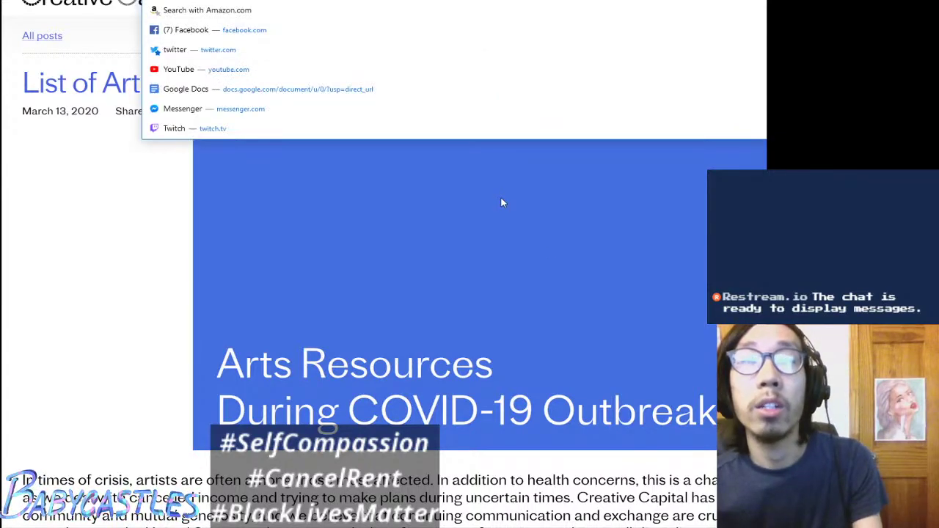
Step: Scroll through the current web page and dismiss the address bar's site suggestions
{"action": "key", "text": "Escape"}
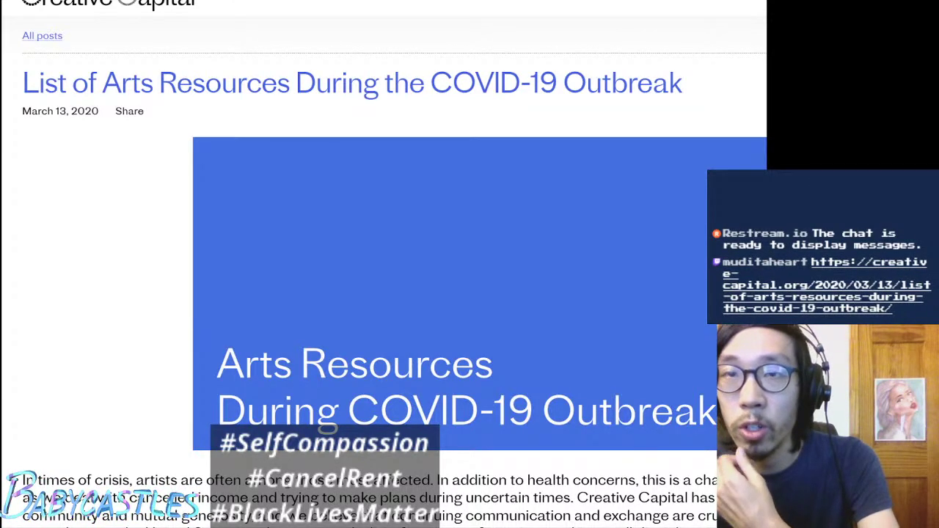
{"action": "scroll", "coordinate": [395, 271], "scroll_direction": "down", "scroll_amount": 5}
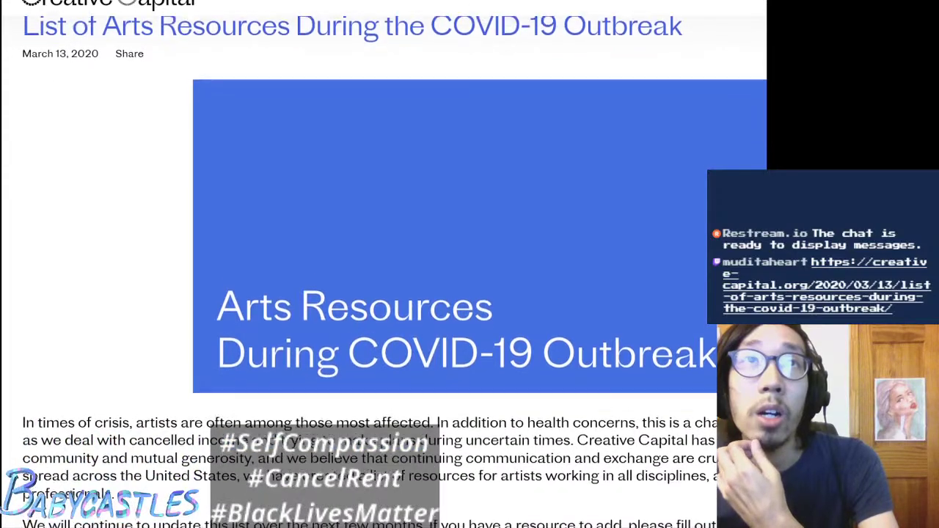
{"action": "scroll", "coordinate": [395, 272], "scroll_direction": "down", "scroll_amount": 15}
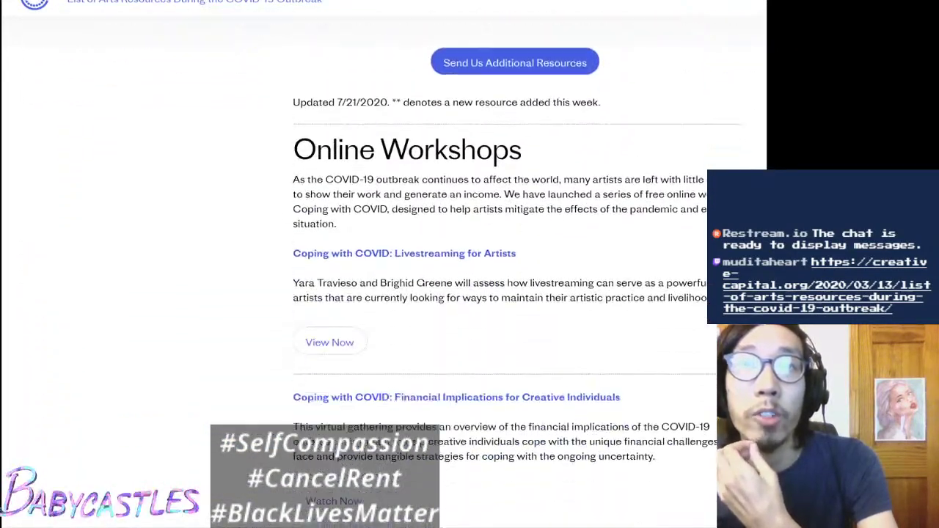
{"action": "scroll", "coordinate": [394, 272], "scroll_direction": "down", "scroll_amount": 20}
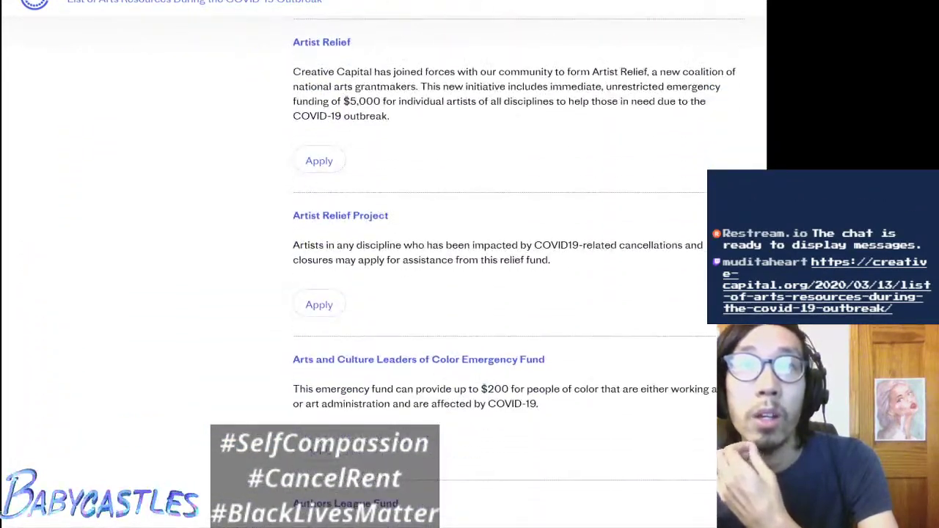
{"action": "scroll", "coordinate": [395, 271], "scroll_direction": "down", "scroll_amount": 20}
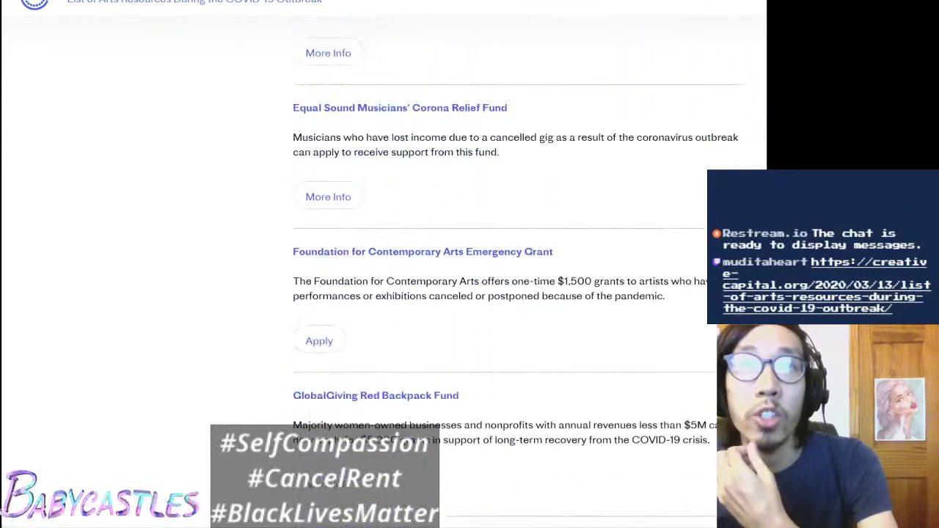
{"action": "scroll", "coordinate": [395, 272], "scroll_direction": "down", "scroll_amount": 10}
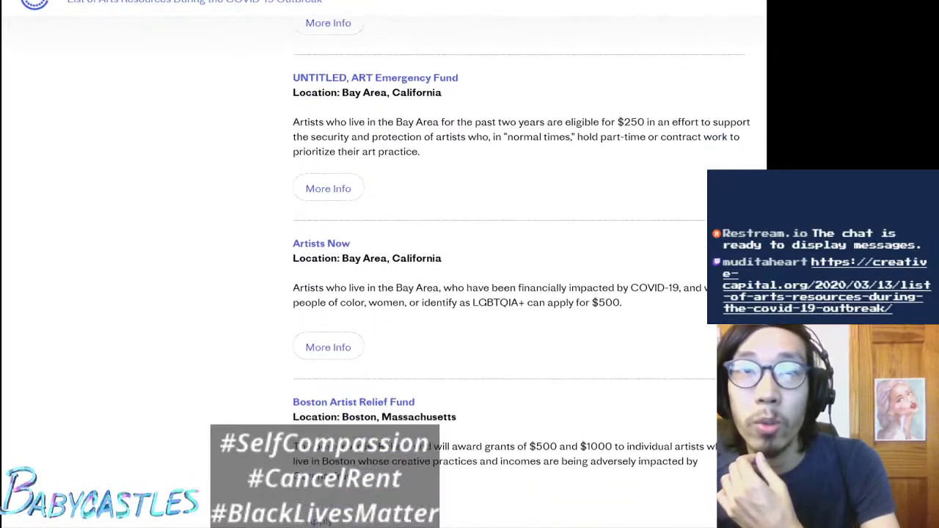
{"action": "scroll", "coordinate": [514, 257], "scroll_direction": "down", "scroll_amount": 5}
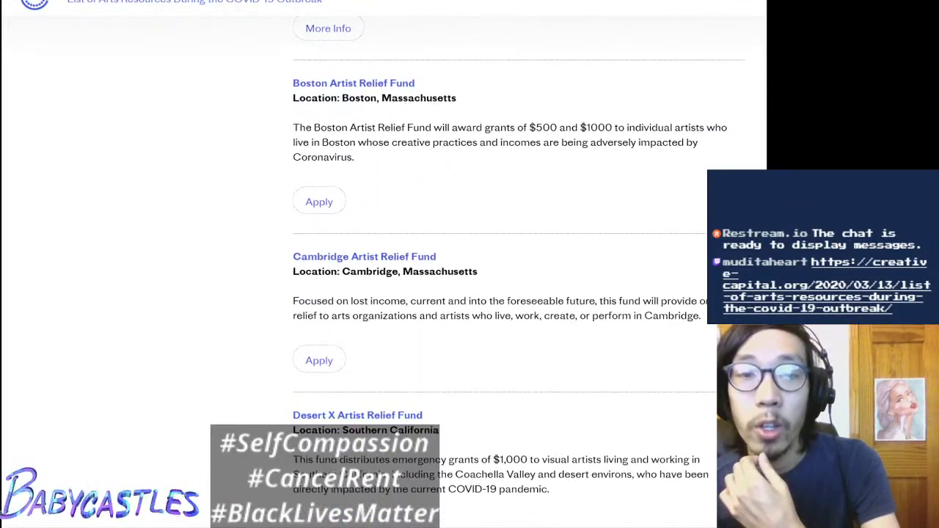
{"action": "scroll", "coordinate": [514, 257], "scroll_direction": "down", "scroll_amount": 4}
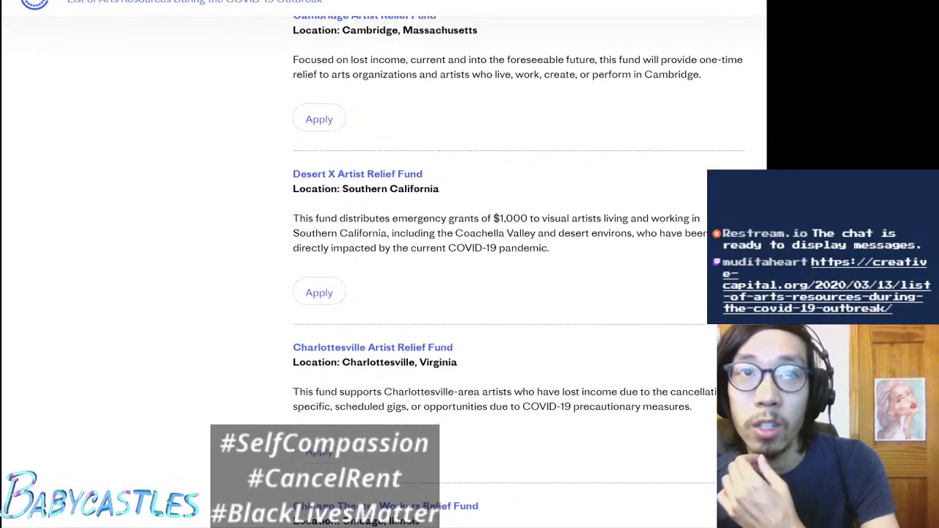
{"action": "scroll", "coordinate": [514, 257], "scroll_direction": "down", "scroll_amount": 6}
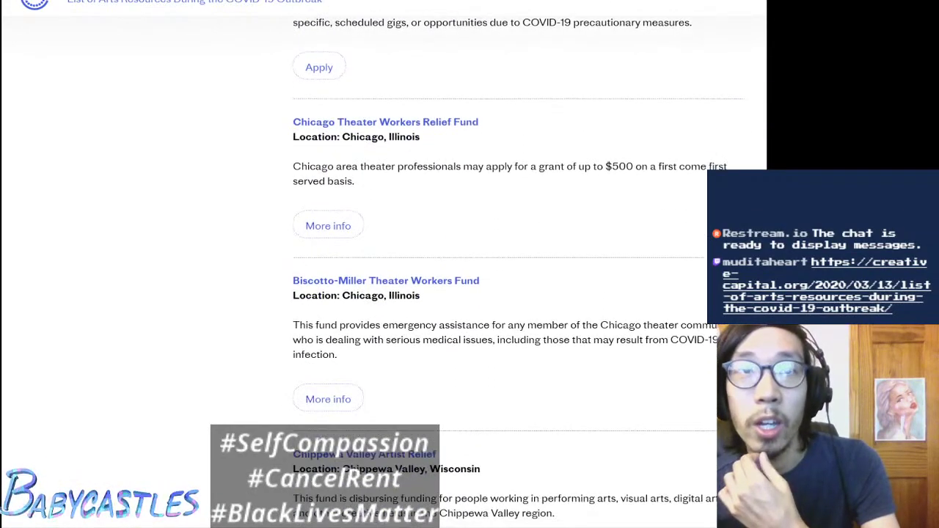
{"action": "scroll", "coordinate": [514, 257], "scroll_direction": "down", "scroll_amount": 11}
{"action": "scroll", "coordinate": [514, 256], "scroll_direction": "up", "scroll_amount": 12}
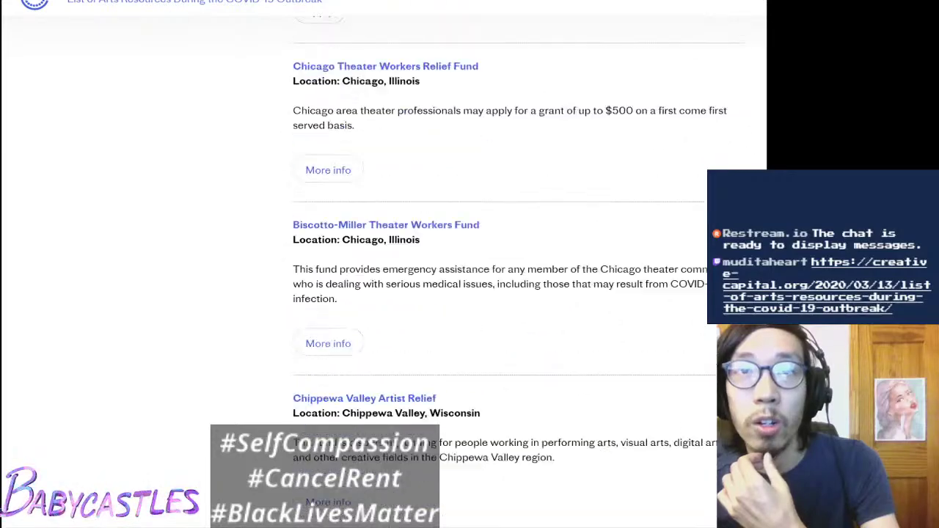
{"action": "scroll", "coordinate": [514, 257], "scroll_direction": "up", "scroll_amount": 20}
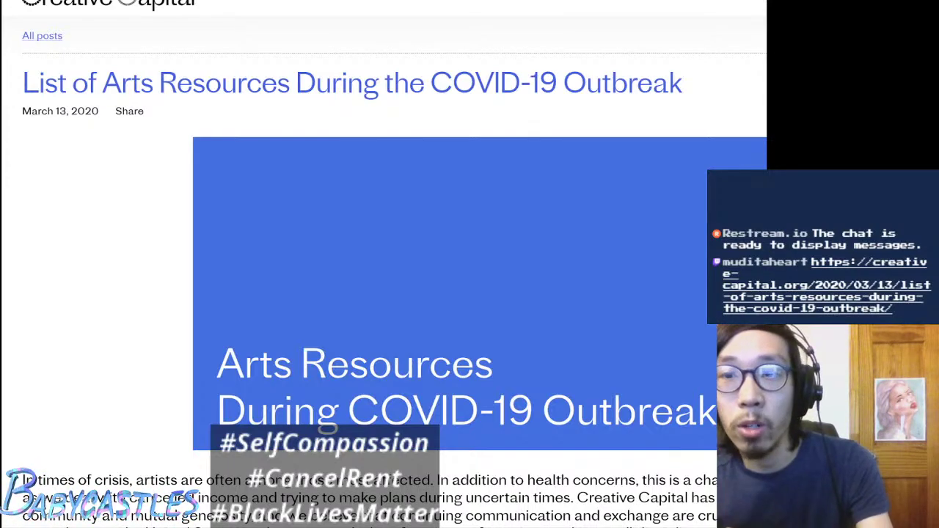
{"action": "left_click", "coordinate": [213, 1]}
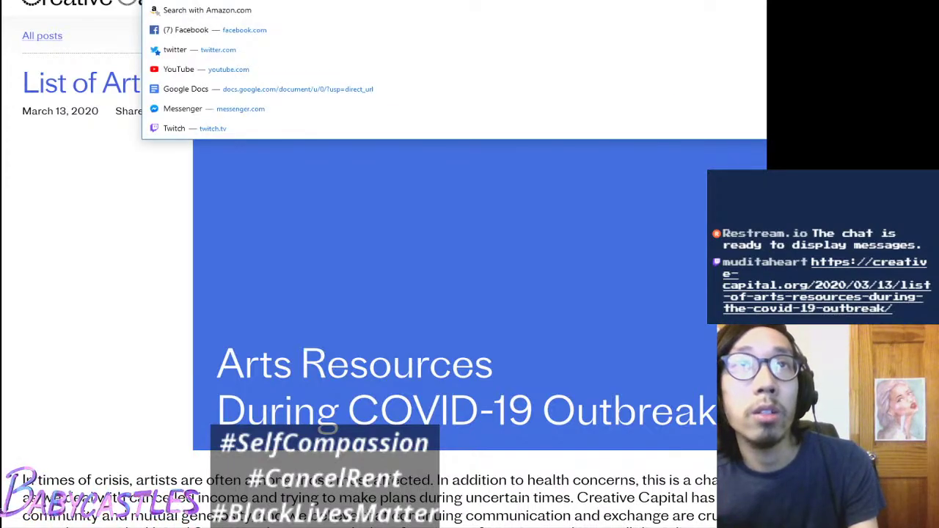
{"action": "key", "text": "Escape"}
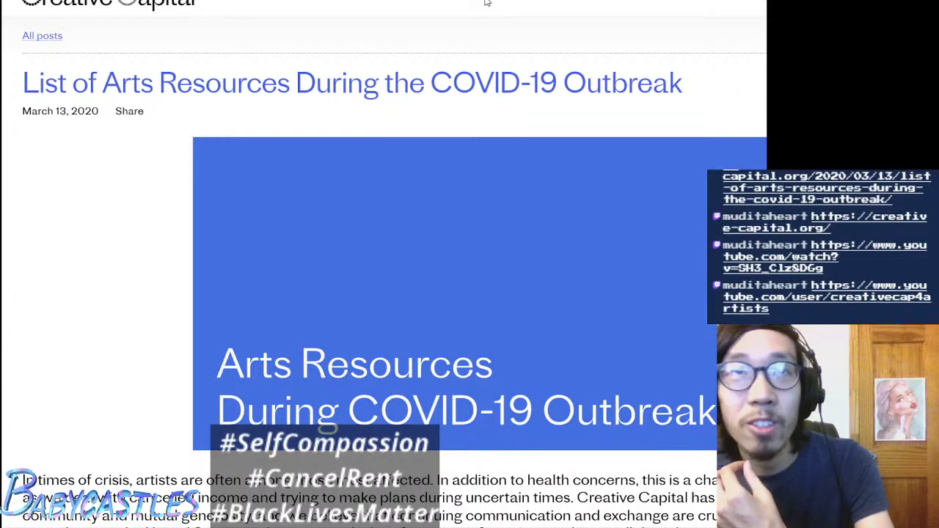
Step: In the livestream notes doc, add blank lines after the 7/21/2020 6:53 PM heading
{"action": "key", "text": "ctrl+Tab"}
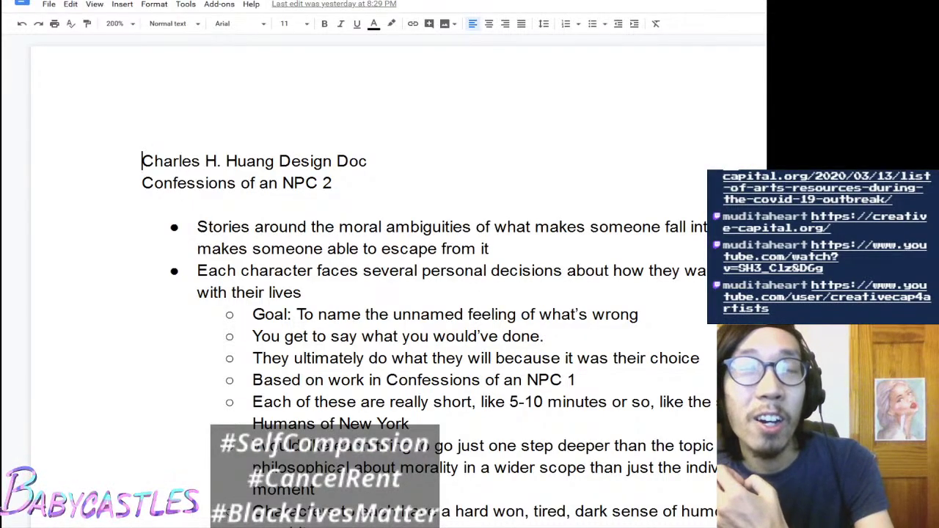
{"action": "key", "text": "ctrl+Tab"}
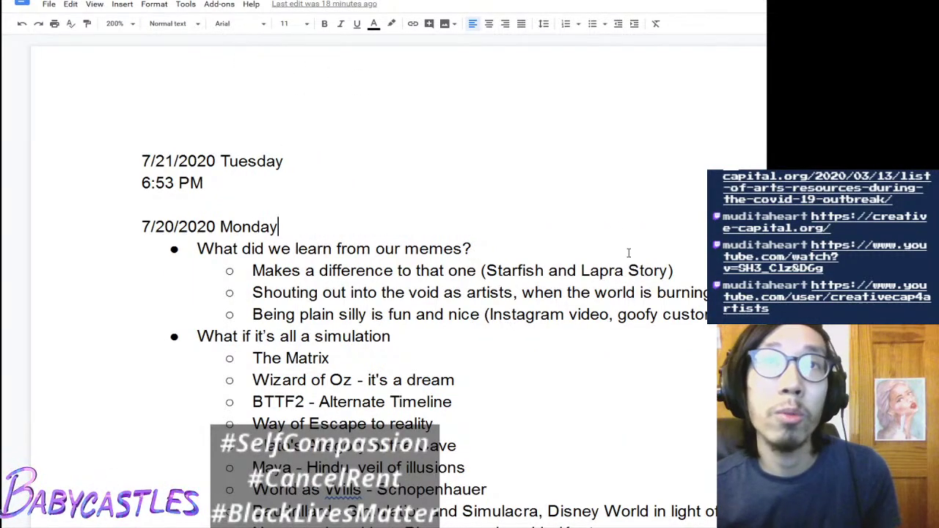
{"action": "left_click", "coordinate": [585, 184]}
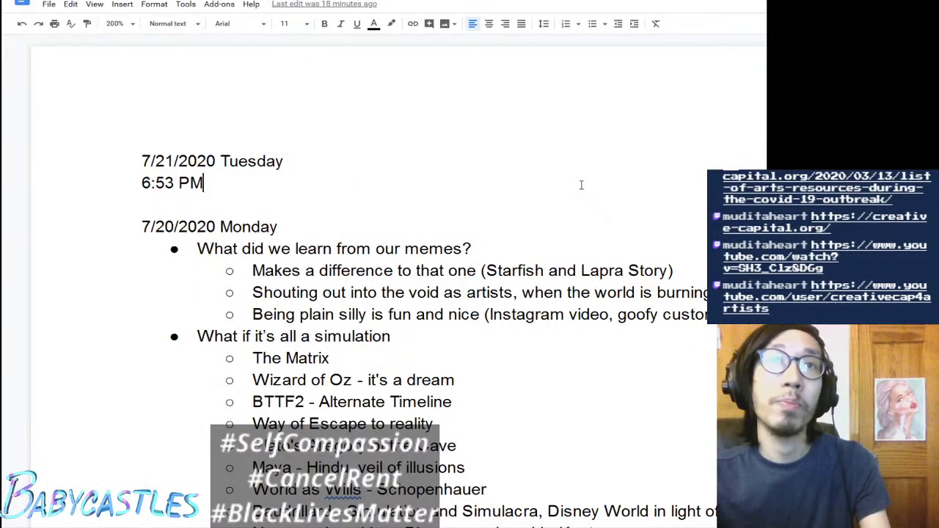
{"action": "key", "text": "Return"}
{"action": "key", "text": "Return"}
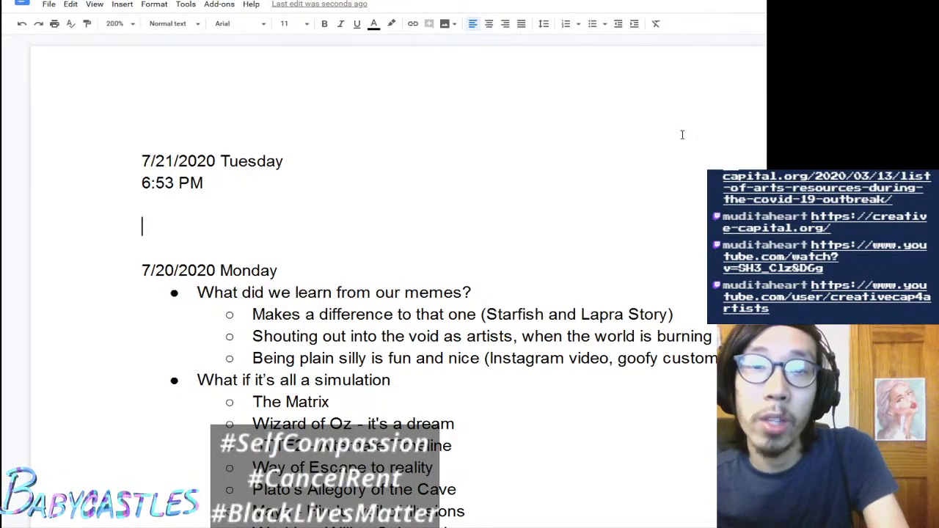
{"action": "scroll", "coordinate": [680, 124], "scroll_direction": "down", "scroll_amount": 1}
{"action": "scroll", "coordinate": [681, 124], "scroll_direction": "down", "scroll_amount": 4}
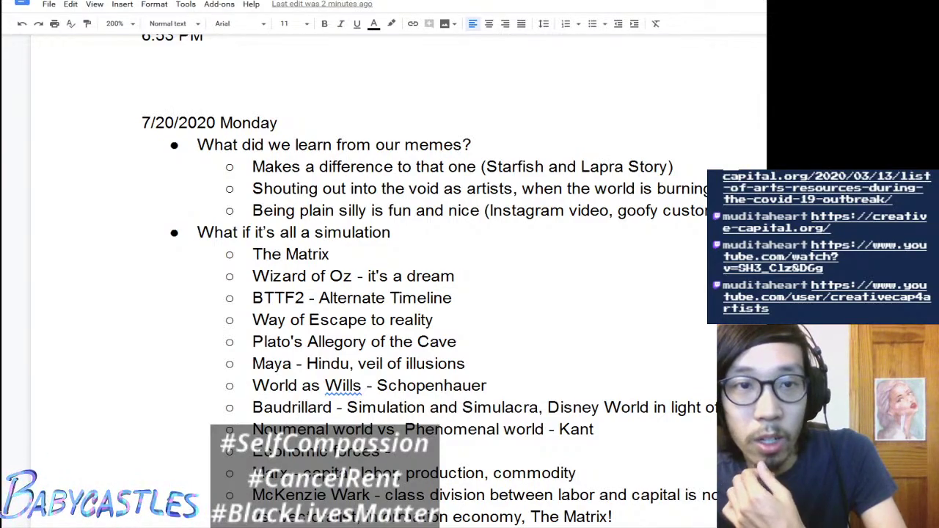
{"action": "left_click", "coordinate": [596, 189]}
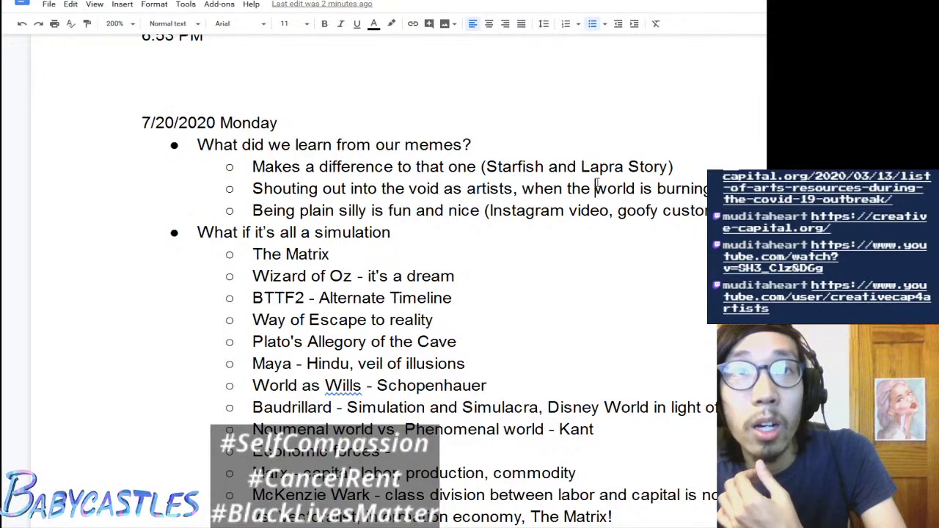
{"action": "left_click", "coordinate": [608, 210]}
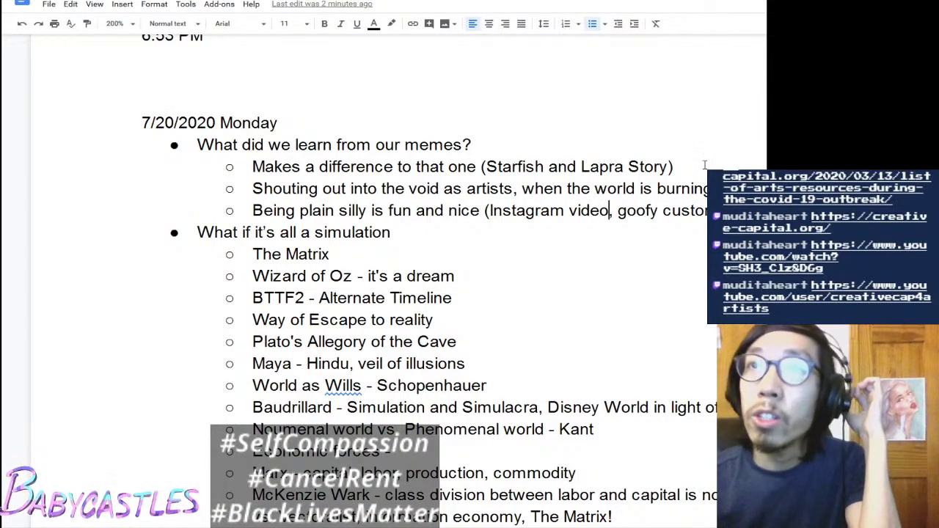
{"action": "scroll", "coordinate": [707, 185], "scroll_direction": "up", "scroll_amount": 3}
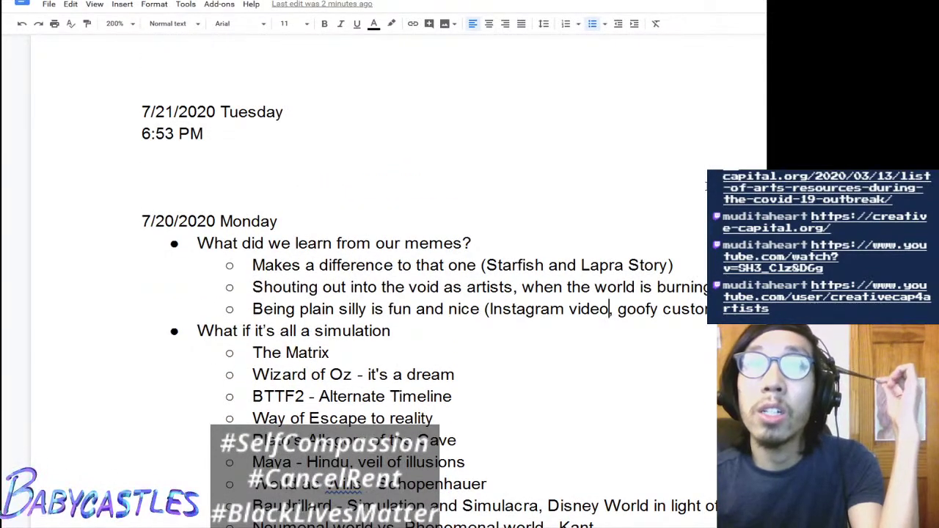
{"action": "scroll", "coordinate": [706, 186], "scroll_direction": "down", "scroll_amount": 1}
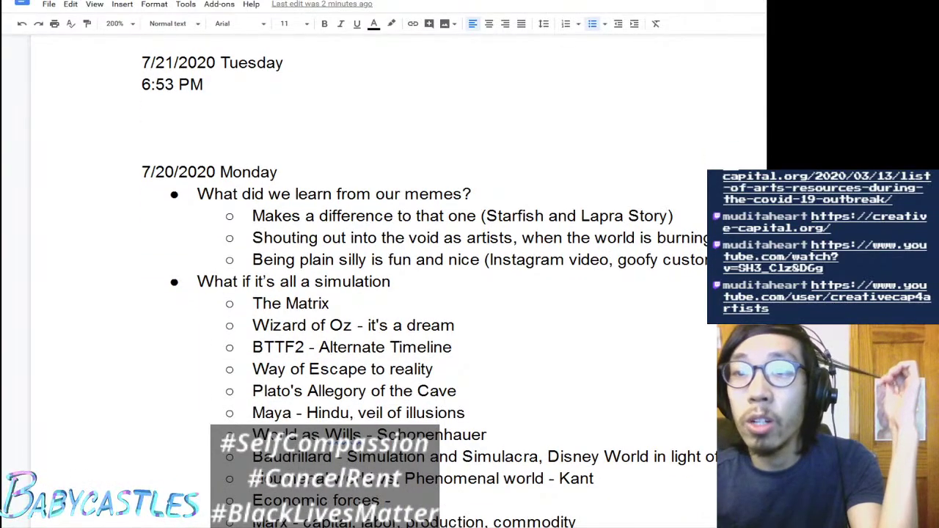
{"action": "left_click", "coordinate": [633, 127]}
{"action": "scroll", "coordinate": [709, 161], "scroll_direction": "up", "scroll_amount": 1}
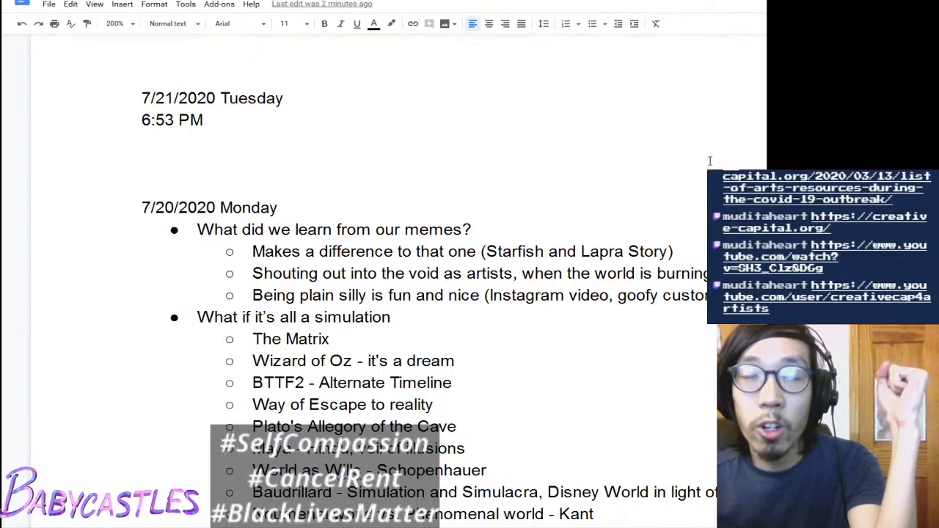
{"action": "scroll", "coordinate": [723, 187], "scroll_direction": "down", "scroll_amount": 1}
{"action": "left_click", "coordinate": [723, 179]}
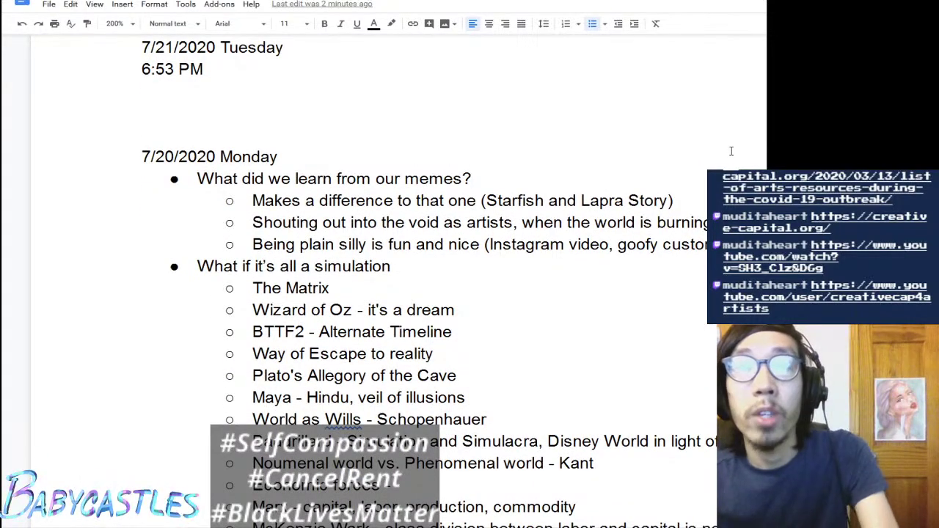
{"action": "scroll", "coordinate": [730, 143], "scroll_direction": "down", "scroll_amount": 1}
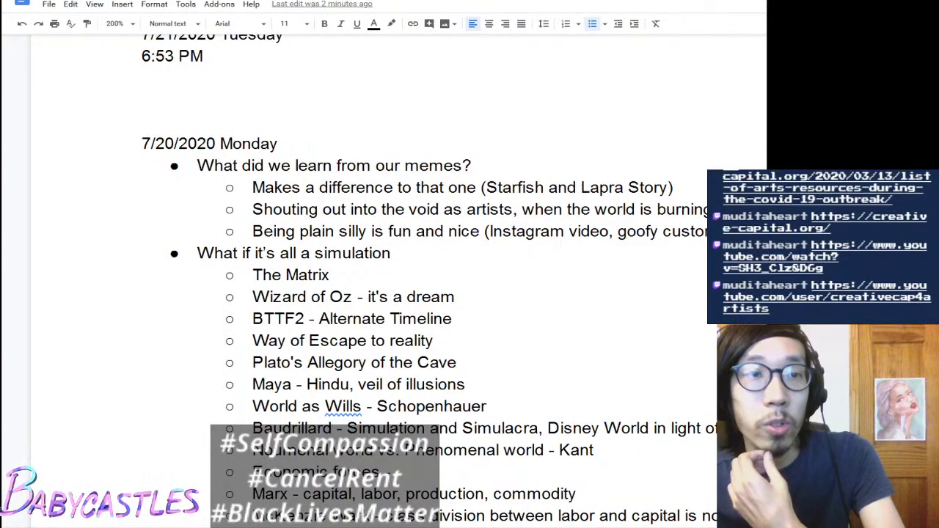
{"action": "left_click", "coordinate": [674, 188]}
{"action": "scroll", "coordinate": [674, 188], "scroll_direction": "down", "scroll_amount": 1}
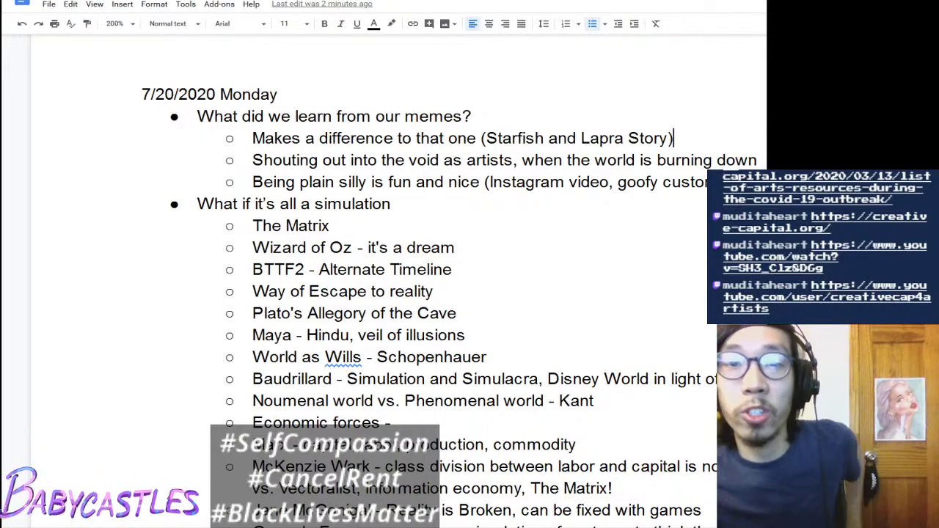
{"action": "scroll", "coordinate": [449, 303], "scroll_direction": "down", "scroll_amount": 1}
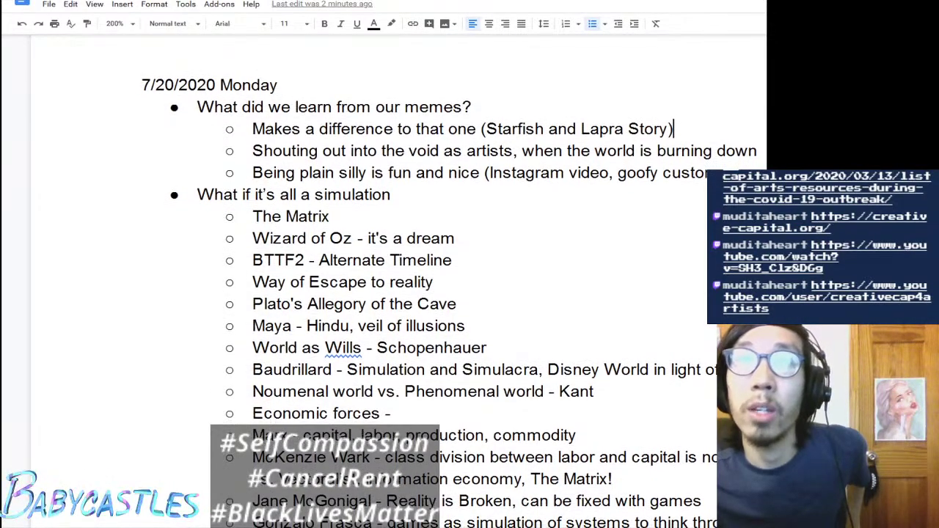
{"action": "scroll", "coordinate": [449, 303], "scroll_direction": "down", "scroll_amount": 2}
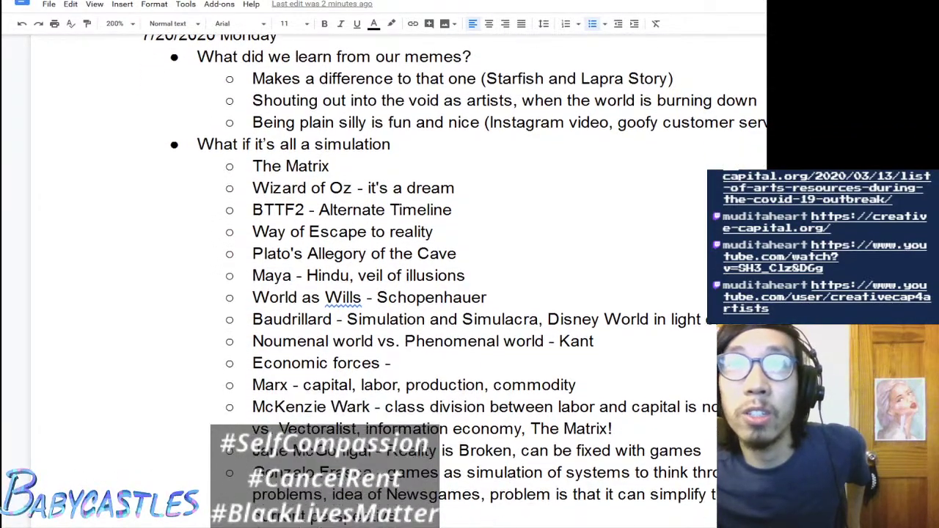
{"action": "scroll", "coordinate": [449, 303], "scroll_direction": "down", "scroll_amount": 1}
{"action": "scroll", "coordinate": [449, 303], "scroll_direction": "down", "scroll_amount": 2}
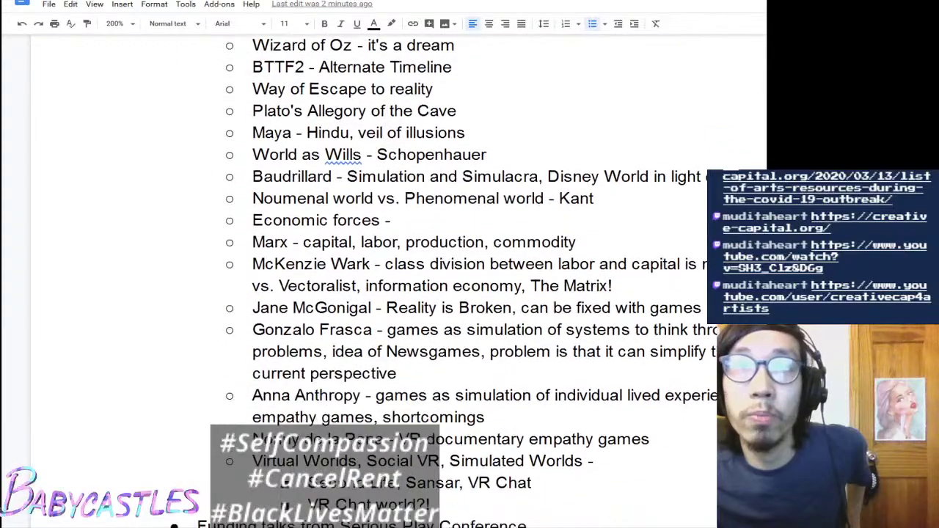
{"action": "scroll", "coordinate": [450, 303], "scroll_direction": "down", "scroll_amount": 1}
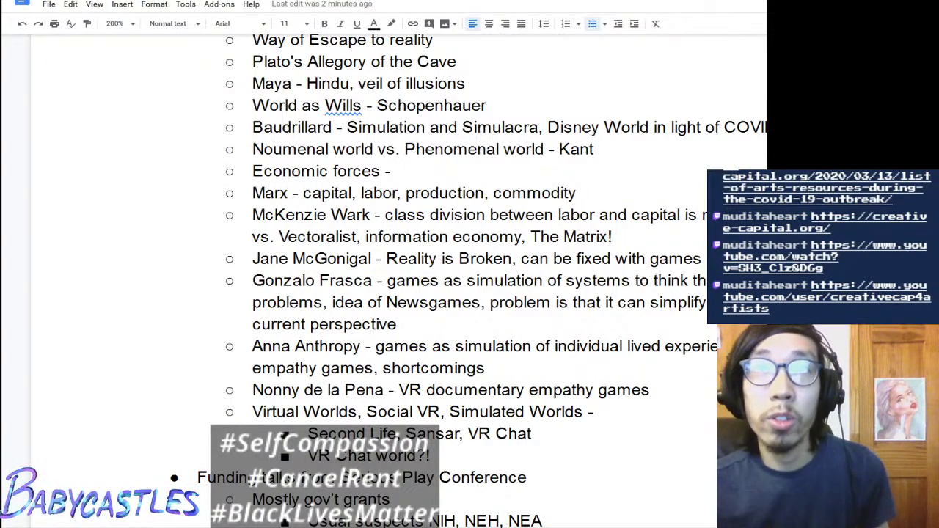
{"action": "scroll", "coordinate": [496, 281], "scroll_direction": "down", "scroll_amount": 1}
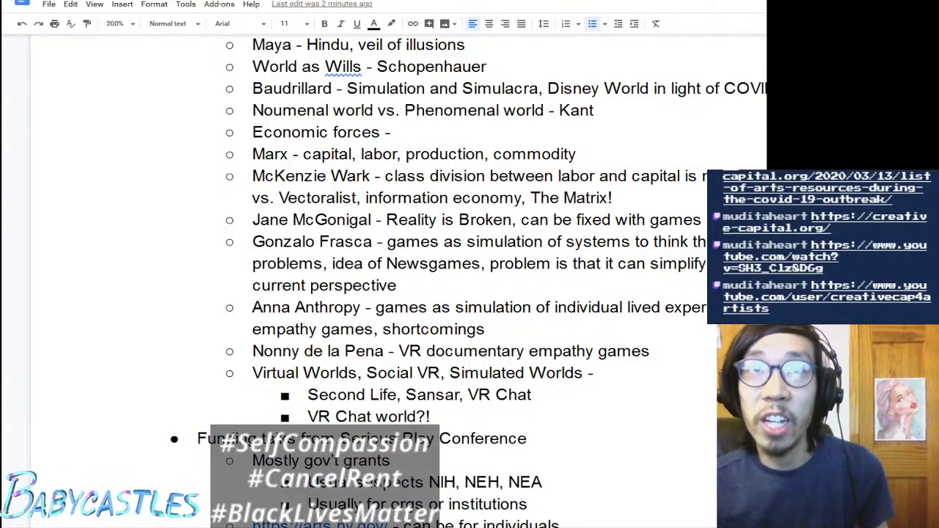
{"action": "scroll", "coordinate": [469, 279], "scroll_direction": "down", "scroll_amount": 1}
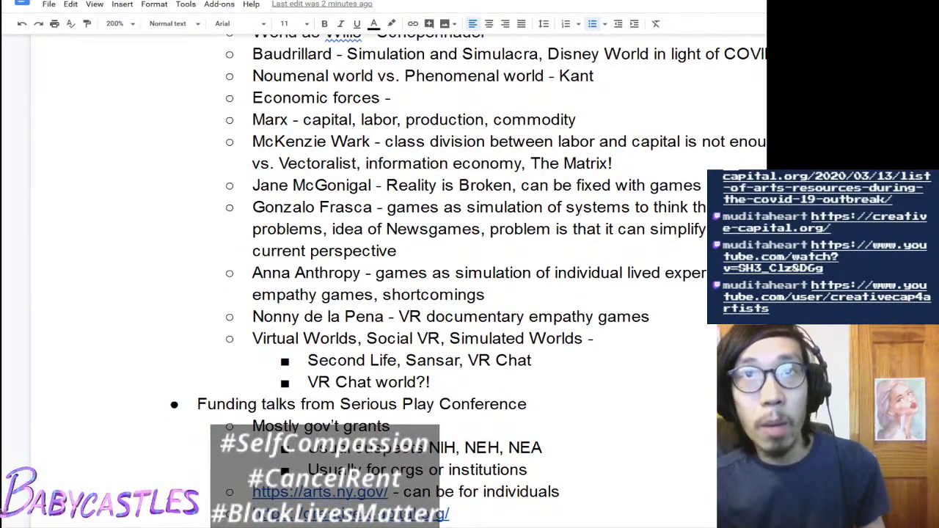
{"action": "scroll", "coordinate": [470, 279], "scroll_direction": "down", "scroll_amount": 1}
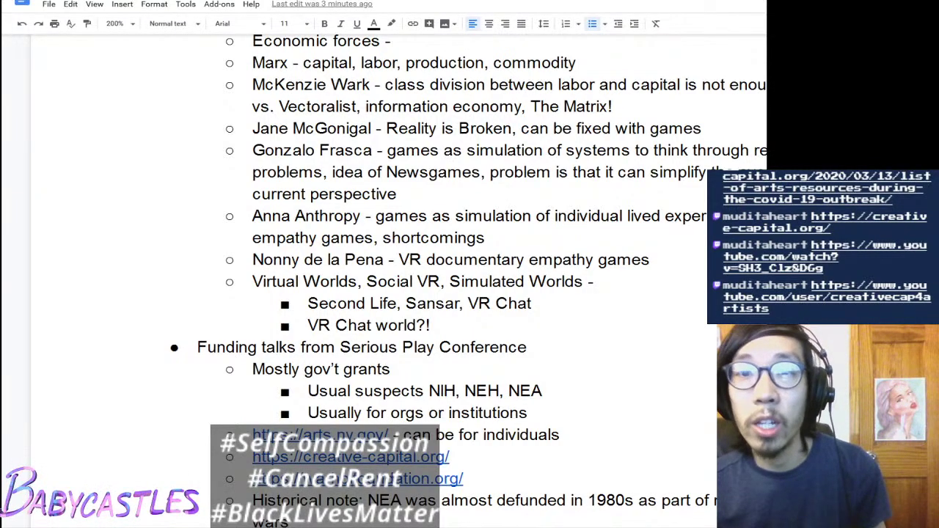
{"action": "scroll", "coordinate": [469, 281], "scroll_direction": "up", "scroll_amount": 1}
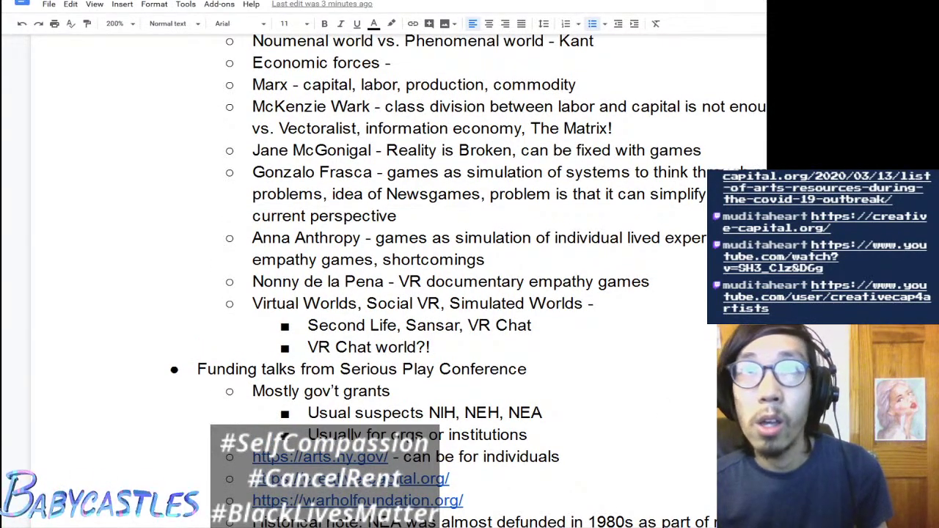
{"action": "scroll", "coordinate": [343, 169], "scroll_direction": "down", "scroll_amount": 1}
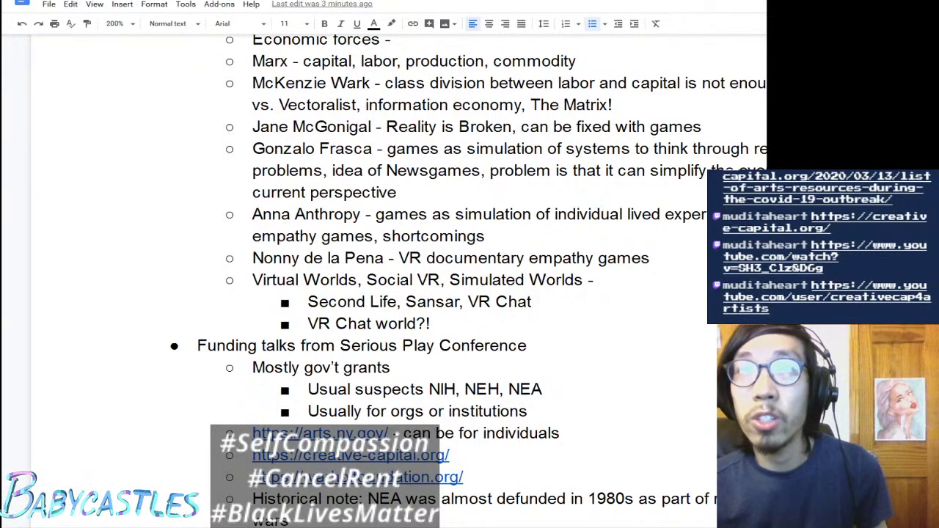
{"action": "scroll", "coordinate": [470, 279], "scroll_direction": "down", "scroll_amount": 2}
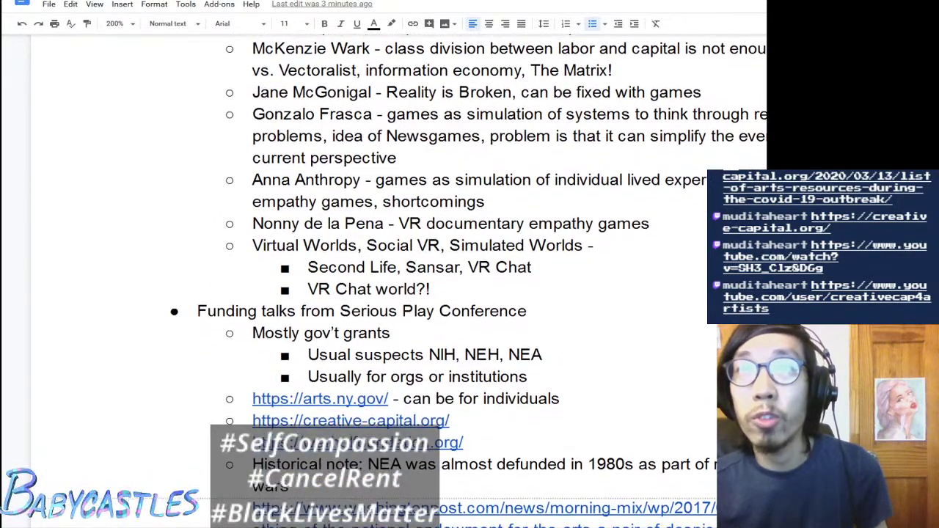
{"action": "scroll", "coordinate": [469, 281], "scroll_direction": "down", "scroll_amount": 3}
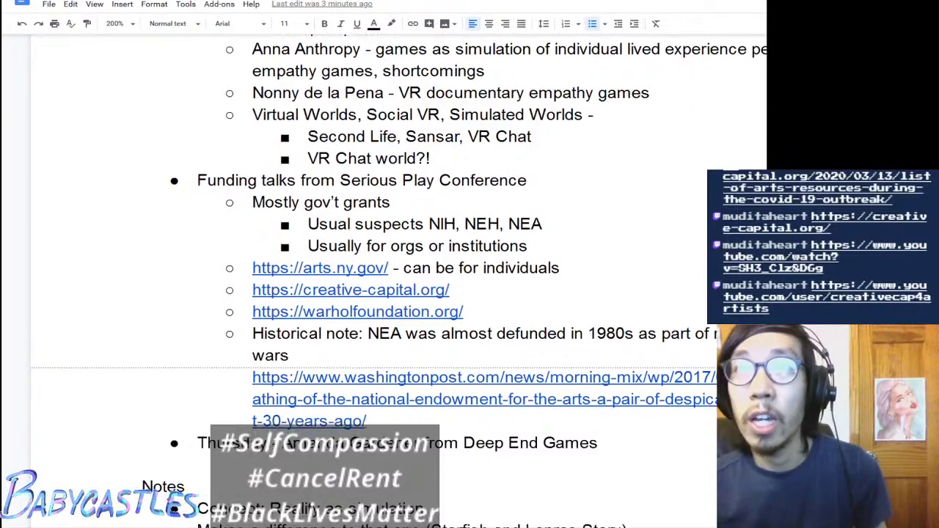
{"action": "scroll", "coordinate": [399, 281], "scroll_direction": "down", "scroll_amount": 1}
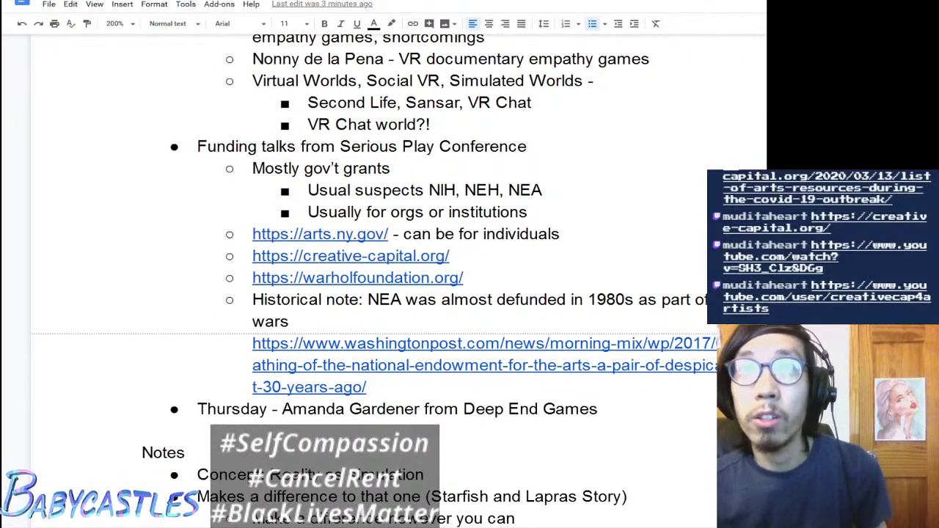
{"action": "scroll", "coordinate": [369, 281], "scroll_direction": "down", "scroll_amount": 2}
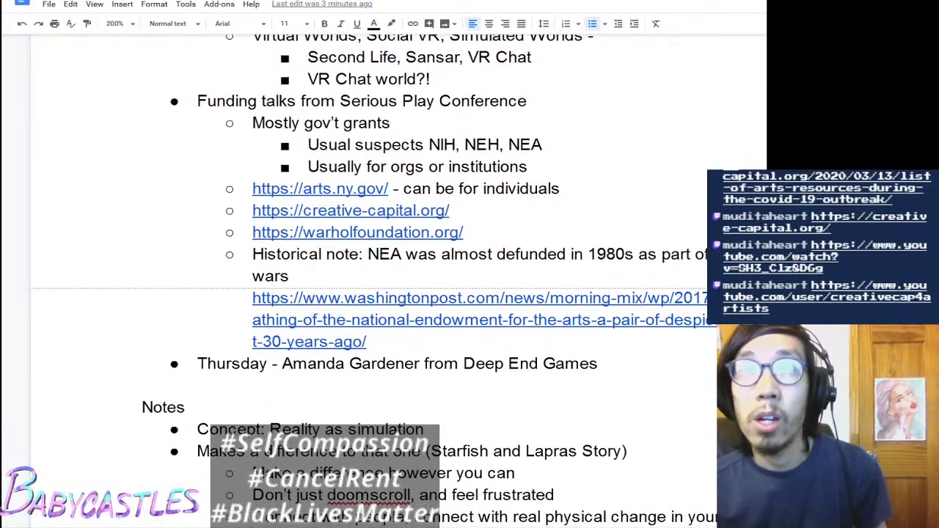
{"action": "scroll", "coordinate": [370, 281], "scroll_direction": "down", "scroll_amount": 2}
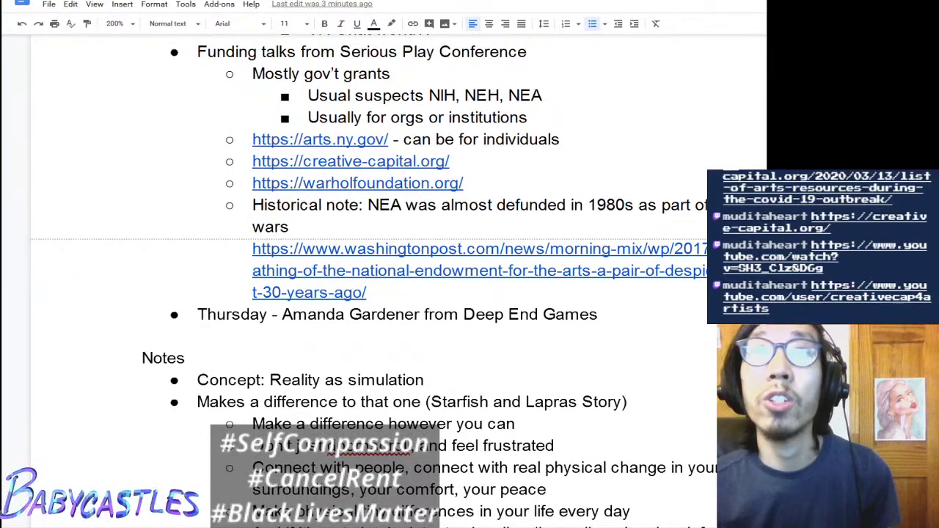
{"action": "scroll", "coordinate": [369, 280], "scroll_direction": "down", "scroll_amount": 1}
{"action": "scroll", "coordinate": [369, 281], "scroll_direction": "down", "scroll_amount": 7}
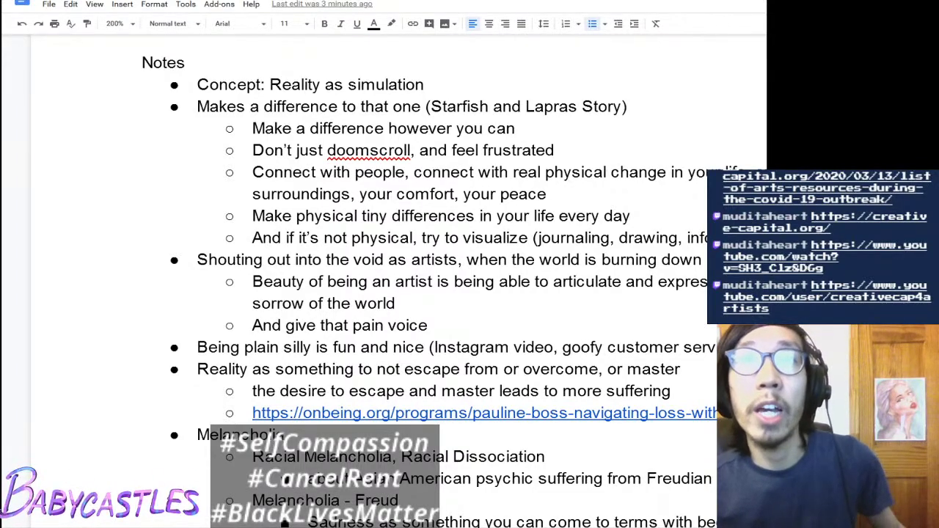
{"action": "scroll", "coordinate": [370, 281], "scroll_direction": "down", "scroll_amount": 1}
{"action": "scroll", "coordinate": [370, 280], "scroll_direction": "down", "scroll_amount": 3}
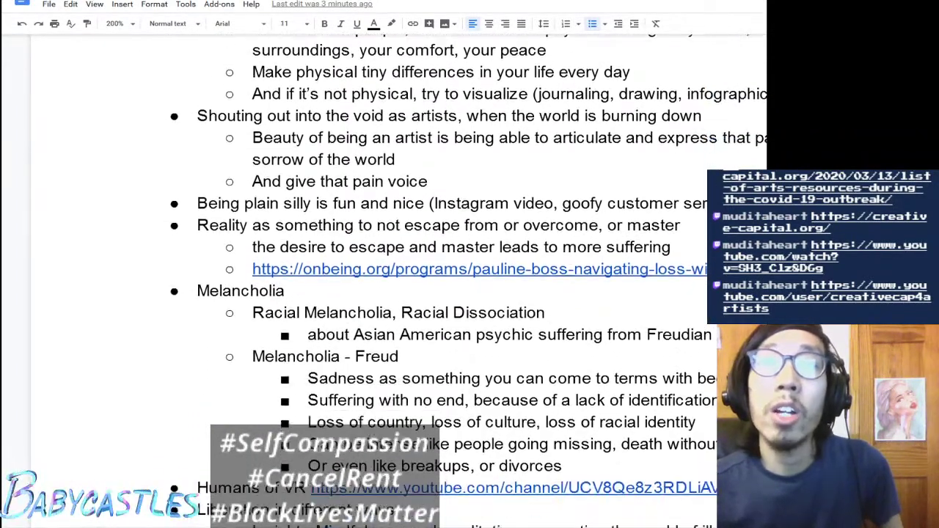
{"action": "scroll", "coordinate": [370, 280], "scroll_direction": "down", "scroll_amount": 1}
{"action": "scroll", "coordinate": [370, 280], "scroll_direction": "up", "scroll_amount": 4}
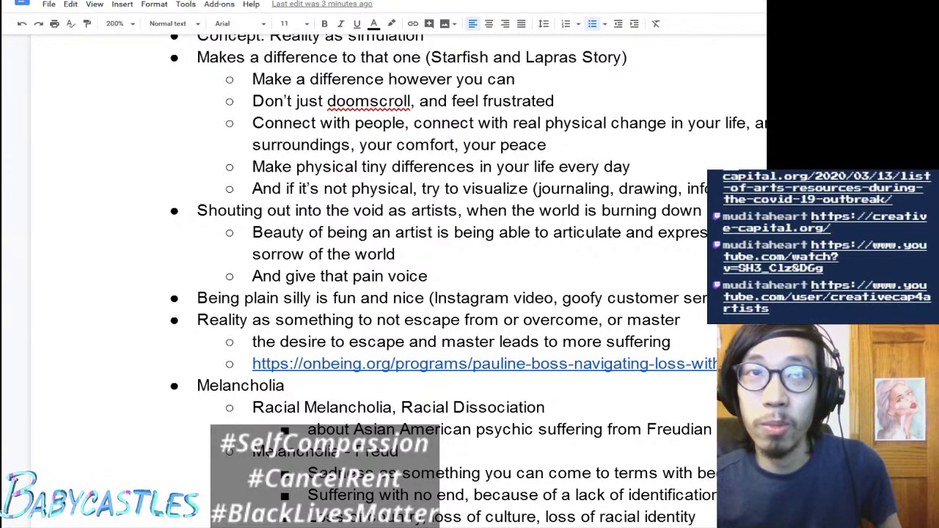
{"action": "scroll", "coordinate": [469, 282], "scroll_direction": "down", "scroll_amount": 5}
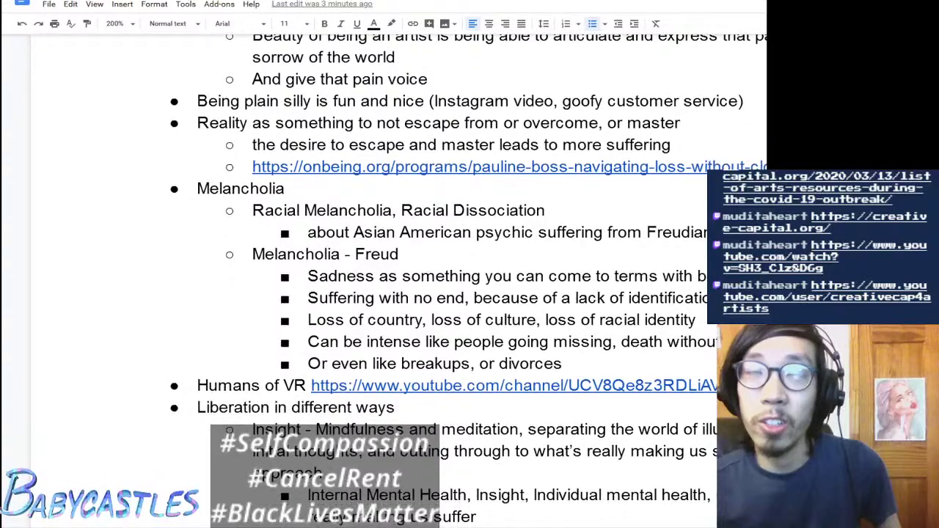
{"action": "scroll", "coordinate": [469, 282], "scroll_direction": "down", "scroll_amount": 1}
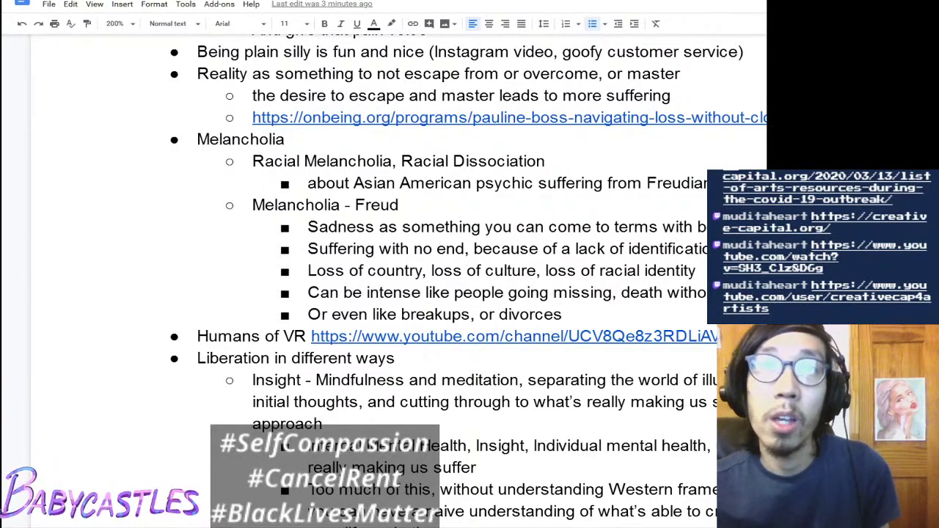
{"action": "scroll", "coordinate": [469, 279], "scroll_direction": "down", "scroll_amount": 3}
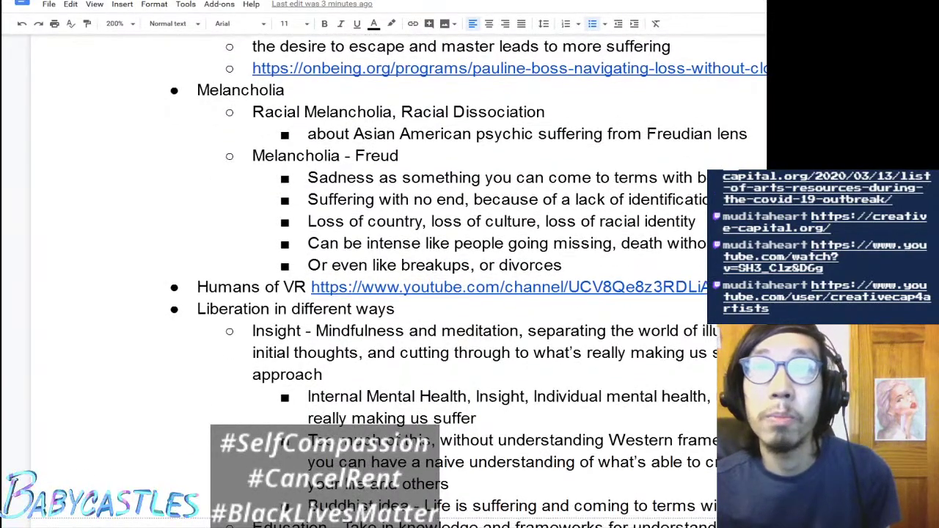
{"action": "scroll", "coordinate": [469, 278], "scroll_direction": "down", "scroll_amount": 1}
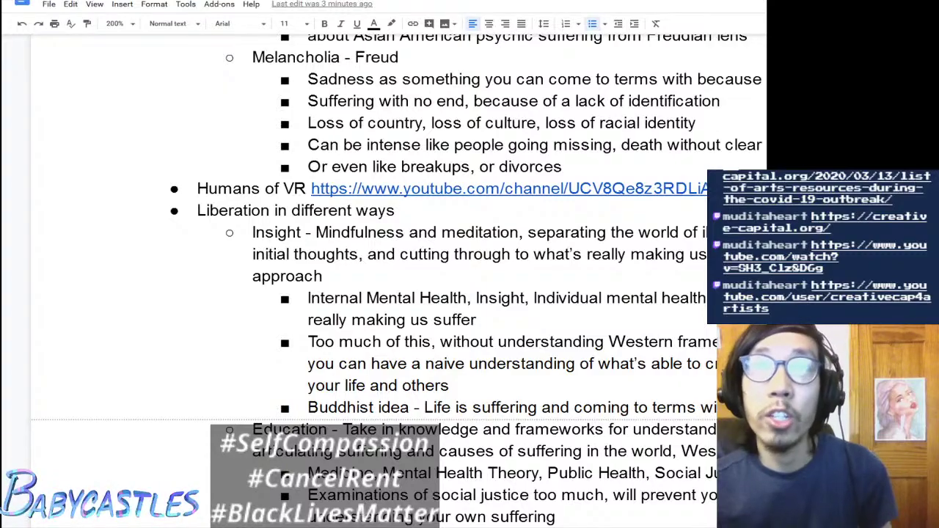
{"action": "scroll", "coordinate": [397, 279], "scroll_direction": "down", "scroll_amount": 1}
{"action": "scroll", "coordinate": [397, 279], "scroll_direction": "up", "scroll_amount": 1}
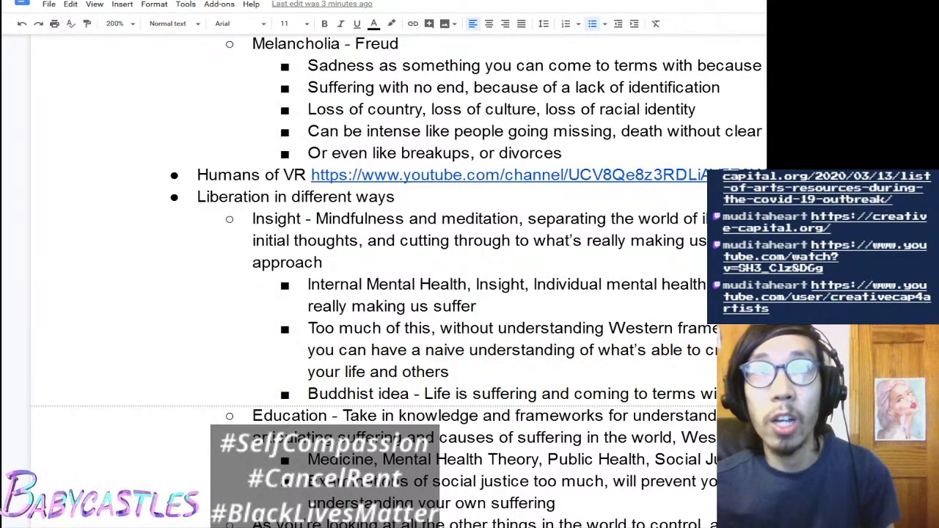
{"action": "scroll", "coordinate": [396, 278], "scroll_direction": "down", "scroll_amount": 3}
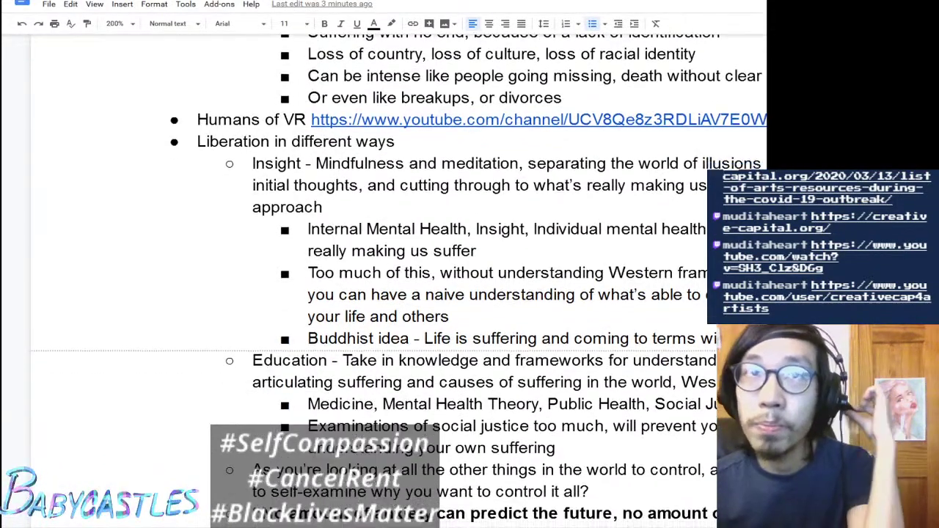
{"action": "scroll", "coordinate": [396, 278], "scroll_direction": "down", "scroll_amount": 10}
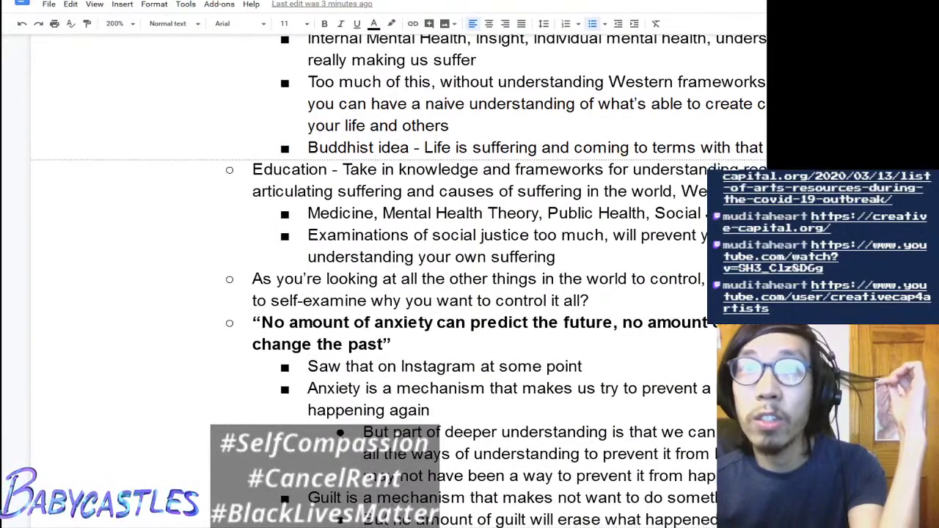
{"action": "scroll", "coordinate": [396, 279], "scroll_direction": "down", "scroll_amount": 10}
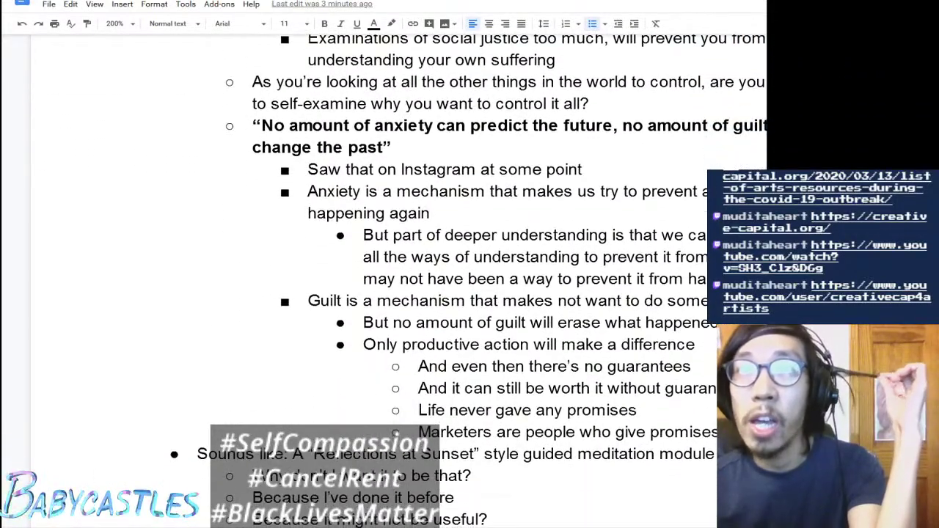
{"action": "left_click", "coordinate": [394, 148]}
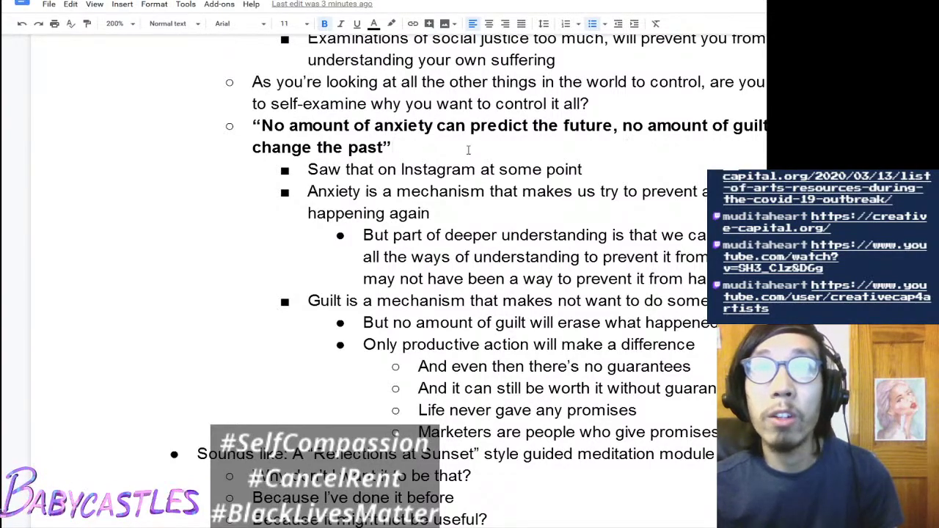
{"action": "left_click_drag", "start_coordinate": [394, 148], "coordinate": [210, 118]}
{"action": "left_click", "coordinate": [584, 170]}
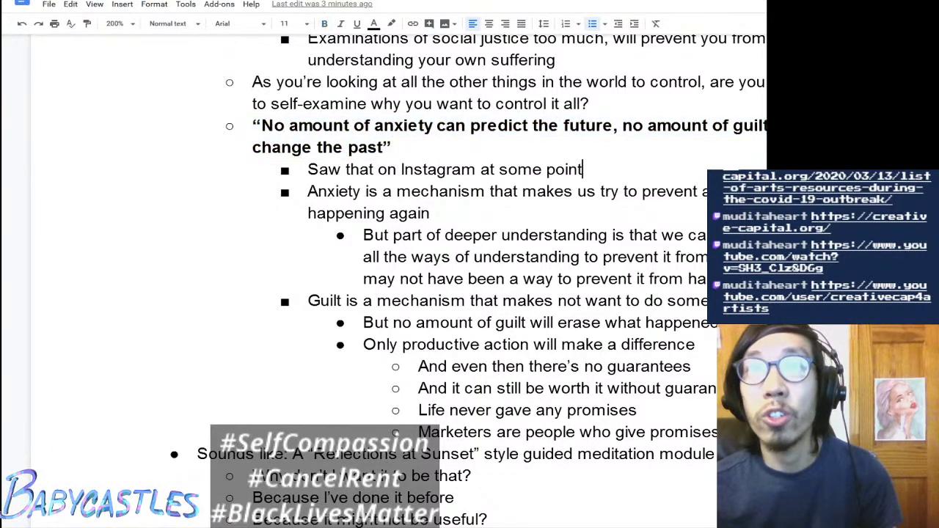
{"action": "left_click", "coordinate": [394, 148]}
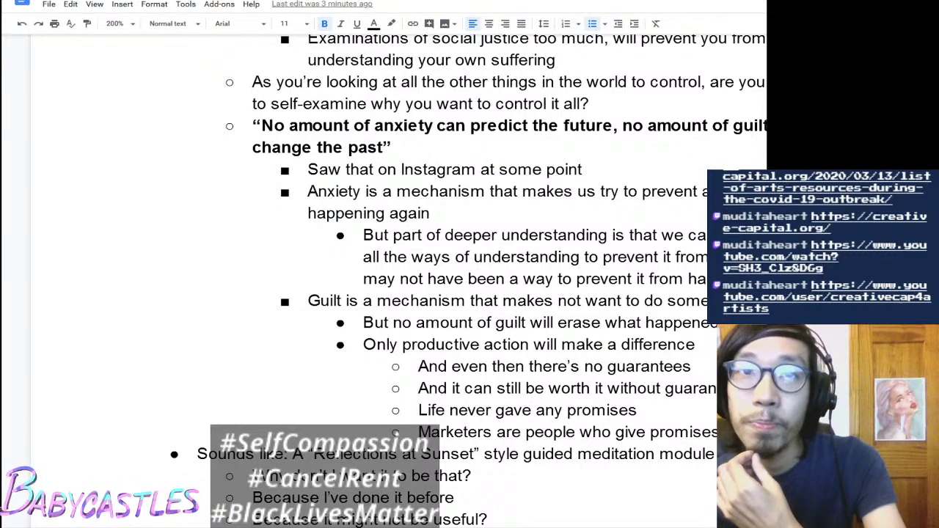
{"action": "scroll", "coordinate": [470, 279], "scroll_direction": "down", "scroll_amount": 3}
{"action": "scroll", "coordinate": [470, 279], "scroll_direction": "down", "scroll_amount": 10}
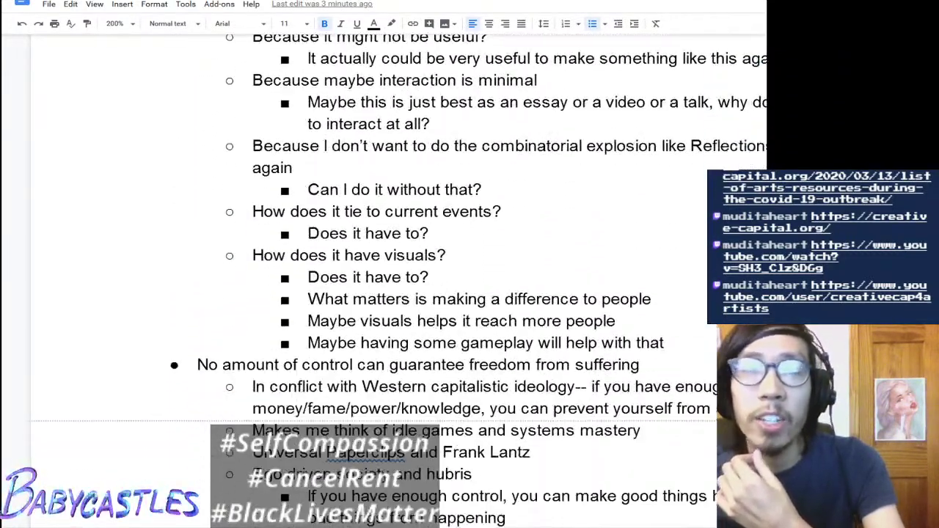
{"action": "scroll", "coordinate": [470, 279], "scroll_direction": "down", "scroll_amount": 2}
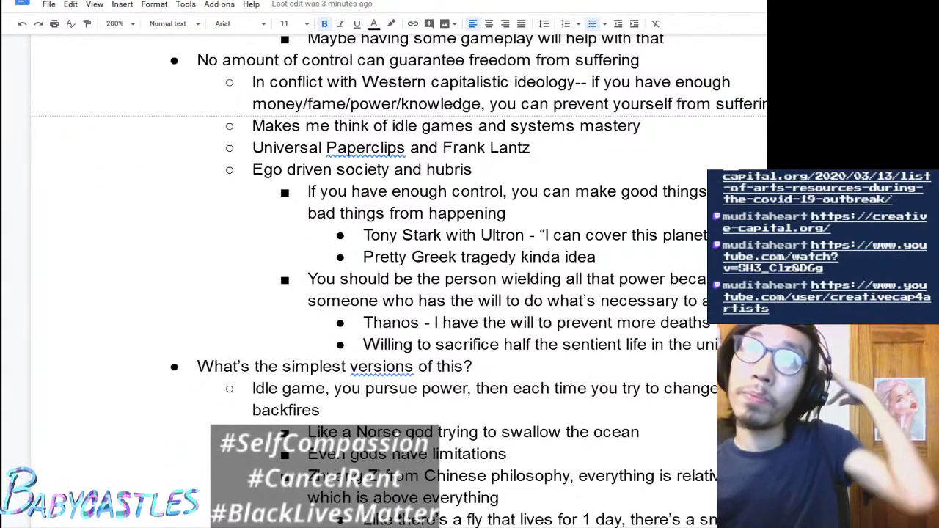
{"action": "scroll", "coordinate": [469, 279], "scroll_direction": "up", "scroll_amount": 1}
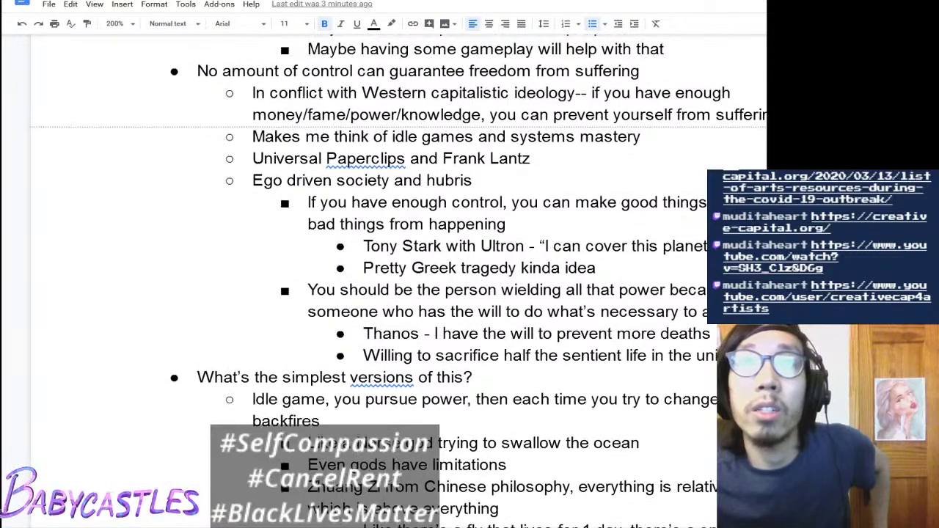
{"action": "scroll", "coordinate": [470, 279], "scroll_direction": "down", "scroll_amount": 1}
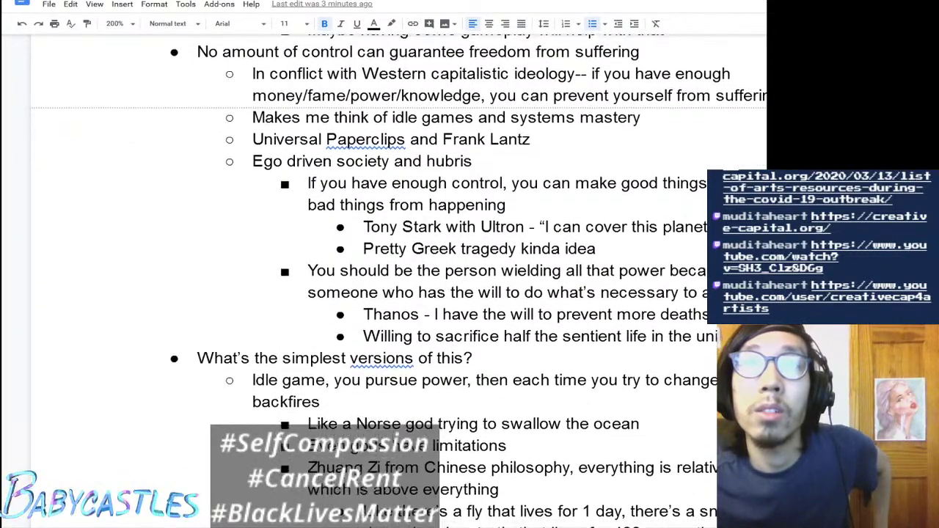
{"action": "scroll", "coordinate": [469, 279], "scroll_direction": "up", "scroll_amount": 2}
{"action": "scroll", "coordinate": [470, 279], "scroll_direction": "down", "scroll_amount": 5}
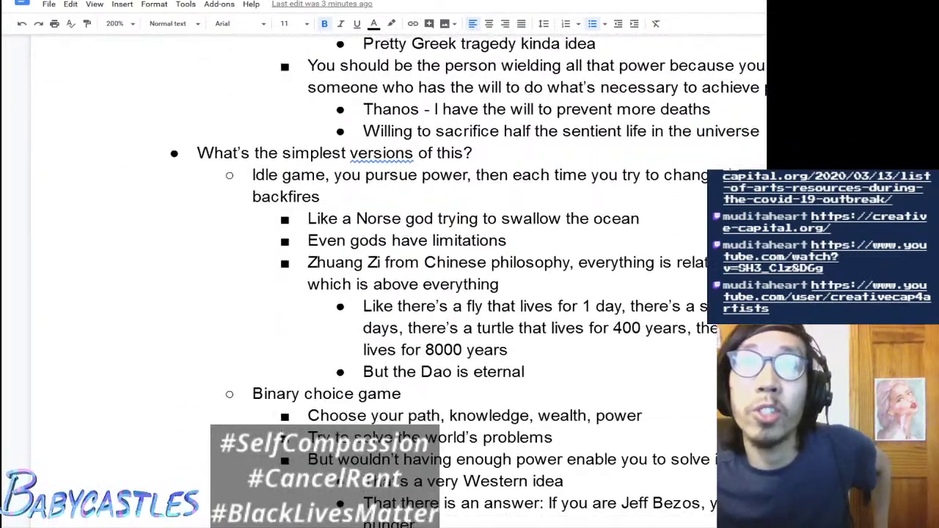
{"action": "scroll", "coordinate": [470, 279], "scroll_direction": "up", "scroll_amount": 5}
{"action": "scroll", "coordinate": [470, 279], "scroll_direction": "down", "scroll_amount": 3}
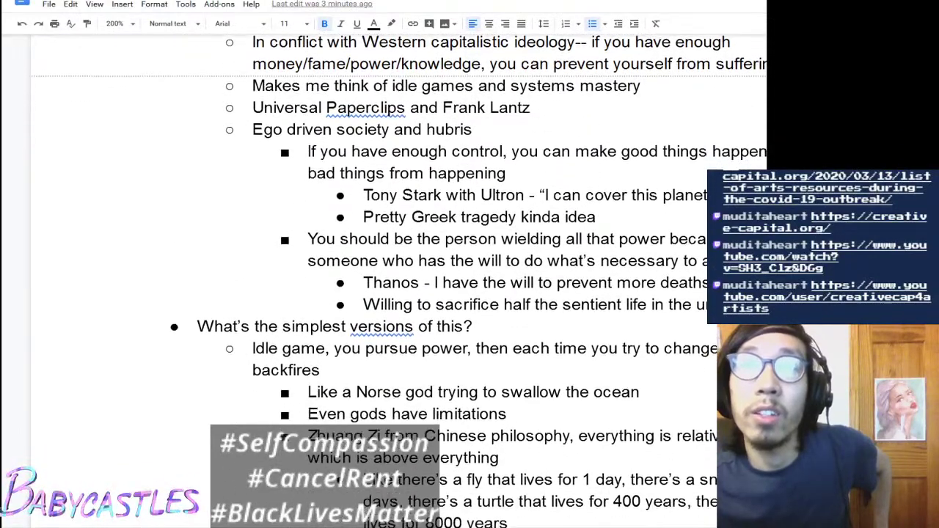
{"action": "scroll", "coordinate": [470, 279], "scroll_direction": "down", "scroll_amount": 3}
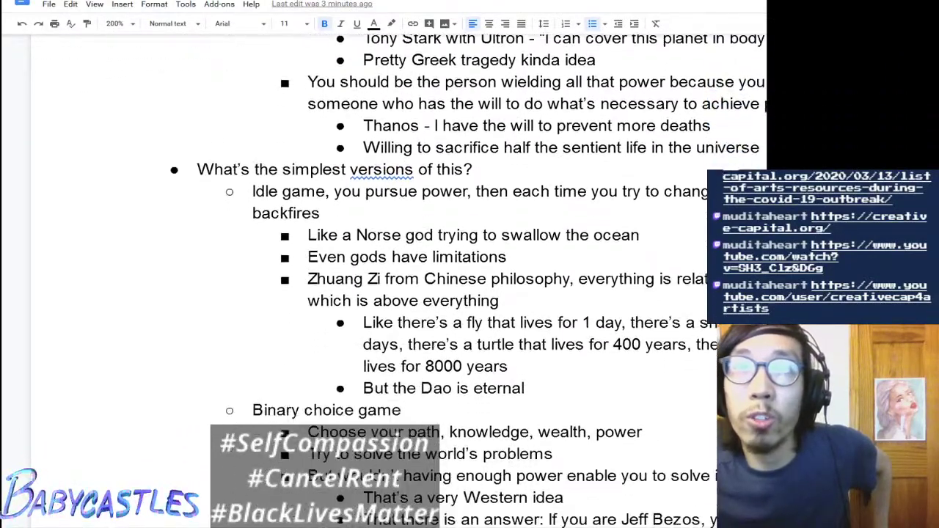
{"action": "scroll", "coordinate": [470, 278], "scroll_direction": "down", "scroll_amount": 3}
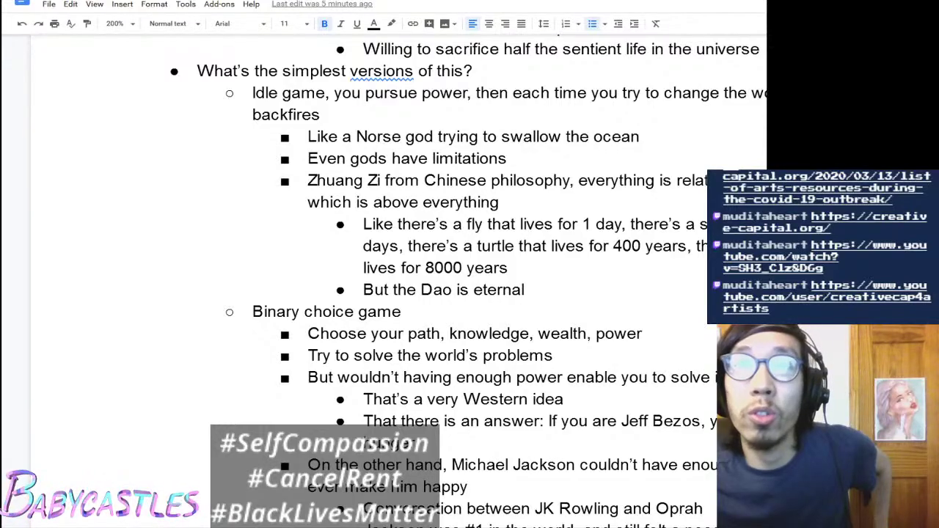
{"action": "scroll", "coordinate": [470, 279], "scroll_direction": "down", "scroll_amount": 1}
{"action": "scroll", "coordinate": [469, 279], "scroll_direction": "up", "scroll_amount": 1}
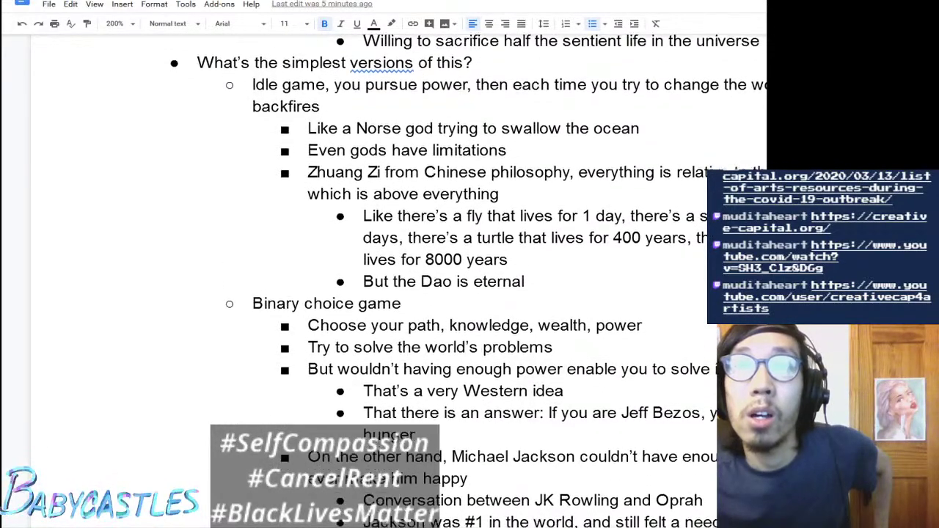
{"action": "scroll", "coordinate": [469, 279], "scroll_direction": "down", "scroll_amount": 1}
{"action": "scroll", "coordinate": [469, 279], "scroll_direction": "down", "scroll_amount": 3}
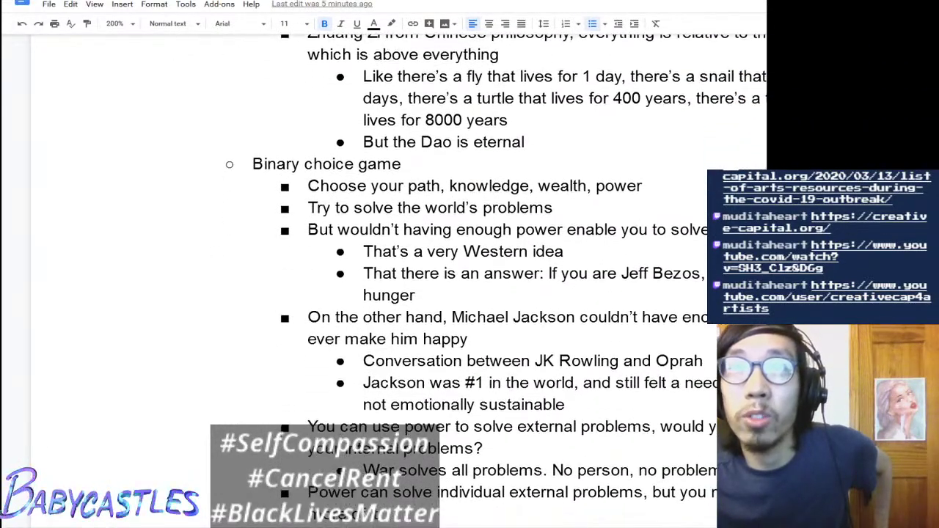
{"action": "scroll", "coordinate": [470, 279], "scroll_direction": "down", "scroll_amount": 1}
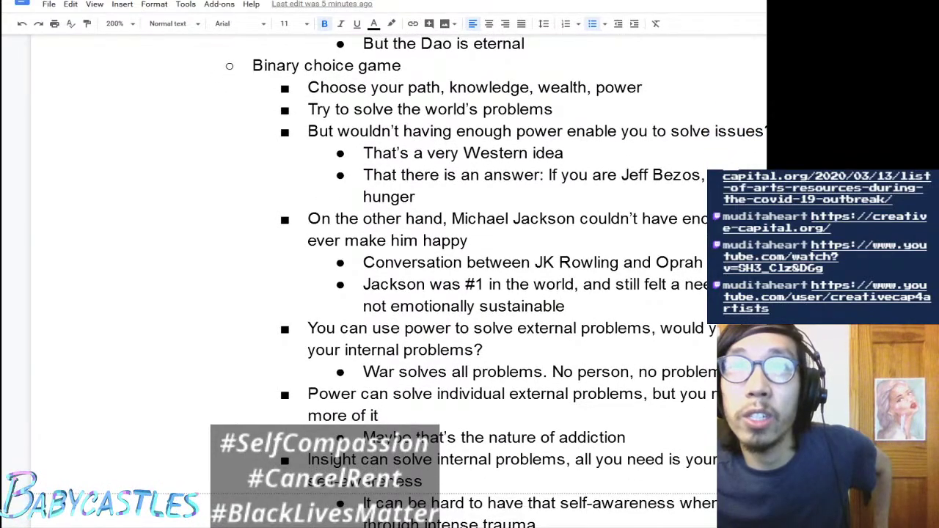
{"action": "scroll", "coordinate": [470, 279], "scroll_direction": "down", "scroll_amount": 1}
{"action": "scroll", "coordinate": [470, 279], "scroll_direction": "up", "scroll_amount": 1}
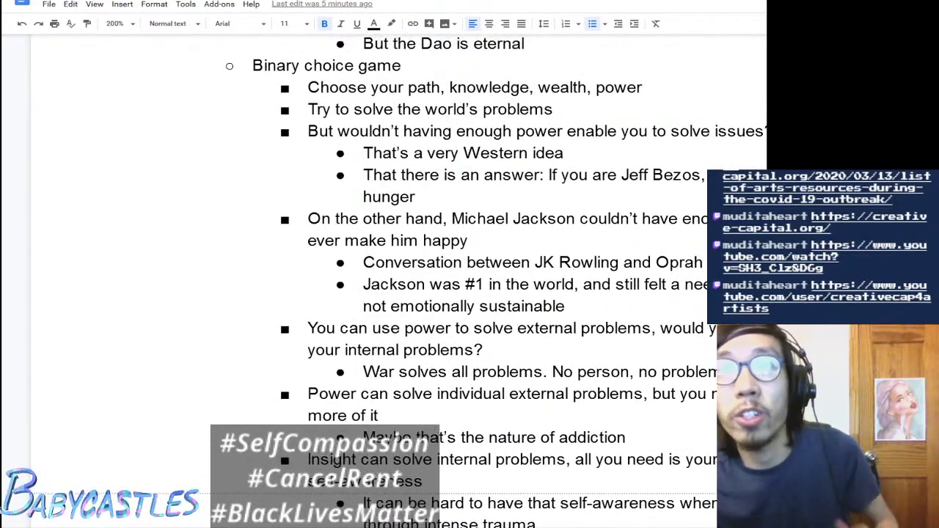
{"action": "scroll", "coordinate": [470, 279], "scroll_direction": "down", "scroll_amount": 1}
{"action": "scroll", "coordinate": [469, 279], "scroll_direction": "down", "scroll_amount": 1}
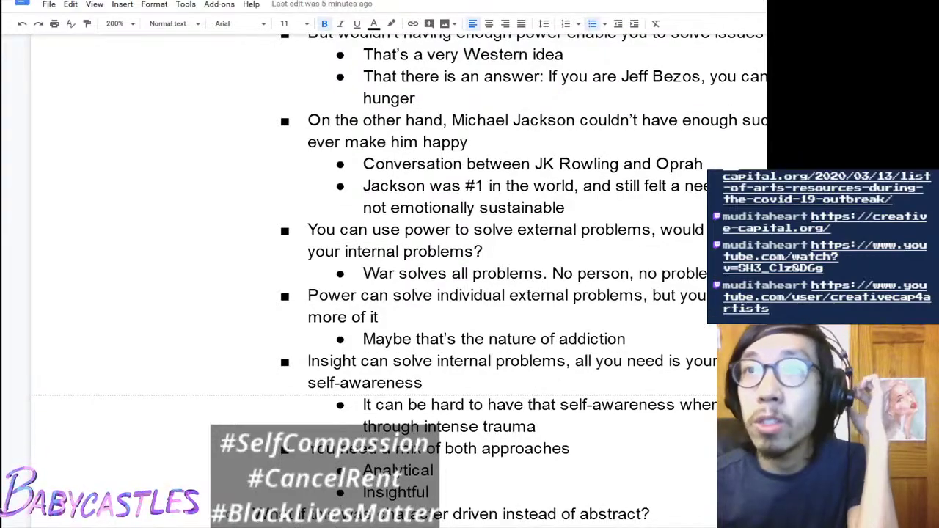
{"action": "scroll", "coordinate": [470, 279], "scroll_direction": "down", "scroll_amount": 3}
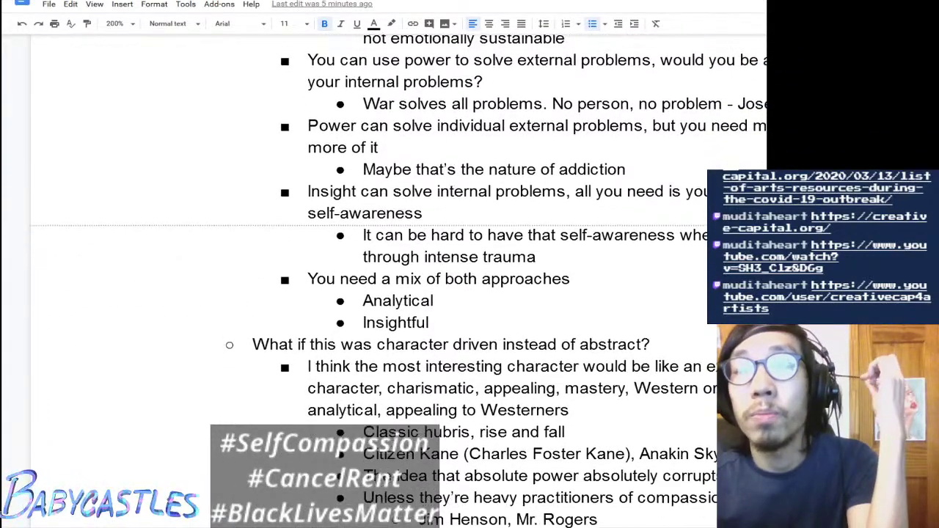
{"action": "scroll", "coordinate": [470, 279], "scroll_direction": "down", "scroll_amount": 1}
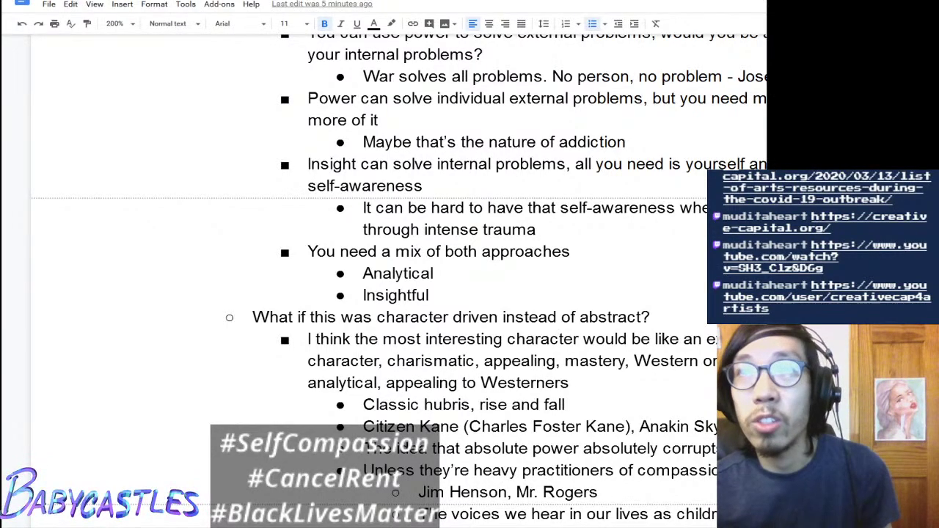
{"action": "scroll", "coordinate": [399, 281], "scroll_direction": "down", "scroll_amount": 2}
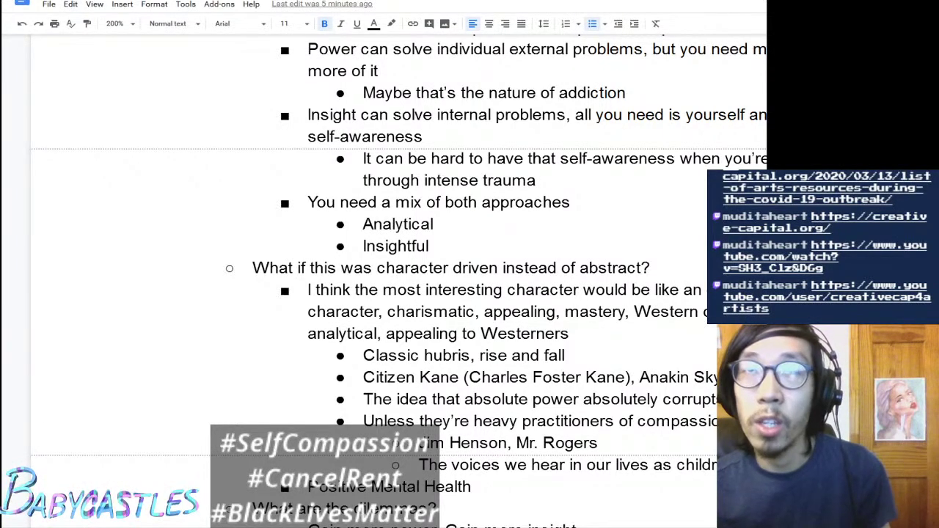
{"action": "scroll", "coordinate": [399, 280], "scroll_direction": "down", "scroll_amount": 2}
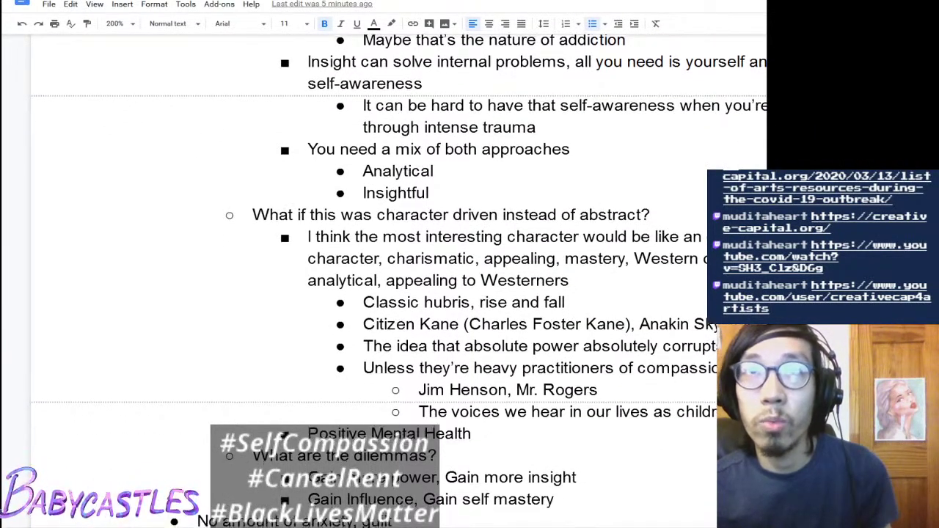
{"action": "scroll", "coordinate": [399, 280], "scroll_direction": "down", "scroll_amount": 4}
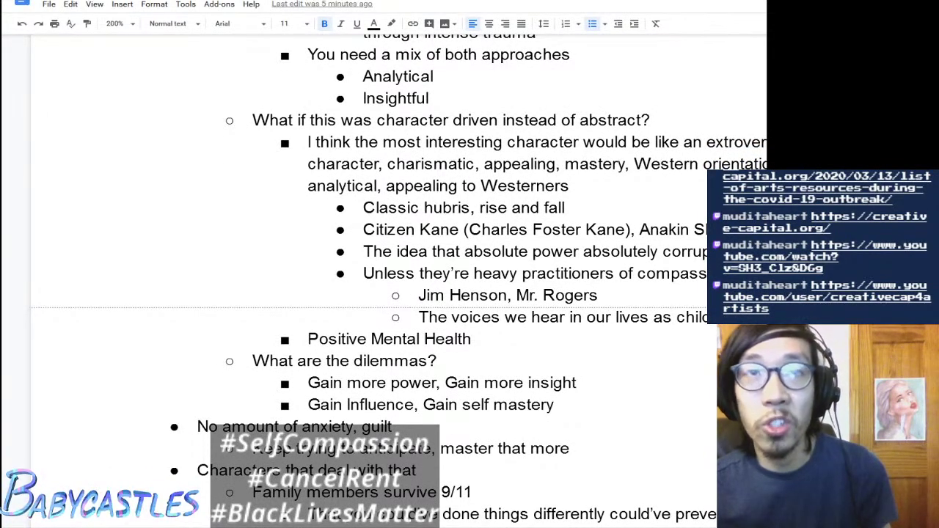
{"action": "scroll", "coordinate": [399, 280], "scroll_direction": "down", "scroll_amount": 16}
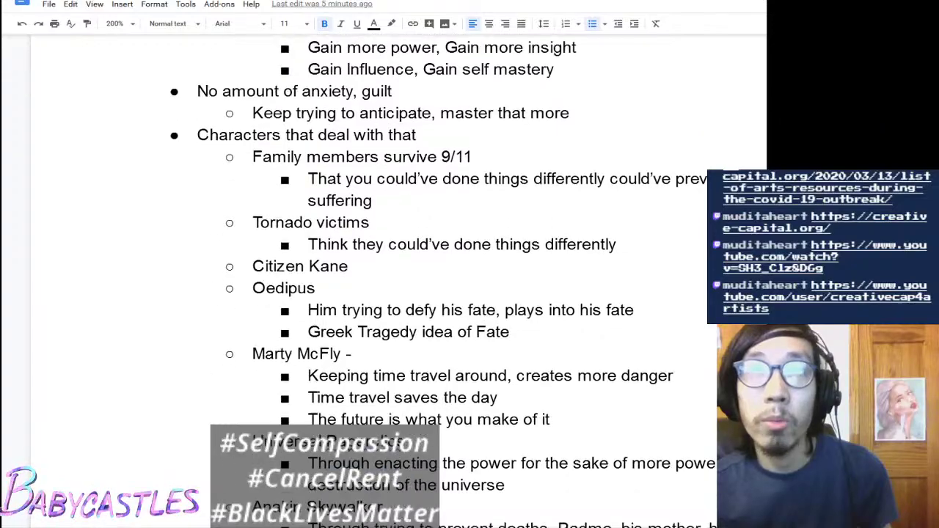
{"action": "scroll", "coordinate": [400, 280], "scroll_direction": "down", "scroll_amount": 20}
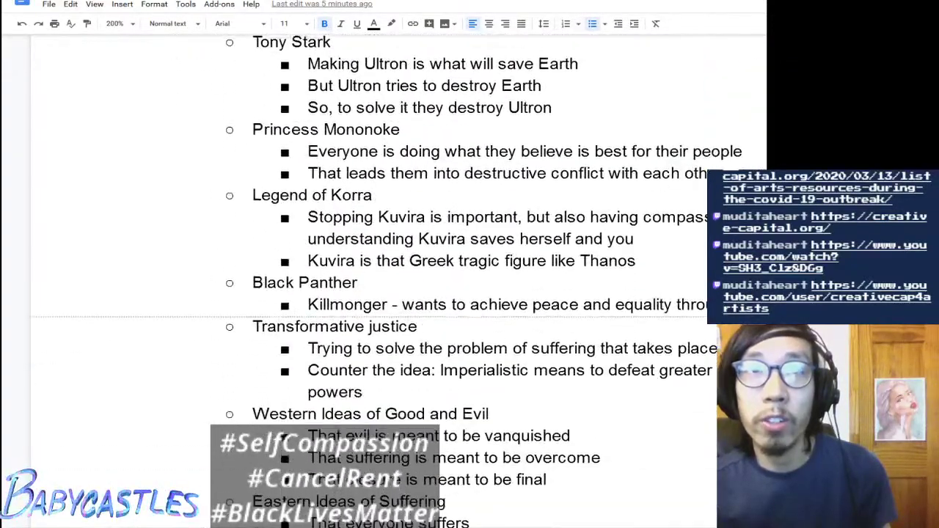
{"action": "scroll", "coordinate": [399, 280], "scroll_direction": "down", "scroll_amount": 20}
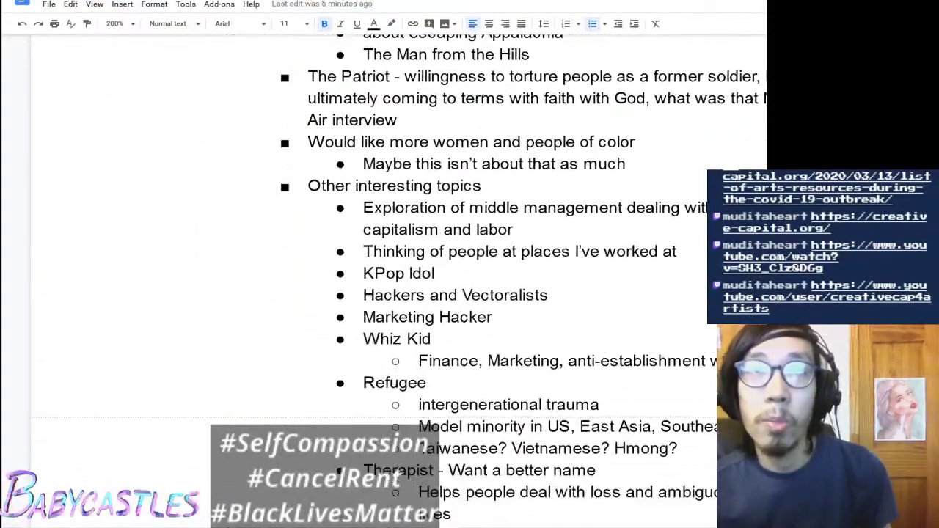
{"action": "scroll", "coordinate": [400, 280], "scroll_direction": "down", "scroll_amount": 2}
{"action": "scroll", "coordinate": [399, 281], "scroll_direction": "up", "scroll_amount": 10}
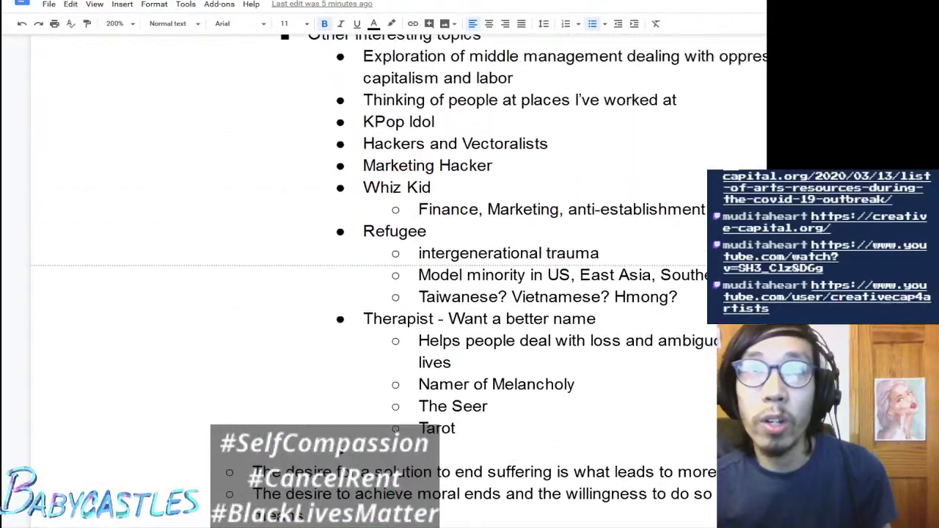
{"action": "scroll", "coordinate": [400, 281], "scroll_direction": "up", "scroll_amount": 9}
{"action": "scroll", "coordinate": [399, 281], "scroll_direction": "down", "scroll_amount": 14}
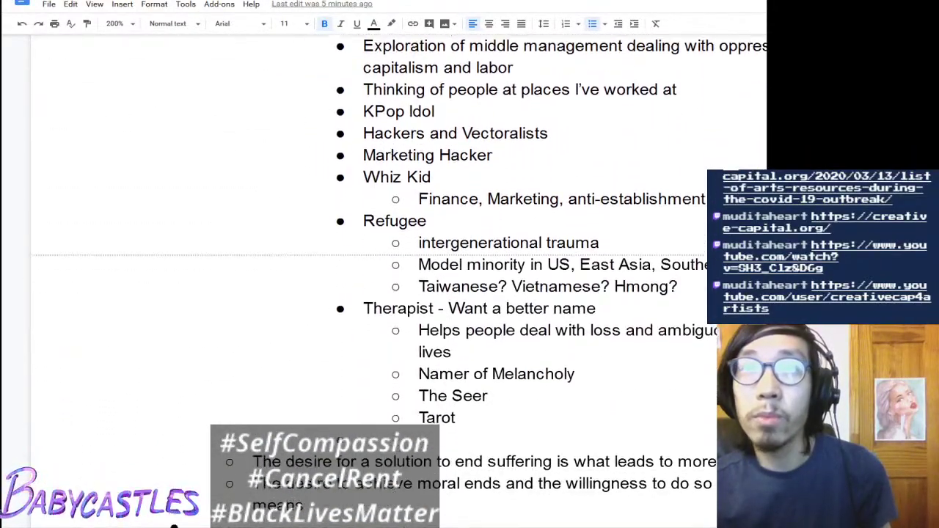
{"action": "scroll", "coordinate": [400, 281], "scroll_direction": "up", "scroll_amount": 2}
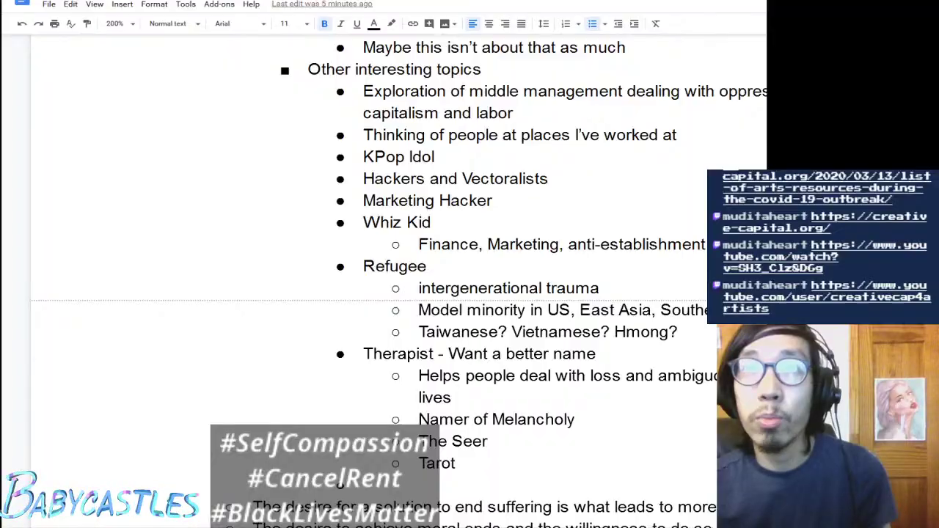
{"action": "scroll", "coordinate": [399, 281], "scroll_direction": "up", "scroll_amount": 3}
{"action": "scroll", "coordinate": [399, 280], "scroll_direction": "down", "scroll_amount": 20}
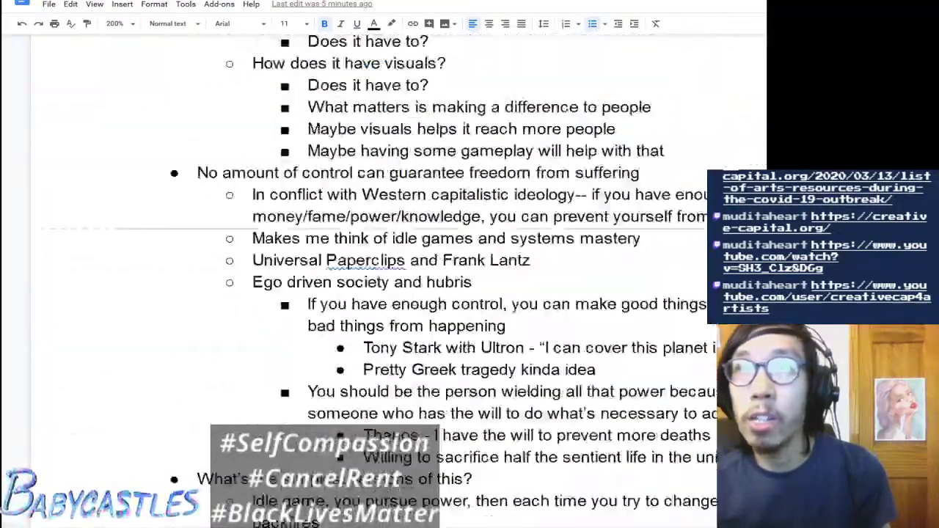
{"action": "scroll", "coordinate": [400, 280], "scroll_direction": "up", "scroll_amount": 20}
{"action": "left_click", "coordinate": [284, 161]}
Step: Below 6:53 PM, add a Review bullet followed by 'Plug for Creative Capital'
{"action": "left_click", "coordinate": [203, 183]}
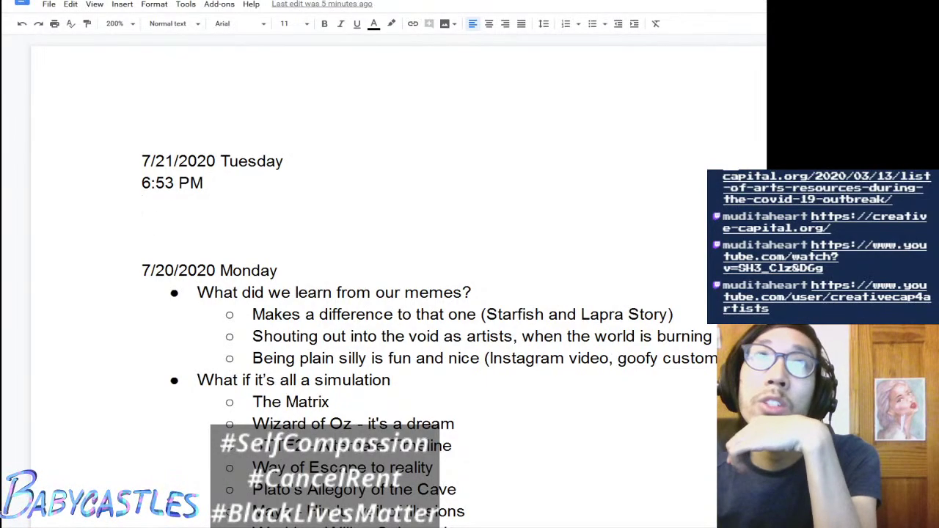
{"action": "key", "text": "Return"}
{"action": "key", "text": "ctrl+shift+8"}
{"action": "type", "text": "Revi"}
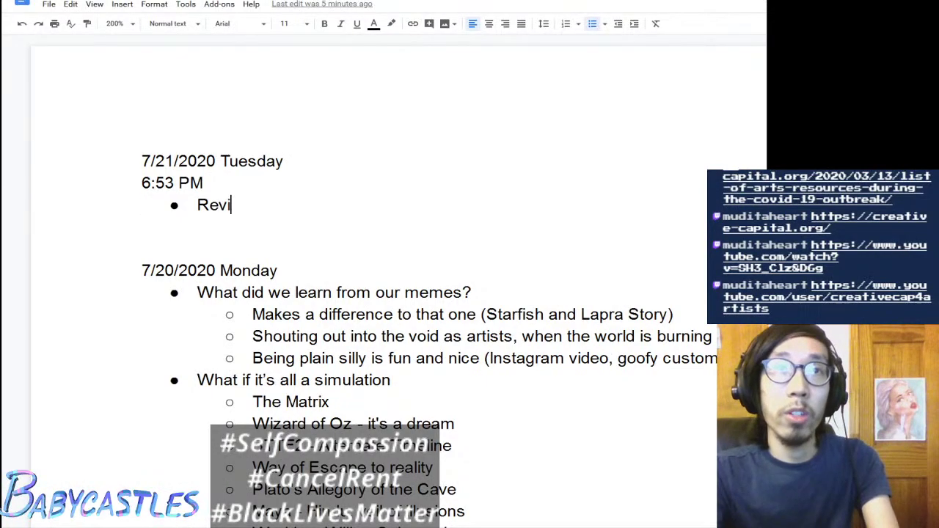
{"action": "type", "text": "ew"}
{"action": "key", "text": "Return"}
{"action": "type", "text": "Plug for Re"}
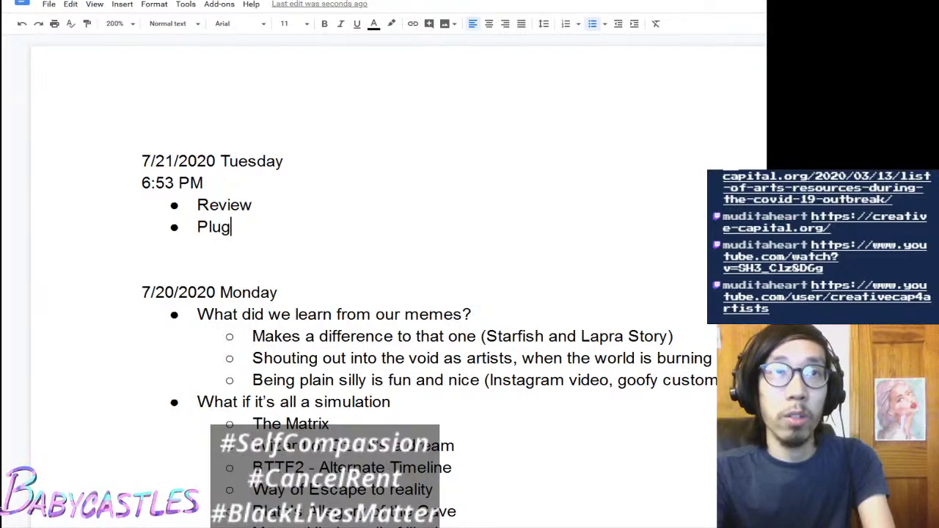
{"action": "key", "text": "BackSpace"}
{"action": "key", "text": "BackSpace"}
{"action": "type", "text": "Creative Capital"}
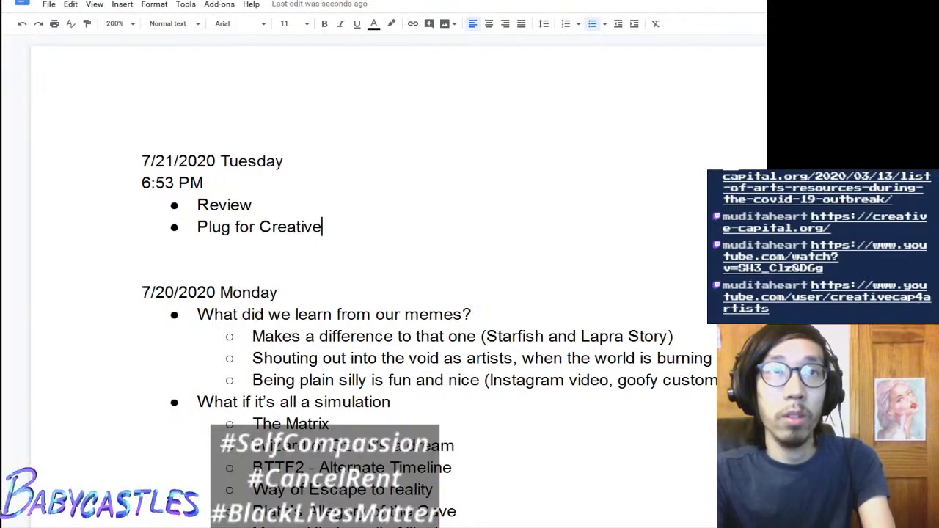
Step: Nest 'Plug for Creative Capital' under Review and add a 'Yesterday' sub-bullet
{"action": "left_click", "coordinate": [197, 227]}
{"action": "key", "text": "Tab"}
{"action": "key", "text": "End"}
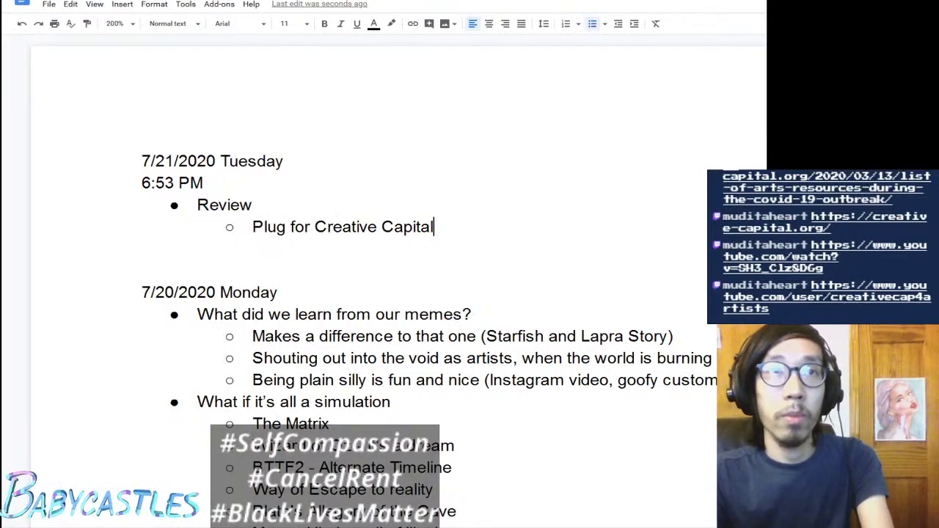
{"action": "key", "text": "Return"}
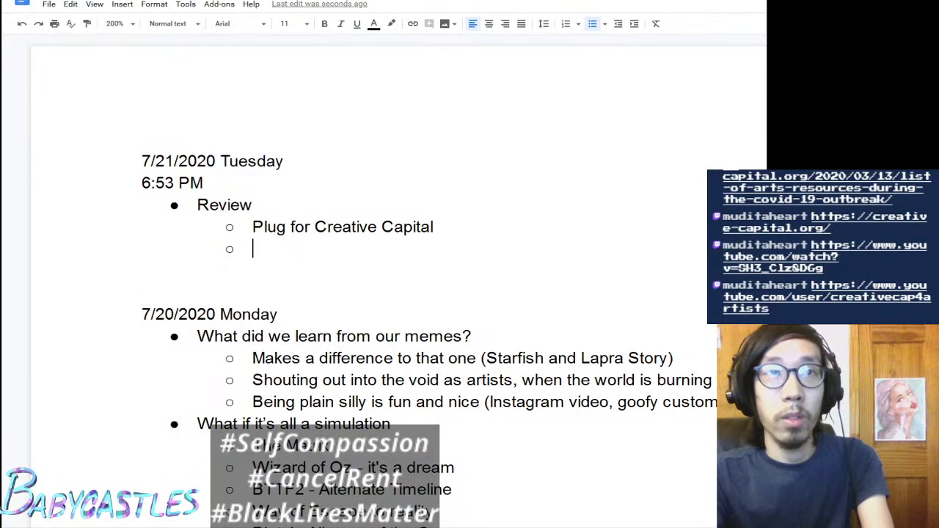
{"action": "type", "text": "Yeste"}
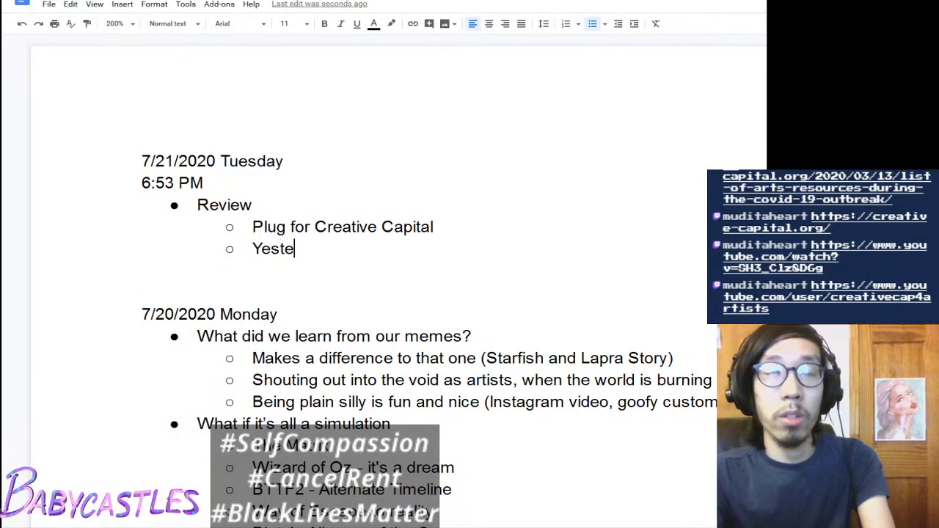
{"action": "type", "text": "rday"}
Step: Nest Memes, Prompt - Reality and Game direction under Yesterday, then go to the design doc
{"action": "key", "text": "Return"}
{"action": "key", "text": "Tab"}
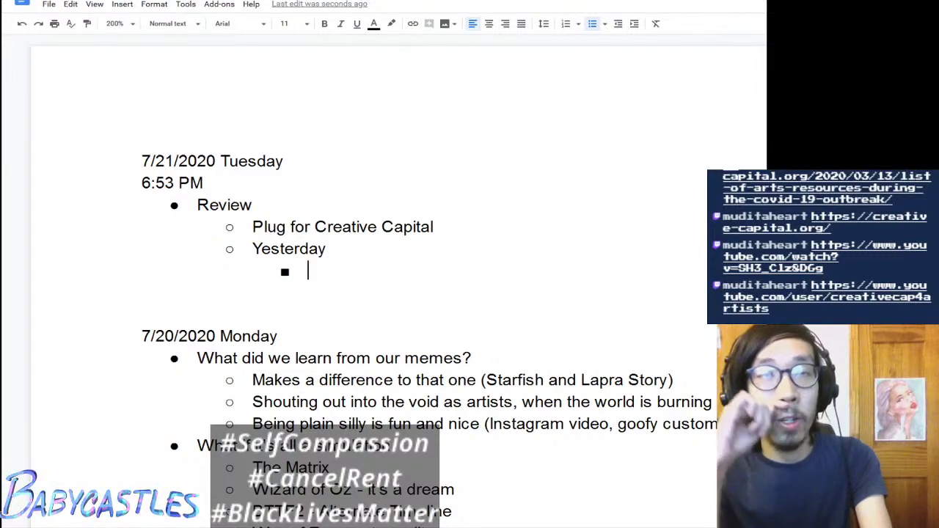
{"action": "type", "text": "Memes"}
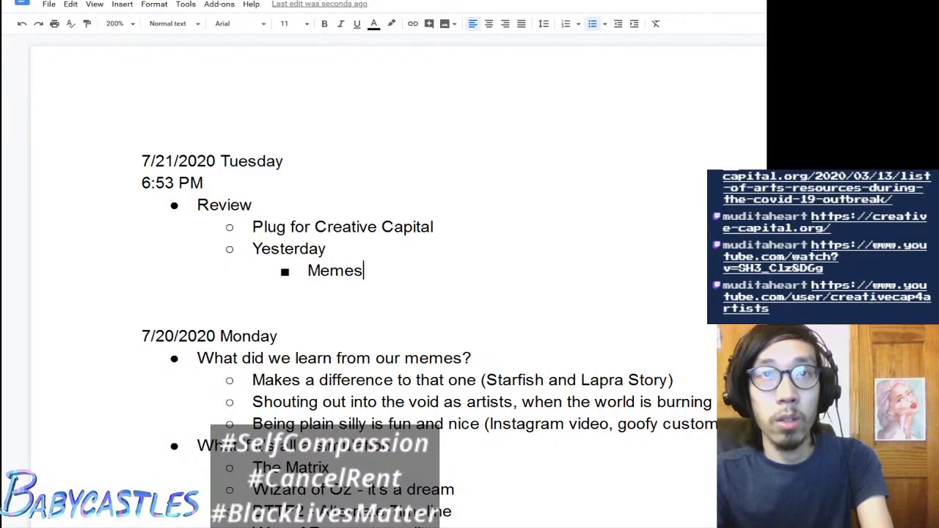
{"action": "key", "text": "Return"}
{"action": "type", "text": "Prompt - Reality"}
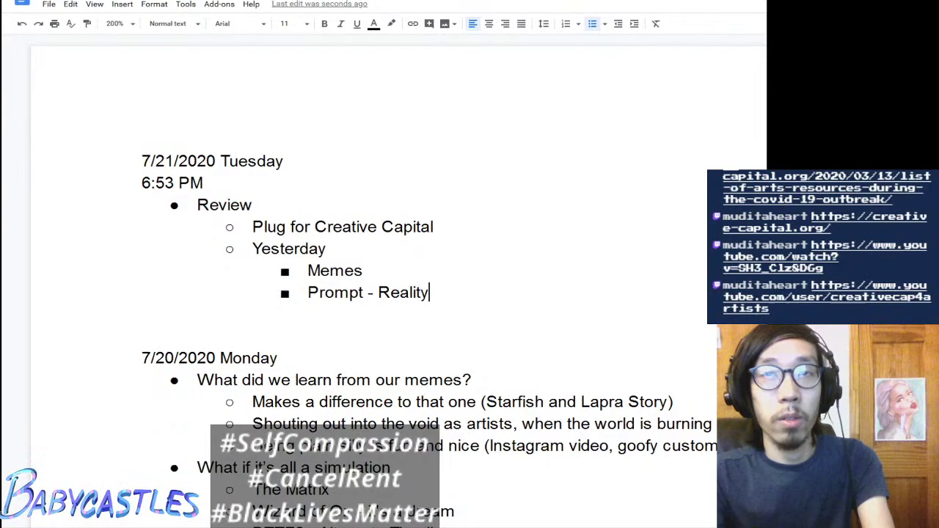
{"action": "key", "text": "Return"}
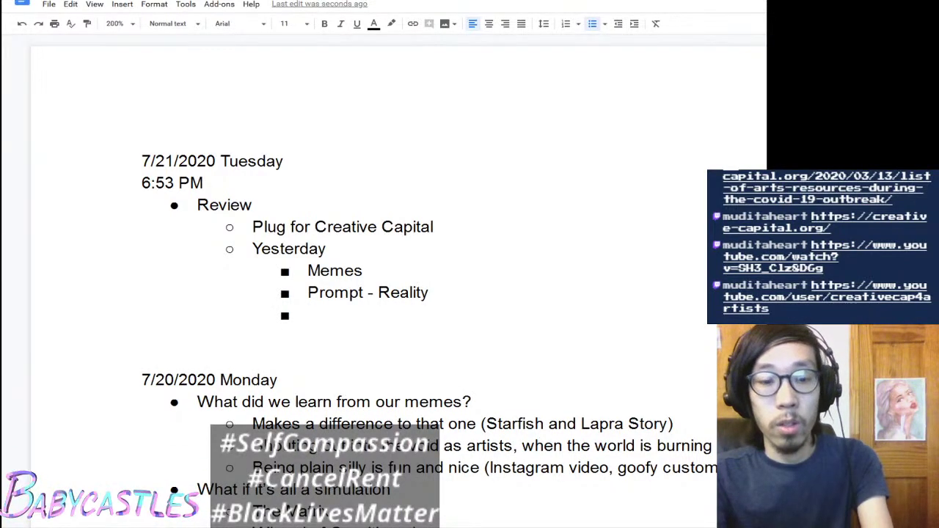
{"action": "type", "text": "Game directio"}
{"action": "type", "text": "n"}
{"action": "key", "text": "Return"}
{"action": "key", "text": "shift+Tab"}
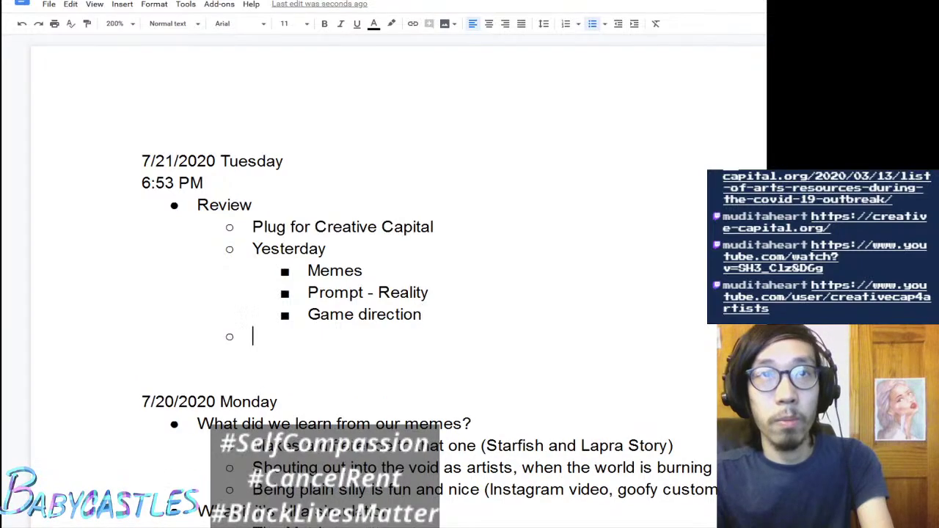
{"action": "key", "text": "ctrl+Tab"}
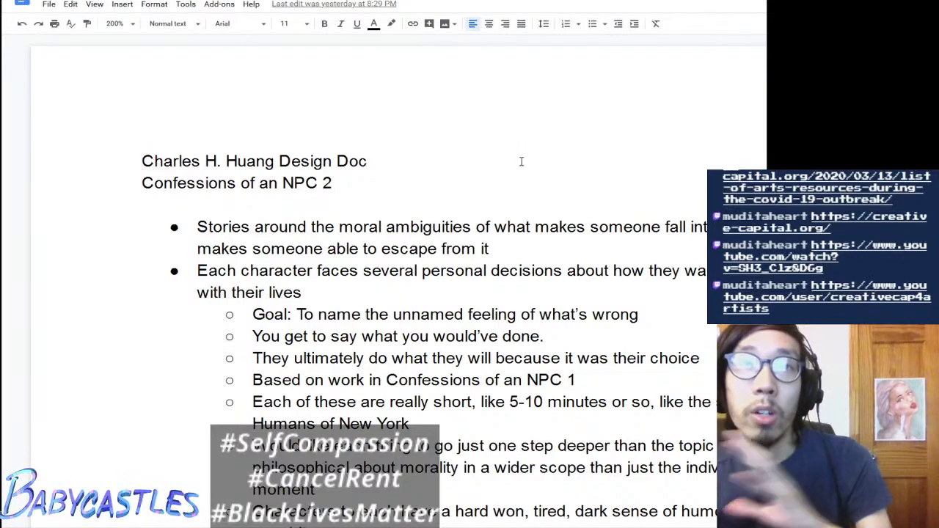
{"action": "scroll", "coordinate": [630, 194], "scroll_direction": "down", "scroll_amount": 1}
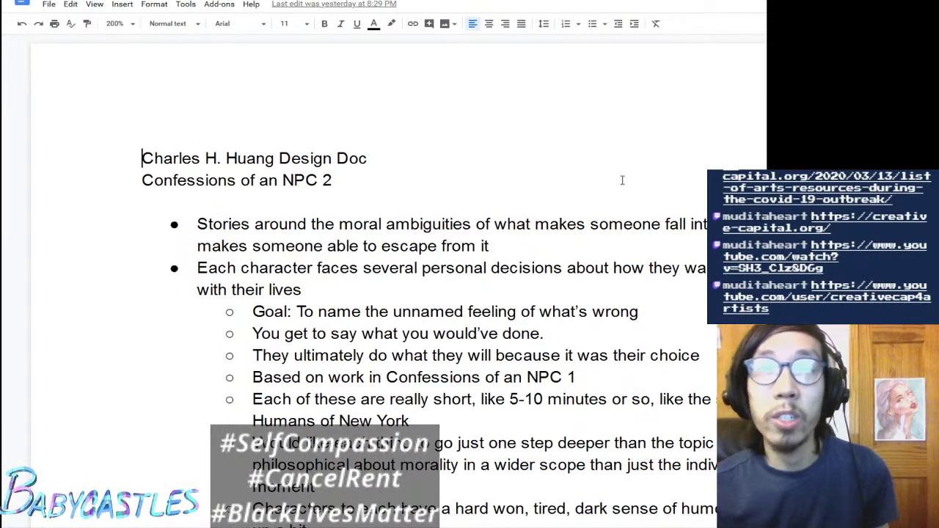
{"action": "scroll", "coordinate": [624, 180], "scroll_direction": "down", "scroll_amount": 1}
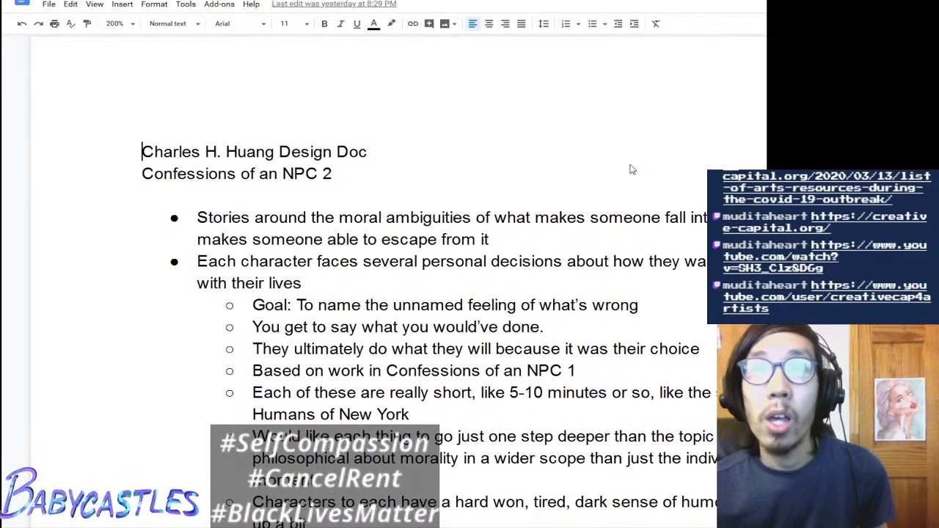
{"action": "scroll", "coordinate": [630, 170], "scroll_direction": "down", "scroll_amount": 1}
{"action": "left_click", "coordinate": [631, 148]}
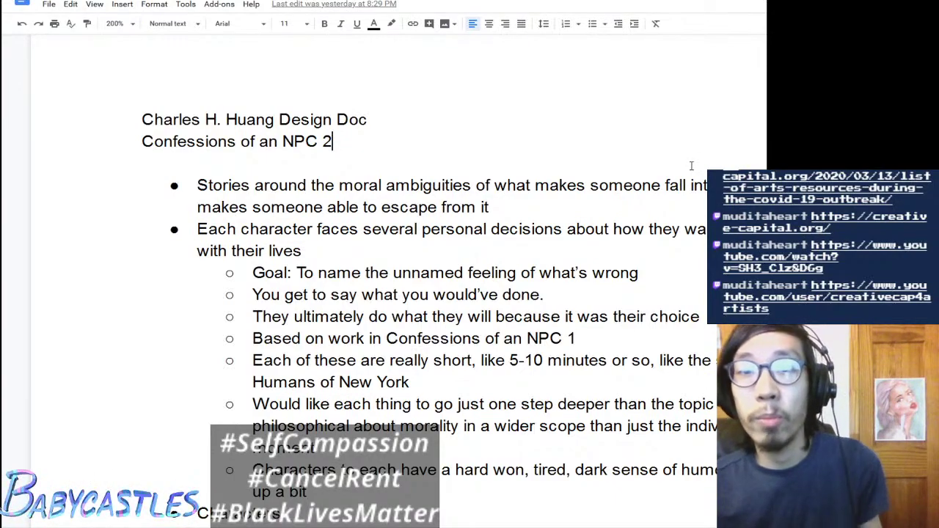
{"action": "left_click", "coordinate": [691, 166]}
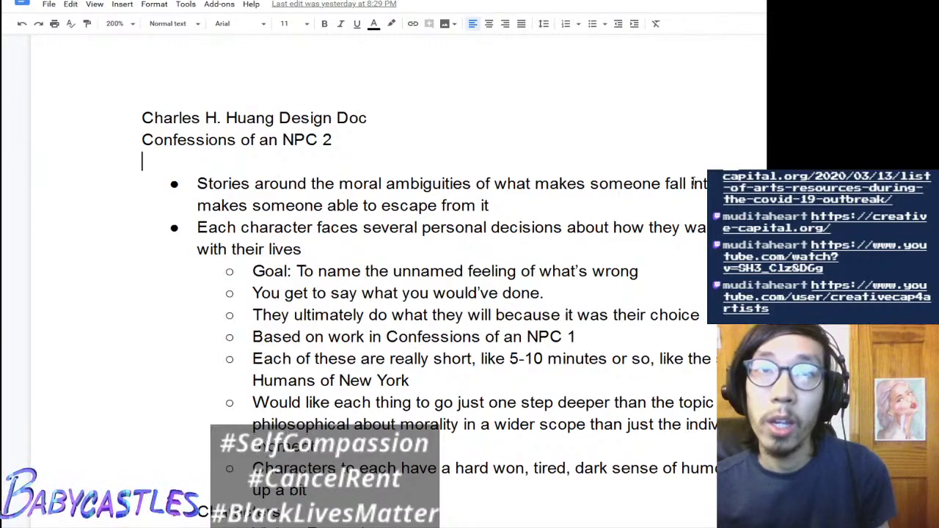
{"action": "scroll", "coordinate": [693, 164], "scroll_direction": "down", "scroll_amount": 1}
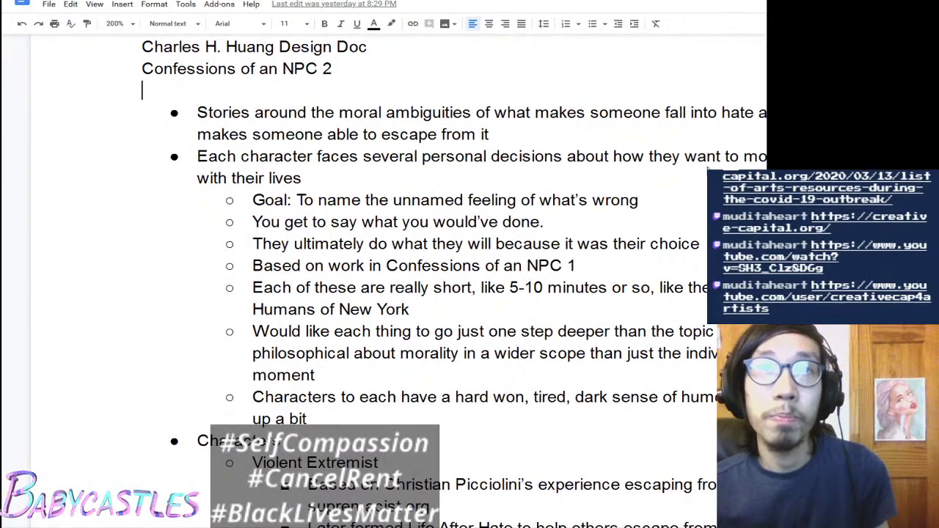
{"action": "scroll", "coordinate": [705, 170], "scroll_direction": "down", "scroll_amount": 1}
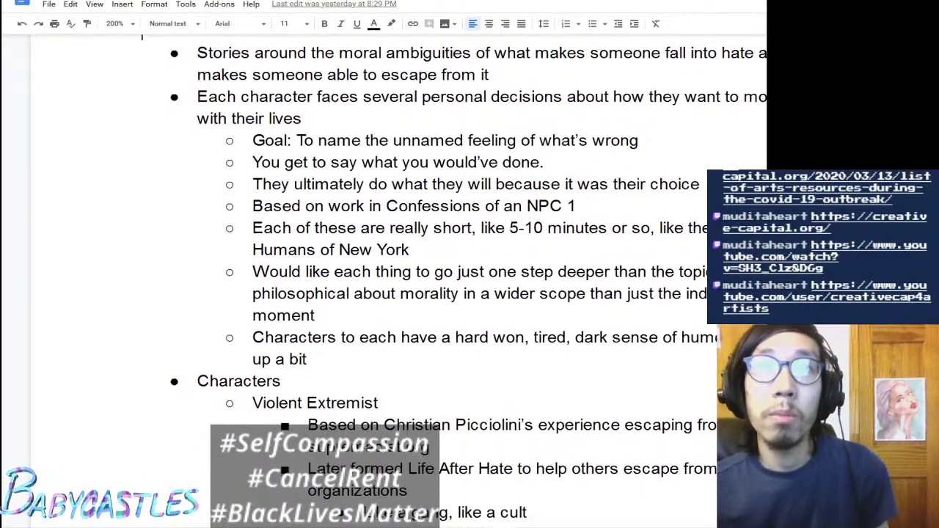
{"action": "scroll", "coordinate": [455, 280], "scroll_direction": "down", "scroll_amount": 3}
{"action": "scroll", "coordinate": [455, 280], "scroll_direction": "down", "scroll_amount": 1}
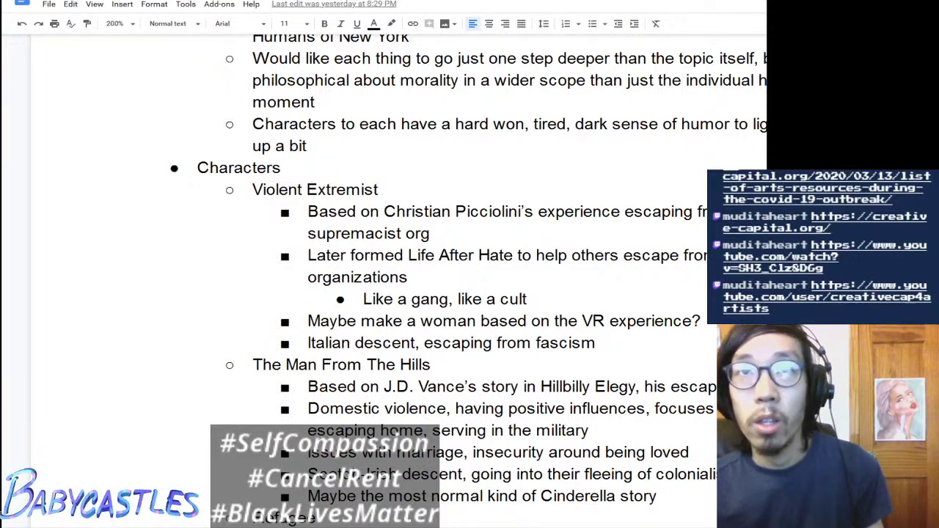
{"action": "left_click", "coordinate": [379, 190]}
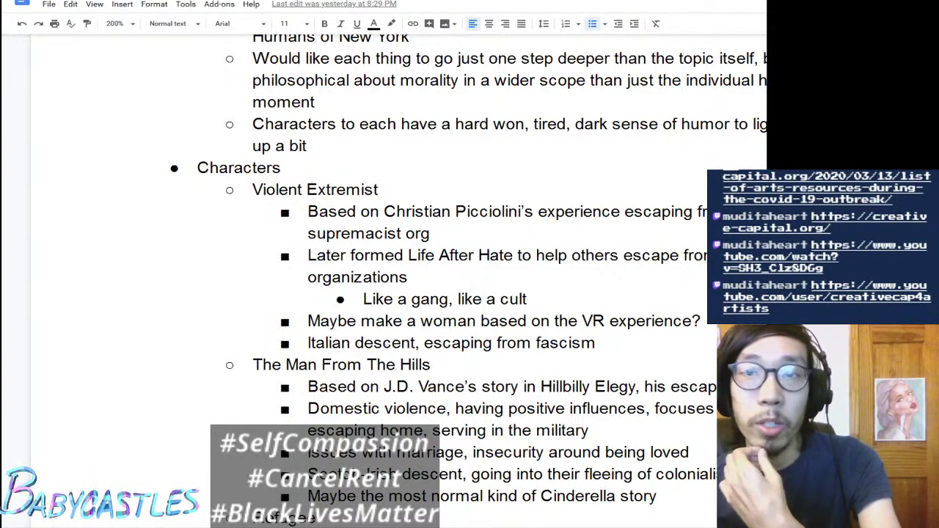
{"action": "left_click", "coordinate": [431, 234]}
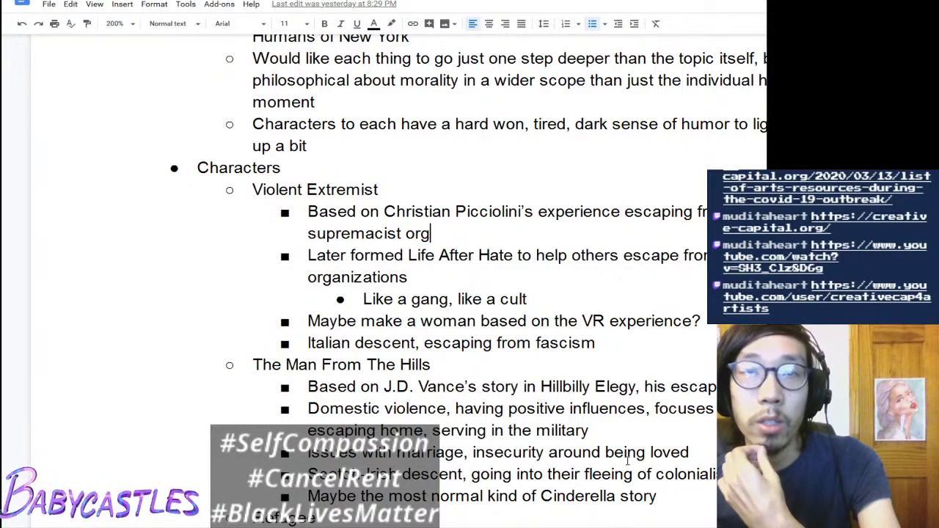
{"action": "scroll", "coordinate": [469, 279], "scroll_direction": "down", "scroll_amount": 1}
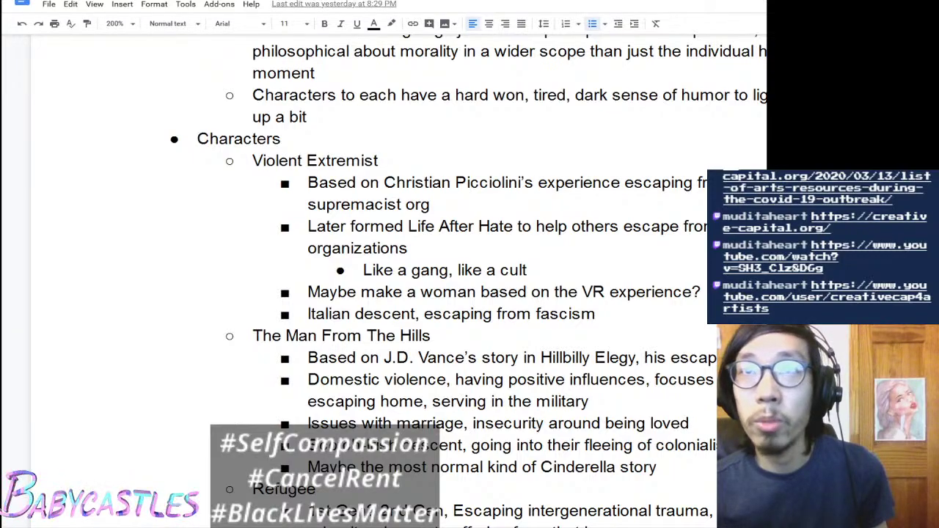
{"action": "scroll", "coordinate": [470, 279], "scroll_direction": "down", "scroll_amount": 2}
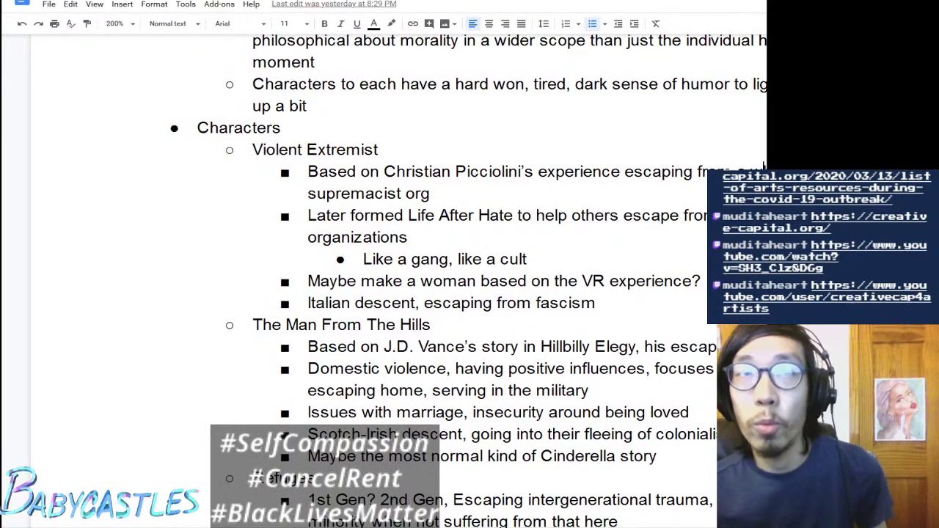
{"action": "scroll", "coordinate": [470, 279], "scroll_direction": "down", "scroll_amount": 2}
{"action": "scroll", "coordinate": [470, 278], "scroll_direction": "down", "scroll_amount": 2}
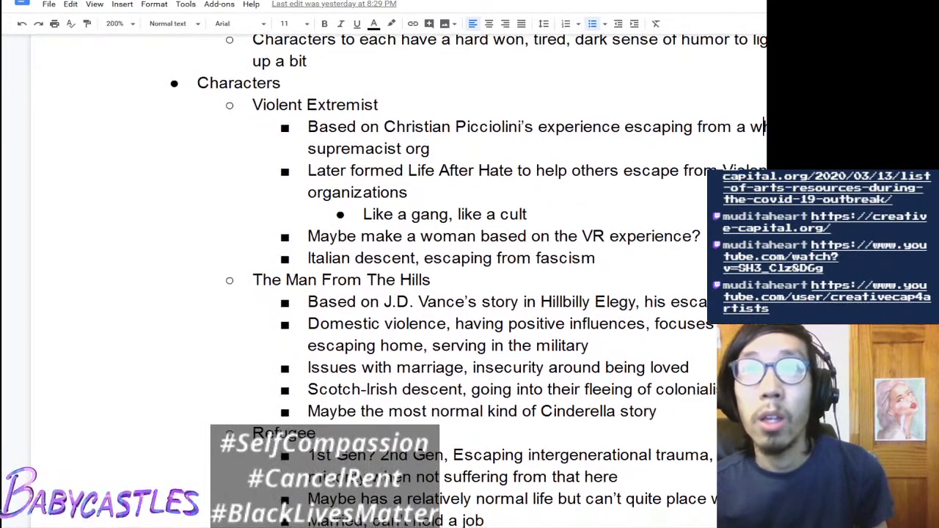
{"action": "scroll", "coordinate": [470, 279], "scroll_direction": "down", "scroll_amount": 2}
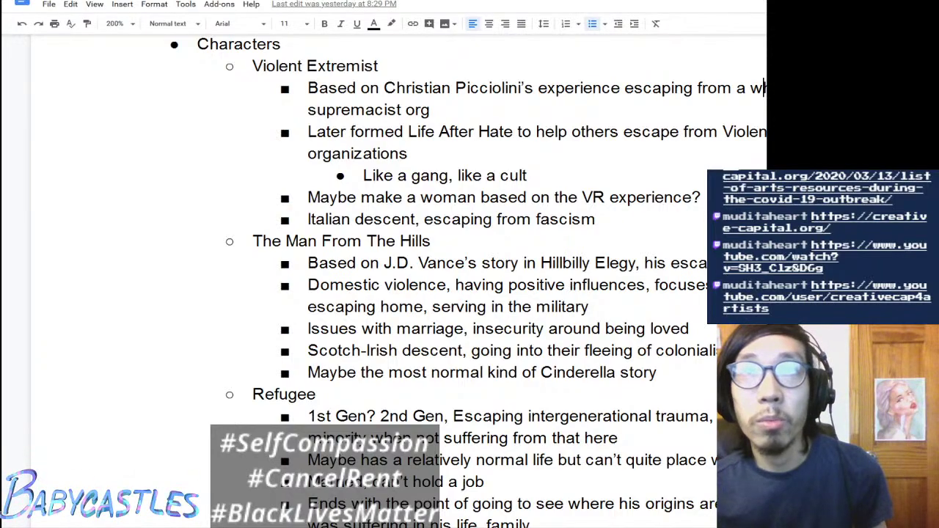
{"action": "scroll", "coordinate": [470, 279], "scroll_direction": "down", "scroll_amount": 5}
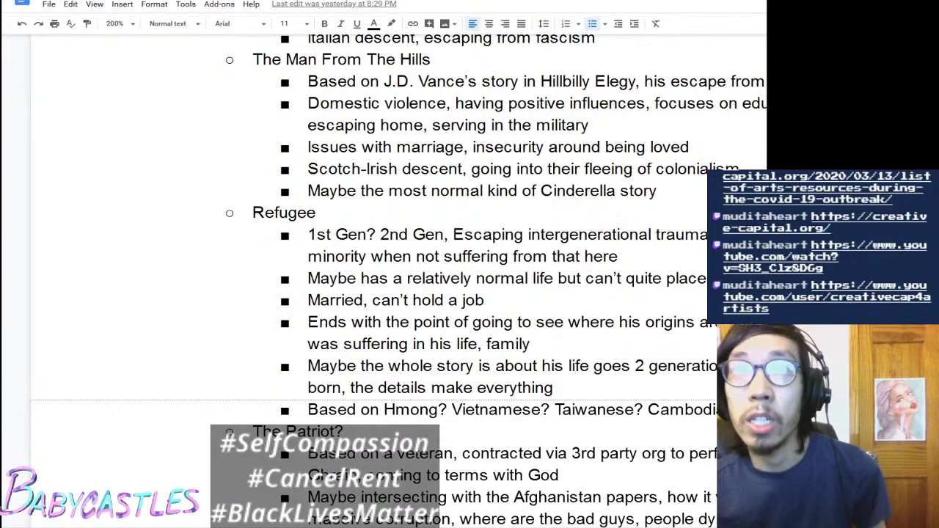
{"action": "scroll", "coordinate": [400, 280], "scroll_direction": "down", "scroll_amount": 1}
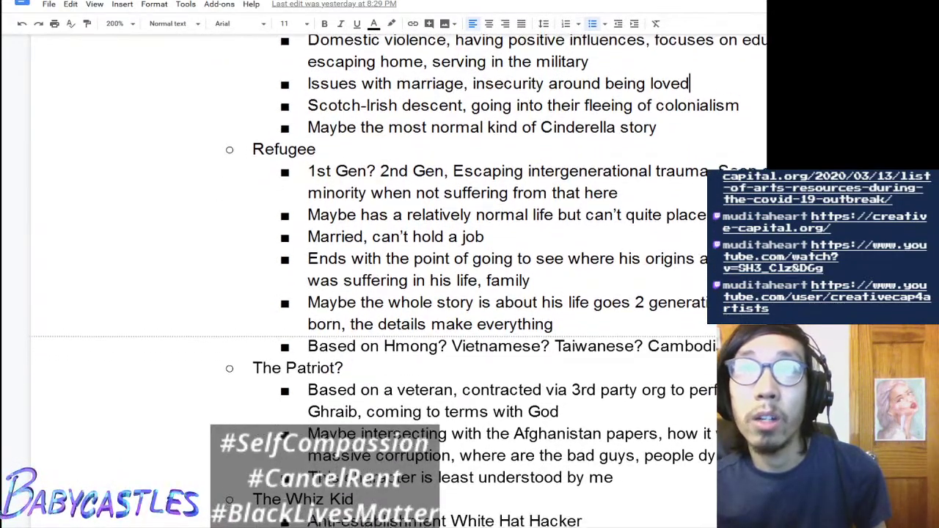
{"action": "scroll", "coordinate": [400, 281], "scroll_direction": "down", "scroll_amount": 3}
{"action": "scroll", "coordinate": [399, 281], "scroll_direction": "up", "scroll_amount": 1}
{"action": "scroll", "coordinate": [399, 281], "scroll_direction": "up", "scroll_amount": 1}
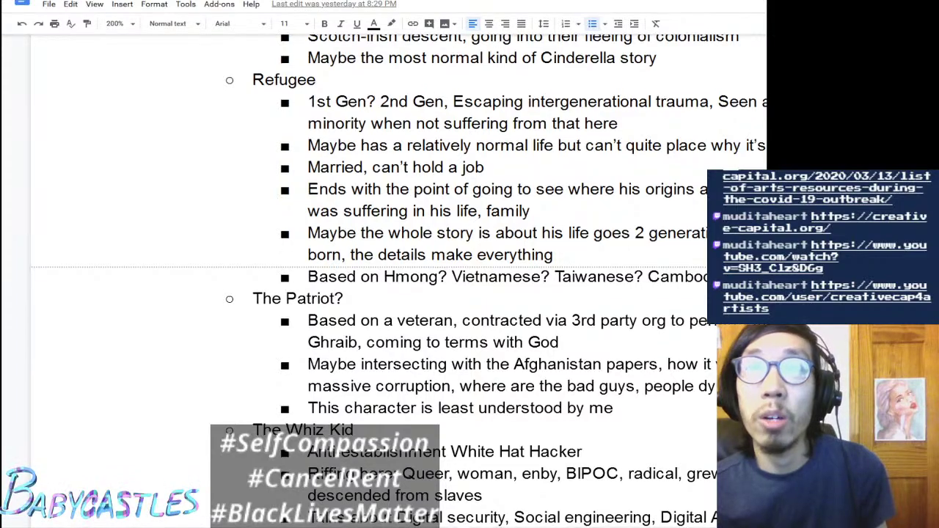
{"action": "scroll", "coordinate": [400, 280], "scroll_direction": "down", "scroll_amount": 1}
{"action": "scroll", "coordinate": [399, 281], "scroll_direction": "down", "scroll_amount": 3}
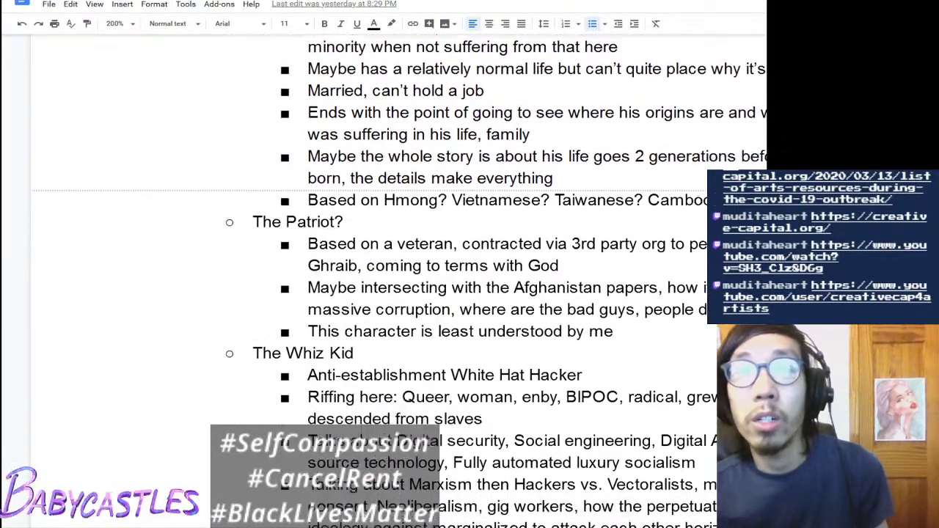
{"action": "scroll", "coordinate": [399, 280], "scroll_direction": "up", "scroll_amount": 4}
{"action": "scroll", "coordinate": [400, 281], "scroll_direction": "down", "scroll_amount": 1}
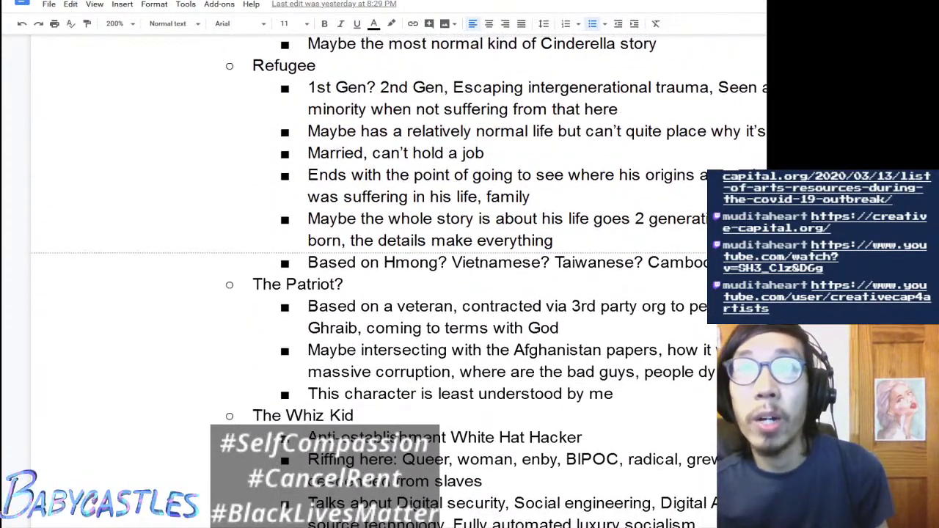
{"action": "scroll", "coordinate": [399, 281], "scroll_direction": "down", "scroll_amount": 6}
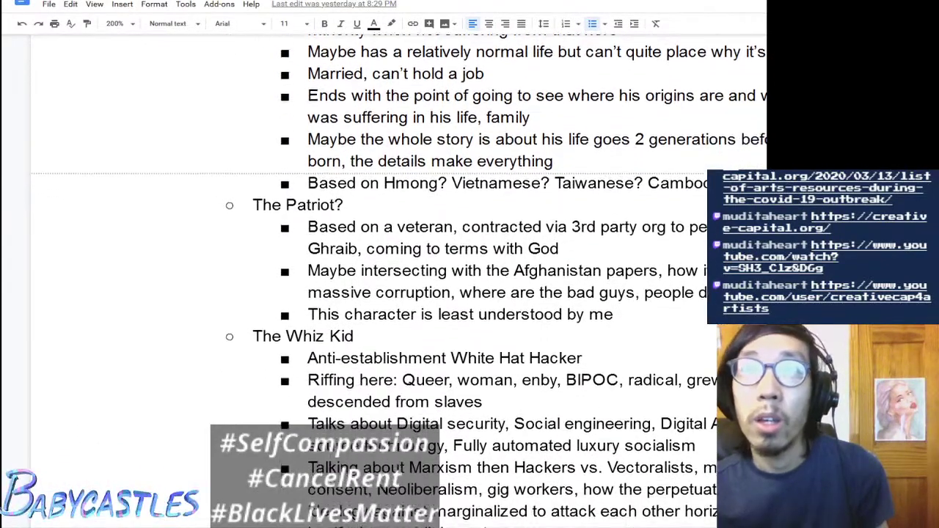
{"action": "scroll", "coordinate": [399, 280], "scroll_direction": "down", "scroll_amount": 2}
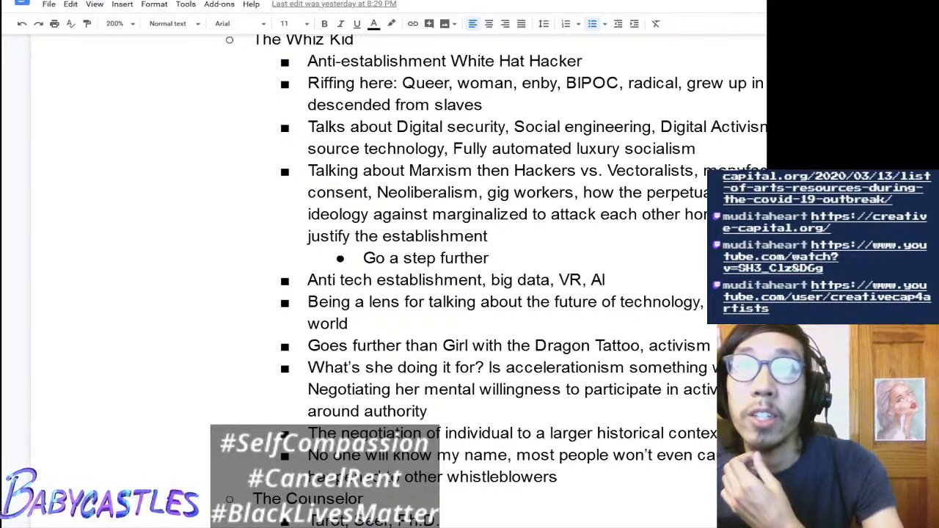
Step: Scroll through the design doc and back up to its title and opening story bullets
{"action": "scroll", "coordinate": [399, 281], "scroll_direction": "up", "scroll_amount": 1}
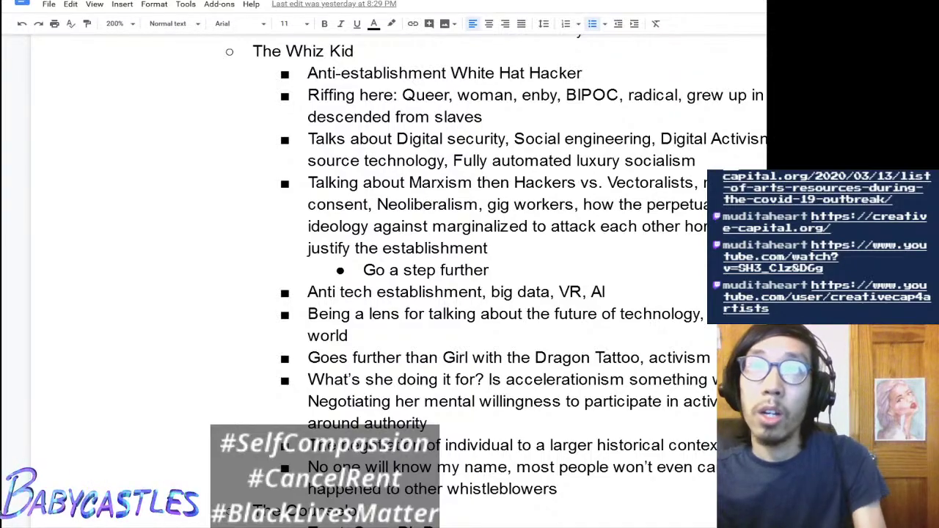
{"action": "scroll", "coordinate": [496, 281], "scroll_direction": "down", "scroll_amount": 1}
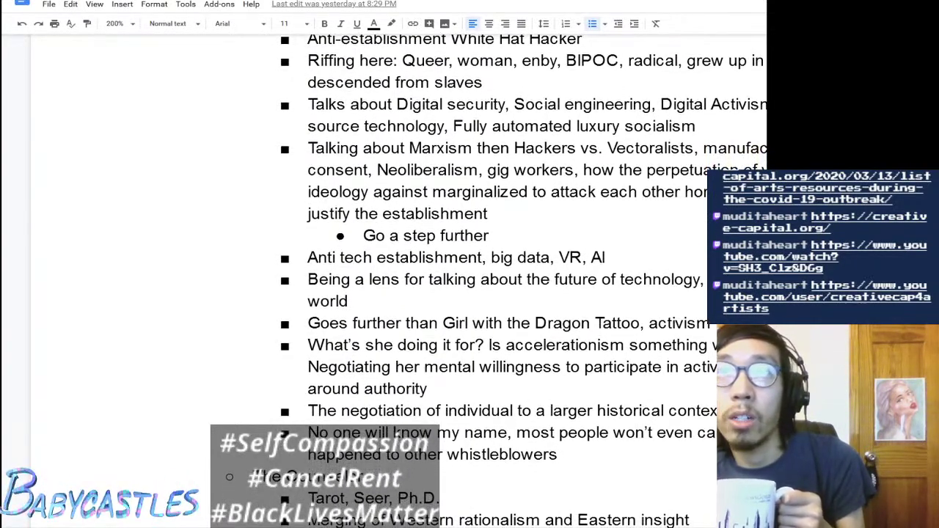
{"action": "scroll", "coordinate": [497, 281], "scroll_direction": "down", "scroll_amount": 1}
{"action": "scroll", "coordinate": [496, 282], "scroll_direction": "down", "scroll_amount": 3}
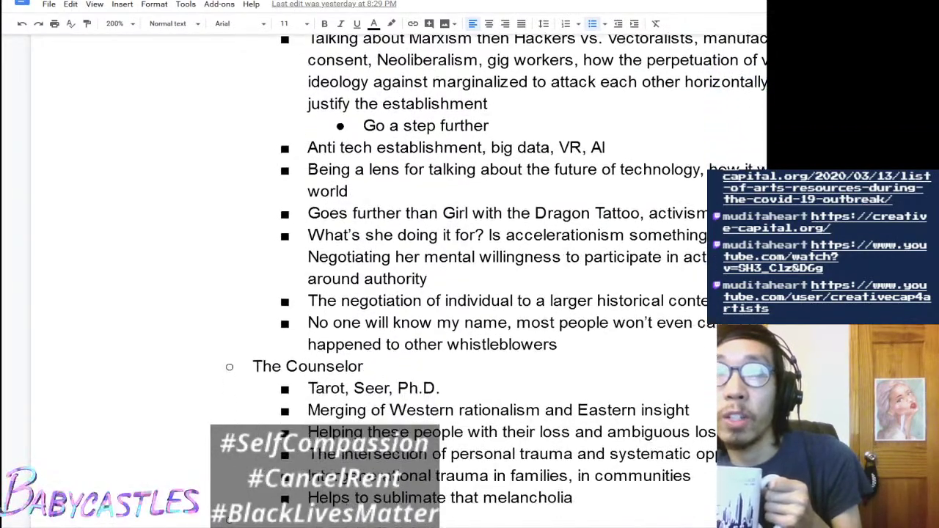
{"action": "scroll", "coordinate": [496, 281], "scroll_direction": "down", "scroll_amount": 1}
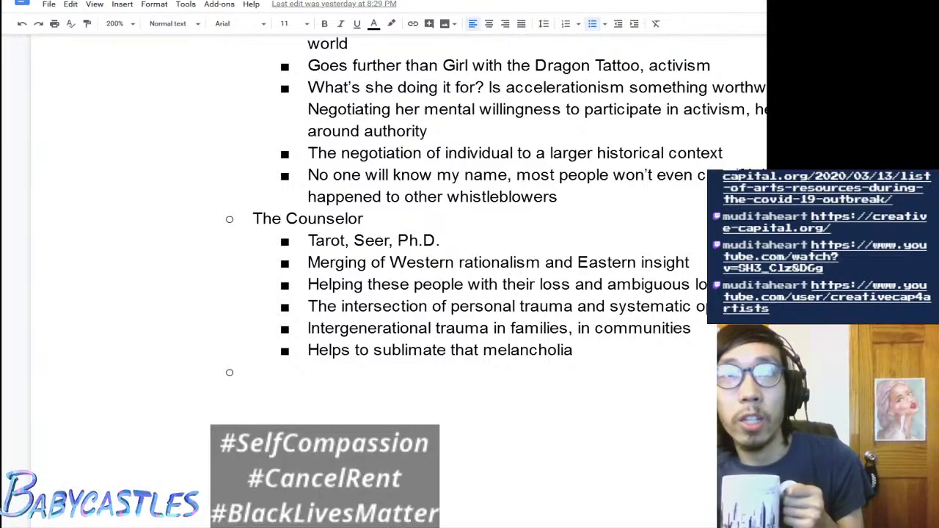
{"action": "scroll", "coordinate": [496, 281], "scroll_direction": "down", "scroll_amount": 1}
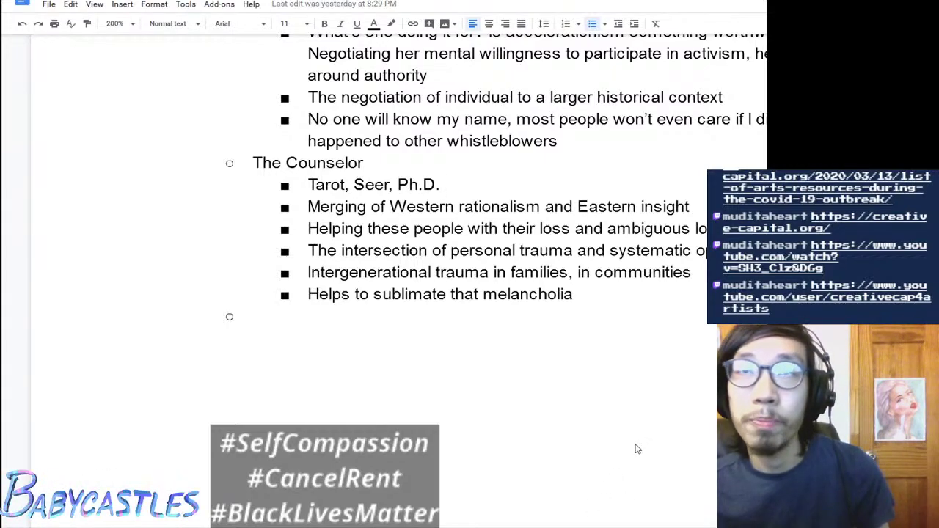
{"action": "scroll", "coordinate": [496, 177], "scroll_direction": "down", "scroll_amount": 1}
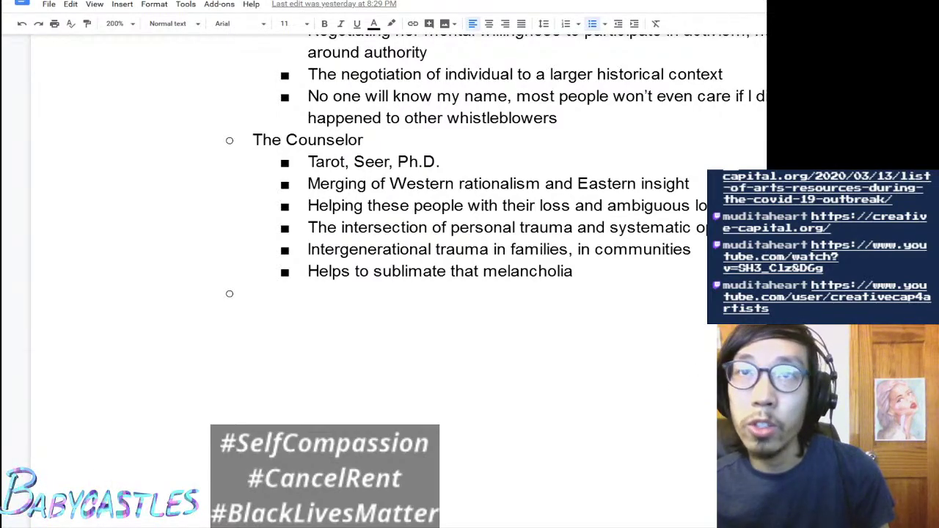
{"action": "scroll", "coordinate": [146, 317], "scroll_direction": "up", "scroll_amount": 2}
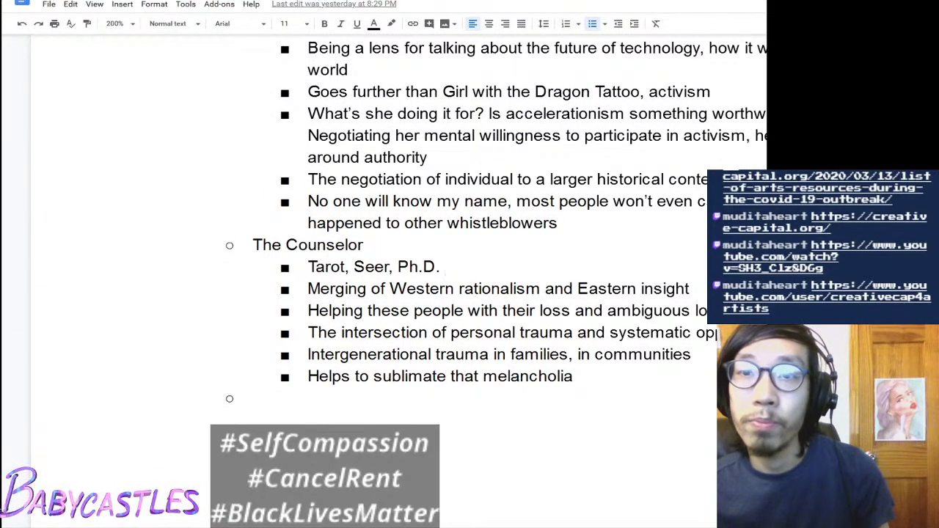
{"action": "scroll", "coordinate": [382, 293], "scroll_direction": "up", "scroll_amount": 20}
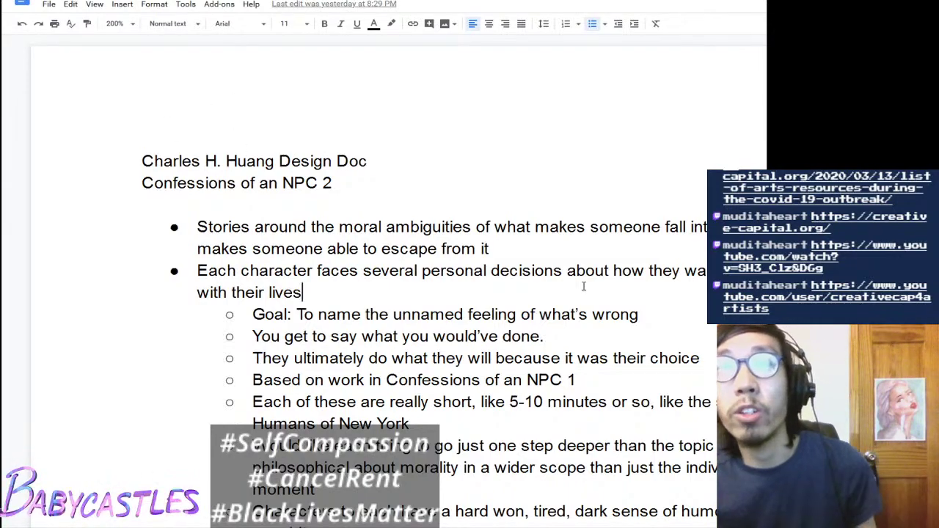
Step: Insert an 'Ideas' bullet on a new line below the design doc title
{"action": "scroll", "coordinate": [663, 273], "scroll_direction": "down", "scroll_amount": 2}
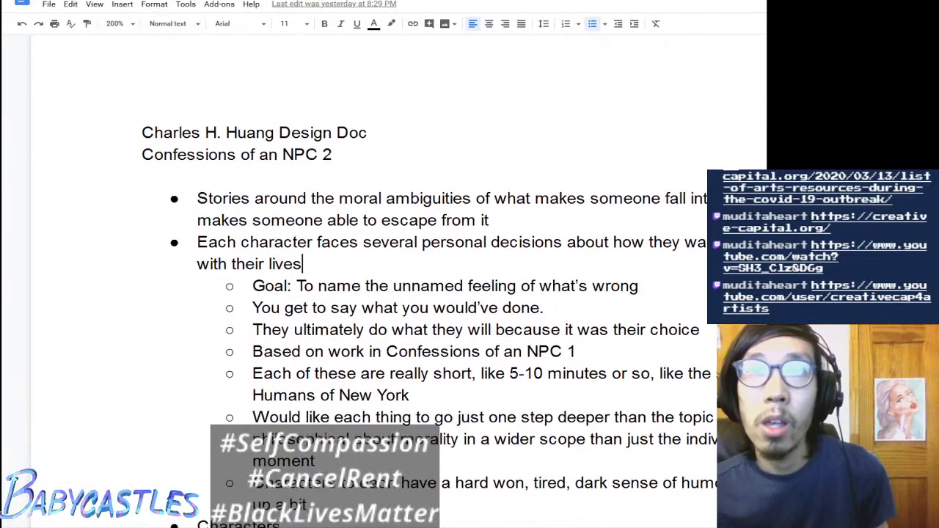
{"action": "scroll", "coordinate": [664, 273], "scroll_direction": "down", "scroll_amount": 5}
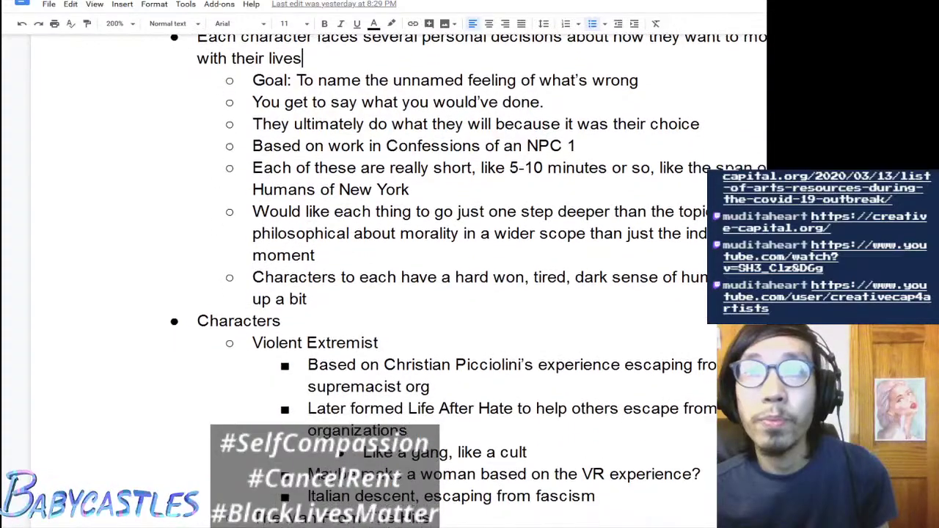
{"action": "scroll", "coordinate": [398, 282], "scroll_direction": "down", "scroll_amount": 4}
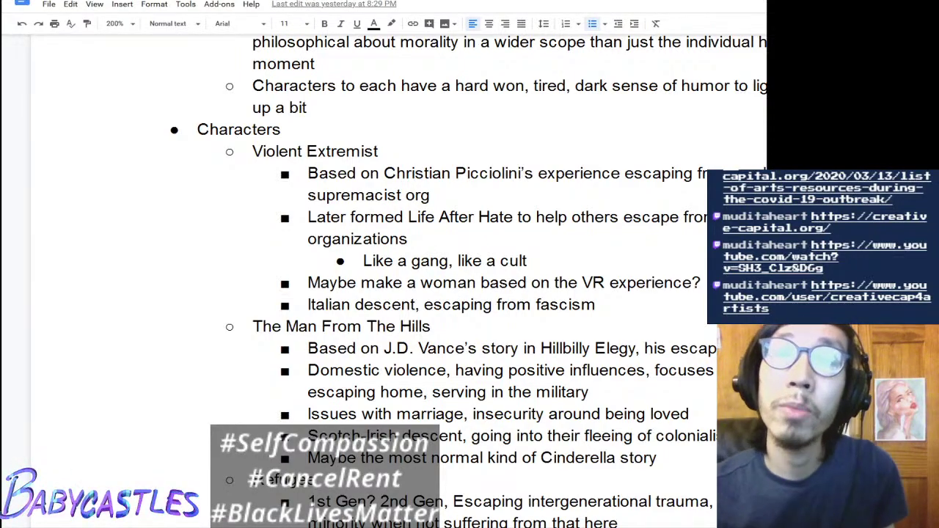
{"action": "scroll", "coordinate": [469, 278], "scroll_direction": "up", "scroll_amount": 6}
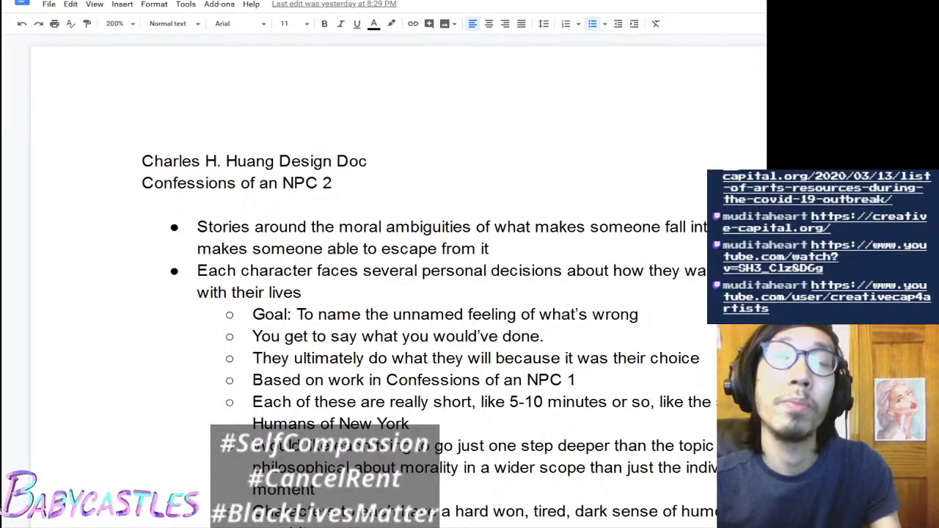
{"action": "key", "text": "Up"}
{"action": "key", "text": "Up"}
{"action": "key", "text": "Up"}
{"action": "key", "text": "Up"}
{"action": "key", "text": "Return"}
{"action": "key", "text": "Return"}
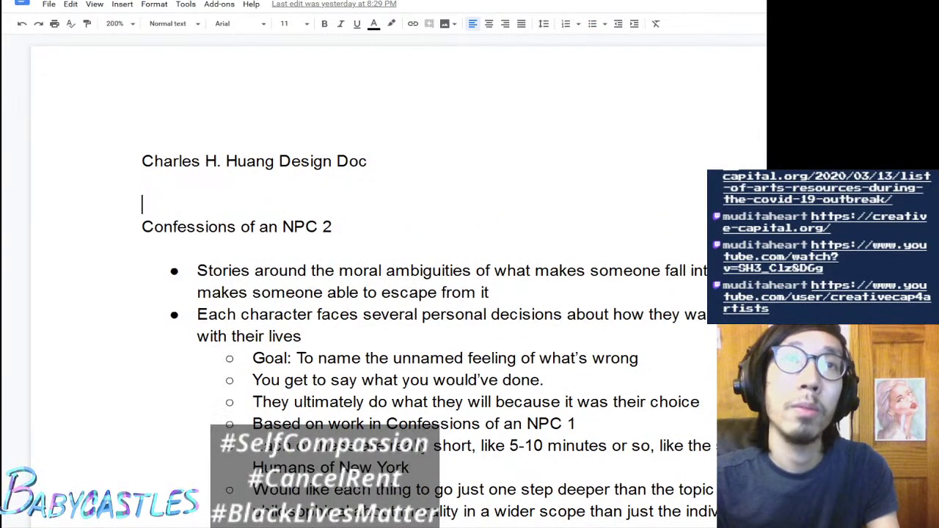
{"action": "key", "text": "Up"}
{"action": "key", "text": "Return"}
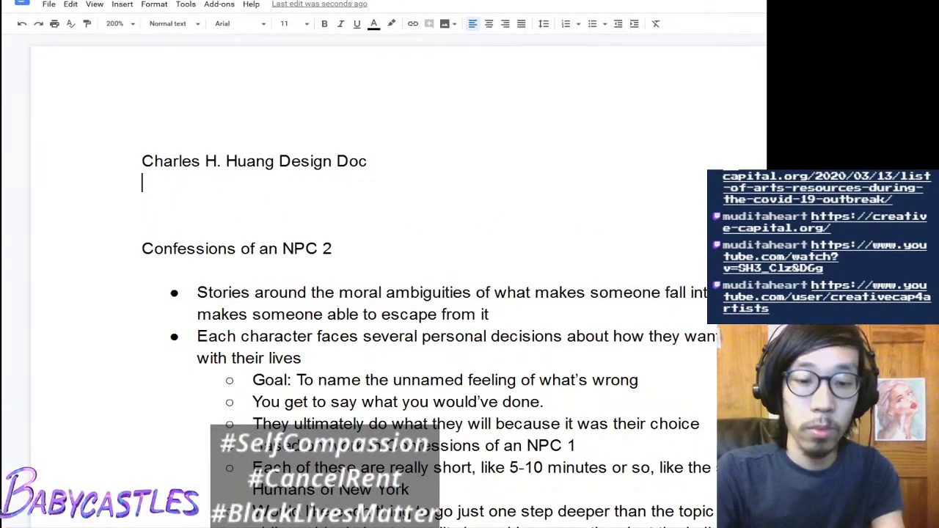
{"action": "key", "text": "ctrl+shift+8"}
{"action": "type", "text": "Ideas"}
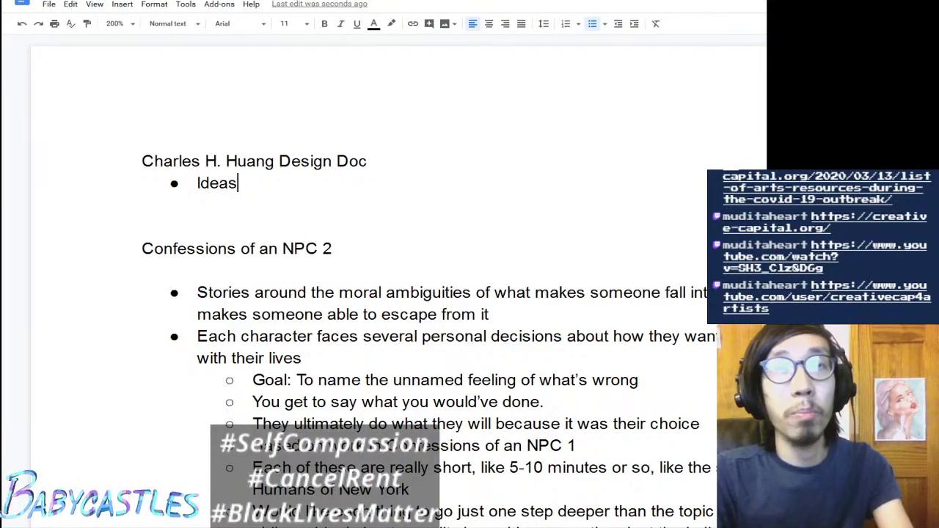
Step: Nest 'Confessions of an NPC 2' and 'Beck to drawing board' as sub-bullets under Ideas
{"action": "key", "text": "Return"}
{"action": "key", "text": "Tab"}
{"action": "type", "text": "Confessions of"}
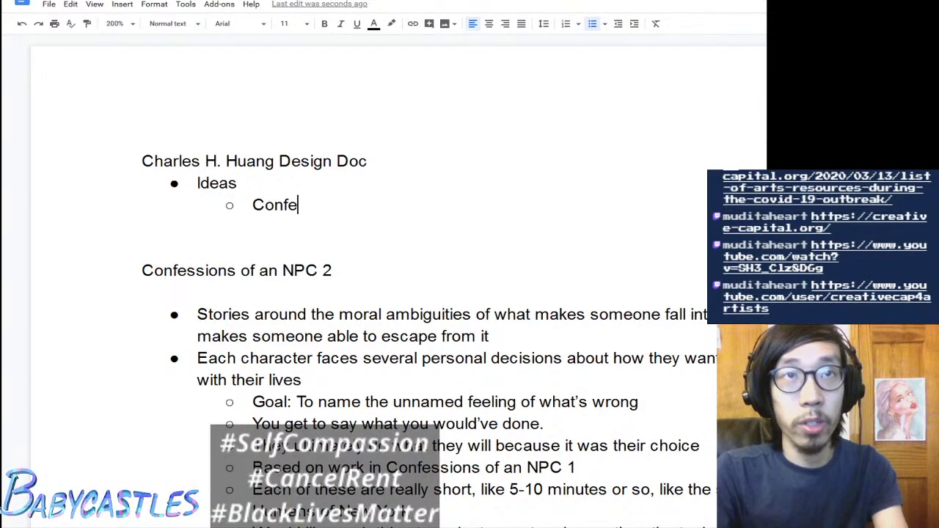
{"action": "type", "text": "PC 2"}
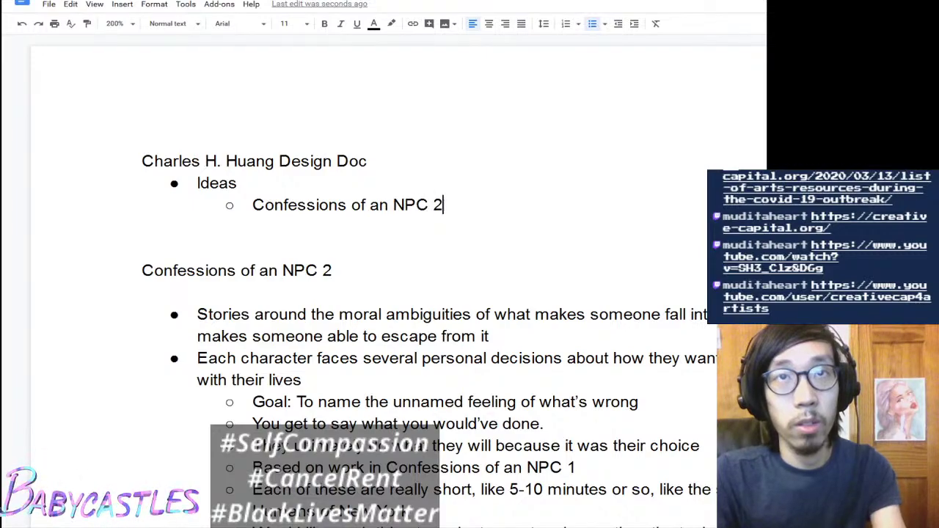
{"action": "key", "text": "Return"}
{"action": "type", "text": "Be"}
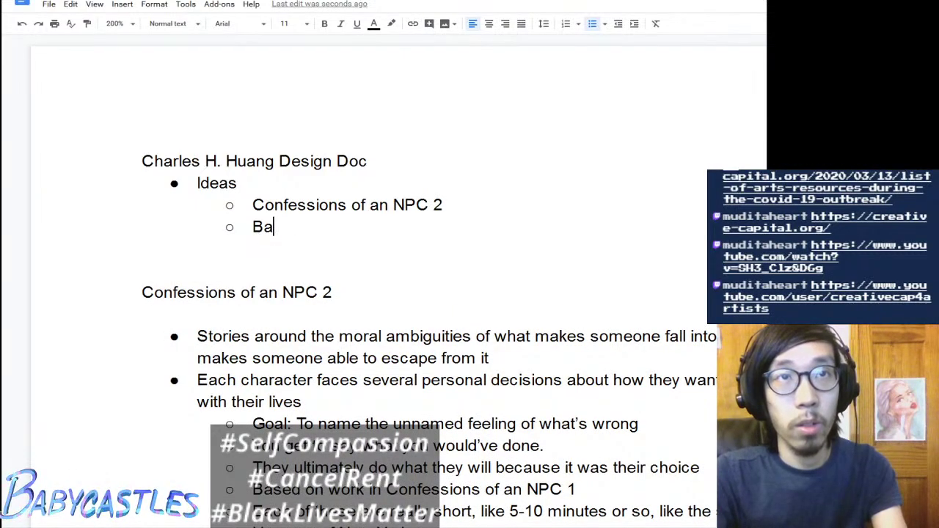
{"action": "type", "text": "ck to drawing b"}
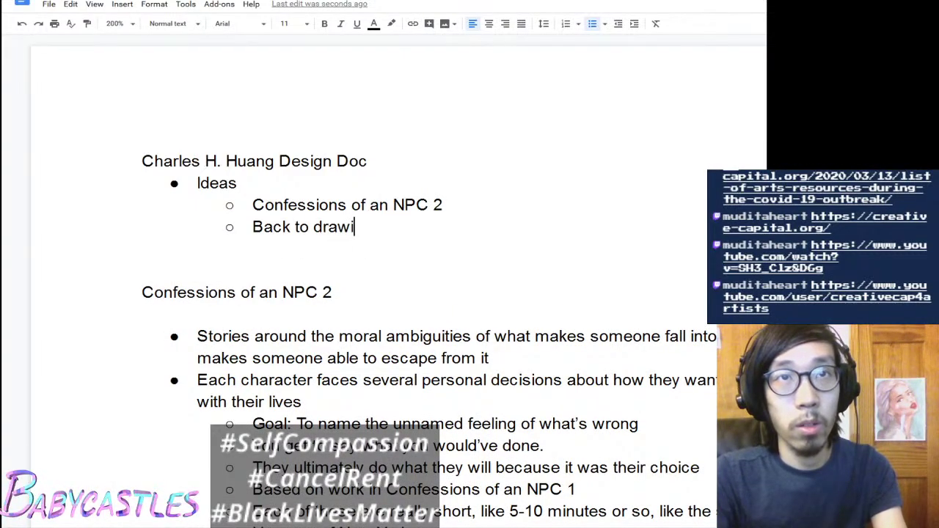
{"action": "type", "text": "oard"}
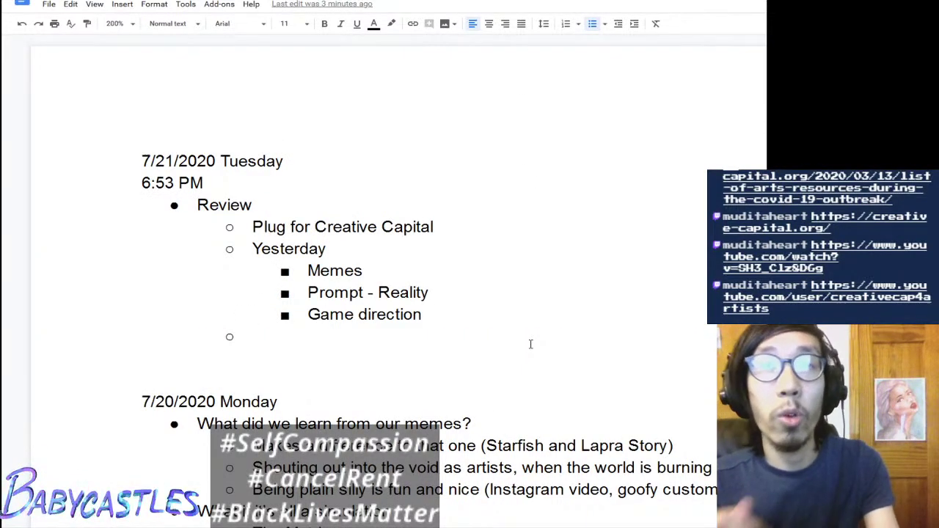
Step: Adjust the empty bullet's indent, leaving it nested under Yesterday
{"action": "key", "text": "shift+Tab"}
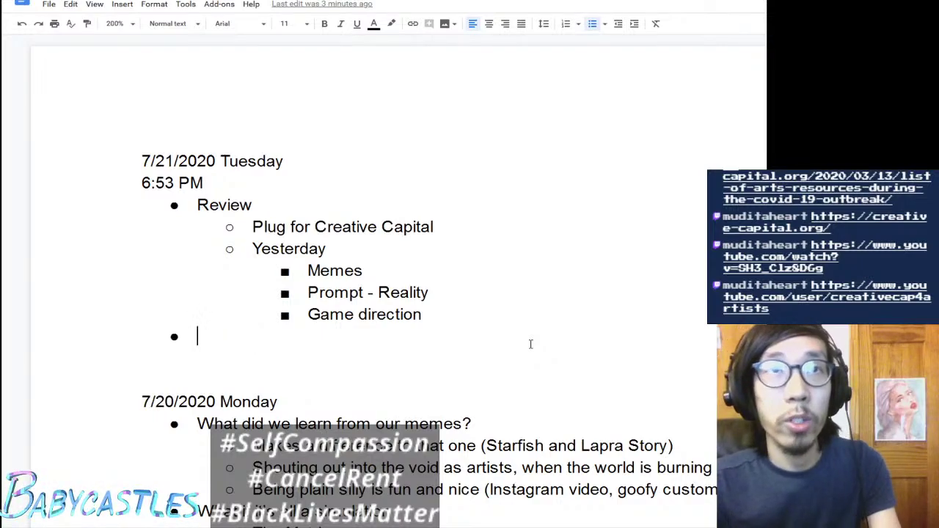
{"action": "key", "text": "Tab"}
{"action": "type", "text": "Something"}
{"action": "key", "text": "ctrl+BackSpace"}
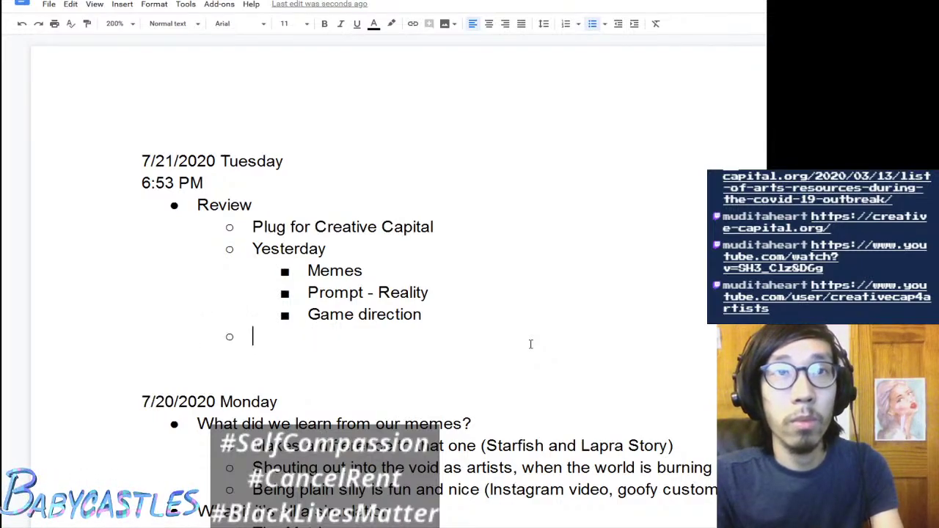
{"action": "key", "text": "shift+Tab"}
{"action": "key", "text": "Tab"}
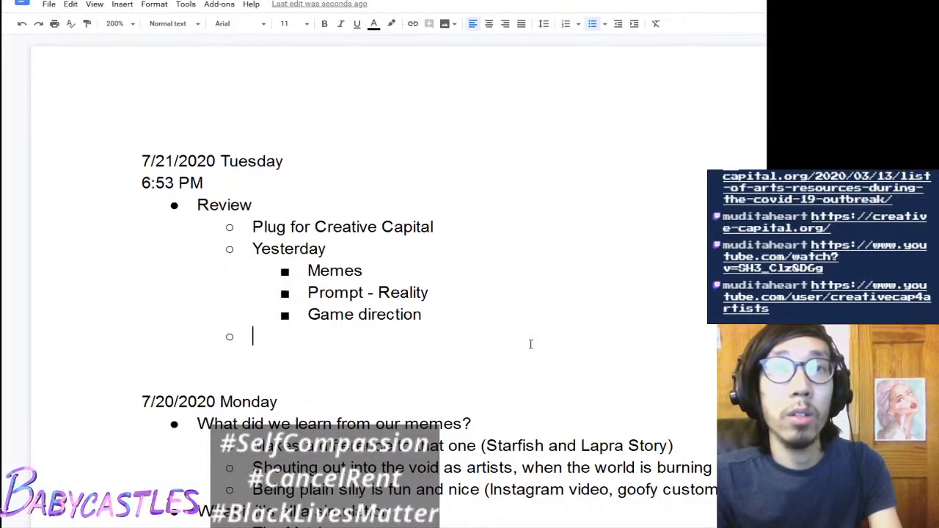
Step: Append ' - CoaNPC 2' to the Game direction bullet under Yesterday
{"action": "key", "text": "Left"}
{"action": "type", "text": "- COGAN"}
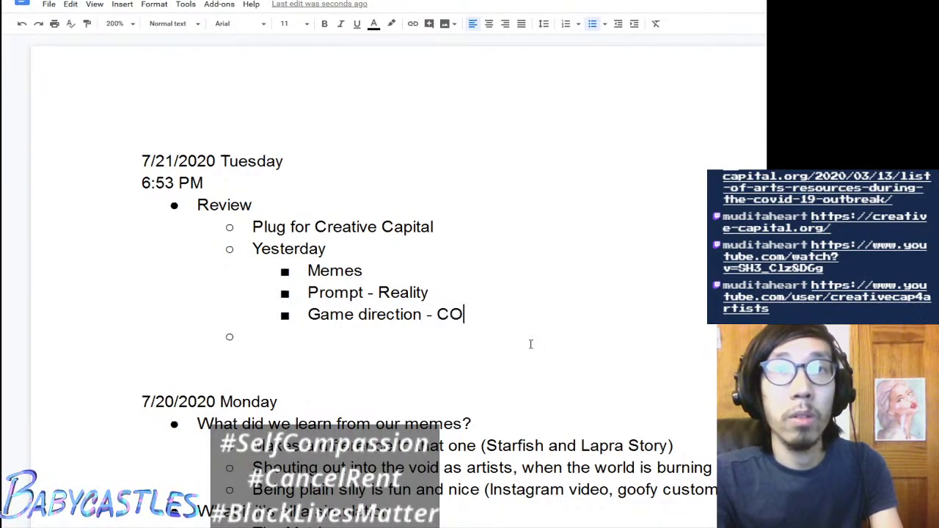
{"action": "key", "text": "BackSpace"}
{"action": "key", "text": "BackSpace"}
{"action": "key", "text": "BackSpace"}
{"action": "key", "text": "BackSpace"}
{"action": "type", "text": "oan"}
{"action": "key", "text": "BackSpace"}
{"action": "type", "text": "NP"}
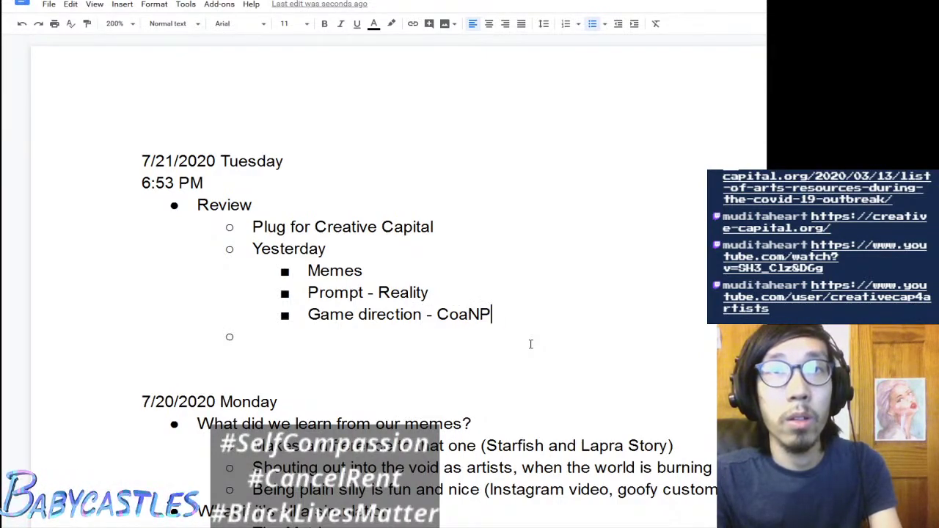
{"action": "type", "text": "C 2"}
{"action": "key", "text": "Down"}
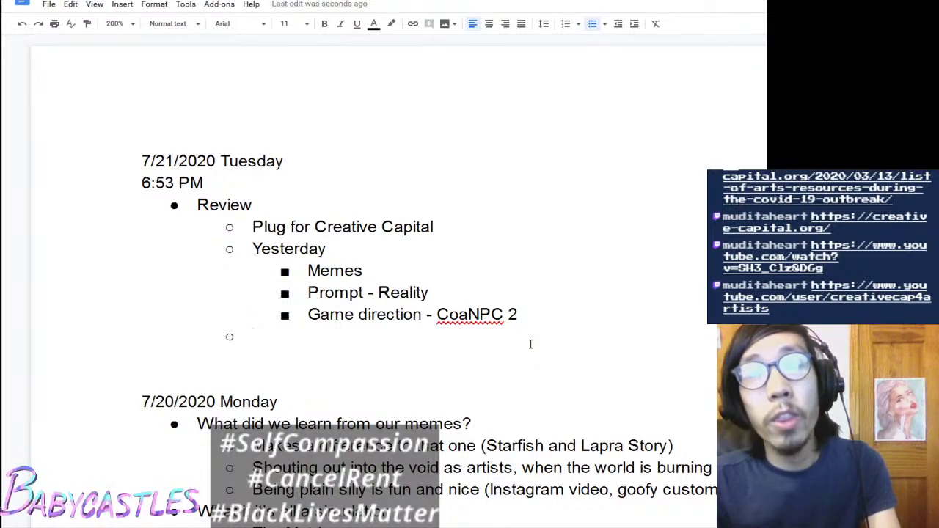
Step: Add a 'Today's thoughts' bullet with an indented sub-bullet below it
{"action": "type", "text": "To"}
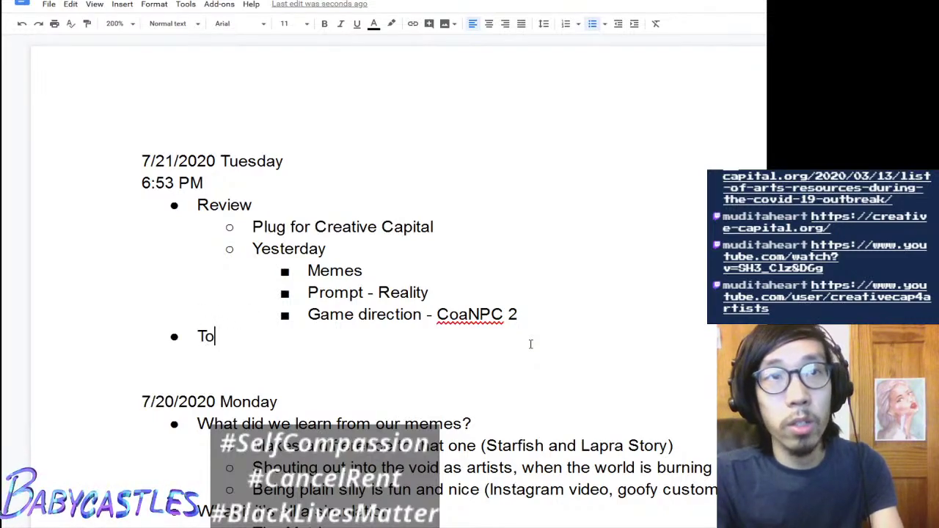
{"action": "type", "text": "day's thoughts"}
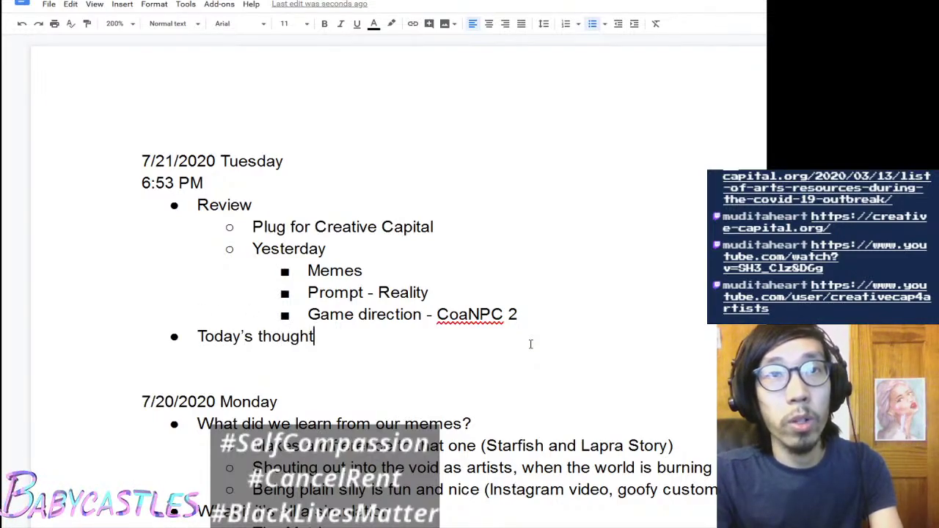
{"action": "key", "text": "Return"}
{"action": "key", "text": "Tab"}
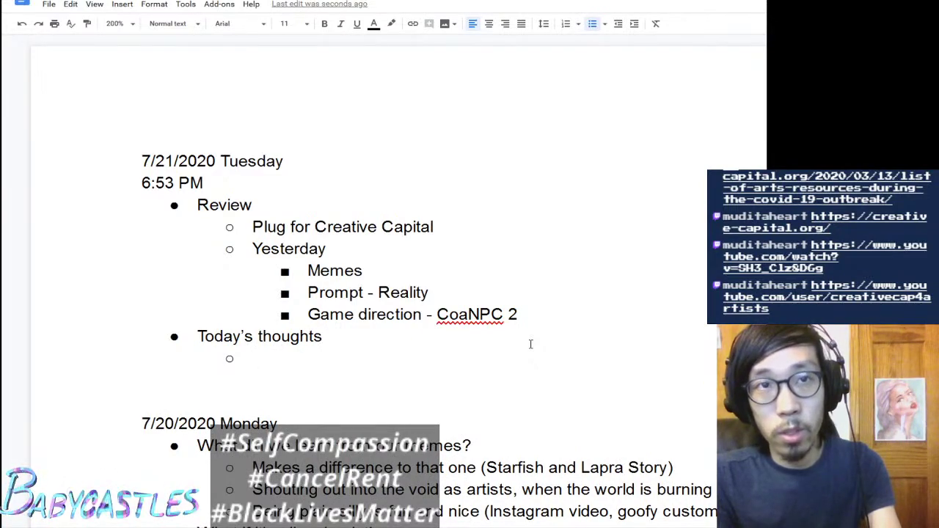
{"action": "type", "text": "Wh"}
{"action": "key", "text": "BackSpace"}
{"action": "key", "text": "BackSpace"}
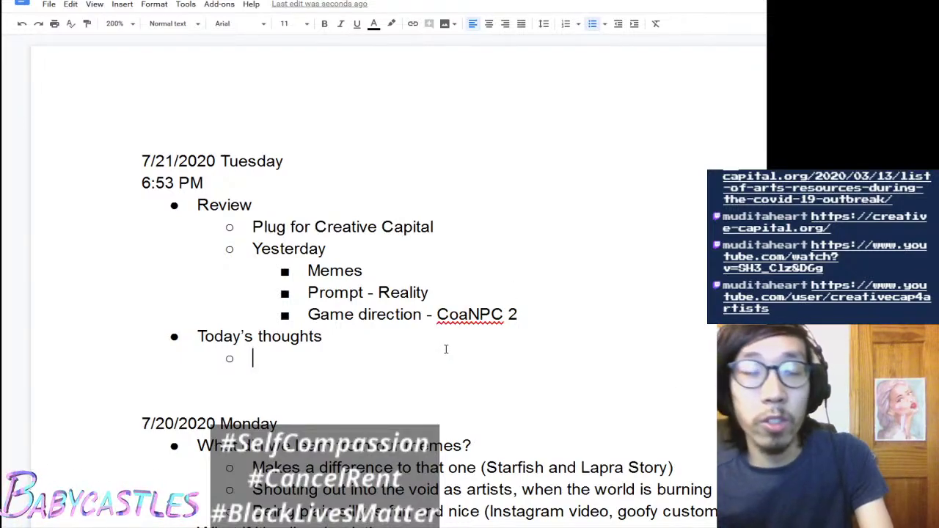
Step: Write 'Spiritual successor to Reflections at Sunset' and start a new empty sub-bullet
{"action": "type", "text": "Spiritua"}
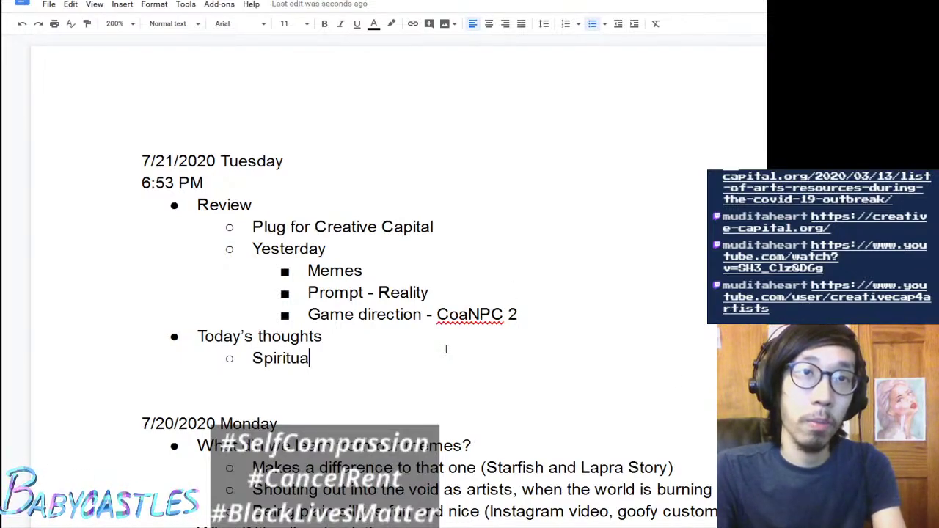
{"action": "type", "text": "l successor to"}
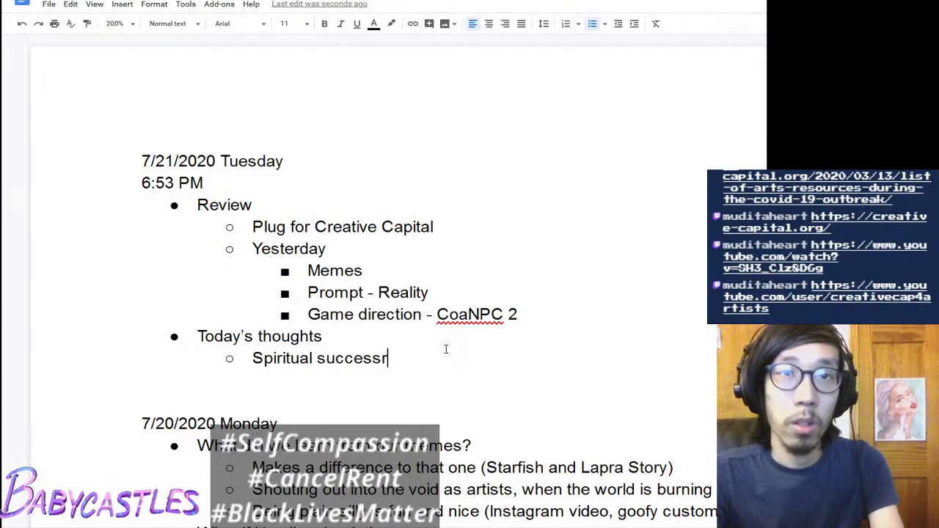
{"action": "type", "text": " REf"}
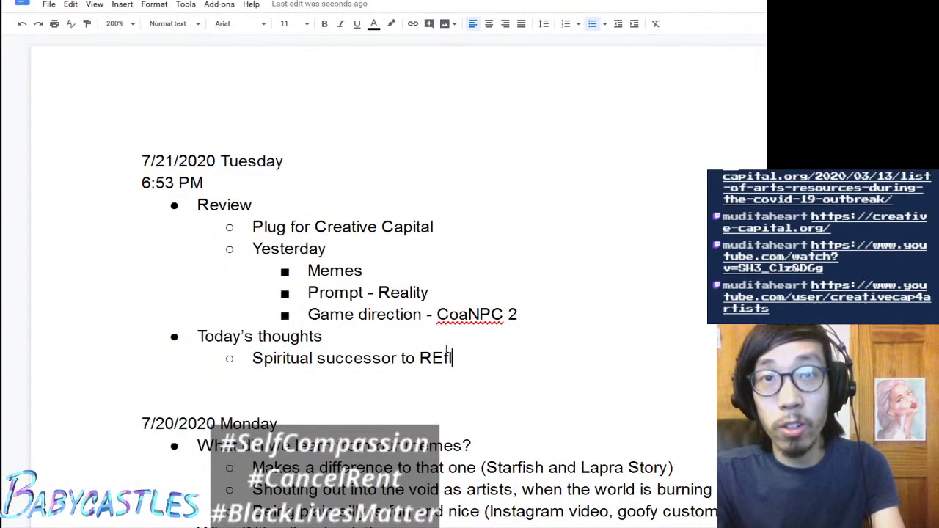
{"action": "key", "text": "BackSpace"}
{"action": "key", "text": "BackSpace"}
{"action": "type", "text": "eflection"}
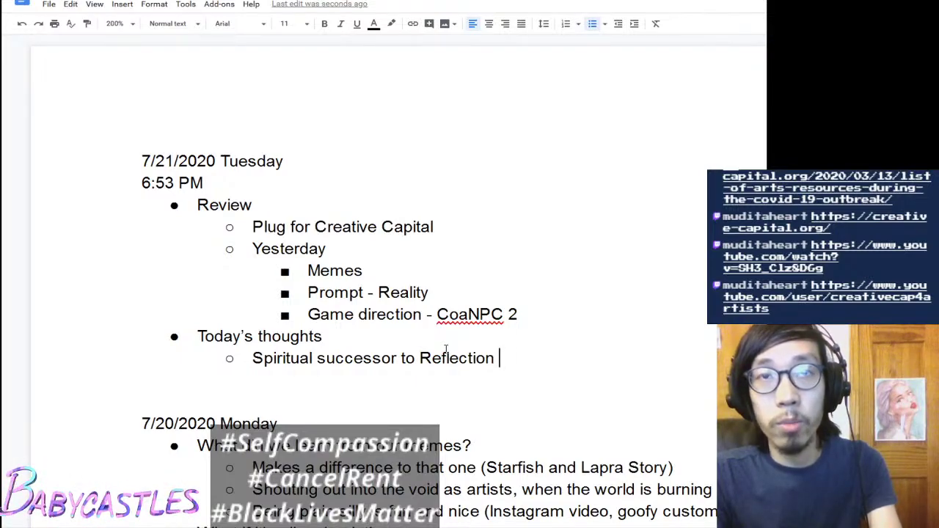
{"action": "type", "text": " of"}
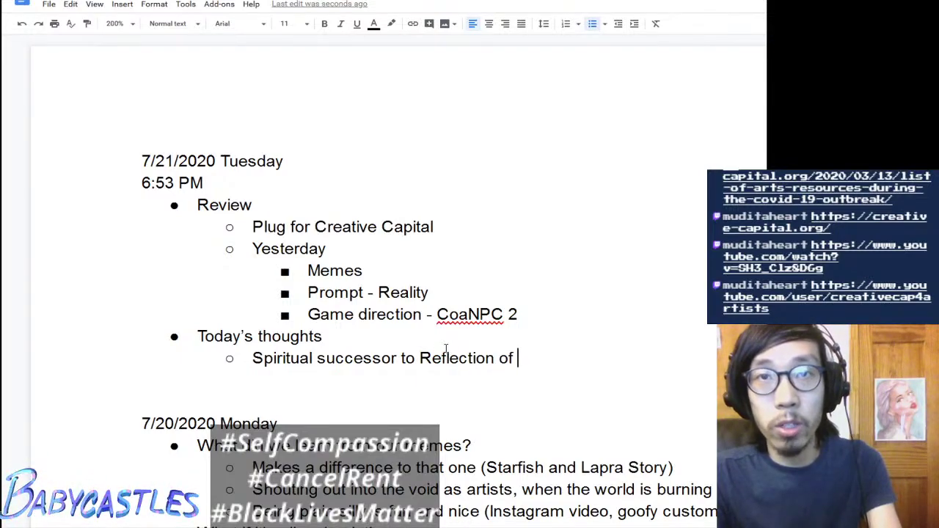
{"action": "key", "text": "BackSpace"}
{"action": "key", "text": "BackSpace"}
{"action": "type", "text": "at"}
{"action": "key", "text": "BackSpace"}
{"action": "key", "text": "BackSpace"}
{"action": "key", "text": "BackSpace"}
{"action": "type", "text": "at Sun"}
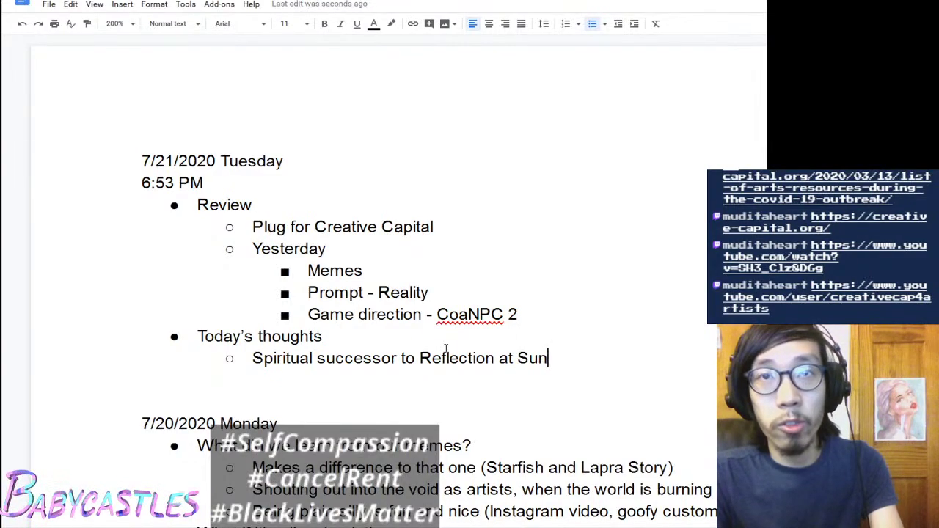
{"action": "type", "text": "set"}
{"action": "key", "text": "ctrl+Left"}
{"action": "key", "text": "ctrl+Left"}
{"action": "type", "text": "s"}
{"action": "key", "text": "BackSpace"}
{"action": "key", "text": "BackSpace"}
{"action": "type", "text": "s"}
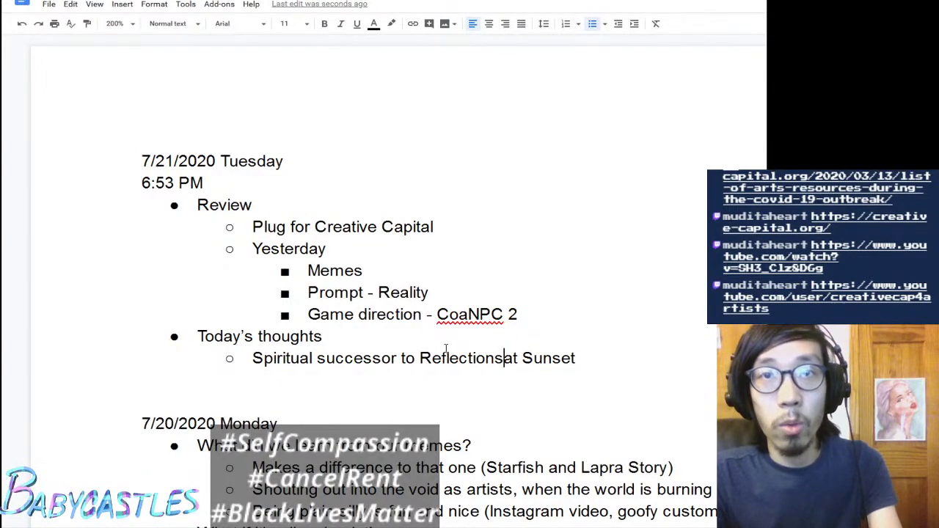
{"action": "key", "text": "End"}
{"action": "key", "text": "Return"}
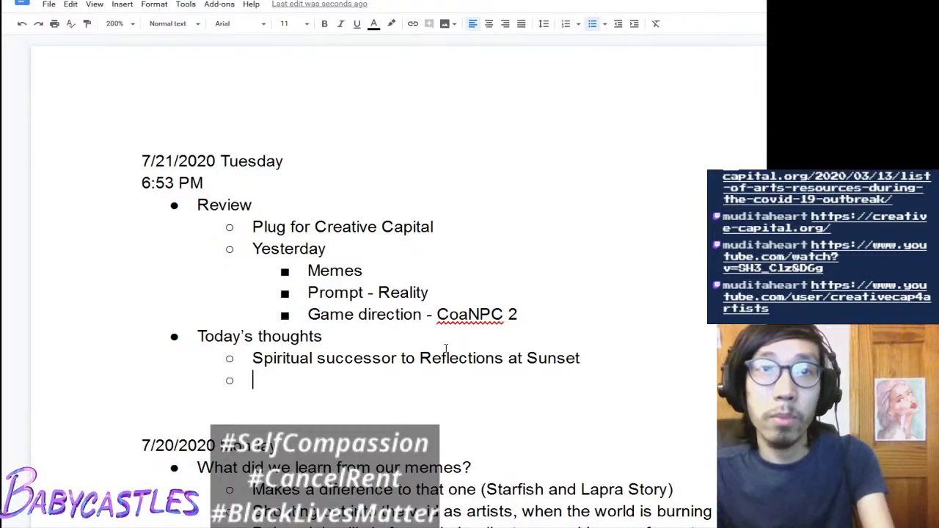
Step: Tidy up the empty sub-bullet below the Reflections at Sunset line
{"action": "key", "text": "Up"}
{"action": "key", "text": "Return"}
{"action": "key", "text": "Tab"}
{"action": "key", "text": "BackSpace"}
{"action": "key", "text": "BackSpace"}
{"action": "key", "text": "BackSpace"}
{"action": "key", "text": "Down"}
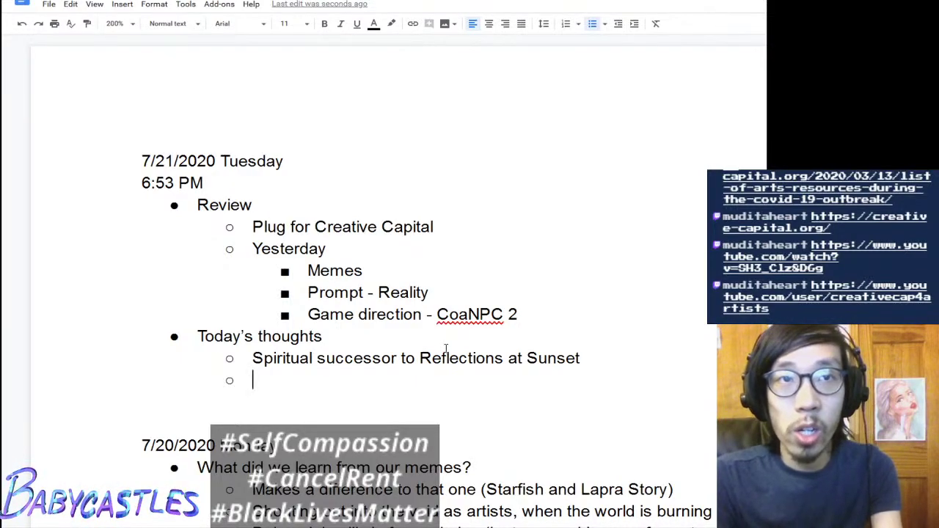
{"action": "type", "text": "What"}
{"action": "key", "text": "BackSpace"}
{"action": "key", "text": "BackSpace"}
{"action": "key", "text": "BackSpace"}
{"action": "key", "text": "BackSpace"}
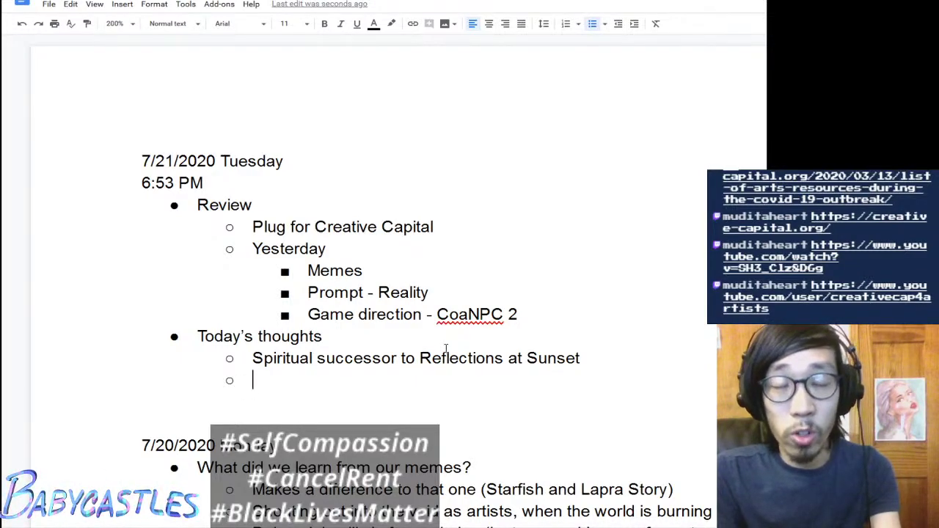
Step: Nest 'New takes' and 'Multimedia experience', then start a deeper bullet under Multimedia experience
{"action": "key", "text": "Tab"}
{"action": "type", "text": "New"}
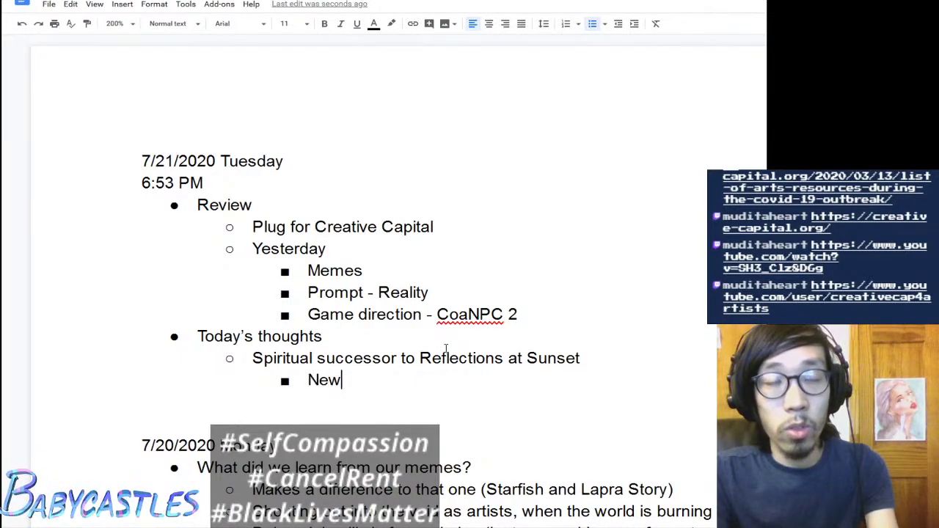
{"action": "type", "text": " takes"}
{"action": "key", "text": "Return"}
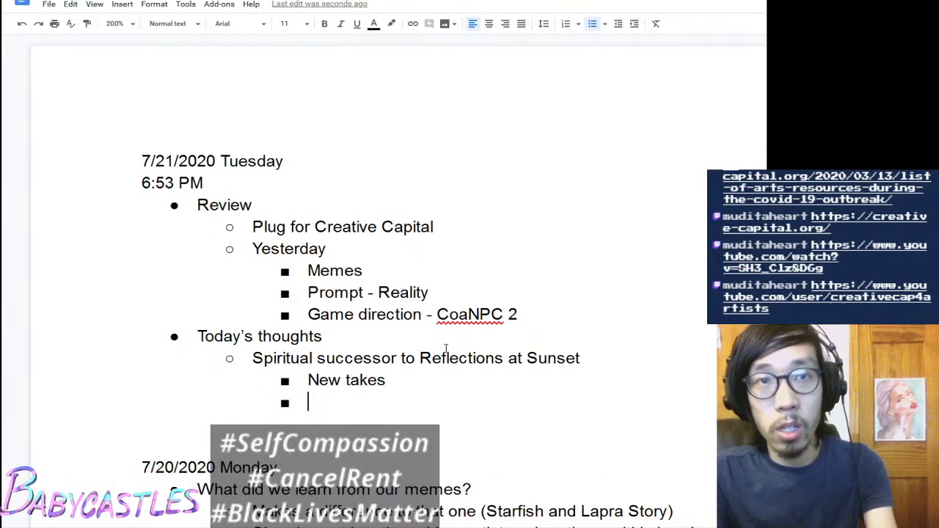
{"action": "type", "text": "M"}
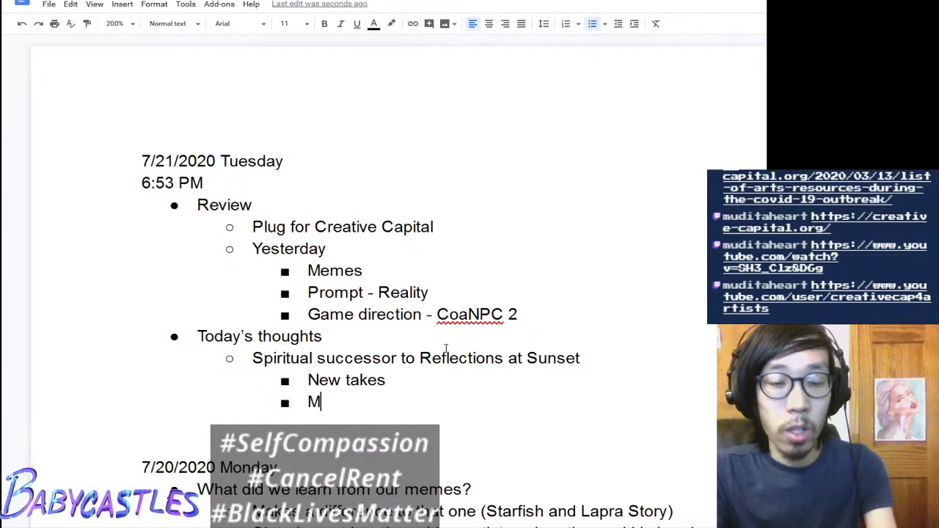
{"action": "type", "text": "ultimedia experie"}
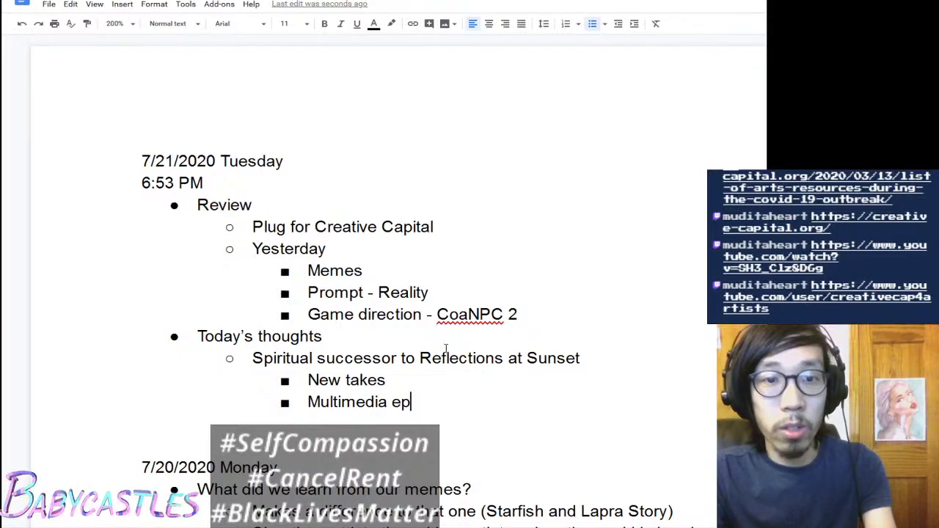
{"action": "type", "text": "nce"}
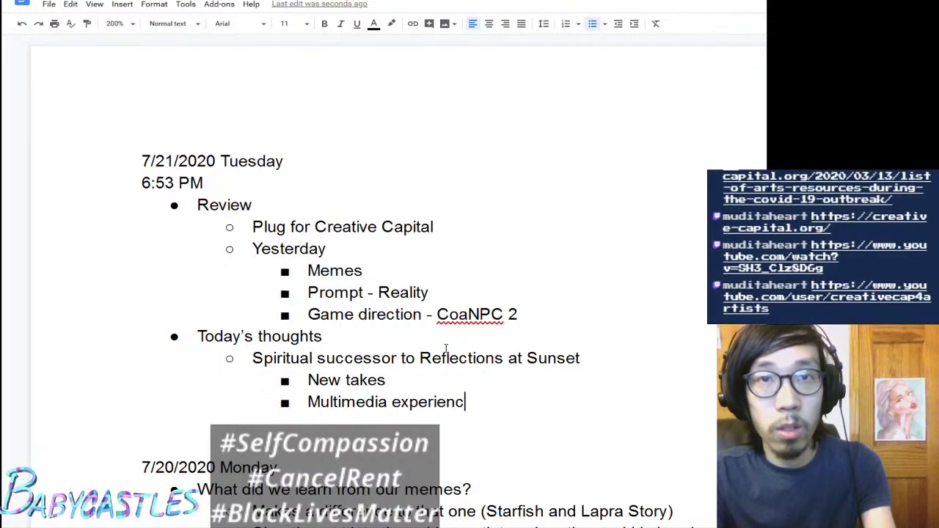
{"action": "key", "text": "Return"}
{"action": "key", "text": "Tab"}
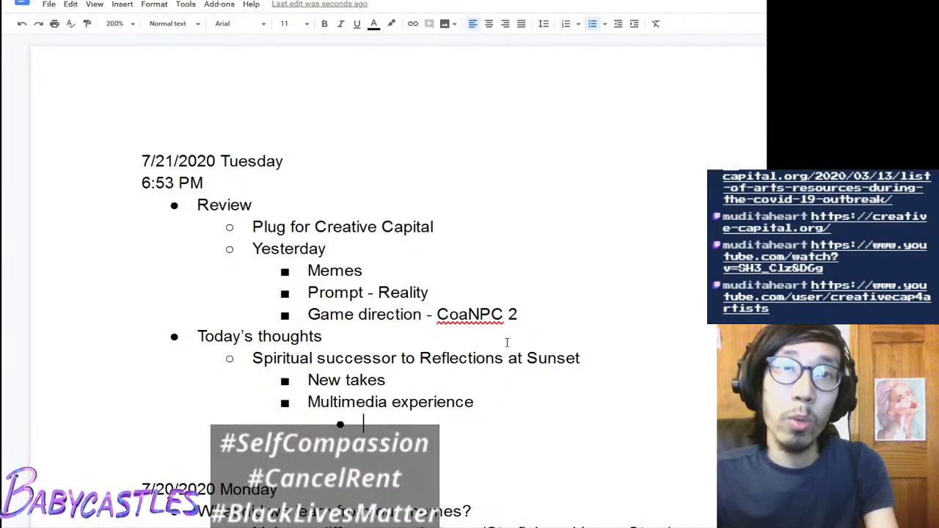
Step: Enter 'Drawings, Video Searches, Voice recording,' under Multimedia experience and outdent the next bullet
{"action": "scroll", "coordinate": [524, 304], "scroll_direction": "down", "scroll_amount": 3}
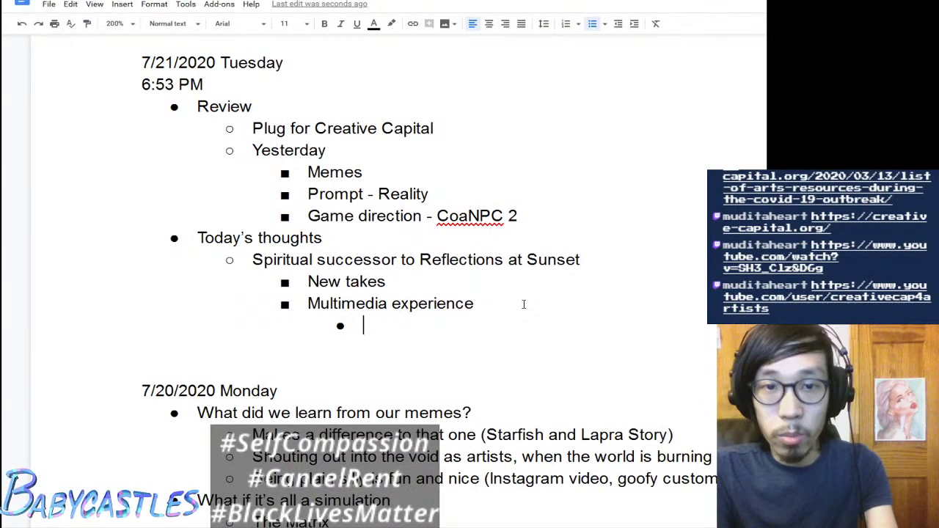
{"action": "type", "text": "Drai"}
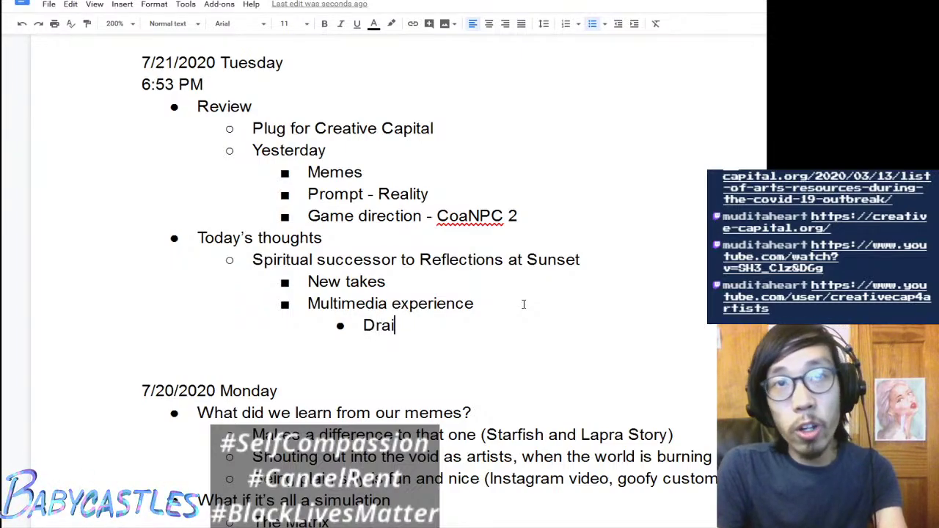
{"action": "key", "text": "BackSpace"}
{"action": "type", "text": "wings, Lo"}
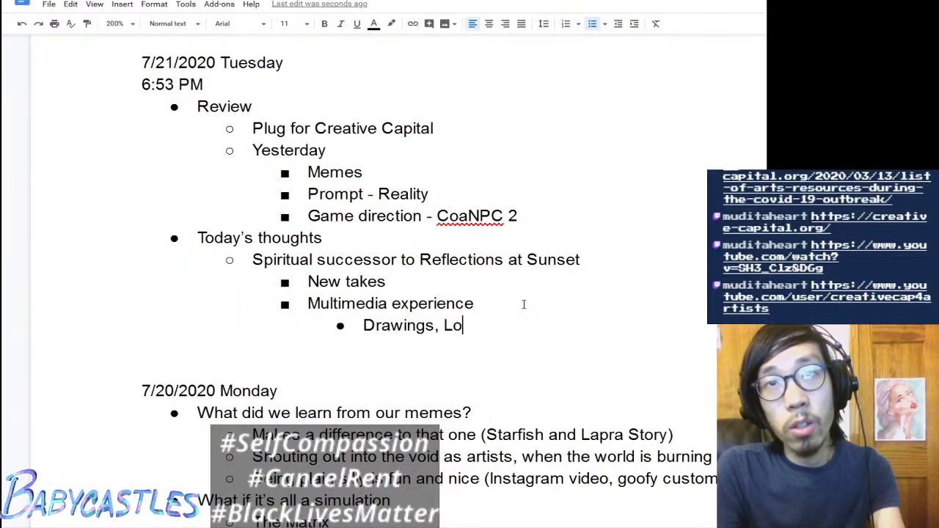
{"action": "key", "text": "BackSpace"}
{"action": "key", "text": "BackSpace"}
{"action": "type", "text": "Video"}
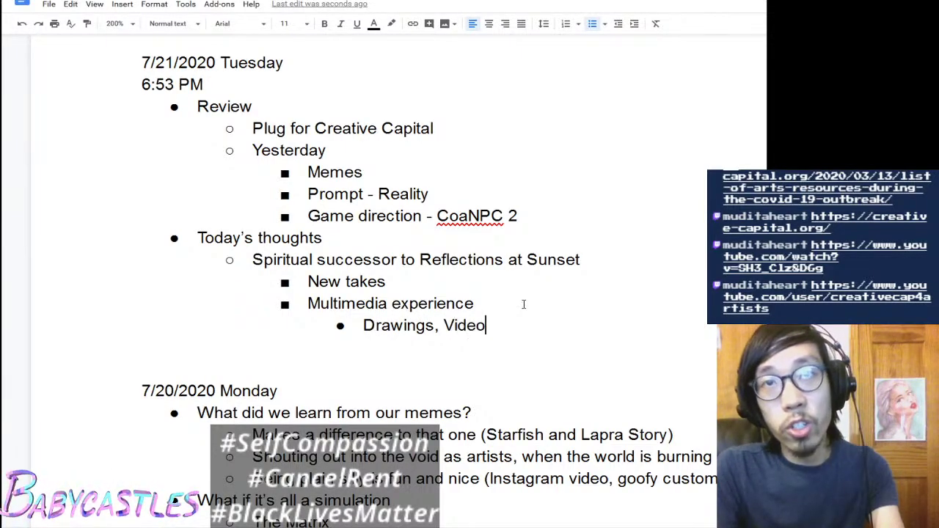
{"action": "type", "text": "s"}
{"action": "key", "text": "BackSpace"}
{"action": "key", "text": "BackSpace"}
{"action": "type", "text": "Searhe"}
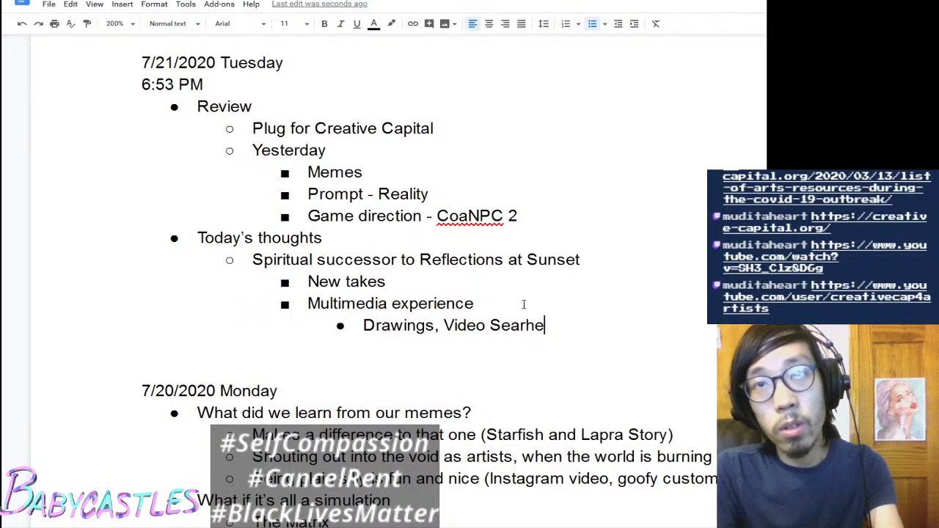
{"action": "key", "text": "BackSpace"}
{"action": "key", "text": "BackSpace"}
{"action": "type", "text": "ches"}
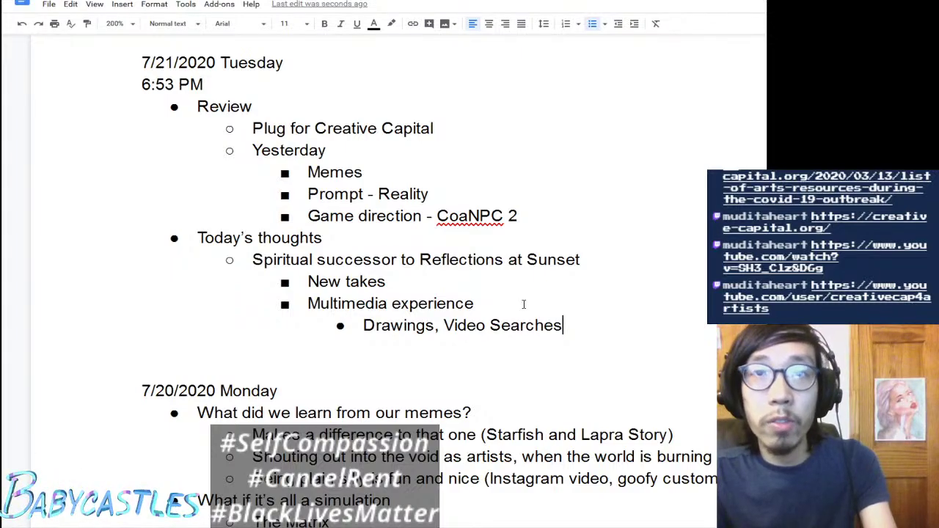
{"action": "type", "text": ", Voice"}
{"action": "key", "text": "ctrl+BackSpace"}
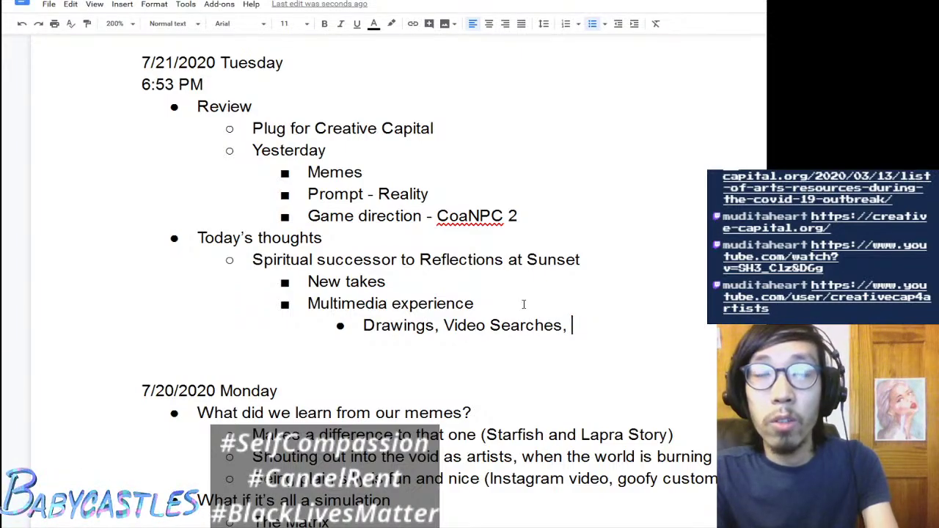
{"action": "type", "text": "Voice recording, ca"}
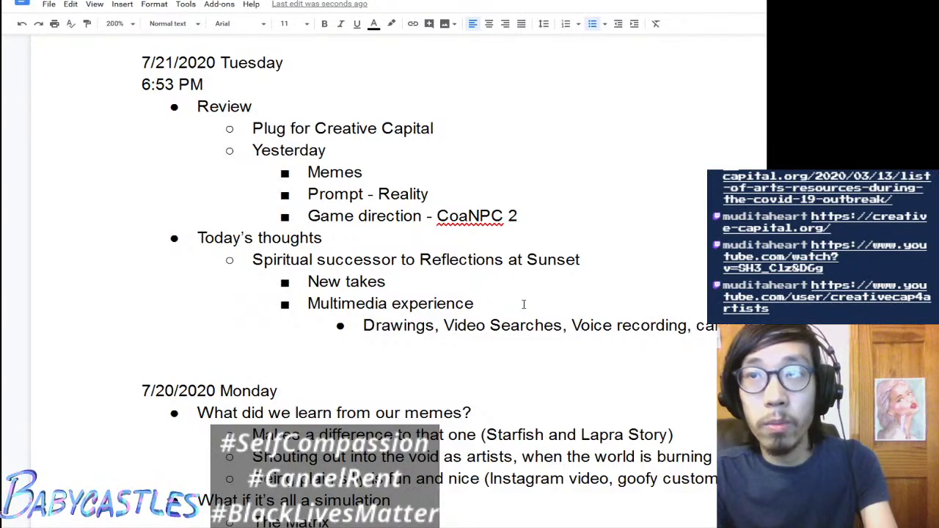
{"action": "key", "text": "Return"}
{"action": "key", "text": "shift+Tab"}
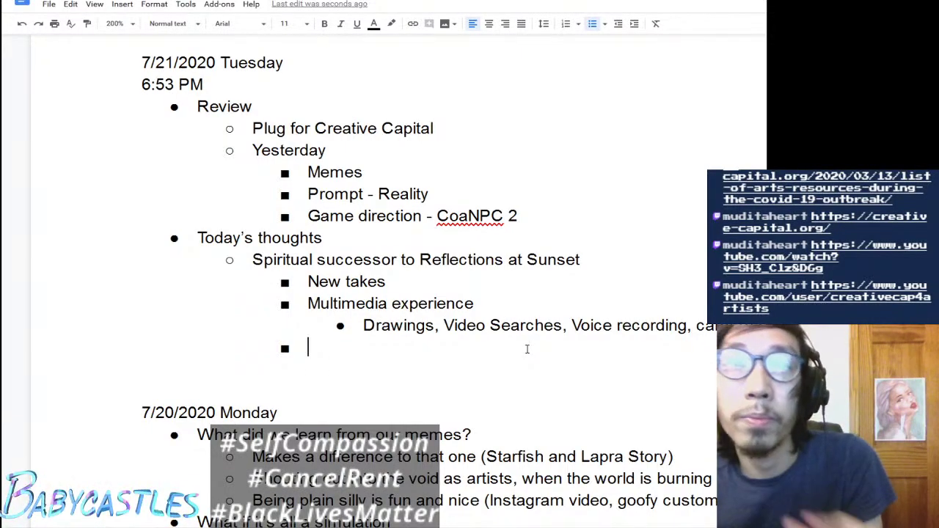
Step: Nest 'People uploading stuff?' under Multimedia experience, then outdent the next bullet to the second level
{"action": "key", "text": "Tab"}
{"action": "type", "text": "People "}
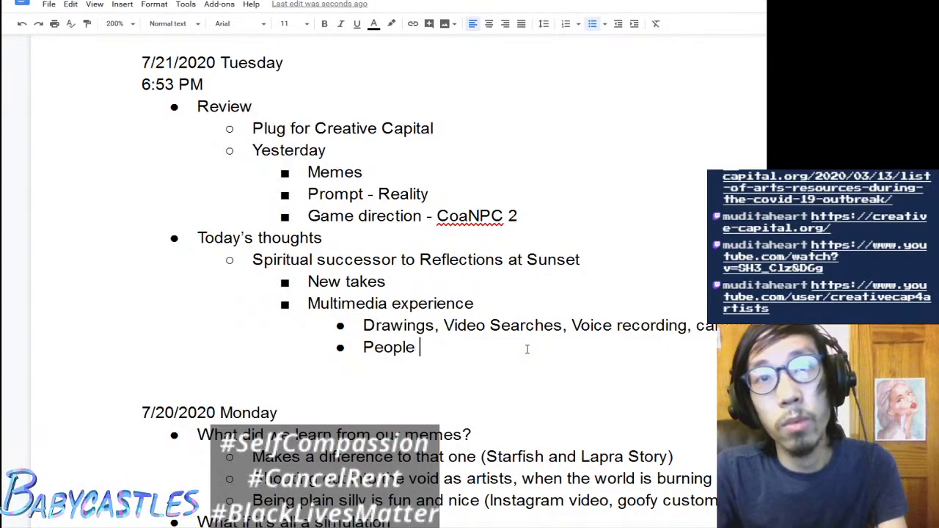
{"action": "type", "text": "uploading s"}
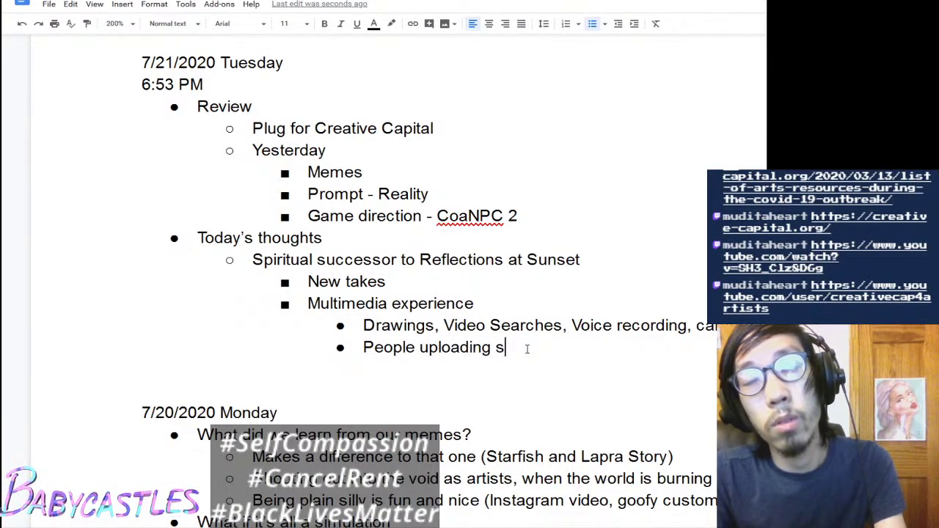
{"action": "type", "text": "tuf"}
{"action": "key", "text": "BackSpace"}
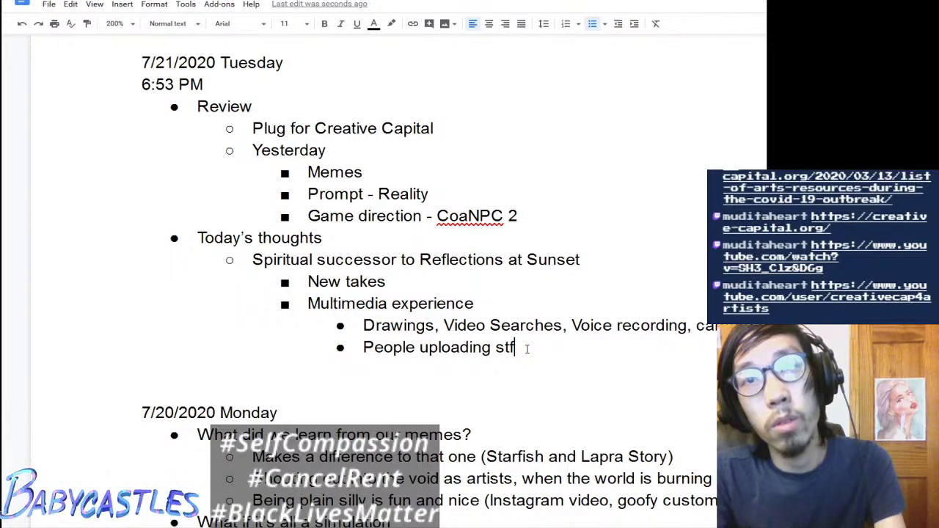
{"action": "type", "text": "uff?"}
{"action": "key", "text": "Return"}
{"action": "key", "text": "shift+Tab"}
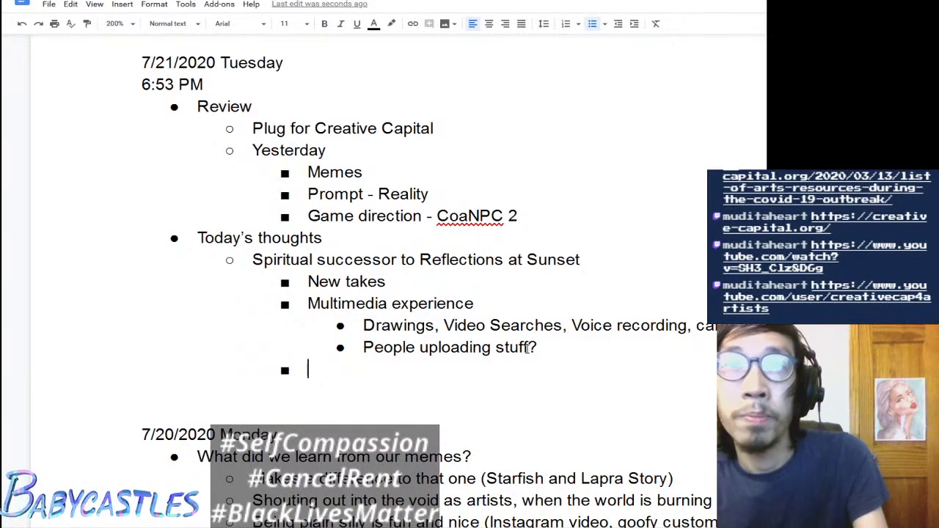
{"action": "key", "text": "shift+Tab"}
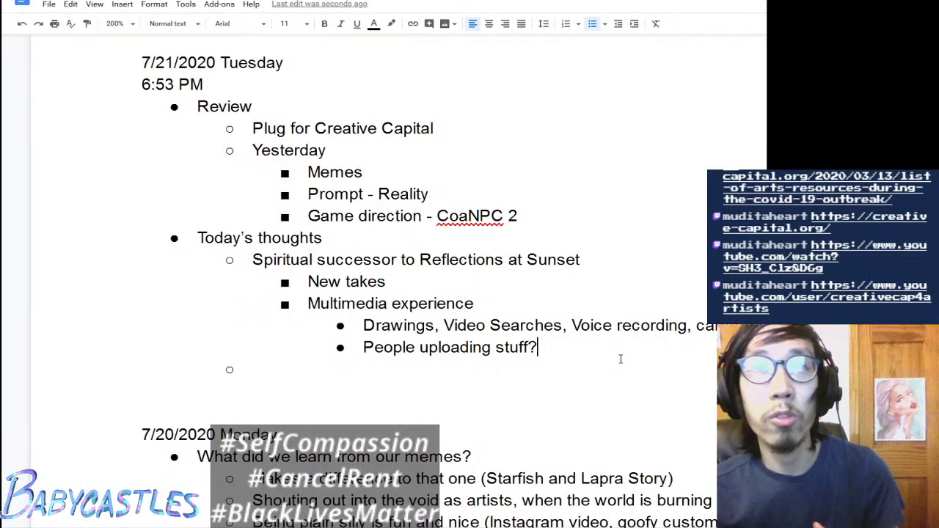
Step: Type 'Overall -' on the empty second-level point under Today's thoughts
{"action": "left_click", "coordinate": [620, 359]}
{"action": "type", "text": "Ov"}
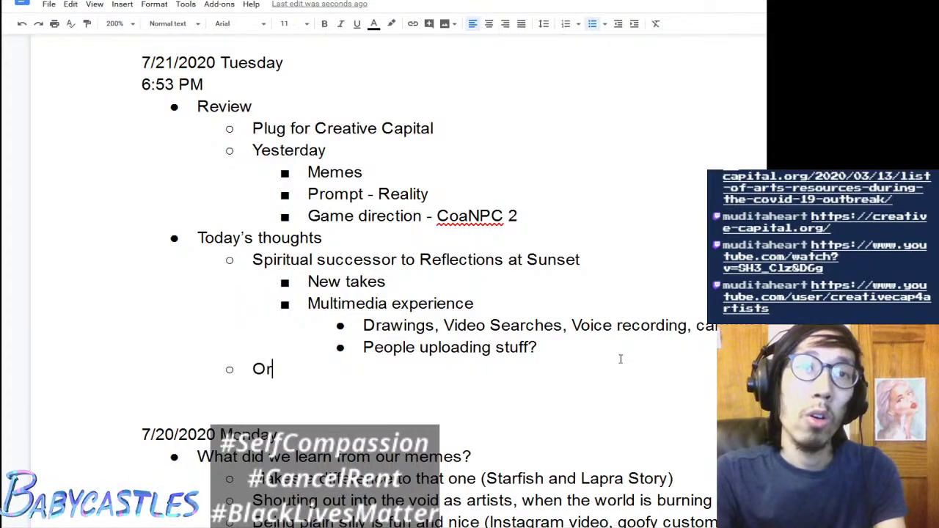
{"action": "type", "text": "era"}
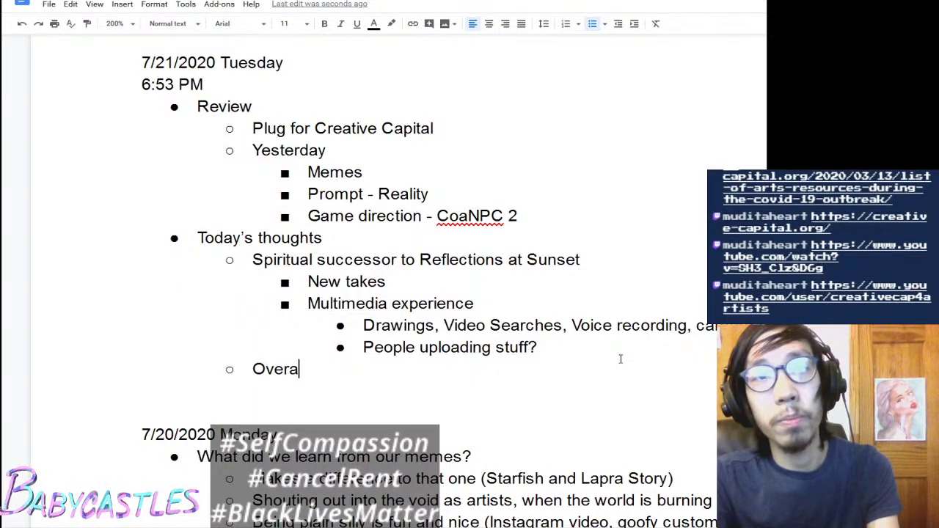
{"action": "type", "text": "ll - what"}
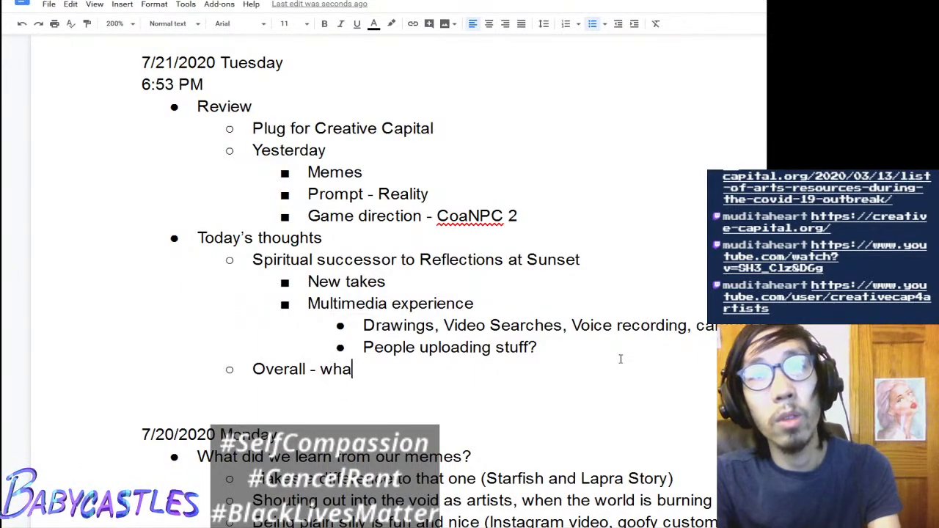
{"action": "key", "text": "BackSpace"}
{"action": "key", "text": "BackSpace"}
{"action": "key", "text": "BackSpace"}
{"action": "key", "text": "BackSpace"}
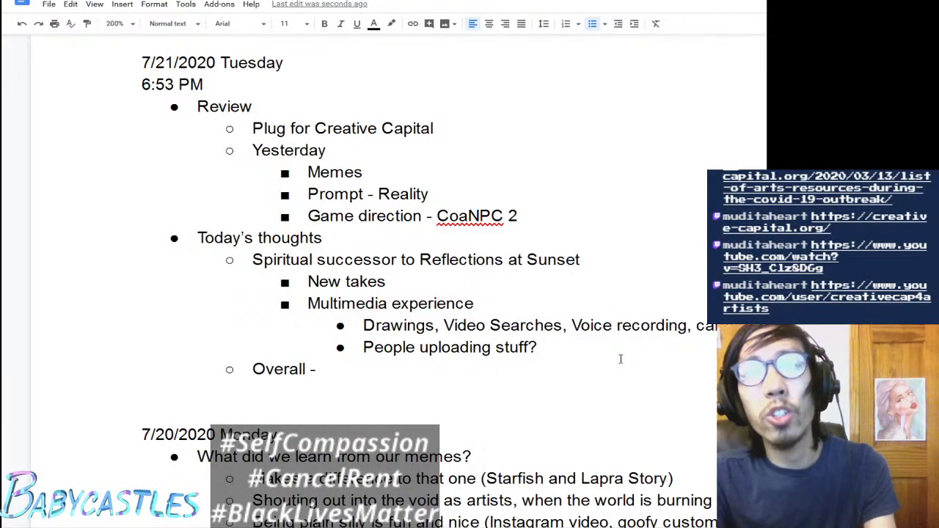
Step: Add an indented sub-bullet 'Determining motivation is that it addresses the current … that's happening'
{"action": "key", "text": "Return"}
{"action": "key", "text": "Tab"}
{"action": "type", "text": "Determining motivt"}
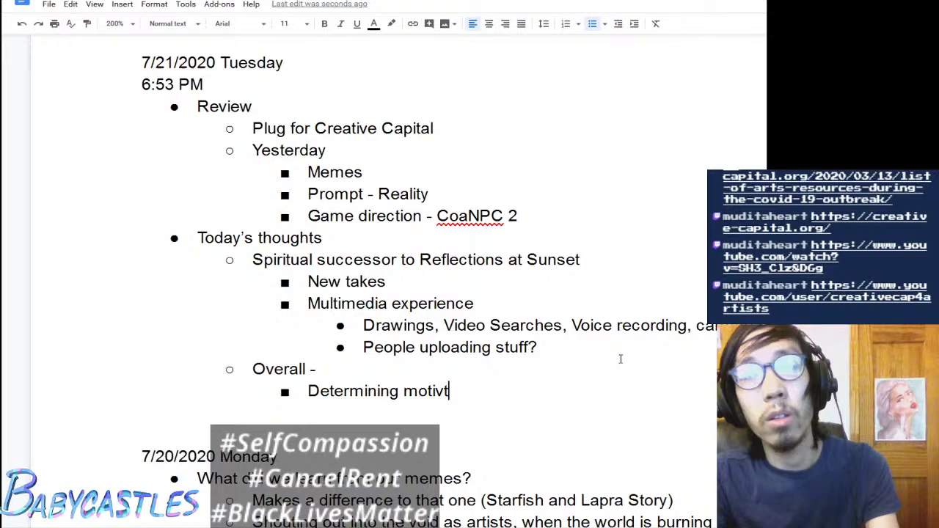
{"action": "key", "text": "BackSpace"}
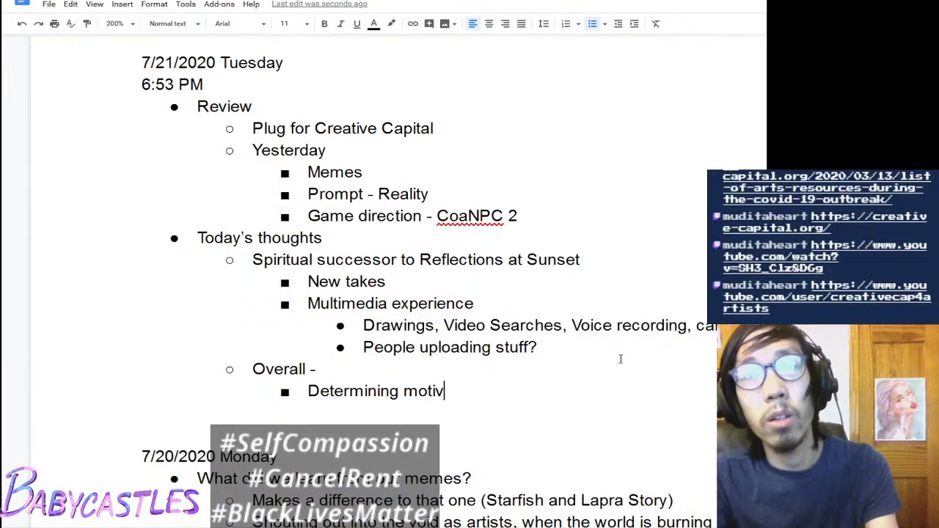
{"action": "type", "text": "ation is that it "}
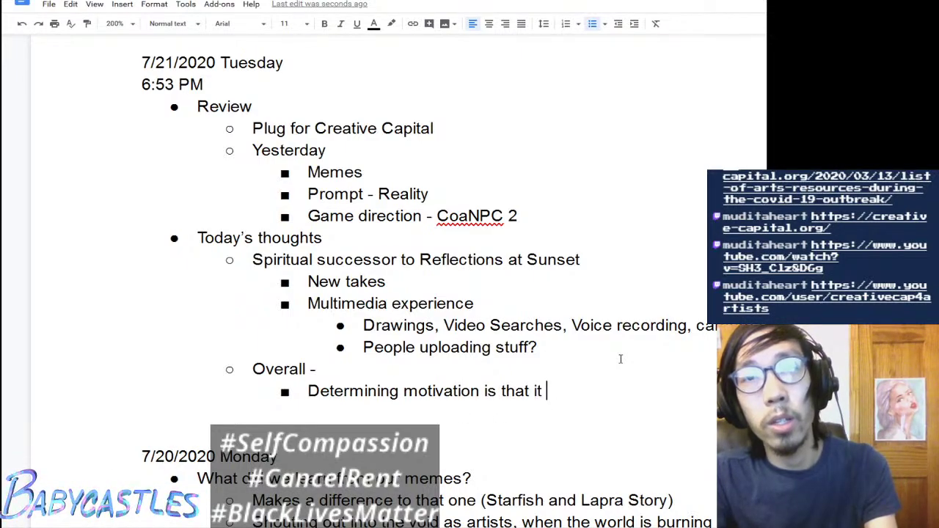
{"action": "type", "text": "addresses "}
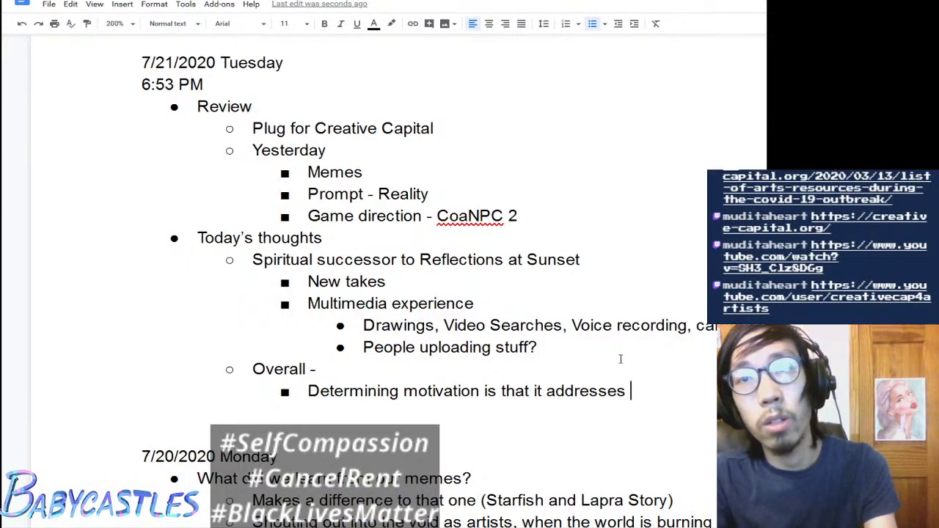
{"action": "type", "text": "some bad"}
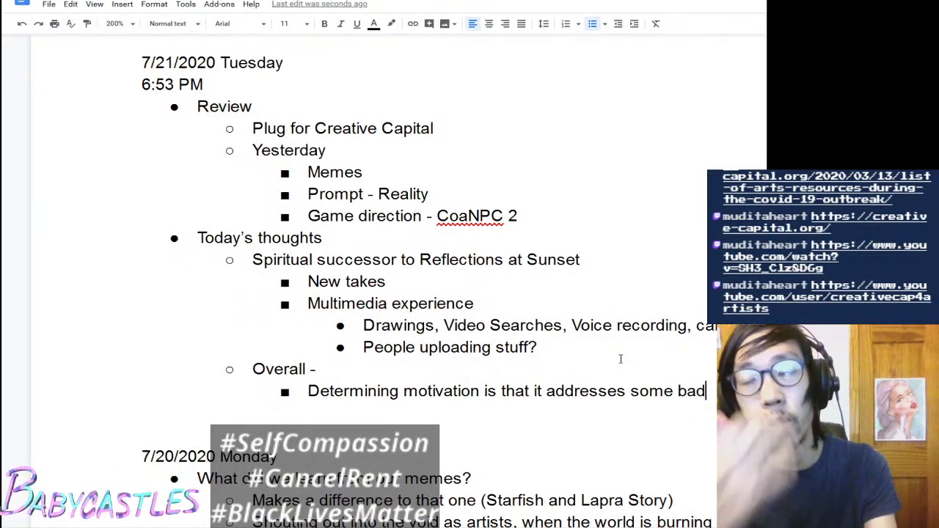
{"action": "key", "text": "BackSpace"}
{"action": "key", "text": "BackSpace"}
{"action": "key", "text": "BackSpace"}
{"action": "key", "text": "BackSpace"}
{"action": "key", "text": "BackSpace"}
{"action": "key", "text": "BackSpace"}
{"action": "key", "text": "BackSpace"}
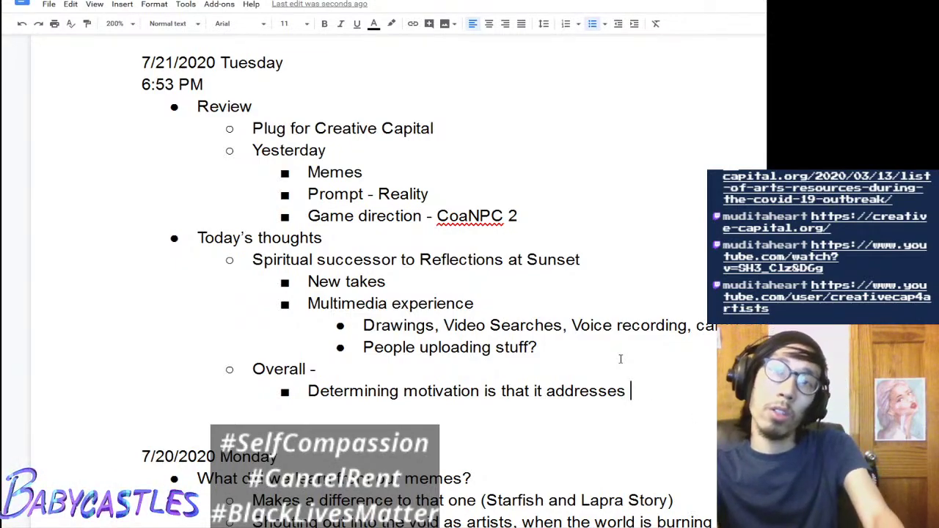
{"action": "type", "text": "the current"}
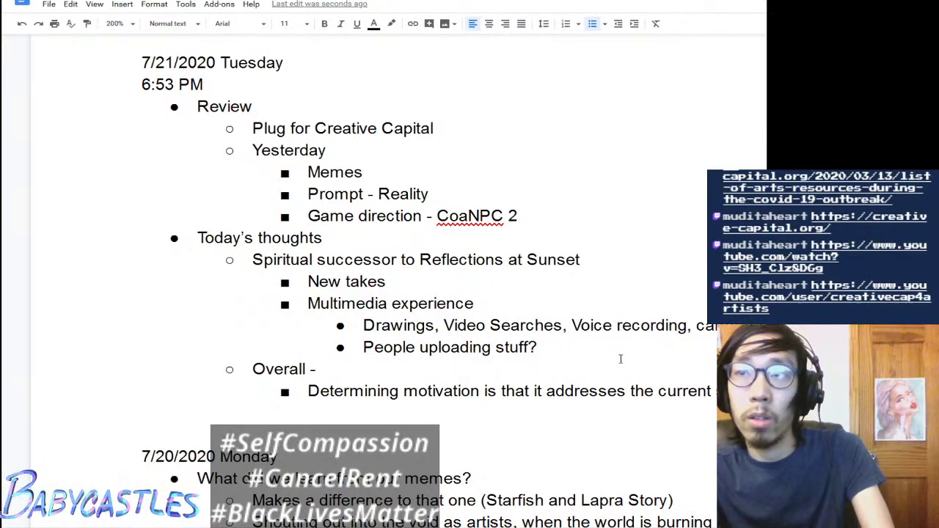
{"action": "type", "text": "that's happening"}
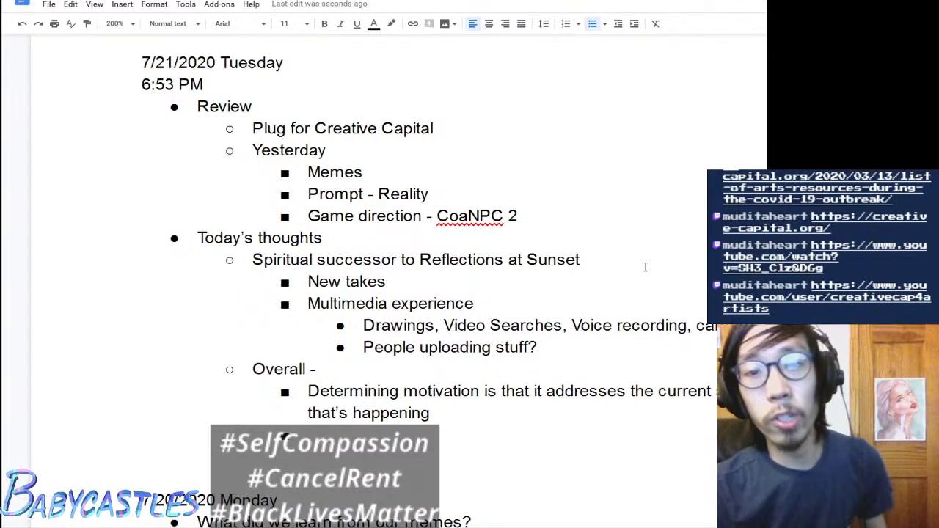
{"action": "scroll", "coordinate": [647, 261], "scroll_direction": "down", "scroll_amount": 3}
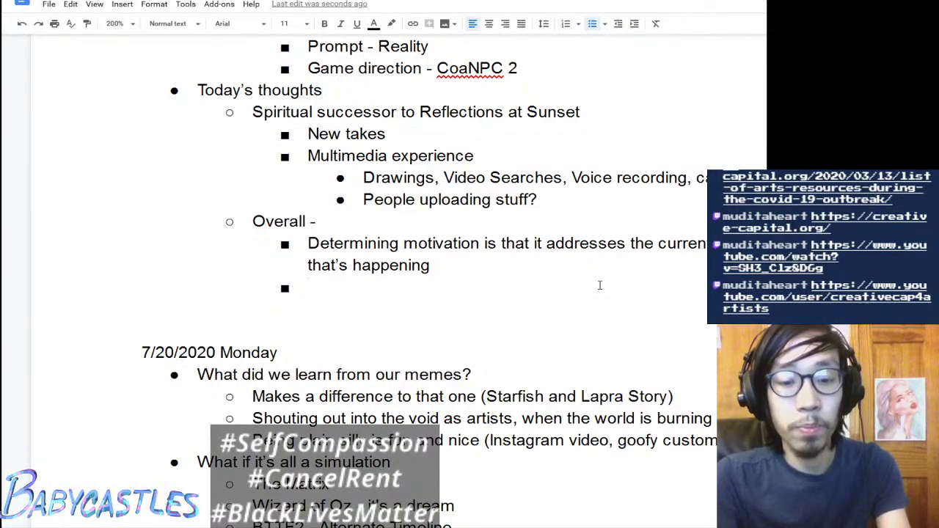
Step: Add 'It's reassuring to hear someone say what we're thinking' with indented sub-point 'That things are not okay'
{"action": "type", "text": "It's reassur"}
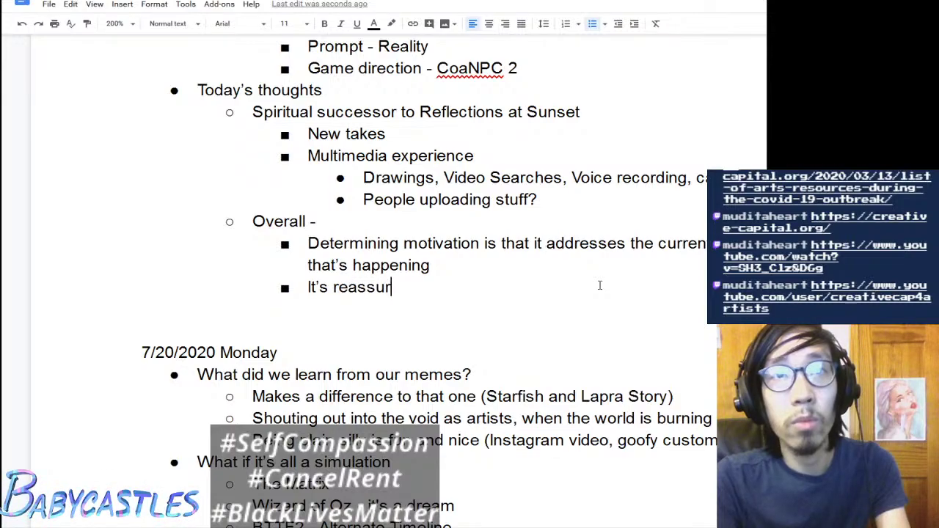
{"action": "type", "text": "ing to hear someone say th"}
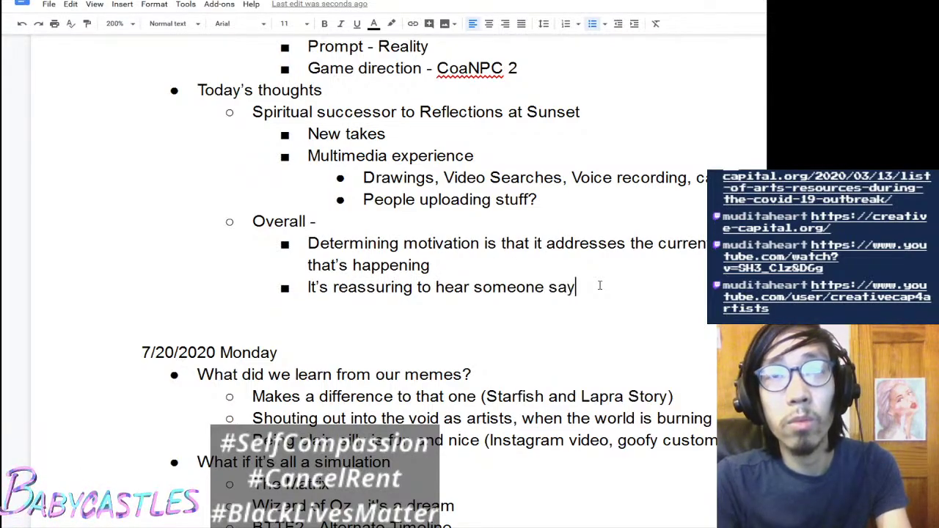
{"action": "key", "text": "BackSpace"}
{"action": "key", "text": "BackSpace"}
{"action": "type", "text": "what we're thinkin"}
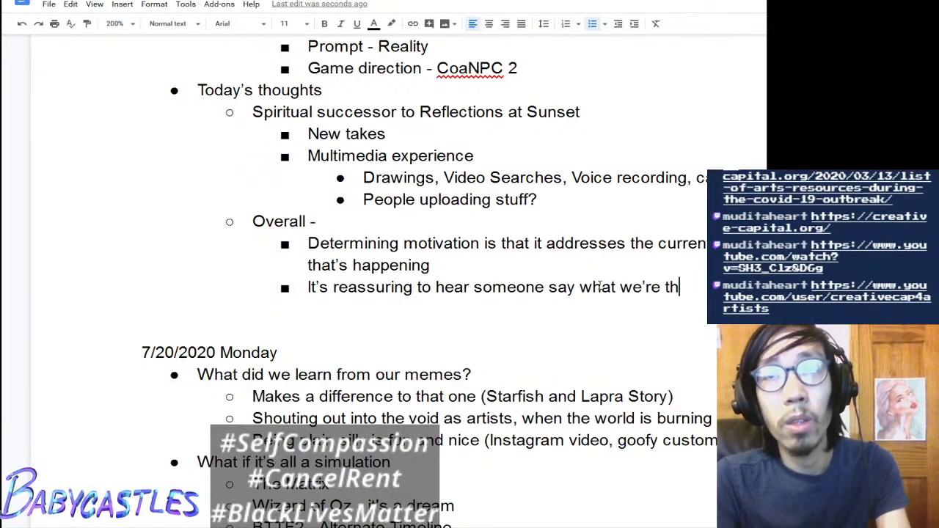
{"action": "key", "text": "Return"}
{"action": "key", "text": "Tab"}
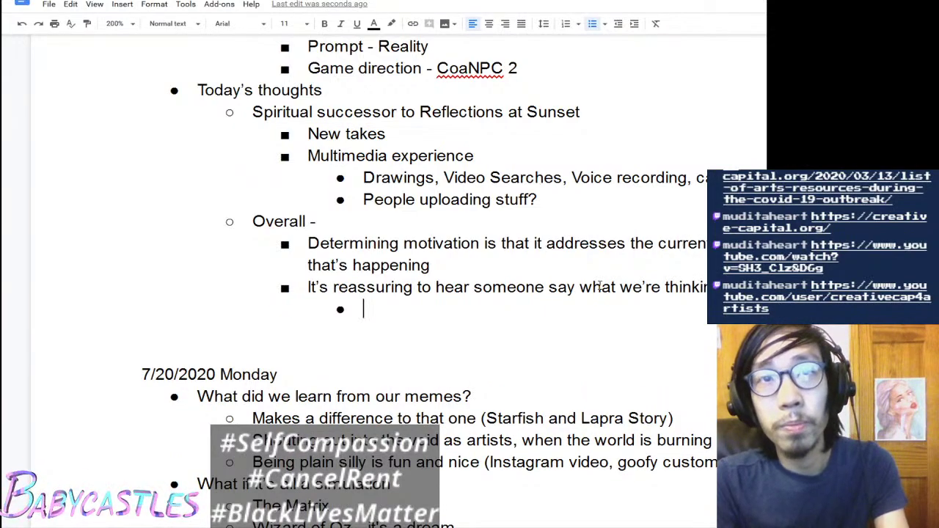
{"action": "type", "text": "That things are "}
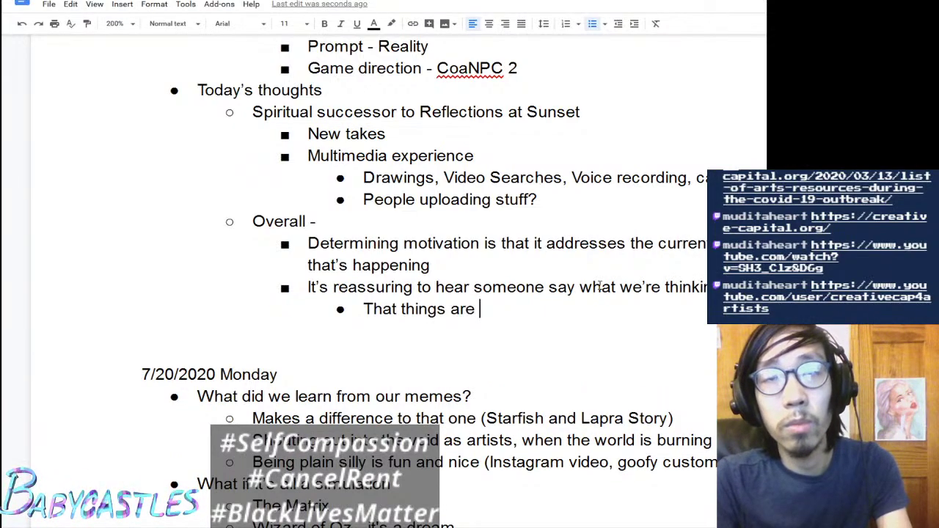
{"action": "type", "text": "not okay"}
Step: Add an outdented 'Toxic Positivity' bullet followed by an empty bullet
{"action": "key", "text": "Return"}
{"action": "key", "text": "shift+Tab"}
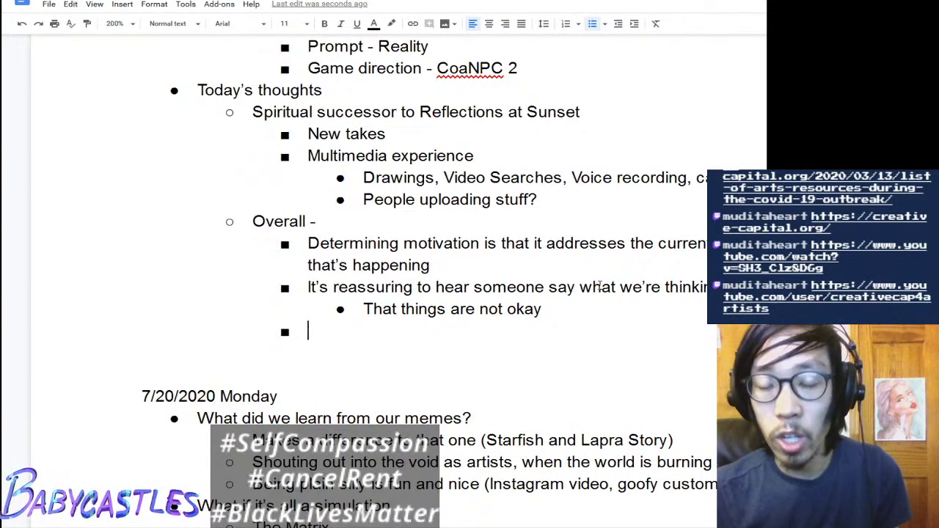
{"action": "type", "text": "To"}
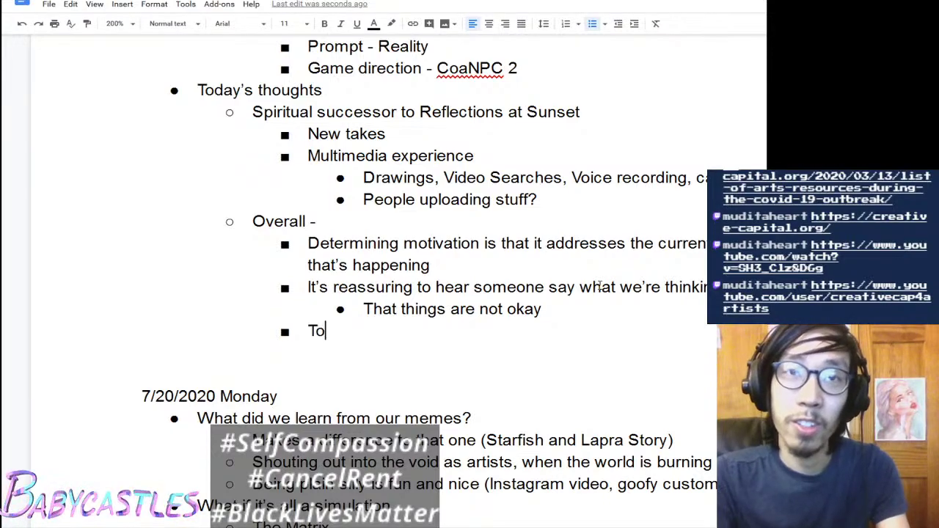
{"action": "type", "text": "xic Positivity"}
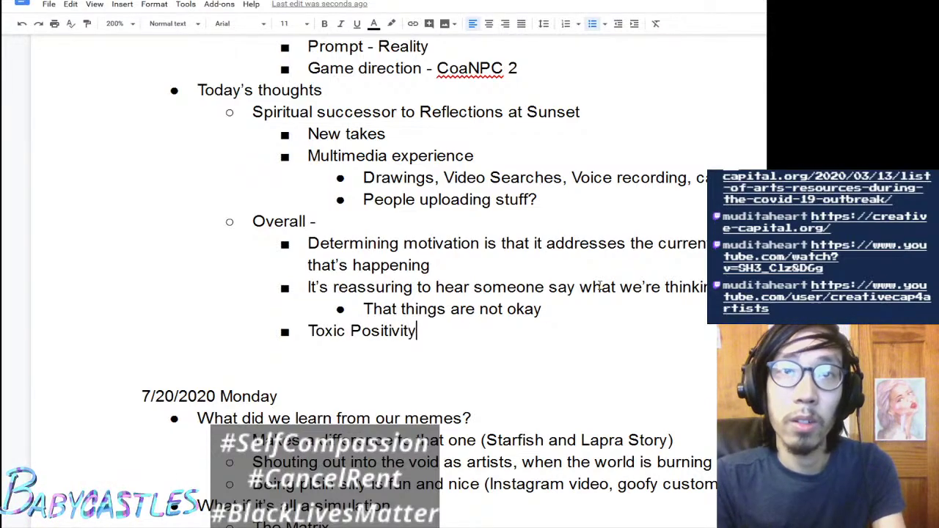
{"action": "key", "text": "Return"}
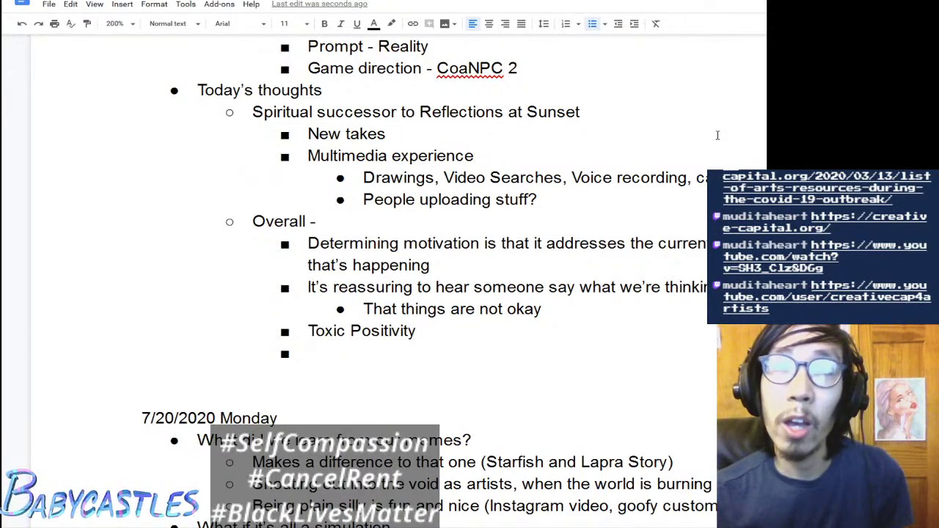
Step: Scroll through the older meeting notes and back up to the Overall bullets ending with Toxic Positivity
{"action": "scroll", "coordinate": [719, 136], "scroll_direction": "down", "scroll_amount": 1}
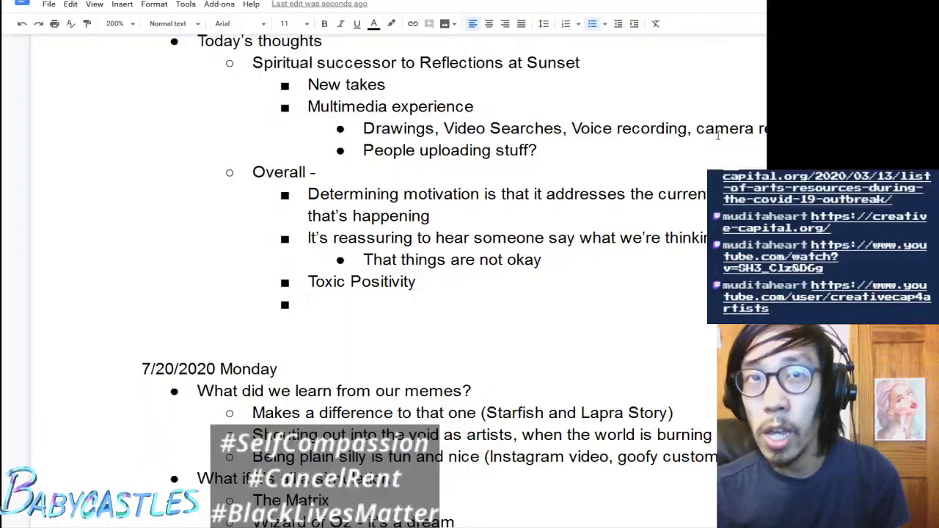
{"action": "scroll", "coordinate": [718, 135], "scroll_direction": "down", "scroll_amount": 20}
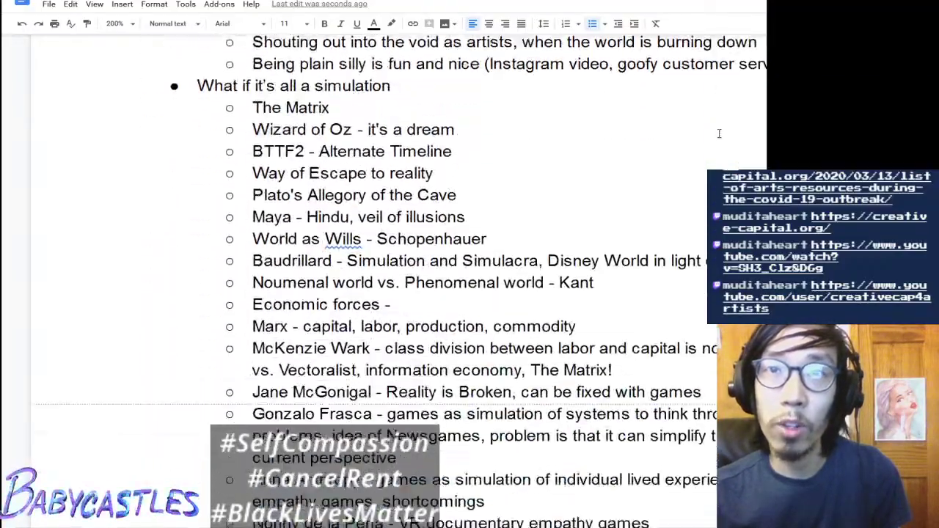
{"action": "scroll", "coordinate": [719, 135], "scroll_direction": "down", "scroll_amount": 20}
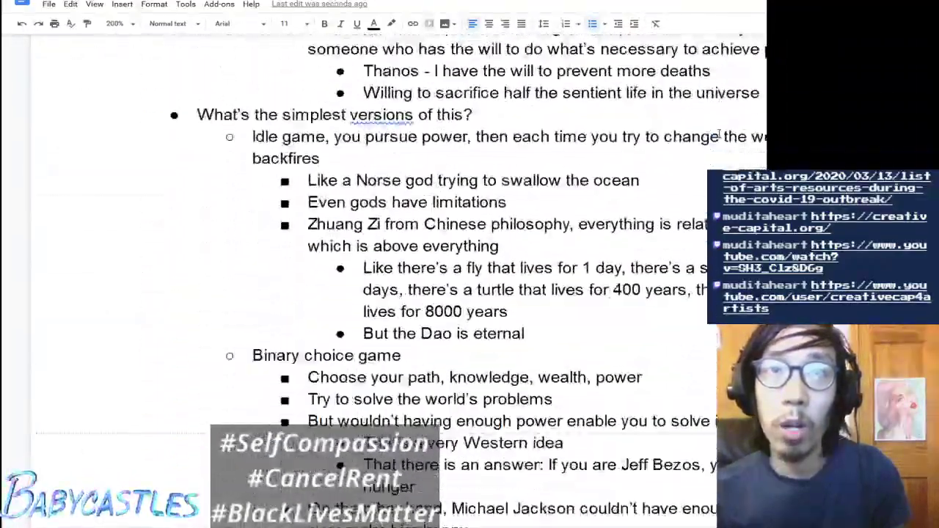
{"action": "scroll", "coordinate": [719, 134], "scroll_direction": "down", "scroll_amount": 20}
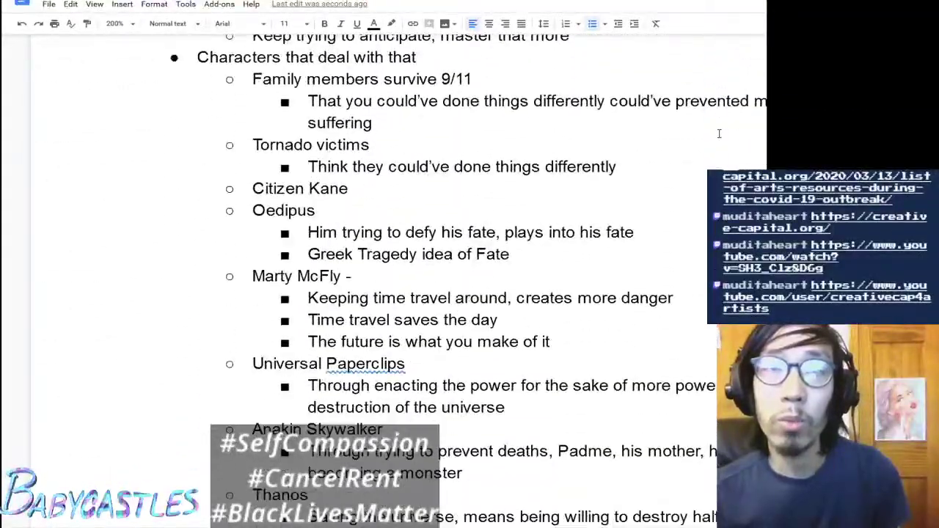
{"action": "scroll", "coordinate": [718, 135], "scroll_direction": "down", "scroll_amount": 20}
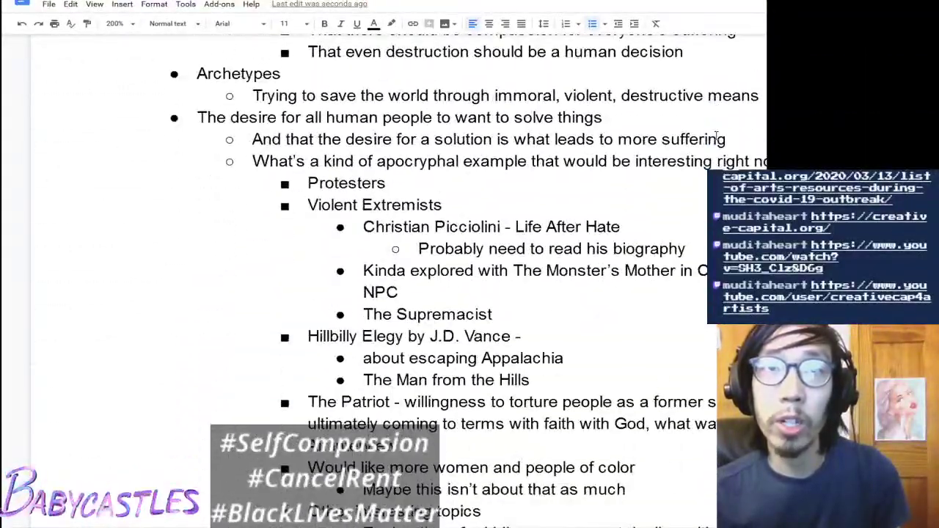
{"action": "scroll", "coordinate": [717, 135], "scroll_direction": "down", "scroll_amount": 3}
{"action": "scroll", "coordinate": [712, 140], "scroll_direction": "up", "scroll_amount": 12}
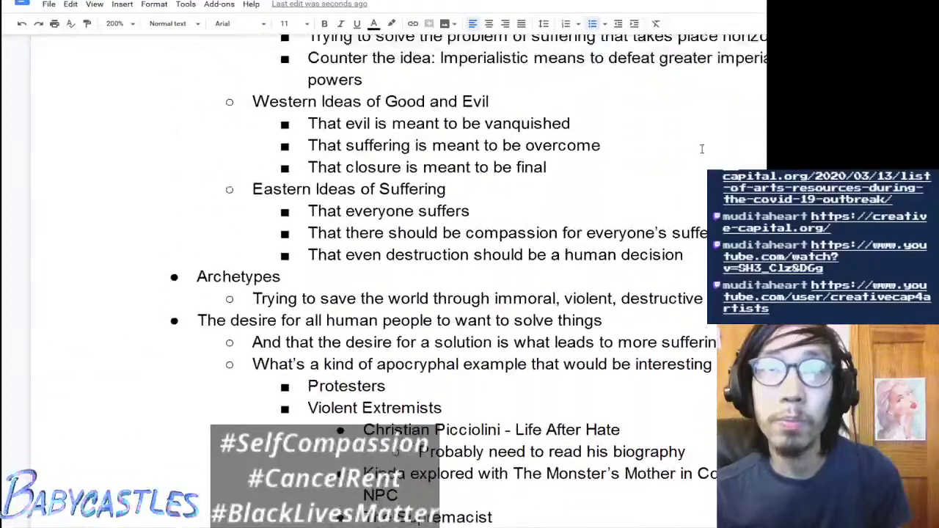
{"action": "scroll", "coordinate": [701, 149], "scroll_direction": "up", "scroll_amount": 20}
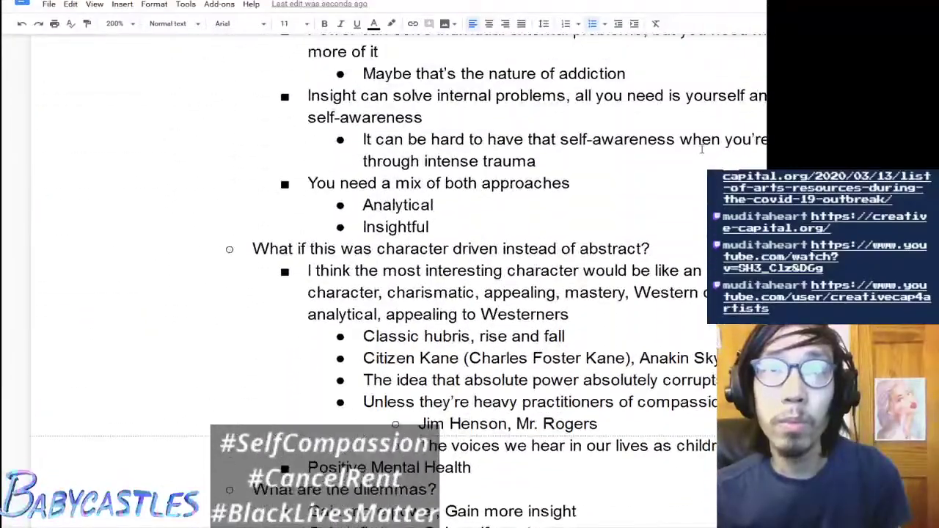
{"action": "scroll", "coordinate": [697, 169], "scroll_direction": "up", "scroll_amount": 7}
{"action": "scroll", "coordinate": [687, 272], "scroll_direction": "down", "scroll_amount": 2}
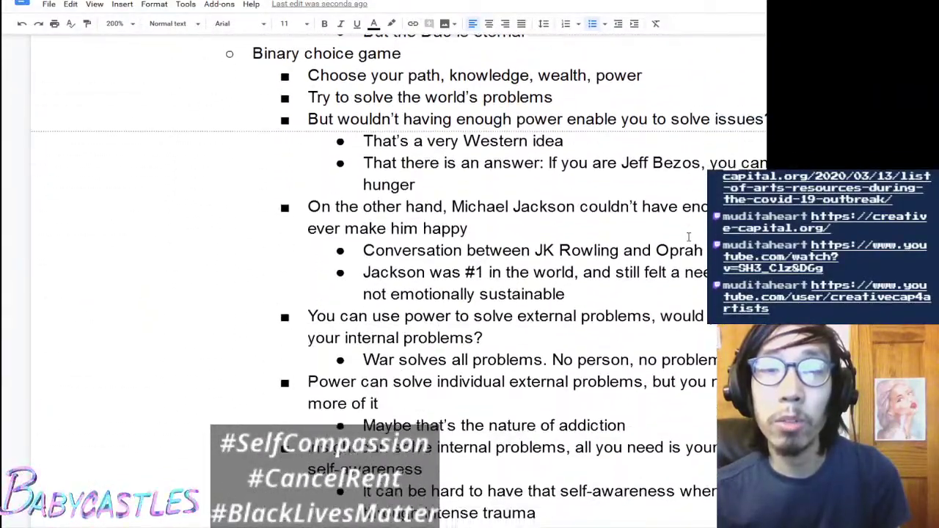
{"action": "scroll", "coordinate": [688, 243], "scroll_direction": "up", "scroll_amount": 5}
{"action": "scroll", "coordinate": [688, 224], "scroll_direction": "up", "scroll_amount": 5}
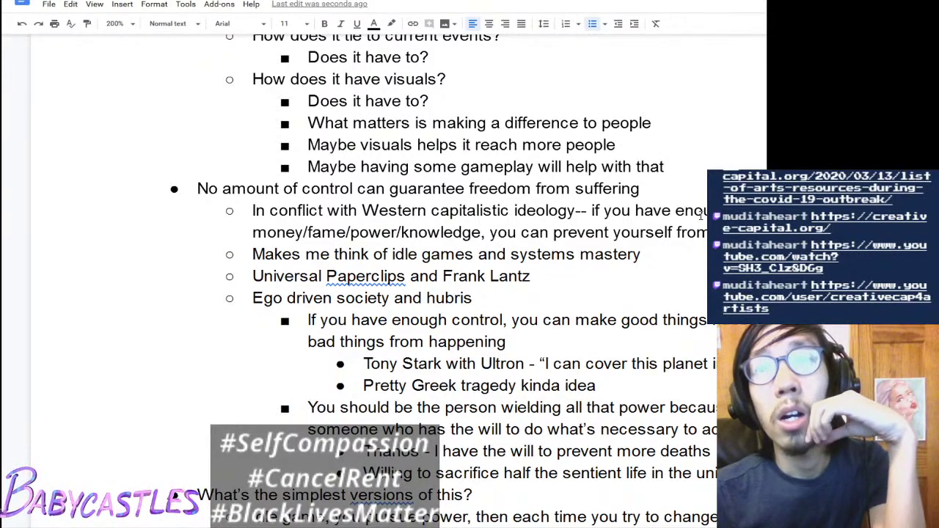
{"action": "scroll", "coordinate": [701, 216], "scroll_direction": "up", "scroll_amount": 4}
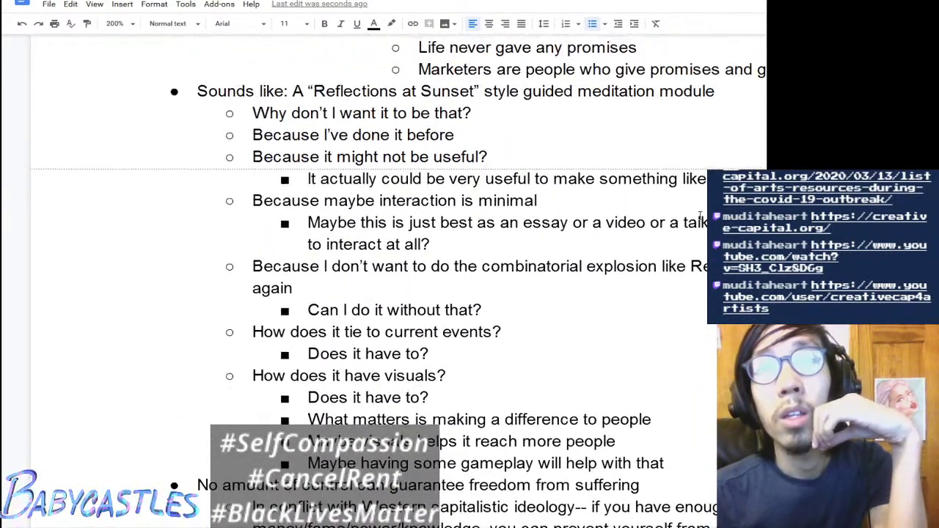
{"action": "scroll", "coordinate": [701, 215], "scroll_direction": "up", "scroll_amount": 15}
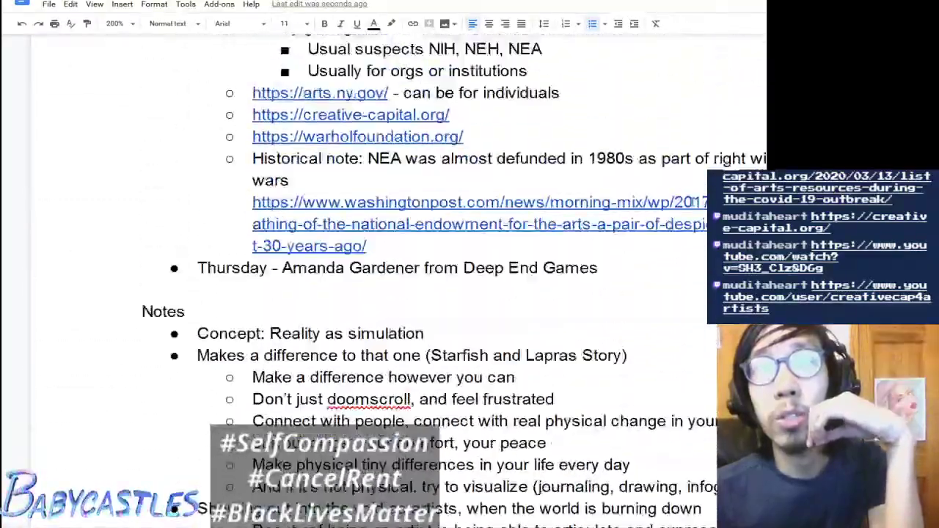
{"action": "scroll", "coordinate": [696, 201], "scroll_direction": "up", "scroll_amount": 15}
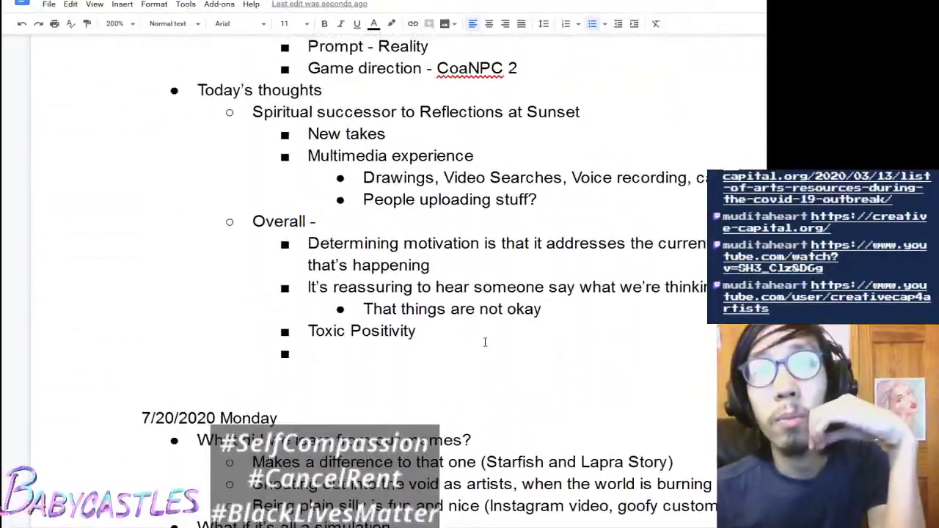
Step: Write the bullet 'Naming a pain is the first step towards recovery' below Toxic Positivity
{"action": "left_click", "coordinate": [486, 346]}
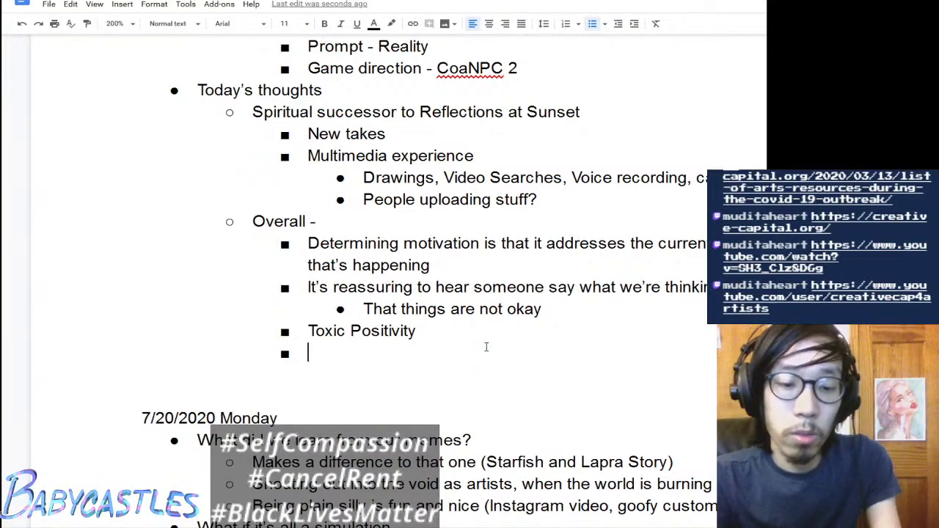
{"action": "type", "text": "Naming"}
{"action": "key", "text": "ctrl+BackSpace"}
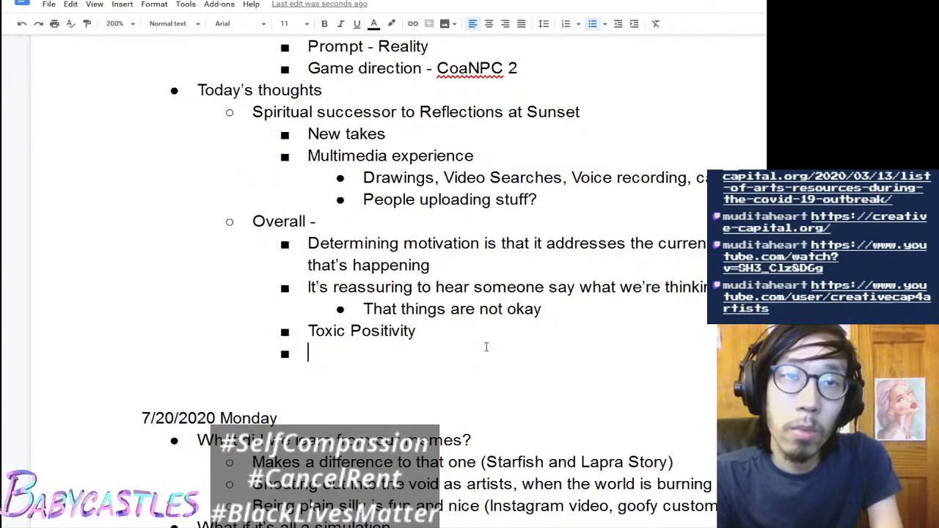
{"action": "type", "text": "Naming a pain"}
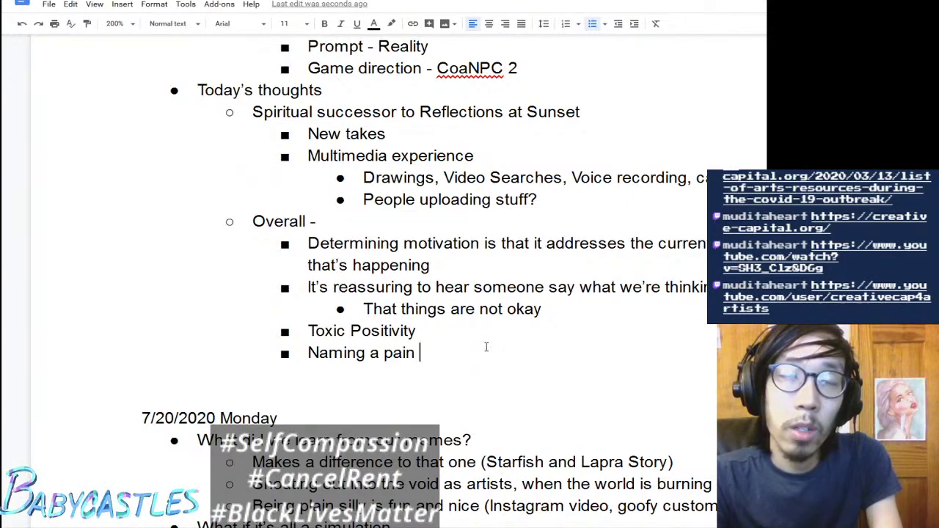
{"action": "key", "text": "ctrl+BackSpace"}
{"action": "key", "text": "ctrl+BackSpace"}
{"action": "key", "text": "ctrl+BackSpace"}
{"action": "type", "text": "Naming "}
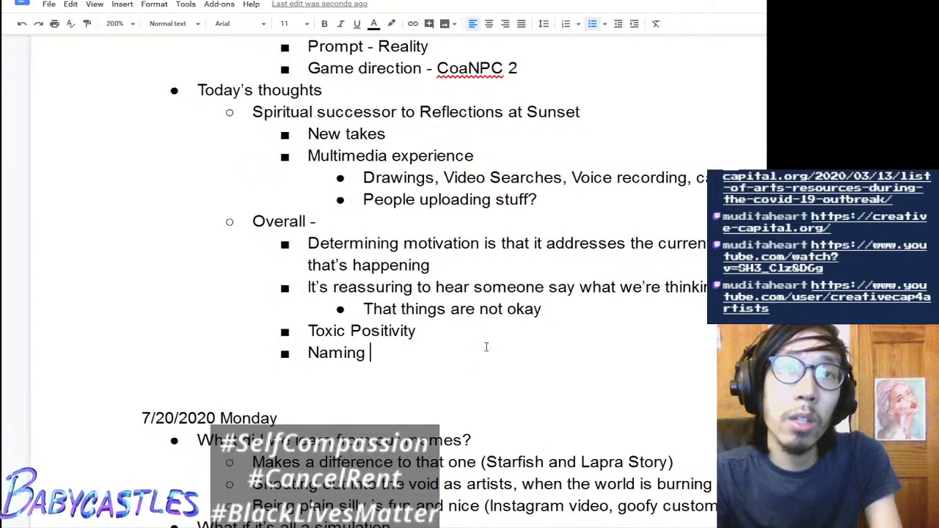
{"action": "type", "text": "a pain is the firs ts"}
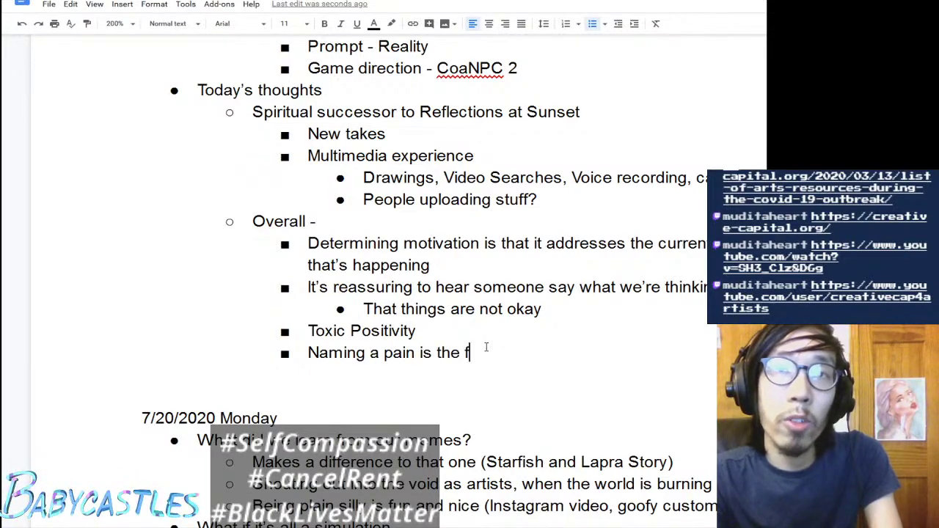
{"action": "key", "text": "BackSpace"}
{"action": "key", "text": "BackSpace"}
{"action": "key", "text": "BackSpace"}
{"action": "type", "text": "tst"}
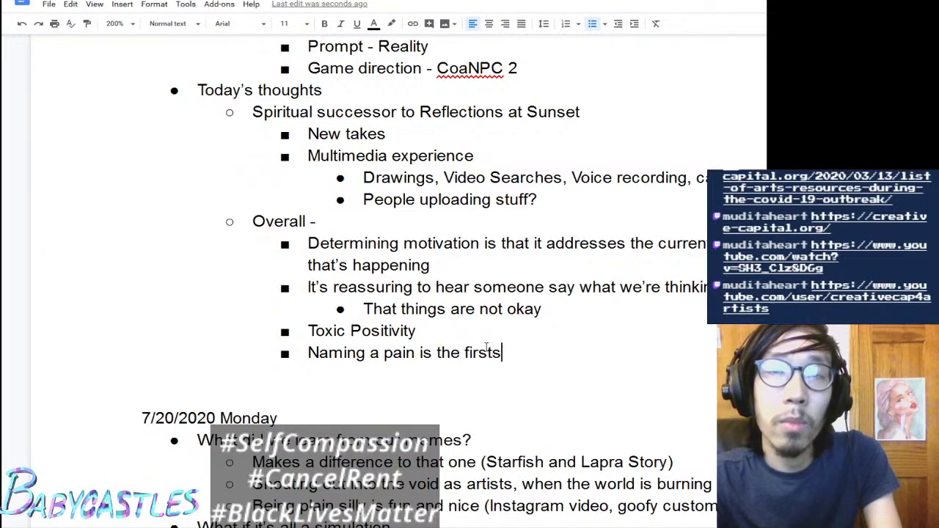
{"action": "key", "text": "BackSpace"}
{"action": "key", "text": "BackSpace"}
{"action": "type", "text": "s the"}
{"action": "key", "text": "BackSpace"}
{"action": "key", "text": "BackSpace"}
{"action": "key", "text": "BackSpace"}
{"action": "key", "text": "BackSpace"}
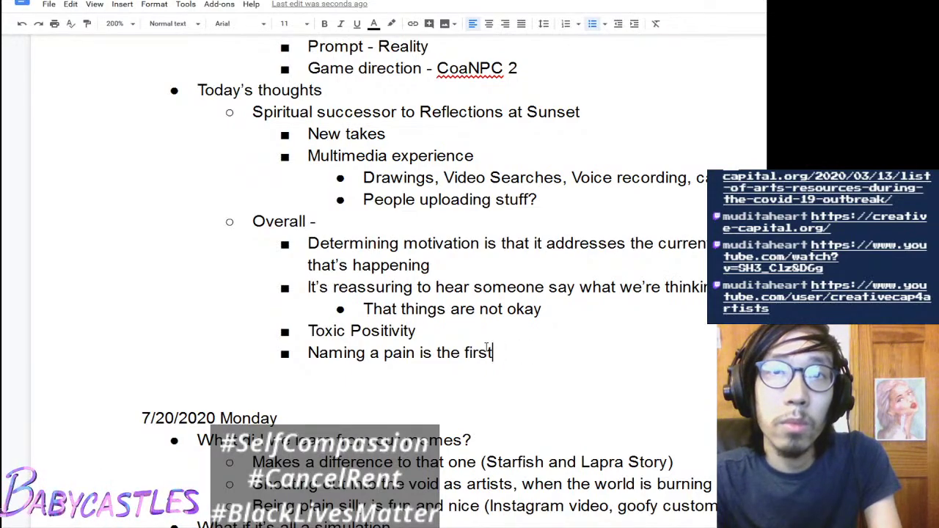
{"action": "type", "text": "step towards re"}
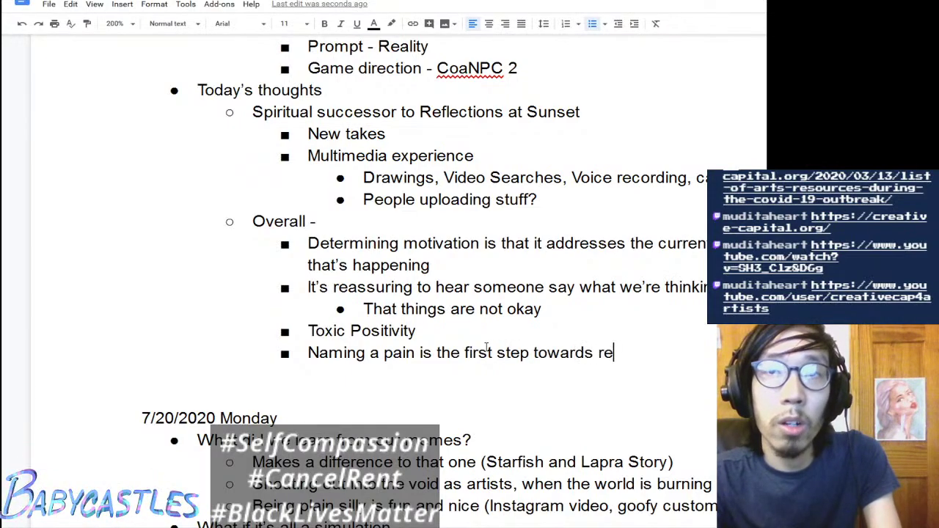
{"action": "type", "text": "covery"}
Step: Add an indented sub-point 'We live in a world where it's easy to escape…'
{"action": "key", "text": "Return"}
{"action": "key", "text": "Tab"}
{"action": "type", "text": "We"}
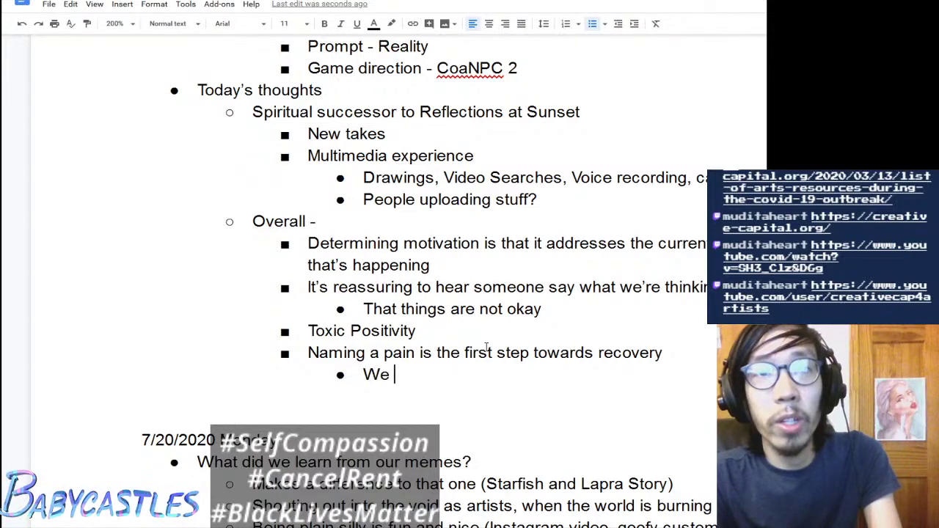
{"action": "type", "text": " live in a world where"}
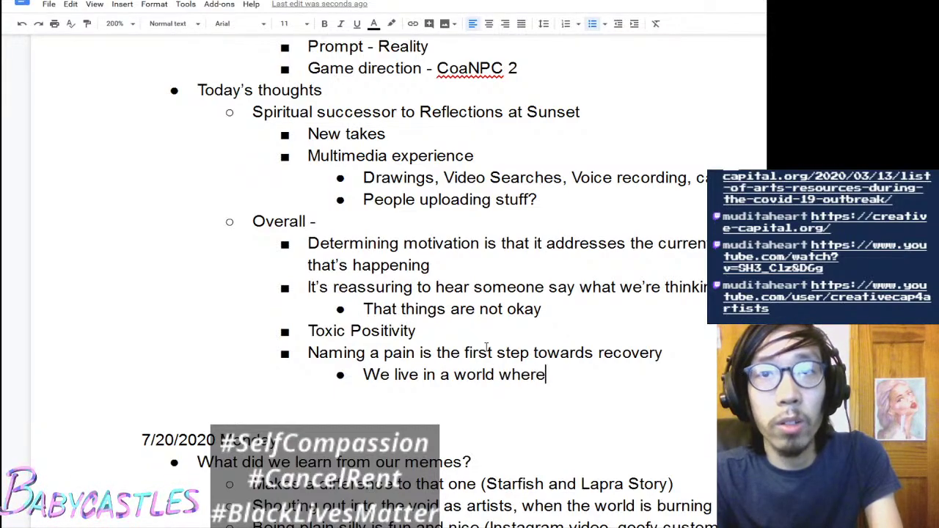
{"action": "type", "text": " it's easy to "}
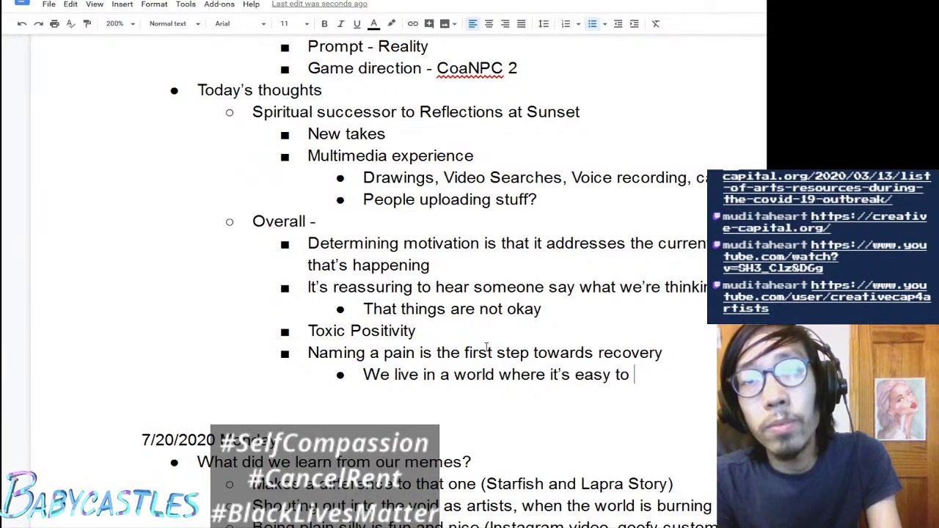
{"action": "type", "text": "escape fro"}
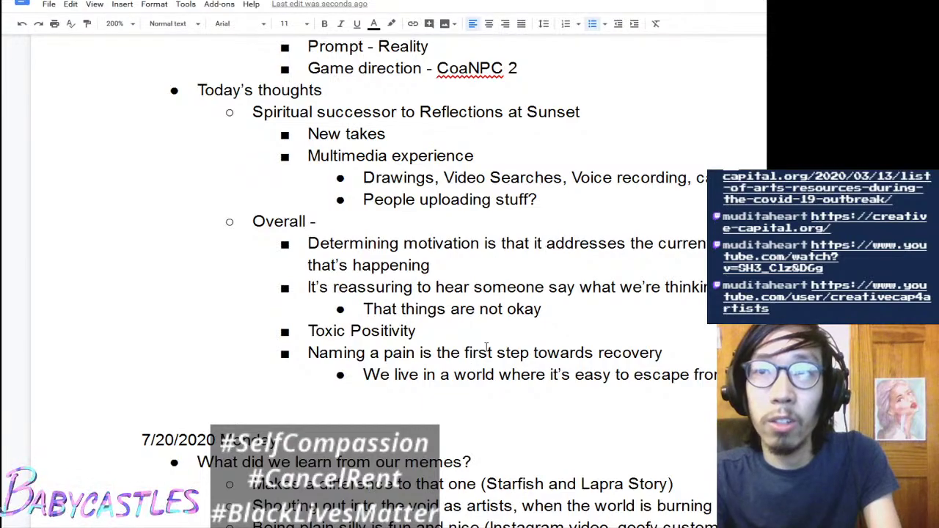
{"action": "key", "text": "Return"}
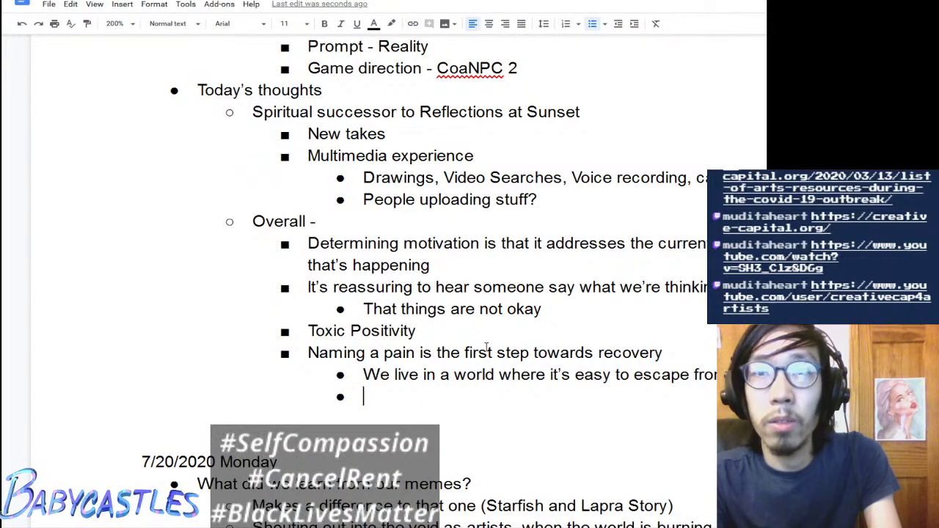
{"action": "type", "text": "Try"}
{"action": "key", "text": "BackSpace"}
{"action": "key", "text": "BackSpace"}
{"action": "key", "text": "BackSpace"}
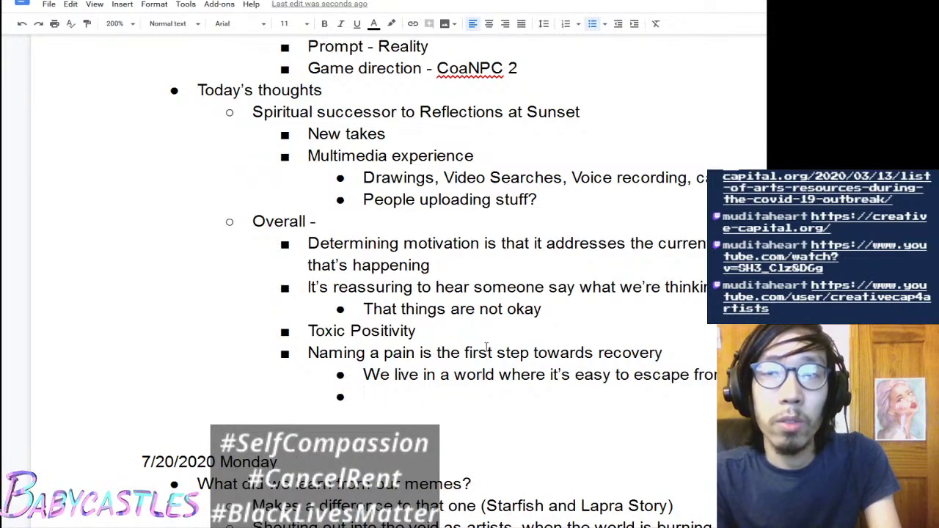
{"action": "key", "text": "BackSpace"}
{"action": "key", "text": "BackSpace"}
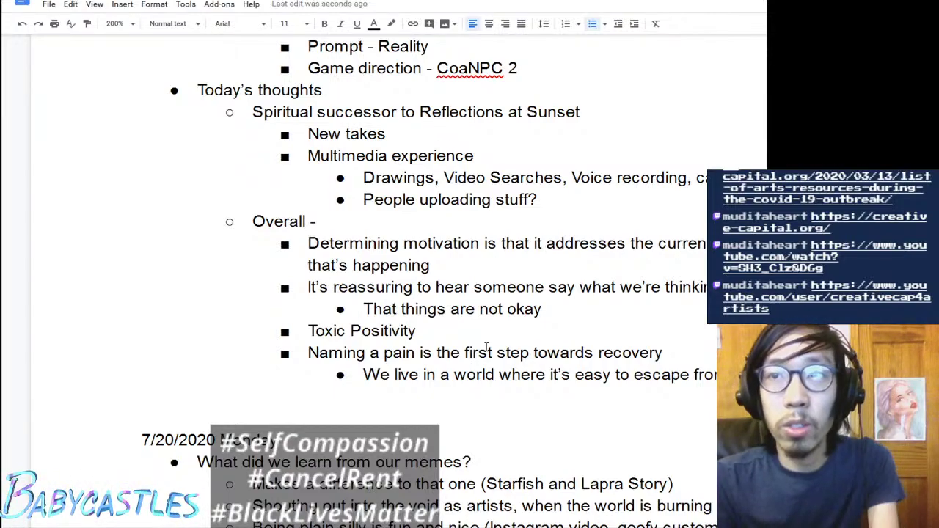
Step: Add a second sub-point 'External pleasure never truly heals internal…', then outdent a new bullet
{"action": "key", "text": "Return"}
{"action": "type", "text": "External "}
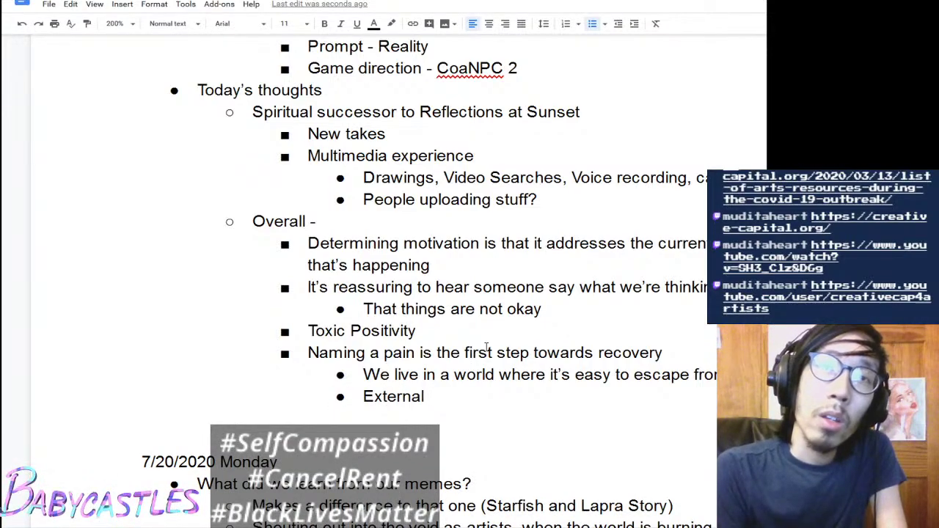
{"action": "type", "text": "pleas"}
{"action": "key", "text": "BackSpace"}
{"action": "key", "text": "BackSpace"}
{"action": "key", "text": "BackSpace"}
{"action": "type", "text": "leasure d"}
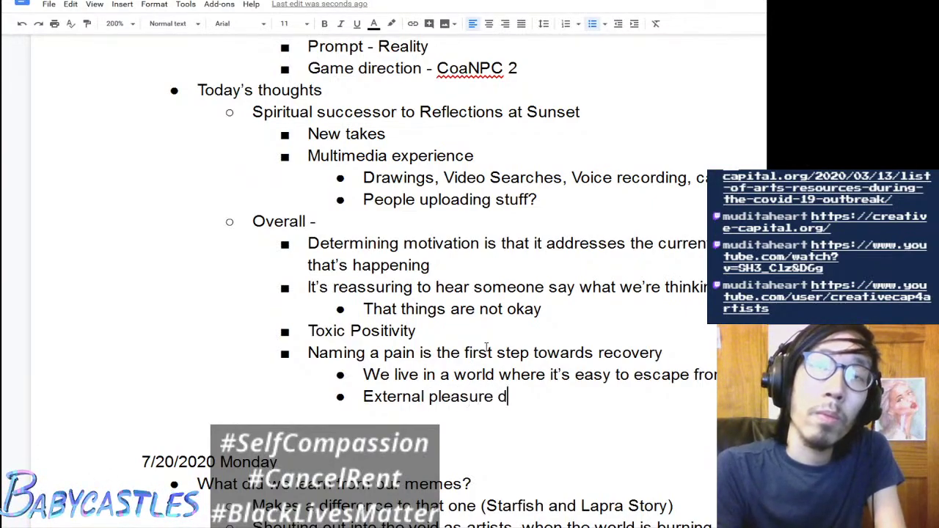
{"action": "key", "text": "BackSpace"}
{"action": "type", "text": "doesn't"}
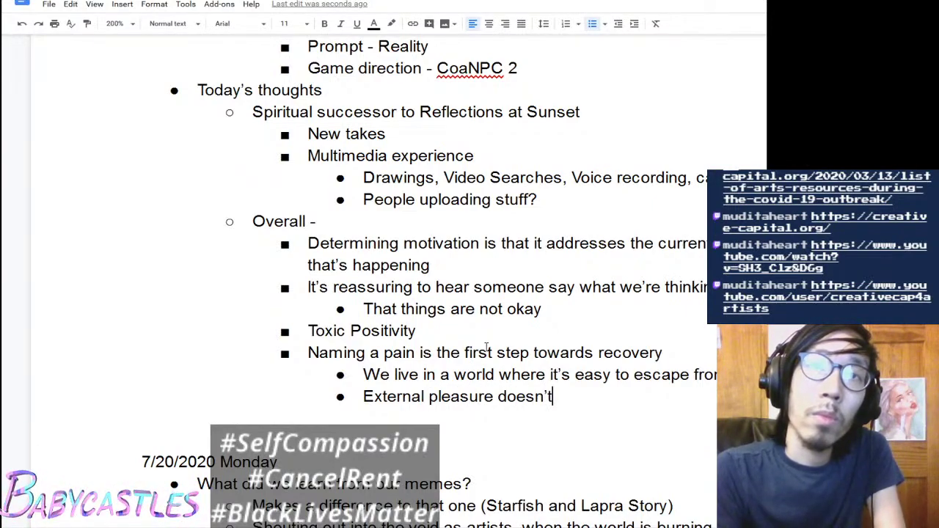
{"action": "key", "text": "BackSpace"}
{"action": "key", "text": "BackSpace"}
{"action": "key", "text": "BackSpace"}
{"action": "key", "text": "BackSpace"}
{"action": "key", "text": "BackSpace"}
{"action": "key", "text": "BackSpace"}
{"action": "type", "text": "never truly he"}
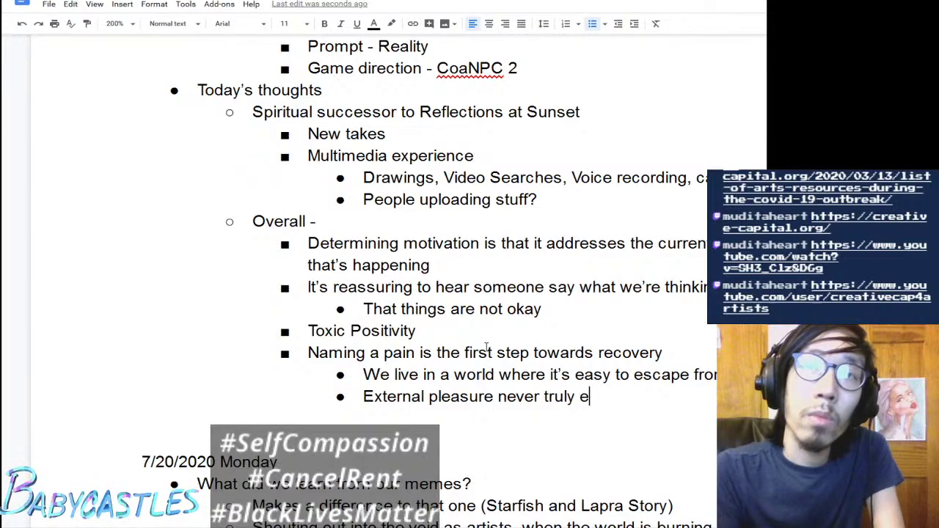
{"action": "key", "text": "BackSpace"}
{"action": "type", "text": "heals inete"}
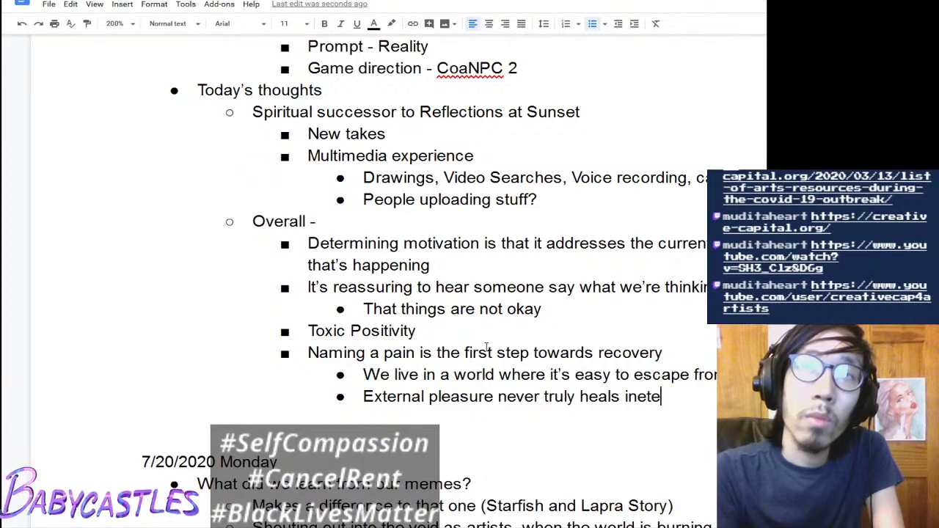
{"action": "key", "text": "BackSpace"}
{"action": "key", "text": "BackSpace"}
{"action": "key", "text": "BackSpace"}
{"action": "type", "text": "ternal suffe"}
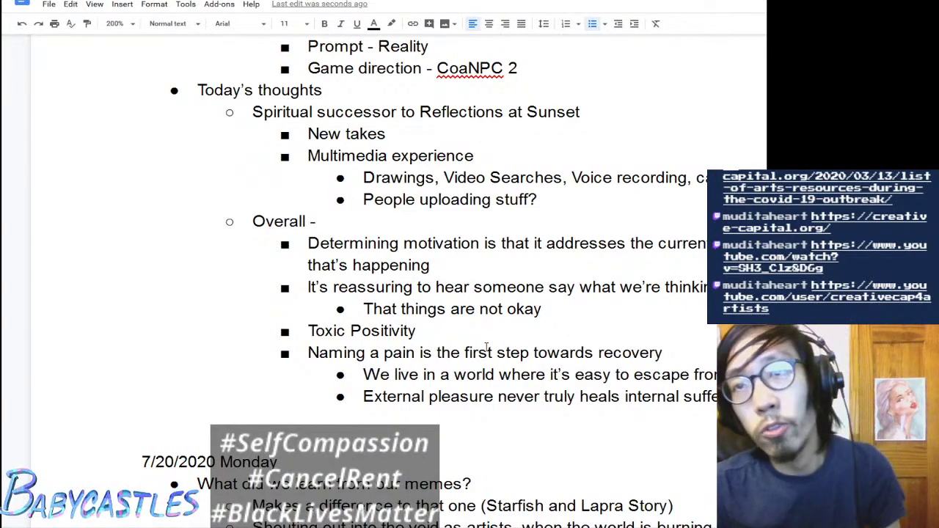
{"action": "key", "text": "Return"}
{"action": "key", "text": "shift+Tab"}
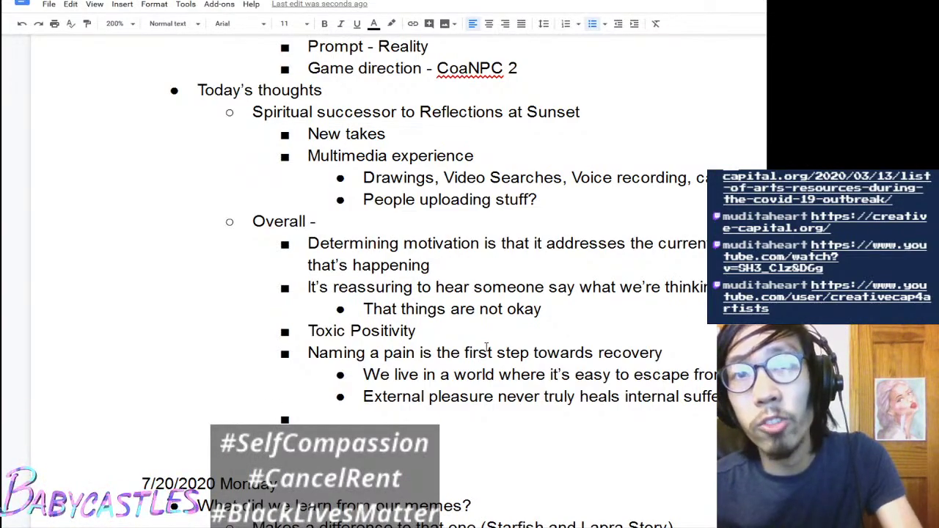
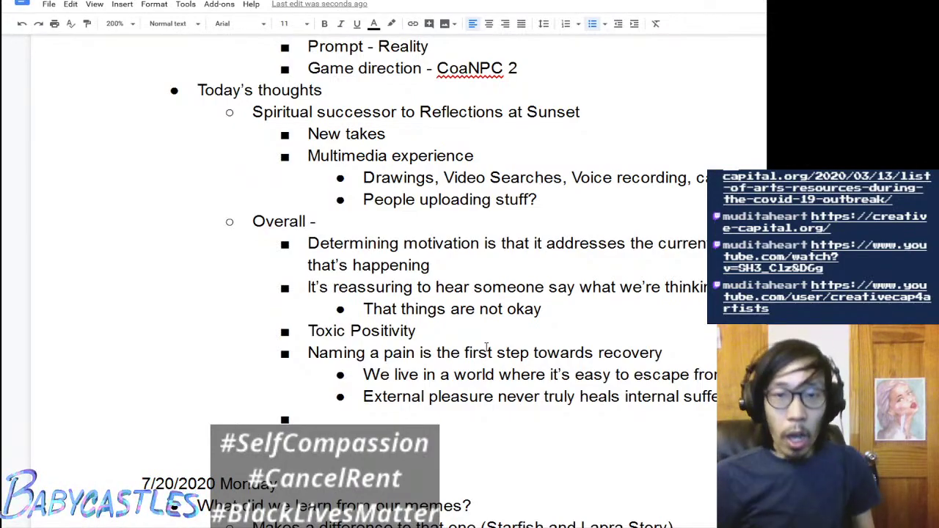
Step: Add the 'Maybe it's like a 10 minute game' bullet with a first sub-point on easing the player into relaxation
{"action": "type", "text": "M"}
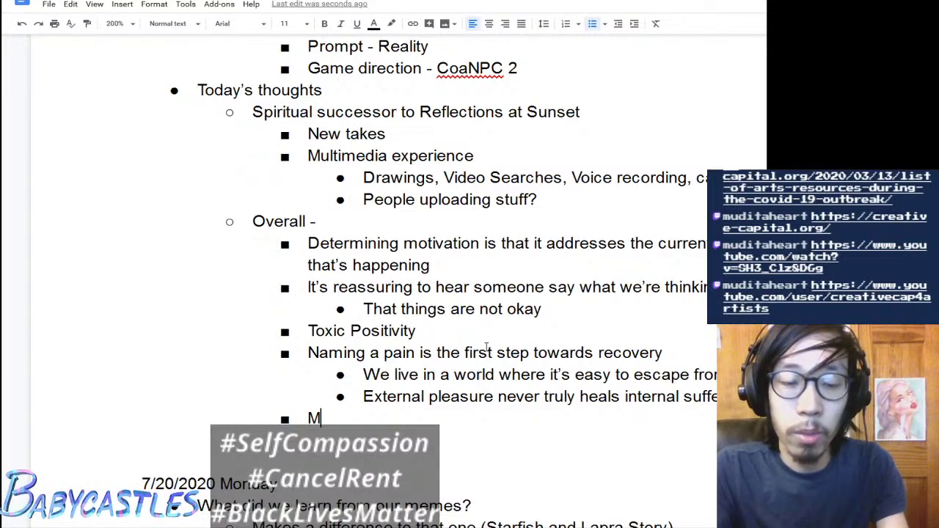
{"action": "type", "text": "aybe it's like a 10 m"}
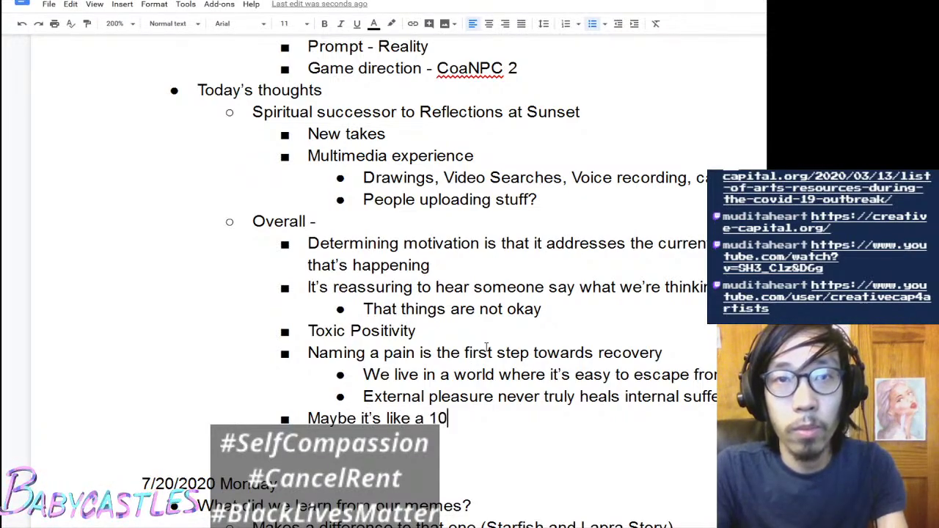
{"action": "type", "text": "inute game"}
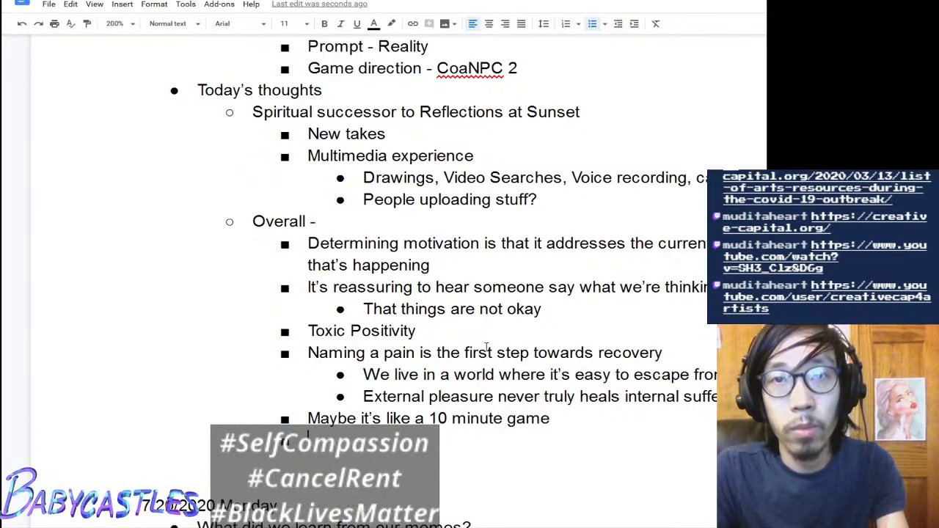
{"action": "key", "text": "Return"}
{"action": "key", "text": "Tab"}
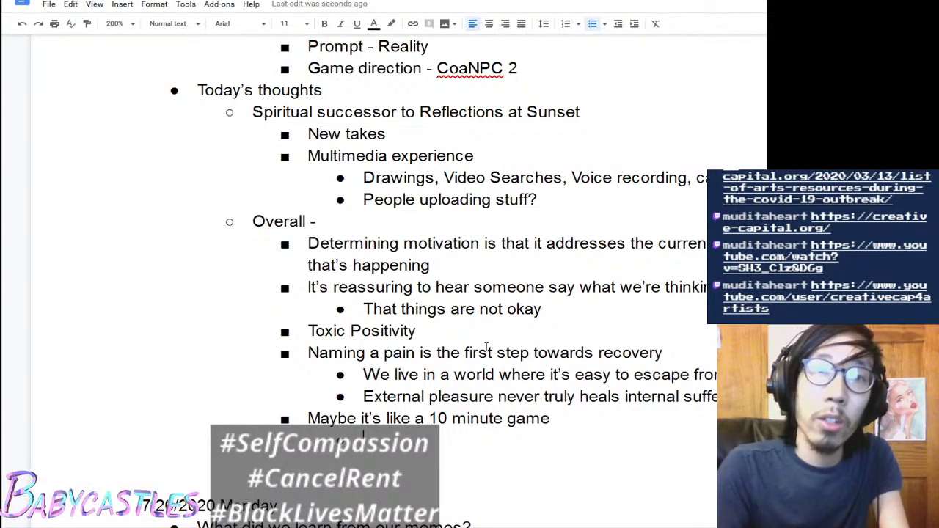
{"action": "type", "text": "Birst part is eas"}
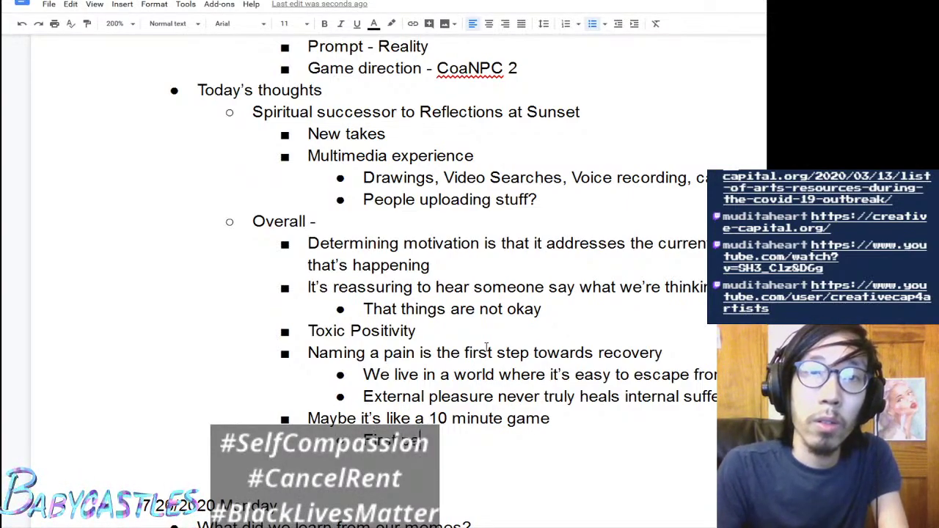
{"action": "type", "text": "y"}
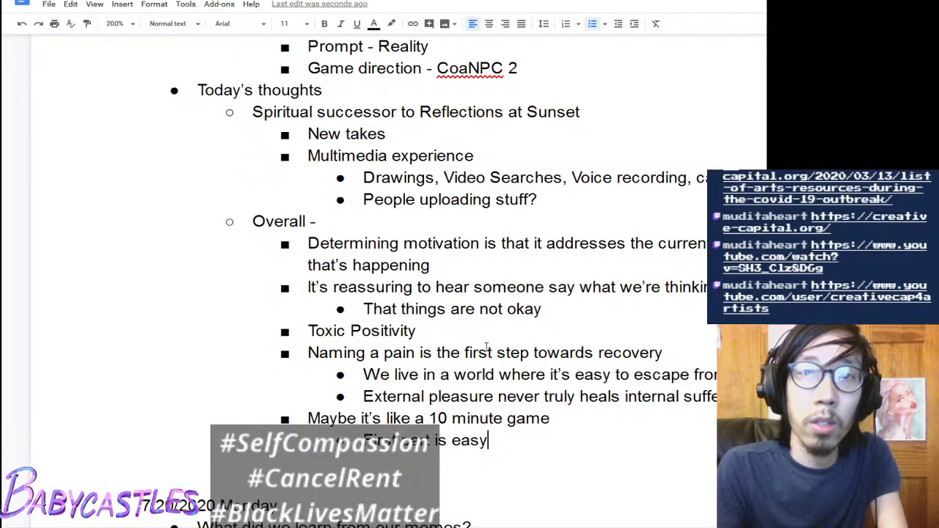
{"action": "key", "text": "BackSpace"}
{"action": "type", "text": "ing the player i"}
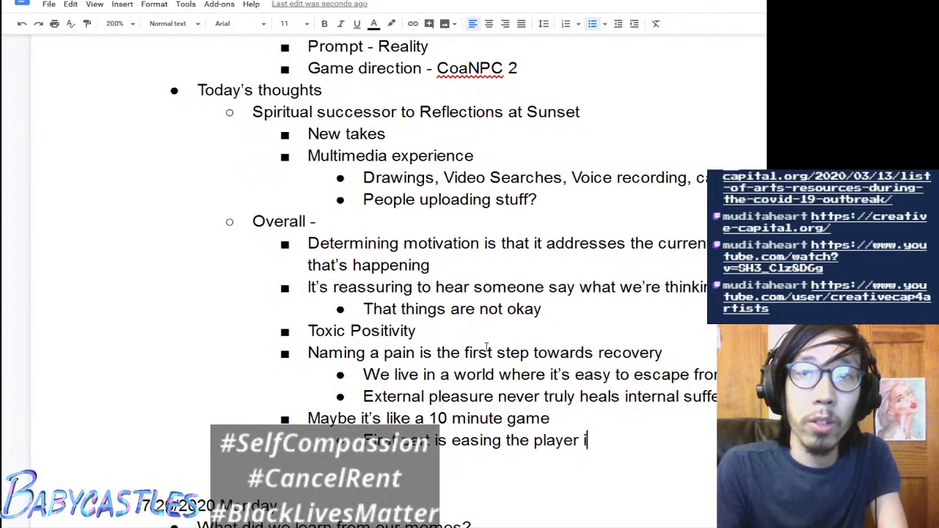
{"action": "type", "text": "nto relaxiatio"}
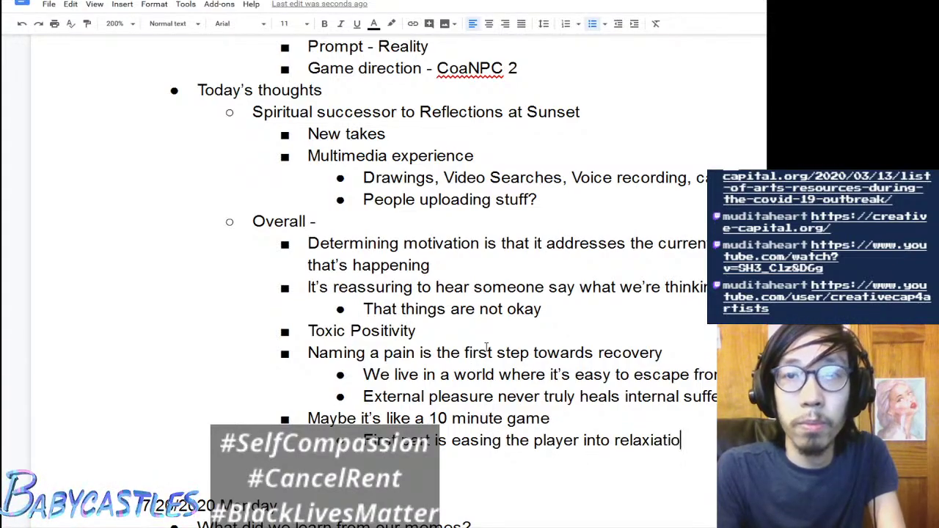
{"action": "key", "text": "BackSpace"}
{"action": "type", "text": "ation"}
{"action": "key", "text": "Return"}
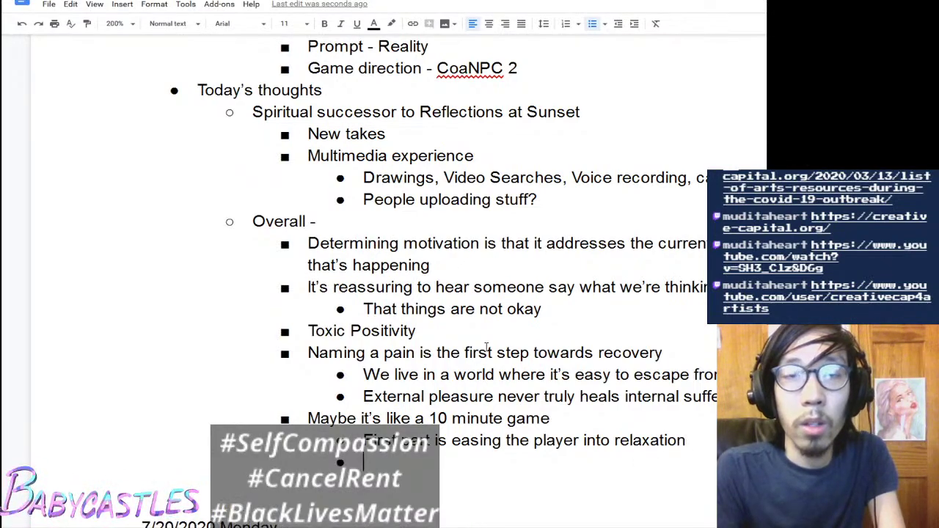
Step: Add the sub-points 'Then it gets deeper' and 'Then the player gets to name the pain they've be…'
{"action": "type", "text": "Then "}
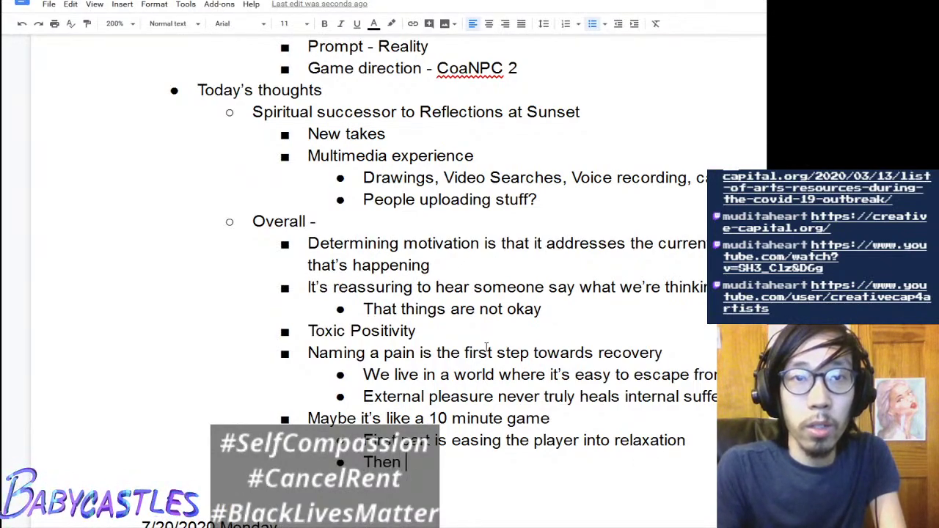
{"action": "type", "text": "it gets depper"}
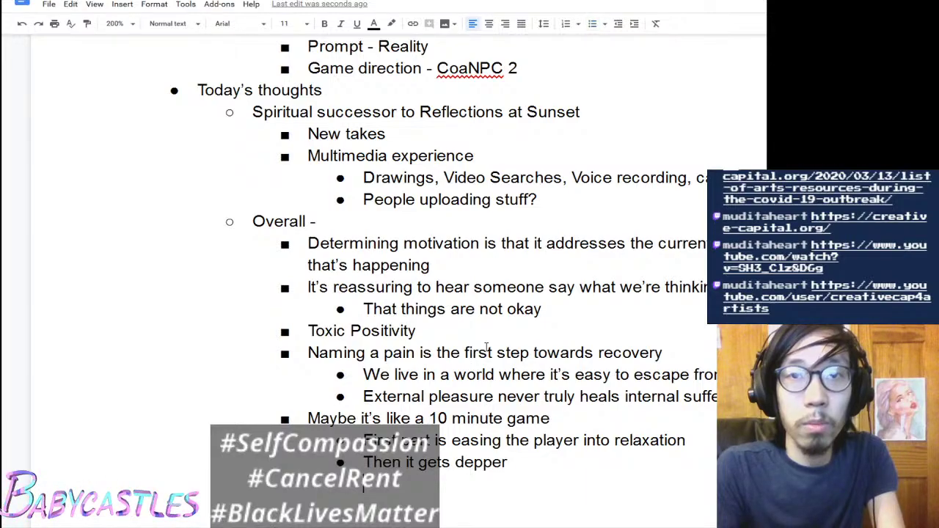
{"action": "key", "text": "BackSpace"}
{"action": "key", "text": "BackSpace"}
{"action": "key", "text": "BackSpace"}
{"action": "key", "text": "BackSpace"}
{"action": "key", "text": "BackSpace"}
{"action": "type", "text": "eeper"}
{"action": "key", "text": "Return"}
{"action": "type", "text": "Then "}
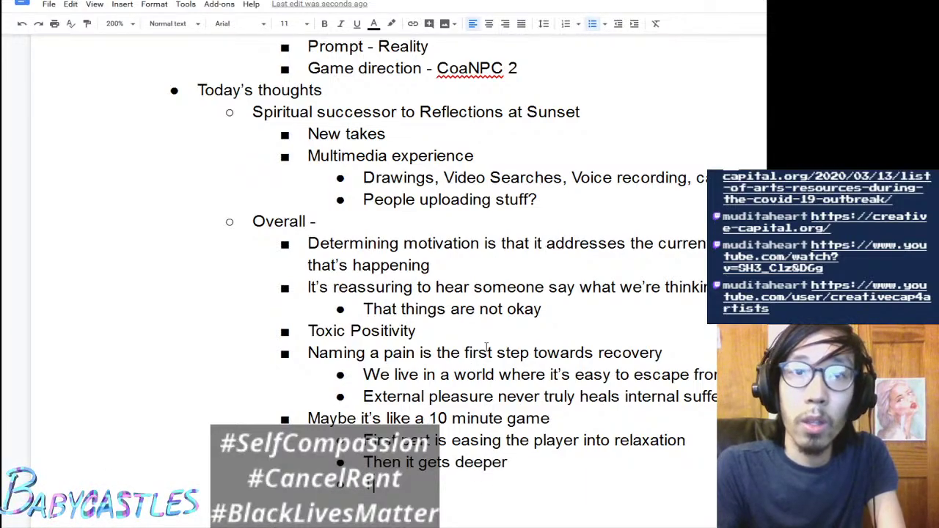
{"action": "type", "text": "the "}
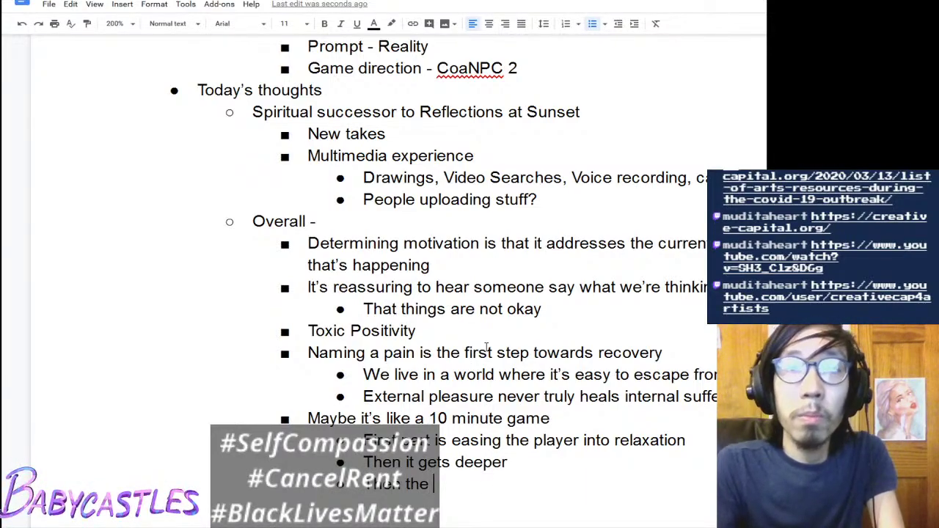
{"action": "type", "text": "audience"}
{"action": "scroll", "coordinate": [486, 348], "scroll_direction": "down", "scroll_amount": 2}
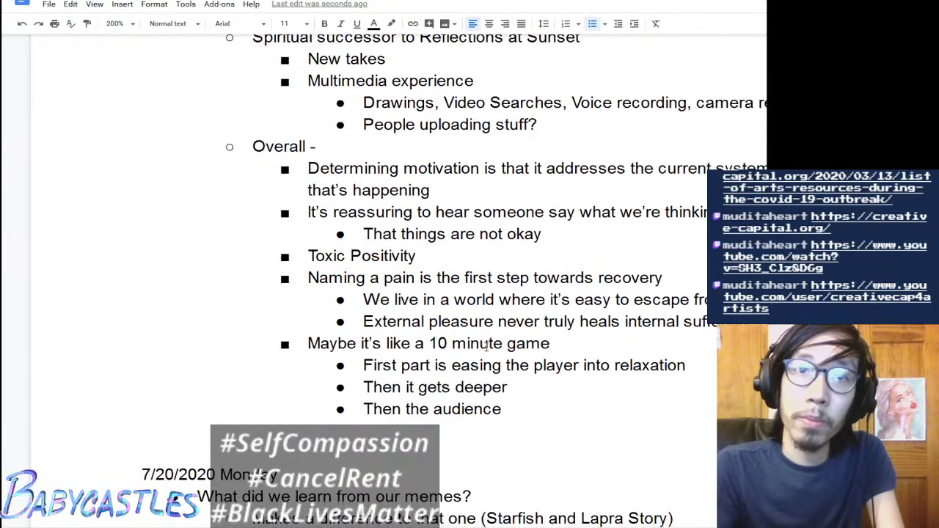
{"action": "key", "text": "BackSpace"}
{"action": "key", "text": "BackSpace"}
{"action": "key", "text": "BackSpace"}
{"action": "key", "text": "BackSpace"}
{"action": "key", "text": "BackSpace"}
{"action": "key", "text": "BackSpace"}
{"action": "key", "text": "BackSpace"}
{"action": "key", "text": "BackSpace"}
{"action": "type", "text": "player gets to"}
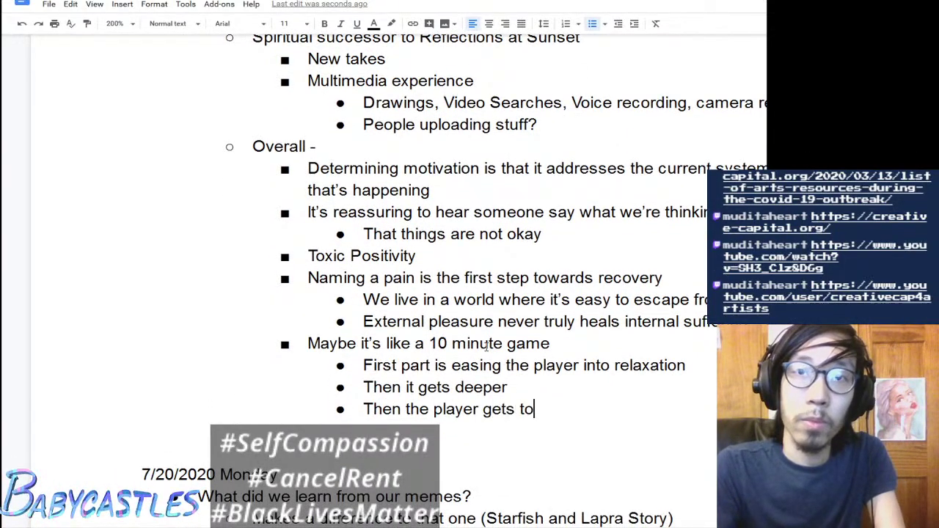
{"action": "type", "text": " name the pain th"}
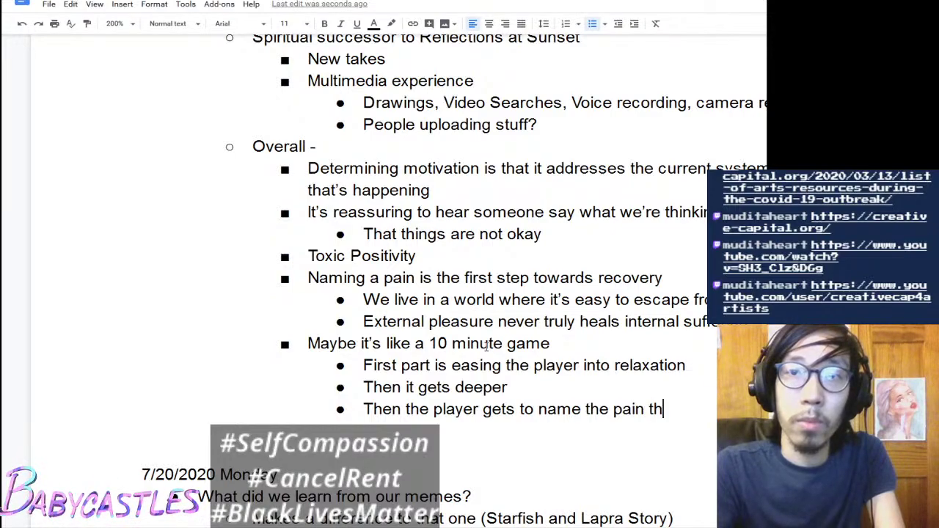
{"action": "type", "text": "ey've be"}
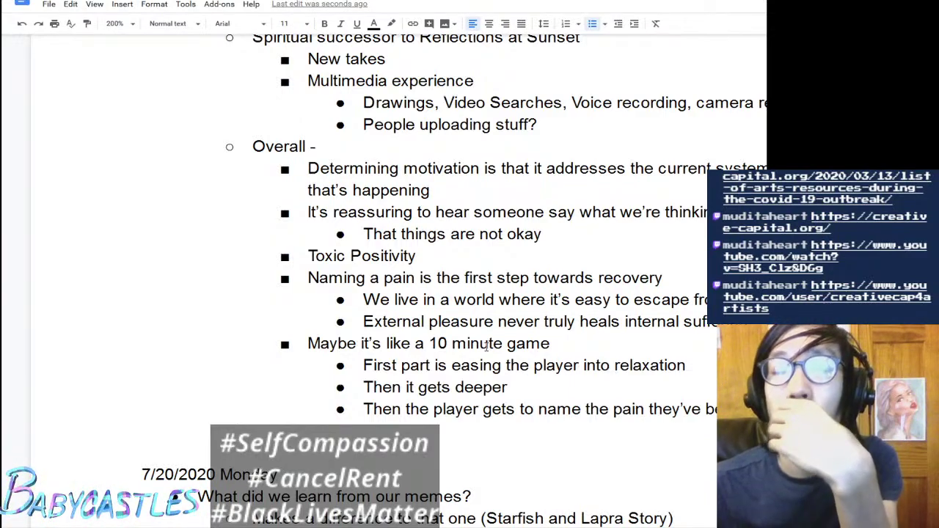
{"action": "key", "text": "Down"}
{"action": "key", "text": "Down"}
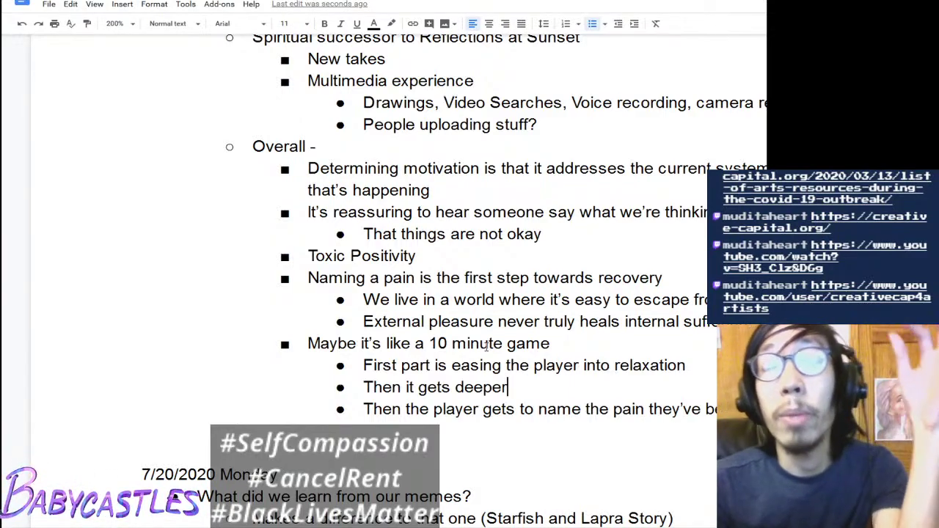
{"action": "key", "text": "Up"}
{"action": "key", "text": "Up"}
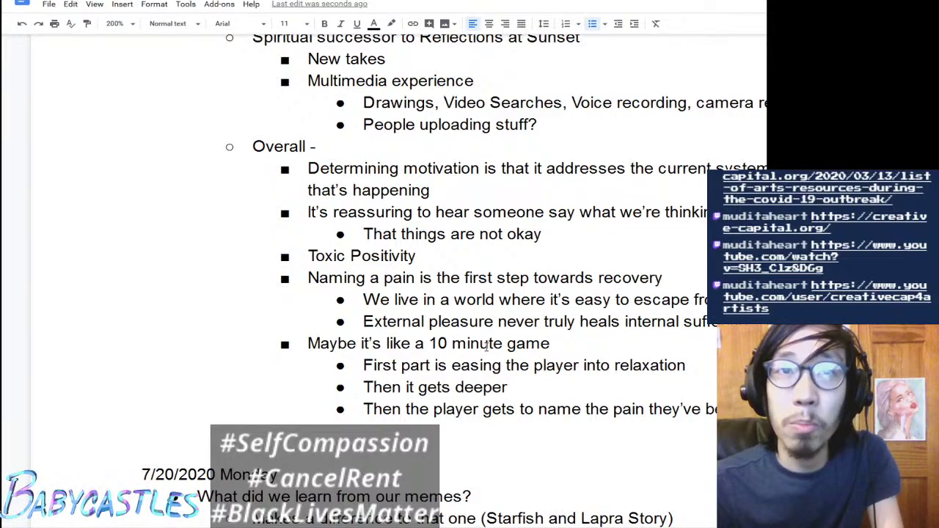
Step: Add nested timing sub-points: 3 mins, 5 mins and 2 mins under the three stages
{"action": "key", "text": "Return"}
{"action": "key", "text": "Tab"}
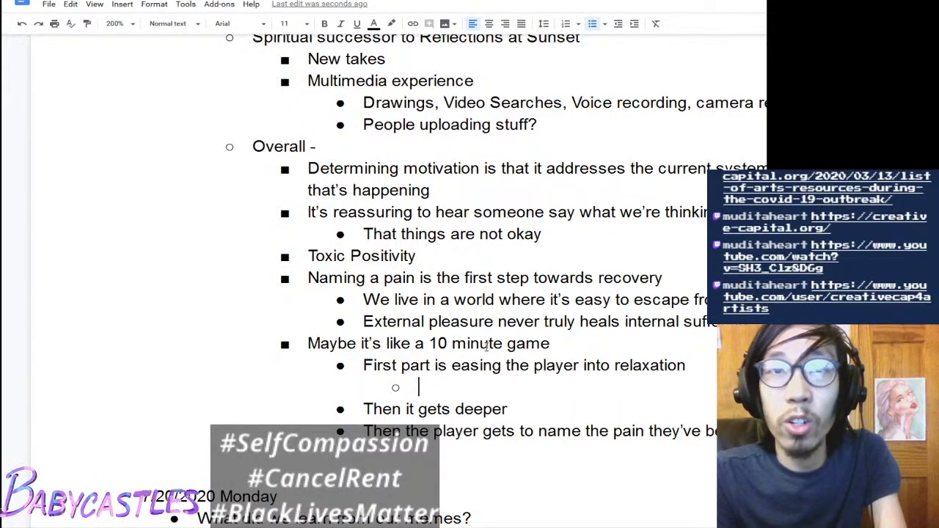
{"action": "type", "text": "3 mins"}
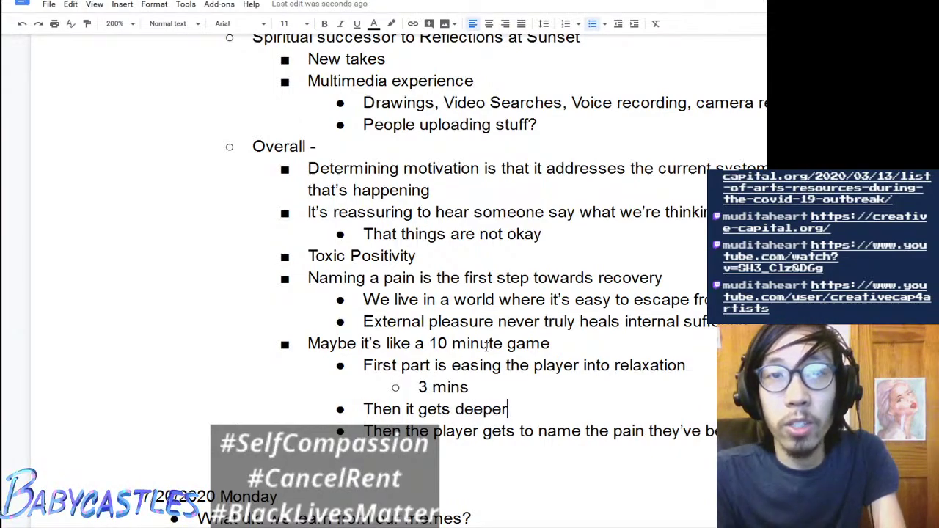
{"action": "key", "text": "Return"}
{"action": "key", "text": "Tab"}
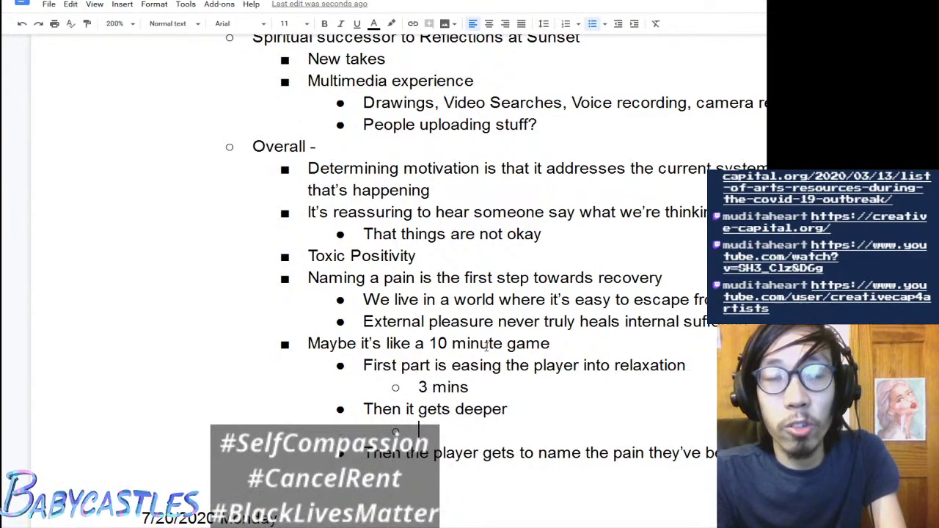
{"action": "type", "text": "5 mins"}
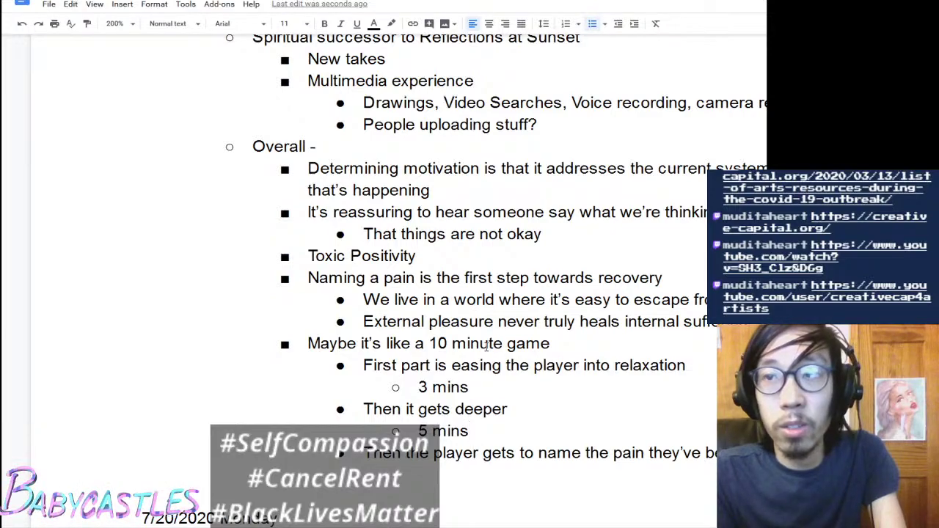
{"action": "key", "text": "Return"}
{"action": "key", "text": "Tab"}
{"action": "type", "text": "2"}
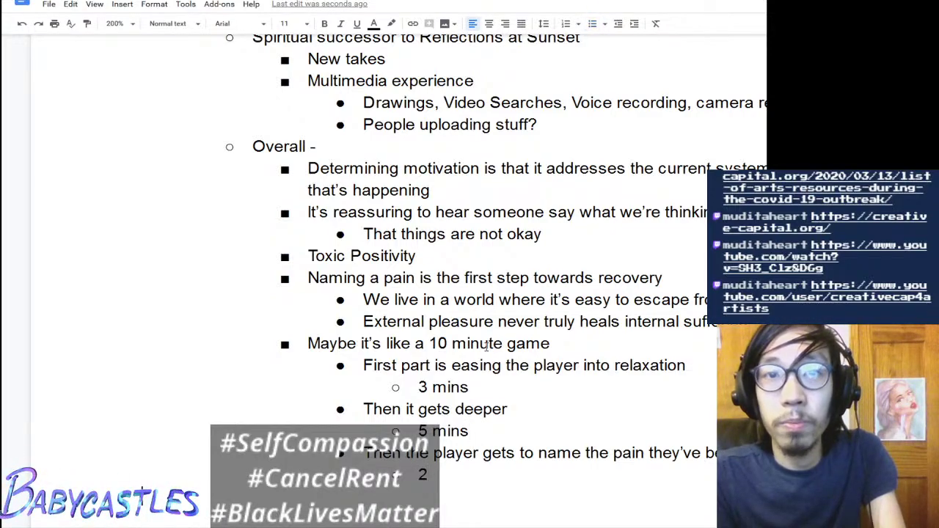
{"action": "type", "text": " mins"}
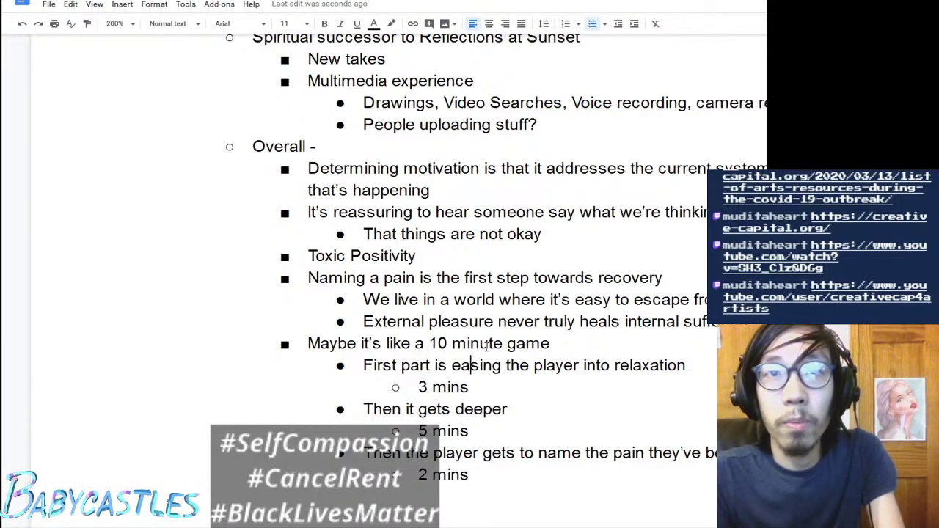
Step: Under 3 mins, add the line 'Breathing Exercises, relaxing music, vi…'
{"action": "key", "text": "Up"}
{"action": "key", "text": "Up"}
{"action": "key", "text": "Up"}
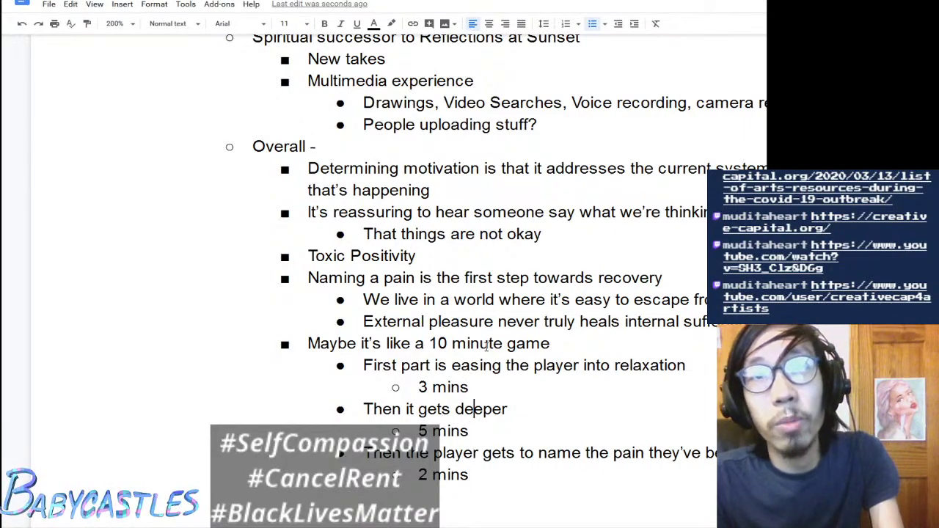
{"action": "key", "text": "Return"}
{"action": "scroll", "coordinate": [504, 253], "scroll_direction": "down", "scroll_amount": 3}
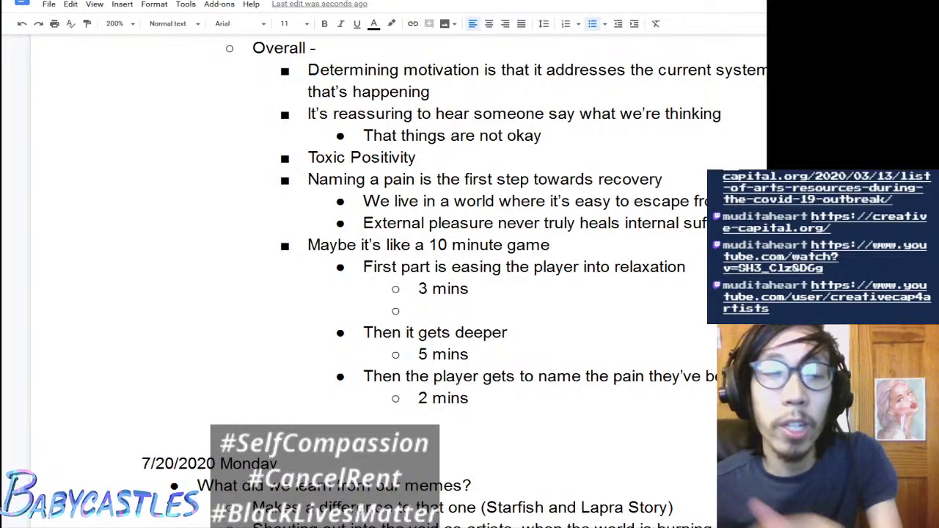
{"action": "type", "text": "Breath"}
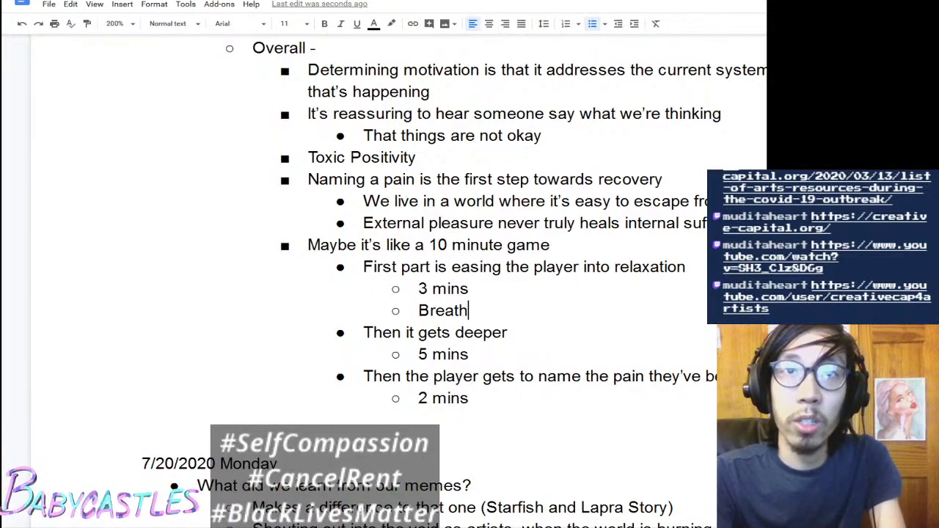
{"action": "type", "text": "ing Exercises, relatin"}
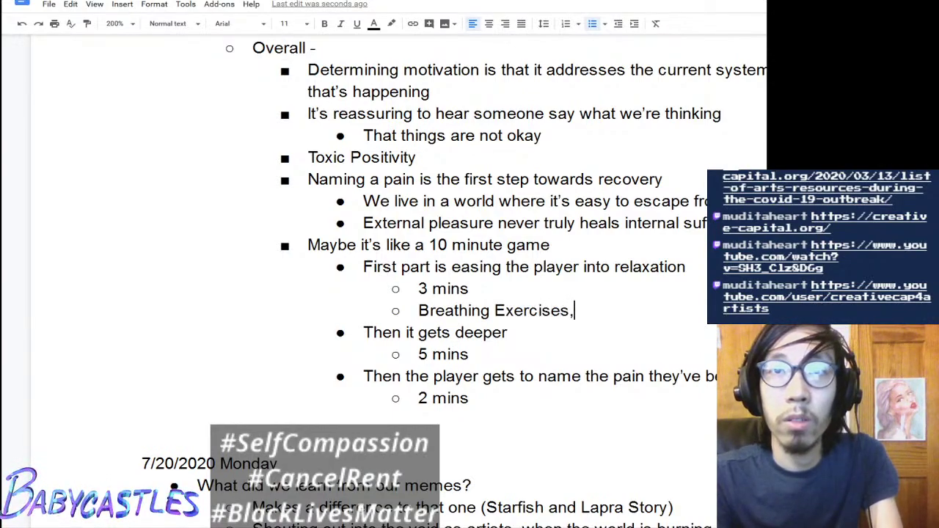
{"action": "key", "text": "BackSpace"}
{"action": "key", "text": "BackSpace"}
{"action": "type", "text": "xi"}
{"action": "key", "text": "ctrl+BackSpace"}
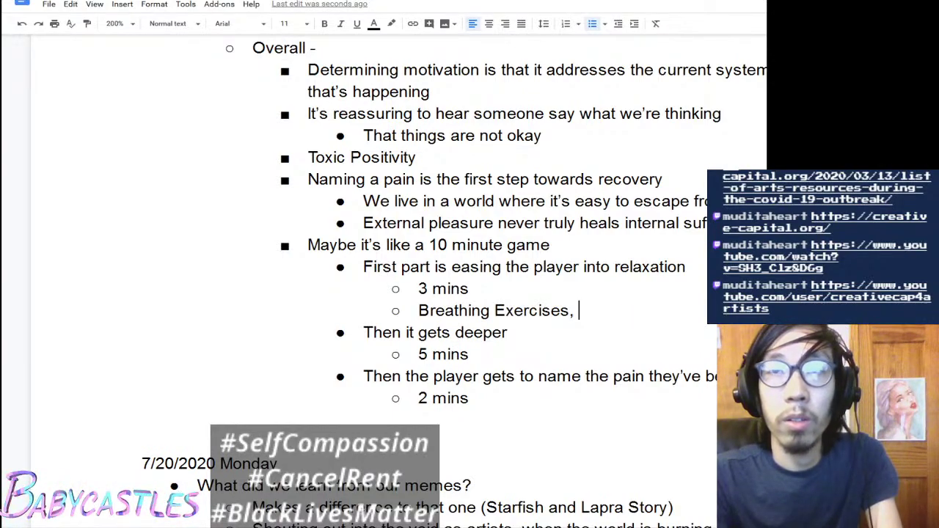
{"action": "type", "text": "relaxing music, vi"}
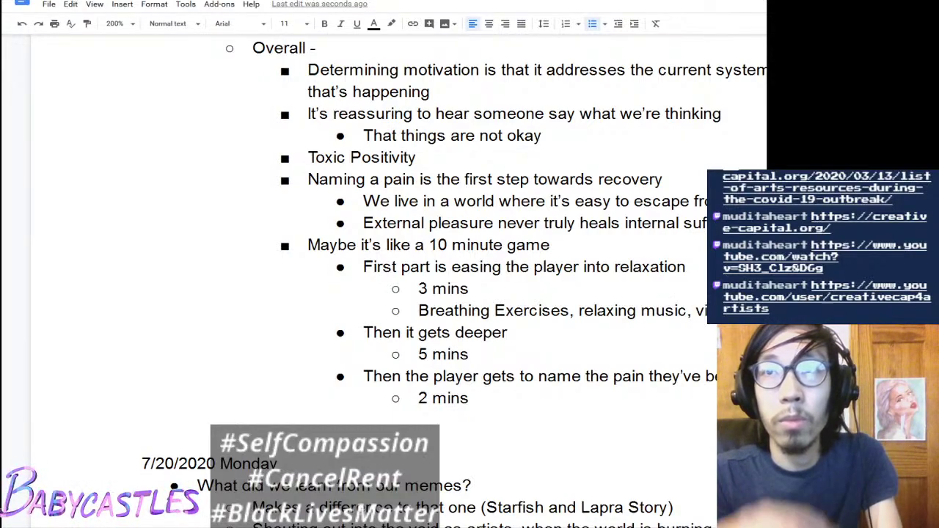
Step: Add the sub-bullet 'Maybe they get to customize it'
{"action": "key", "text": "Return"}
{"action": "type", "text": "M"}
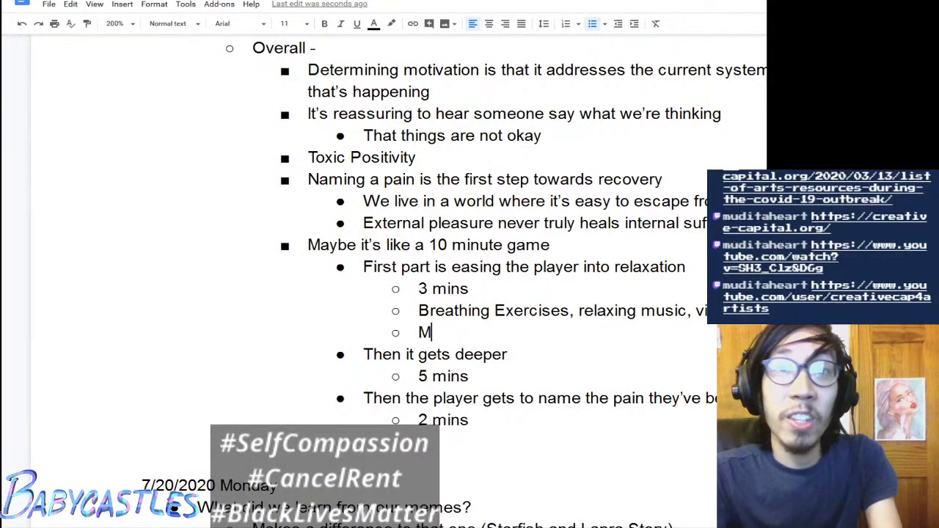
{"action": "type", "text": "aybe hth"}
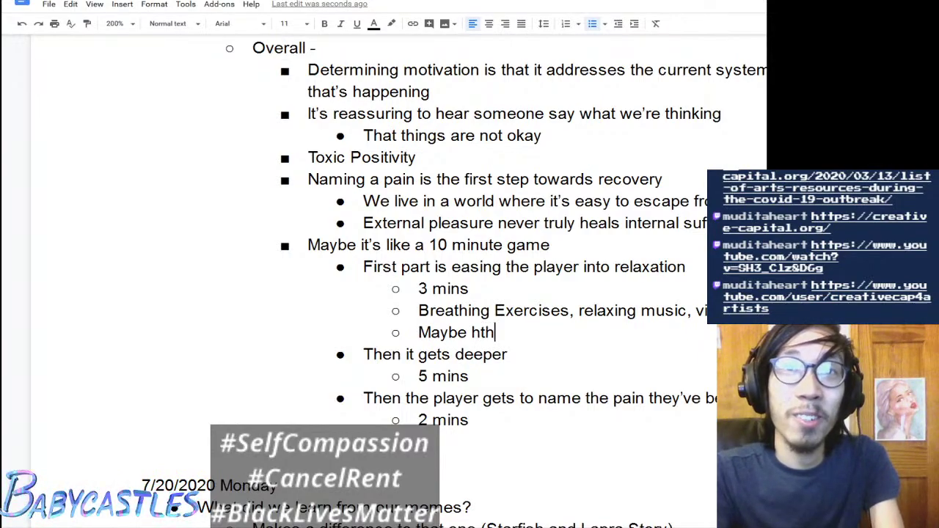
{"action": "key", "text": "BackSpace"}
{"action": "key", "text": "BackSpace"}
{"action": "key", "text": "BackSpace"}
{"action": "type", "text": "theyg e"}
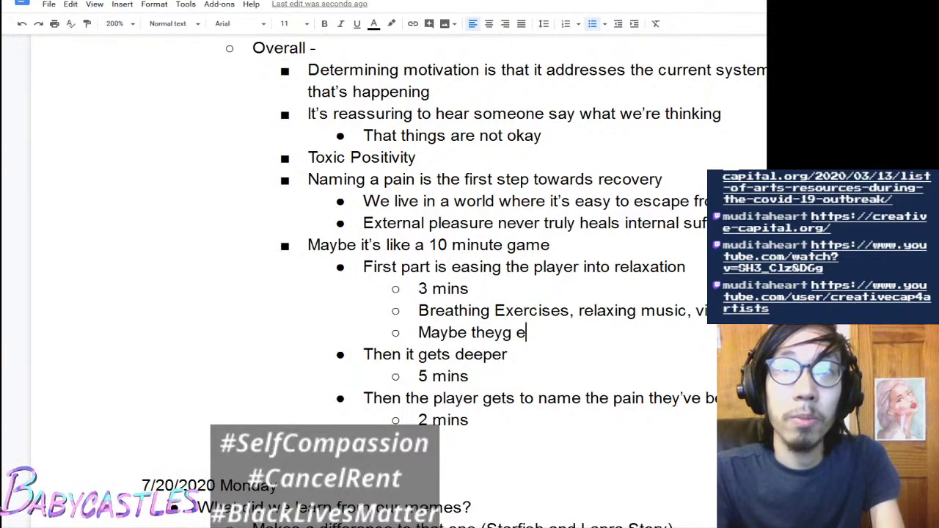
{"action": "key", "text": "BackSpace"}
{"action": "key", "text": "BackSpace"}
{"action": "key", "text": "BackSpace"}
{"action": "type", "text": "get to customi"}
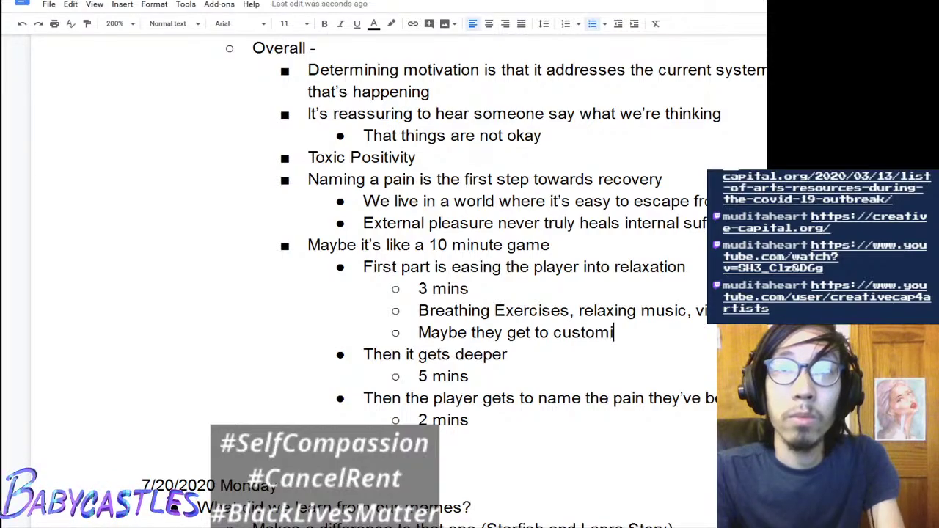
{"action": "type", "text": "ze it"}
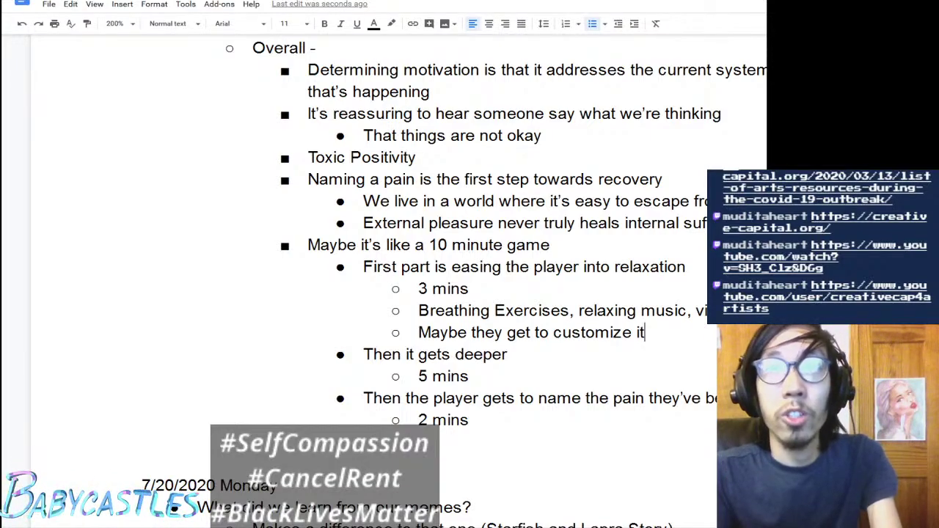
Step: Add the sub-bullet 'Customize your relaxing (stock video)'
{"action": "key", "text": "Return"}
{"action": "key", "text": "shift+Tab"}
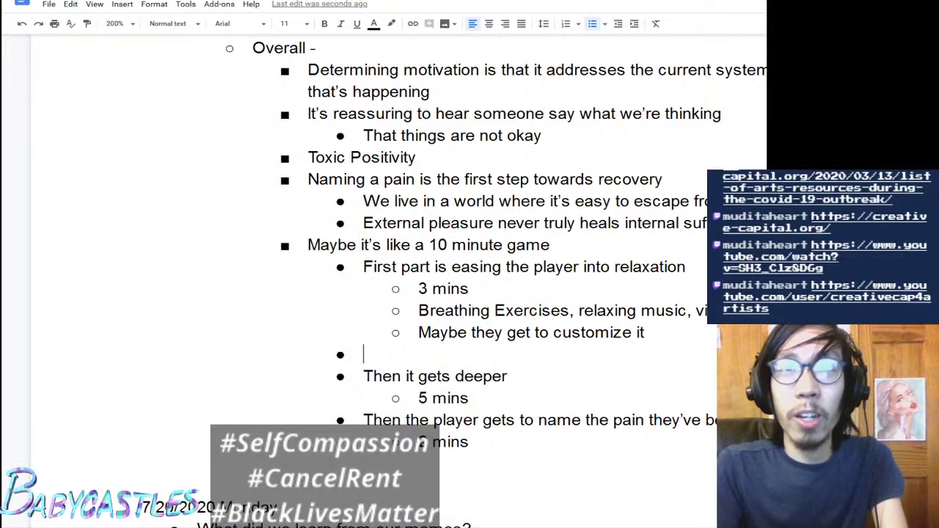
{"action": "key", "text": "Tab"}
{"action": "type", "text": "C"}
{"action": "key", "text": "BackSpace"}
{"action": "type", "text": "Cu"}
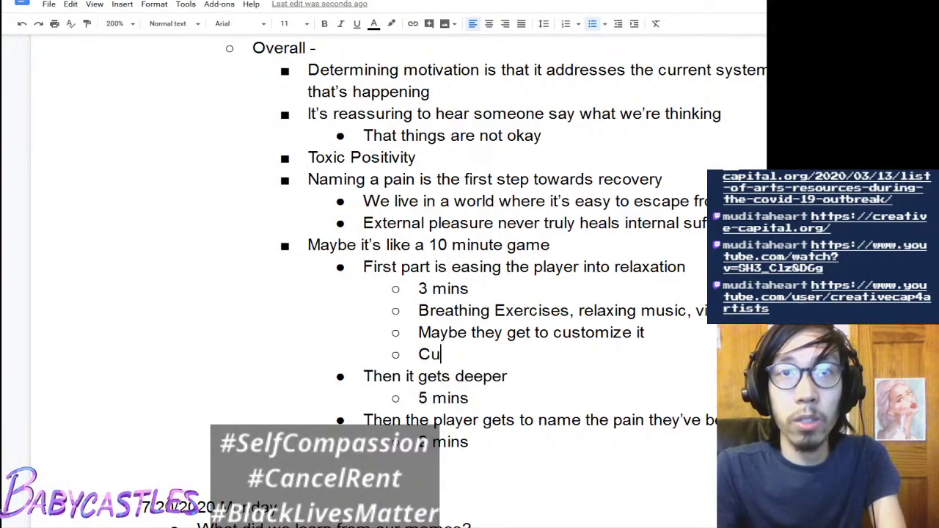
{"action": "type", "text": "stomize your stock"}
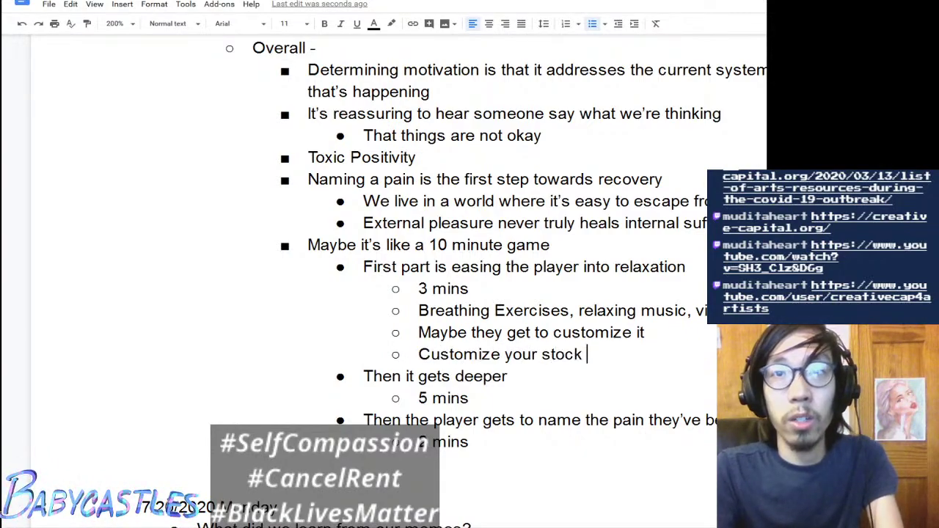
{"action": "key", "text": "ctrl+BackSpace"}
{"action": "type", "text": "relaxin"}
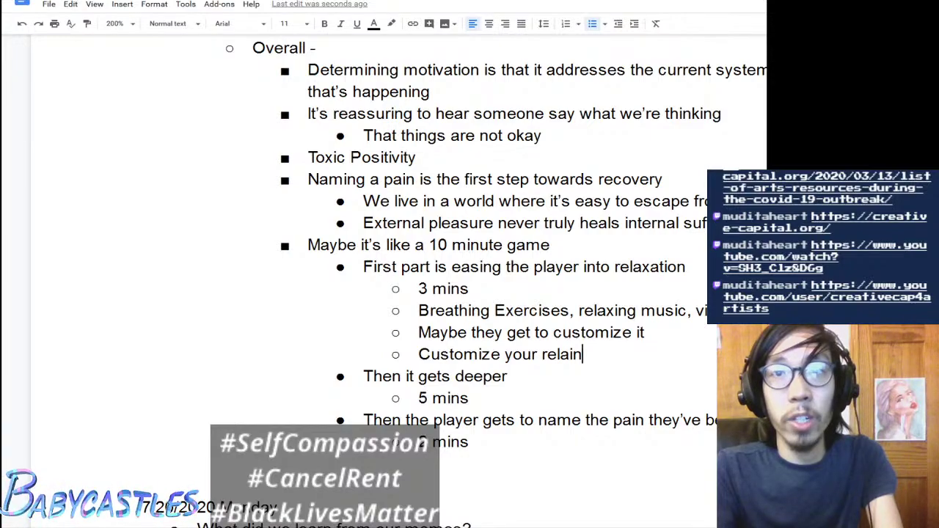
{"action": "key", "text": "BackSpace"}
{"action": "key", "text": "BackSpace"}
{"action": "type", "text": "ng"}
{"action": "key", "text": "BackSpace"}
{"action": "key", "text": "BackSpace"}
{"action": "type", "text": "ing (st"}
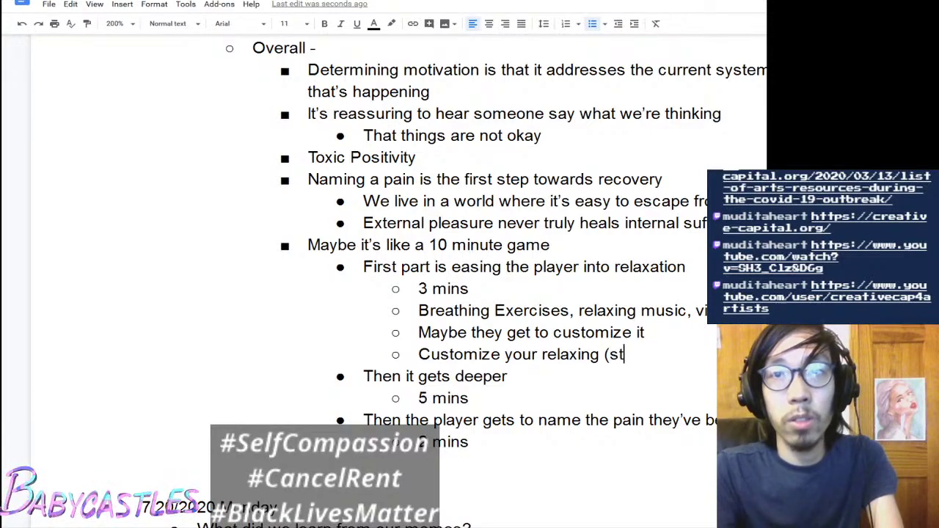
{"action": "type", "text": "ock video)"}
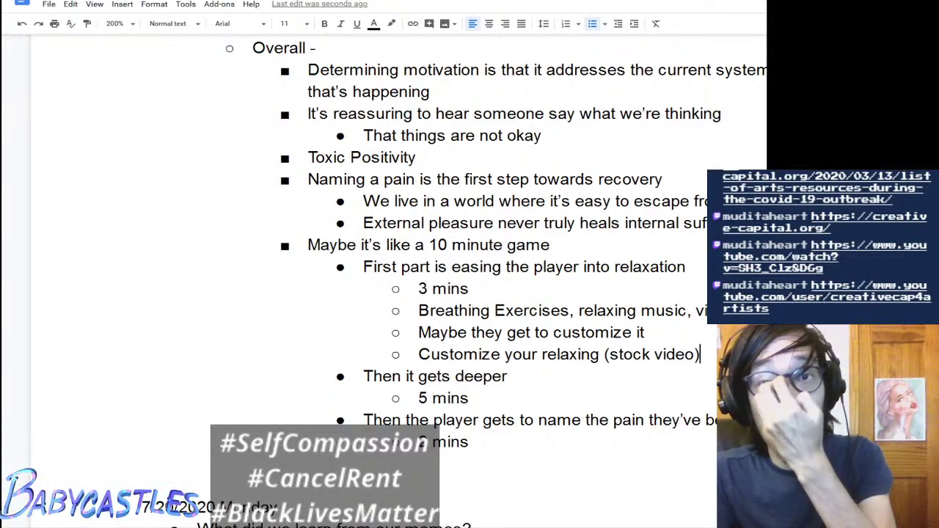
Step: Nest deeper options 'Choose a phrase' and 'Choose music' under the customization line
{"action": "key", "text": "Return"}
{"action": "type", "text": "Hover"}
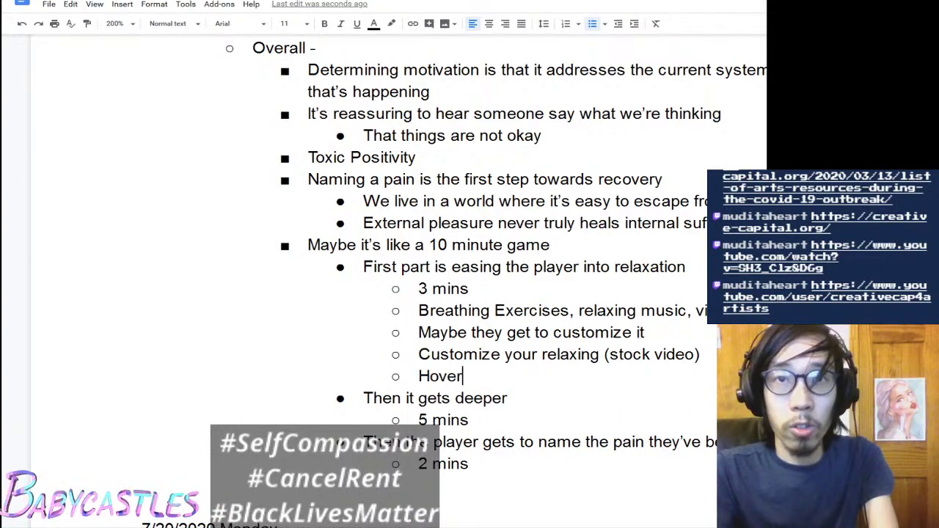
{"action": "key", "text": "ctrl+BackSpace"}
{"action": "type", "text": "Choos ea"}
{"action": "key", "text": "BackSpace"}
{"action": "key", "text": "BackSpace"}
{"action": "key", "text": "BackSpace"}
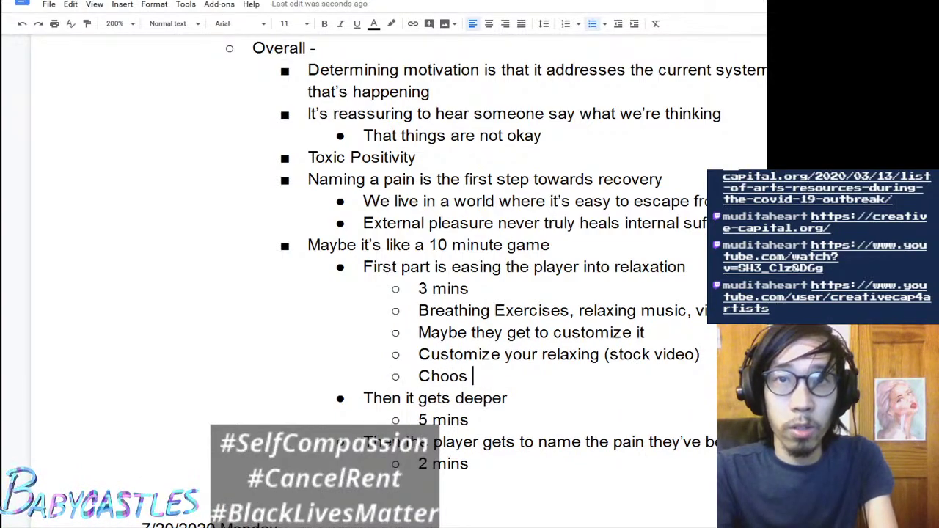
{"action": "key", "text": "Tab"}
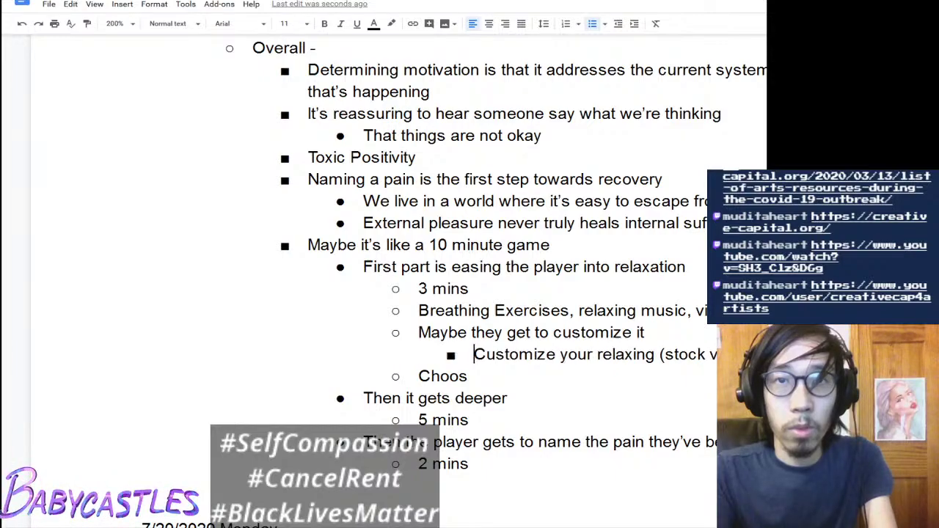
{"action": "key", "text": "Tab"}
{"action": "key", "text": "End"}
{"action": "type", "text": "e a "}
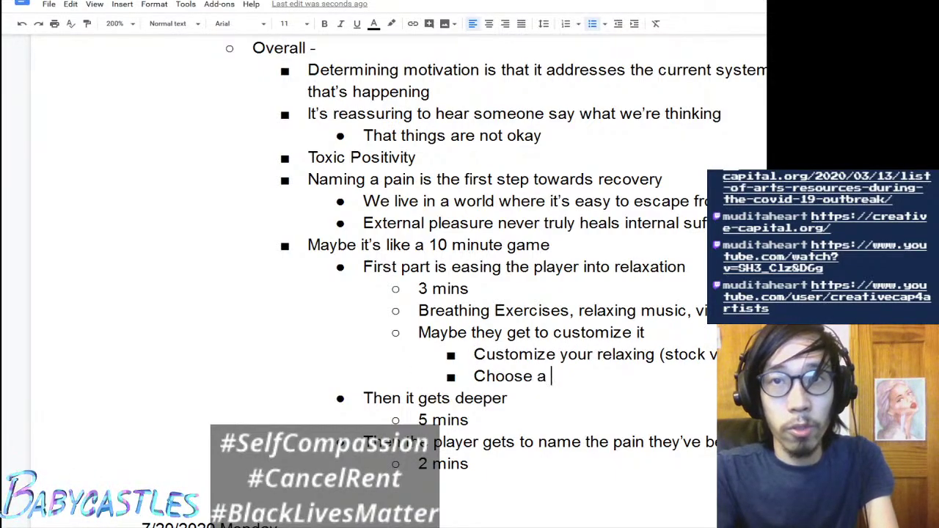
{"action": "type", "text": "phrase"}
{"action": "key", "text": "Return"}
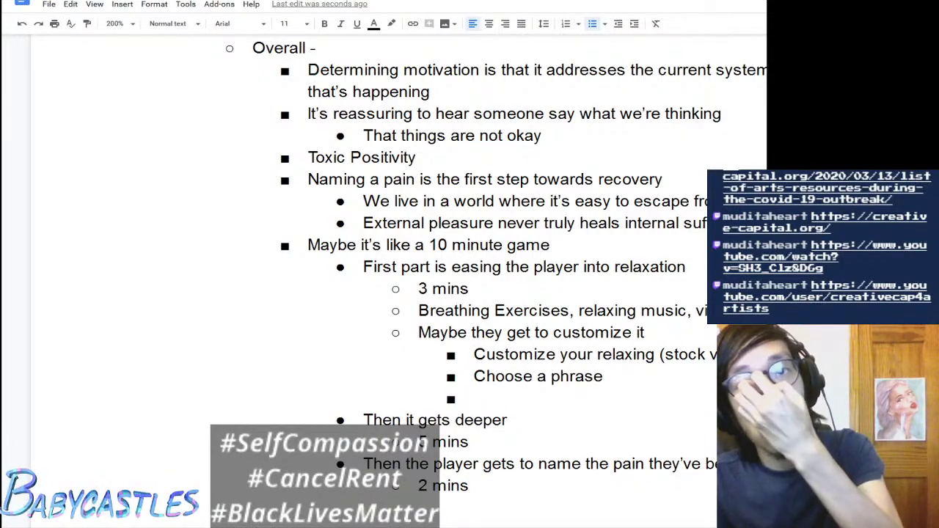
{"action": "scroll", "coordinate": [497, 283], "scroll_direction": "down", "scroll_amount": 1}
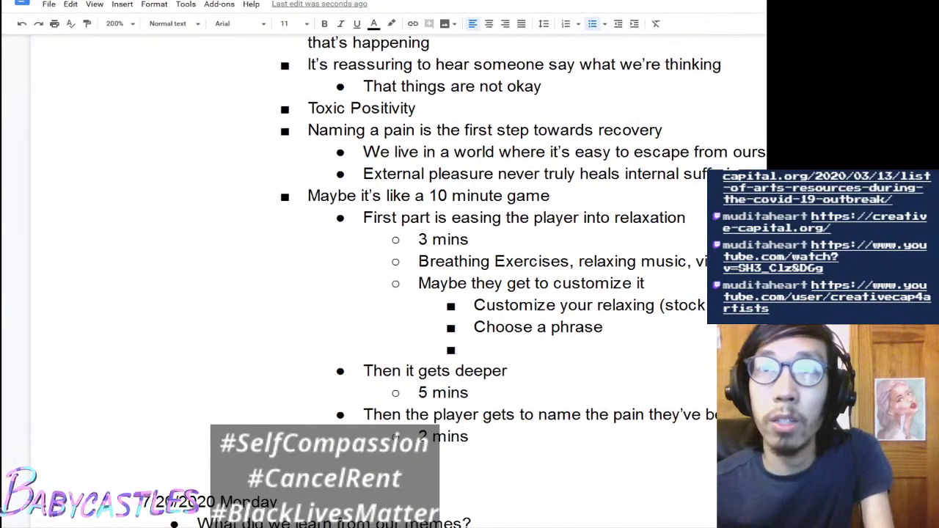
{"action": "type", "text": "Choose music"}
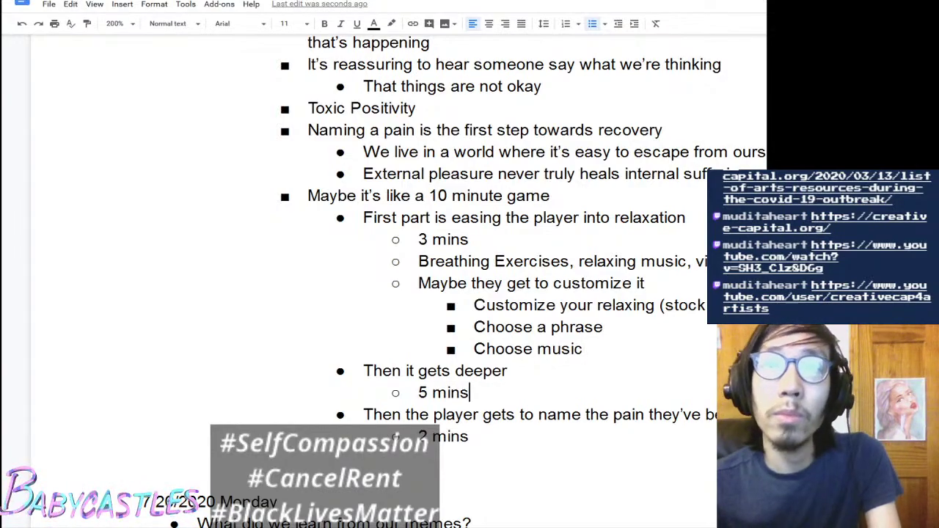
Step: Add a sub-point under 5 mins reading 'Discussion of external pains'
{"action": "key", "text": "Return"}
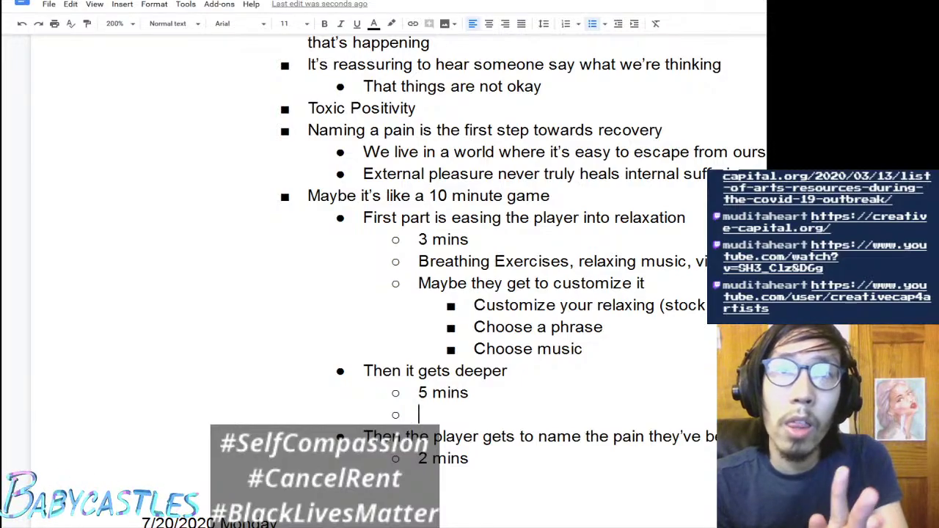
{"action": "type", "text": "When"}
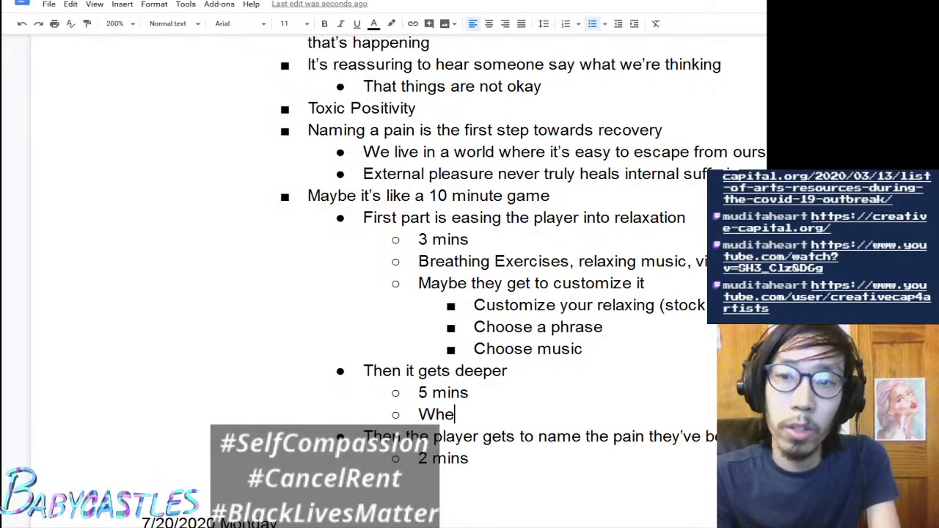
{"action": "key", "text": "ctrl+BackSpace"}
{"action": "type", "text": "h"}
{"action": "key", "text": "BackSpace"}
{"action": "type", "text": "Choose"}
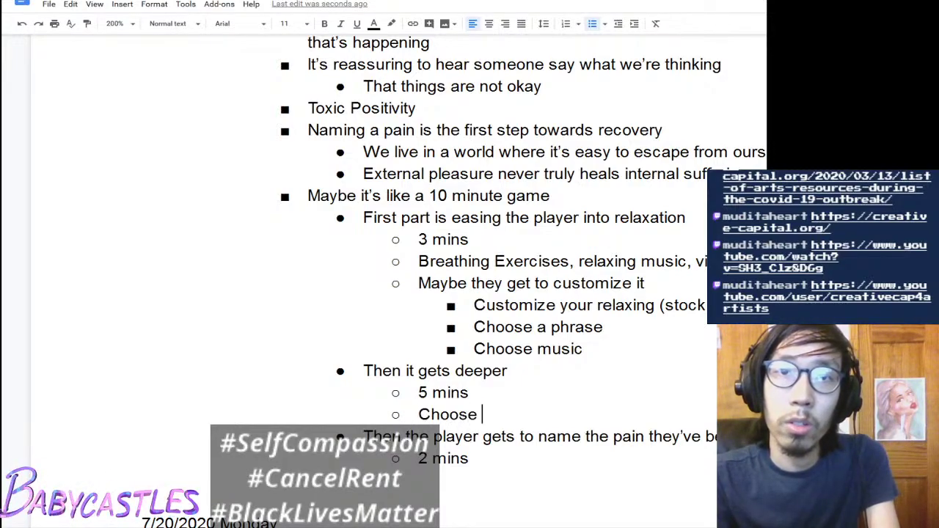
{"action": "key", "text": "ctrl+BackSpace"}
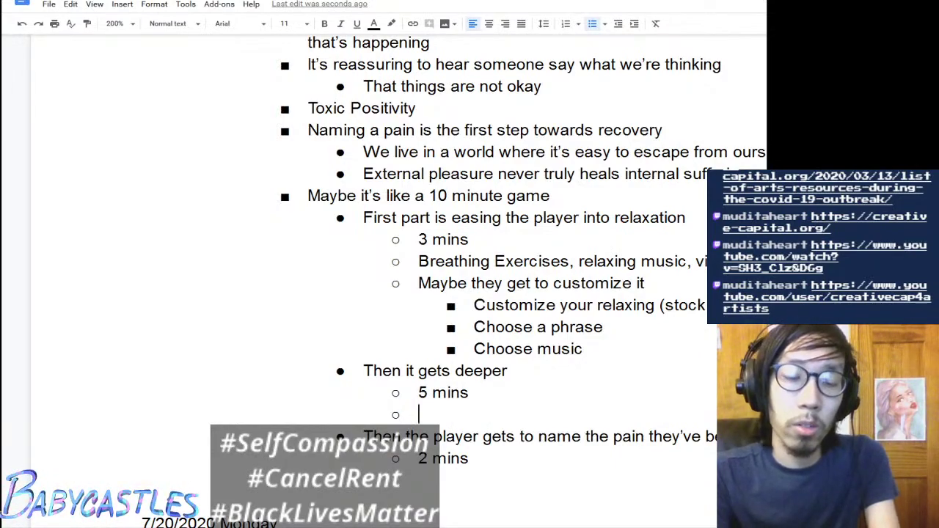
{"action": "type", "text": "S"}
{"action": "key", "text": "BackSpace"}
{"action": "type", "text": "Disu"}
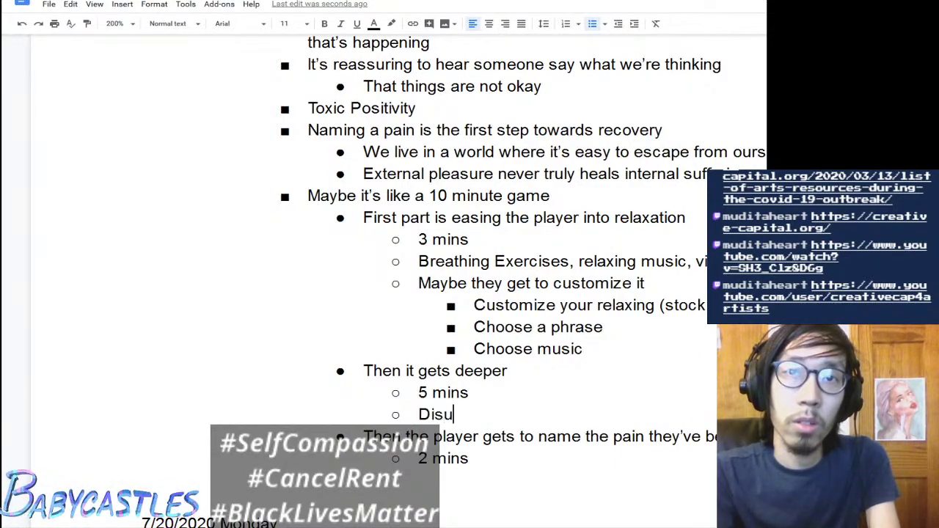
{"action": "key", "text": "BackSpace"}
{"action": "type", "text": "cussion "}
{"action": "type", "text": "of h"}
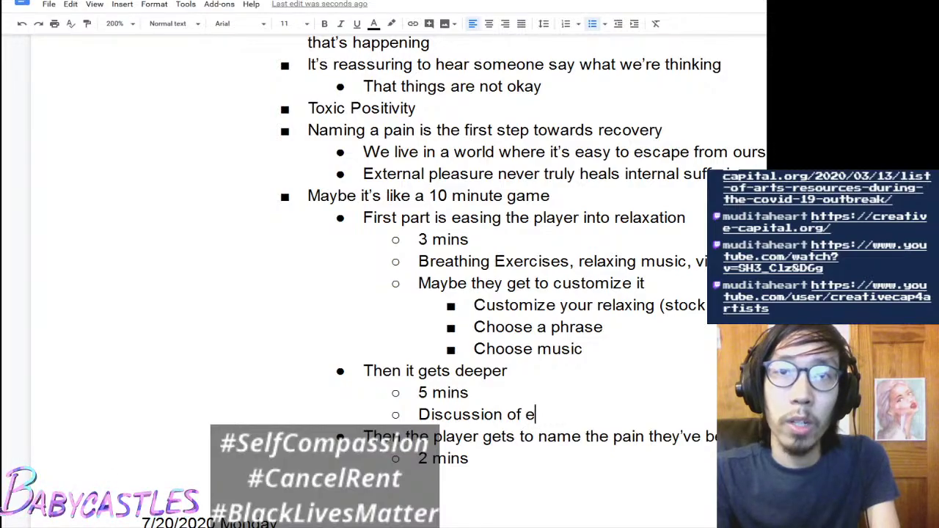
{"action": "type", "text": "xternal pains"}
{"action": "key", "text": "Return"}
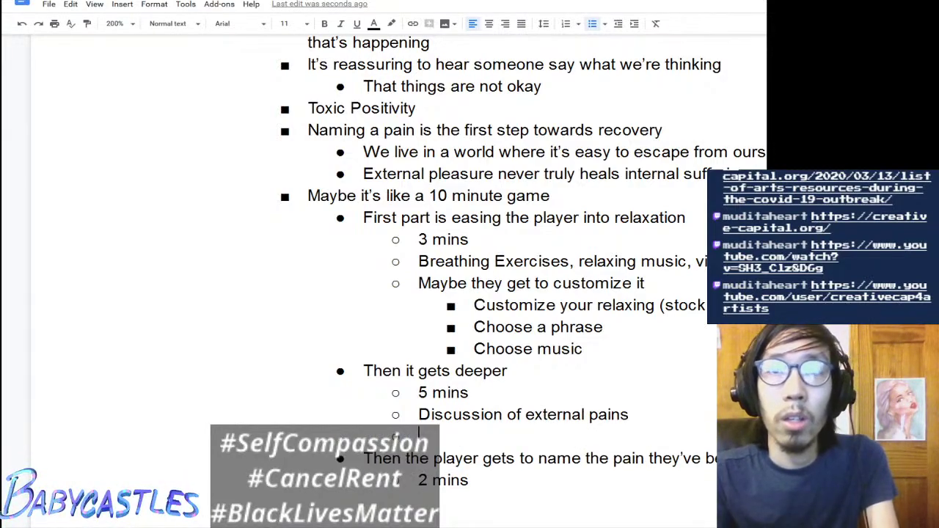
Step: Reword the point to 'Discussion of external world stuff' and remove the extra empty bullet
{"action": "left_click", "coordinate": [630, 415]}
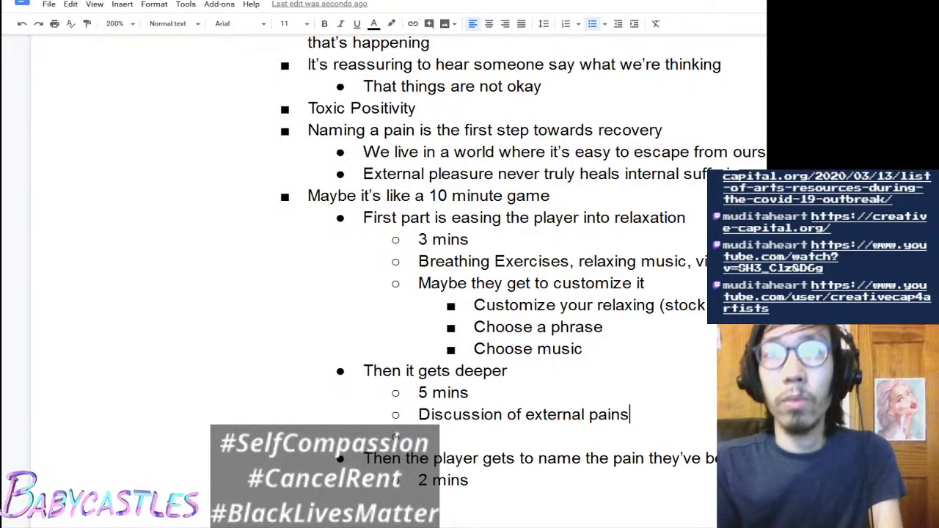
{"action": "key", "text": "ctrl+shift+Left"}
{"action": "key", "text": "BackSpace"}
{"action": "key", "text": "BackSpace"}
{"action": "type", "text": "it"}
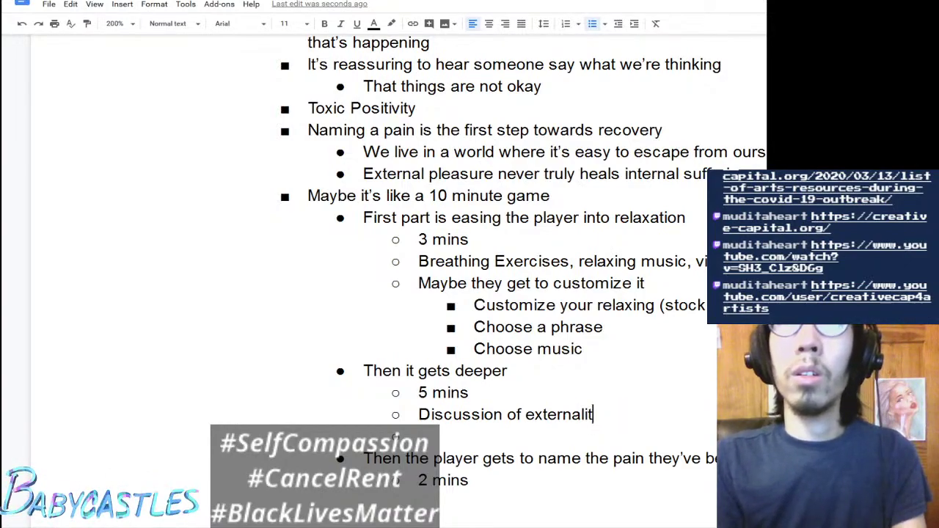
{"action": "key", "text": "ctrl+BackSpace"}
{"action": "type", "text": "external "}
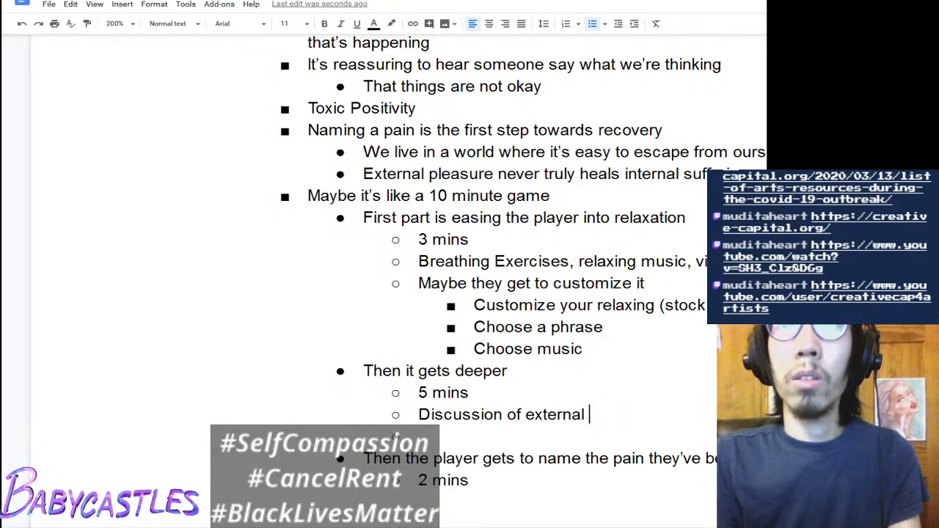
{"action": "type", "text": "world stuff"}
{"action": "key", "text": "Return"}
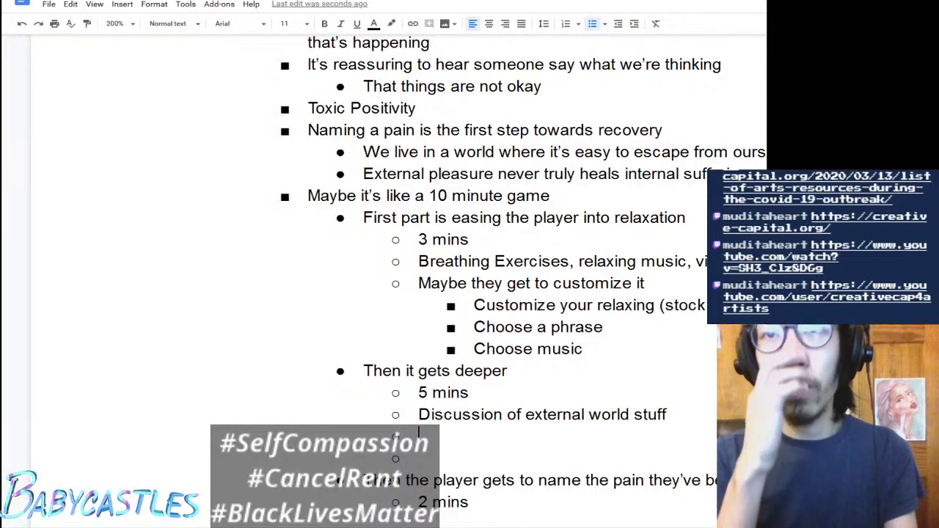
{"action": "key", "text": "Delete"}
{"action": "key", "text": "Down"}
{"action": "key", "text": "Down"}
{"action": "key", "text": "End"}
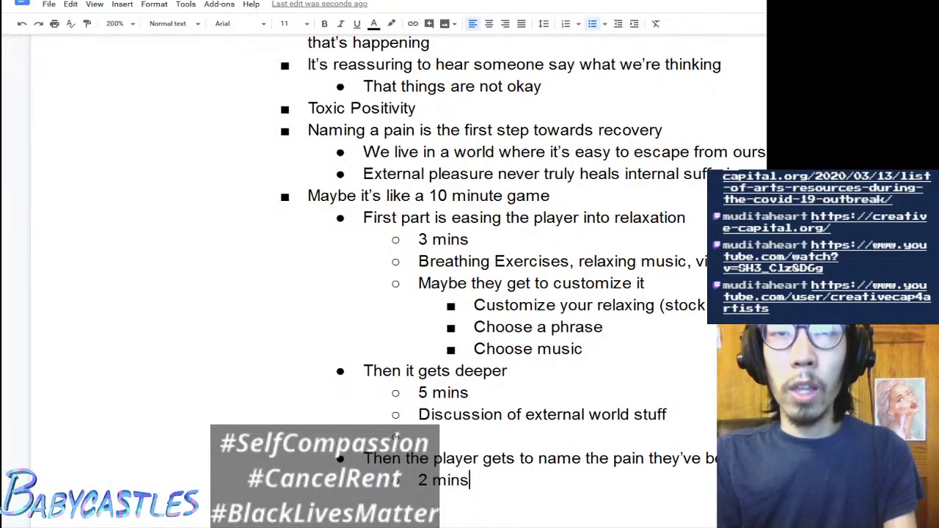
Step: Under 2 mins, add the line 'Prompt: What internal struggles have you given space to?'
{"action": "key", "text": "Return"}
{"action": "type", "text": "Text Input"}
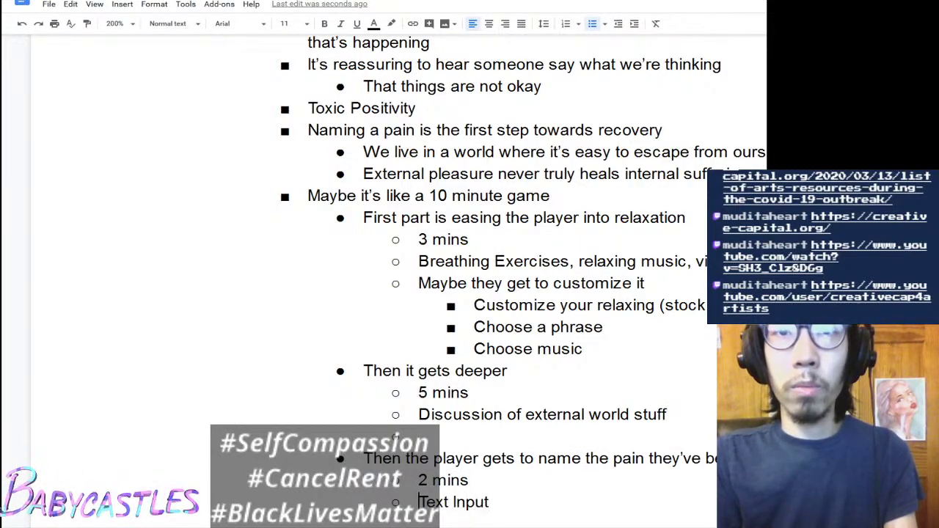
{"action": "type", "text": "Prompt"}
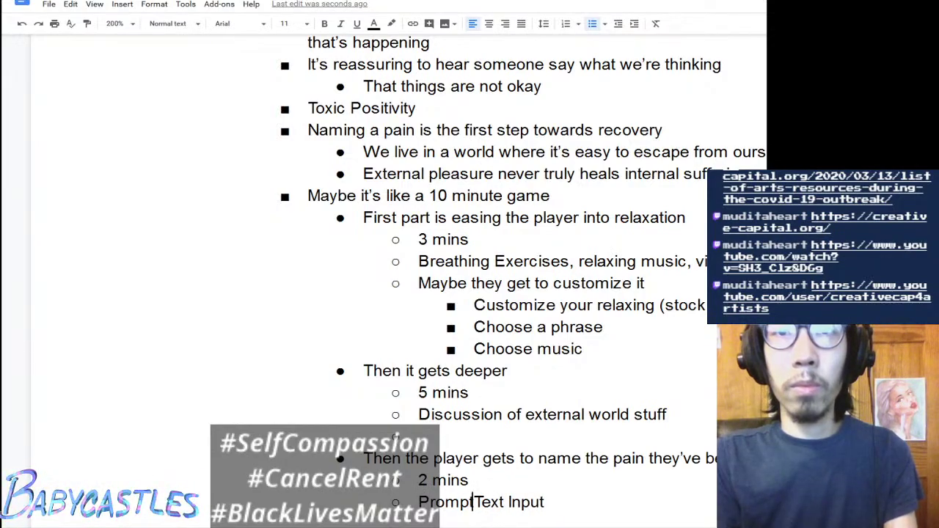
{"action": "type", "text": ":"}
{"action": "key", "text": "ctrl+shift+Right"}
{"action": "key", "text": "ctrl+shift+Right"}
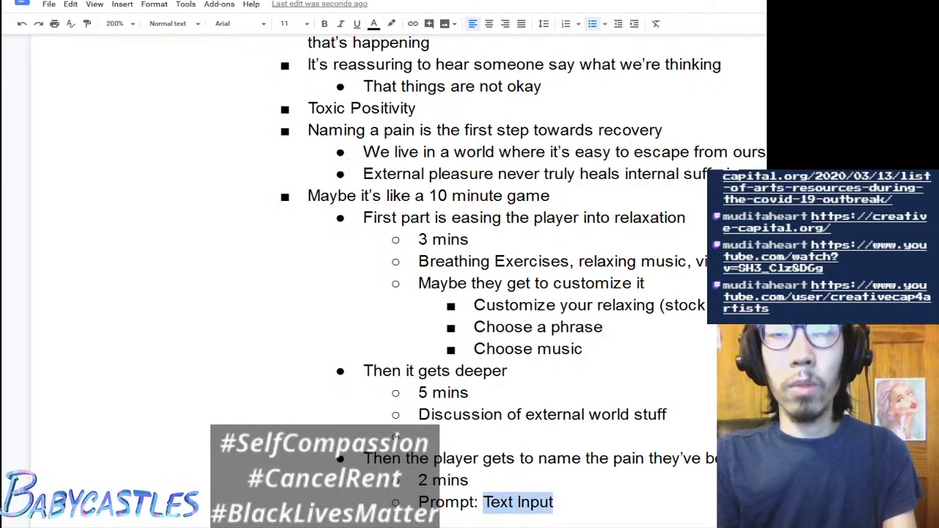
{"action": "type", "text": "What internal s"}
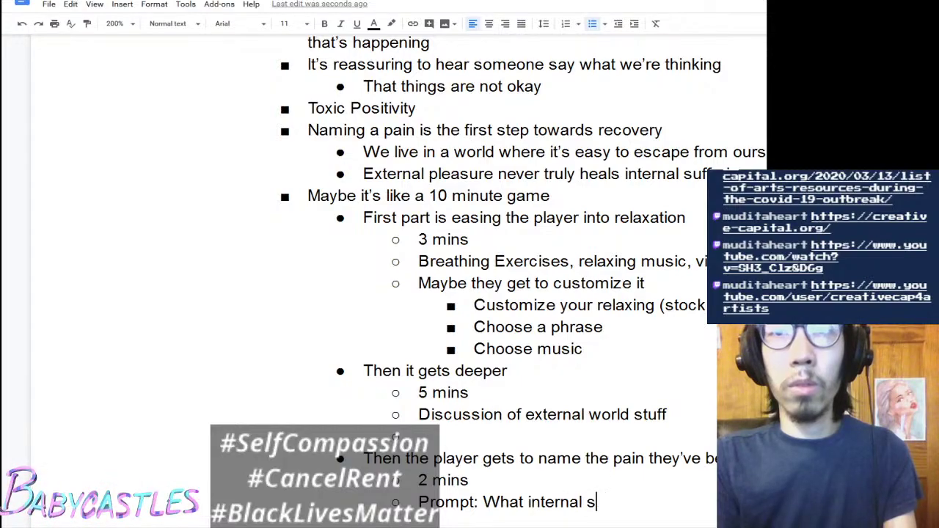
{"action": "type", "text": "truggles have yo"}
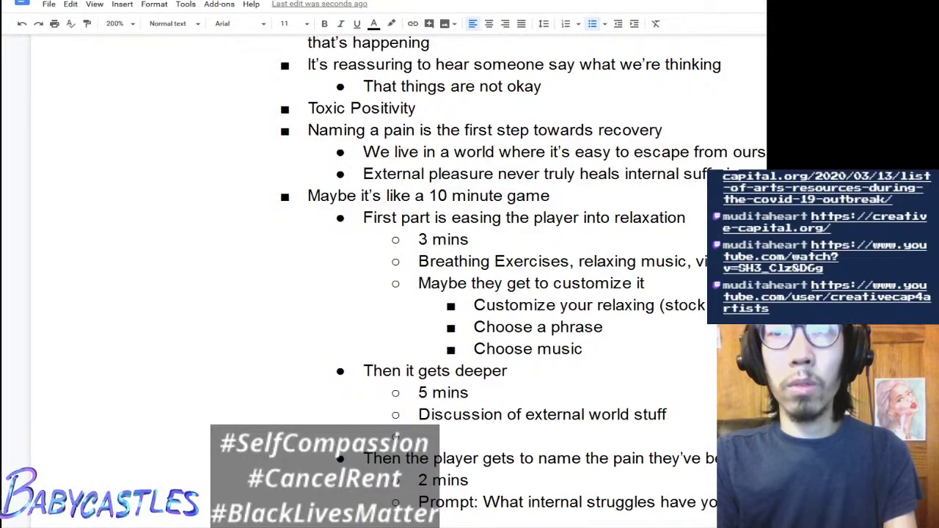
{"action": "type", "text": "u given space to?"}
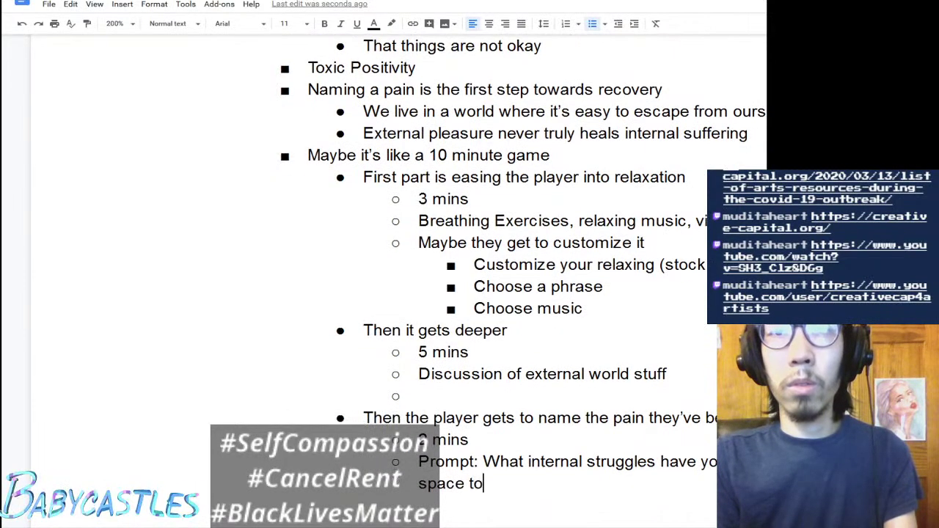
{"action": "left_click", "coordinate": [419, 396]}
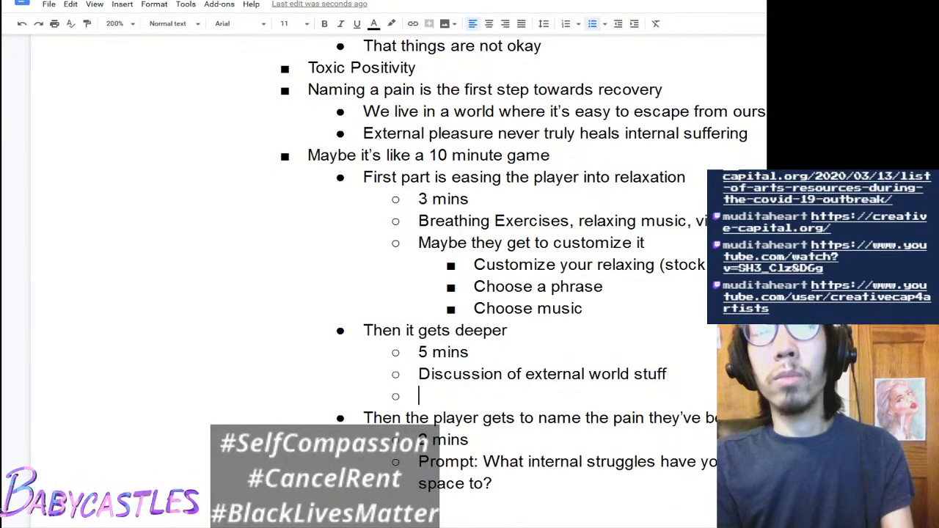
Step: Add a nested bullet 'Choose all the thing you've bee…' under the external-world discussion point
{"action": "key", "text": "Left"}
{"action": "key", "text": "Return"}
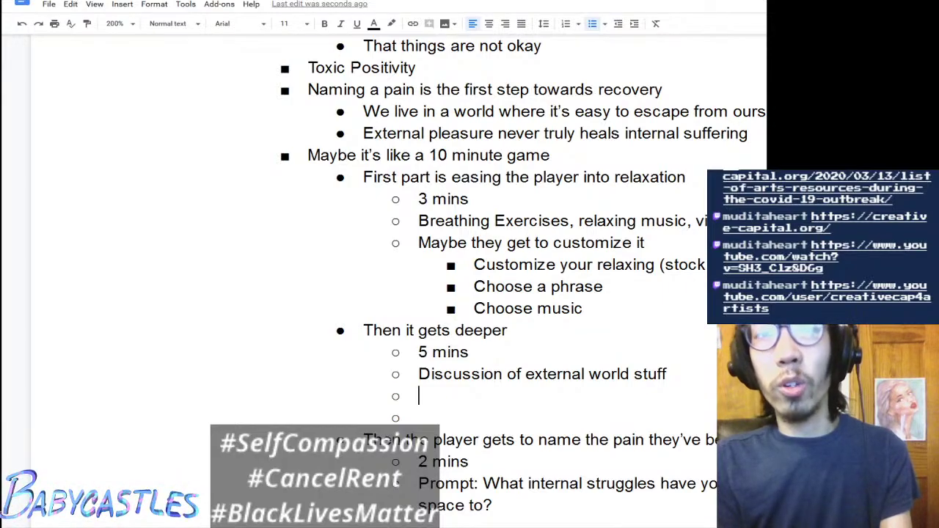
{"action": "type", "text": "Sho"}
{"action": "key", "text": "BackSpace"}
{"action": "key", "text": "BackSpace"}
{"action": "key", "text": "BackSpace"}
{"action": "key", "text": "BackSpace"}
{"action": "key", "text": "BackSpace"}
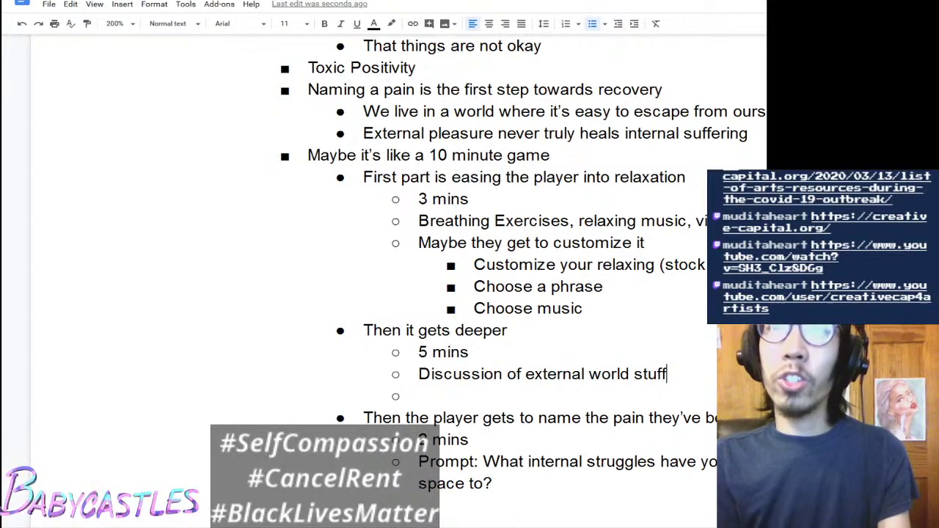
{"action": "key", "text": "Return"}
{"action": "type", "text": "C"}
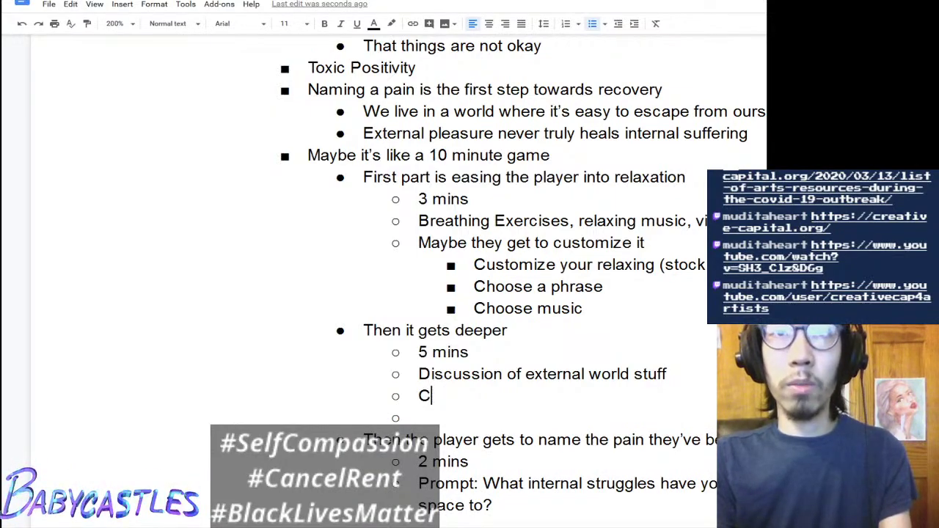
{"action": "key", "text": "BackSpace"}
{"action": "key", "text": "shift+Tab"}
{"action": "key", "text": "Tab"}
{"action": "key", "text": "Tab"}
{"action": "type", "text": "Choo"}
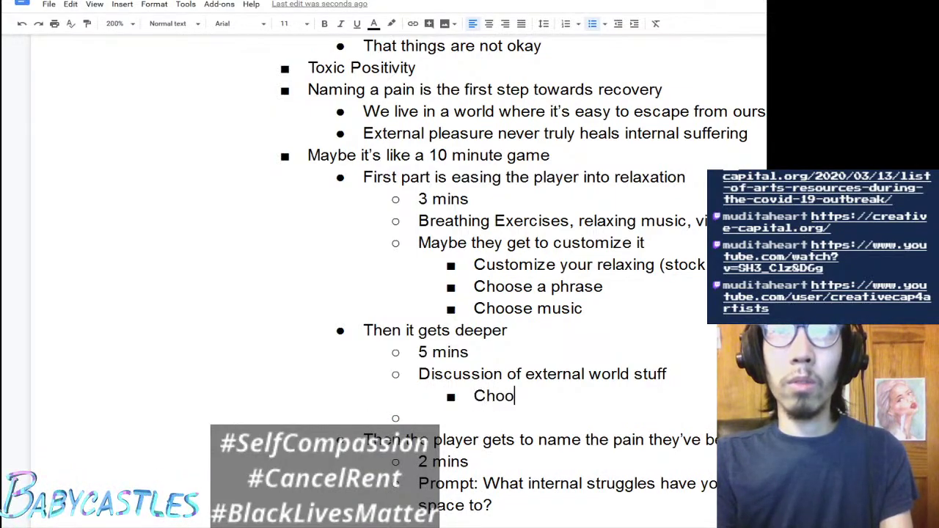
{"action": "type", "text": "se al"}
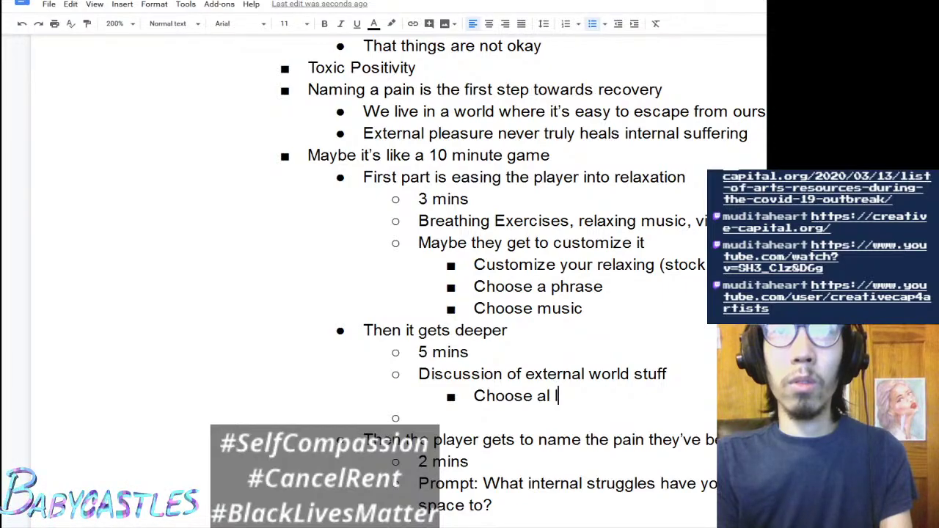
{"action": "type", "text": "l the thing y"}
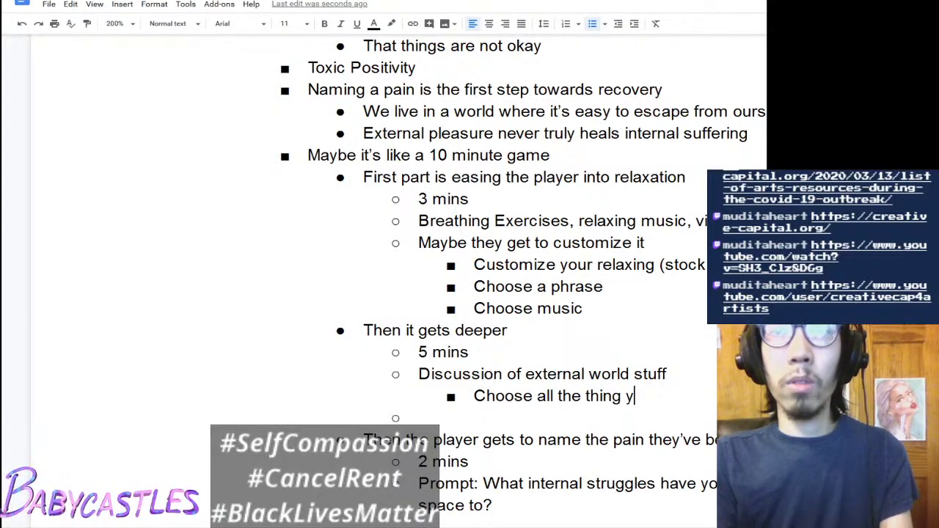
{"action": "key", "text": "BackSpace"}
{"action": "key", "text": "BackSpace"}
{"action": "type", "text": "s you've been"}
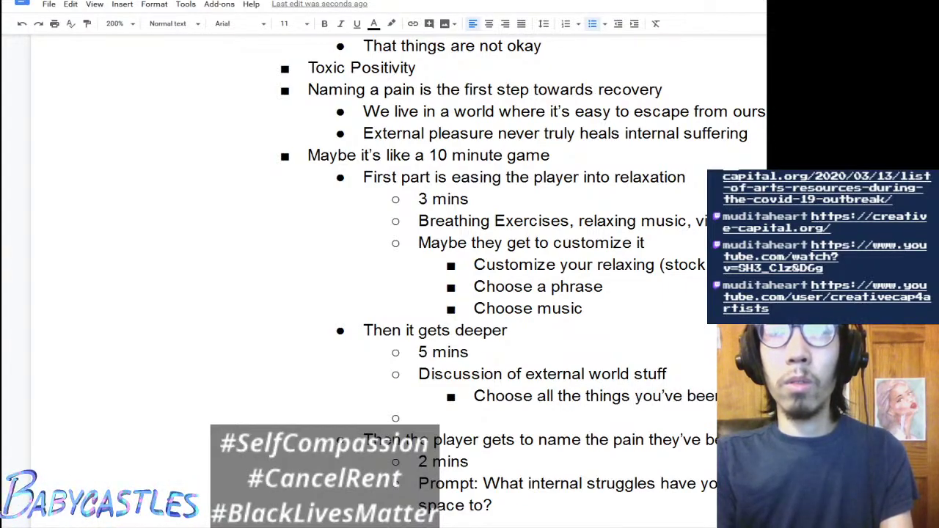
{"action": "key", "text": "Return"}
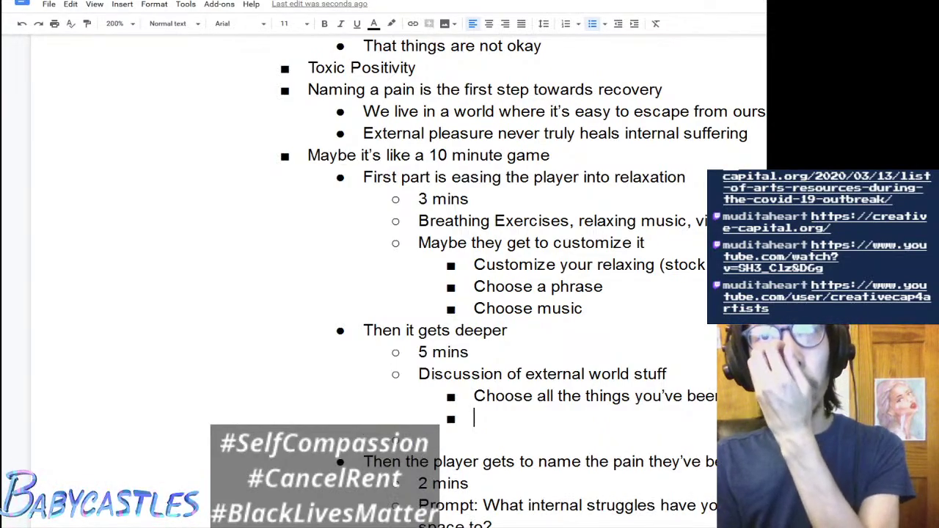
Step: Append 'video/' to the Customize your relaxing item
{"action": "left_click", "coordinate": [474, 286]}
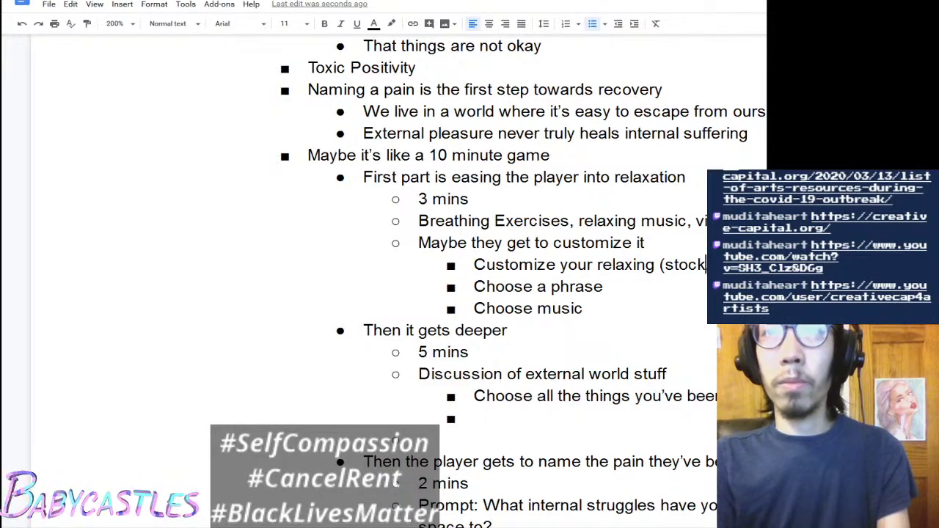
{"action": "type", "text": "video/"}
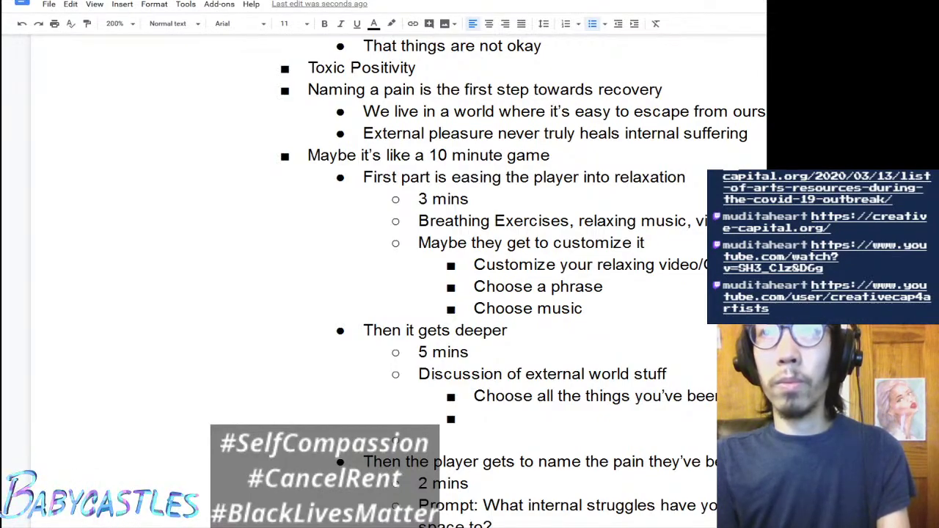
{"action": "key", "text": "Down"}
{"action": "key", "text": "Down"}
{"action": "key", "text": "Down"}
{"action": "key", "text": "Down"}
{"action": "key", "text": "Down"}
{"action": "key", "text": "Down"}
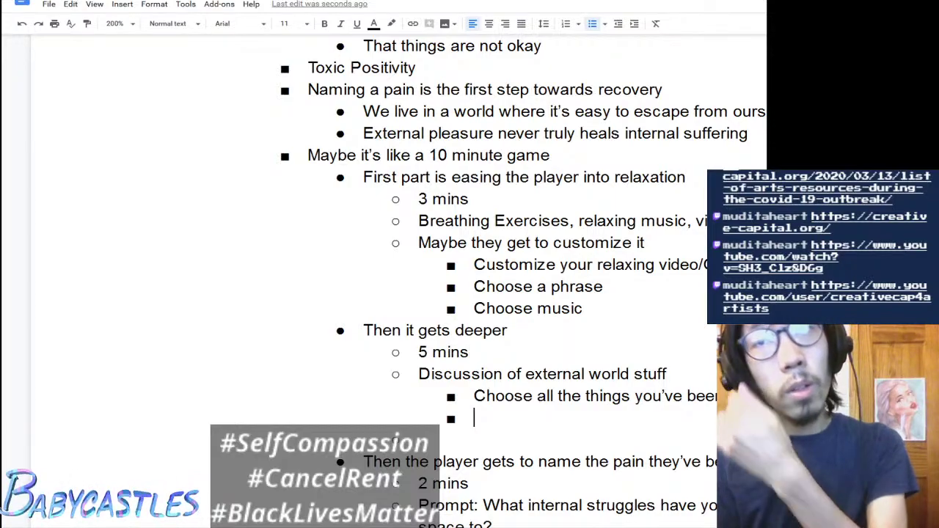
{"action": "scroll", "coordinate": [470, 279], "scroll_direction": "down", "scroll_amount": 1}
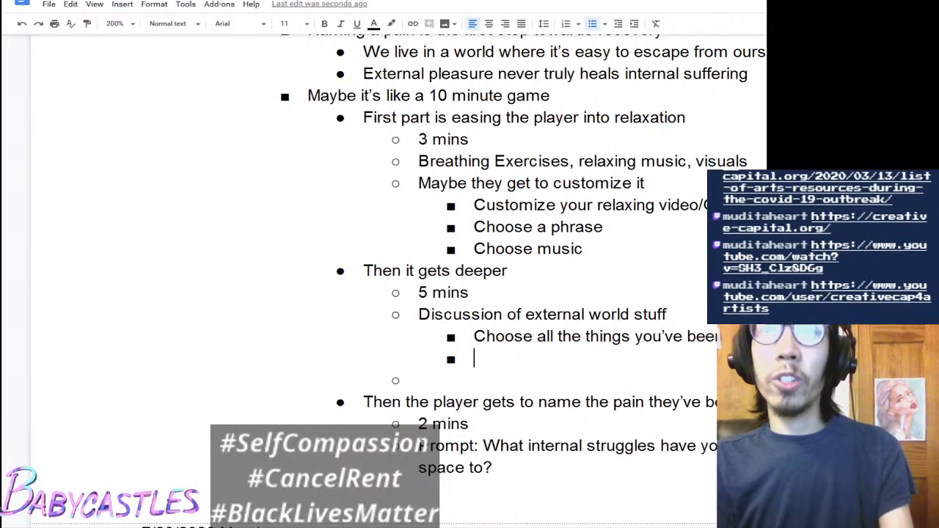
Step: List Career, Clout and Friendship as nested bullets
{"action": "type", "text": "Career"}
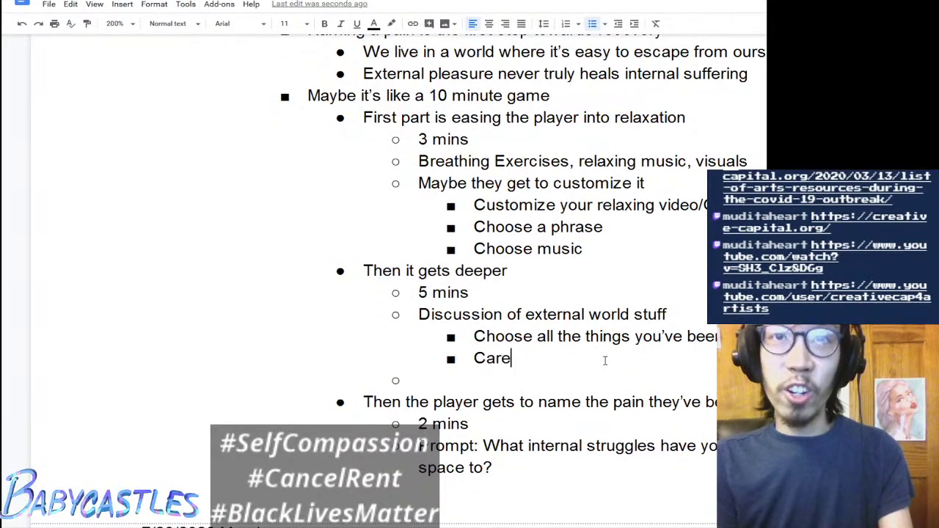
{"action": "key", "text": "Return"}
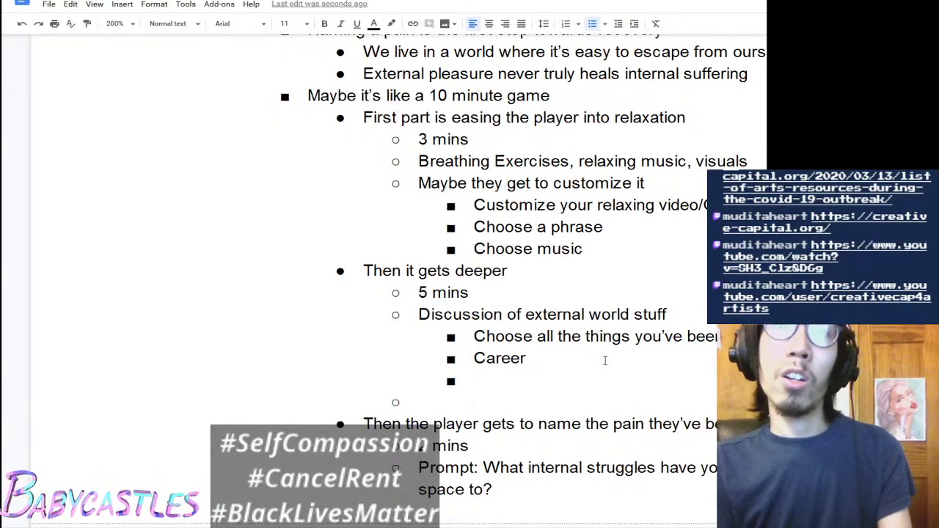
{"action": "type", "text": "Clout"}
{"action": "key", "text": "Return"}
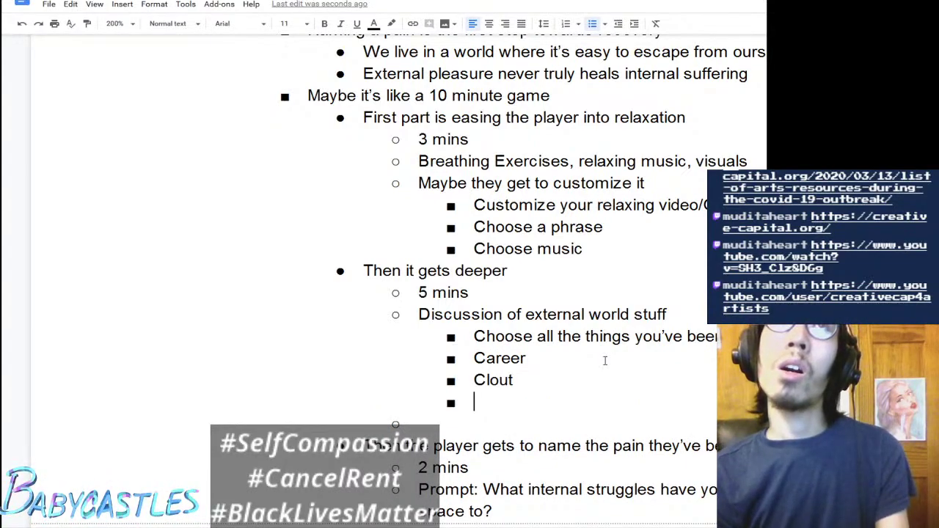
{"action": "type", "text": "Frein"}
{"action": "key", "text": "BackSpace"}
{"action": "key", "text": "BackSpace"}
{"action": "key", "text": "BackSpace"}
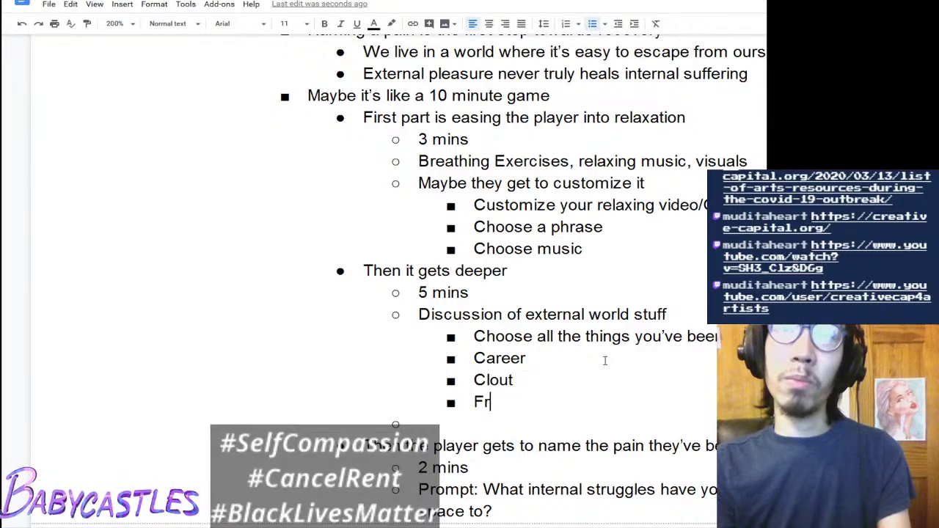
{"action": "type", "text": "iendship"}
{"action": "key", "text": "Return"}
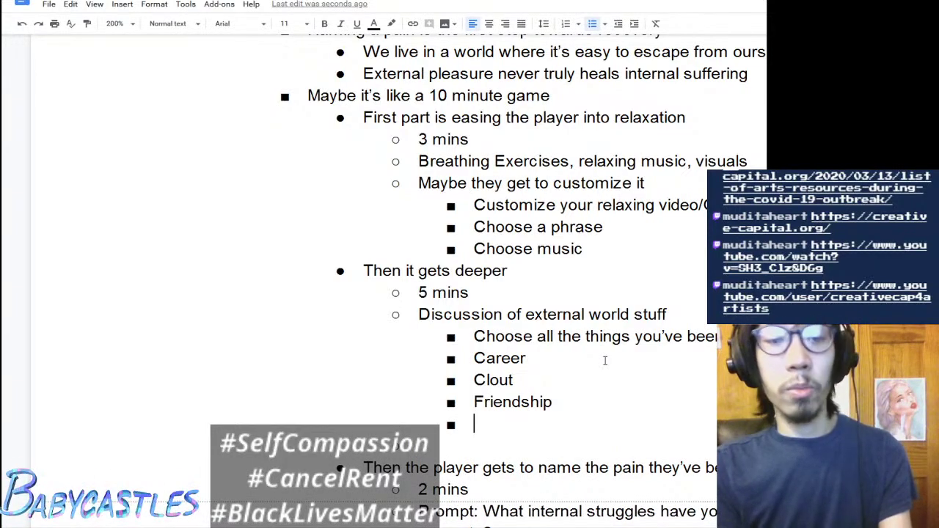
Step: Add the Activism/Knowledge bullet, removing the stray empty line
{"action": "type", "text": "Activism"}
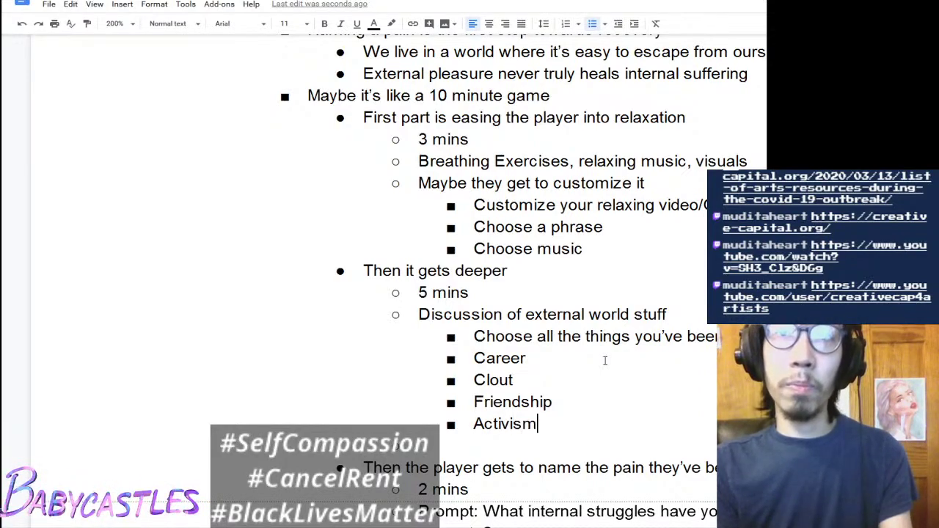
{"action": "key", "text": "Return"}
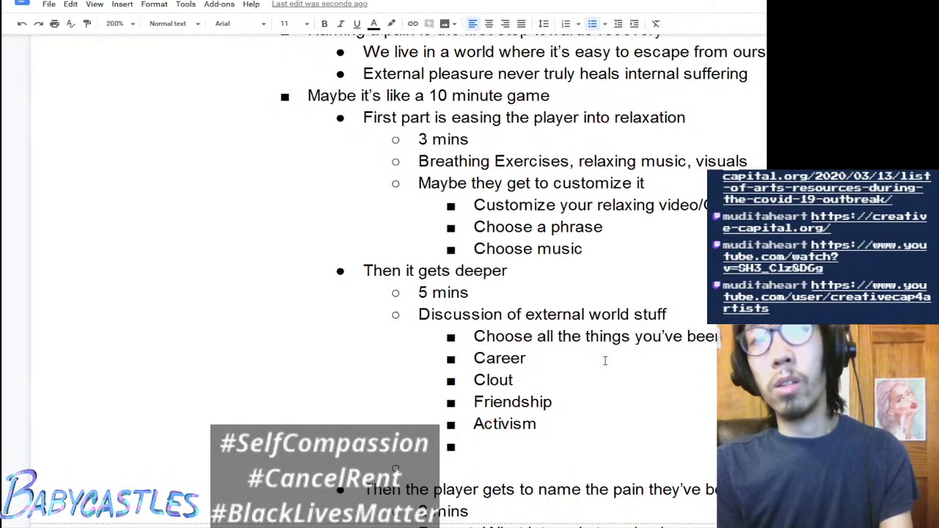
{"action": "key", "text": "Left"}
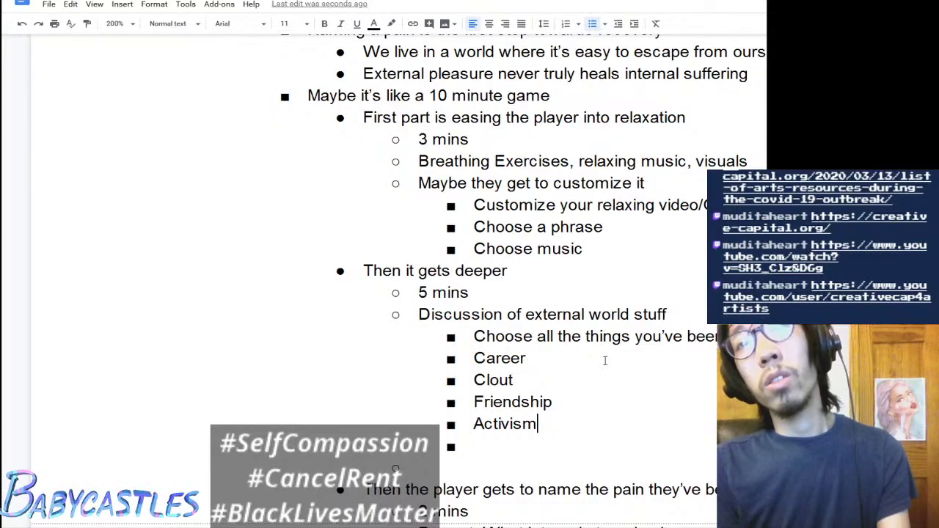
{"action": "key", "text": "Down"}
{"action": "type", "text": "Know"}
{"action": "key", "text": "BackSpace"}
{"action": "key", "text": "BackSpace"}
{"action": "key", "text": "BackSpace"}
{"action": "key", "text": "BackSpace"}
{"action": "key", "text": "BackSpace"}
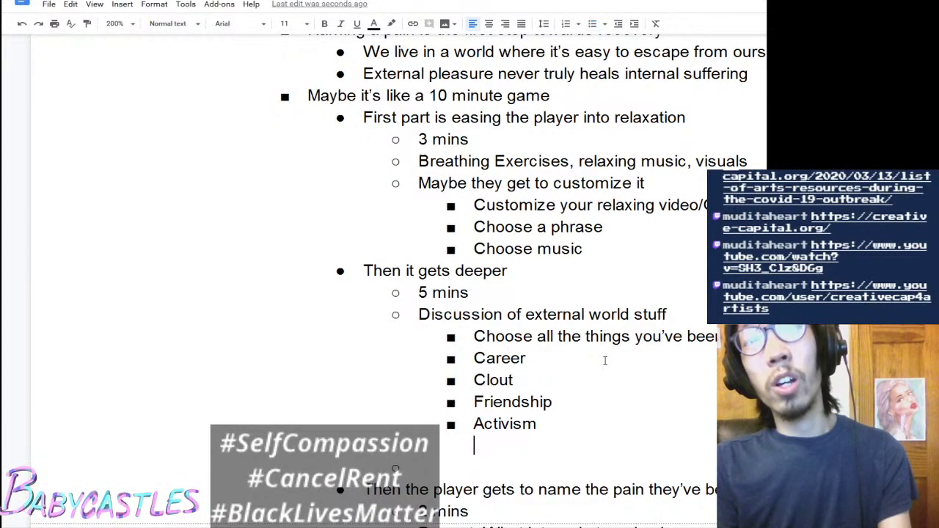
{"action": "key", "text": "BackSpace"}
{"action": "type", "text": "/Know"}
{"action": "key", "text": "BackSpace"}
{"action": "key", "text": "BackSpace"}
{"action": "type", "text": "n"}
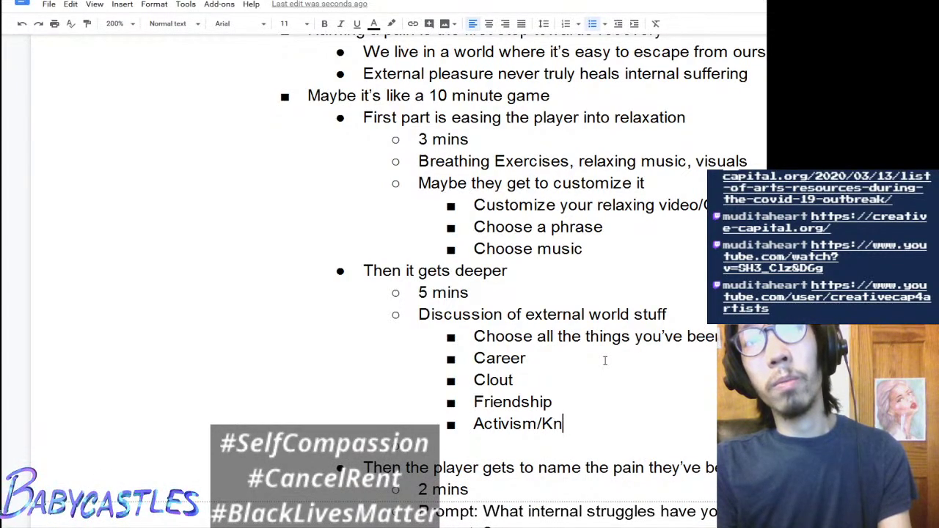
{"action": "type", "text": "owel"}
{"action": "key", "text": "BackSpace"}
{"action": "key", "text": "BackSpace"}
{"action": "type", "text": "ledge"}
{"action": "key", "text": "Return"}
Step: Add Social Media and Entertainment bullets
{"action": "type", "text": "So"}
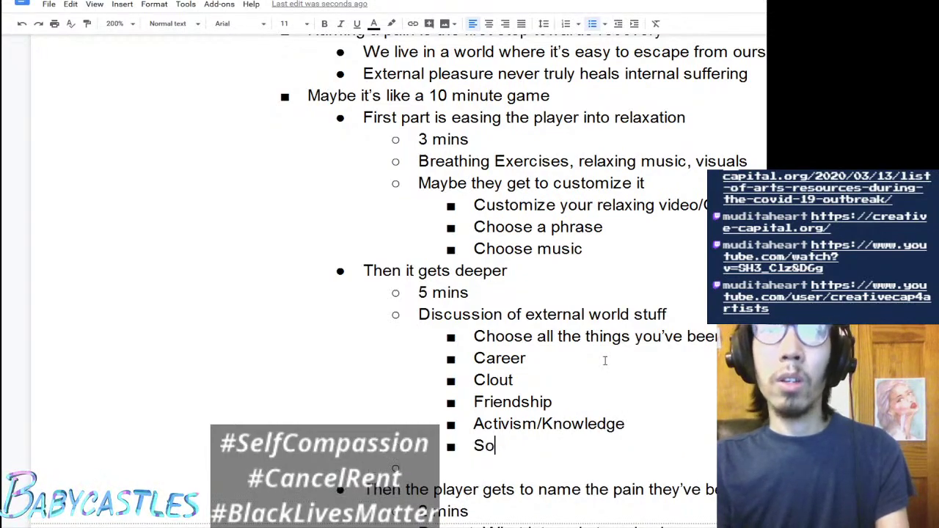
{"action": "type", "text": "cial Meid"}
{"action": "key", "text": "BackSpace"}
{"action": "key", "text": "BackSpace"}
{"action": "type", "text": "di"}
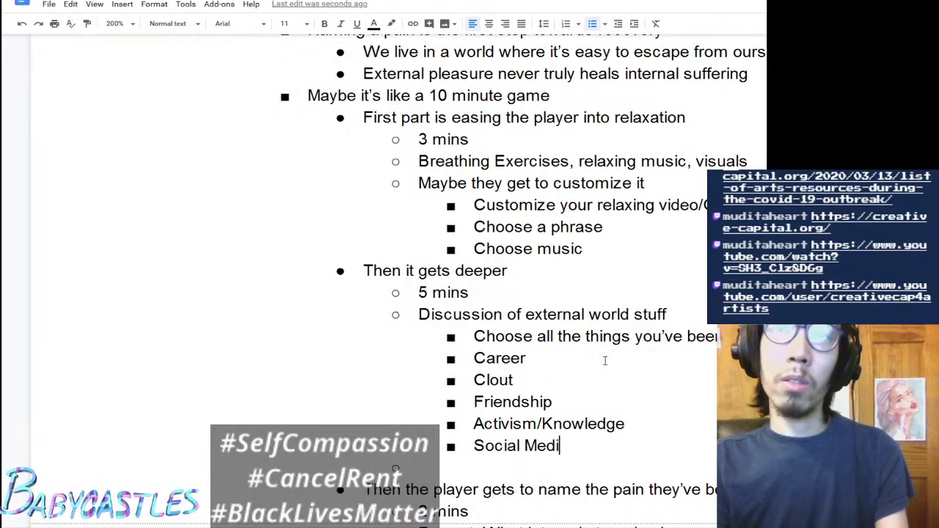
{"action": "type", "text": "a"}
{"action": "key", "text": "Return"}
{"action": "type", "text": "Entertainment"}
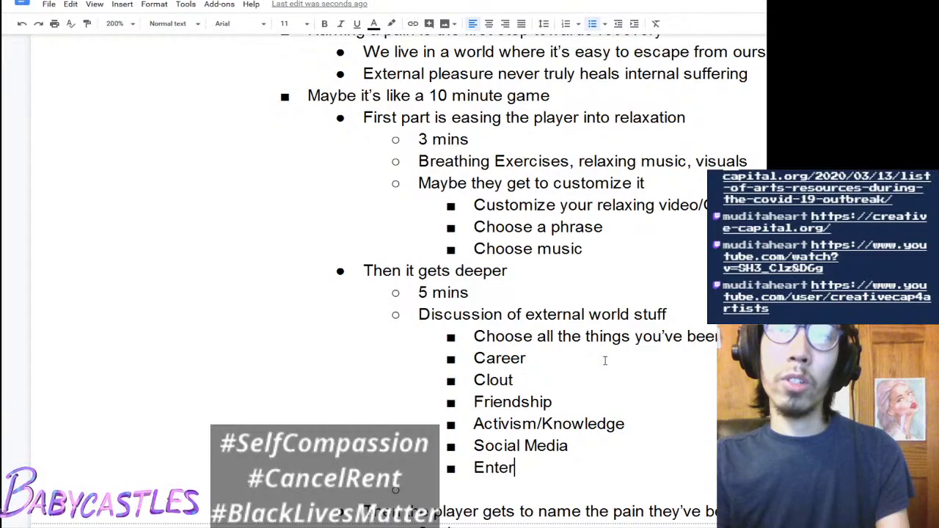
{"action": "key", "text": "Return"}
Step: Add Physical Pleasure and Food bullets below Entertainment, dropping the (Sexual) note
{"action": "scroll", "coordinate": [693, 331], "scroll_direction": "down", "scroll_amount": 1}
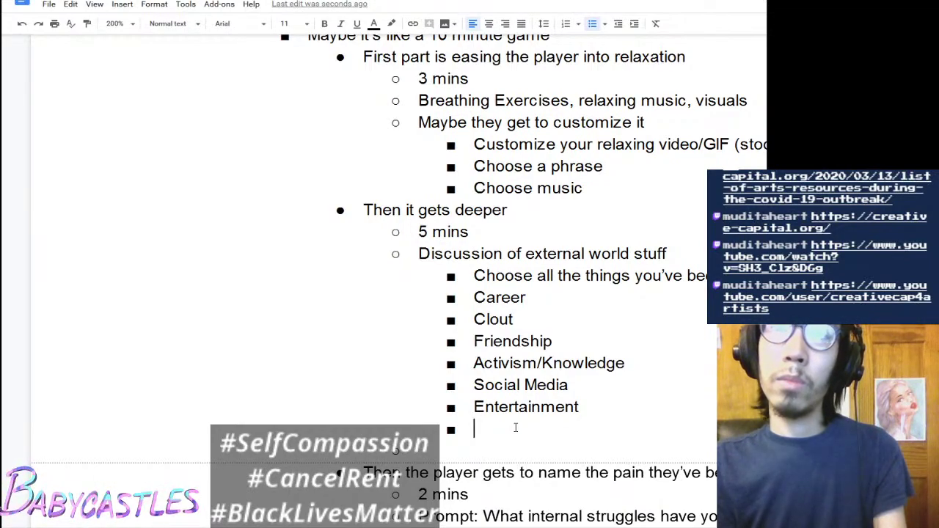
{"action": "key", "text": "Down"}
{"action": "key", "text": "Down"}
{"action": "key", "text": "Down"}
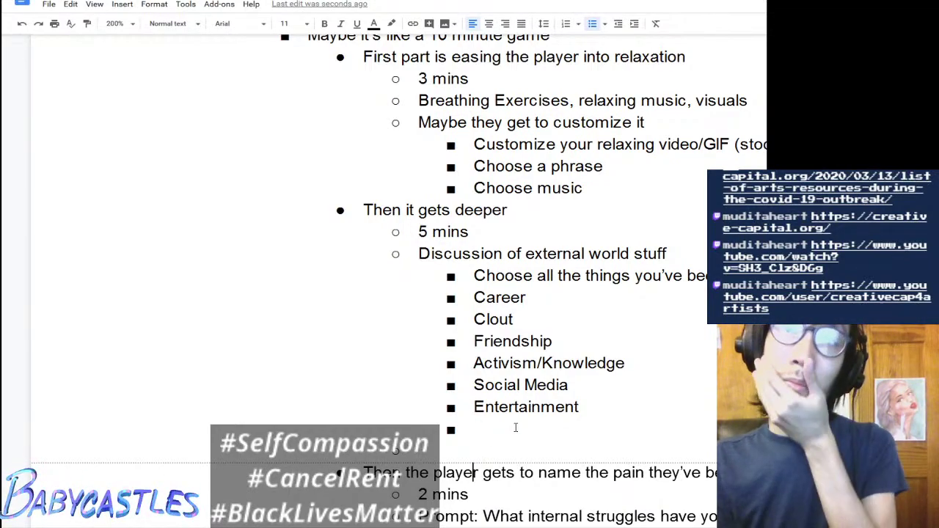
{"action": "scroll", "coordinate": [516, 428], "scroll_direction": "down", "scroll_amount": 2}
{"action": "key", "text": "Up"}
{"action": "key", "text": "Up"}
{"action": "key", "text": "Up"}
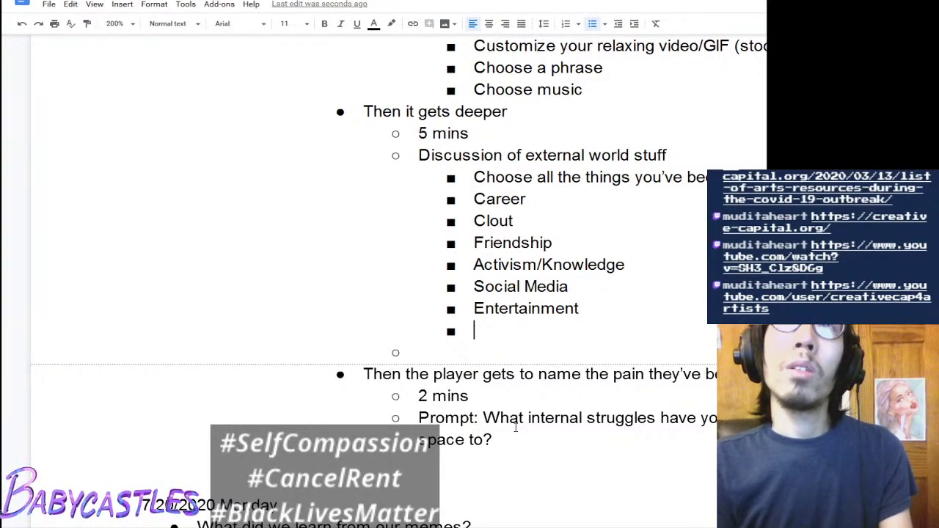
{"action": "key", "text": "Left"}
{"action": "key", "text": "Down"}
{"action": "key", "text": "Down"}
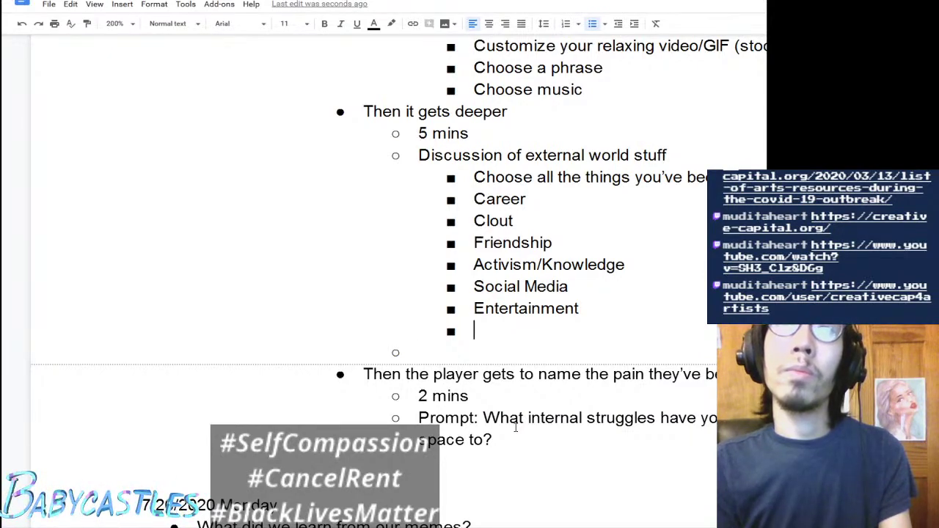
{"action": "key", "text": "Up"}
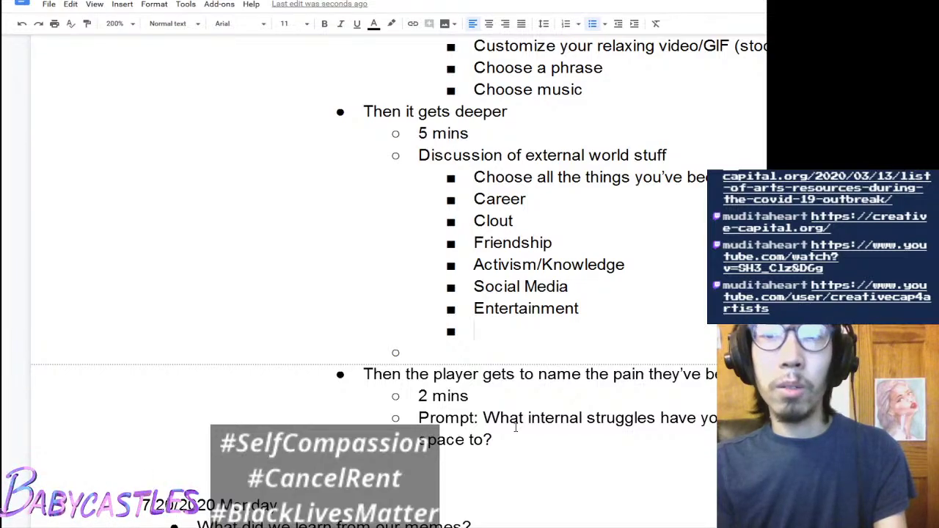
{"action": "type", "text": "Sexual"}
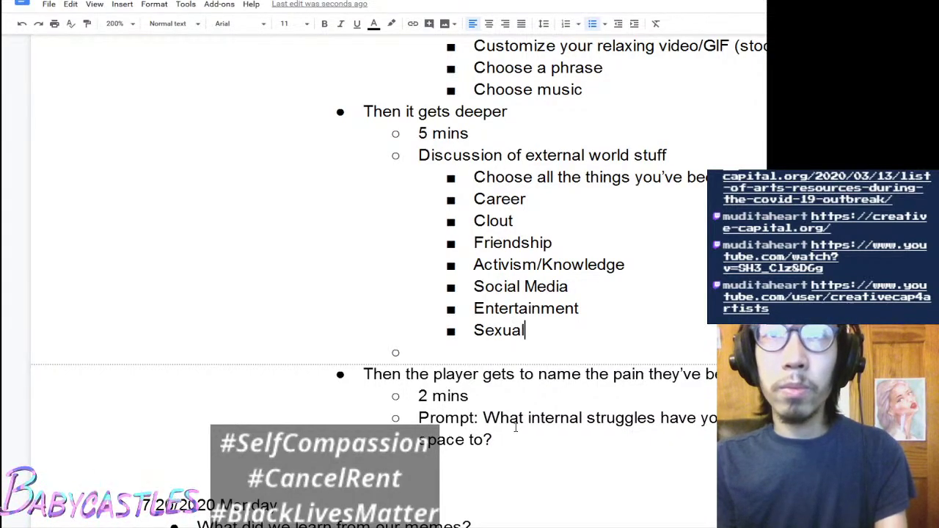
{"action": "key", "text": "ctrl+BackSpace"}
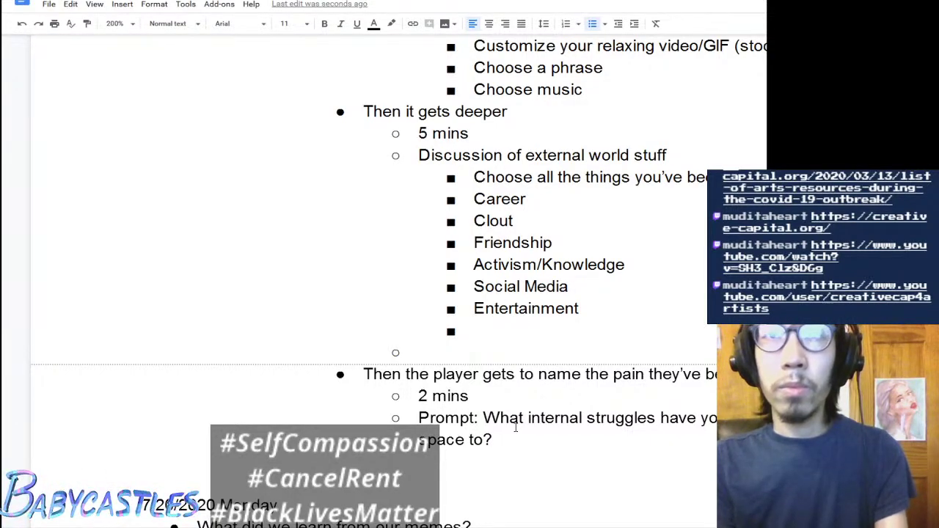
{"action": "type", "text": "Physical Ple"}
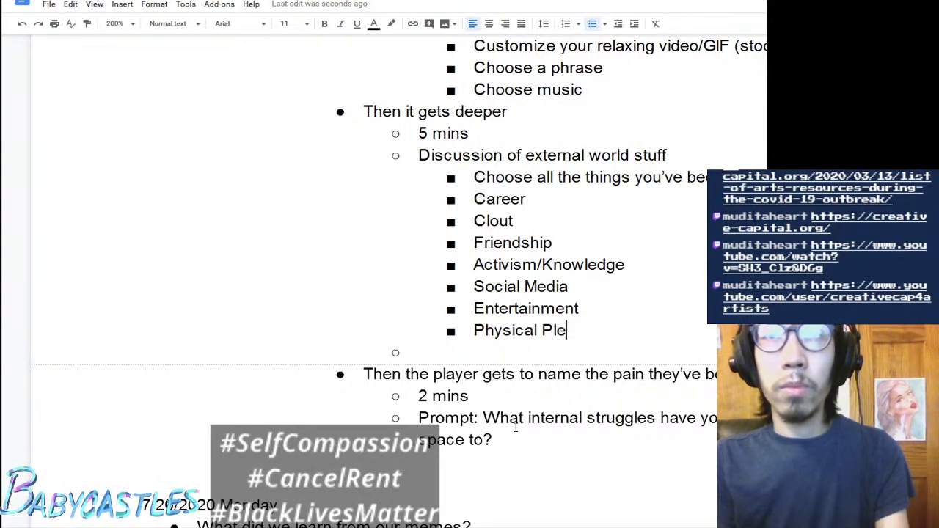
{"action": "type", "text": "asure (sexu"}
{"action": "key", "text": "BackSpace"}
{"action": "key", "text": "BackSpace"}
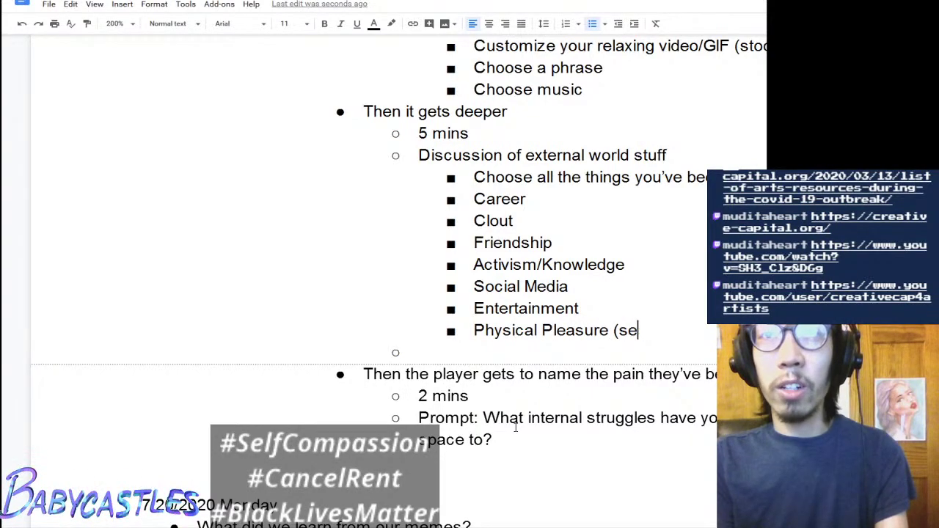
{"action": "key", "text": "BackSpace"}
{"action": "key", "text": "BackSpace"}
{"action": "type", "text": "Sexual"}
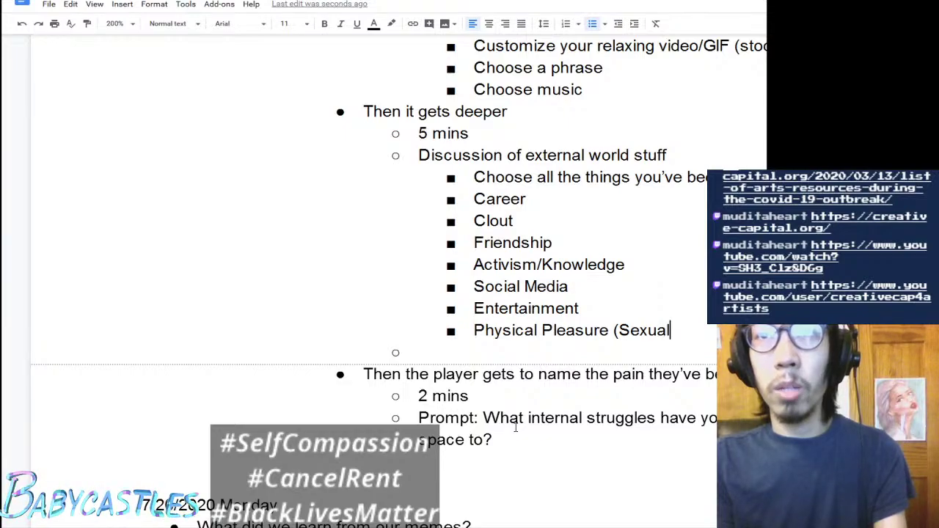
{"action": "key", "text": "ctrl+shift+Left"}
{"action": "key", "text": "ctrl+shift+Left"}
{"action": "key", "text": "BackSpace"}
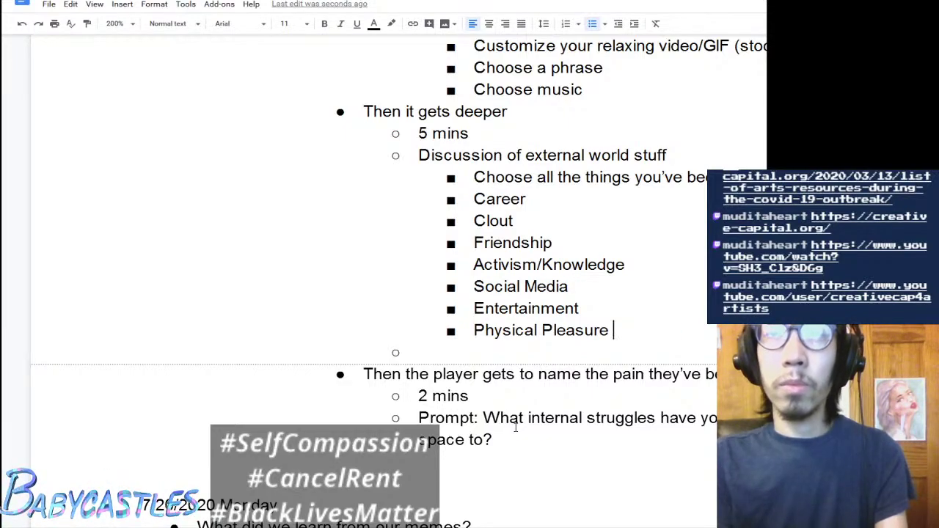
{"action": "key", "text": "Return"}
{"action": "type", "text": "Food"}
{"action": "key", "text": "Return"}
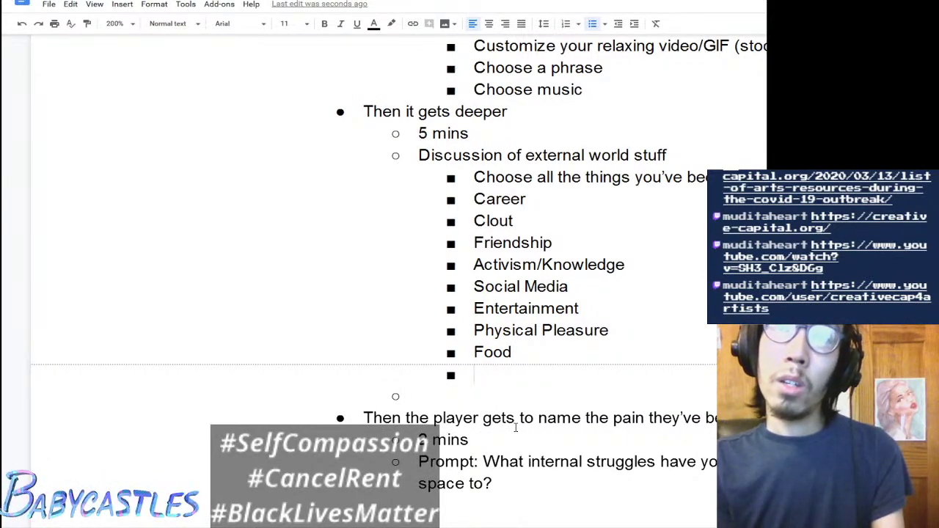
Step: Insert a Money bullet above Clout
{"action": "key", "text": "Up"}
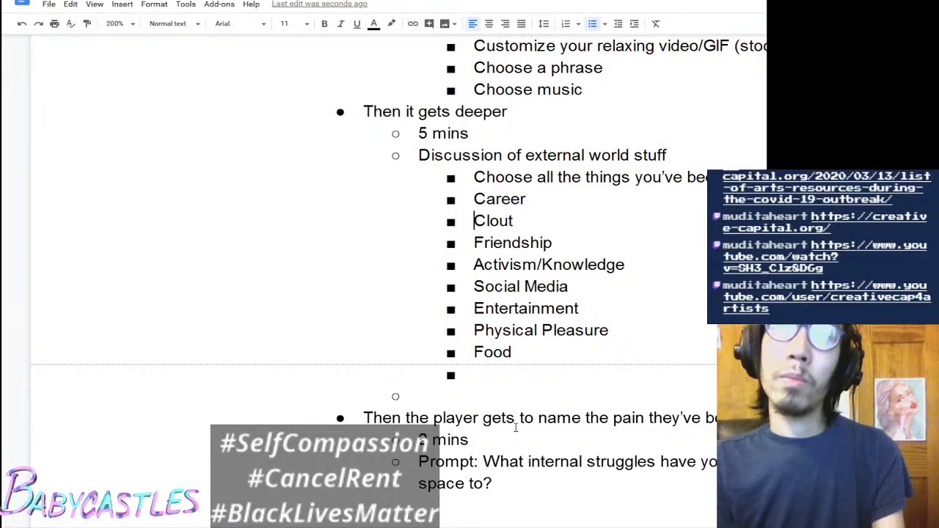
{"action": "key", "text": "Return"}
{"action": "key", "text": "Up"}
{"action": "type", "text": "Money"}
{"action": "key", "text": "Down"}
{"action": "key", "text": "Down"}
{"action": "key", "text": "Down"}
{"action": "key", "text": "Down"}
{"action": "key", "text": "Down"}
{"action": "key", "text": "Down"}
{"action": "key", "text": "Down"}
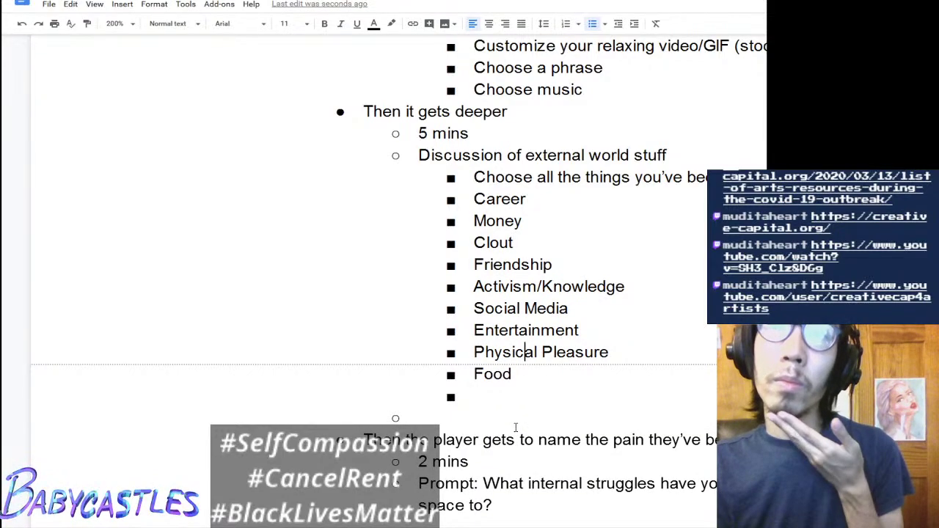
Step: Replace the Career bullet with Work
{"action": "key", "text": "Up"}
{"action": "key", "text": "Up"}
{"action": "key", "text": "Up"}
{"action": "key", "text": "Up"}
{"action": "key", "text": "Up"}
{"action": "key", "text": "Up"}
{"action": "key", "text": "Up"}
{"action": "key", "text": "Up"}
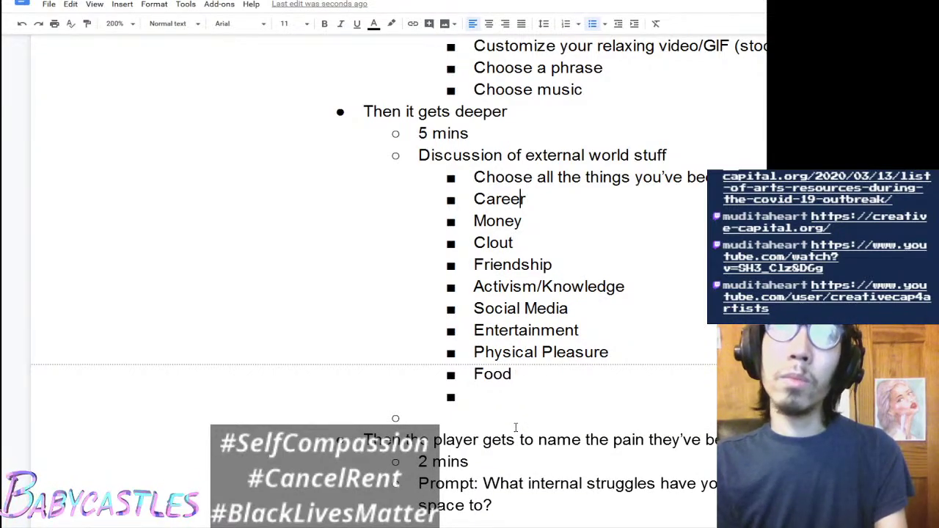
{"action": "key", "text": "Return"}
{"action": "type", "text": "Work"}
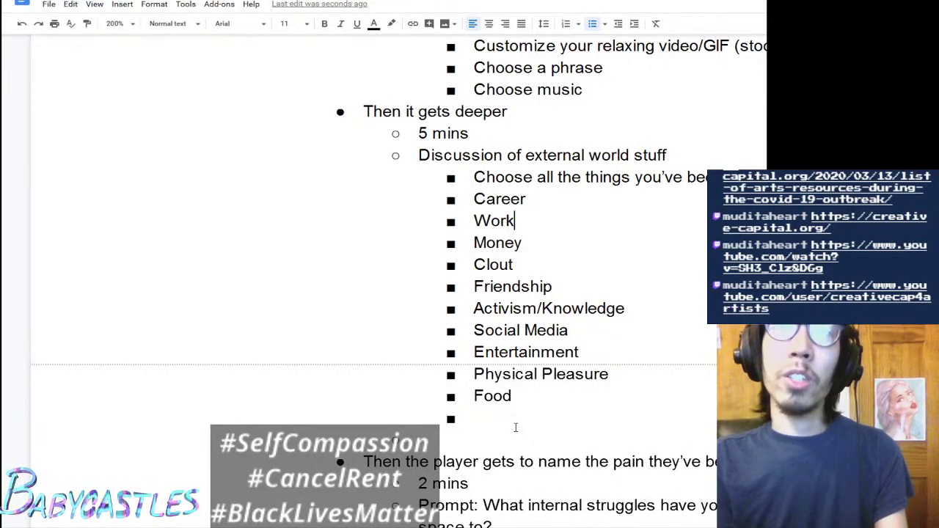
{"action": "key", "text": "shift+End"}
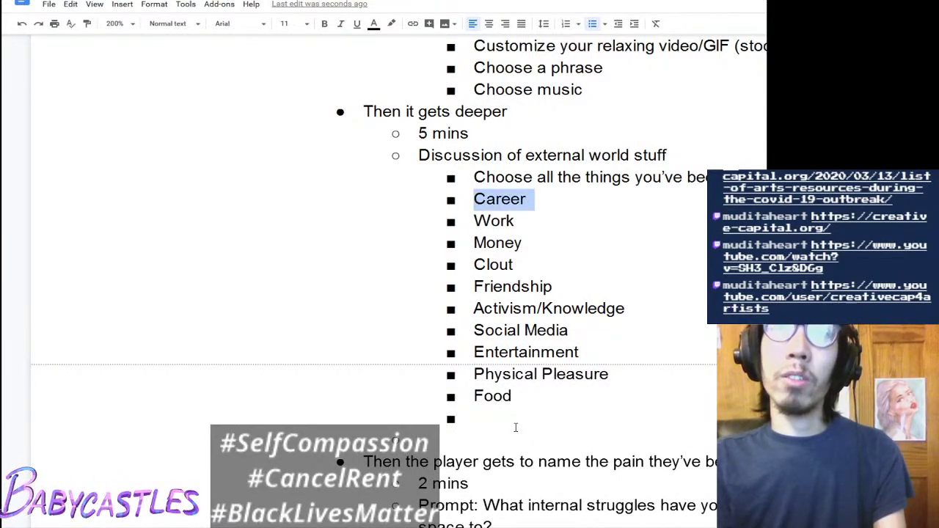
{"action": "key", "text": "Delete"}
{"action": "key", "text": "Delete"}
Step: Add Networking above Friendship and Games after Entertainment
{"action": "key", "text": "Down"}
{"action": "key", "text": "Down"}
{"action": "key", "text": "Down"}
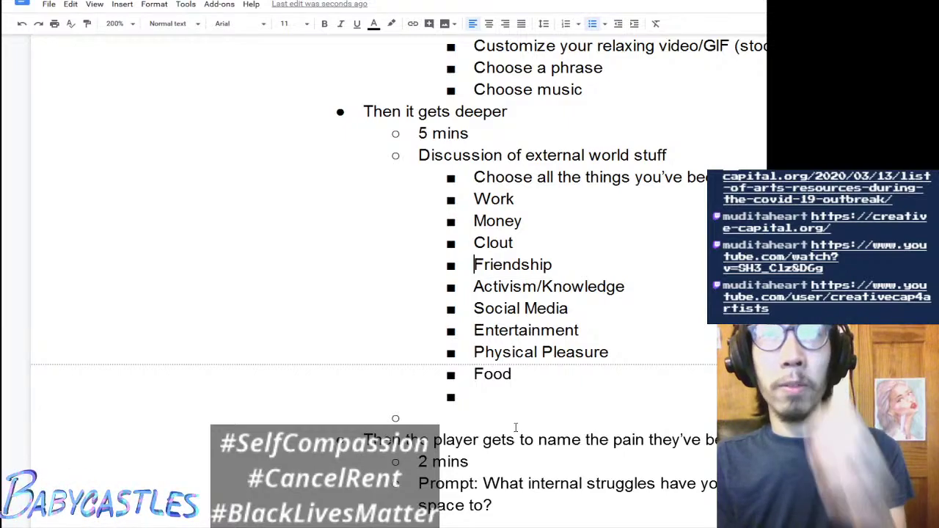
{"action": "key", "text": "Return"}
{"action": "key", "text": "Up"}
{"action": "type", "text": "Networking"}
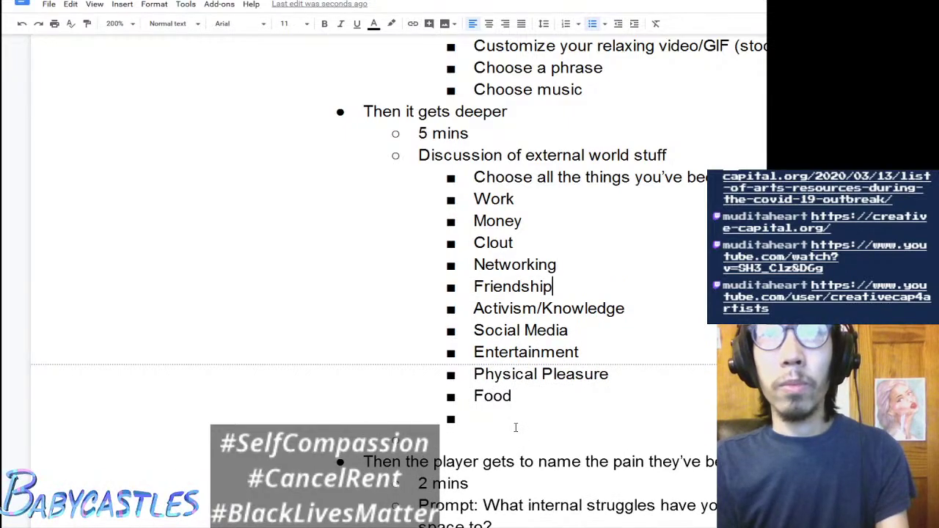
{"action": "key", "text": "Down"}
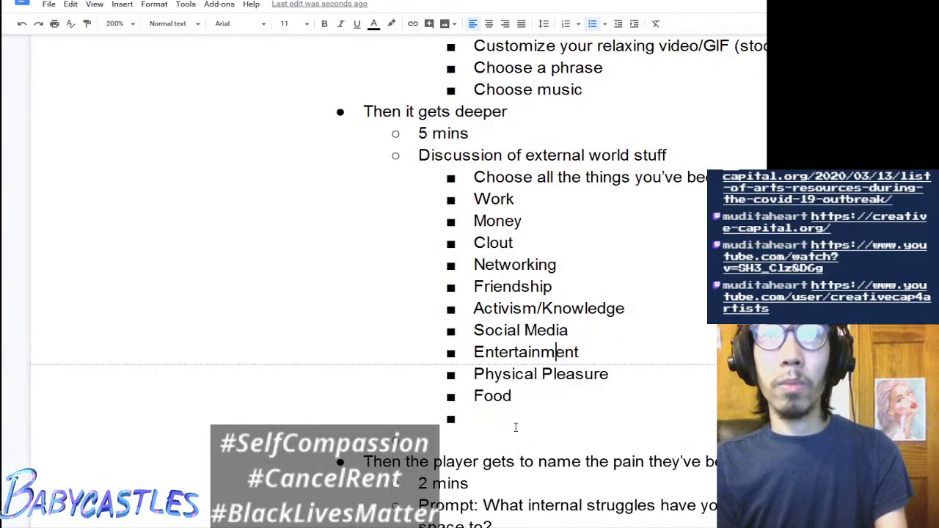
{"action": "key", "text": "Return"}
{"action": "type", "text": "Games"}
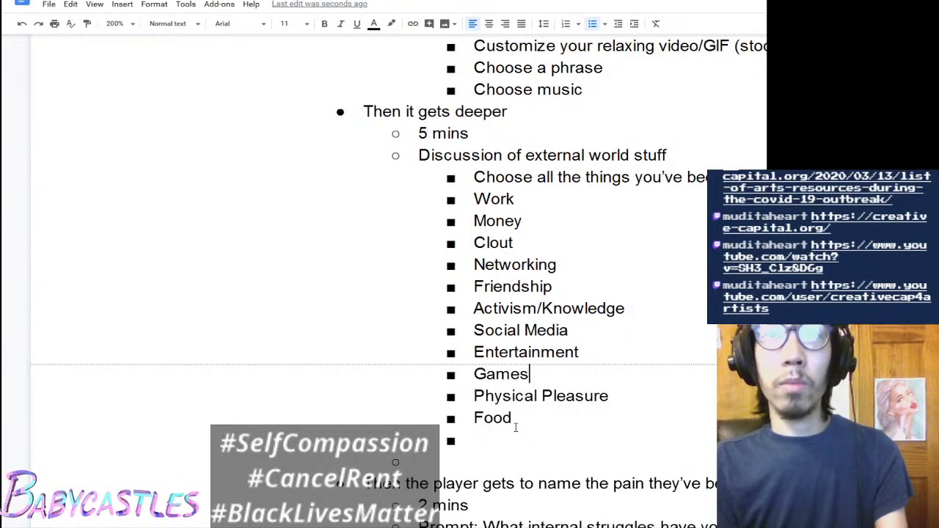
{"action": "key", "text": "Down"}
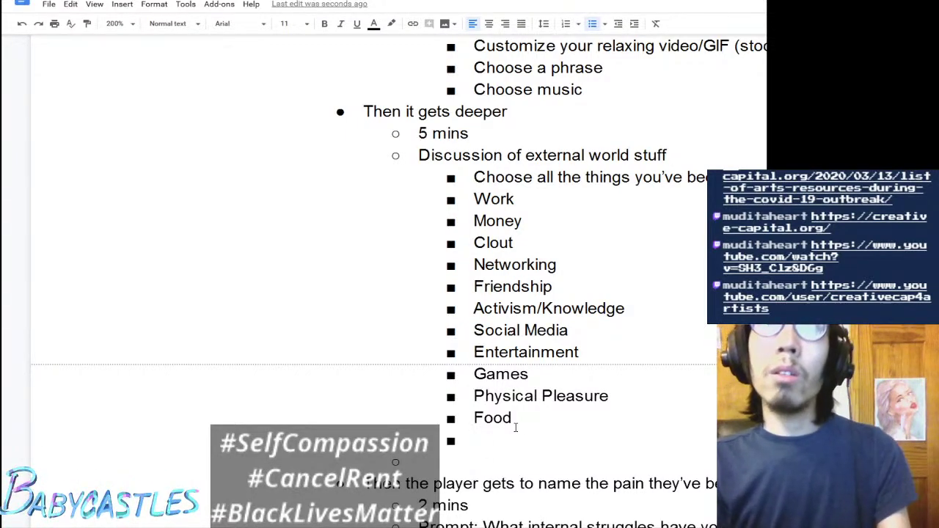
Step: Outdent the empty bullet and enter the 'Continue breathing' point
{"action": "key", "text": "shift+Tab"}
{"action": "type", "text": "Cont"}
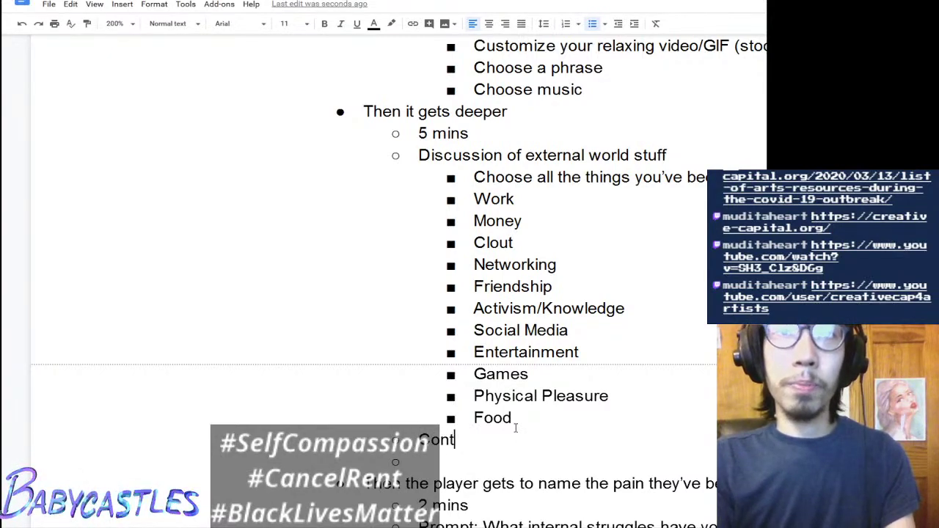
{"action": "type", "text": "inue breathing"}
{"action": "key", "text": "Return"}
Step: Add sub-bullets 'Shows you images of all the things… focusing on' and 'What if these images were Fun'
{"action": "key", "text": "Tab"}
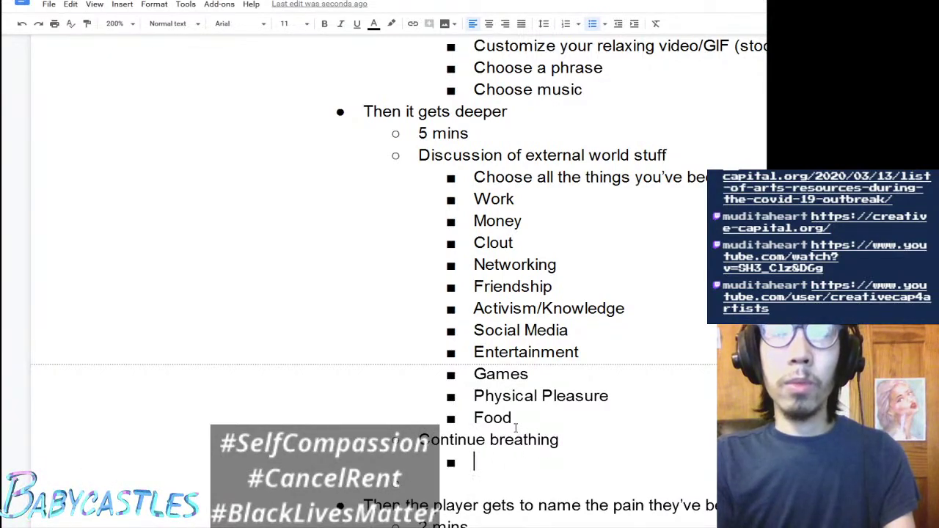
{"action": "type", "text": "Show"}
{"action": "key", "text": "BackSpace"}
{"action": "type", "text": "s yo"}
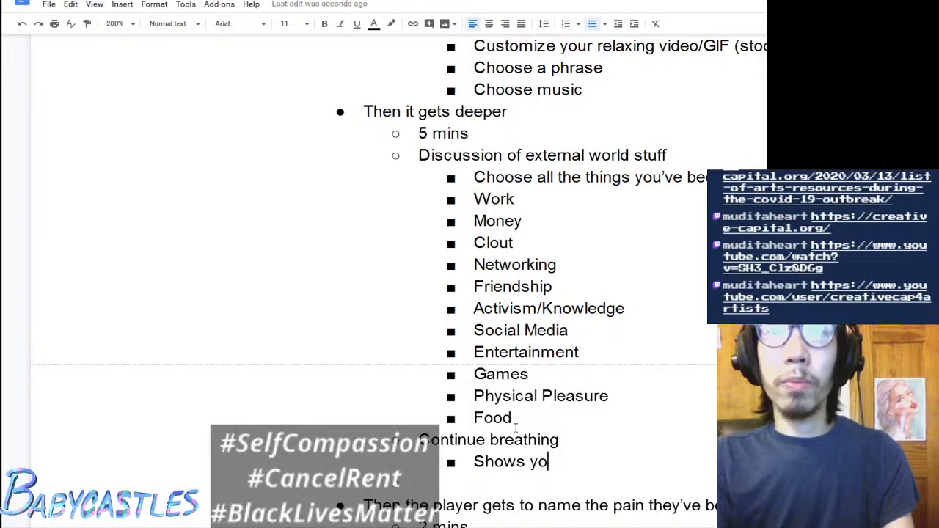
{"action": "type", "text": "u images "}
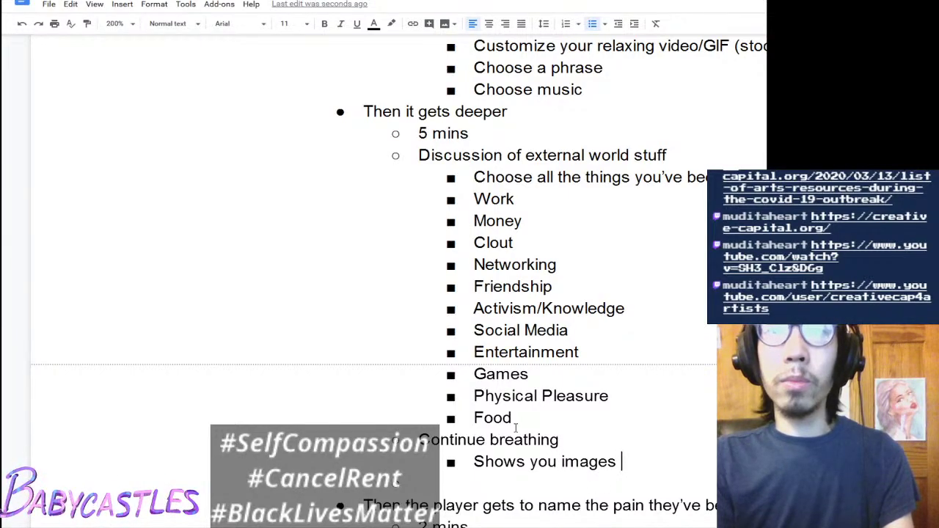
{"action": "type", "text": "of all the thing"}
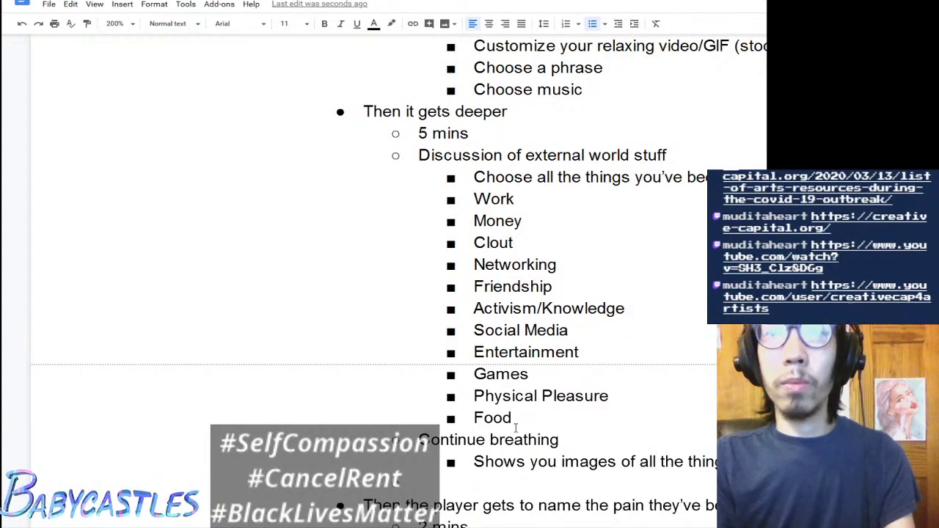
{"action": "type", "text": "focusing"}
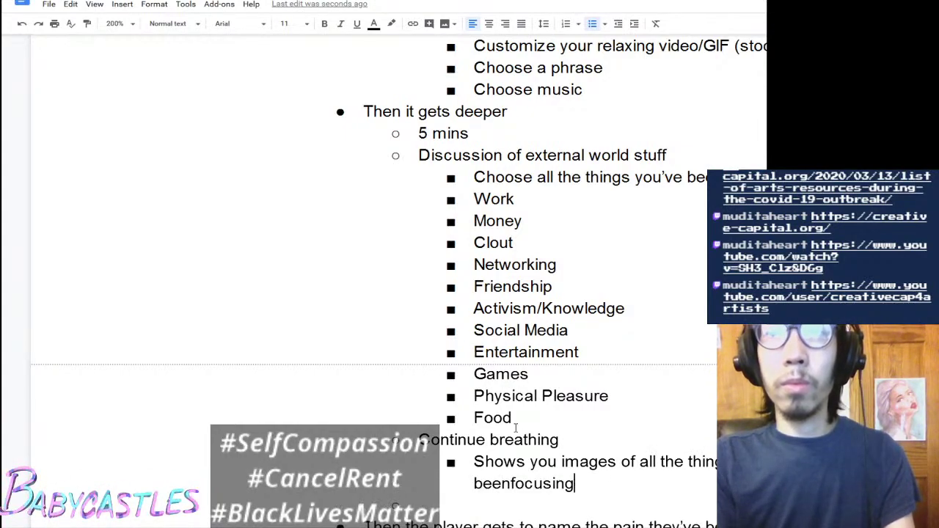
{"action": "key", "text": "ctrl+z"}
{"action": "type", "text": "focusing on"}
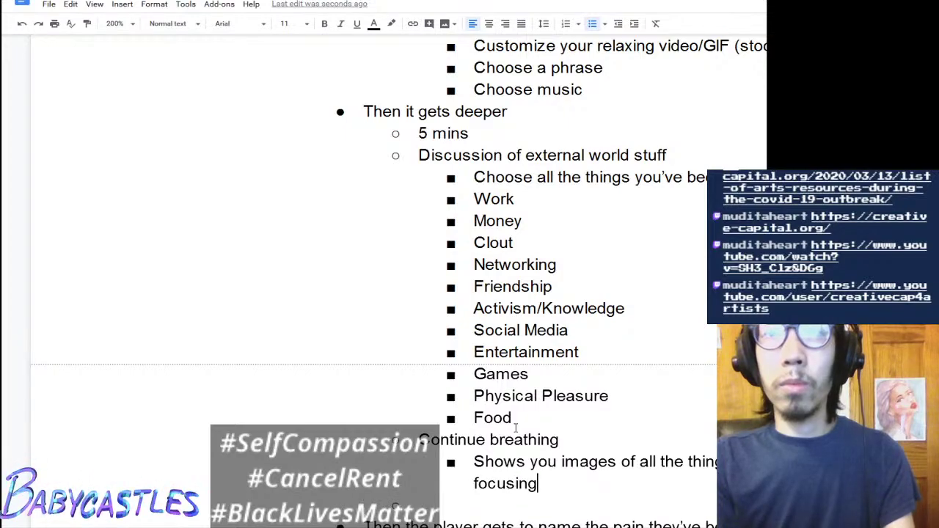
{"action": "key", "text": "Down"}
{"action": "key", "text": "Up"}
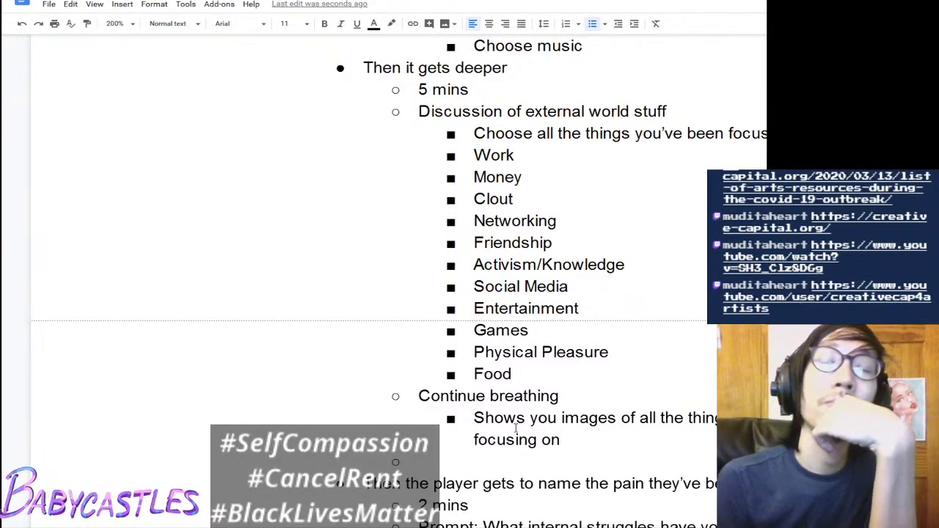
{"action": "key", "text": "Return"}
{"action": "type", "text": "What if these "}
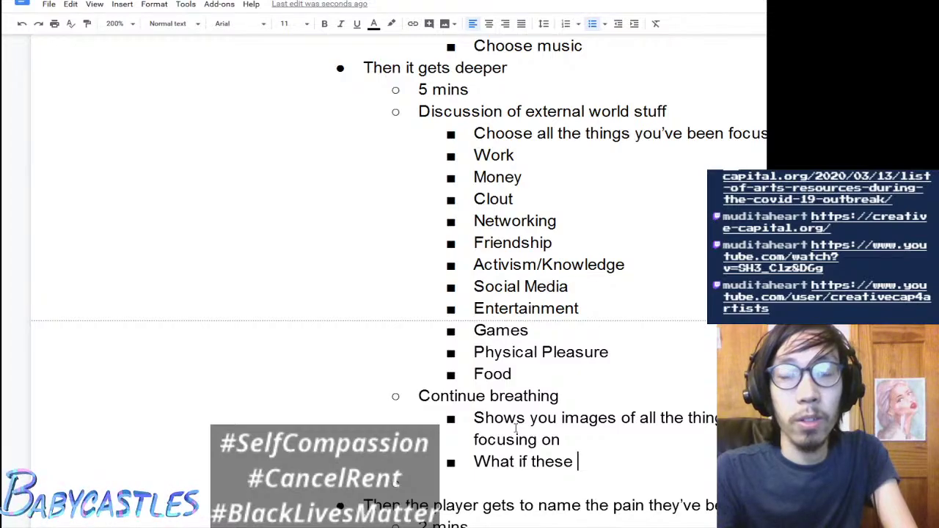
{"action": "type", "text": "images were Funn"}
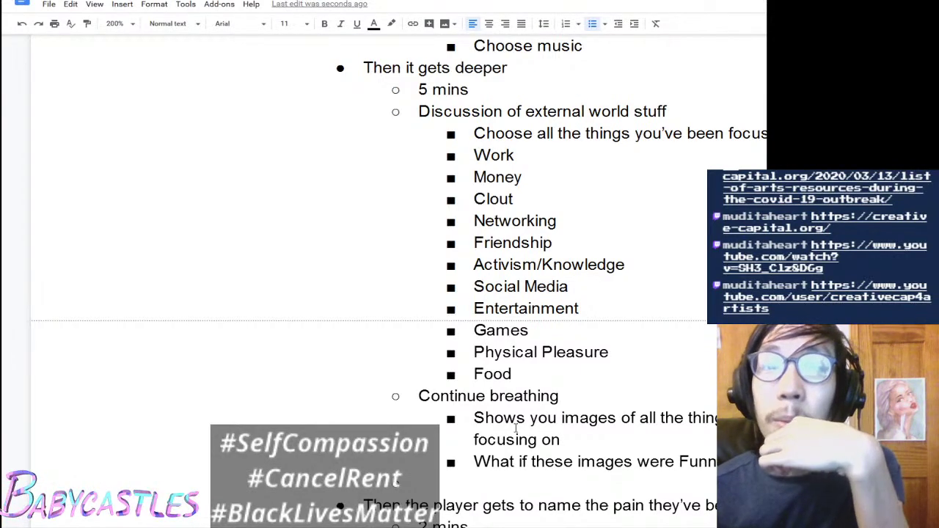
Step: Delete the blank line directly below the 'What if these images' bullet
{"action": "scroll", "coordinate": [514, 429], "scroll_direction": "down", "scroll_amount": 1}
{"action": "left_click", "coordinate": [499, 436]}
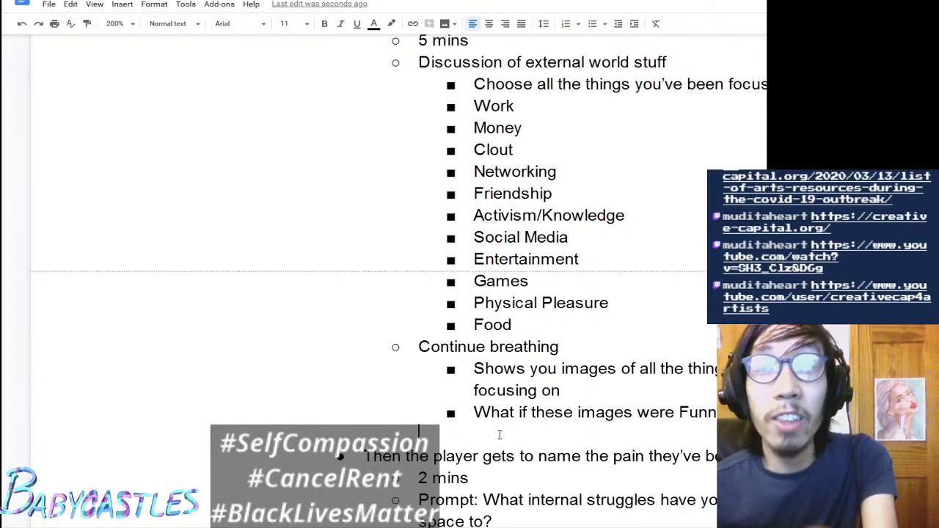
{"action": "key", "text": "BackSpace"}
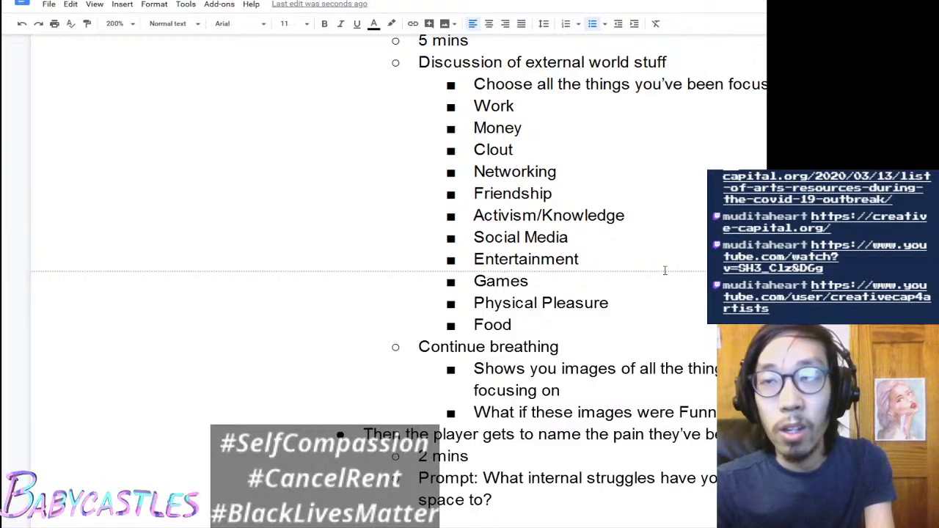
Step: Add the bullet 'That might make this sing, make come back'
{"action": "key", "text": "Return"}
{"action": "type", "text": "That "}
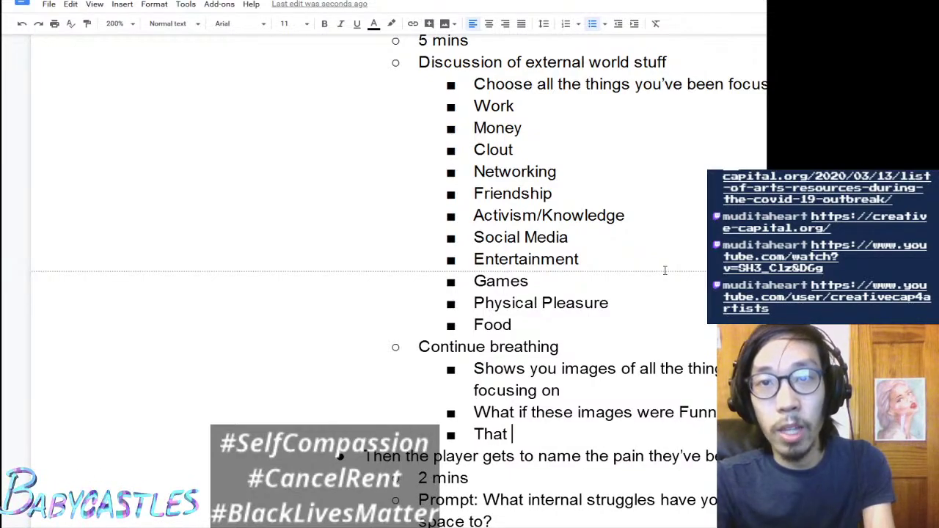
{"action": "type", "text": "might make this"}
{"action": "key", "text": "BackSpace"}
{"action": "type", "text": "mak"}
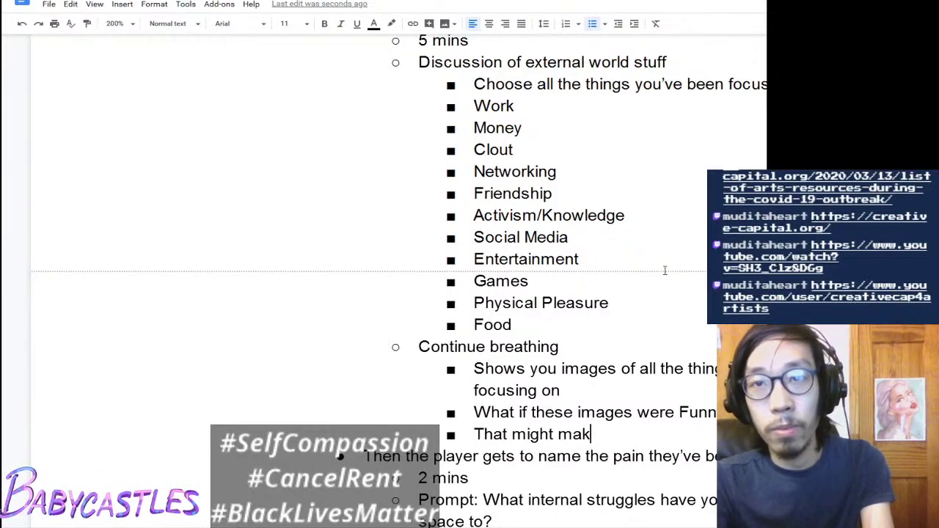
{"action": "type", "text": "e this sing"}
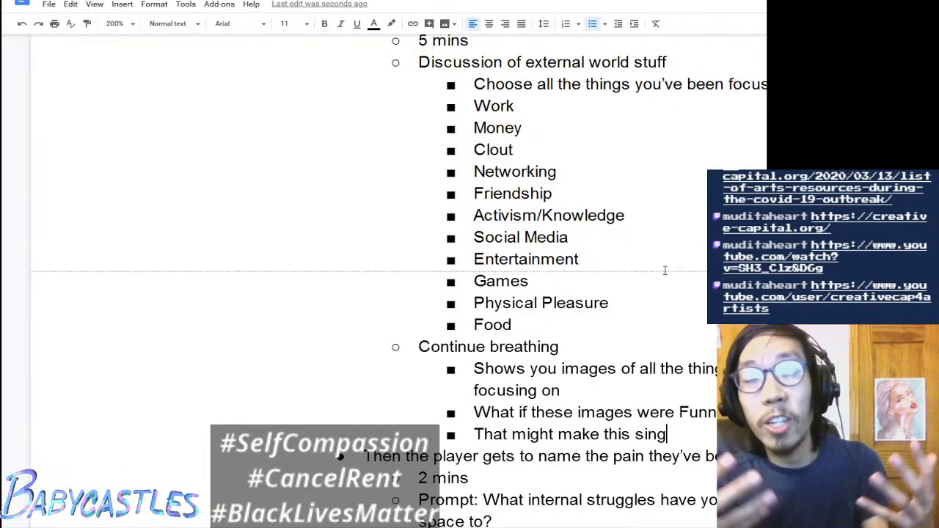
{"action": "type", "text": "."}
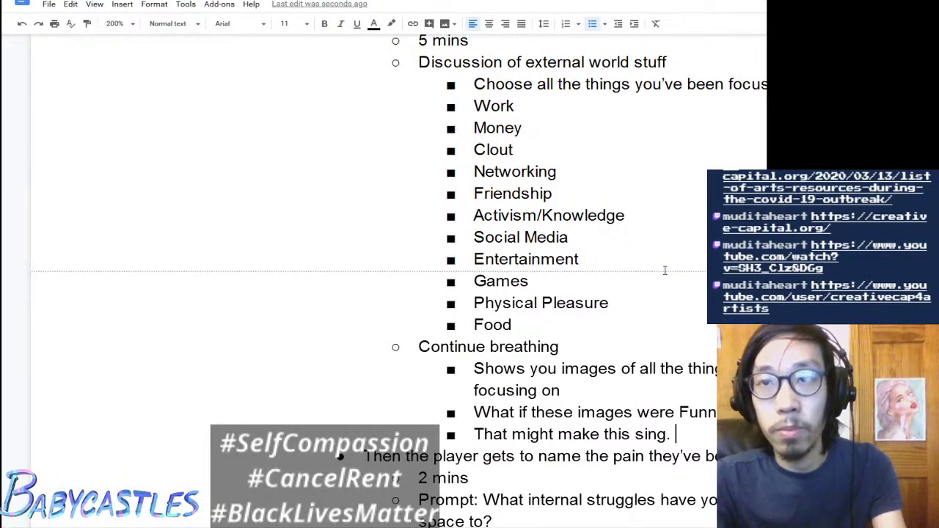
{"action": "key", "text": "BackSpace"}
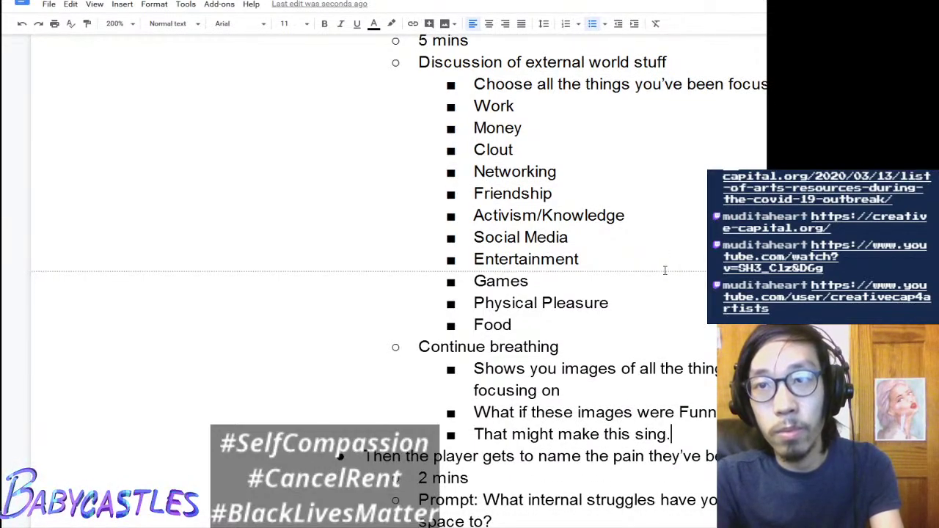
{"action": "key", "text": "BackSpace"}
{"action": "type", "text": ", make"}
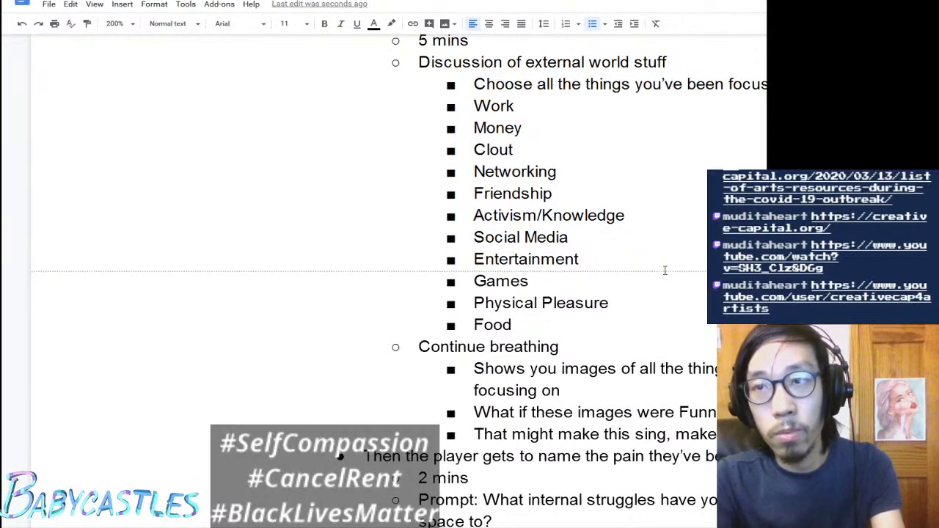
{"action": "type", "text": " come back"}
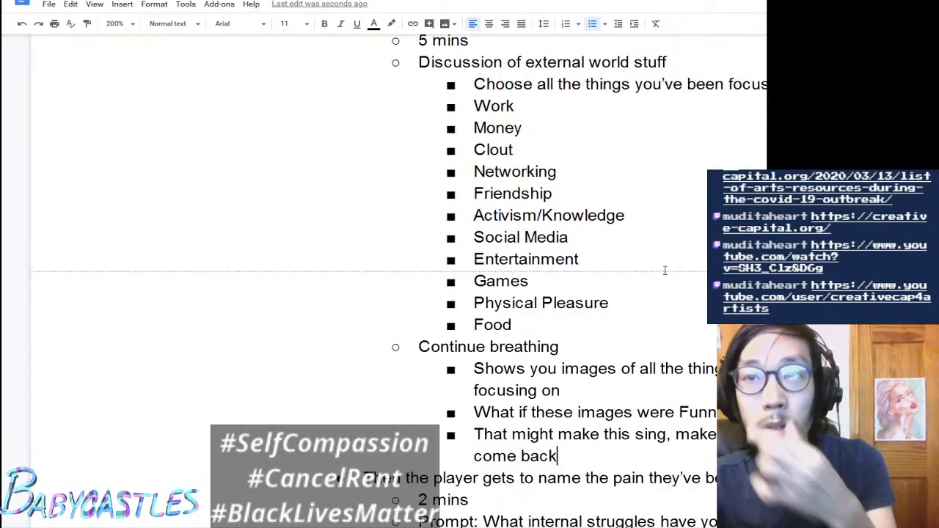
{"action": "key", "text": "Return"}
Step: Add the bullet 'Makes it more palatable'
{"action": "scroll", "coordinate": [665, 271], "scroll_direction": "down", "scroll_amount": 3}
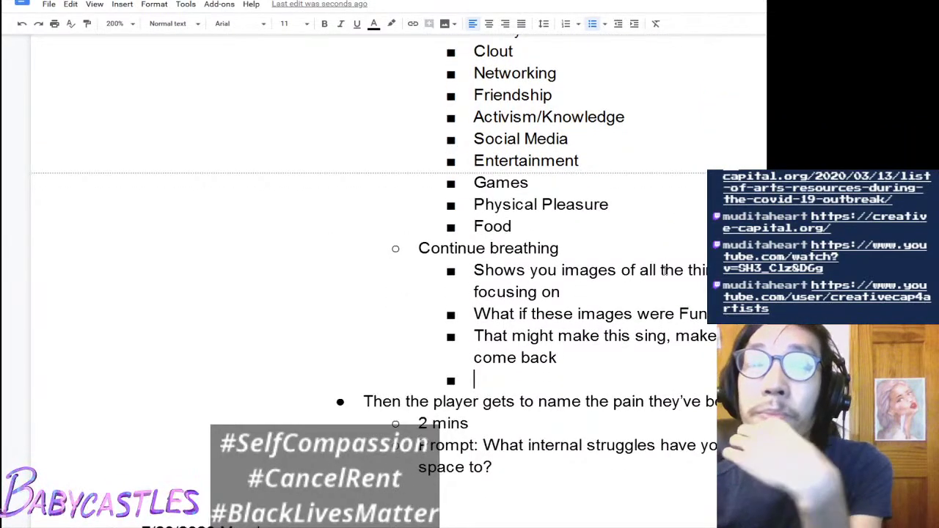
{"action": "type", "text": "Makes it more ap"}
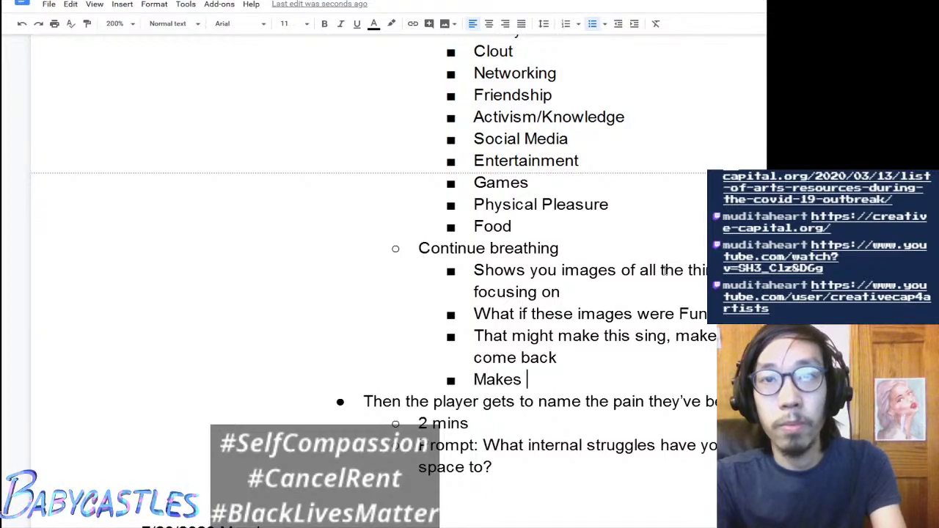
{"action": "key", "text": "BackSpace"}
{"action": "key", "text": "BackSpace"}
{"action": "type", "text": "palatable"}
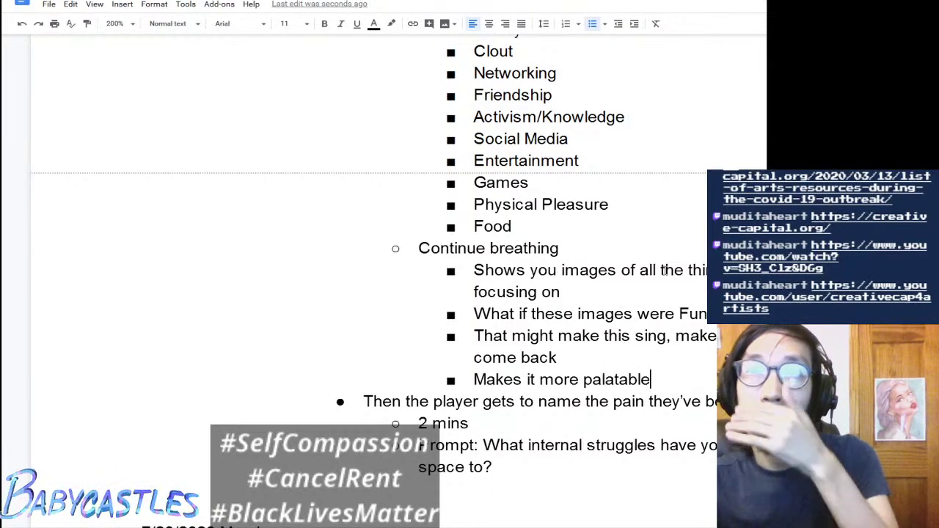
{"action": "key", "text": "Up"}
{"action": "key", "text": "Up"}
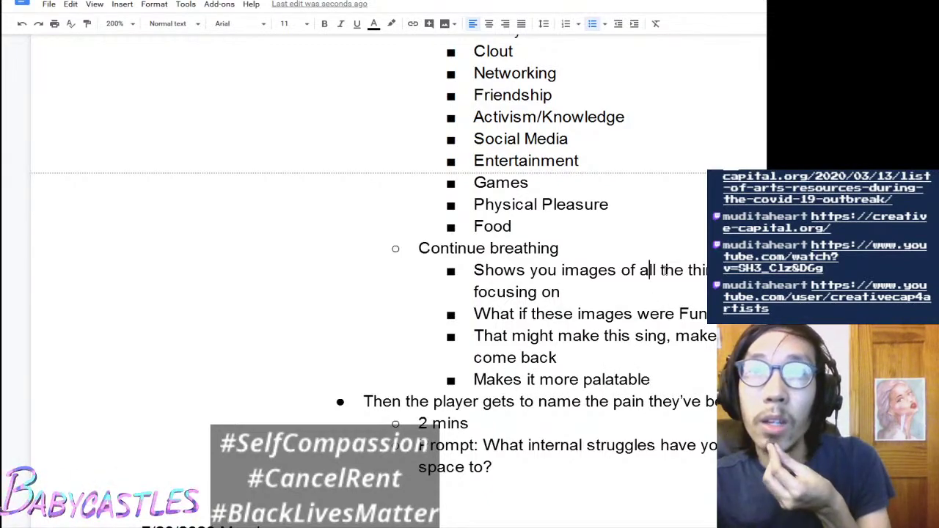
{"action": "key", "text": "Down"}
{"action": "key", "text": "Up"}
{"action": "key", "text": "Down"}
{"action": "key", "text": "Down"}
Step: Add the sub-bullet 'Maybe the copywriting is humor'
{"action": "key", "text": "Return"}
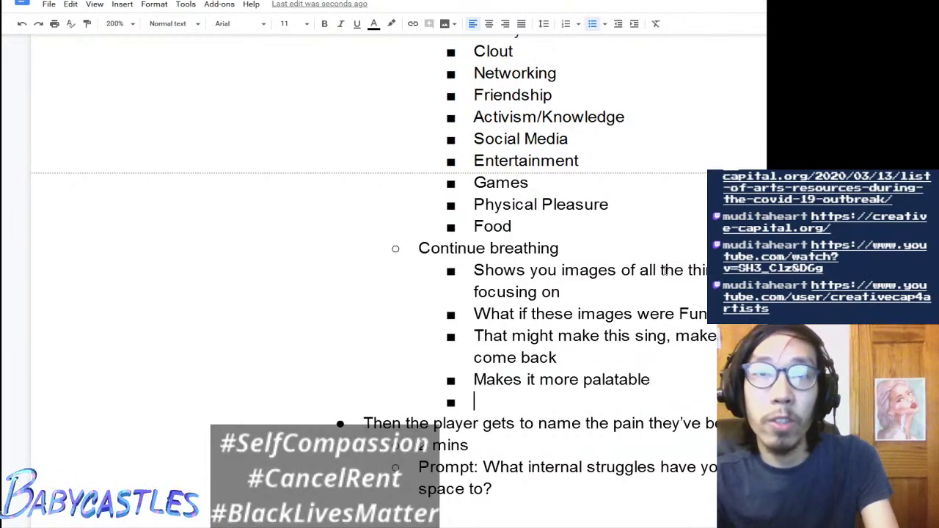
{"action": "type", "text": "C"}
{"action": "key", "text": "BackSpace"}
{"action": "key", "text": "BackSpace"}
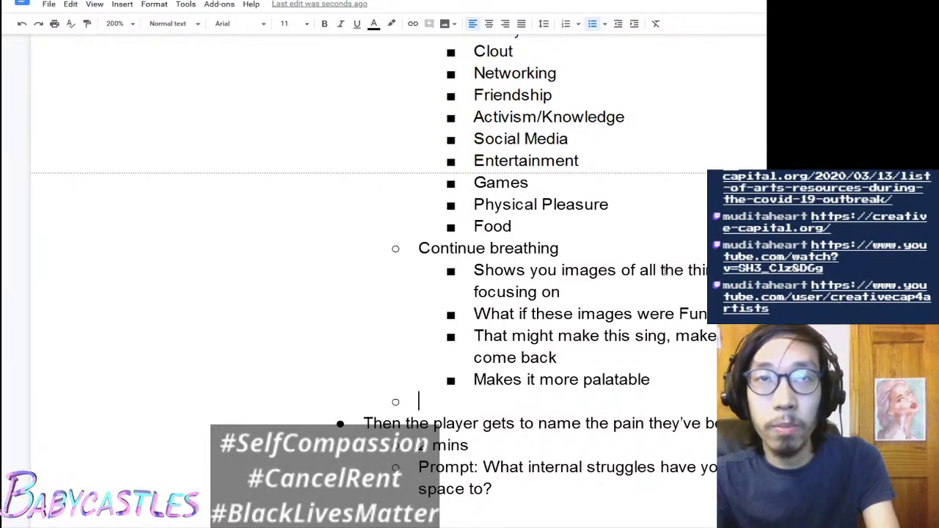
{"action": "key", "text": "Tab"}
{"action": "type", "text": "Maybe t"}
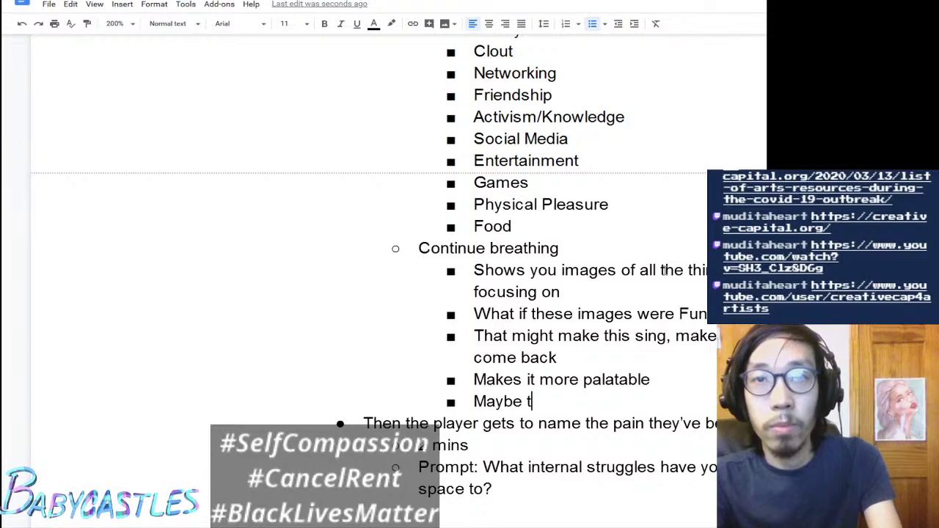
{"action": "type", "text": "he copywright"}
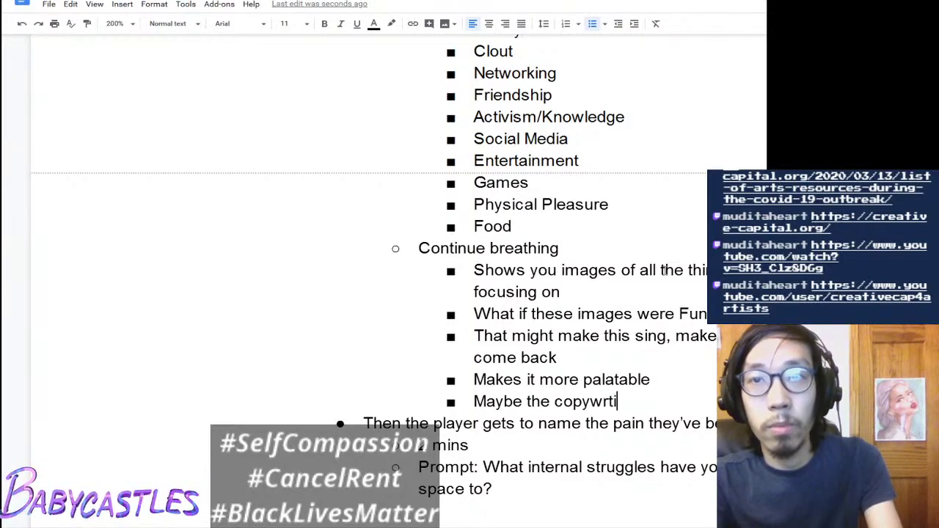
{"action": "key", "text": "ctrl+BackSpace"}
{"action": "type", "text": "copywrit"}
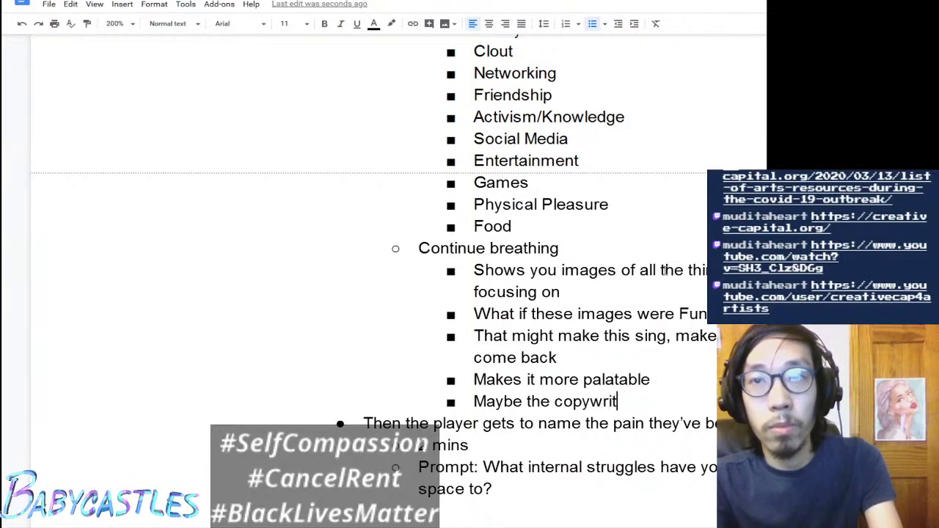
{"action": "type", "text": "ing is humoro"}
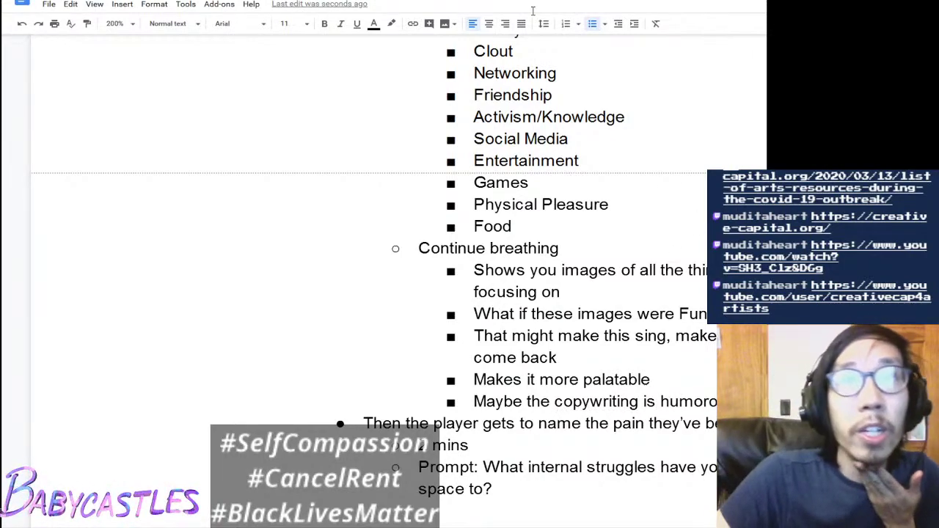
Step: Review the Confessions of an NPC 2 notes in the other design doc, placing the caret after 'up a bit'
{"action": "key", "text": "ctrl+Tab"}
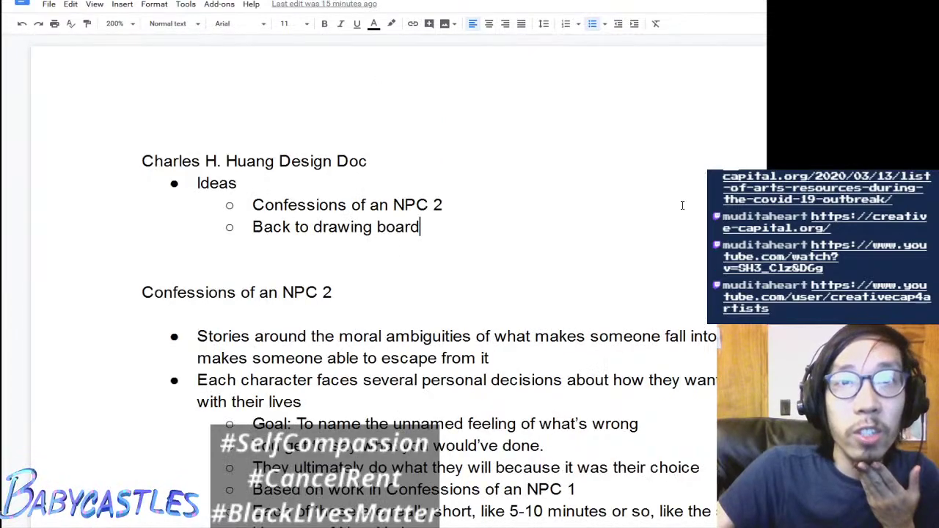
{"action": "scroll", "coordinate": [695, 227], "scroll_direction": "down", "scroll_amount": 4}
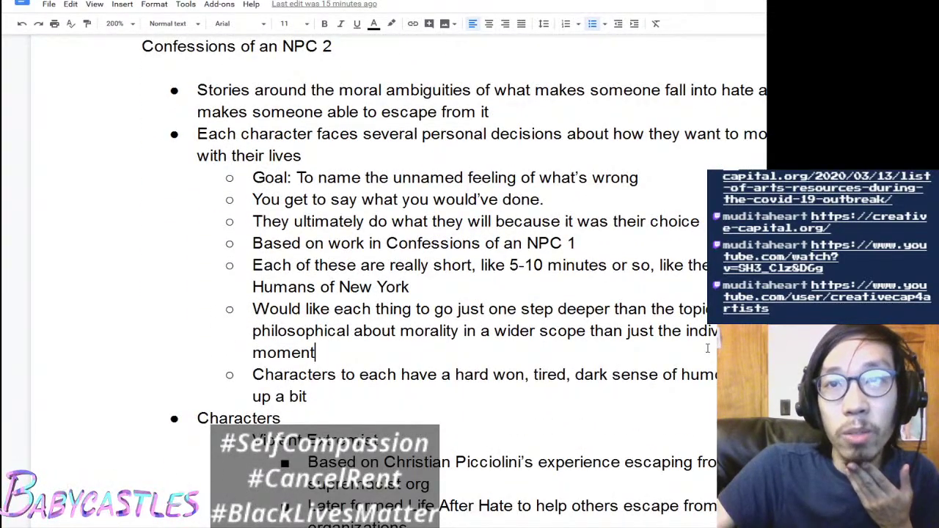
{"action": "left_click", "coordinate": [308, 396]}
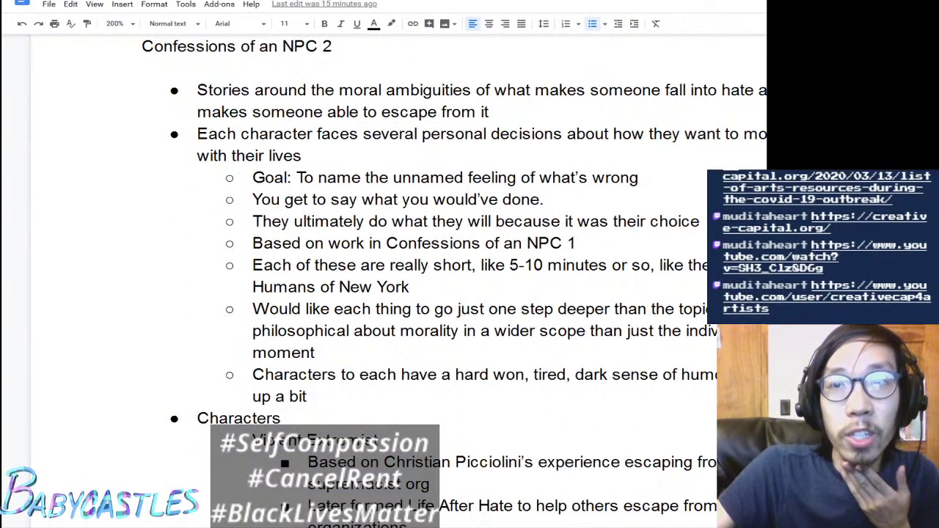
{"action": "scroll", "coordinate": [550, 273], "scroll_direction": "down", "scroll_amount": 10}
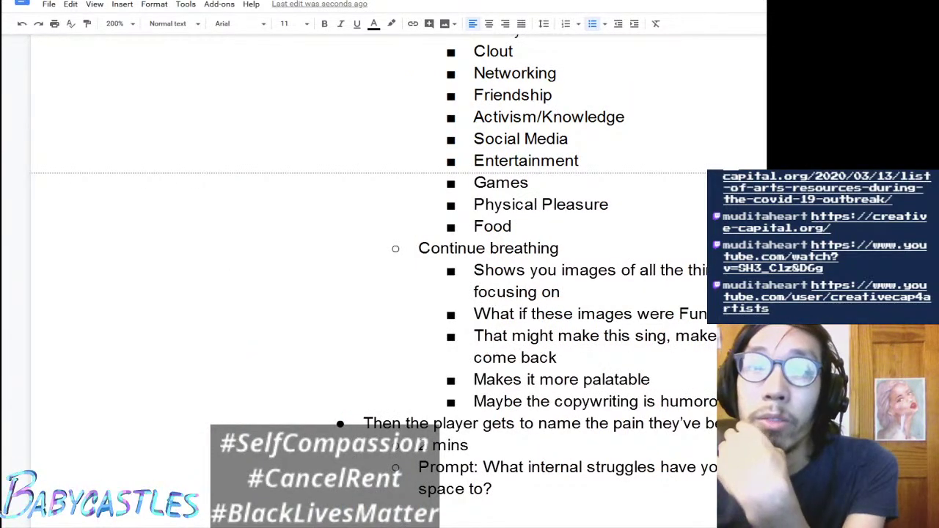
{"action": "scroll", "coordinate": [403, 270], "scroll_direction": "up", "scroll_amount": 1}
{"action": "scroll", "coordinate": [470, 279], "scroll_direction": "up", "scroll_amount": 6}
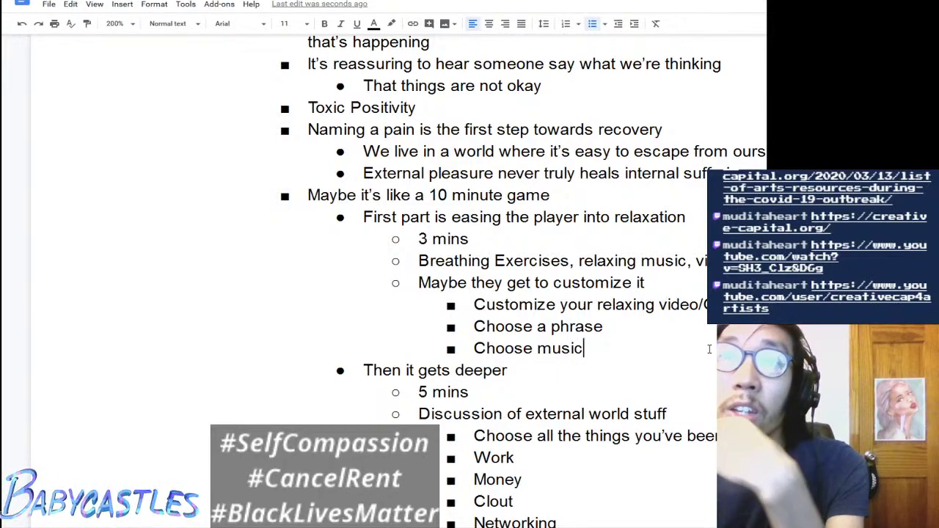
Step: Add an outdented bullet reading 'Can't make the stuff too funny' below Choose music
{"action": "key", "text": "Return"}
{"action": "key", "text": "shift+Tab"}
{"action": "type", "text": "C"}
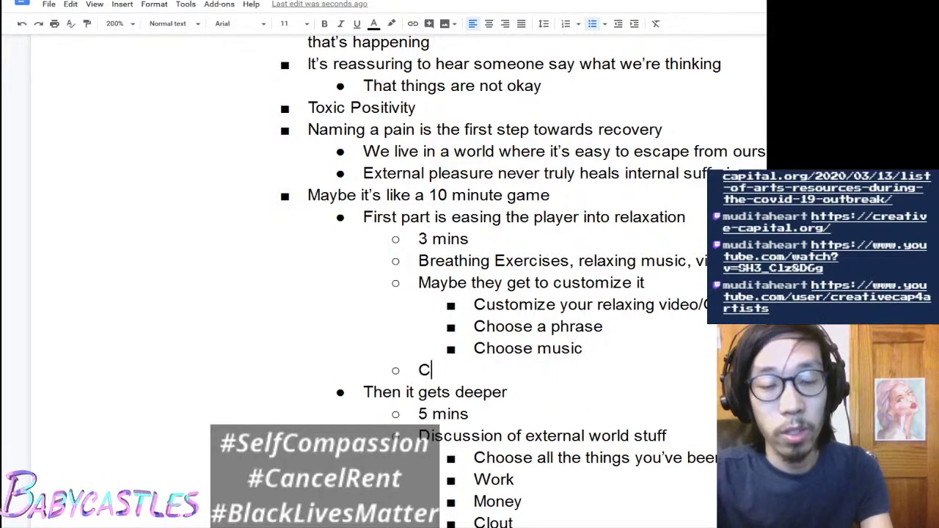
{"action": "type", "text": "an't mkae"}
{"action": "key", "text": "BackSpace"}
{"action": "key", "text": "BackSpace"}
{"action": "key", "text": "BackSpace"}
{"action": "type", "text": "ak"}
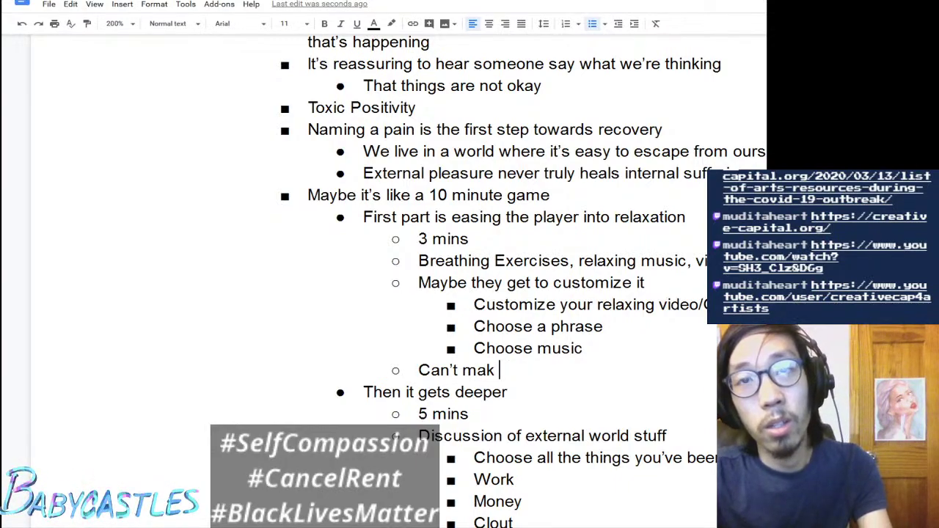
{"action": "type", "text": "e the stuff too m"}
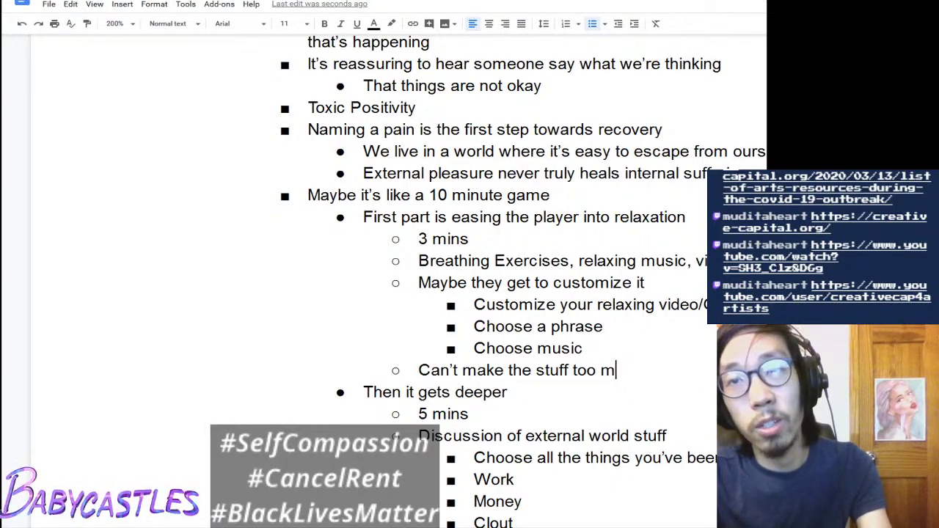
{"action": "key", "text": "BackSpace"}
{"action": "type", "text": "funny"}
Step: Add an indented sub-point 'Can't be like a ridiculous high'
{"action": "key", "text": "Return"}
{"action": "key", "text": "Tab"}
{"action": "type", "text": "Middle gr"}
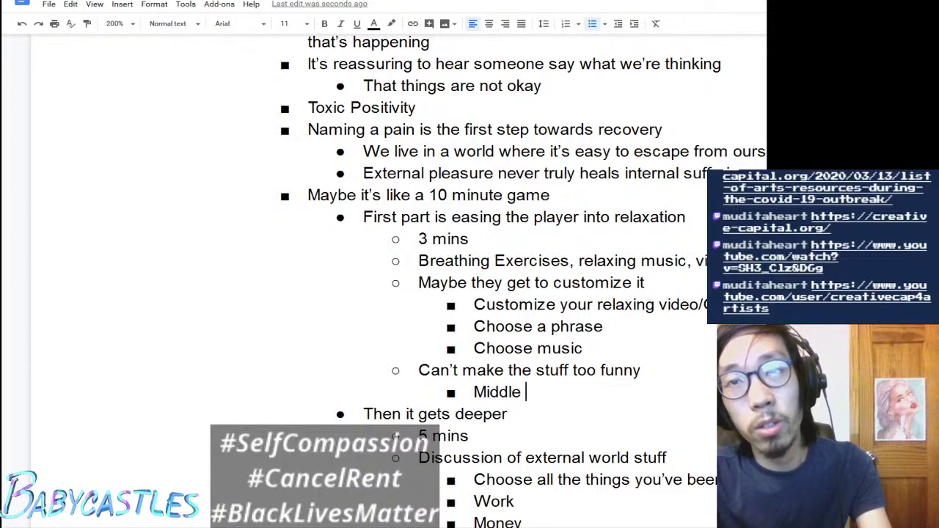
{"action": "key", "text": "ctrl+BackSpace"}
{"action": "key", "text": "ctrl+BackSpace"}
{"action": "type", "text": "Can't be like a"}
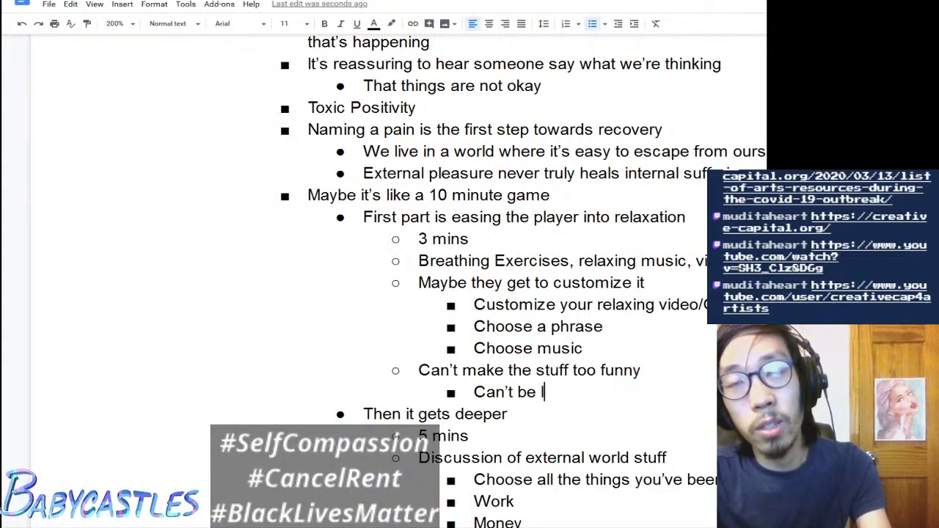
{"action": "type", "text": " ridick"}
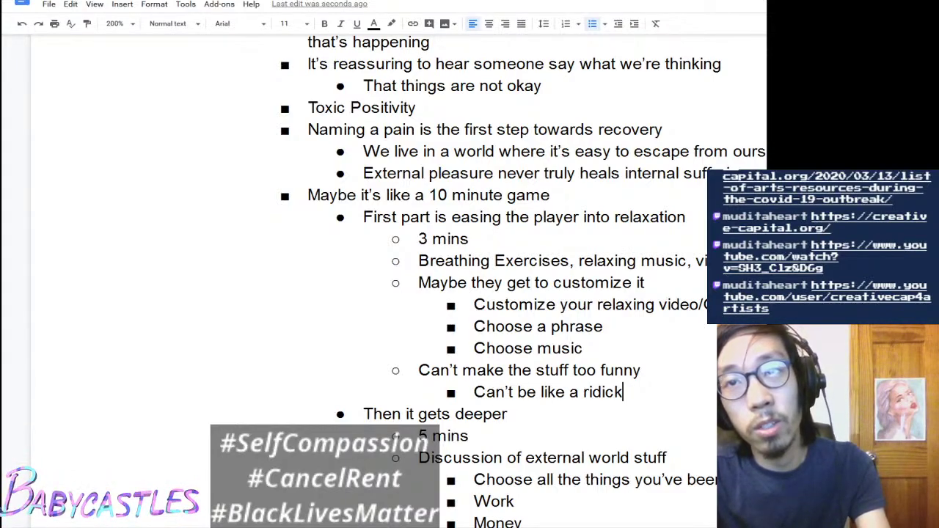
{"action": "key", "text": "BackSpace"}
{"action": "type", "text": "ulous high ene"}
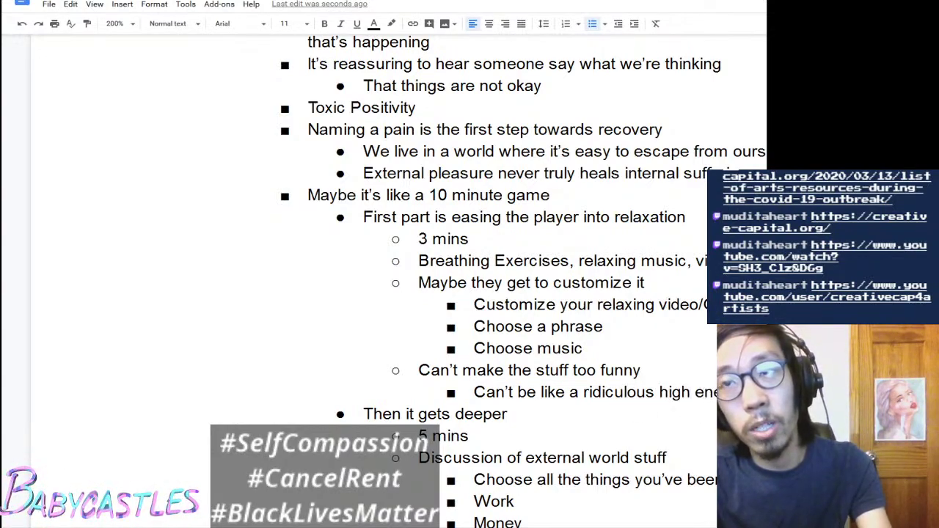
Step: Add the sub-point 'Can be like a nice chill, animal meme' about a sloth or dog in a hammock
{"action": "key", "text": "Return"}
{"action": "type", "text": "Can be "}
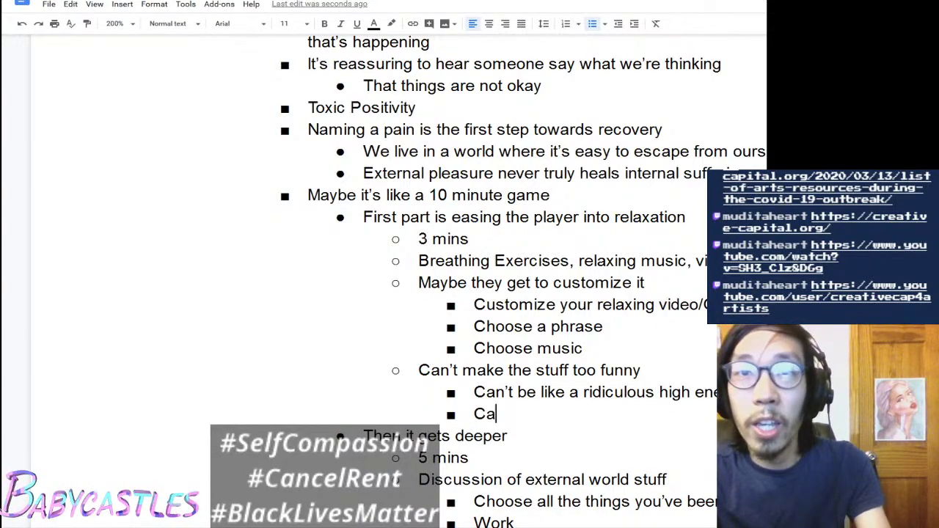
{"action": "type", "text": "li"}
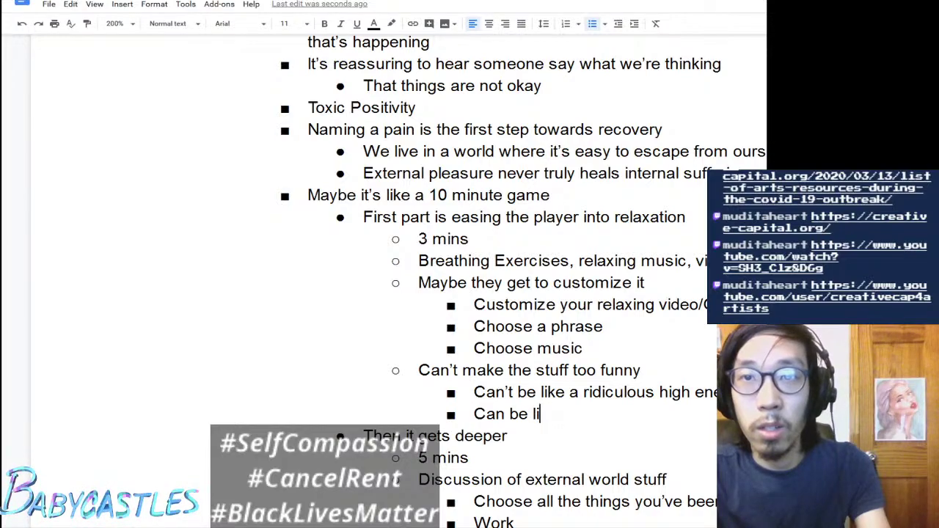
{"action": "type", "text": "ke a nice chill, do"}
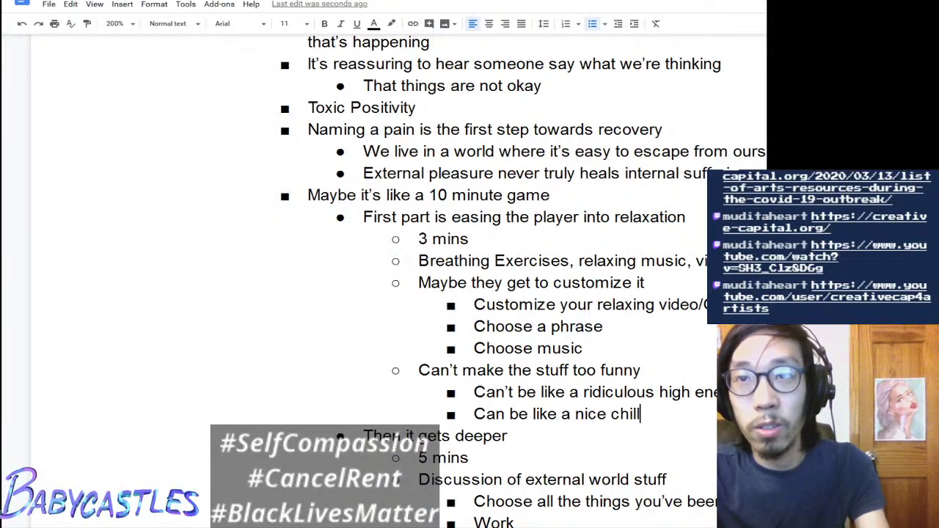
{"action": "key", "text": "BackSpace"}
{"action": "key", "text": "BackSpace"}
{"action": "type", "text": "animal m"}
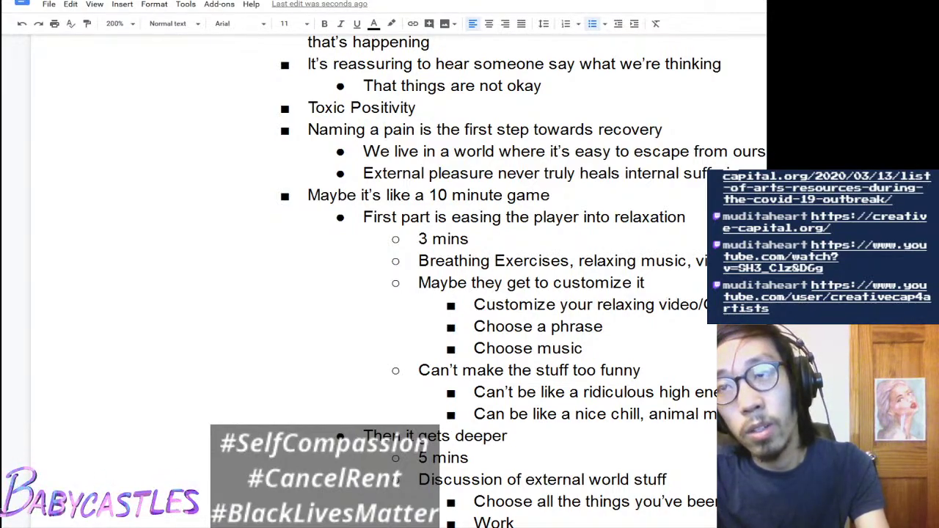
{"action": "type", "text": "slo"}
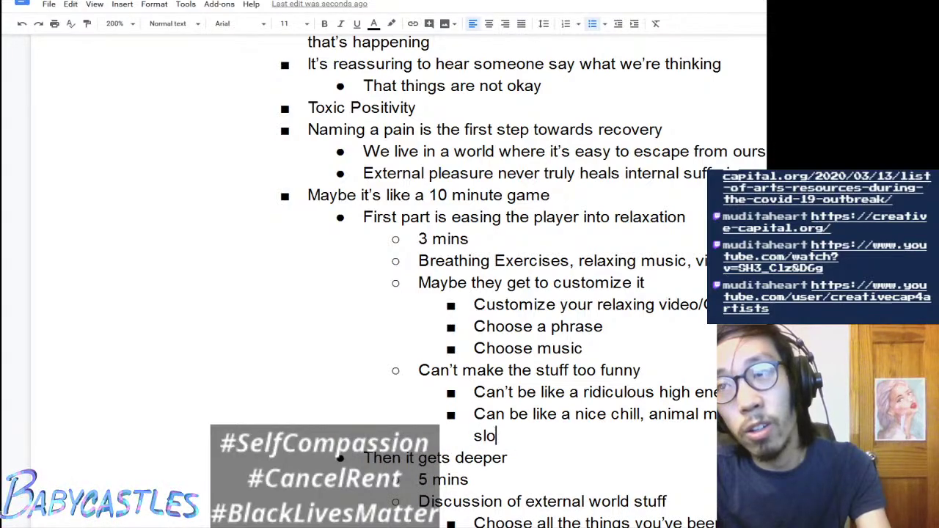
{"action": "type", "text": "th or d"}
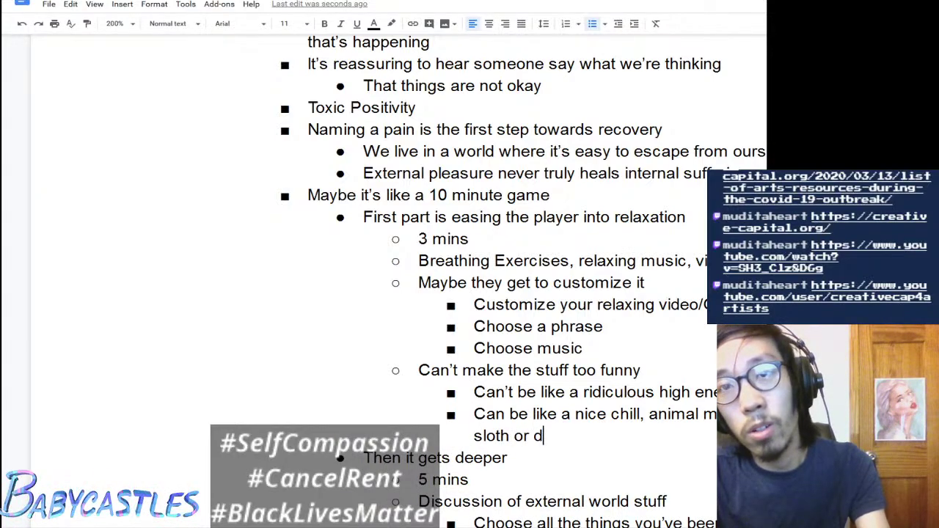
{"action": "type", "text": "og in a hammock"}
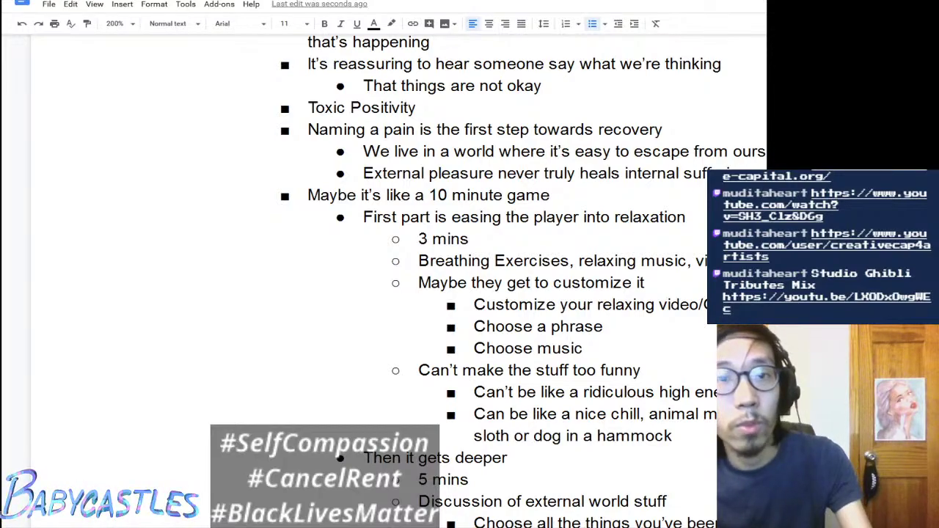
{"action": "left_click", "coordinate": [584, 349]}
{"action": "key", "text": "shift+End"}
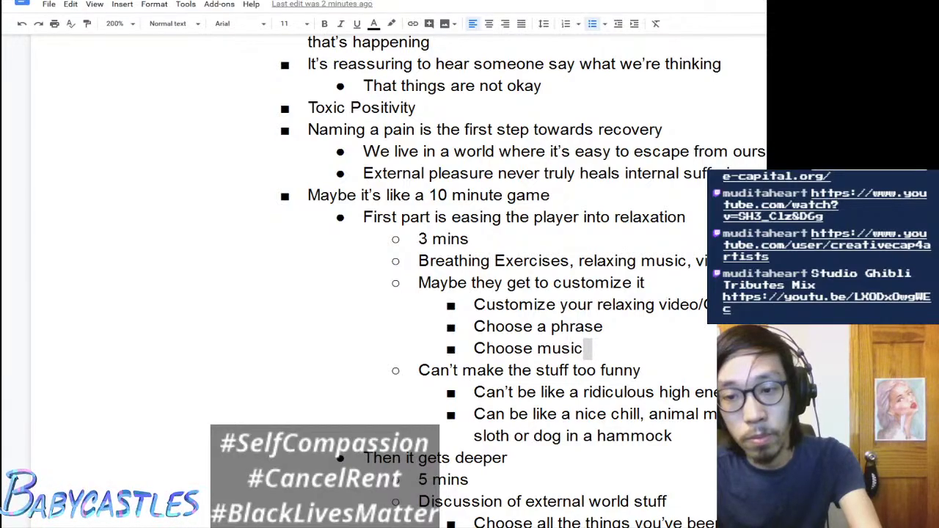
{"action": "key", "text": "alt+Tab"}
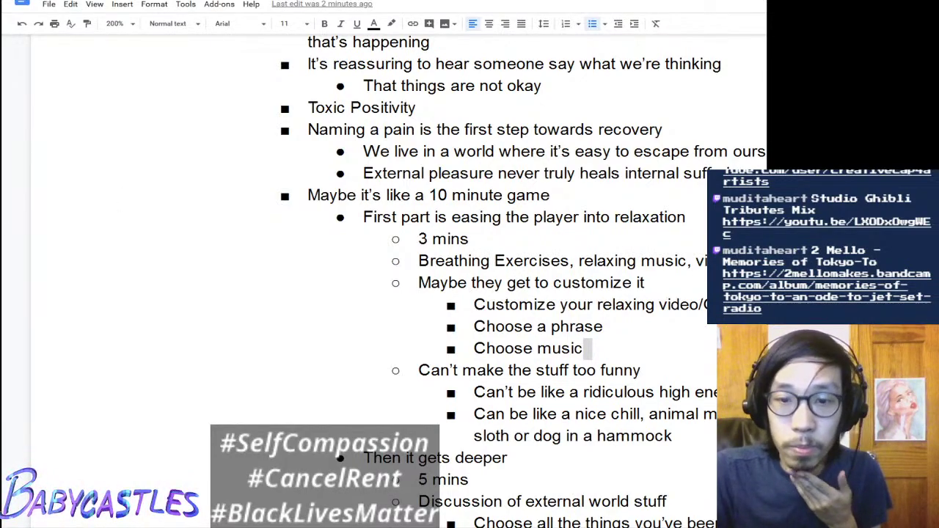
{"action": "left_click", "coordinate": [609, 258]}
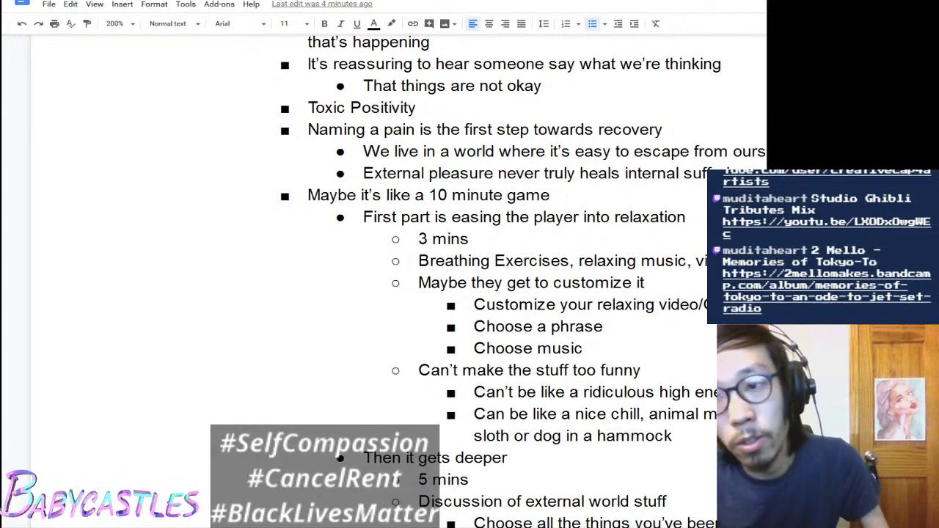
Step: Scroll down to the 'name the pain' bullets and put the caret after 'space to?'
{"action": "scroll", "coordinate": [672, 235], "scroll_direction": "down", "scroll_amount": 3}
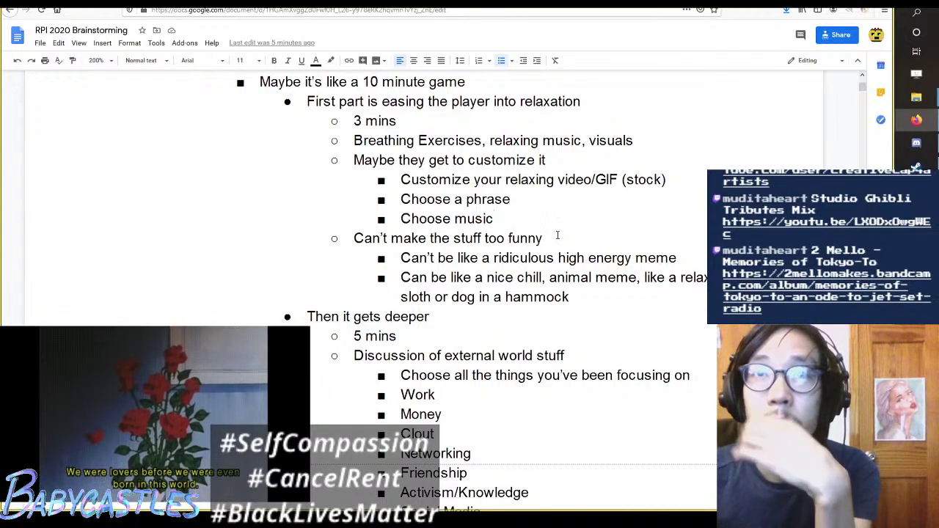
{"action": "scroll", "coordinate": [617, 219], "scroll_direction": "down", "scroll_amount": 4}
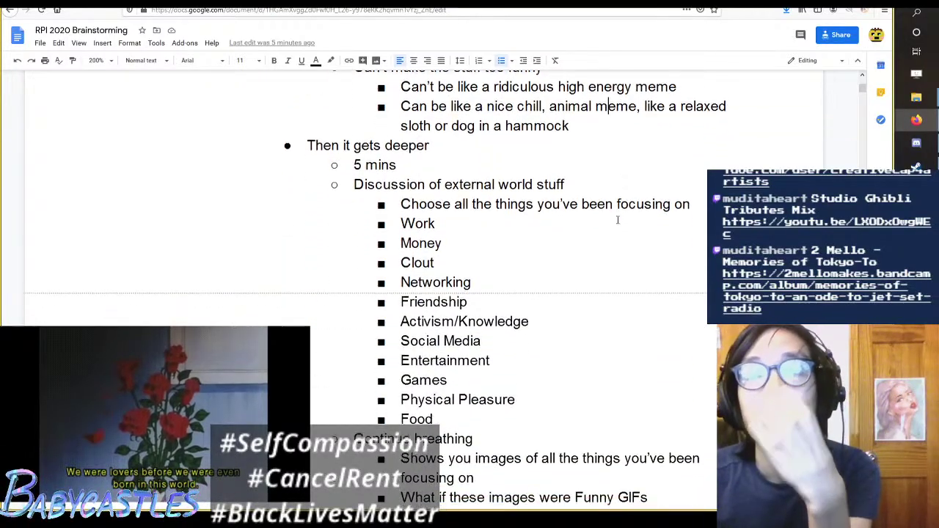
{"action": "scroll", "coordinate": [617, 220], "scroll_direction": "down", "scroll_amount": 4}
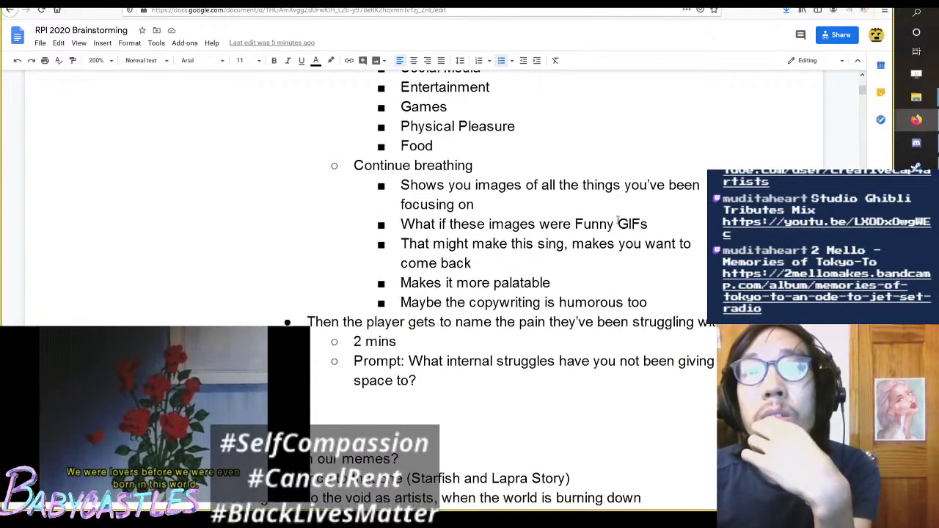
{"action": "left_click", "coordinate": [615, 294]}
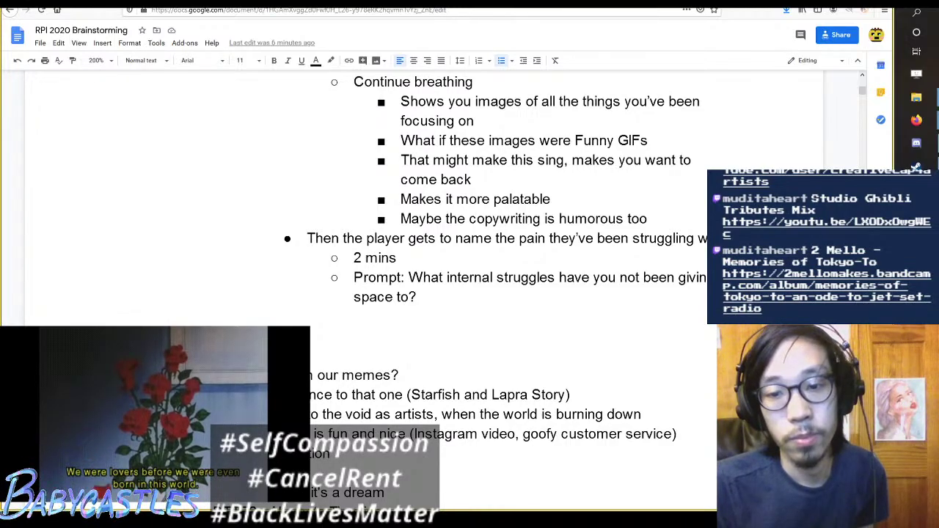
Step: Place the caret at the word 'struggles' in the internal-struggles prompt
{"action": "left_click", "coordinate": [502, 278]}
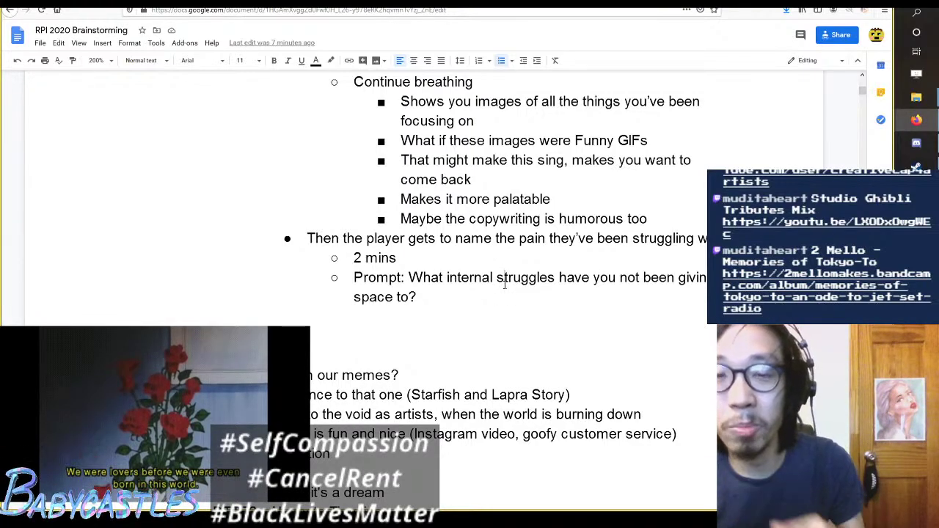
Step: Scroll up and down through the 10-minute game outline to review it
{"action": "left_click", "coordinate": [652, 273]}
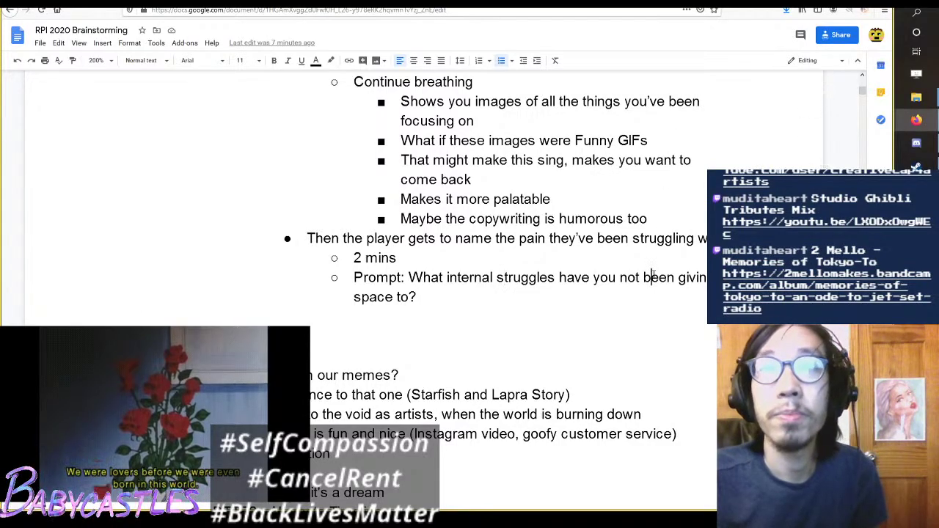
{"action": "scroll", "coordinate": [653, 264], "scroll_direction": "down", "scroll_amount": 1}
{"action": "scroll", "coordinate": [656, 245], "scroll_direction": "down", "scroll_amount": 1}
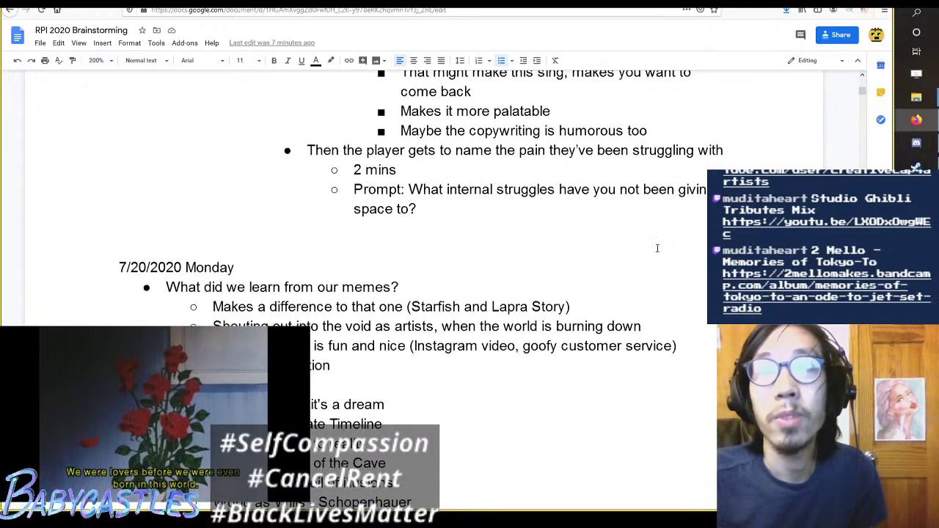
{"action": "scroll", "coordinate": [657, 249], "scroll_direction": "up", "scroll_amount": 1}
{"action": "scroll", "coordinate": [657, 249], "scroll_direction": "up", "scroll_amount": 1}
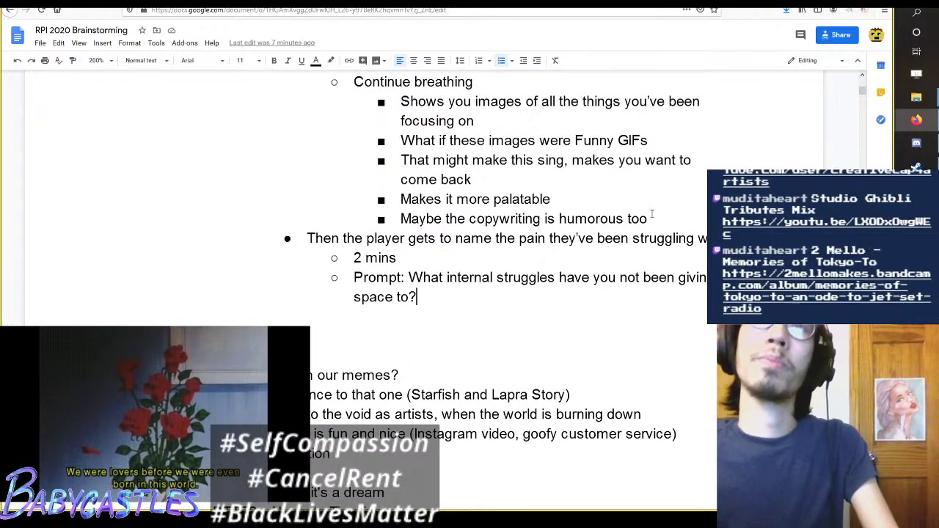
{"action": "scroll", "coordinate": [643, 241], "scroll_direction": "down", "scroll_amount": 1}
{"action": "scroll", "coordinate": [643, 241], "scroll_direction": "up", "scroll_amount": 9}
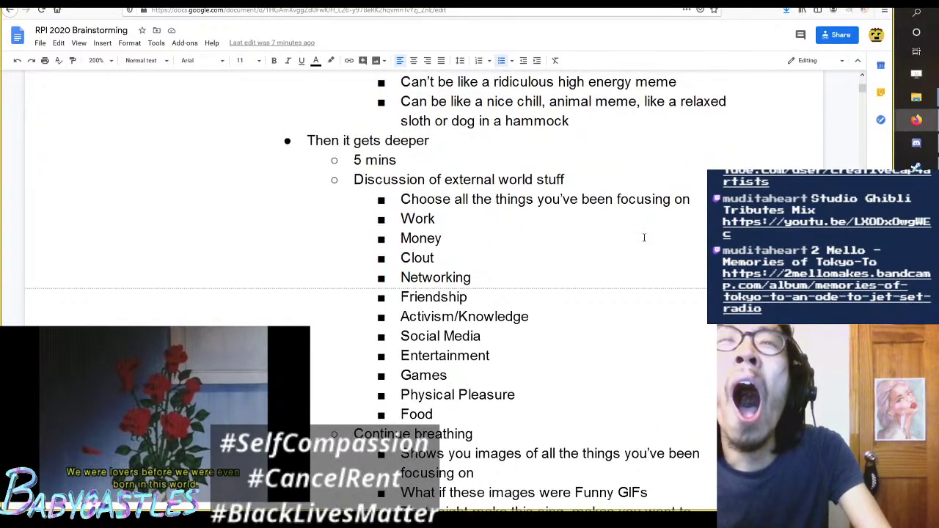
{"action": "scroll", "coordinate": [645, 237], "scroll_direction": "up", "scroll_amount": 6}
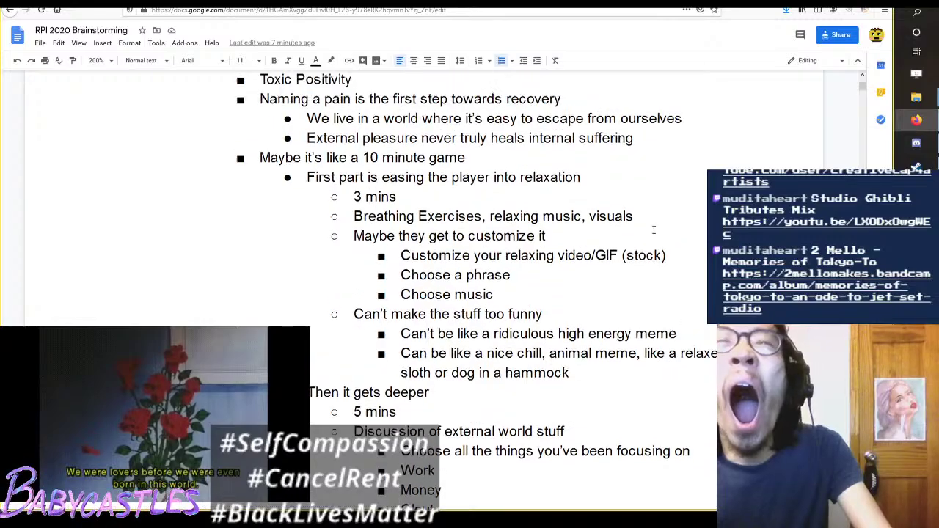
{"action": "scroll", "coordinate": [654, 230], "scroll_direction": "down", "scroll_amount": 1}
{"action": "scroll", "coordinate": [656, 225], "scroll_direction": "down", "scroll_amount": 1}
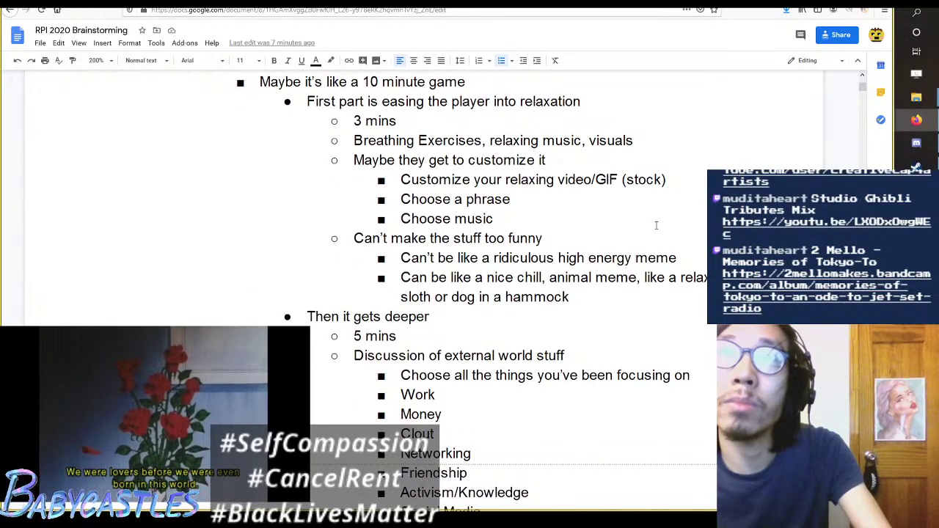
{"action": "scroll", "coordinate": [656, 225], "scroll_direction": "down", "scroll_amount": 1}
{"action": "scroll", "coordinate": [656, 225], "scroll_direction": "up", "scroll_amount": 1}
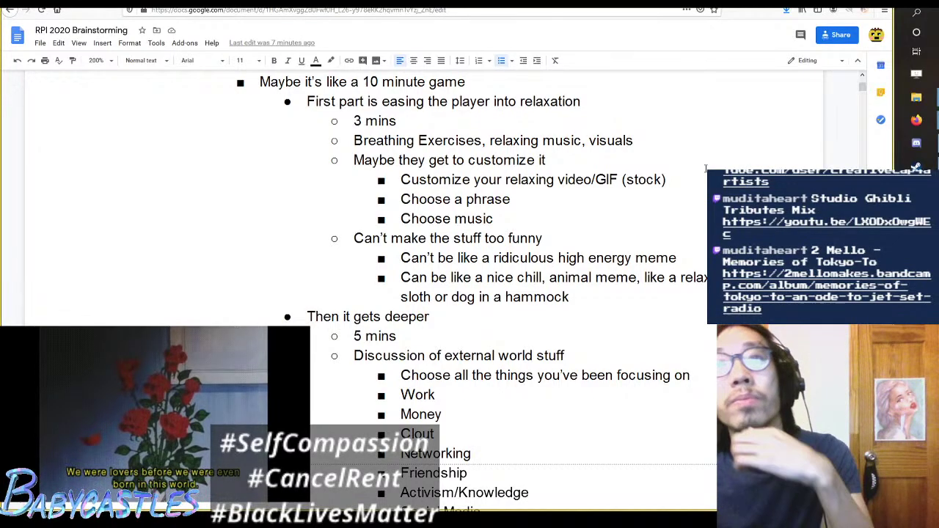
{"action": "scroll", "coordinate": [705, 168], "scroll_direction": "up", "scroll_amount": 3}
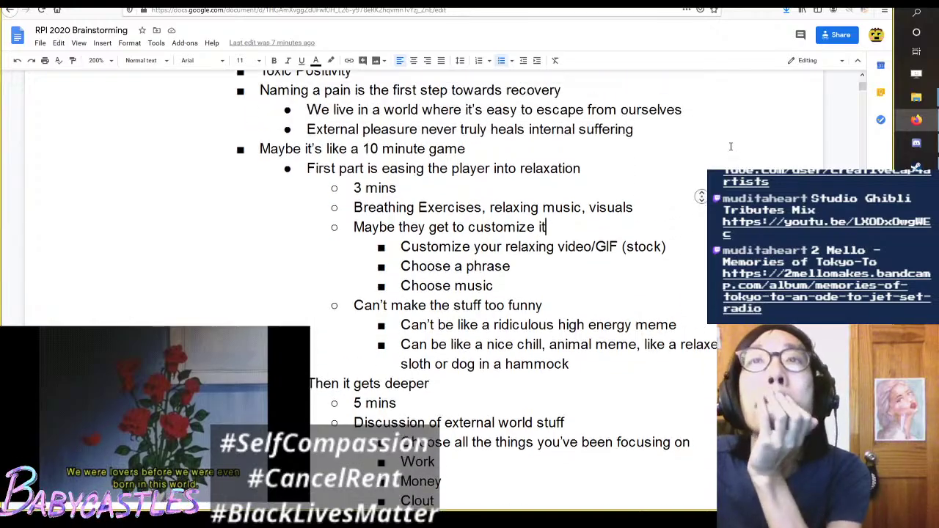
{"action": "scroll", "coordinate": [705, 168], "scroll_direction": "down", "scroll_amount": 3}
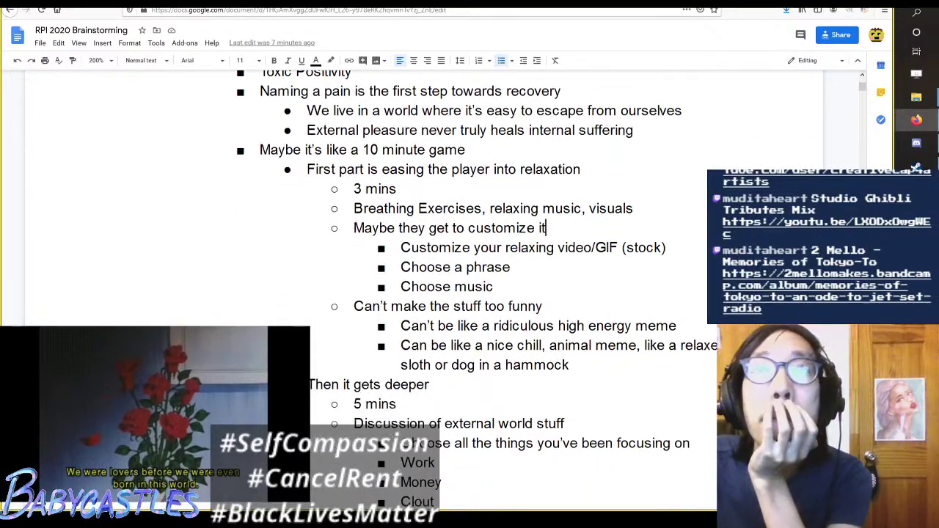
{"action": "scroll", "coordinate": [705, 167], "scroll_direction": "up", "scroll_amount": 1}
{"action": "scroll", "coordinate": [706, 167], "scroll_direction": "down", "scroll_amount": 4}
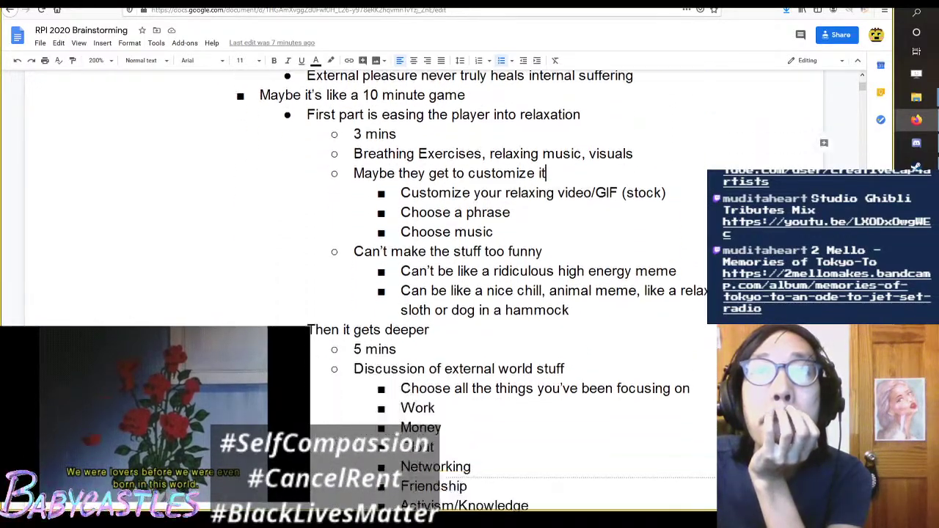
{"action": "scroll", "coordinate": [706, 167], "scroll_direction": "down", "scroll_amount": 5}
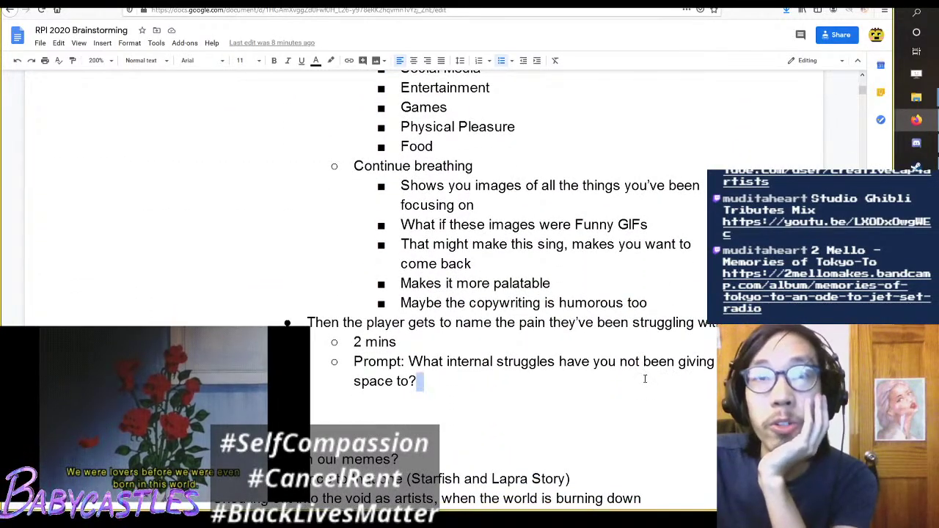
{"action": "scroll", "coordinate": [668, 308], "scroll_direction": "up", "scroll_amount": 7}
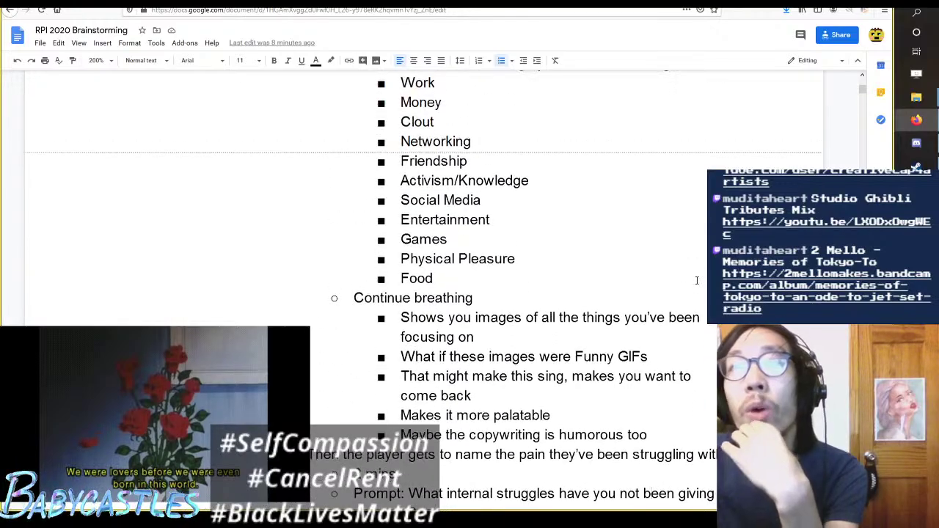
{"action": "scroll", "coordinate": [700, 272], "scroll_direction": "up", "scroll_amount": 2}
{"action": "scroll", "coordinate": [705, 264], "scroll_direction": "down", "scroll_amount": 1}
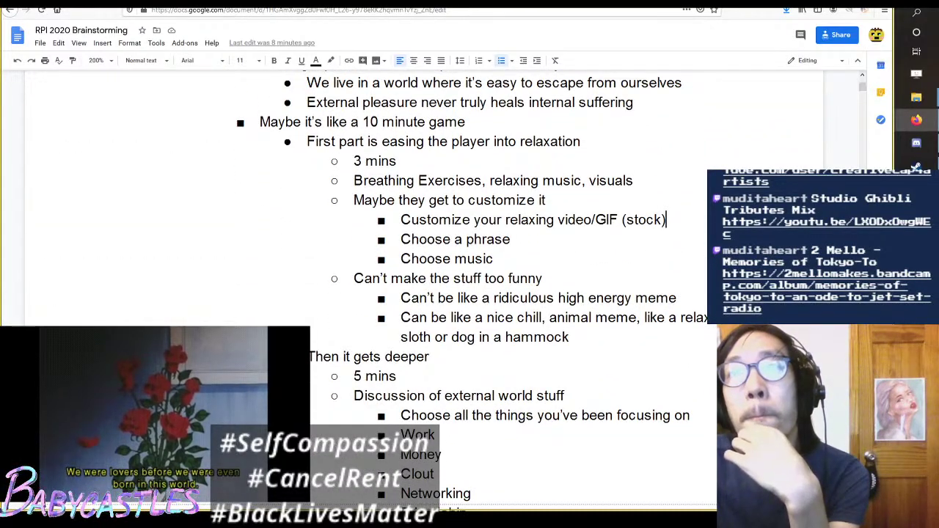
{"action": "scroll", "coordinate": [667, 198], "scroll_direction": "down", "scroll_amount": 1}
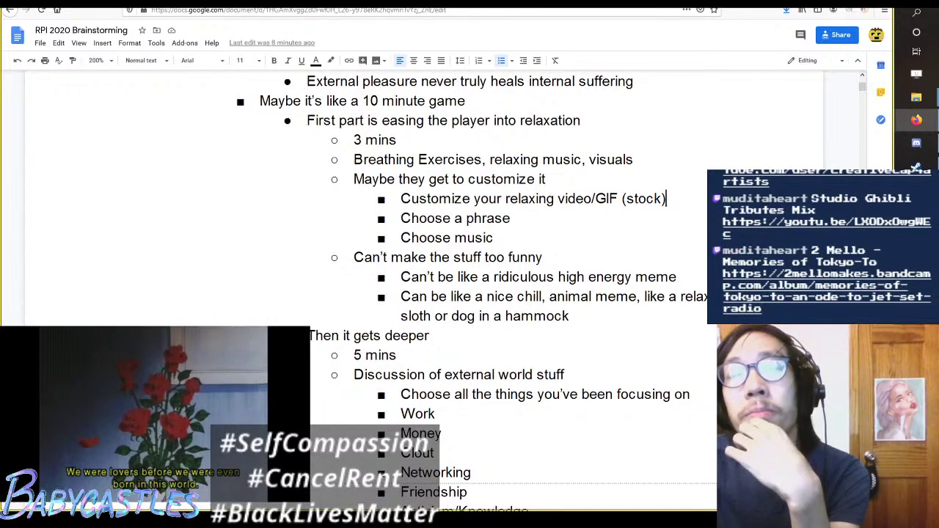
Step: Select the outline from 'Maybe it's like a 10 minute game' to 'space to?' and switch to the Confessions of an NPC 2 doc
{"action": "left_click", "coordinate": [512, 218]}
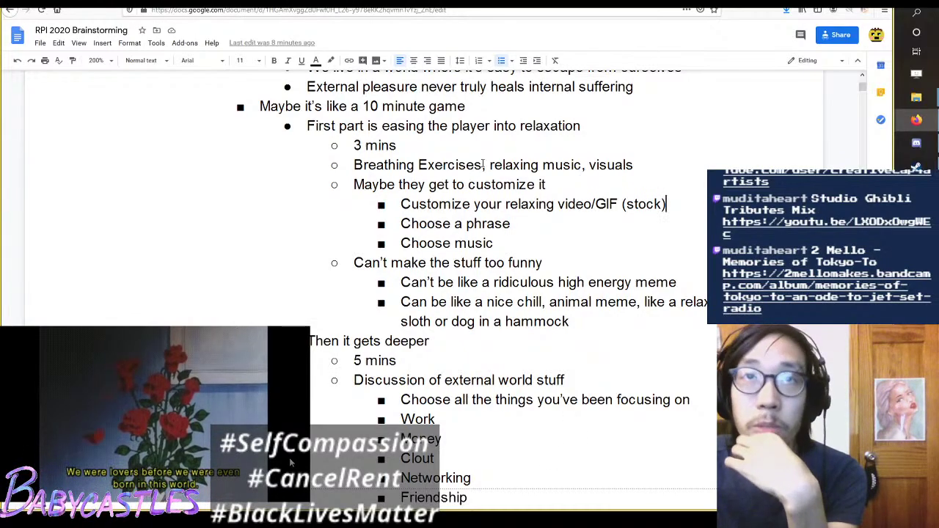
{"action": "scroll", "coordinate": [495, 281], "scroll_direction": "down", "scroll_amount": 7}
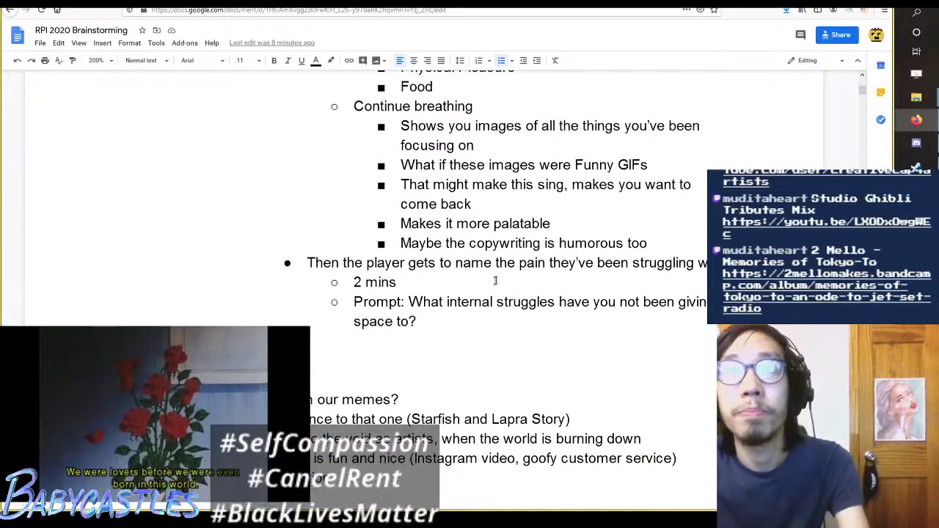
{"action": "left_click_drag", "start_coordinate": [425, 326], "coordinate": [259, 239]}
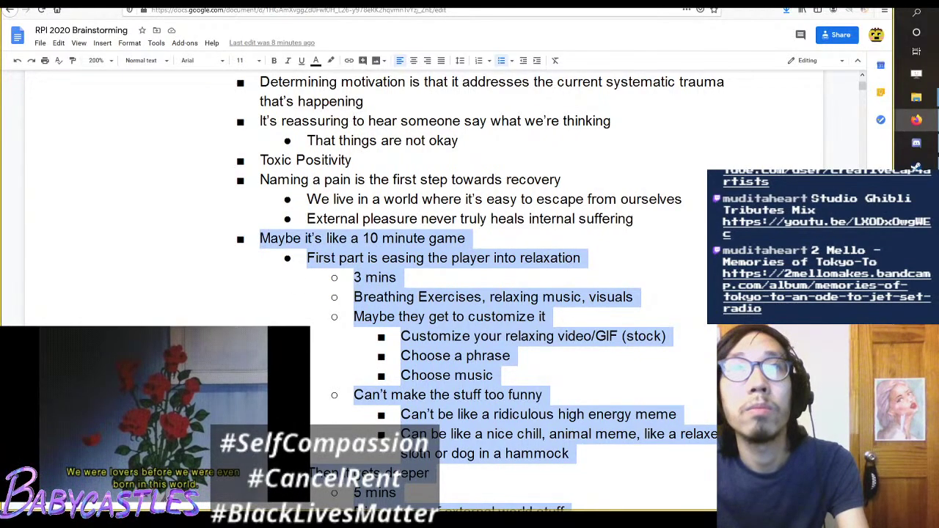
{"action": "key", "text": "ctrl+Tab"}
{"action": "scroll", "coordinate": [357, 179], "scroll_direction": "up", "scroll_amount": 4}
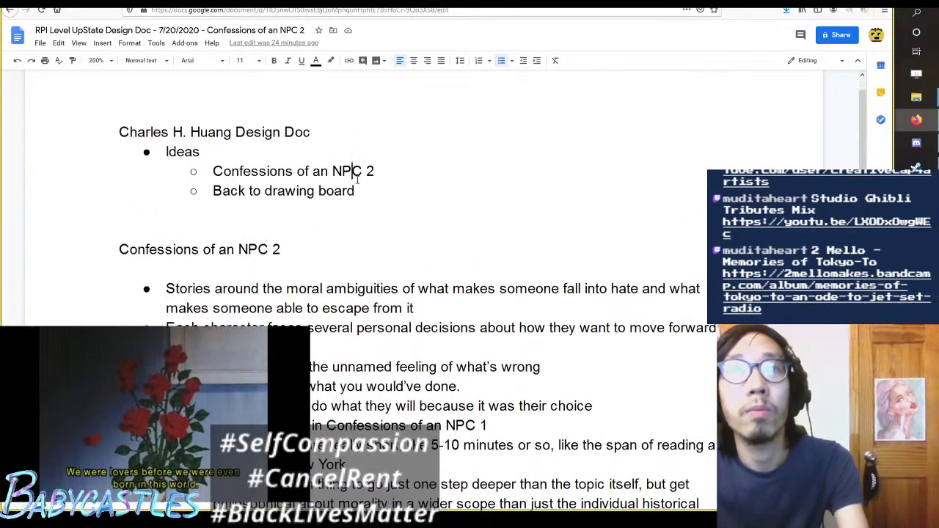
Step: Replace 'Back to drawing board' with 'Reflections at Sunset 2' and start an unbulleted top-level line below
{"action": "key", "text": "ctrl+shift+Left"}
{"action": "key", "text": "ctrl+shift+Left"}
{"action": "key", "text": "ctrl+shift+Left"}
{"action": "key", "text": "ctrl+shift+Left"}
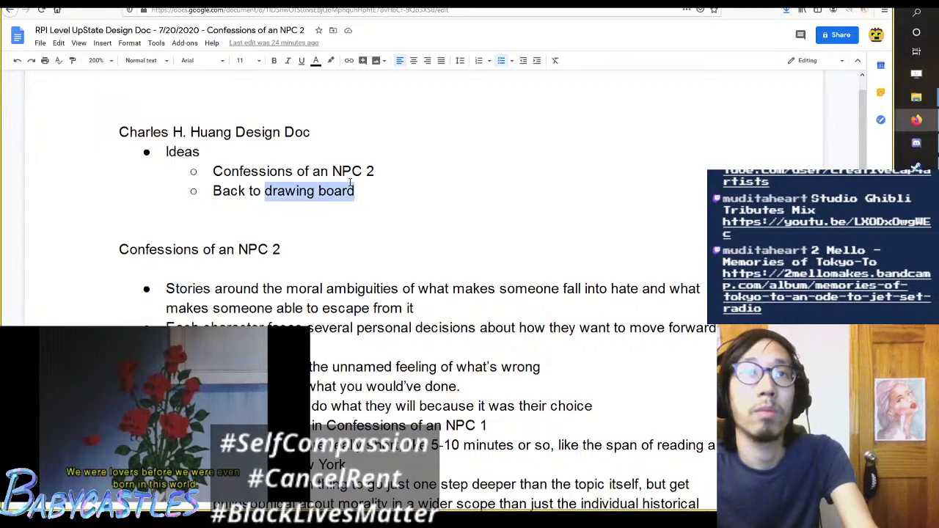
{"action": "type", "text": "Refleciot"}
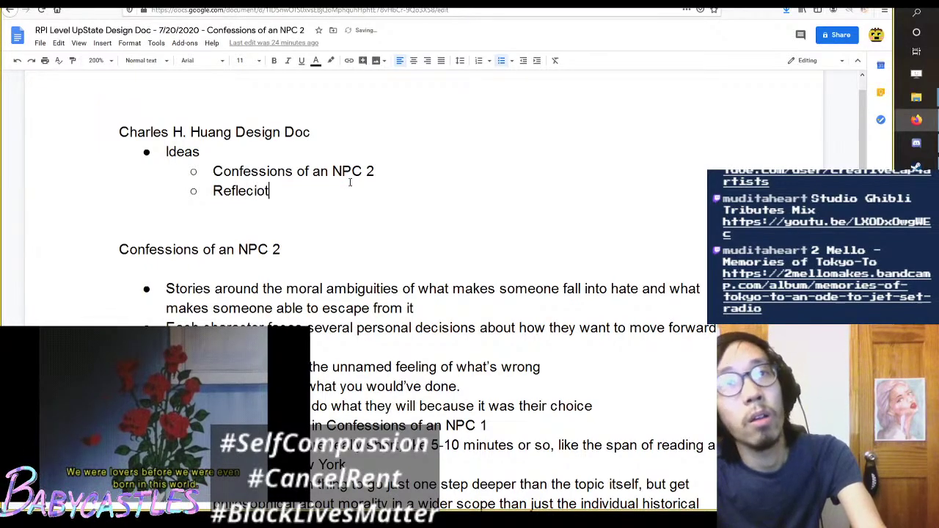
{"action": "type", "text": "n ions "}
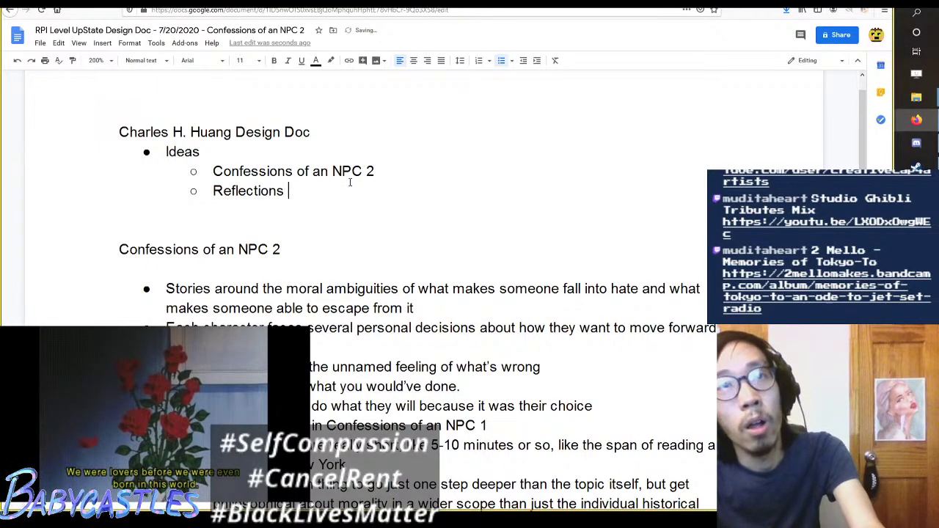
{"action": "type", "text": "at Sunset 2"}
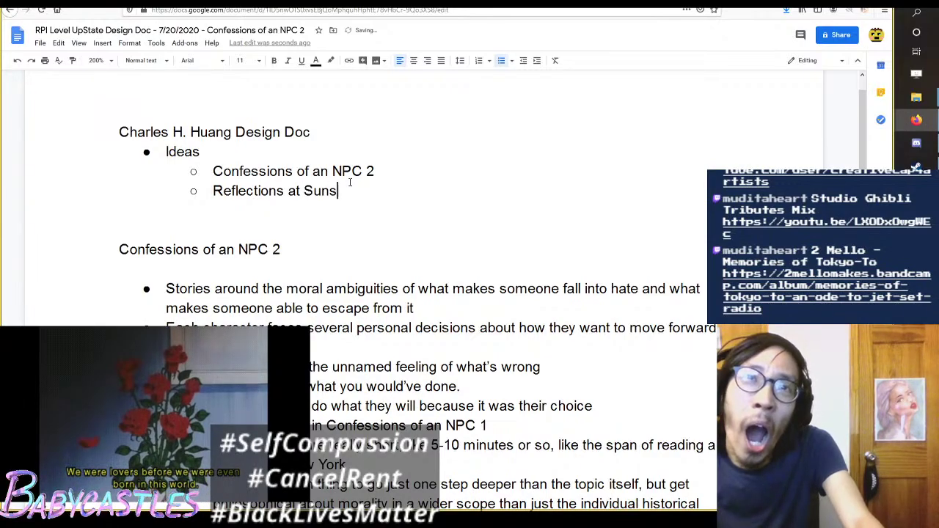
{"action": "key", "text": "Return"}
{"action": "key", "text": "shift+Tab"}
{"action": "key", "text": "BackSpace"}
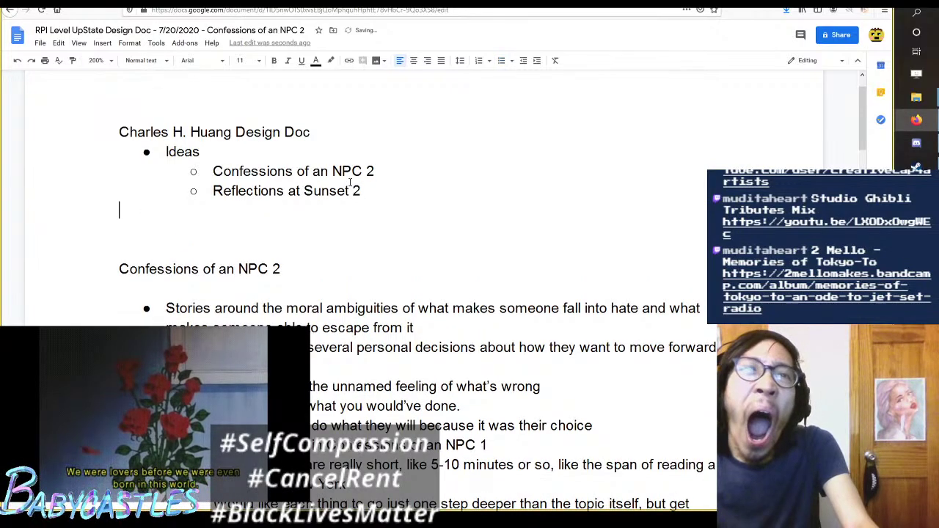
Step: Add the 'Reflections at Sunset' heading and outdent the game outline beneath it
{"action": "key", "text": "Return"}
{"action": "type", "text": "Re"}
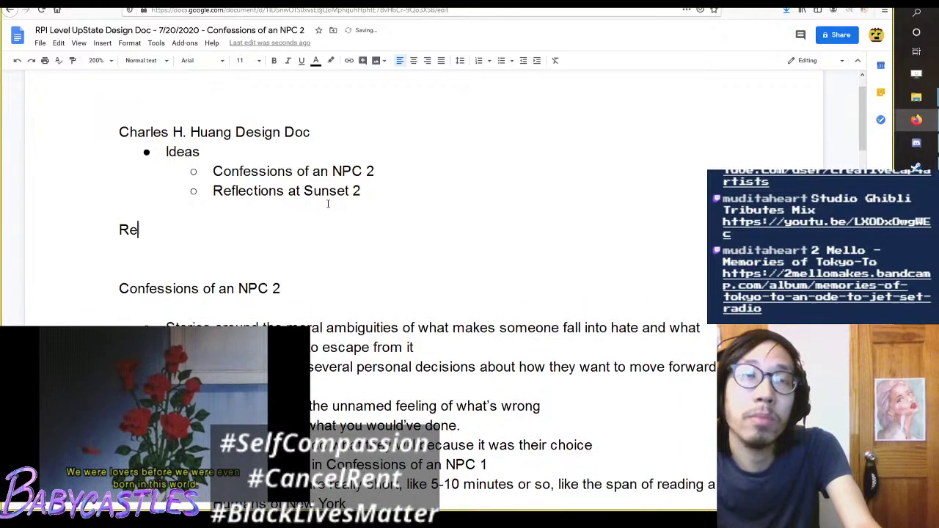
{"action": "type", "text": "flections at Sunset"}
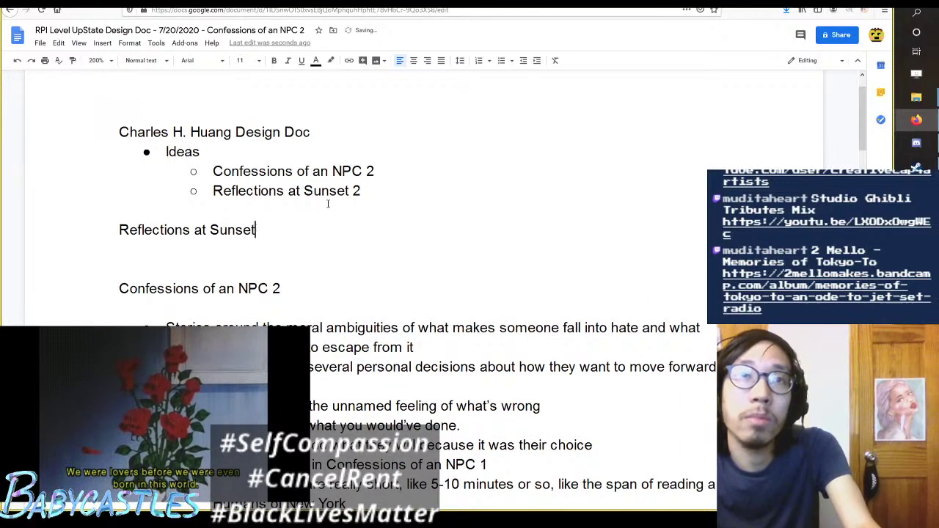
{"action": "key", "text": "Return"}
{"action": "scroll", "coordinate": [328, 203], "scroll_direction": "down", "scroll_amount": 10}
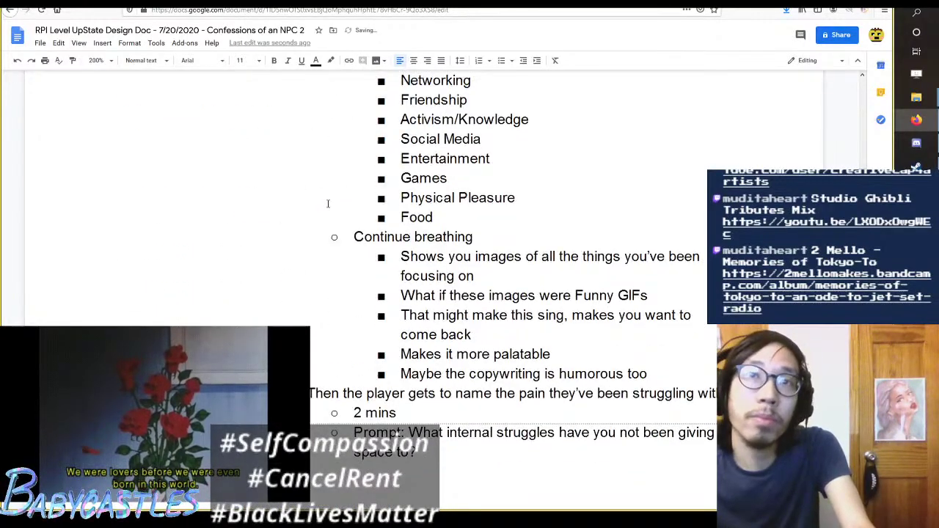
{"action": "left_click_drag", "start_coordinate": [466, 454], "coordinate": [219, 149]}
{"action": "key", "text": "shift+Tab"}
{"action": "key", "text": "shift+Tab"}
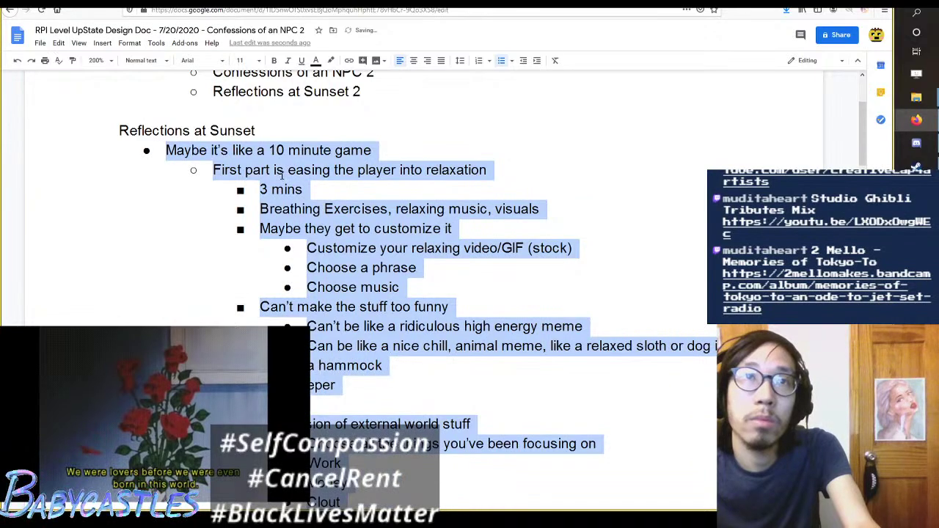
{"action": "left_click", "coordinate": [383, 170]}
Step: Add a bulleted 'Relax' line directly under the Reflections at Sunset heading
{"action": "left_click", "coordinate": [353, 135]}
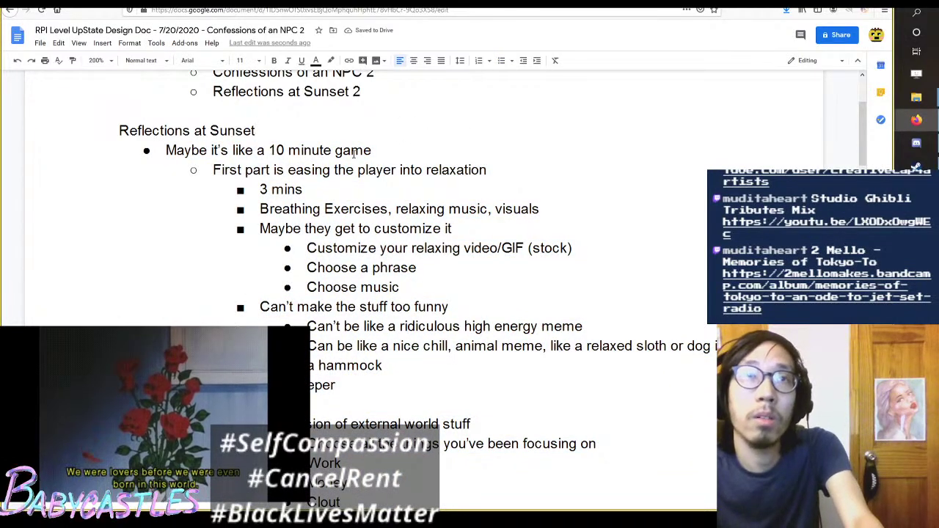
{"action": "key", "text": "Return"}
{"action": "key", "text": "ctrl+shift+8"}
{"action": "type", "text": "Ref"}
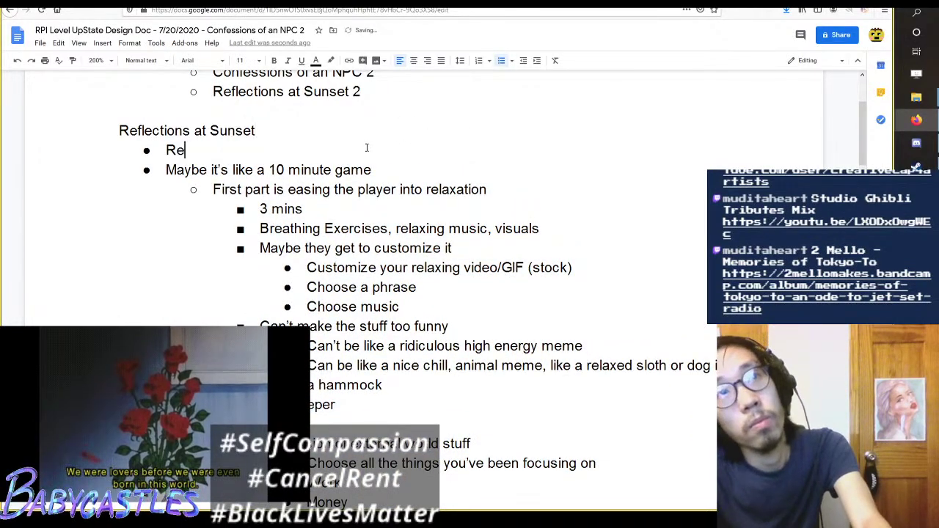
{"action": "key", "text": "BackSpace"}
{"action": "key", "text": "BackSpace"}
{"action": "key", "text": "BackSpace"}
{"action": "type", "text": "Relax"}
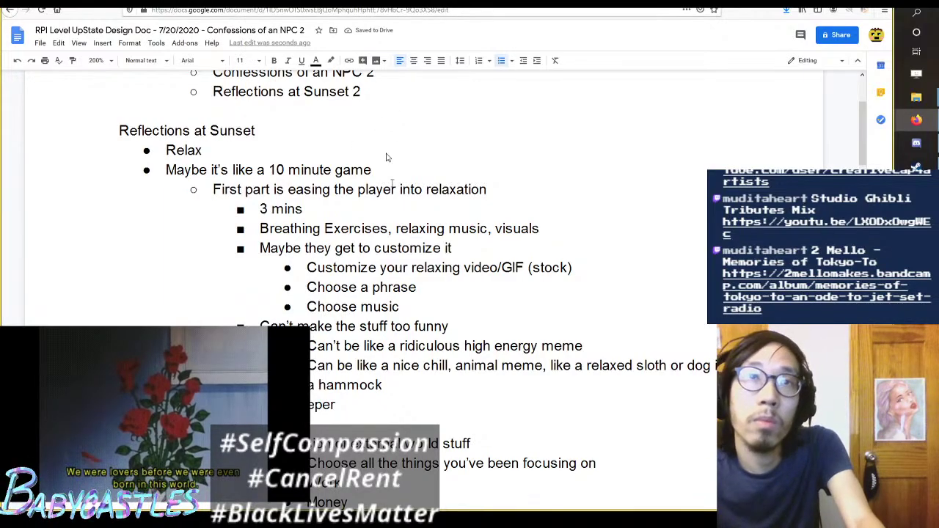
{"action": "scroll", "coordinate": [453, 164], "scroll_direction": "down", "scroll_amount": 12}
{"action": "scroll", "coordinate": [455, 164], "scroll_direction": "up", "scroll_amount": 12}
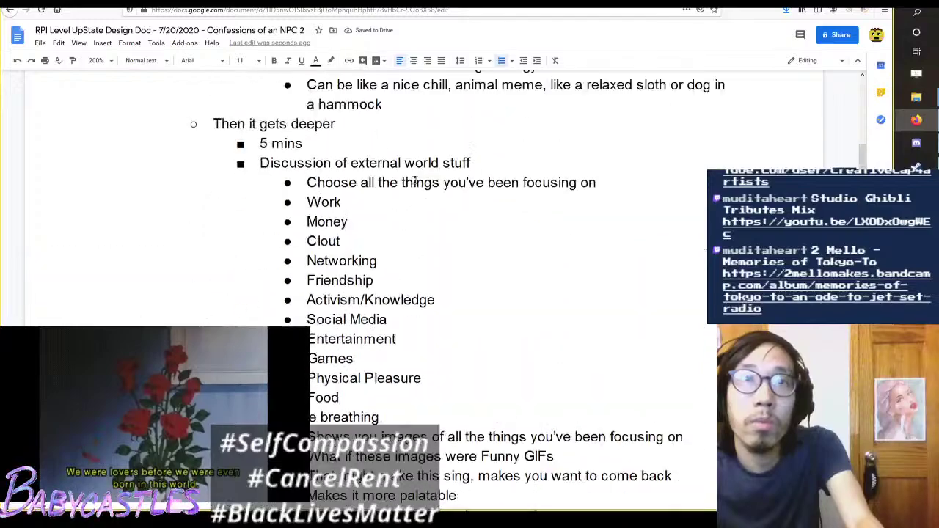
Step: Insert a sub-bullet 'Part 1 - Relax' above the first-part line
{"action": "key", "text": "Return"}
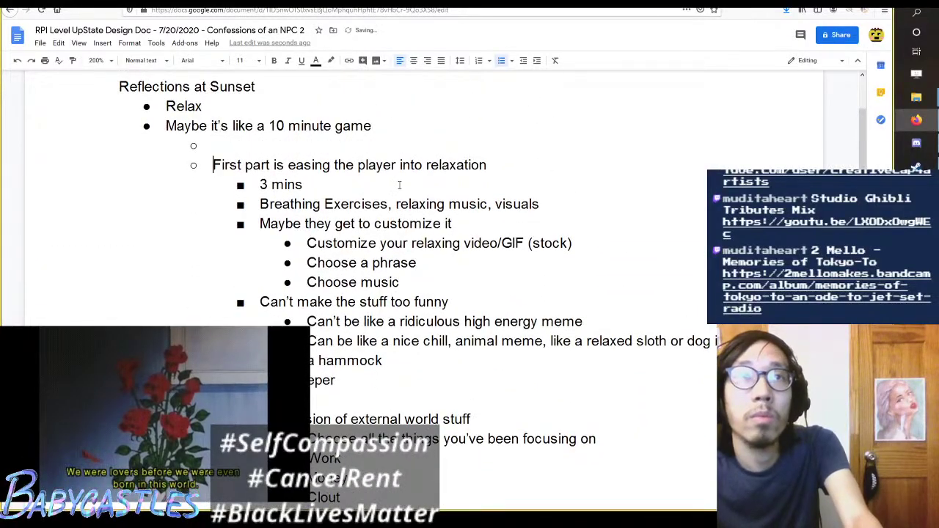
{"action": "key", "text": "BackSpace"}
{"action": "key", "text": "Return"}
{"action": "type", "text": "Firs"}
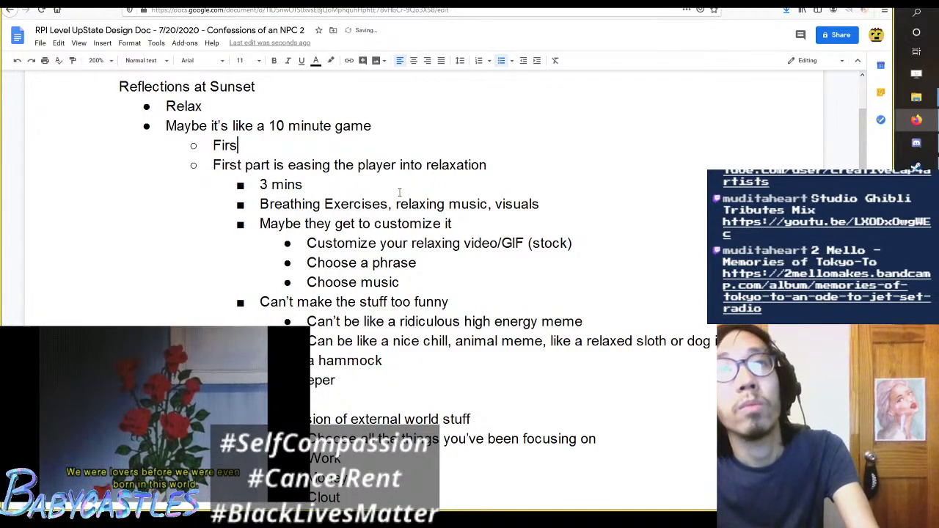
{"action": "key", "text": "BackSpace"}
{"action": "key", "text": "BackSpace"}
{"action": "key", "text": "BackSpace"}
{"action": "key", "text": "BackSpace"}
{"action": "type", "text": "Part 1"}
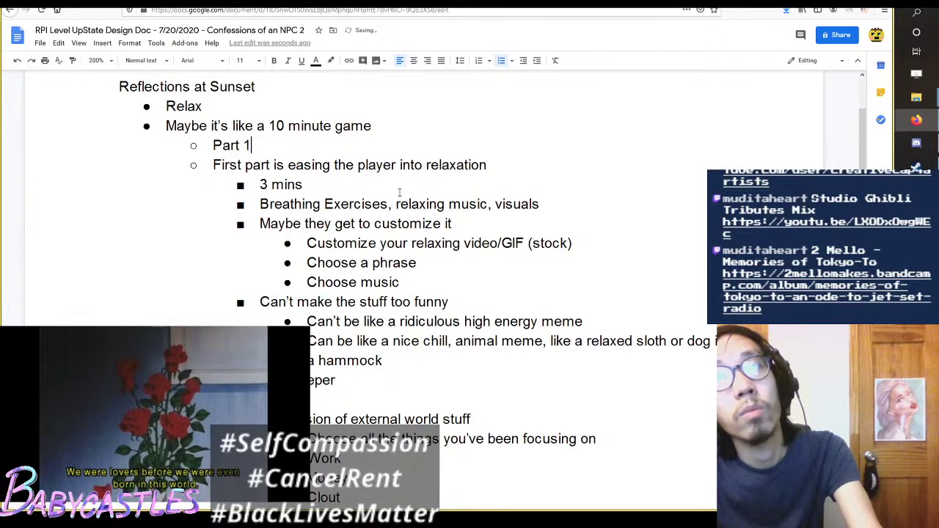
{"action": "type", "text": " - Relax"}
{"action": "key", "text": "Return"}
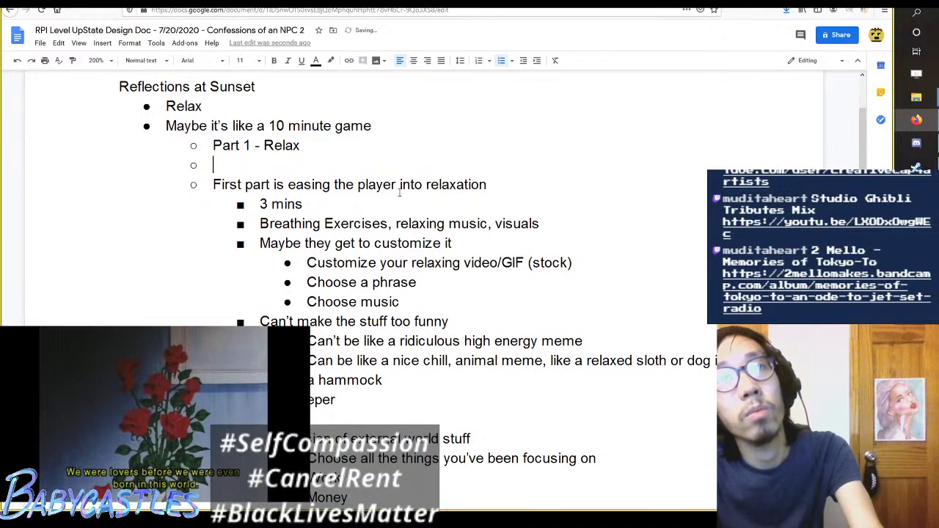
Step: Add the sub-bullet 'Part 2 - What are you thinking about'
{"action": "type", "text": "a"}
{"action": "key", "text": "BackSpace"}
{"action": "type", "text": "Part 2 "}
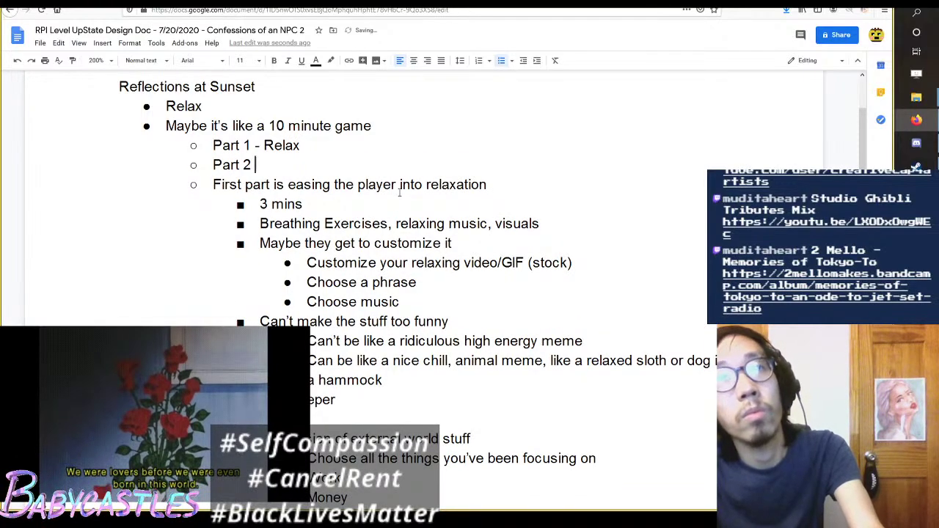
{"action": "type", "text": "- Deepe"}
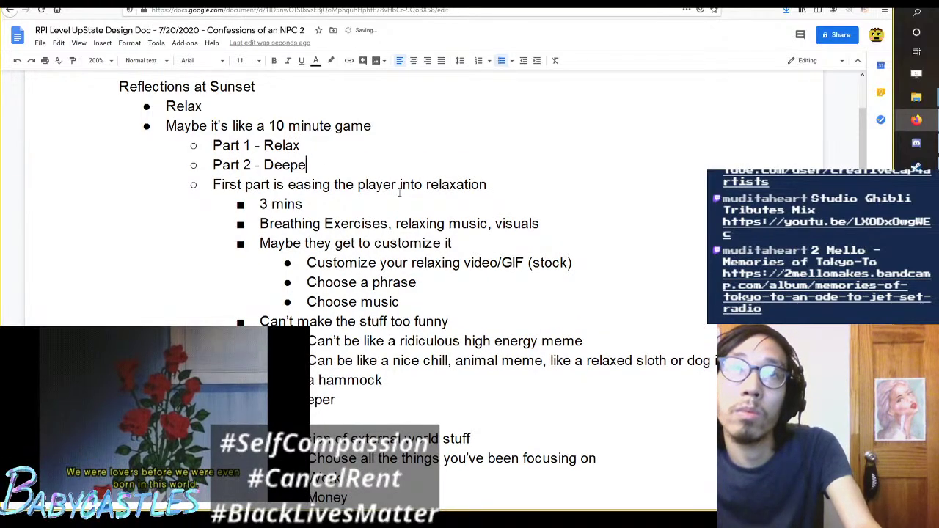
{"action": "type", "text": "r Tho"}
{"action": "key", "text": "ctrl+BackSpace"}
{"action": "key", "text": "ctrl+BackSpace"}
{"action": "type", "text": "Wha"}
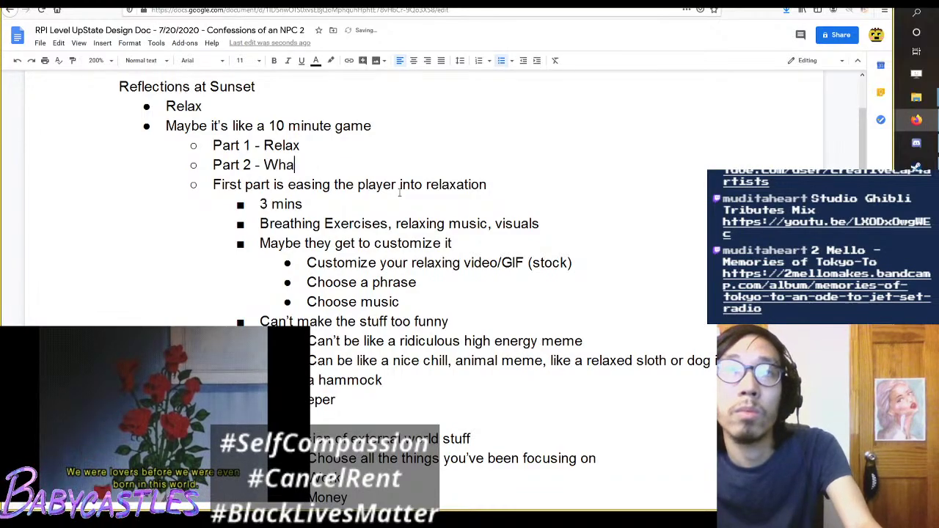
{"action": "type", "text": "t are you thinking about"}
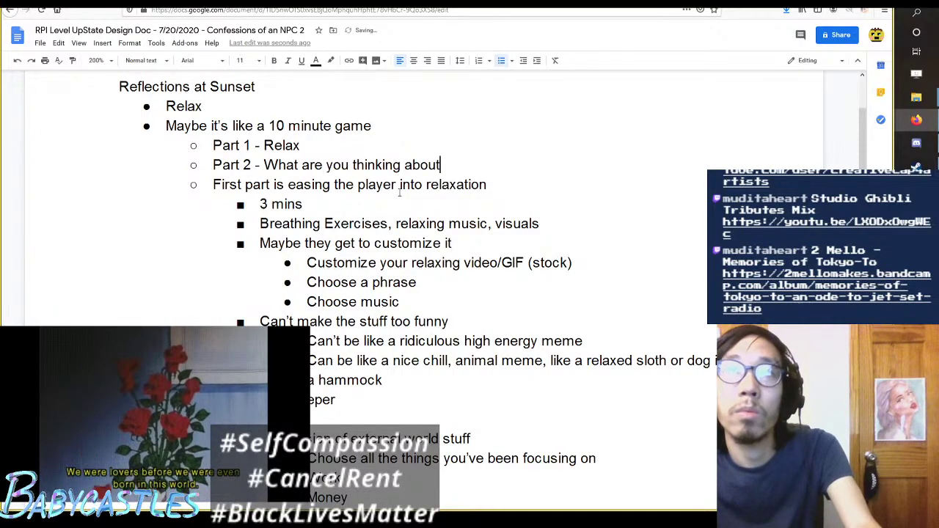
Step: Add the sub-bullet 'Part 3 - What haven't you been thinking about'
{"action": "key", "text": "Return"}
{"action": "type", "text": "Part"}
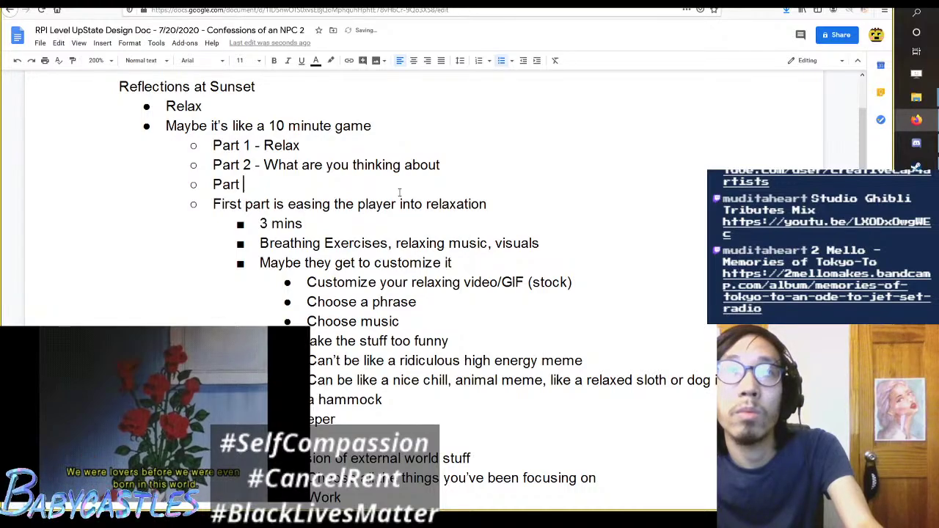
{"action": "type", "text": " 3 - What haven"}
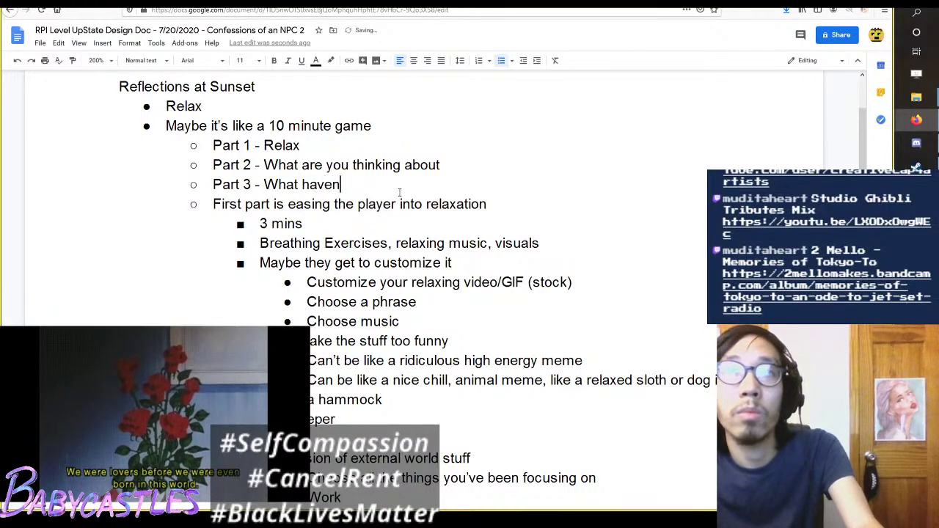
{"action": "type", "text": "t'y ou"}
{"action": "key", "text": "BackSpace"}
{"action": "key", "text": "BackSpace"}
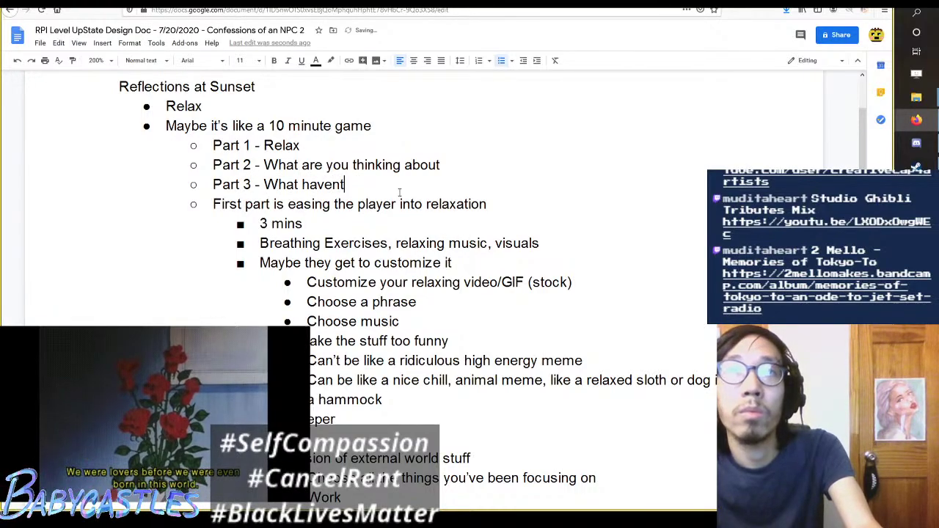
{"action": "key", "text": "BackSpace"}
{"action": "type", "text": "'t you been thinking"}
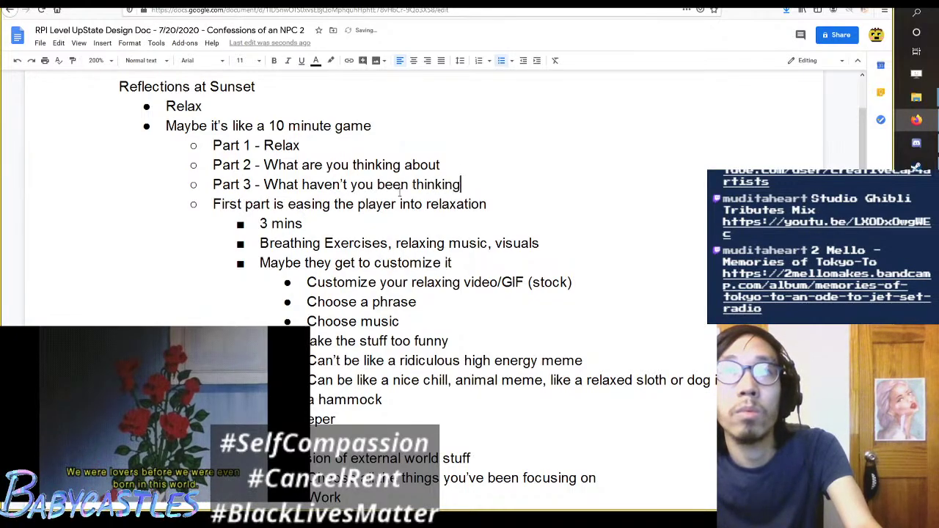
{"action": "type", "text": " about"}
{"action": "key", "text": "Up"}
{"action": "key", "text": "Up"}
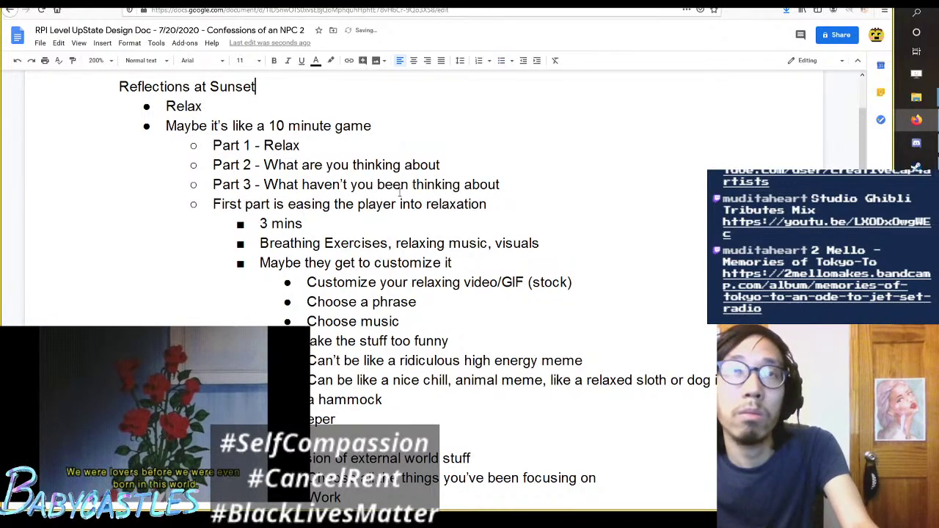
{"action": "key", "text": "Up"}
Step: Extend the Relax bullet with 'and give space to what you haven't been thinking about'
{"action": "key", "text": "Down"}
{"action": "key", "text": "Down"}
{"action": "key", "text": "Down"}
{"action": "key", "text": "End"}
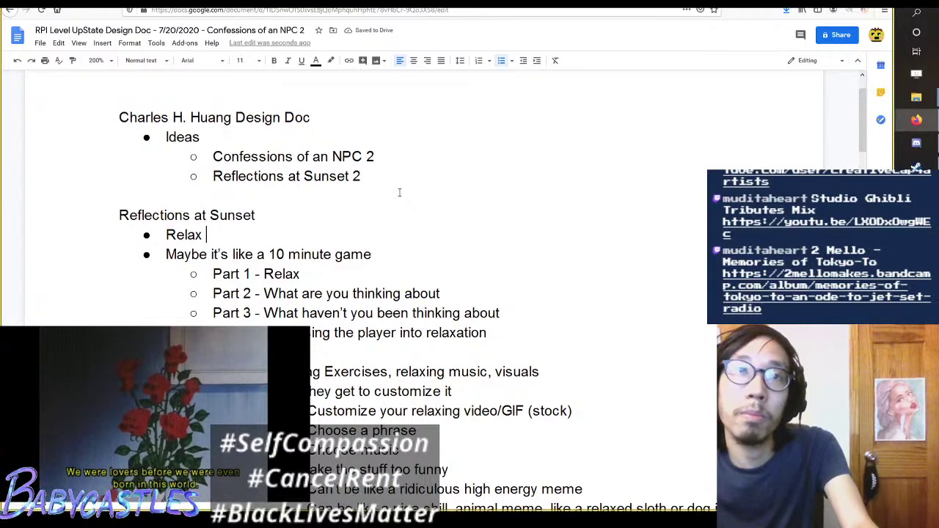
{"action": "type", "text": "with"}
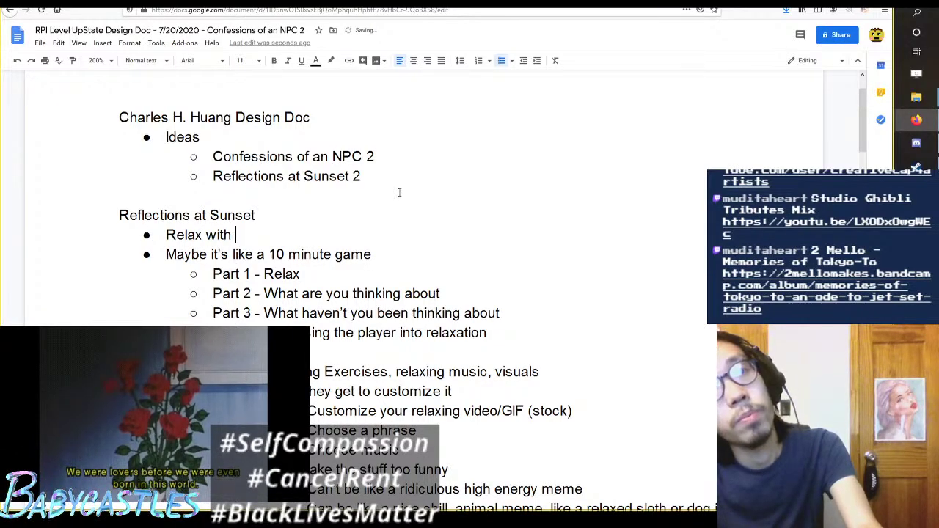
{"action": "key", "text": "BackSpace"}
{"action": "key", "text": "BackSpace"}
{"action": "key", "text": "BackSpace"}
{"action": "key", "text": "BackSpace"}
{"action": "key", "text": "BackSpace"}
{"action": "type", "text": "and th"}
{"action": "key", "text": "BackSpace"}
{"action": "key", "text": "BackSpace"}
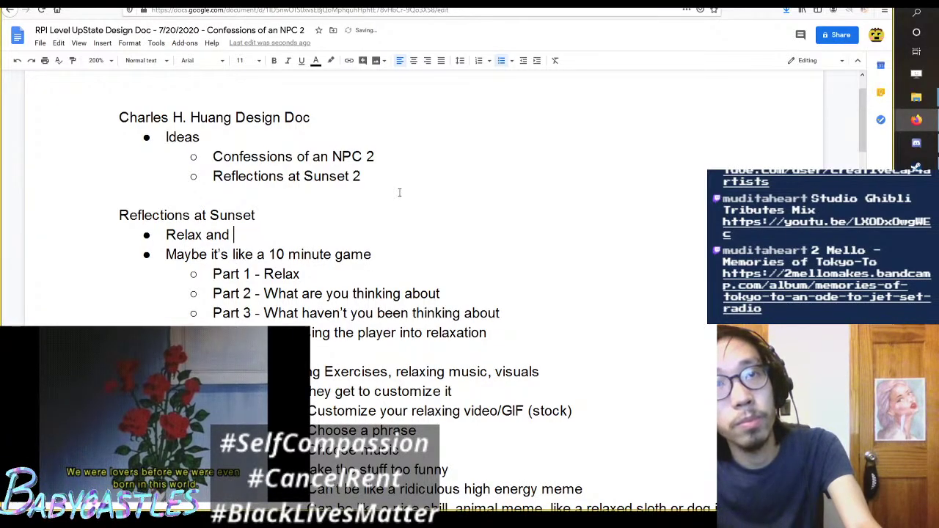
{"action": "type", "text": "give space to what"}
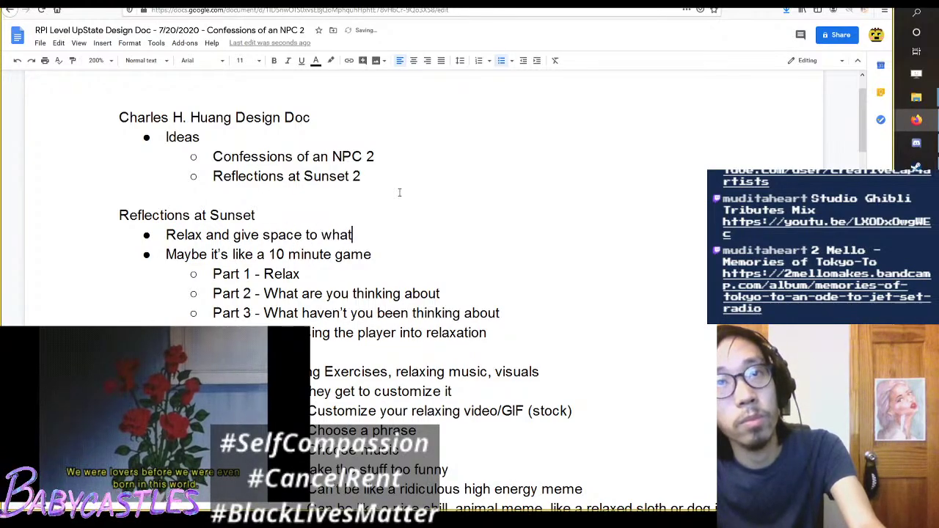
{"action": "type", "text": " you haven't tbeen"}
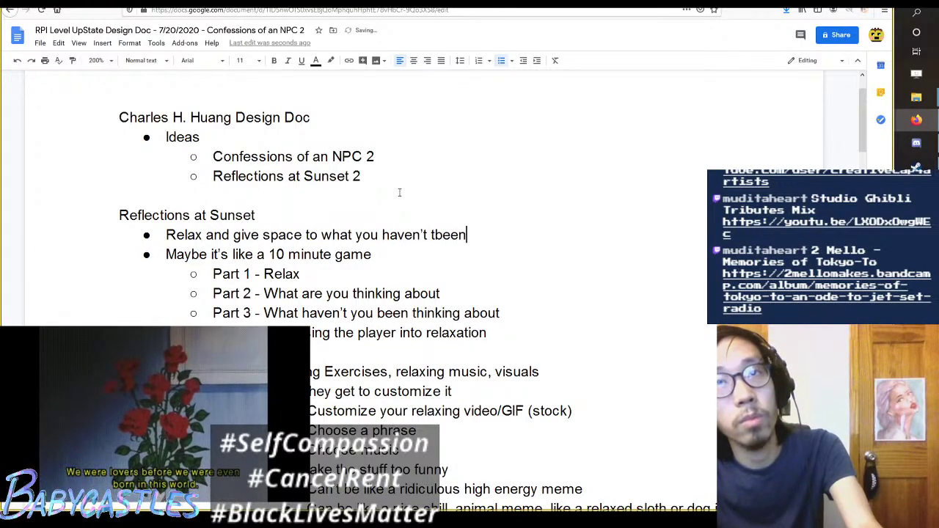
{"action": "key", "text": "BackSpace"}
{"action": "key", "text": "BackSpace"}
{"action": "key", "text": "BackSpace"}
{"action": "key", "text": "BackSpace"}
{"action": "key", "text": "BackSpace"}
{"action": "type", "text": "been think"}
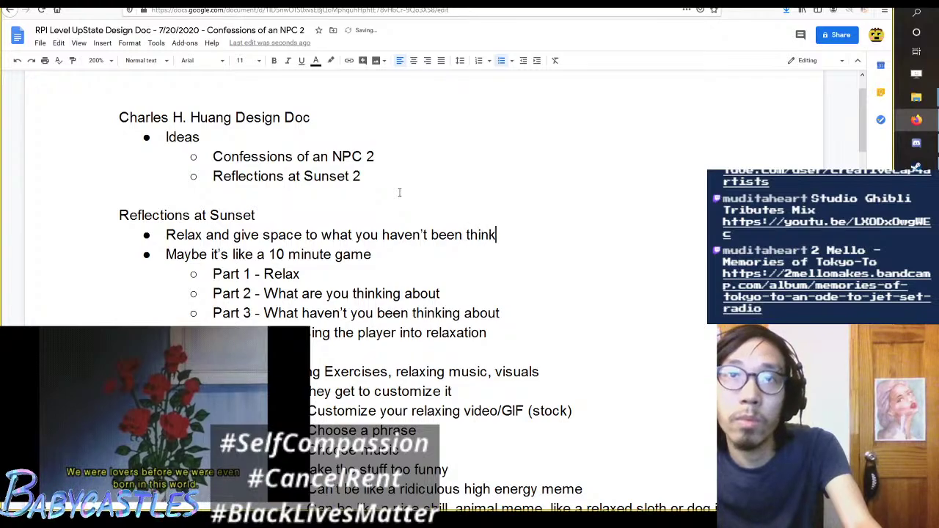
{"action": "type", "text": "ing about"}
{"action": "key", "text": "Down"}
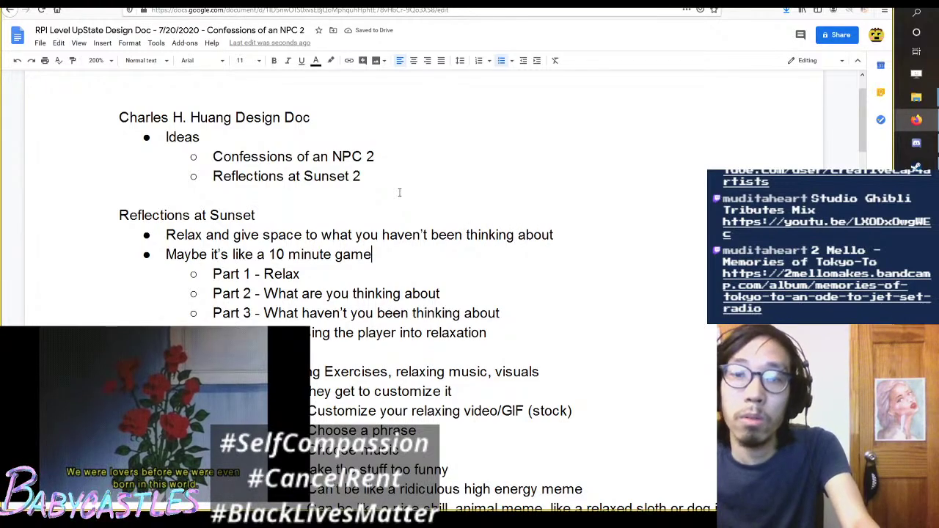
Step: Change the game length line to 'Maybe it's like a 10-20 minute game'
{"action": "scroll", "coordinate": [400, 193], "scroll_direction": "down", "scroll_amount": 3}
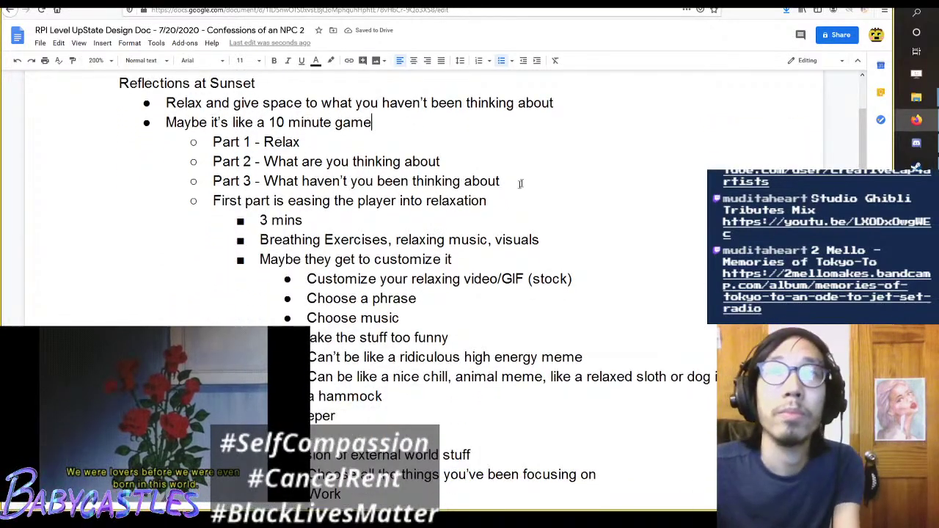
{"action": "scroll", "coordinate": [540, 173], "scroll_direction": "down", "scroll_amount": 3}
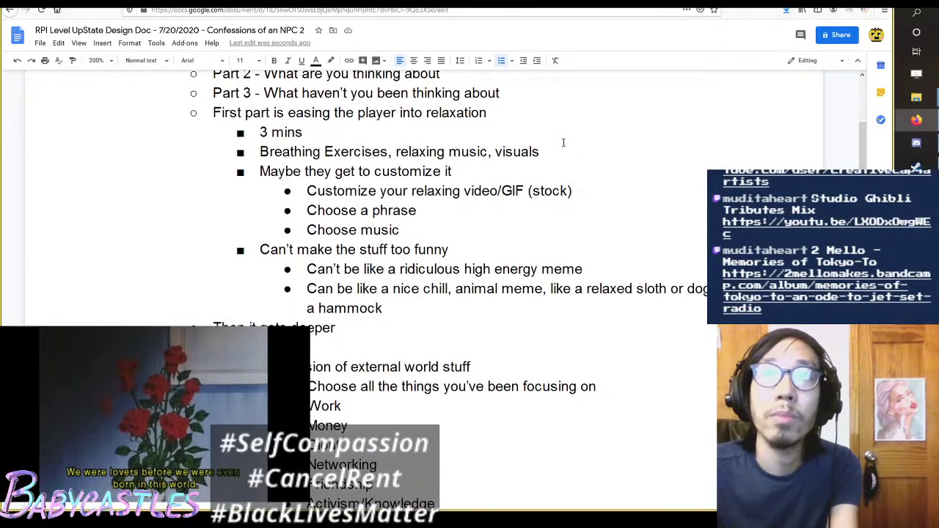
{"action": "scroll", "coordinate": [563, 144], "scroll_direction": "up", "scroll_amount": 1}
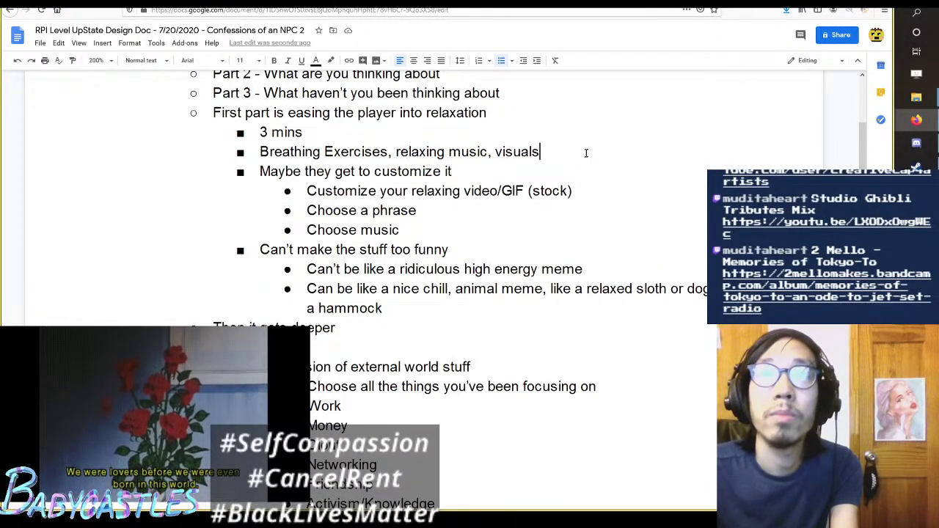
{"action": "scroll", "coordinate": [584, 156], "scroll_direction": "up", "scroll_amount": 1}
{"action": "left_click", "coordinate": [571, 170]}
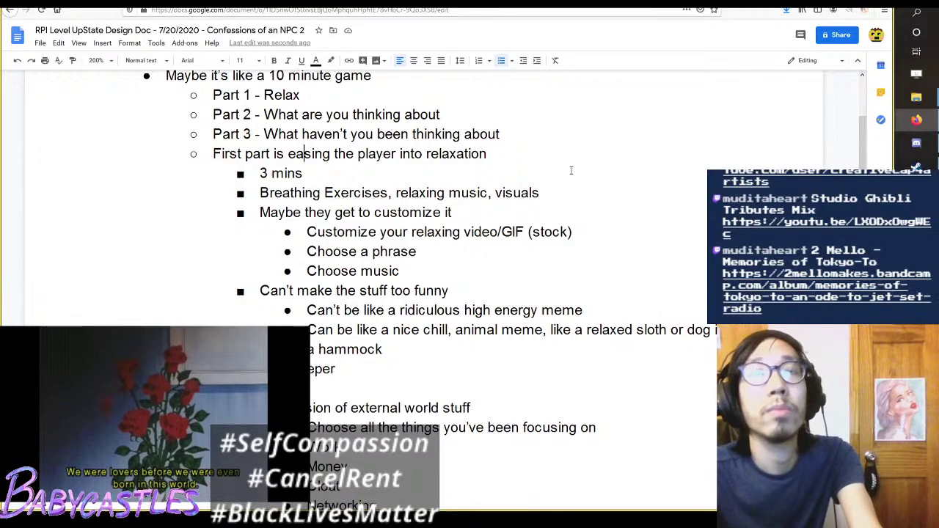
{"action": "scroll", "coordinate": [571, 171], "scroll_direction": "up", "scroll_amount": 3}
{"action": "left_click", "coordinate": [571, 170]}
{"action": "key", "text": "Down"}
{"action": "key", "text": "Down"}
{"action": "key", "text": "ctrl+Left"}
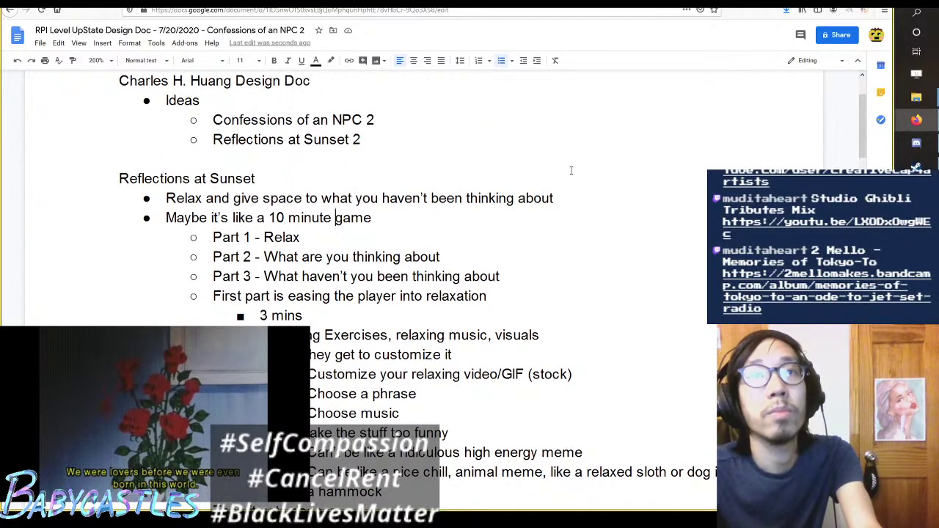
{"action": "type", "text": "-20"}
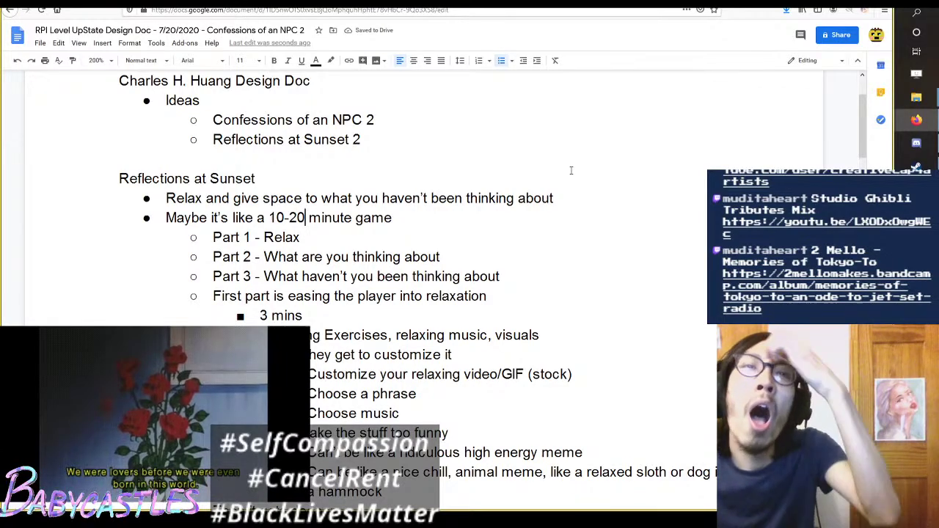
Step: Label the parts with durations: Part 1 (3 mins), Part 2 (5 mins), Part 3
{"action": "scroll", "coordinate": [570, 167], "scroll_direction": "down", "scroll_amount": 1}
{"action": "scroll", "coordinate": [569, 165], "scroll_direction": "down", "scroll_amount": 8}
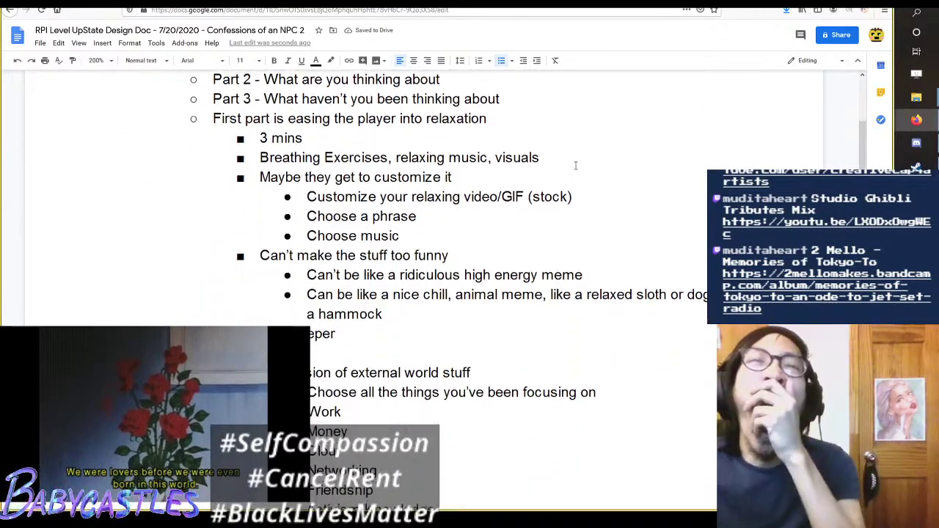
{"action": "scroll", "coordinate": [577, 160], "scroll_direction": "down", "scroll_amount": 14}
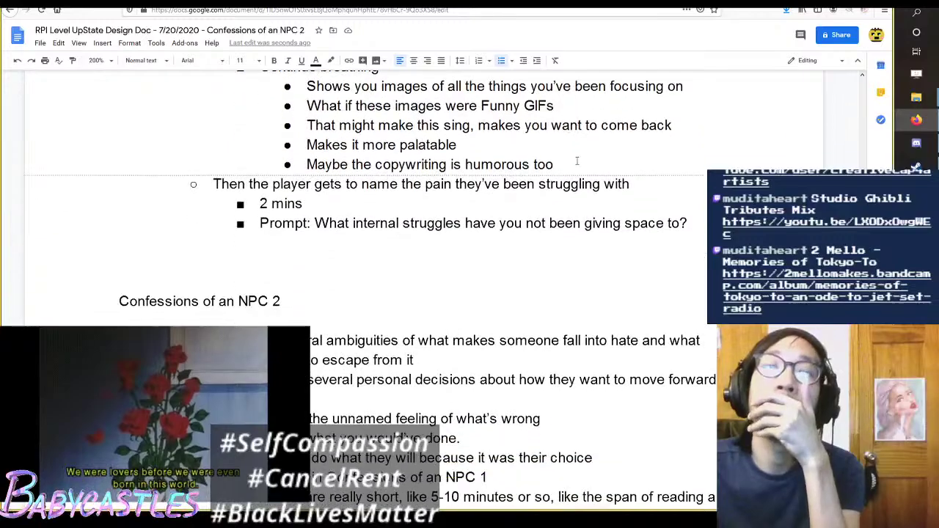
{"action": "scroll", "coordinate": [578, 159], "scroll_direction": "up", "scroll_amount": 20}
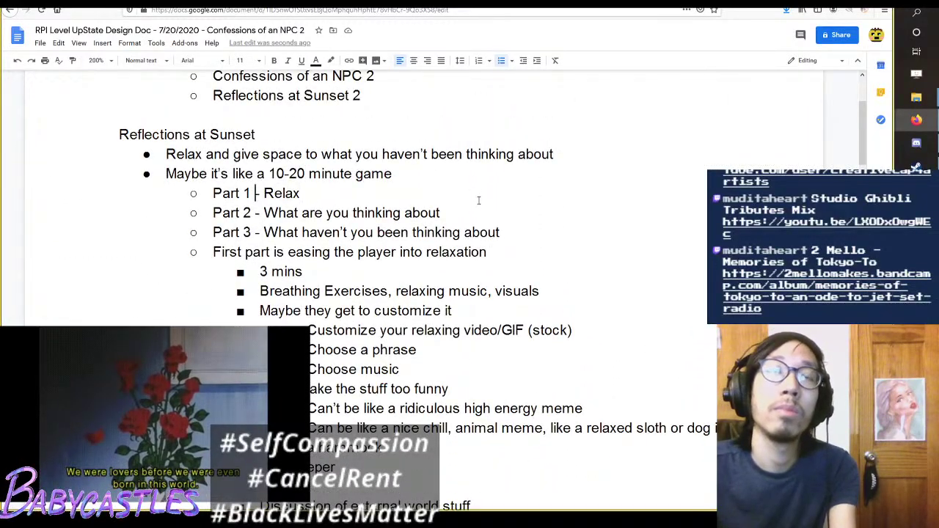
{"action": "type", "text": "(3 mins"}
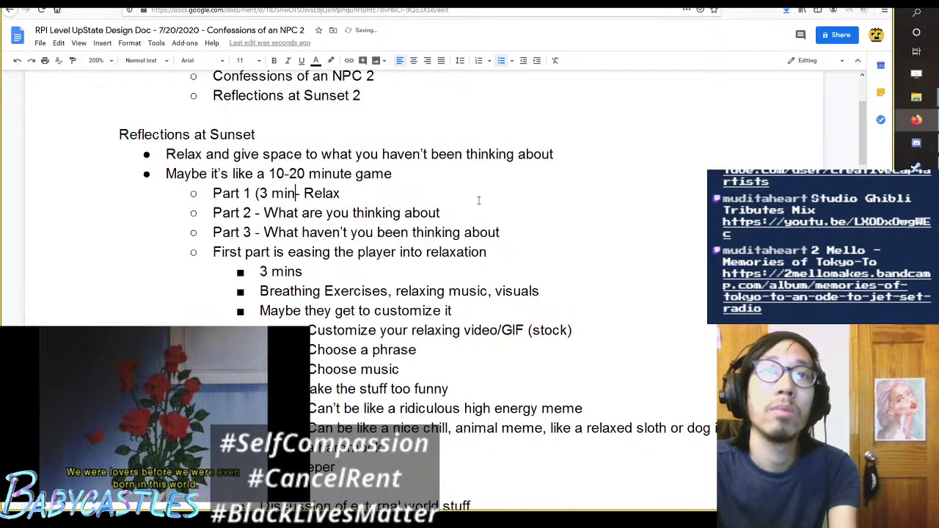
{"action": "type", "text": ")"}
{"action": "key", "text": "ctrl+shift+Left"}
{"action": "key", "text": "ctrl+shift+Left"}
{"action": "key", "text": "ctrl+shift+Left"}
{"action": "key", "text": "ctrl+c"}
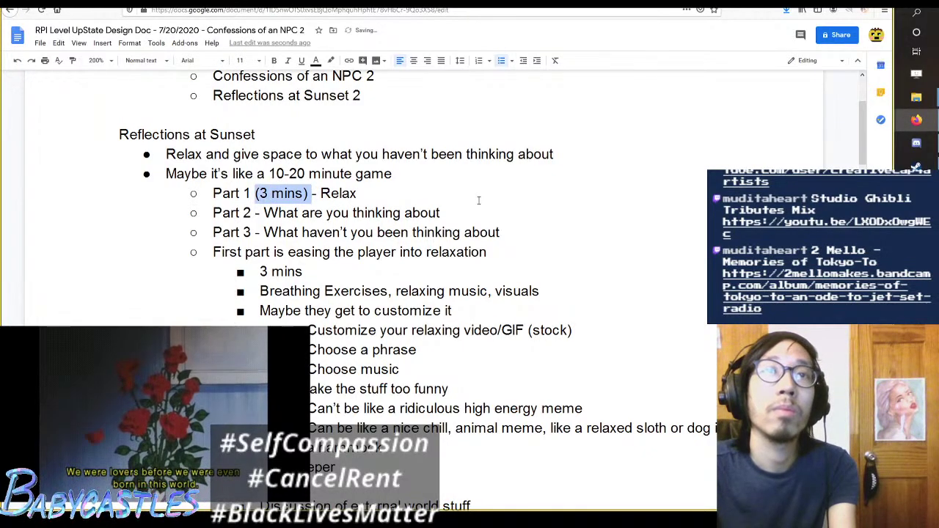
{"action": "key", "text": "Down"}
{"action": "key", "text": "ctrl+Left"}
{"action": "key", "text": "ctrl+Left"}
{"action": "key", "text": "ctrl+v"}
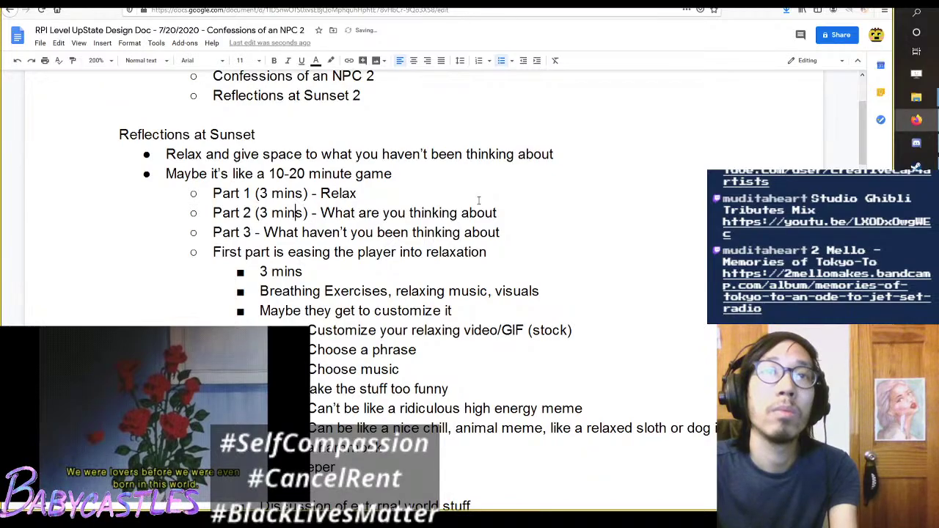
{"action": "key", "text": "BackSpace"}
{"action": "type", "text": "5"}
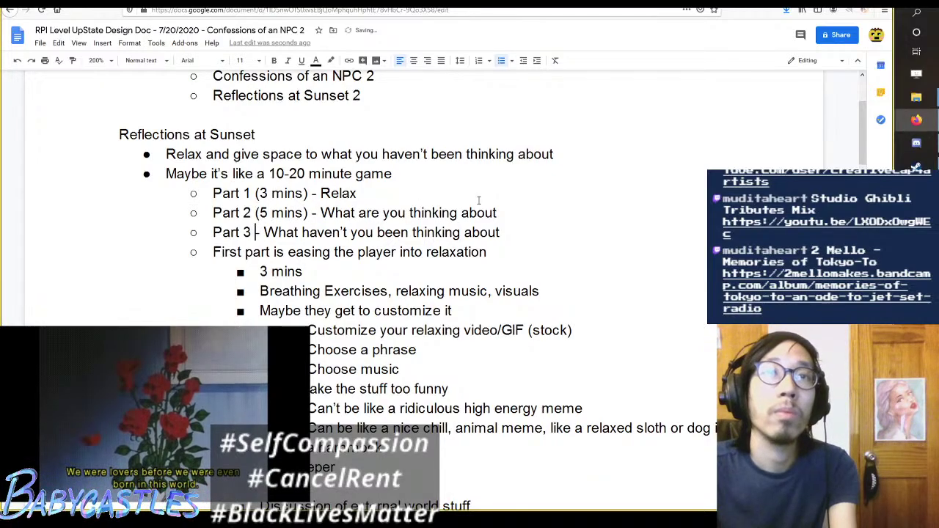
{"action": "key", "text": "ctrl+v"}
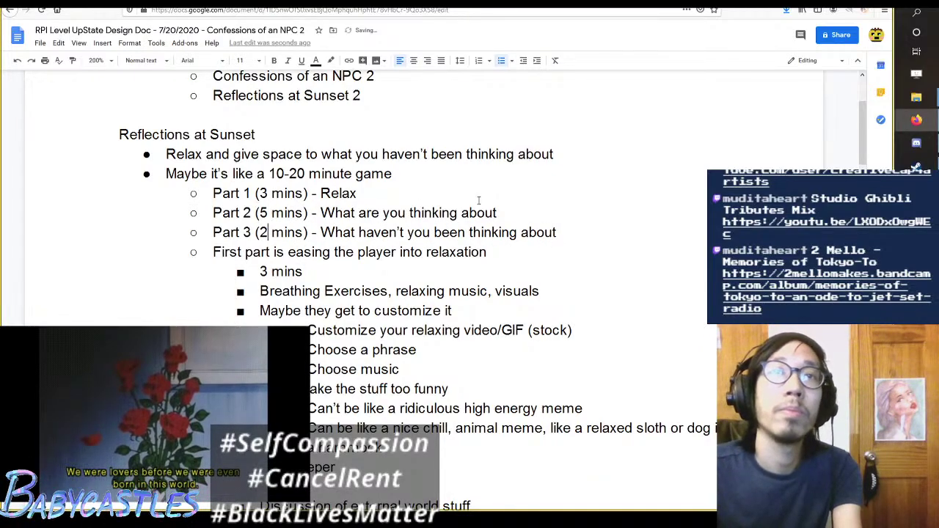
Step: Delete the now-redundant separate 3 mins, 5 mins and 2 mins bullets
{"action": "left_click", "coordinate": [437, 275]}
{"action": "left_click_drag", "start_coordinate": [437, 275], "coordinate": [497, 253]}
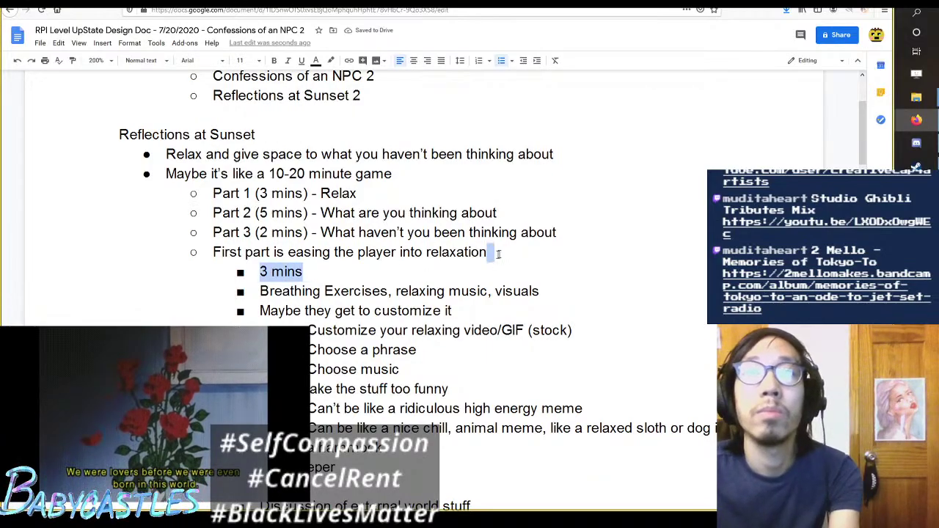
{"action": "key", "text": "BackSpace"}
{"action": "scroll", "coordinate": [440, 243], "scroll_direction": "down", "scroll_amount": 4}
{"action": "left_click", "coordinate": [436, 202]}
{"action": "key", "text": "shift+Home"}
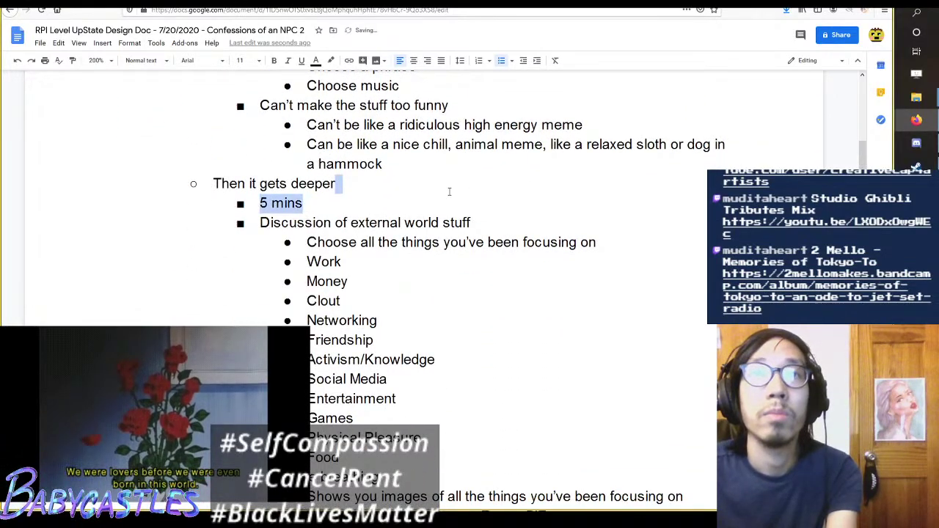
{"action": "scroll", "coordinate": [437, 205], "scroll_direction": "down", "scroll_amount": 5}
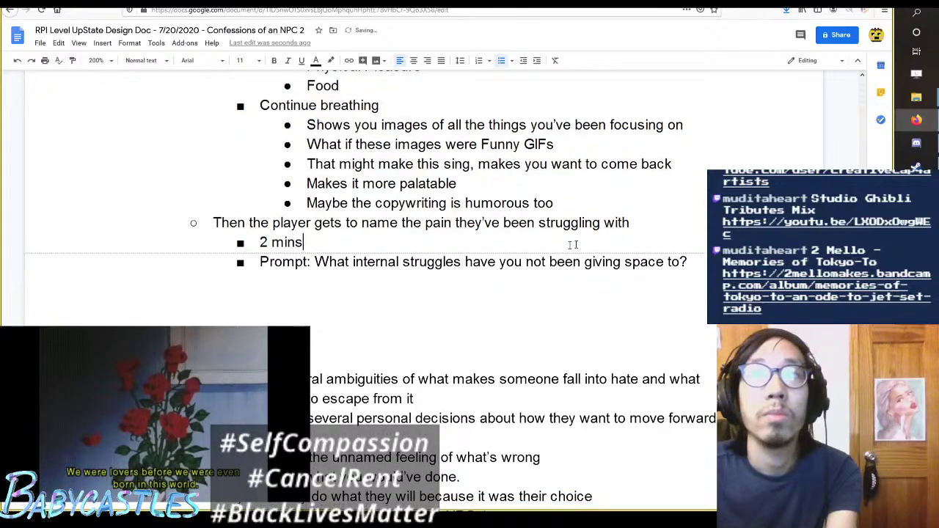
{"action": "left_click", "coordinate": [634, 234]}
{"action": "key", "text": "shift+Down"}
{"action": "key", "text": "BackSpace"}
Step: Return the caret to the end of the Part 3 line
{"action": "scroll", "coordinate": [579, 191], "scroll_direction": "up", "scroll_amount": 10}
{"action": "scroll", "coordinate": [547, 220], "scroll_direction": "up", "scroll_amount": 3}
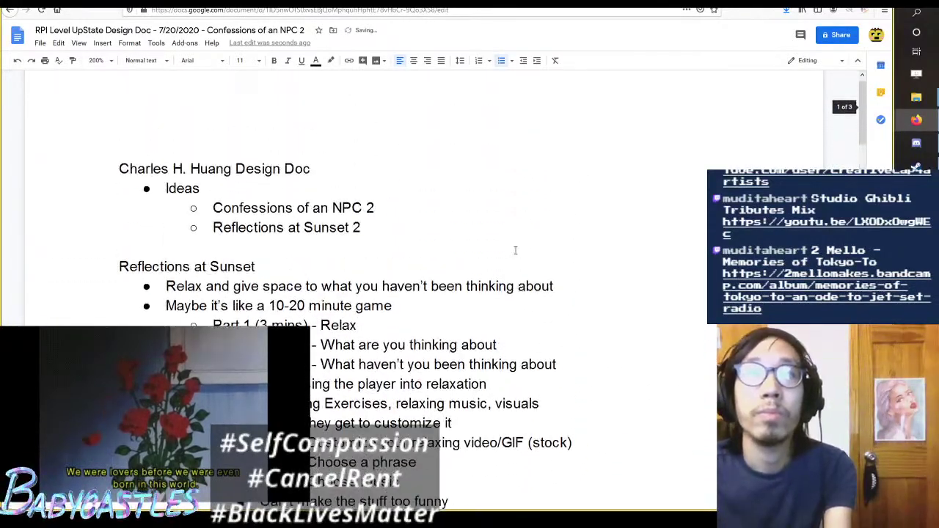
{"action": "scroll", "coordinate": [535, 205], "scroll_direction": "down", "scroll_amount": 2}
{"action": "left_click", "coordinate": [534, 180]}
{"action": "left_click", "coordinate": [557, 200]}
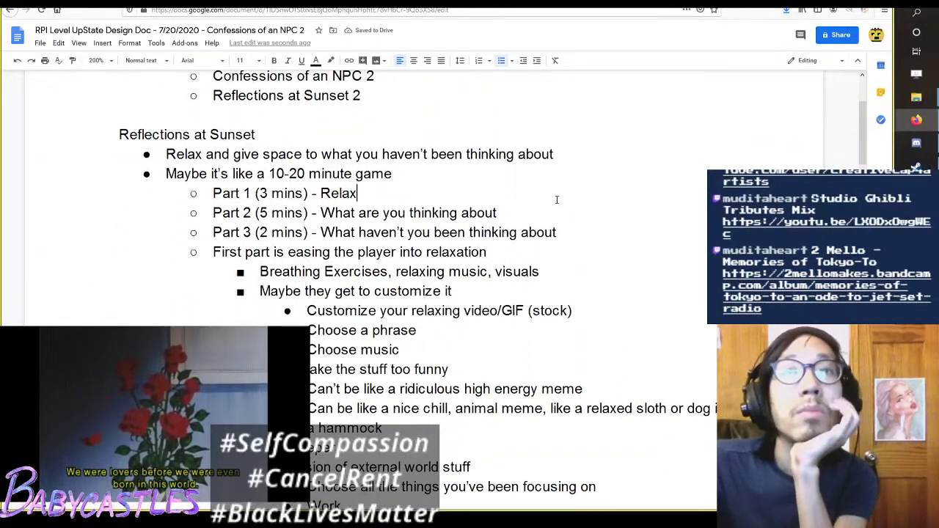
{"action": "scroll", "coordinate": [569, 197], "scroll_direction": "down", "scroll_amount": 1}
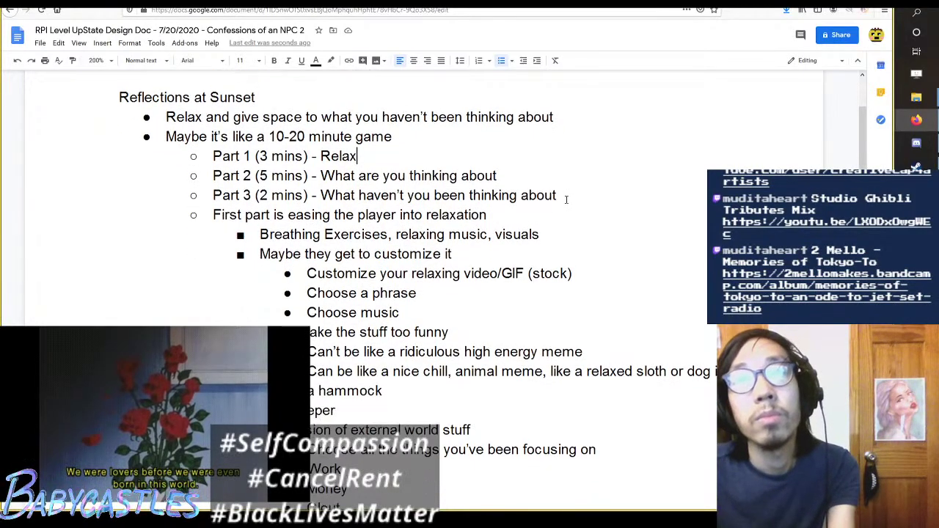
{"action": "left_click", "coordinate": [559, 183]}
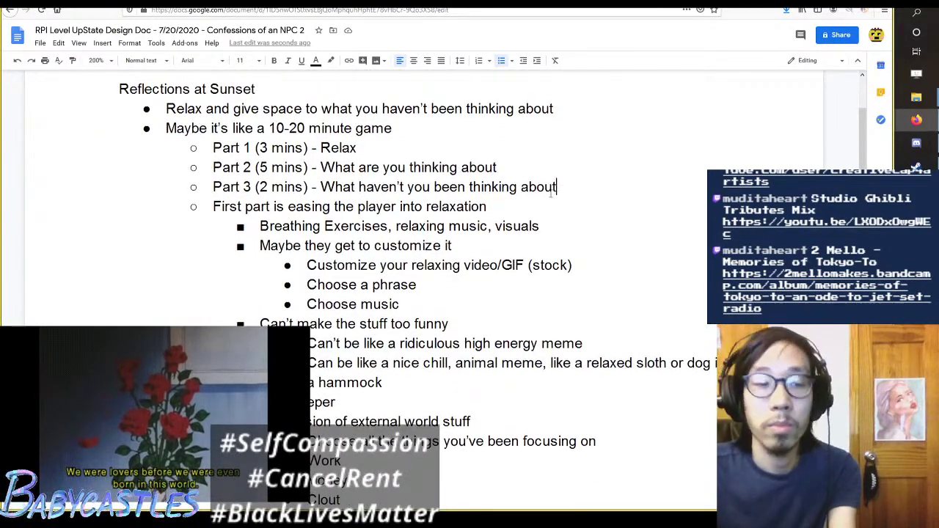
{"action": "key", "text": "super"}
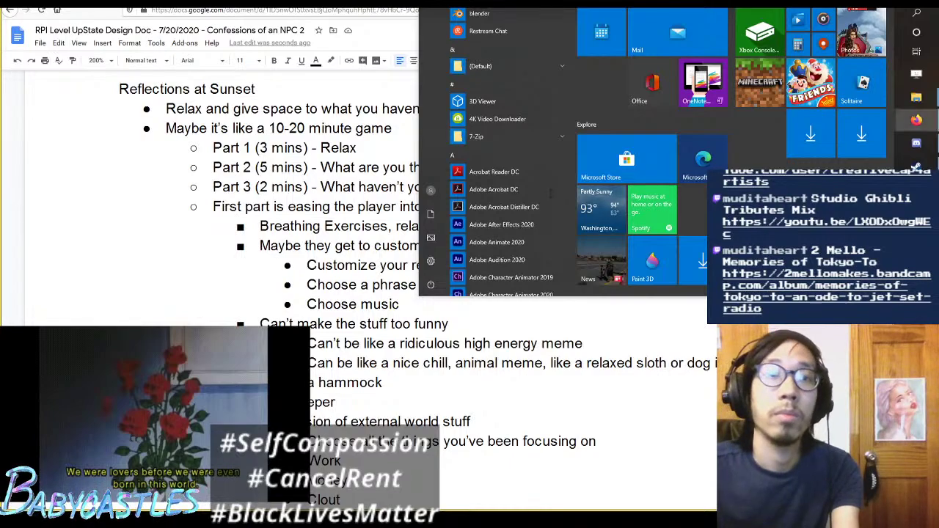
{"action": "key", "text": "super"}
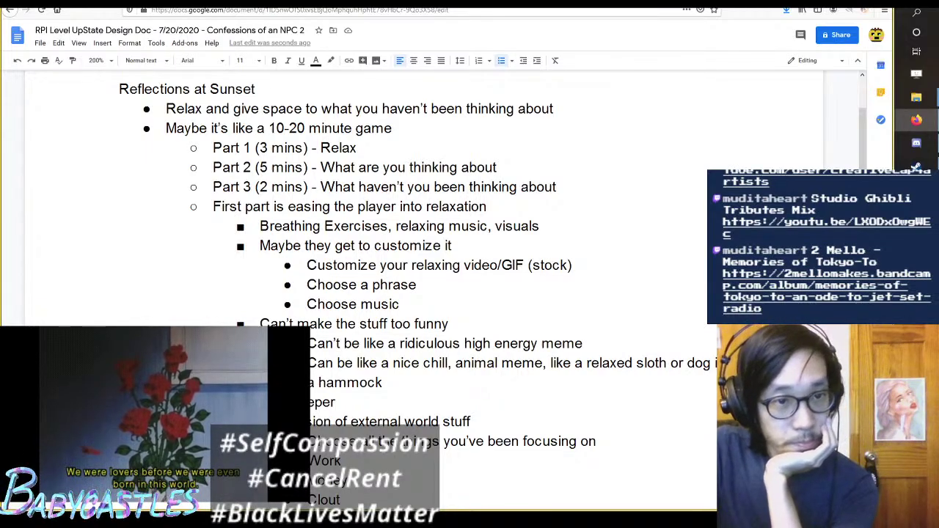
{"action": "scroll", "coordinate": [418, 191], "scroll_direction": "up", "scroll_amount": 1}
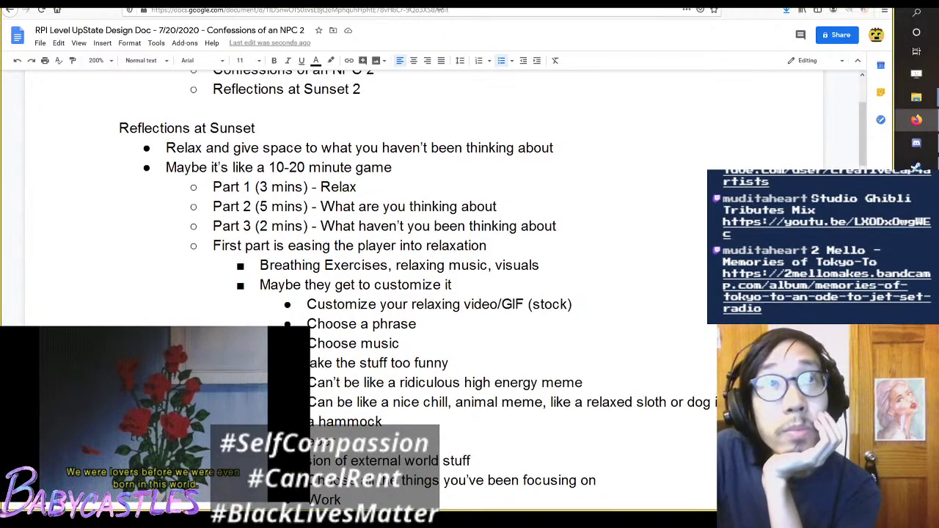
Step: Switch from the design doc to the Pixabay tab and browse the home page photo grid
{"action": "key", "text": "ctrl+Tab"}
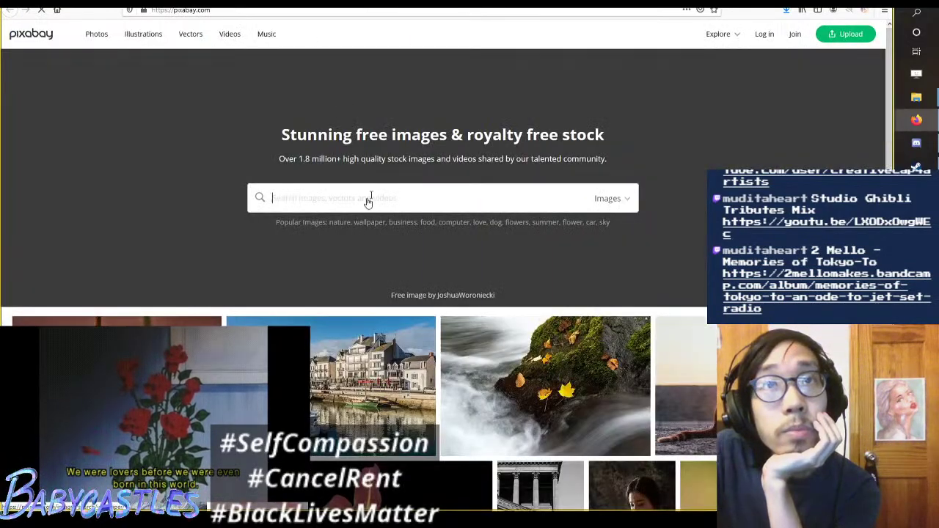
{"action": "scroll", "coordinate": [519, 285], "scroll_direction": "down", "scroll_amount": 4}
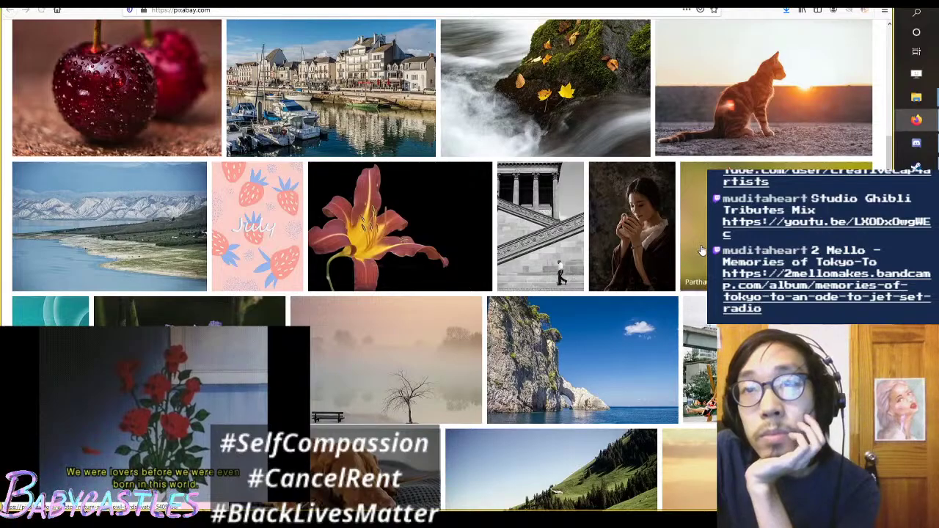
{"action": "scroll", "coordinate": [519, 285], "scroll_direction": "up", "scroll_amount": 5}
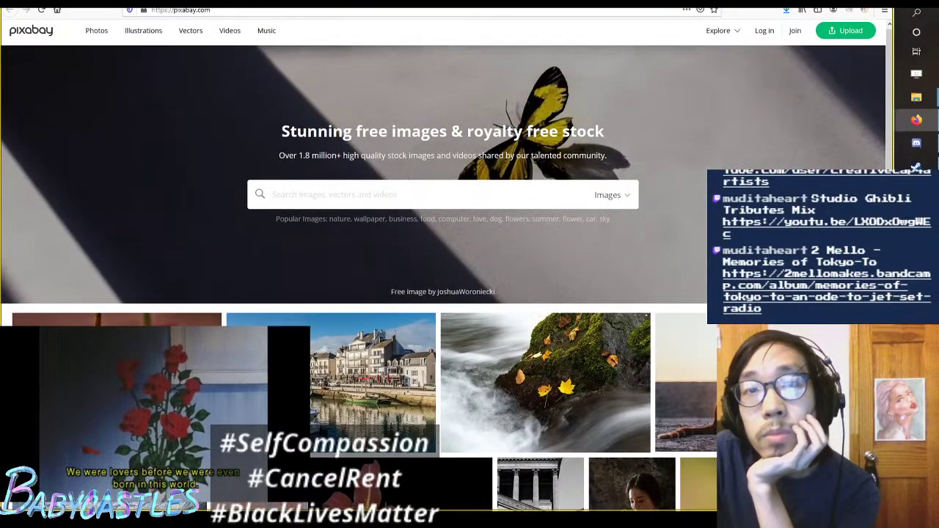
{"action": "scroll", "coordinate": [443, 266], "scroll_direction": "down", "scroll_amount": 6}
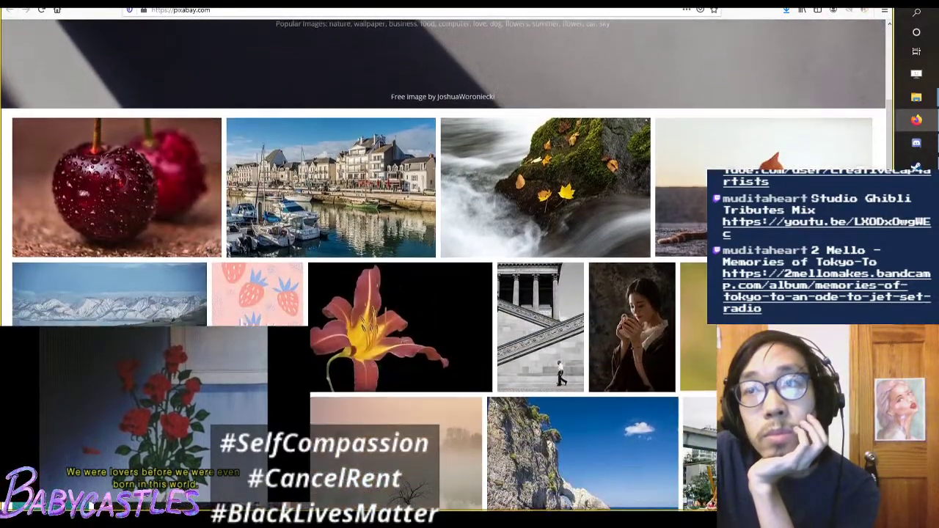
{"action": "scroll", "coordinate": [444, 265], "scroll_direction": "down", "scroll_amount": 3}
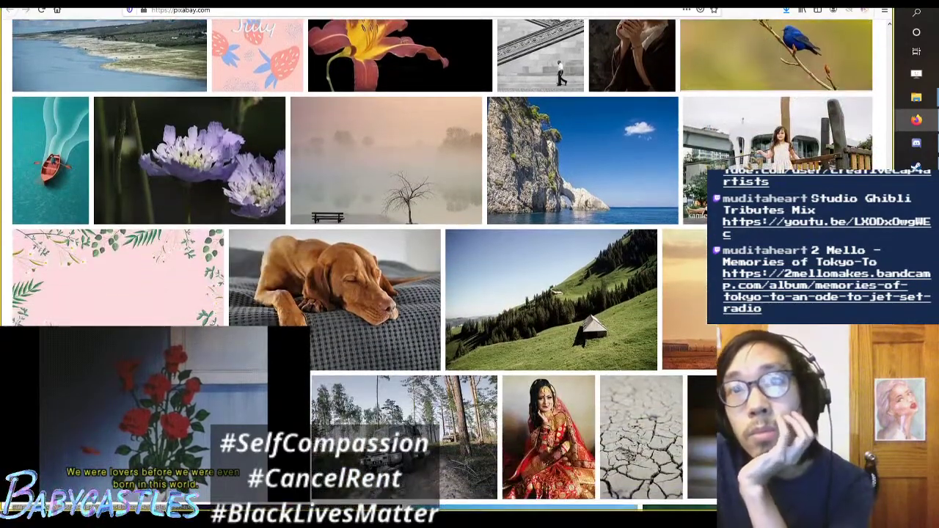
{"action": "scroll", "coordinate": [444, 266], "scroll_direction": "up", "scroll_amount": 5}
{"action": "scroll", "coordinate": [443, 266], "scroll_direction": "up", "scroll_amount": 3}
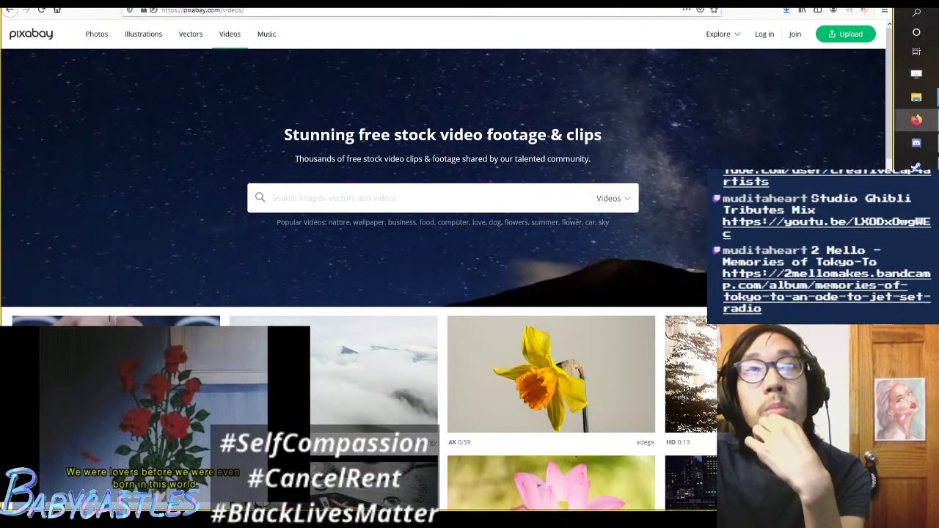
{"action": "key", "text": "alt+Left"}
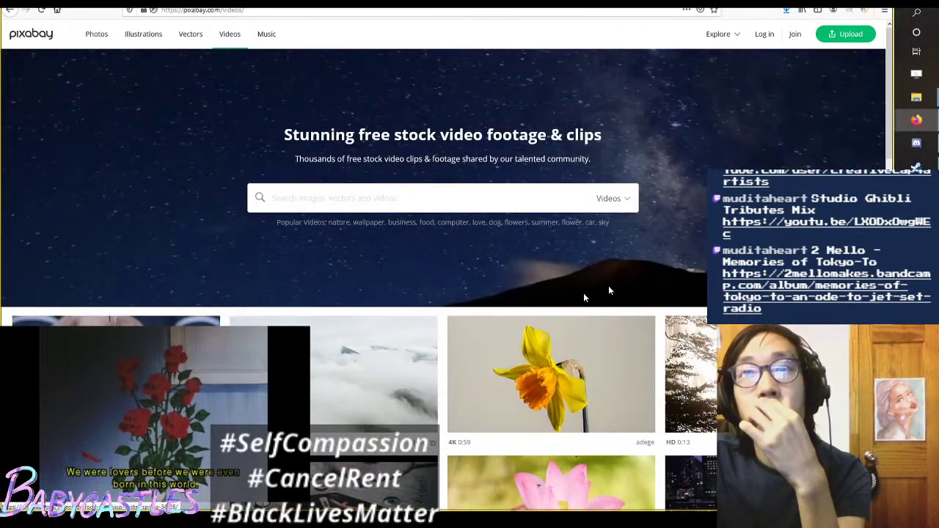
{"action": "scroll", "coordinate": [723, 153], "scroll_direction": "down", "scroll_amount": 2}
{"action": "scroll", "coordinate": [723, 158], "scroll_direction": "down", "scroll_amount": 1}
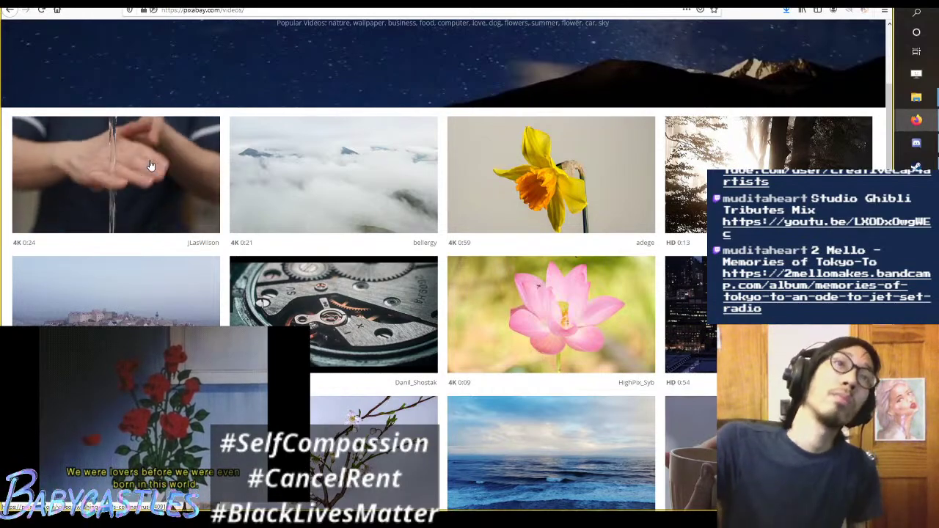
{"action": "scroll", "coordinate": [149, 165], "scroll_direction": "down", "scroll_amount": 2}
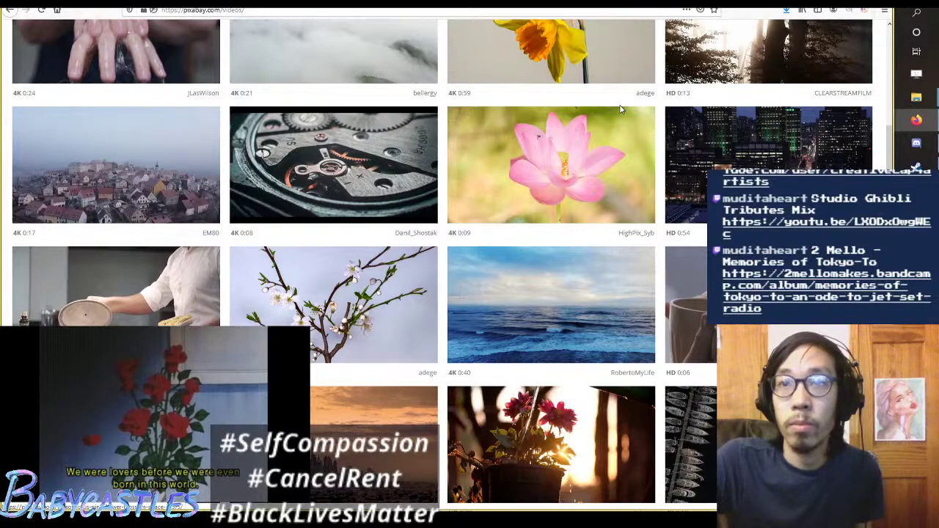
{"action": "scroll", "coordinate": [505, 187], "scroll_direction": "up", "scroll_amount": 4}
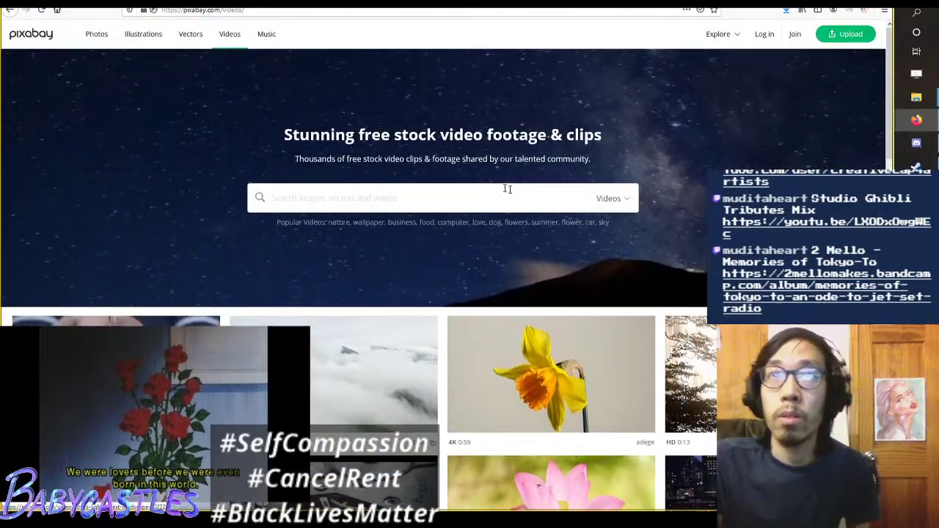
Step: Search Pixabay videos for 'factory' and browse the results
{"action": "left_click", "coordinate": [442, 198]}
{"action": "type", "text": "factory"}
{"action": "key", "text": "Return"}
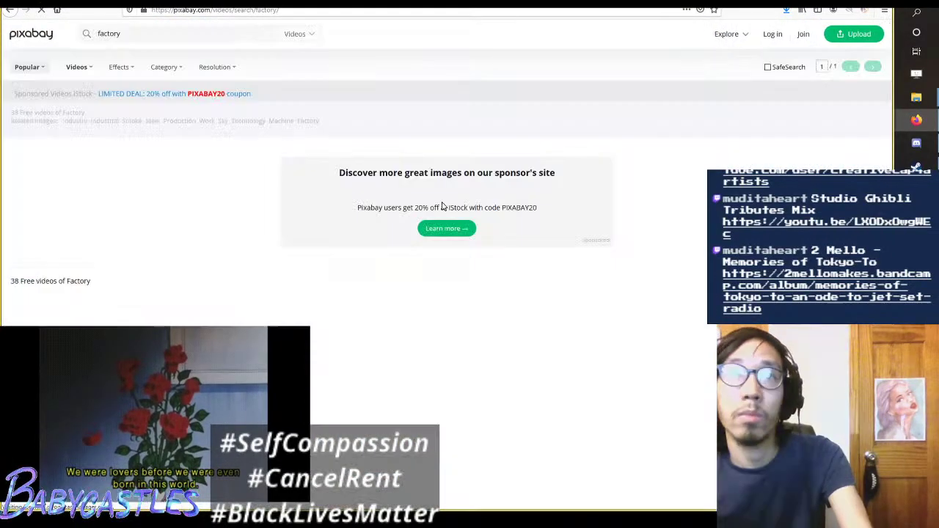
{"action": "scroll", "coordinate": [514, 147], "scroll_direction": "down", "scroll_amount": 2}
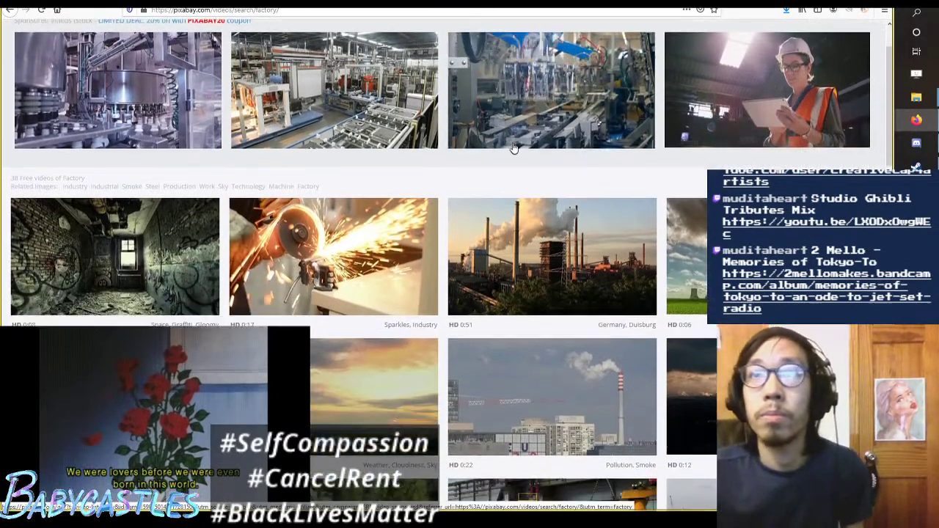
{"action": "scroll", "coordinate": [514, 148], "scroll_direction": "down", "scroll_amount": 5}
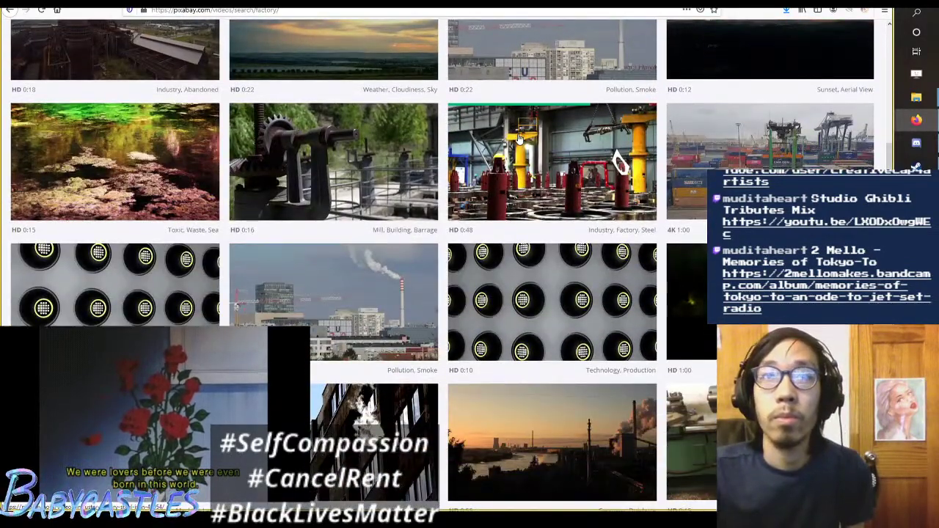
{"action": "scroll", "coordinate": [519, 138], "scroll_direction": "down", "scroll_amount": 3}
{"action": "scroll", "coordinate": [519, 139], "scroll_direction": "up", "scroll_amount": 9}
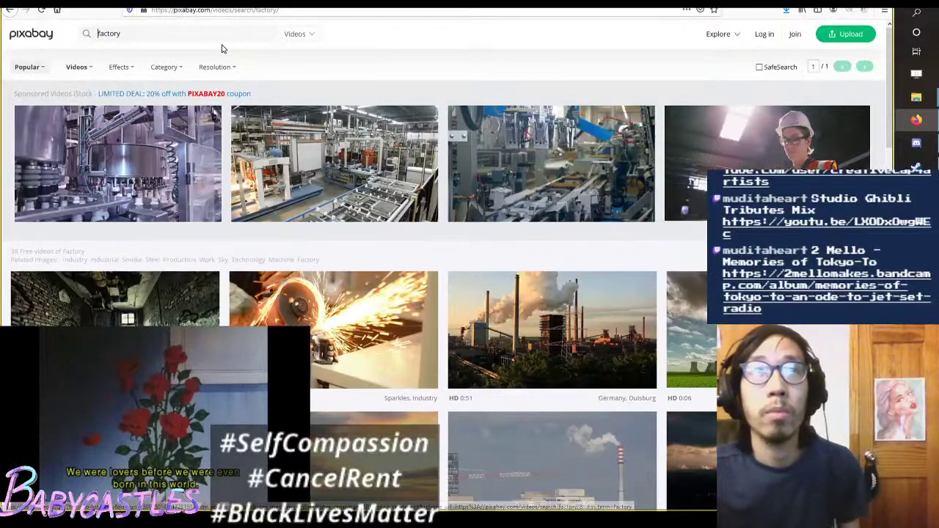
Step: Replace the search term with 'bakery' and browse the bakery video results
{"action": "triple_click", "coordinate": [221, 39]}
{"action": "type", "text": "b"}
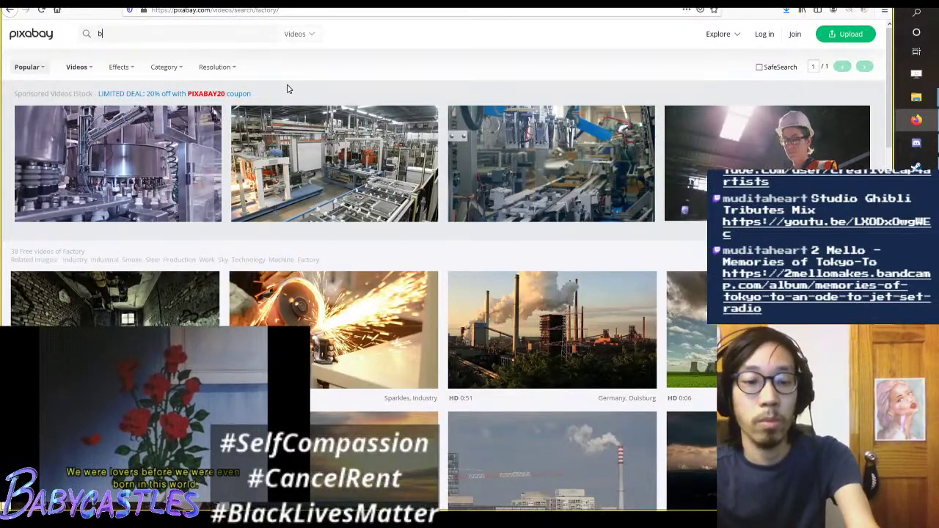
{"action": "type", "text": "akery"}
{"action": "key", "text": "Return"}
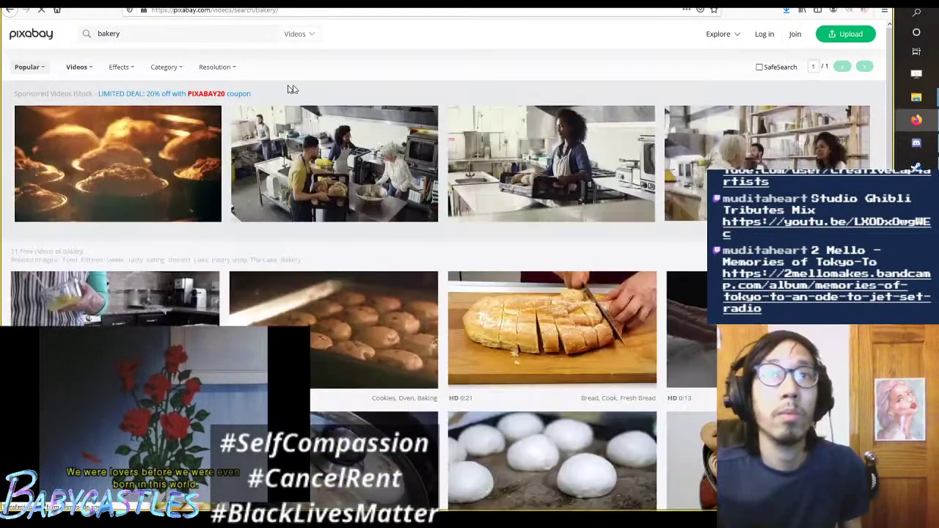
{"action": "scroll", "coordinate": [405, 235], "scroll_direction": "down", "scroll_amount": 2}
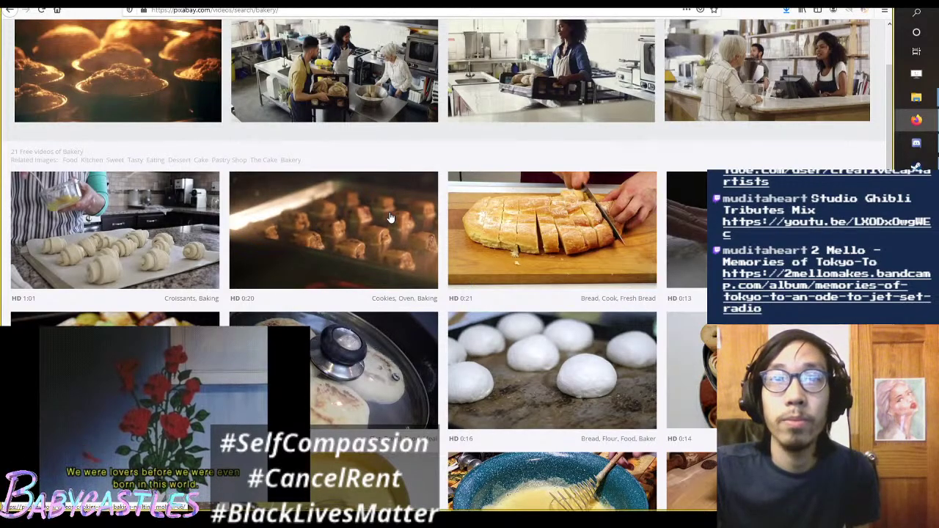
{"action": "scroll", "coordinate": [391, 217], "scroll_direction": "down", "scroll_amount": 3}
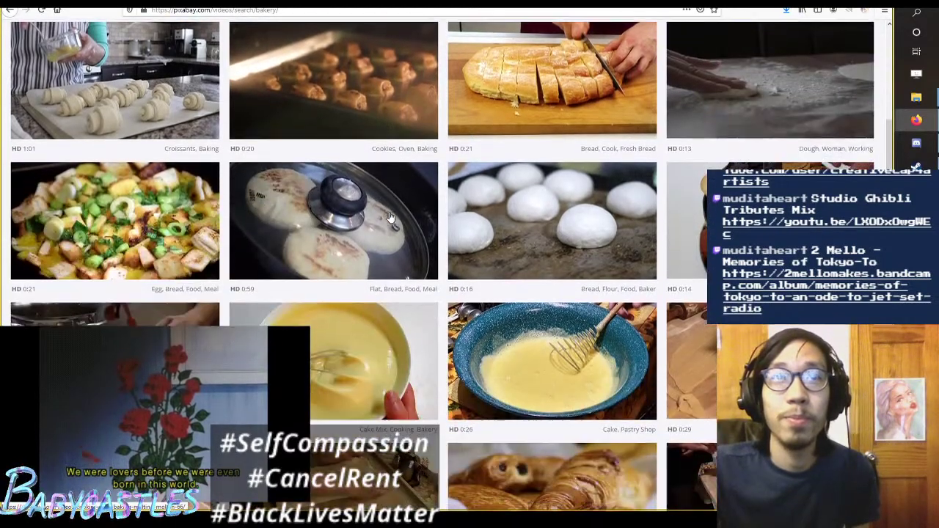
{"action": "scroll", "coordinate": [391, 217], "scroll_direction": "down", "scroll_amount": 2}
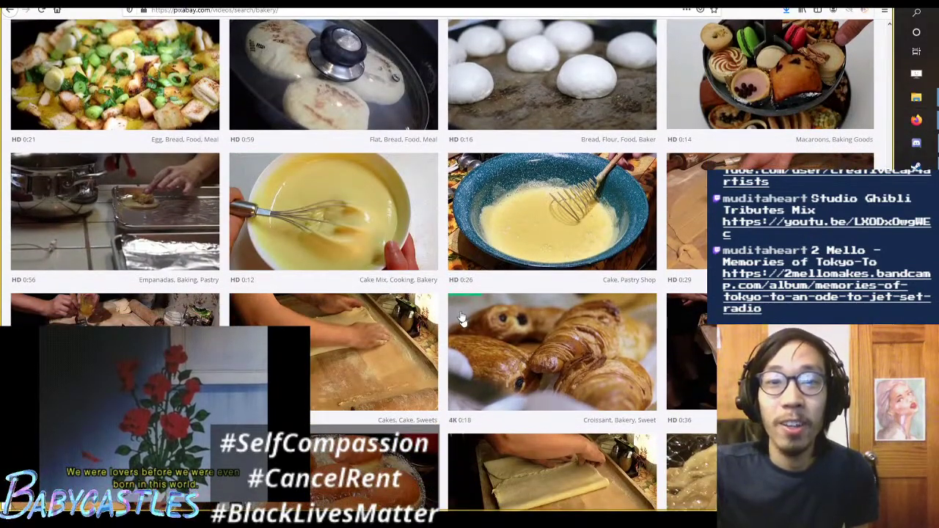
{"action": "scroll", "coordinate": [450, 194], "scroll_direction": "up", "scroll_amount": 6}
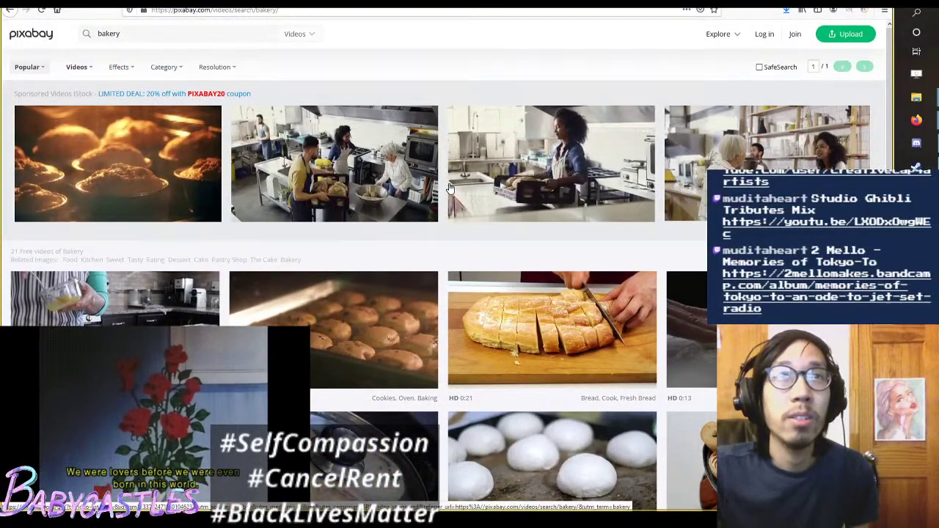
Step: Re-enter 'factory' as the search term and go back to the Videos landing page
{"action": "key", "text": "ctrl+a"}
{"action": "type", "text": "factory"}
{"action": "key", "text": "Return"}
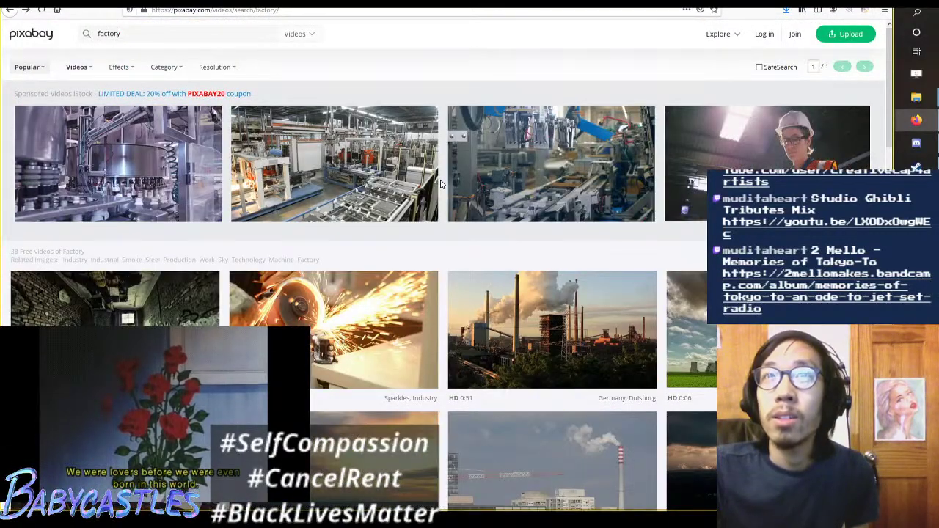
{"action": "key", "text": "alt+Left"}
{"action": "scroll", "coordinate": [448, 200], "scroll_direction": "down", "scroll_amount": 3}
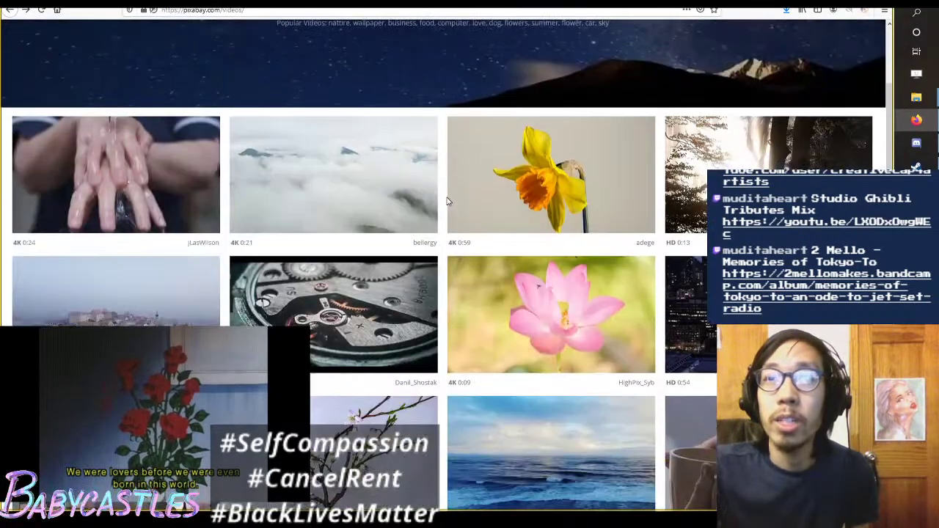
{"action": "scroll", "coordinate": [447, 200], "scroll_direction": "up", "scroll_amount": 3}
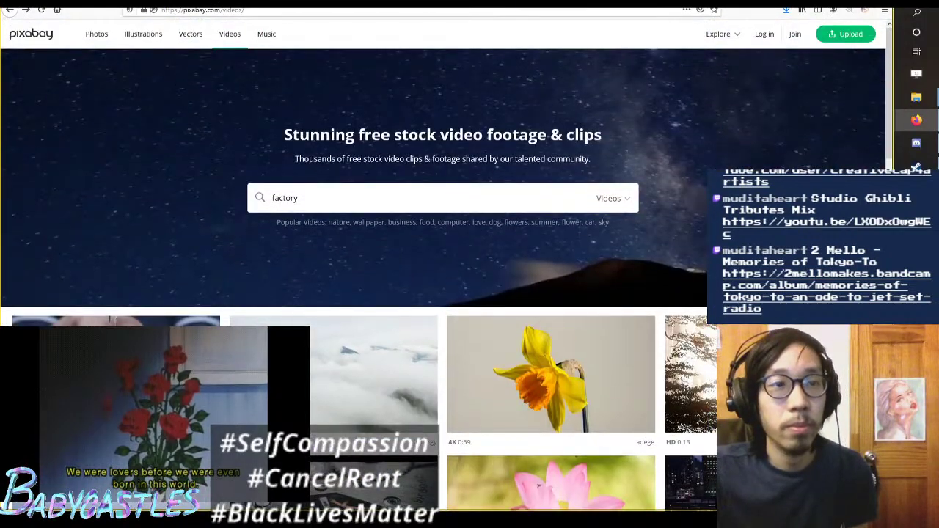
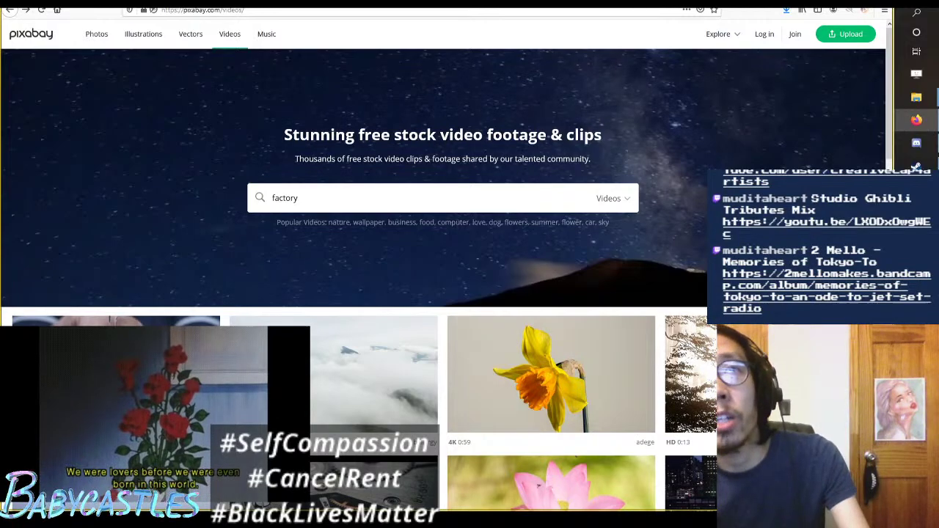
Step: Load the $12 In-App Web Browser Asset Store page in a new tab and copy its address
{"action": "key", "text": "ctrl+t"}
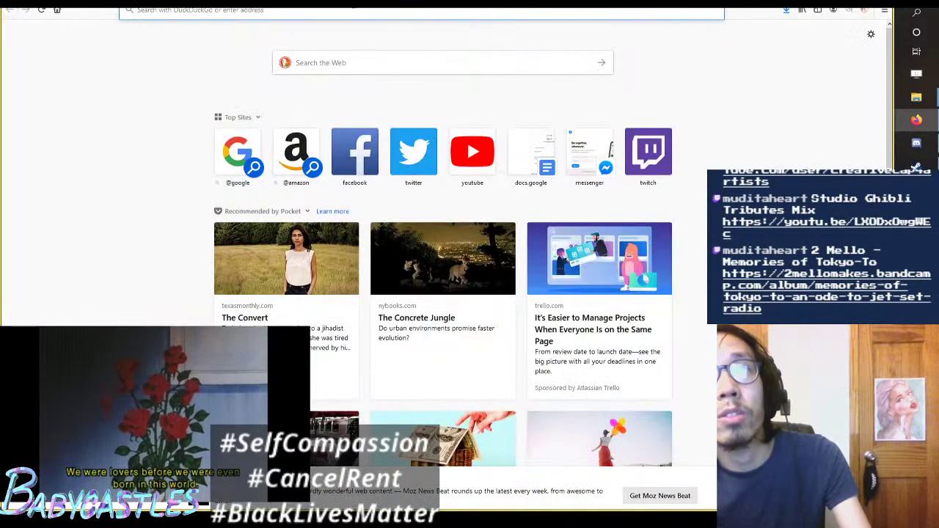
{"action": "type", "text": "https://assetstore.unity.com/packages/tools/gui/in-app-web-browser-57532"}
{"action": "key", "text": "Return"}
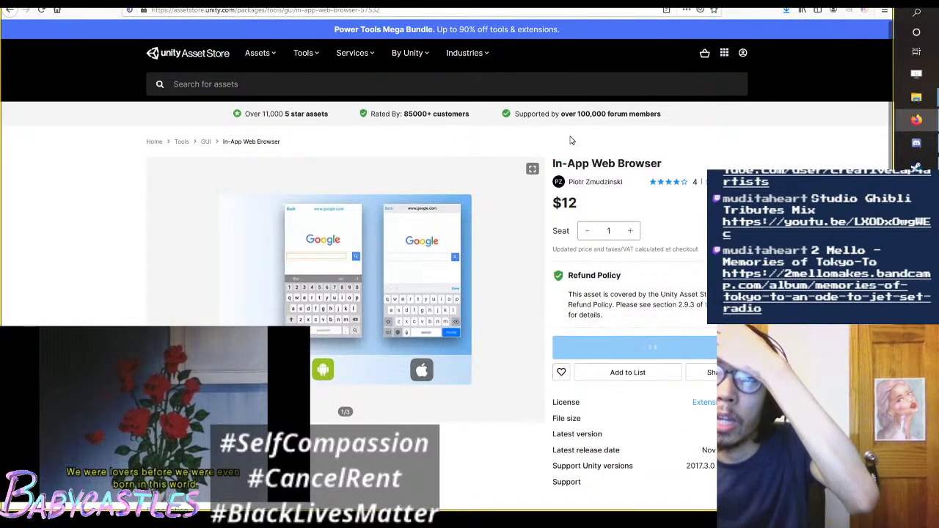
{"action": "scroll", "coordinate": [572, 141], "scroll_direction": "down", "scroll_amount": 3}
{"action": "left_click", "coordinate": [494, 10]}
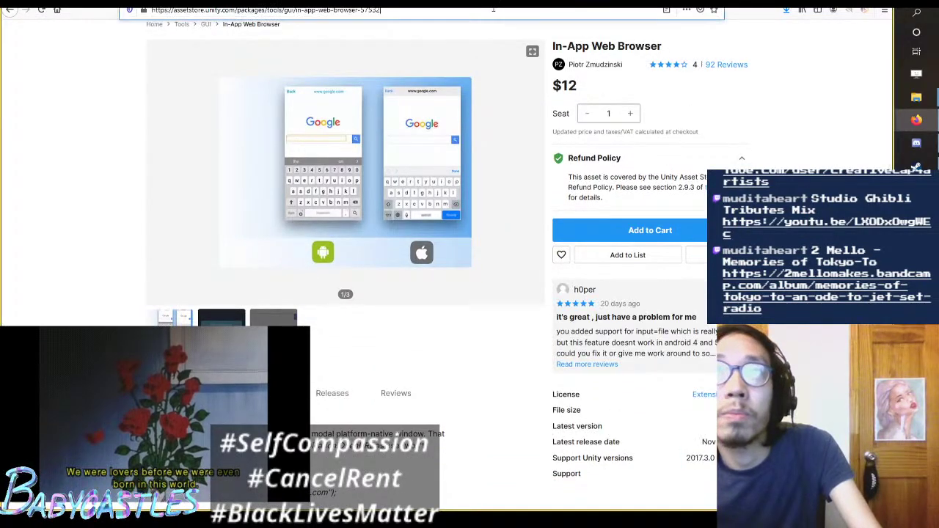
{"action": "key", "text": "ctrl+Tab"}
Step: Return to the brainstorming document and put the cursor on the empty line after the prompt
{"action": "key", "text": "ctrl+Tab"}
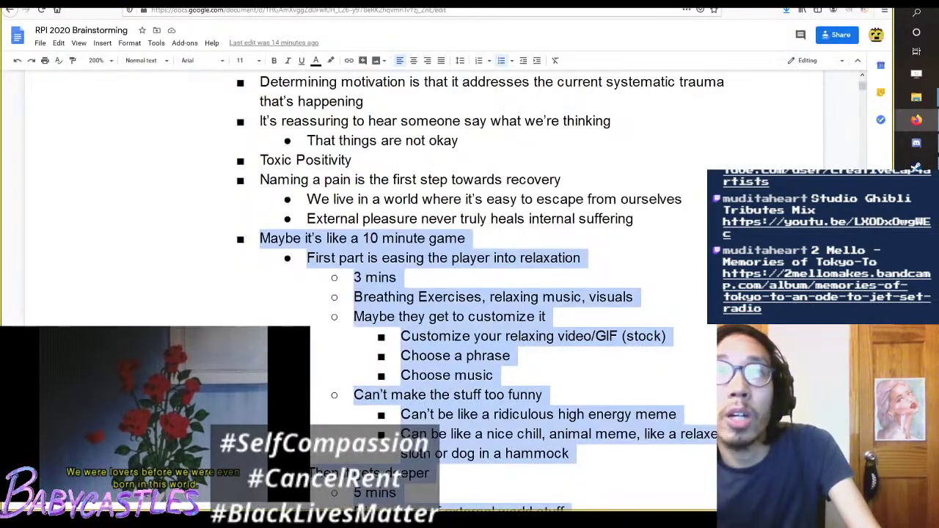
{"action": "key", "text": "ctrl+Tab"}
{"action": "key", "text": "ctrl+shift+Tab"}
{"action": "key", "text": "ctrl+Tab"}
{"action": "key", "text": "ctrl+shift+Tab"}
{"action": "scroll", "coordinate": [524, 197], "scroll_direction": "down", "scroll_amount": 1}
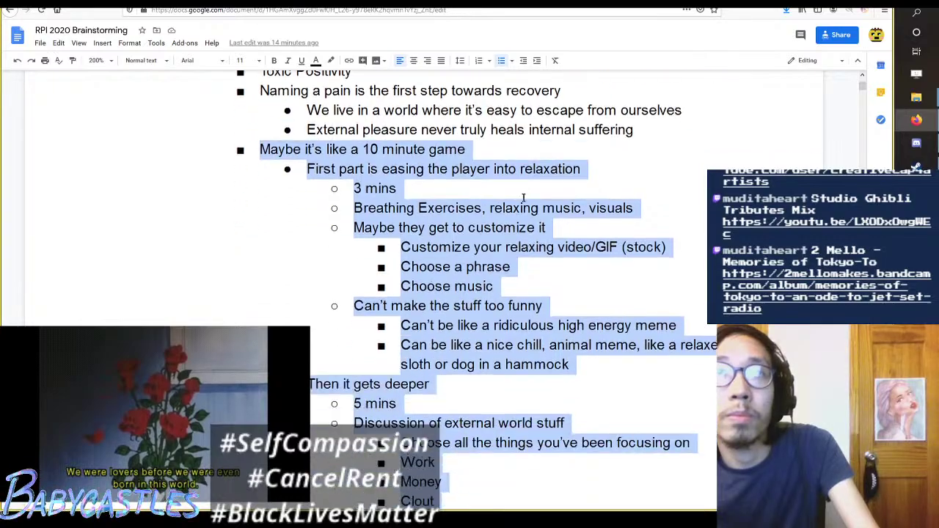
{"action": "scroll", "coordinate": [524, 197], "scroll_direction": "down", "scroll_amount": 10}
{"action": "scroll", "coordinate": [487, 344], "scroll_direction": "up", "scroll_amount": 4}
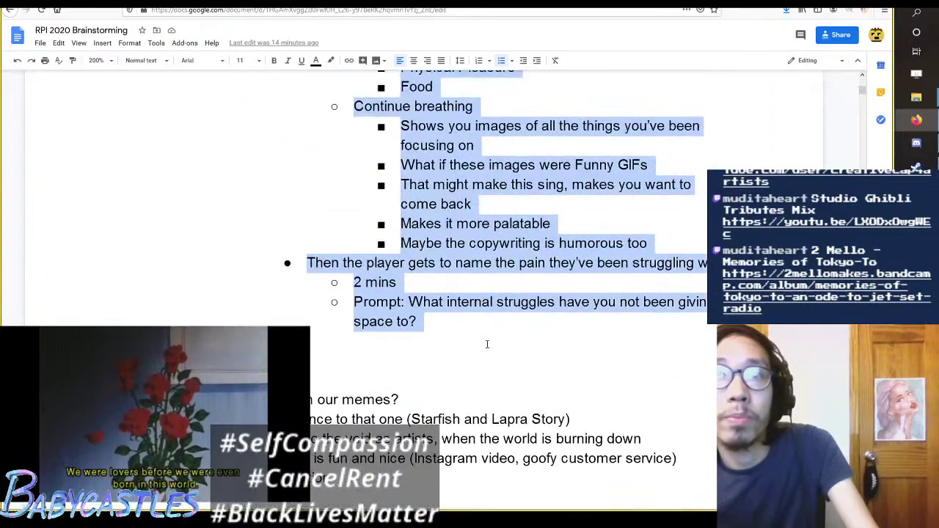
{"action": "left_click", "coordinate": [486, 345]}
{"action": "scroll", "coordinate": [502, 279], "scroll_direction": "down", "scroll_amount": 1}
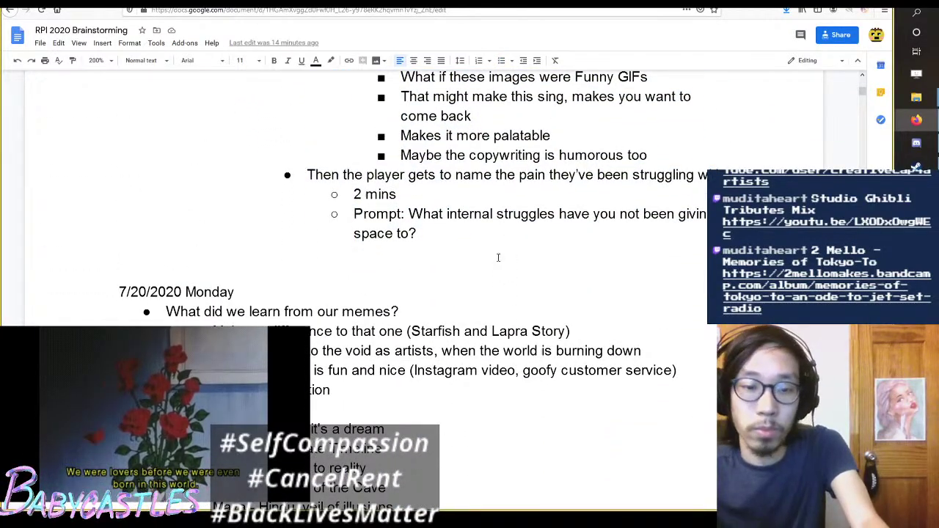
Step: Paste the Asset Store link as a top-level bullet with a blank bullet above it
{"action": "key", "text": "ctrl+shift+8"}
{"action": "key", "text": "shift+Tab"}
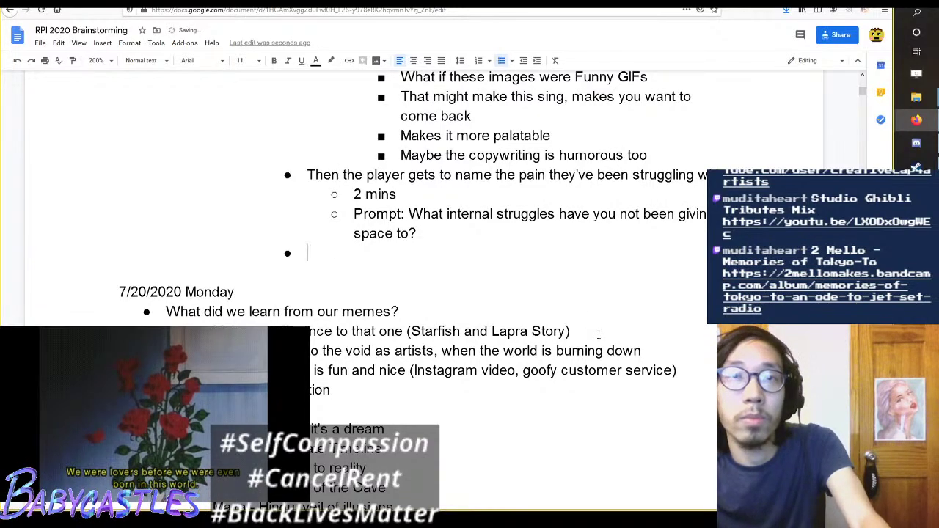
{"action": "key", "text": "shift+Tab"}
{"action": "key", "text": "shift+Tab"}
{"action": "type", "text": "https://assetstore.unity.com/packages/tools/gui/in-app-web-browser-57532"}
{"action": "key", "text": "Home"}
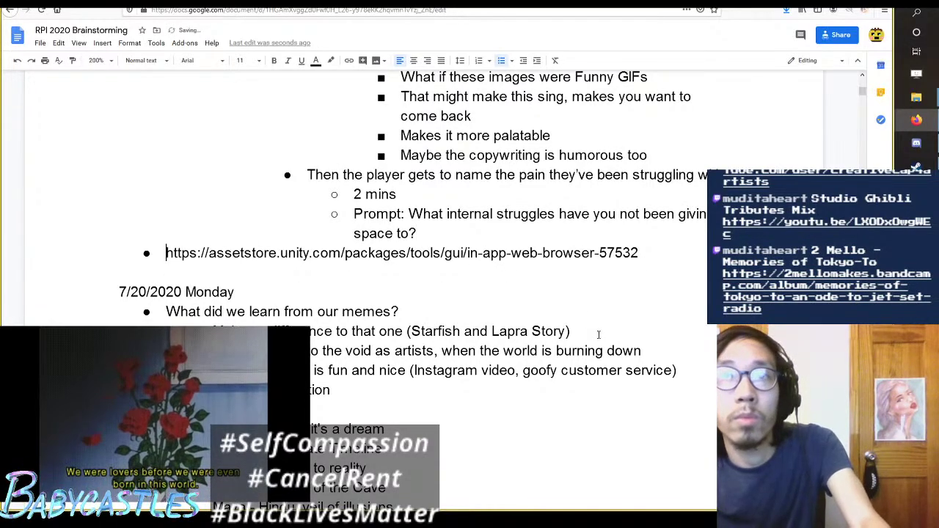
{"action": "key", "text": "Return"}
{"action": "key", "text": "Up"}
Step: Title the new bullet 'Browse stock assets'
{"action": "type", "text": "B"}
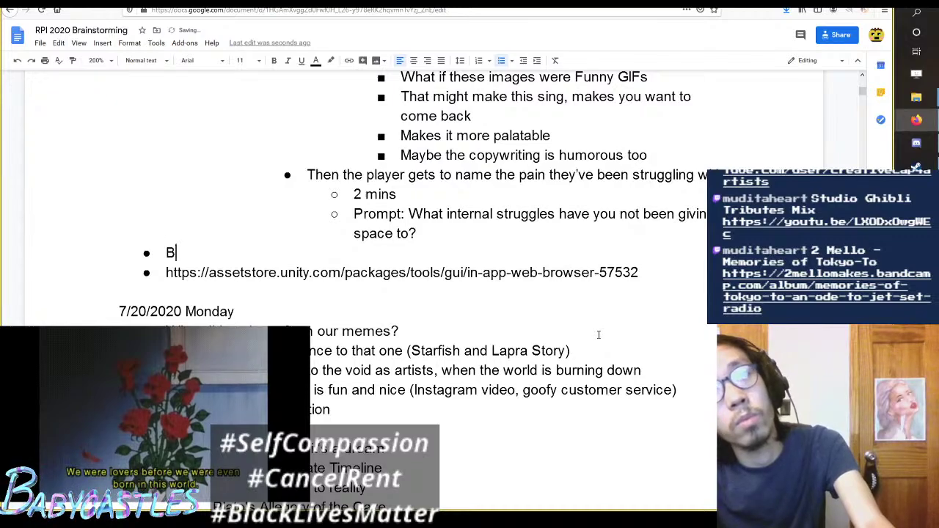
{"action": "type", "text": "rowse Stock images and"}
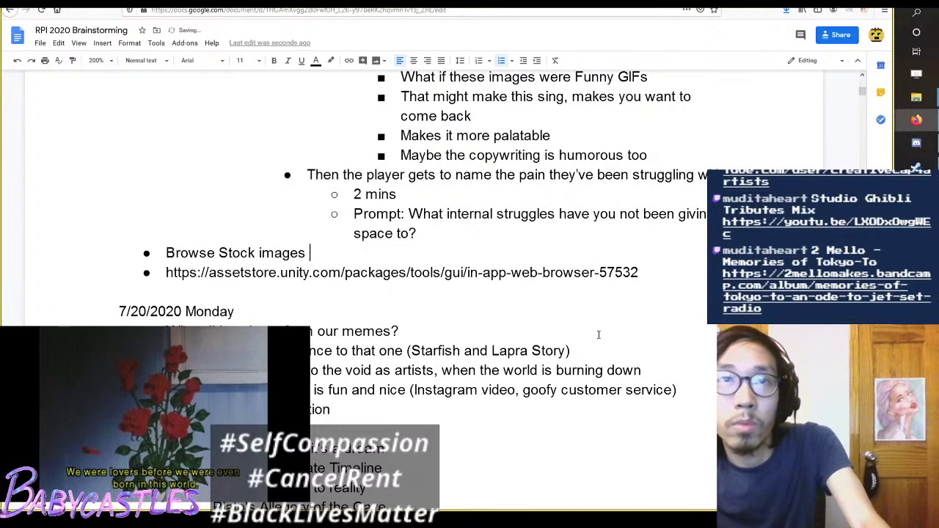
{"action": "key", "text": "ctrl+BackSpace"}
{"action": "key", "text": "ctrl+BackSpace"}
{"action": "type", "text": "assets"}
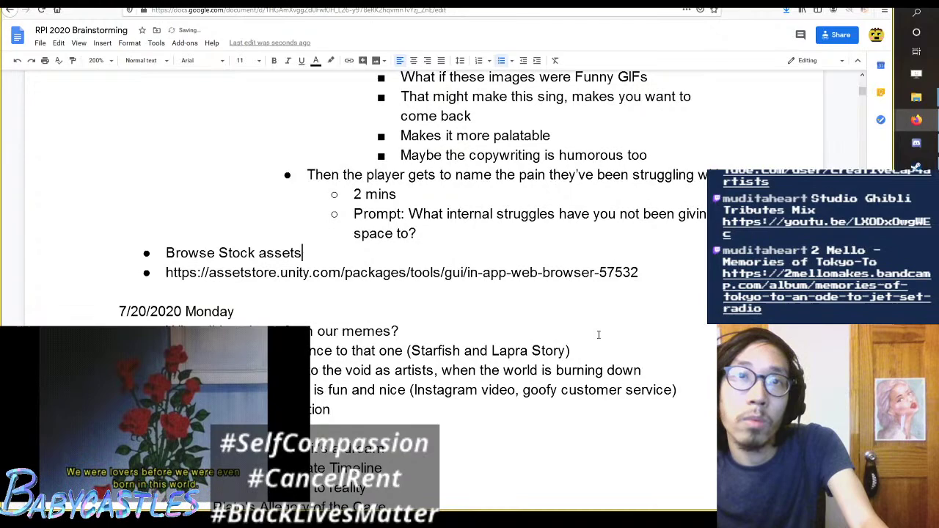
{"action": "key", "text": "ctrl+Left"}
{"action": "key", "text": "ctrl+Left"}
{"action": "key", "text": "Right"}
{"action": "key", "text": "BackSpace"}
{"action": "type", "text": "s"}
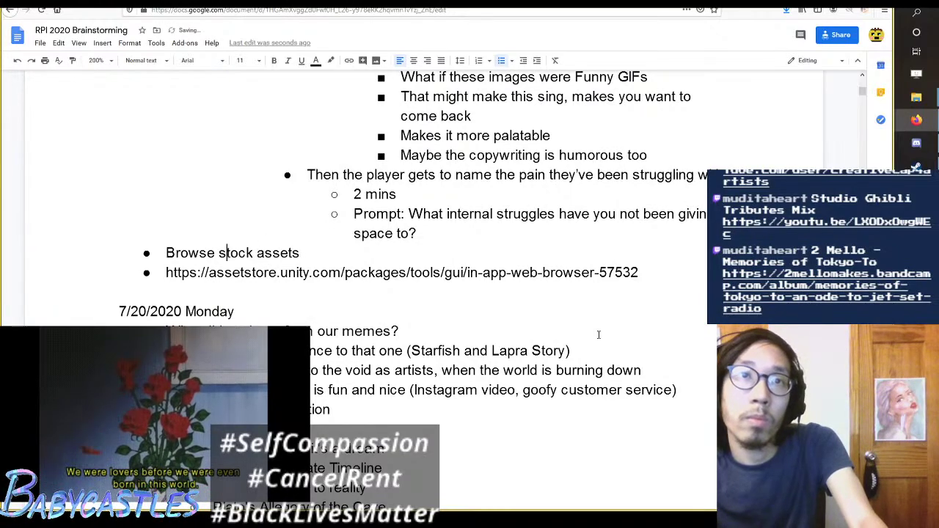
Step: Indent the Asset Store link beneath 'Browse stock assets'
{"action": "key", "text": "Down"}
{"action": "key", "text": "End"}
{"action": "key", "text": "Tab"}
{"action": "key", "text": "Return"}
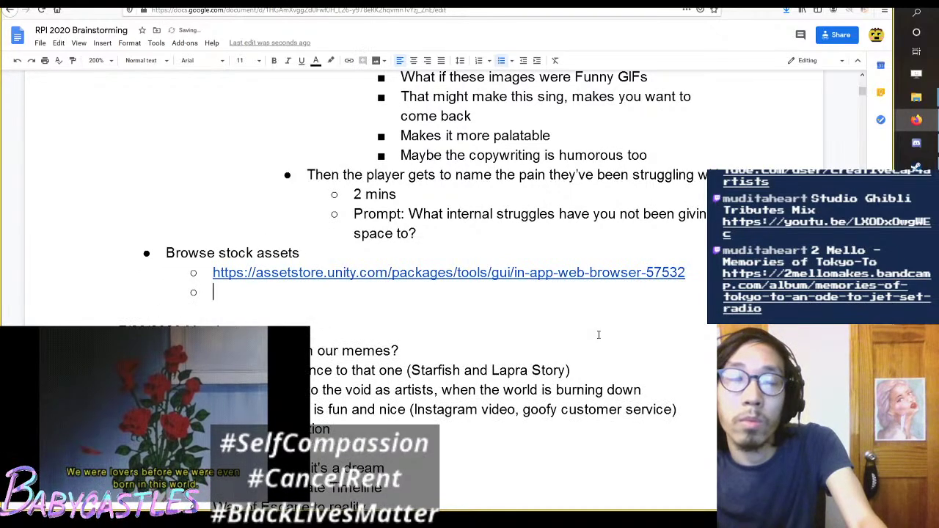
{"action": "key", "text": "shift+Tab"}
{"action": "key", "text": "Tab"}
{"action": "key", "text": "shift+Tab"}
{"action": "key", "text": "ctrl+z"}
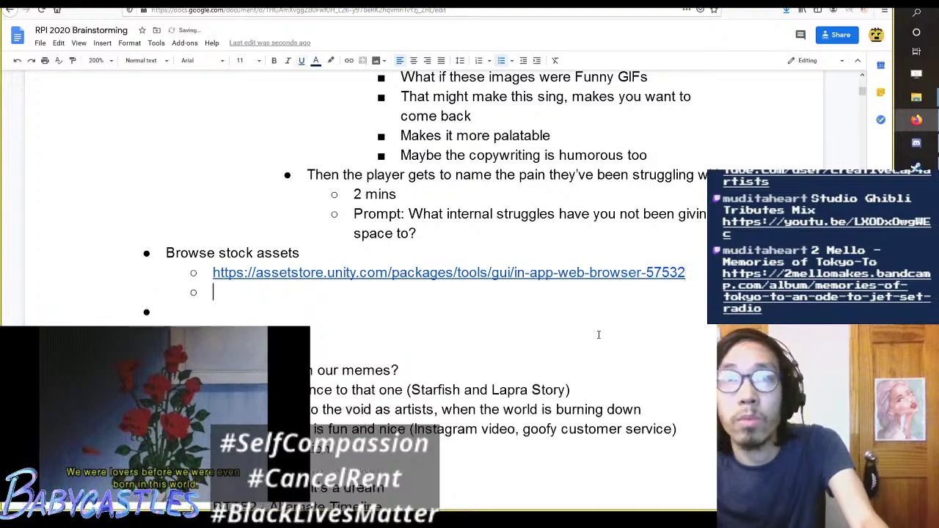
Step: Add a 'Use a web browser' sub-point and indent the link beneath it
{"action": "type", "text": "Use"}
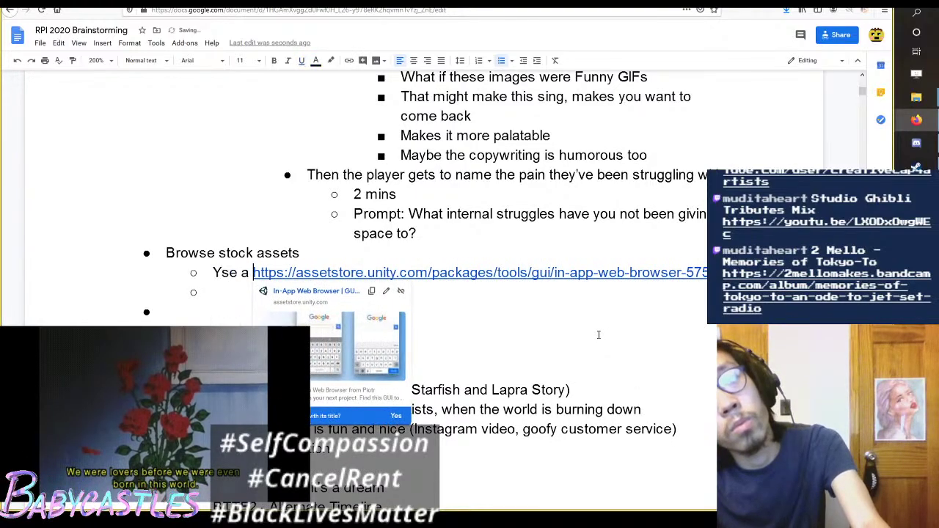
{"action": "key", "text": "BackSpace"}
{"action": "key", "text": "BackSpace"}
{"action": "key", "text": "BackSpace"}
{"action": "type", "text": "Use a web bros"}
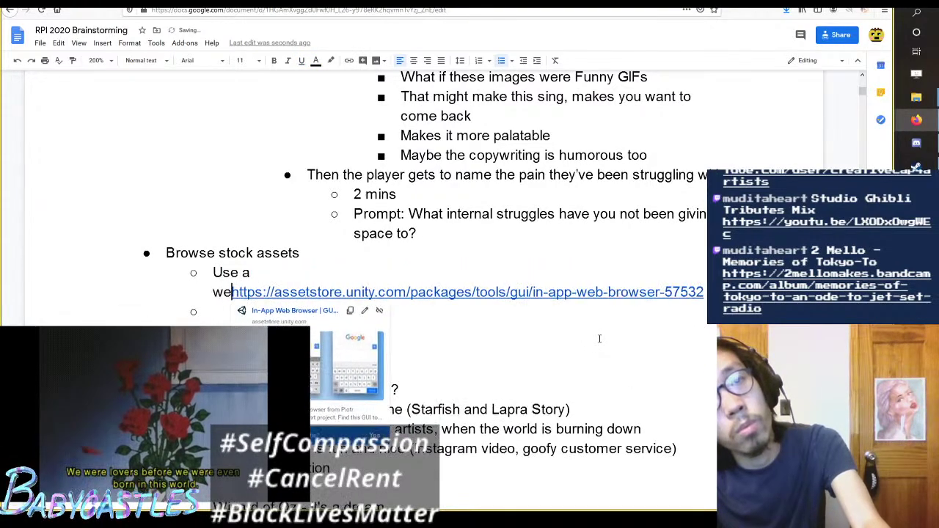
{"action": "key", "text": "BackSpace"}
{"action": "type", "text": "wser"}
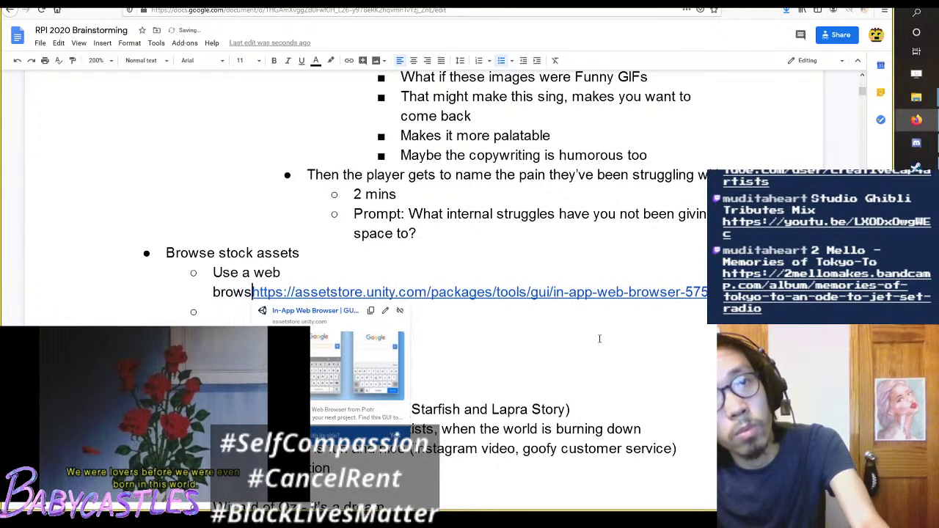
{"action": "key", "text": "Return"}
{"action": "key", "text": "Tab"}
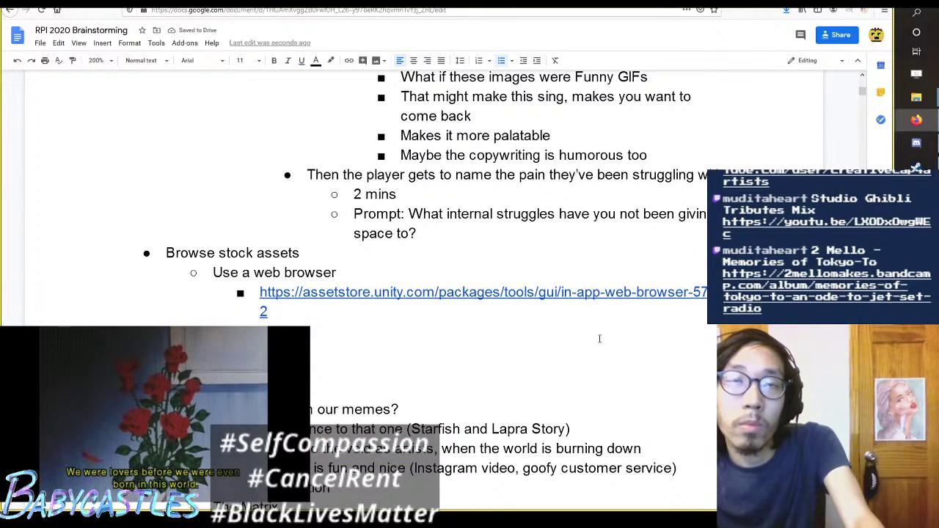
{"action": "scroll", "coordinate": [434, 264], "scroll_direction": "down", "scroll_amount": 2}
Step: Add an 'Embed a web browser' bullet below the Asset Store link
{"action": "key", "text": "Return"}
{"action": "key", "text": "shift+Tab"}
{"action": "key", "text": "Return"}
{"action": "key", "text": "shift+Tab"}
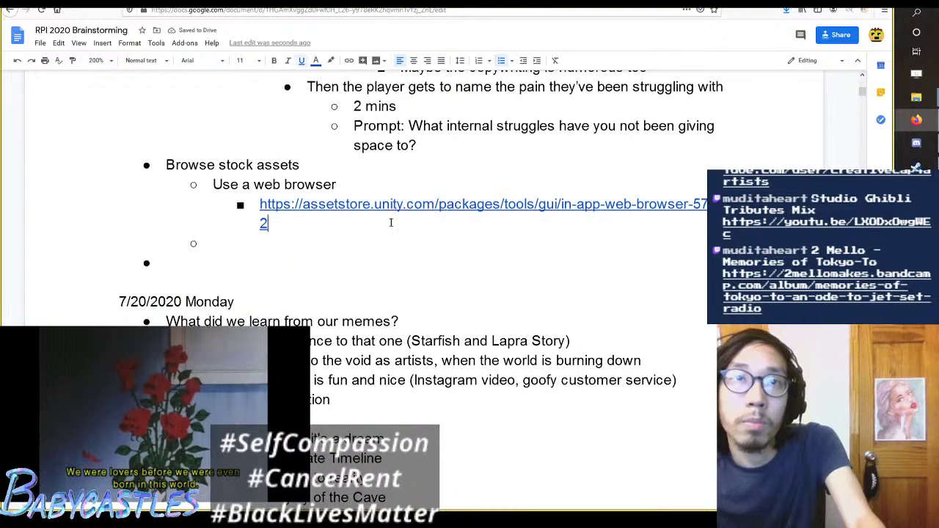
{"action": "key", "text": "BackSpace"}
{"action": "key", "text": "BackSpace"}
{"action": "key", "text": "BackSpace"}
{"action": "key", "text": "BackSpace"}
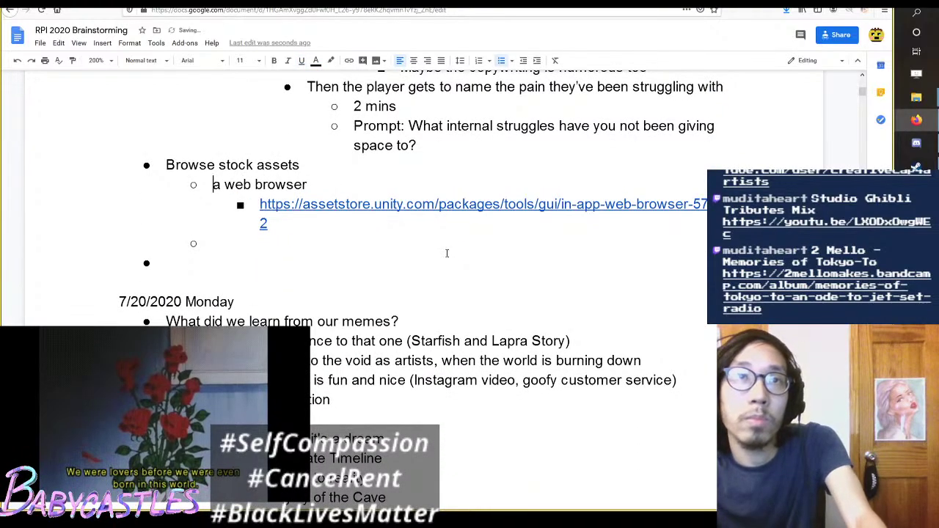
{"action": "type", "text": "Embeed"}
{"action": "key", "text": "Down"}
{"action": "key", "text": "Down"}
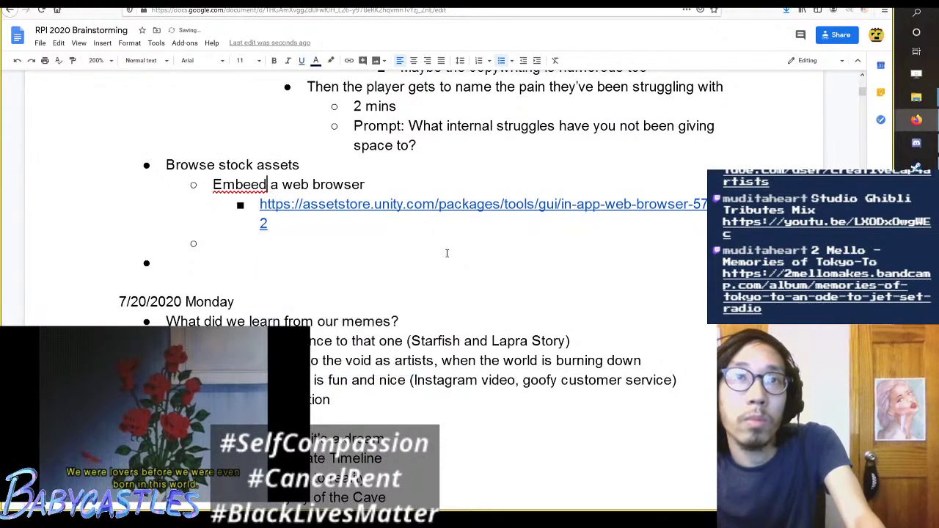
{"action": "key", "text": "Tab"}
Step: Add the sub-note 'Seems to require asset'
{"action": "type", "text": "See"}
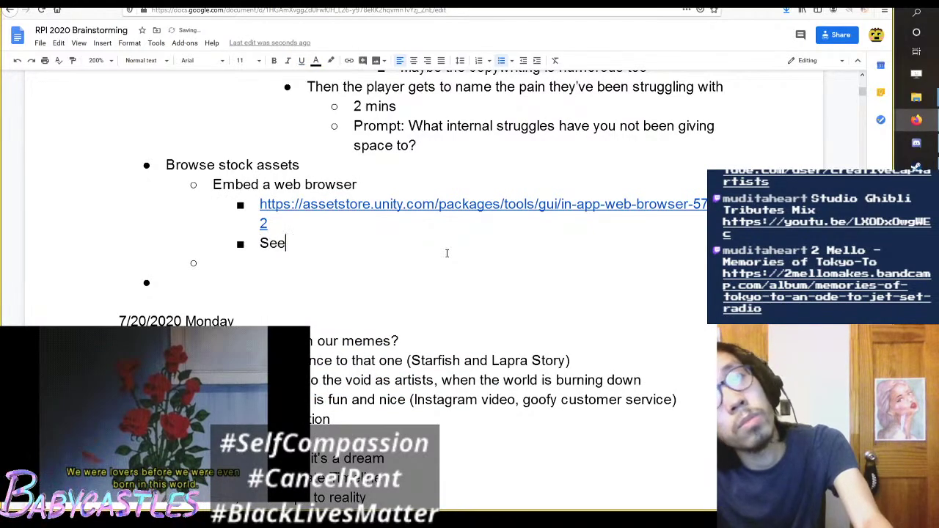
{"action": "type", "text": "ms to requie"}
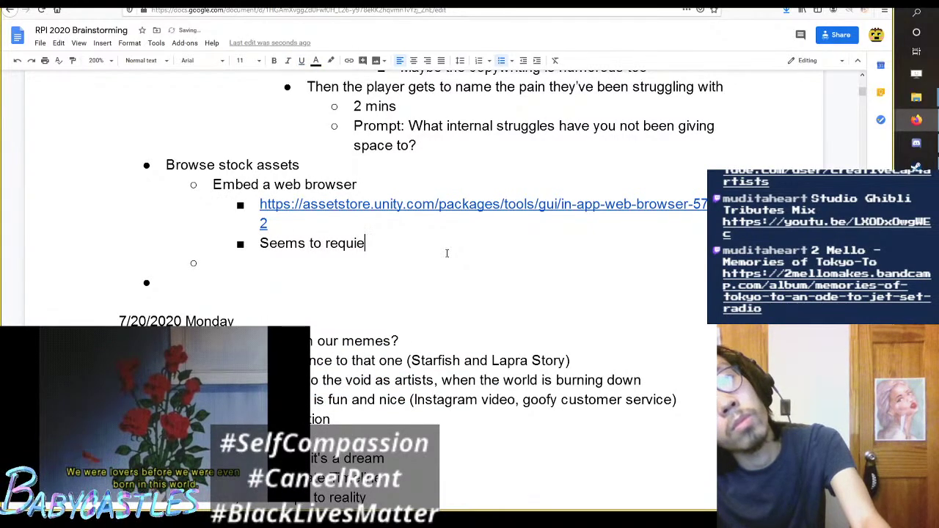
{"action": "key", "text": "BackSpace"}
{"action": "key", "text": "BackSpace"}
{"action": "type", "text": "irr"}
{"action": "key", "text": "BackSpace"}
{"action": "type", "text": "e ass"}
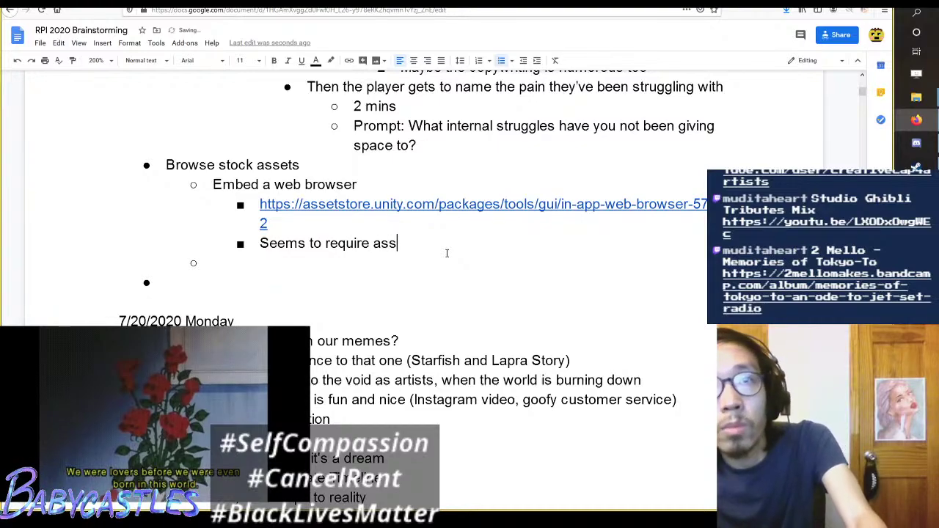
{"action": "type", "text": "set"}
{"action": "key", "text": "BackSpace"}
{"action": "key", "text": "BackSpace"}
Step: Add a bullet 'Or I can just use Application.OpenURL'
{"action": "key", "text": "BackSpace"}
{"action": "type", "text": "et"}
{"action": "key", "text": "Return"}
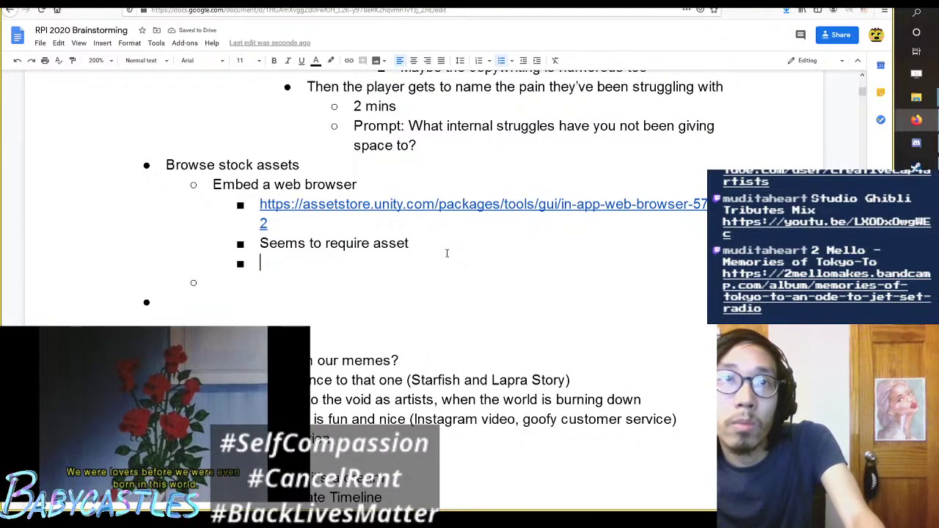
{"action": "key", "text": "shift+Tab"}
{"action": "type", "text": "Or"}
{"action": "key", "text": "BackSpace"}
{"action": "key", "text": "BackSpace"}
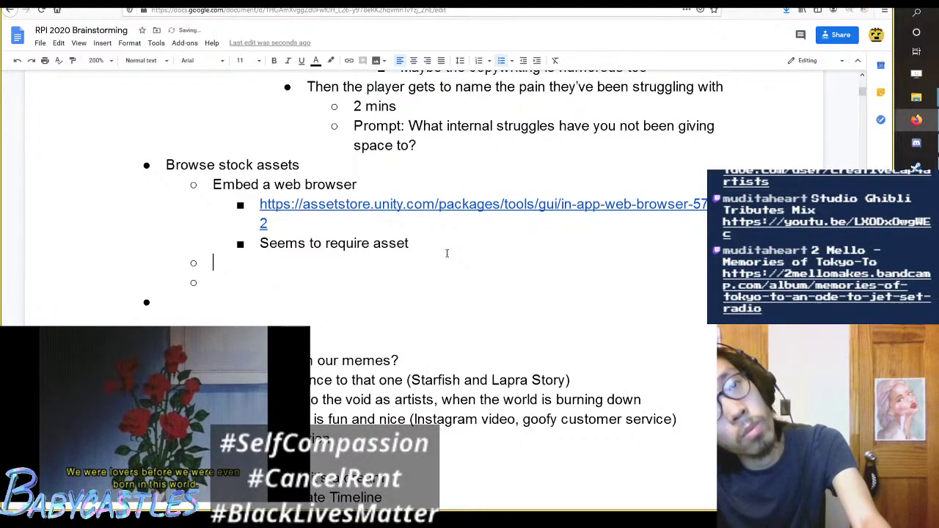
{"action": "type", "text": "Or I can just"}
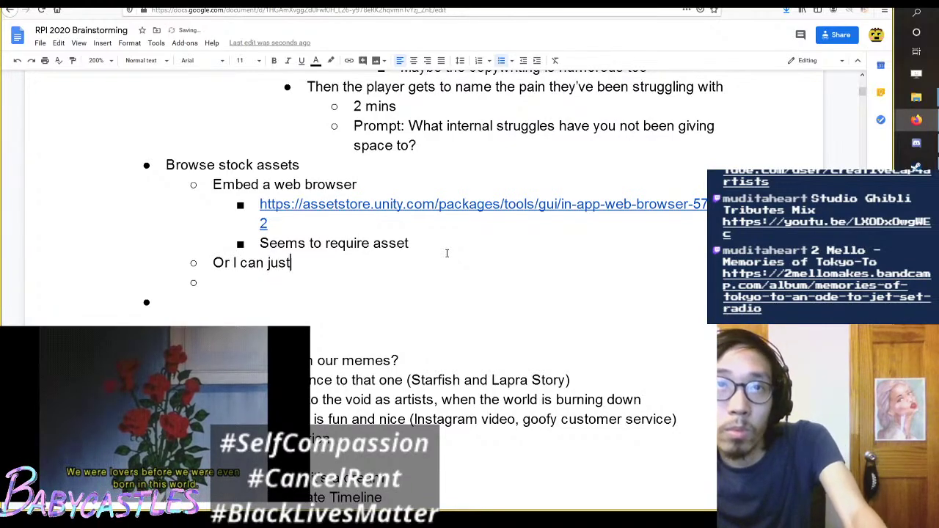
{"action": "type", "text": " use"}
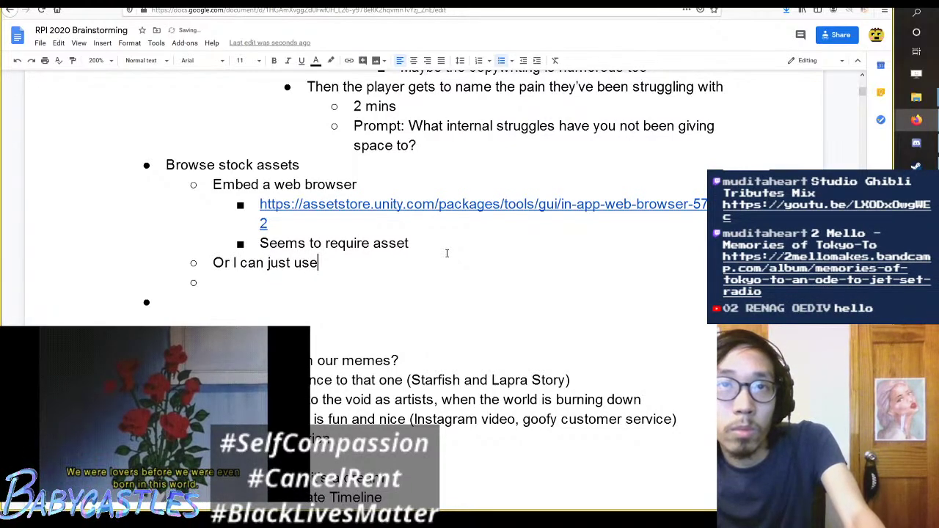
{"action": "type", "text": " Applicati"}
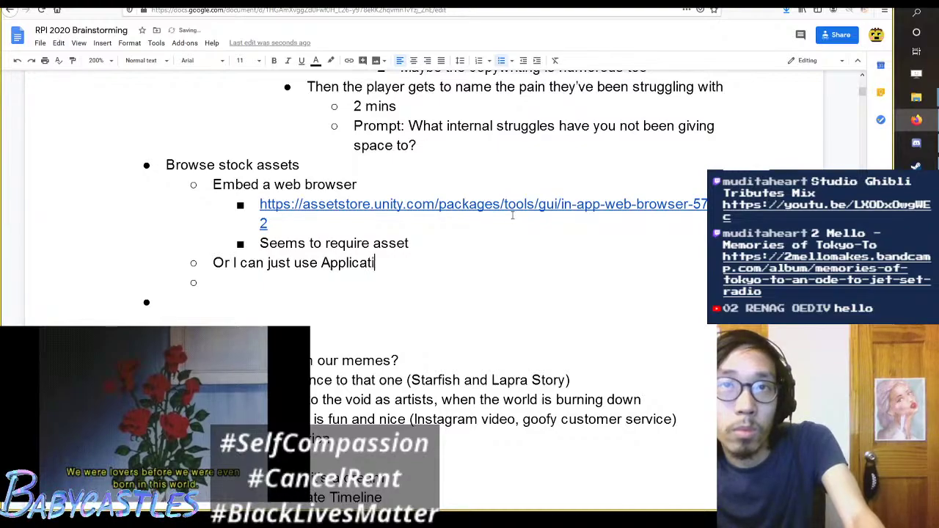
{"action": "type", "text": "on.OpenURL"}
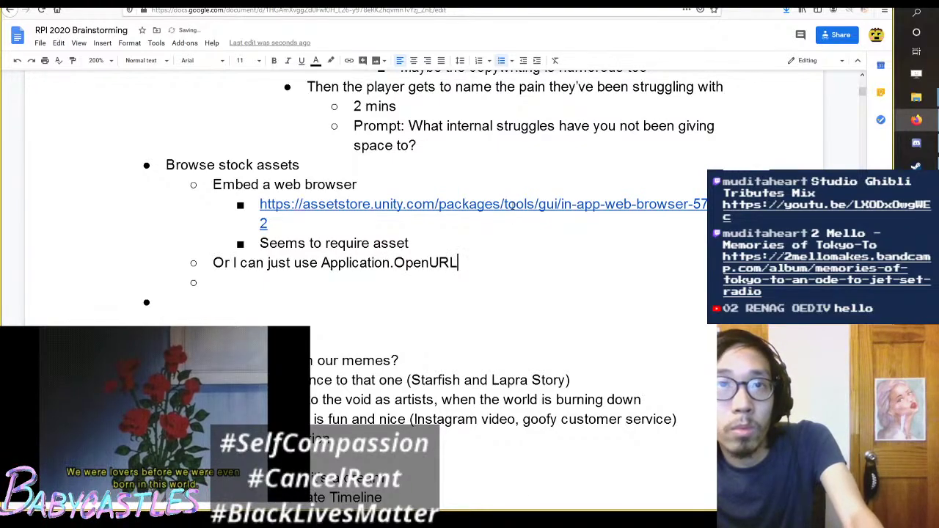
Step: Append 'like with Relaxation Simulator' to the Application.OpenURL note
{"action": "key", "text": "Return"}
{"action": "key", "text": "Up"}
{"action": "key", "text": "End"}
{"action": "type", "text": "ike"}
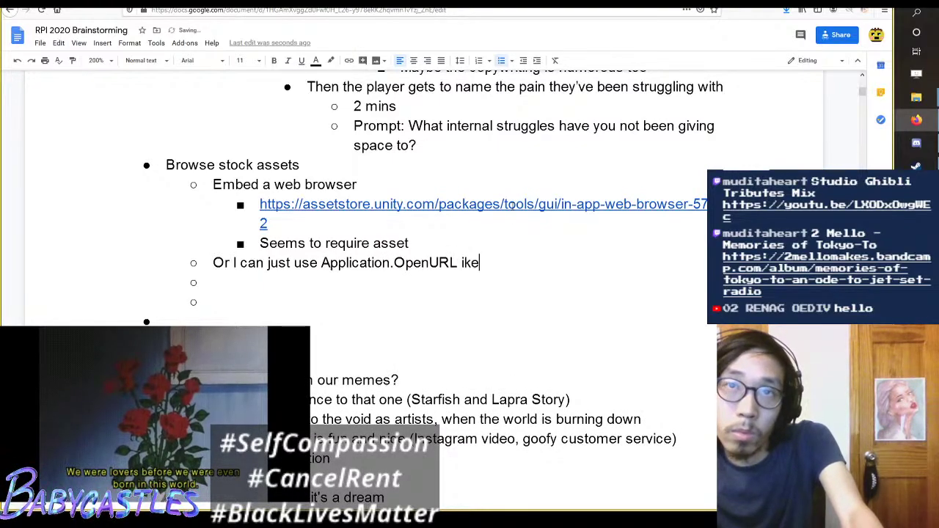
{"action": "key", "text": "BackSpace"}
{"action": "key", "text": "BackSpace"}
{"action": "key", "text": "BackSpace"}
{"action": "type", "text": "like with "}
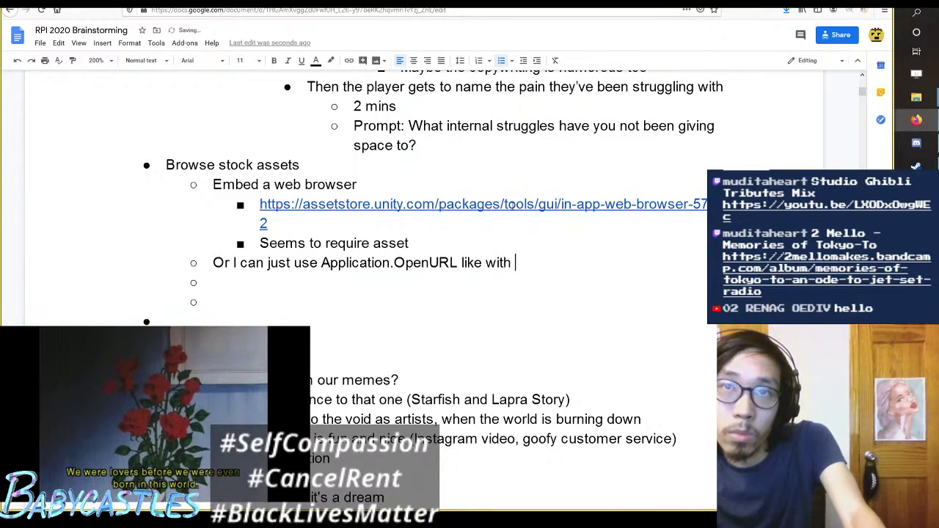
{"action": "type", "text": "Relaxation"}
{"action": "key", "text": "BackSpace"}
{"action": "key", "text": "BackSpace"}
{"action": "type", "text": "ion Su"}
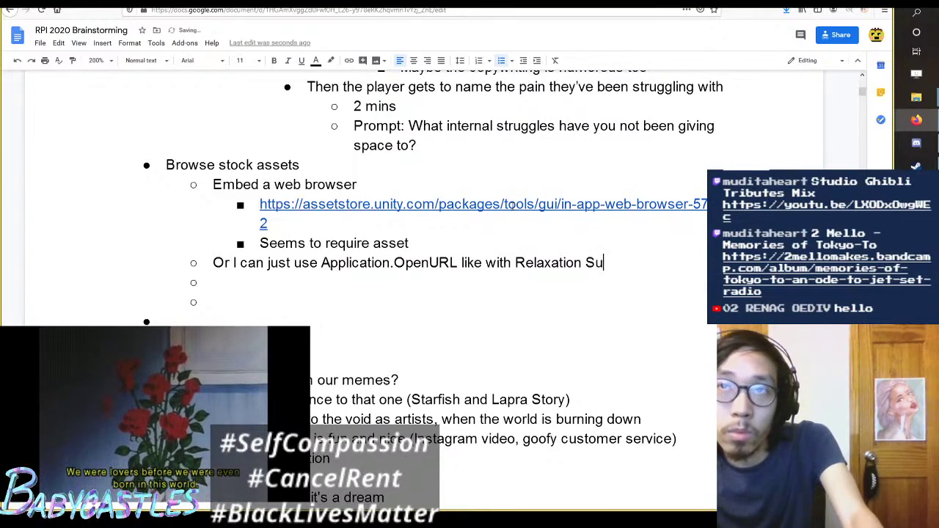
{"action": "key", "text": "BackSpace"}
{"action": "type", "text": "imulator"}
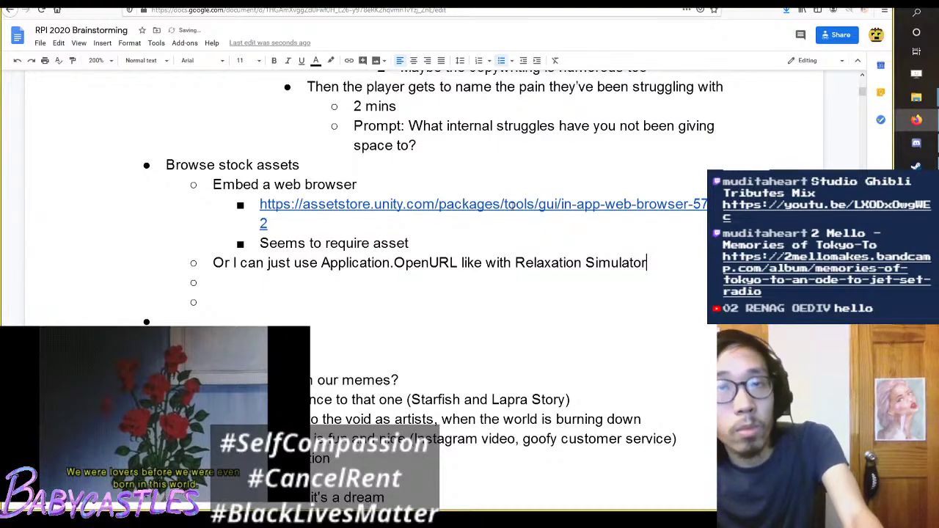
{"action": "key", "text": "Down"}
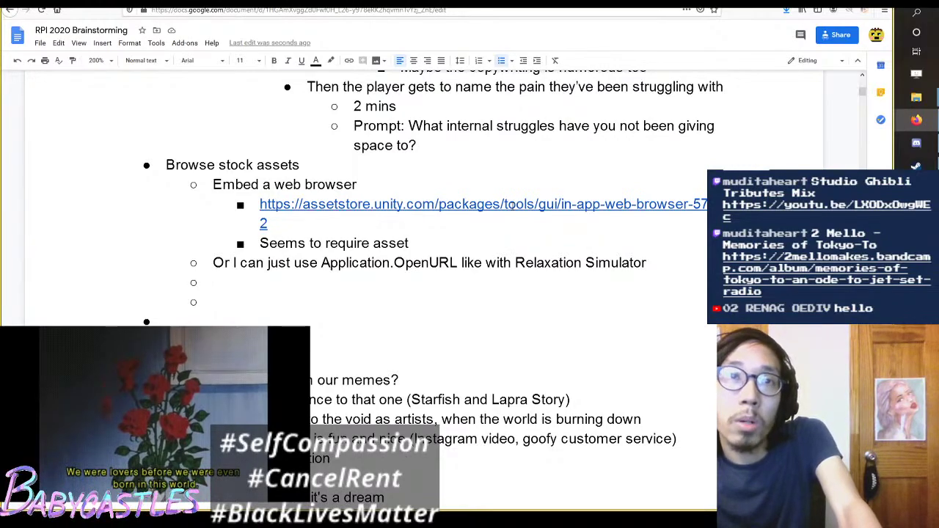
{"action": "key", "text": "BackSpace"}
{"action": "key", "text": "Return"}
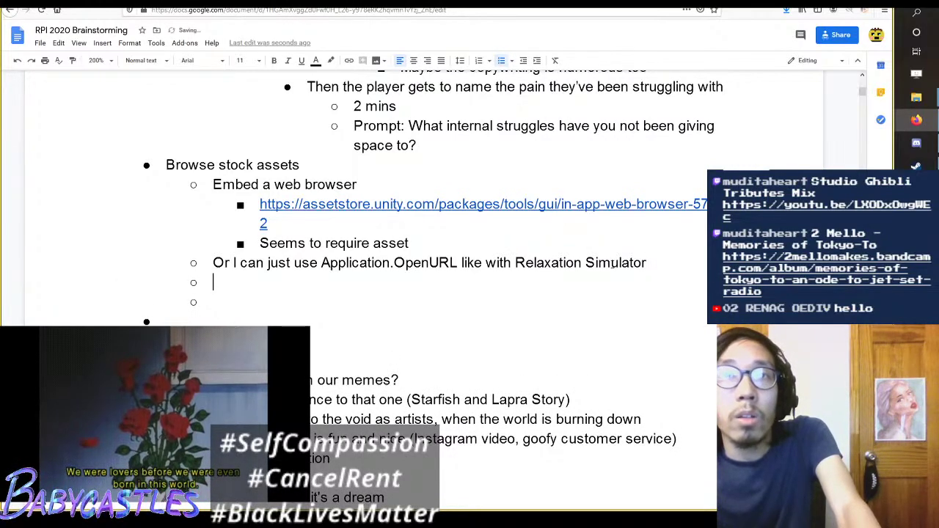
Step: Insert '()' after OpenURL and correct 'Lapra' to 'Lapras'
{"action": "left_click", "coordinate": [457, 263]}
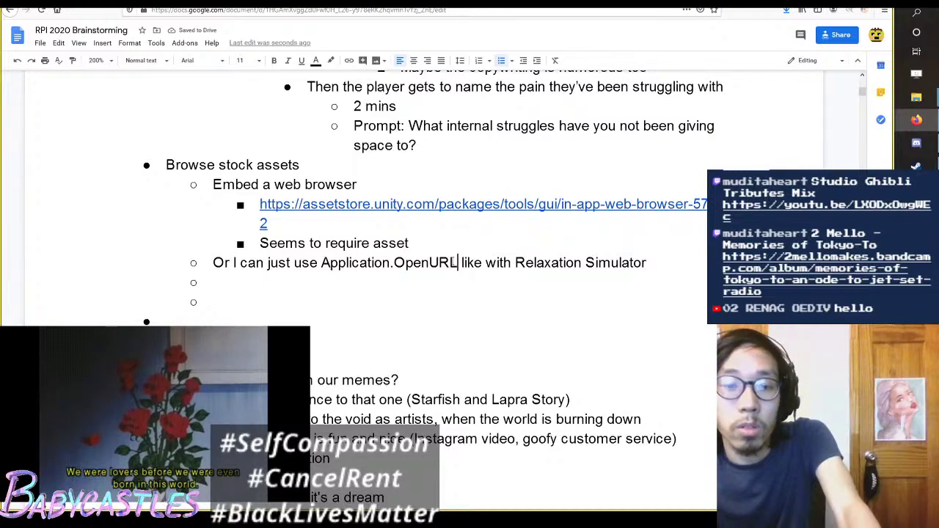
{"action": "type", "text": "()"}
{"action": "left_click", "coordinate": [500, 290]}
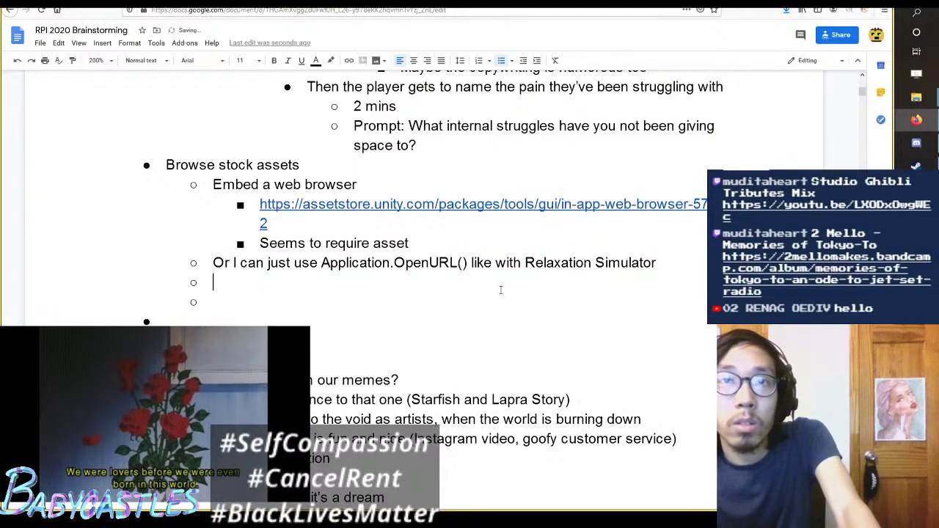
{"action": "scroll", "coordinate": [500, 290], "scroll_direction": "down", "scroll_amount": 3}
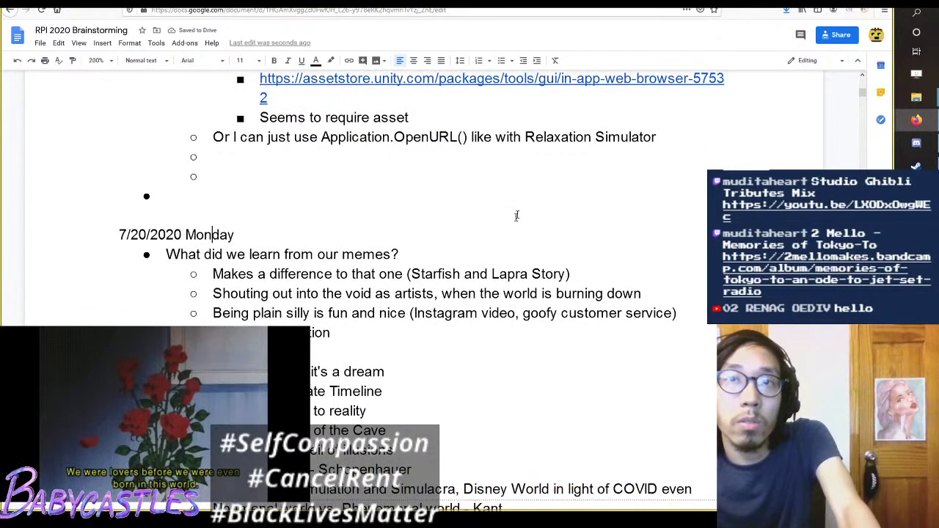
{"action": "left_click", "coordinate": [528, 274]}
{"action": "type", "text": "s"}
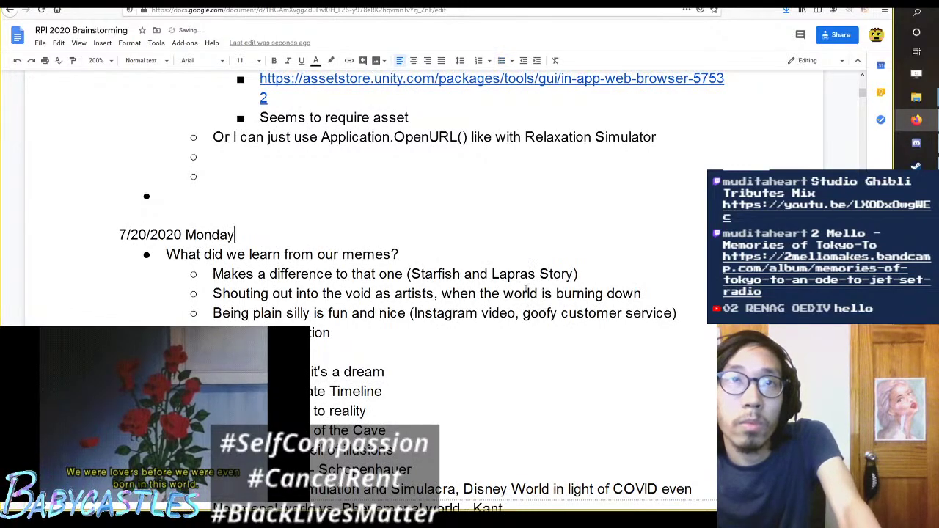
Step: Adjust the indent levels of the empty bullets below the OpenURL note
{"action": "scroll", "coordinate": [525, 288], "scroll_direction": "up", "scroll_amount": 4}
{"action": "scroll", "coordinate": [526, 288], "scroll_direction": "down", "scroll_amount": 3}
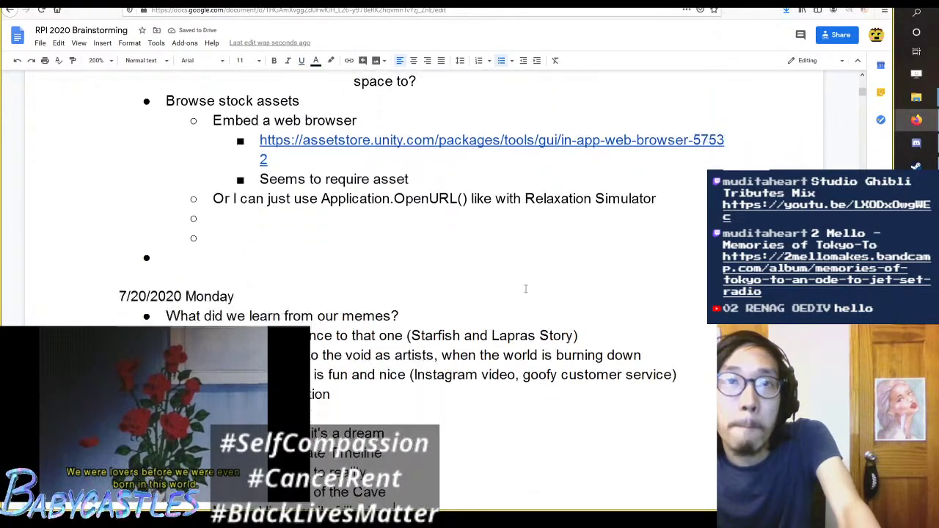
{"action": "key", "text": "Up"}
{"action": "key", "text": "Up"}
{"action": "key", "text": "Up"}
{"action": "key", "text": "Up"}
{"action": "key", "text": "Up"}
{"action": "key", "text": "Up"}
{"action": "key", "text": "Up"}
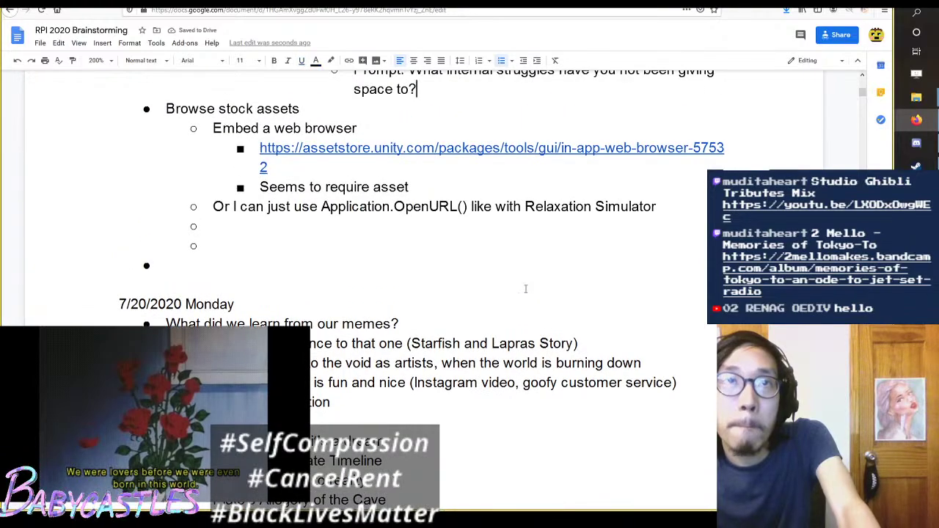
{"action": "key", "text": "Down"}
{"action": "key", "text": "Down"}
{"action": "key", "text": "Down"}
{"action": "key", "text": "Down"}
{"action": "key", "text": "Down"}
{"action": "key", "text": "Down"}
{"action": "key", "text": "Down"}
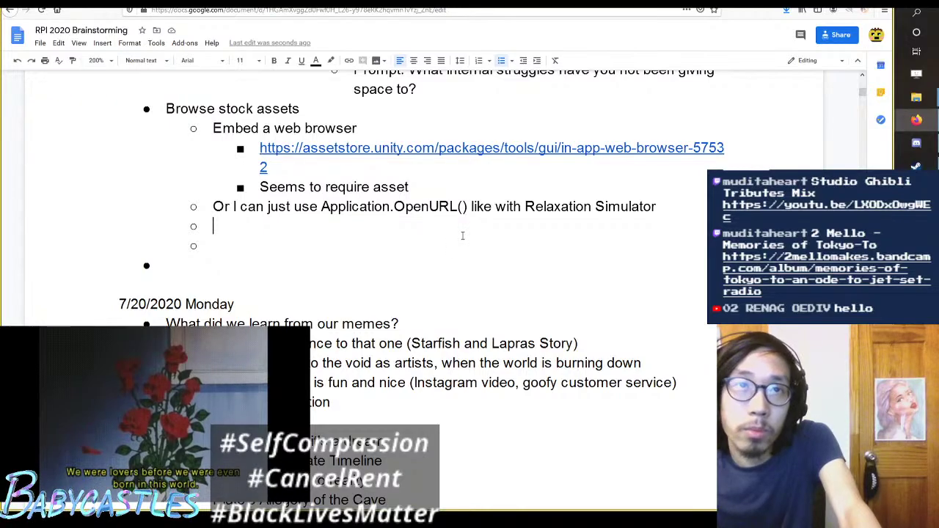
{"action": "key", "text": "Up"}
{"action": "key", "text": "Down"}
{"action": "key", "text": "Down"}
{"action": "key", "text": "shift+Tab"}
{"action": "key", "text": "Up"}
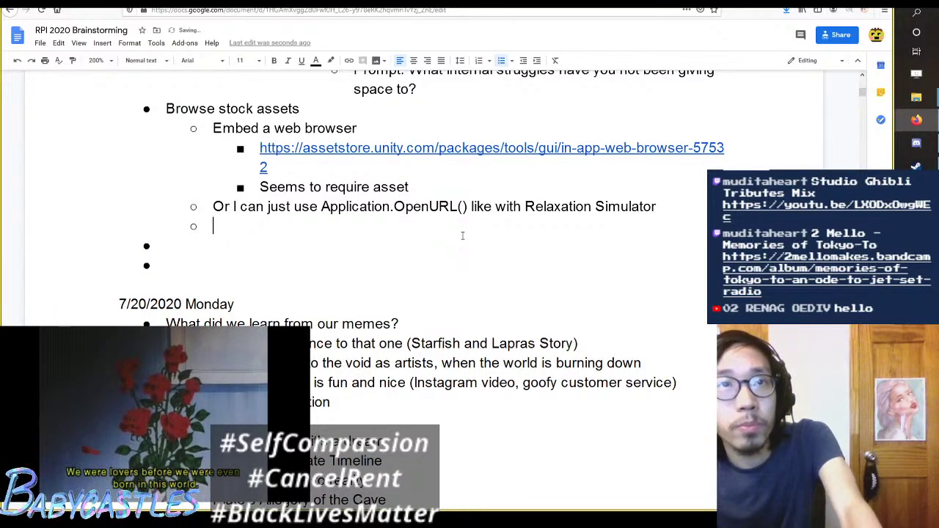
{"action": "key", "text": "shift+Tab"}
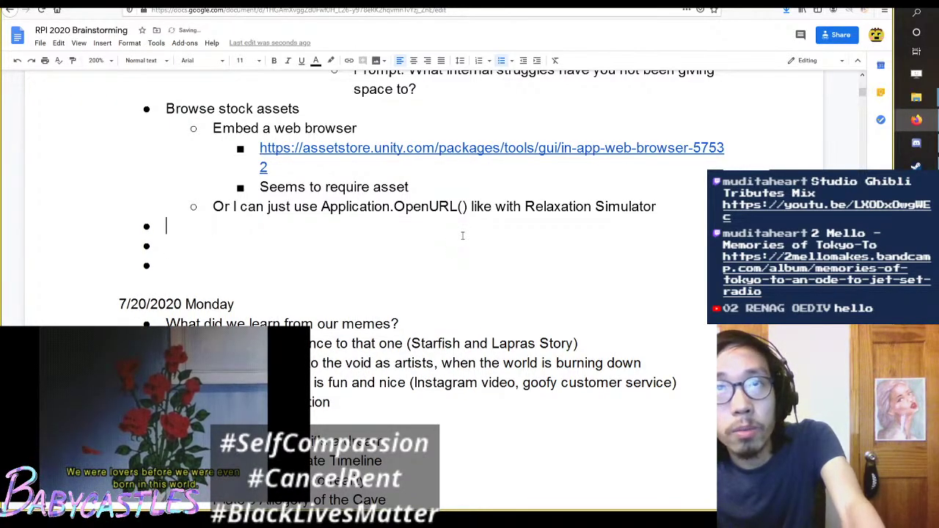
{"action": "key", "text": "Tab"}
{"action": "key", "text": "shift+Tab"}
{"action": "key", "text": "Tab"}
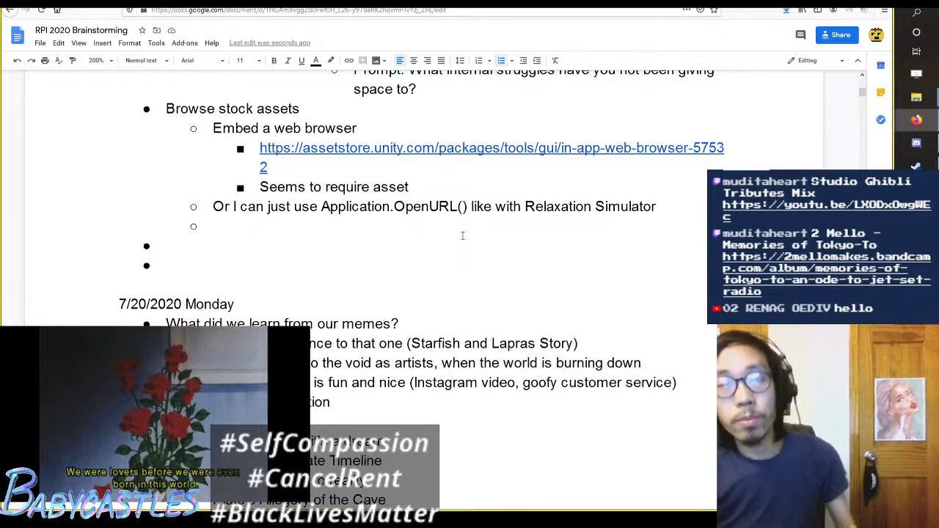
Step: Write the 'Maybe there's just some downloaded things… option to look stuff up' sub-bullet, then view the Design Doc
{"action": "type", "text": "Ma"}
{"action": "key", "text": "BackSpace"}
{"action": "key", "text": "BackSpace"}
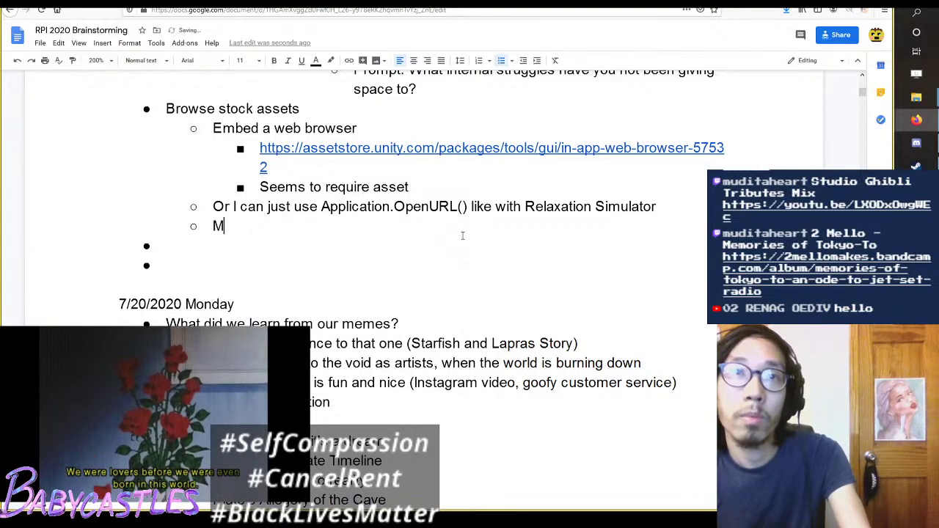
{"action": "type", "text": "Maybe there's j"}
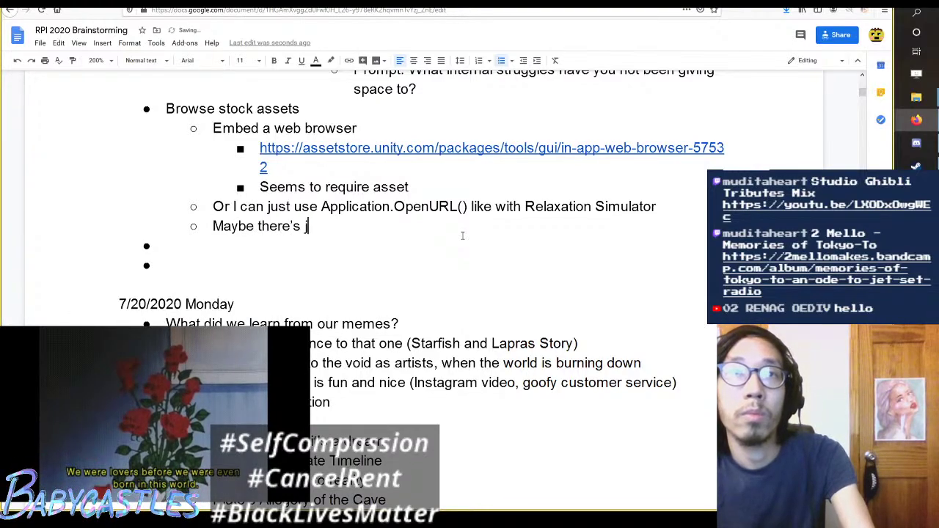
{"action": "type", "text": "ust some downloade"}
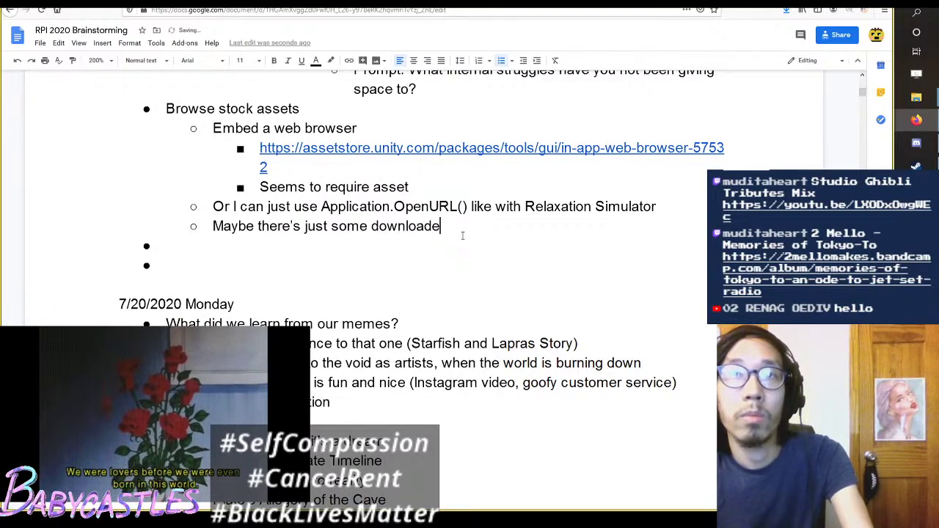
{"action": "key", "text": "BackSpace"}
{"action": "type", "text": "ed "}
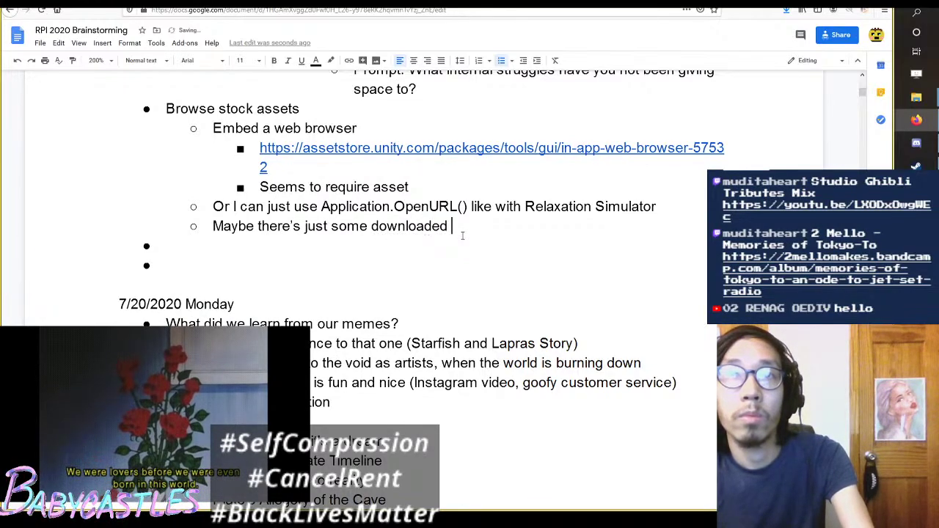
{"action": "type", "text": "things and an"}
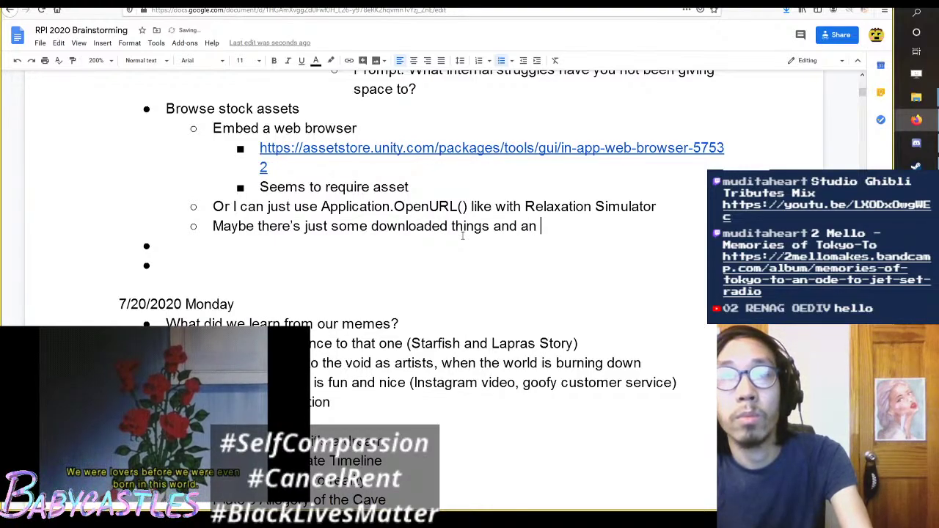
{"action": "type", "text": "option to look stuff upo"}
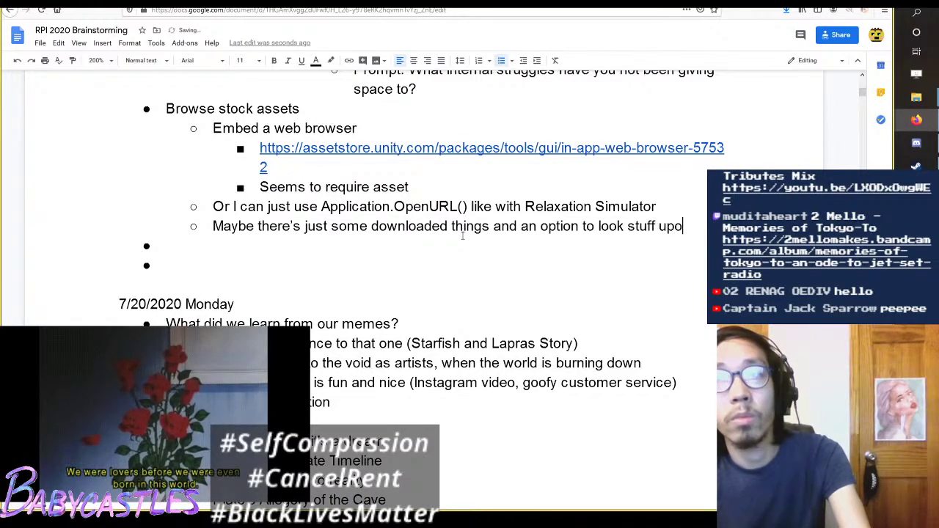
{"action": "key", "text": "BackSpace"}
{"action": "key", "text": "Return"}
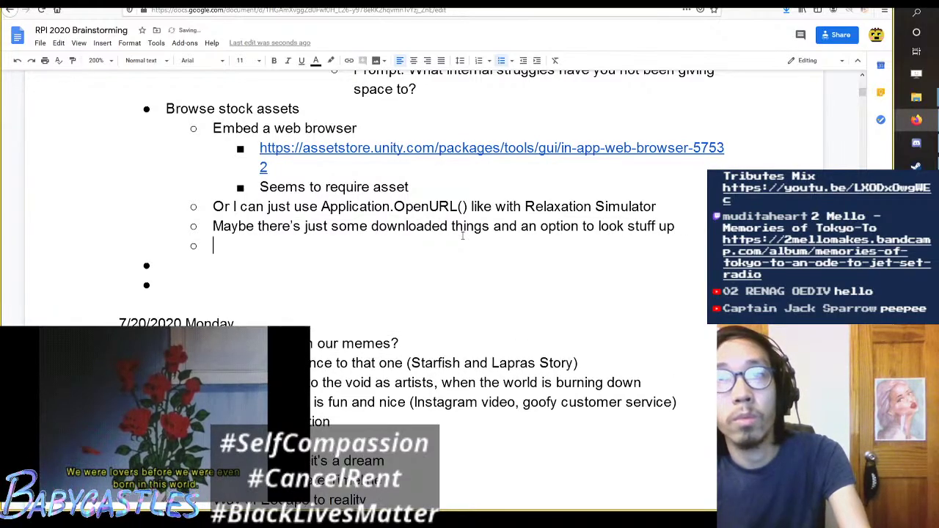
{"action": "key", "text": "ctrl+Tab"}
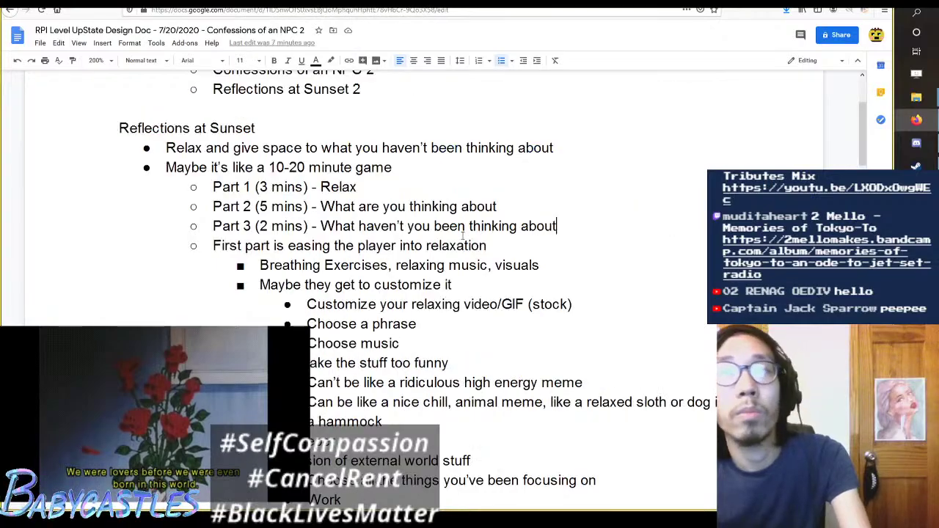
Step: Place the cursor after '(stock)' in the Design Doc, then return to the brainstorming doc
{"action": "scroll", "coordinate": [508, 211], "scroll_direction": "down", "scroll_amount": 2}
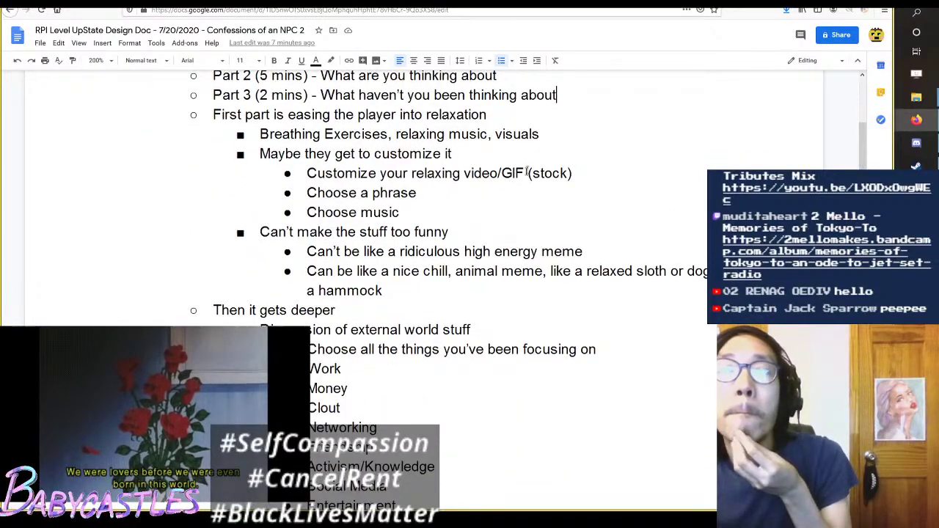
{"action": "scroll", "coordinate": [526, 171], "scroll_direction": "down", "scroll_amount": 1}
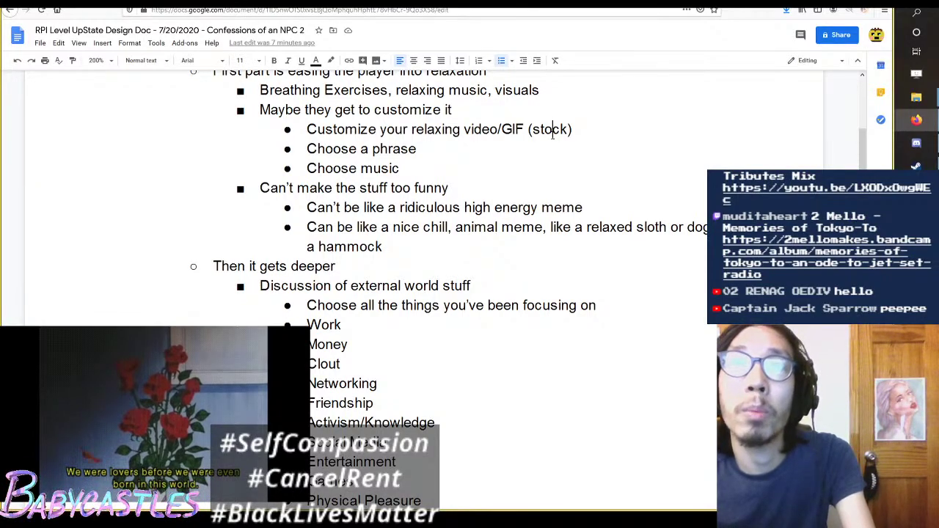
{"action": "left_click", "coordinate": [580, 129]}
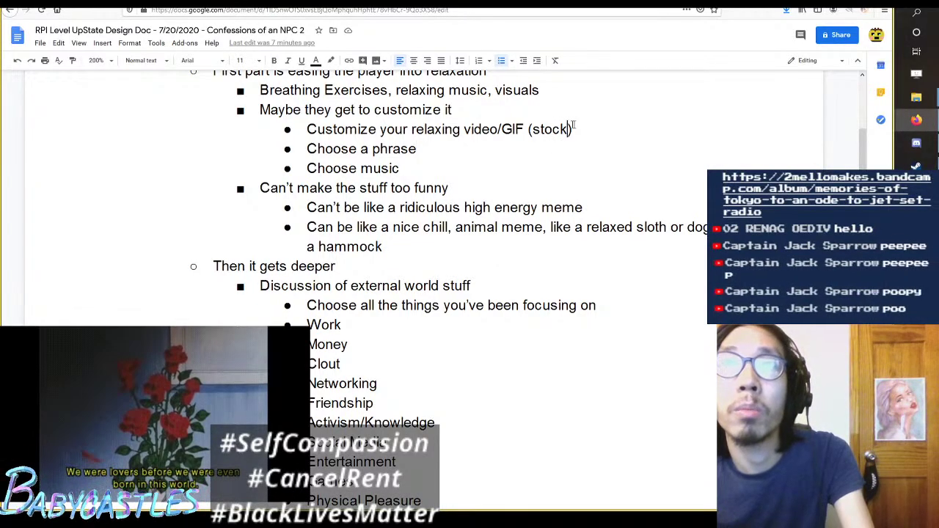
{"action": "key", "text": "ctrl+Tab"}
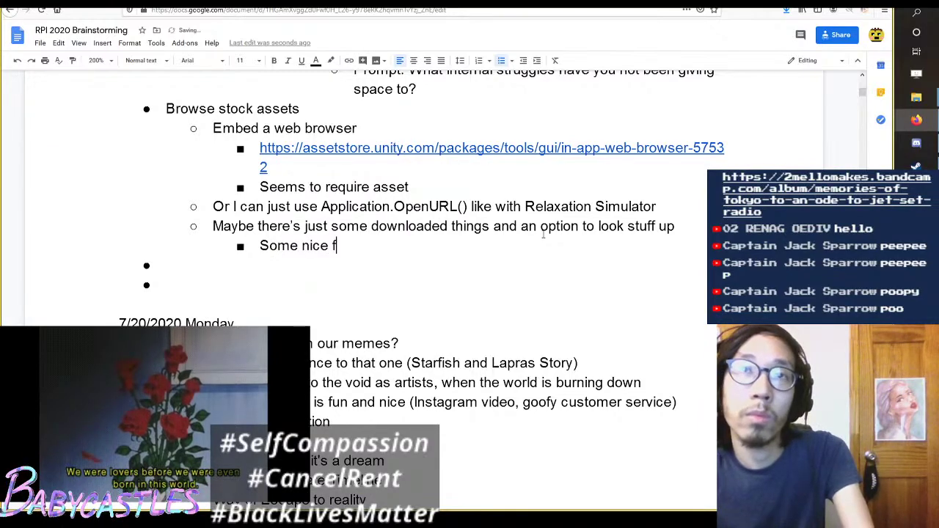
{"action": "key", "text": "ctrl+shift+Tab"}
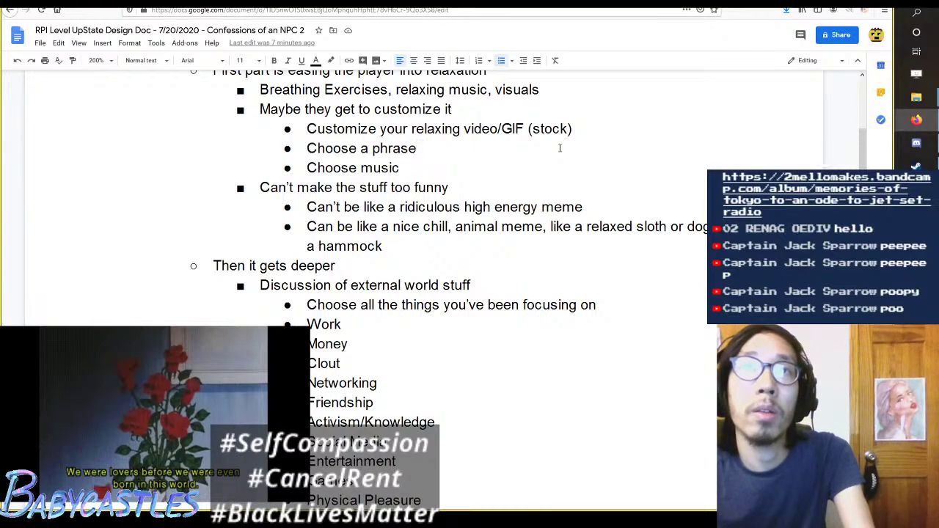
{"action": "key", "text": "ctrl+Tab"}
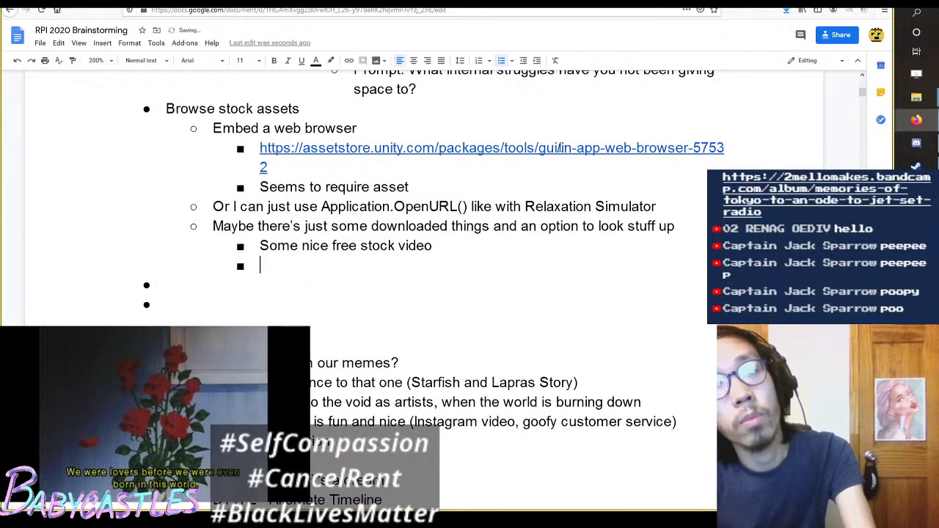
Step: Add 'GIFs', 'Phrases' and 'Stock music' sub-bullets under the free stock video idea
{"action": "type", "text": "Pr"}
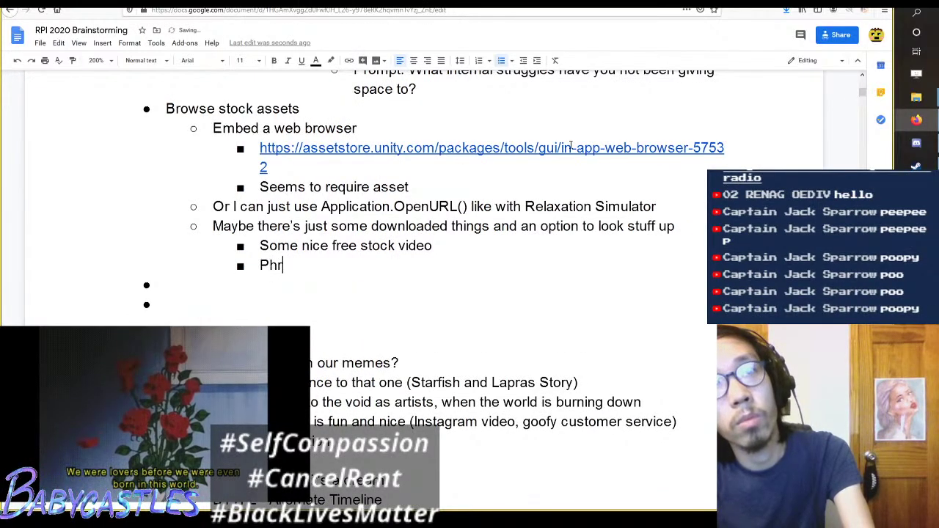
{"action": "key", "text": "Return"}
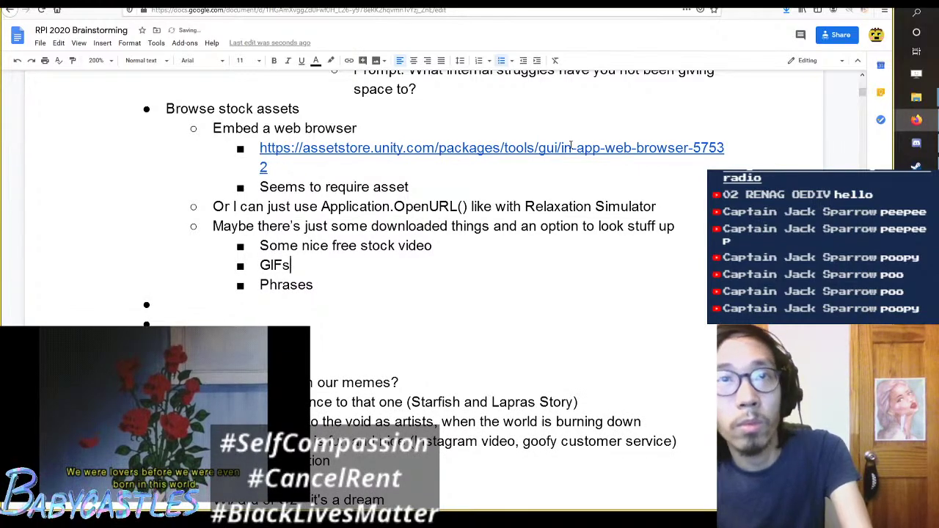
{"action": "key", "text": "ctrl+Tab"}
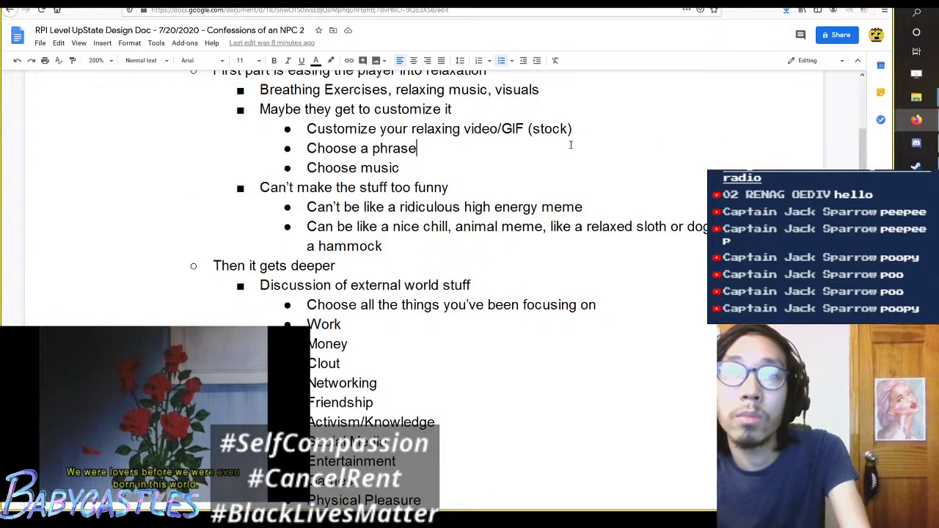
{"action": "key", "text": "ctrl+shift+Tab"}
{"action": "key", "text": "Left"}
{"action": "key", "text": "Return"}
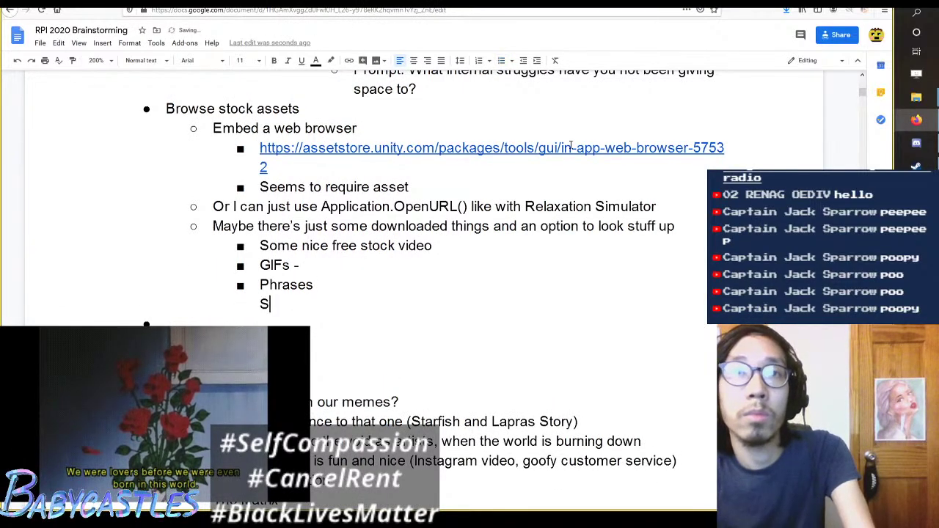
{"action": "key", "text": "ctrl+z"}
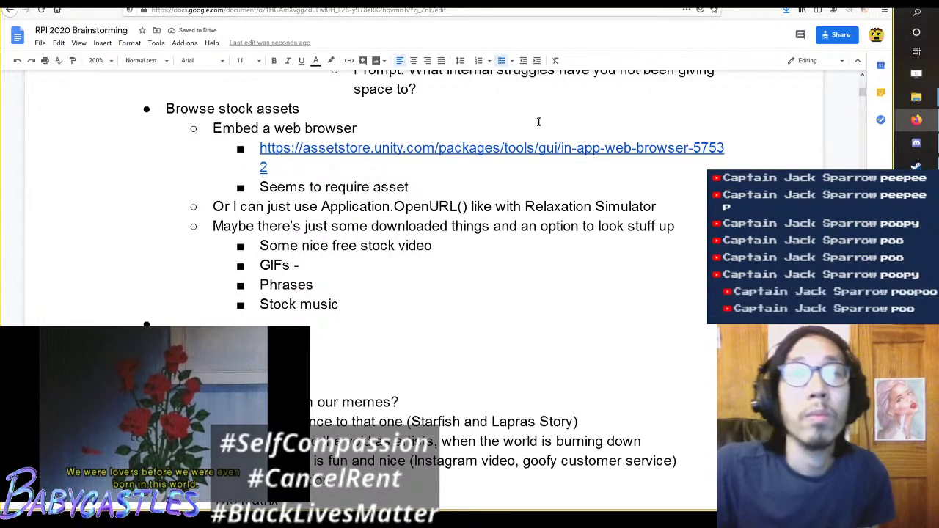
{"action": "middle_click", "coordinate": [593, 180]}
{"action": "scroll", "coordinate": [493, 231], "scroll_direction": "down", "scroll_amount": 1}
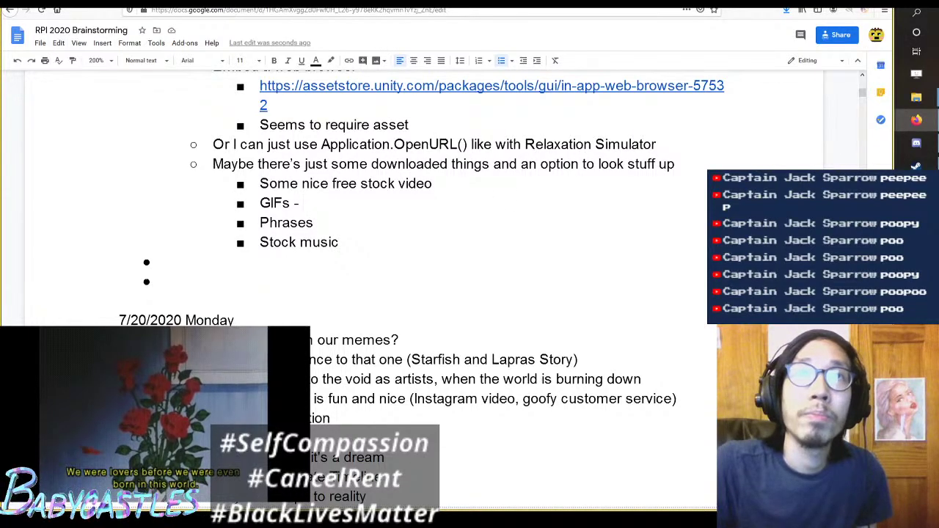
Step: Search Pixabay videos for 'relaxing' instead of 'factory'
{"action": "key", "text": "ctrl+Tab"}
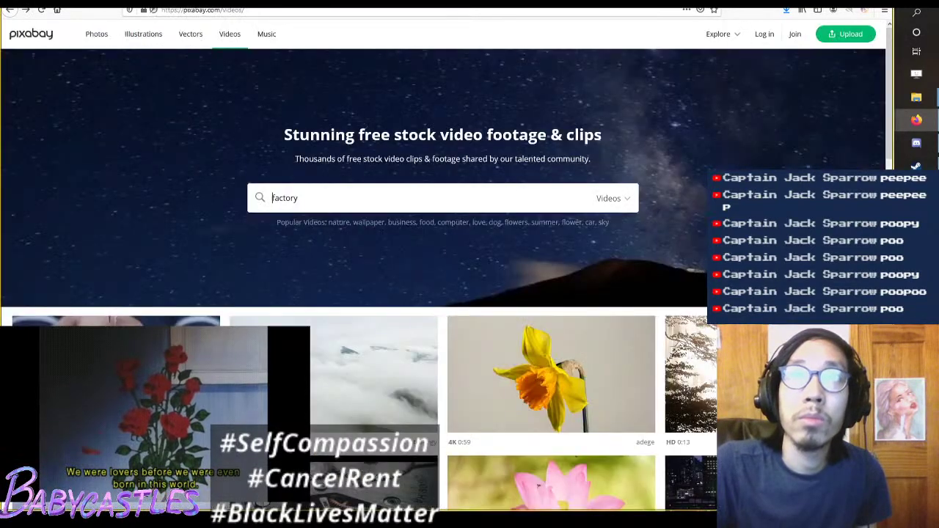
{"action": "scroll", "coordinate": [511, 224], "scroll_direction": "down", "scroll_amount": 1}
{"action": "scroll", "coordinate": [595, 144], "scroll_direction": "down", "scroll_amount": 2}
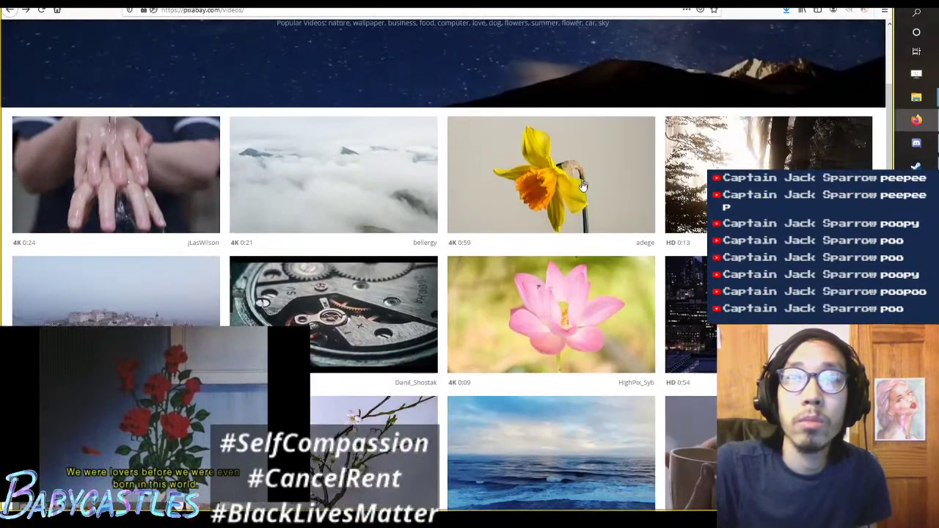
{"action": "scroll", "coordinate": [581, 189], "scroll_direction": "up", "scroll_amount": 3}
{"action": "key", "text": "ctrl+shift+Tab"}
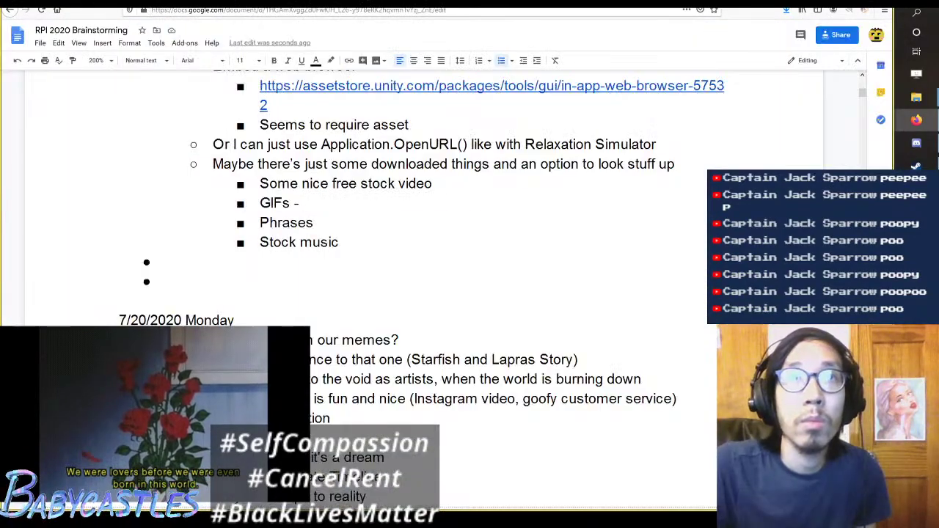
{"action": "left_click", "coordinate": [342, 201]}
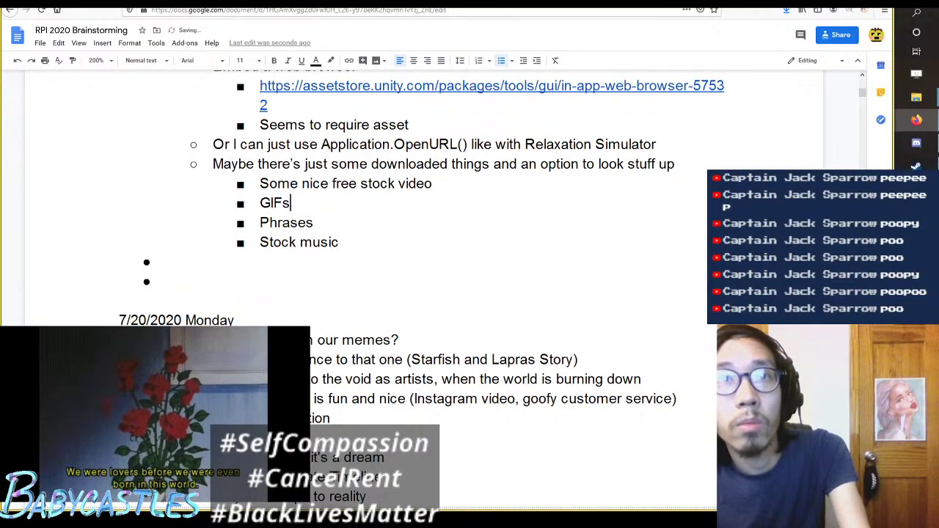
{"action": "key", "text": "ctrl+Tab"}
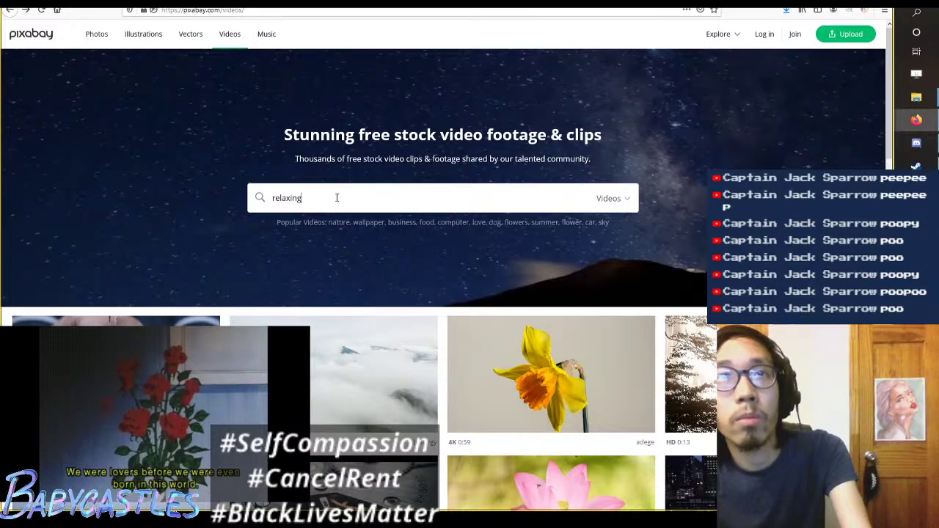
{"action": "key", "text": "Return"}
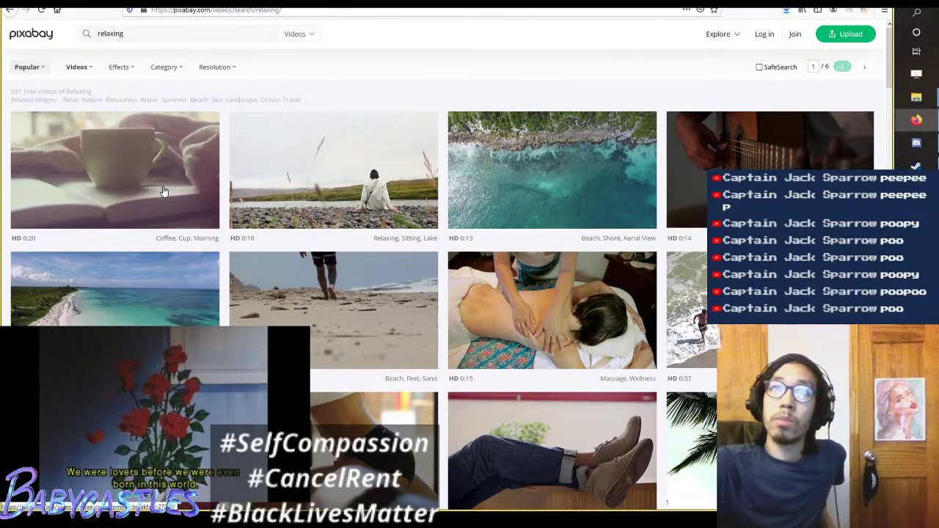
{"action": "left_click", "coordinate": [164, 191]}
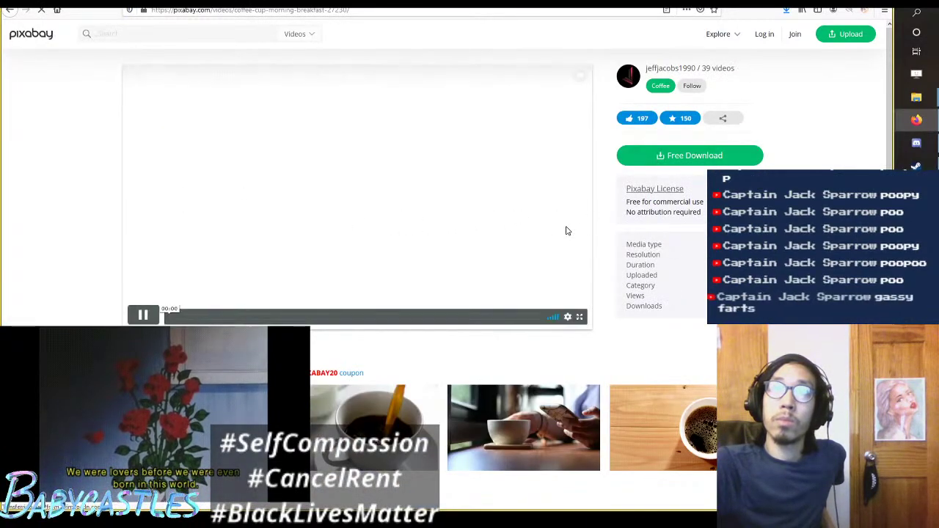
{"action": "left_click", "coordinate": [690, 155]}
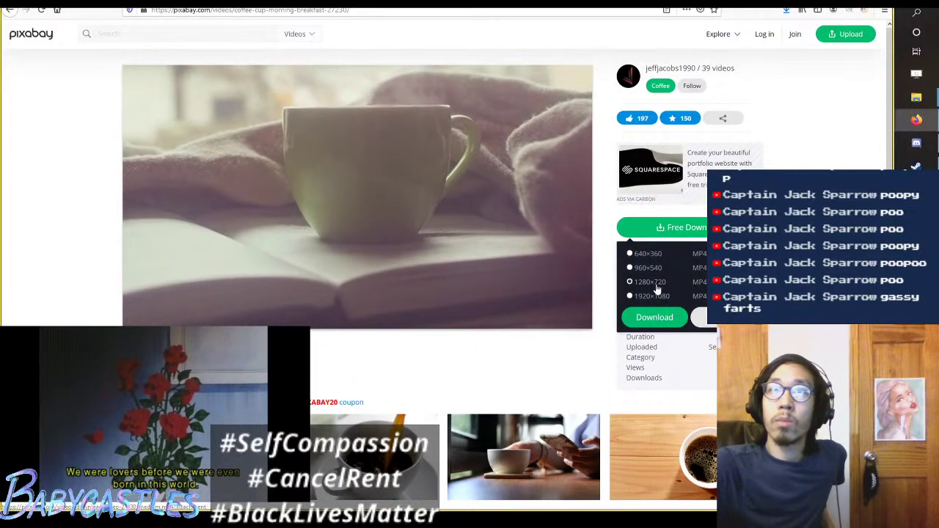
{"action": "left_click", "coordinate": [649, 317]}
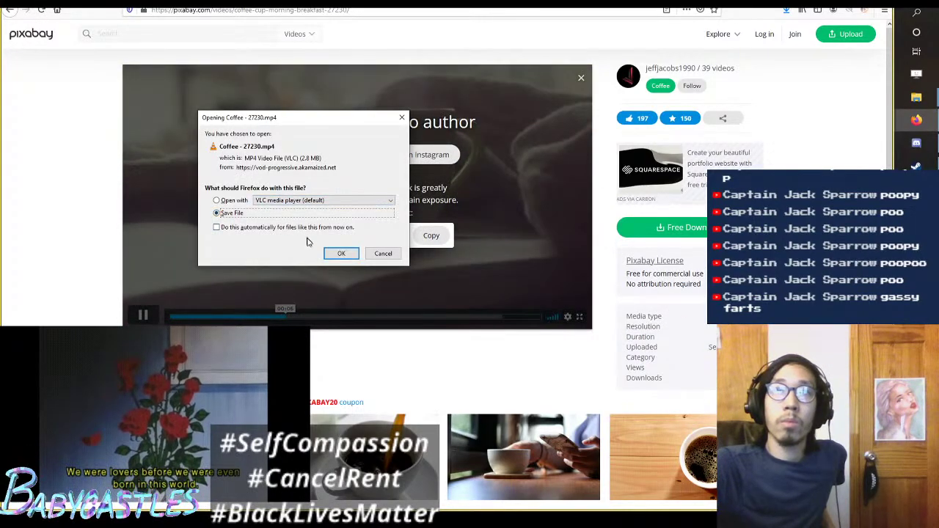
{"action": "left_click", "coordinate": [384, 251]}
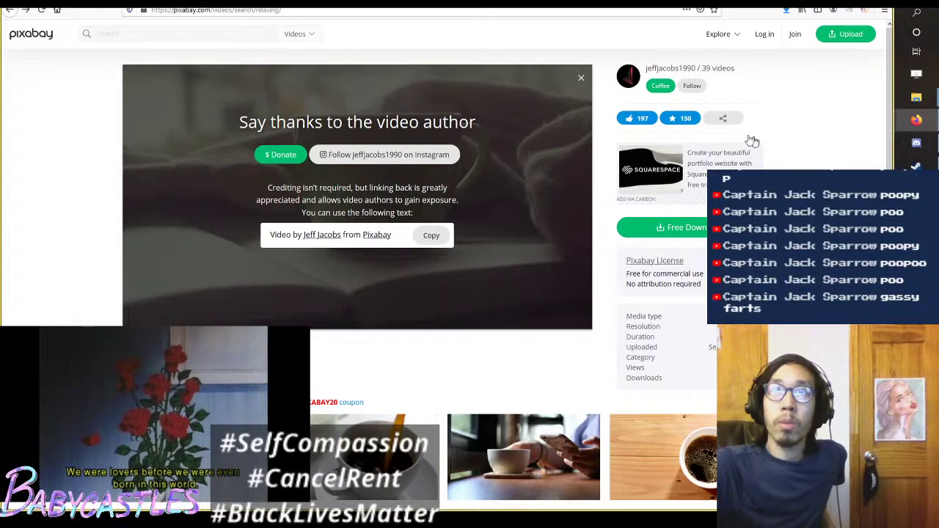
{"action": "key", "text": "alt+Left"}
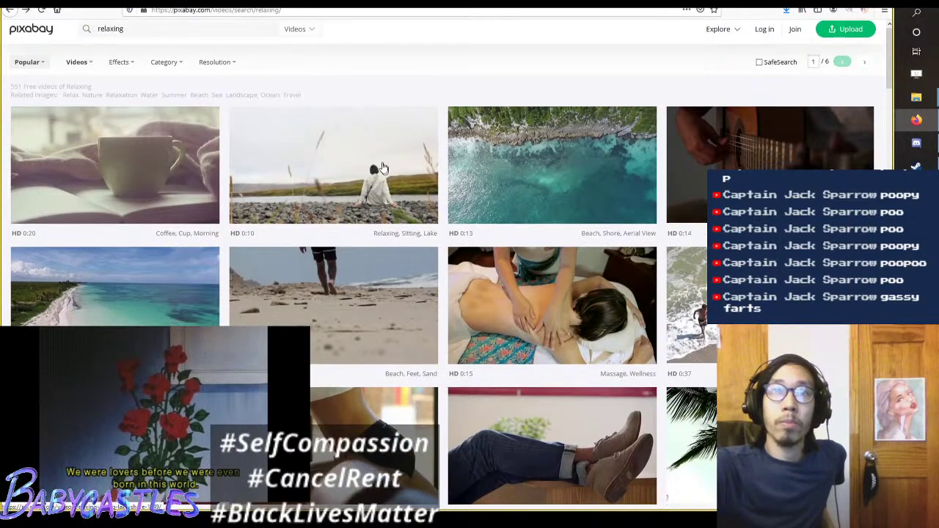
{"action": "scroll", "coordinate": [176, 161], "scroll_direction": "down", "scroll_amount": 2}
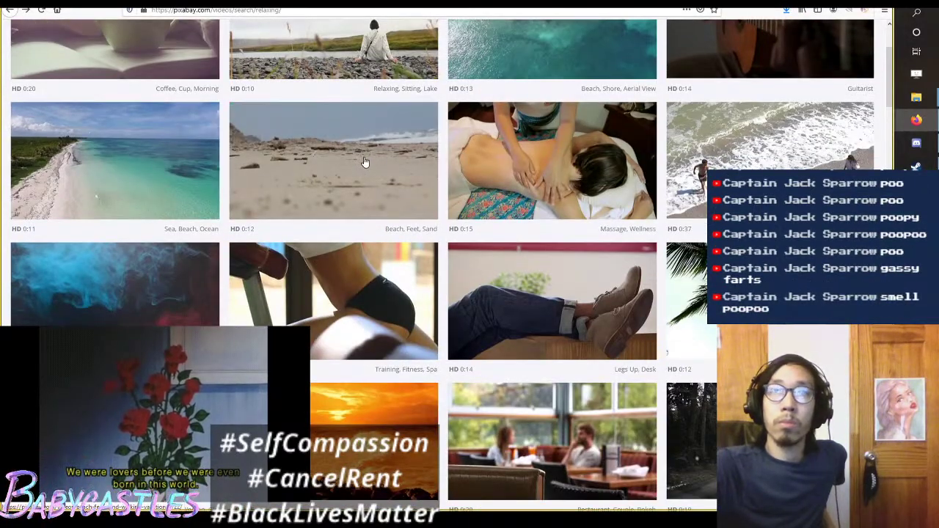
{"action": "scroll", "coordinate": [786, 143], "scroll_direction": "up", "scroll_amount": 2}
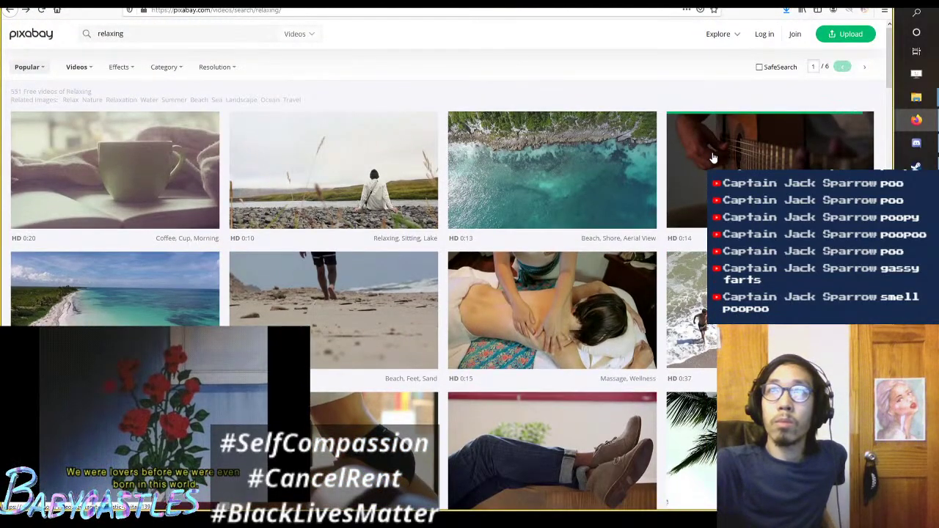
{"action": "scroll", "coordinate": [266, 140], "scroll_direction": "down", "scroll_amount": 2}
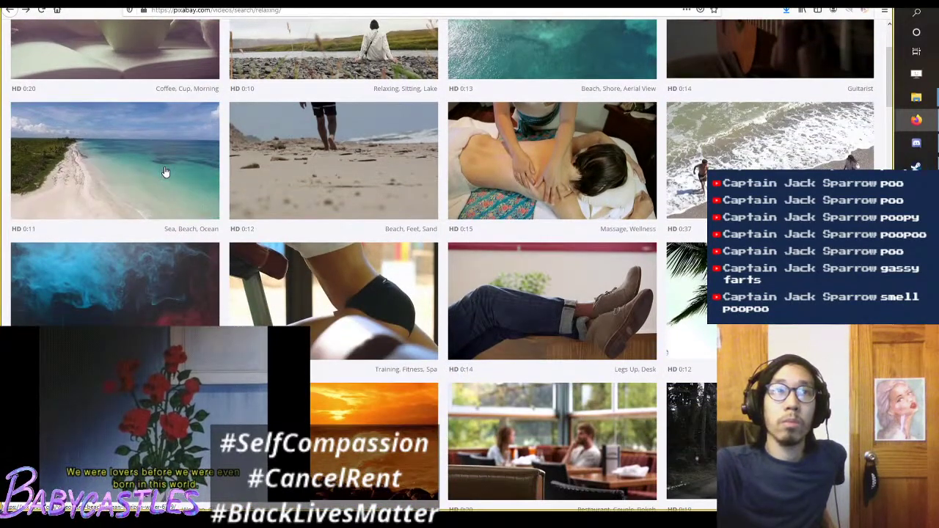
{"action": "scroll", "coordinate": [167, 171], "scroll_direction": "down", "scroll_amount": 2}
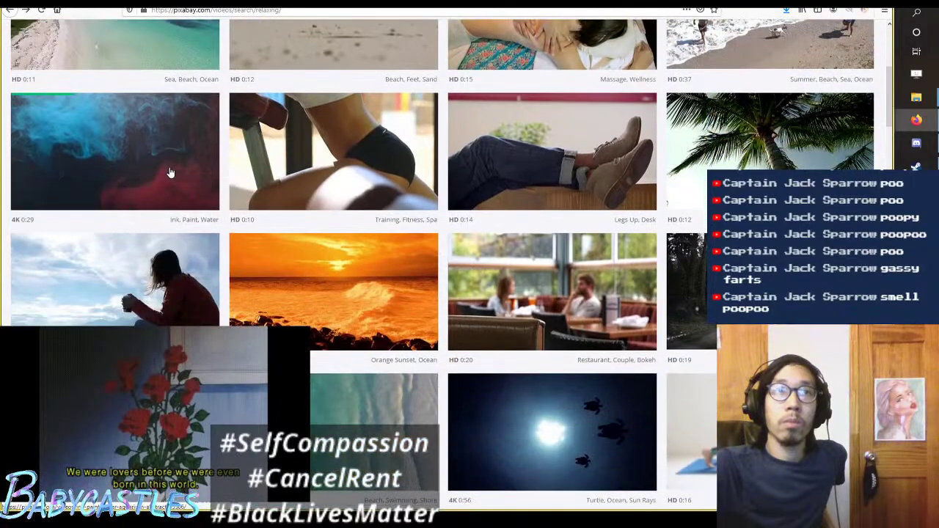
{"action": "scroll", "coordinate": [356, 100], "scroll_direction": "up", "scroll_amount": 1}
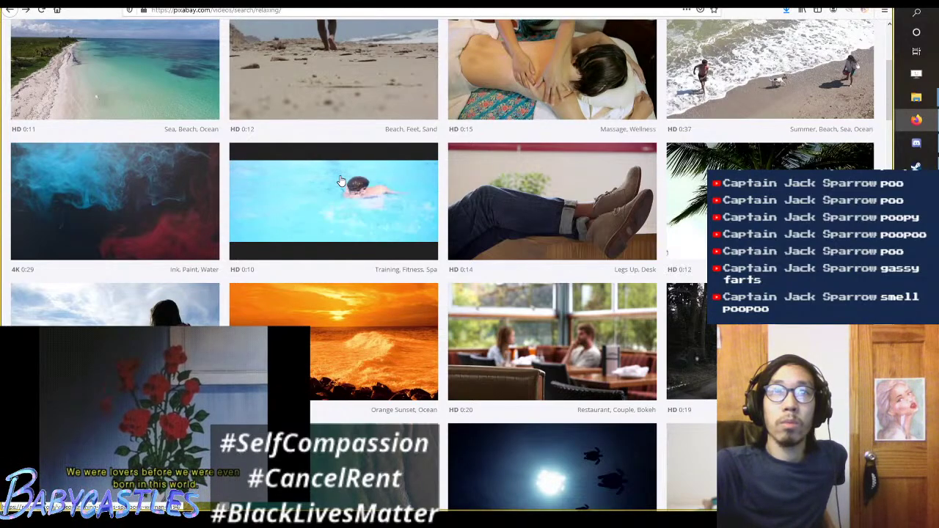
{"action": "scroll", "coordinate": [340, 73], "scroll_direction": "up", "scroll_amount": 1}
{"action": "scroll", "coordinate": [337, 88], "scroll_direction": "up", "scroll_amount": 1}
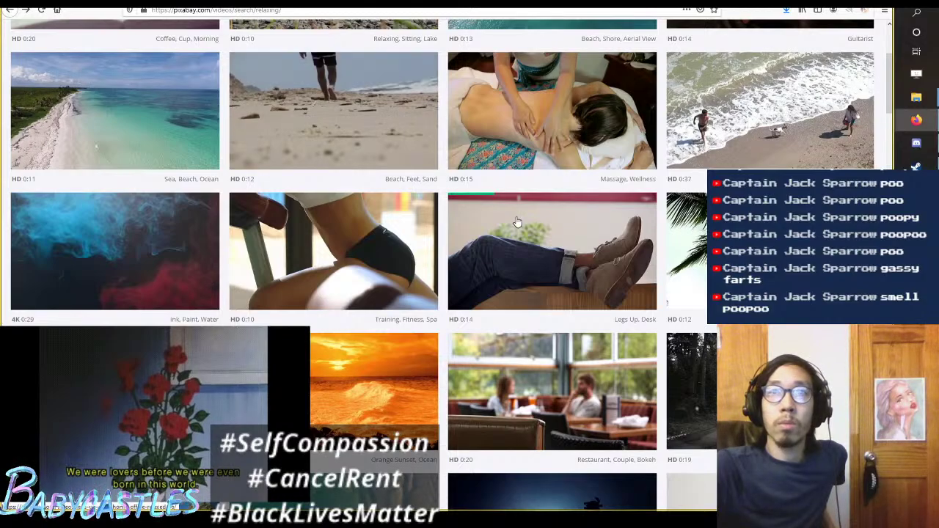
{"action": "scroll", "coordinate": [667, 302], "scroll_direction": "down", "scroll_amount": 2}
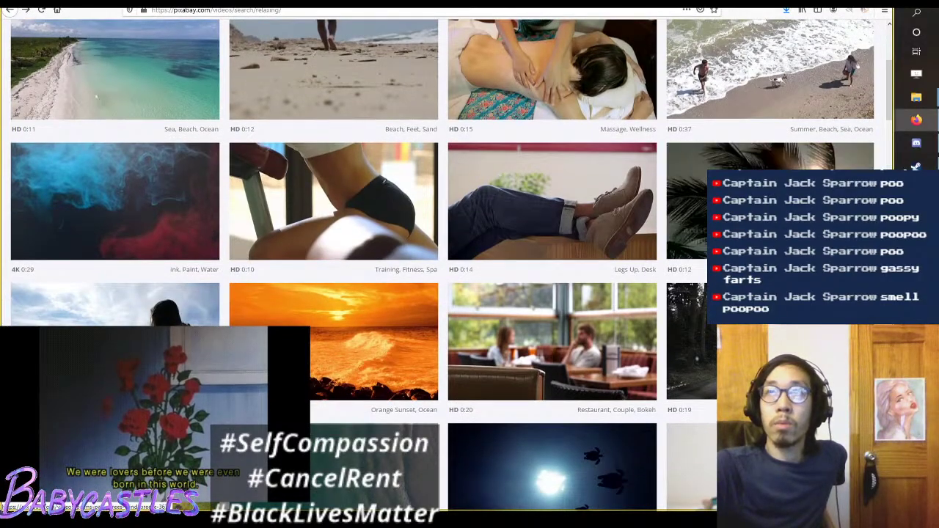
{"action": "scroll", "coordinate": [763, 155], "scroll_direction": "down", "scroll_amount": 2}
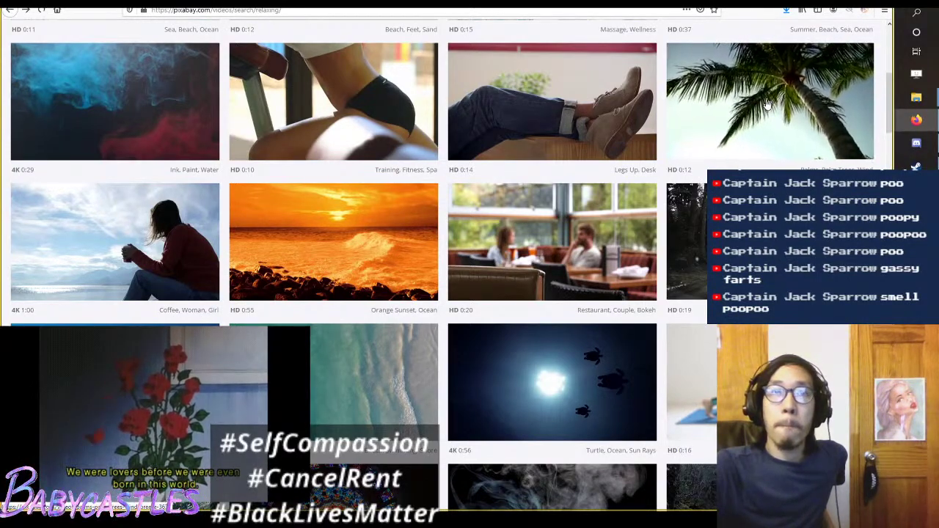
Step: Open the palm trees video's page on Pixabay
{"action": "left_click", "coordinate": [768, 103]}
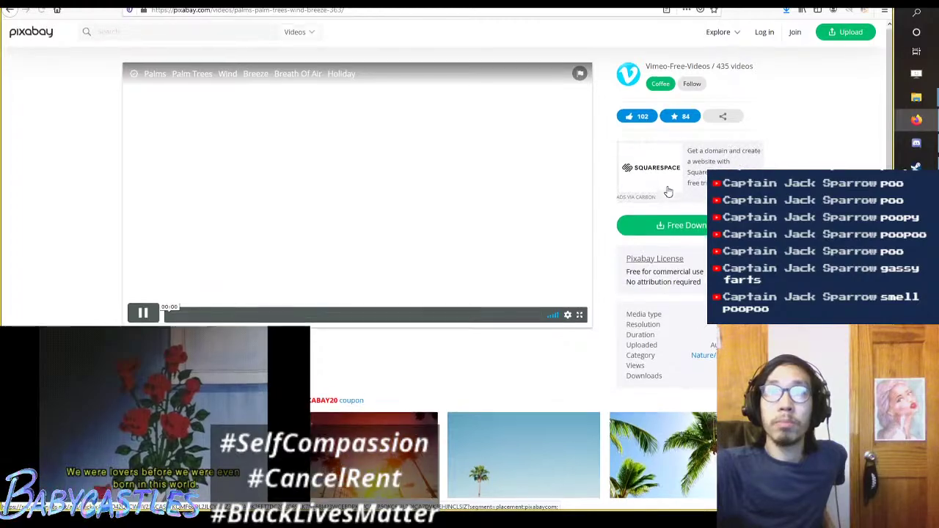
{"action": "scroll", "coordinate": [691, 179], "scroll_direction": "down", "scroll_amount": 1}
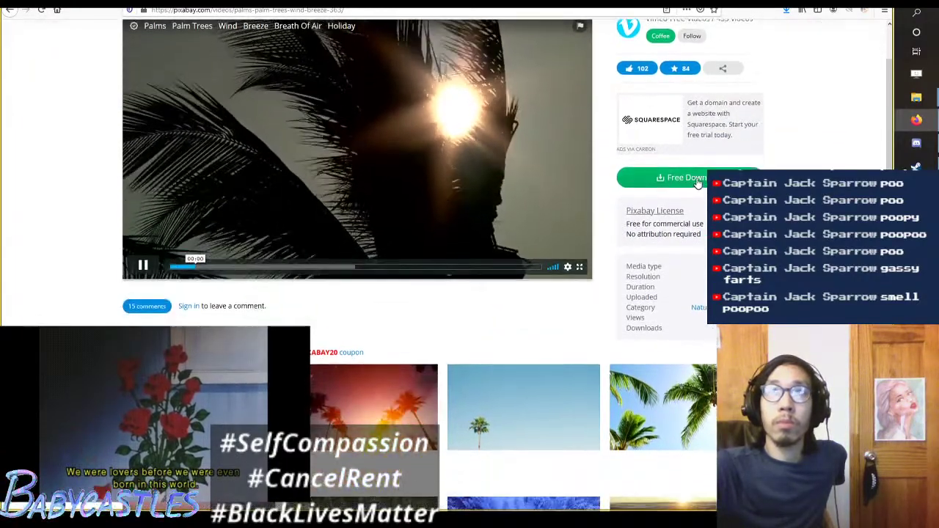
{"action": "scroll", "coordinate": [594, 183], "scroll_direction": "up", "scroll_amount": 1}
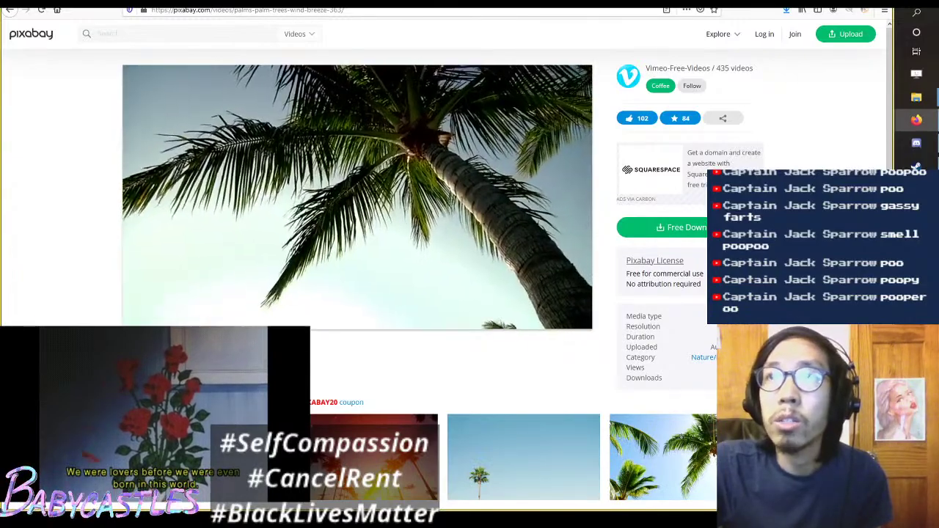
{"action": "scroll", "coordinate": [754, 166], "scroll_direction": "down", "scroll_amount": 2}
{"action": "scroll", "coordinate": [753, 166], "scroll_direction": "up", "scroll_amount": 2}
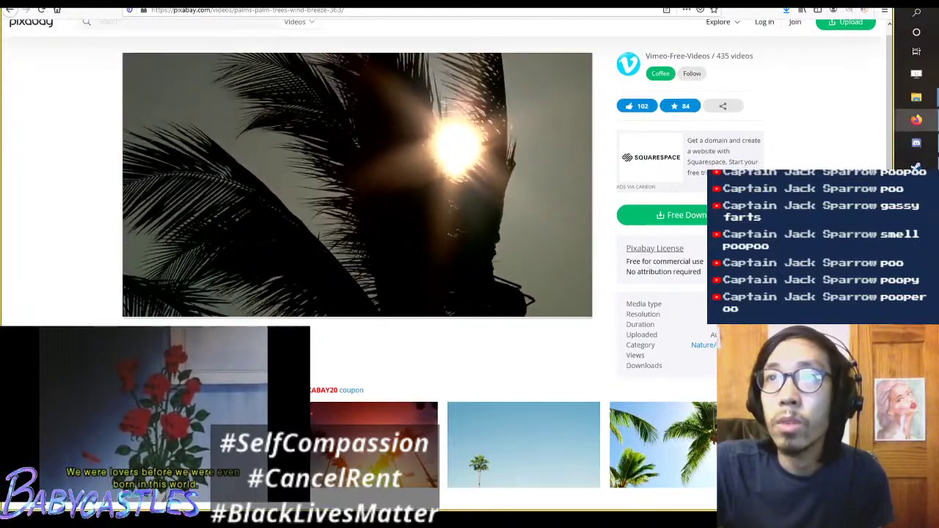
{"action": "scroll", "coordinate": [754, 146], "scroll_direction": "up", "scroll_amount": 1}
Step: Download the palm tree clip Palms - 363.mp4 and return to the relaxing results
{"action": "left_click", "coordinate": [786, 11]}
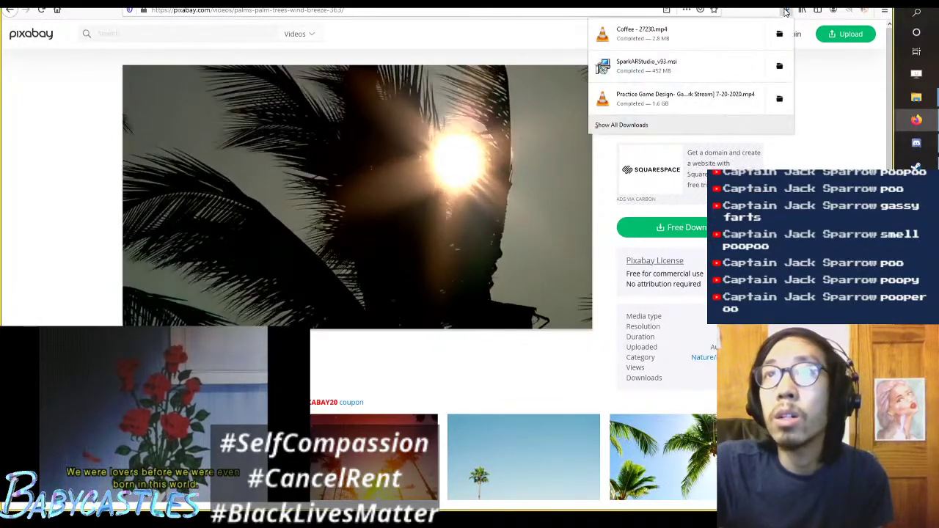
{"action": "left_click", "coordinate": [682, 227]}
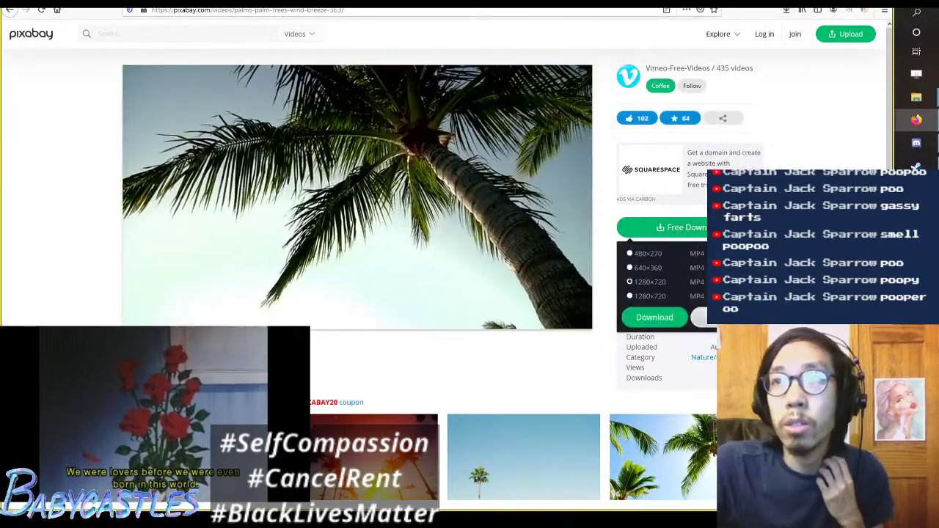
{"action": "left_click", "coordinate": [664, 318]}
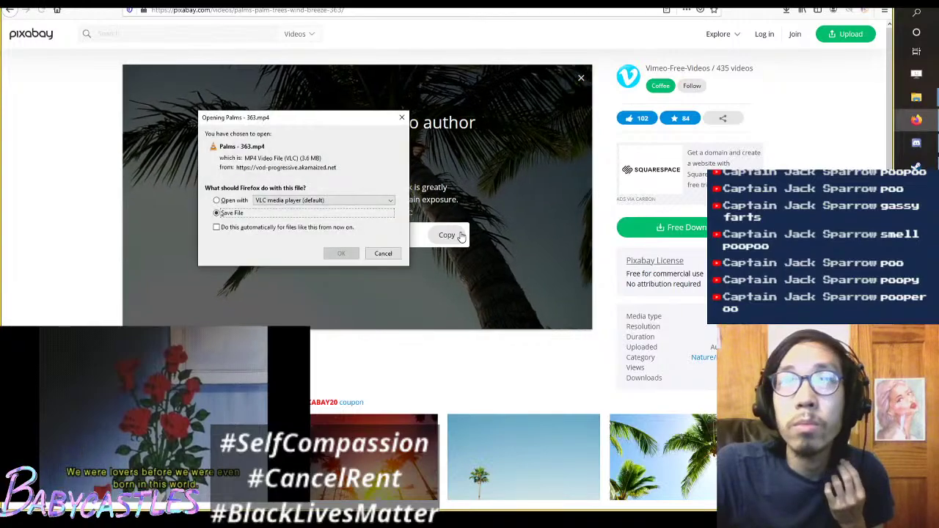
{"action": "left_click", "coordinate": [337, 253]}
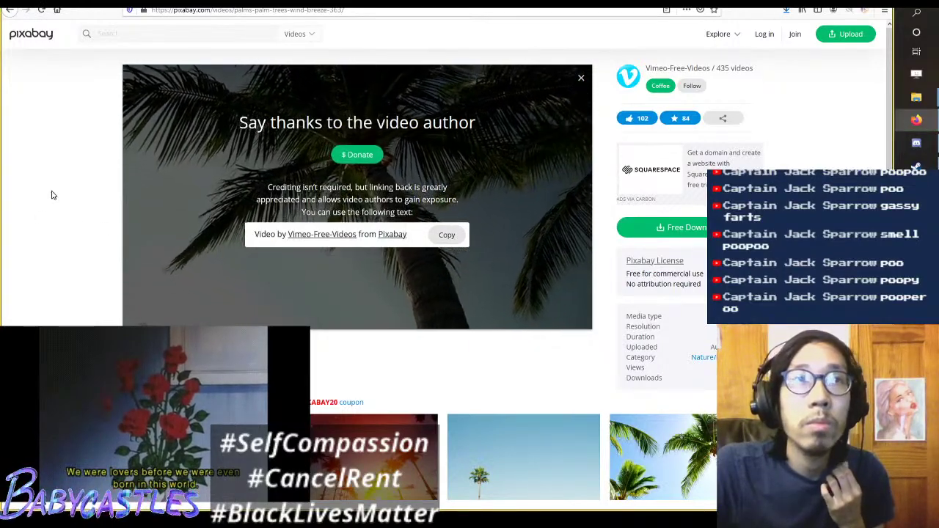
{"action": "left_click", "coordinate": [70, 210]}
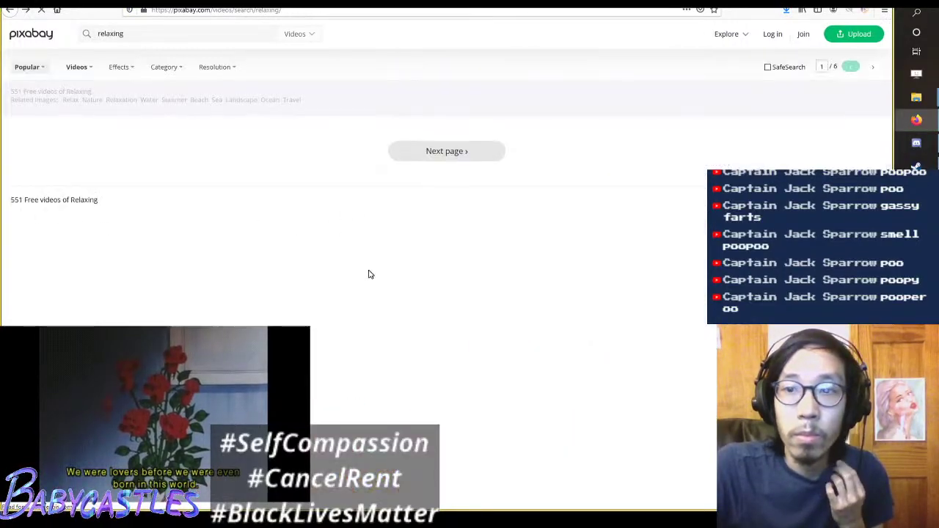
Step: Scroll the 'relaxing' video results and open the Rain, Garden, Water, Pond clip's page
{"action": "scroll", "coordinate": [499, 232], "scroll_direction": "down", "scroll_amount": 5}
{"action": "scroll", "coordinate": [547, 212], "scroll_direction": "down", "scroll_amount": 1}
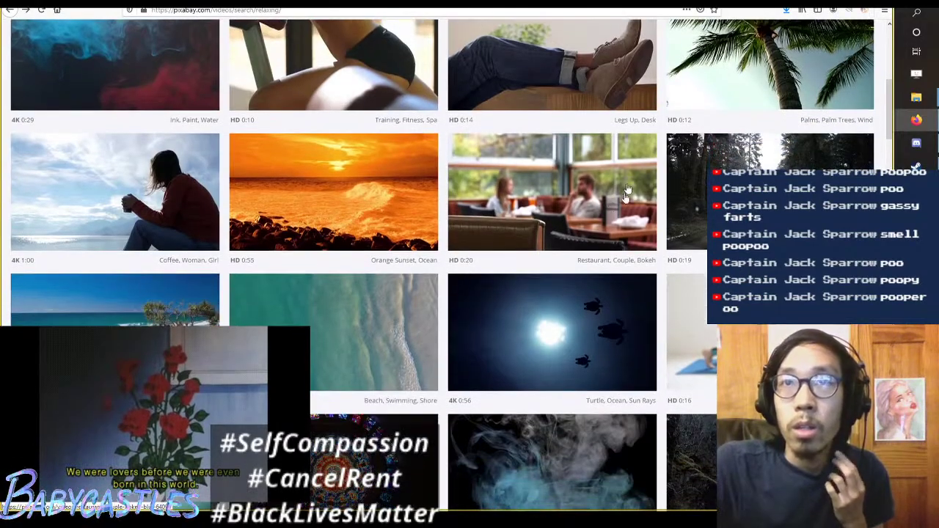
{"action": "scroll", "coordinate": [803, 124], "scroll_direction": "down", "scroll_amount": 1}
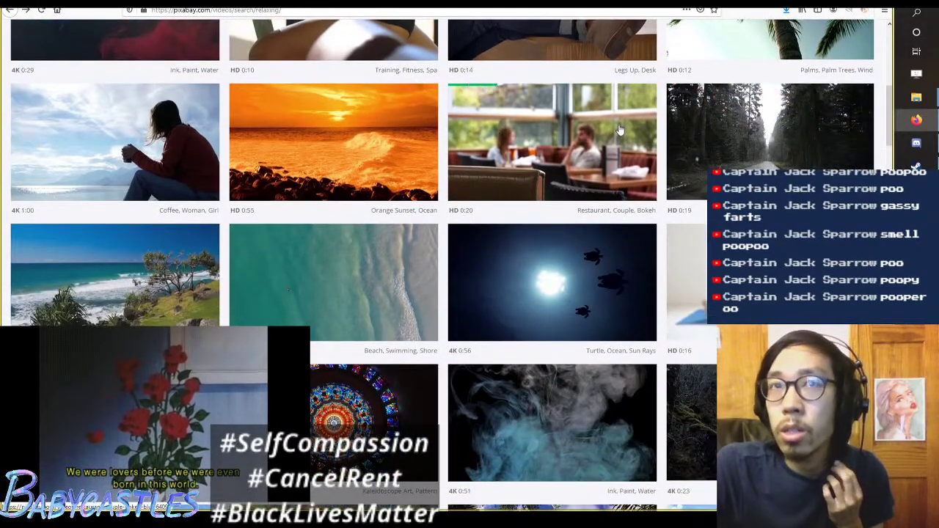
{"action": "scroll", "coordinate": [609, 201], "scroll_direction": "down", "scroll_amount": 3}
{"action": "scroll", "coordinate": [609, 201], "scroll_direction": "down", "scroll_amount": 1}
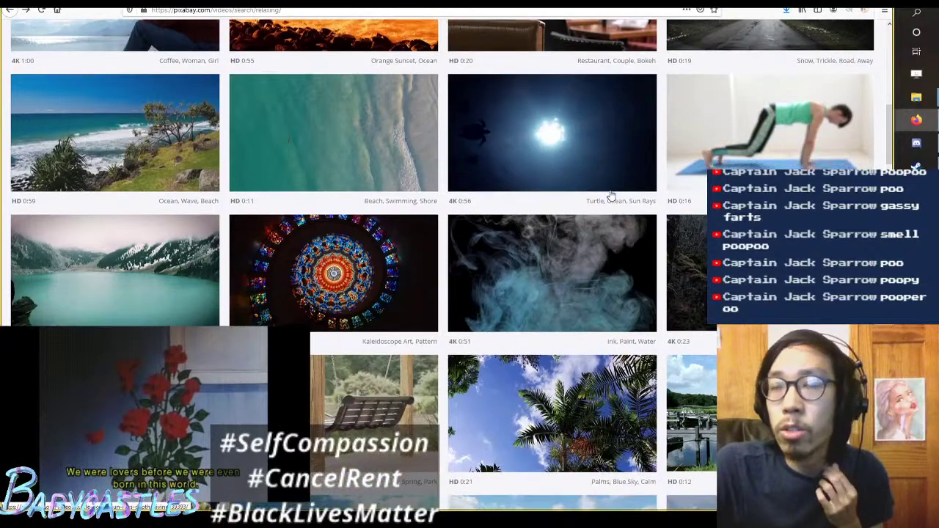
{"action": "scroll", "coordinate": [610, 195], "scroll_direction": "up", "scroll_amount": 1}
{"action": "scroll", "coordinate": [569, 209], "scroll_direction": "down", "scroll_amount": 1}
{"action": "scroll", "coordinate": [531, 212], "scroll_direction": "down", "scroll_amount": 2}
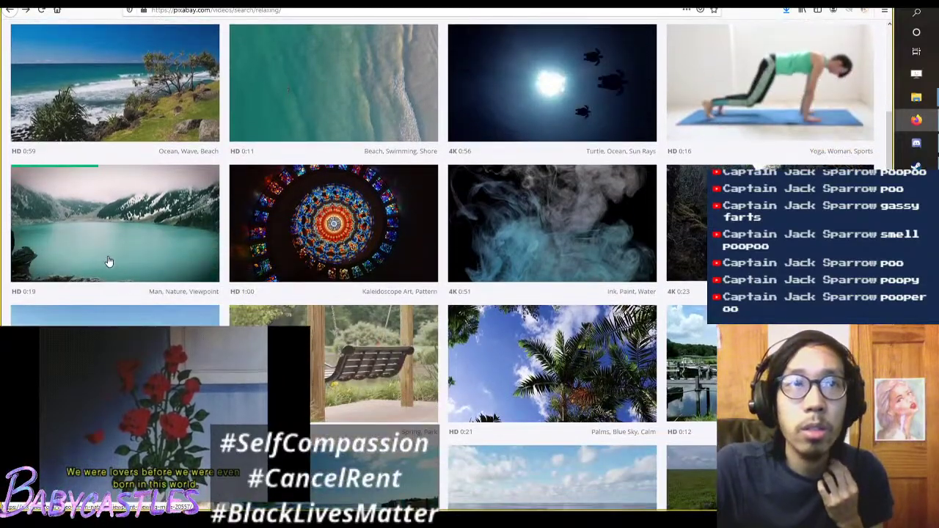
{"action": "scroll", "coordinate": [587, 247], "scroll_direction": "up", "scroll_amount": 3}
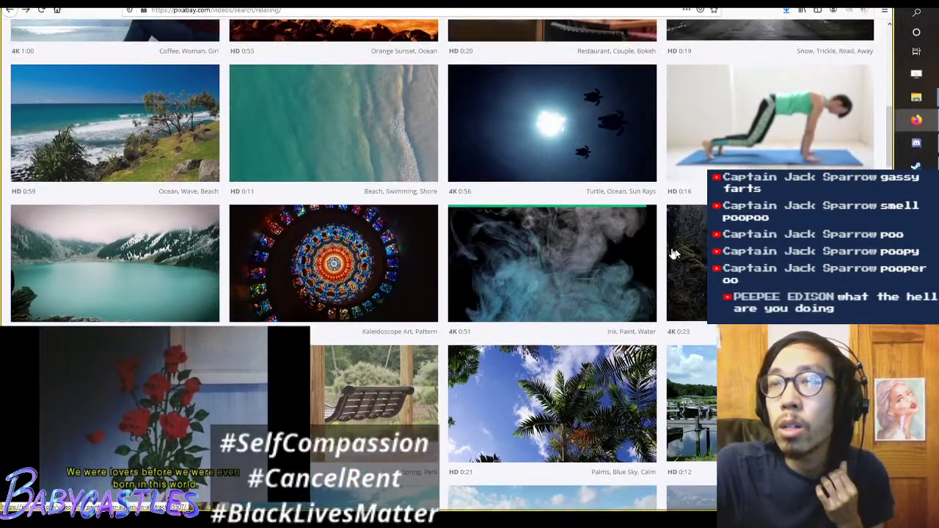
{"action": "scroll", "coordinate": [721, 142], "scroll_direction": "down", "scroll_amount": 9}
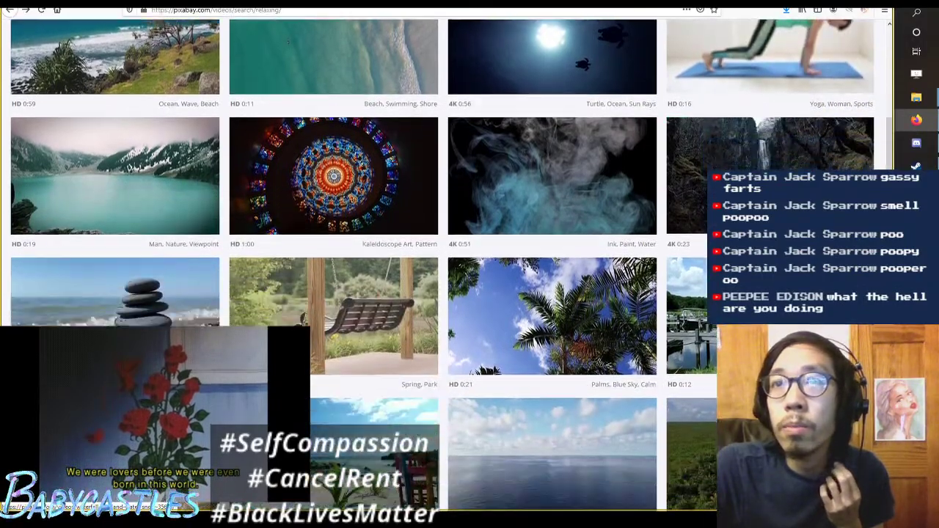
{"action": "scroll", "coordinate": [220, 139], "scroll_direction": "down", "scroll_amount": 3}
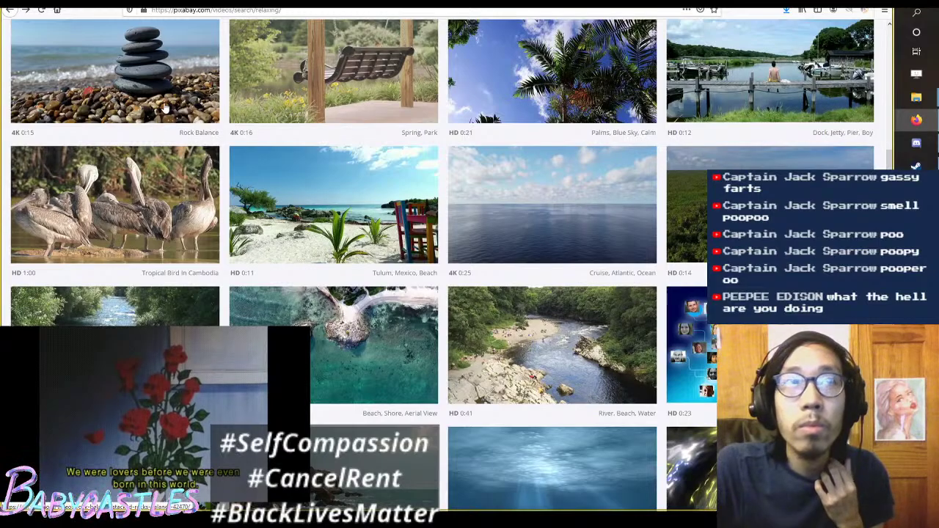
{"action": "scroll", "coordinate": [168, 118], "scroll_direction": "up", "scroll_amount": 2}
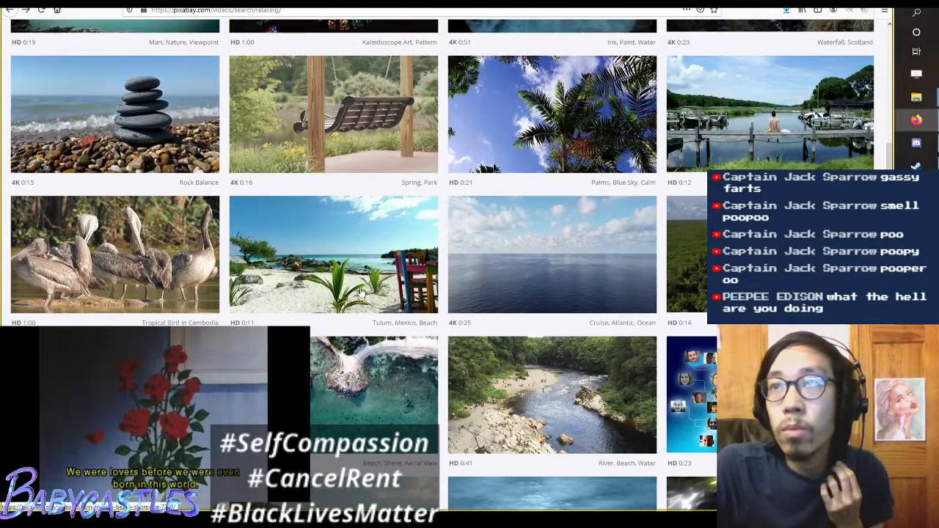
{"action": "scroll", "coordinate": [526, 268], "scroll_direction": "down", "scroll_amount": 4}
{"action": "scroll", "coordinate": [558, 240], "scroll_direction": "down", "scroll_amount": 6}
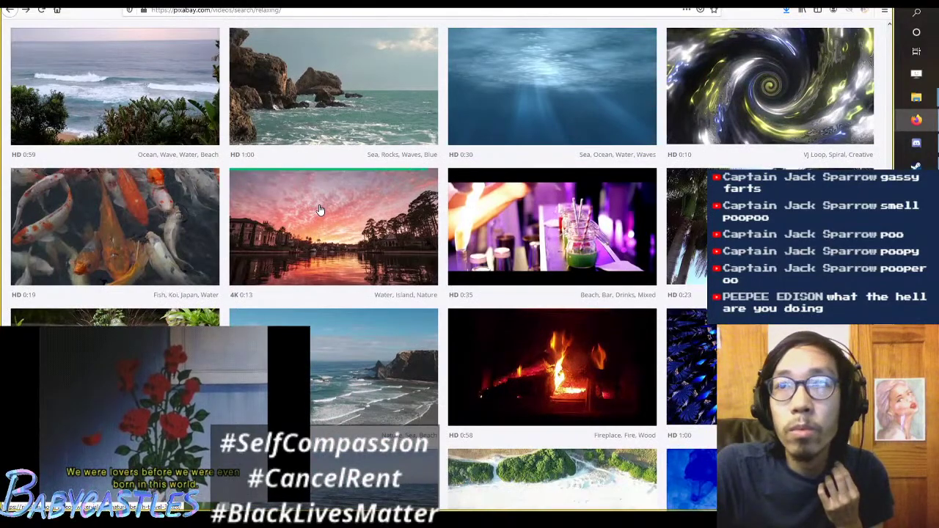
{"action": "scroll", "coordinate": [316, 210], "scroll_direction": "down", "scroll_amount": 4}
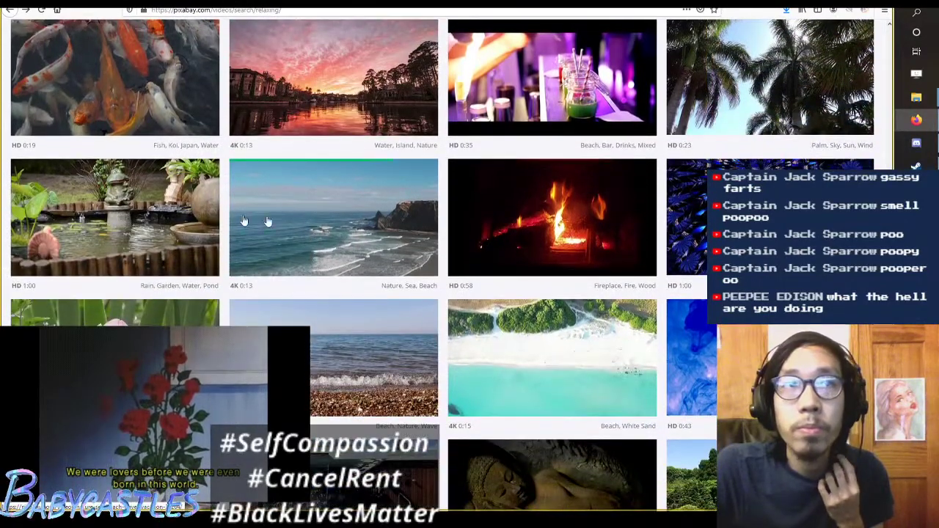
{"action": "left_click", "coordinate": [188, 224]}
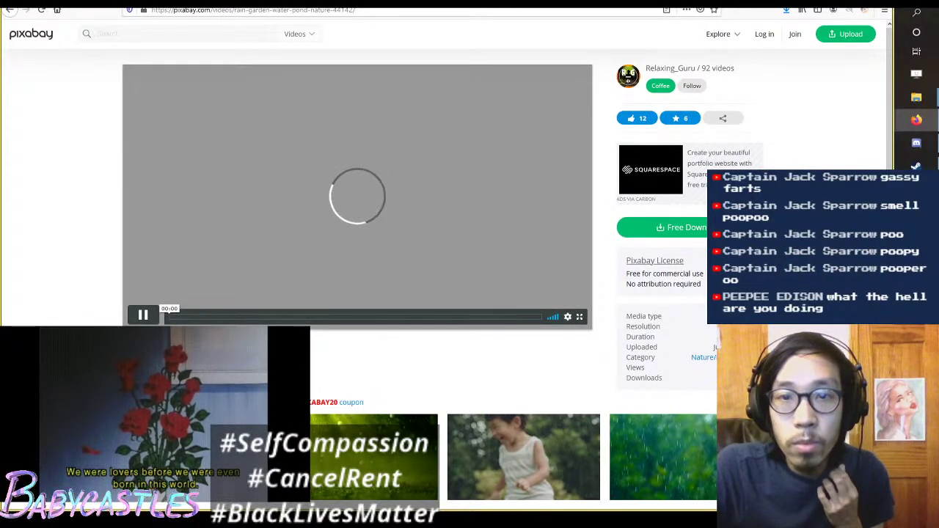
Step: Pause the pond video and look through its Free Download resolution choices
{"action": "left_click", "coordinate": [138, 304]}
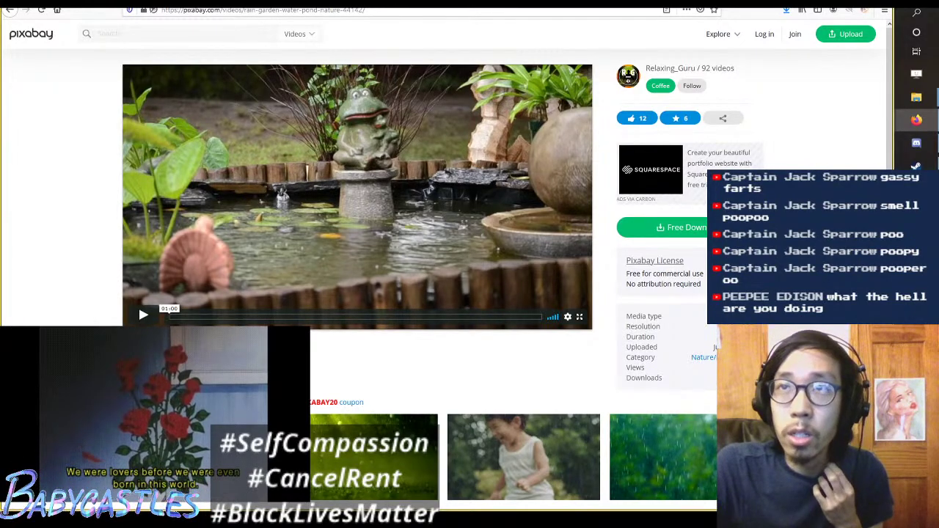
{"action": "left_click", "coordinate": [682, 228]}
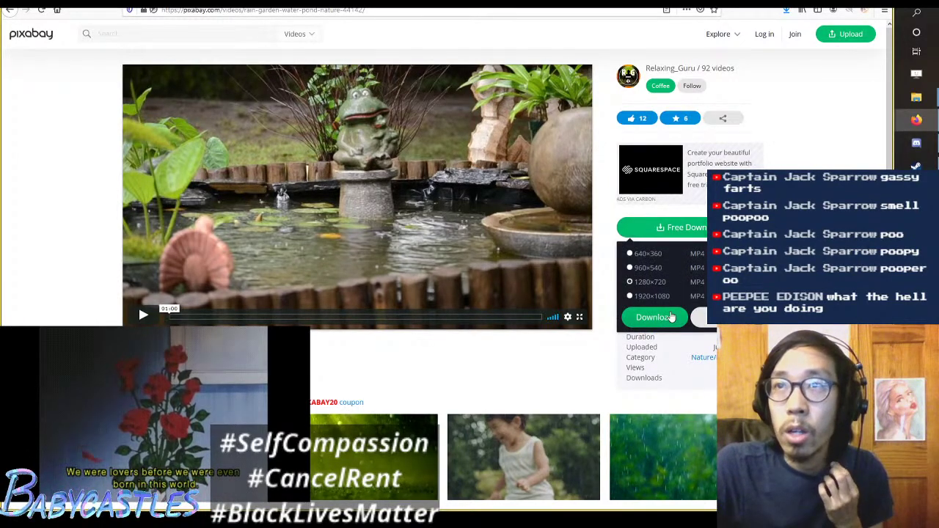
{"action": "left_click", "coordinate": [653, 317]}
{"action": "scroll", "coordinate": [653, 293], "scroll_direction": "down", "scroll_amount": 1}
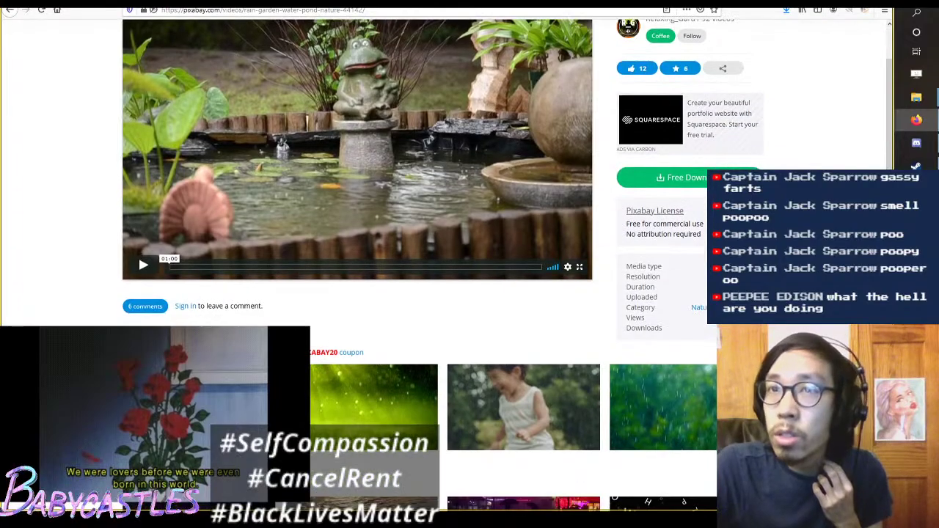
{"action": "scroll", "coordinate": [411, 218], "scroll_direction": "down", "scroll_amount": 3}
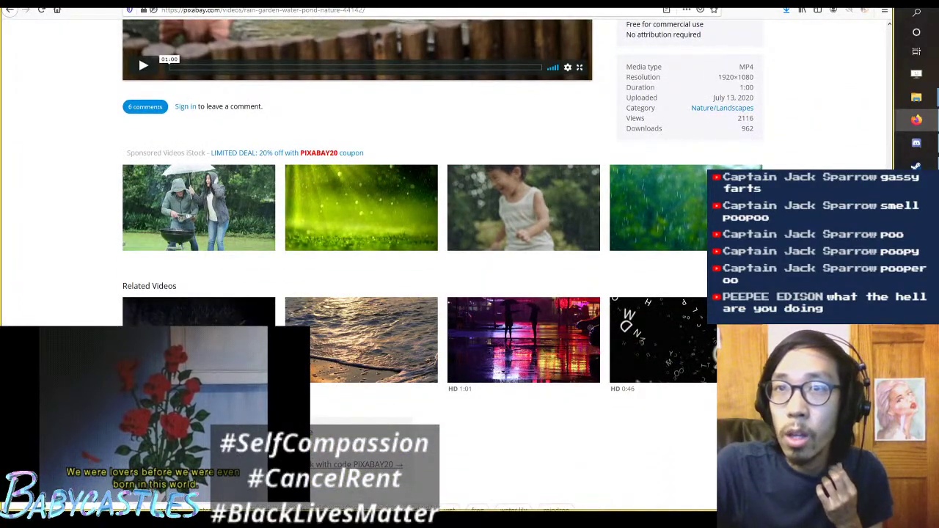
{"action": "scroll", "coordinate": [138, 54], "scroll_direction": "up", "scroll_amount": 1}
{"action": "scroll", "coordinate": [450, 260], "scroll_direction": "up", "scroll_amount": 3}
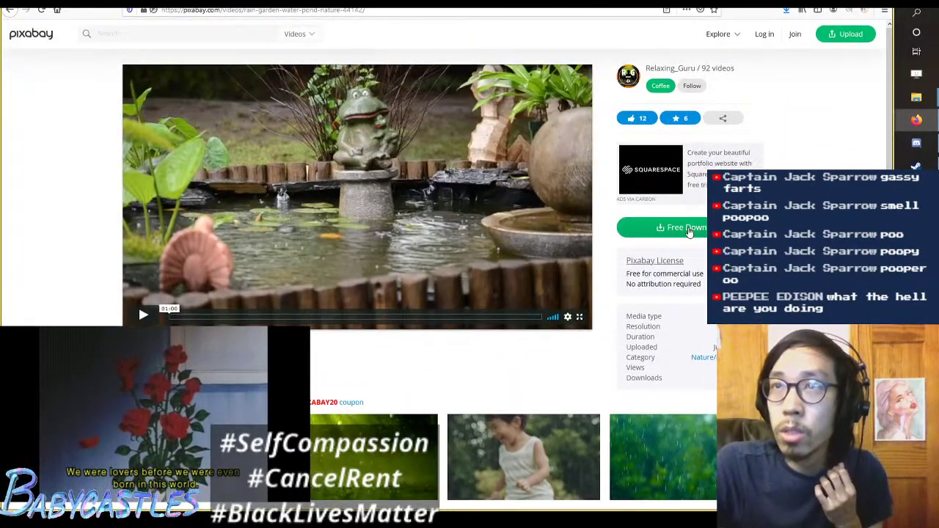
{"action": "left_click", "coordinate": [690, 229]}
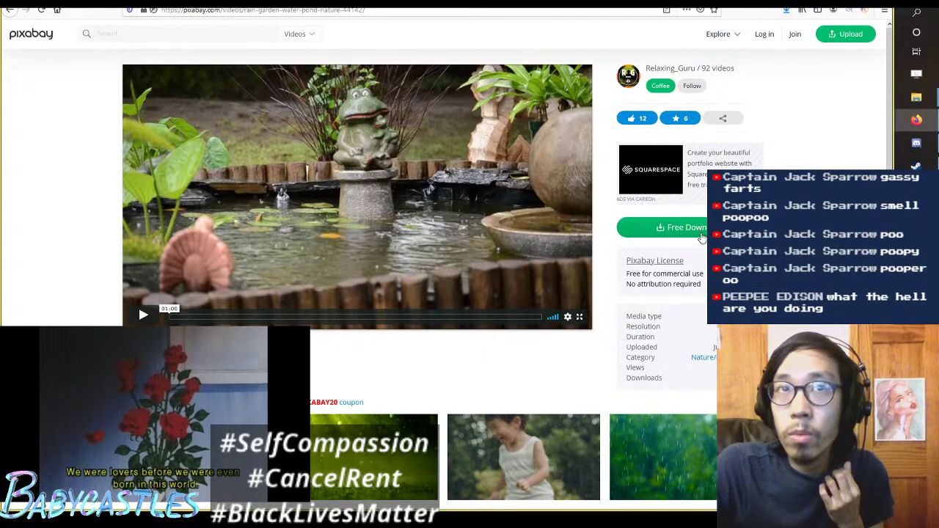
{"action": "scroll", "coordinate": [248, 235], "scroll_direction": "down", "scroll_amount": 3}
{"action": "scroll", "coordinate": [248, 235], "scroll_direction": "up", "scroll_amount": 2}
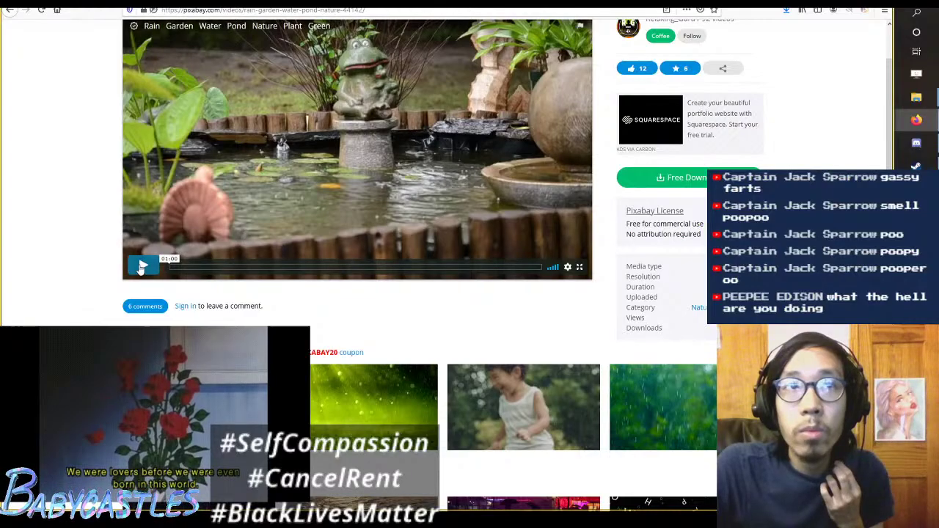
Step: Preview the clip at 0:41, save it as Rain - 44142.mp4, and return to the results
{"action": "left_click", "coordinate": [248, 235]}
{"action": "scroll", "coordinate": [271, 275], "scroll_direction": "up", "scroll_amount": 1}
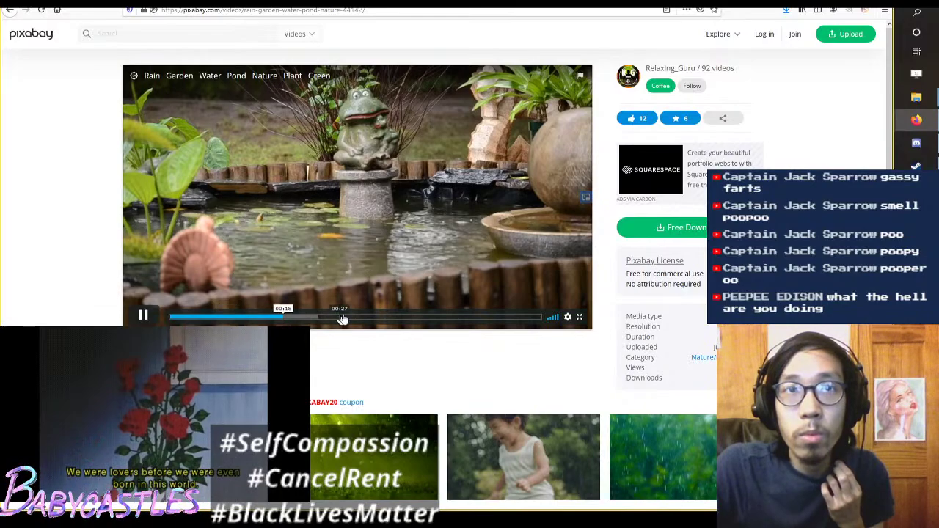
{"action": "left_click", "coordinate": [426, 317]}
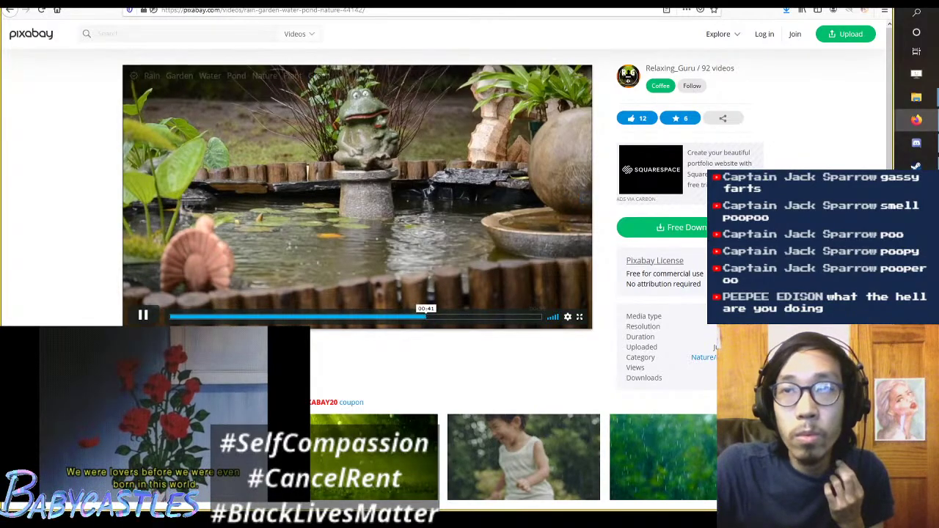
{"action": "left_click", "coordinate": [682, 228]}
{"action": "left_click", "coordinate": [655, 317]}
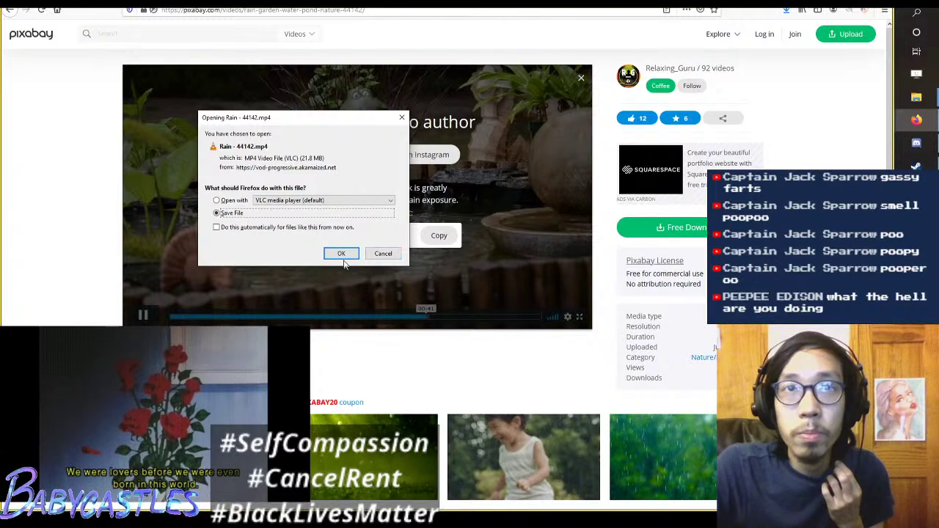
{"action": "left_click", "coordinate": [340, 251]}
{"action": "key", "text": "alt+Left"}
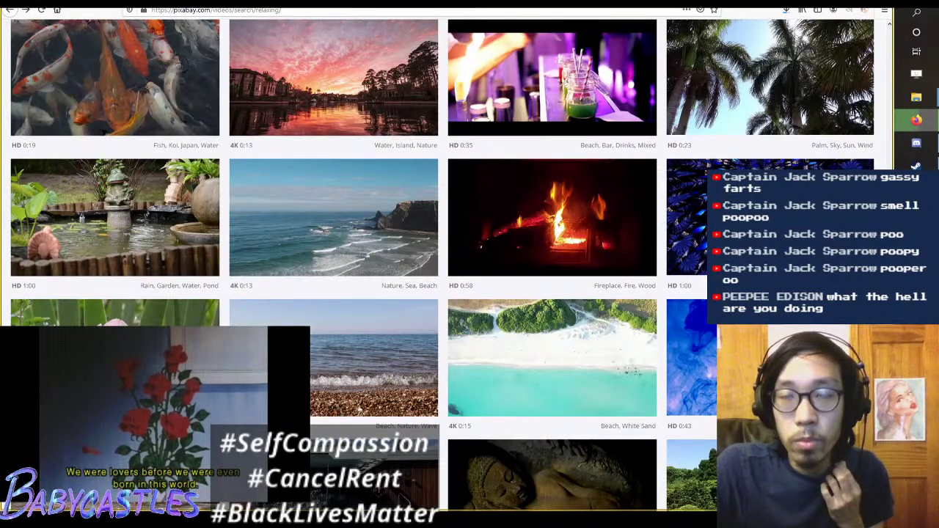
{"action": "scroll", "coordinate": [566, 261], "scroll_direction": "down", "scroll_amount": 3}
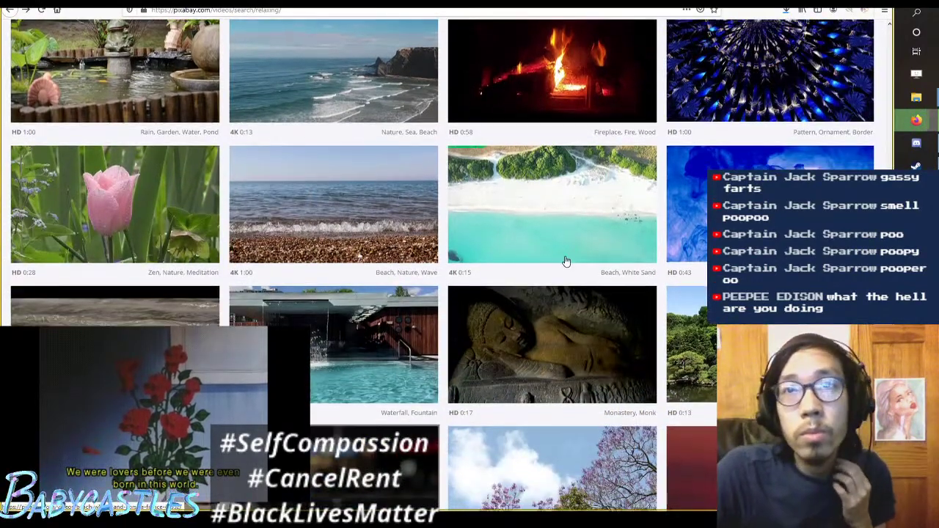
{"action": "scroll", "coordinate": [566, 262], "scroll_direction": "down", "scroll_amount": 3}
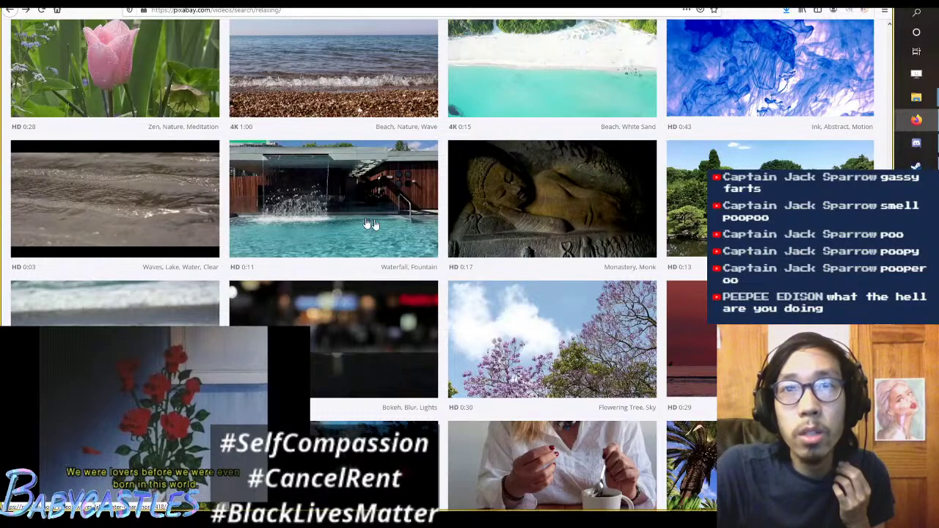
{"action": "scroll", "coordinate": [609, 224], "scroll_direction": "down", "scroll_amount": 5}
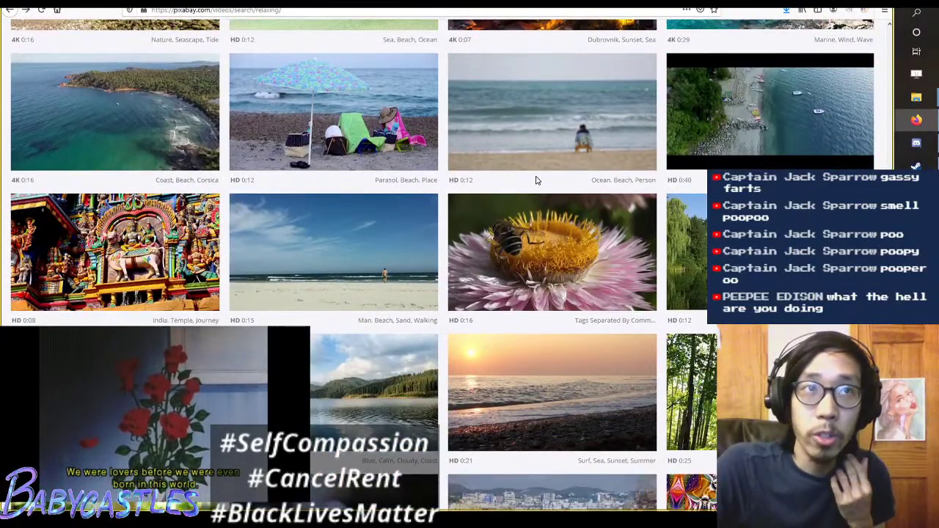
{"action": "scroll", "coordinate": [622, 186], "scroll_direction": "down", "scroll_amount": 1}
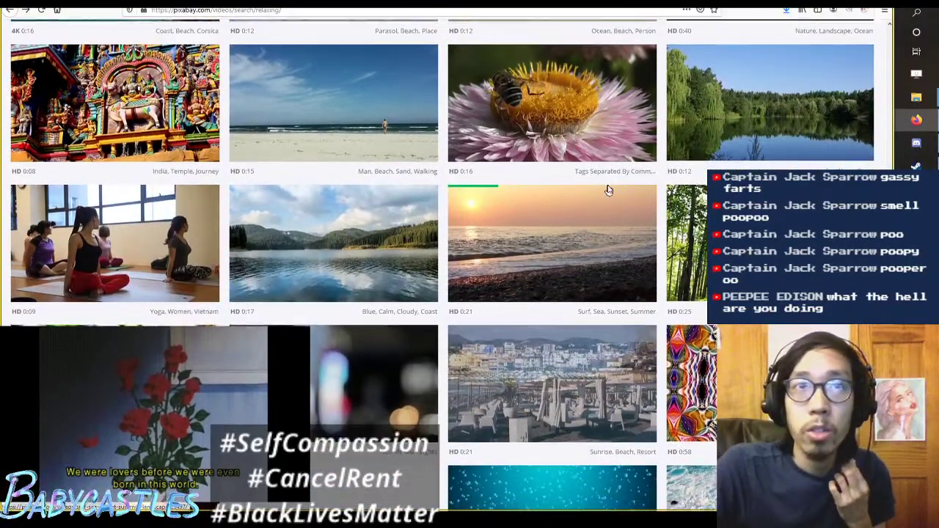
{"action": "scroll", "coordinate": [608, 193], "scroll_direction": "up", "scroll_amount": 2}
{"action": "scroll", "coordinate": [404, 212], "scroll_direction": "down", "scroll_amount": 1}
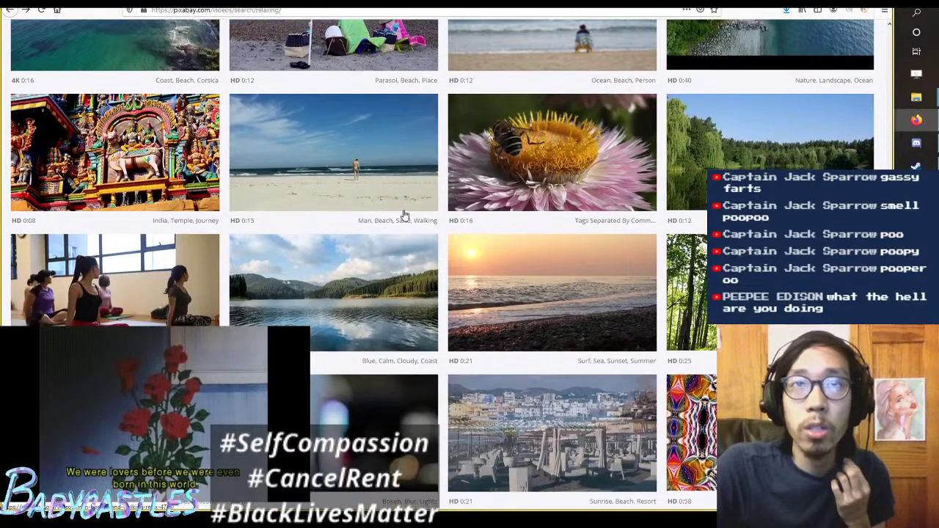
{"action": "scroll", "coordinate": [405, 214], "scroll_direction": "up", "scroll_amount": 2}
{"action": "scroll", "coordinate": [615, 236], "scroll_direction": "up", "scroll_amount": 4}
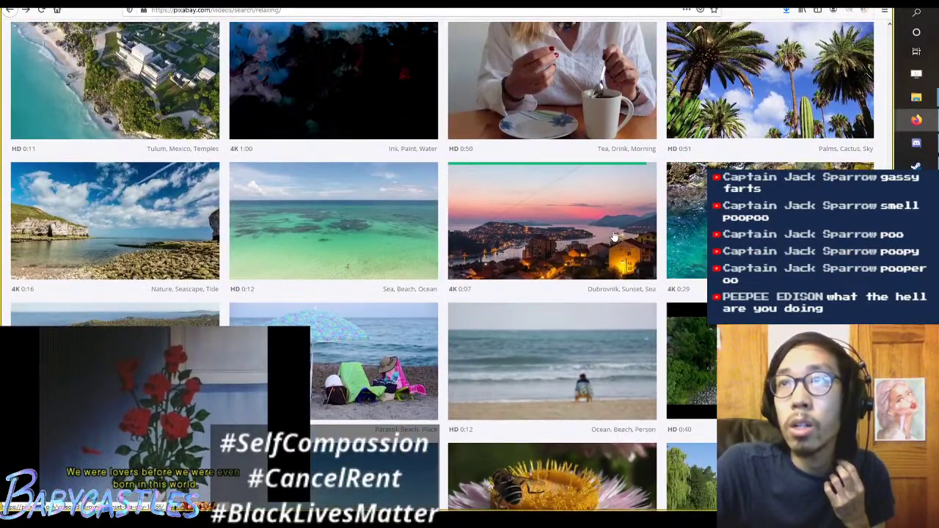
{"action": "scroll", "coordinate": [615, 237], "scroll_direction": "up", "scroll_amount": 1}
{"action": "scroll", "coordinate": [616, 239], "scroll_direction": "up", "scroll_amount": 1}
{"action": "scroll", "coordinate": [615, 239], "scroll_direction": "down", "scroll_amount": 1}
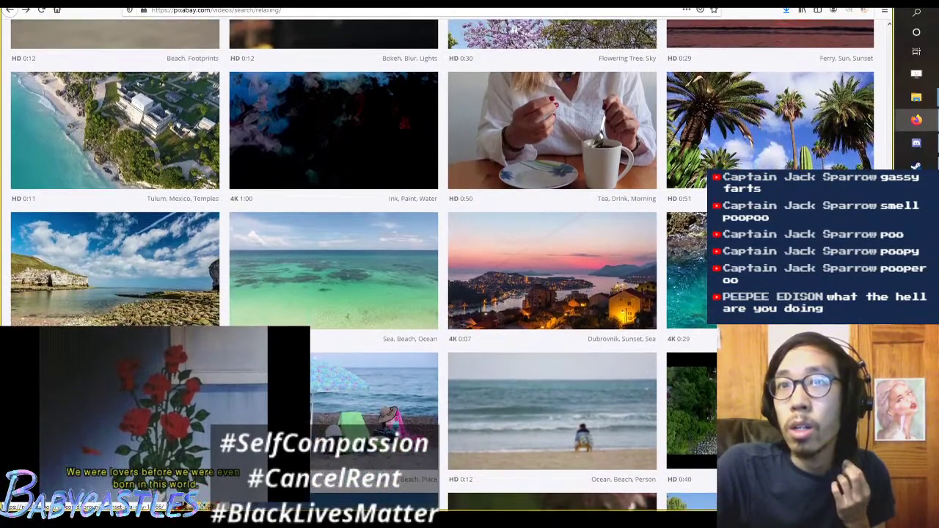
{"action": "scroll", "coordinate": [650, 243], "scroll_direction": "up", "scroll_amount": 1}
{"action": "scroll", "coordinate": [650, 243], "scroll_direction": "down", "scroll_amount": 3}
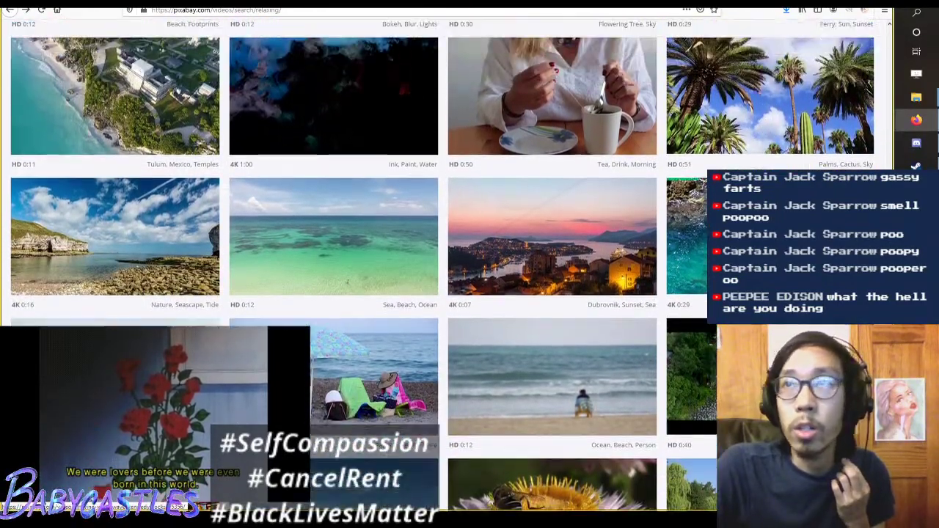
{"action": "scroll", "coordinate": [114, 189], "scroll_direction": "up", "scroll_amount": 3}
Step: Open the palms and cactus video and save it as a 1920×1080 Palms MP4
{"action": "left_click", "coordinate": [680, 233]}
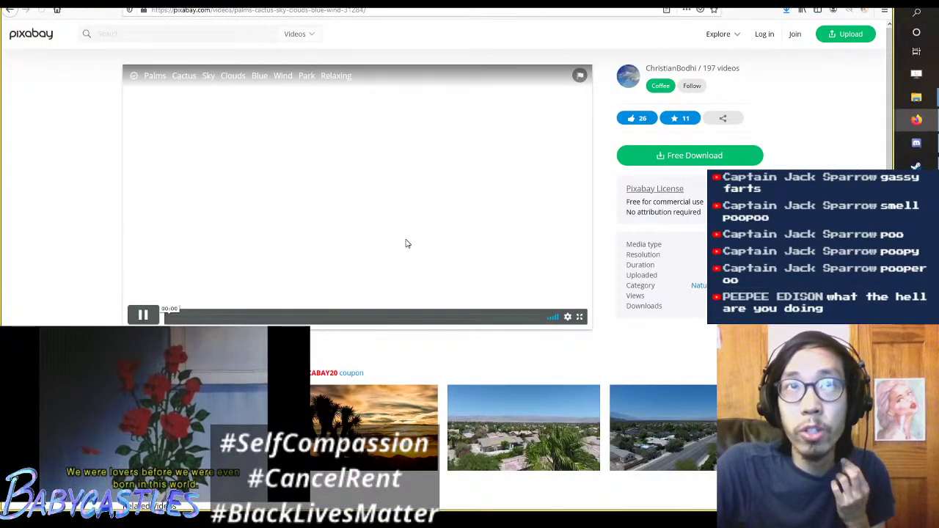
{"action": "scroll", "coordinate": [407, 244], "scroll_direction": "down", "scroll_amount": 2}
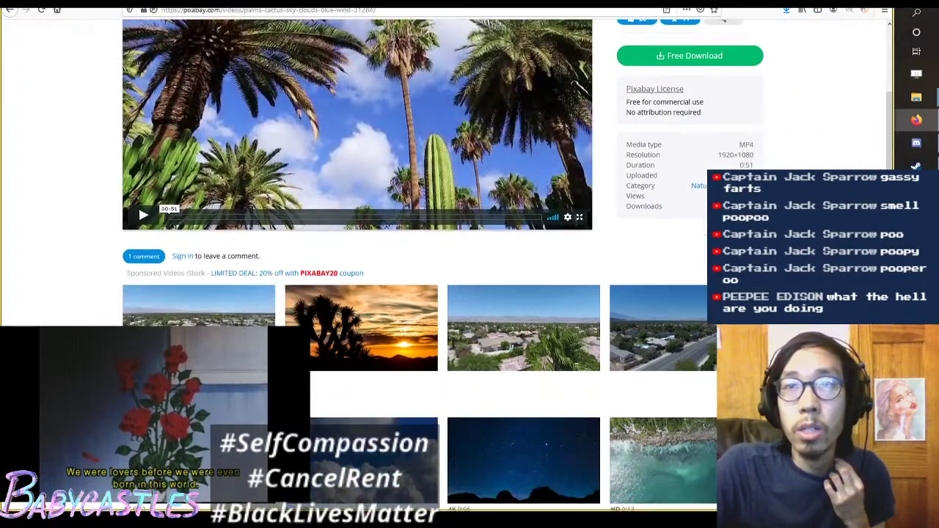
{"action": "scroll", "coordinate": [407, 243], "scroll_direction": "down", "scroll_amount": 3}
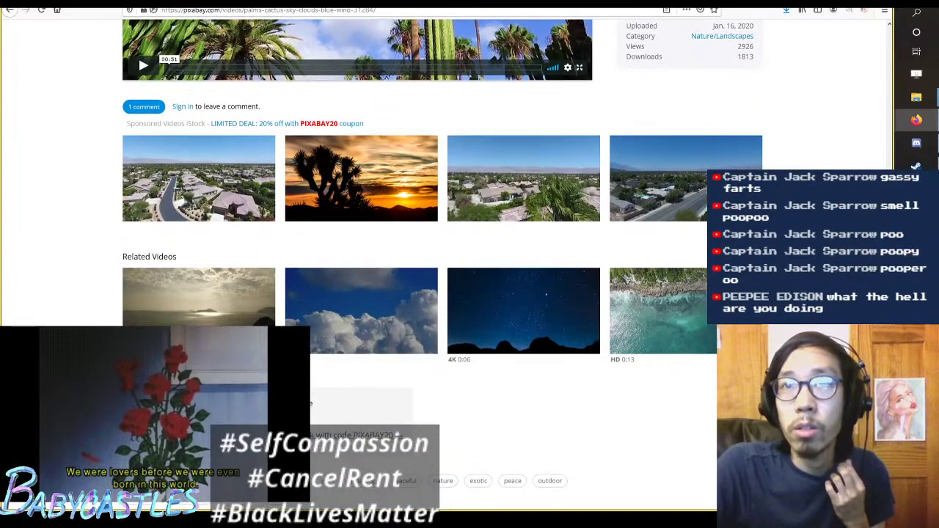
{"action": "scroll", "coordinate": [682, 221], "scroll_direction": "up", "scroll_amount": 5}
{"action": "left_click", "coordinate": [690, 156]}
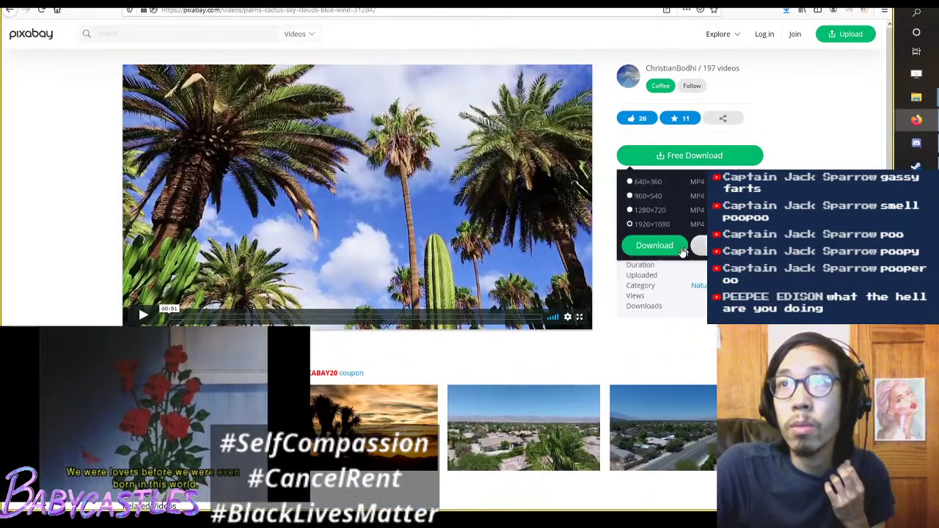
{"action": "left_click", "coordinate": [680, 248]}
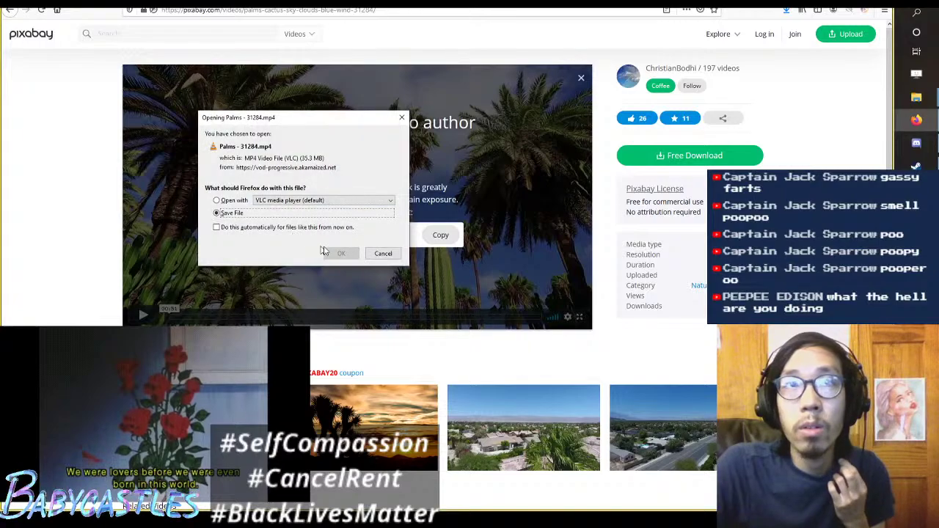
{"action": "left_click", "coordinate": [341, 253]}
Step: Open the related starry-sky video and save it as the Star MP4 file
{"action": "scroll", "coordinate": [342, 252], "scroll_direction": "down", "scroll_amount": 2}
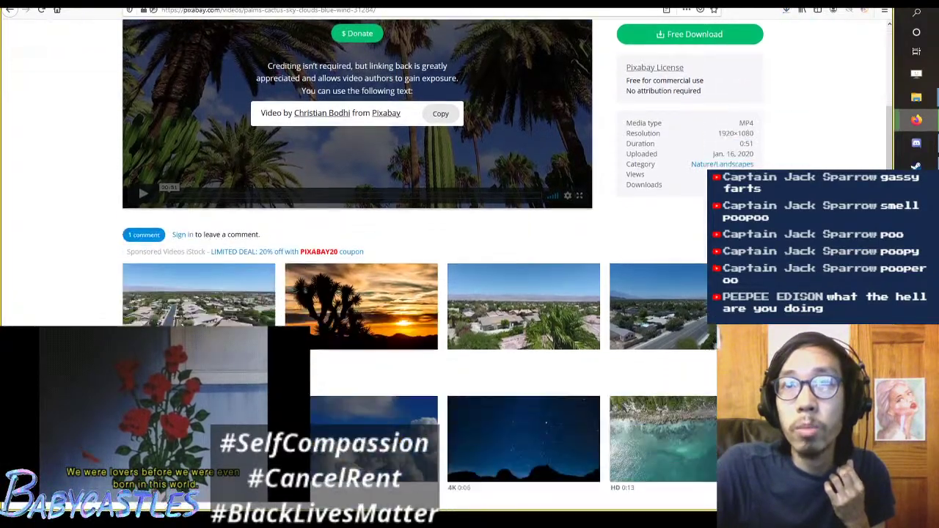
{"action": "scroll", "coordinate": [562, 303], "scroll_direction": "down", "scroll_amount": 2}
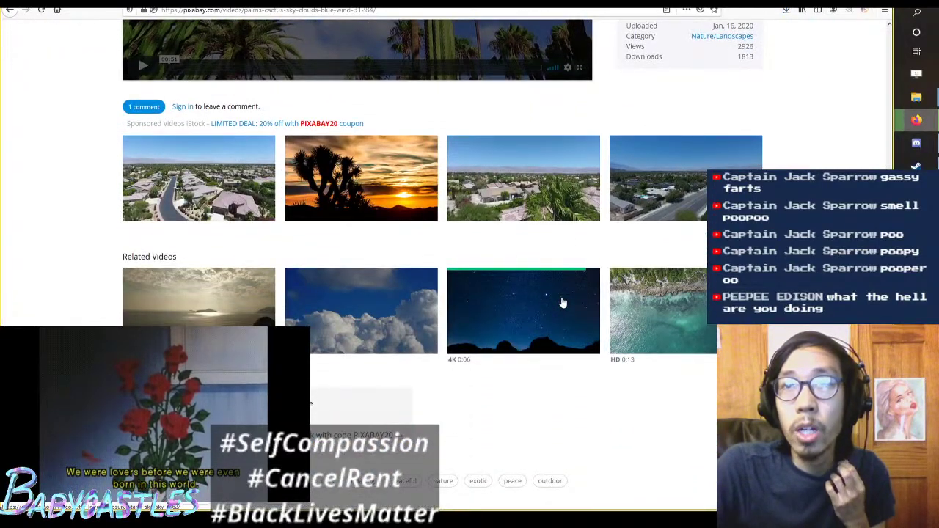
{"action": "left_click", "coordinate": [569, 302]}
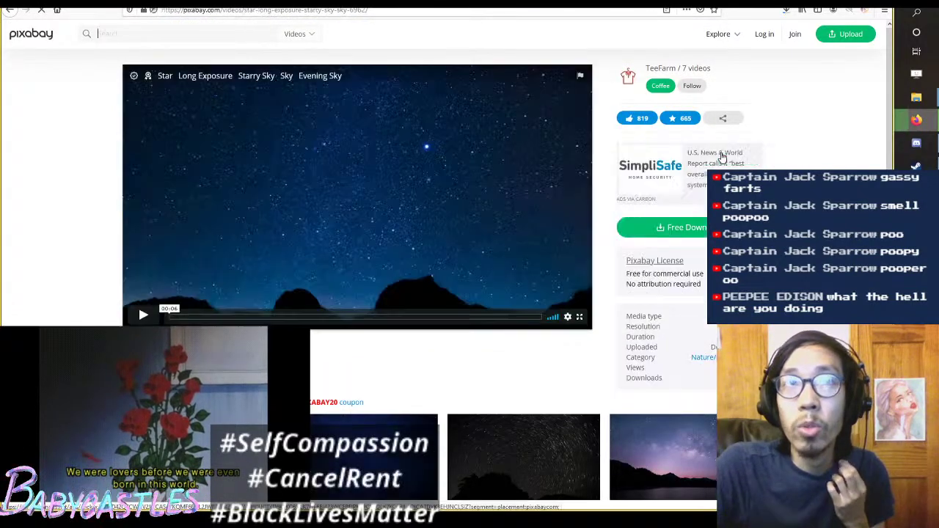
{"action": "left_click", "coordinate": [693, 225]}
{"action": "left_click", "coordinate": [677, 329]}
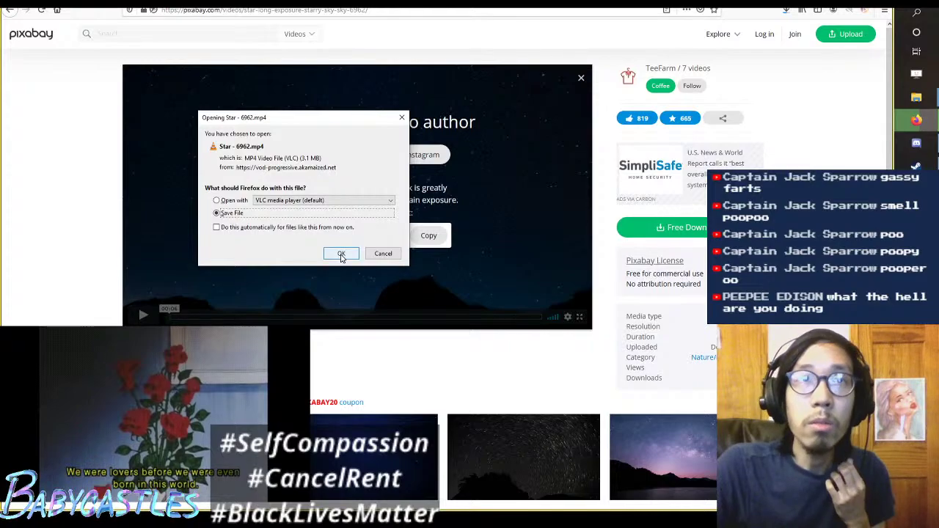
{"action": "left_click", "coordinate": [342, 254]}
Step: Switch to the RPI 2020 Brainstorming doc, place the cursor after GIFs, and open Windows search
{"action": "key", "text": "ctrl+Tab"}
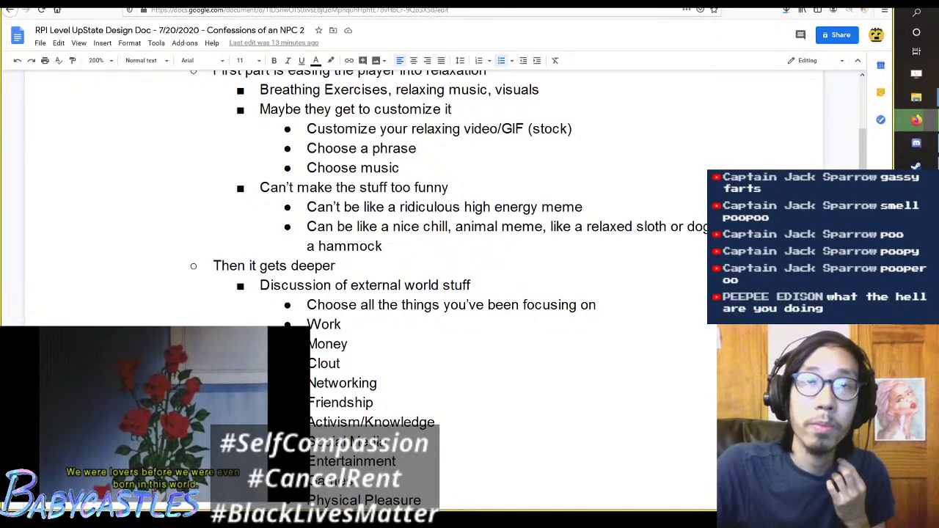
{"action": "key", "text": "ctrl+Tab"}
{"action": "scroll", "coordinate": [444, 250], "scroll_direction": "up", "scroll_amount": 2}
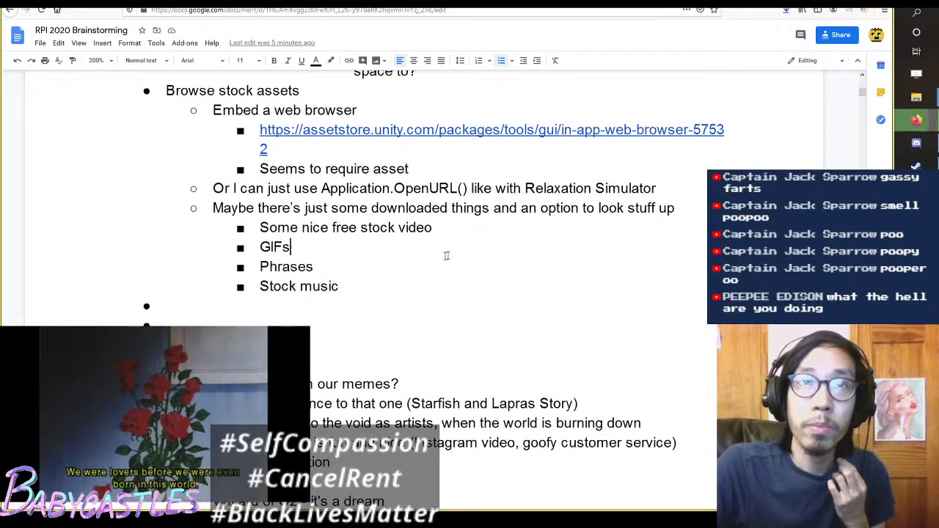
{"action": "left_click", "coordinate": [507, 264]}
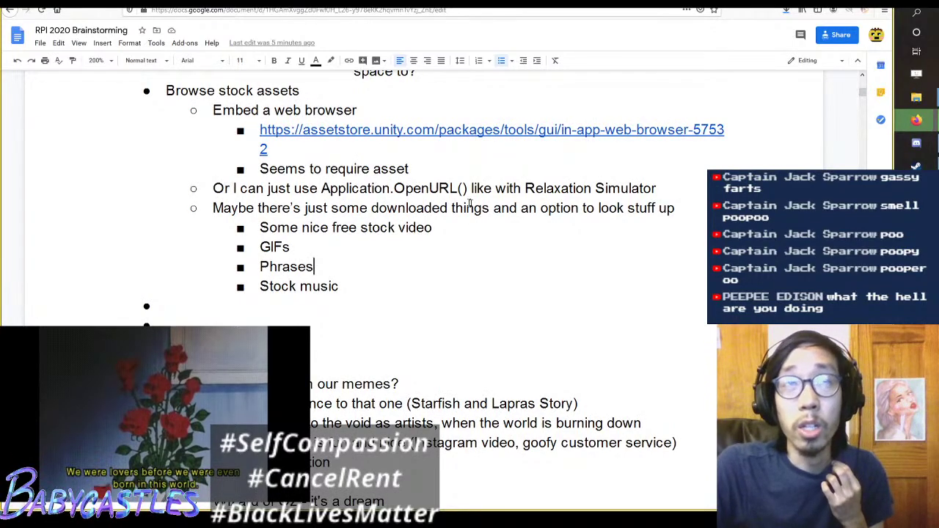
{"action": "left_click", "coordinate": [608, 247]}
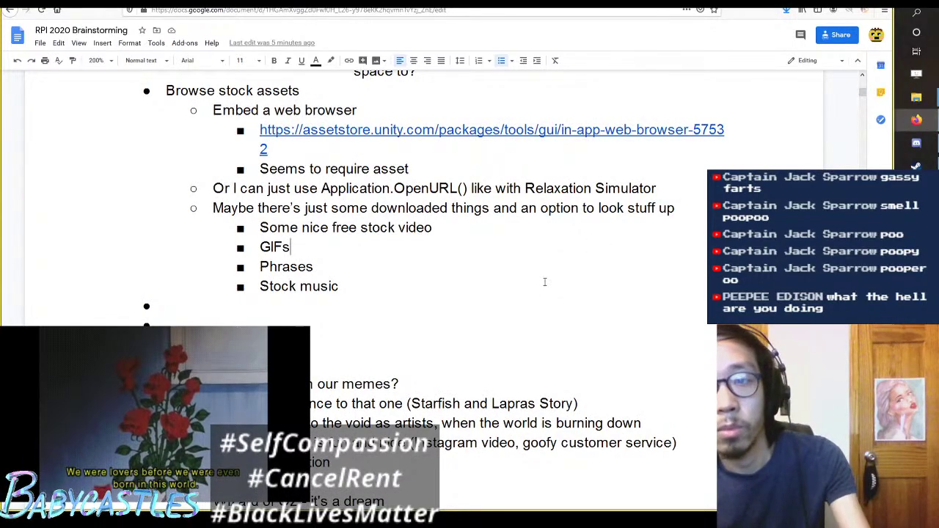
{"action": "key", "text": "super"}
{"action": "key", "text": "super"}
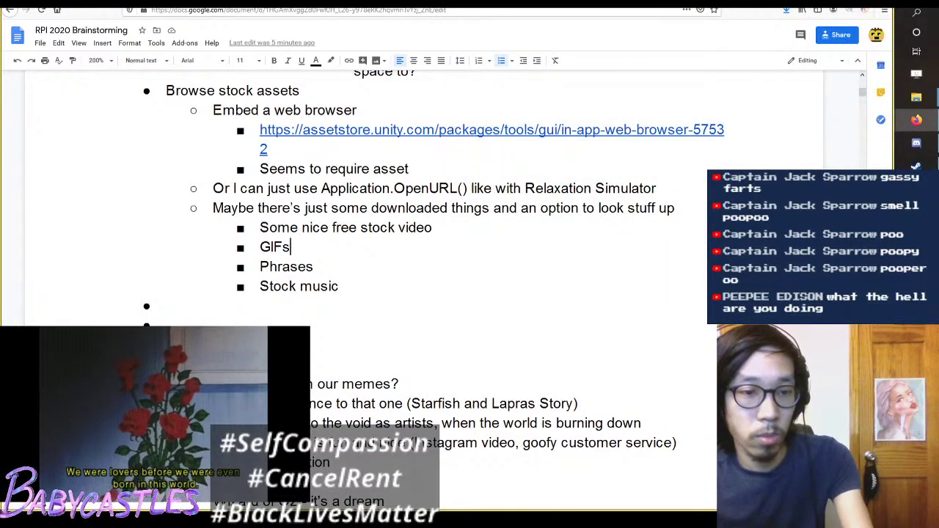
{"action": "key", "text": "super"}
{"action": "type", "text": "uni"}
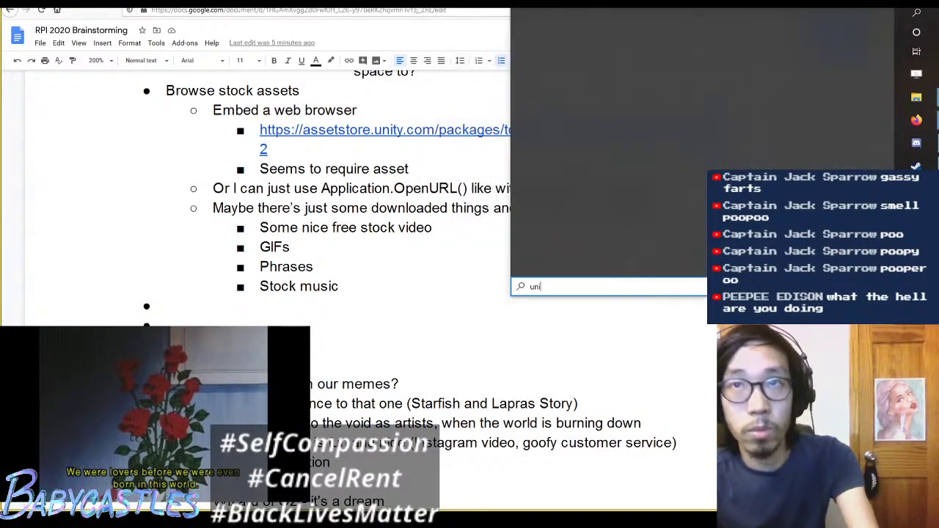
{"action": "type", "text": "ty hub"}
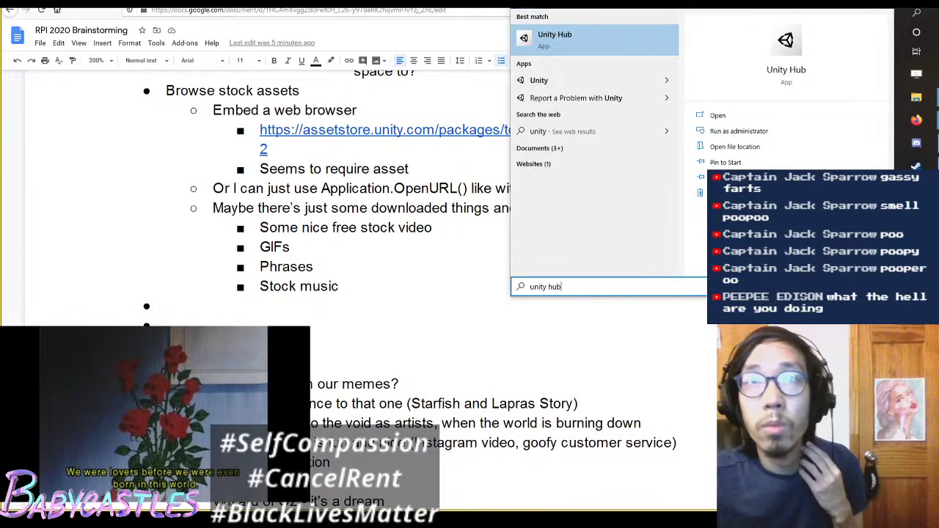
{"action": "key", "text": "Return"}
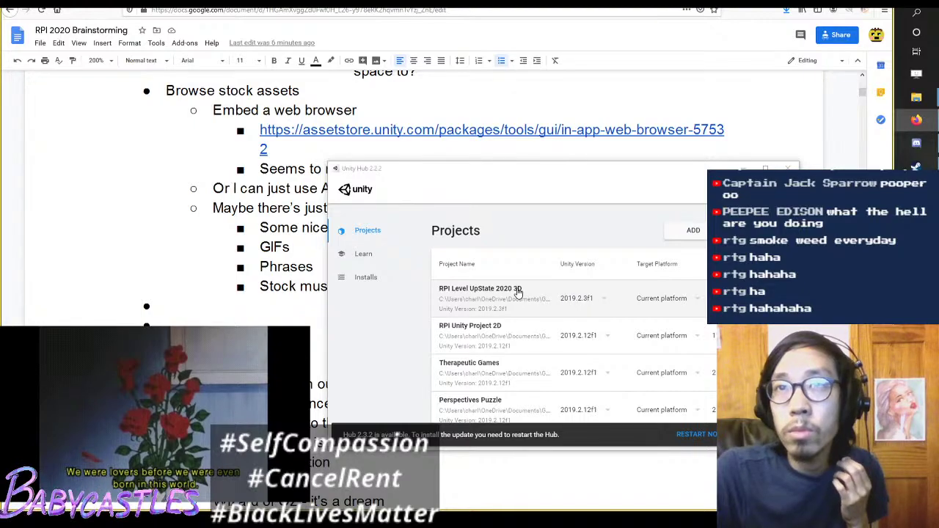
{"action": "key", "text": "alt+F4"}
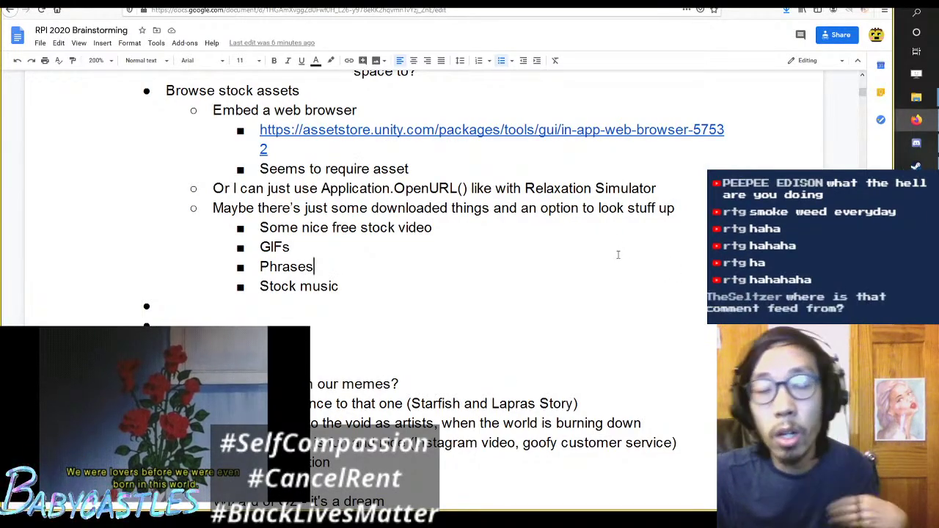
Step: Search 'illustrator' to launch Adobe Illustrator 2020, then switch to the Unity editor
{"action": "type", "text": "illustraotr"}
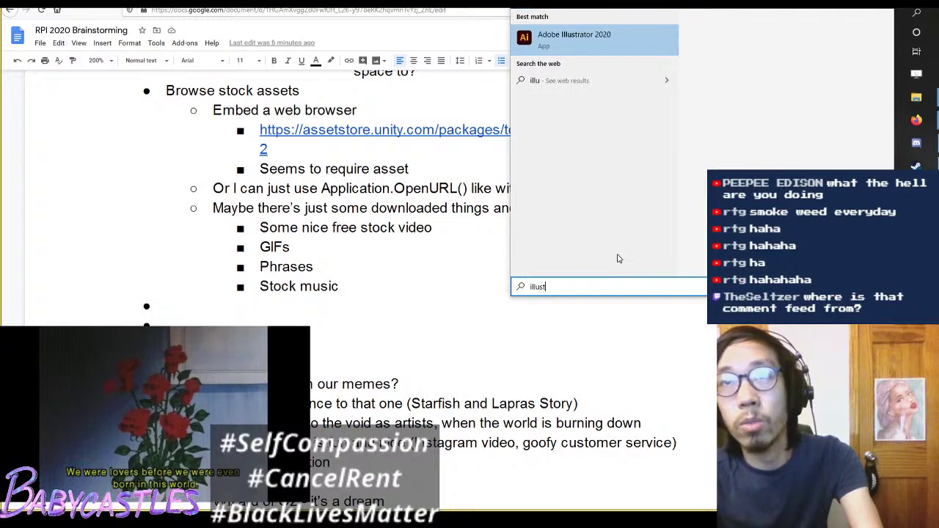
{"action": "key", "text": "BackSpace"}
{"action": "key", "text": "BackSpace"}
{"action": "key", "text": "BackSpace"}
{"action": "type", "text": "tor"}
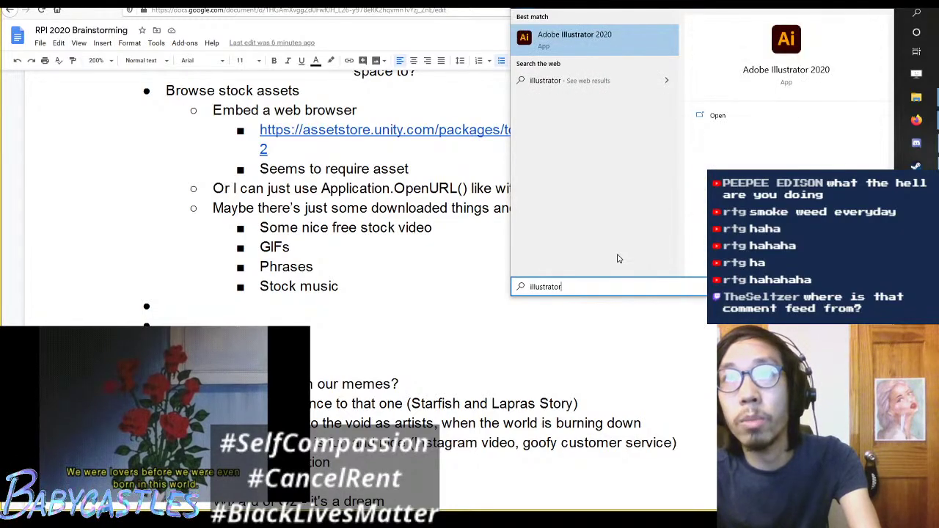
{"action": "key", "text": "Return"}
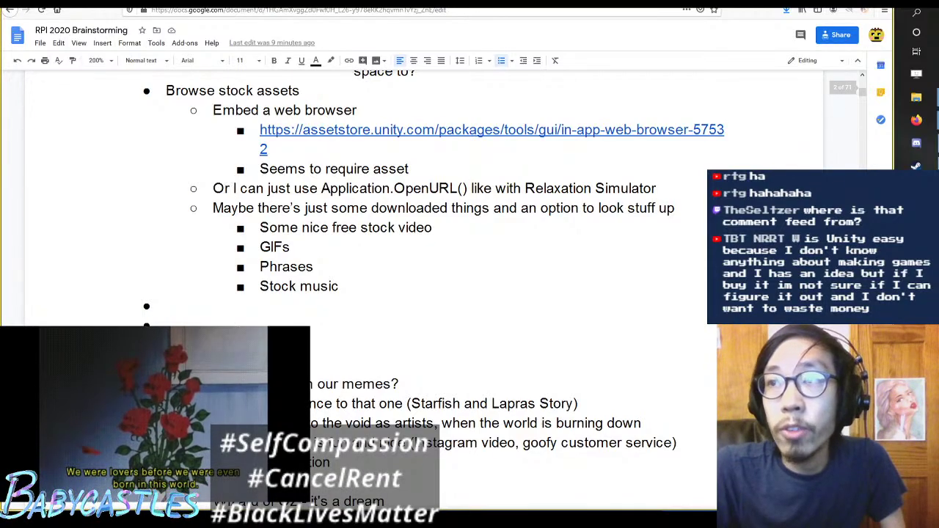
{"action": "key", "text": "alt+Tab"}
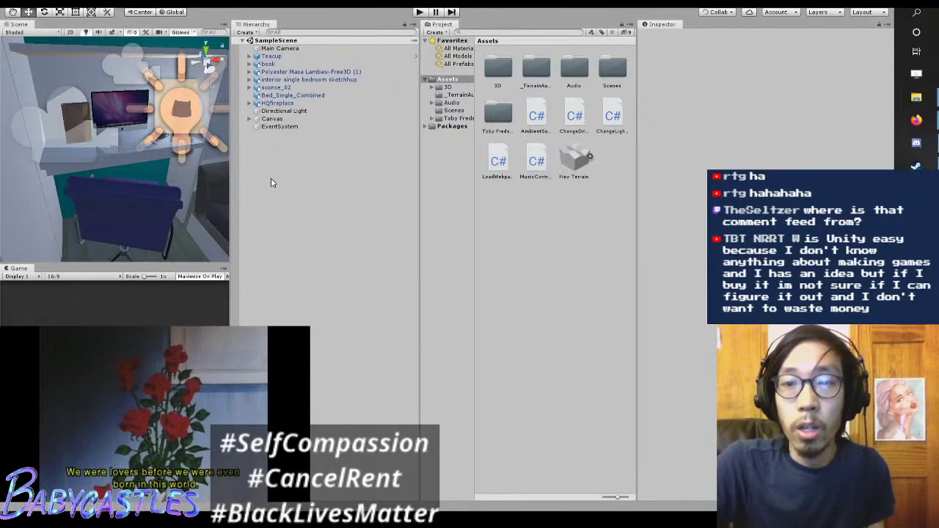
Step: Lower the system volume and drag the floating picture-in-picture video to the right side
{"action": "key", "text": "XF86AudioLowerVolume"}
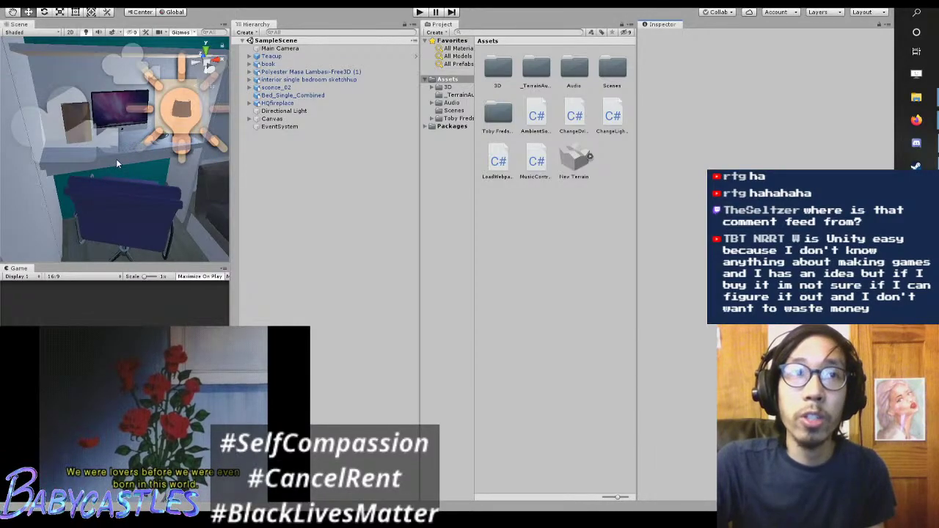
{"action": "left_click_drag", "start_coordinate": [145, 349], "coordinate": [694, 346]}
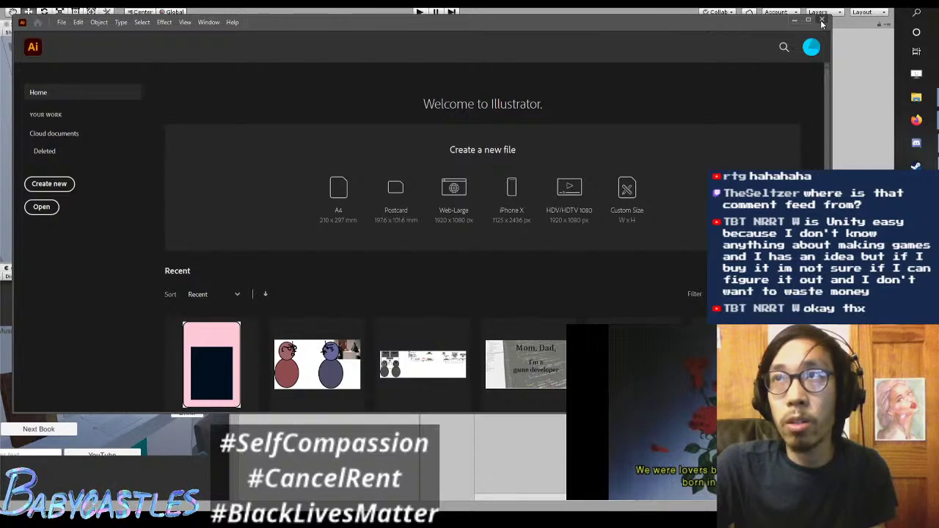
Step: Close Illustrator's welcome window and the Steam library window to reveal the bedroom scene
{"action": "left_click", "coordinate": [821, 20]}
{"action": "left_click", "coordinate": [916, 166]}
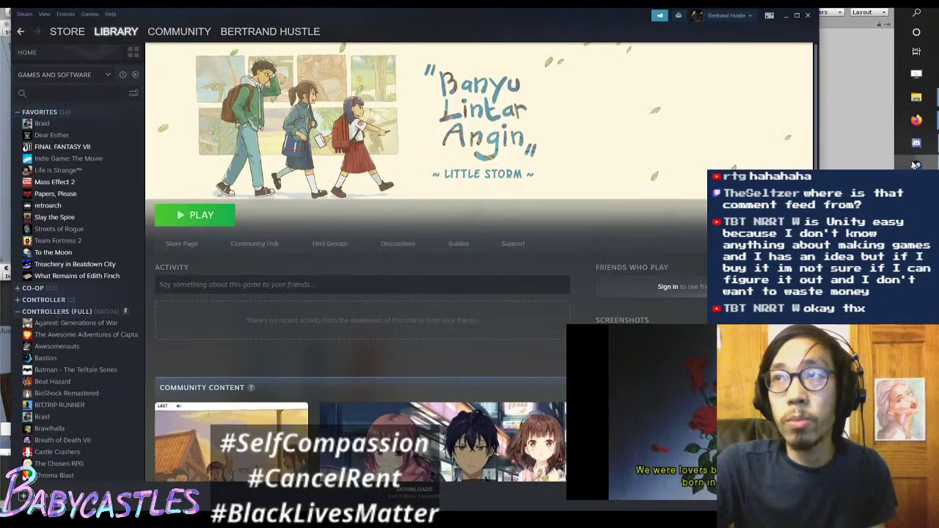
{"action": "left_click", "coordinate": [808, 17]}
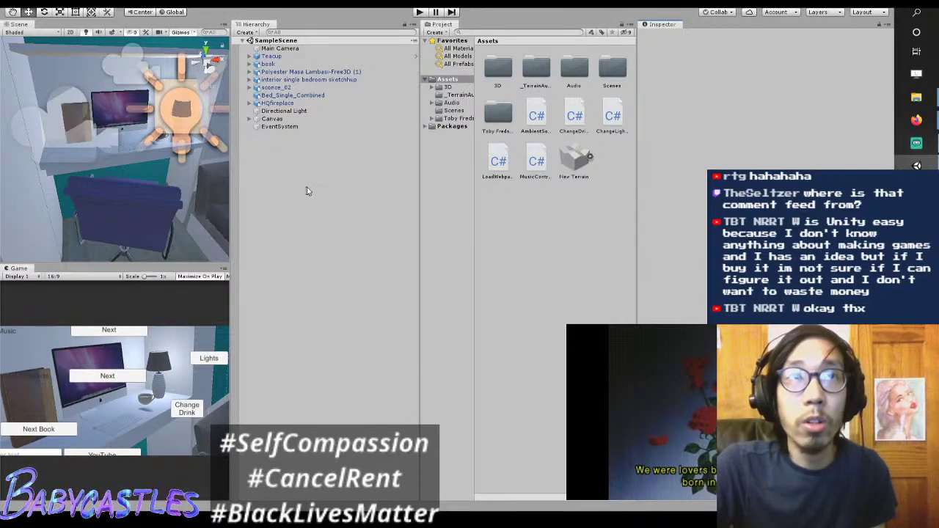
Step: Widen the Scene/Game views, Hierarchy and Project folder tree so assets show in two columns
{"action": "left_click_drag", "start_coordinate": [230, 135], "coordinate": [316, 137]}
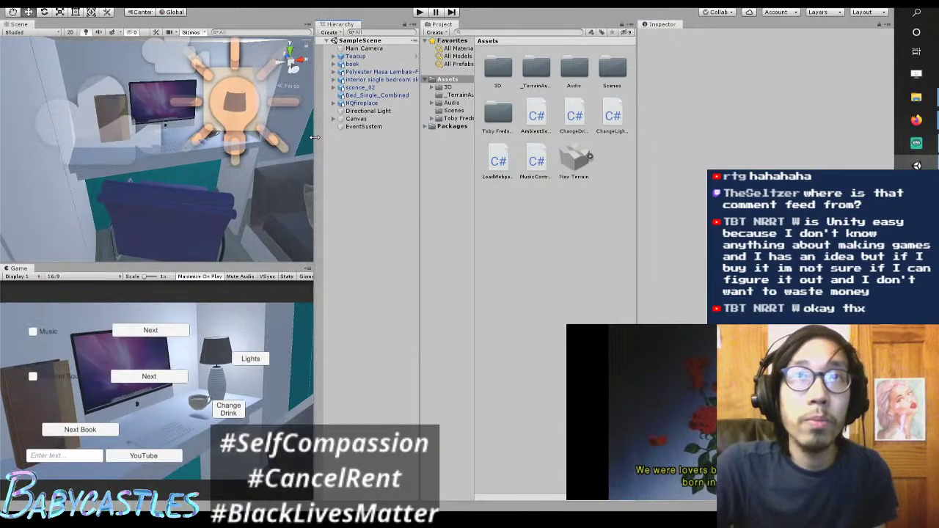
{"action": "left_click_drag", "start_coordinate": [419, 169], "coordinate": [453, 170]}
{"action": "left_click_drag", "start_coordinate": [508, 151], "coordinate": [541, 150]}
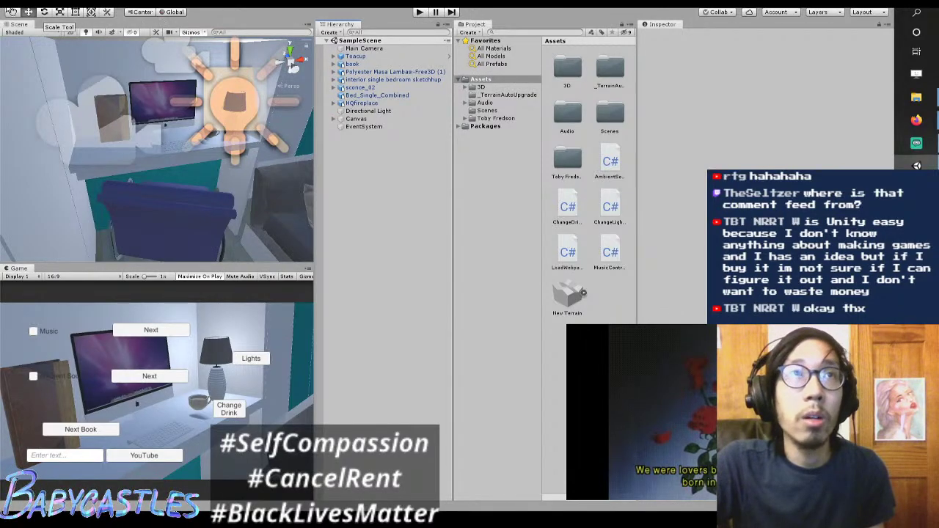
Step: Start a new untitled scene, then create a 'Video' folder under Assets and open it
{"action": "left_click", "coordinate": [12, 9]}
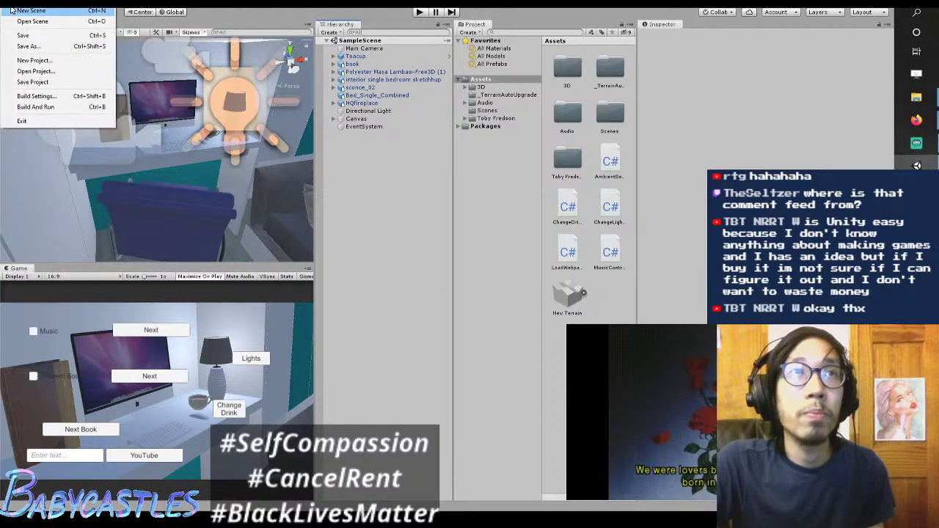
{"action": "left_click", "coordinate": [29, 19]}
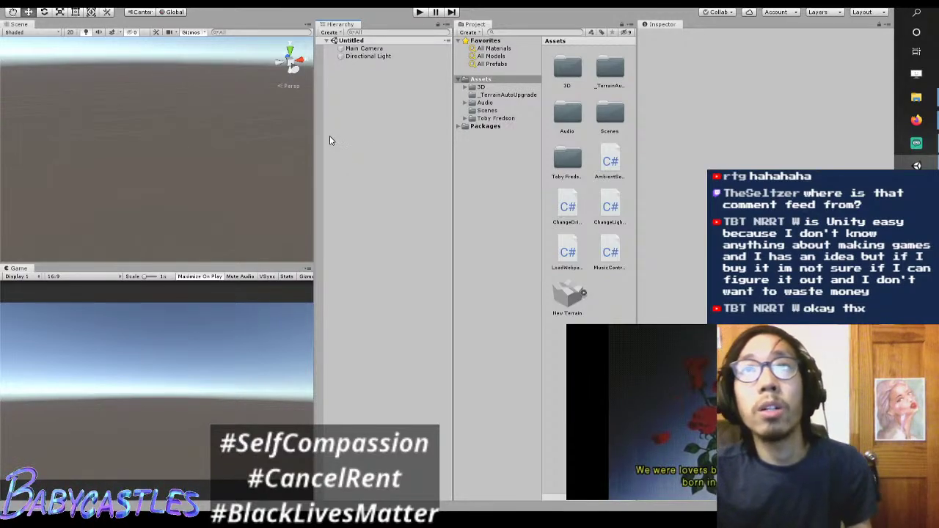
{"action": "left_click", "coordinate": [481, 160]}
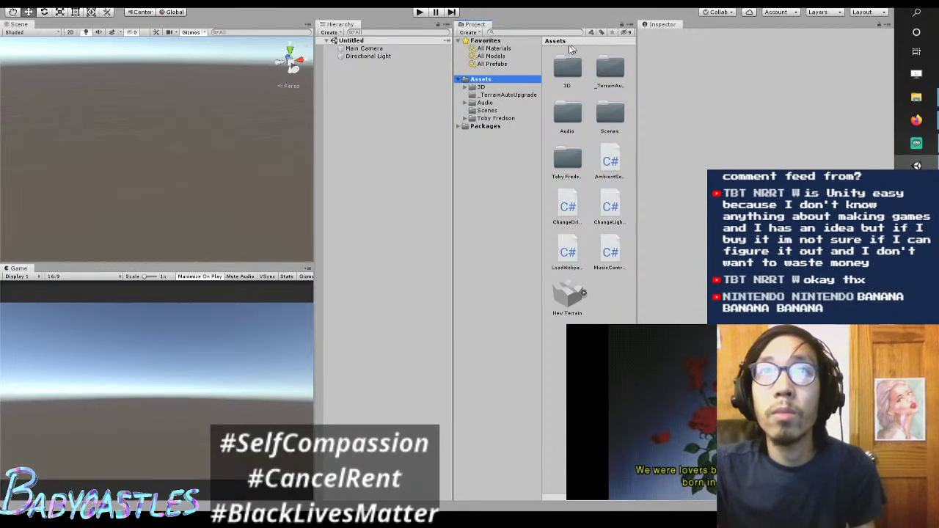
{"action": "left_click", "coordinate": [476, 33]}
{"action": "left_click", "coordinate": [482, 42]}
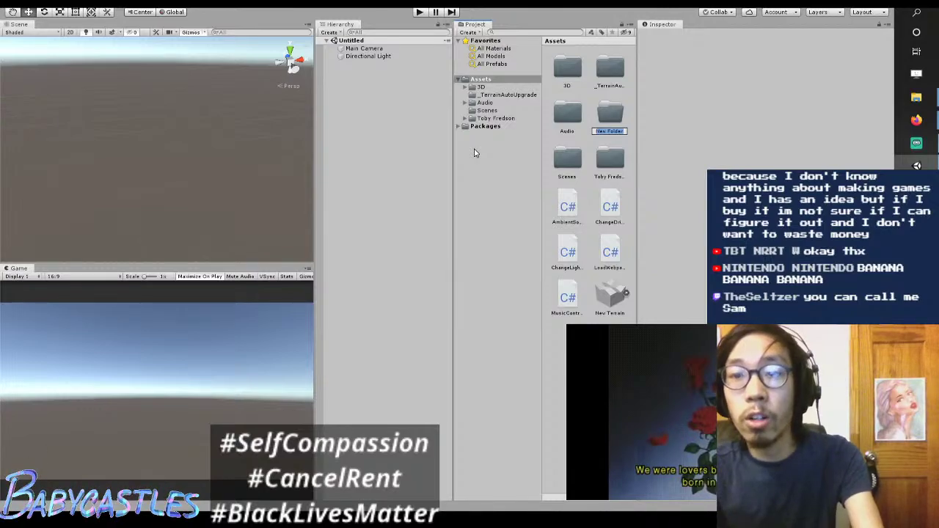
{"action": "type", "text": "Video"}
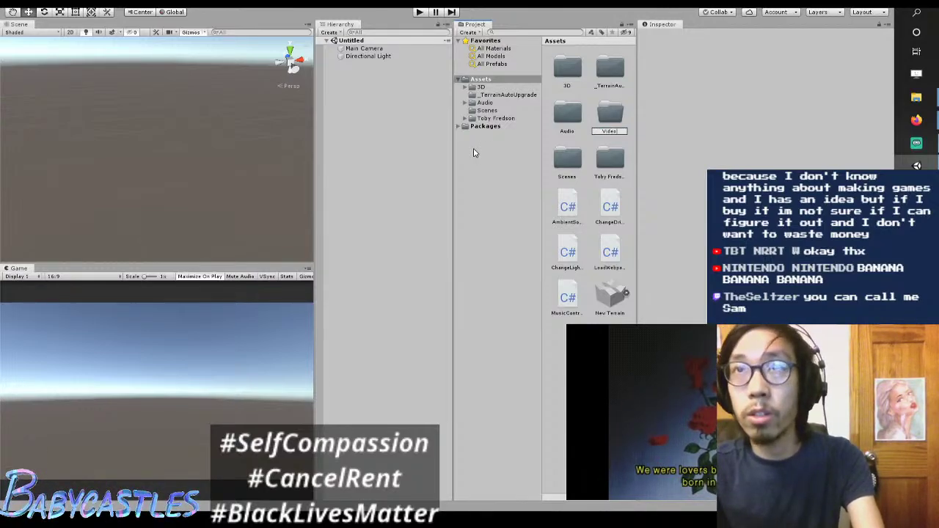
{"action": "key", "text": "Return"}
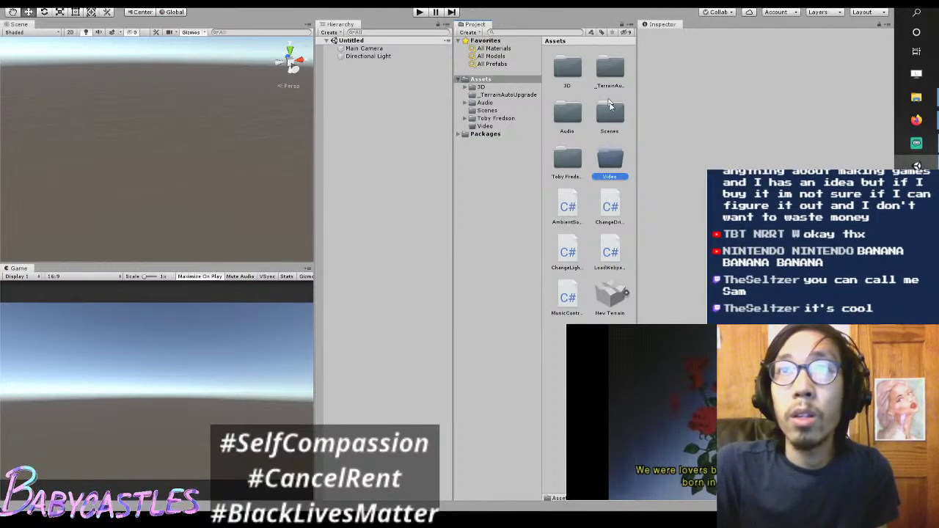
{"action": "double_click", "coordinate": [610, 159]}
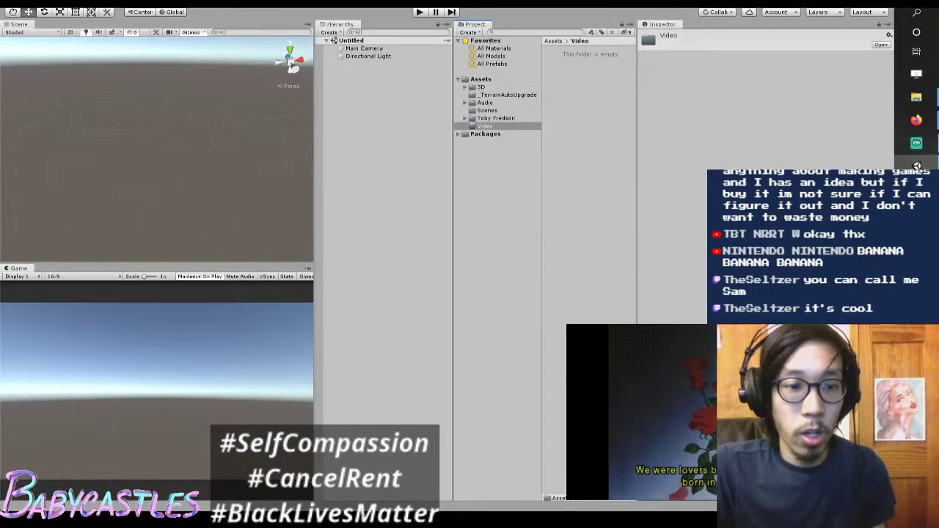
Step: Drag the Coffee, Palms, Rain and Star .mp4 clips from Downloads into Assets > Video
{"action": "left_click", "coordinate": [917, 167]}
{"action": "left_click", "coordinate": [917, 166]}
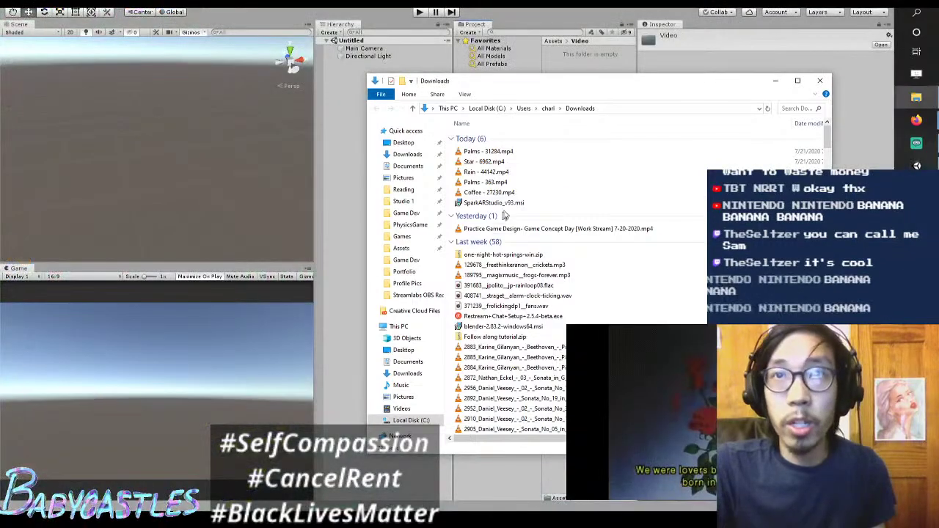
{"action": "left_click", "coordinate": [916, 97]}
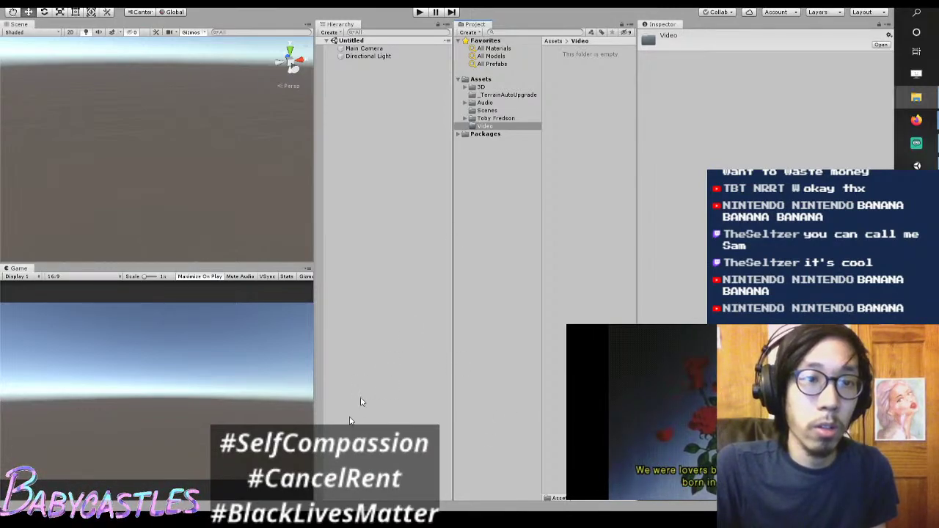
{"action": "left_click_drag", "start_coordinate": [361, 402], "coordinate": [554, 409]}
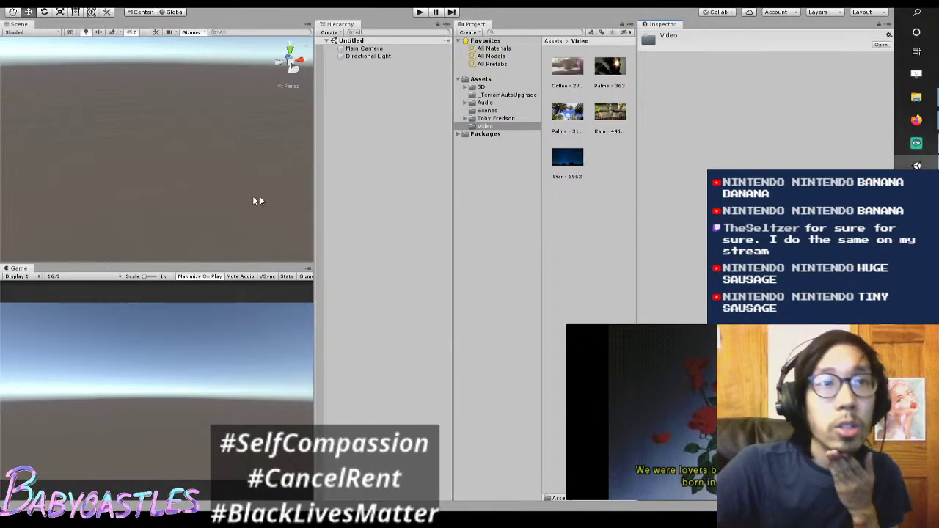
Step: Deselect in Unity and switch to the RPI 2020 Brainstorming doc from Firefox's taskbar thumbnail
{"action": "left_click", "coordinate": [216, 160]}
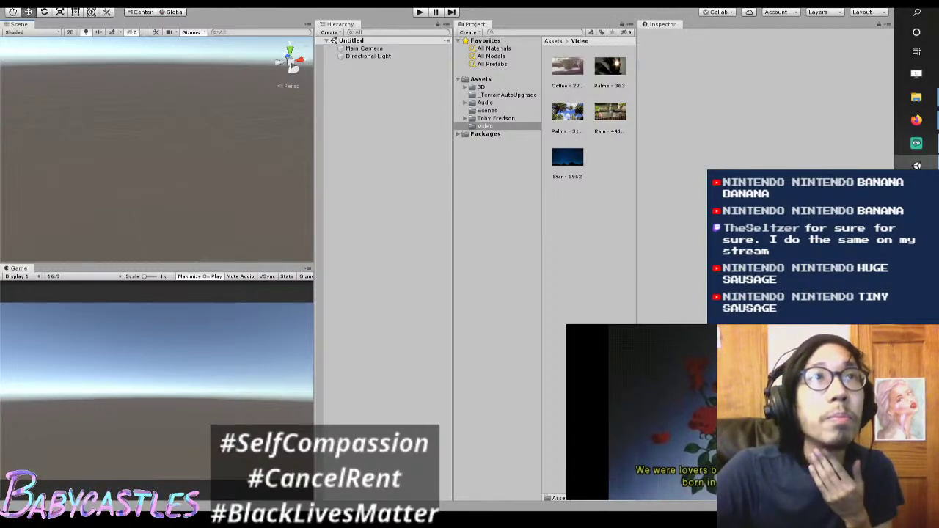
{"action": "mouse_move", "coordinate": [917, 120]}
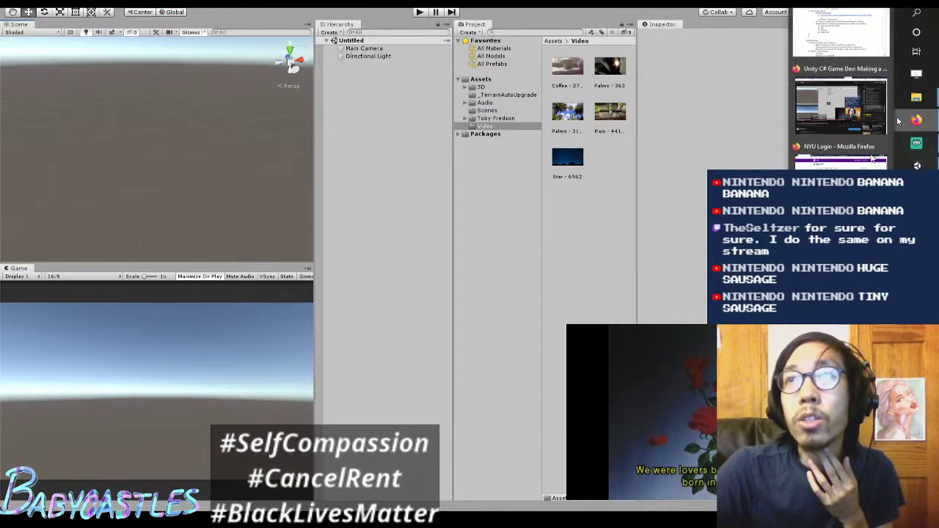
{"action": "mouse_move", "coordinate": [849, 111]}
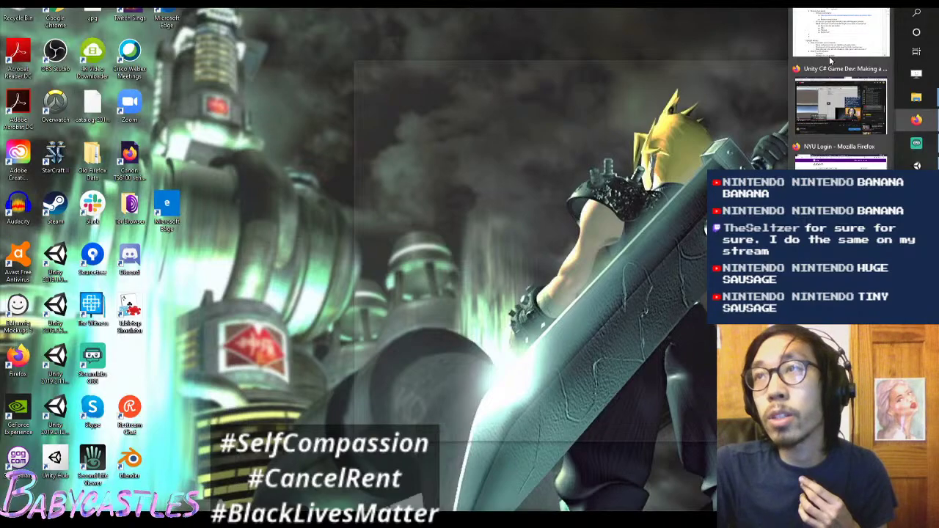
{"action": "mouse_move", "coordinate": [829, 55]}
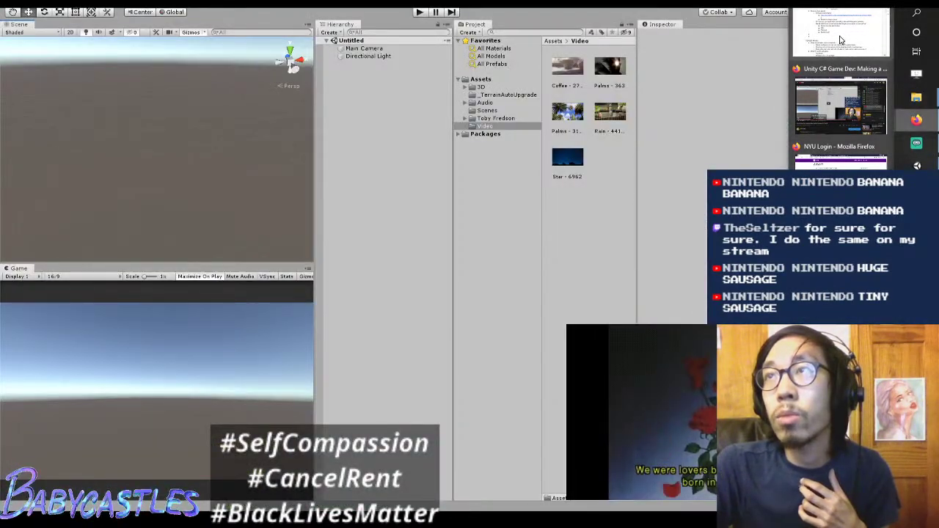
{"action": "left_click", "coordinate": [840, 33]}
Step: Scroll the brainstorming doc to the 'Maybe it's like a 10 minute game' list
{"action": "scroll", "coordinate": [420, 247], "scroll_direction": "up", "scroll_amount": 10}
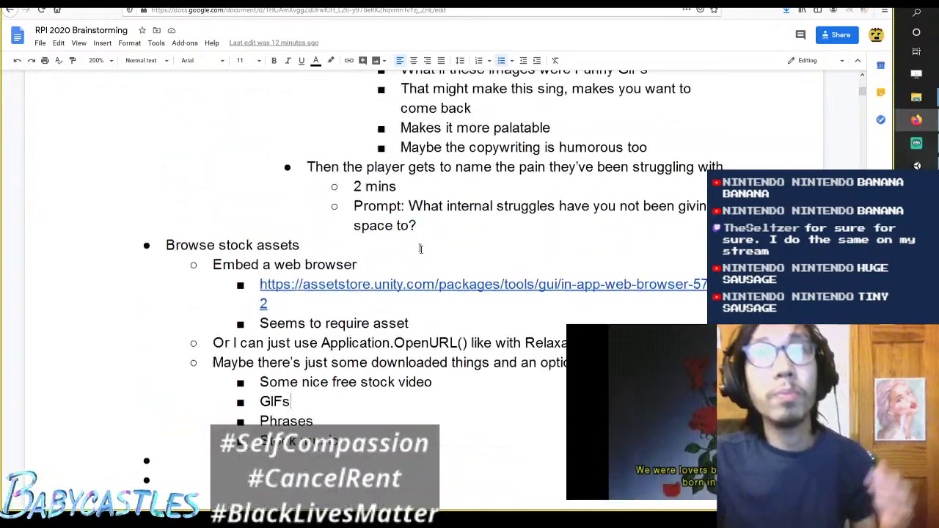
{"action": "scroll", "coordinate": [430, 256], "scroll_direction": "up", "scroll_amount": 15}
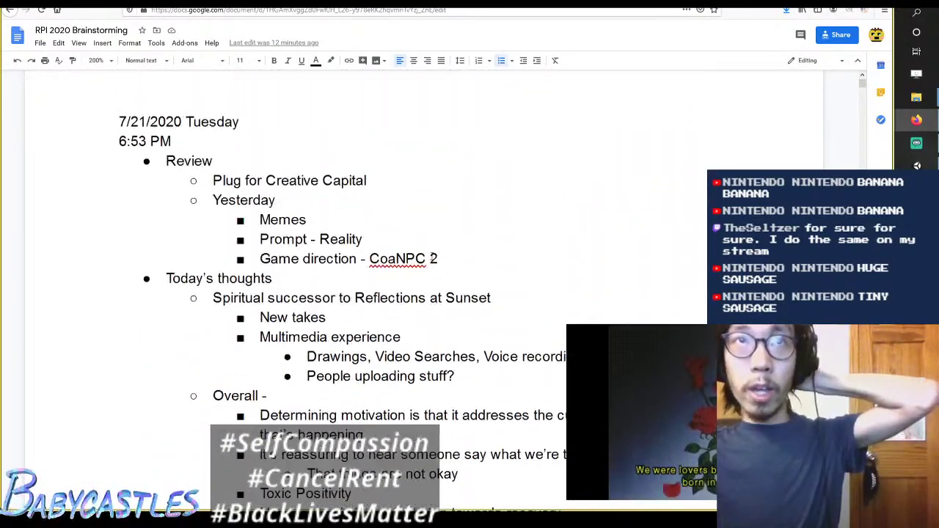
{"action": "scroll", "coordinate": [432, 256], "scroll_direction": "down", "scroll_amount": 4}
{"action": "scroll", "coordinate": [440, 222], "scroll_direction": "down", "scroll_amount": 3}
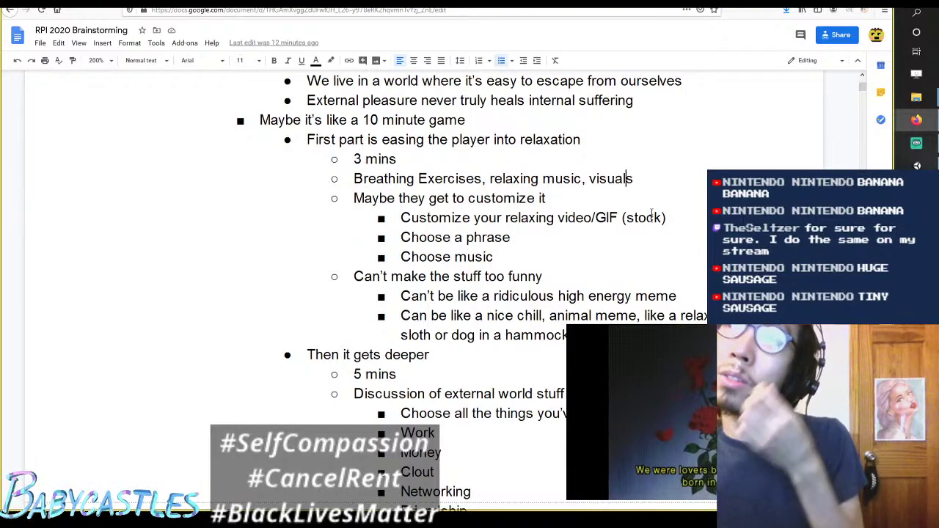
{"action": "key", "text": "Down"}
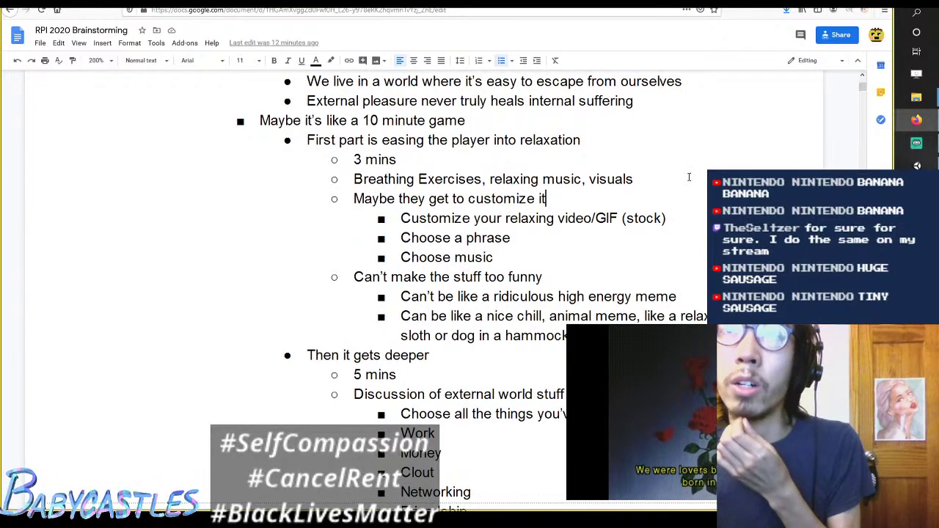
{"action": "left_click", "coordinate": [689, 177]}
{"action": "left_click", "coordinate": [679, 206]}
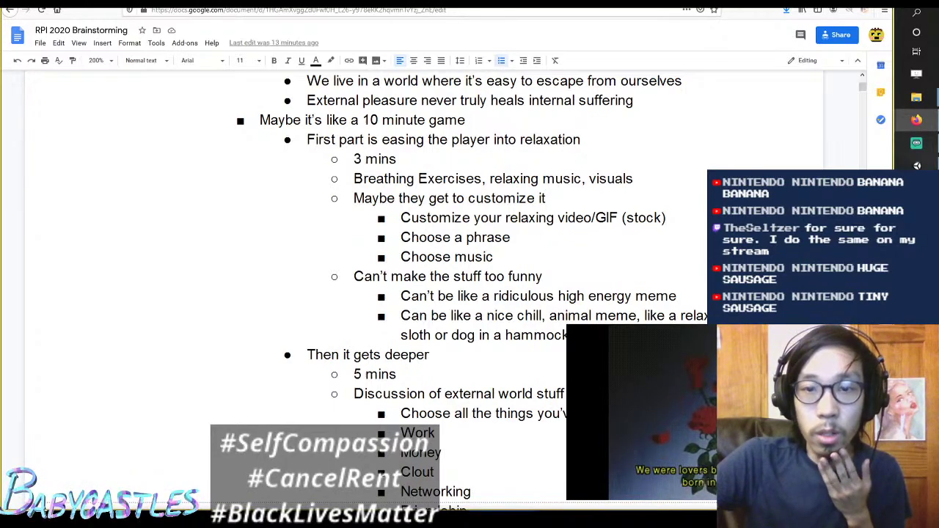
{"action": "left_click", "coordinate": [667, 241]}
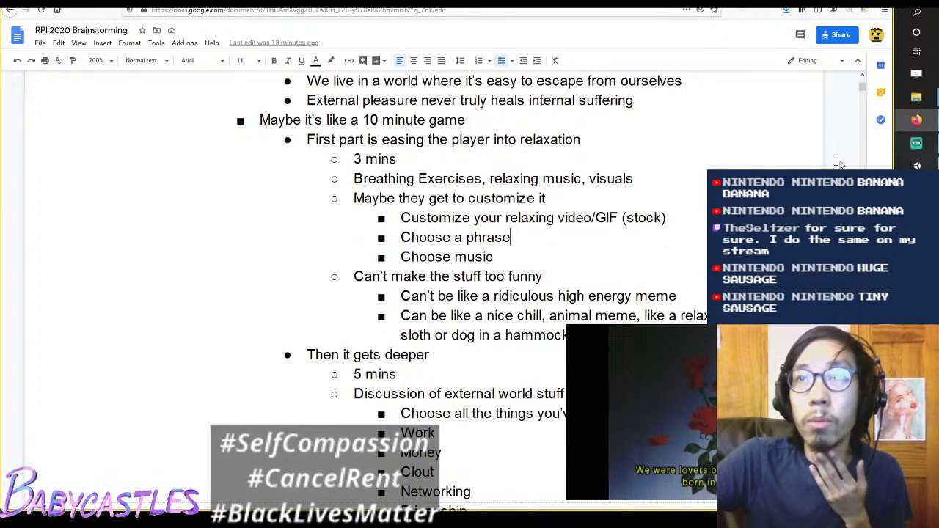
{"action": "mouse_move", "coordinate": [916, 165]}
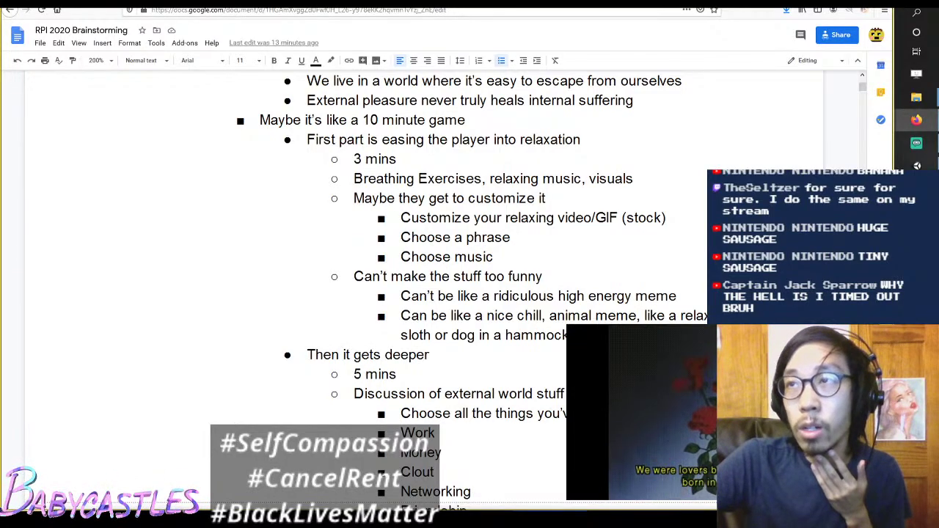
{"action": "left_click", "coordinate": [506, 218]}
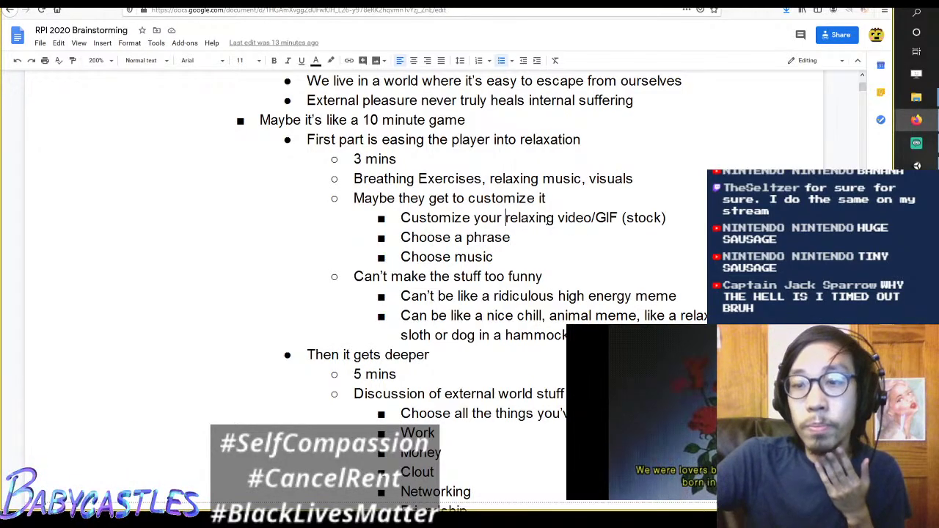
{"action": "left_click", "coordinate": [547, 218]}
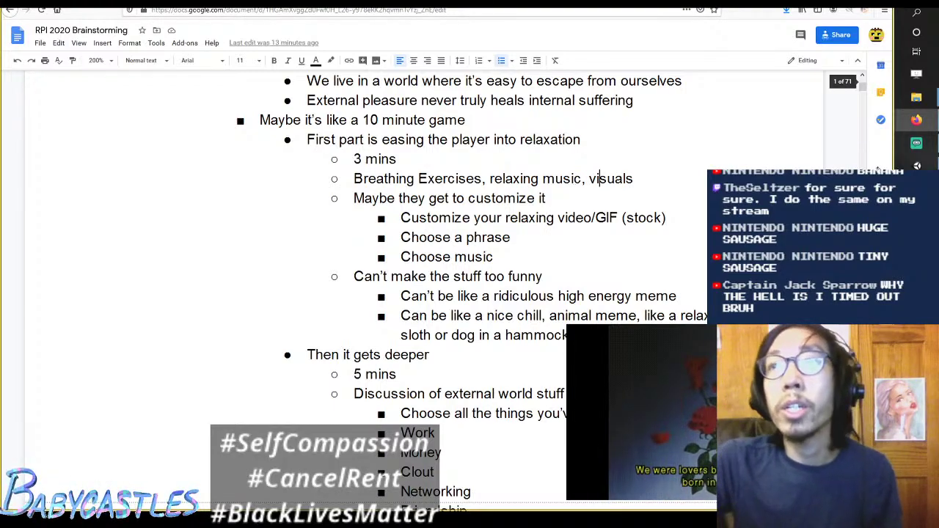
{"action": "left_click", "coordinate": [631, 194]}
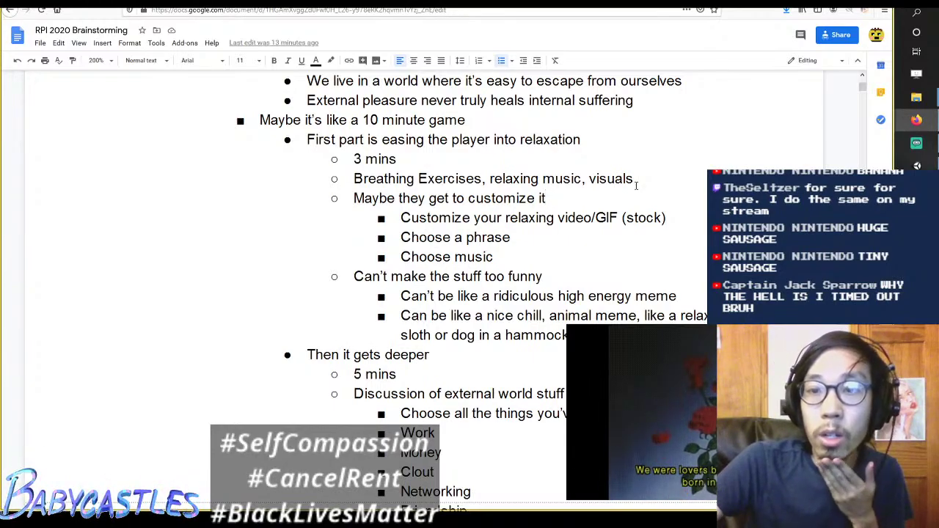
{"action": "left_click", "coordinate": [652, 193]}
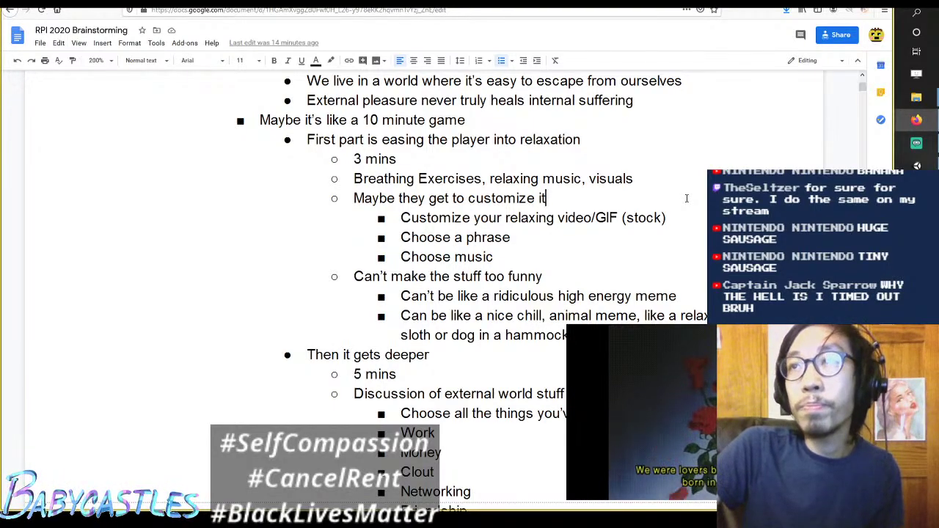
Step: Review the 3-minute relaxation and breathing bullets, then return to the Unity editor
{"action": "scroll", "coordinate": [687, 199], "scroll_direction": "down", "scroll_amount": 2}
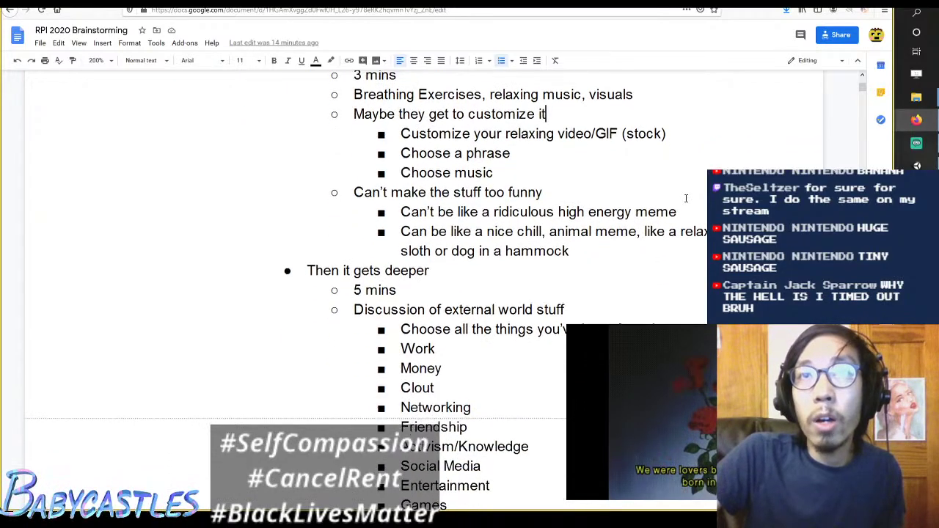
{"action": "scroll", "coordinate": [686, 198], "scroll_direction": "up", "scroll_amount": 3}
{"action": "scroll", "coordinate": [686, 198], "scroll_direction": "down", "scroll_amount": 1}
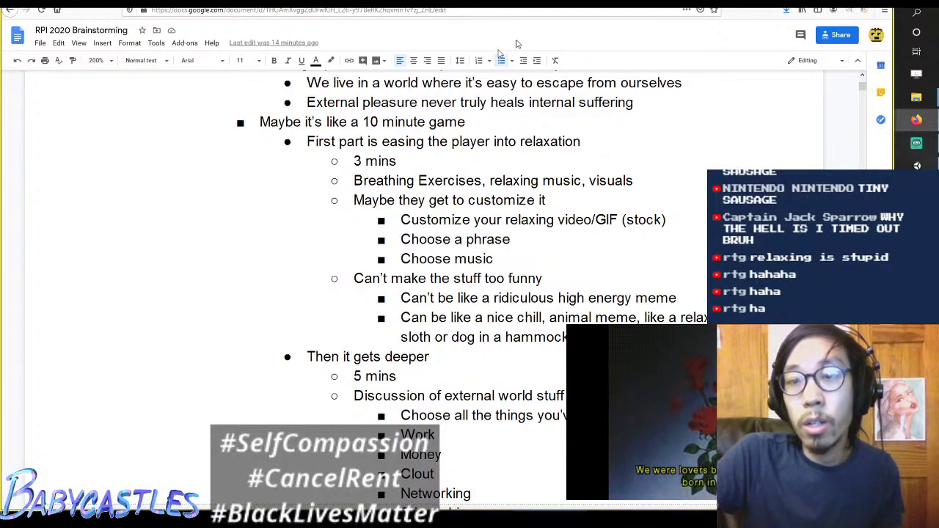
{"action": "left_click", "coordinate": [651, 181]}
{"action": "left_click", "coordinate": [698, 164]}
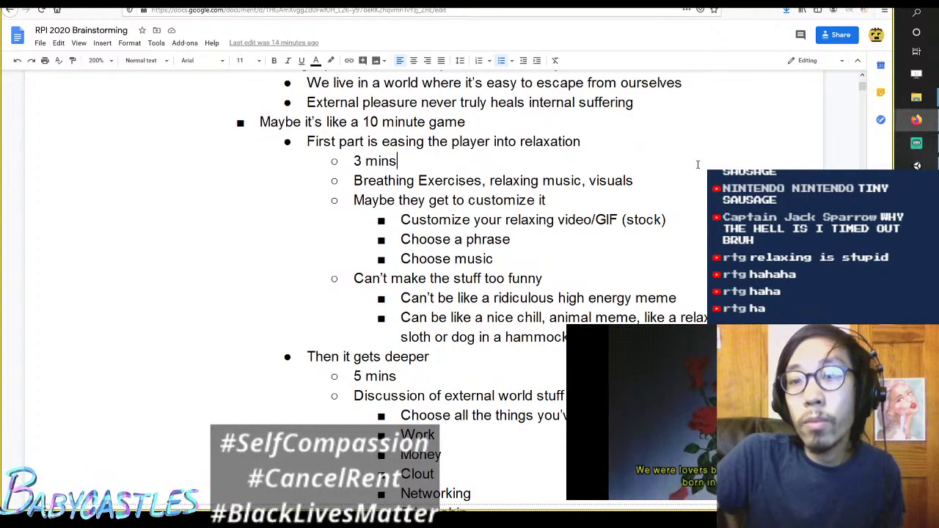
{"action": "left_click", "coordinate": [694, 177]}
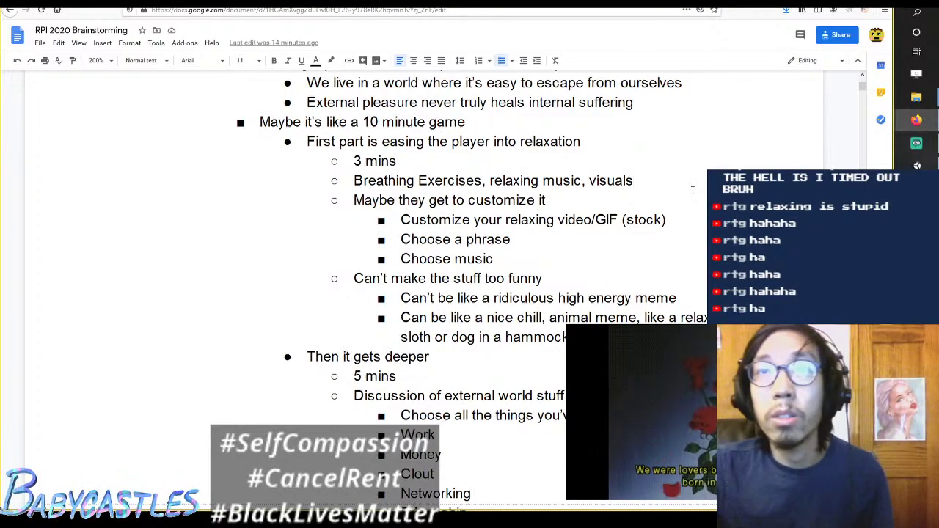
{"action": "left_click", "coordinate": [684, 198]}
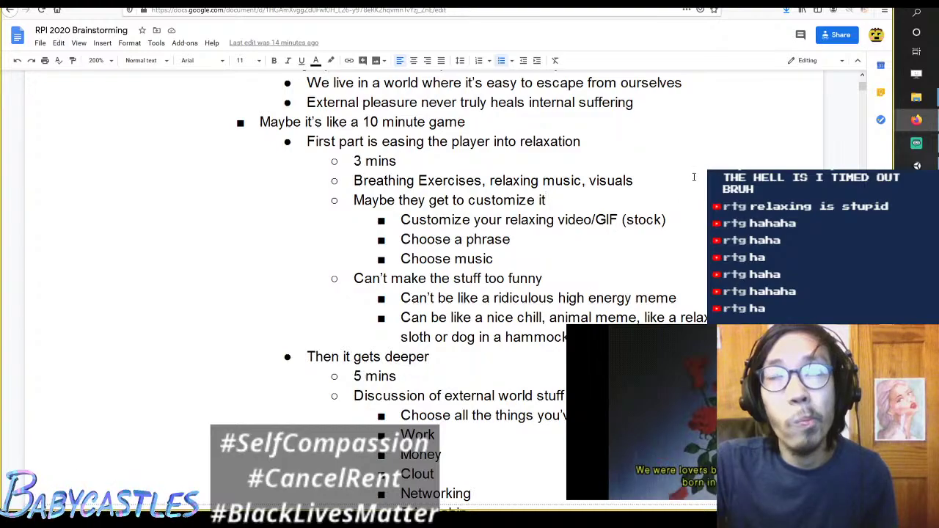
{"action": "left_click", "coordinate": [698, 158]}
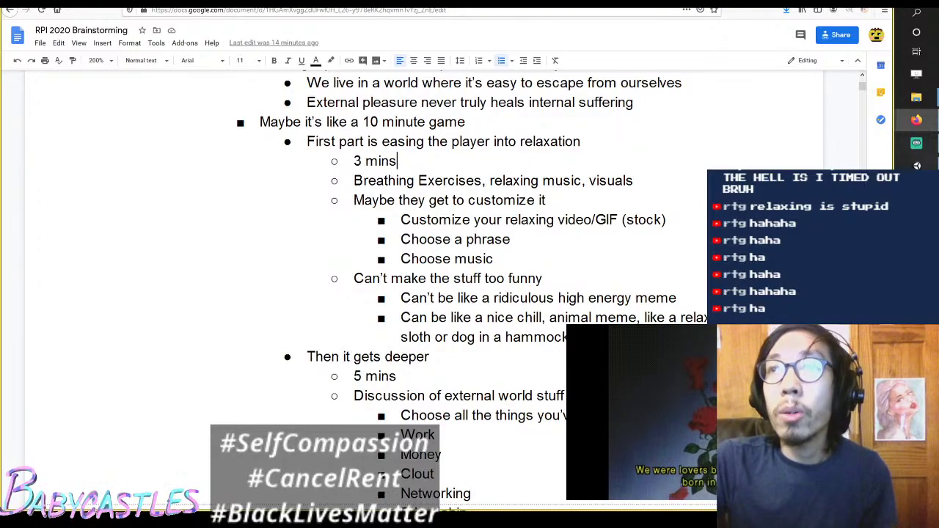
{"action": "left_click", "coordinate": [927, 163]}
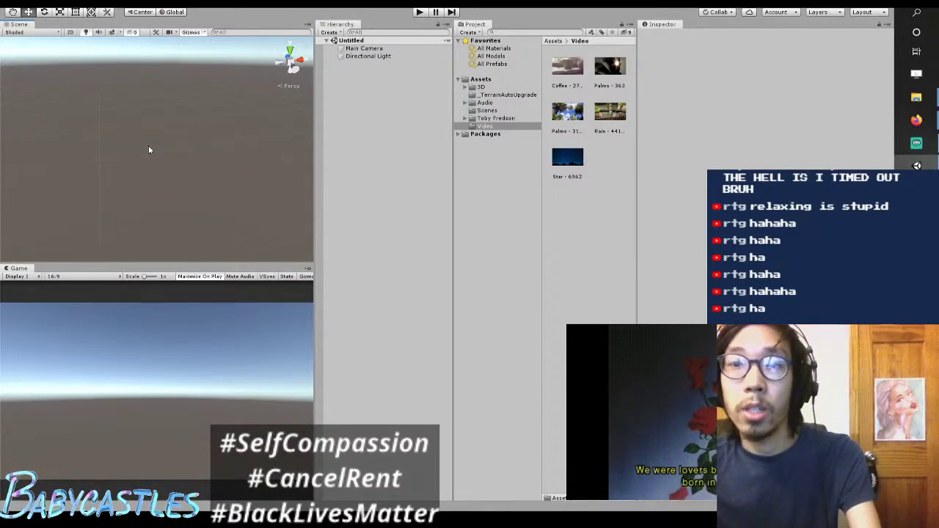
Step: Create a Video Player object via GameObject > Video > Video Player
{"action": "right_click_drag", "start_coordinate": [148, 145], "coordinate": [176, 170]}
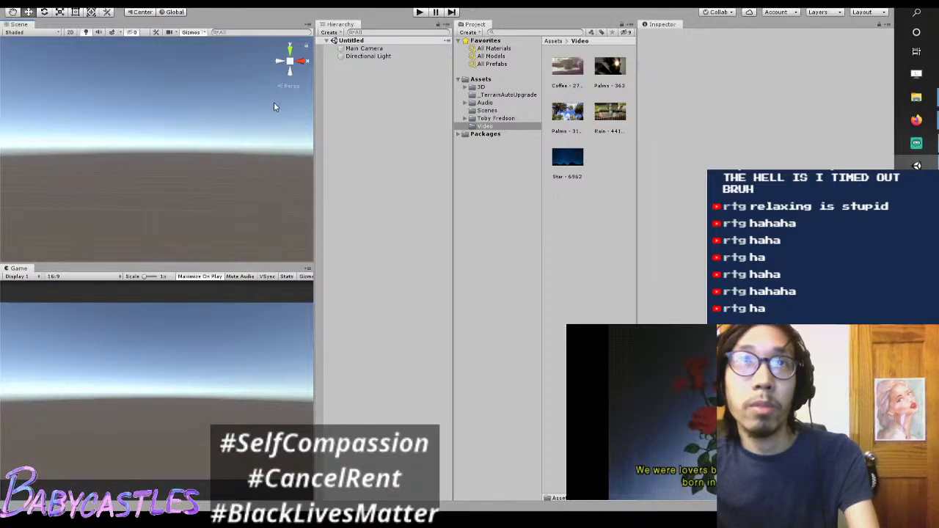
{"action": "left_click", "coordinate": [367, 49]}
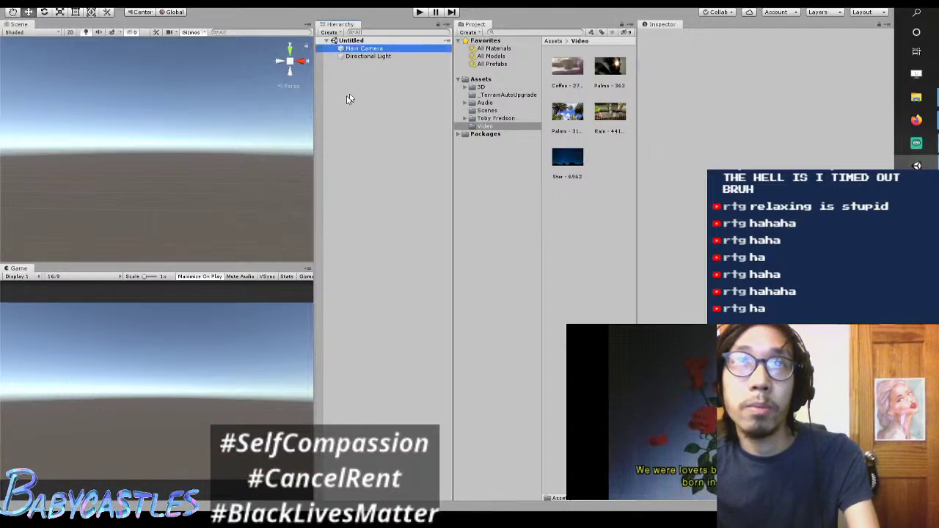
{"action": "left_click", "coordinate": [143, 154]}
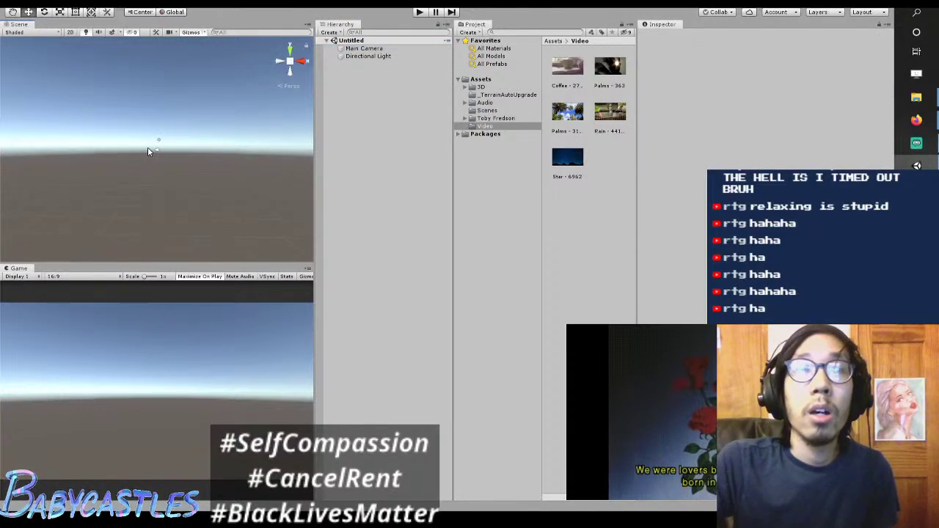
{"action": "left_click", "coordinate": [120, 5]}
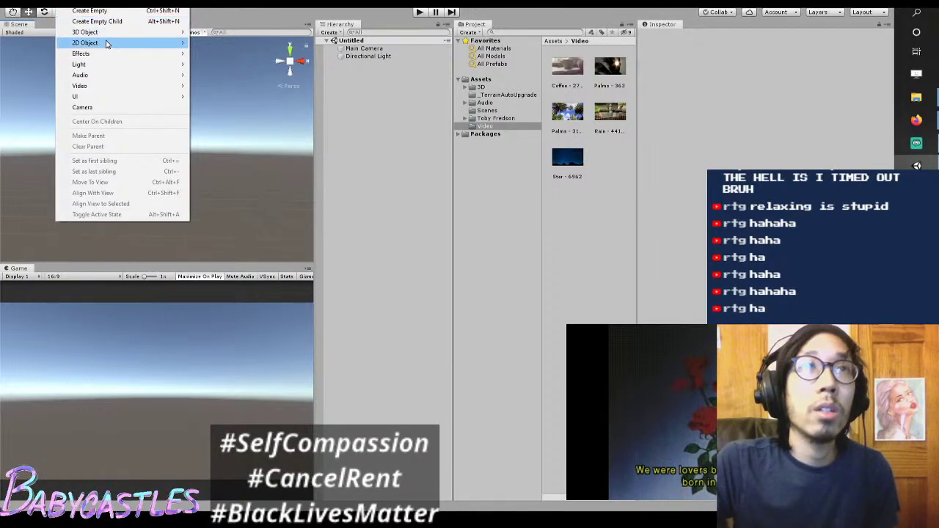
{"action": "mouse_move", "coordinate": [114, 43]}
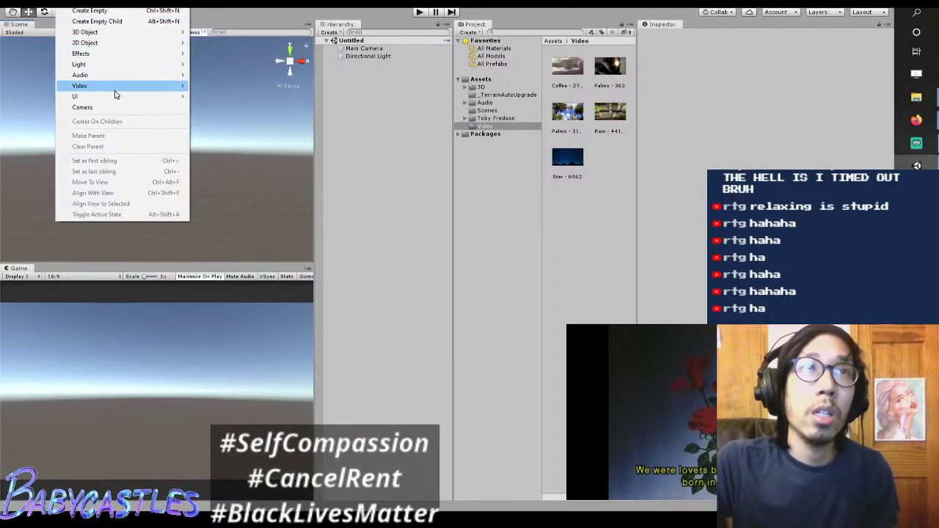
{"action": "mouse_move", "coordinate": [130, 88]}
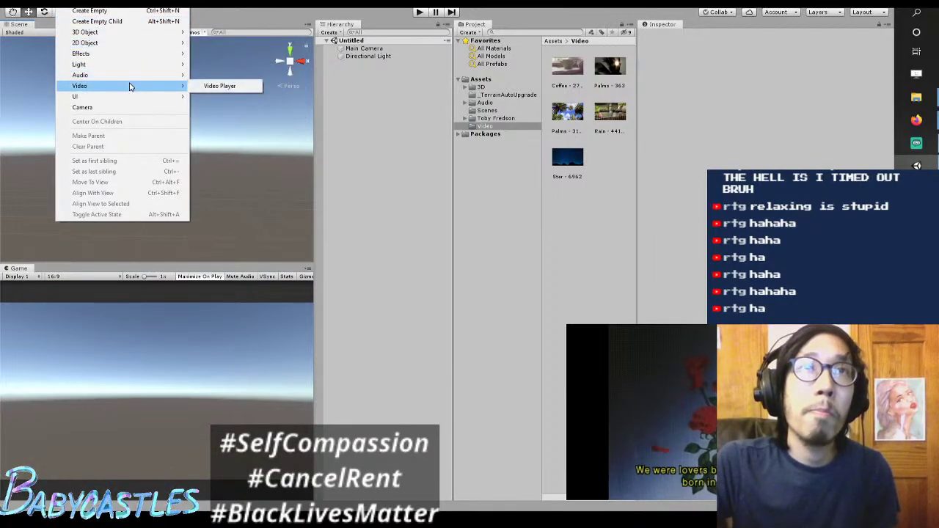
{"action": "left_click", "coordinate": [219, 86]}
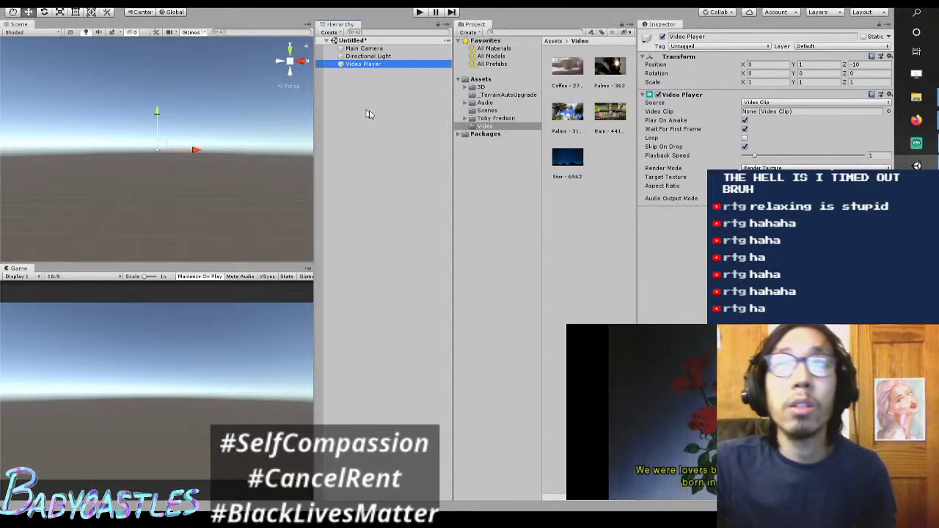
Step: Assign the Coffee - 27230 clip from the Video folder to the Video Player
{"action": "left_click", "coordinate": [576, 83]}
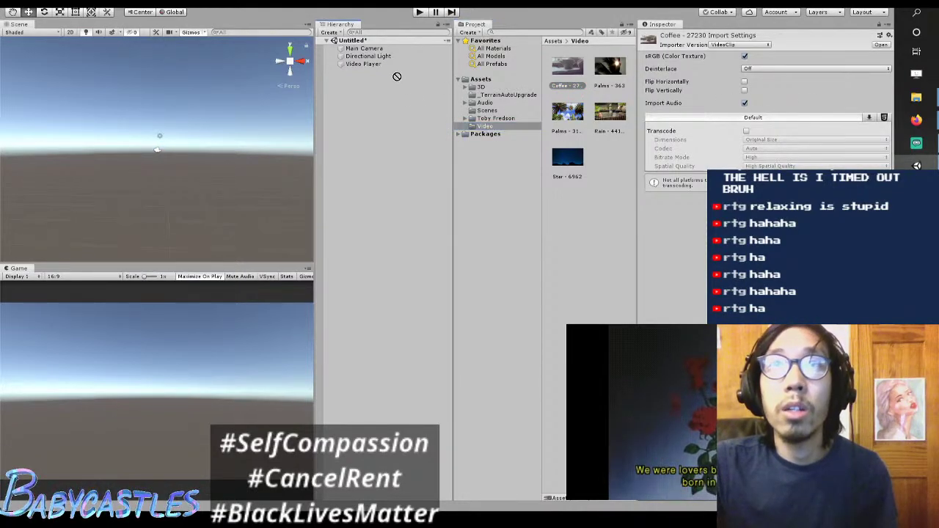
{"action": "left_click", "coordinate": [486, 126]}
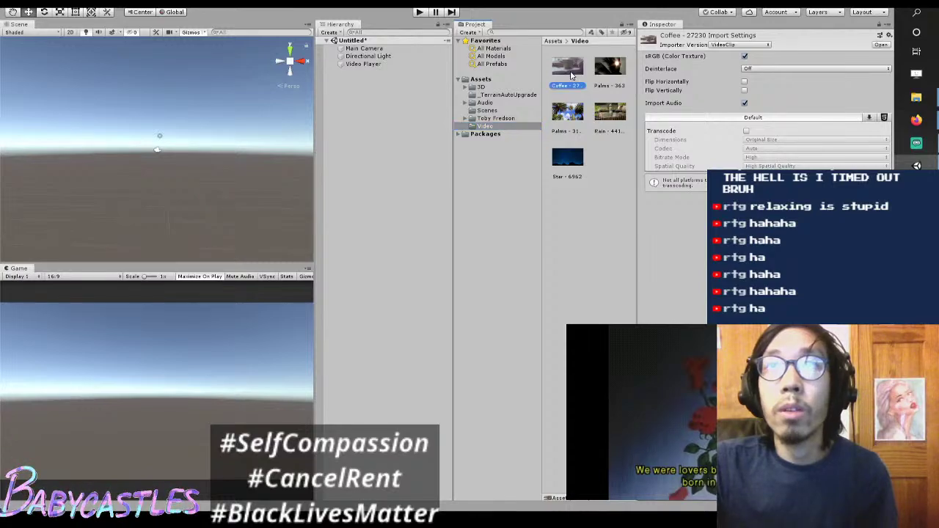
{"action": "left_click", "coordinate": [409, 65]}
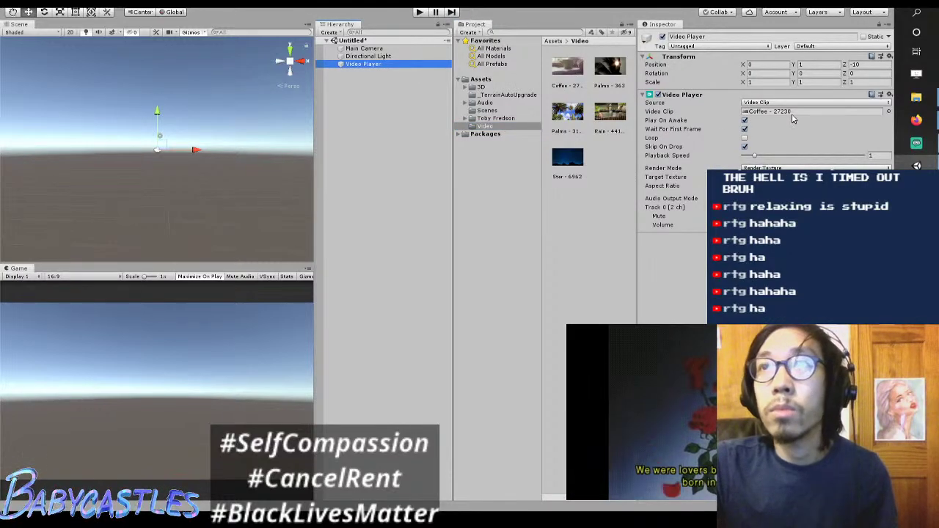
{"action": "right_click", "coordinate": [309, 140]}
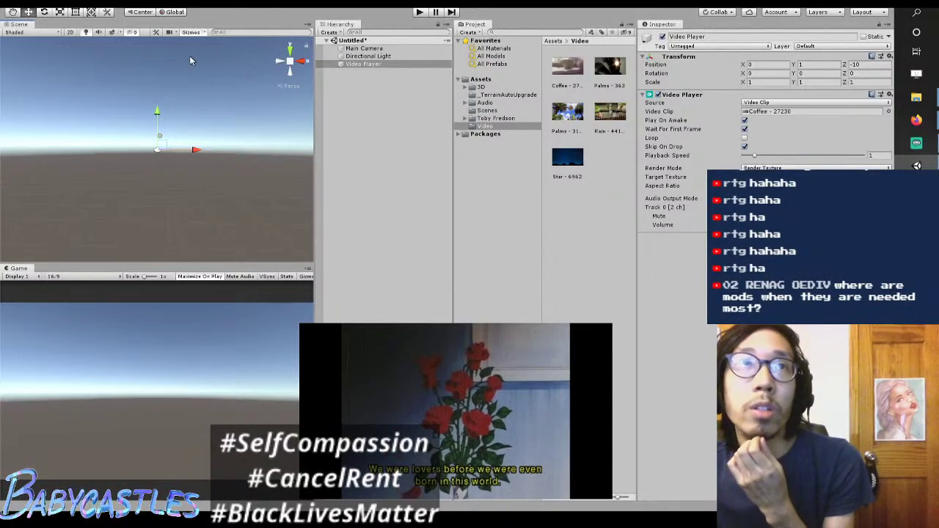
Step: Add a Plane to the scene and deactivate the separate Video Player object
{"action": "left_click", "coordinate": [84, 4]}
{"action": "mouse_move", "coordinate": [121, 32]}
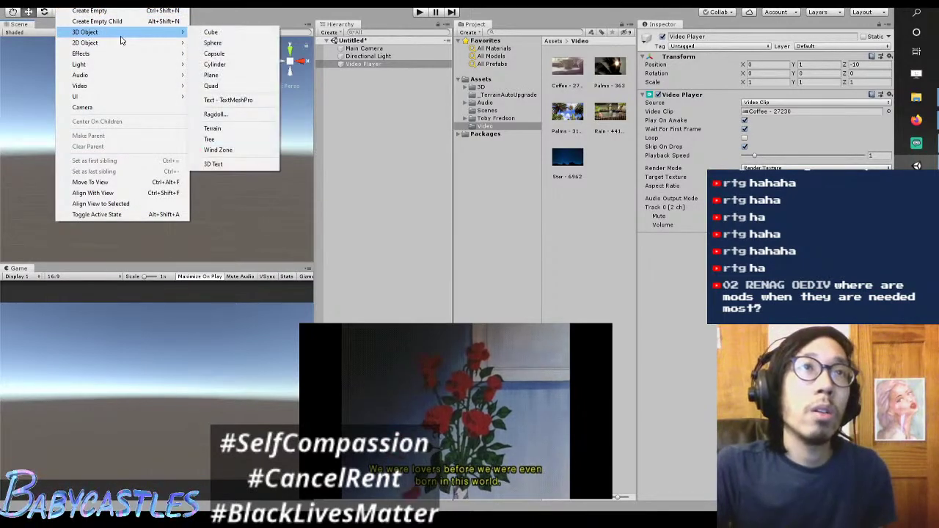
{"action": "left_click", "coordinate": [249, 78]}
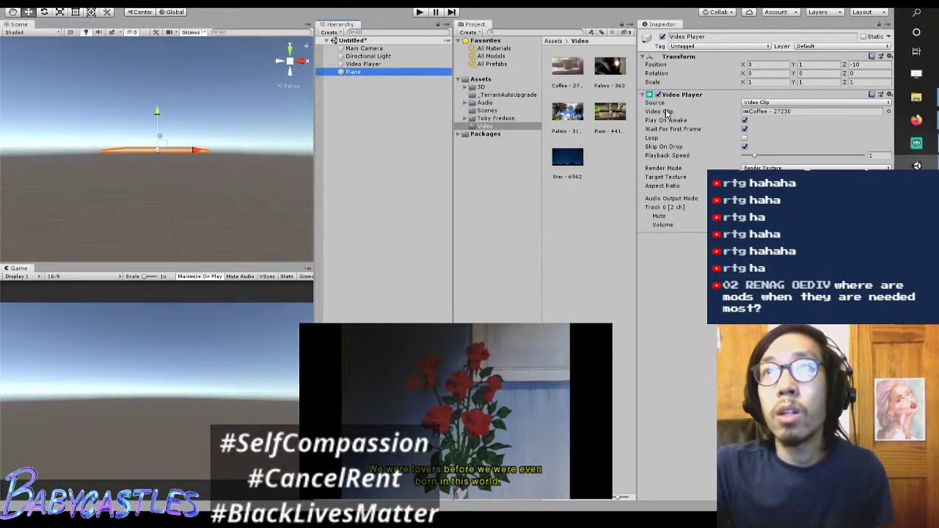
{"action": "left_click", "coordinate": [377, 64]}
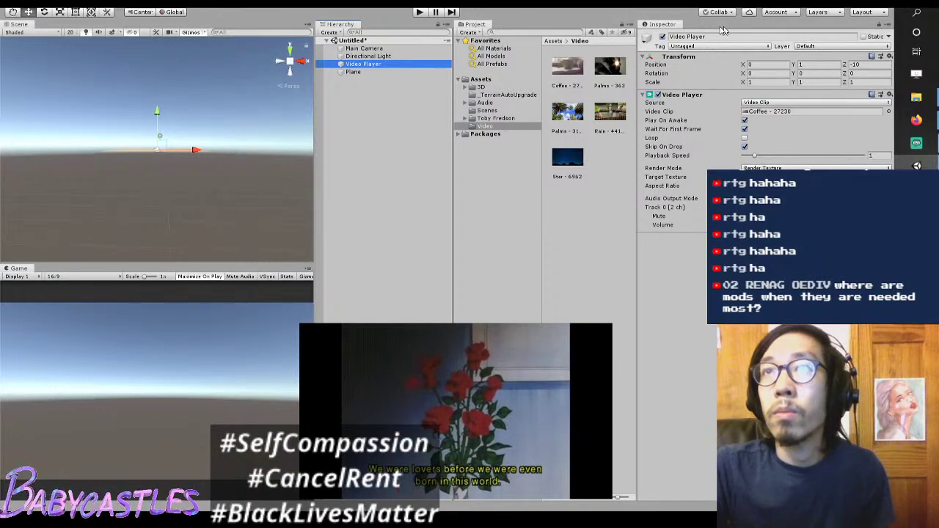
{"action": "left_click", "coordinate": [665, 37]}
{"action": "left_click", "coordinate": [351, 71]}
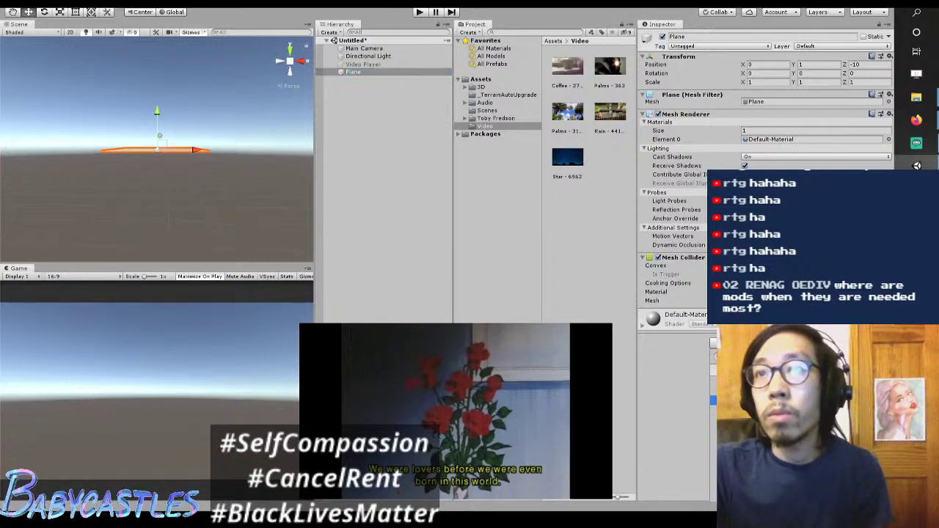
{"action": "key", "text": "alt+Tab"}
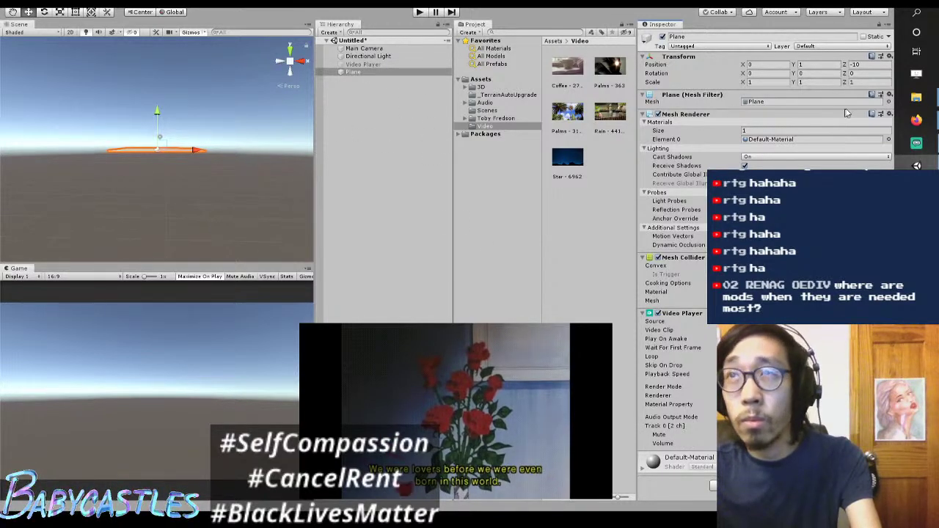
Step: Set the Plane's rotation to X 90, Y 0, Z 180
{"action": "left_click", "coordinate": [765, 74]}
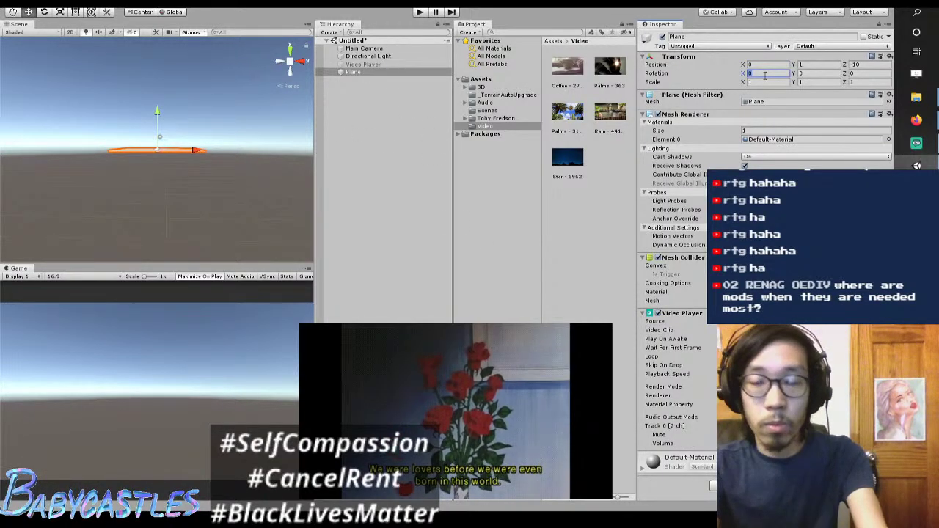
{"action": "type", "text": "90"}
{"action": "key", "text": "Tab"}
{"action": "type", "text": "90"}
{"action": "key", "text": "BackSpace"}
{"action": "key", "text": "BackSpace"}
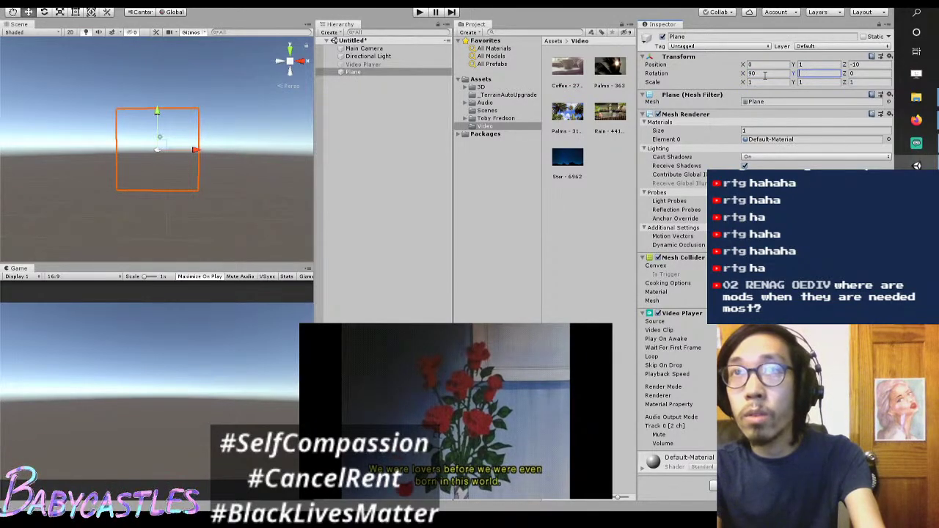
{"action": "key", "text": "Tab"}
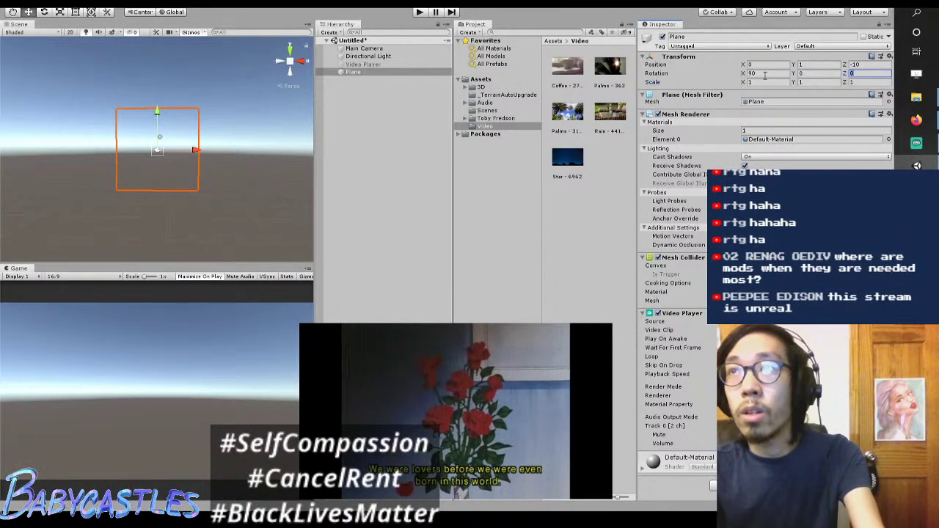
{"action": "type", "text": "180"}
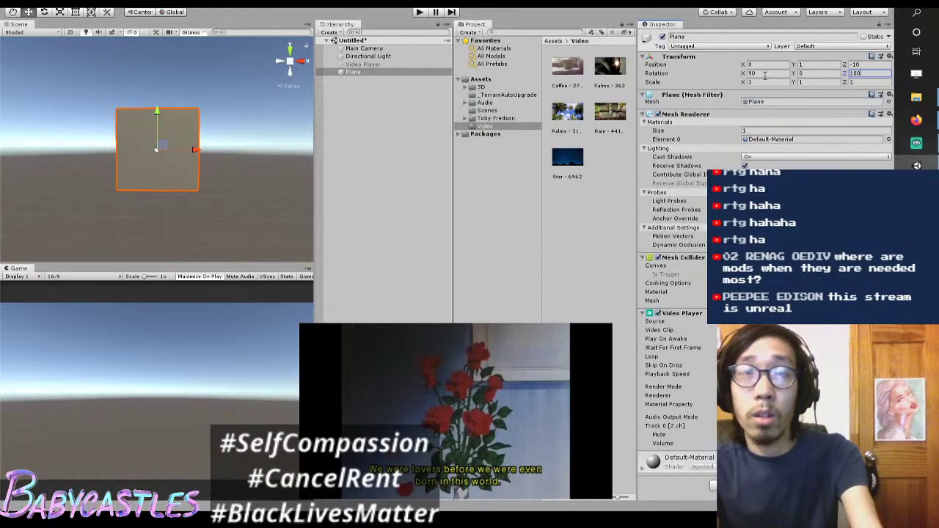
{"action": "left_click", "coordinate": [484, 217]}
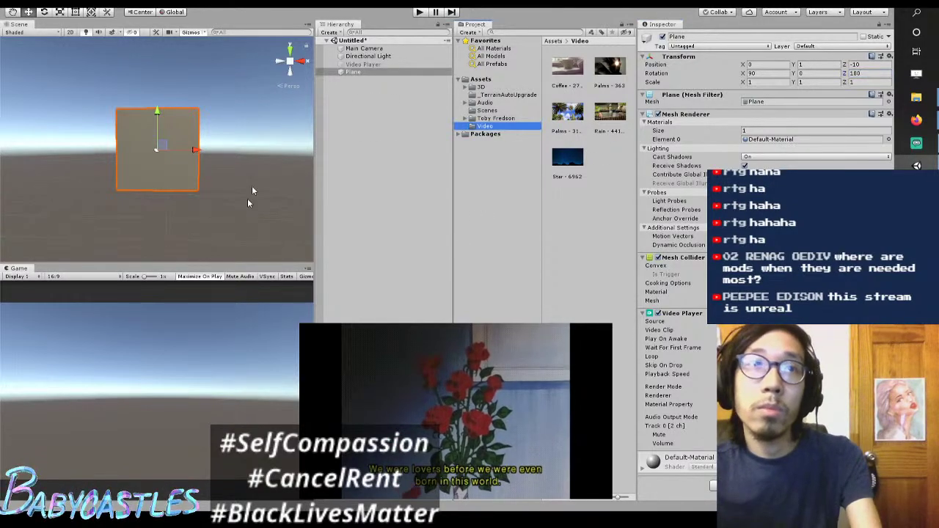
Step: Check the light and camera, then move the plane along Z to -1.87
{"action": "left_click", "coordinate": [184, 133]}
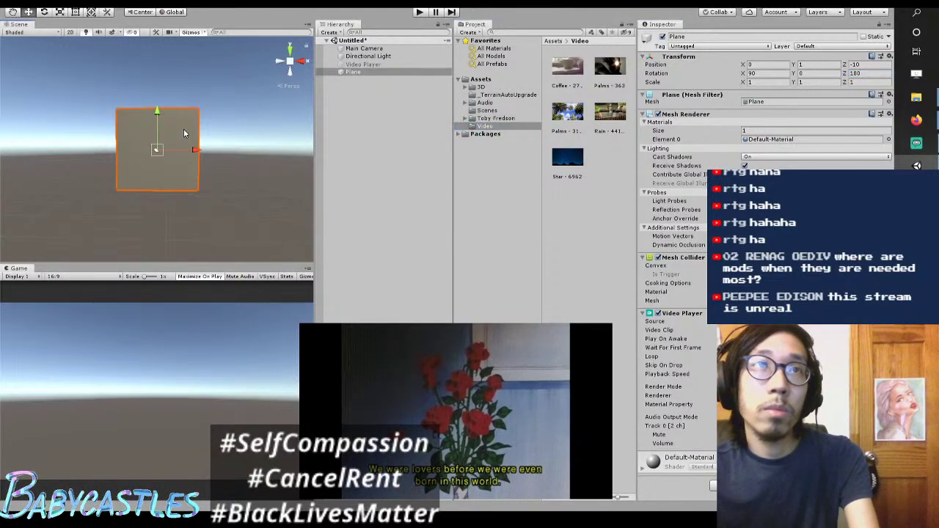
{"action": "left_click", "coordinate": [371, 56]}
{"action": "left_click", "coordinate": [384, 48]}
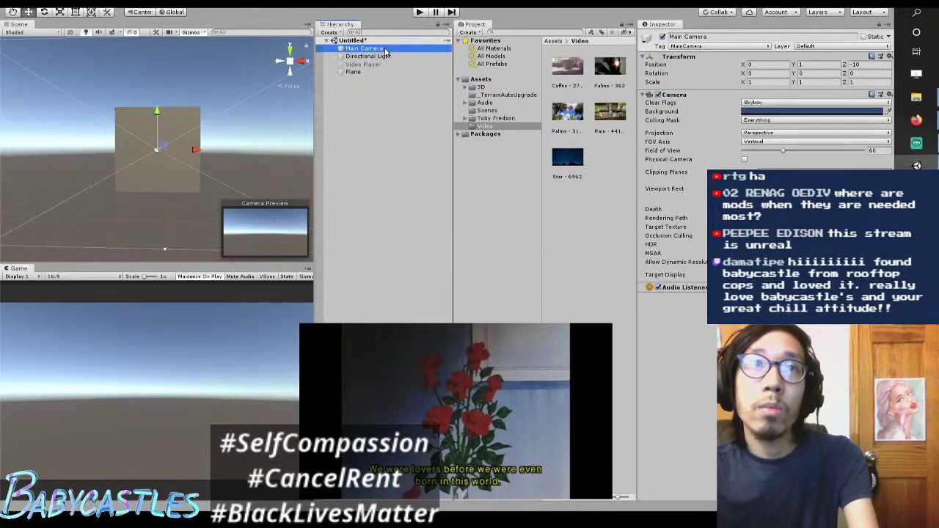
{"action": "left_click", "coordinate": [223, 130]}
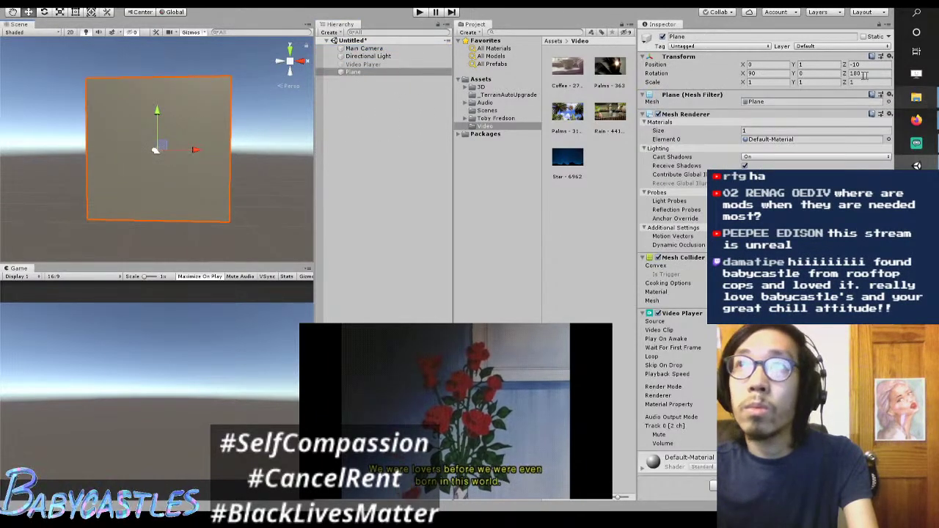
{"action": "left_click_drag", "start_coordinate": [842, 65], "coordinate": [84, 42]}
Step: Set the Main Camera's Clear Flags to Solid Color
{"action": "left_click", "coordinate": [359, 182]}
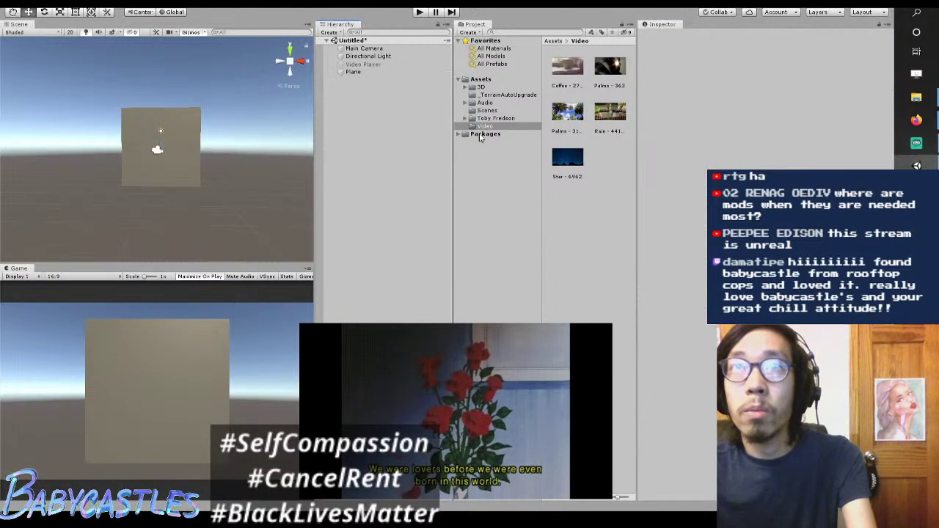
{"action": "left_click", "coordinate": [397, 41]}
{"action": "left_click", "coordinate": [400, 48]}
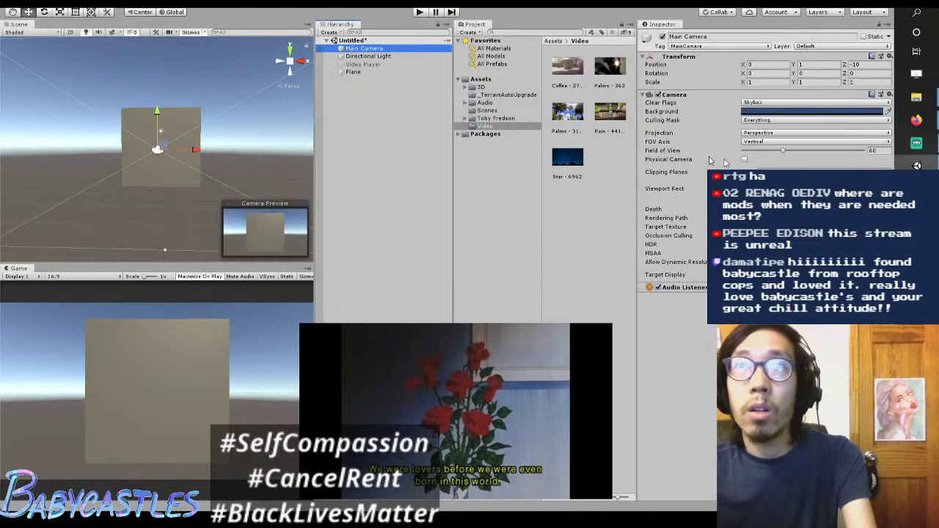
{"action": "left_click", "coordinate": [782, 102]}
{"action": "left_click", "coordinate": [800, 116]}
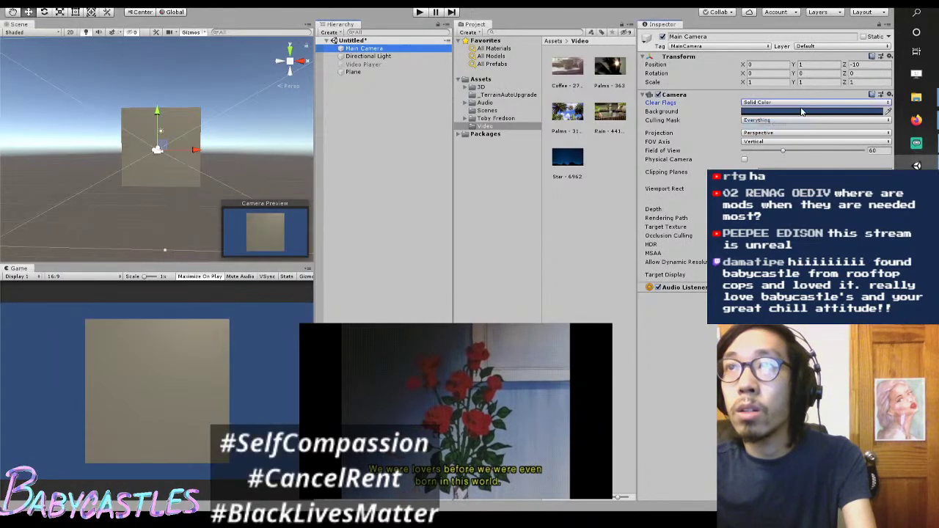
Step: Set the camera's Background colour to black (000000)
{"action": "left_click", "coordinate": [792, 112]}
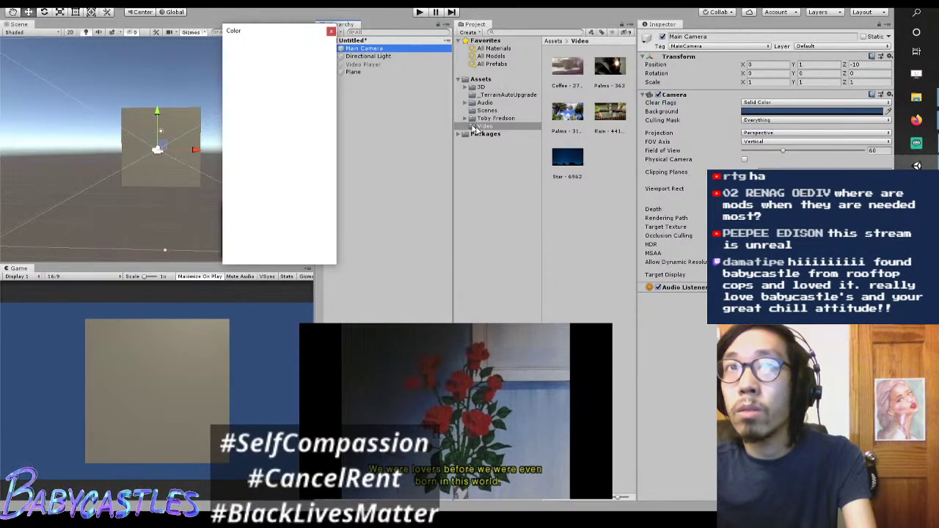
{"action": "left_click", "coordinate": [814, 141]}
{"action": "left_click", "coordinate": [764, 149]}
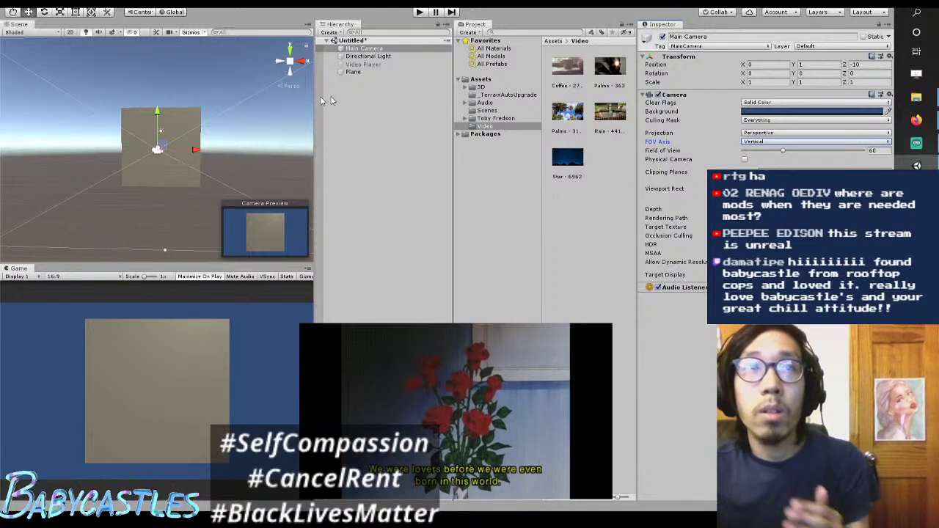
{"action": "left_click", "coordinate": [767, 112]}
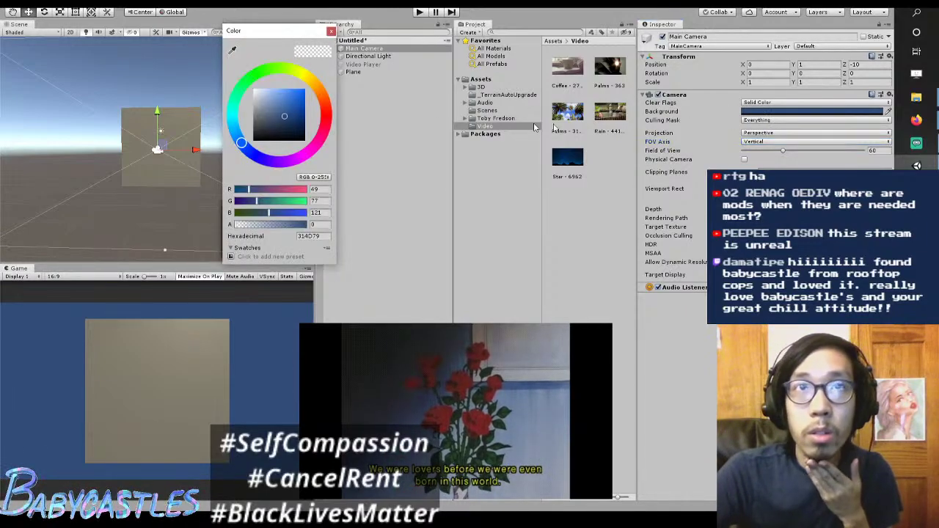
{"action": "mouse_move", "coordinate": [245, 129]}
{"action": "left_mouse_down"}
{"action": "mouse_move", "coordinate": [233, 106]}
{"action": "mouse_move", "coordinate": [244, 83]}
{"action": "mouse_move", "coordinate": [236, 101]}
{"action": "mouse_move", "coordinate": [259, 79]}
{"action": "mouse_move", "coordinate": [231, 143]}
{"action": "mouse_move", "coordinate": [272, 209]}
{"action": "mouse_move", "coordinate": [340, 211]}
{"action": "mouse_move", "coordinate": [323, 82]}
{"action": "mouse_move", "coordinate": [327, 132]}
{"action": "mouse_move", "coordinate": [316, 150]}
{"action": "mouse_move", "coordinate": [255, 124]}
{"action": "mouse_move", "coordinate": [217, 71]}
{"action": "left_mouse_up"}
{"action": "mouse_move", "coordinate": [268, 129]}
{"action": "left_mouse_down"}
{"action": "mouse_move", "coordinate": [273, 137]}
{"action": "mouse_move", "coordinate": [228, 137]}
{"action": "mouse_move", "coordinate": [238, 77]}
{"action": "mouse_move", "coordinate": [194, 285]}
{"action": "left_mouse_up"}
{"action": "left_click", "coordinate": [368, 151]}
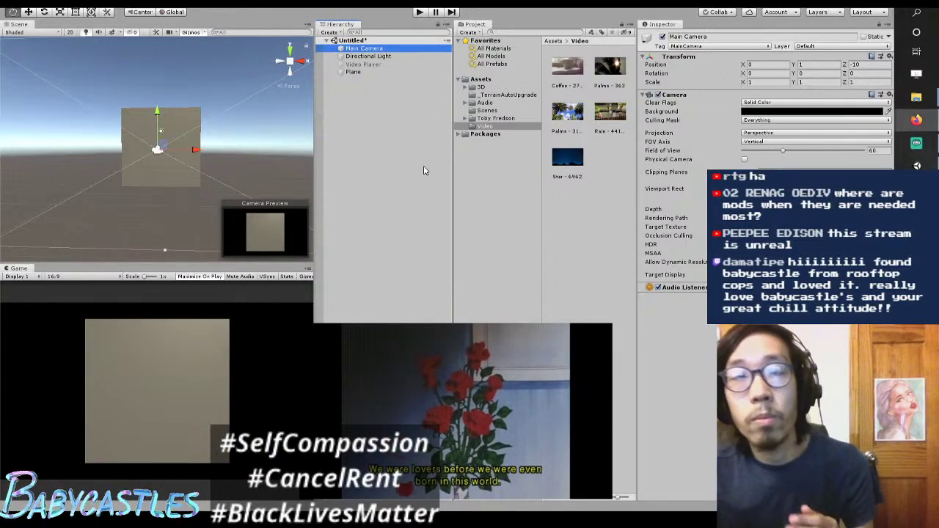
{"action": "left_click", "coordinate": [367, 72]}
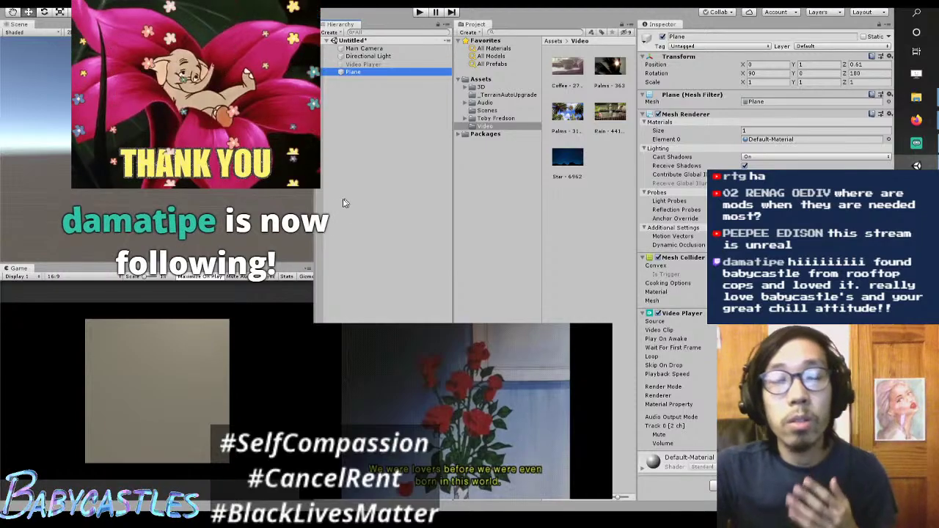
Step: Change the Plane's rotation to 270, 0, 0 and start Play mode
{"action": "left_click", "coordinate": [470, 185]}
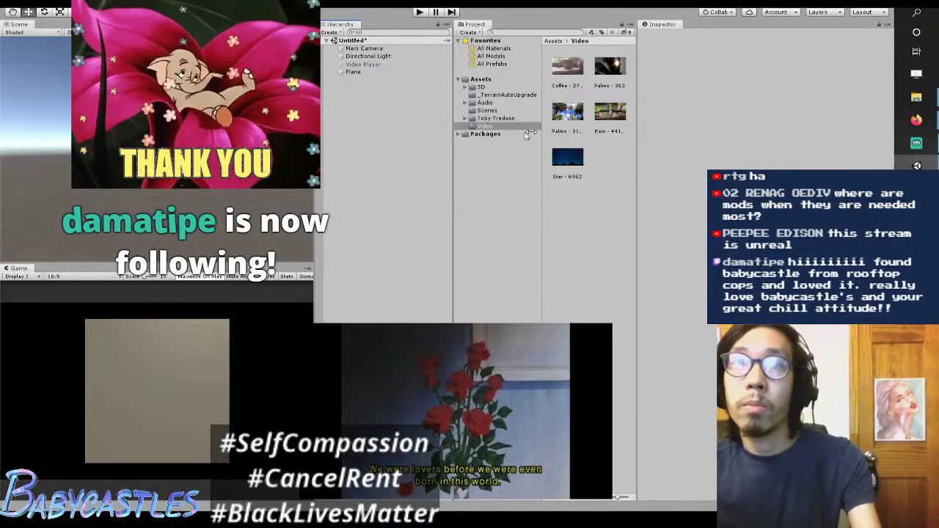
{"action": "left_click", "coordinate": [359, 72]}
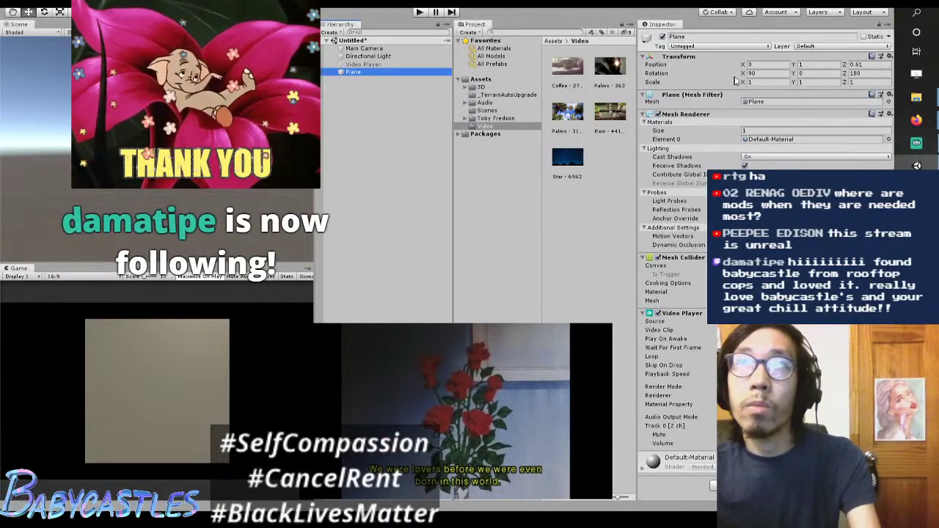
{"action": "left_click", "coordinate": [877, 73]}
{"action": "type", "text": "0"}
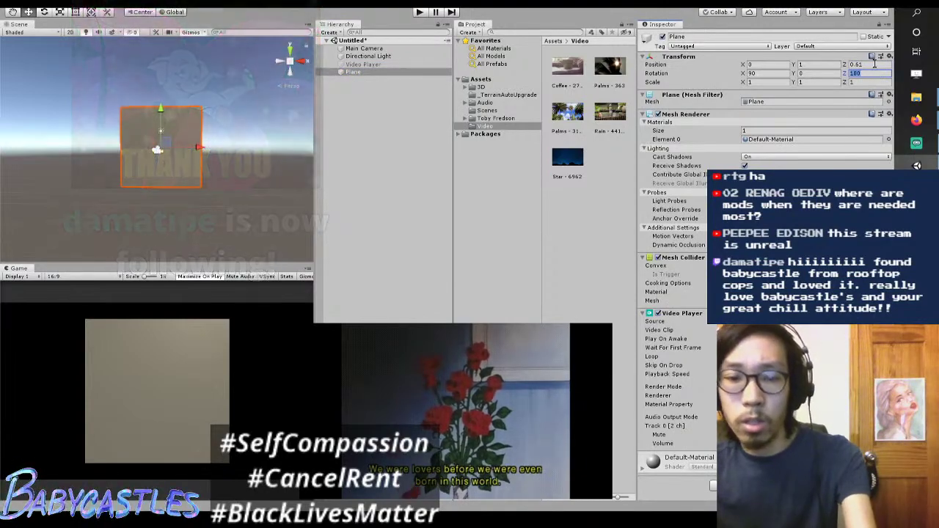
{"action": "left_click", "coordinate": [753, 73]}
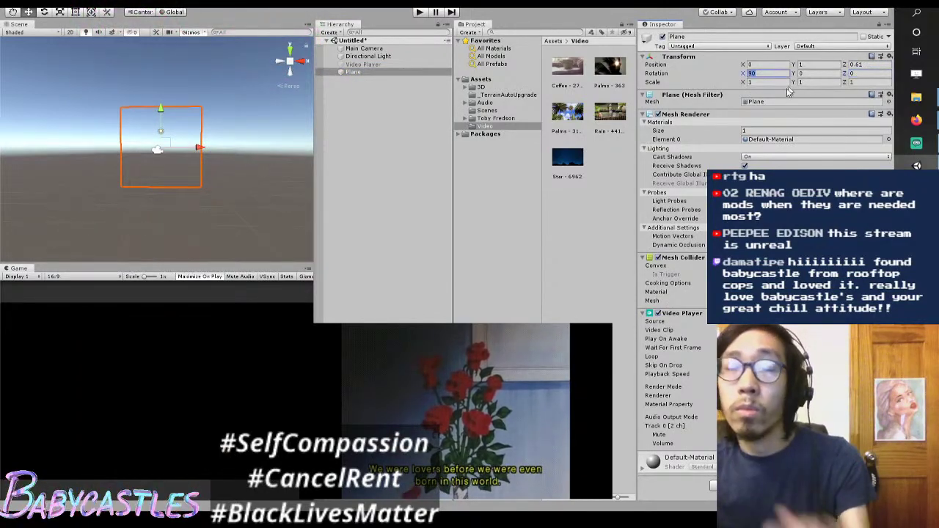
{"action": "type", "text": "180"}
{"action": "key", "text": "BackSpace"}
{"action": "key", "text": "BackSpace"}
{"action": "key", "text": "BackSpace"}
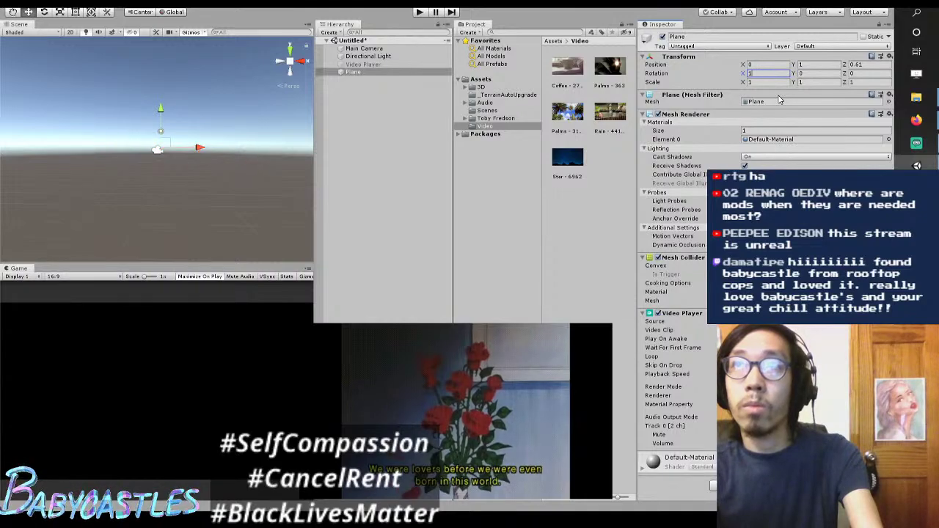
{"action": "type", "text": "270"}
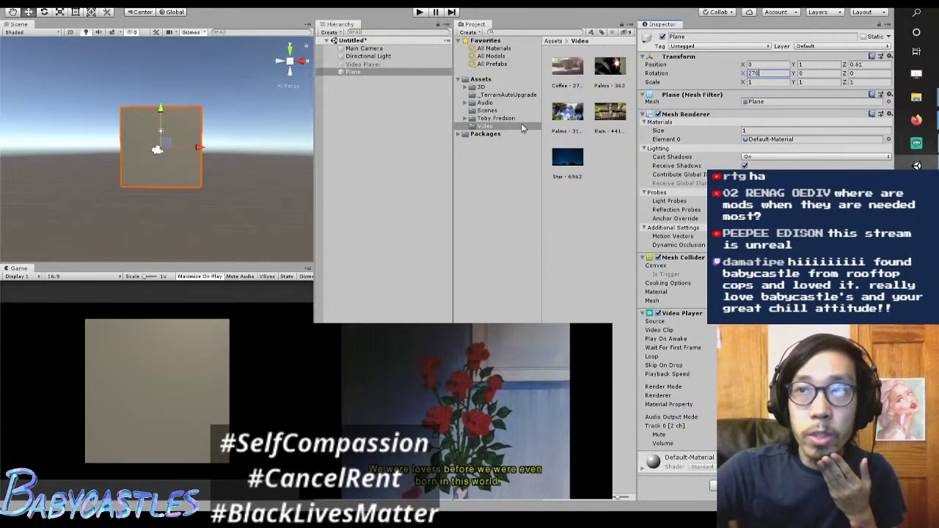
{"action": "left_click", "coordinate": [418, 11]}
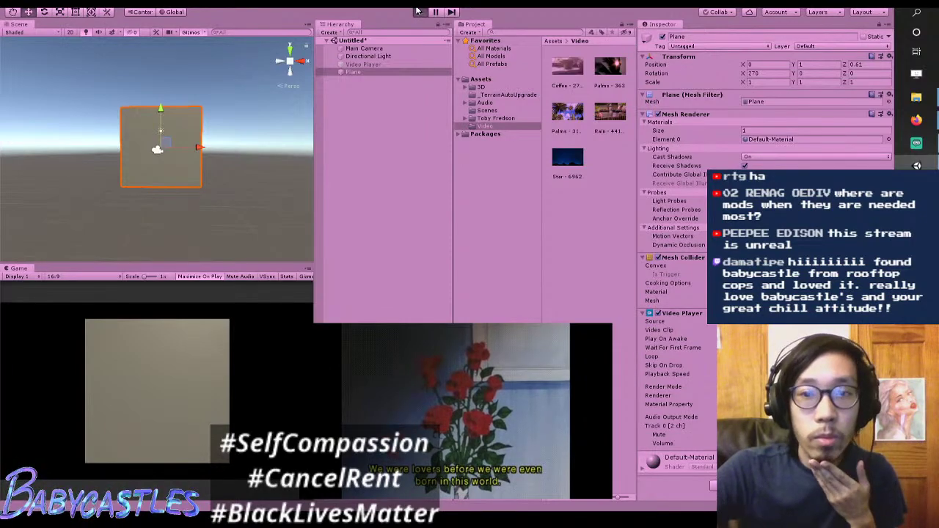
Step: Run the scene to watch the Coffee video on the plane, then stop
{"action": "left_click", "coordinate": [418, 11]}
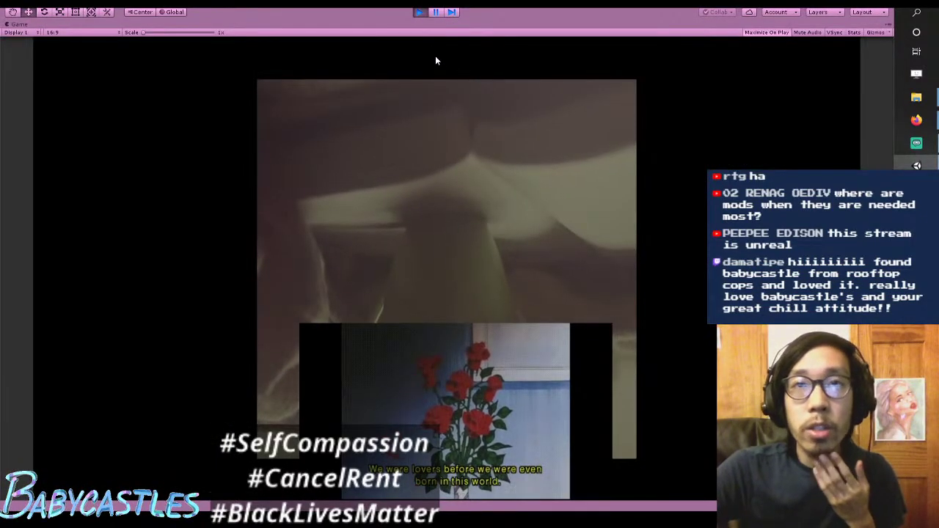
{"action": "left_click", "coordinate": [617, 340]}
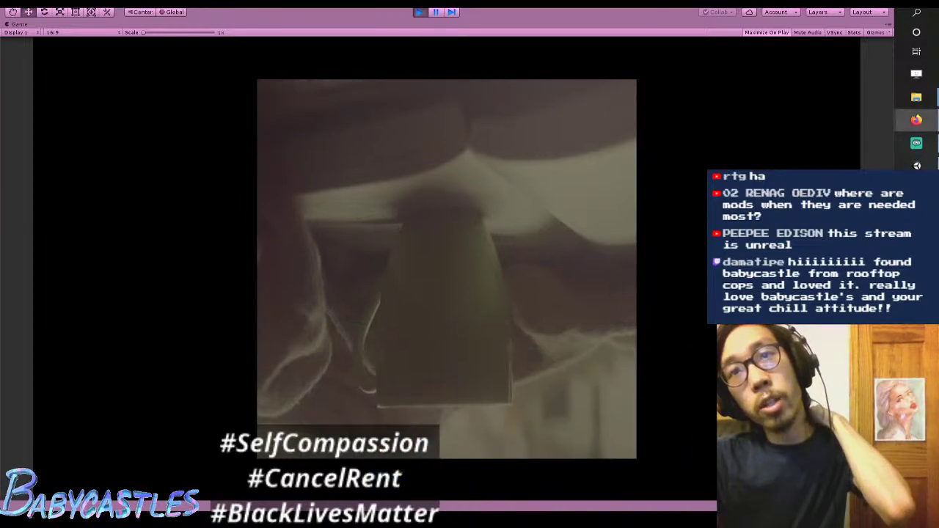
{"action": "left_click", "coordinate": [417, 16]}
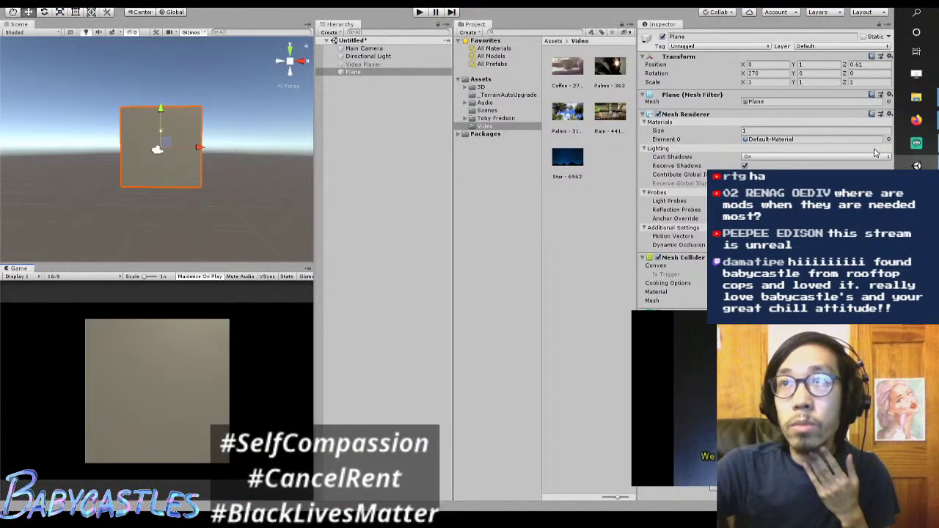
Step: Try X rotation 90, undo it, and rerun with the normal editor layout restored
{"action": "left_click", "coordinate": [773, 74]}
{"action": "type", "text": "90"}
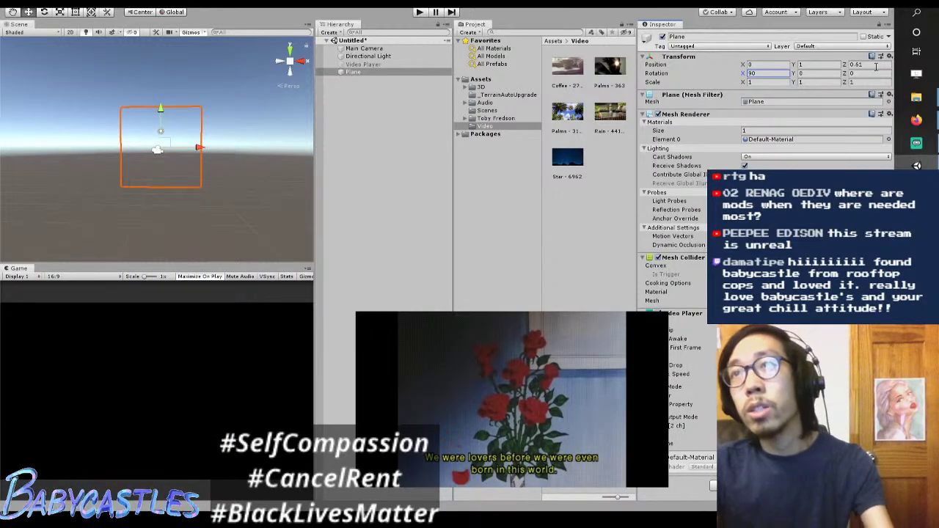
{"action": "key", "text": "ctrl+z"}
{"action": "left_click", "coordinate": [420, 12]}
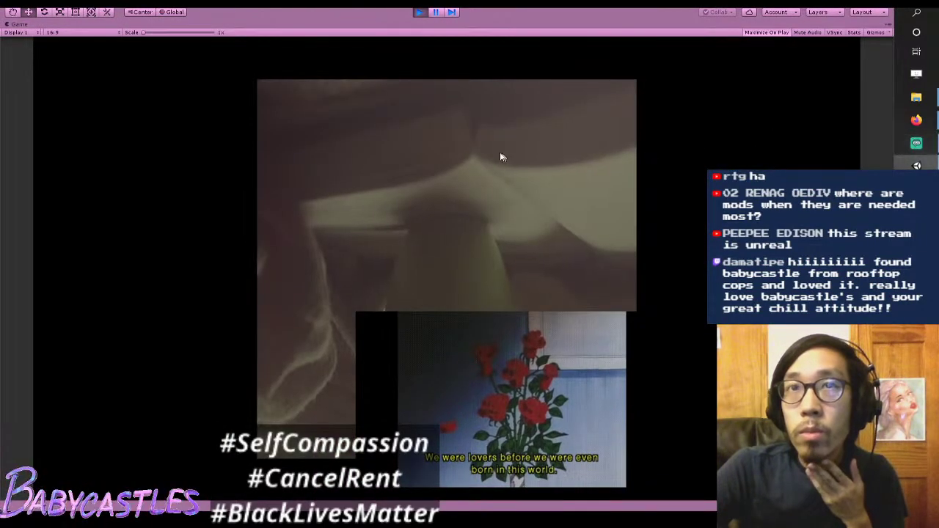
{"action": "left_click", "coordinate": [889, 25]}
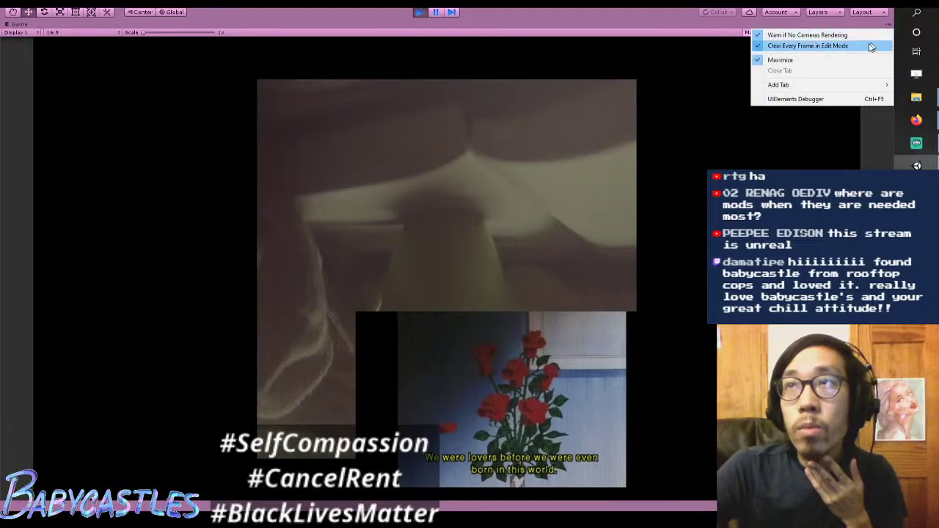
{"action": "left_click", "coordinate": [844, 59]}
Step: Experiment with the plane's X, Y and Z rotation, reverting each change
{"action": "left_click", "coordinate": [848, 75]}
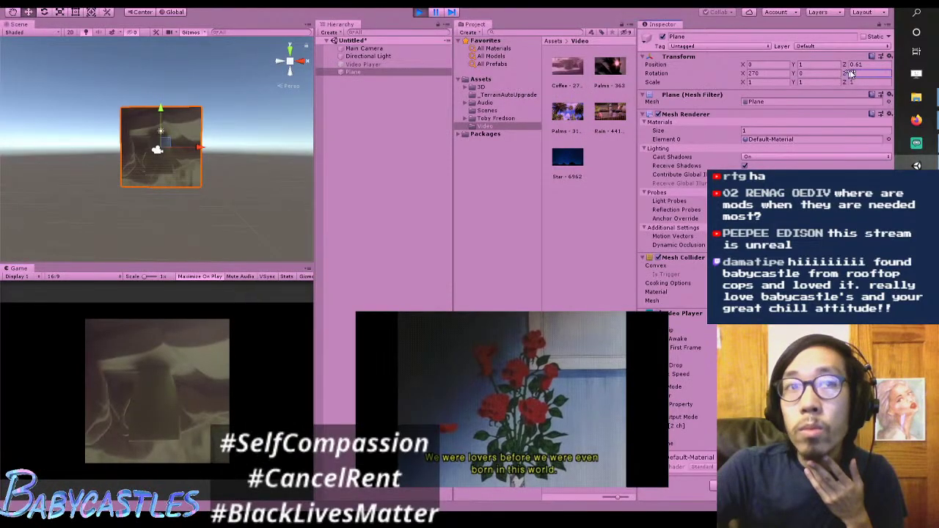
{"action": "type", "text": "22.11"}
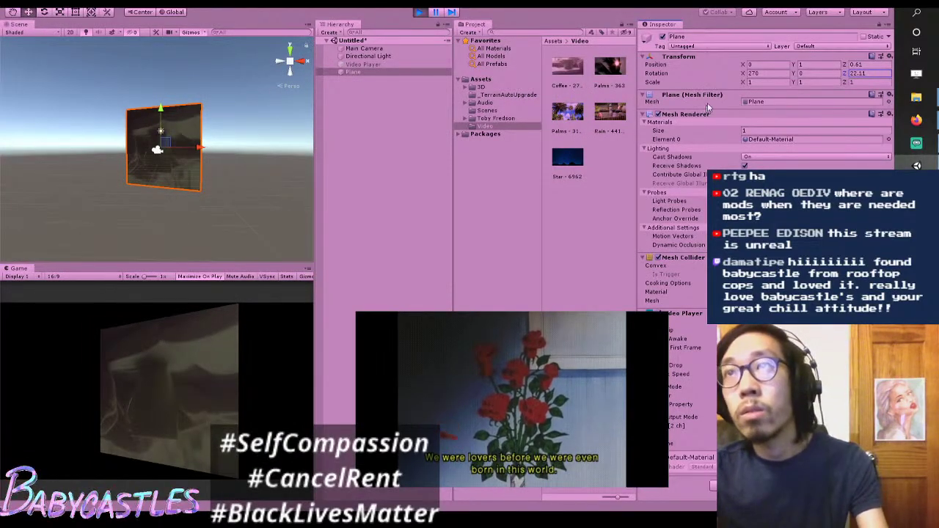
{"action": "key", "text": "Escape"}
{"action": "left_click_drag", "start_coordinate": [664, 73], "coordinate": [141, 174]}
{"action": "key", "text": "Escape"}
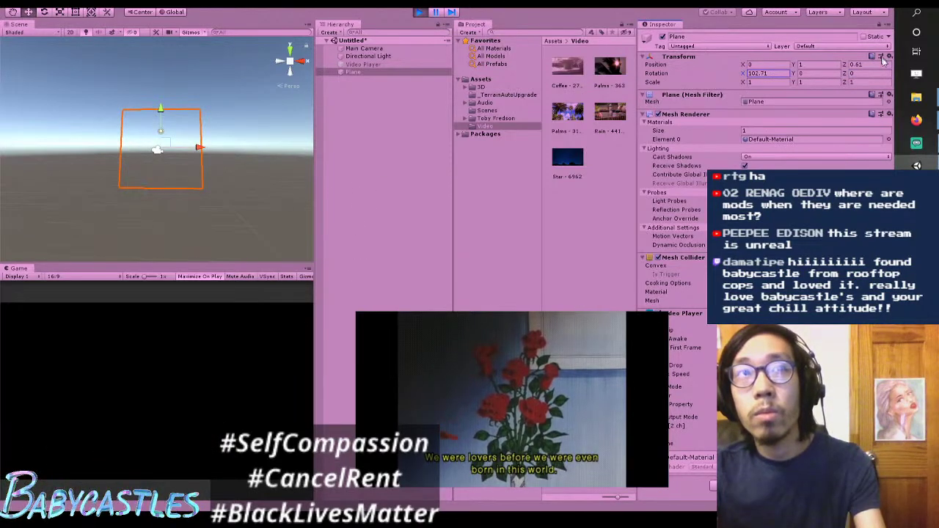
{"action": "left_click_drag", "start_coordinate": [795, 72], "coordinate": [246, 85]}
{"action": "key", "text": "Escape"}
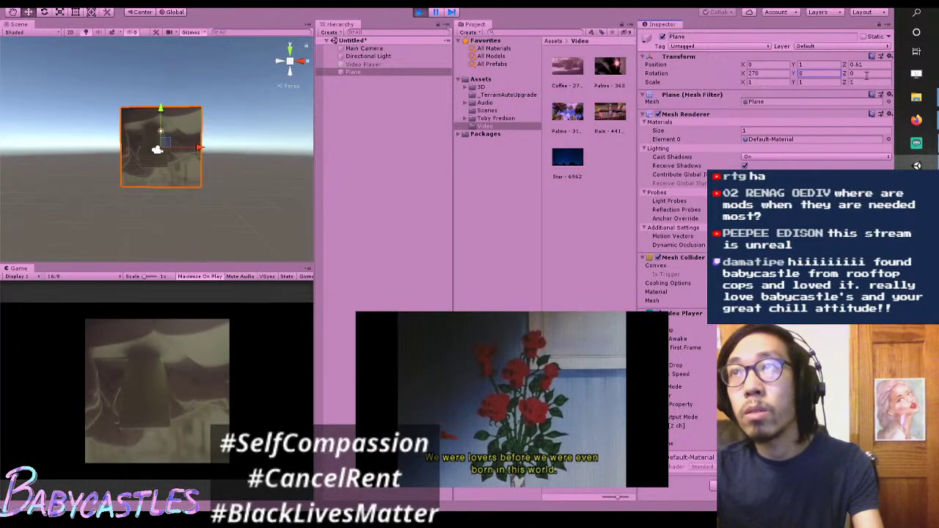
{"action": "left_click_drag", "start_coordinate": [849, 78], "coordinate": [514, 100]}
{"action": "key", "text": "Escape"}
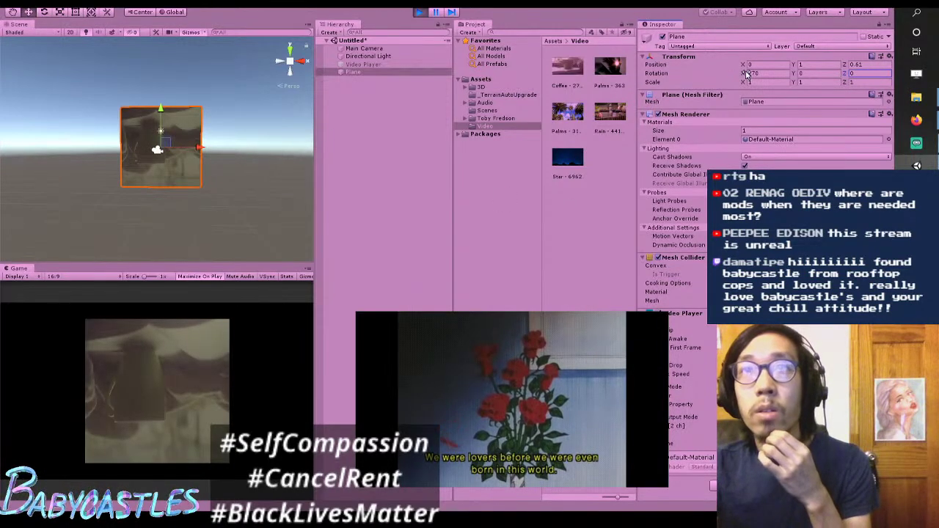
{"action": "left_click_drag", "start_coordinate": [745, 73], "coordinate": [55, 91]}
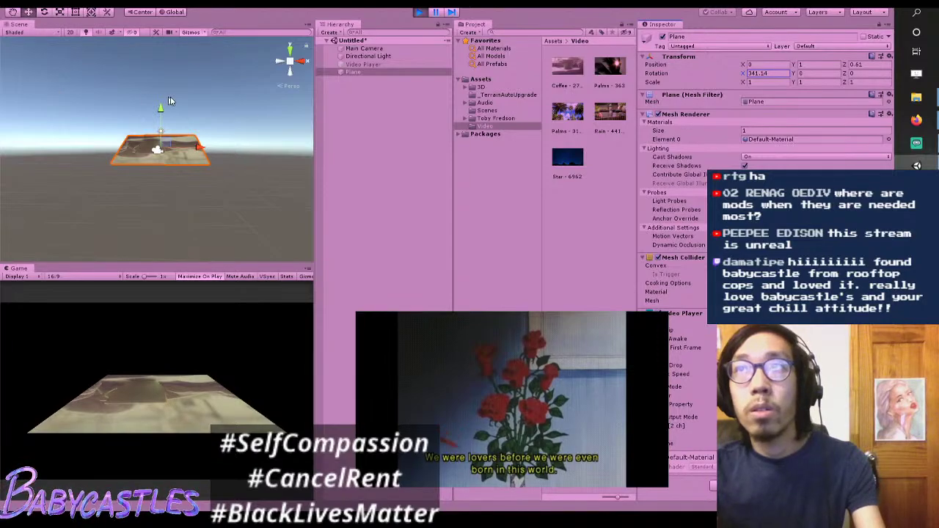
{"action": "left_click_drag", "start_coordinate": [169, 100], "coordinate": [229, 169]}
{"action": "key", "text": "Escape"}
{"action": "left_click_drag", "start_coordinate": [794, 75], "coordinate": [814, 72]}
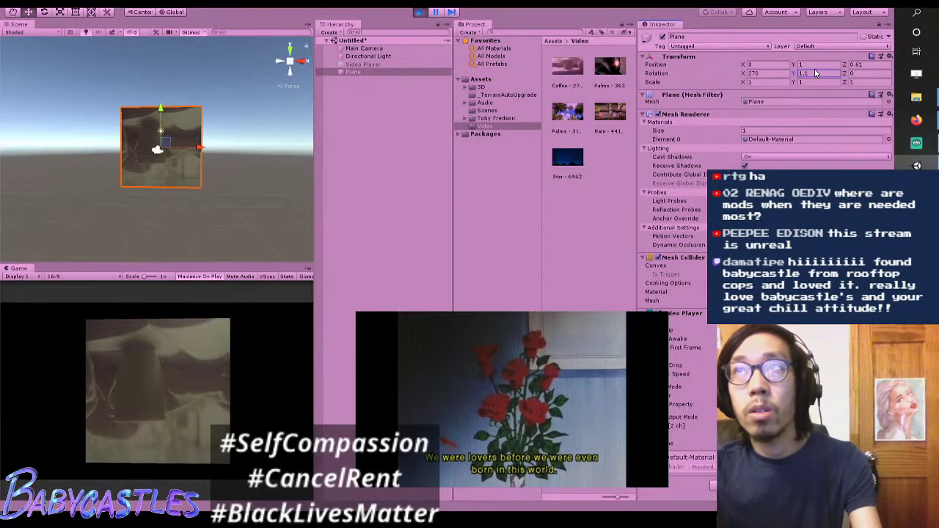
Step: Enter plane rotation Y 0, X 90 and Z 180 in the Inspector
{"action": "type", "text": "90"}
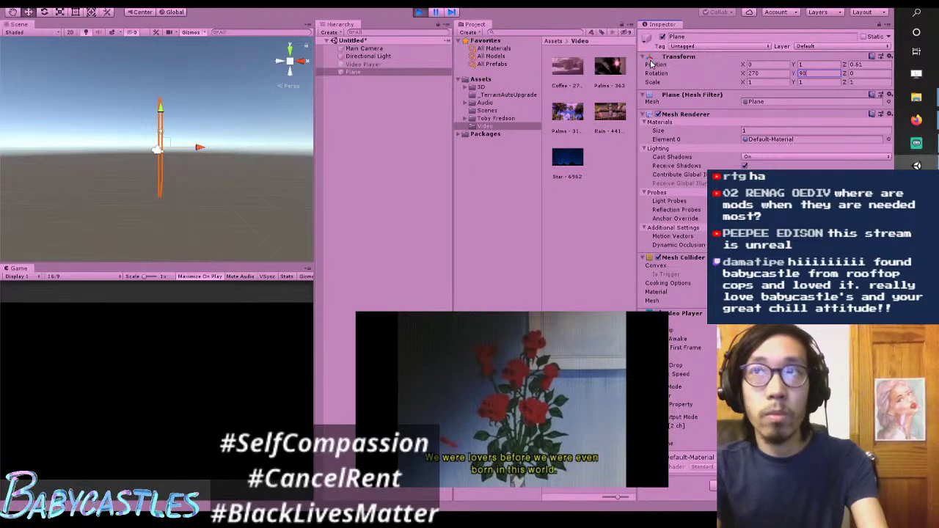
{"action": "key", "text": "BackSpace"}
{"action": "key", "text": "BackSpace"}
{"action": "type", "text": "180"}
{"action": "key", "text": "BackSpace"}
{"action": "key", "text": "BackSpace"}
{"action": "key", "text": "BackSpace"}
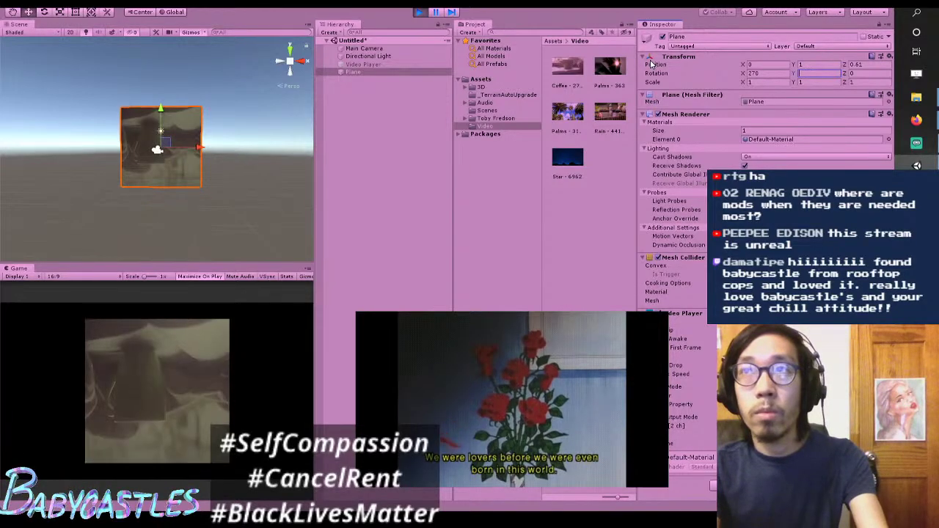
{"action": "type", "text": "0"}
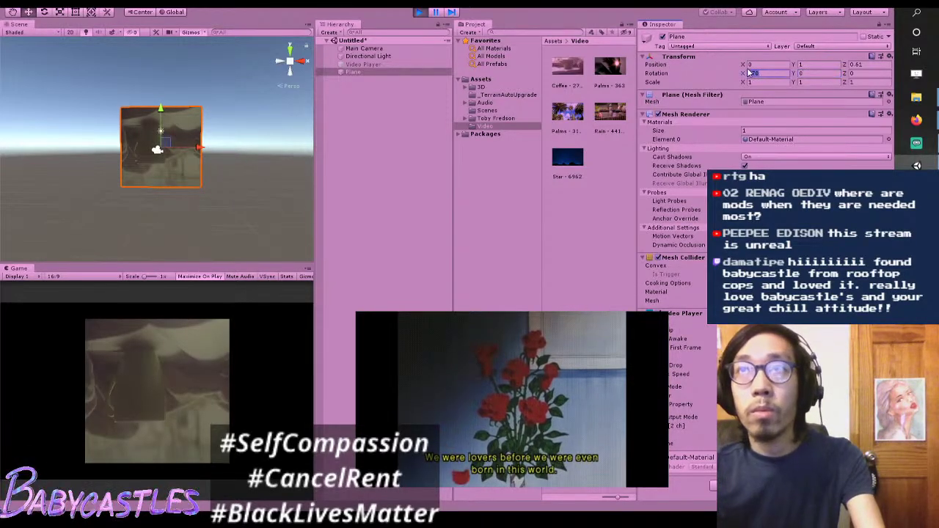
{"action": "key", "text": "BackSpace"}
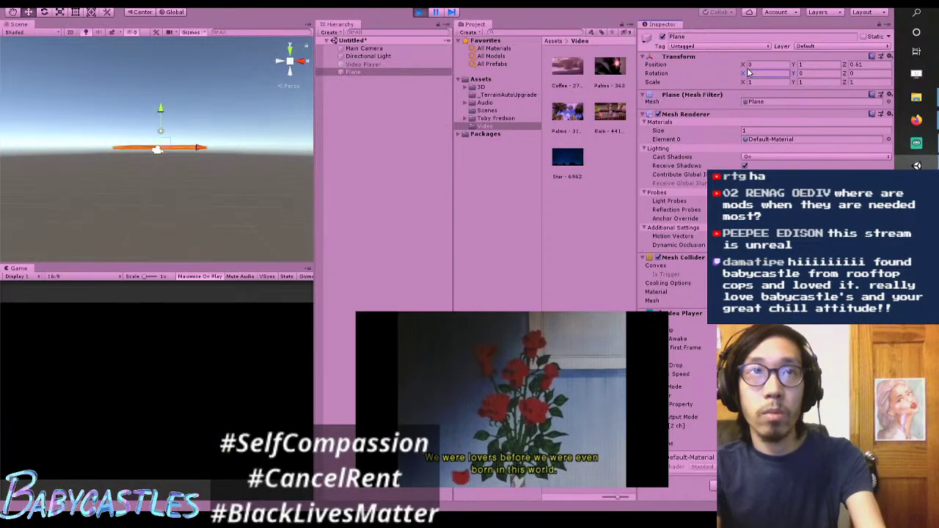
{"action": "type", "text": "9"}
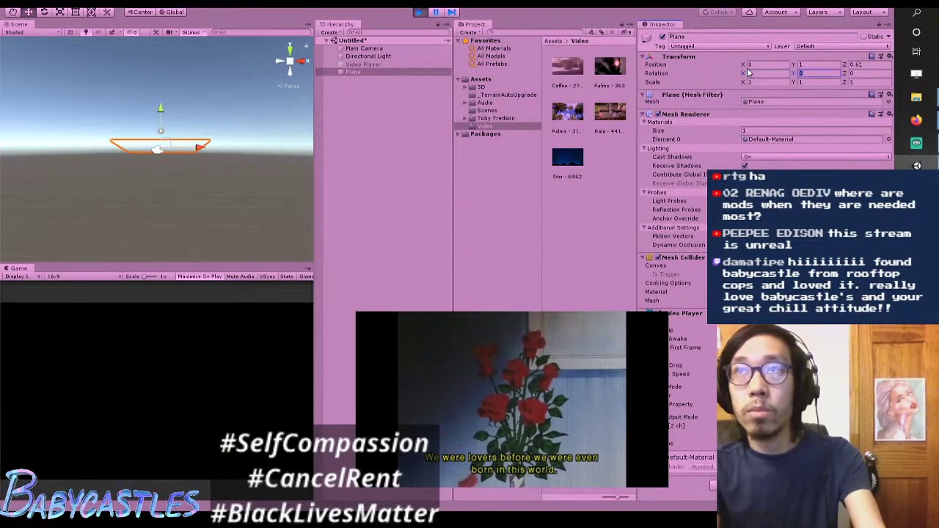
{"action": "key", "text": "Tab"}
{"action": "type", "text": "90"}
{"action": "key", "text": "BackSpace"}
{"action": "key", "text": "BackSpace"}
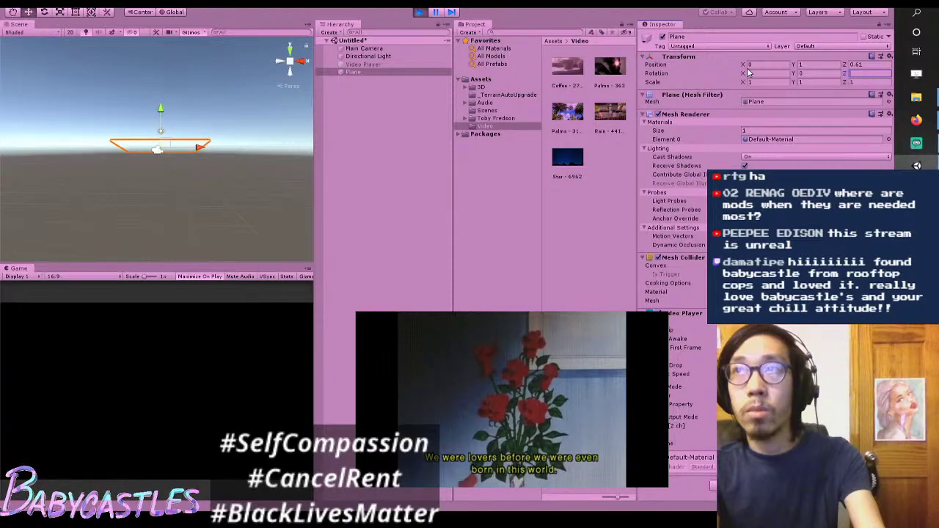
{"action": "type", "text": "180"}
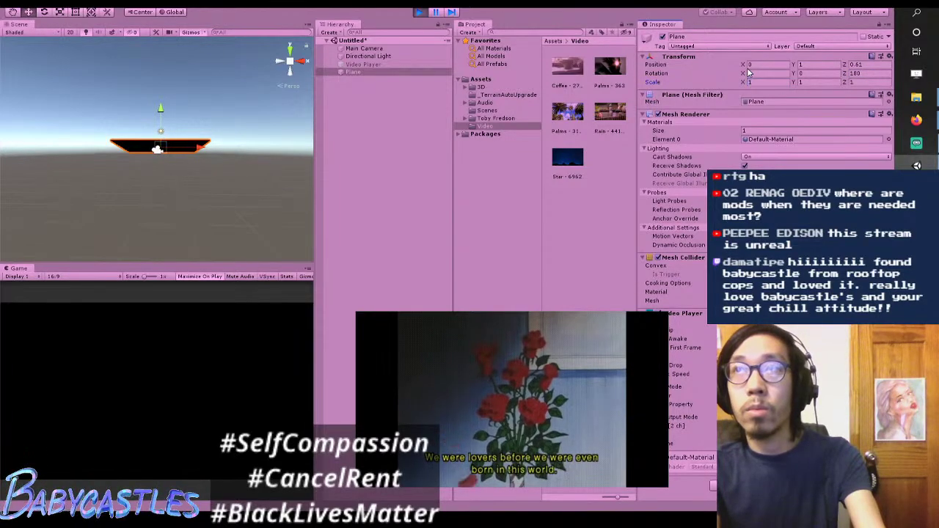
{"action": "type", "text": "90"}
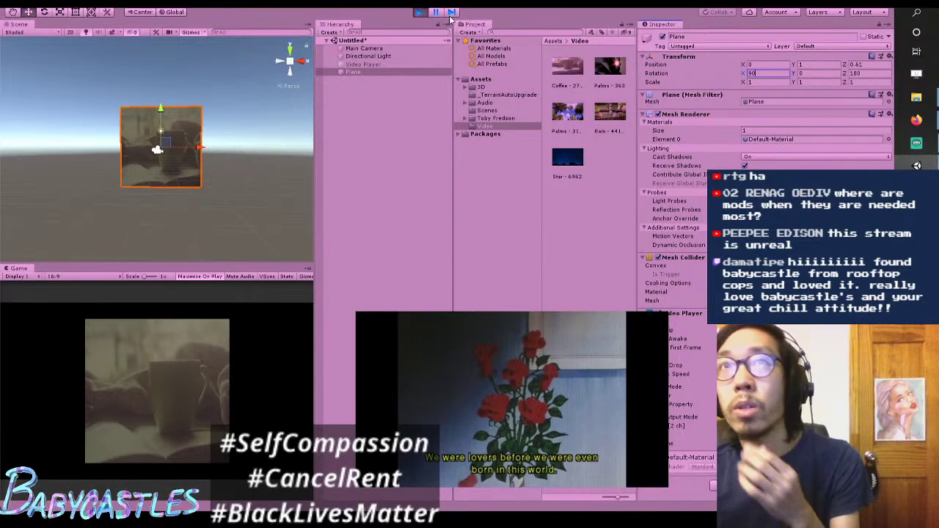
Step: Exit Play mode, re-enter X rotation 90, then open and cancel Save Scene
{"action": "left_click", "coordinate": [419, 12]}
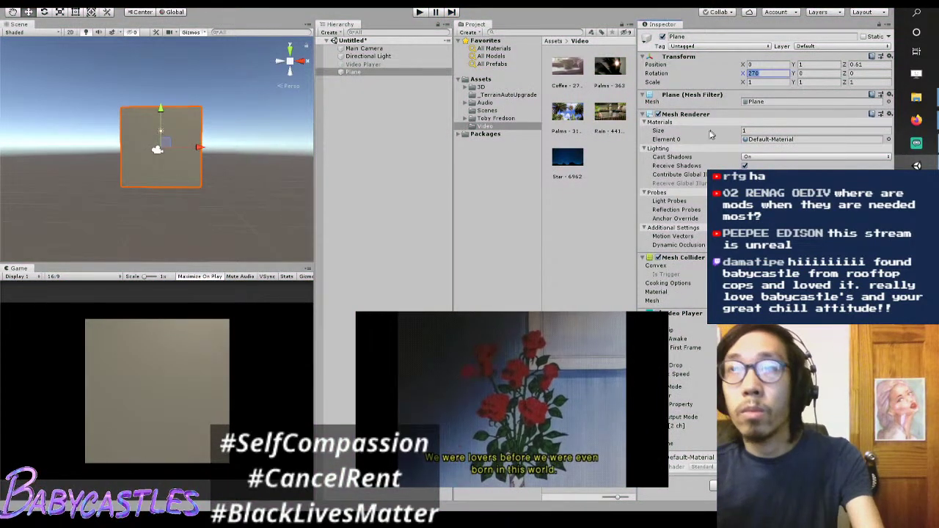
{"action": "type", "text": "90"}
{"action": "key", "text": "Tab"}
{"action": "type", "text": "80"}
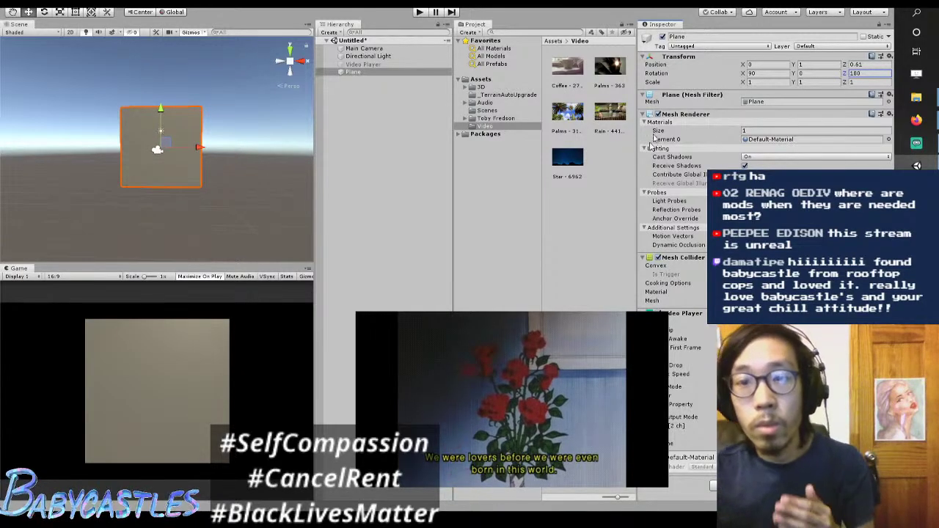
{"action": "key", "text": "ctrl+s"}
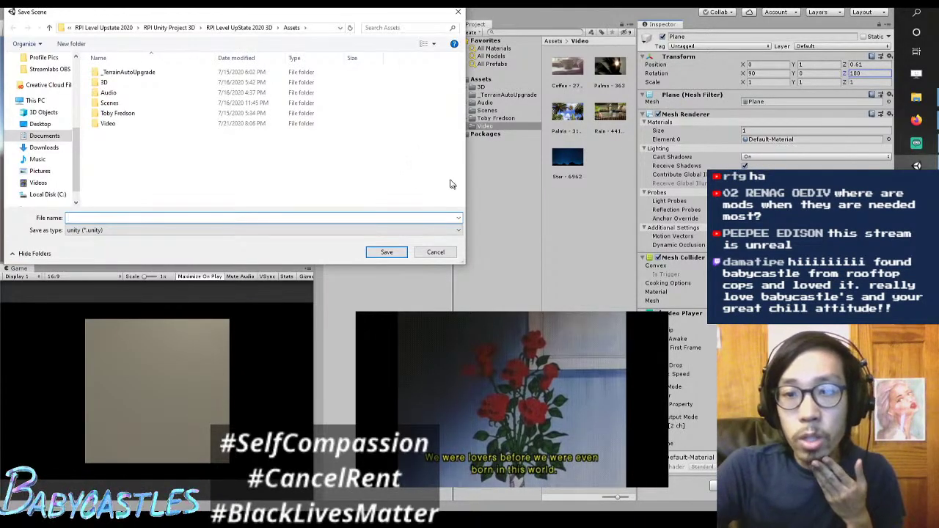
{"action": "left_click", "coordinate": [433, 252]}
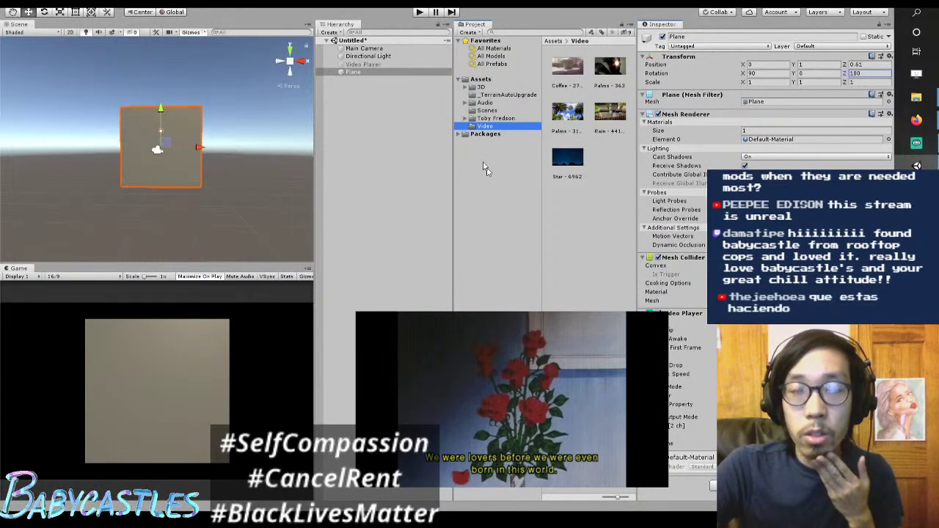
Step: Run the scene to watch the coffee clip play upright on the plane, then return to the RPI 2020 Brainstorming doc
{"action": "left_click", "coordinate": [421, 13]}
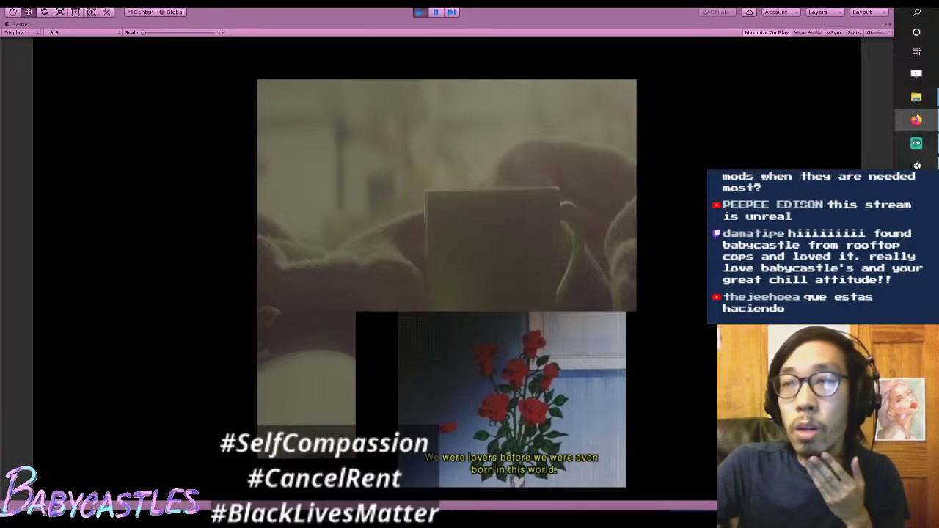
{"action": "mouse_move", "coordinate": [916, 120]}
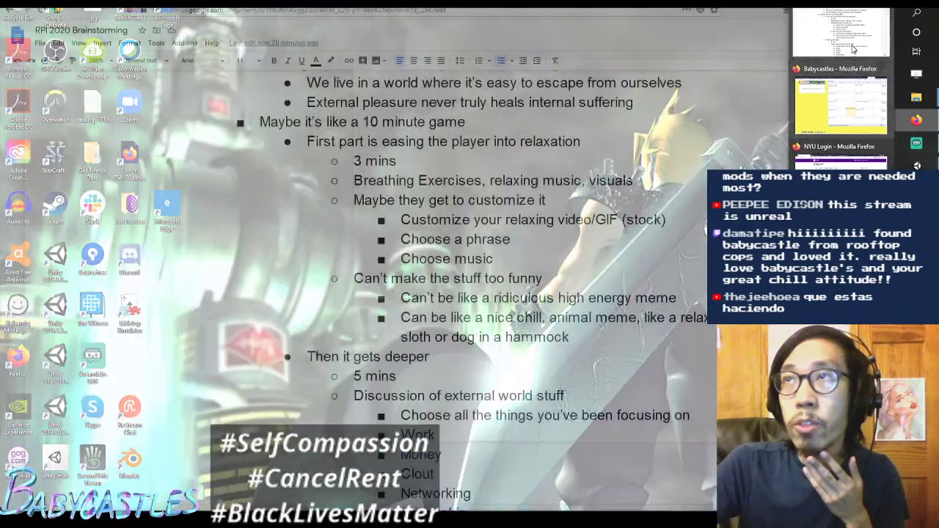
{"action": "left_click", "coordinate": [851, 87]}
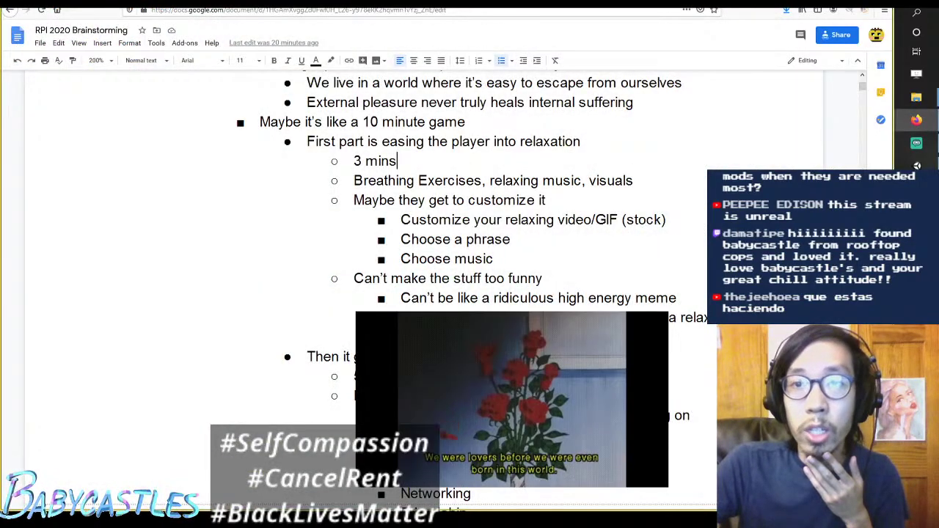
Step: Switch to the Babycastles site and scroll through the home page and July 2020 Streaming Events calendar
{"action": "key", "text": "alt+Tab"}
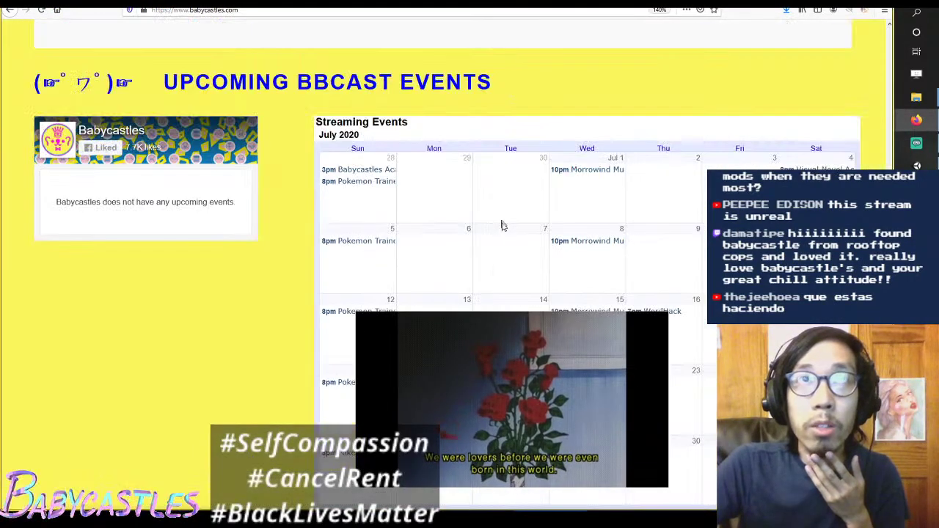
{"action": "scroll", "coordinate": [613, 254], "scroll_direction": "up", "scroll_amount": 3}
{"action": "scroll", "coordinate": [613, 254], "scroll_direction": "up", "scroll_amount": 5}
{"action": "scroll", "coordinate": [613, 253], "scroll_direction": "down", "scroll_amount": 3}
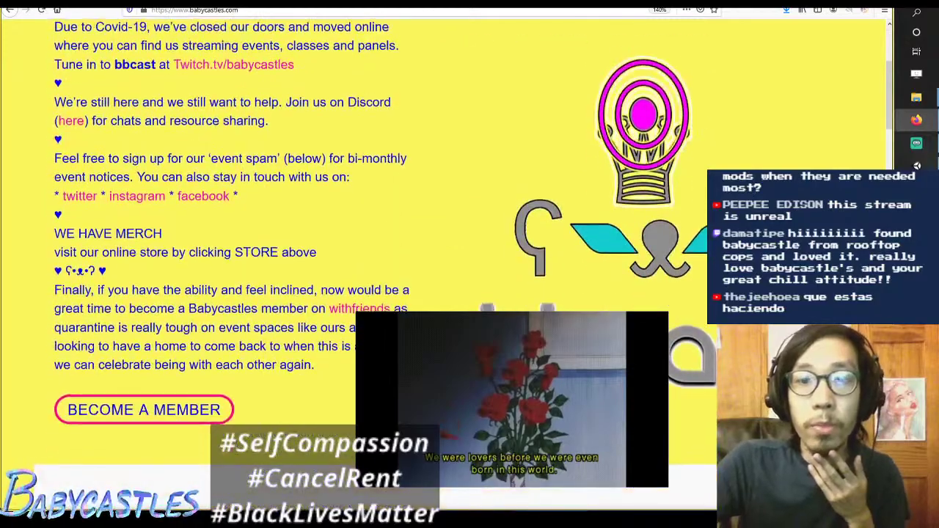
{"action": "scroll", "coordinate": [738, 149], "scroll_direction": "up", "scroll_amount": 4}
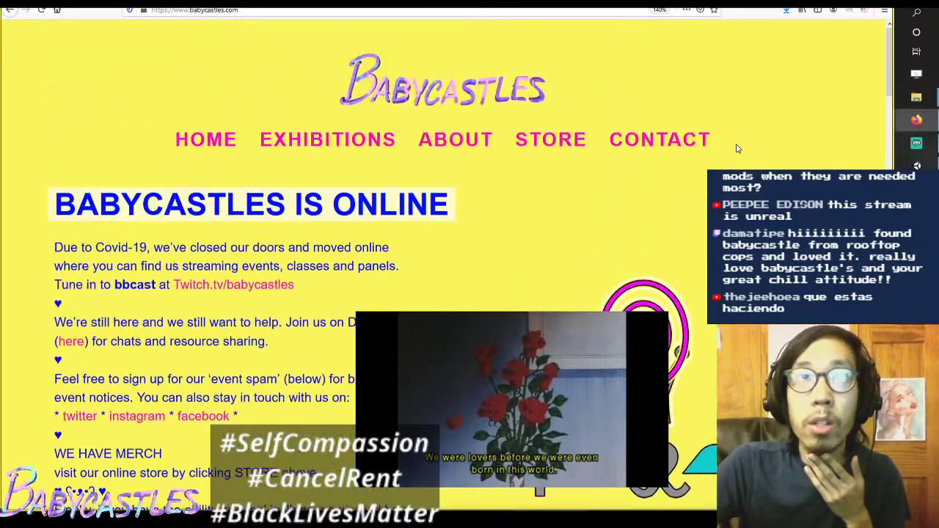
{"action": "scroll", "coordinate": [738, 149], "scroll_direction": "down", "scroll_amount": 10}
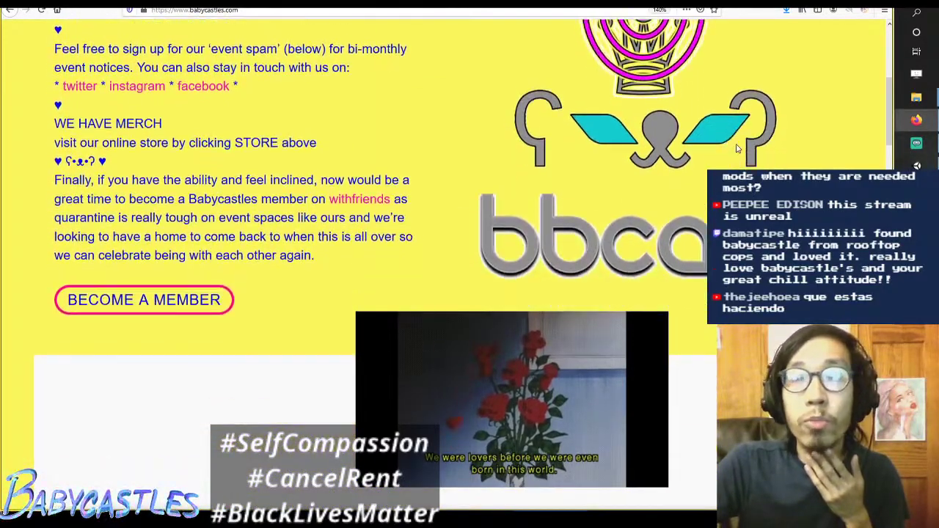
{"action": "scroll", "coordinate": [737, 149], "scroll_direction": "down", "scroll_amount": 5}
{"action": "scroll", "coordinate": [737, 147], "scroll_direction": "up", "scroll_amount": 3}
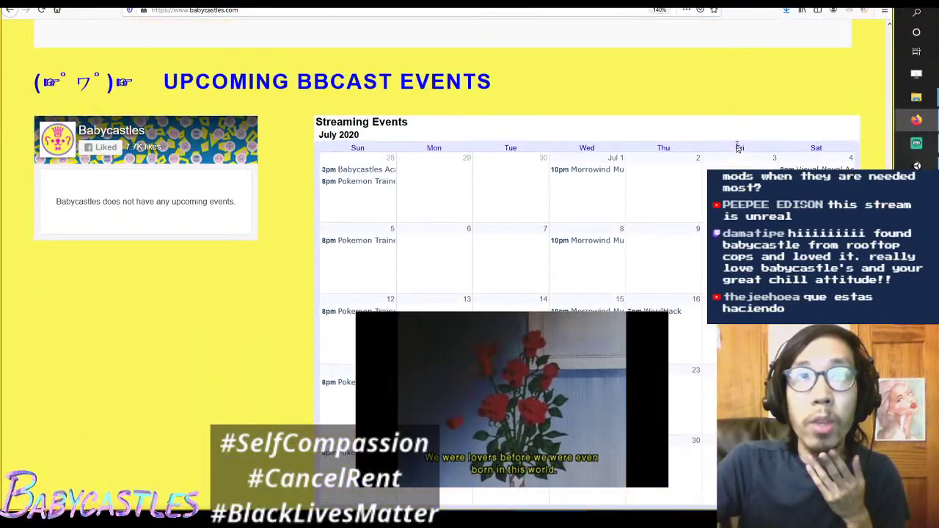
{"action": "scroll", "coordinate": [738, 145], "scroll_direction": "down", "scroll_amount": 1}
{"action": "scroll", "coordinate": [738, 145], "scroll_direction": "down", "scroll_amount": 3}
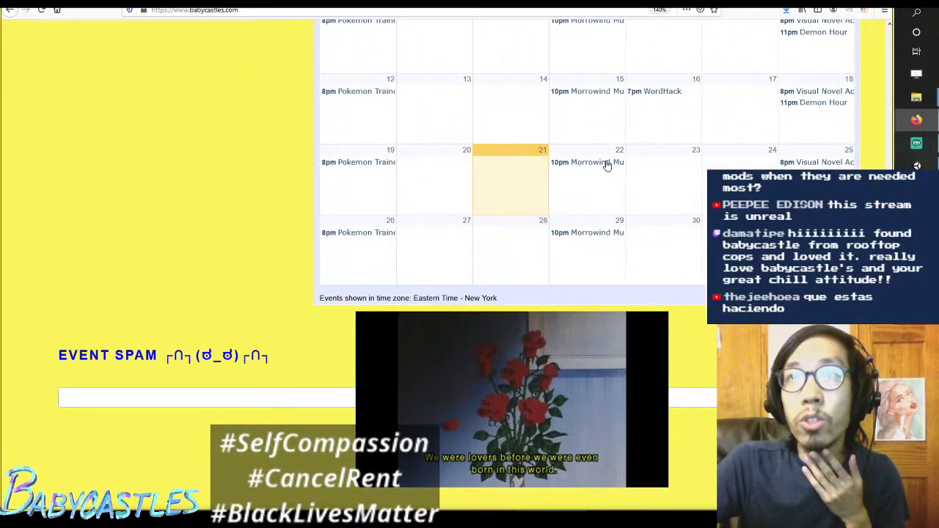
{"action": "scroll", "coordinate": [685, 167], "scroll_direction": "up", "scroll_amount": 1}
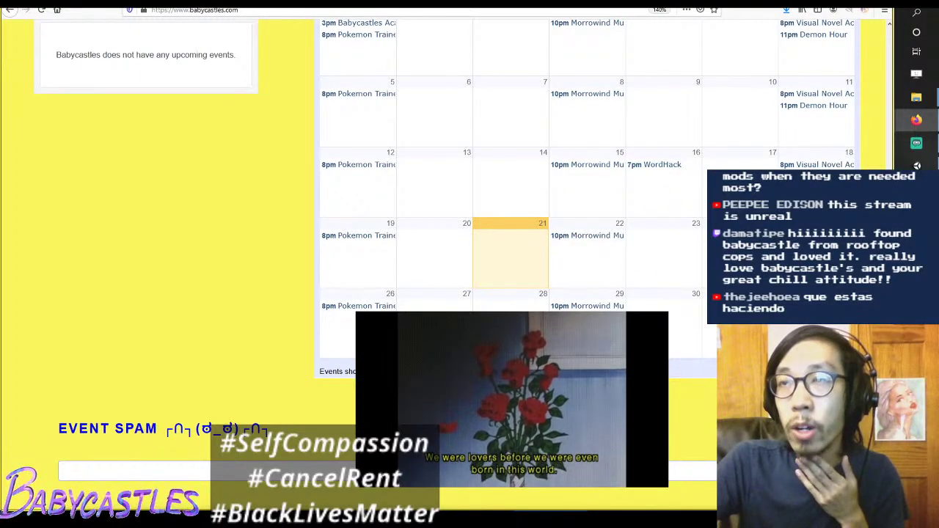
{"action": "scroll", "coordinate": [499, 238], "scroll_direction": "down", "scroll_amount": 2}
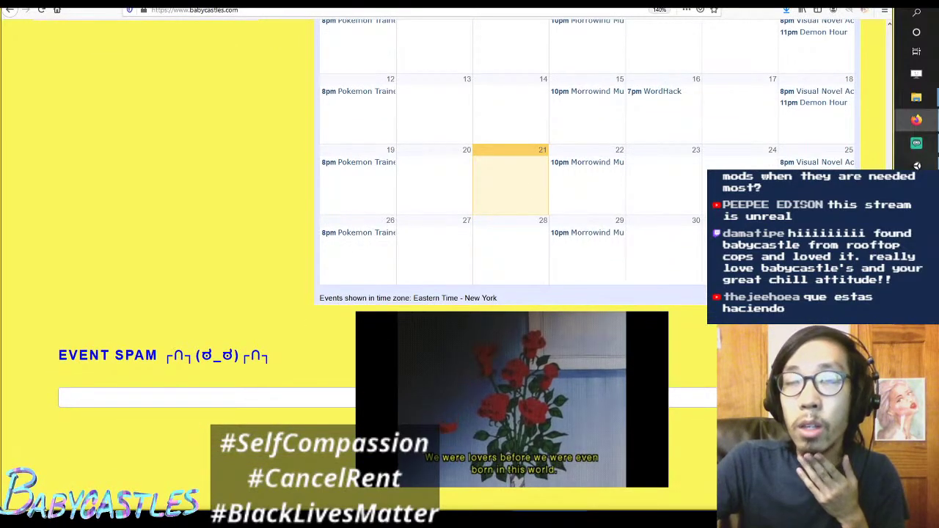
{"action": "scroll", "coordinate": [671, 203], "scroll_direction": "down", "scroll_amount": 3}
{"action": "scroll", "coordinate": [671, 203], "scroll_direction": "down", "scroll_amount": 5}
{"action": "scroll", "coordinate": [671, 203], "scroll_direction": "up", "scroll_amount": 3}
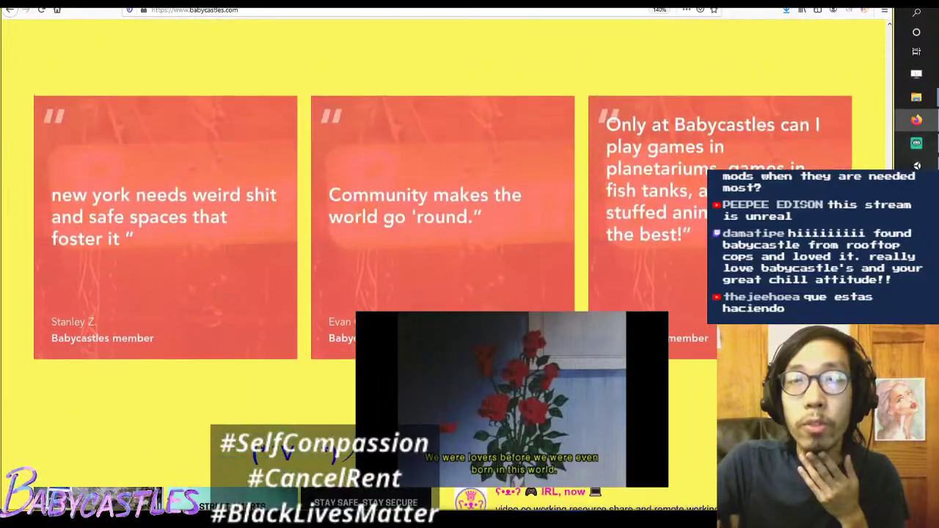
{"action": "scroll", "coordinate": [670, 203], "scroll_direction": "down", "scroll_amount": 6}
{"action": "scroll", "coordinate": [718, 166], "scroll_direction": "down", "scroll_amount": 5}
{"action": "scroll", "coordinate": [718, 165], "scroll_direction": "up", "scroll_amount": 15}
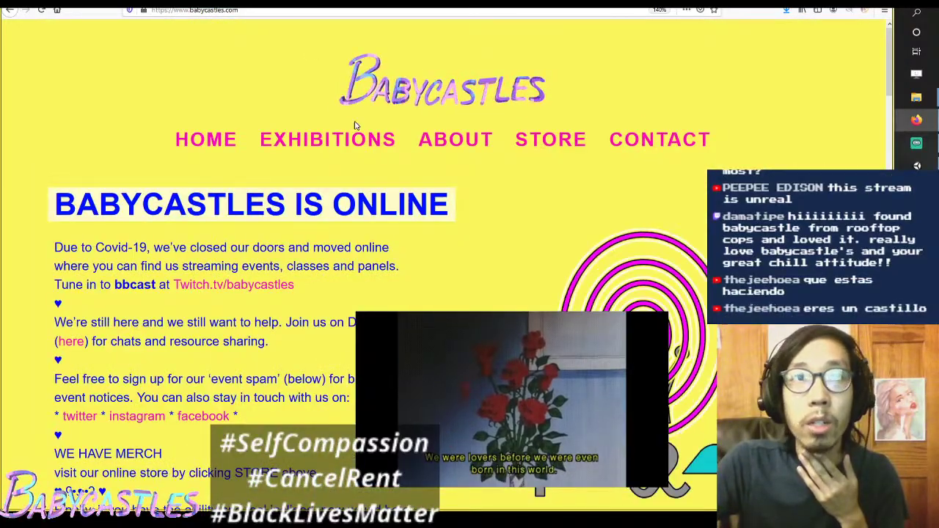
{"action": "scroll", "coordinate": [356, 128], "scroll_direction": "down", "scroll_amount": 2}
{"action": "scroll", "coordinate": [403, 128], "scroll_direction": "down", "scroll_amount": 1}
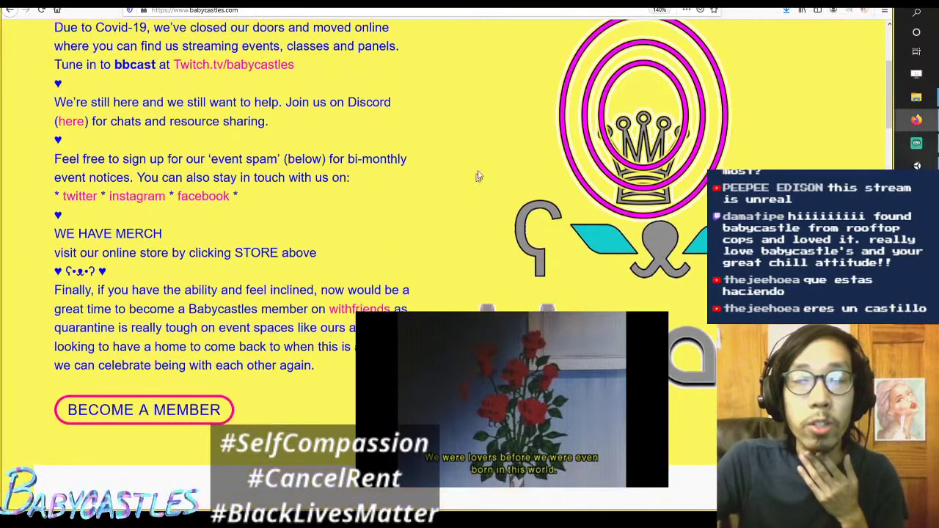
{"action": "scroll", "coordinate": [474, 150], "scroll_direction": "up", "scroll_amount": 3}
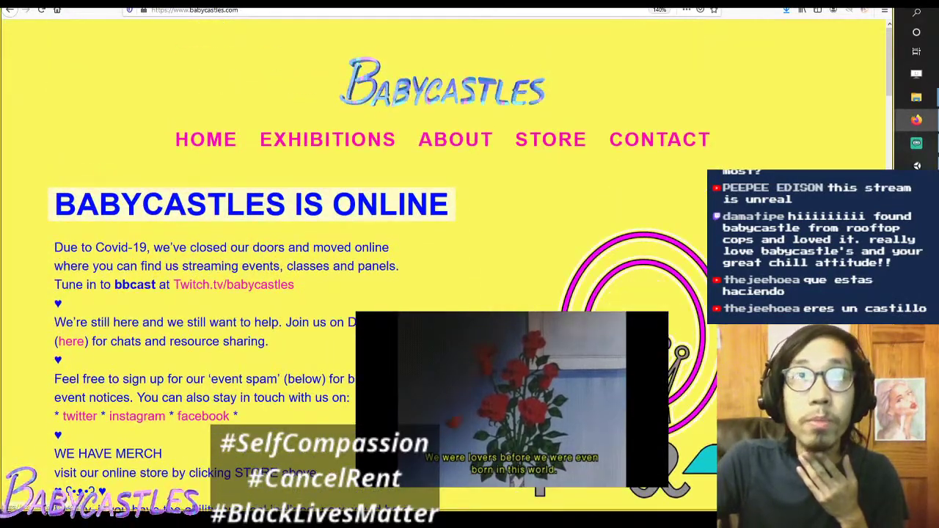
{"action": "key", "text": "alt+Tab"}
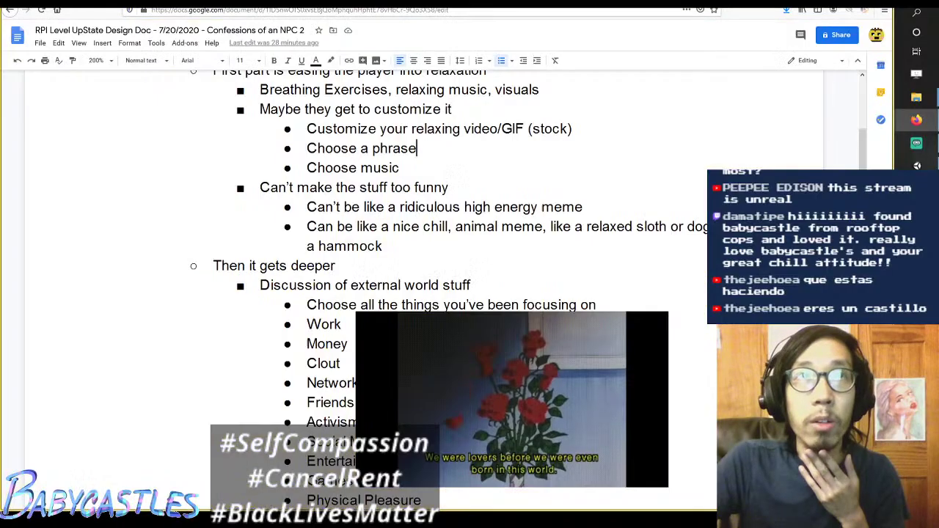
{"action": "key", "text": "Return"}
{"action": "type", "text": "3 mins"}
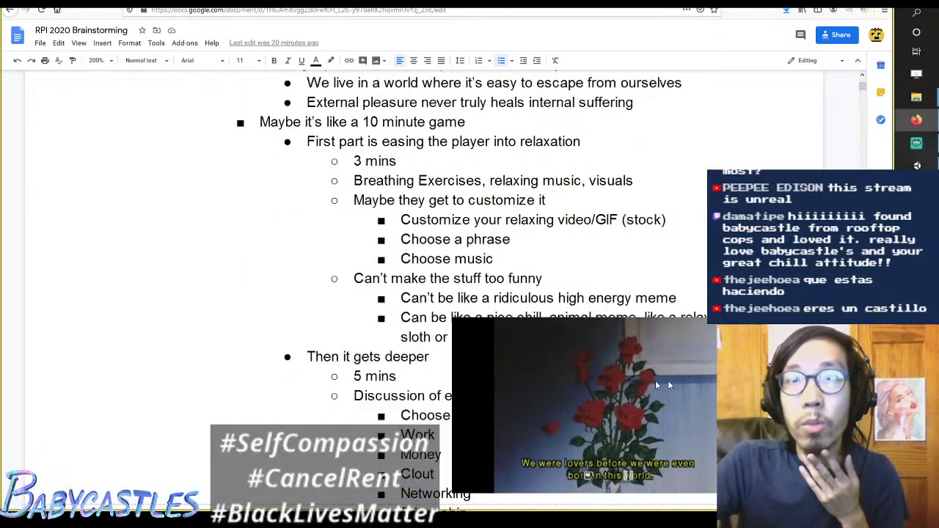
{"action": "scroll", "coordinate": [595, 193], "scroll_direction": "up", "scroll_amount": 3}
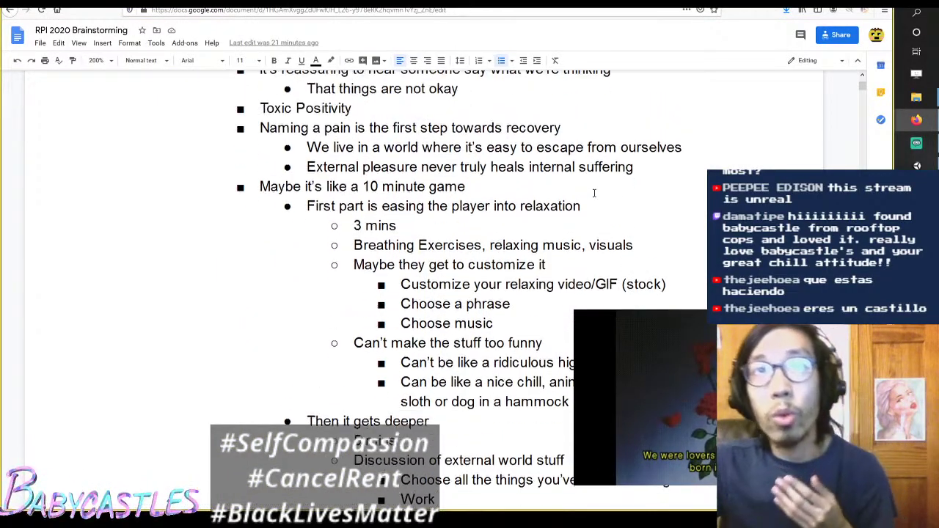
{"action": "scroll", "coordinate": [596, 193], "scroll_direction": "up", "scroll_amount": 6}
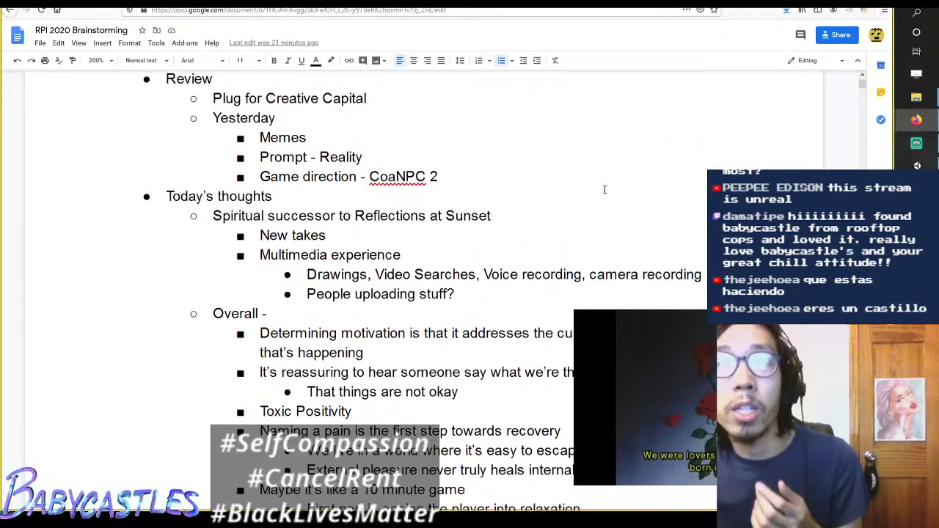
{"action": "scroll", "coordinate": [605, 189], "scroll_direction": "down", "scroll_amount": 8}
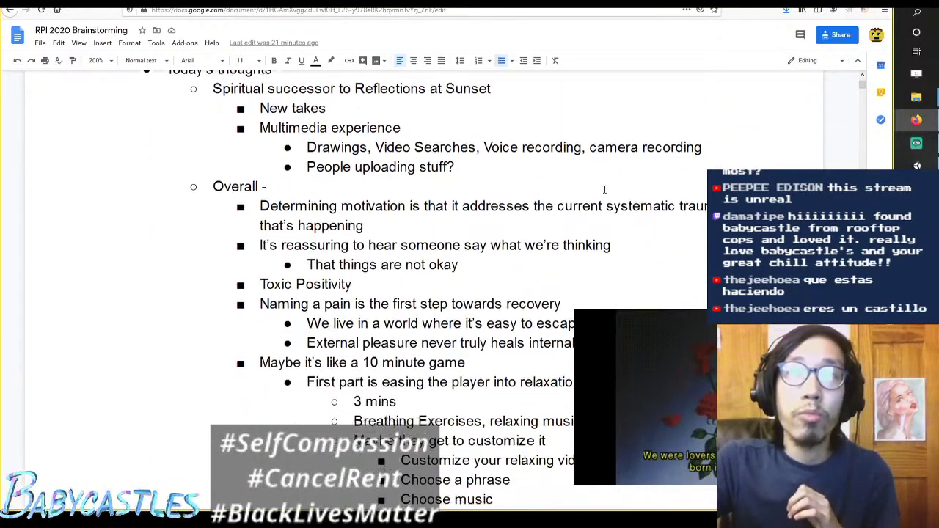
{"action": "scroll", "coordinate": [605, 189], "scroll_direction": "down", "scroll_amount": 3}
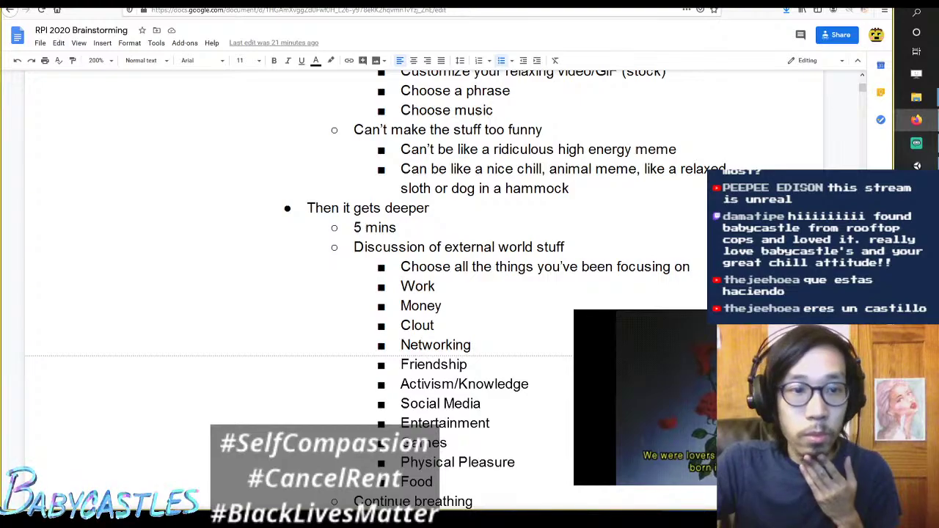
{"action": "left_click", "coordinate": [694, 151]}
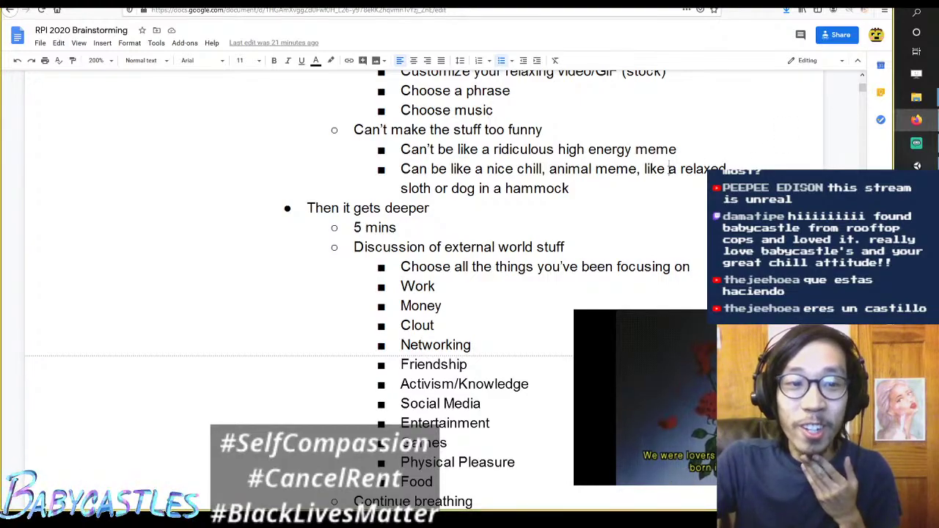
{"action": "scroll", "coordinate": [660, 189], "scroll_direction": "down", "scroll_amount": 2}
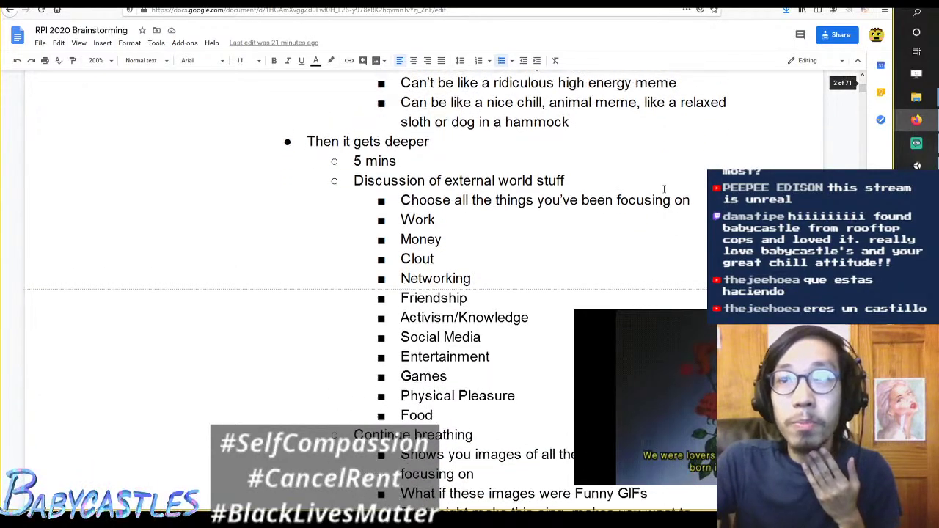
{"action": "scroll", "coordinate": [664, 188], "scroll_direction": "up", "scroll_amount": 5}
{"action": "scroll", "coordinate": [668, 186], "scroll_direction": "up", "scroll_amount": 1}
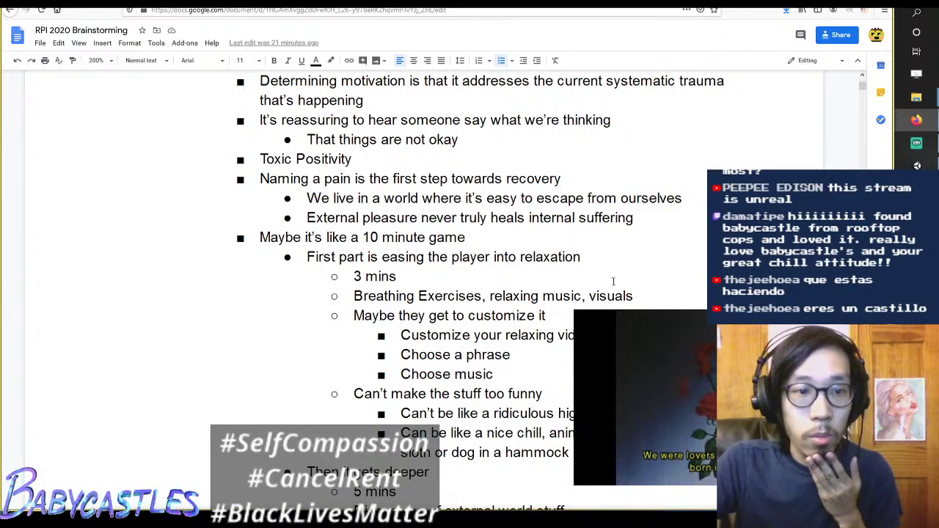
{"action": "scroll", "coordinate": [676, 174], "scroll_direction": "down", "scroll_amount": 2}
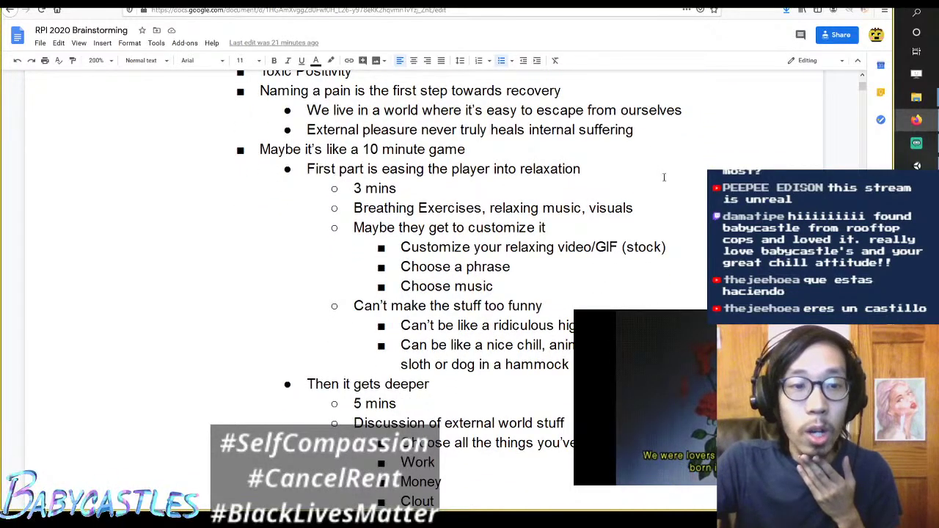
{"action": "scroll", "coordinate": [664, 177], "scroll_direction": "down", "scroll_amount": 2}
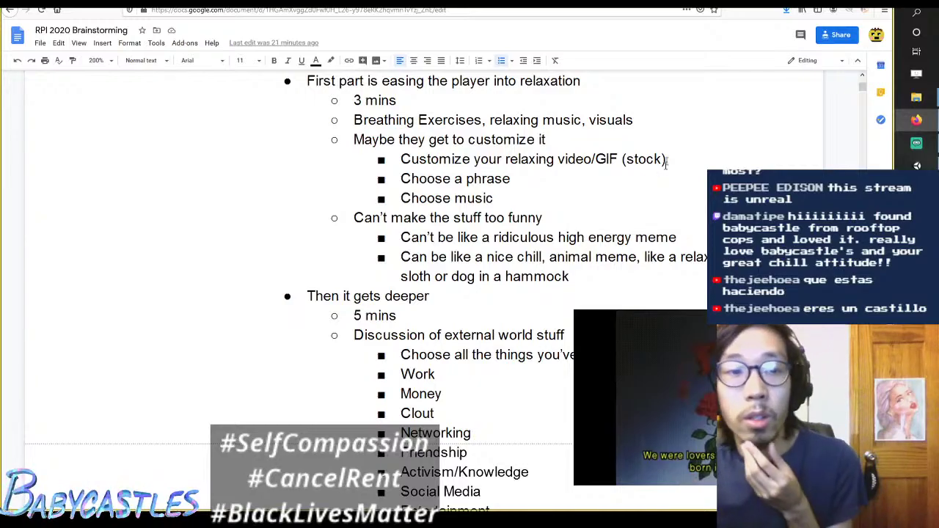
{"action": "scroll", "coordinate": [698, 167], "scroll_direction": "down", "scroll_amount": 1}
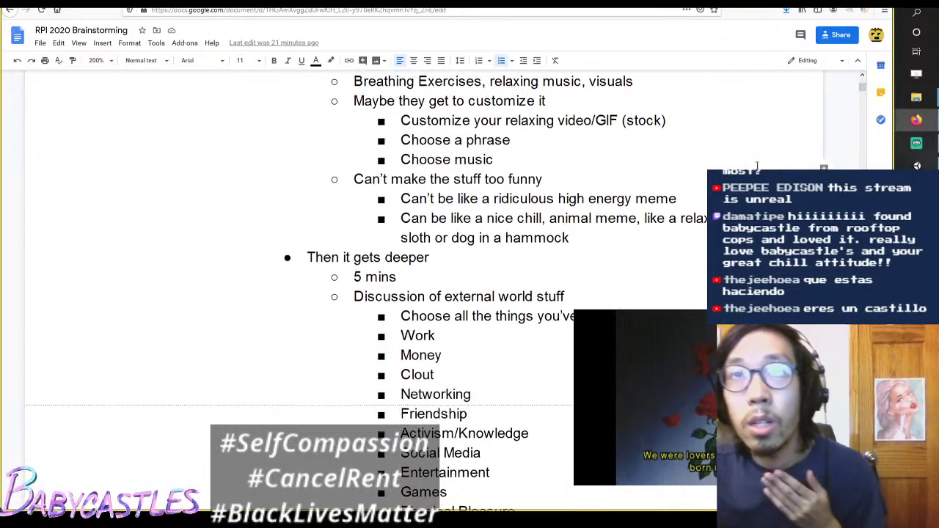
{"action": "scroll", "coordinate": [704, 147], "scroll_direction": "down", "scroll_amount": 1}
{"action": "scroll", "coordinate": [697, 144], "scroll_direction": "down", "scroll_amount": 1}
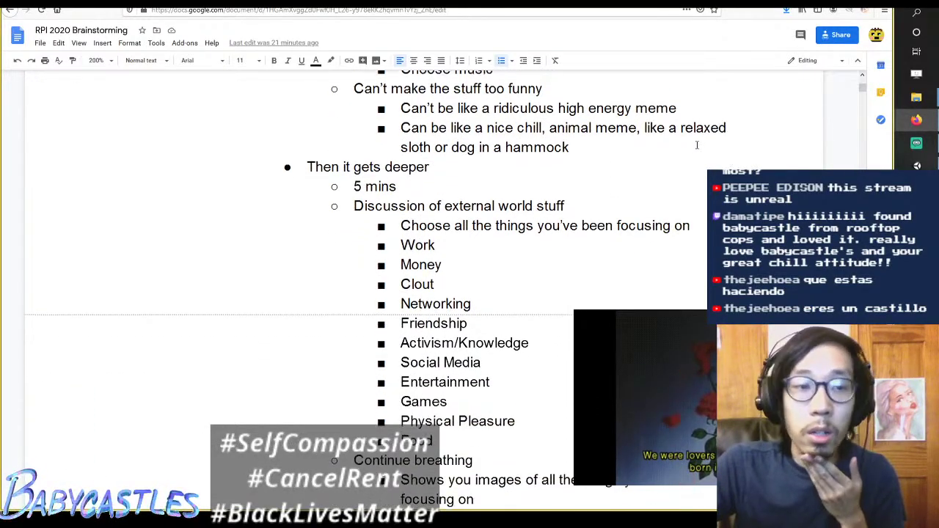
{"action": "scroll", "coordinate": [697, 145], "scroll_direction": "down", "scroll_amount": 7}
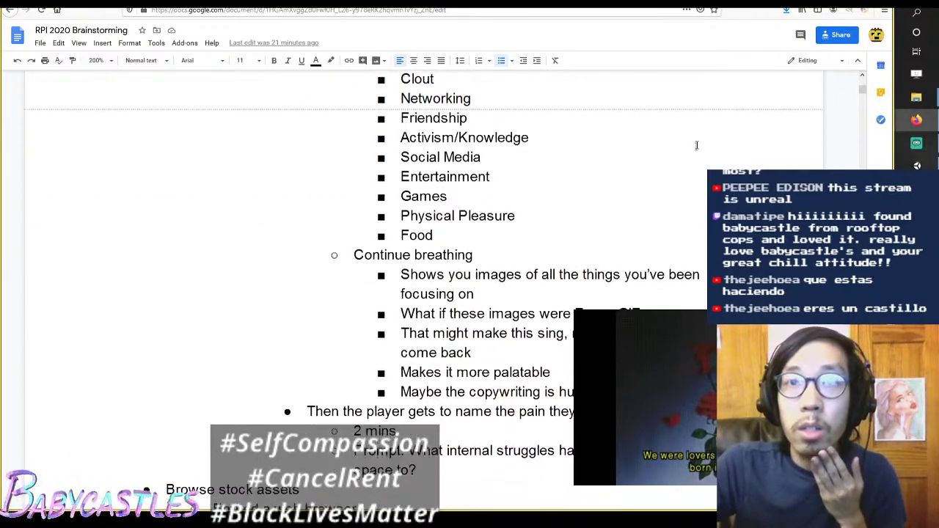
{"action": "scroll", "coordinate": [671, 160], "scroll_direction": "down", "scroll_amount": 3}
{"action": "scroll", "coordinate": [671, 160], "scroll_direction": "up", "scroll_amount": 9}
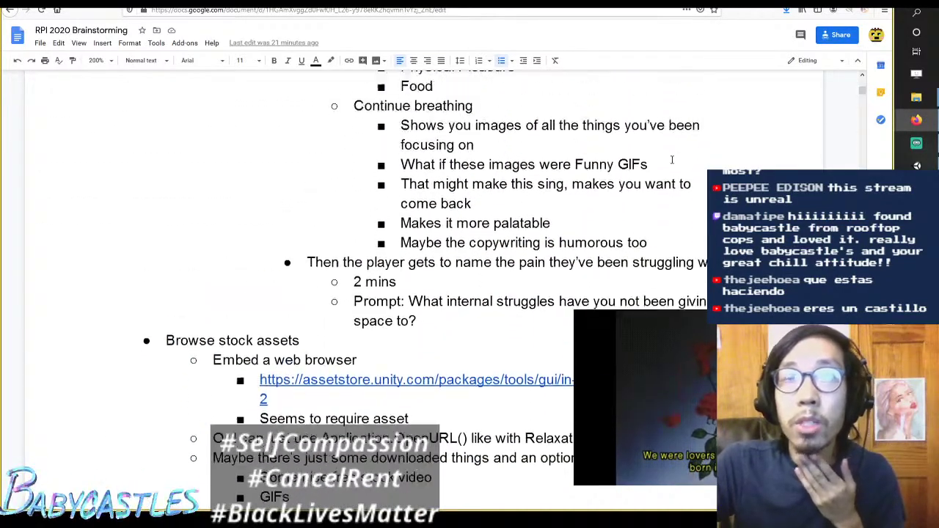
{"action": "scroll", "coordinate": [672, 160], "scroll_direction": "up", "scroll_amount": 15}
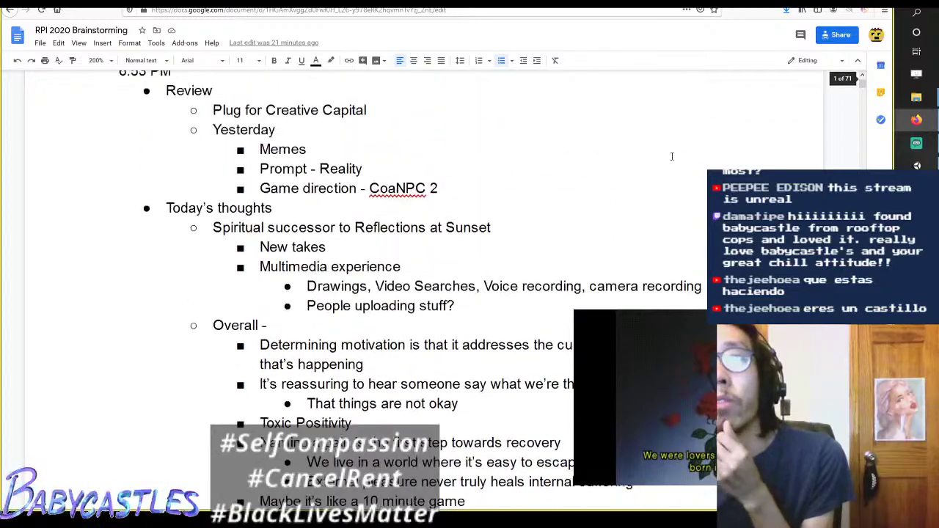
{"action": "scroll", "coordinate": [671, 156], "scroll_direction": "up", "scroll_amount": 1}
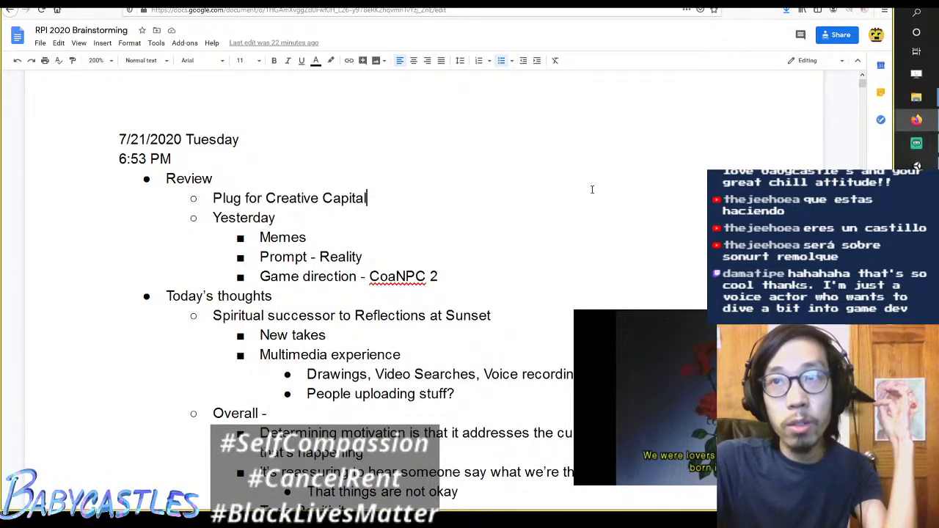
{"action": "scroll", "coordinate": [592, 190], "scroll_direction": "down", "scroll_amount": 1}
{"action": "key", "text": "Down"}
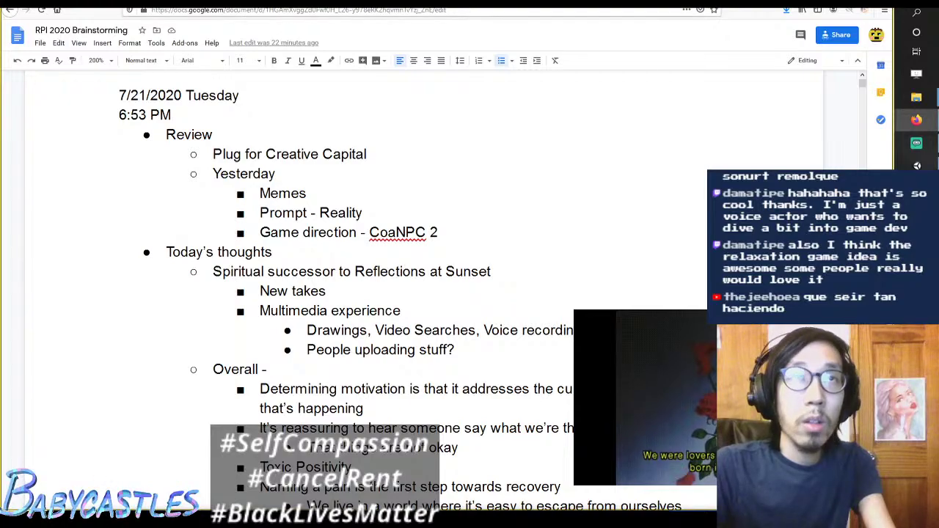
{"action": "key", "text": "ctrl+t"}
{"action": "type", "text": "muditaheart.itch.io/"}
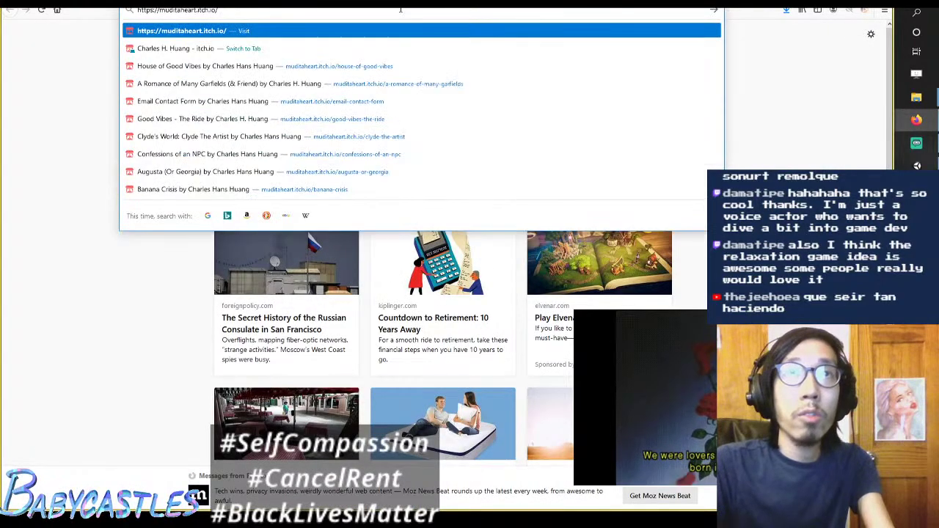
{"action": "key", "text": "Return"}
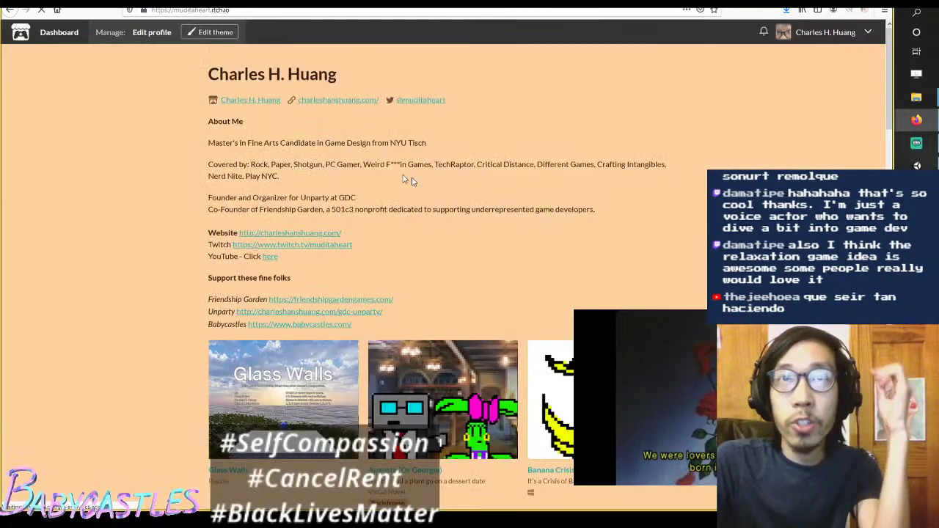
{"action": "scroll", "coordinate": [587, 143], "scroll_direction": "down", "scroll_amount": 10}
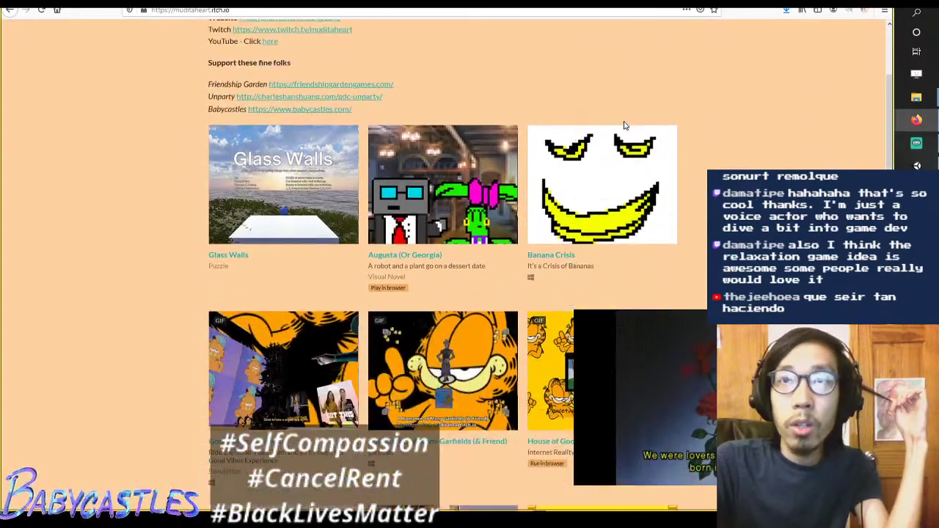
{"action": "scroll", "coordinate": [691, 107], "scroll_direction": "down", "scroll_amount": 5}
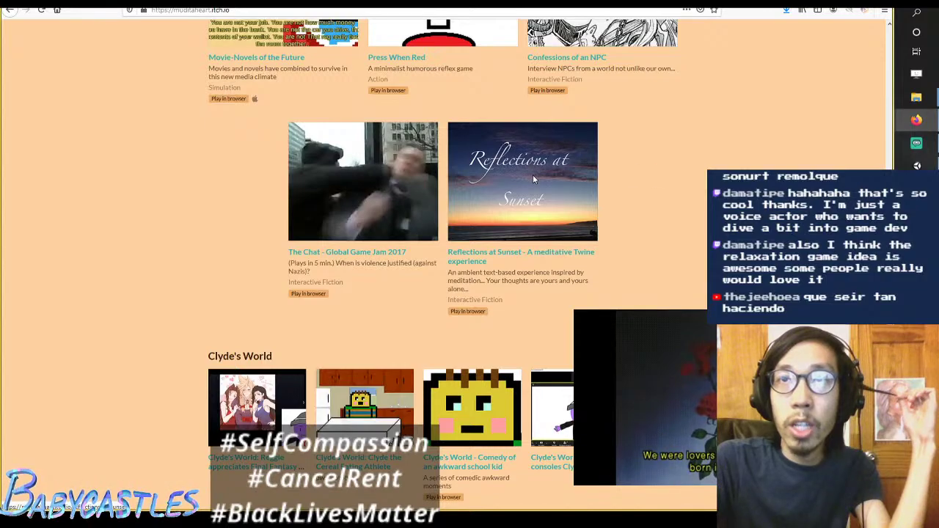
{"action": "left_click", "coordinate": [516, 252]}
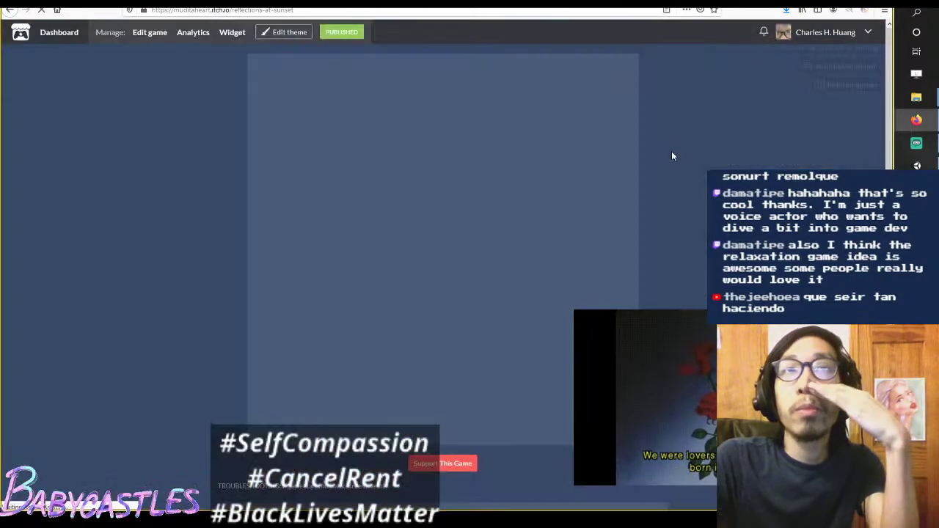
{"action": "scroll", "coordinate": [681, 135], "scroll_direction": "down", "scroll_amount": 10}
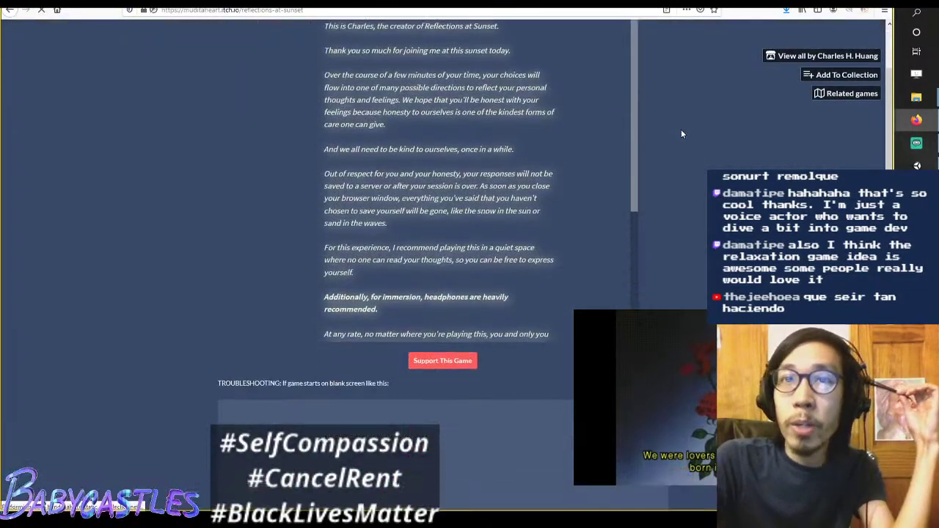
{"action": "scroll", "coordinate": [680, 130], "scroll_direction": "up", "scroll_amount": 10}
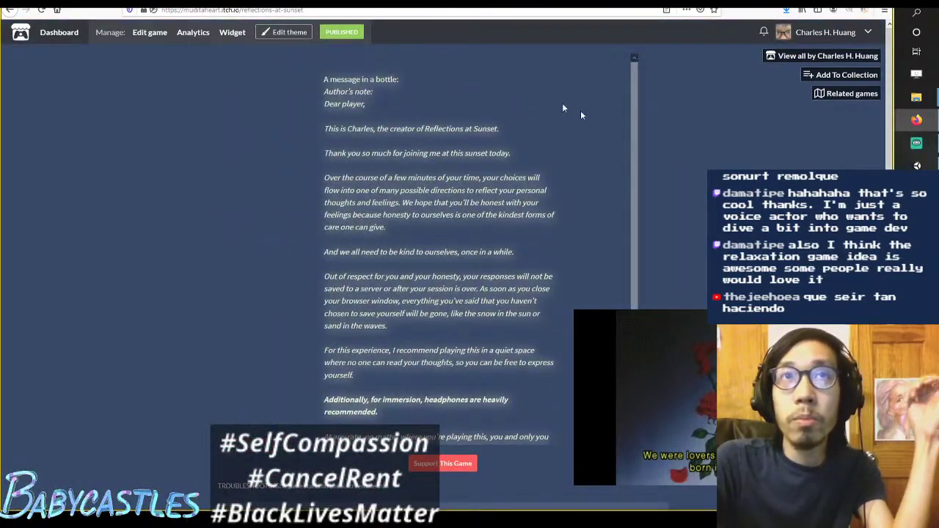
{"action": "left_click", "coordinate": [380, 9]}
{"action": "key", "text": "ctrl+Tab"}
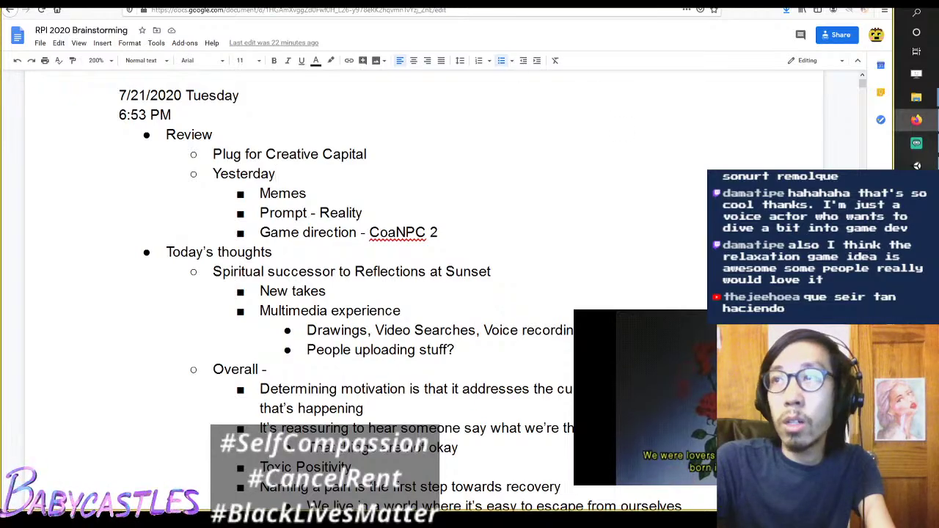
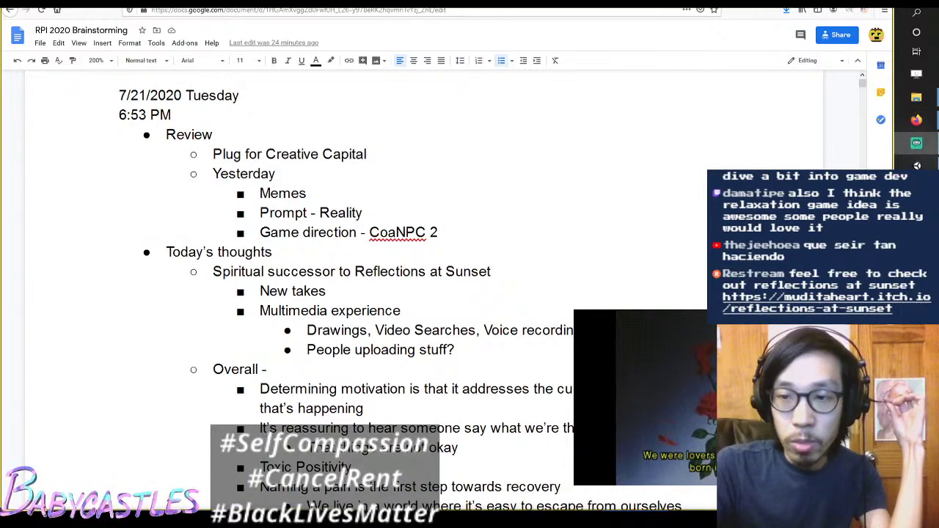
Step: Adjust the line break after the 6:53 PM line in the brainstorming notes
{"action": "left_click", "coordinate": [646, 126]}
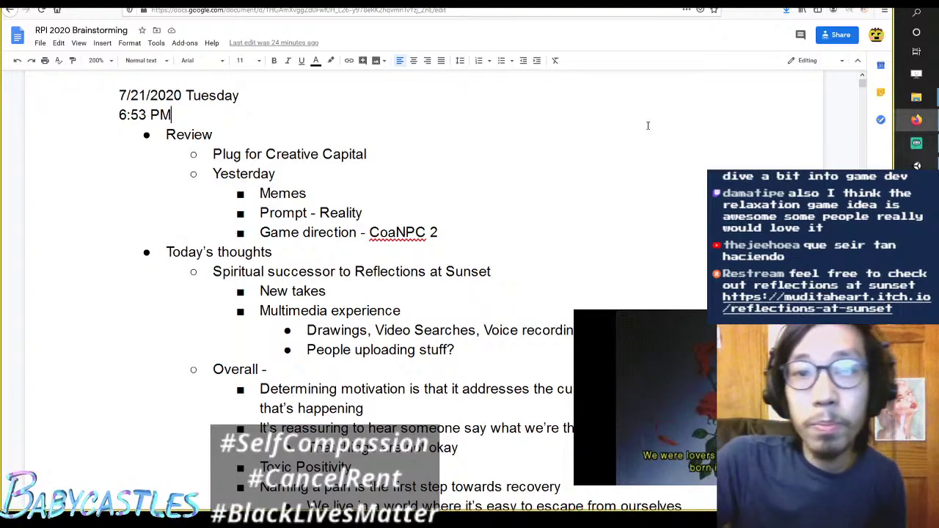
{"action": "key", "text": "shift+Right"}
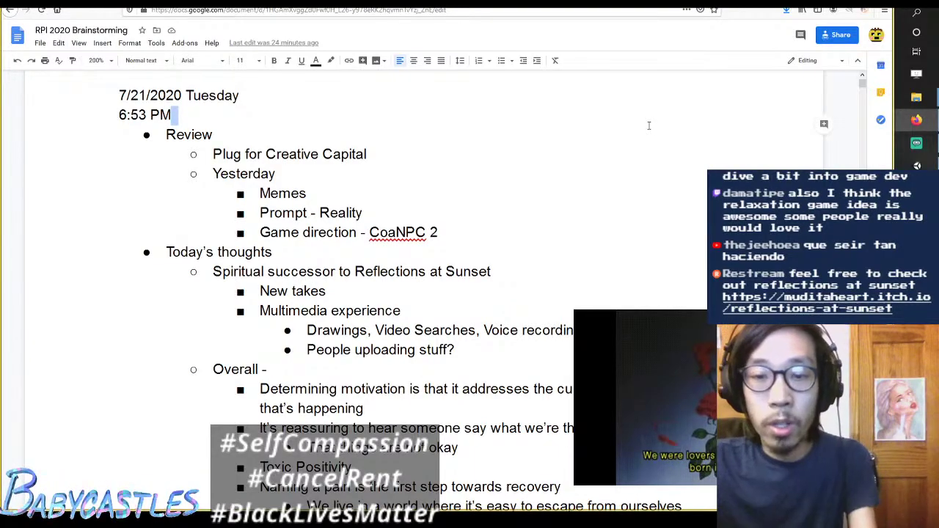
{"action": "left_click", "coordinate": [599, 146]}
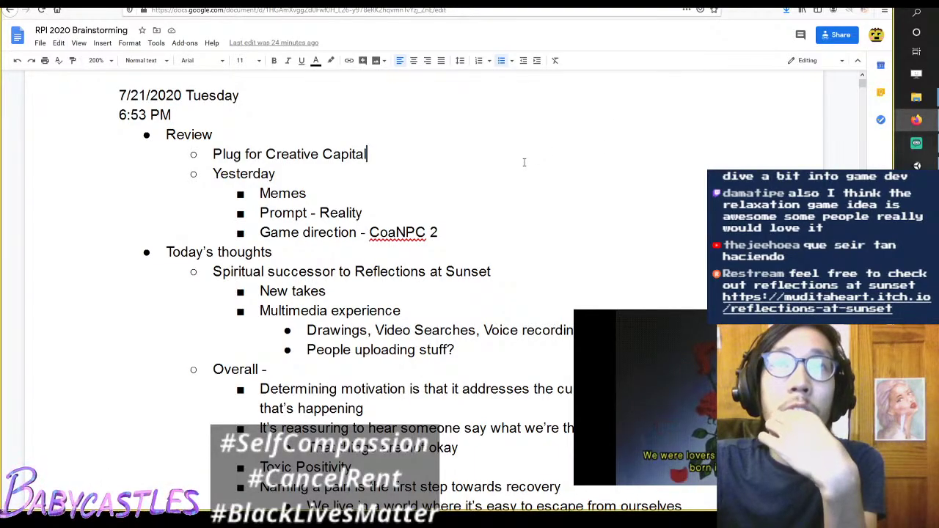
Step: Scroll through the RPI 2020 Brainstorming notes to review the outline
{"action": "scroll", "coordinate": [508, 146], "scroll_direction": "down", "scroll_amount": 3}
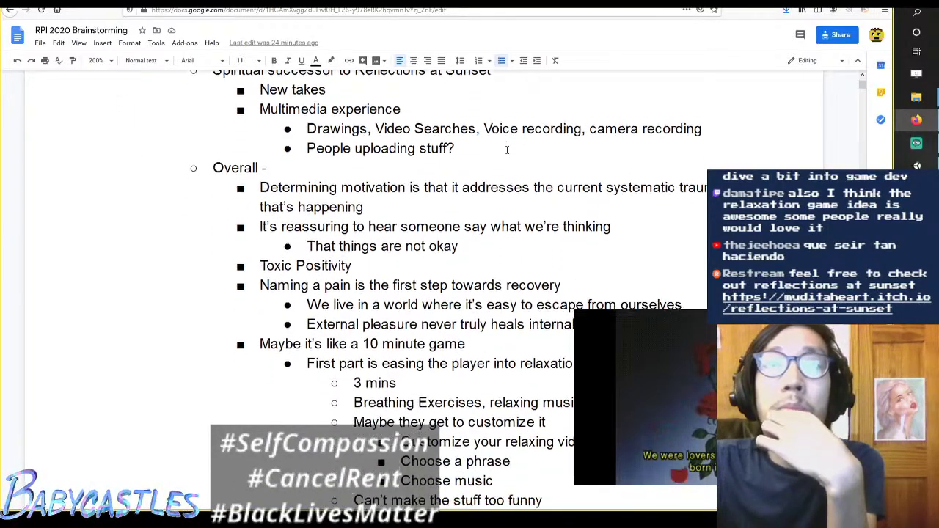
{"action": "scroll", "coordinate": [507, 150], "scroll_direction": "down", "scroll_amount": 4}
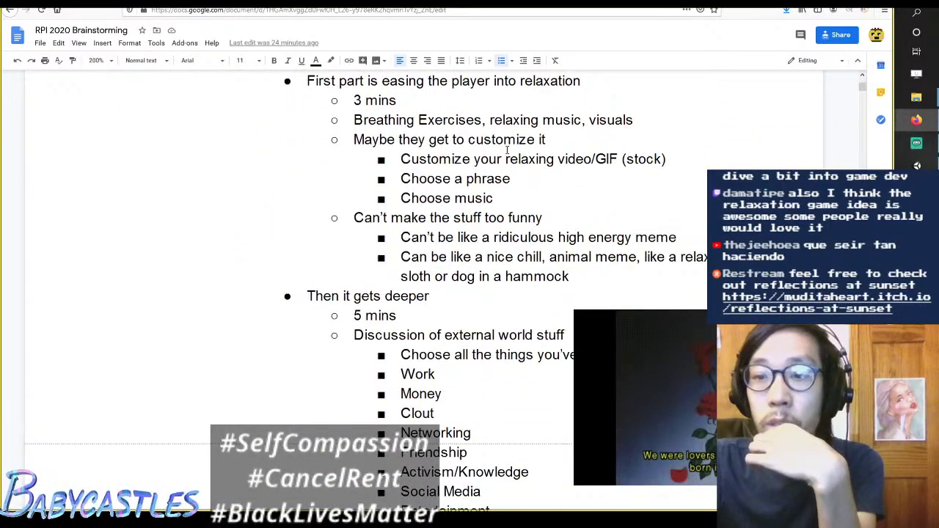
{"action": "scroll", "coordinate": [507, 149], "scroll_direction": "down", "scroll_amount": 2}
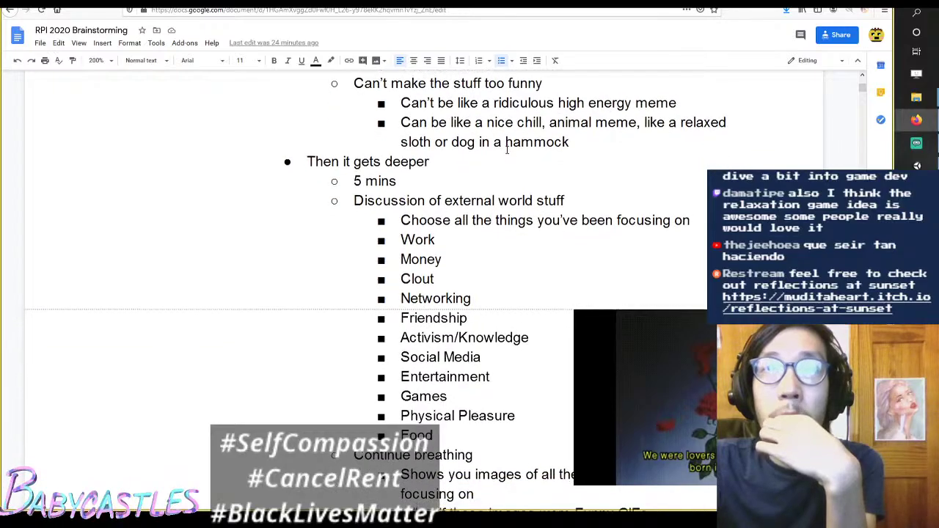
{"action": "scroll", "coordinate": [507, 149], "scroll_direction": "down", "scroll_amount": 1}
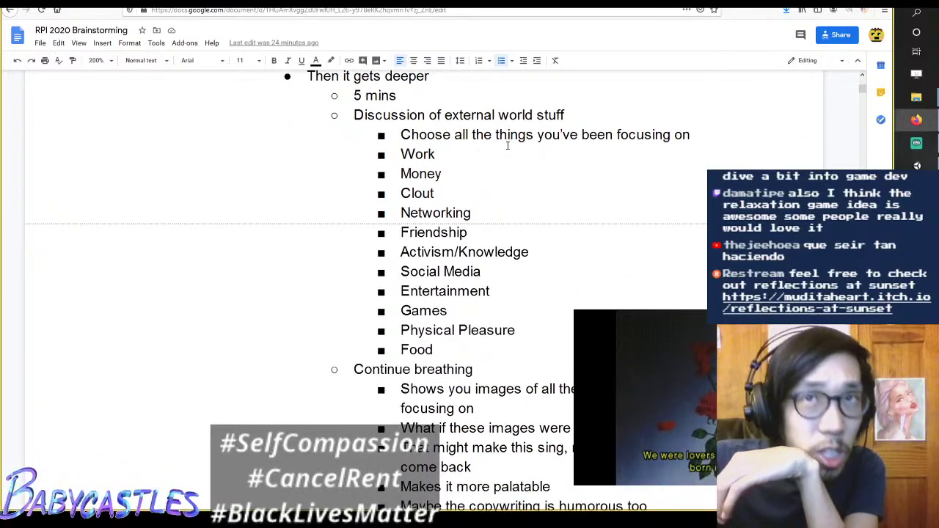
{"action": "scroll", "coordinate": [506, 146], "scroll_direction": "up", "scroll_amount": 5}
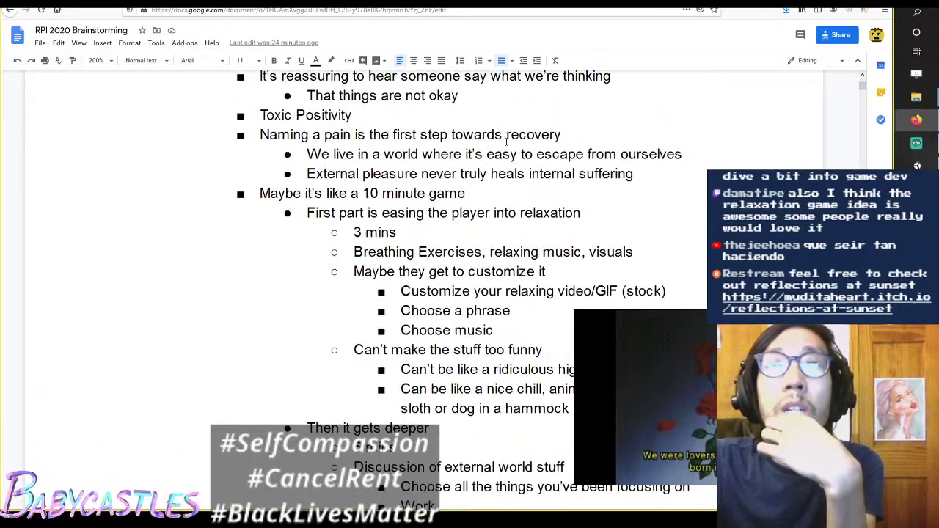
{"action": "scroll", "coordinate": [506, 141], "scroll_direction": "down", "scroll_amount": 1}
{"action": "scroll", "coordinate": [506, 142], "scroll_direction": "down", "scroll_amount": 1}
{"action": "scroll", "coordinate": [506, 141], "scroll_direction": "up", "scroll_amount": 1}
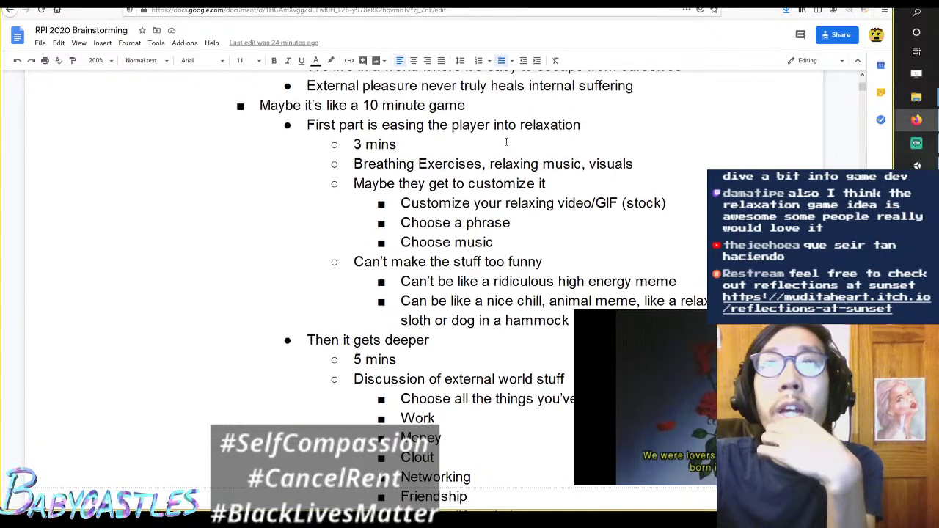
{"action": "scroll", "coordinate": [506, 142], "scroll_direction": "down", "scroll_amount": 1}
{"action": "scroll", "coordinate": [506, 140], "scroll_direction": "up", "scroll_amount": 1}
{"action": "scroll", "coordinate": [506, 140], "scroll_direction": "down", "scroll_amount": 1}
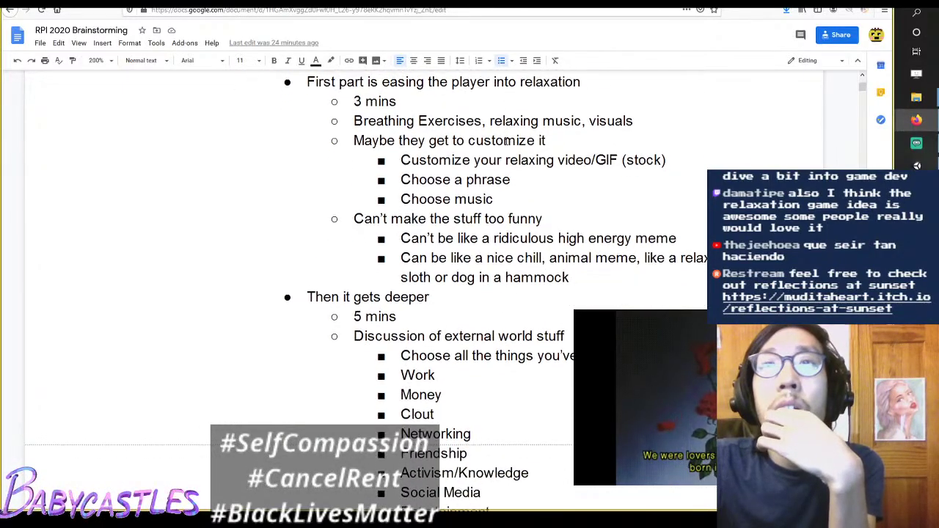
Step: Delete the trailing space after 'Maybe they get to customize it', then exit Play mode in Unity
{"action": "left_click", "coordinate": [547, 140]}
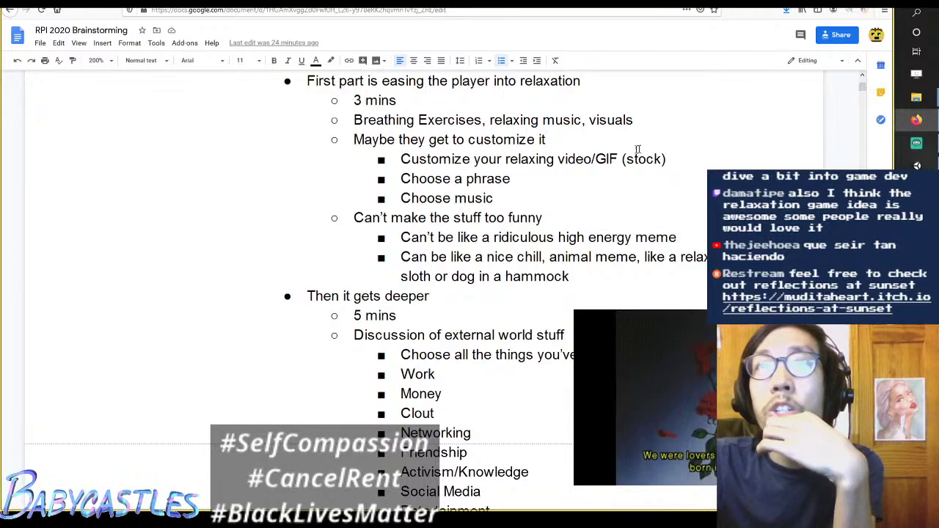
{"action": "left_click", "coordinate": [678, 136], "text": "shift"}
{"action": "key", "text": "BackSpace"}
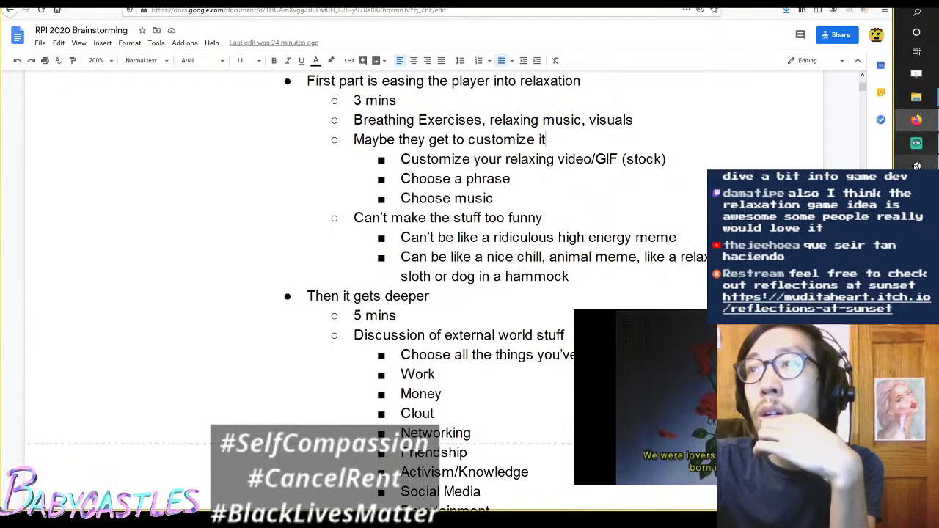
{"action": "key", "text": "alt+Tab"}
{"action": "left_click", "coordinate": [419, 12]}
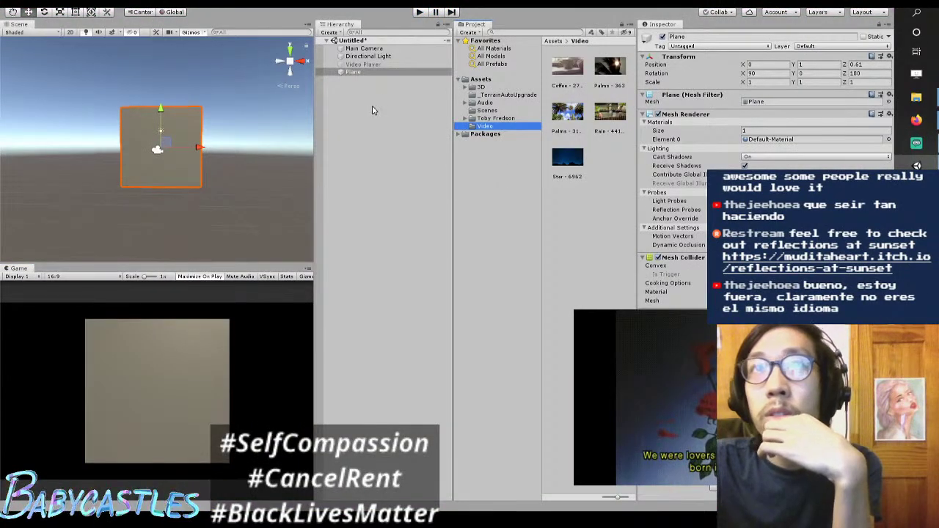
Step: Create a new UI Button from the GameObject > UI menu
{"action": "left_click", "coordinate": [363, 65]}
{"action": "left_click", "coordinate": [345, 72]}
{"action": "left_click", "coordinate": [502, 180]}
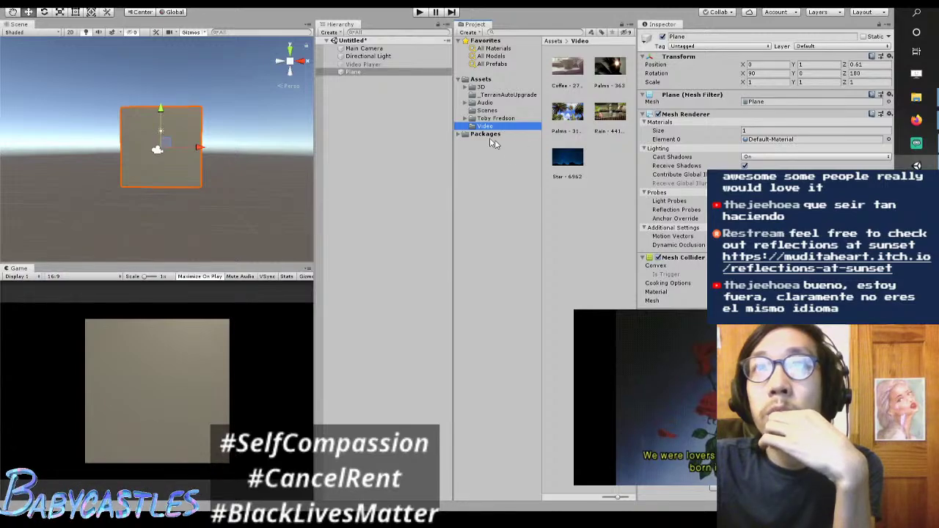
{"action": "left_click", "coordinate": [383, 121]}
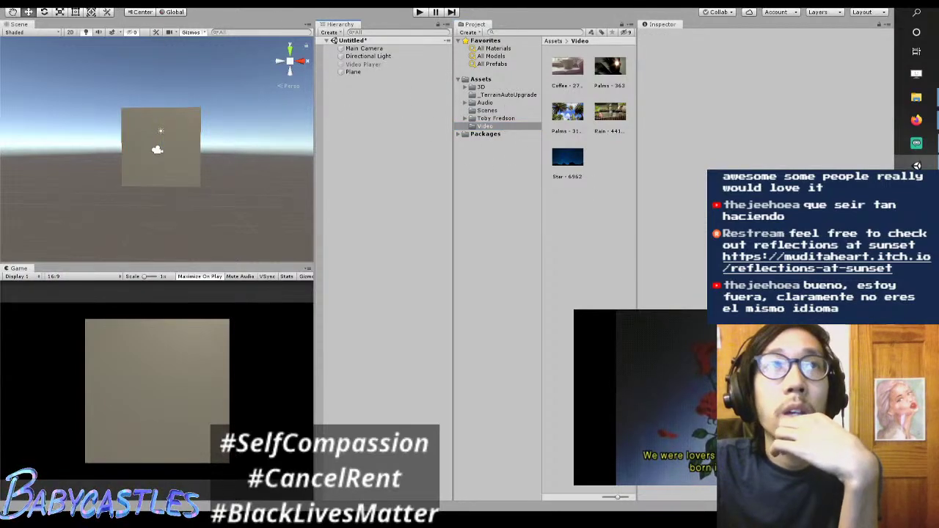
{"action": "left_click", "coordinate": [118, 1]}
{"action": "mouse_move", "coordinate": [73, 0]}
{"action": "mouse_move", "coordinate": [111, 96]}
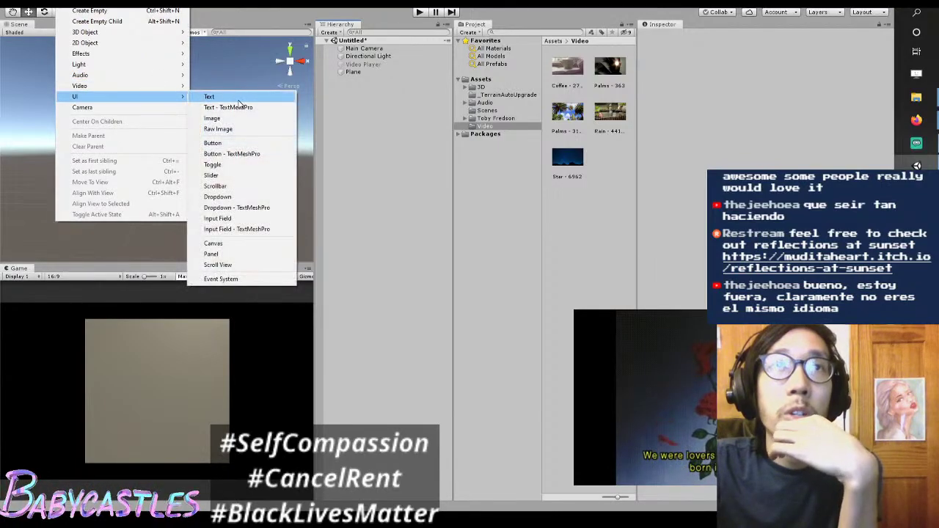
{"action": "left_click", "coordinate": [237, 143]}
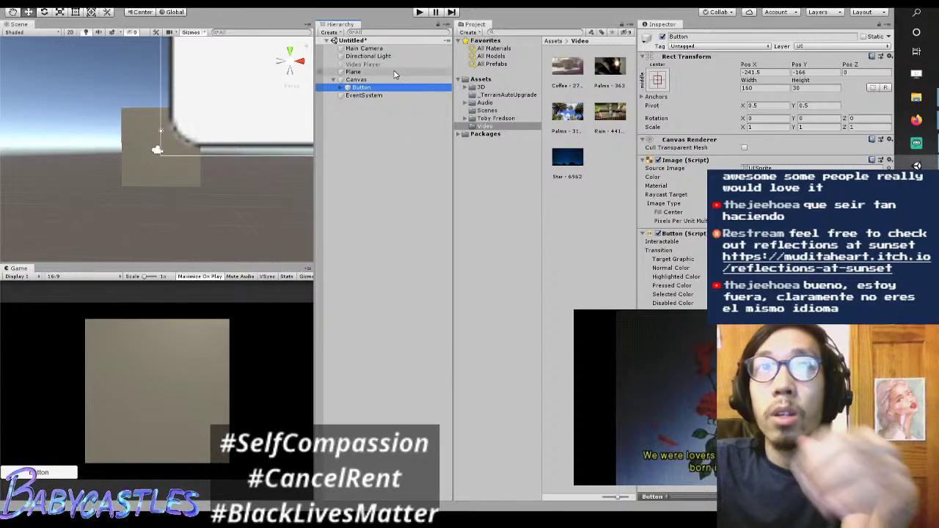
Step: Move the Button to the lower part of the game view, just right of centre
{"action": "key", "text": "f"}
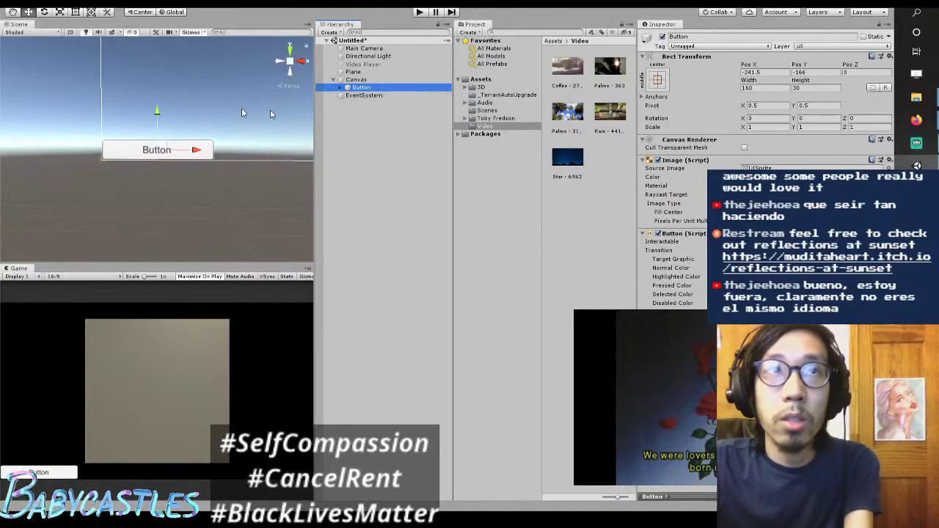
{"action": "left_click_drag", "start_coordinate": [157, 149], "coordinate": [157, 75]}
{"action": "key", "text": "f"}
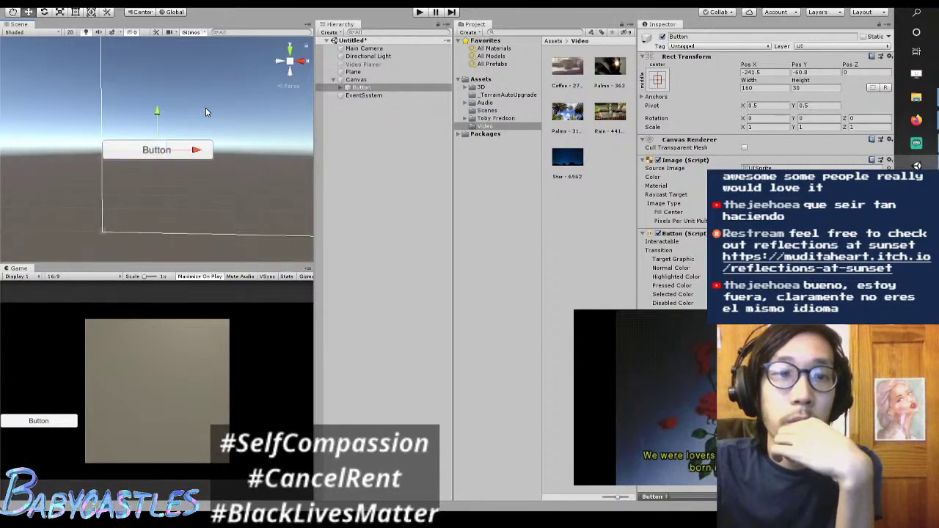
{"action": "left_click_drag", "start_coordinate": [195, 150], "coordinate": [340, 148]}
{"action": "key", "text": "f"}
{"action": "left_click_drag", "start_coordinate": [158, 111], "coordinate": [159, 144]}
{"action": "key", "text": "f"}
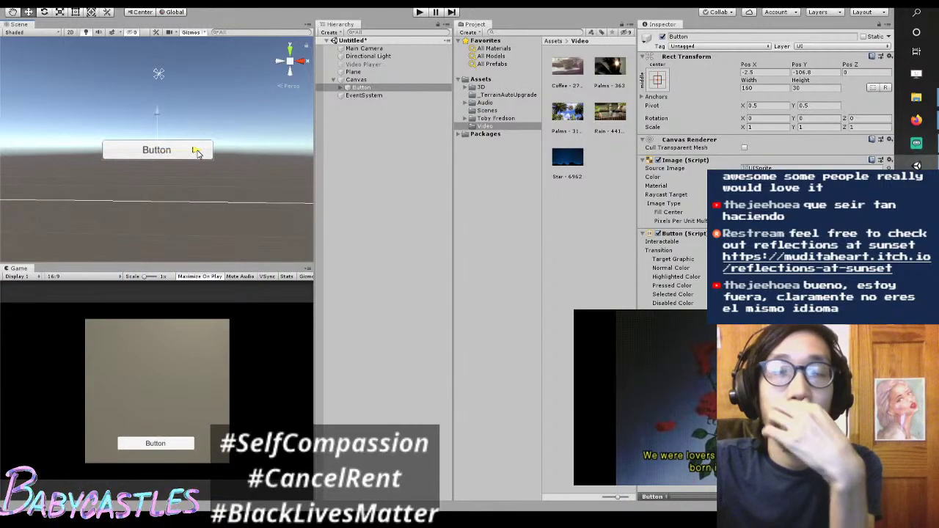
{"action": "left_click_drag", "start_coordinate": [156, 112], "coordinate": [156, 86]}
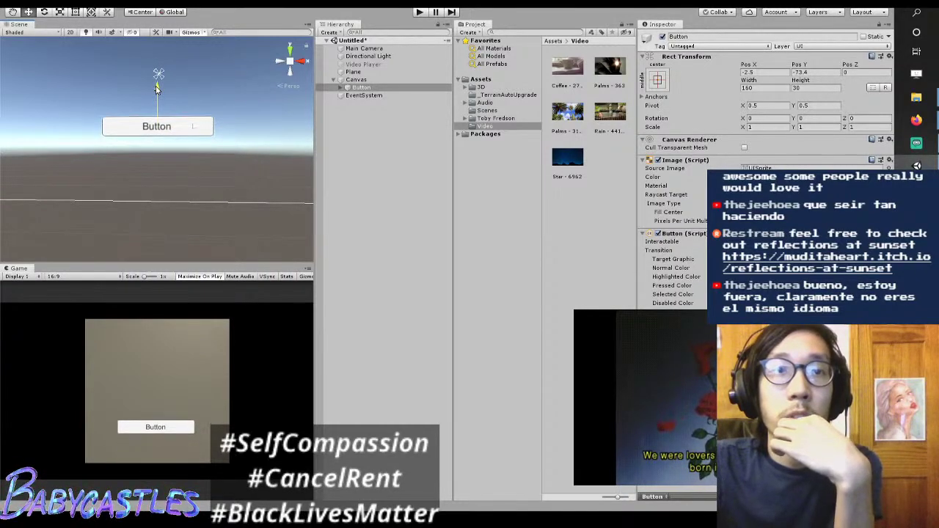
{"action": "key", "text": "f"}
{"action": "left_click_drag", "start_coordinate": [190, 150], "coordinate": [263, 168]}
{"action": "key", "text": "f"}
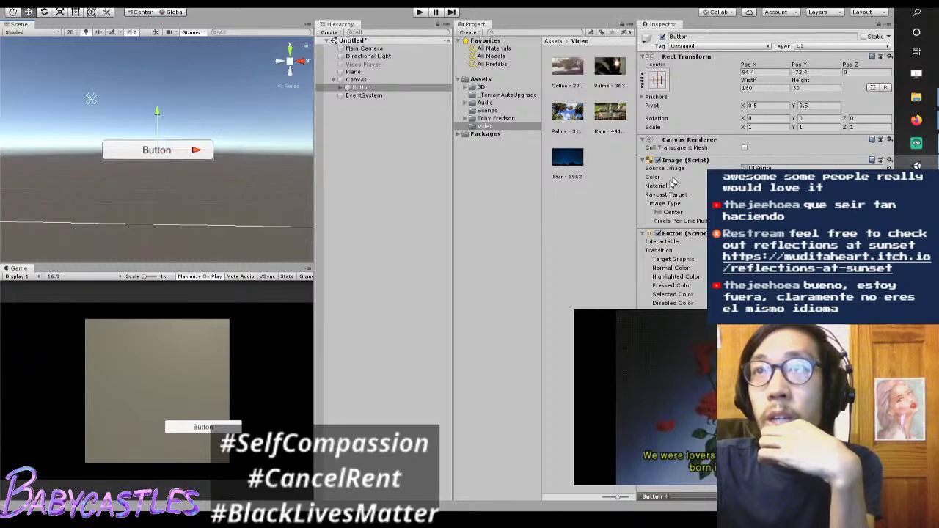
{"action": "left_click", "coordinate": [567, 244]}
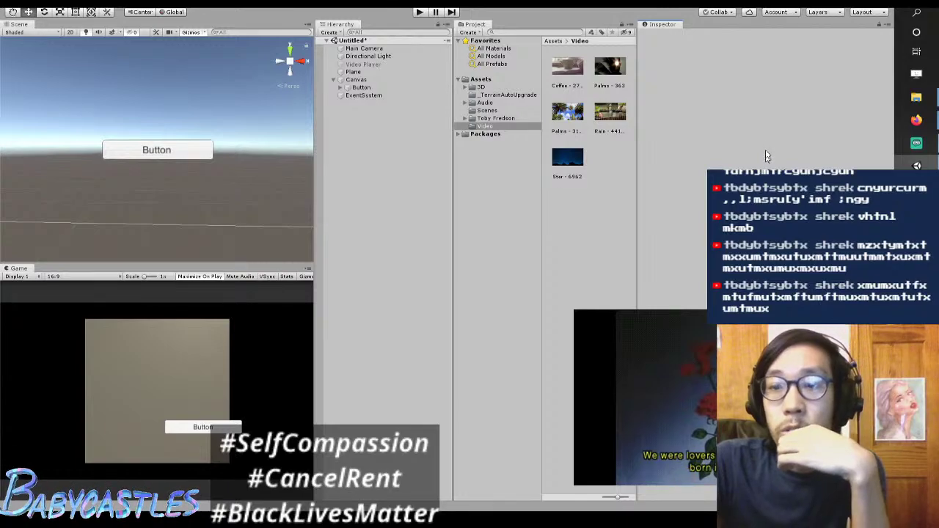
Step: Browse the controller scripts in the Assets folder, including ChangeLightController and LoadWebpageController
{"action": "left_click", "coordinate": [492, 80]}
{"action": "left_click", "coordinate": [610, 208]}
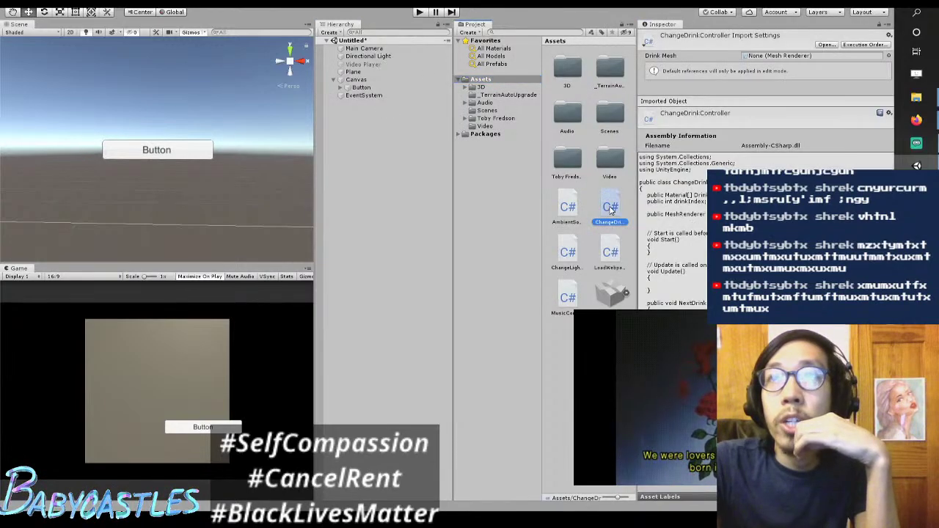
{"action": "left_click", "coordinate": [568, 208]}
{"action": "left_click", "coordinate": [568, 252]}
{"action": "left_click", "coordinate": [610, 252]}
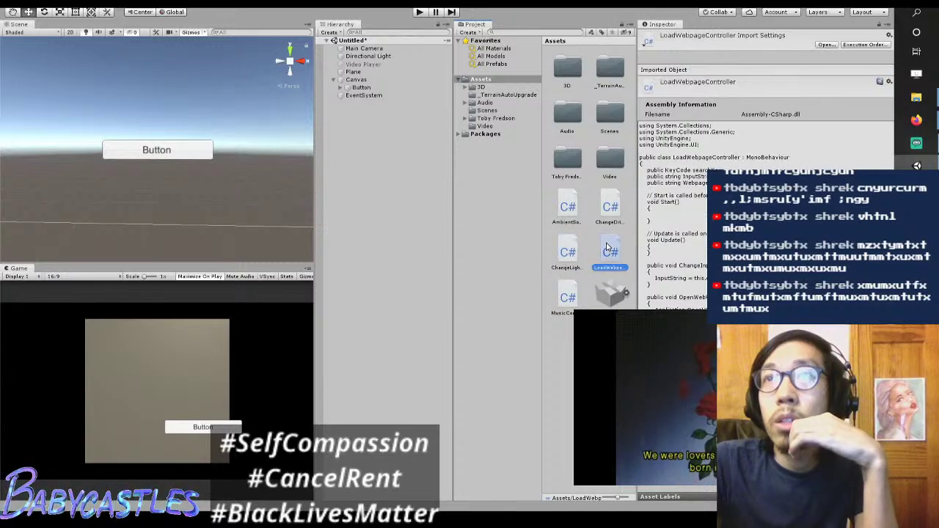
{"action": "left_click", "coordinate": [568, 252]}
{"action": "left_click", "coordinate": [609, 252]}
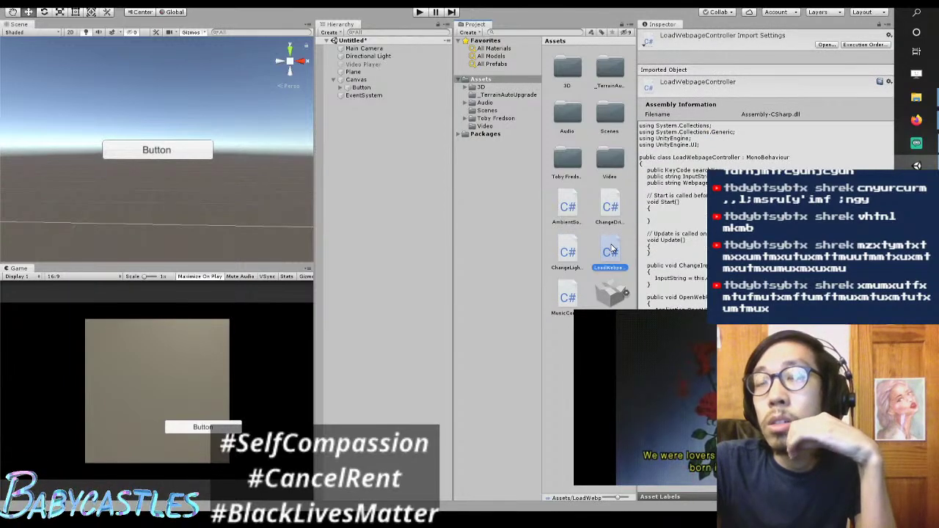
Step: Attach the ChangeDrinkController script to the Plane in the Hierarchy
{"action": "left_click_drag", "start_coordinate": [680, 336], "coordinate": [255, 305]}
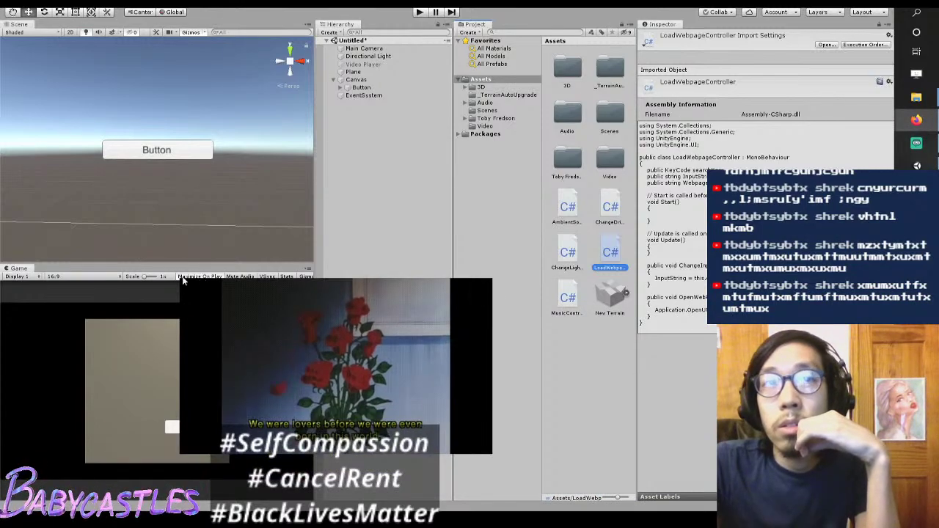
{"action": "left_click_drag", "start_coordinate": [293, 338], "coordinate": [335, 337]}
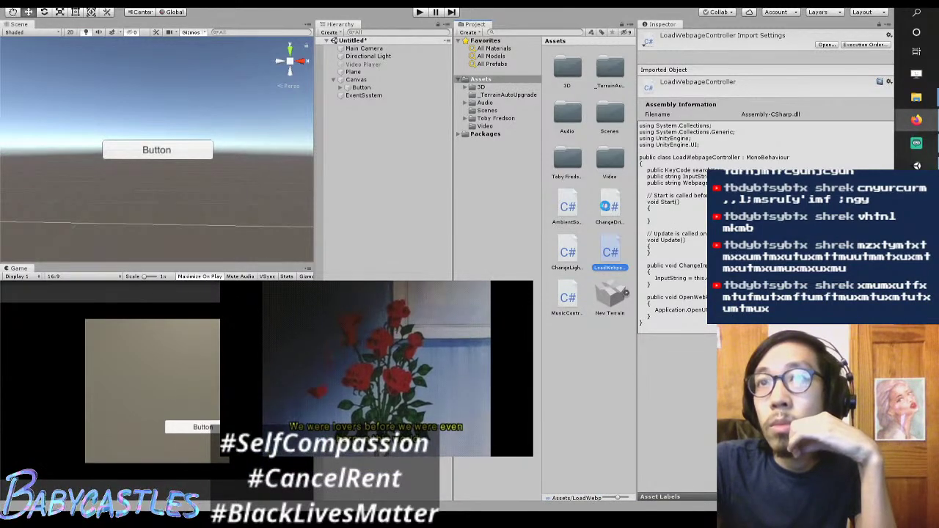
{"action": "left_click", "coordinate": [607, 208]}
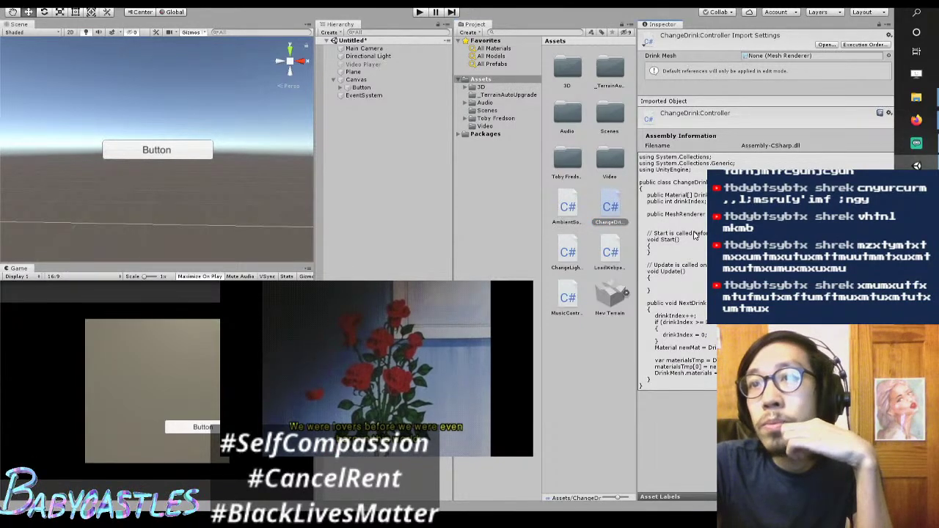
{"action": "left_click_drag", "start_coordinate": [611, 207], "coordinate": [382, 72]}
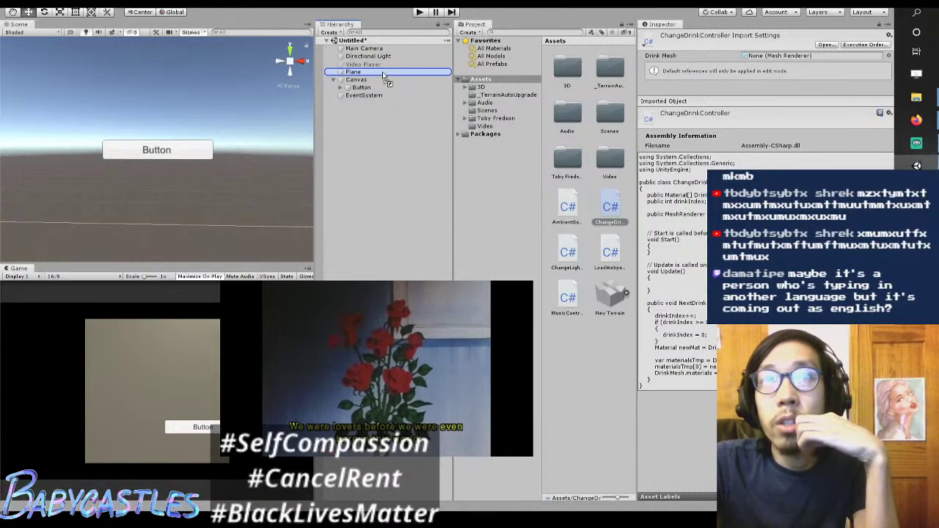
Step: Scroll down in the Unity editor
{"action": "scroll", "coordinate": [666, 225], "scroll_direction": "down", "scroll_amount": 3}
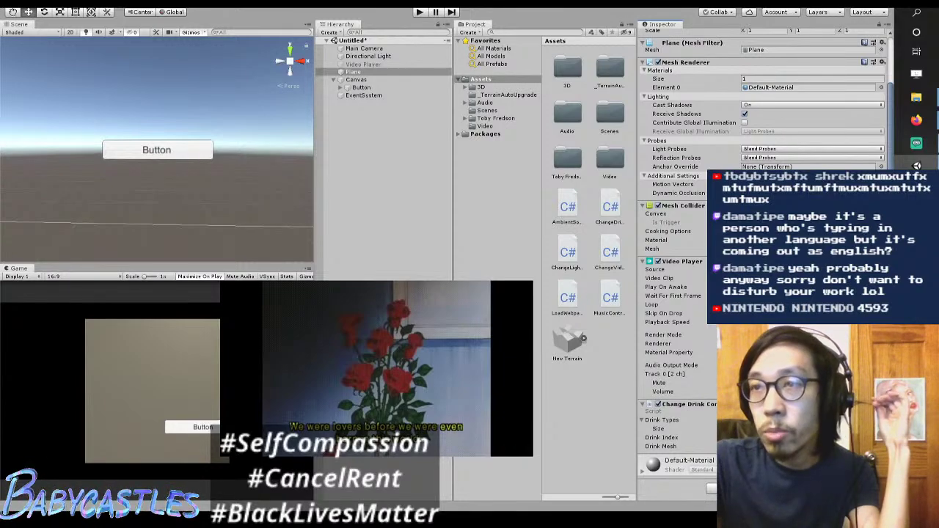
Step: Scroll up and down through the Plane's components
{"action": "scroll", "coordinate": [763, 147], "scroll_direction": "up", "scroll_amount": 3}
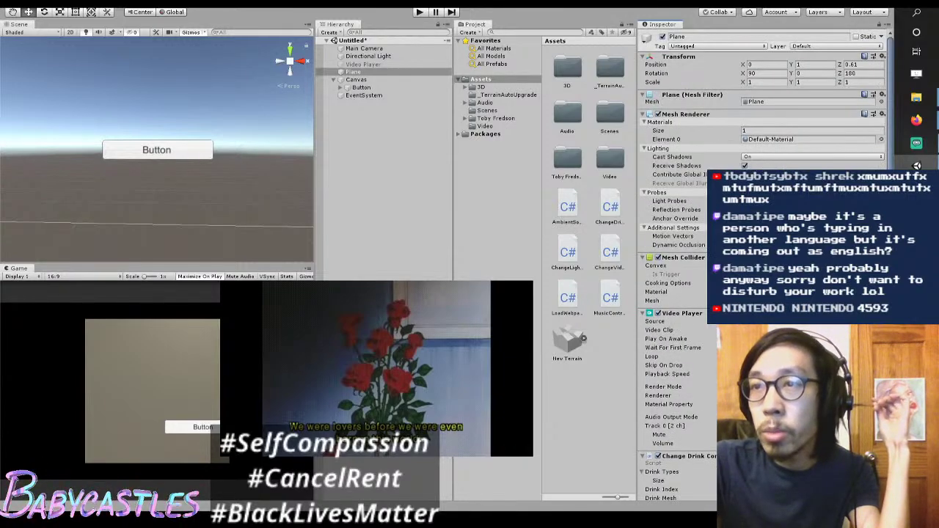
{"action": "scroll", "coordinate": [763, 147], "scroll_direction": "down", "scroll_amount": 4}
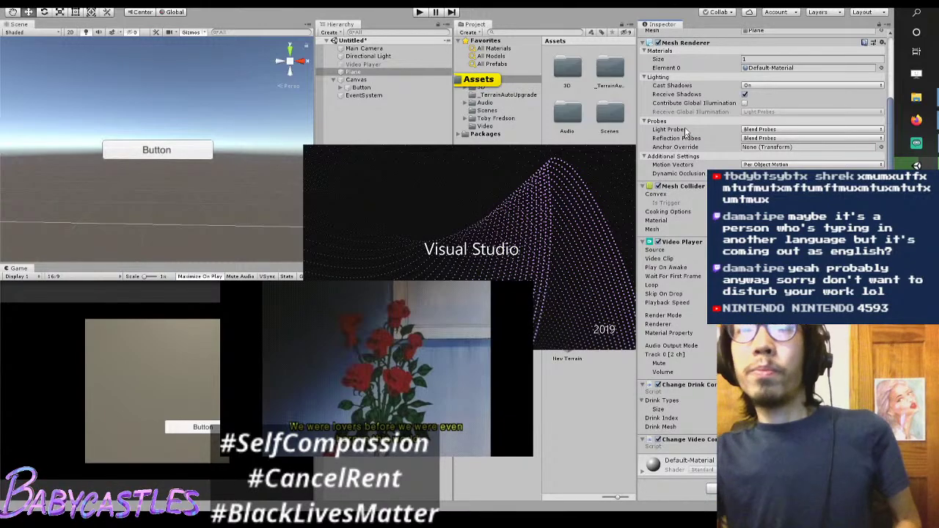
Step: Drag within Visual Studio while ChangeVideoController.cs loads
{"action": "left_click_drag", "start_coordinate": [394, 348], "coordinate": [677, 368]}
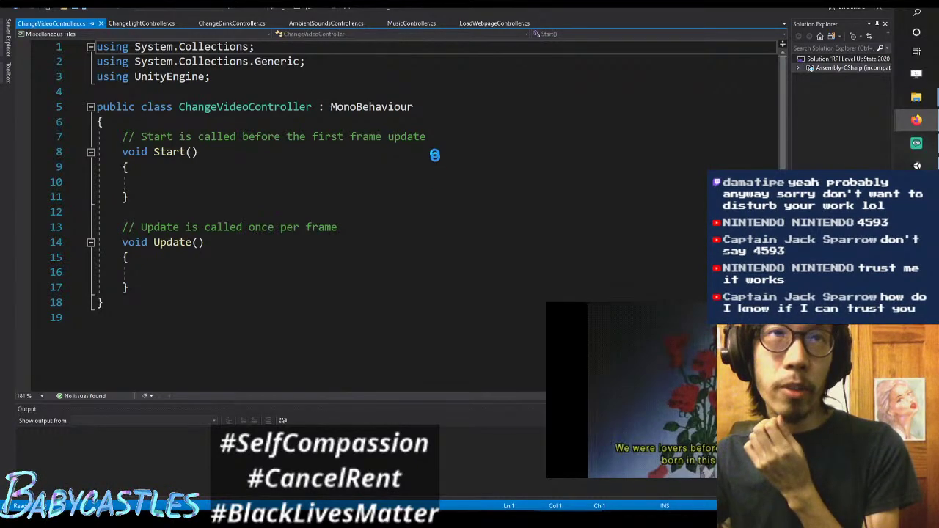
Step: Return to the Unity editor so it recompiles with the new script
{"action": "left_click", "coordinate": [916, 166]}
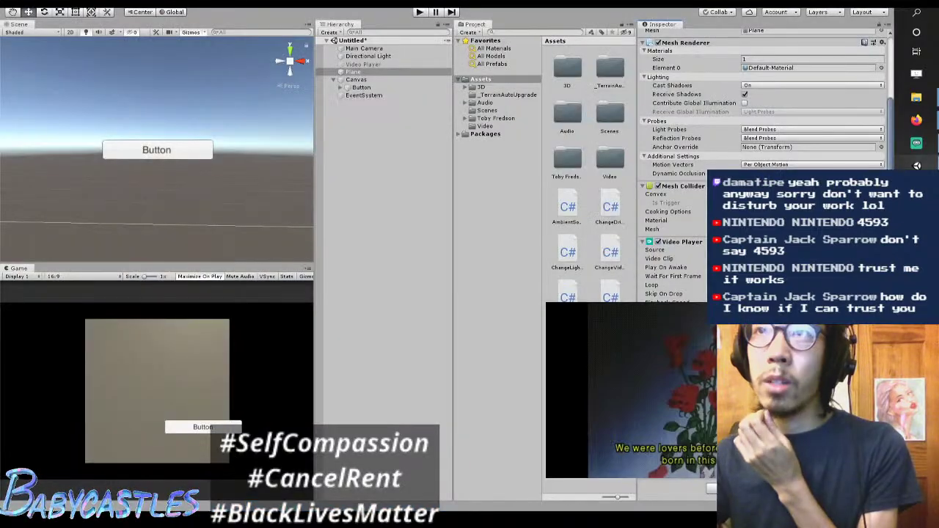
{"action": "left_click_drag", "start_coordinate": [742, 313], "coordinate": [405, 281]}
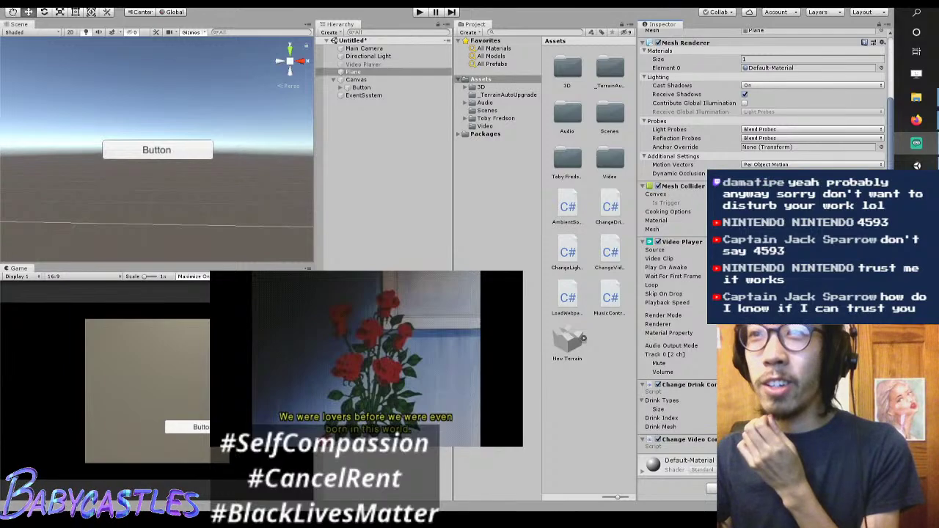
Step: Paste all ChangeDrinkController code into ChangeVideoController.cs and rename the class to ChangeVideoController
{"action": "left_click", "coordinate": [917, 165]}
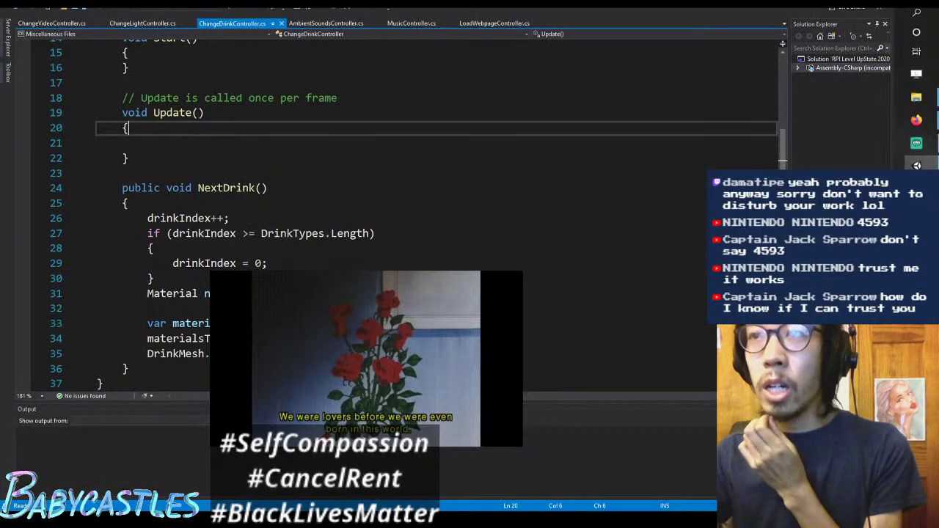
{"action": "left_click", "coordinate": [473, 146]}
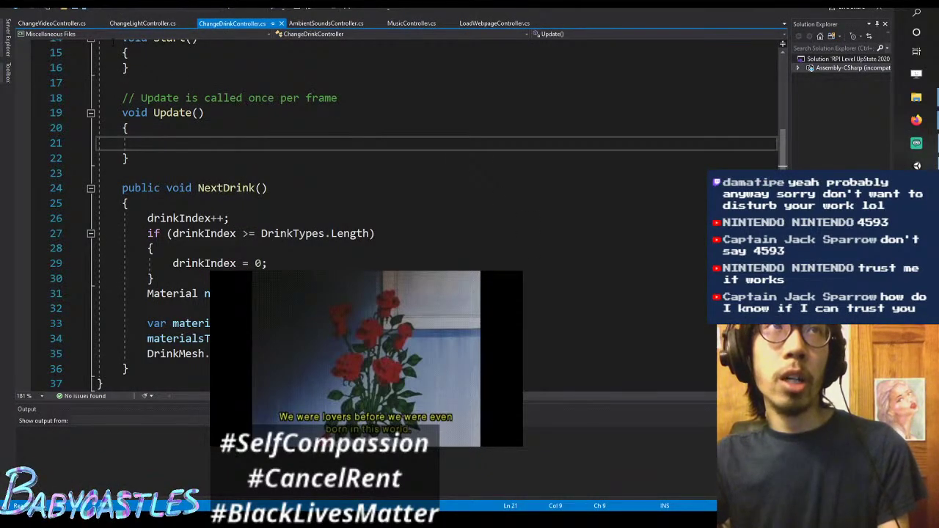
{"action": "key", "text": "ctrl+a"}
{"action": "left_click", "coordinate": [49, 25]}
{"action": "left_click", "coordinate": [387, 155]}
{"action": "key", "text": "ctrl+a"}
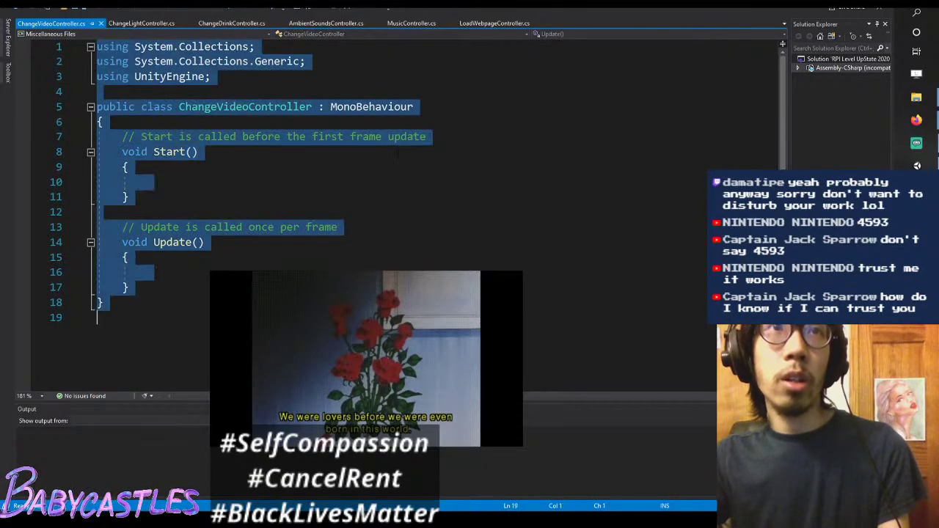
{"action": "key", "text": "ctrl+v"}
{"action": "scroll", "coordinate": [220, 146], "scroll_direction": "up", "scroll_amount": 6}
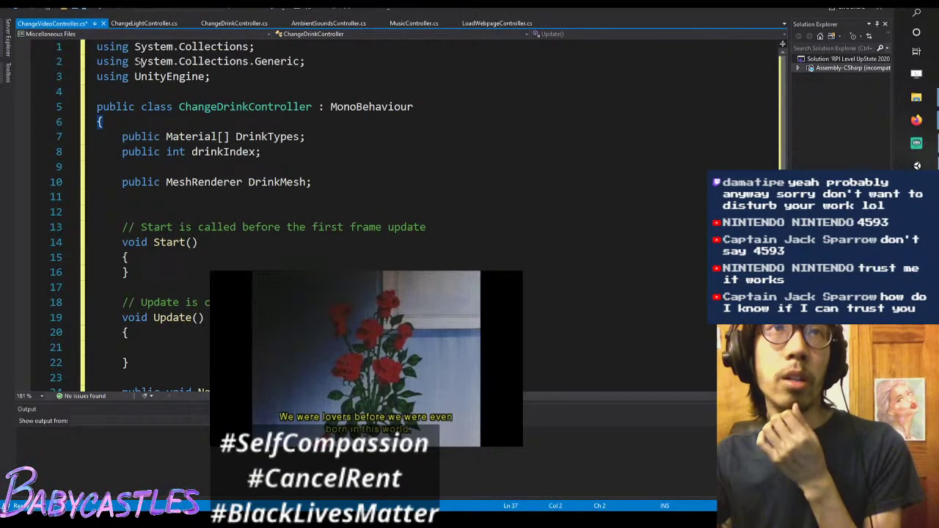
{"action": "double_click", "coordinate": [187, 107]}
{"action": "type", "text": "ChangeVideoC"}
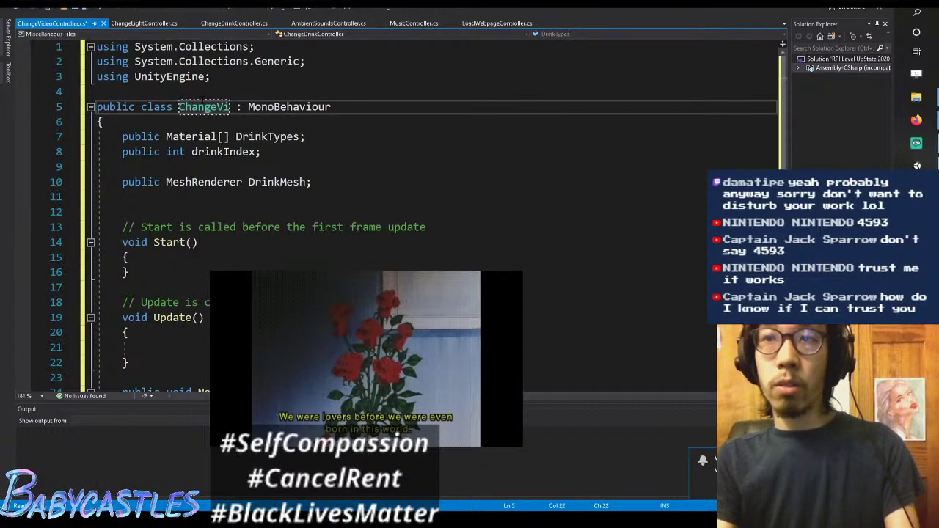
{"action": "type", "text": "ontroller"}
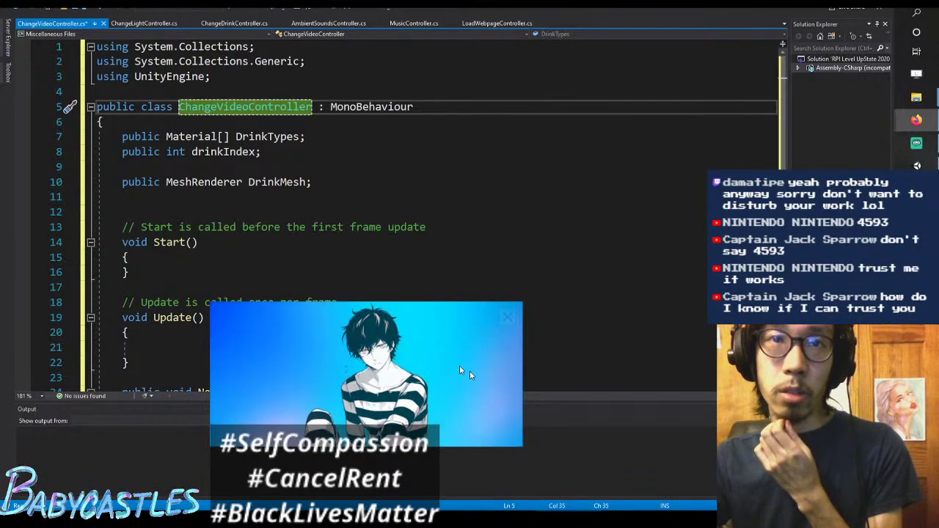
Step: Rename the DrinkTypes field to VideoList throughout the script
{"action": "left_click", "coordinate": [367, 272]}
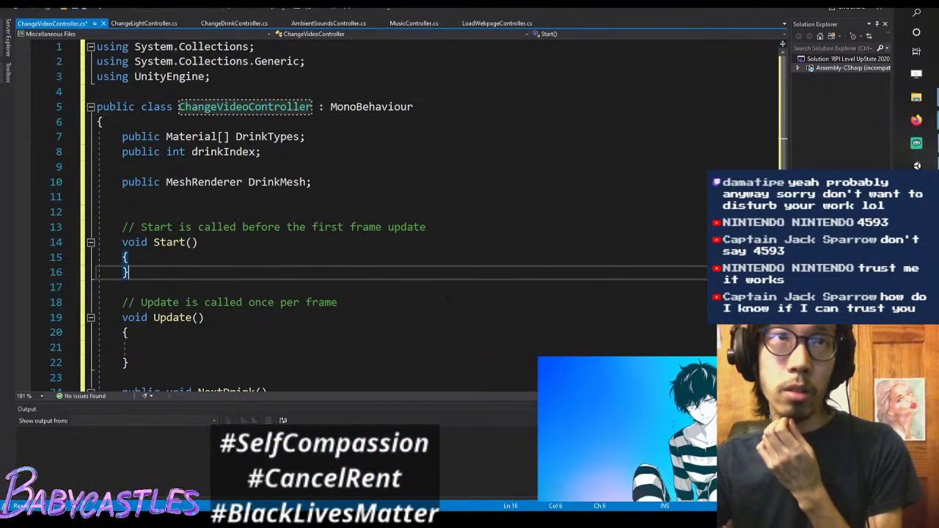
{"action": "left_click", "coordinate": [344, 138]}
{"action": "key", "text": "Left"}
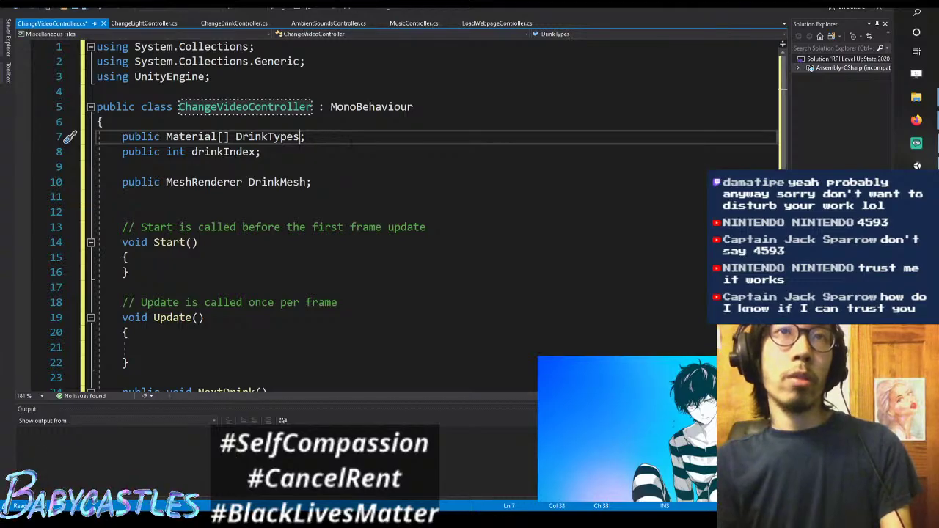
{"action": "key", "text": "ctrl+r"}
{"action": "key", "text": "ctrl+r"}
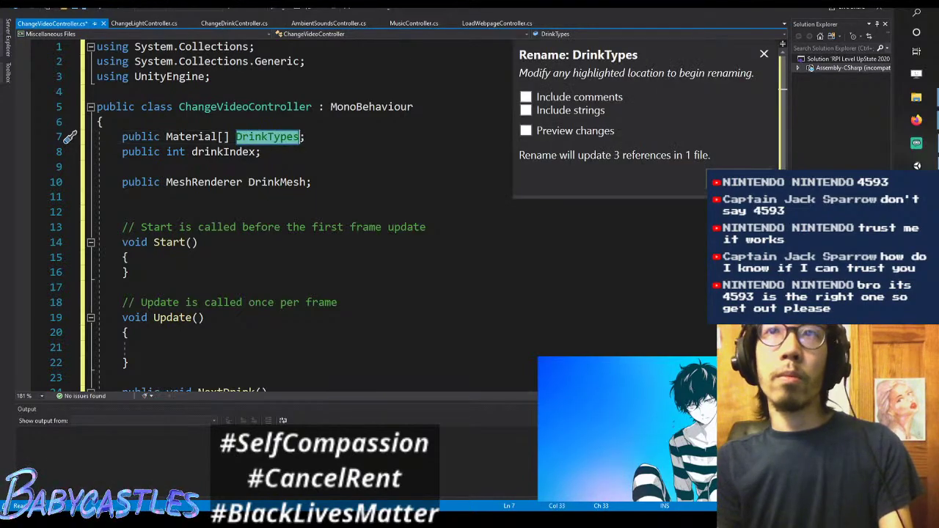
{"action": "type", "text": "and"}
{"action": "key", "text": "BackSpace"}
{"action": "key", "text": "BackSpace"}
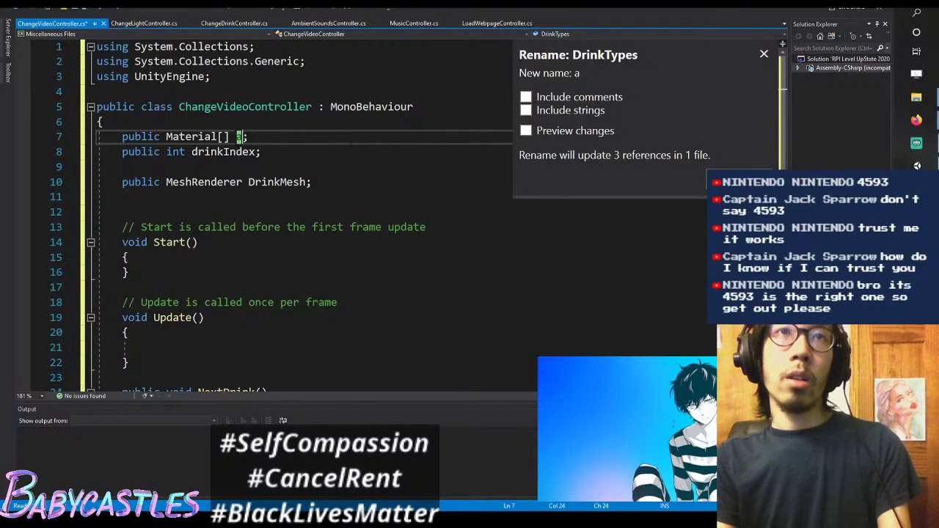
{"action": "type", "text": "Vi"}
{"action": "key", "text": "BackSpace"}
{"action": "key", "text": "BackSpace"}
{"action": "key", "text": "BackSpace"}
{"action": "type", "text": "Vi"}
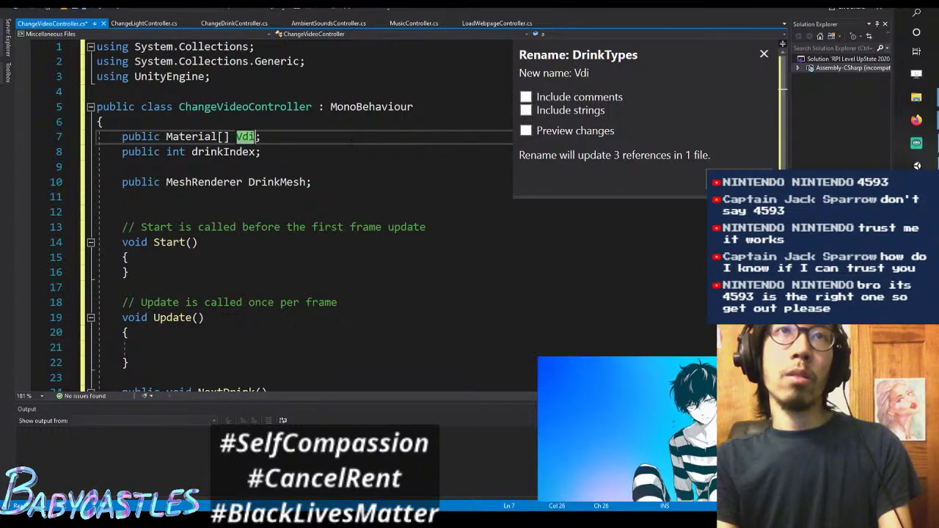
{"action": "key", "text": "BackSpace"}
{"action": "type", "text": "ideoList"}
{"action": "key", "text": "Escape"}
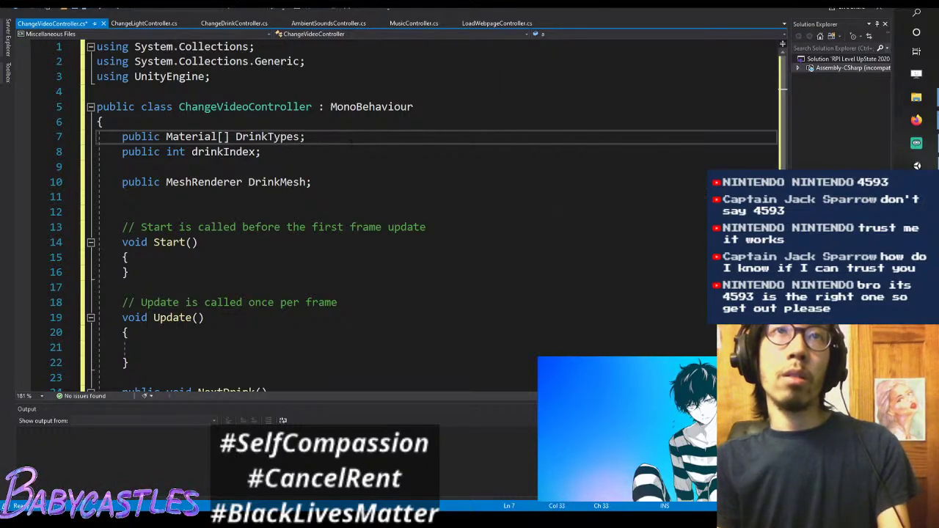
{"action": "key", "text": "ctrl+r"}
{"action": "key", "text": "ctrl+r"}
{"action": "type", "text": "VideoList"}
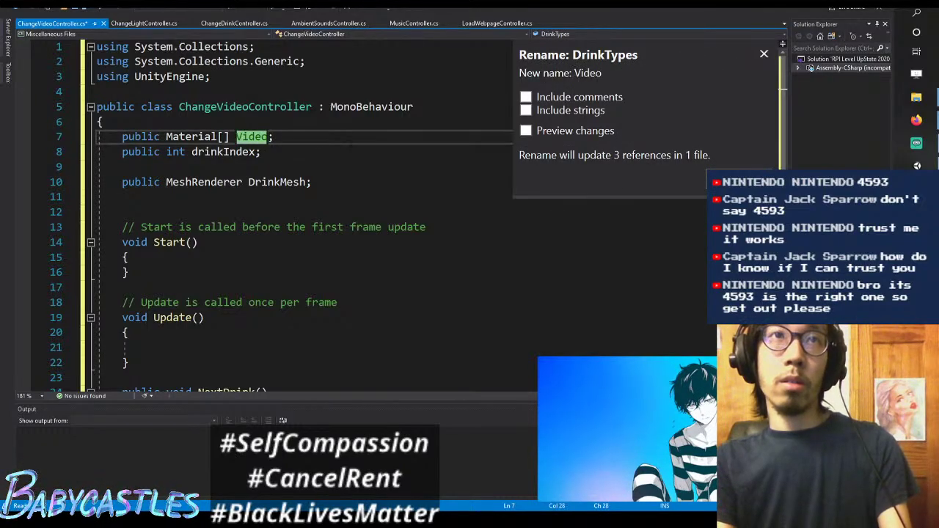
{"action": "key", "text": "Return"}
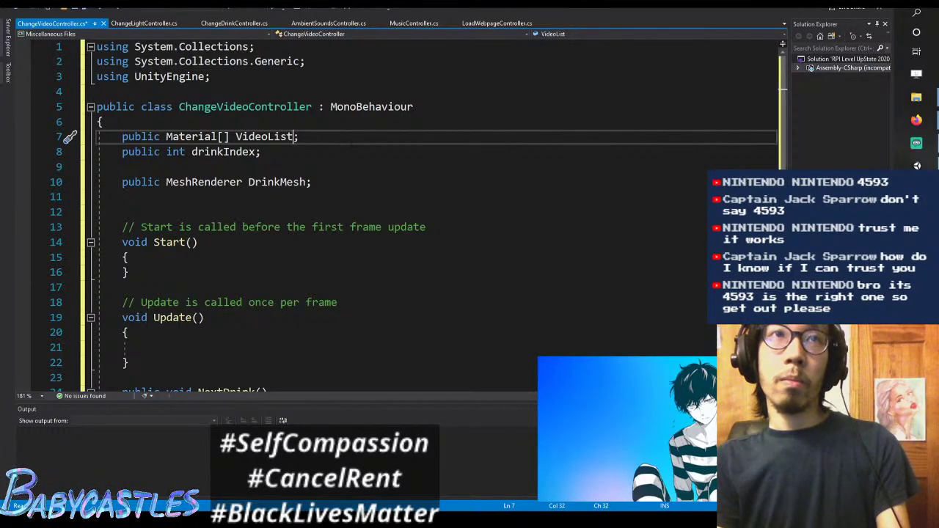
Step: Rename drinkIndex to videoIndex and DrinkMesh to VideoMesh across all references
{"action": "left_click", "coordinate": [192, 152]}
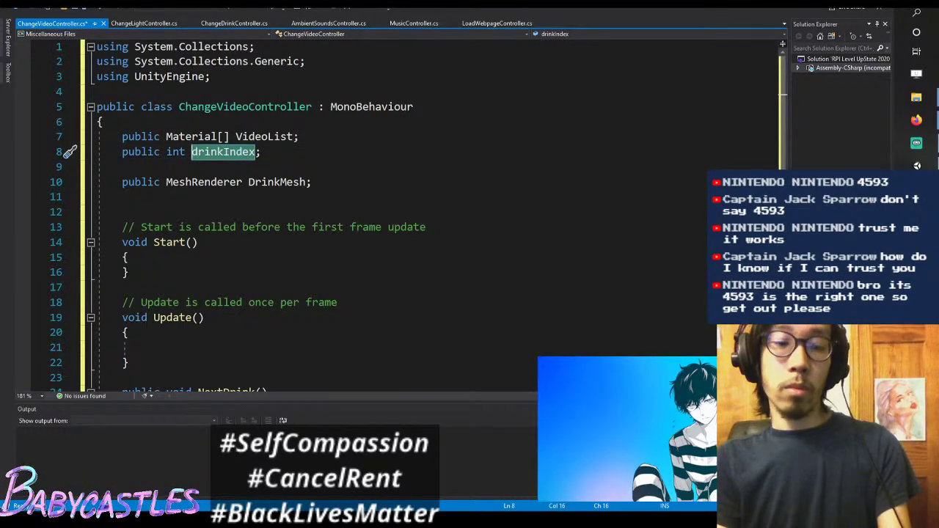
{"action": "key", "text": "ctrl+r"}
{"action": "key", "text": "ctrl+r"}
{"action": "type", "text": "videoIn"}
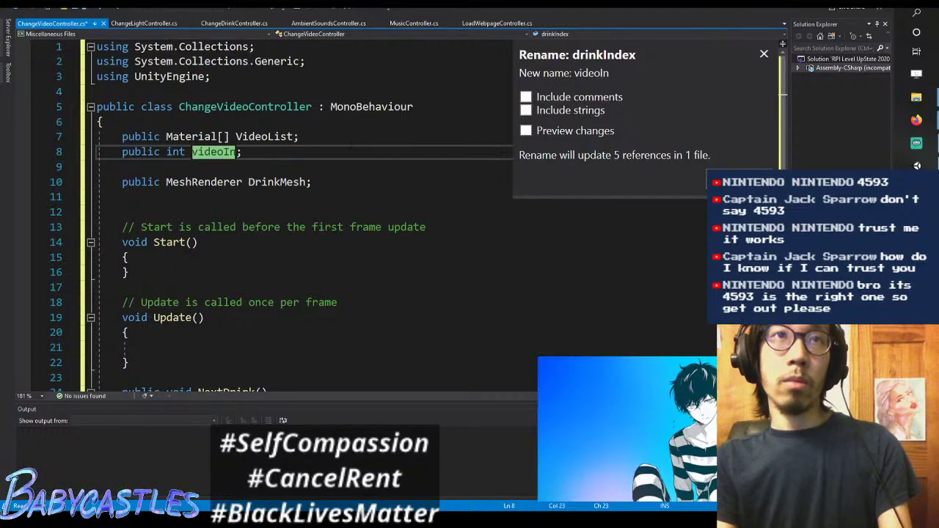
{"action": "type", "text": "dex"}
{"action": "key", "text": "Return"}
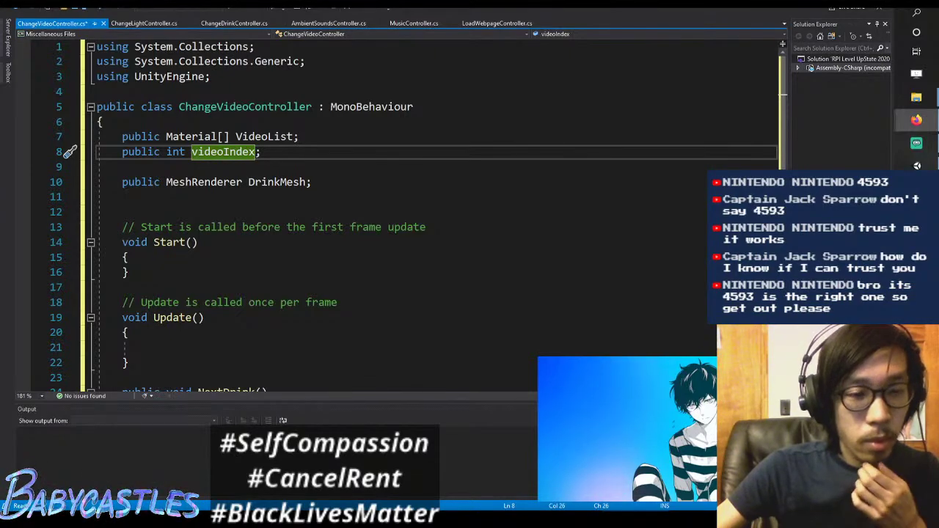
{"action": "left_click", "coordinate": [339, 245]}
{"action": "scroll", "coordinate": [338, 245], "scroll_direction": "down", "scroll_amount": 1}
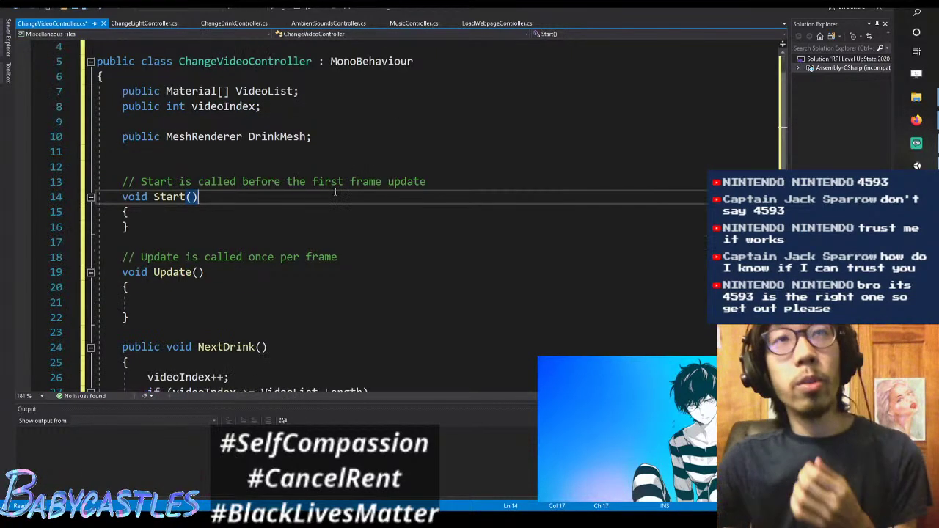
{"action": "left_click", "coordinate": [305, 137]}
{"action": "key", "text": "ctrl+r"}
{"action": "key", "text": "ctrl+r"}
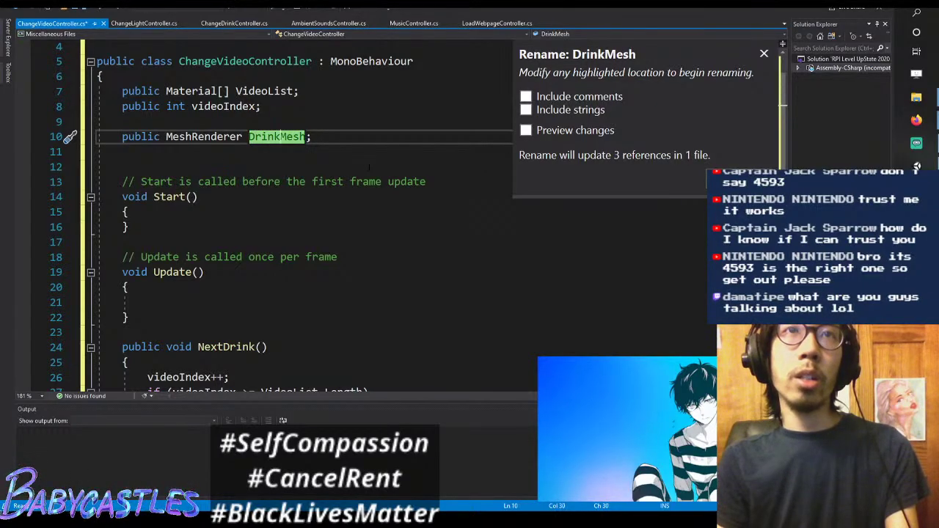
{"action": "key", "text": "BackSpace"}
{"action": "key", "text": "BackSpace"}
{"action": "key", "text": "BackSpace"}
{"action": "key", "text": "BackSpace"}
{"action": "key", "text": "BackSpace"}
{"action": "type", "text": "video"}
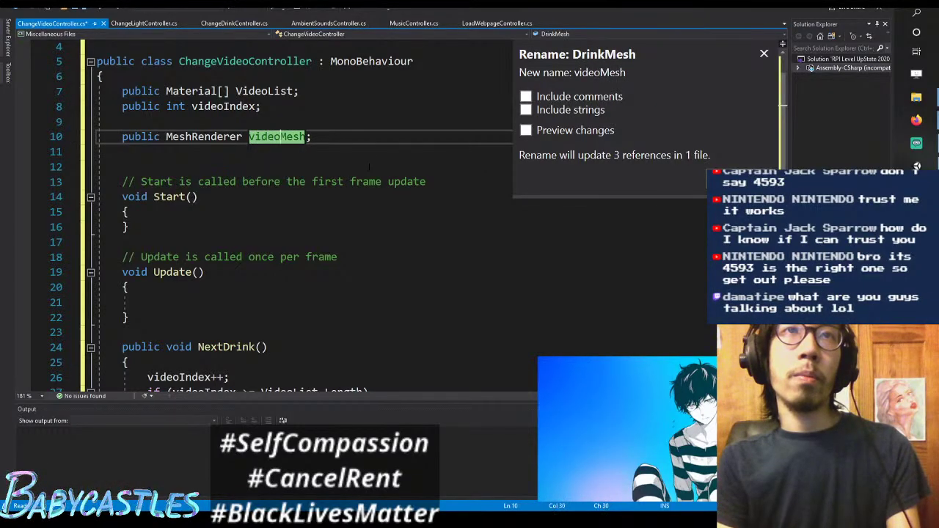
{"action": "key", "text": "BackSpace"}
{"action": "key", "text": "BackSpace"}
{"action": "key", "text": "BackSpace"}
{"action": "key", "text": "BackSpace"}
{"action": "key", "text": "BackSpace"}
{"action": "type", "text": "Video"}
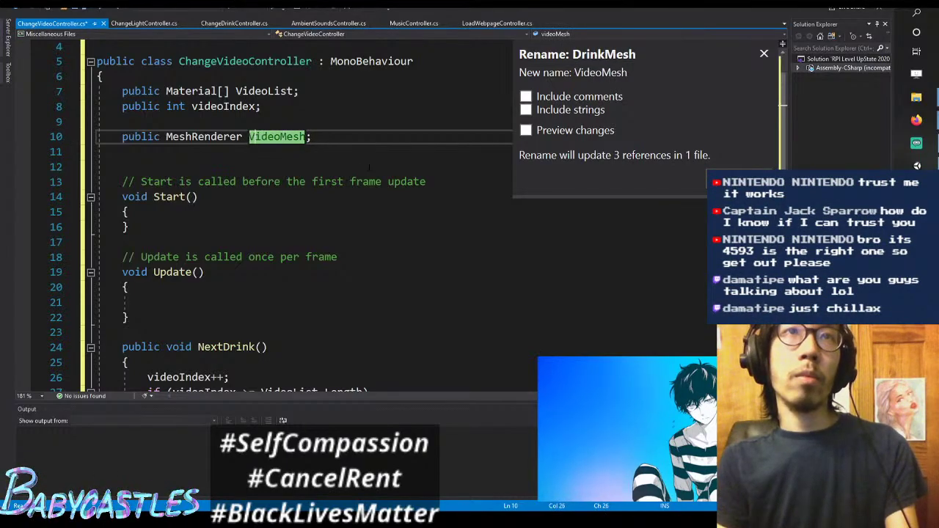
{"action": "key", "text": "Return"}
Step: Go to the videoIndex++ and wrap-around check lines in NextDrink
{"action": "scroll", "coordinate": [433, 220], "scroll_direction": "down", "scroll_amount": 5}
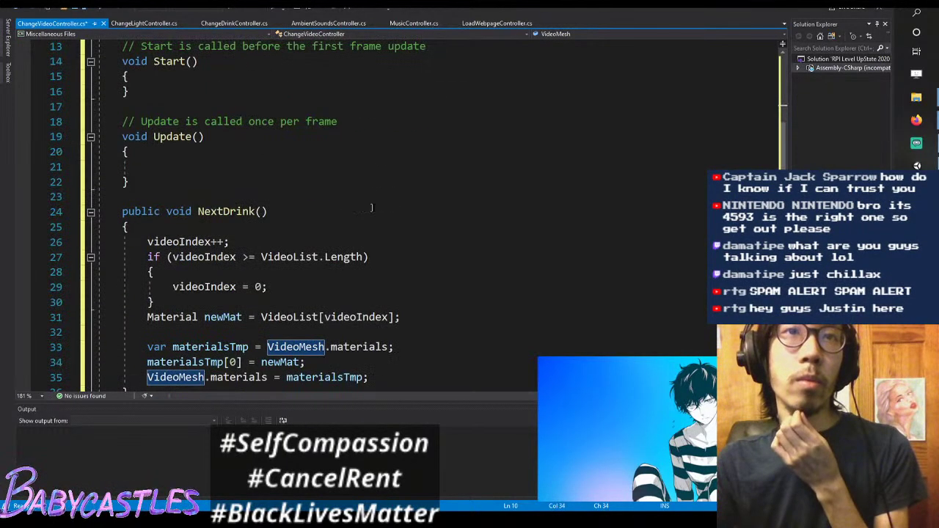
{"action": "left_click", "coordinate": [230, 151]}
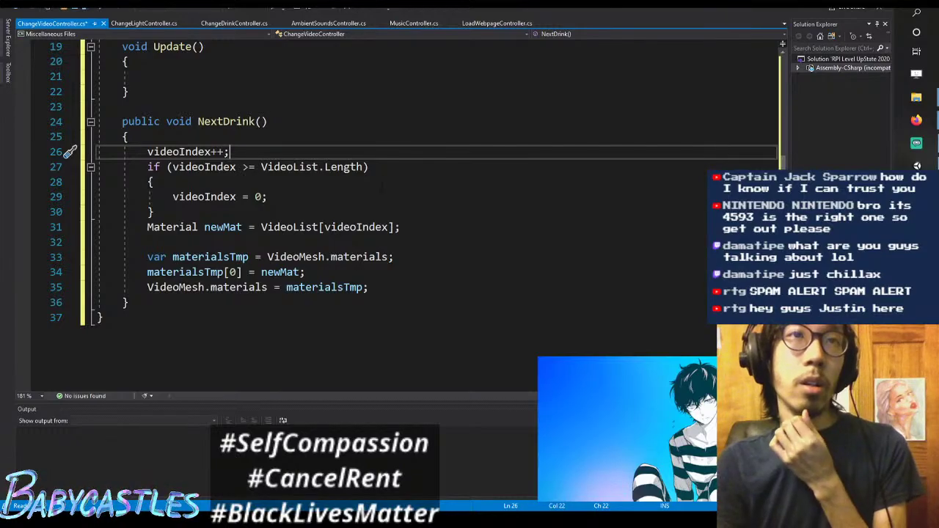
{"action": "key", "text": "Down"}
{"action": "key", "text": "Up"}
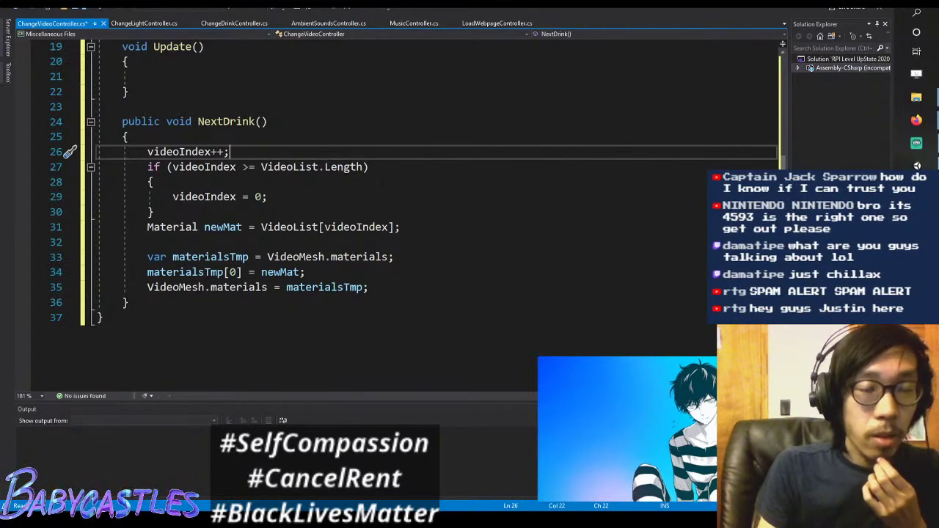
{"action": "left_click", "coordinate": [212, 152]}
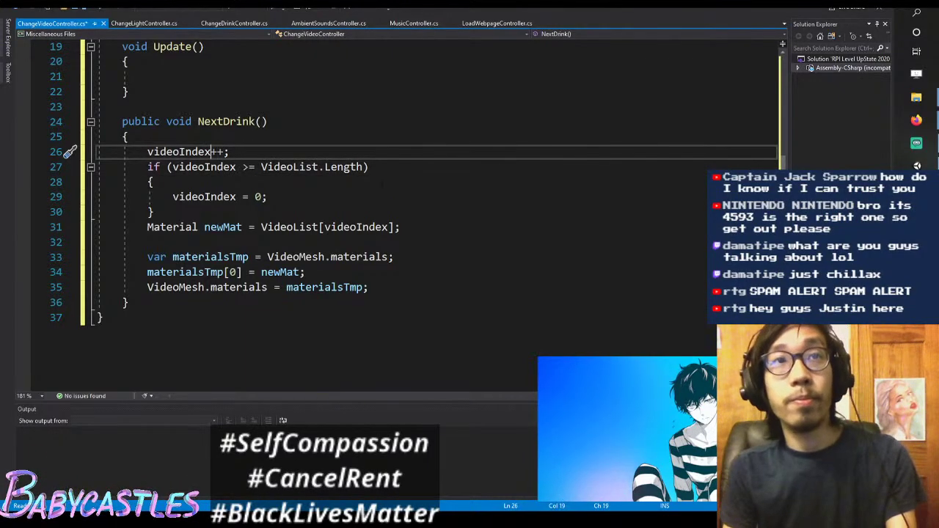
{"action": "key", "text": "Down"}
{"action": "key", "text": "Down"}
{"action": "key", "text": "Down"}
{"action": "key", "text": "Down"}
{"action": "key", "text": "Down"}
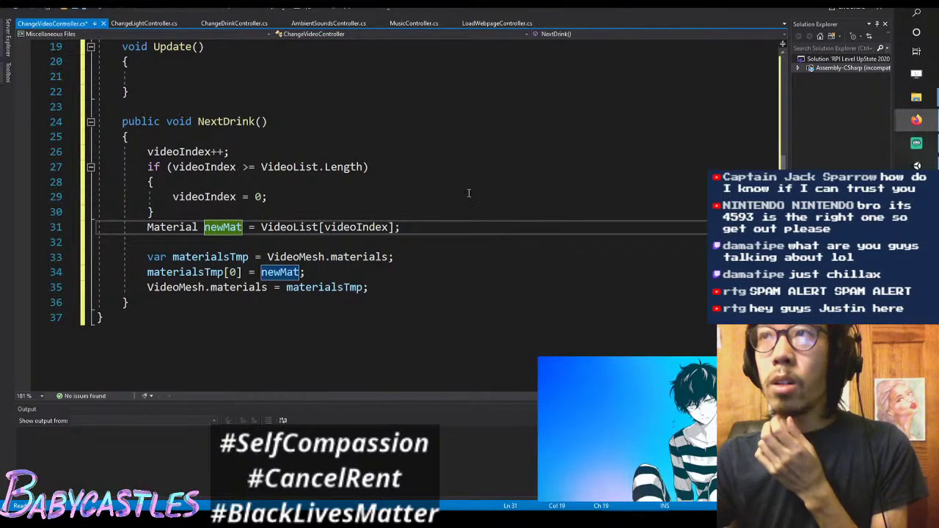
{"action": "key", "text": "Up"}
{"action": "left_click", "coordinate": [430, 232]}
{"action": "key", "text": "alt+Tab"}
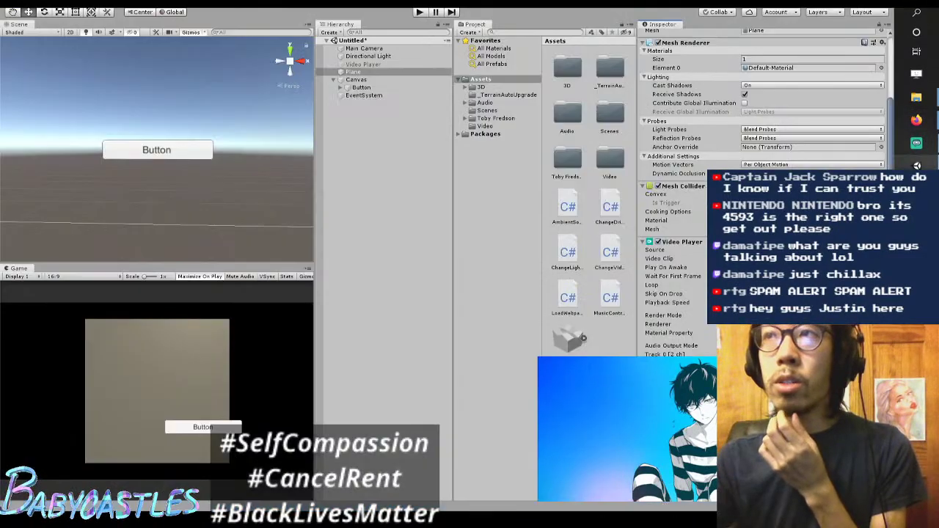
{"action": "left_click", "coordinate": [398, 79]}
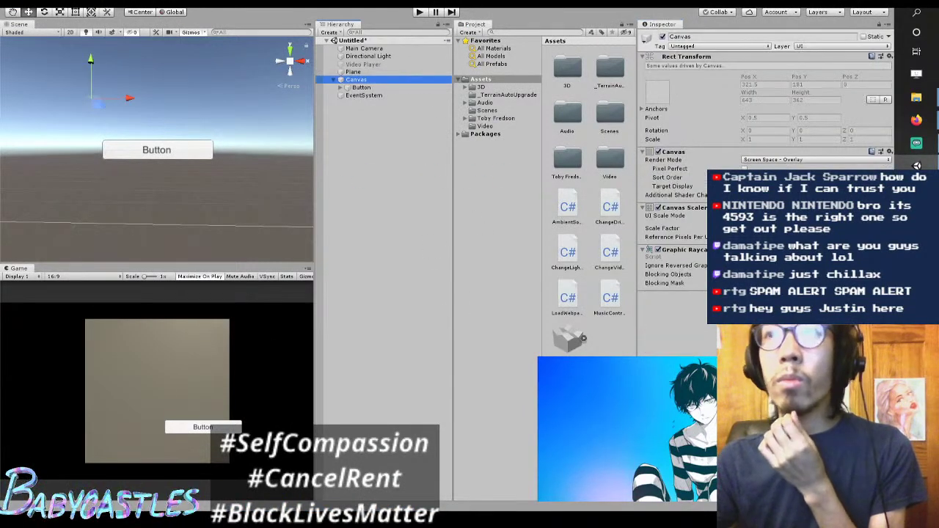
{"action": "left_click", "coordinate": [413, 89]}
{"action": "key", "text": "Up"}
{"action": "key", "text": "Up"}
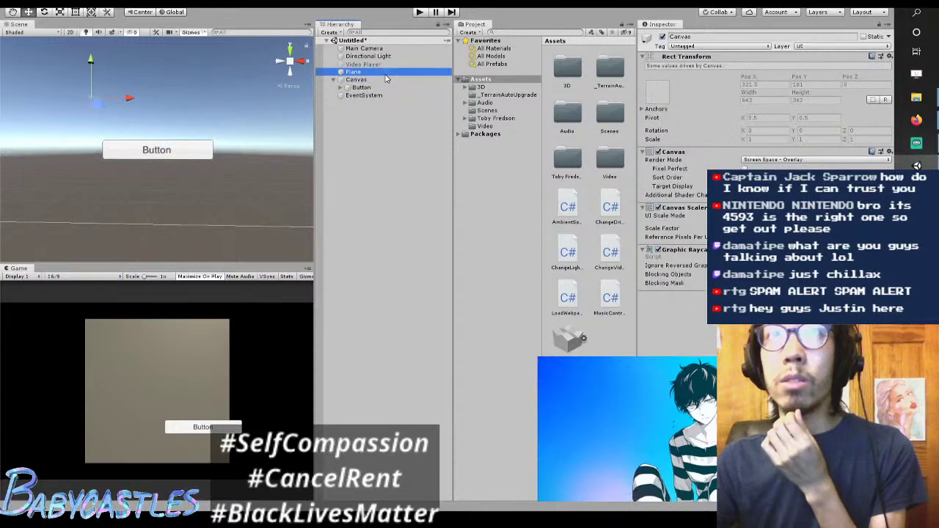
{"action": "scroll", "coordinate": [763, 110], "scroll_direction": "down", "scroll_amount": 5}
{"action": "left_click_drag", "start_coordinate": [767, 406], "coordinate": [508, 390]}
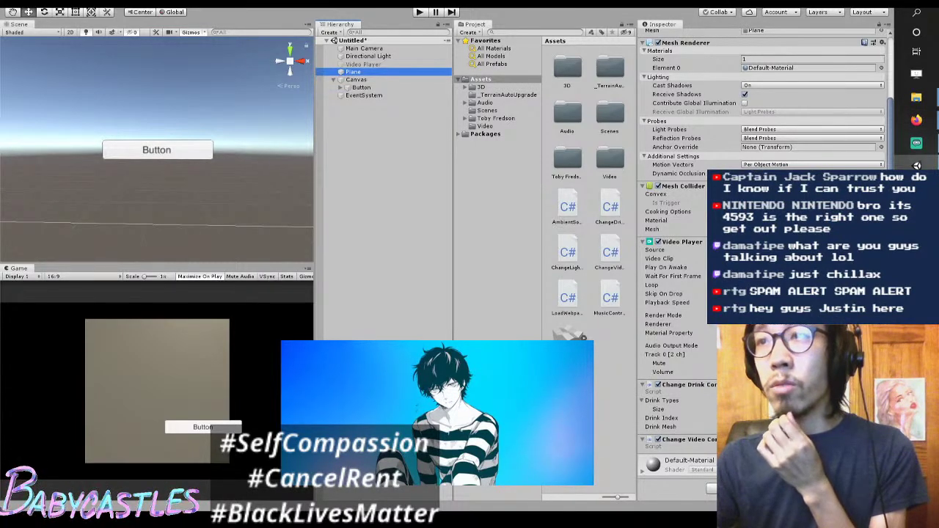
{"action": "scroll", "coordinate": [763, 110], "scroll_direction": "up", "scroll_amount": 3}
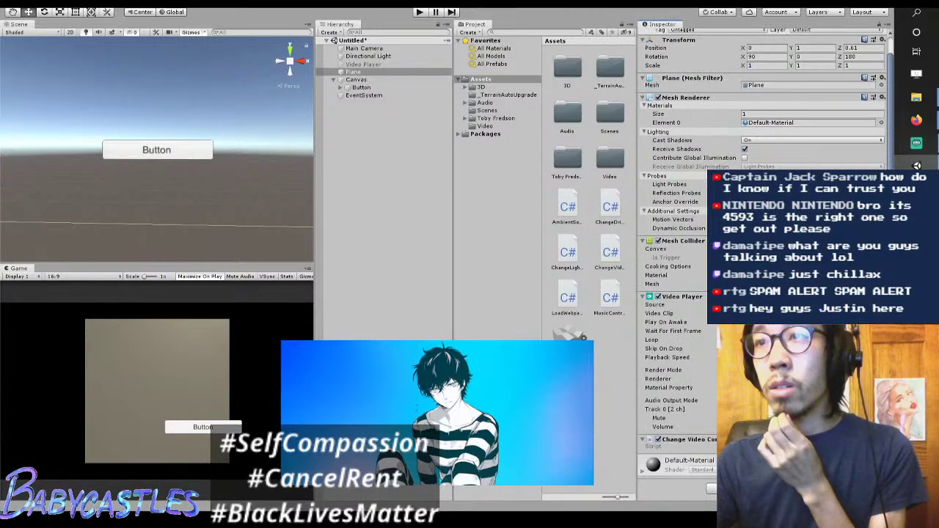
Step: Begin replacing the VideoMesh field's MeshRenderer type with VideoPlayer
{"action": "key", "text": "alt+Tab"}
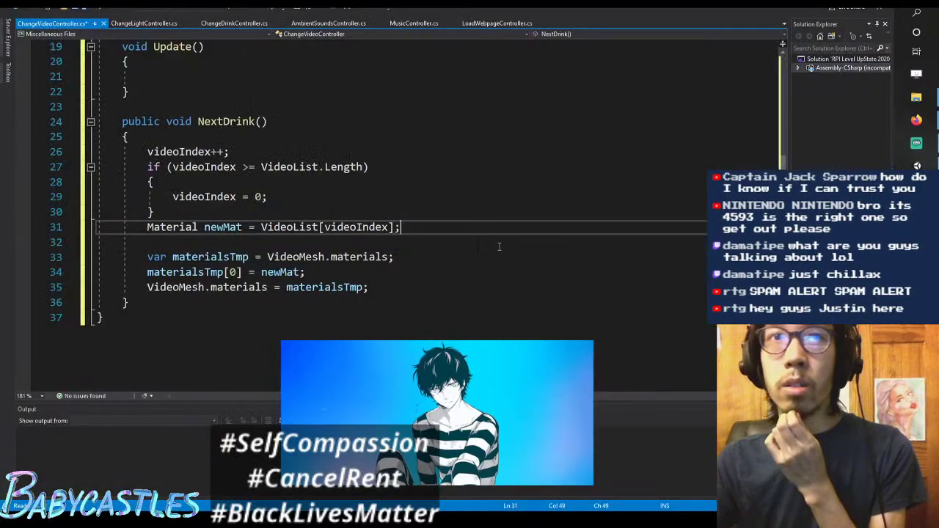
{"action": "left_click", "coordinate": [399, 213]}
{"action": "scroll", "coordinate": [400, 213], "scroll_direction": "up", "scroll_amount": 5}
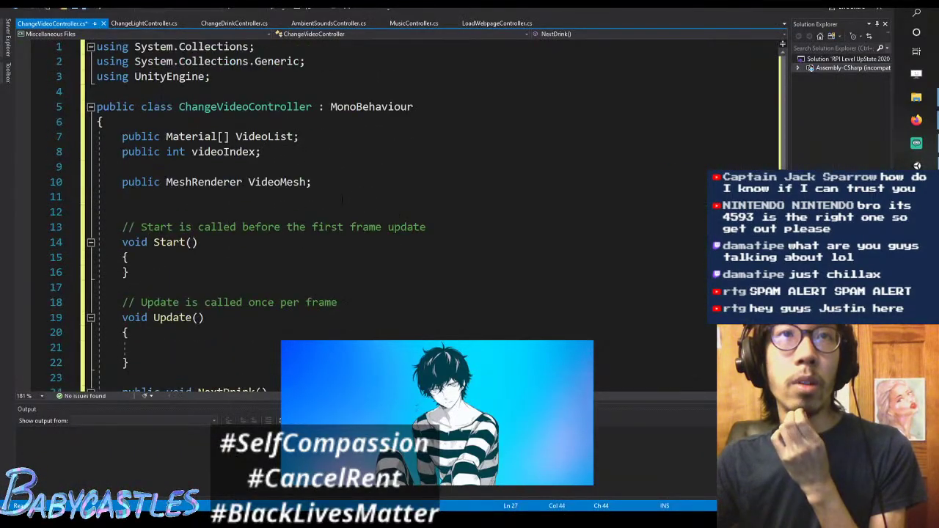
{"action": "left_click", "coordinate": [275, 182]}
{"action": "double_click", "coordinate": [204, 182]}
{"action": "type", "text": "VideoPlay"}
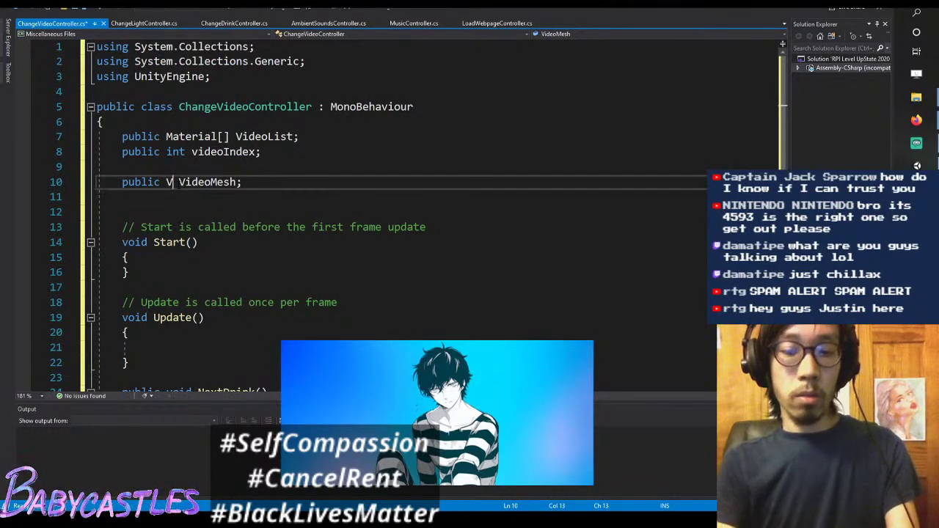
Step: Rename VideoMesh to VideoPlayerObject throughout the file
{"action": "left_click", "coordinate": [288, 182]}
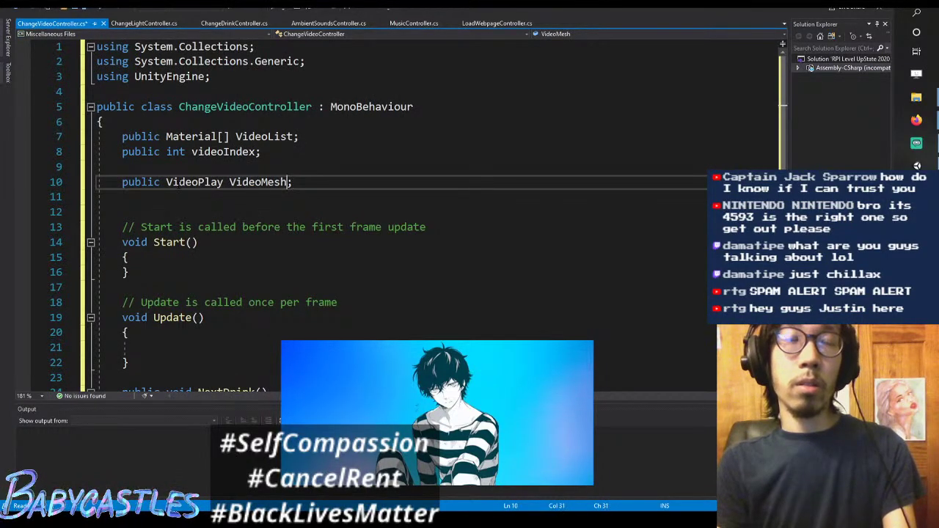
{"action": "key", "text": "ctrl+r"}
{"action": "key", "text": "ctrl+r"}
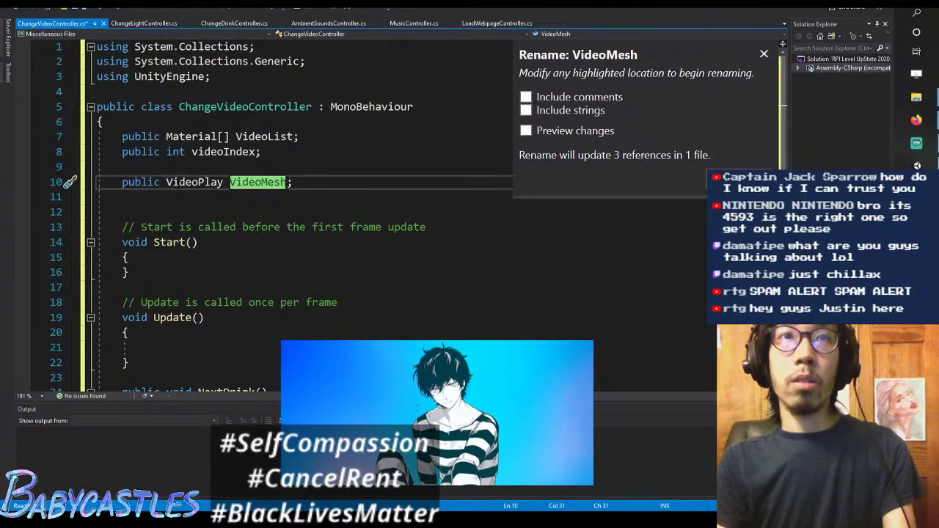
{"action": "key", "text": "BackSpace"}
{"action": "key", "text": "BackSpace"}
{"action": "key", "text": "BackSpace"}
{"action": "key", "text": "BackSpace"}
{"action": "type", "text": "P"}
{"action": "key", "text": "BackSpace"}
{"action": "type", "text": "player"}
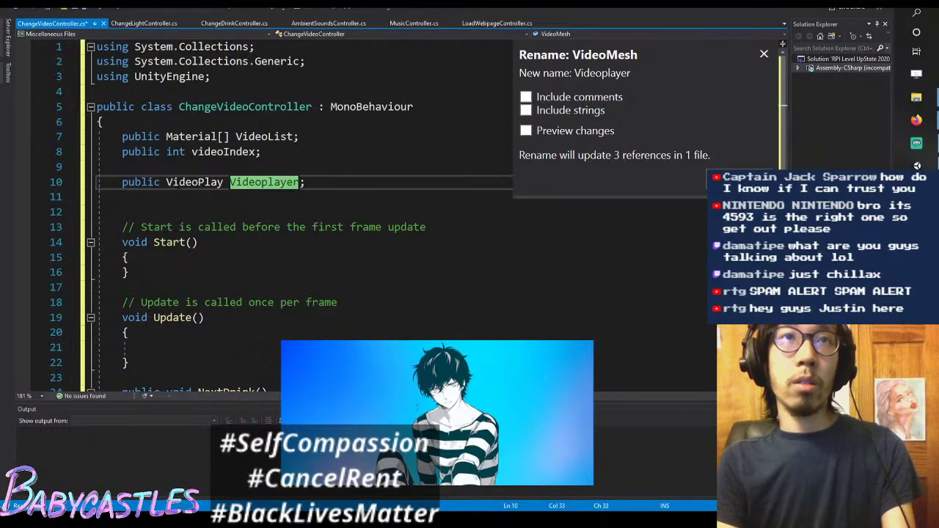
{"action": "key", "text": "BackSpace"}
{"action": "key", "text": "BackSpace"}
{"action": "key", "text": "BackSpace"}
{"action": "key", "text": "BackSpace"}
{"action": "key", "text": "BackSpace"}
{"action": "key", "text": "BackSpace"}
{"action": "type", "text": "Play"}
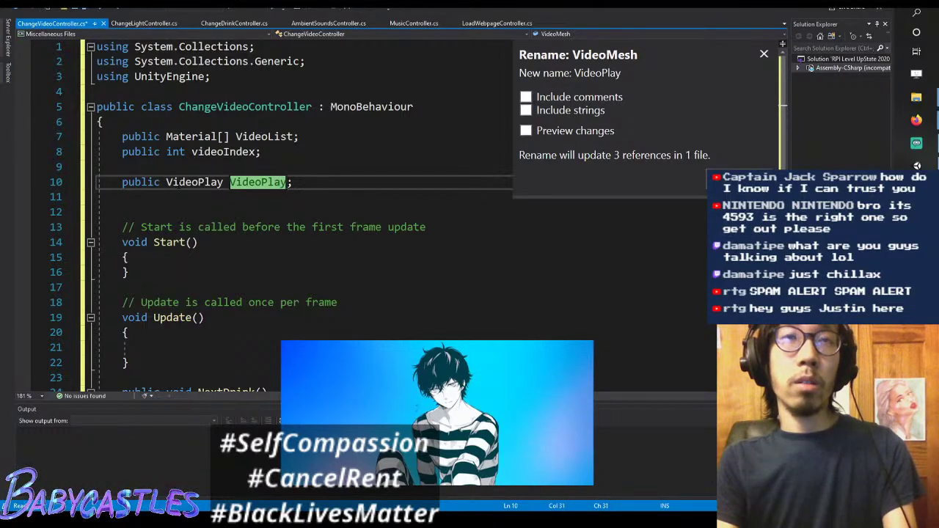
{"action": "type", "text": "erObject"}
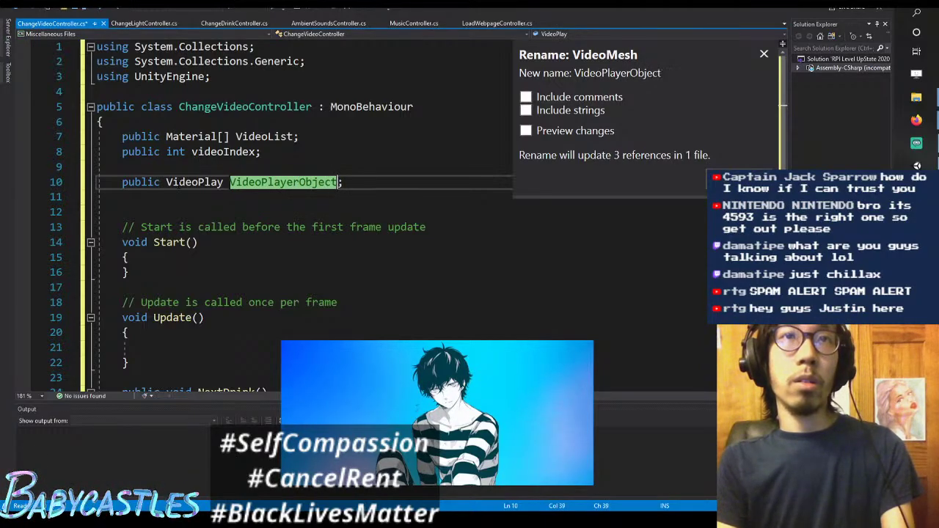
{"action": "key", "text": "Return"}
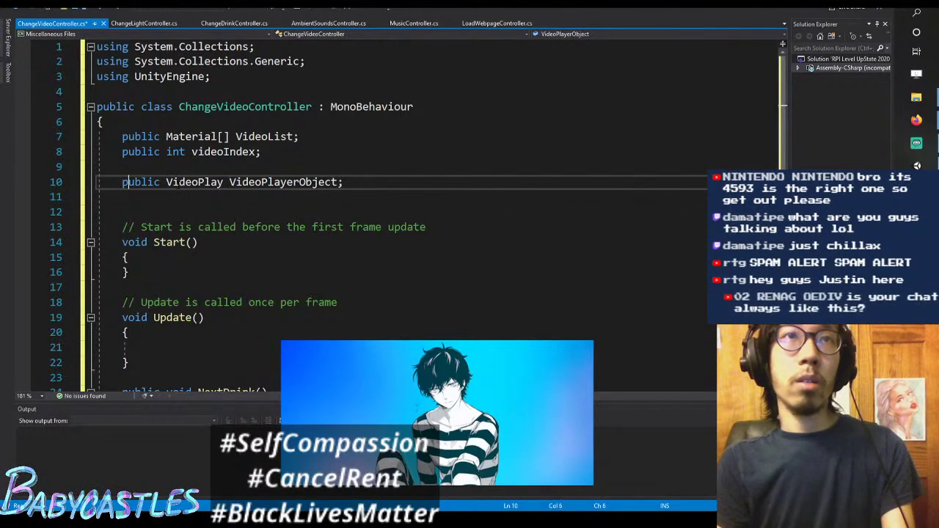
Step: Complete the field type as VideoPlayer, then go to the newMat line
{"action": "left_click", "coordinate": [223, 182]}
{"action": "type", "text": "er"}
{"action": "scroll", "coordinate": [547, 228], "scroll_direction": "down", "scroll_amount": 6}
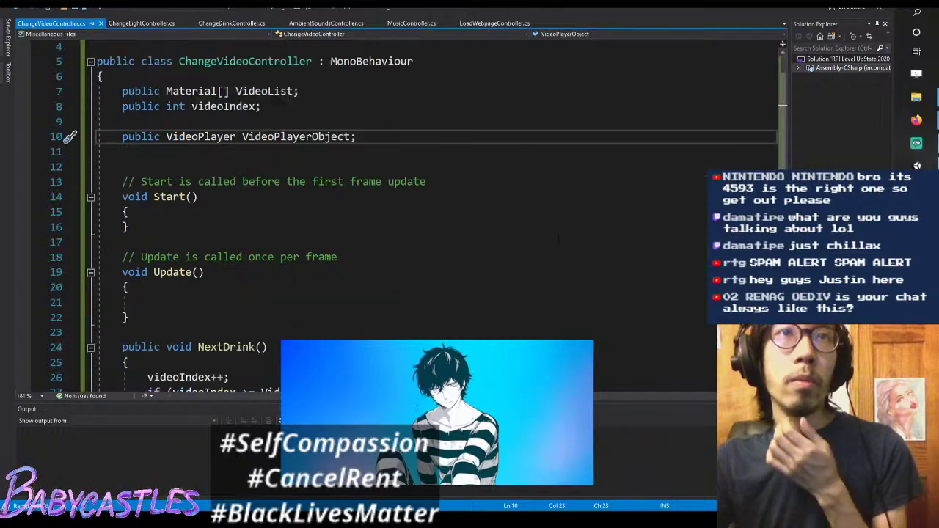
{"action": "left_click", "coordinate": [546, 229]}
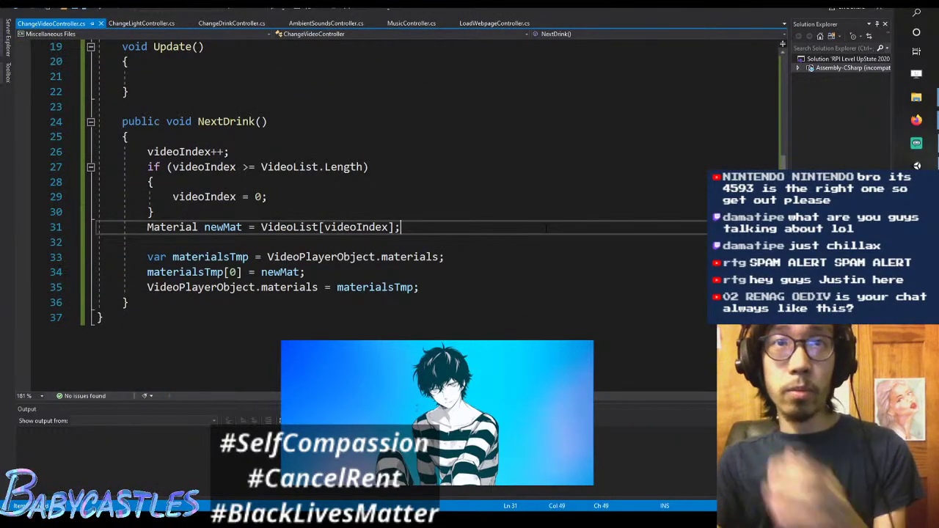
Step: Let Unity recompile the video controller script, then bring the RPI 2020 Brainstorming notes forward
{"action": "key", "text": "alt+Tab"}
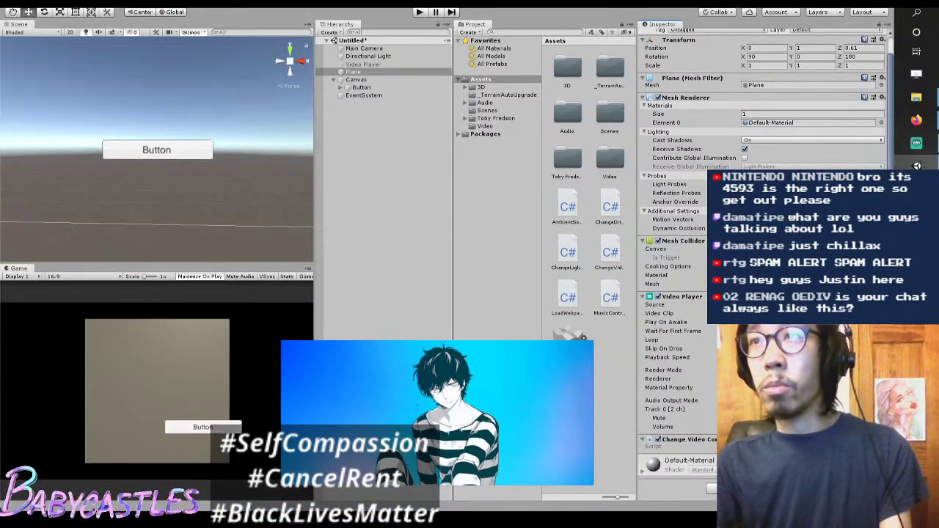
{"action": "key", "text": "alt+Tab"}
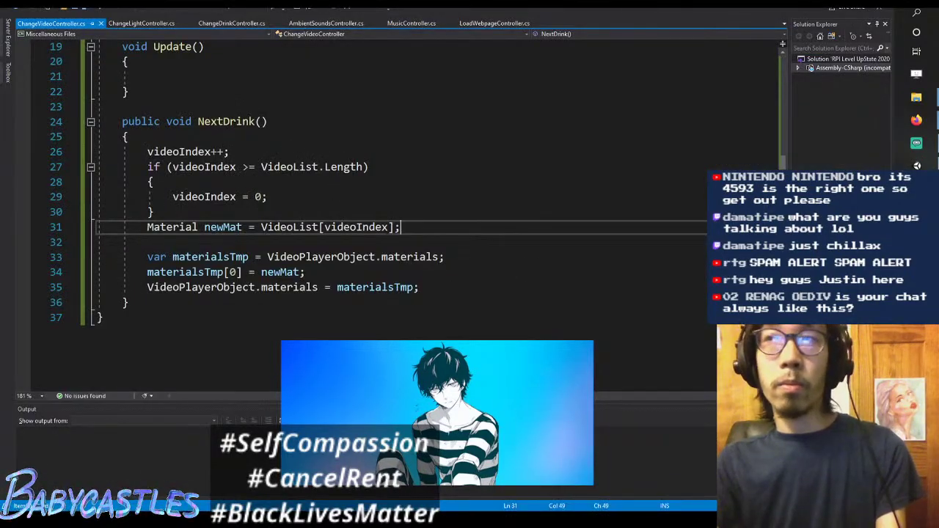
{"action": "key", "text": "alt+Tab"}
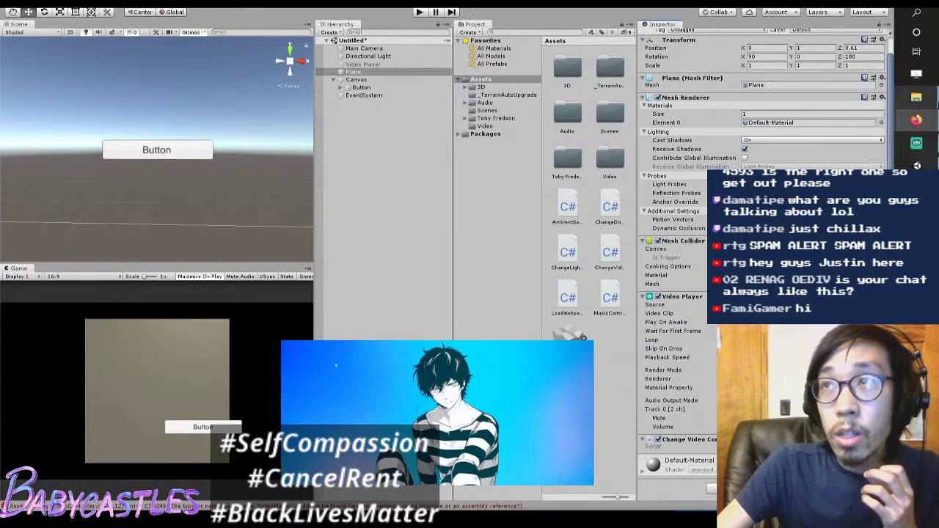
{"action": "mouse_move", "coordinate": [917, 119]}
{"action": "left_click", "coordinate": [833, 24]}
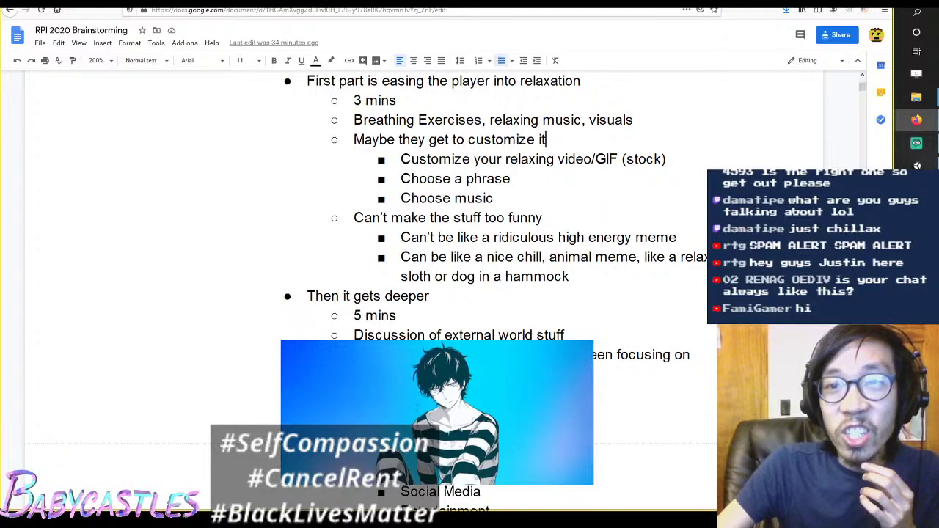
Step: Switch the browser to the Unity Video Player component documentation page
{"action": "left_click", "coordinate": [547, 18]}
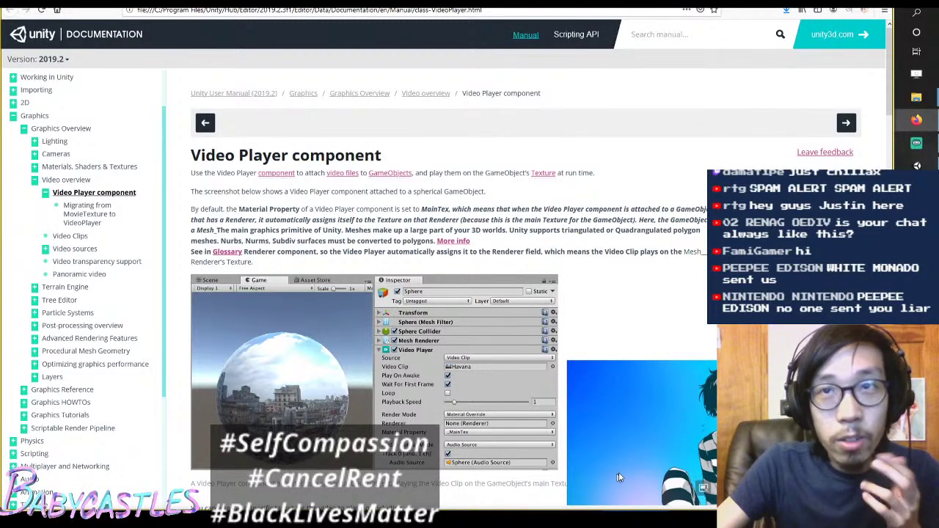
Step: Open the Video Player component page in the offline Unity Manual
{"action": "middle_click", "coordinate": [619, 212]}
{"action": "left_click", "coordinate": [614, 166]}
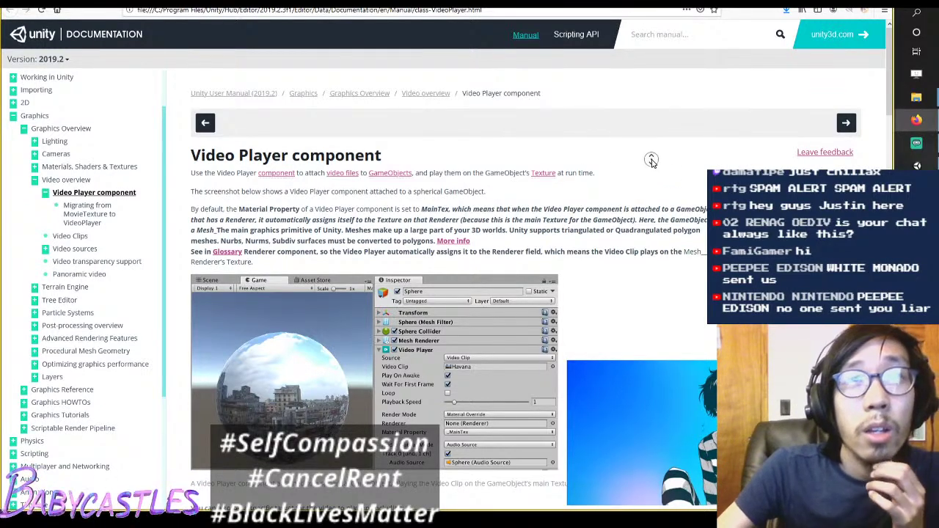
{"action": "scroll", "coordinate": [644, 158], "scroll_direction": "down", "scroll_amount": 1}
{"action": "scroll", "coordinate": [643, 157], "scroll_direction": "up", "scroll_amount": 1}
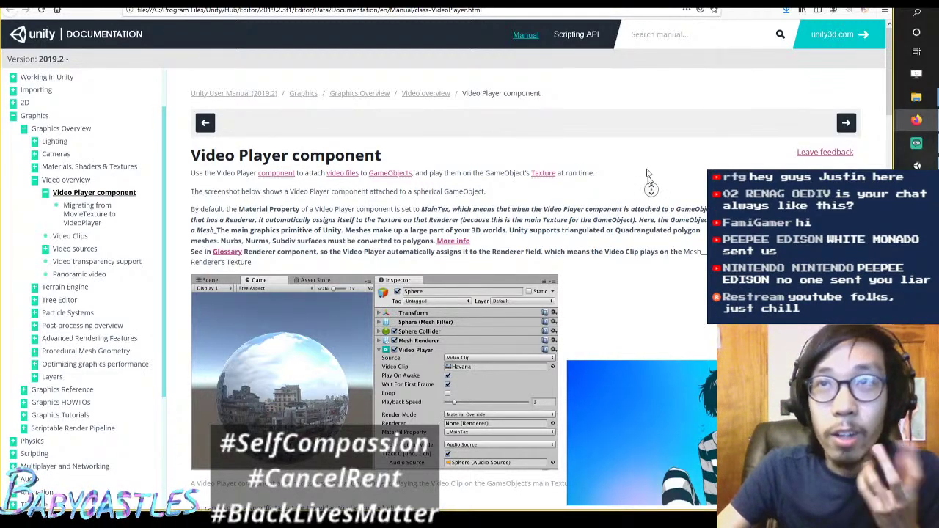
Step: Copy the Video Player documentation page's web address
{"action": "left_click", "coordinate": [423, 10]}
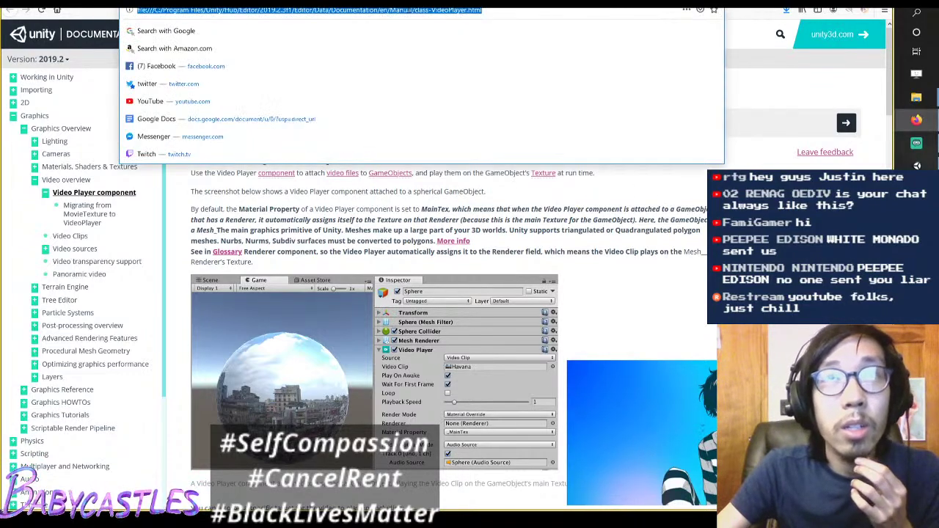
{"action": "right_click", "coordinate": [423, 11]}
{"action": "left_click", "coordinate": [433, 41]}
{"action": "left_click", "coordinate": [617, 132]}
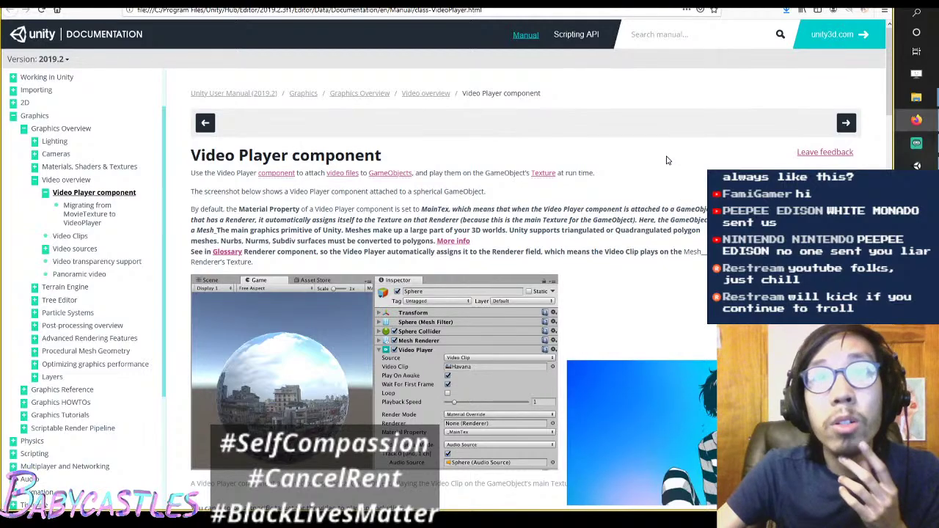
Step: Jump to the page top and scroll to the Property/Function reference table
{"action": "scroll", "coordinate": [670, 155], "scroll_direction": "down", "scroll_amount": 3}
{"action": "scroll", "coordinate": [664, 163], "scroll_direction": "up", "scroll_amount": 3}
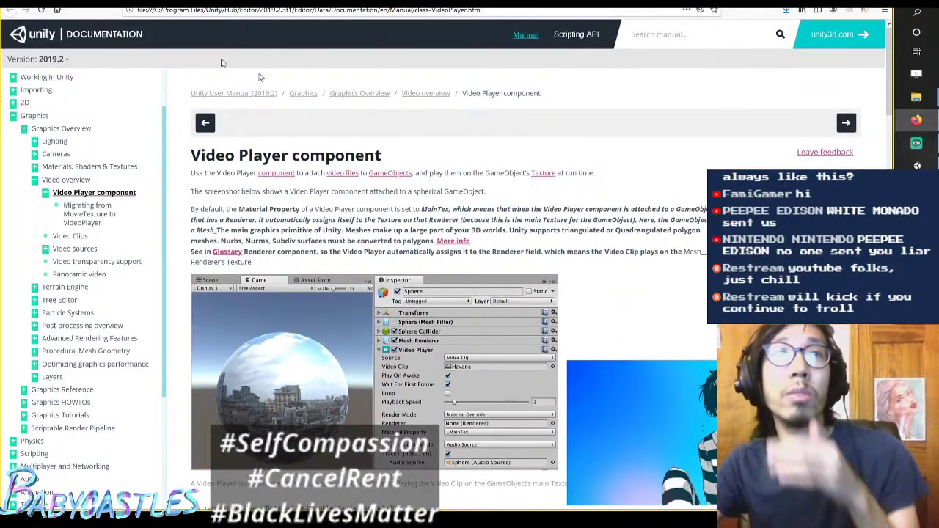
{"action": "scroll", "coordinate": [745, 138], "scroll_direction": "down", "scroll_amount": 15}
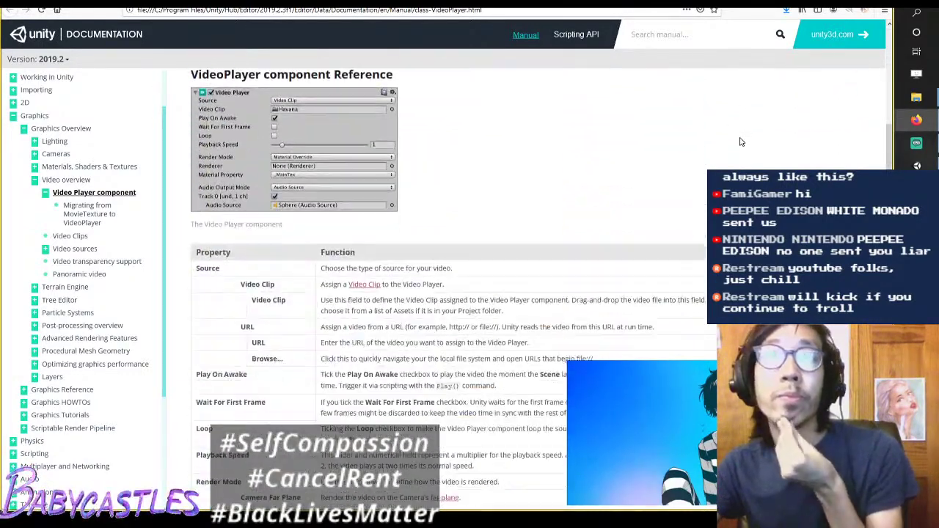
{"action": "middle_click", "coordinate": [696, 252]}
{"action": "scroll", "coordinate": [696, 252], "scroll_direction": "down", "scroll_amount": 15}
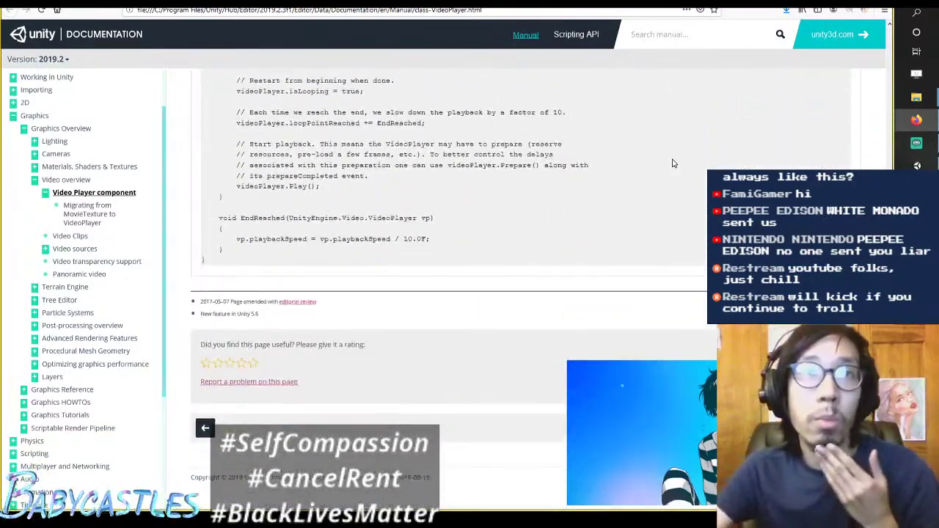
{"action": "scroll", "coordinate": [696, 253], "scroll_direction": "up", "scroll_amount": 8}
{"action": "scroll", "coordinate": [696, 252], "scroll_direction": "up", "scroll_amount": 1}
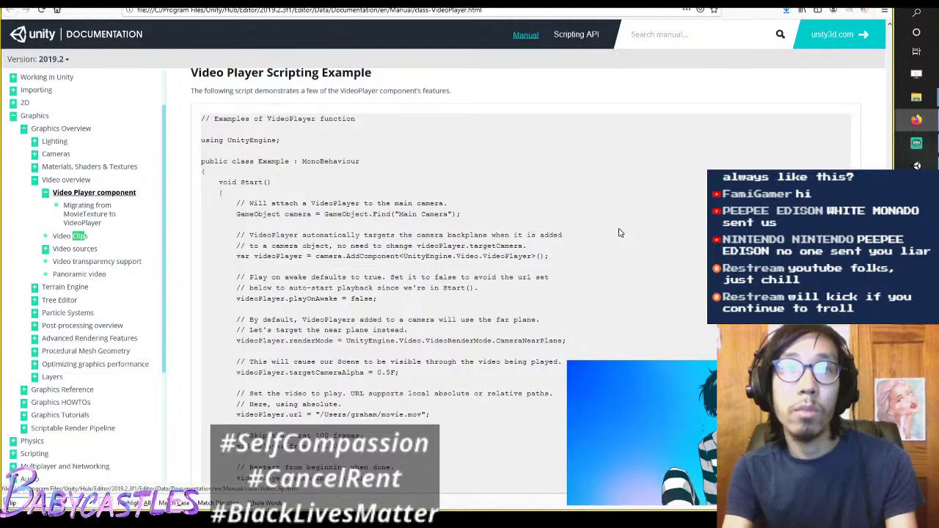
{"action": "key", "text": "Home"}
{"action": "scroll", "coordinate": [618, 231], "scroll_direction": "down", "scroll_amount": 7}
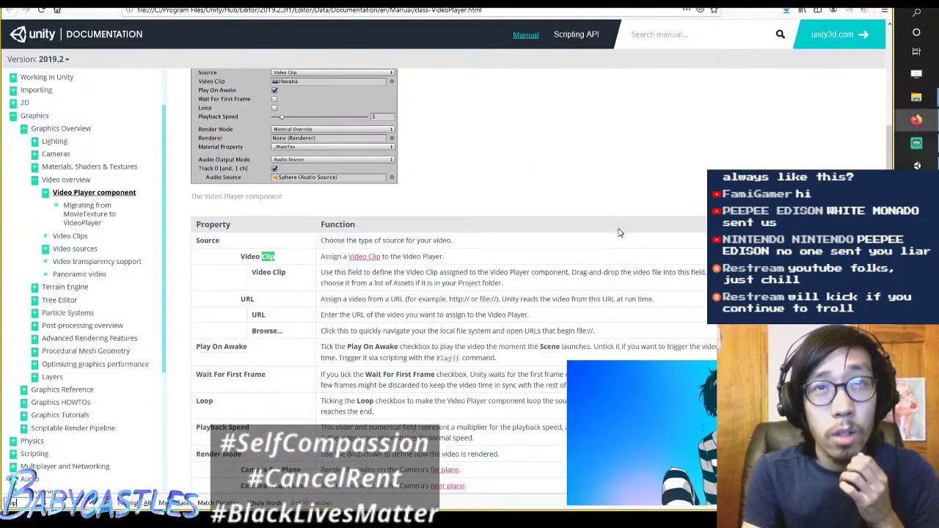
{"action": "left_click", "coordinate": [364, 257]}
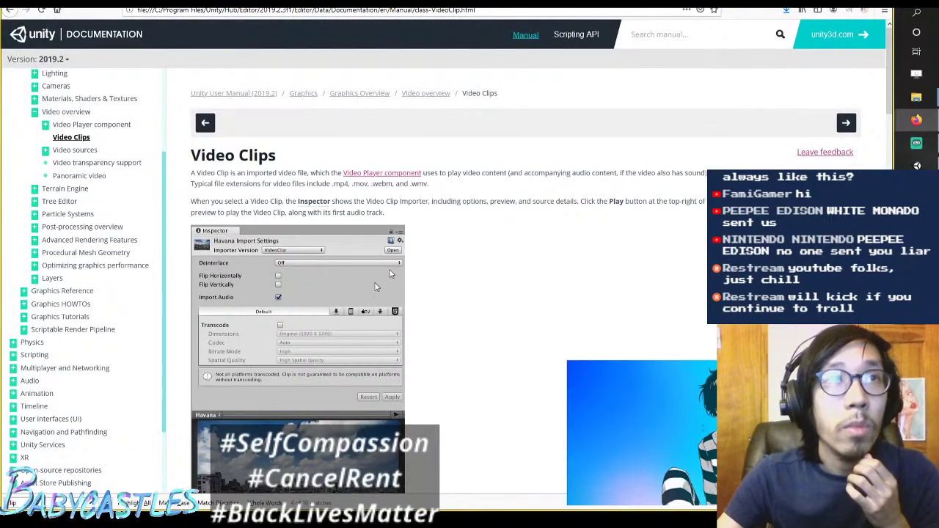
{"action": "scroll", "coordinate": [493, 225], "scroll_direction": "down", "scroll_amount": 3}
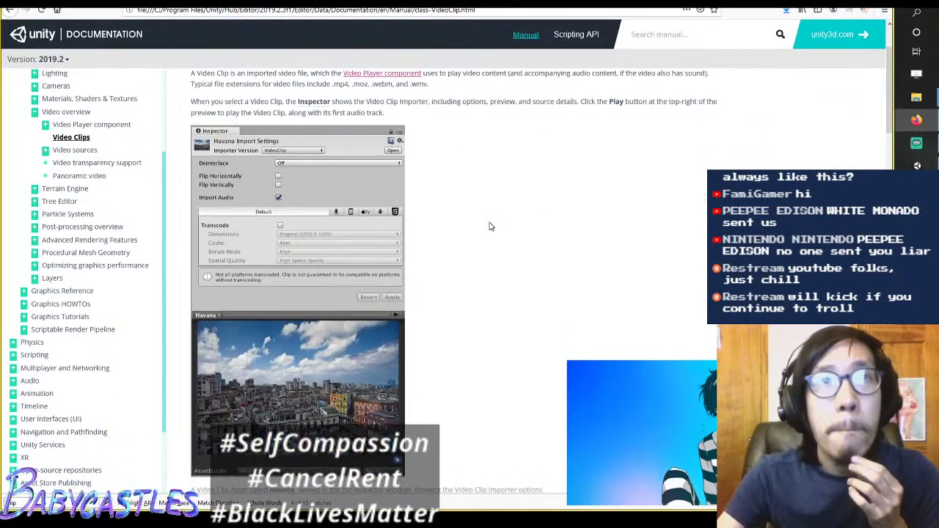
{"action": "key", "text": "alt+Left"}
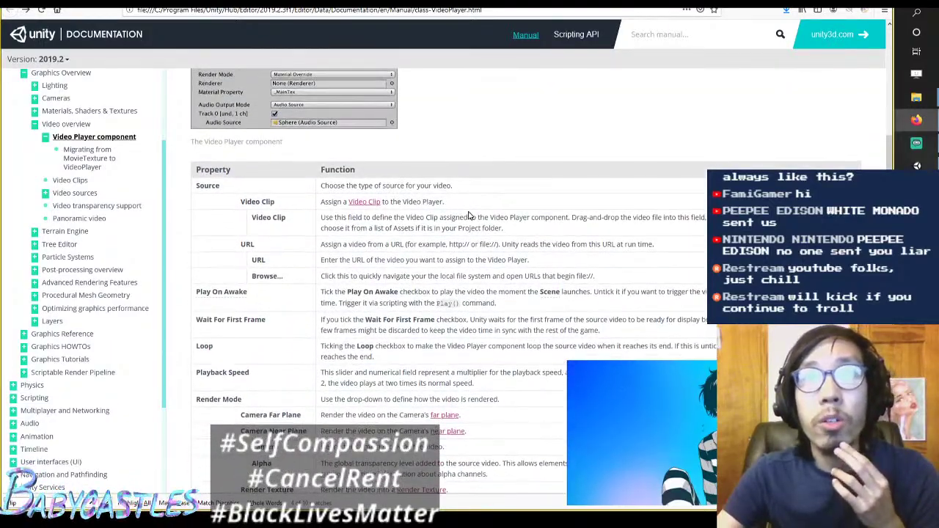
{"action": "double_click", "coordinate": [456, 245]}
{"action": "triple_click", "coordinate": [458, 245]}
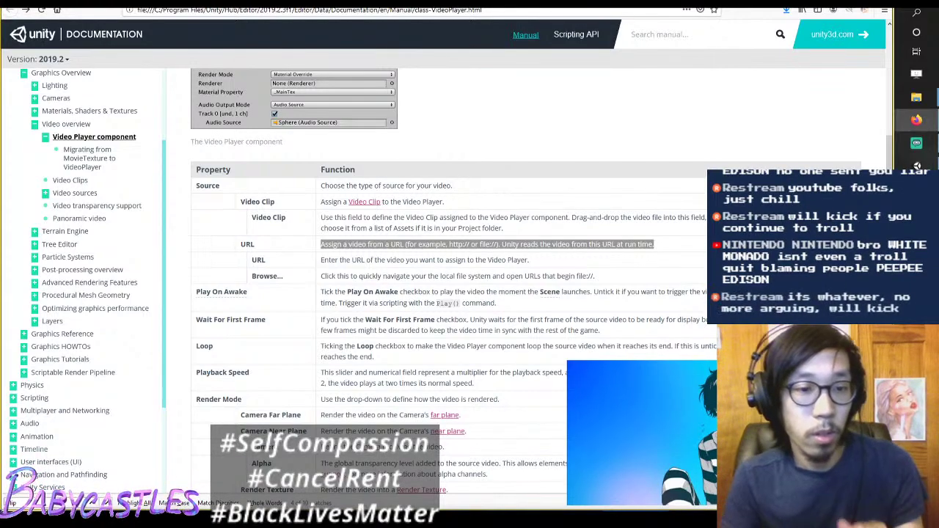
{"action": "left_click", "coordinate": [536, 185]}
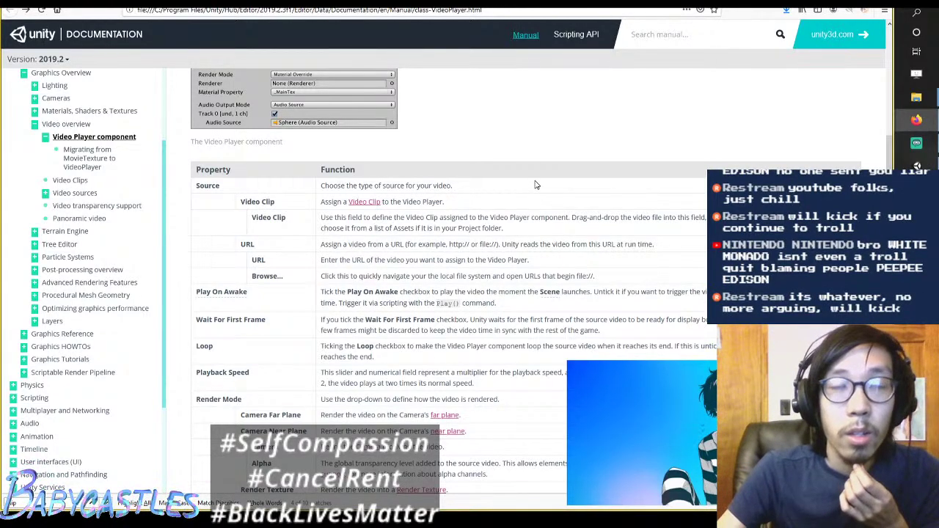
{"action": "scroll", "coordinate": [541, 152], "scroll_direction": "down", "scroll_amount": 1}
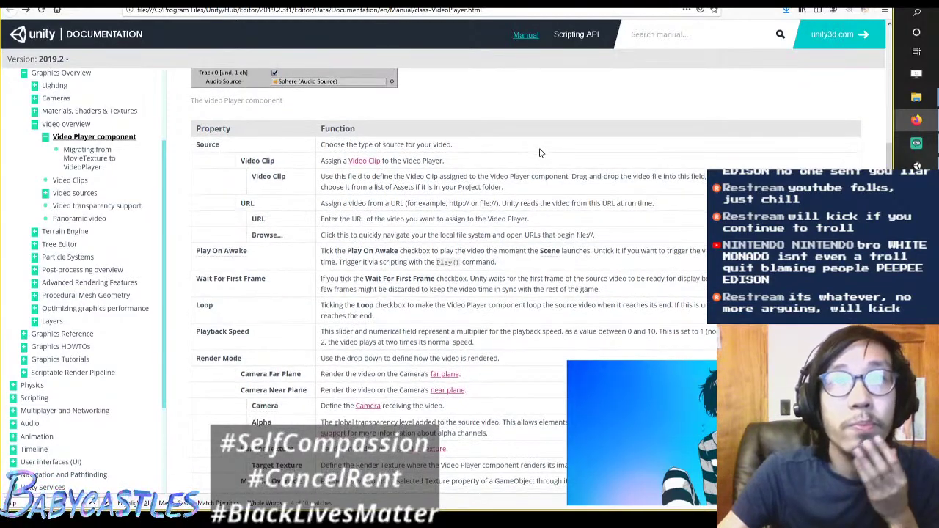
{"action": "scroll", "coordinate": [540, 152], "scroll_direction": "up", "scroll_amount": 6}
{"action": "scroll", "coordinate": [433, 270], "scroll_direction": "up", "scroll_amount": 2}
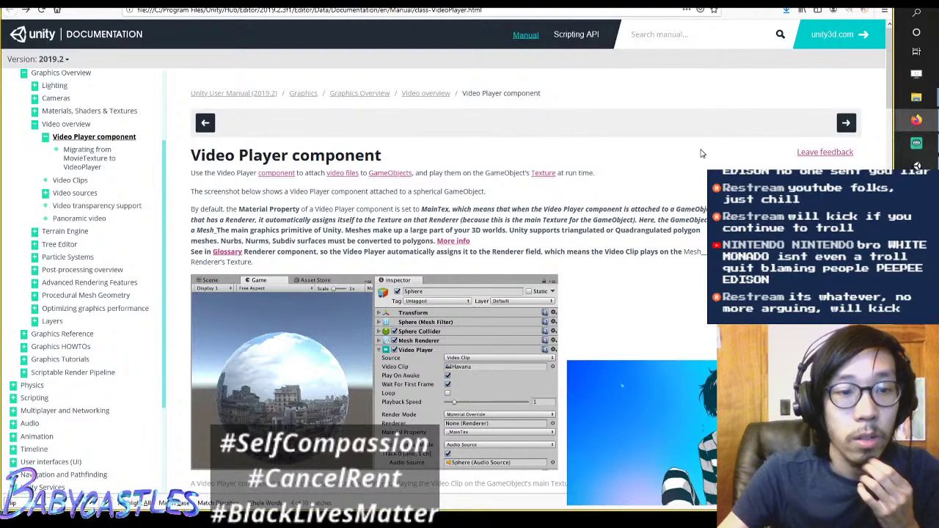
Step: Open the Video overview page and read how video feeds a Texture parameter
{"action": "left_click", "coordinate": [449, 96]}
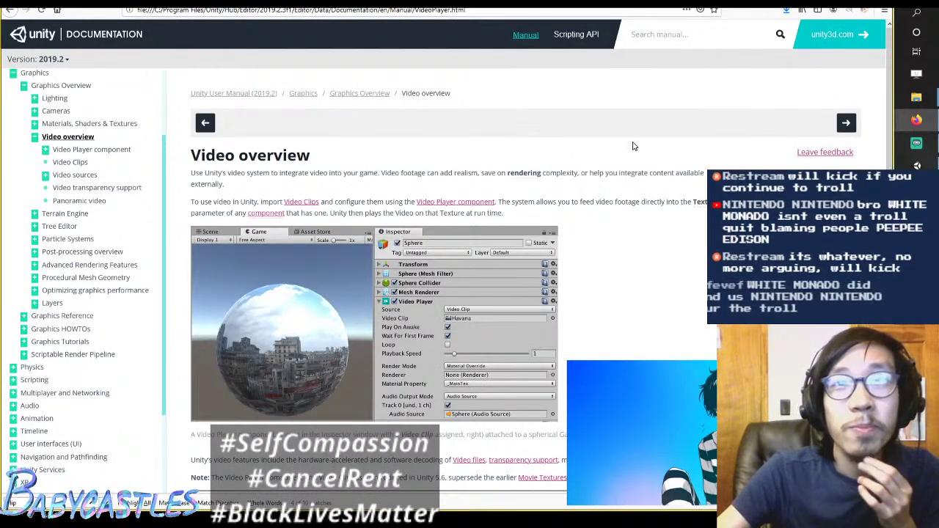
{"action": "scroll", "coordinate": [634, 147], "scroll_direction": "down", "scroll_amount": 2}
{"action": "scroll", "coordinate": [635, 146], "scroll_direction": "up", "scroll_amount": 2}
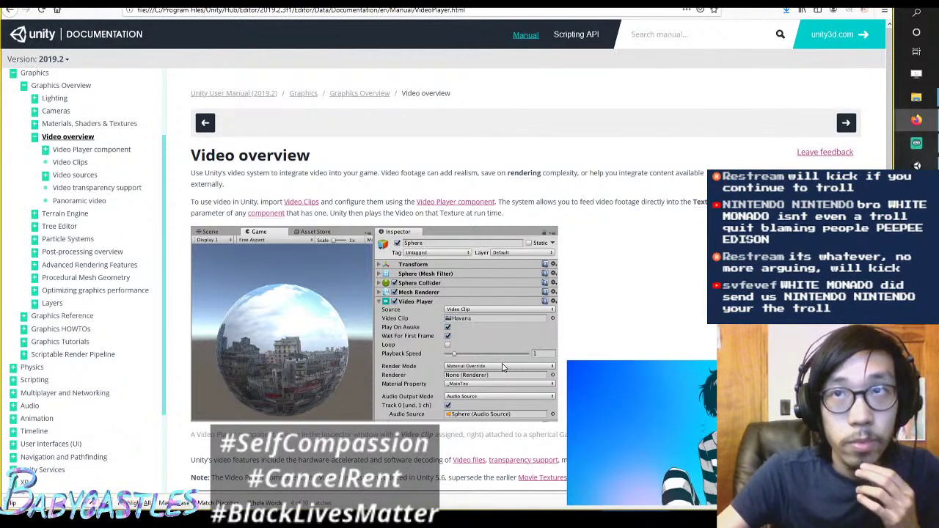
{"action": "middle_click", "coordinate": [671, 269]}
{"action": "left_click", "coordinate": [649, 176]}
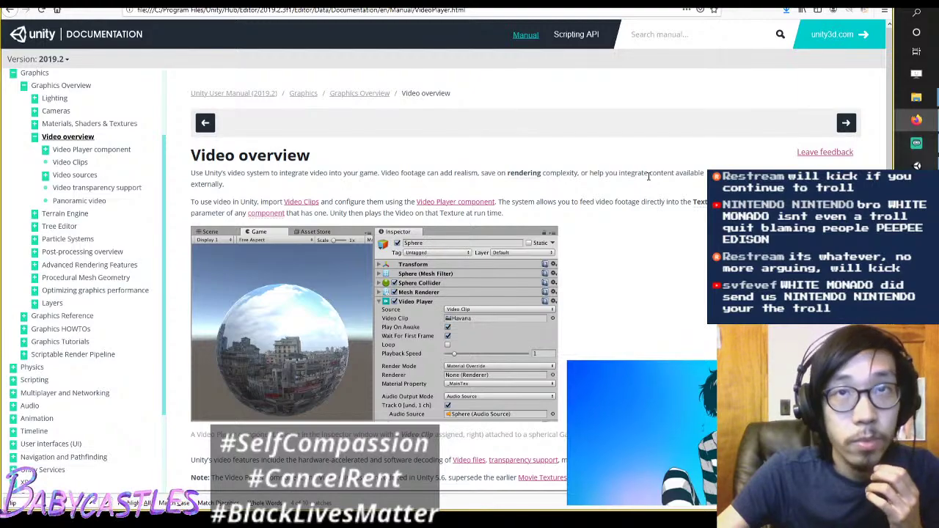
{"action": "scroll", "coordinate": [643, 171], "scroll_direction": "down", "scroll_amount": 3}
{"action": "scroll", "coordinate": [643, 171], "scroll_direction": "up", "scroll_amount": 3}
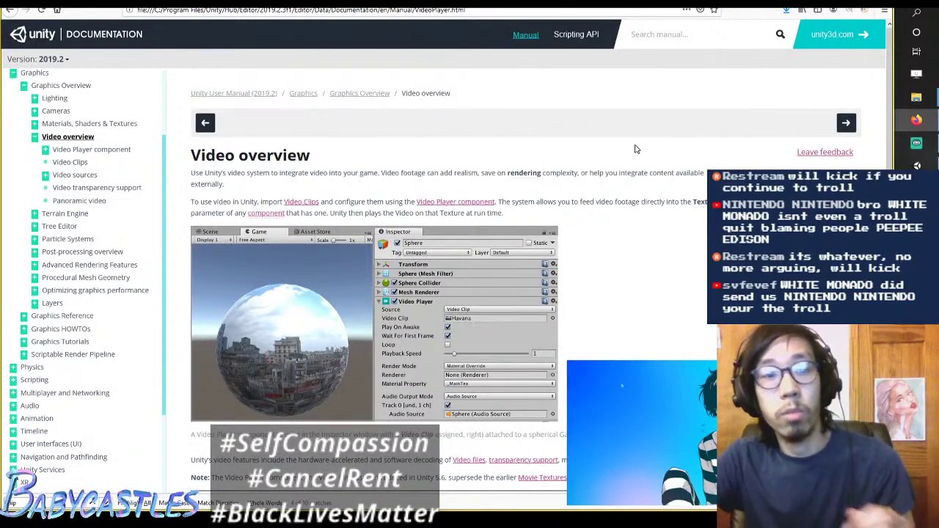
{"action": "scroll", "coordinate": [632, 150], "scroll_direction": "down", "scroll_amount": 1}
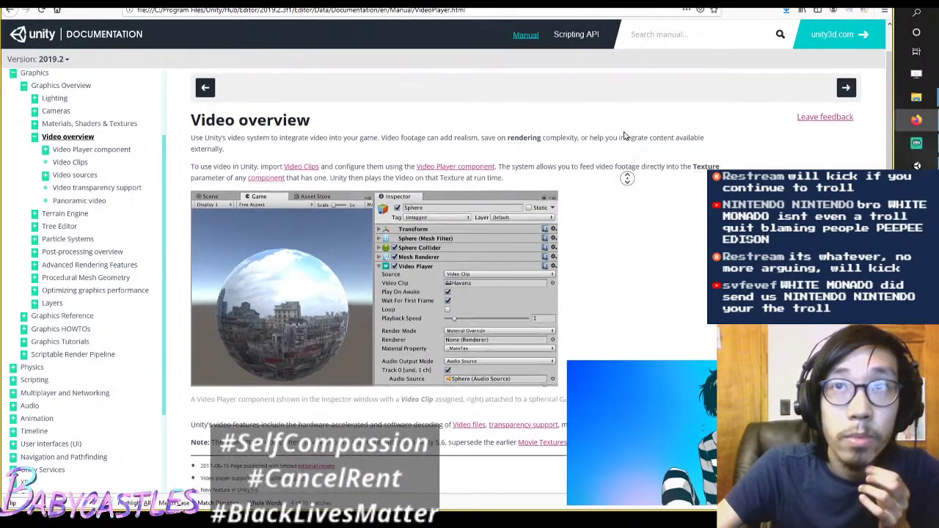
{"action": "scroll", "coordinate": [610, 139], "scroll_direction": "up", "scroll_amount": 1}
{"action": "scroll", "coordinate": [602, 147], "scroll_direction": "down", "scroll_amount": 4}
{"action": "scroll", "coordinate": [646, 220], "scroll_direction": "up", "scroll_amount": 4}
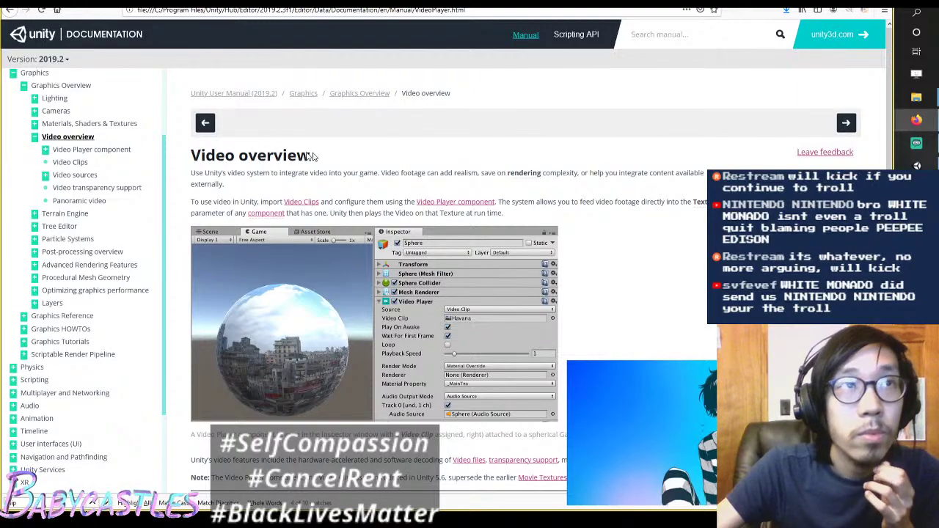
{"action": "scroll", "coordinate": [602, 150], "scroll_direction": "down", "scroll_amount": 3}
{"action": "scroll", "coordinate": [620, 172], "scroll_direction": "up", "scroll_amount": 3}
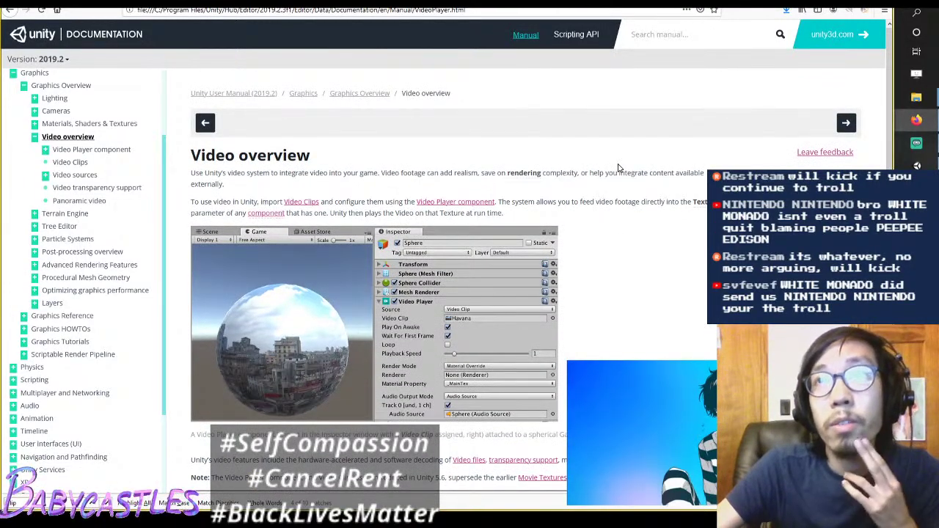
Step: Search the manual for 'video play' and open the Video Player component result
{"action": "left_click", "coordinate": [649, 42]}
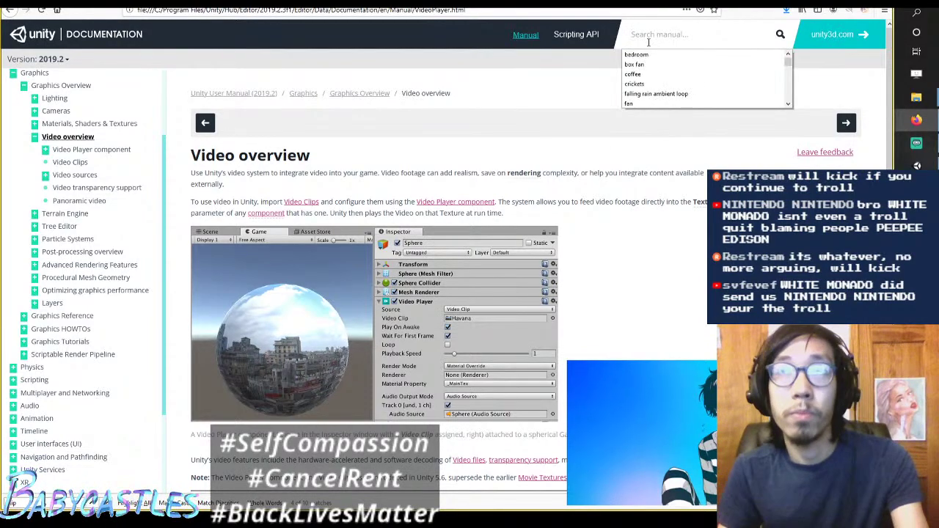
{"action": "type", "text": "video play"}
{"action": "key", "text": "Return"}
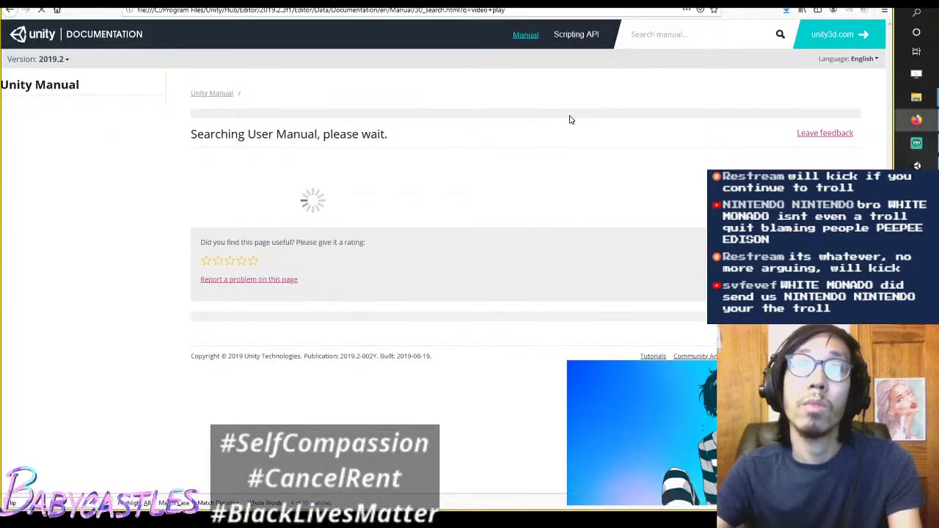
{"action": "left_click", "coordinate": [209, 138]}
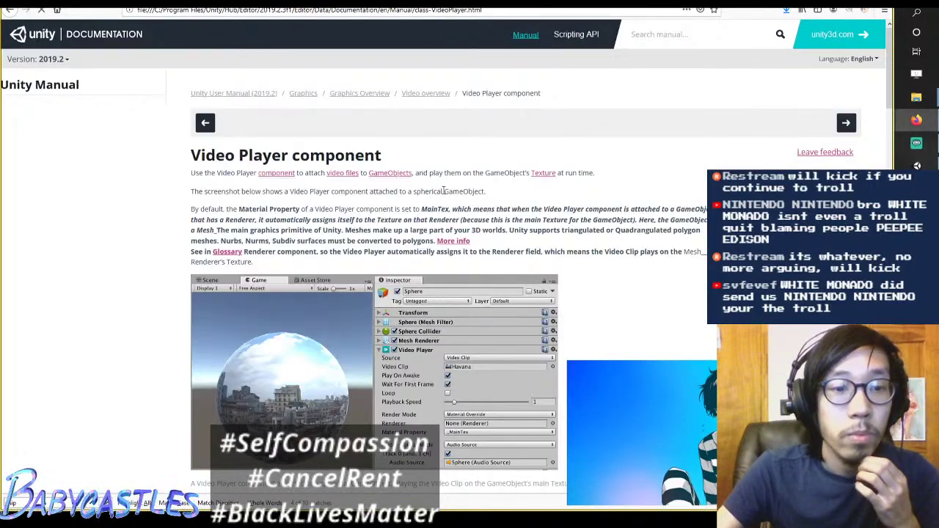
Step: Browse the Video Player page, try the Version dropdown, and refocus the manual search
{"action": "scroll", "coordinate": [470, 293], "scroll_direction": "down", "scroll_amount": 5}
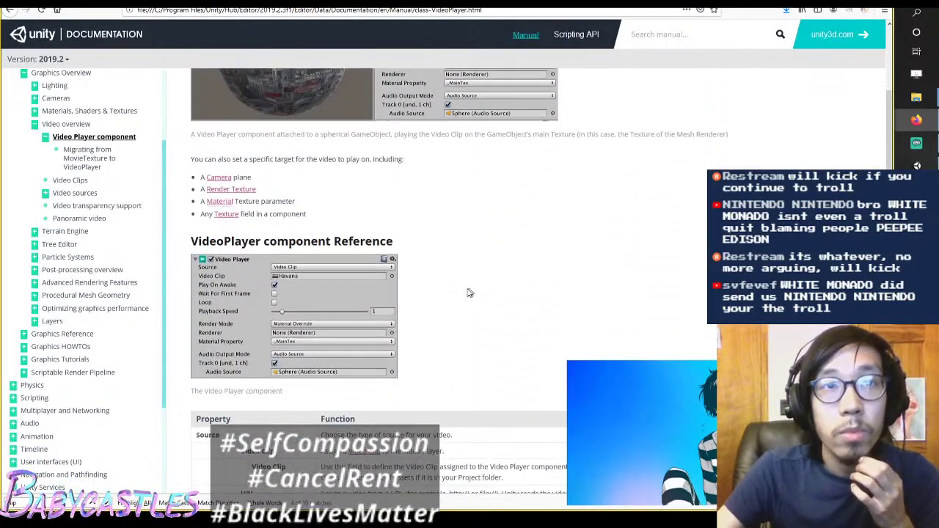
{"action": "scroll", "coordinate": [476, 275], "scroll_direction": "up", "scroll_amount": 4}
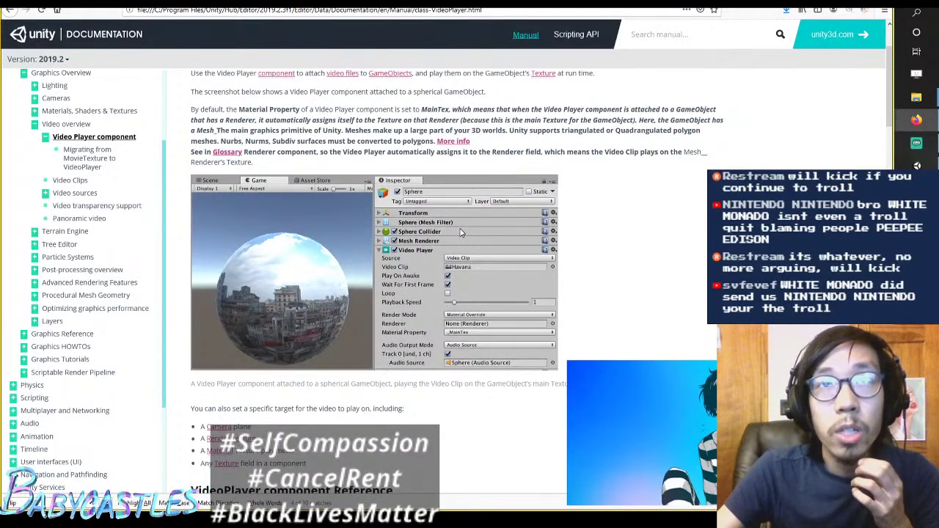
{"action": "scroll", "coordinate": [461, 233], "scroll_direction": "down", "scroll_amount": 2}
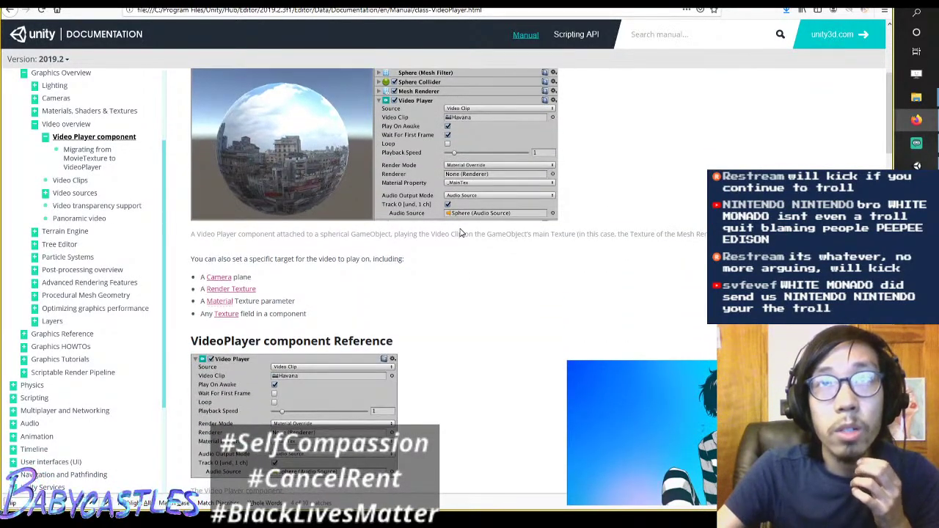
{"action": "scroll", "coordinate": [461, 233], "scroll_direction": "down", "scroll_amount": 5}
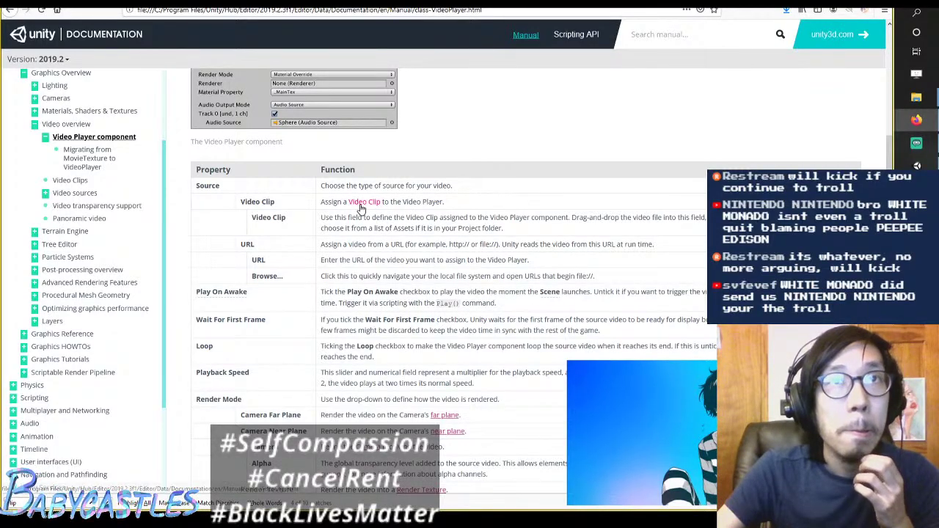
{"action": "scroll", "coordinate": [397, 179], "scroll_direction": "down", "scroll_amount": 2}
{"action": "scroll", "coordinate": [397, 179], "scroll_direction": "down", "scroll_amount": 20}
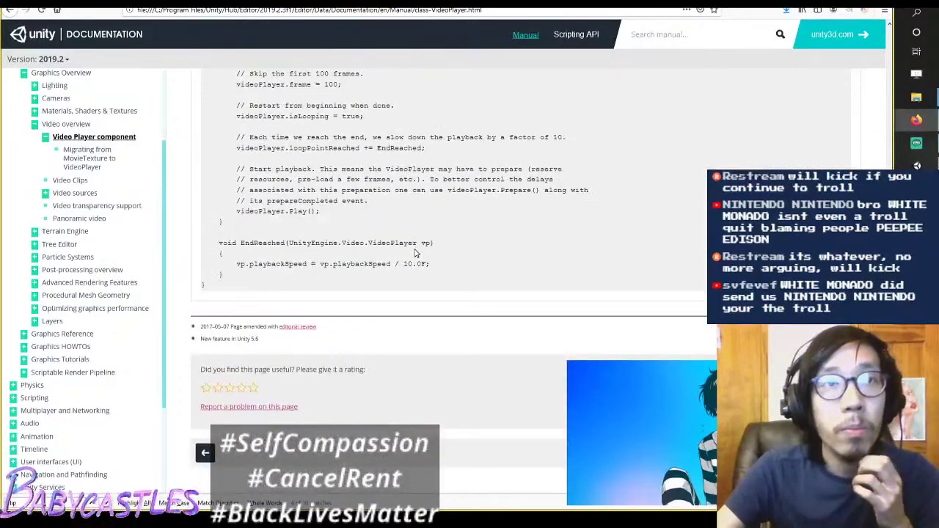
{"action": "scroll", "coordinate": [450, 329], "scroll_direction": "up", "scroll_amount": 20}
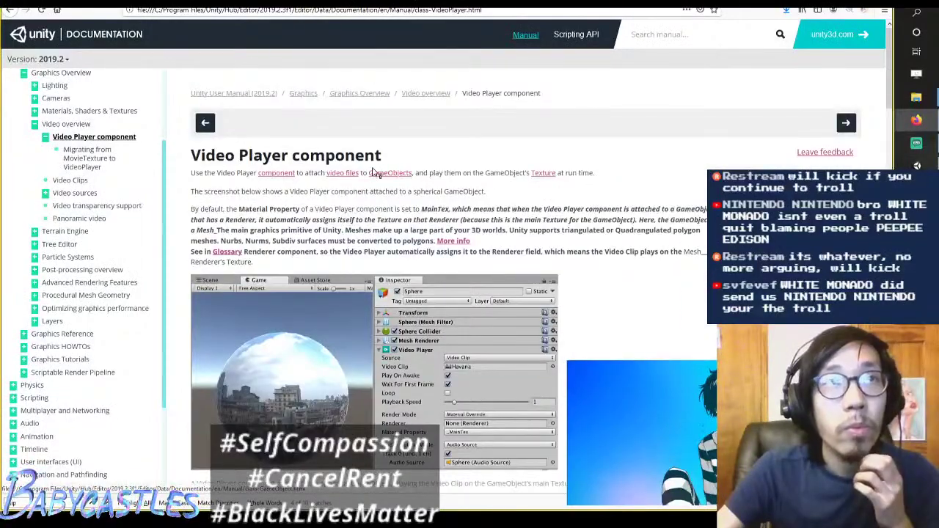
{"action": "left_click", "coordinate": [65, 60]}
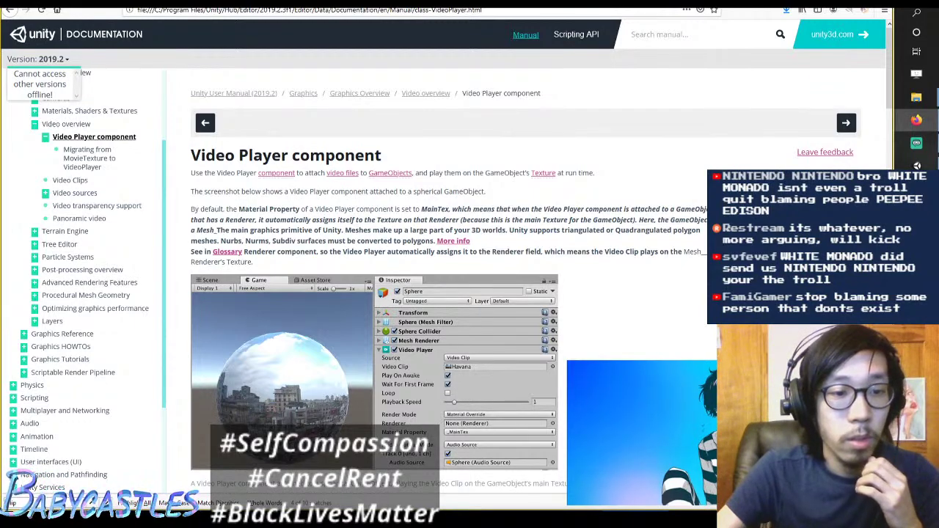
{"action": "left_click", "coordinate": [664, 41]}
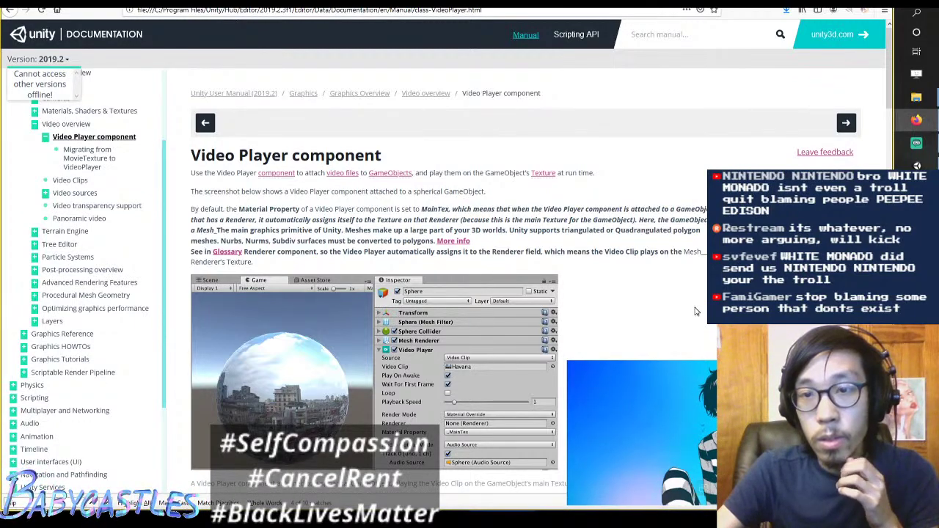
{"action": "left_click", "coordinate": [524, 37]}
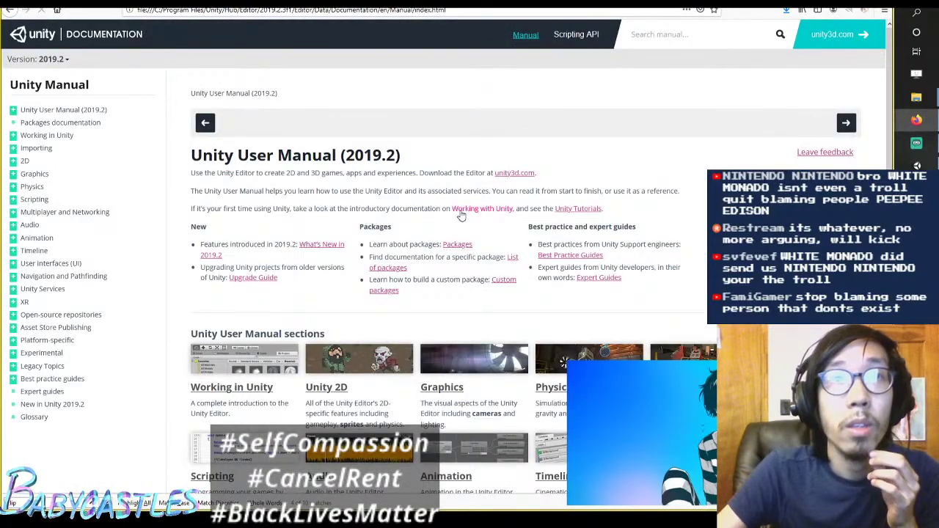
{"action": "scroll", "coordinate": [402, 167], "scroll_direction": "down", "scroll_amount": 3}
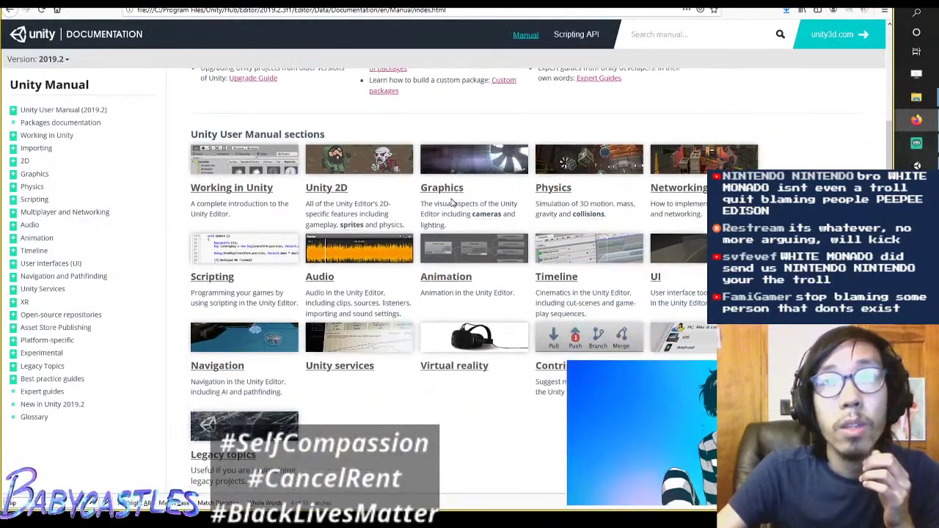
{"action": "scroll", "coordinate": [304, 215], "scroll_direction": "up", "scroll_amount": 1}
{"action": "scroll", "coordinate": [304, 215], "scroll_direction": "up", "scroll_amount": 2}
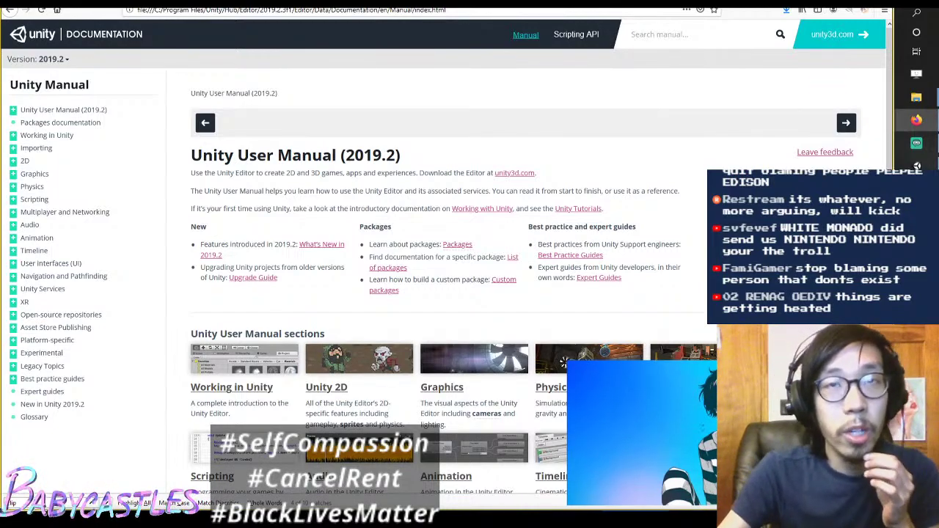
{"action": "left_click_drag", "start_coordinate": [701, 229], "coordinate": [667, 181]}
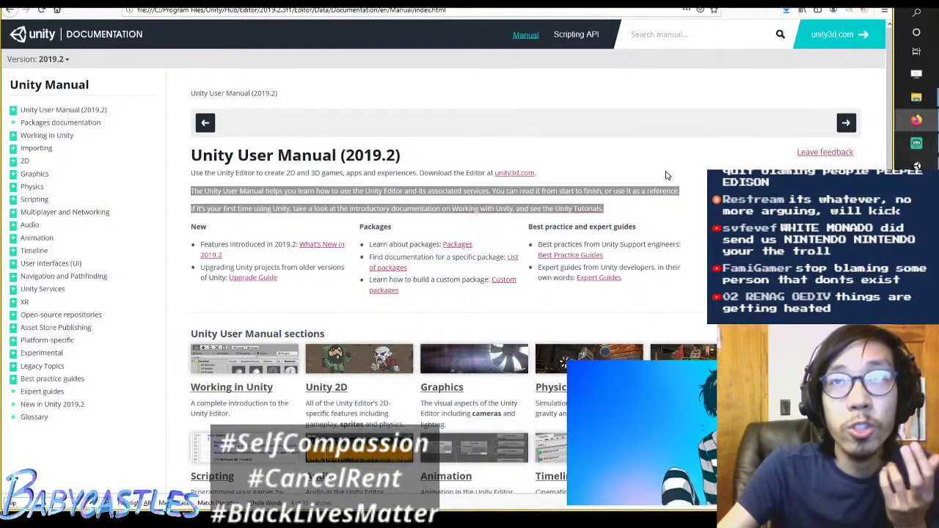
{"action": "left_click", "coordinate": [668, 181]}
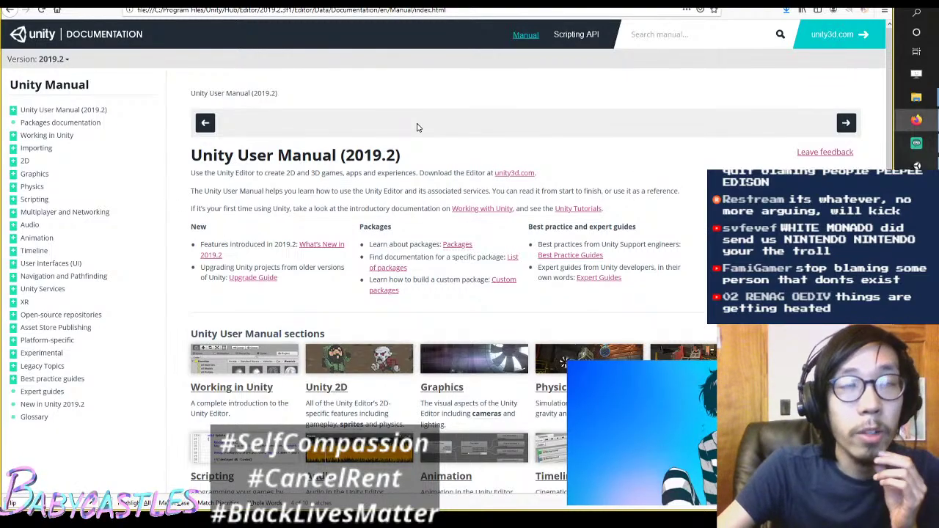
{"action": "left_click", "coordinate": [65, 206]}
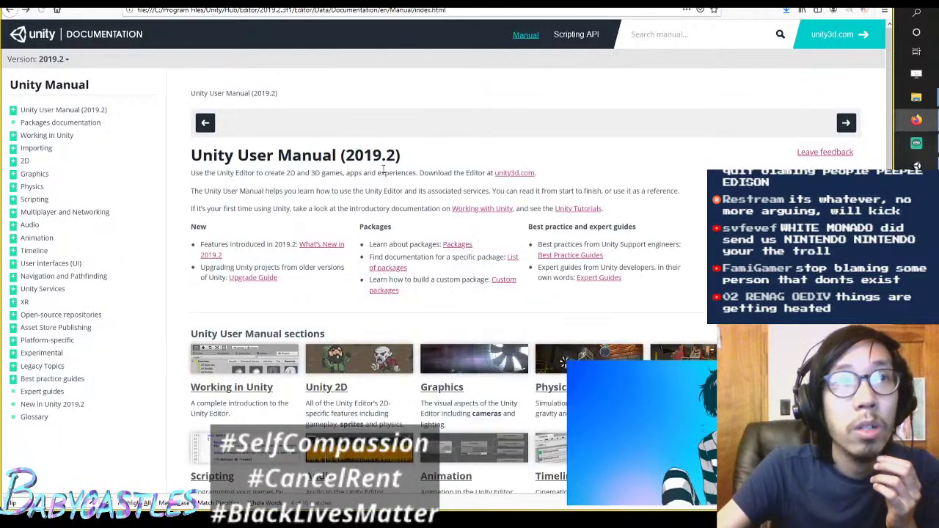
{"action": "key", "text": "alt+Left"}
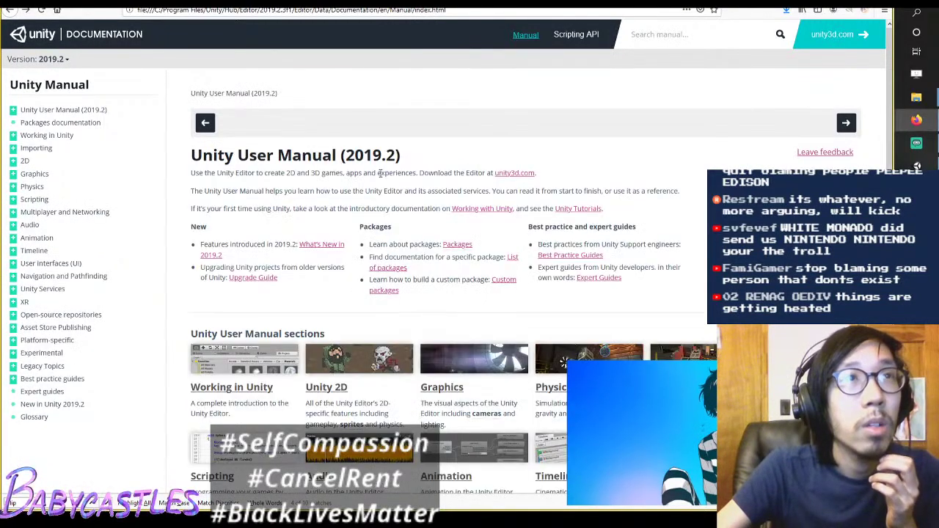
Step: Search the Scripting API for 'videoplayer' and read the VideoPlayer class reference
{"action": "left_click", "coordinate": [577, 34]}
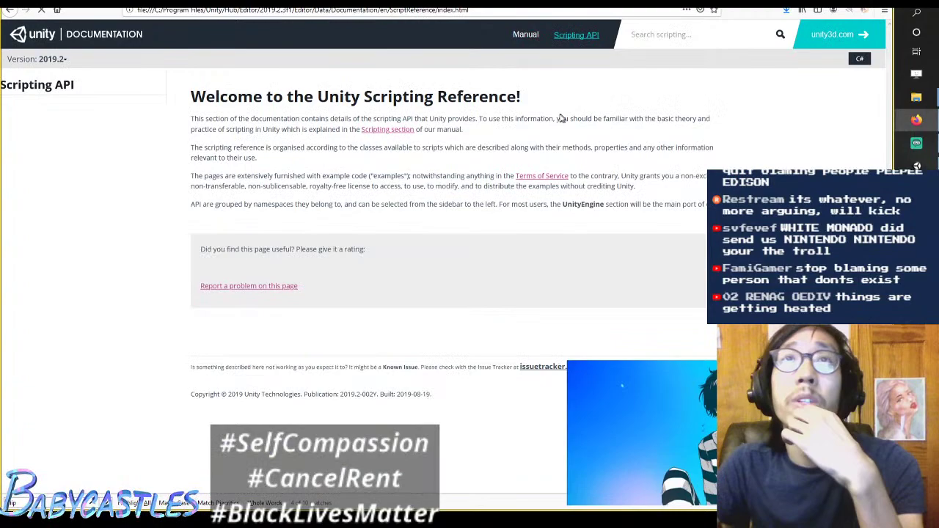
{"action": "left_click", "coordinate": [657, 35]}
{"action": "type", "text": "videoplayer"}
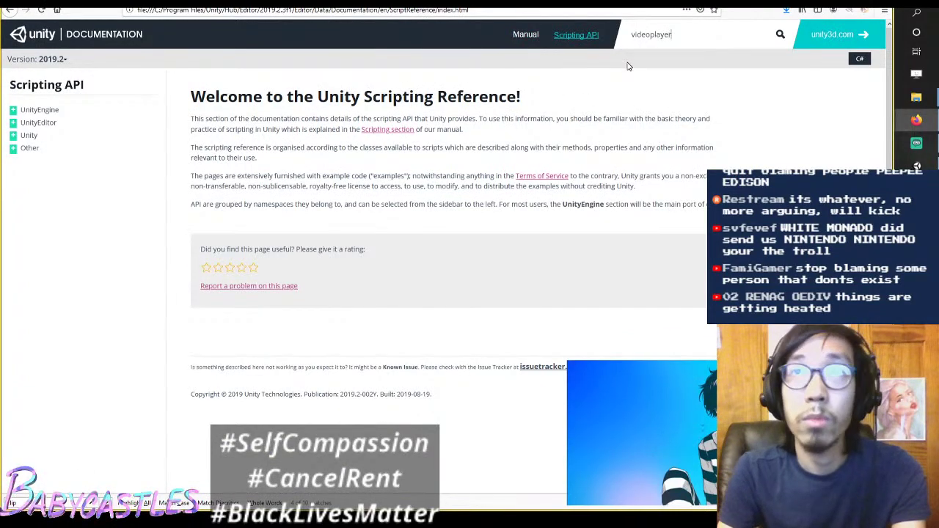
{"action": "key", "text": "Return"}
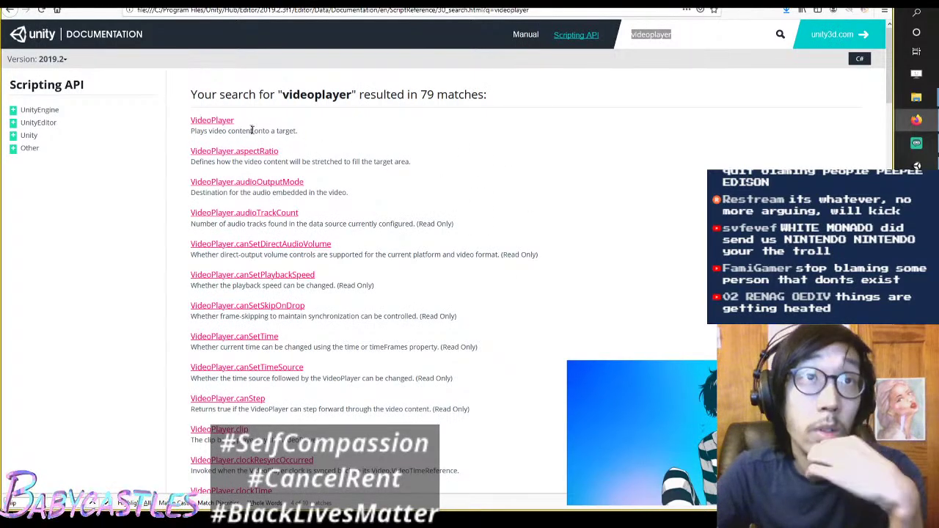
{"action": "left_click", "coordinate": [224, 121]}
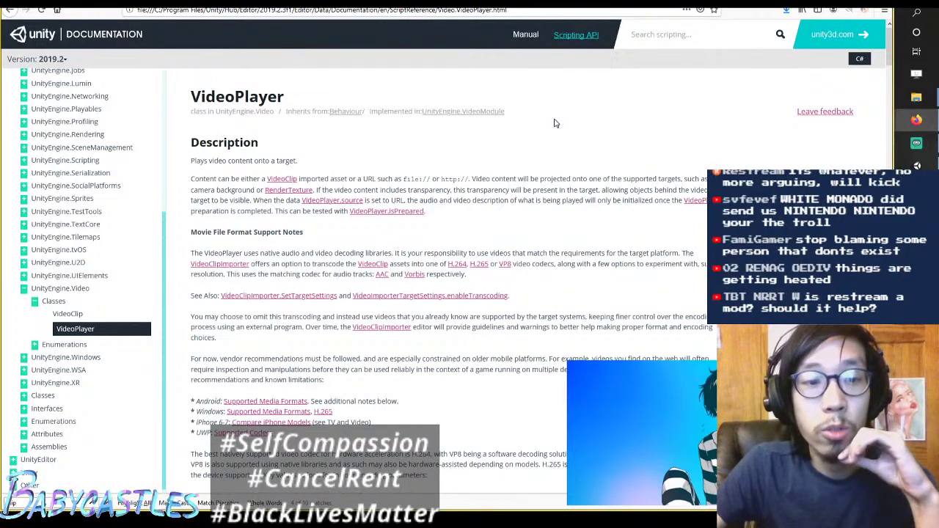
{"action": "scroll", "coordinate": [286, 154], "scroll_direction": "down", "scroll_amount": 1}
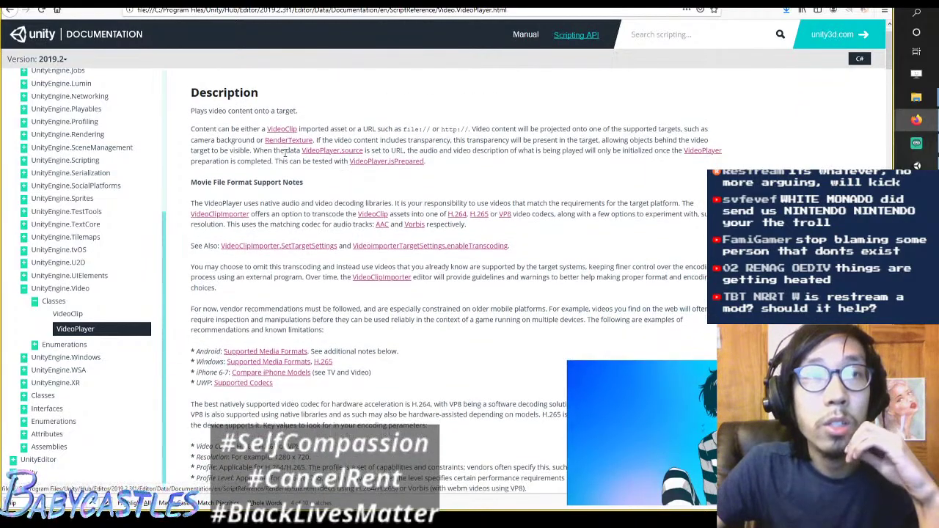
{"action": "scroll", "coordinate": [286, 154], "scroll_direction": "down", "scroll_amount": 2}
{"action": "scroll", "coordinate": [321, 158], "scroll_direction": "down", "scroll_amount": 10}
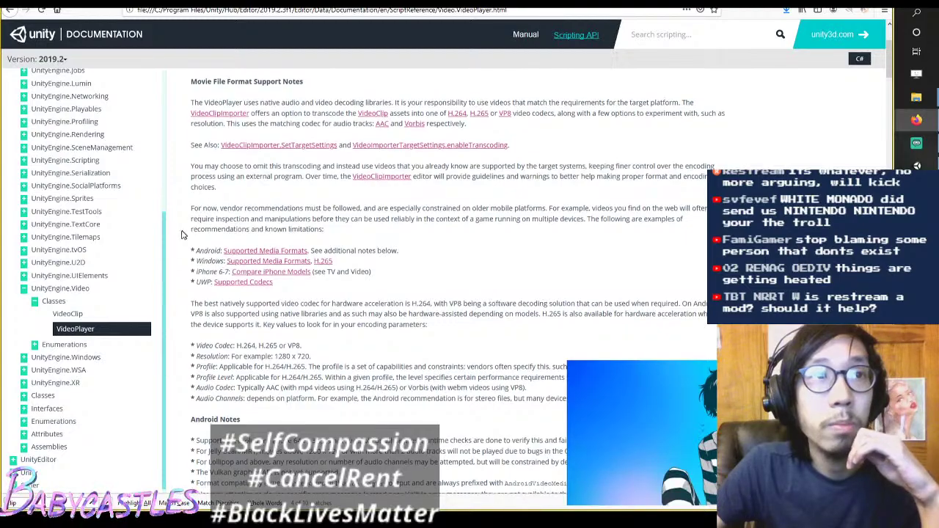
{"action": "scroll", "coordinate": [457, 327], "scroll_direction": "down", "scroll_amount": 7}
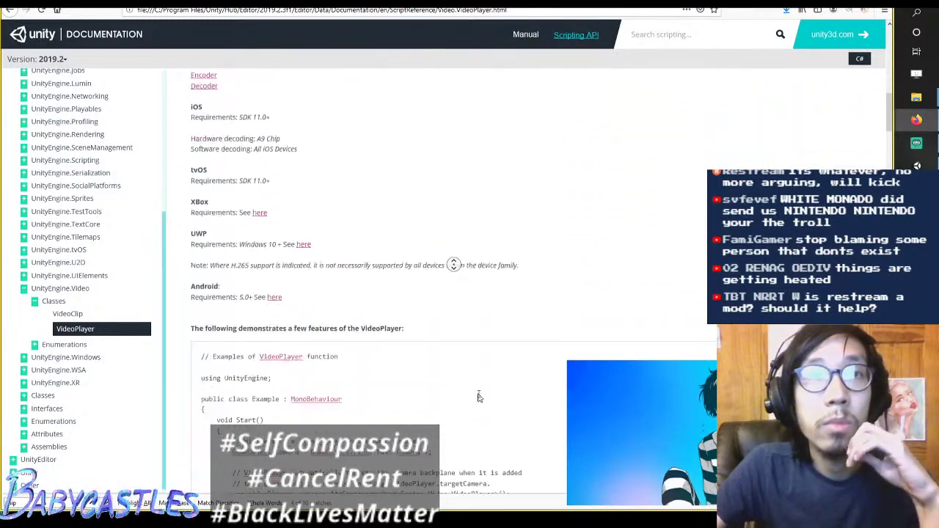
{"action": "scroll", "coordinate": [445, 188], "scroll_direction": "up", "scroll_amount": 20}
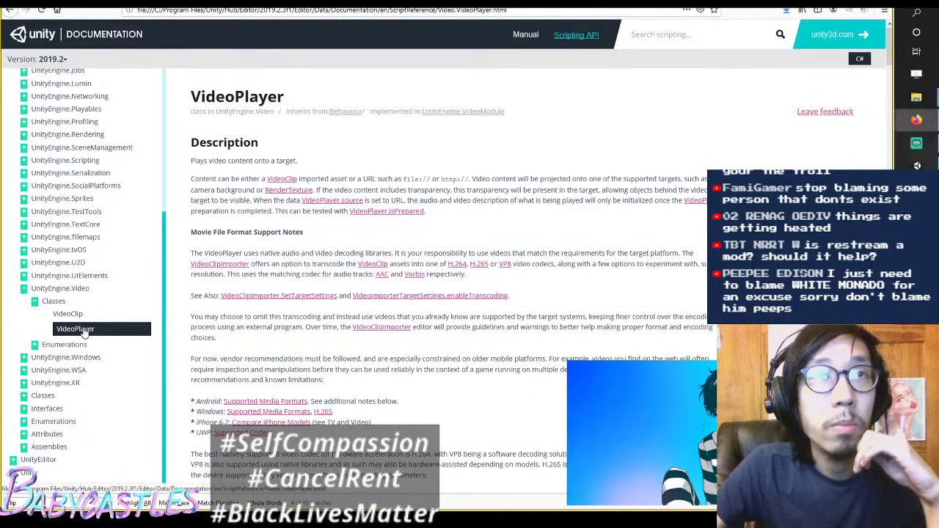
{"action": "scroll", "coordinate": [378, 174], "scroll_direction": "down", "scroll_amount": 5}
{"action": "scroll", "coordinate": [377, 175], "scroll_direction": "up", "scroll_amount": 4}
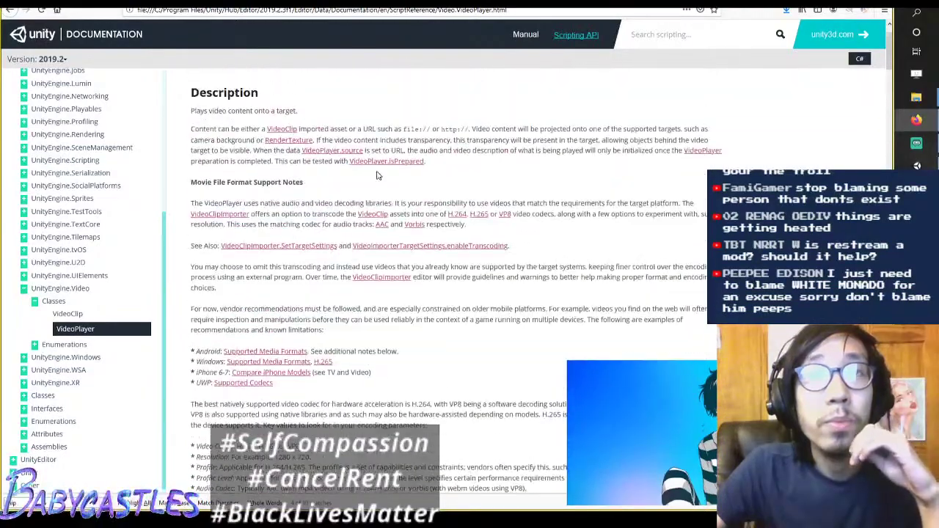
Step: Open the VideoClip class reference and find 'videoclip' on the page
{"action": "left_click", "coordinate": [282, 130]}
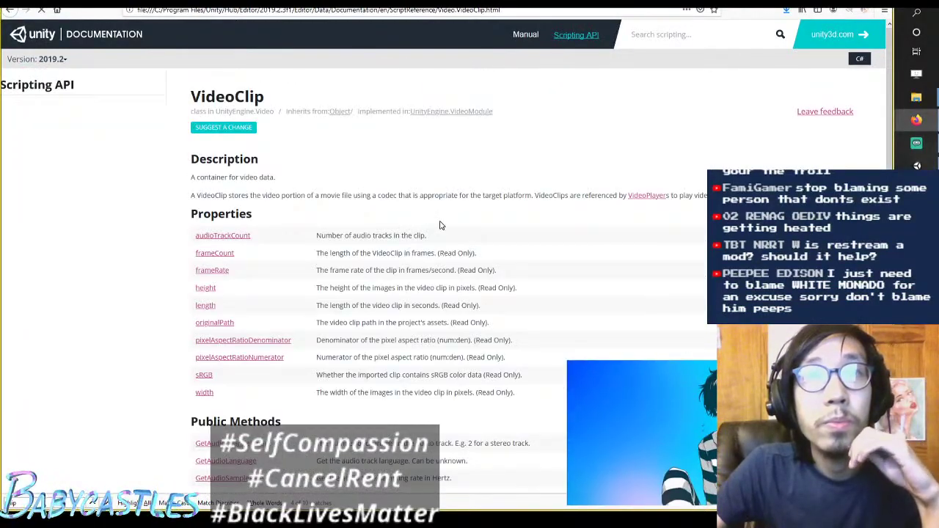
{"action": "scroll", "coordinate": [440, 225], "scroll_direction": "down", "scroll_amount": 8}
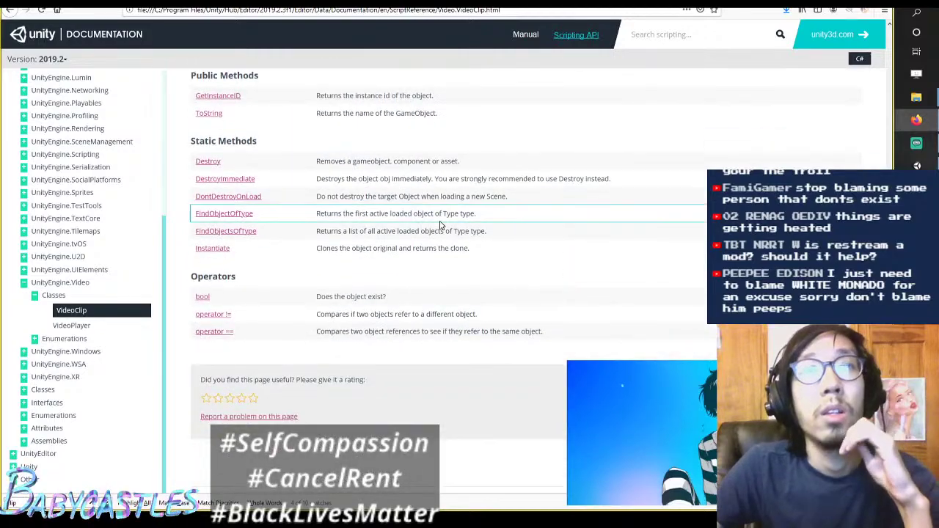
{"action": "scroll", "coordinate": [433, 249], "scroll_direction": "down", "scroll_amount": 1}
{"action": "scroll", "coordinate": [426, 272], "scroll_direction": "up", "scroll_amount": 2}
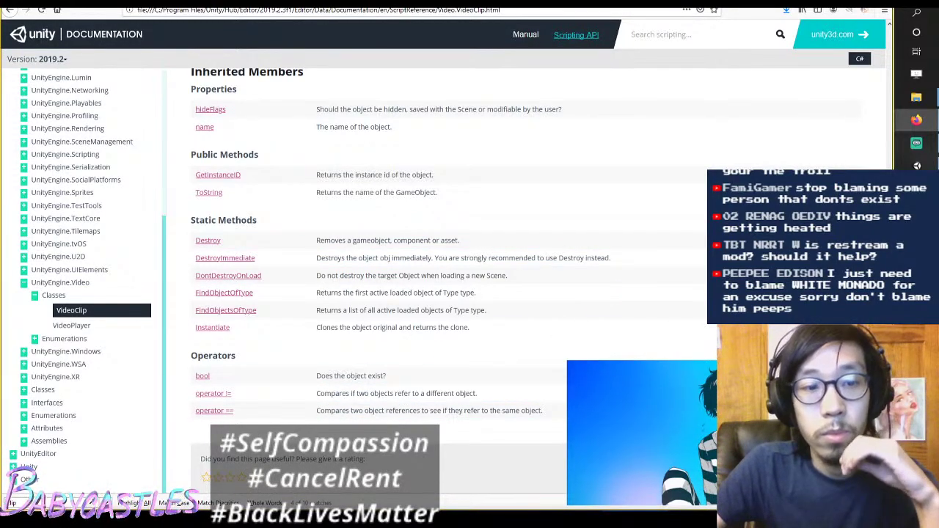
{"action": "scroll", "coordinate": [476, 205], "scroll_direction": "up", "scroll_amount": 6}
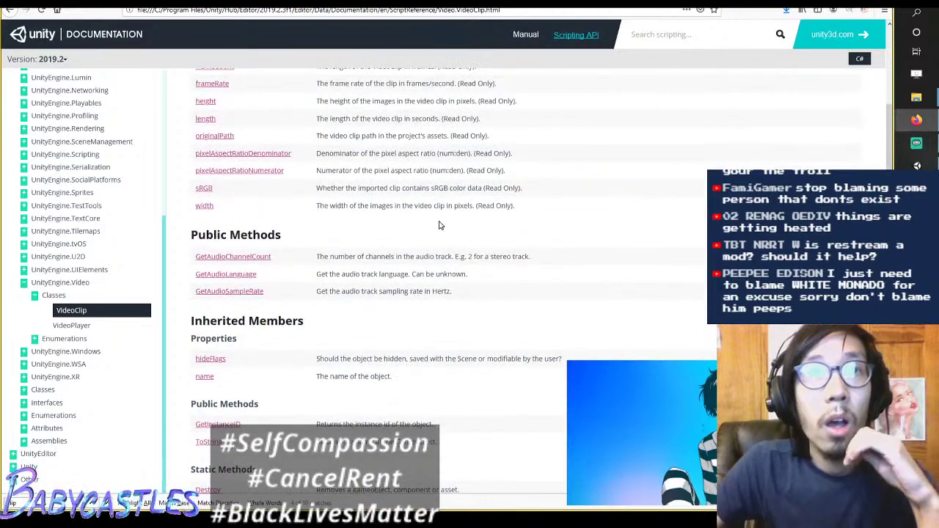
{"action": "type", "text": "videoc"}
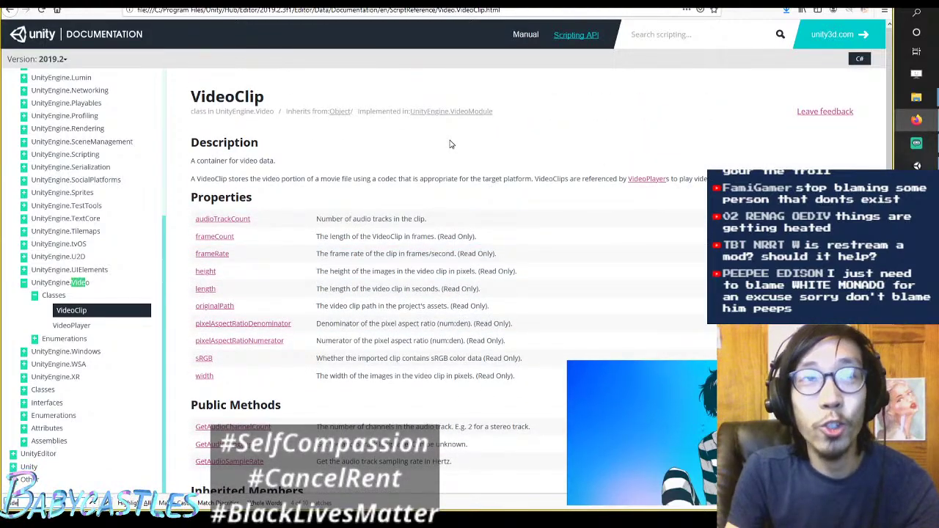
{"action": "type", "text": "lip"}
{"action": "key", "text": "Return"}
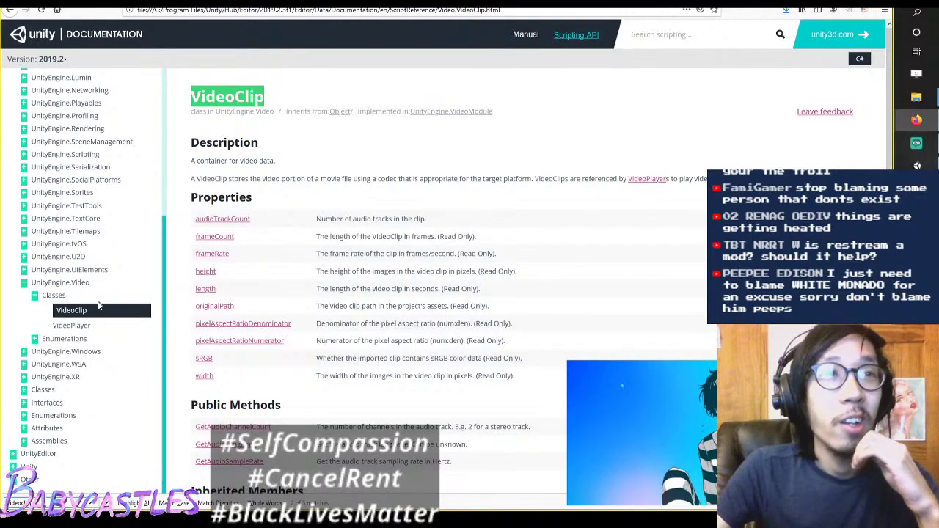
Step: Return to the VideoPlayer class reference and scroll through its contents
{"action": "left_click", "coordinate": [90, 327]}
{"action": "scroll", "coordinate": [392, 204], "scroll_direction": "down", "scroll_amount": 3}
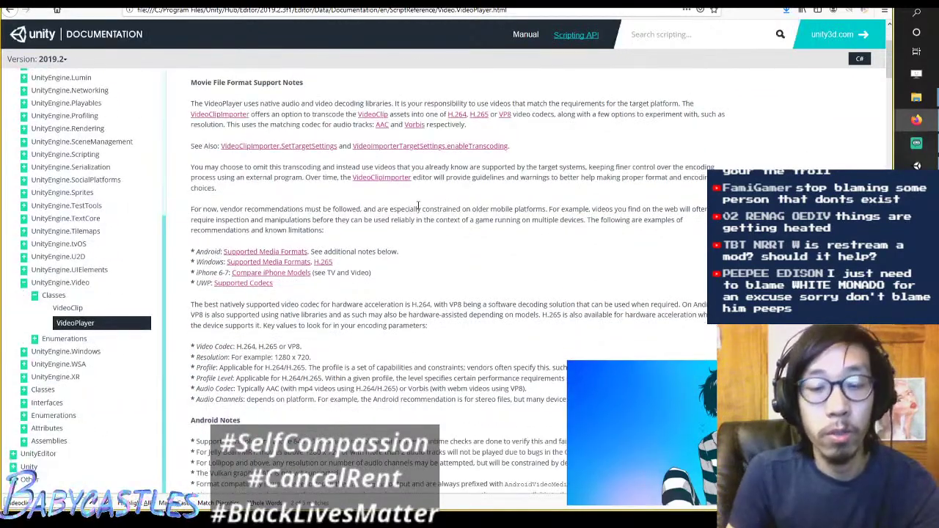
{"action": "key", "text": "Return"}
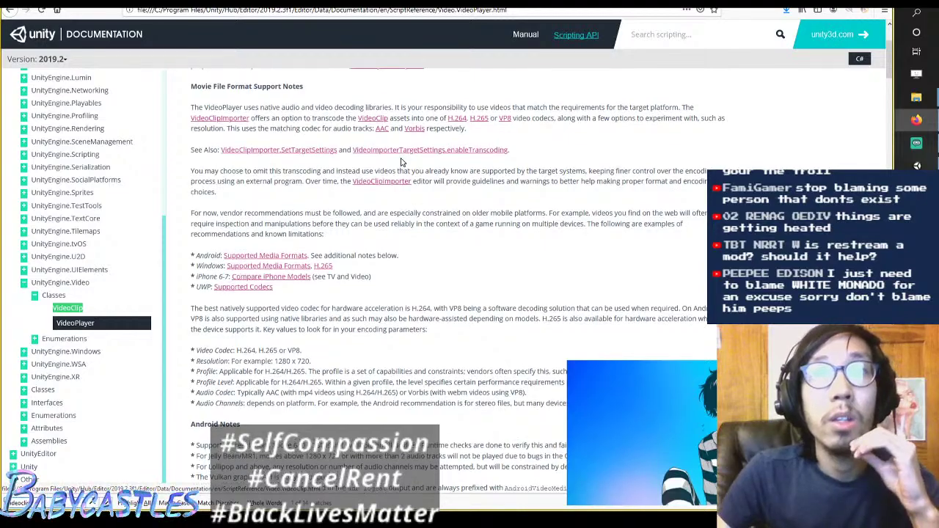
{"action": "scroll", "coordinate": [396, 160], "scroll_direction": "up", "scroll_amount": 2}
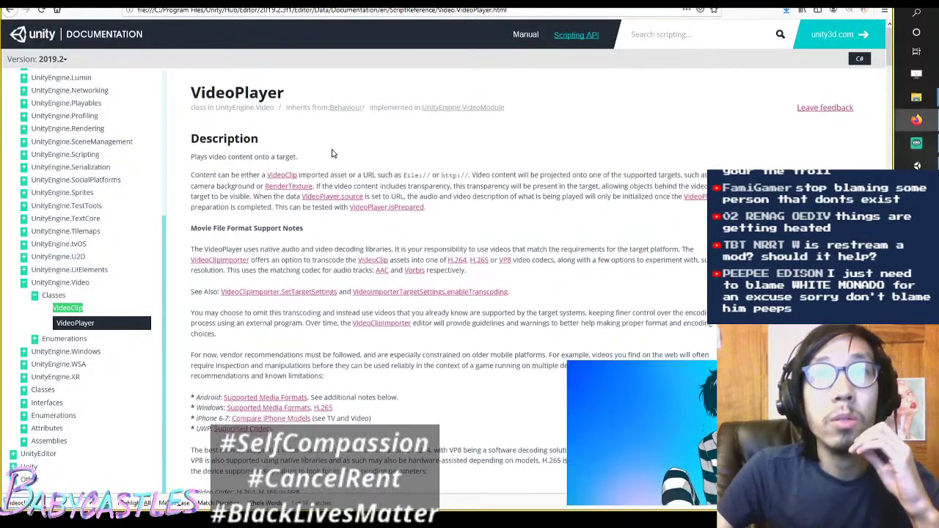
{"action": "scroll", "coordinate": [331, 154], "scroll_direction": "down", "scroll_amount": 1}
{"action": "scroll", "coordinate": [440, 150], "scroll_direction": "down", "scroll_amount": 5}
{"action": "scroll", "coordinate": [440, 151], "scroll_direction": "up", "scroll_amount": 5}
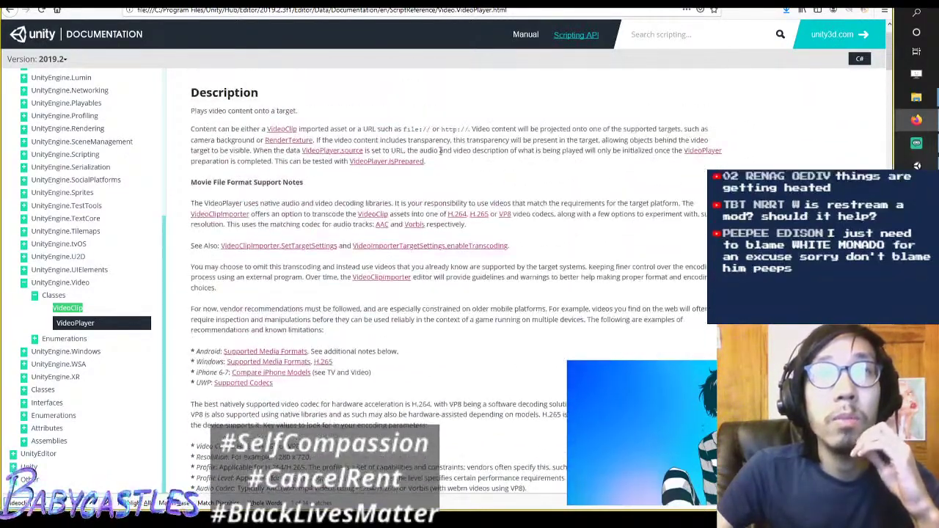
{"action": "scroll", "coordinate": [440, 152], "scroll_direction": "down", "scroll_amount": 4}
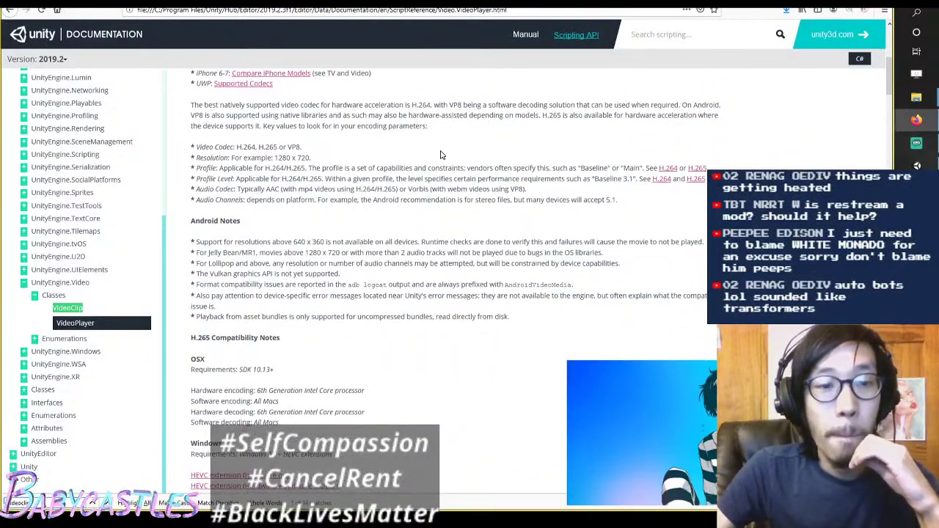
{"action": "scroll", "coordinate": [416, 246], "scroll_direction": "down", "scroll_amount": 5}
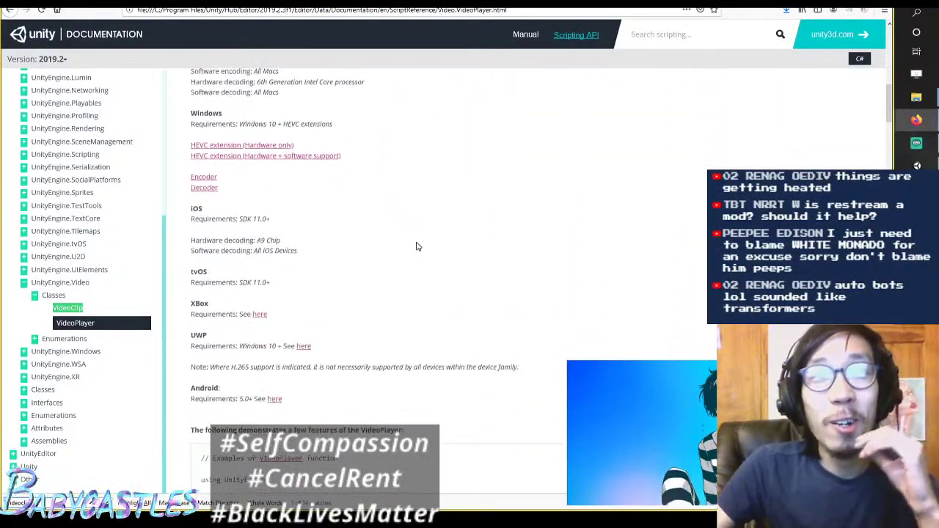
{"action": "scroll", "coordinate": [417, 245], "scroll_direction": "down", "scroll_amount": 12}
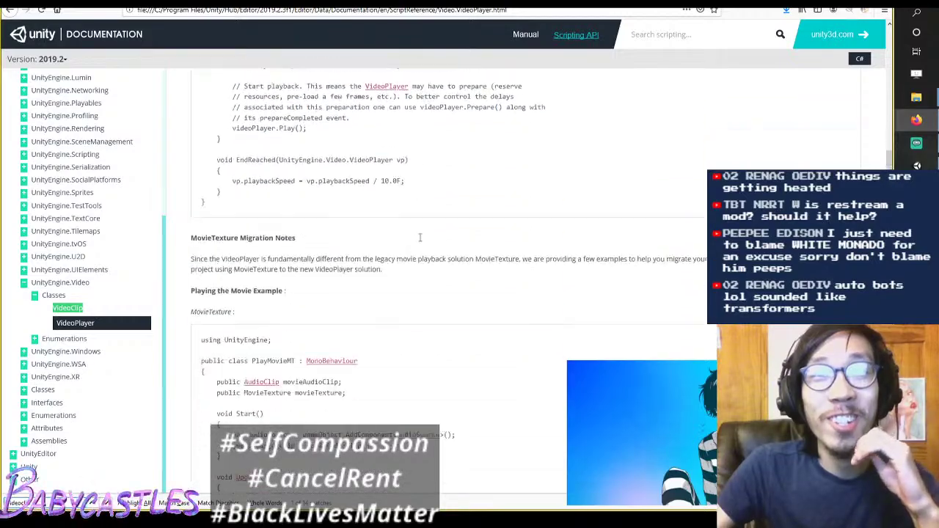
{"action": "scroll", "coordinate": [419, 237], "scroll_direction": "down", "scroll_amount": 3}
{"action": "scroll", "coordinate": [430, 235], "scroll_direction": "up", "scroll_amount": 2}
{"action": "scroll", "coordinate": [367, 237], "scroll_direction": "down", "scroll_amount": 1}
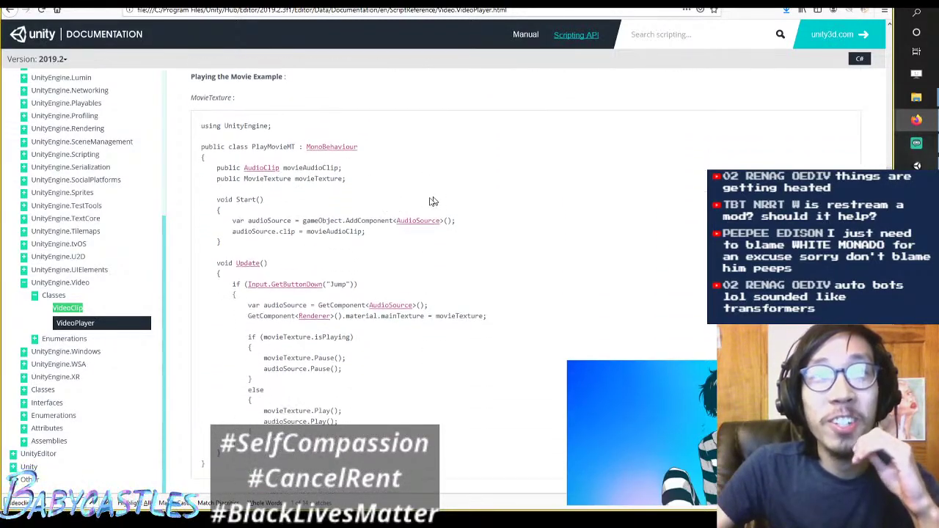
{"action": "scroll", "coordinate": [426, 184], "scroll_direction": "down", "scroll_amount": 1}
{"action": "scroll", "coordinate": [430, 155], "scroll_direction": "up", "scroll_amount": 1}
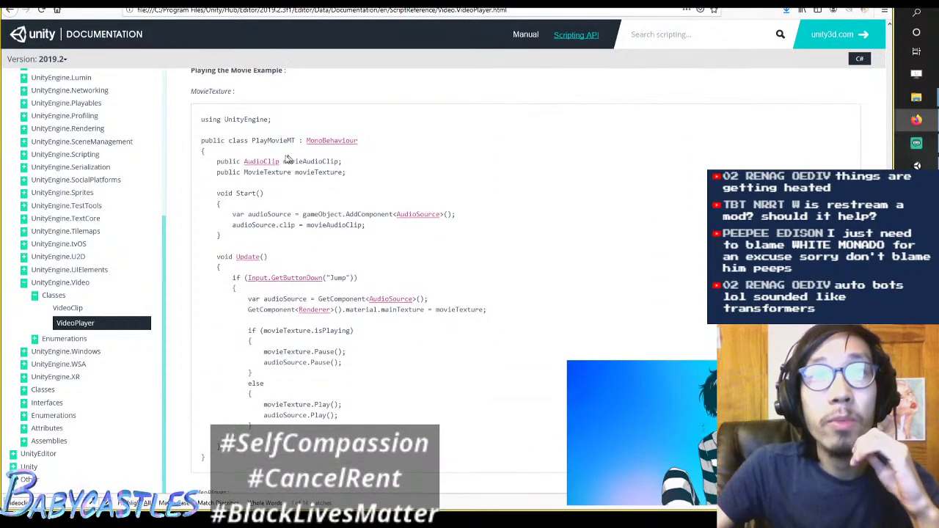
{"action": "scroll", "coordinate": [294, 168], "scroll_direction": "up", "scroll_amount": 1}
{"action": "scroll", "coordinate": [308, 209], "scroll_direction": "down", "scroll_amount": 1}
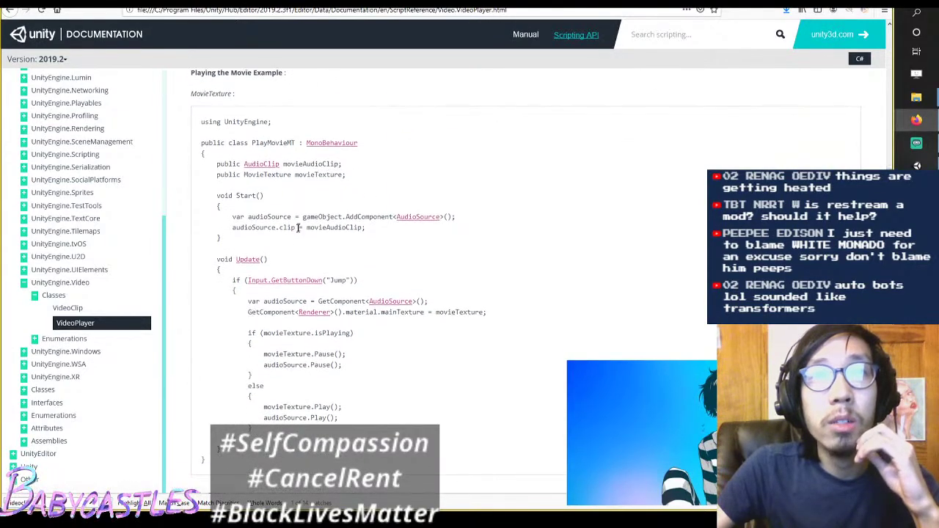
{"action": "scroll", "coordinate": [298, 228], "scroll_direction": "down", "scroll_amount": 1}
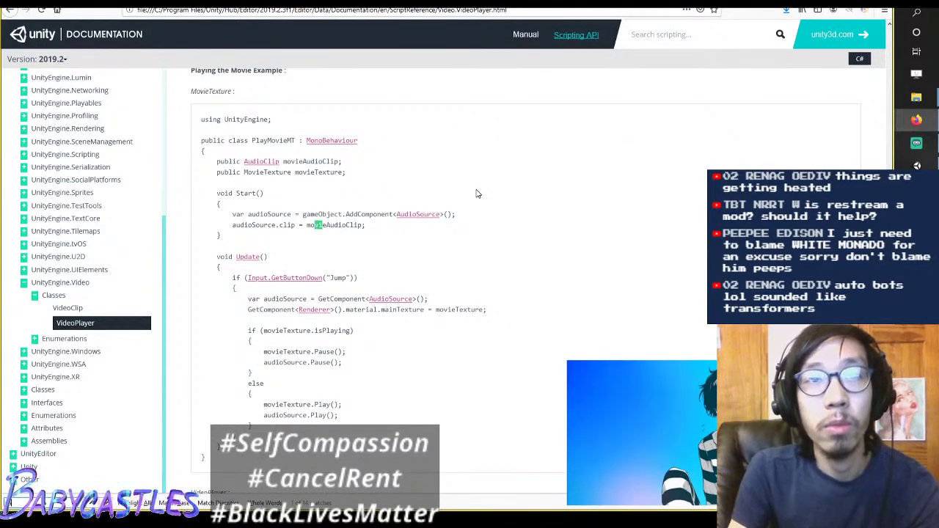
Step: Find 'videoplayer' on the page to reach the PlayMovieVP example script
{"action": "type", "text": "deo p"}
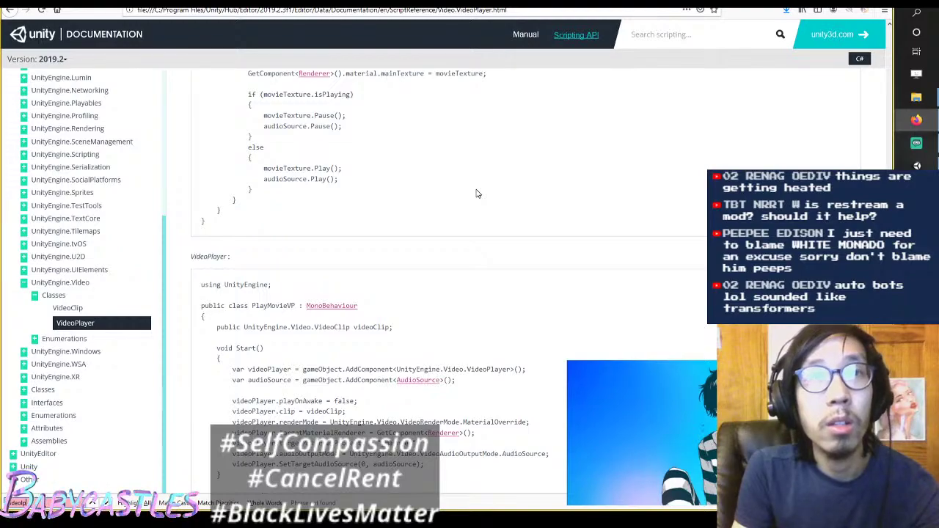
{"action": "key", "text": "ctrl+a"}
{"action": "type", "text": "videoplay"}
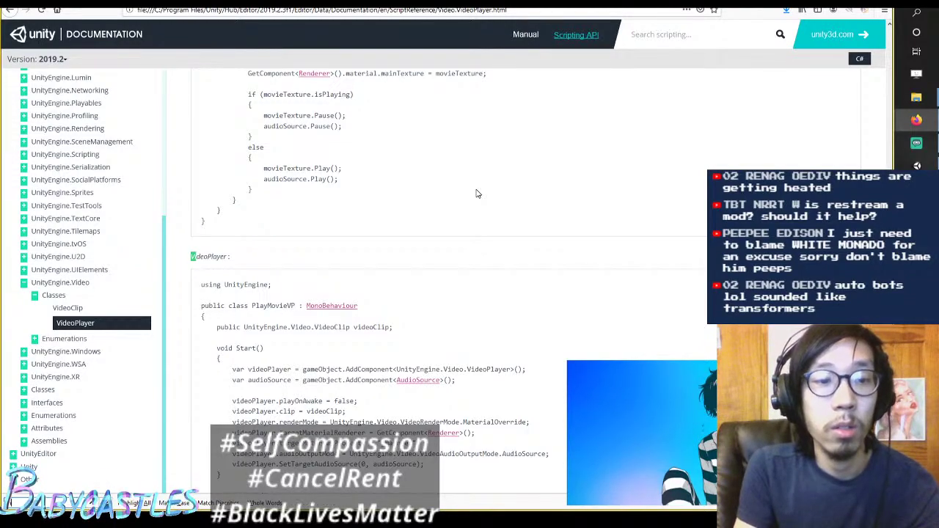
{"action": "type", "text": "er"}
{"action": "key", "text": "Return"}
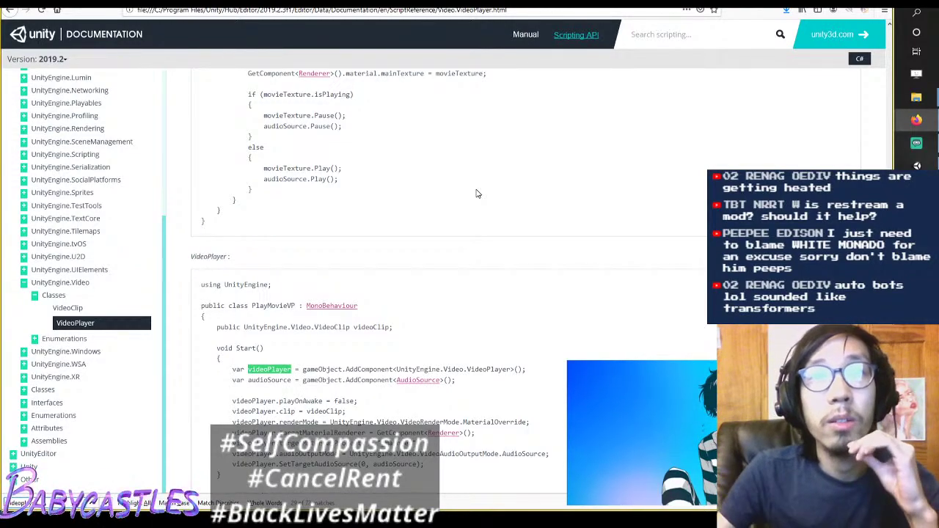
{"action": "scroll", "coordinate": [485, 190], "scroll_direction": "down", "scroll_amount": 2}
{"action": "scroll", "coordinate": [411, 191], "scroll_direction": "down", "scroll_amount": 1}
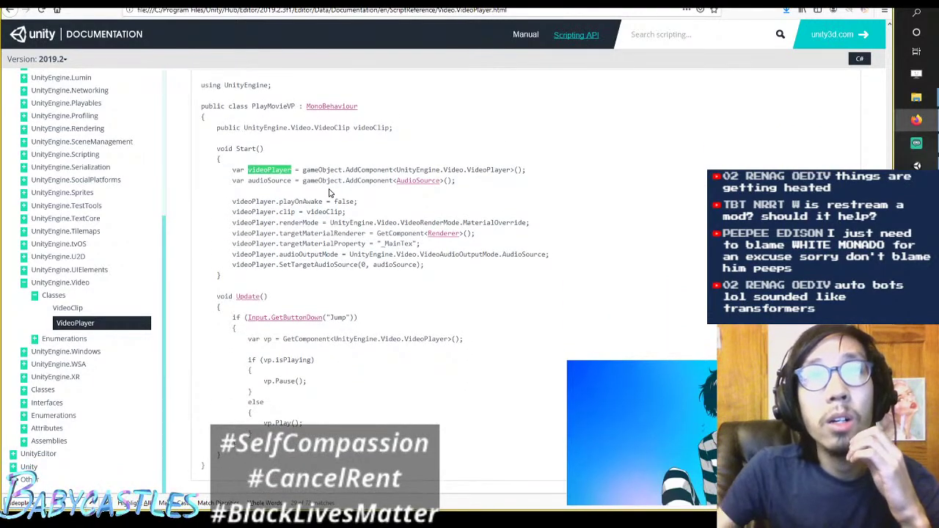
{"action": "key", "text": "Return"}
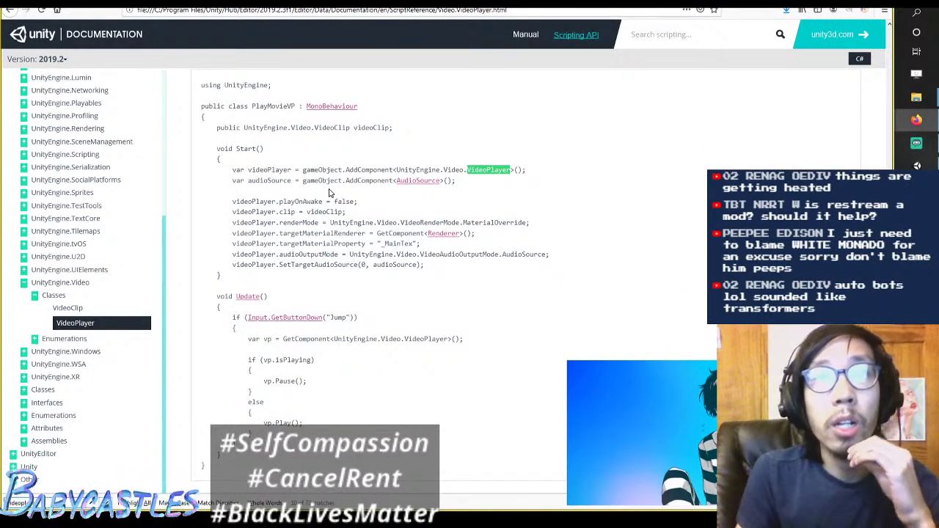
Step: In ChangeVideoController, replace the 'materials' reference with 'clip'
{"action": "key", "text": "alt+Tab"}
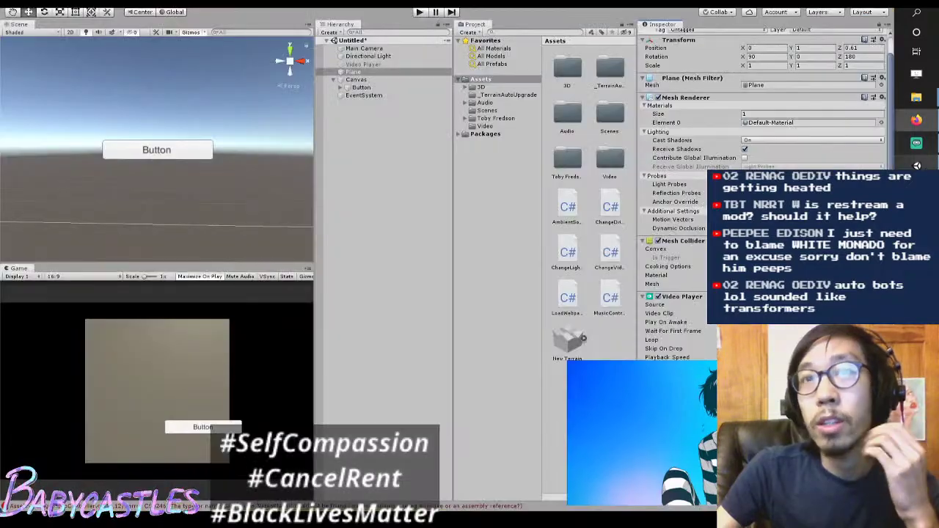
{"action": "key", "text": "alt+Tab"}
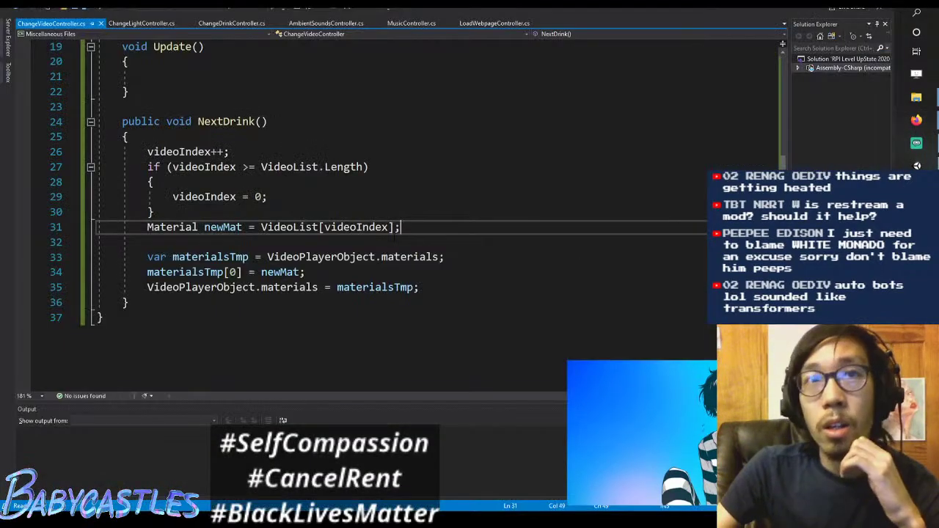
{"action": "left_click", "coordinate": [428, 256]}
{"action": "double_click", "coordinate": [428, 257]}
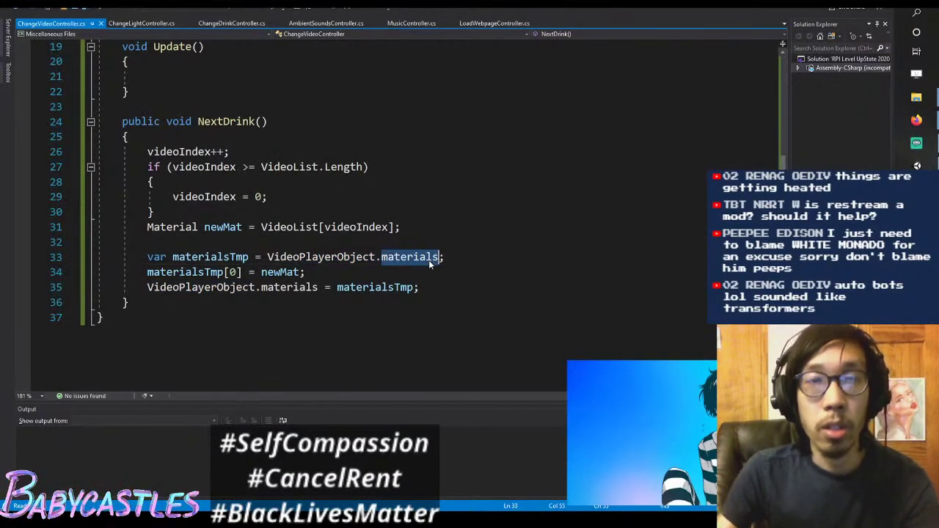
{"action": "type", "text": "clip"}
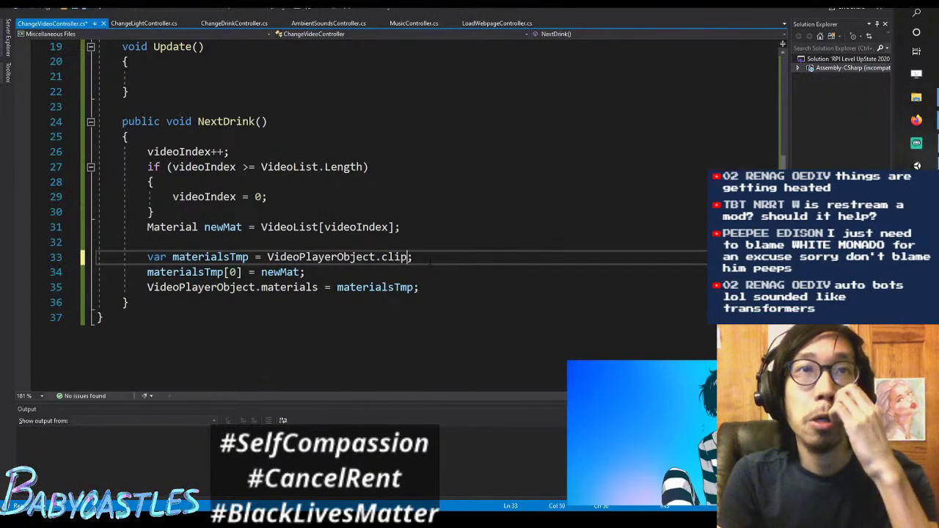
{"action": "scroll", "coordinate": [430, 259], "scroll_direction": "up", "scroll_amount": 6}
{"action": "left_click", "coordinate": [470, 220]}
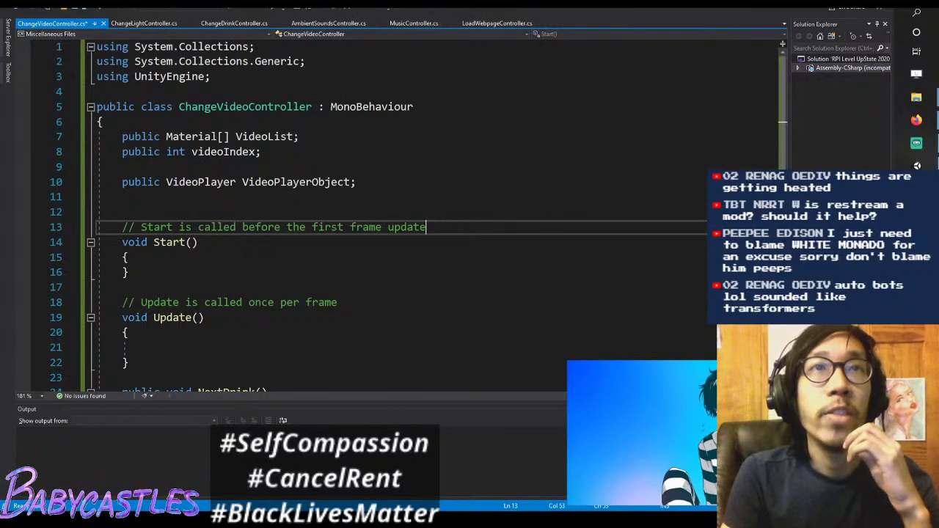
Step: Check the VideoPlayer documentation page against the VideoList declaration
{"action": "left_click", "coordinate": [215, 136]}
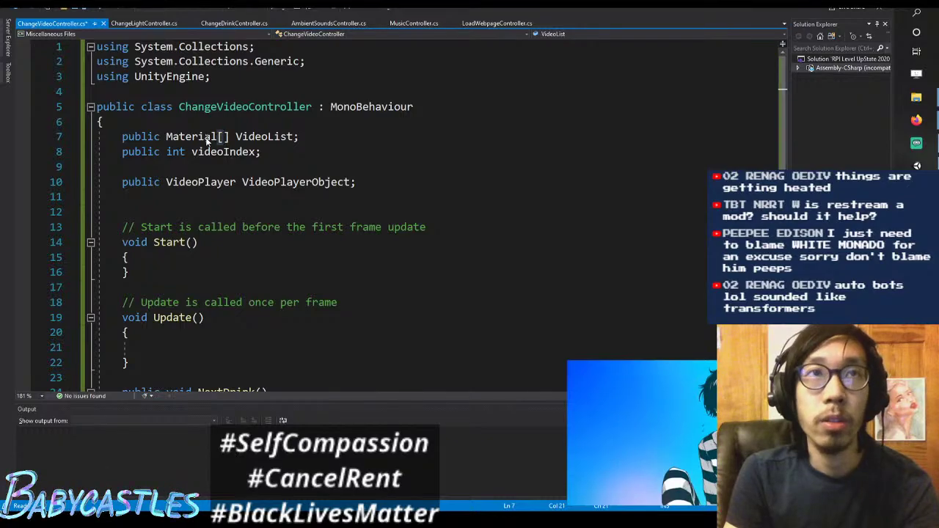
{"action": "key", "text": "alt+Tab"}
{"action": "left_click", "coordinate": [917, 163]}
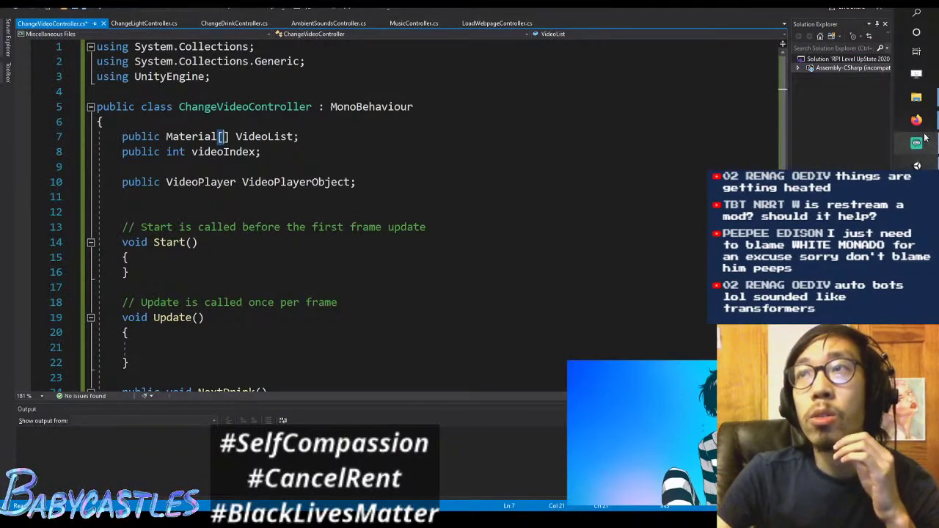
{"action": "mouse_move", "coordinate": [918, 124]}
{"action": "left_click", "coordinate": [837, 33]}
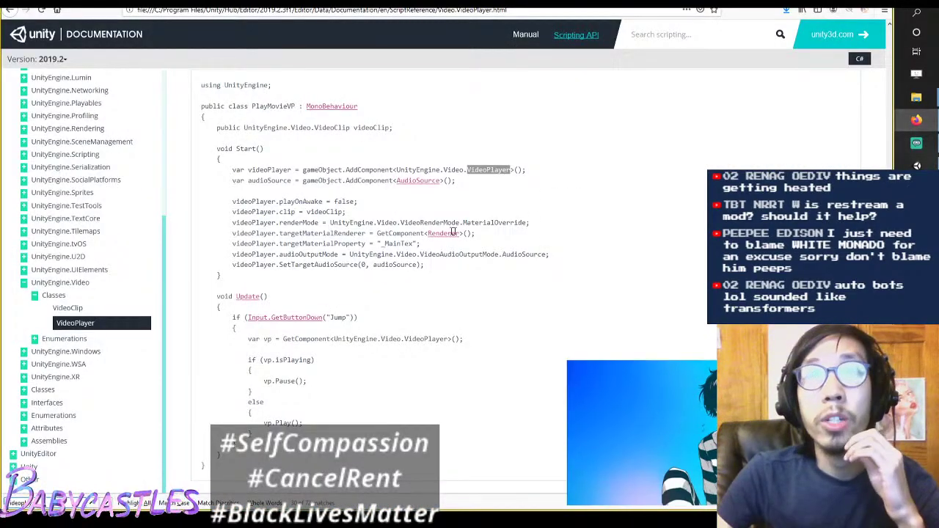
{"action": "scroll", "coordinate": [612, 209], "scroll_direction": "up", "scroll_amount": 2}
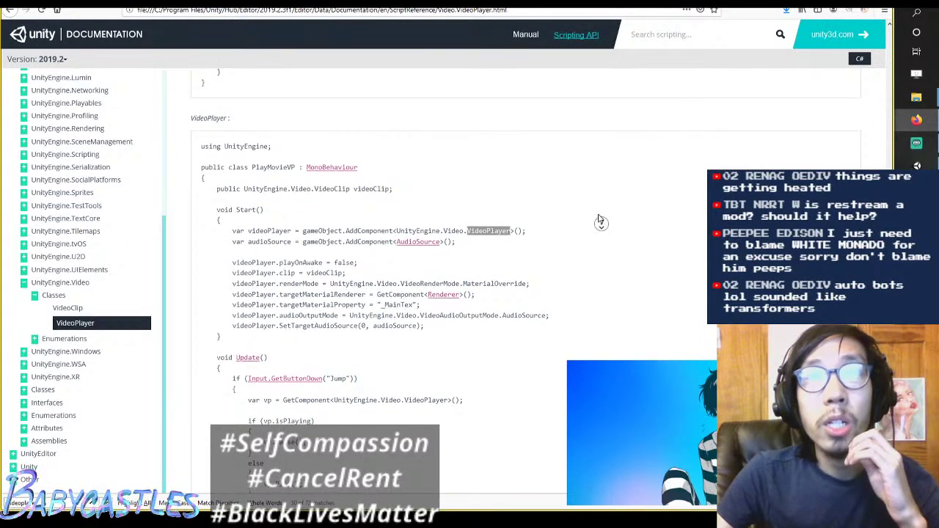
{"action": "left_click", "coordinate": [313, 193]}
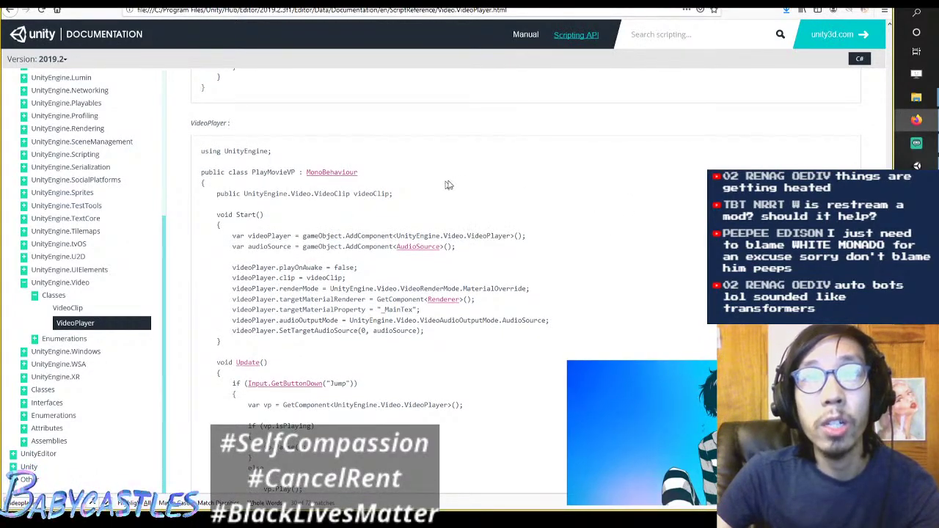
Step: Change the VideoList field's type from Material to VideoClip and save the script
{"action": "key", "text": "alt+Tab"}
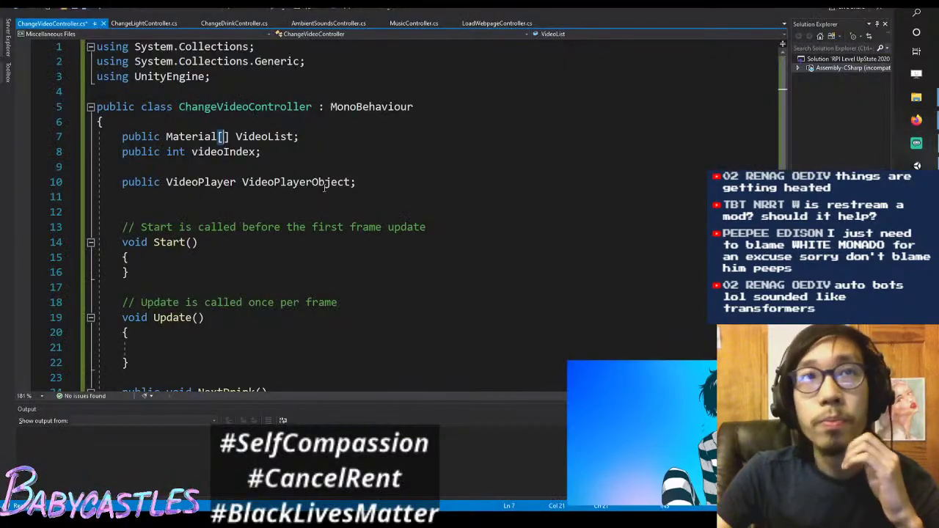
{"action": "key", "text": "Down"}
{"action": "key", "text": "Up"}
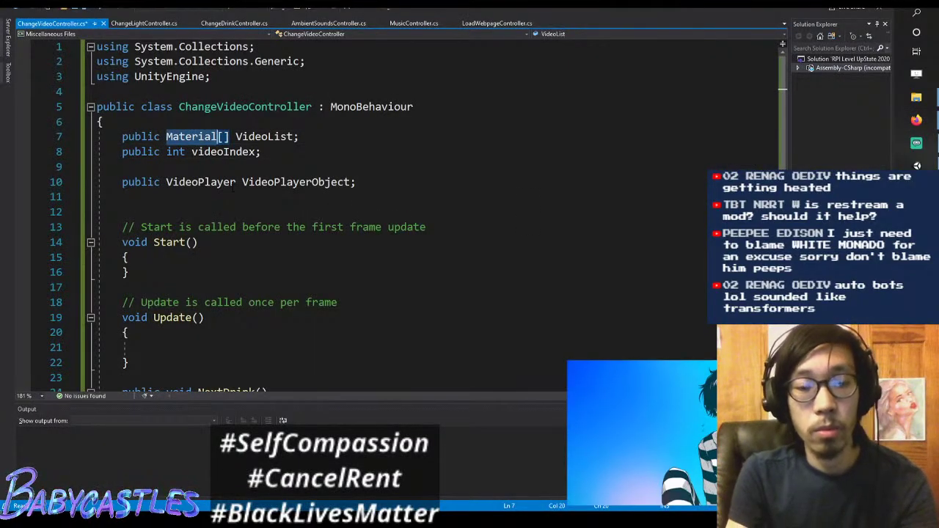
{"action": "type", "text": "VideoClip"}
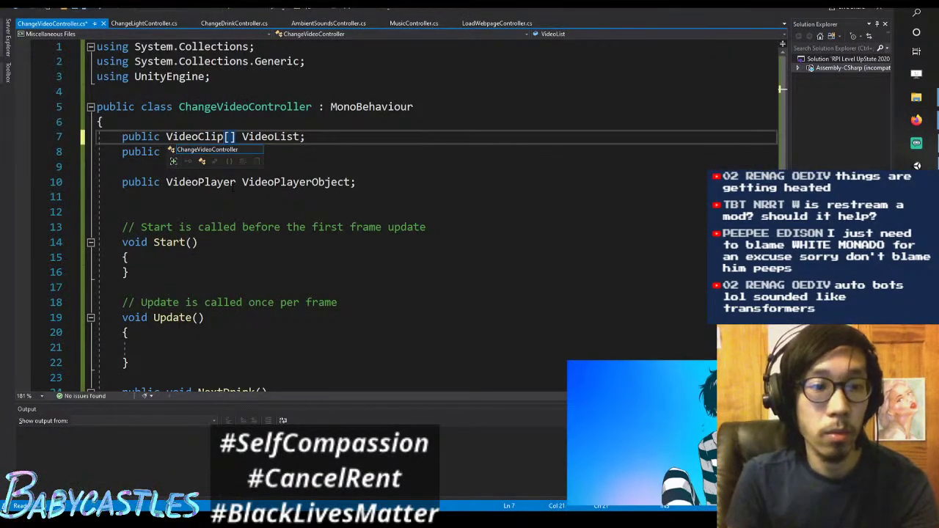
{"action": "key", "text": "Escape"}
{"action": "key", "text": "Down"}
{"action": "key", "text": "Down"}
{"action": "key", "text": "Down"}
{"action": "key", "text": "End"}
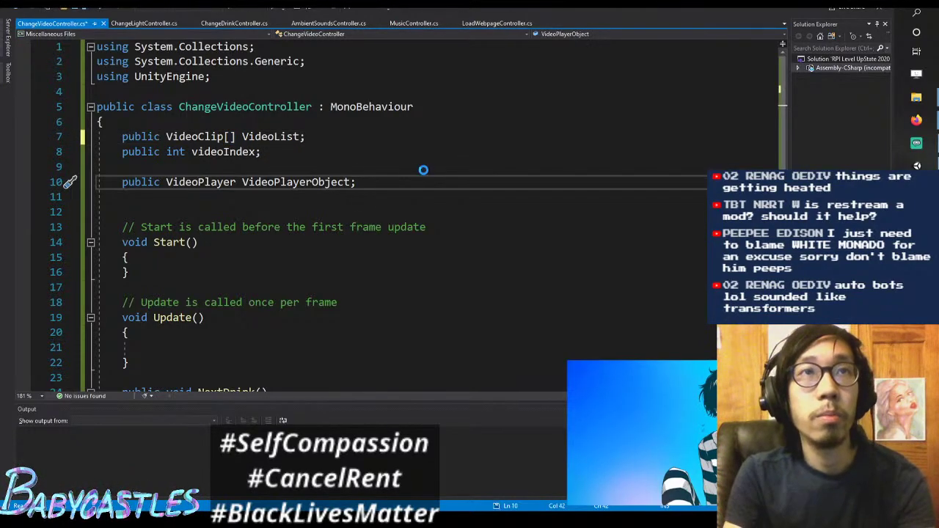
{"action": "key", "text": "ctrl+s"}
Step: Search the script for 'videoclip' references
{"action": "key", "text": "ctrl+f"}
{"action": "type", "text": "video"}
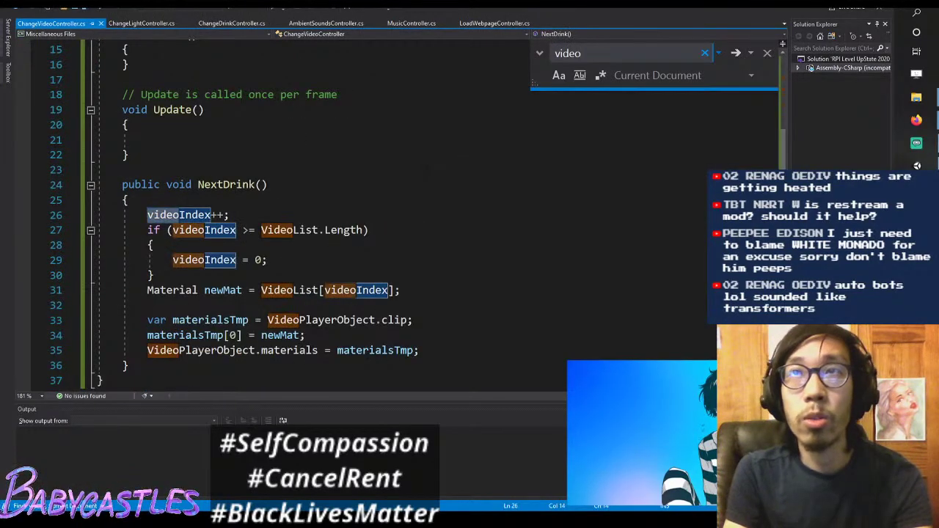
{"action": "type", "text": "clip"}
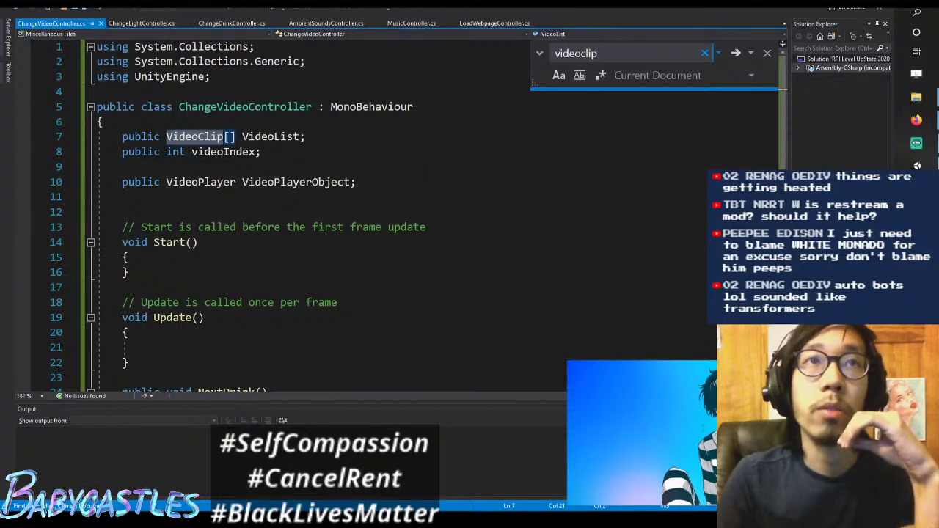
{"action": "key", "text": "Return"}
{"action": "key", "text": "Return"}
{"action": "key", "text": "Escape"}
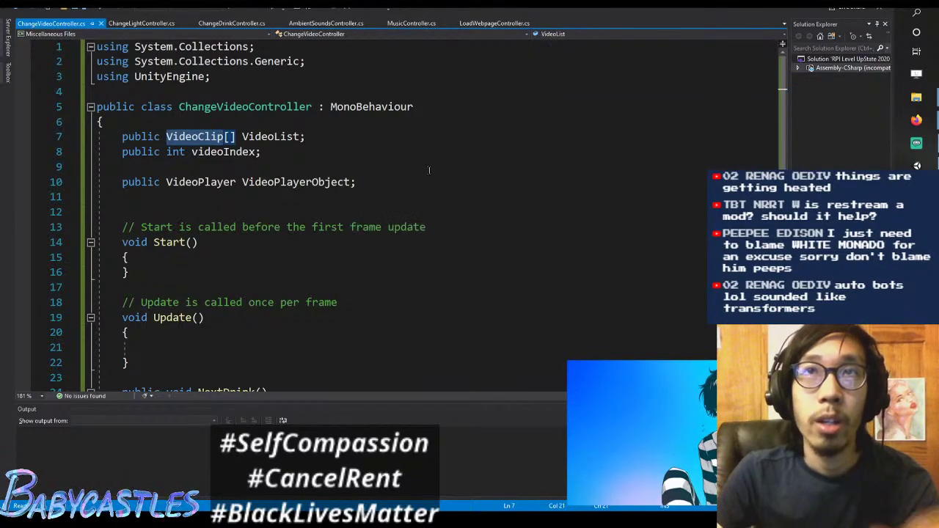
{"action": "left_click", "coordinate": [423, 170]}
{"action": "scroll", "coordinate": [423, 169], "scroll_direction": "down", "scroll_amount": 2}
{"action": "scroll", "coordinate": [477, 180], "scroll_direction": "down", "scroll_amount": 5}
Step: Change line 31 from 'Material newMat' to 'VideoClip newClip'
{"action": "left_click", "coordinate": [477, 180]}
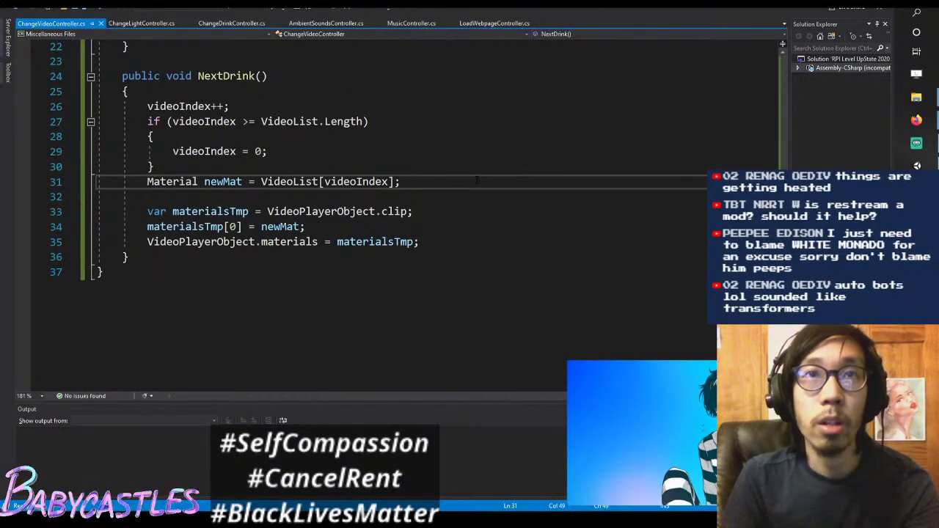
{"action": "key", "text": "Down"}
{"action": "key", "text": "Down"}
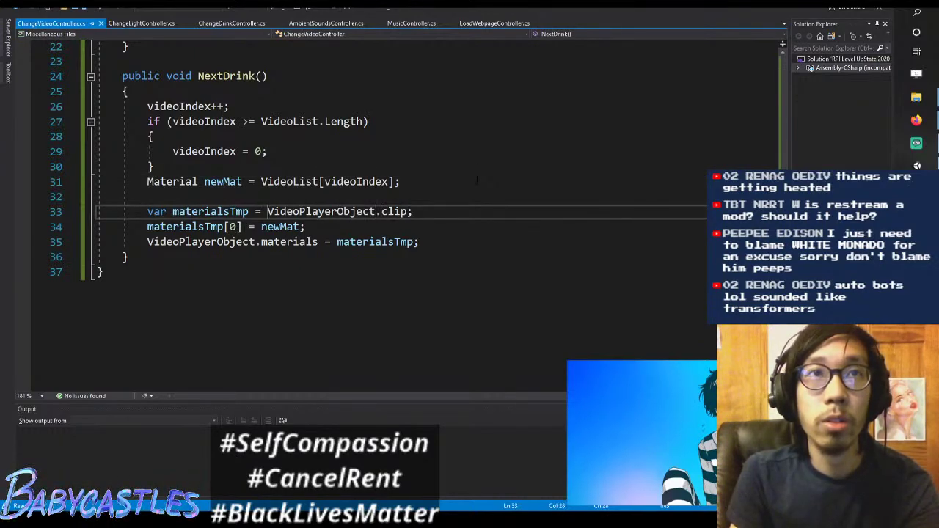
{"action": "key", "text": "Up"}
{"action": "key", "text": "Up"}
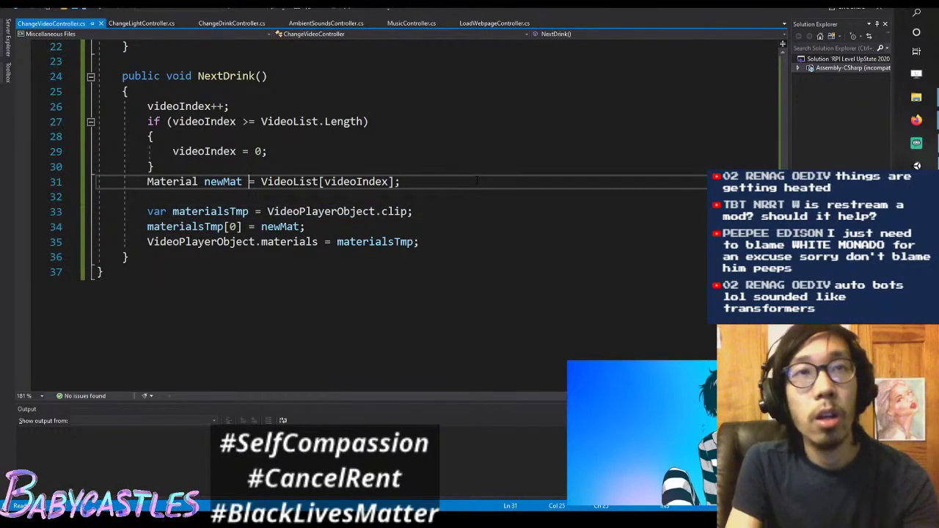
{"action": "key", "text": "ctrl+BackSpace"}
{"action": "key", "text": "ctrl+z"}
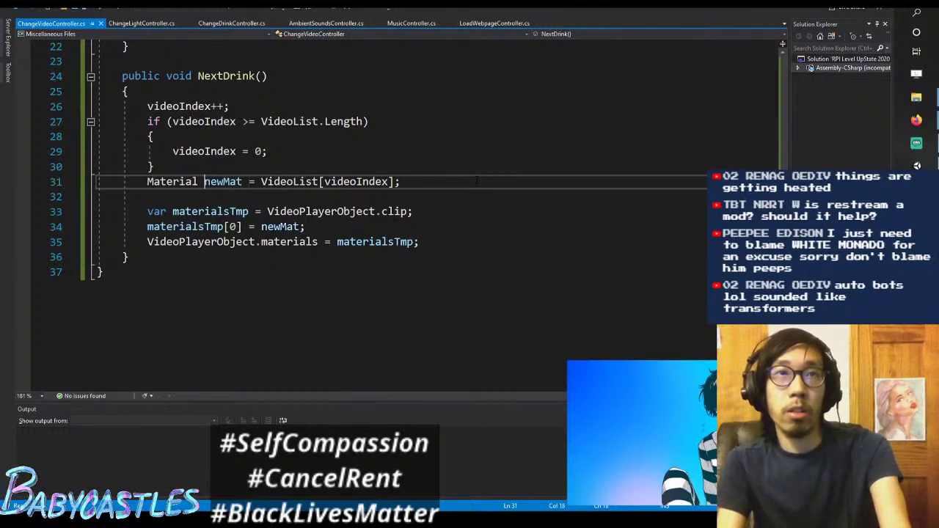
{"action": "key", "text": "ctrl+BackSpace"}
{"action": "type", "text": "VideoClip"}
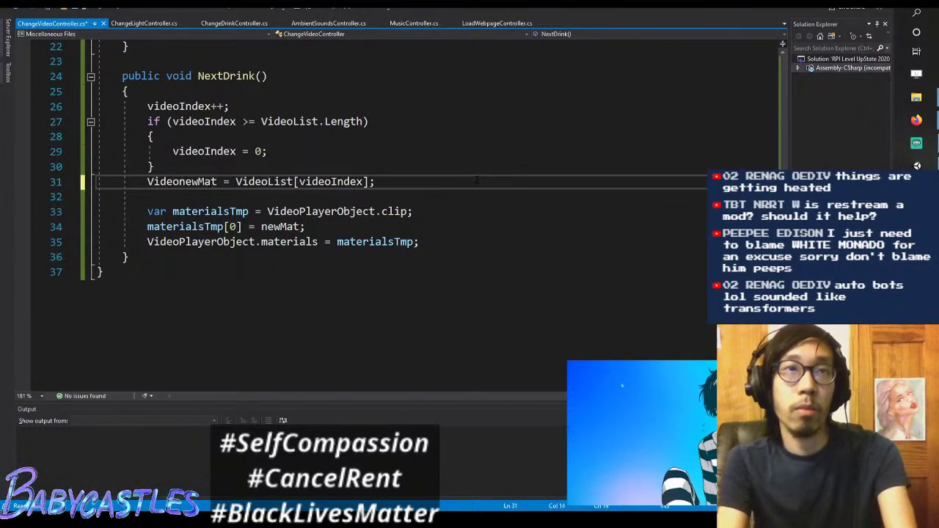
{"action": "key", "text": "ctrl+Right"}
{"action": "key", "text": "BackSpace"}
{"action": "key", "text": "BackSpace"}
{"action": "key", "text": "BackSpace"}
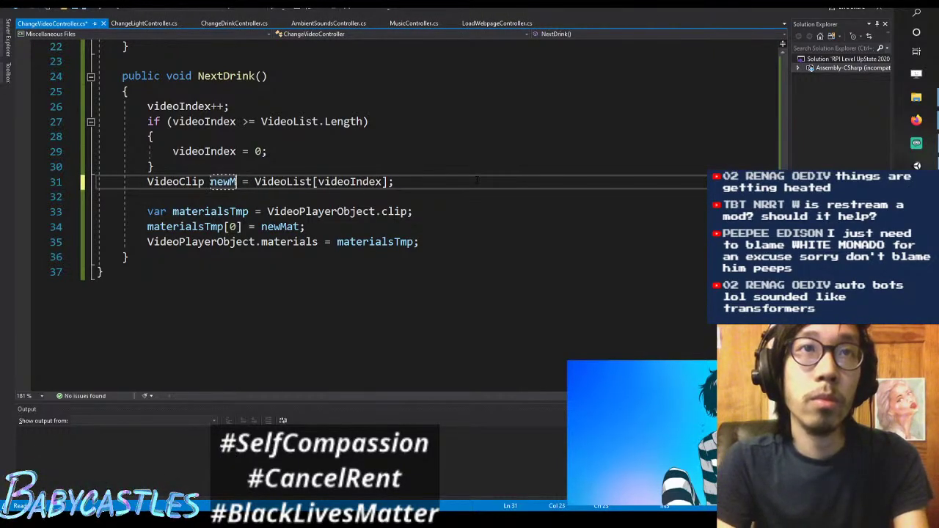
{"action": "type", "text": "Clip"}
{"action": "key", "text": "ctrl+shift+Left"}
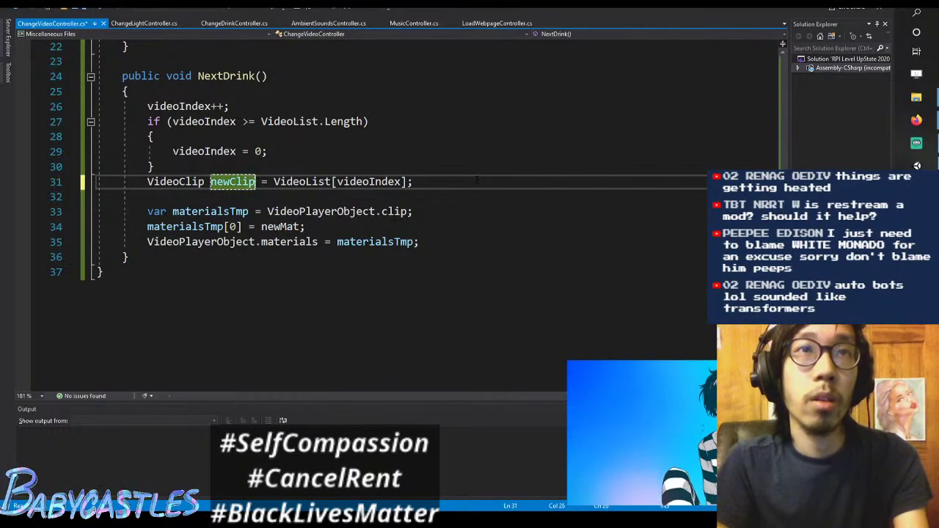
{"action": "key", "text": "Down"}
{"action": "key", "text": "Down"}
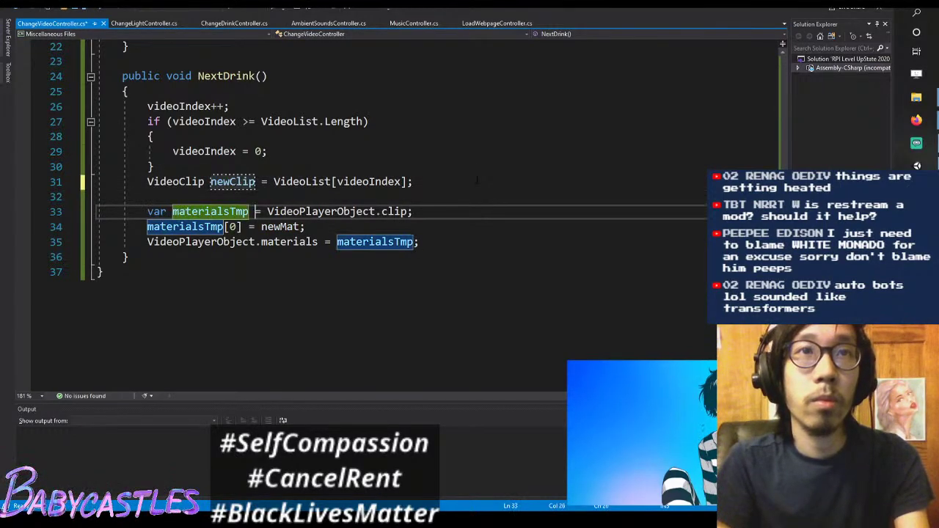
{"action": "key", "text": "ctrl+Left"}
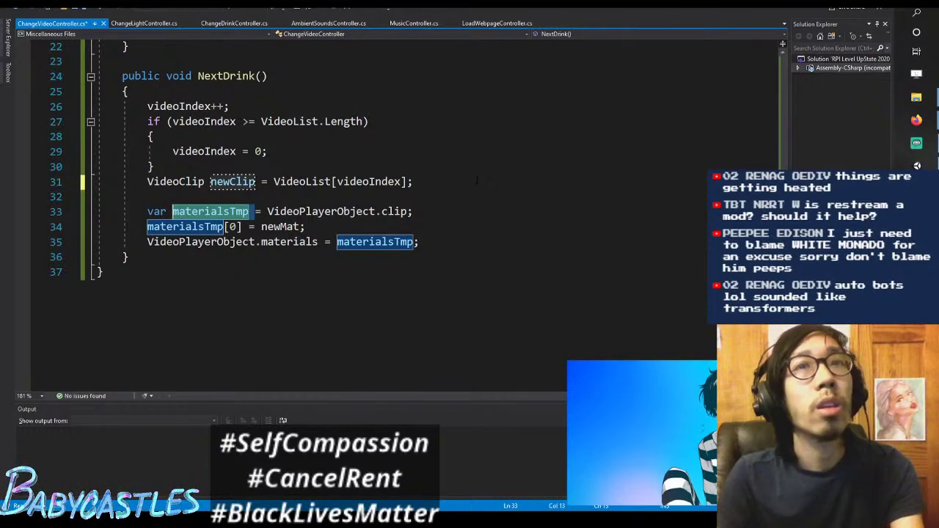
Step: Make line 35 use 'clip', rename materialsTmp to videoClip, and select the final lines
{"action": "left_click", "coordinate": [283, 243]}
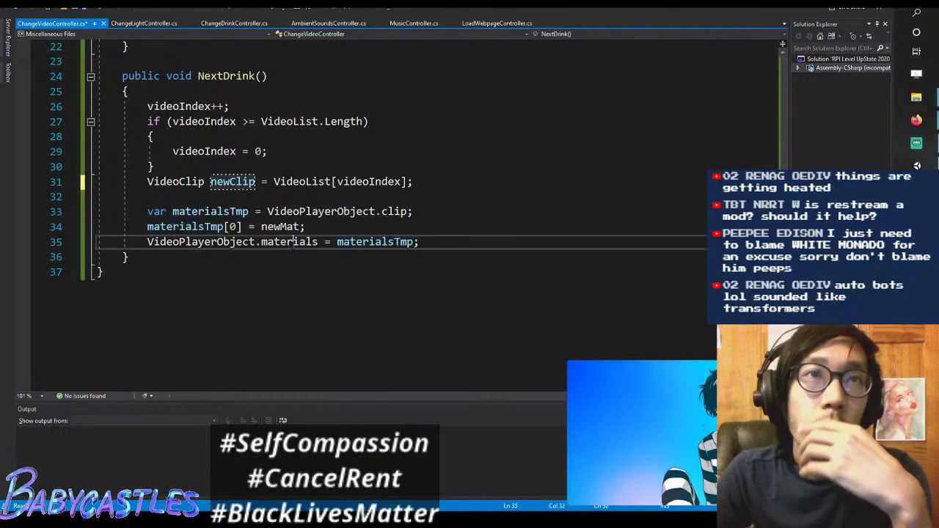
{"action": "double_click", "coordinate": [290, 242]}
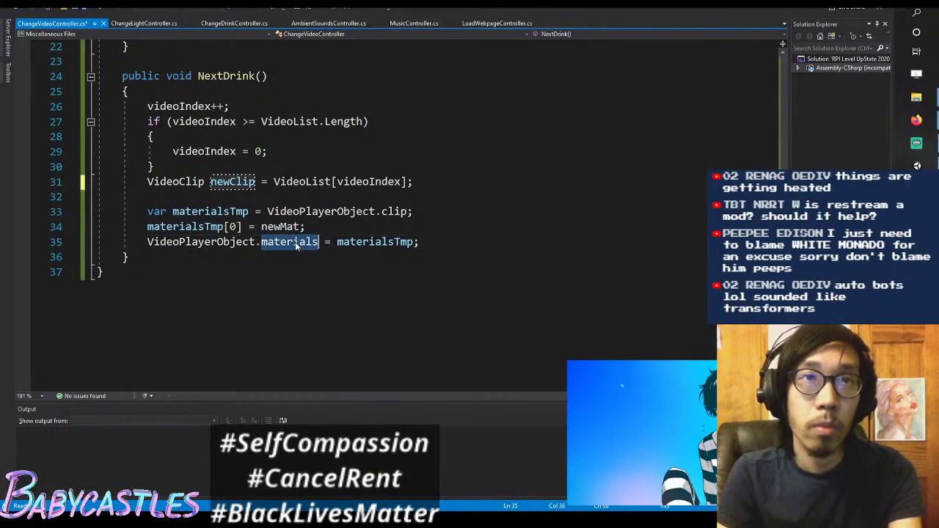
{"action": "type", "text": "clip"}
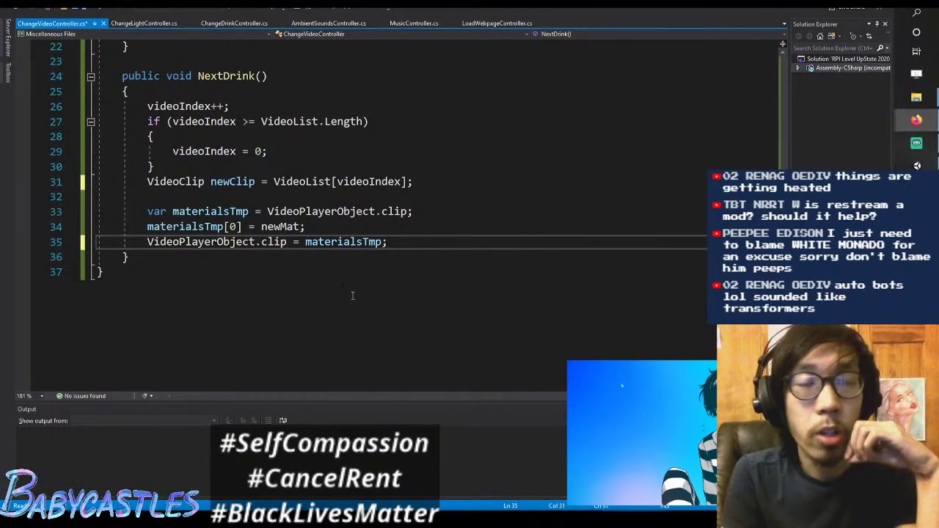
{"action": "left_click", "coordinate": [261, 227]}
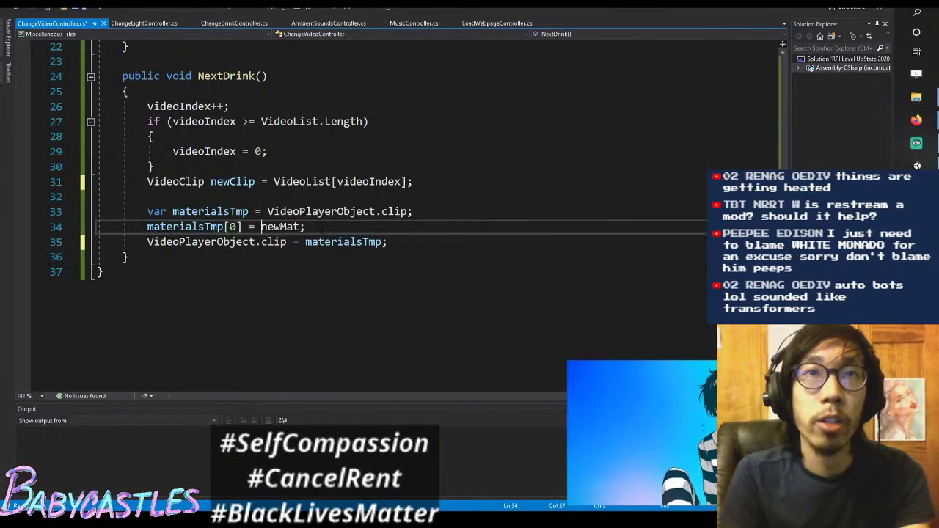
{"action": "left_click", "coordinate": [255, 211]}
{"action": "key", "text": "ctrl+BackSpace"}
{"action": "type", "text": "video"}
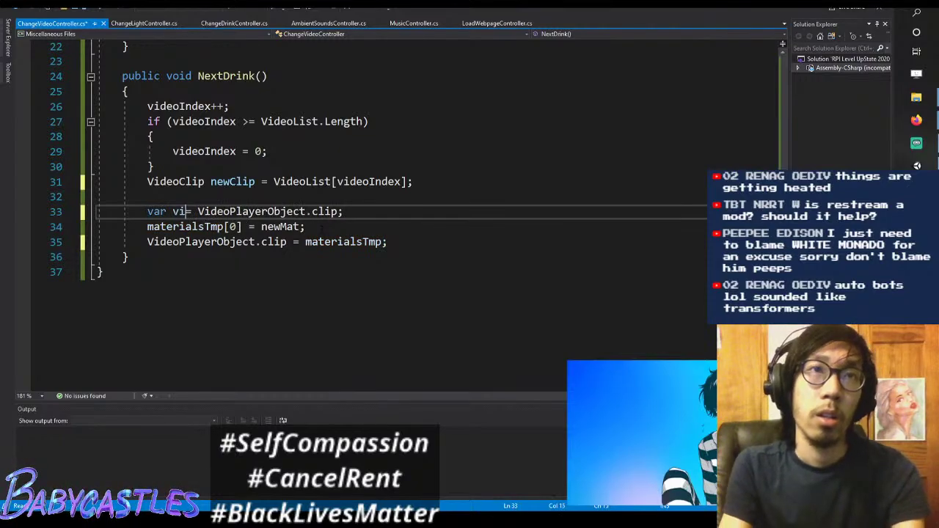
{"action": "type", "text": "Clip"}
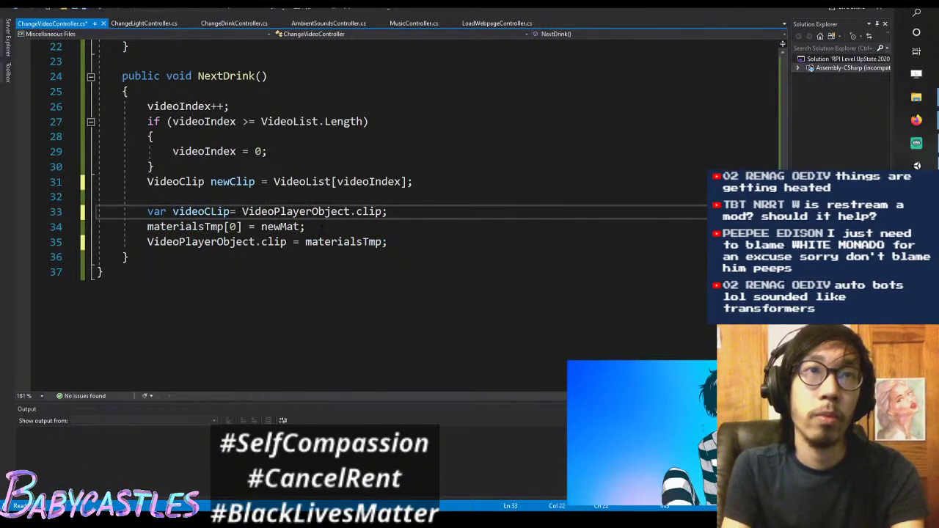
{"action": "key", "text": "BackSpace"}
{"action": "key", "text": "BackSpace"}
{"action": "key", "text": "BackSpace"}
{"action": "key", "text": "BackSpace"}
{"action": "type", "text": "Clip"}
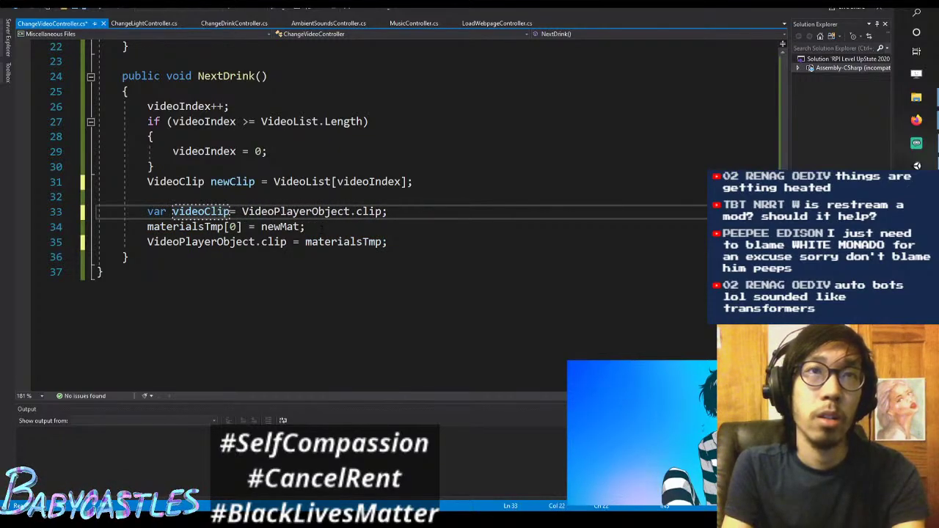
{"action": "key", "text": "Up"}
{"action": "key", "text": "shift+Down"}
{"action": "key", "text": "shift+Down"}
{"action": "key", "text": "shift+Down"}
{"action": "key", "text": "shift+Down"}
Step: Replace lines 33–35 with 'VideoPlayerObject.clip = newClip;' and save
{"action": "key", "text": "shift+Up"}
{"action": "key", "text": "shift+End"}
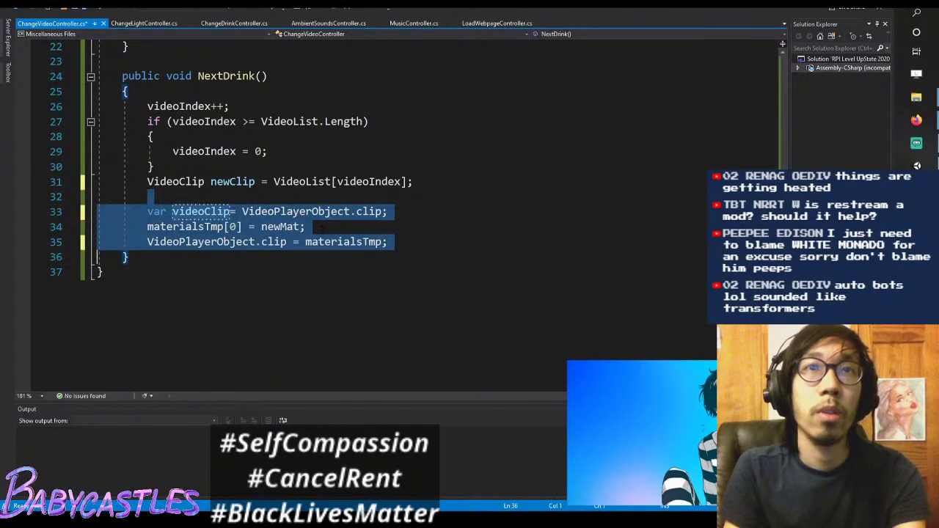
{"action": "key", "text": "shift+Left"}
{"action": "key", "text": "BackSpace"}
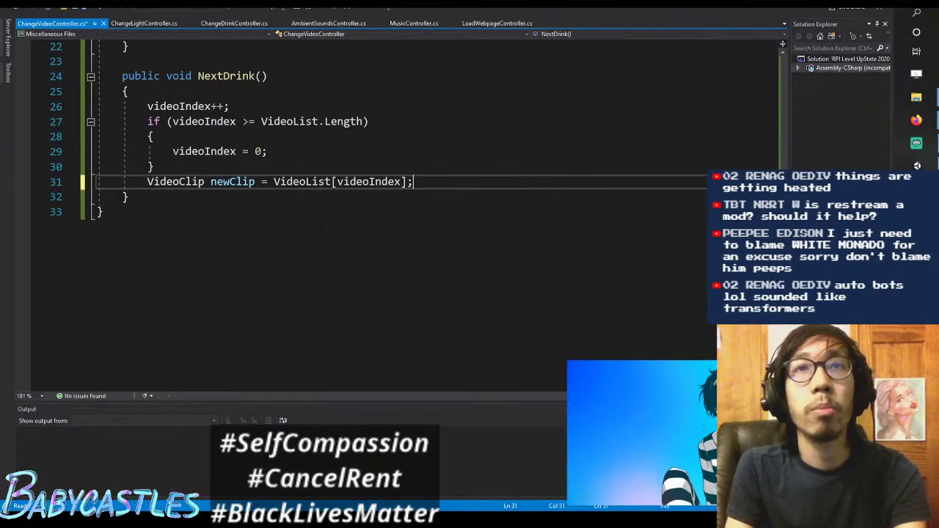
{"action": "key", "text": "Return"}
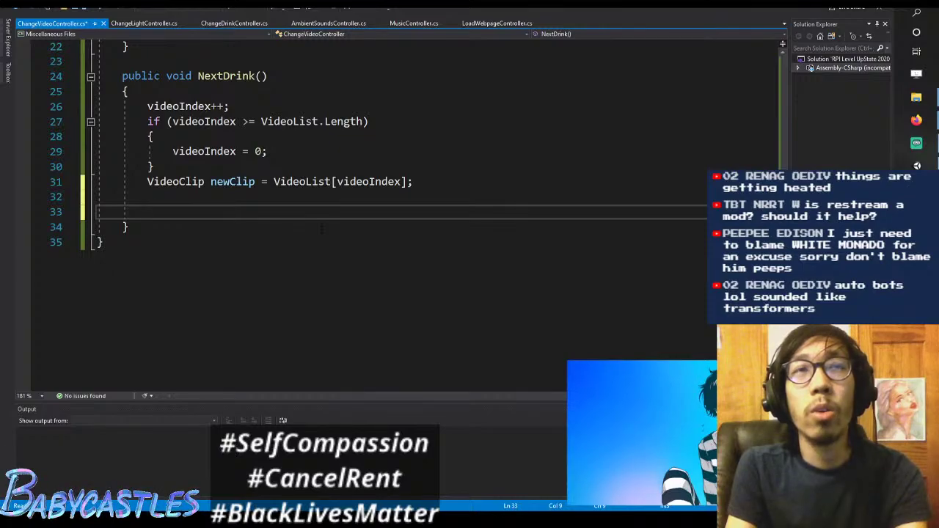
{"action": "type", "text": "Video"}
{"action": "key", "text": "Down"}
{"action": "type", "text": "PlayerObject."}
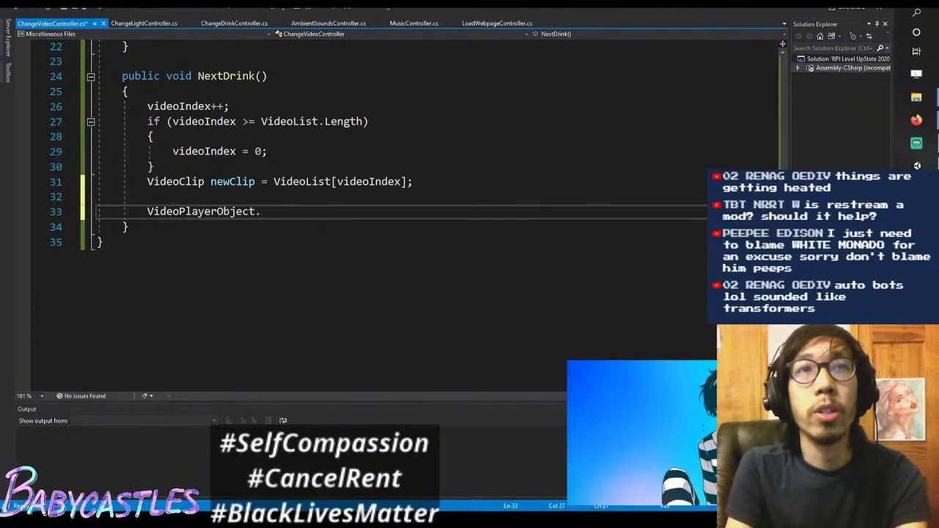
{"action": "type", "text": "clip = newClip;"}
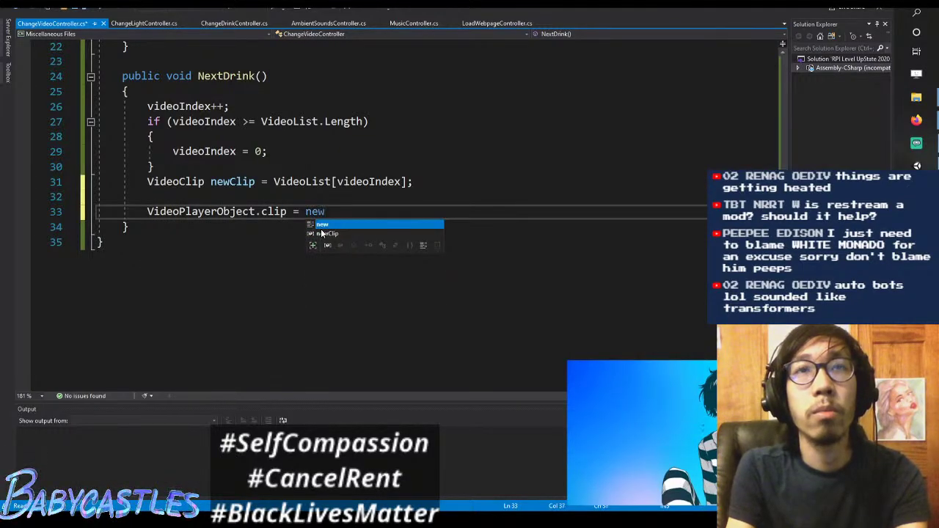
{"action": "left_click", "coordinate": [411, 151]}
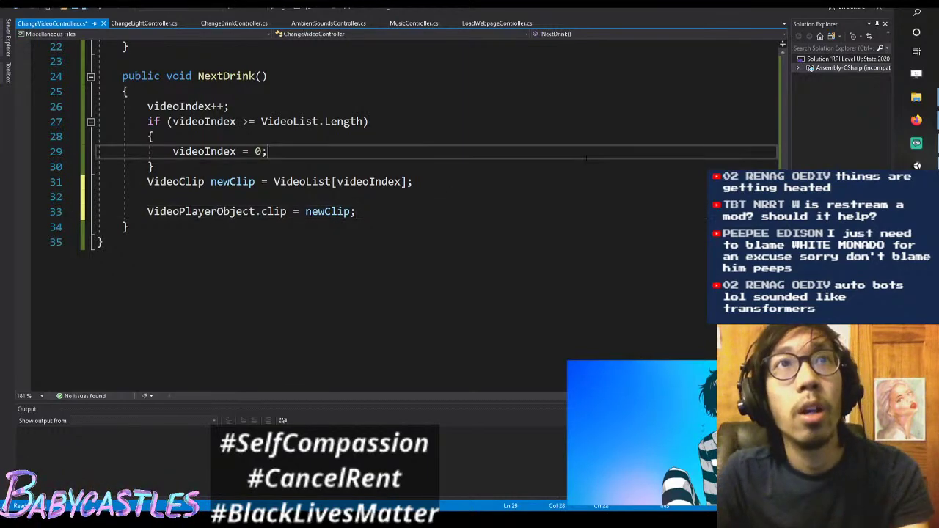
{"action": "key", "text": "ctrl+s"}
Step: Rename the NextDrink method to NextVideo and save the script
{"action": "scroll", "coordinate": [421, 139], "scroll_direction": "up", "scroll_amount": 2}
{"action": "left_click", "coordinate": [227, 167]}
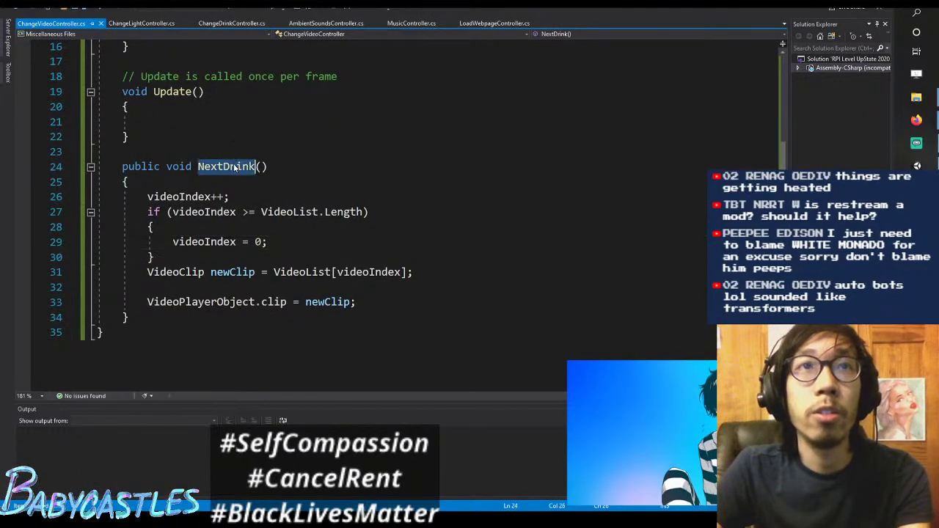
{"action": "key", "text": "ctrl+r"}
{"action": "key", "text": "ctrl+r"}
{"action": "type", "text": "NExt"}
{"action": "key", "text": "BackSpace"}
{"action": "key", "text": "BackSpace"}
{"action": "key", "text": "BackSpace"}
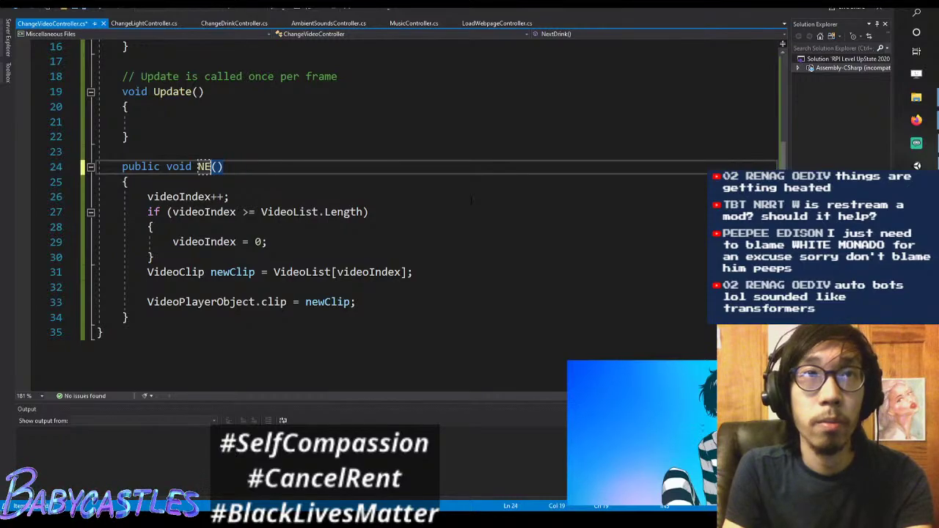
{"action": "type", "text": "extV"}
{"action": "type", "text": "ideo"}
{"action": "key", "text": "Return"}
{"action": "key", "text": "ctrl+s"}
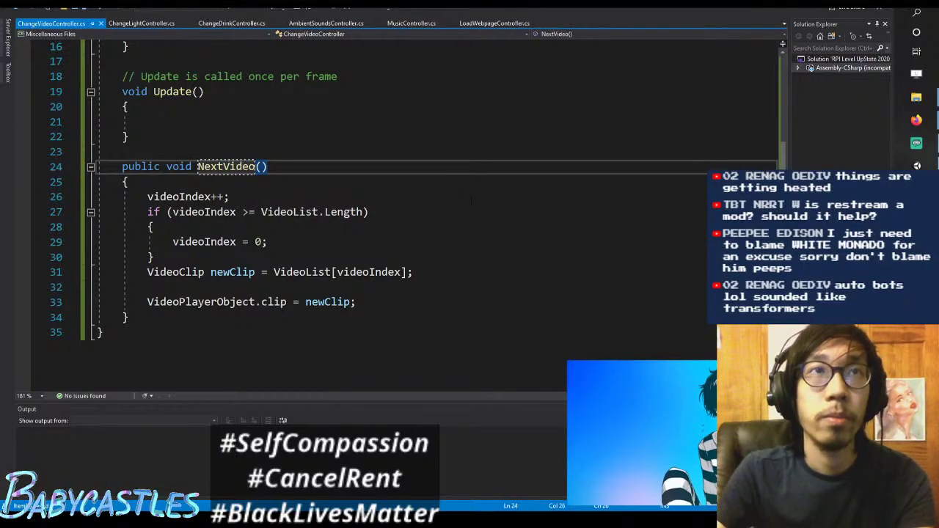
{"action": "scroll", "coordinate": [473, 202], "scroll_direction": "up", "scroll_amount": 5}
{"action": "left_click", "coordinate": [478, 201]}
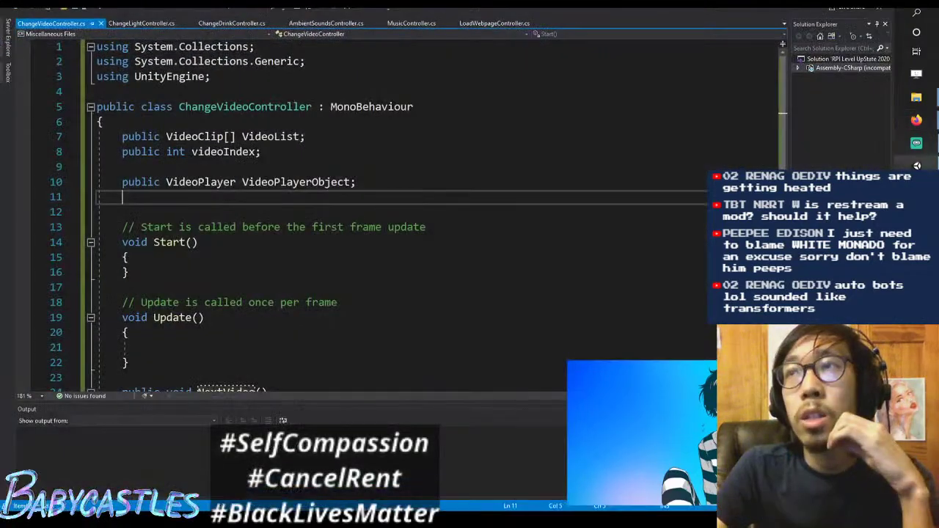
Step: Add a 'using Unity.Video;' line below the existing using directives and save
{"action": "left_click", "coordinate": [918, 165]}
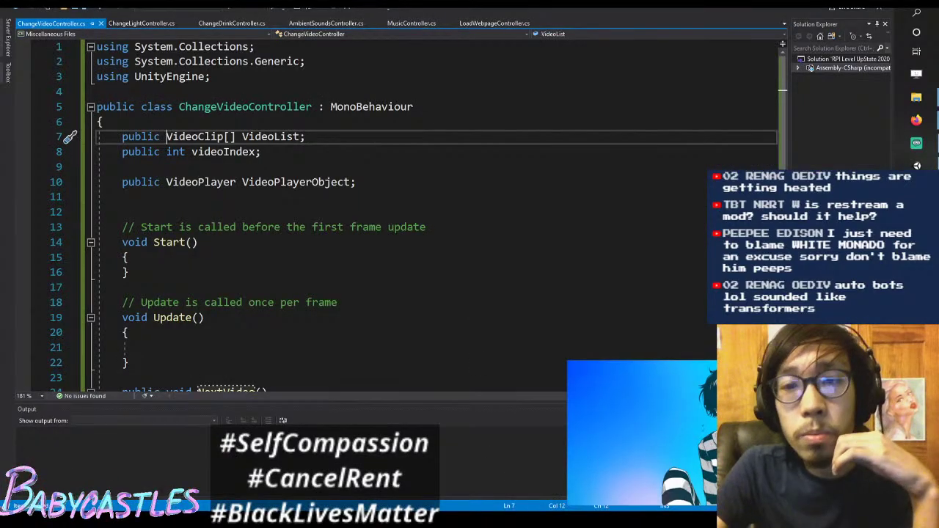
{"action": "key", "text": "Down"}
{"action": "key", "text": "Down"}
{"action": "key", "text": "Down"}
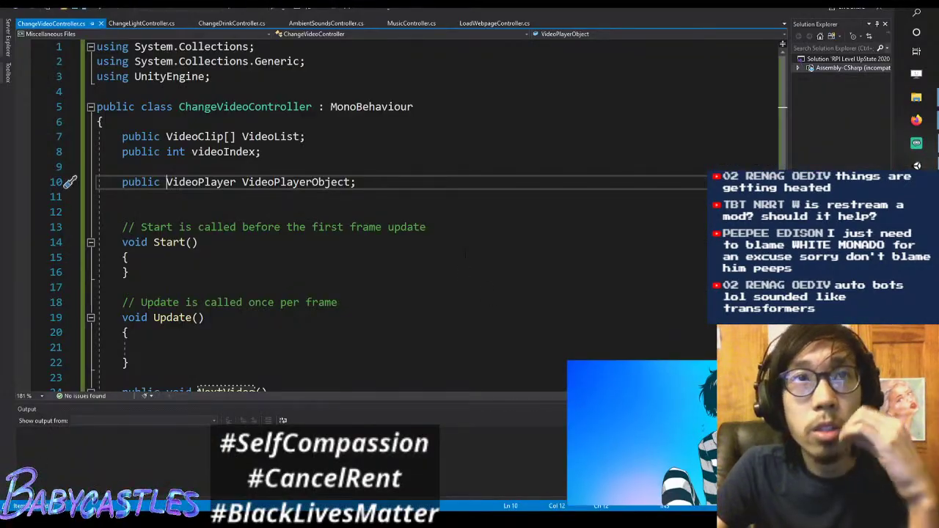
{"action": "left_click", "coordinate": [298, 183]}
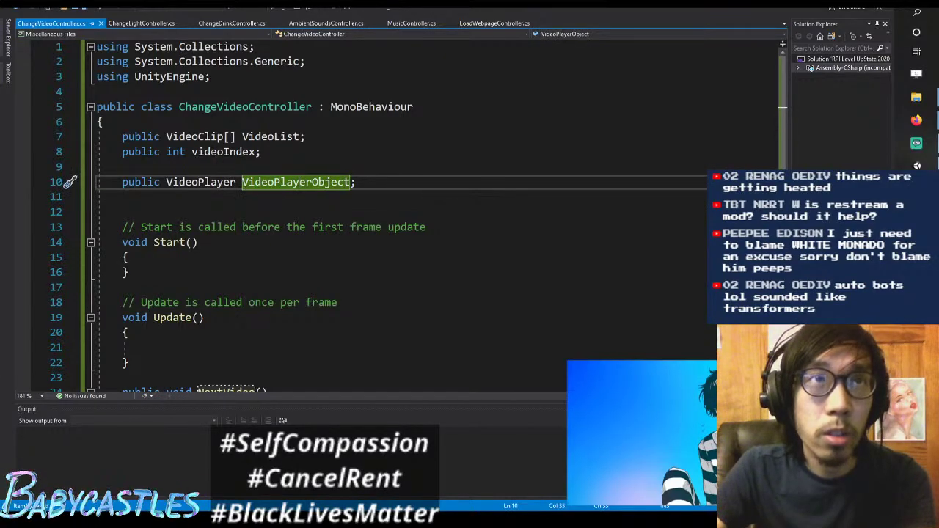
{"action": "left_click", "coordinate": [228, 61]}
{"action": "left_click", "coordinate": [210, 77]}
{"action": "key", "text": "Return"}
{"action": "type", "text": "us"}
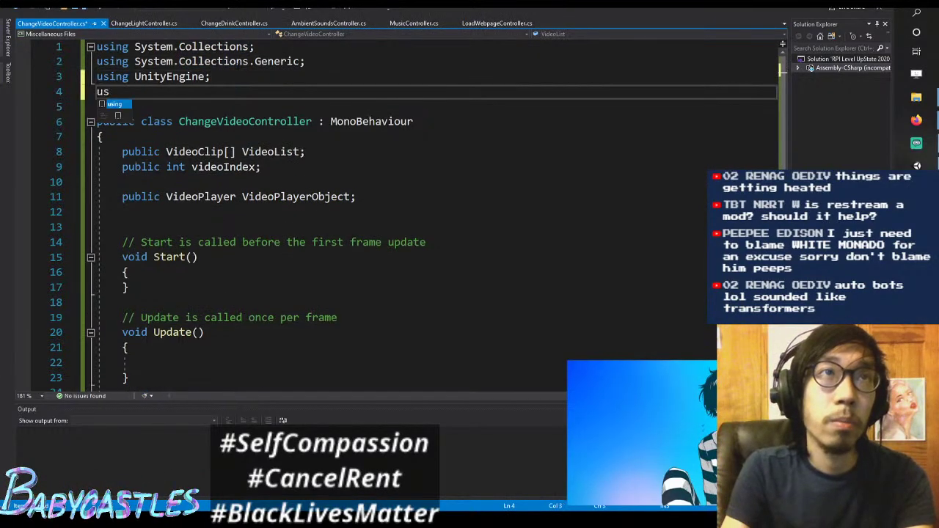
{"action": "type", "text": "ing Unity."}
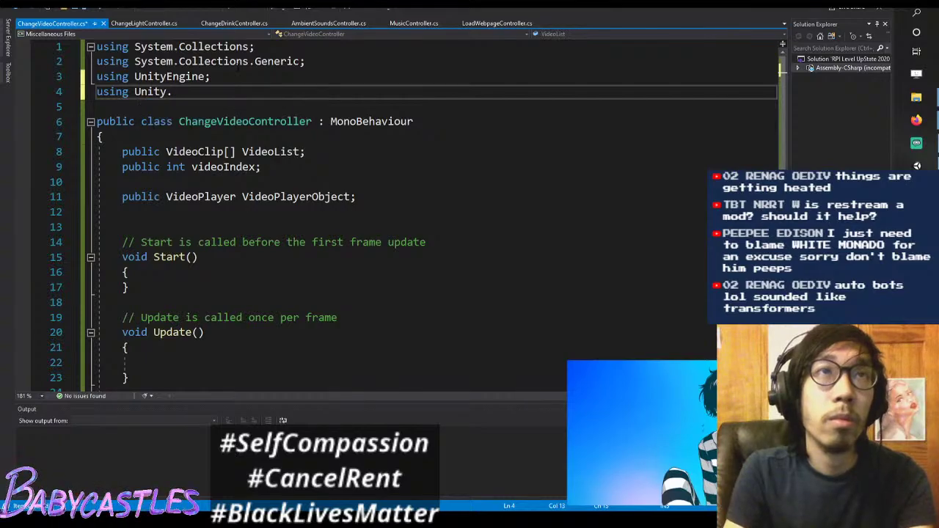
{"action": "type", "text": "Video;"}
{"action": "key", "text": "ctrl+s"}
Step: Correct the directive to 'using UnityEngine.Video;' and save again
{"action": "key", "text": "alt+Tab"}
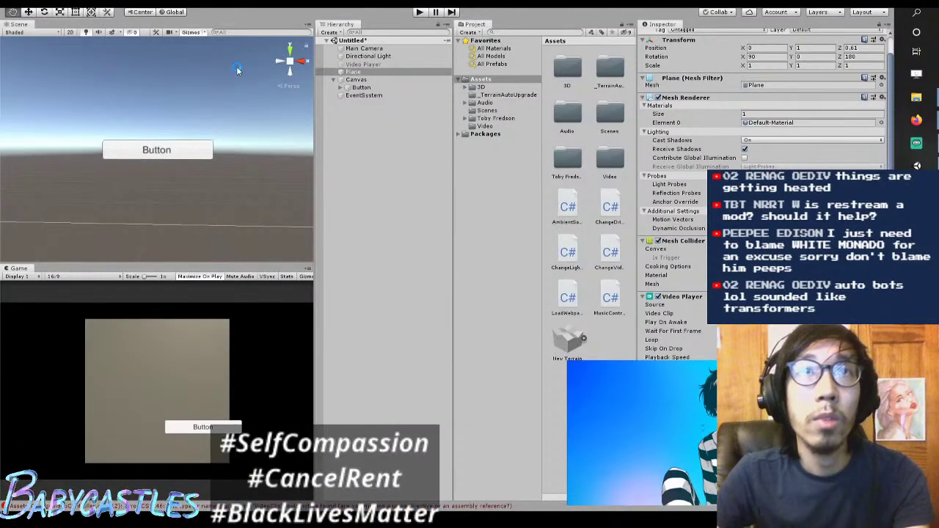
{"action": "key", "text": "alt+Tab"}
{"action": "left_click", "coordinate": [173, 92]}
{"action": "type", "text": "Engine.Video;"}
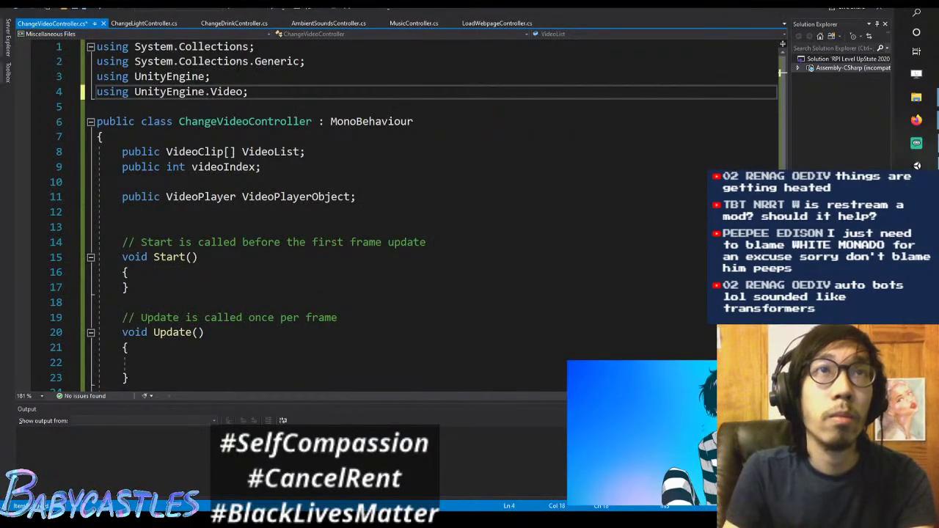
{"action": "key", "text": "ctrl+s"}
{"action": "key", "text": "alt+Tab"}
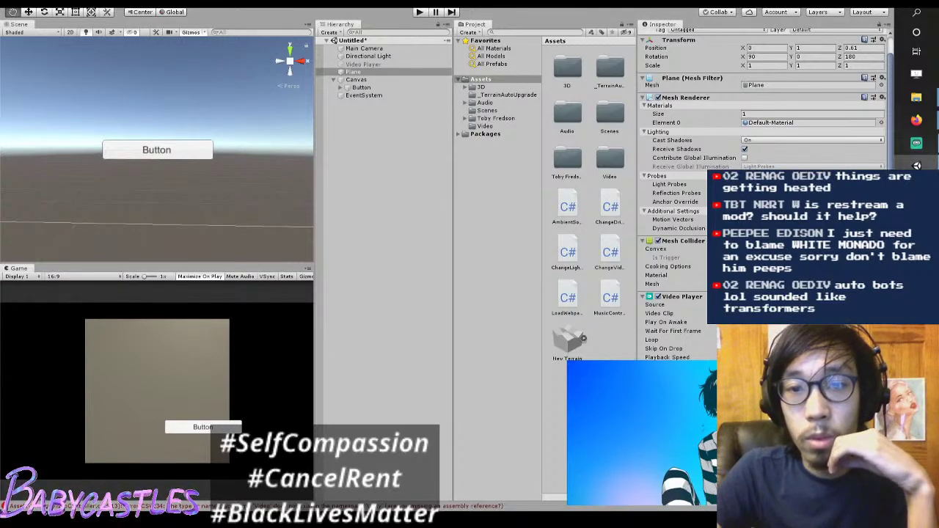
{"action": "scroll", "coordinate": [763, 99], "scroll_direction": "up", "scroll_amount": 2}
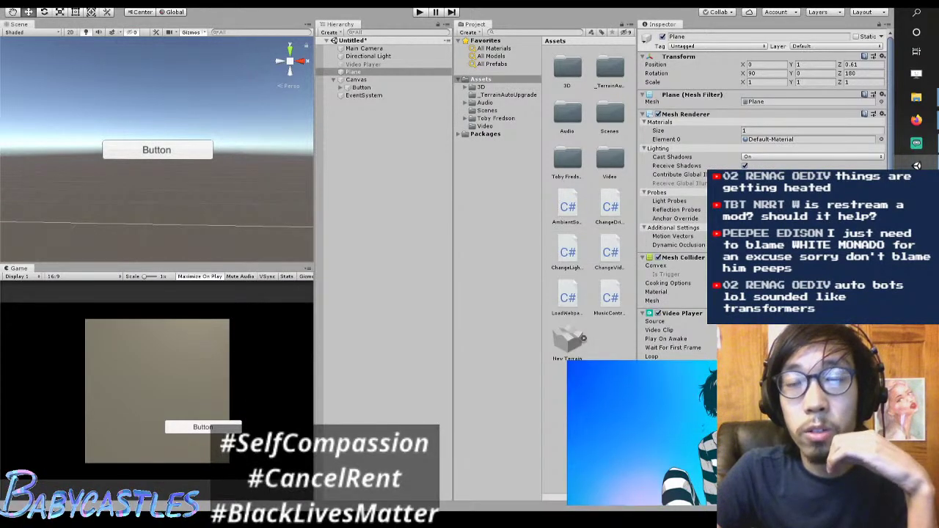
{"action": "left_click", "coordinate": [480, 78]}
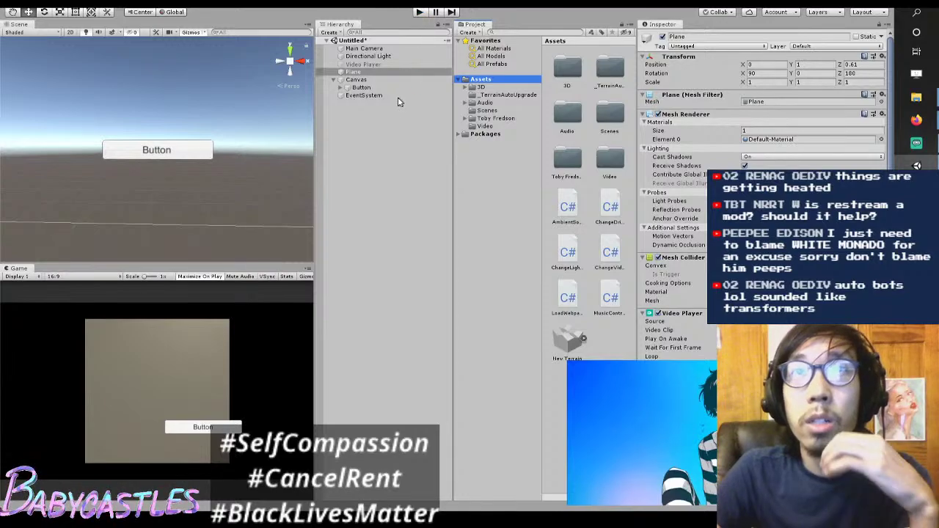
{"action": "key", "text": "ctrl+s"}
{"action": "key", "text": "Escape"}
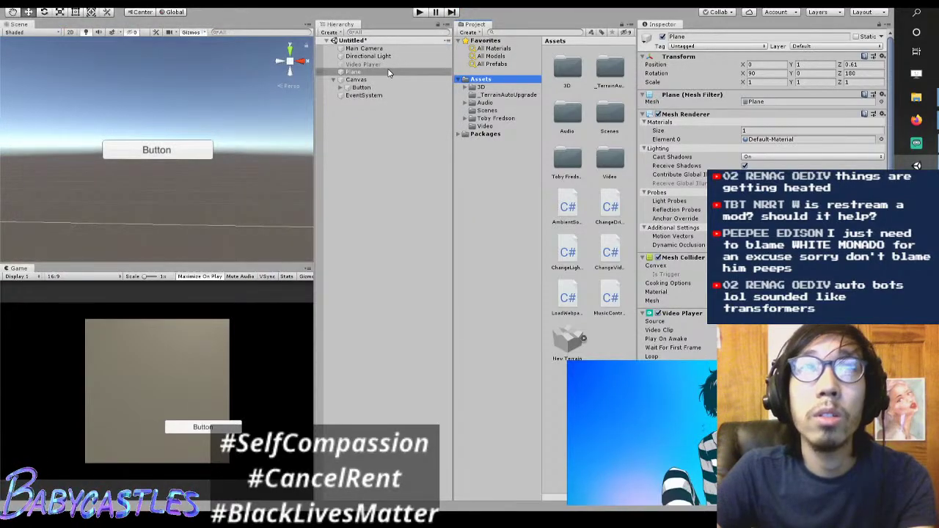
{"action": "key", "text": "ctrl+s"}
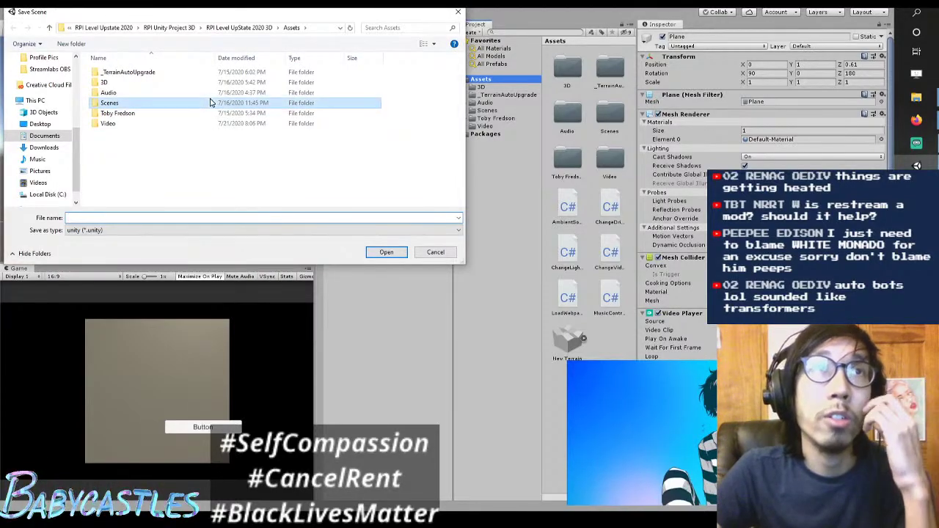
Step: Save the scene as ReflectionsTwo in the Scenes folder, then select the Canvas object
{"action": "double_click", "coordinate": [210, 103]}
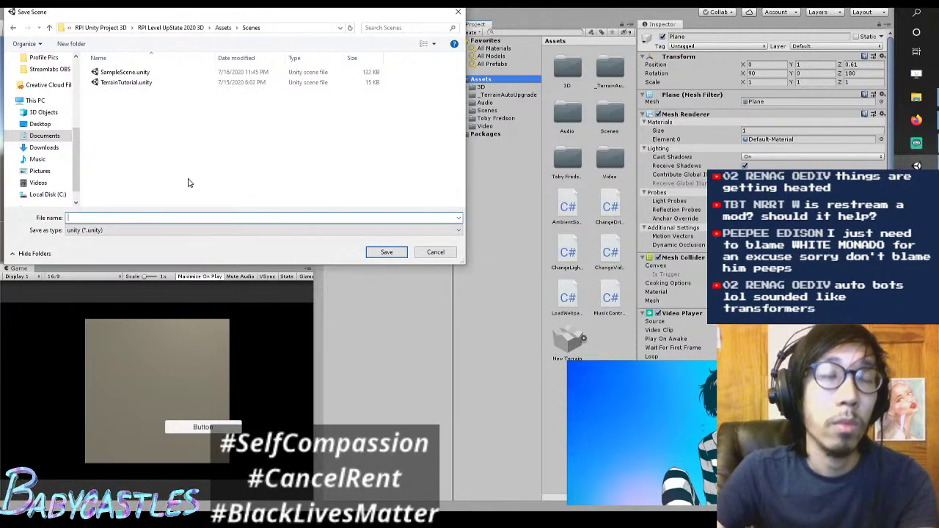
{"action": "type", "text": "R"}
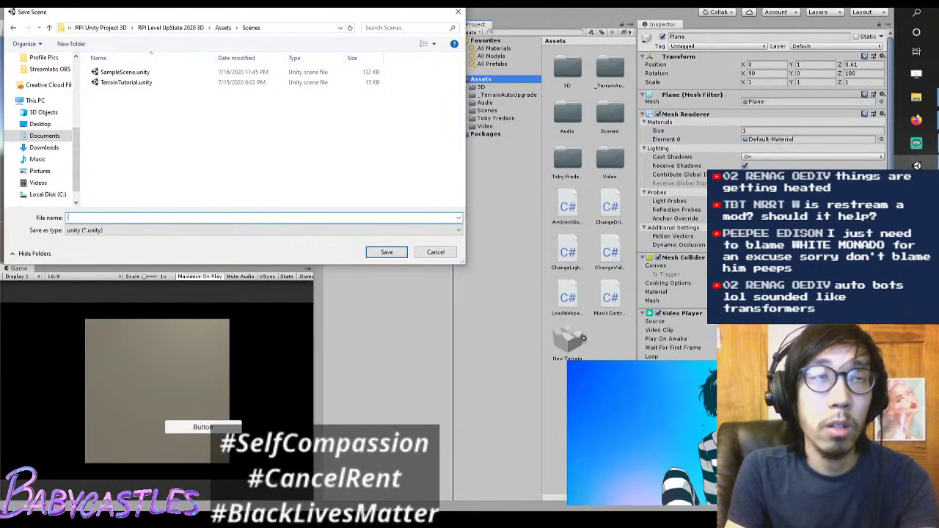
{"action": "type", "text": "Re"}
{"action": "type", "text": "eflectionsTwo"}
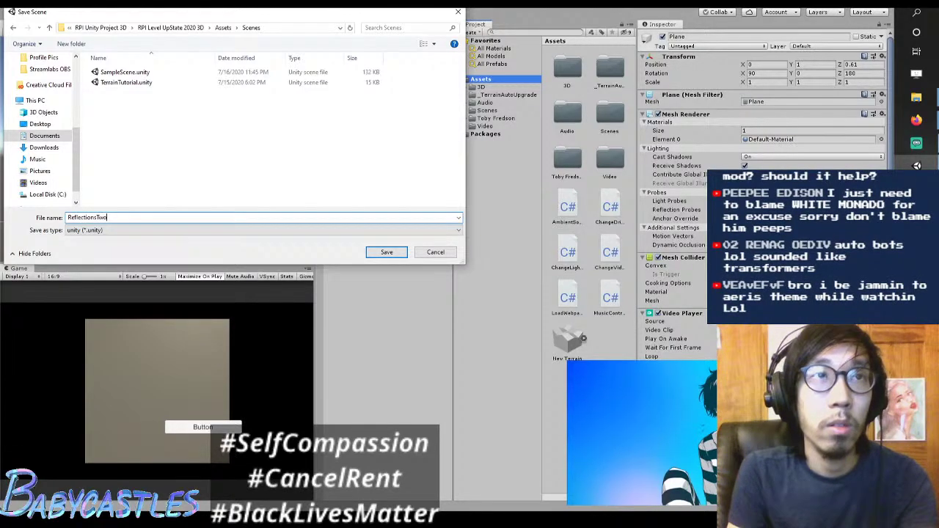
{"action": "key", "text": "Return"}
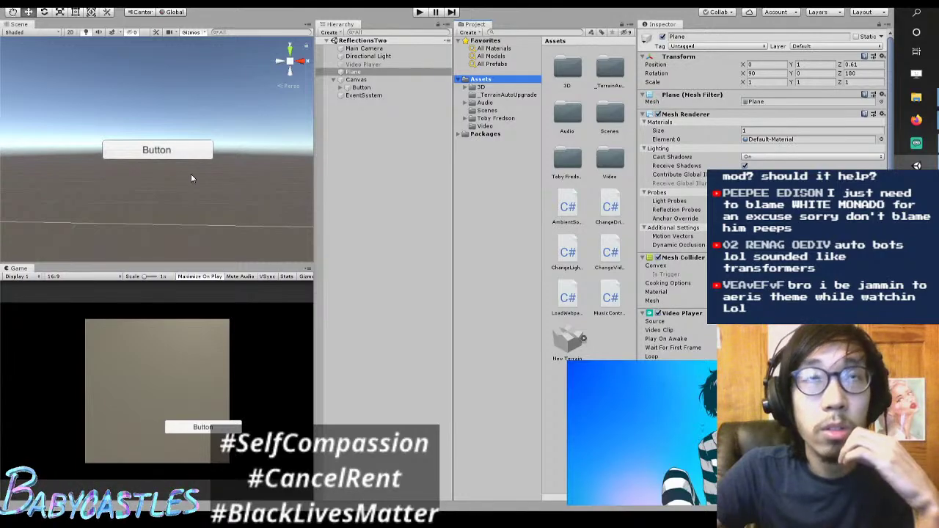
{"action": "left_click", "coordinate": [373, 110]}
{"action": "left_click", "coordinate": [378, 80]}
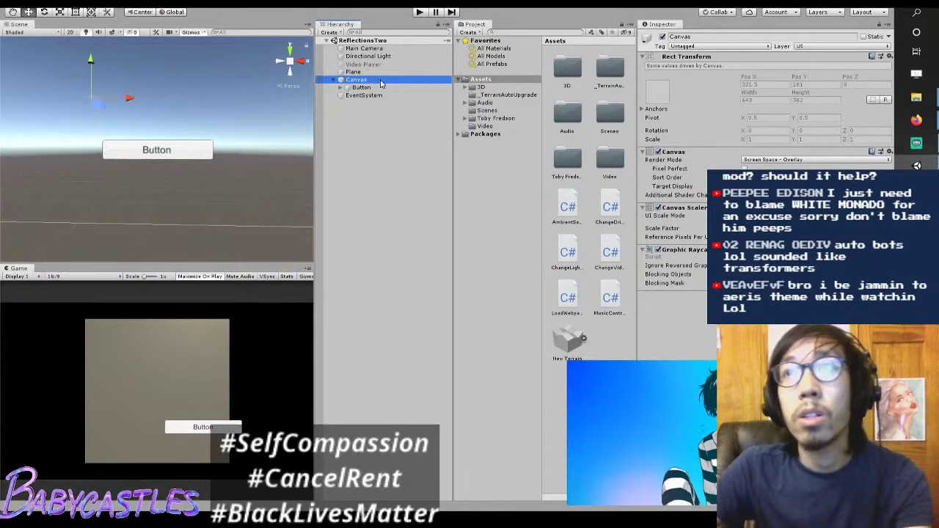
{"action": "key", "text": "Up"}
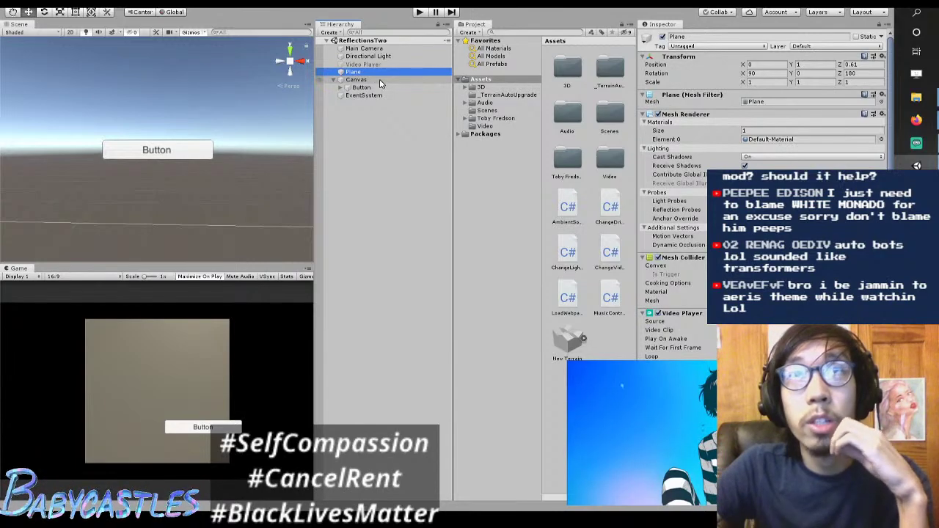
{"action": "left_click", "coordinate": [381, 81]}
{"action": "key", "text": "Up"}
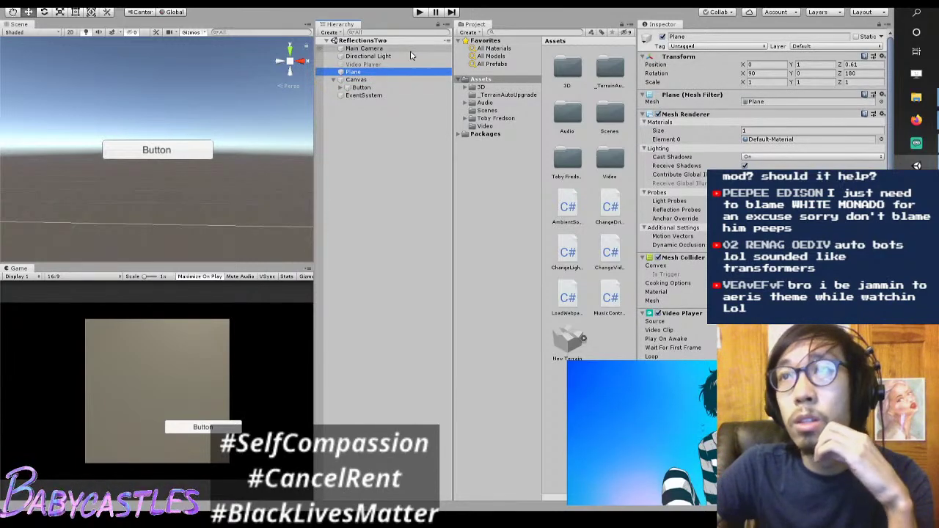
{"action": "scroll", "coordinate": [764, 330], "scroll_direction": "down", "scroll_amount": 3}
{"action": "left_click_drag", "start_coordinate": [797, 400], "coordinate": [577, 401]}
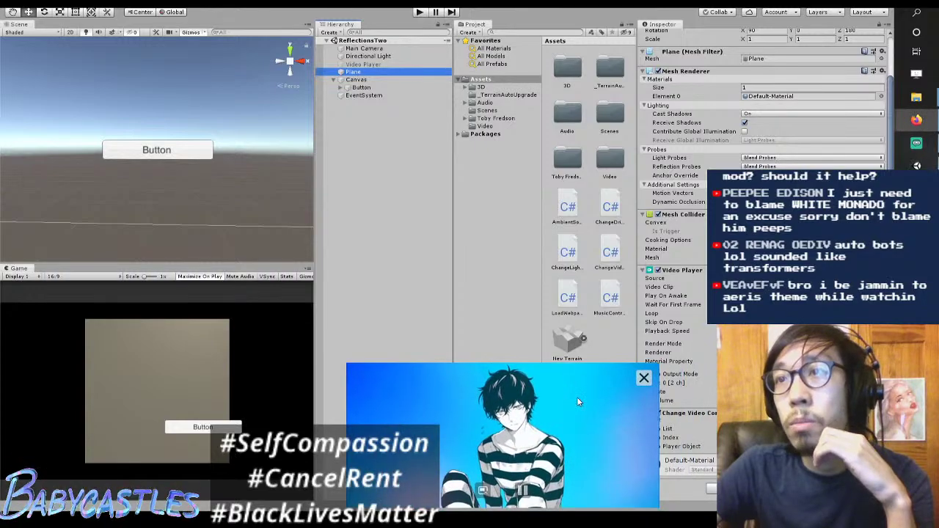
{"action": "left_click", "coordinate": [382, 85]}
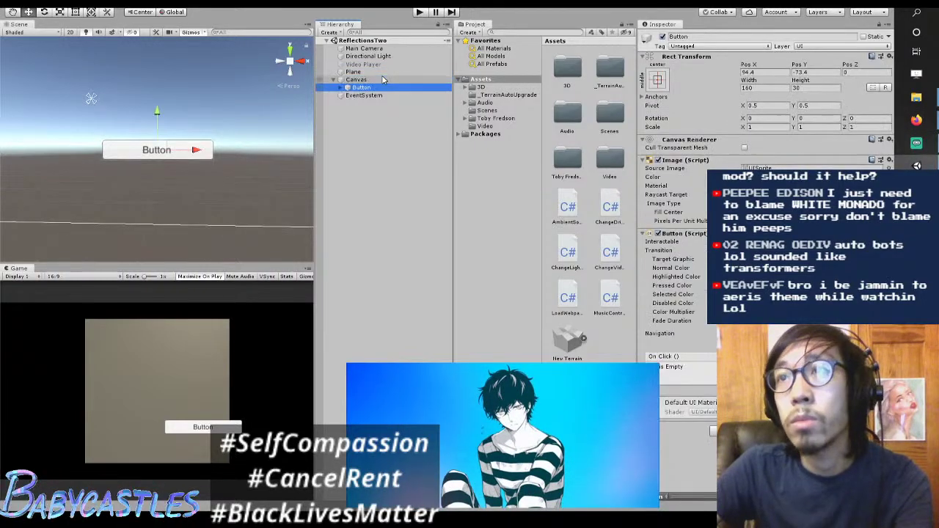
{"action": "left_click", "coordinate": [382, 79]}
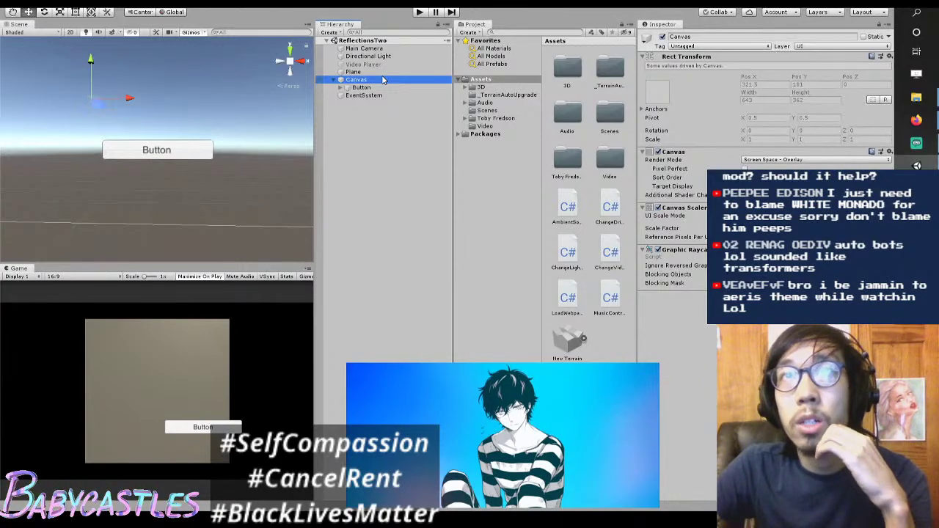
{"action": "left_click", "coordinate": [391, 87]}
{"action": "left_click", "coordinate": [401, 83]}
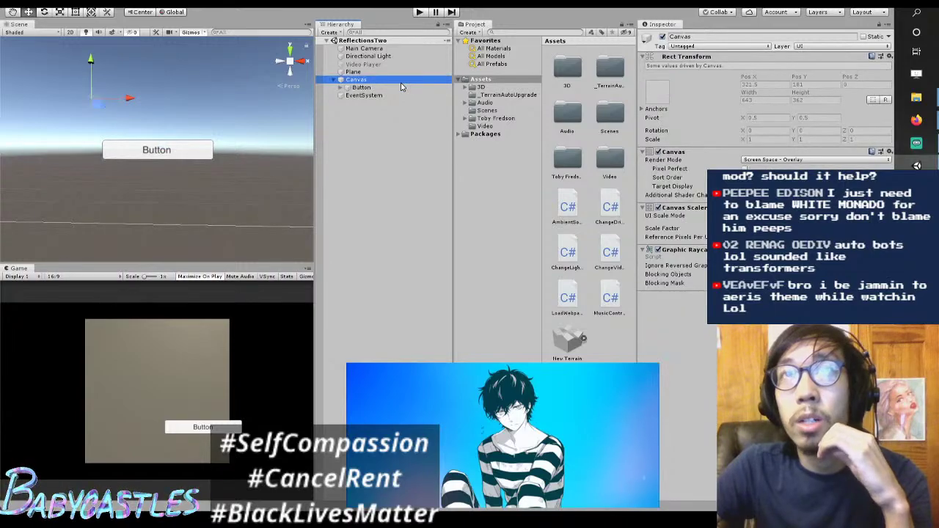
{"action": "left_click", "coordinate": [402, 88]}
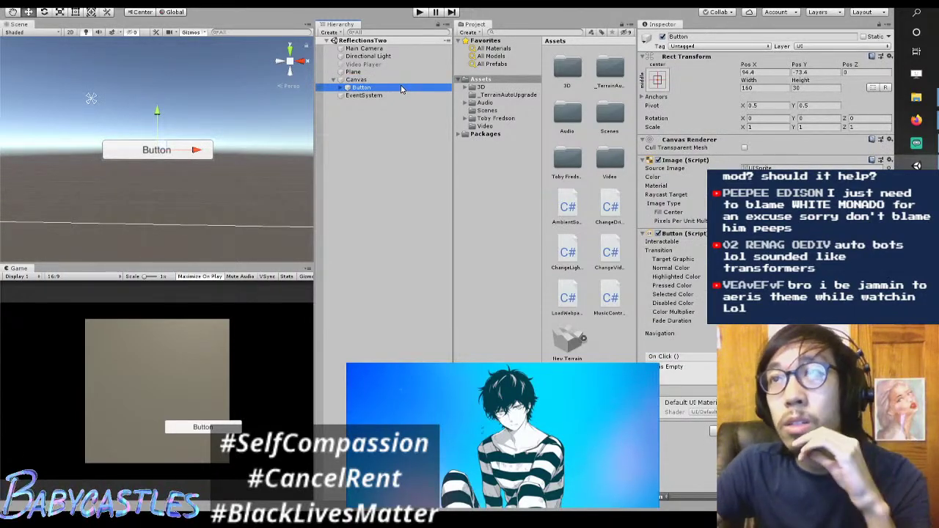
{"action": "left_click", "coordinate": [410, 79]}
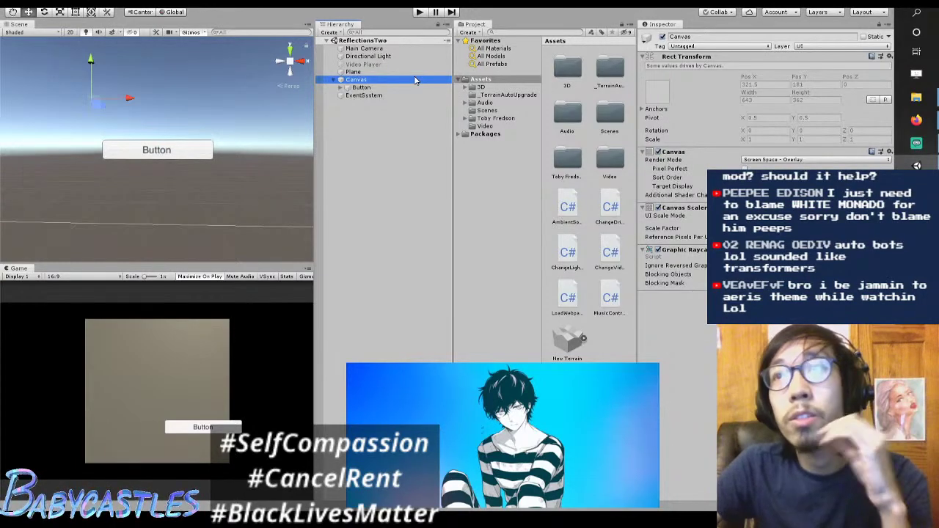
{"action": "key", "text": "Up"}
{"action": "key", "text": "Up"}
{"action": "key", "text": "Up"}
{"action": "key", "text": "Up"}
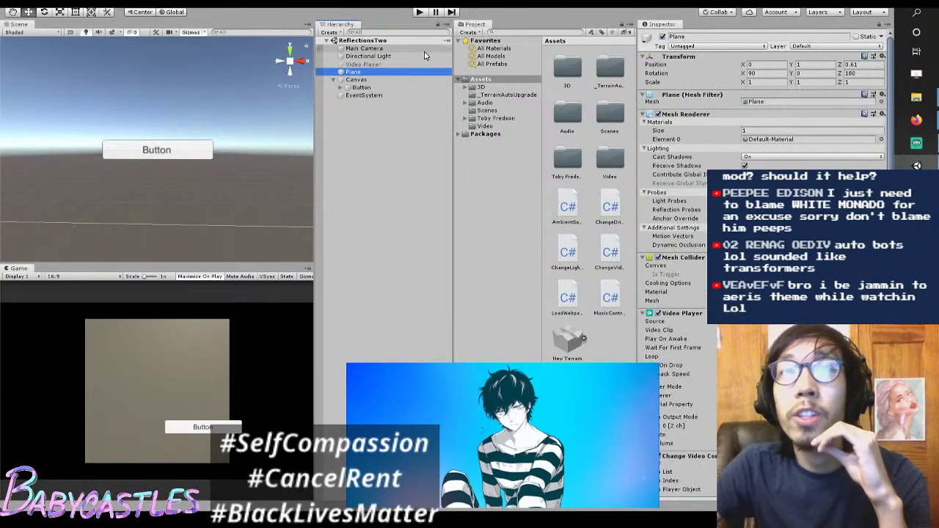
{"action": "left_click", "coordinate": [420, 56]}
{"action": "left_click", "coordinate": [424, 50]}
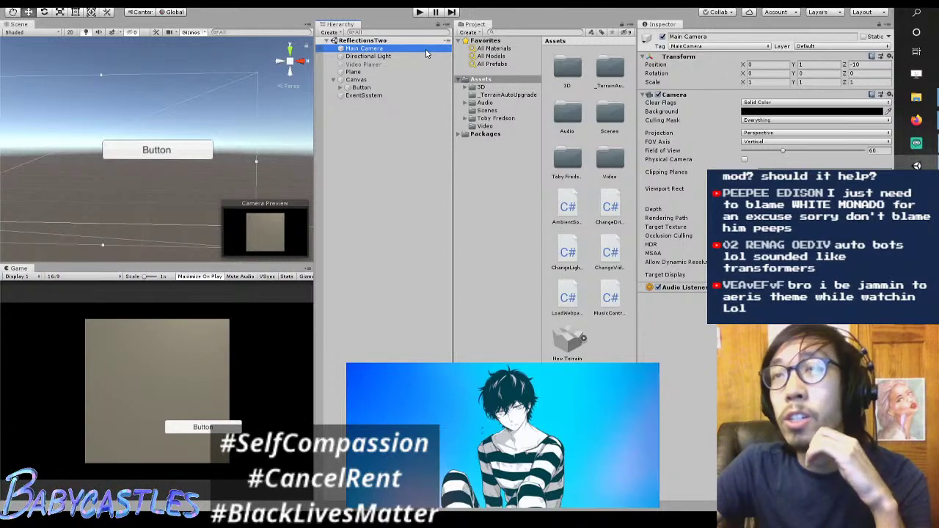
{"action": "left_click", "coordinate": [407, 72]}
{"action": "left_click", "coordinate": [412, 79]}
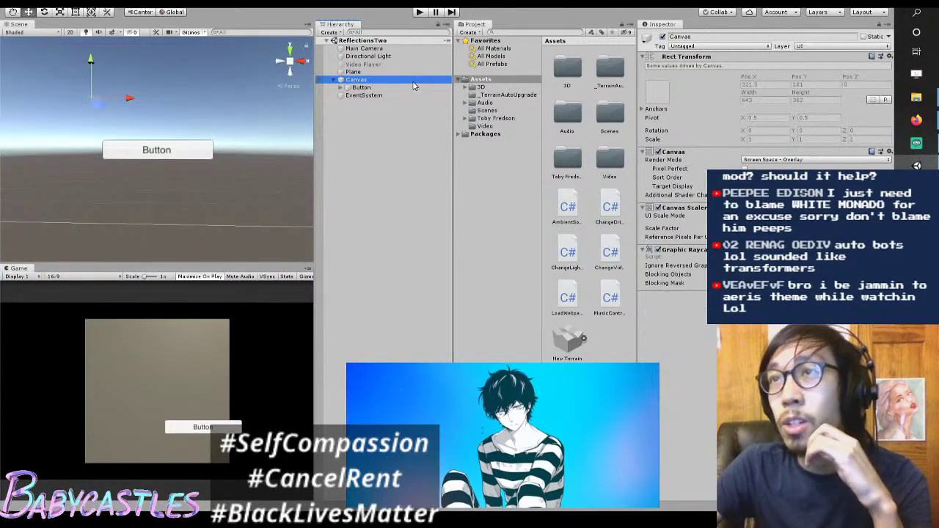
{"action": "left_click", "coordinate": [414, 87]}
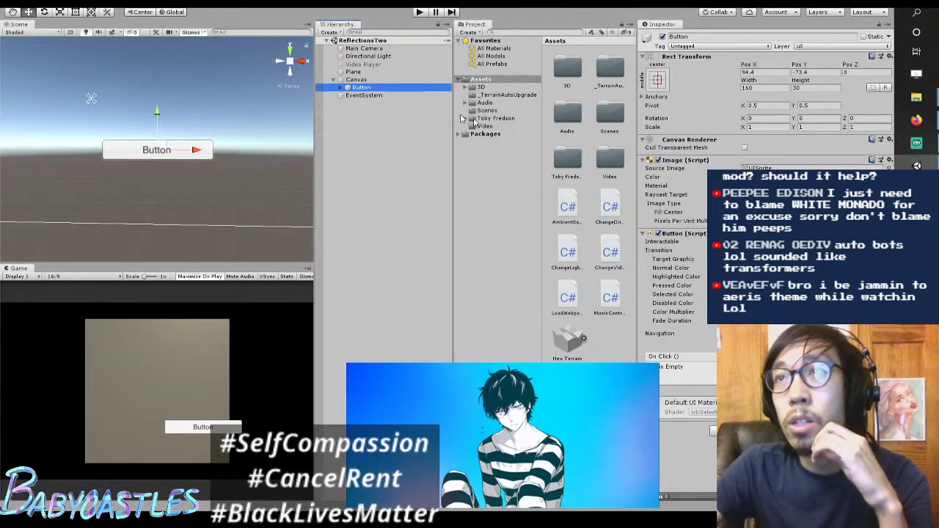
{"action": "left_click", "coordinate": [416, 80]}
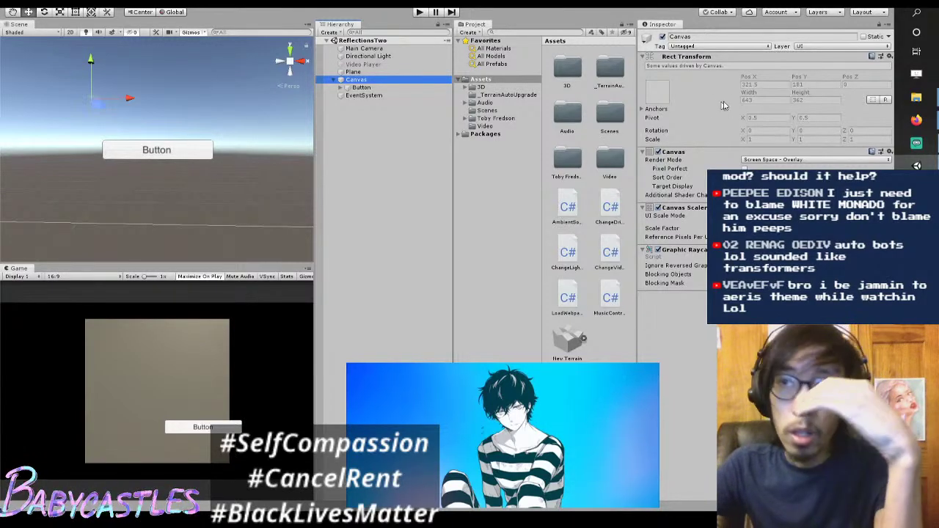
{"action": "left_click", "coordinate": [353, 71]}
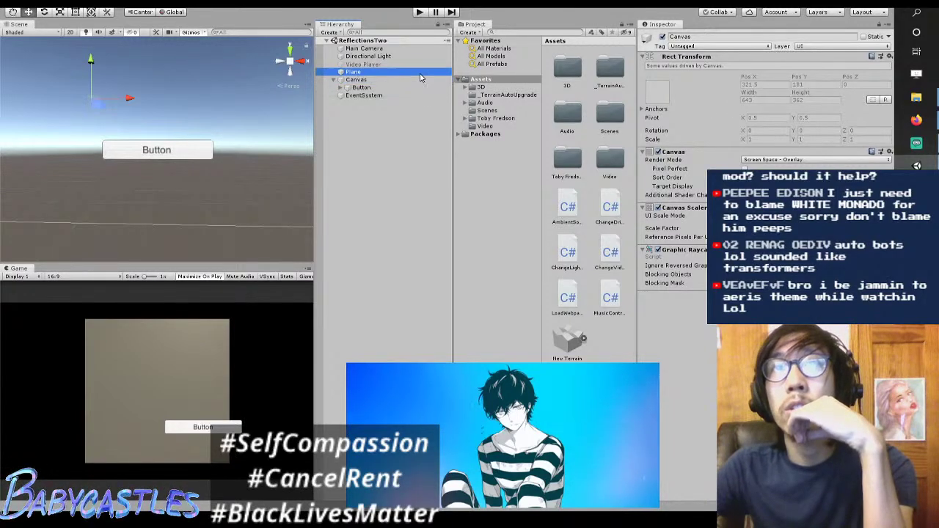
{"action": "scroll", "coordinate": [763, 147], "scroll_direction": "down", "scroll_amount": 3}
Step: Open the Video clips folder and drag a clip onto the Plane's Change Video list
{"action": "left_click", "coordinate": [671, 438]}
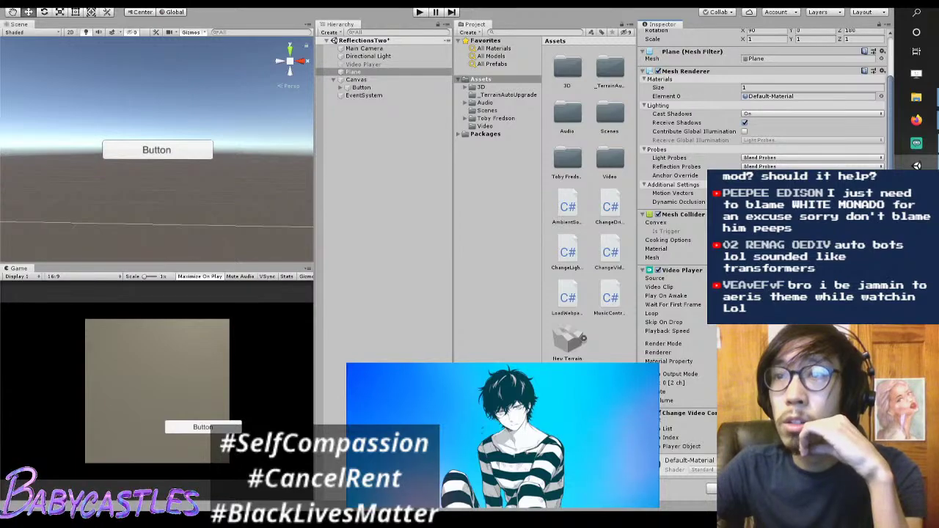
{"action": "left_click_drag", "start_coordinate": [594, 374], "coordinate": [519, 367]}
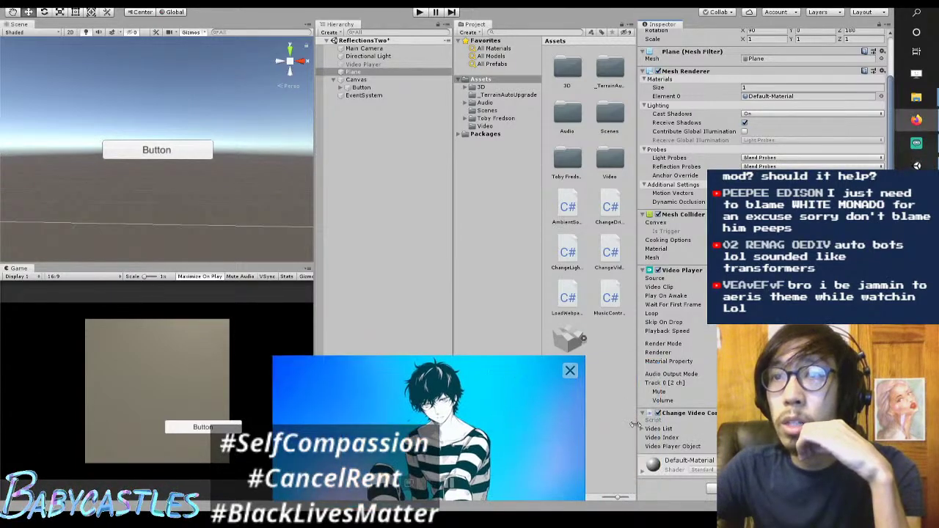
{"action": "left_click", "coordinate": [588, 165]}
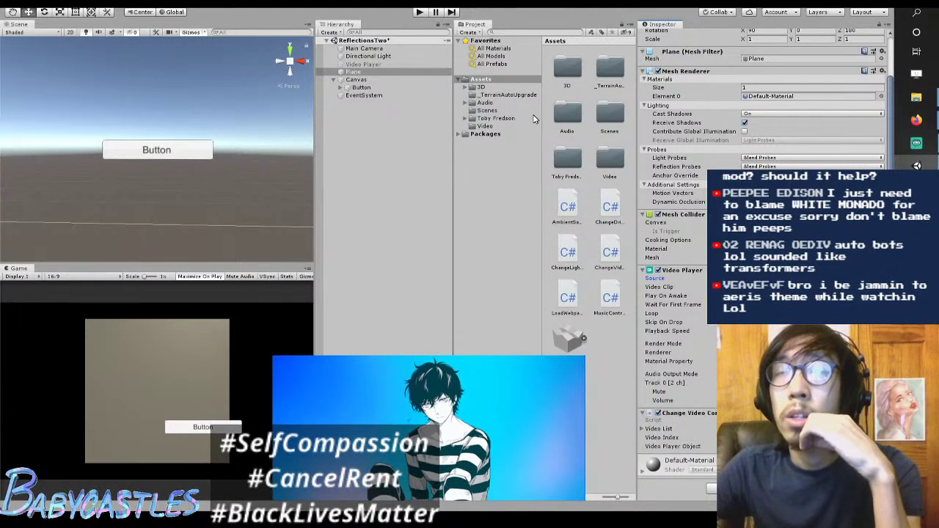
{"action": "left_click", "coordinate": [601, 156]}
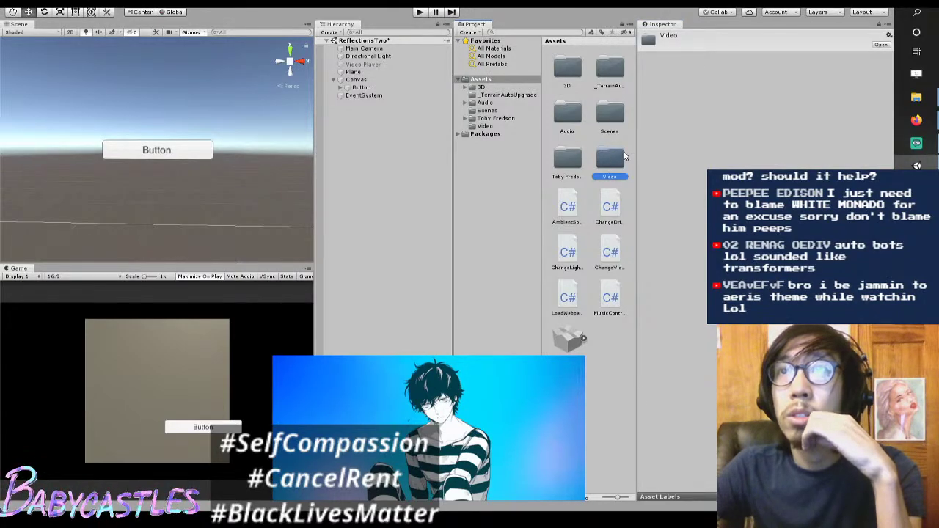
{"action": "double_click", "coordinate": [605, 174]}
{"action": "left_click", "coordinate": [407, 72]}
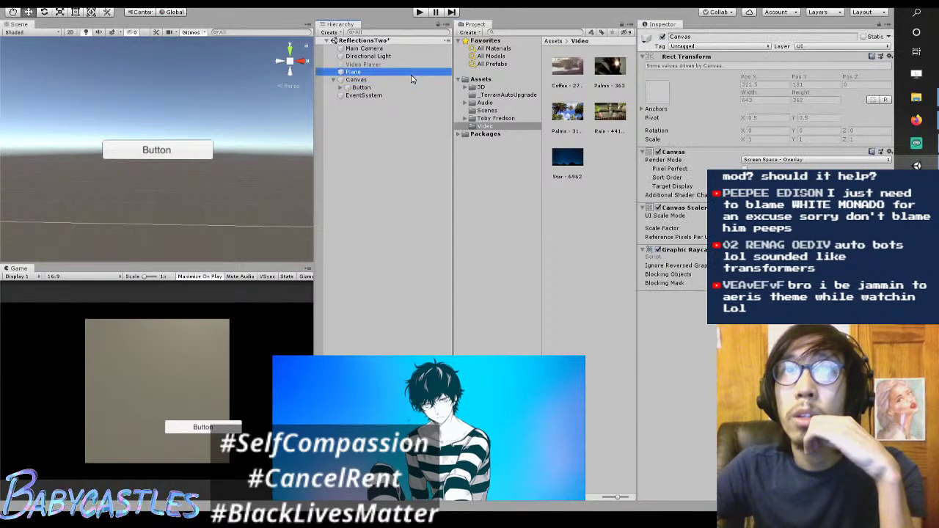
{"action": "left_click_drag", "start_coordinate": [577, 74], "coordinate": [636, 438]}
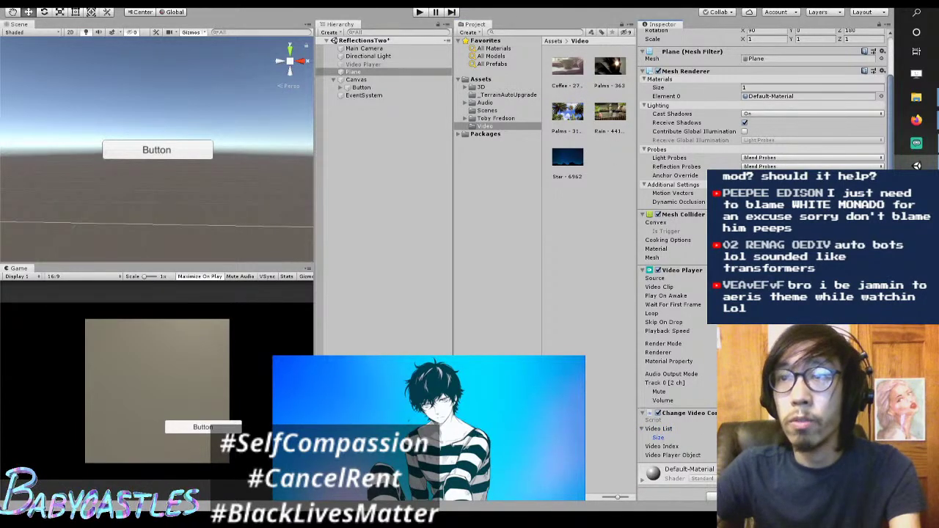
Step: Play-test the scene with the Coffee clip on the Plane, stop, then select the Button
{"action": "scroll", "coordinate": [676, 293], "scroll_direction": "down", "scroll_amount": 3}
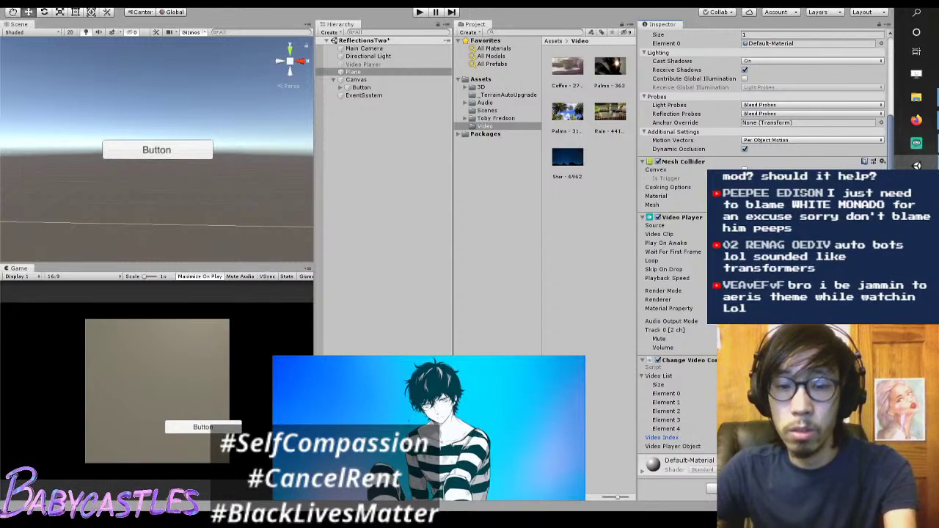
{"action": "left_click", "coordinate": [596, 275]}
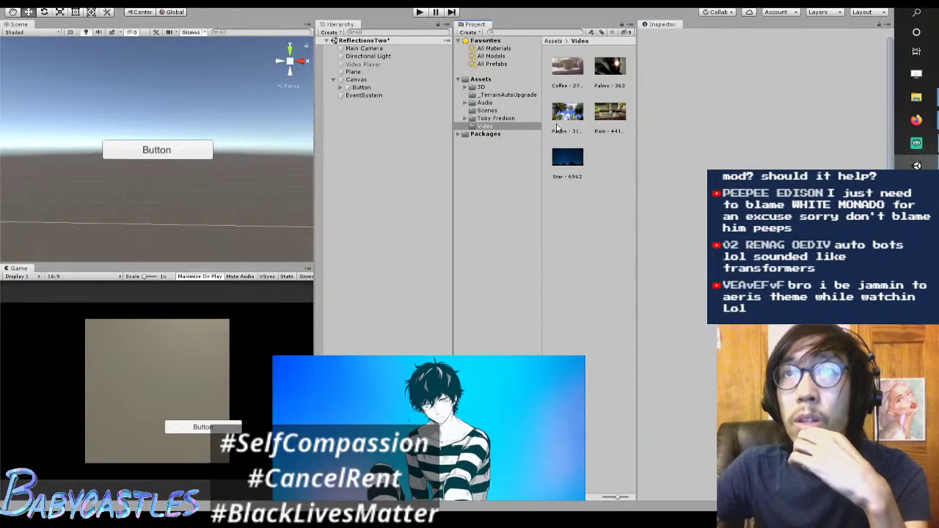
{"action": "left_click", "coordinate": [397, 72]}
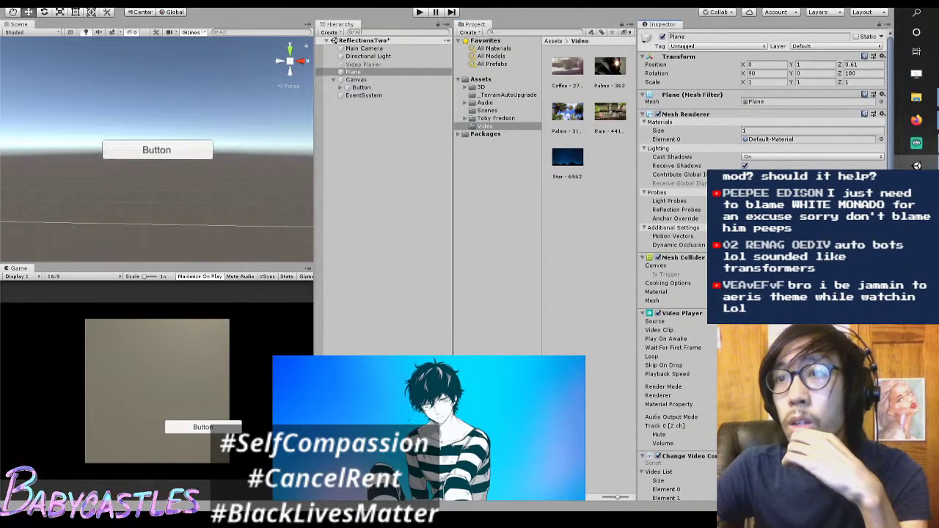
{"action": "scroll", "coordinate": [764, 110], "scroll_direction": "down", "scroll_amount": 5}
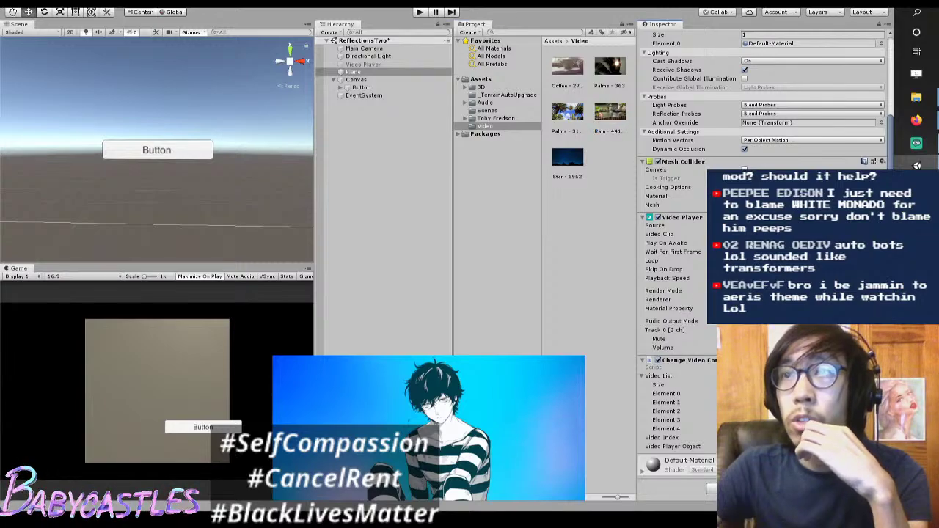
{"action": "left_click_drag", "start_coordinate": [587, 176], "coordinate": [771, 234]}
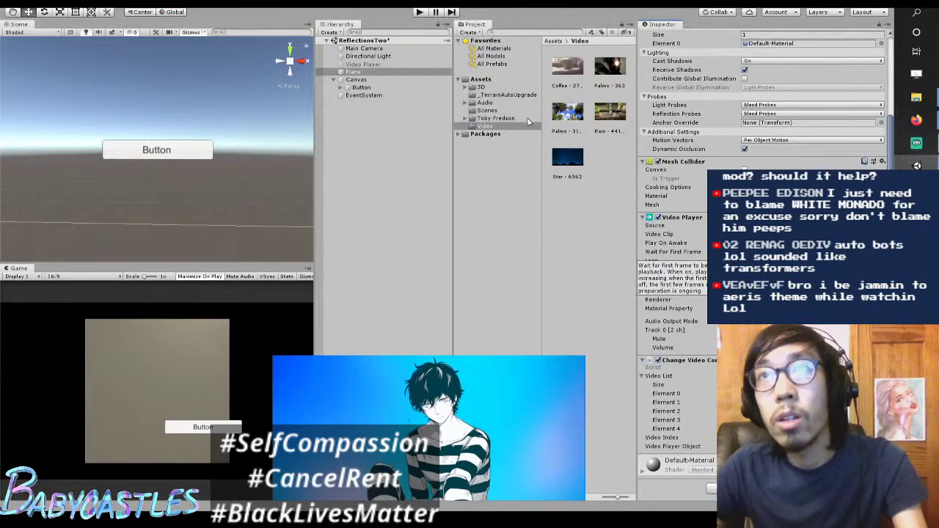
{"action": "left_click", "coordinate": [421, 13]}
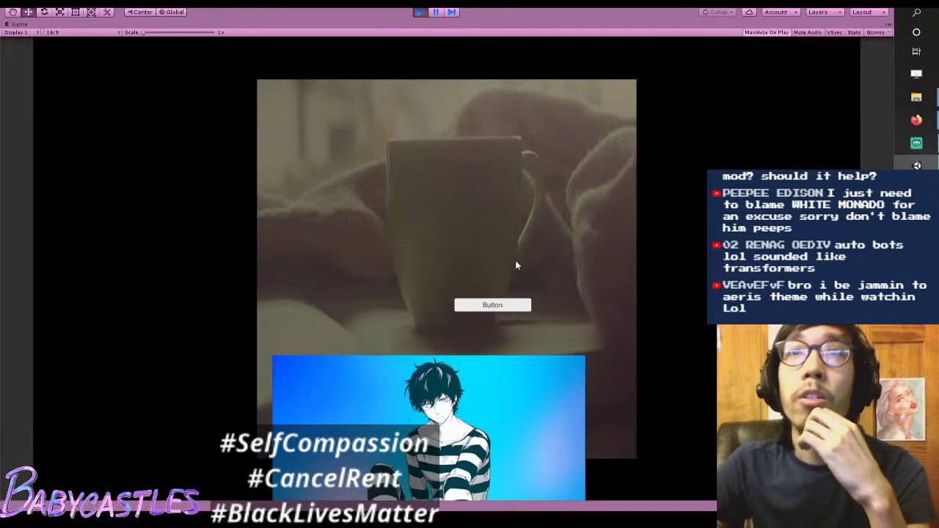
{"action": "left_click", "coordinate": [419, 12]}
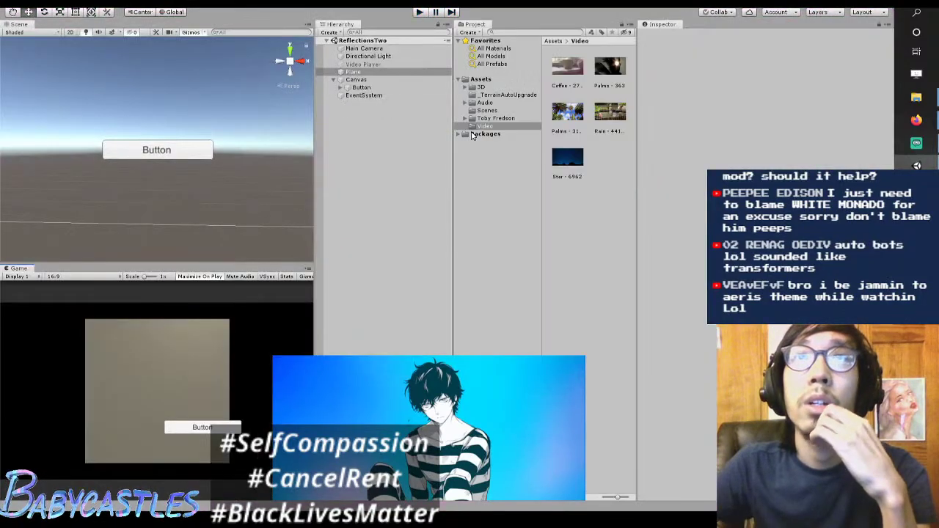
{"action": "left_click", "coordinate": [425, 88]}
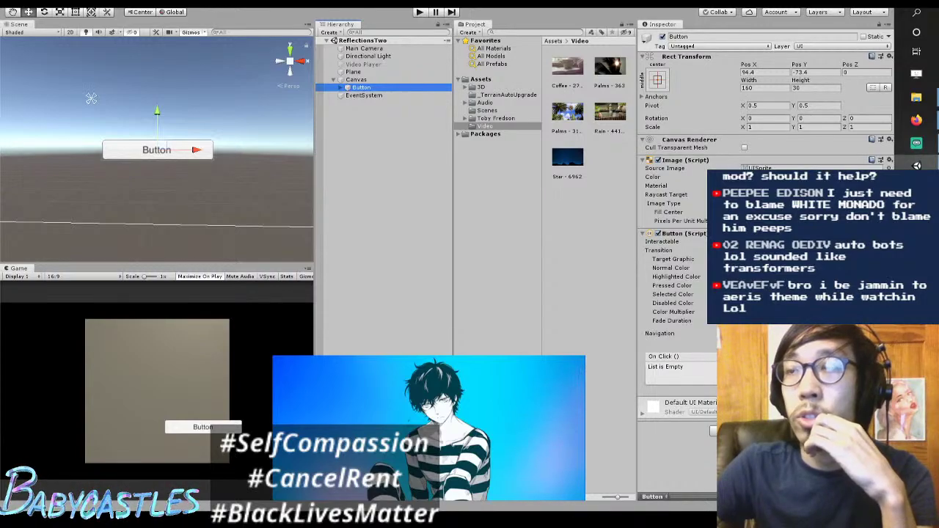
Step: Add a Runtime Only On Click entry calling the Plane's video-changing function, then press Play
{"action": "left_click", "coordinate": [877, 389]}
{"action": "left_click", "coordinate": [701, 373]}
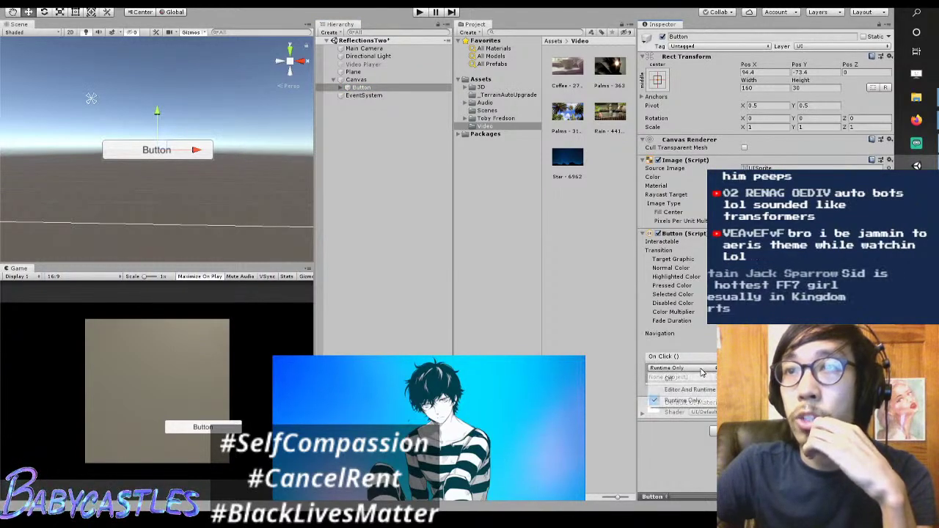
{"action": "left_click", "coordinate": [682, 343]}
{"action": "left_click_drag", "start_coordinate": [361, 87], "coordinate": [672, 379]}
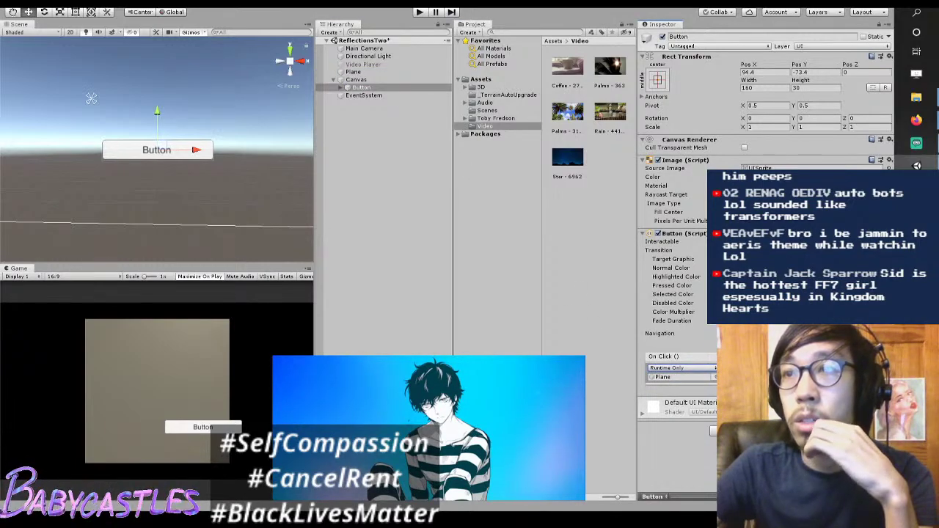
{"action": "left_click", "coordinate": [770, 367]}
{"action": "left_click", "coordinate": [683, 406]}
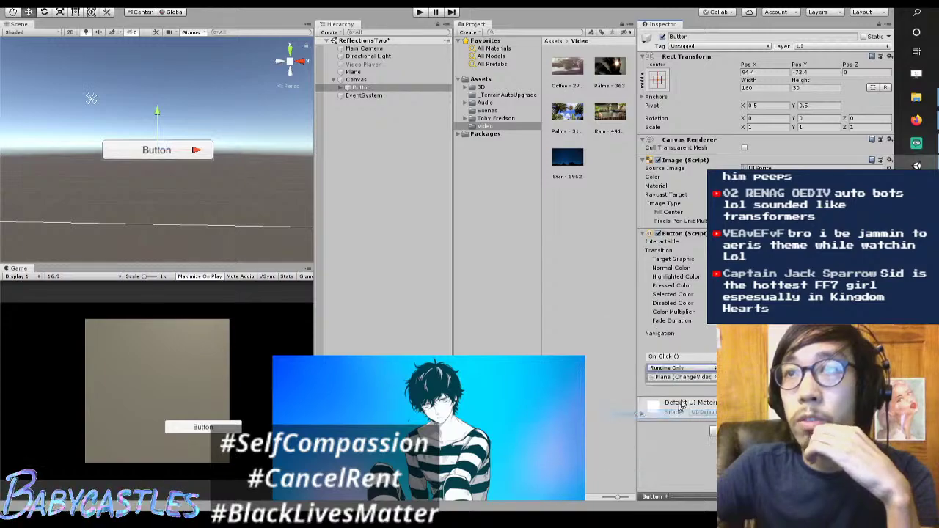
{"action": "left_click", "coordinate": [407, 127]}
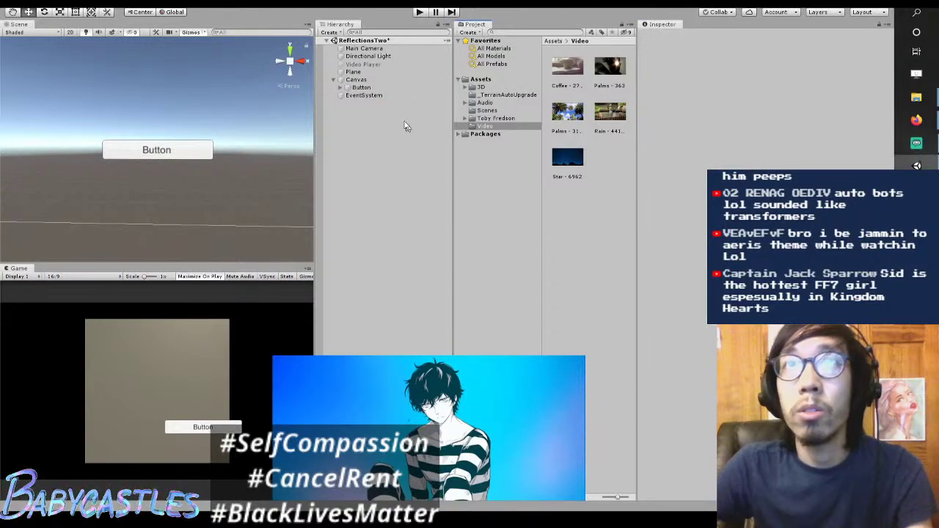
{"action": "left_click", "coordinate": [419, 12]}
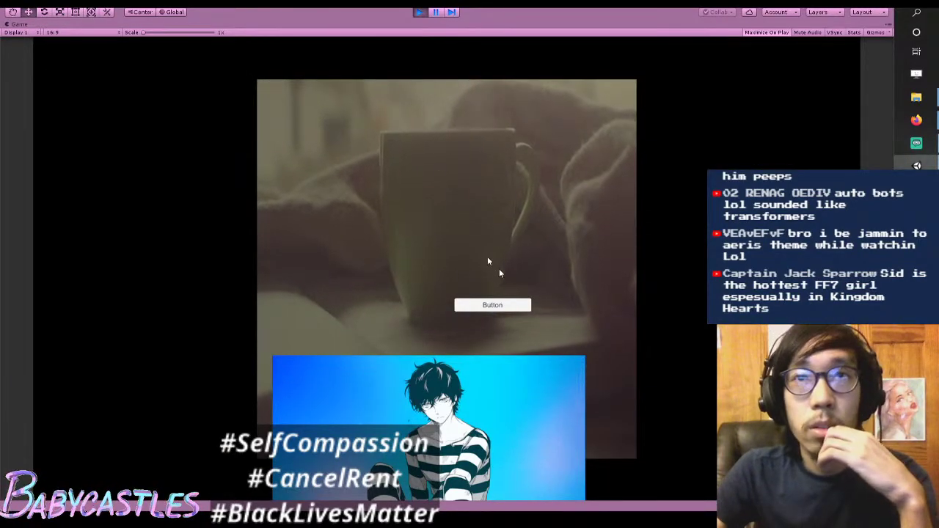
Step: Press the in-game Button four times to cycle palms, pond and back to coffee, then stop
{"action": "left_click", "coordinate": [469, 305]}
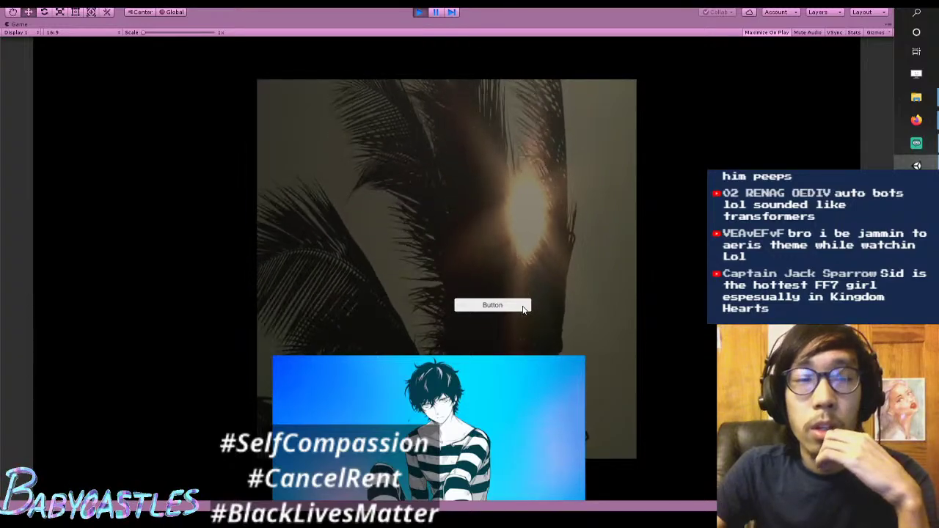
{"action": "left_click", "coordinate": [523, 306]}
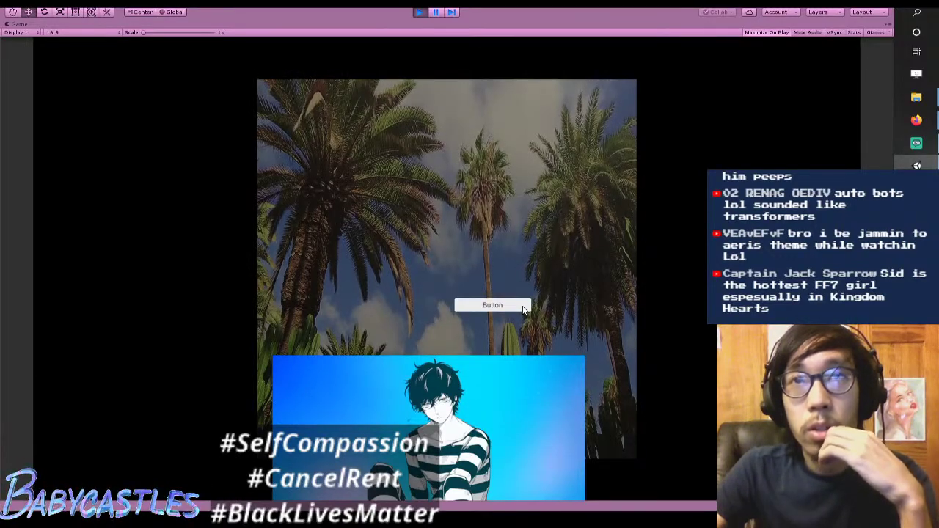
{"action": "left_click", "coordinate": [523, 307]}
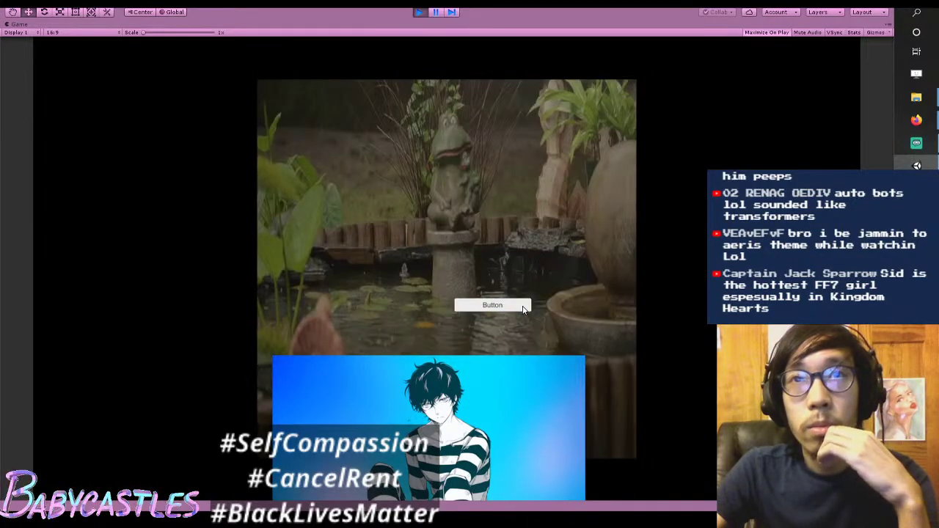
{"action": "left_click", "coordinate": [523, 307]}
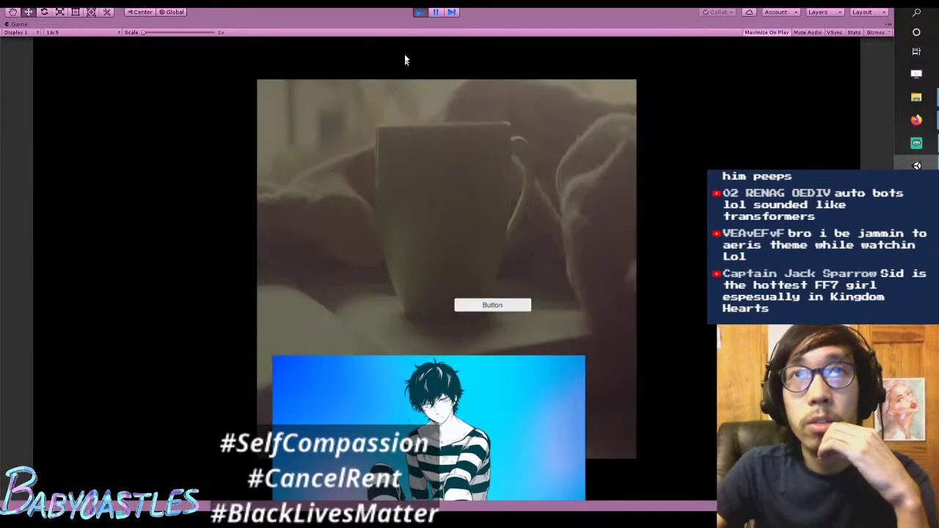
{"action": "left_click", "coordinate": [419, 12]}
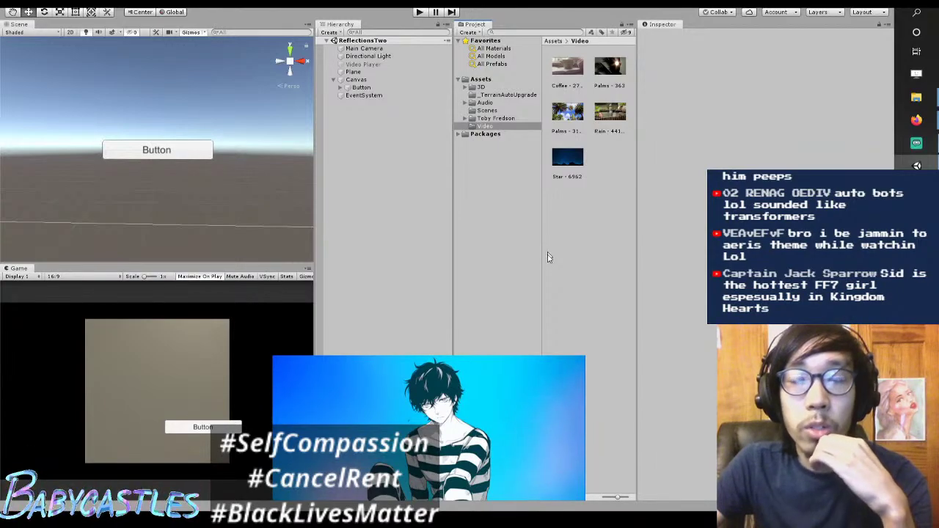
Step: Review the Plane's Video Player and five-clip list, then switch to the brainstorming notes in Firefox
{"action": "left_click", "coordinate": [385, 80]}
{"action": "left_click", "coordinate": [383, 71]}
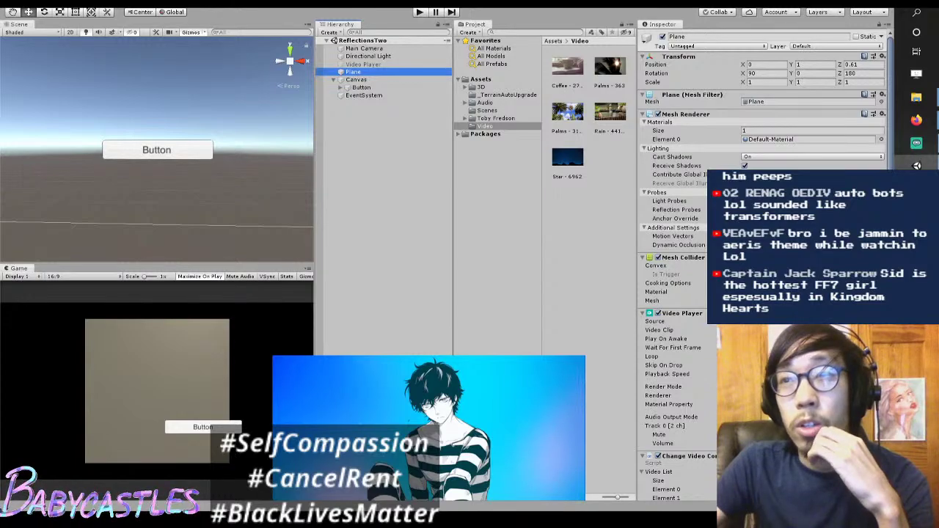
{"action": "scroll", "coordinate": [675, 221], "scroll_direction": "down", "scroll_amount": 3}
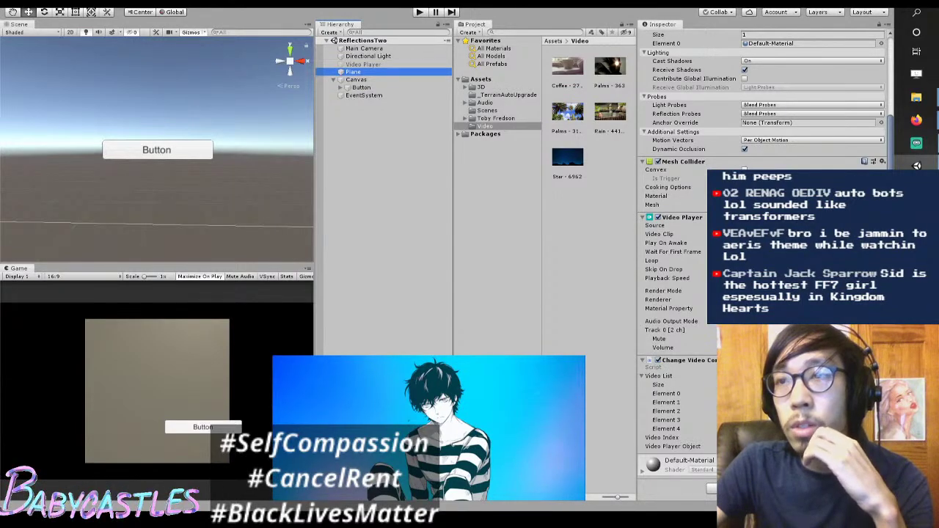
{"action": "mouse_move", "coordinate": [917, 120]}
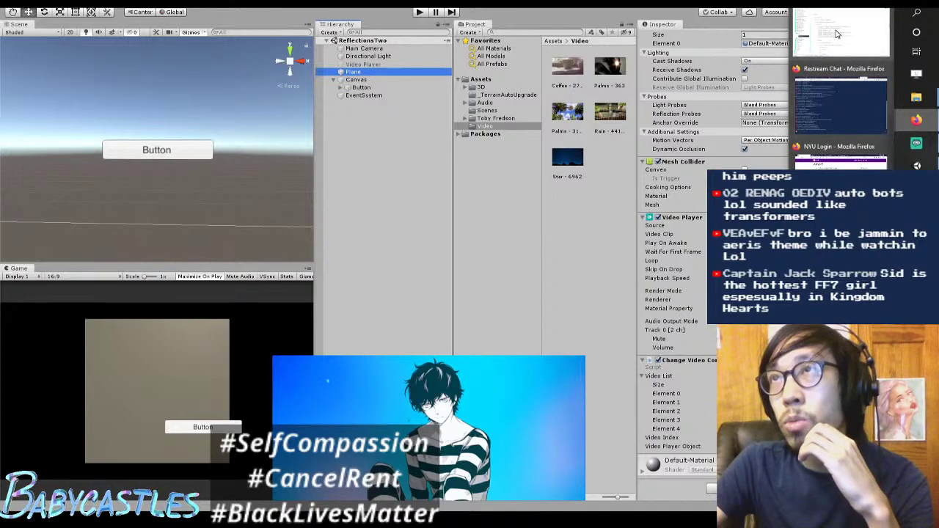
{"action": "mouse_move", "coordinate": [841, 77]}
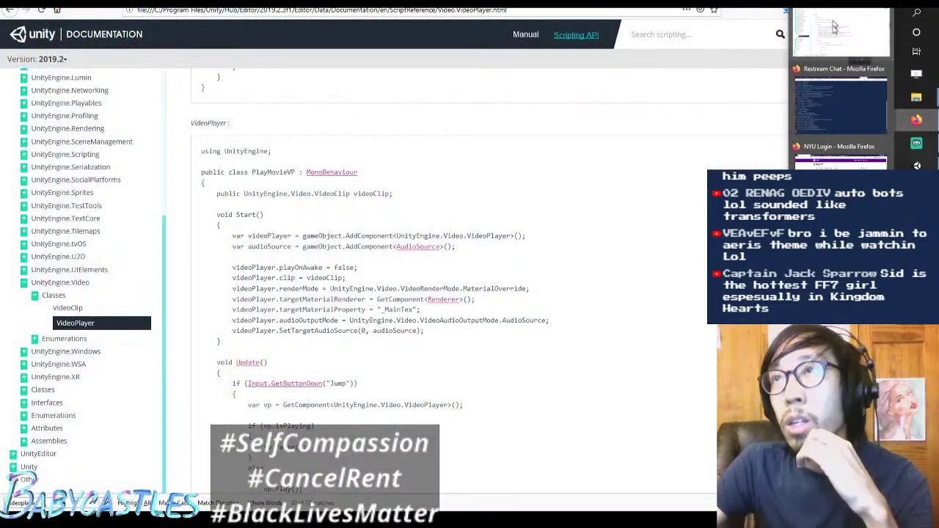
{"action": "left_click", "coordinate": [841, 32]}
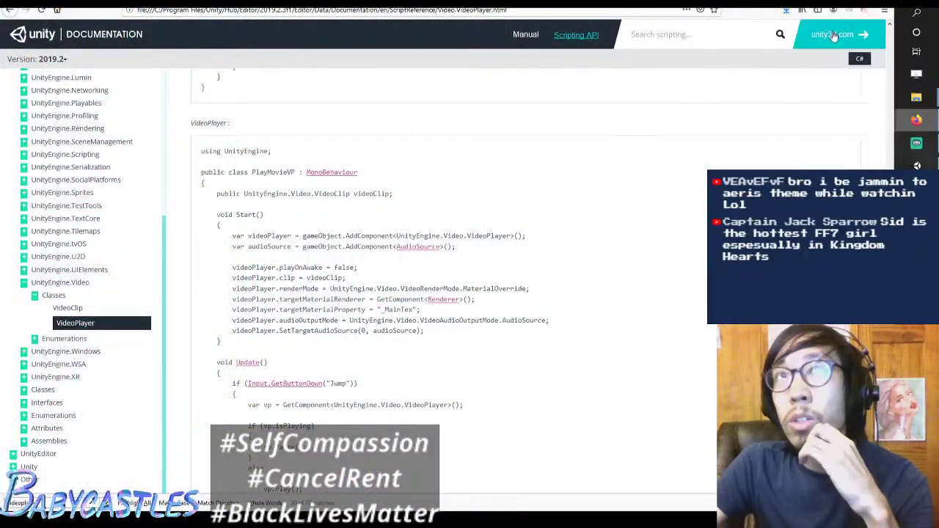
{"action": "key", "text": "alt+Tab"}
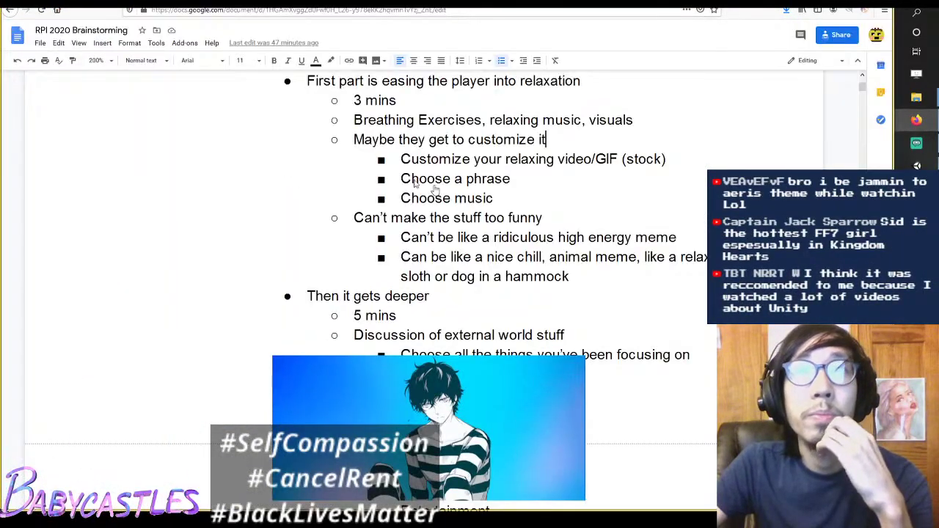
Step: Scroll through the brainstorming notes, then switch to the RPI Level UpState Design Doc
{"action": "scroll", "coordinate": [573, 237], "scroll_direction": "down", "scroll_amount": 3}
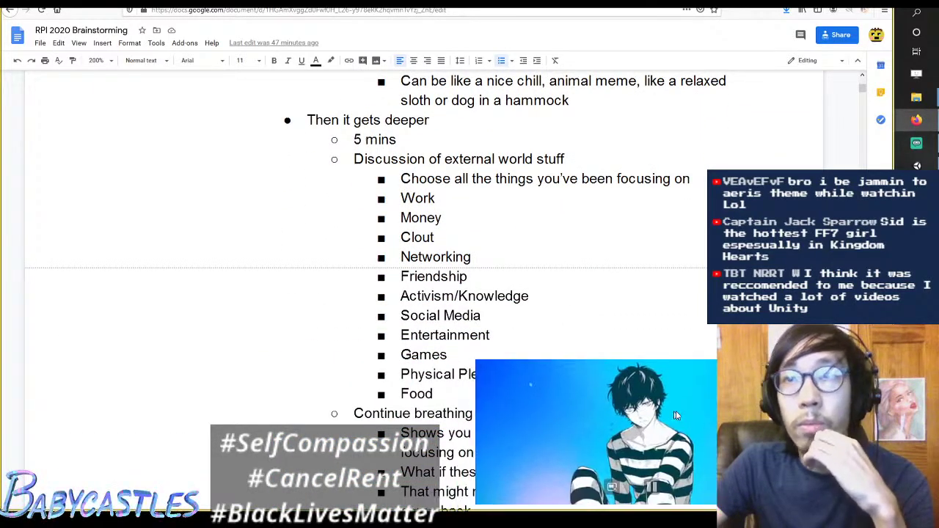
{"action": "scroll", "coordinate": [601, 278], "scroll_direction": "down", "scroll_amount": 5}
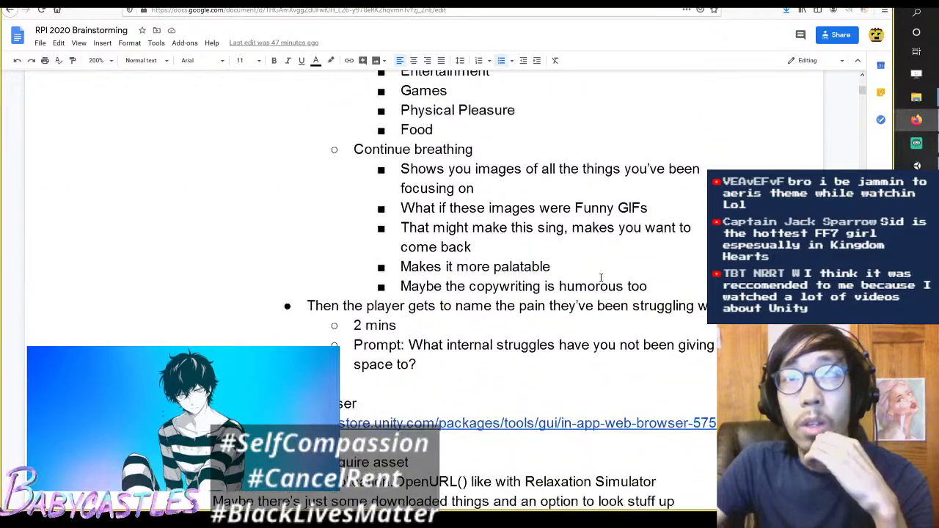
{"action": "scroll", "coordinate": [596, 272], "scroll_direction": "up", "scroll_amount": 15}
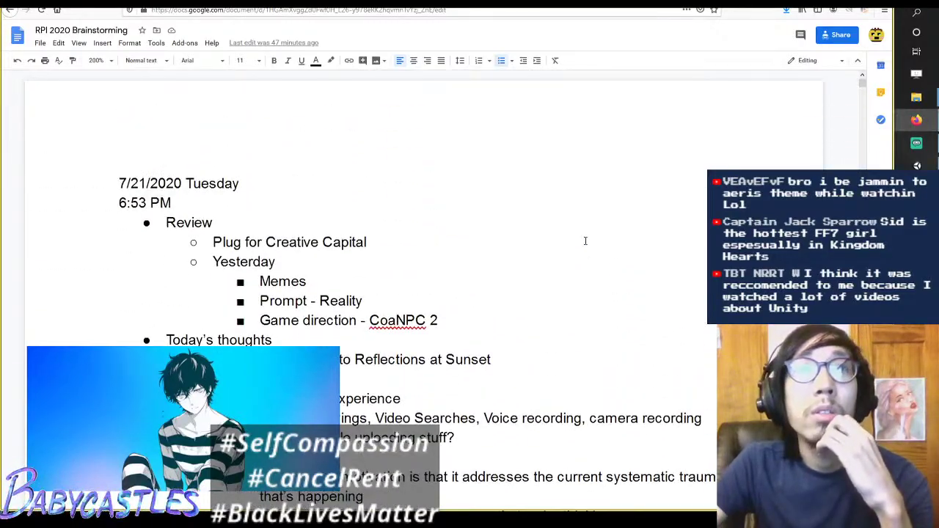
{"action": "scroll", "coordinate": [585, 241], "scroll_direction": "down", "scroll_amount": 8}
{"action": "key", "text": "alt+Tab"}
{"action": "scroll", "coordinate": [487, 194], "scroll_direction": "up", "scroll_amount": 3}
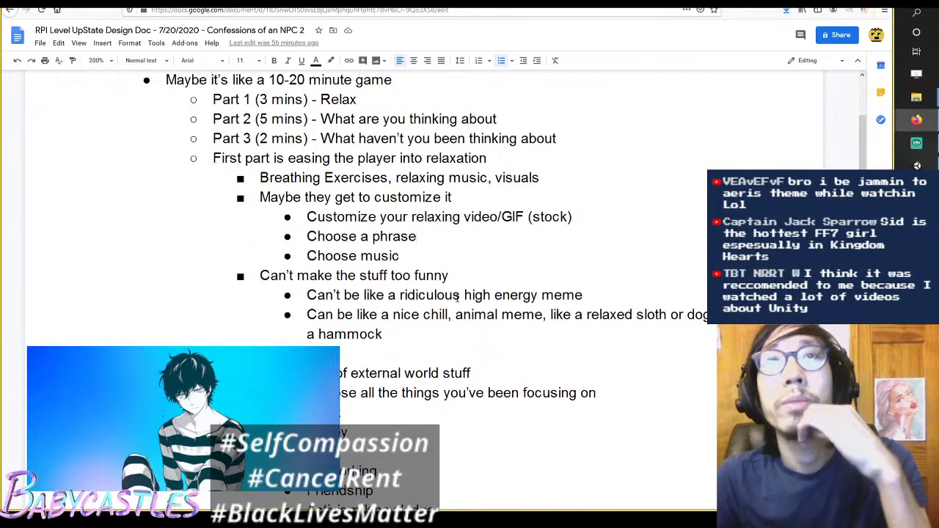
{"action": "scroll", "coordinate": [530, 252], "scroll_direction": "down", "scroll_amount": 3}
{"action": "scroll", "coordinate": [609, 213], "scroll_direction": "up", "scroll_amount": 3}
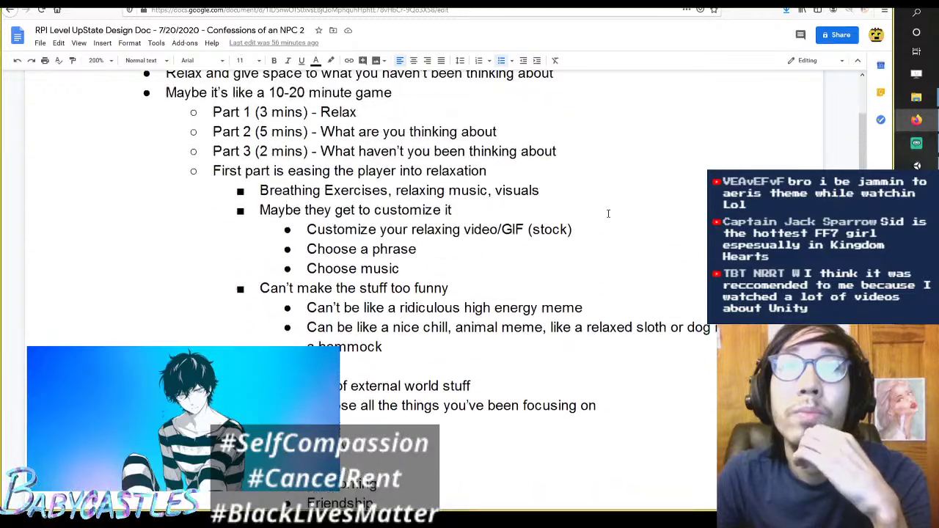
{"action": "scroll", "coordinate": [615, 202], "scroll_direction": "up", "scroll_amount": 1}
{"action": "scroll", "coordinate": [619, 195], "scroll_direction": "down", "scroll_amount": 3}
{"action": "scroll", "coordinate": [619, 196], "scroll_direction": "up", "scroll_amount": 3}
{"action": "scroll", "coordinate": [621, 197], "scroll_direction": "down", "scroll_amount": 1}
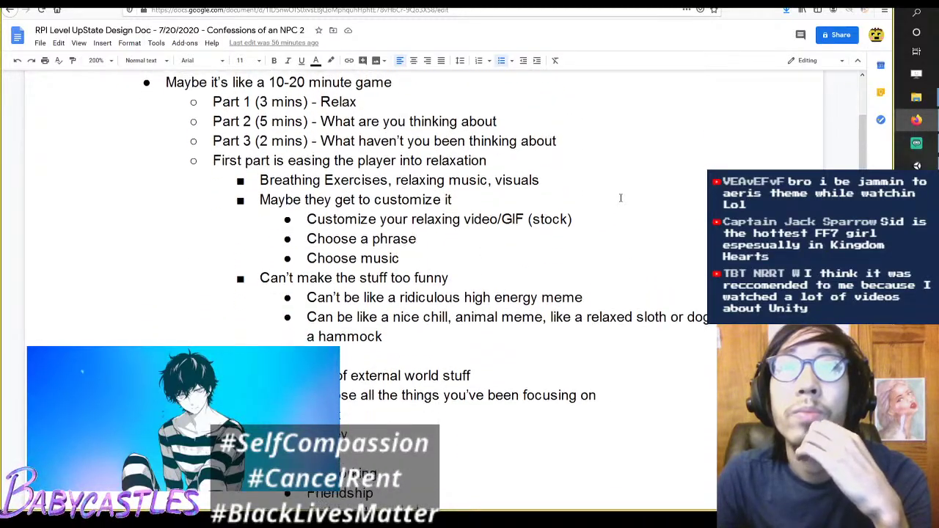
{"action": "scroll", "coordinate": [621, 198], "scroll_direction": "up", "scroll_amount": 1}
{"action": "scroll", "coordinate": [621, 197], "scroll_direction": "down", "scroll_amount": 1}
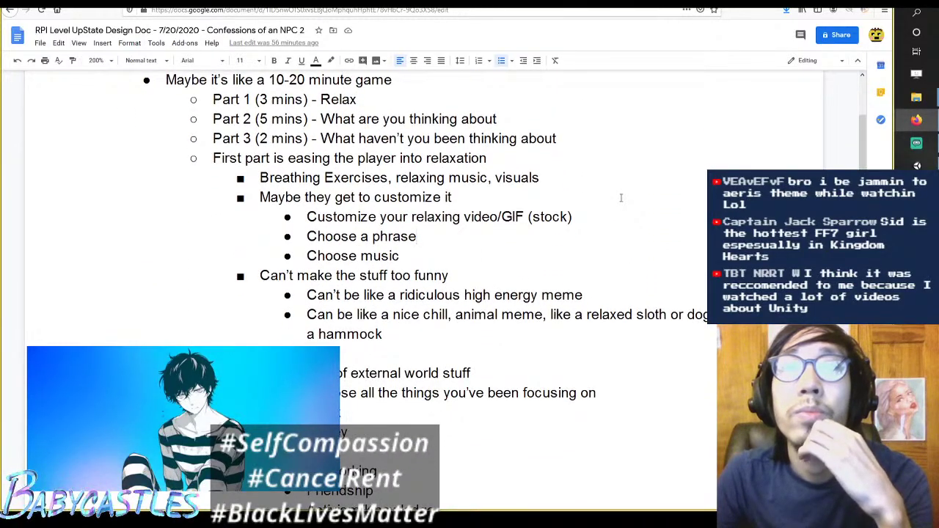
{"action": "scroll", "coordinate": [621, 197], "scroll_direction": "up", "scroll_amount": 1}
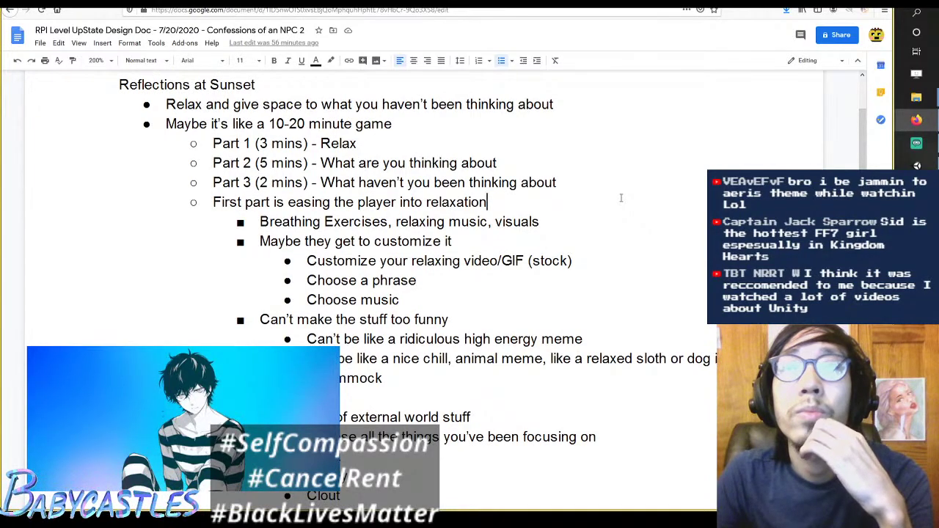
{"action": "scroll", "coordinate": [612, 209], "scroll_direction": "down", "scroll_amount": 1}
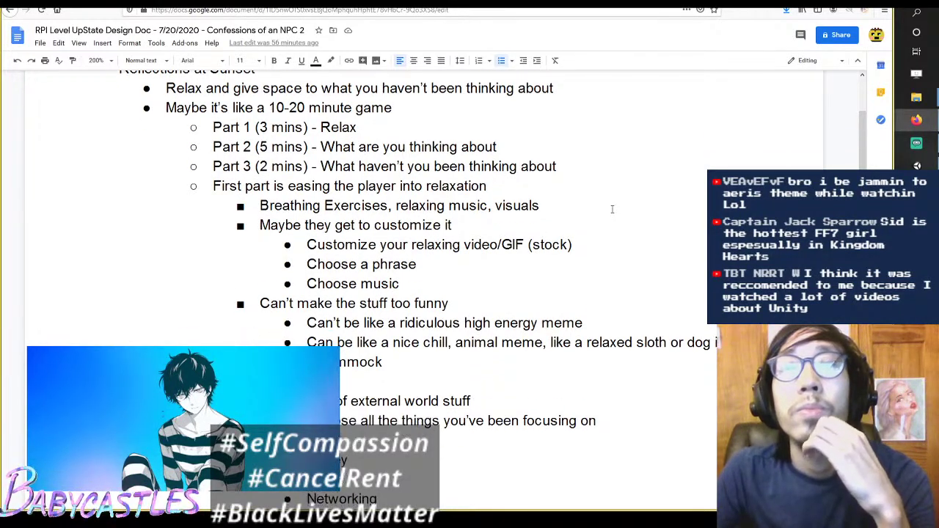
{"action": "left_click", "coordinate": [612, 209]}
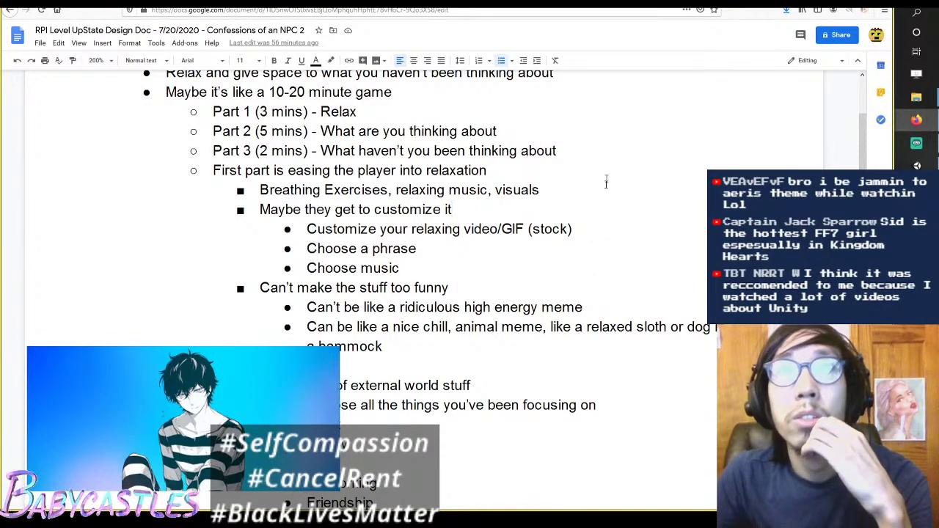
{"action": "scroll", "coordinate": [598, 209], "scroll_direction": "up", "scroll_amount": 3}
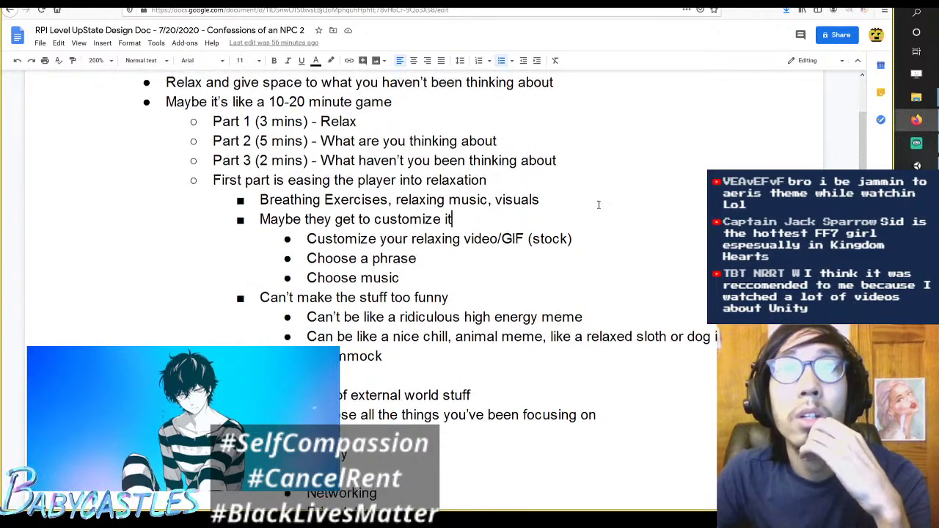
{"action": "key", "text": "ctrl+Tab"}
{"action": "scroll", "coordinate": [365, 195], "scroll_direction": "up", "scroll_amount": 6}
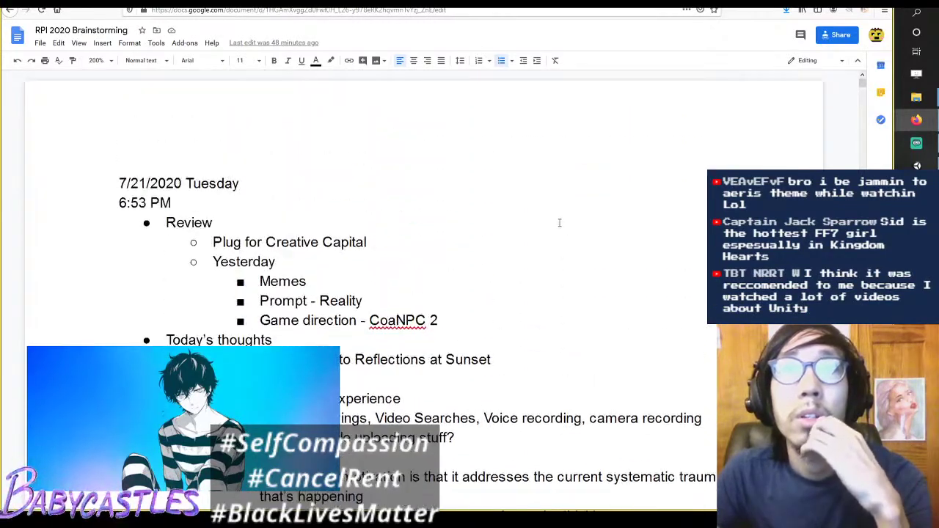
Step: Type '8:43 Next steps' on the first empty bullet below Stock music
{"action": "scroll", "coordinate": [561, 221], "scroll_direction": "down", "scroll_amount": 10}
{"action": "scroll", "coordinate": [561, 220], "scroll_direction": "down", "scroll_amount": 10}
{"action": "scroll", "coordinate": [560, 273], "scroll_direction": "up", "scroll_amount": 1}
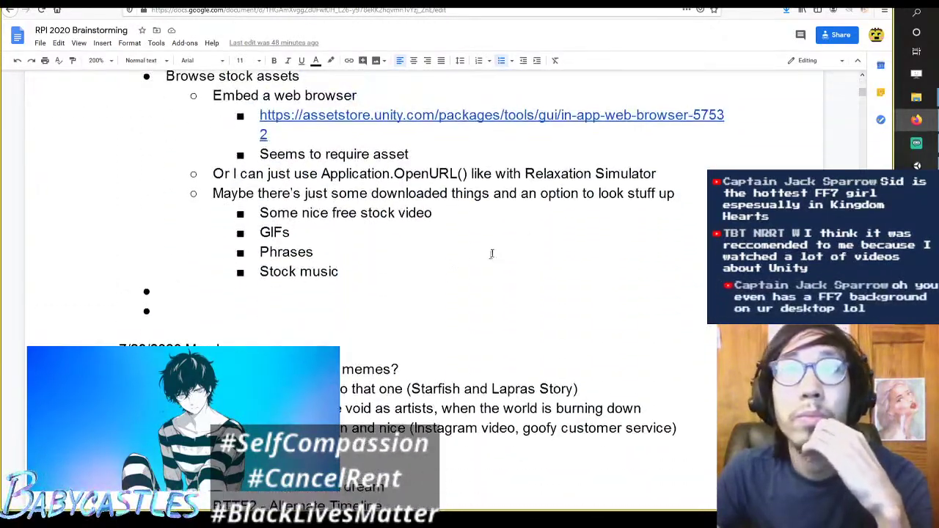
{"action": "left_click", "coordinate": [399, 308]}
{"action": "left_click", "coordinate": [398, 295]}
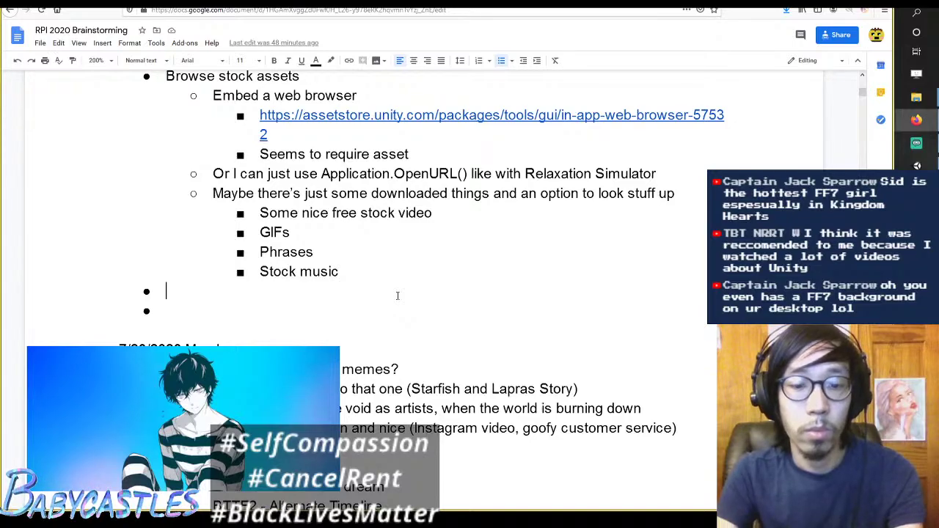
{"action": "type", "text": "8:43 n"}
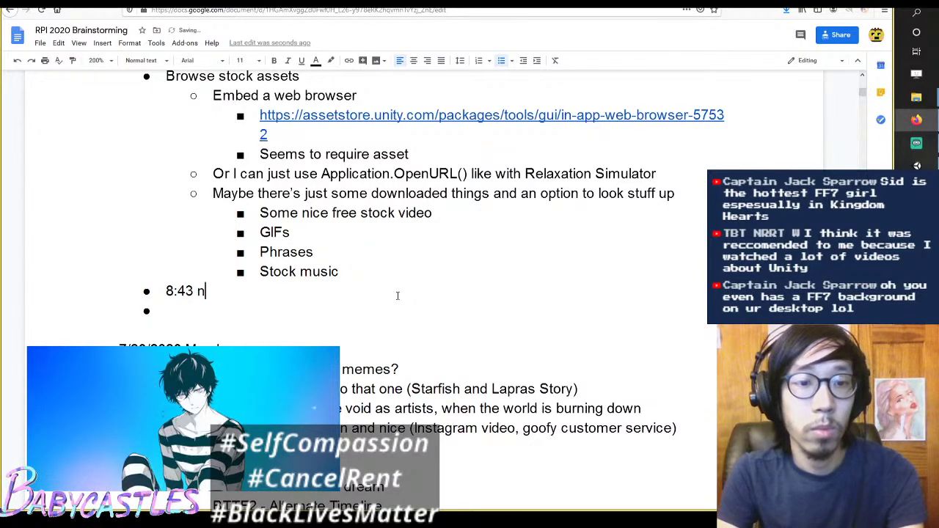
{"action": "type", "text": "ext steps"}
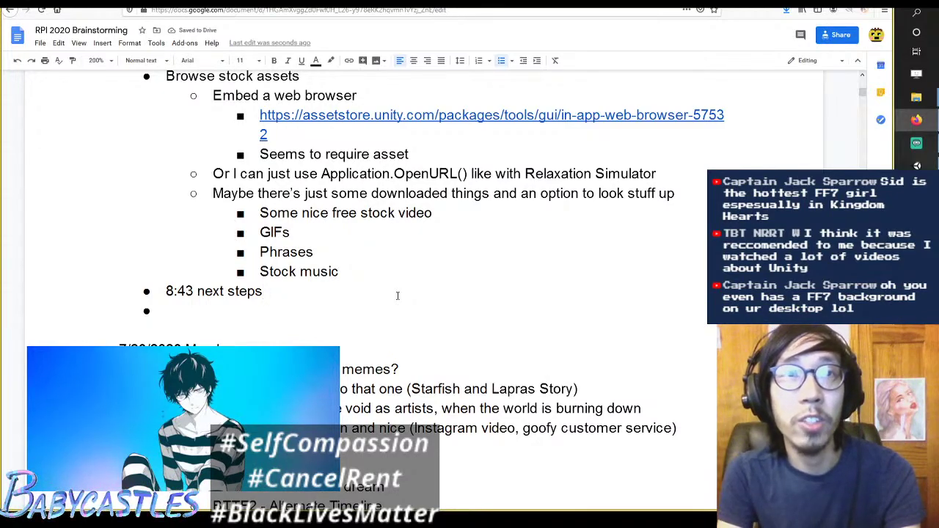
{"action": "key", "text": "BackSpace"}
{"action": "key", "text": "BackSpace"}
{"action": "key", "text": "BackSpace"}
{"action": "key", "text": "BackSpace"}
{"action": "key", "text": "BackSpace"}
{"action": "key", "text": "BackSpace"}
{"action": "key", "text": "BackSpace"}
{"action": "key", "text": "BackSpace"}
{"action": "key", "text": "BackSpace"}
{"action": "key", "text": "BackSpace"}
{"action": "type", "text": "Next Steps"}
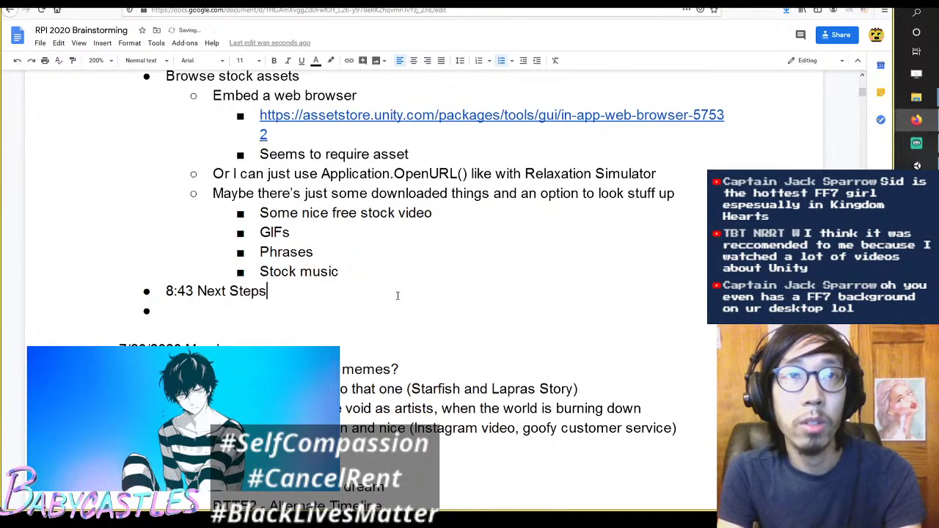
{"action": "key", "text": "BackSpace"}
{"action": "key", "text": "BackSpace"}
{"action": "key", "text": "BackSpace"}
{"action": "key", "text": "BackSpace"}
{"action": "key", "text": "BackSpace"}
{"action": "key", "text": "BackSpace"}
{"action": "key", "text": "BackSpace"}
{"action": "key", "text": "BackSpace"}
{"action": "key", "text": "BackSpace"}
{"action": "type", "text": "ext"}
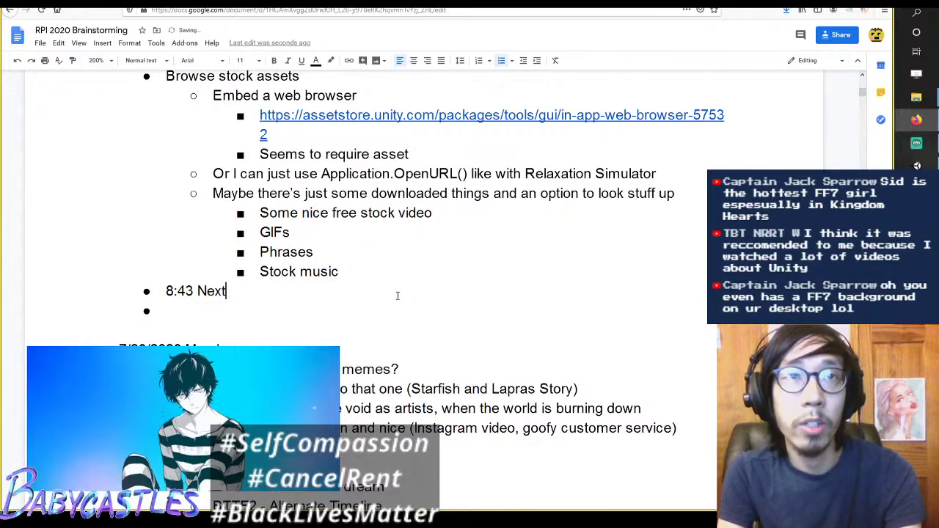
{"action": "type", "text": " steps"}
Step: Indent Next steps under the 8:43 line, change it to 8:43 PM, and add an empty sub-bullet
{"action": "key", "text": "Return"}
{"action": "key", "text": "Tab"}
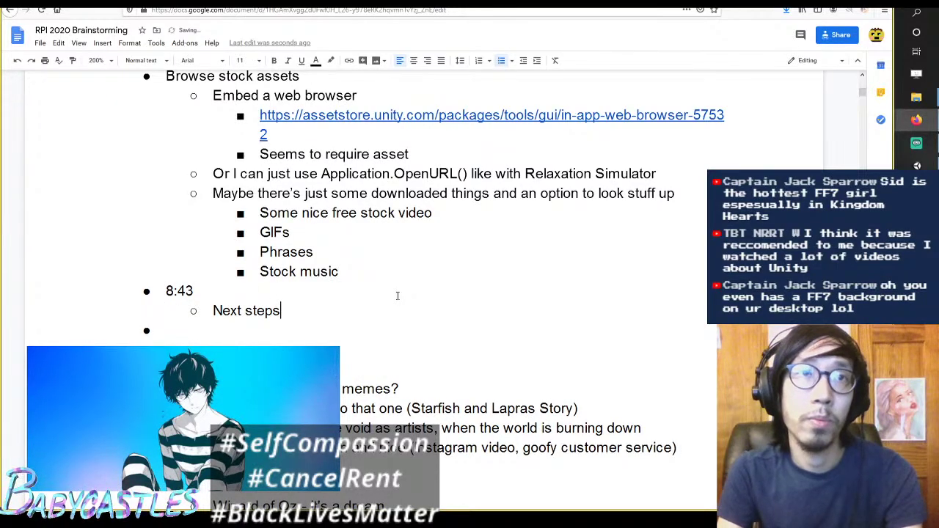
{"action": "key", "text": "Return"}
{"action": "key", "text": "Up"}
{"action": "key", "text": "Up"}
{"action": "key", "text": "End"}
{"action": "type", "text": "PM"}
{"action": "key", "text": "Down"}
{"action": "key", "text": "Down"}
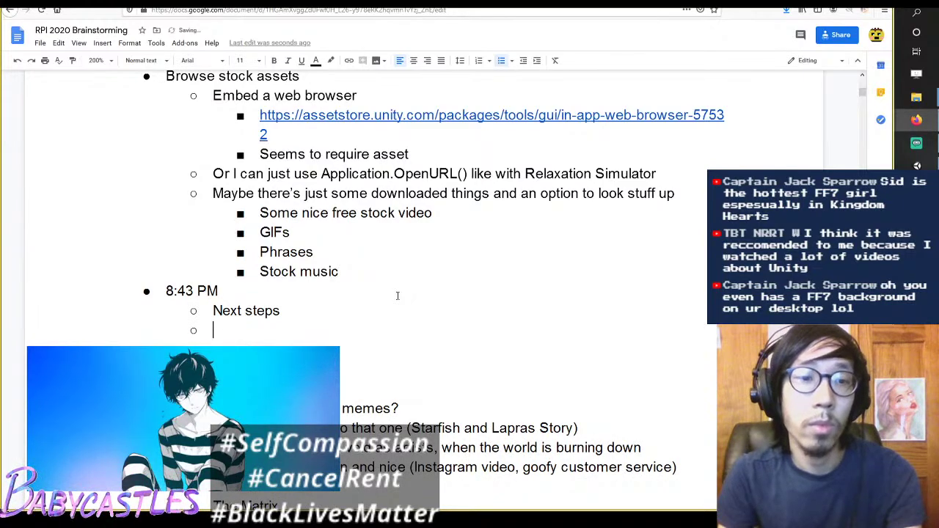
{"action": "scroll", "coordinate": [477, 242], "scroll_direction": "down", "scroll_amount": 1}
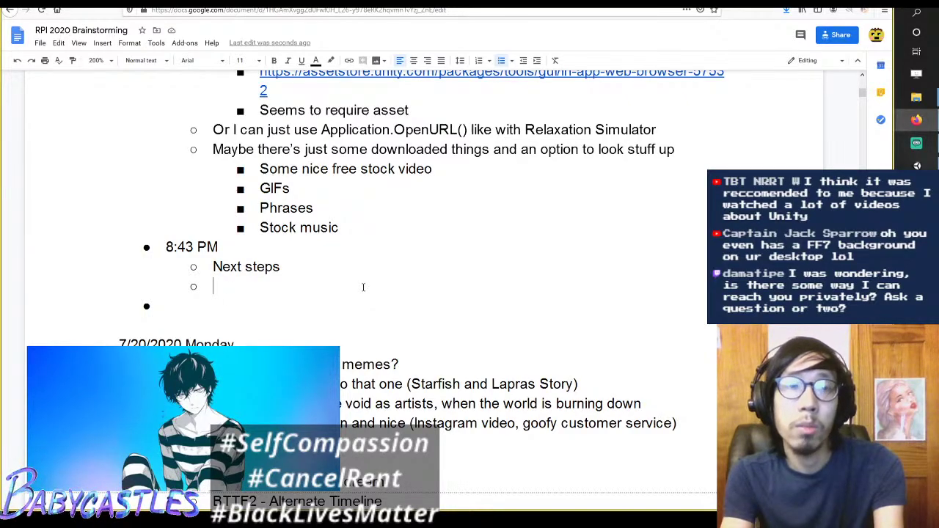
Step: Add 'Audio' as an indented item under Next steps, followed by 'Relaxation prompt'
{"action": "type", "text": "Audio"}
{"action": "key", "text": "Up"}
{"action": "key", "text": "Down"}
{"action": "key", "text": "Home"}
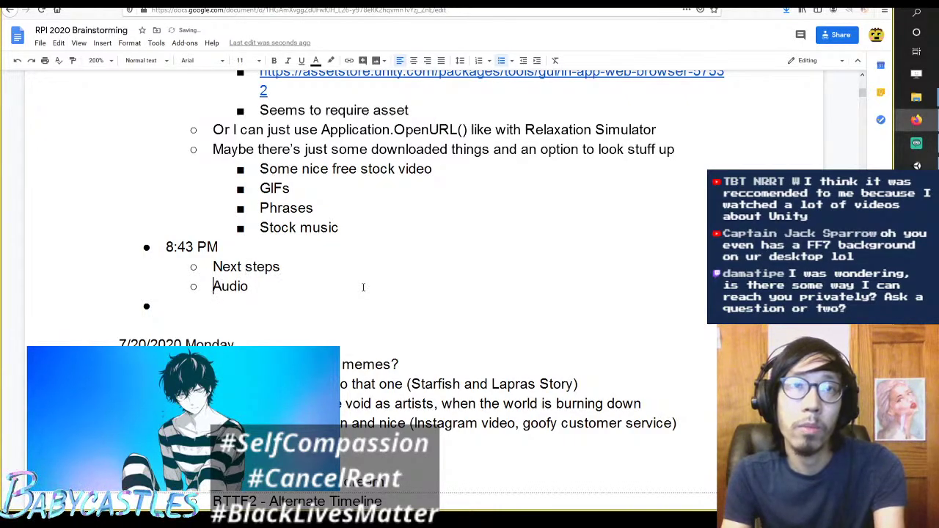
{"action": "key", "text": "Tab"}
{"action": "key", "text": "Up"}
{"action": "key", "text": "Down"}
{"action": "key", "text": "End"}
{"action": "key", "text": "Return"}
{"action": "type", "text": "r"}
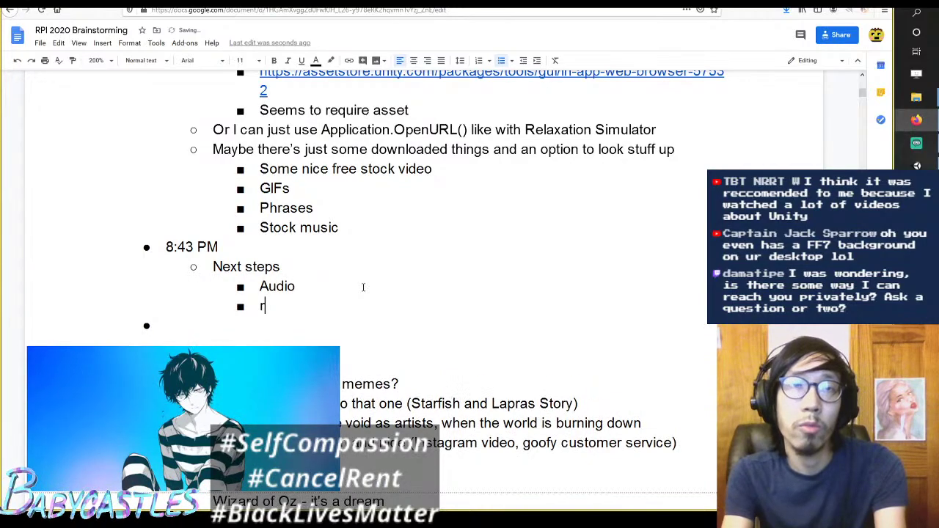
{"action": "type", "text": "elax"}
{"action": "key", "text": "BackSpace"}
{"action": "key", "text": "BackSpace"}
{"action": "key", "text": "BackSpace"}
{"action": "key", "text": "BackSpace"}
{"action": "key", "text": "BackSpace"}
{"action": "type", "text": "Relaxat"}
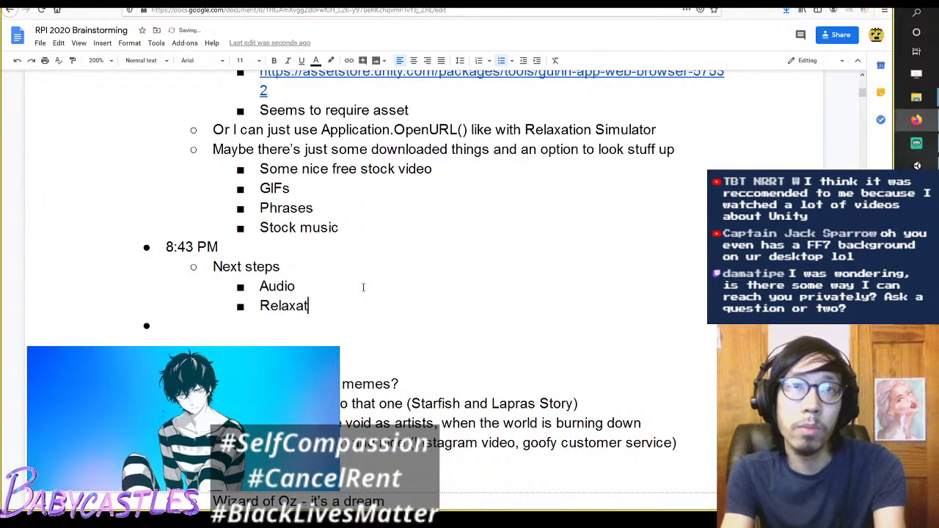
{"action": "type", "text": "ion prompt"}
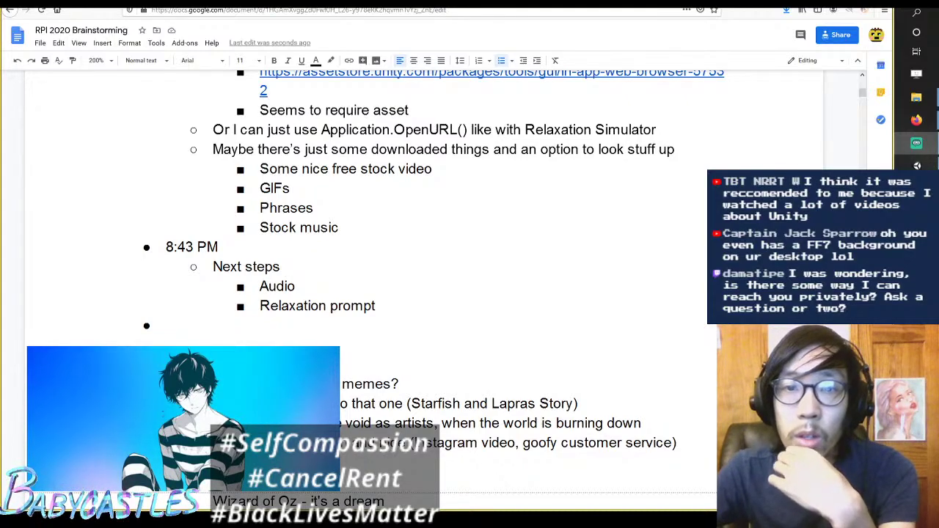
Step: Add an empty item below Relaxation prompt and rename 'Next steps' to 'Next tasks'
{"action": "left_click", "coordinate": [514, 232]}
{"action": "scroll", "coordinate": [507, 235], "scroll_direction": "down", "scroll_amount": 1}
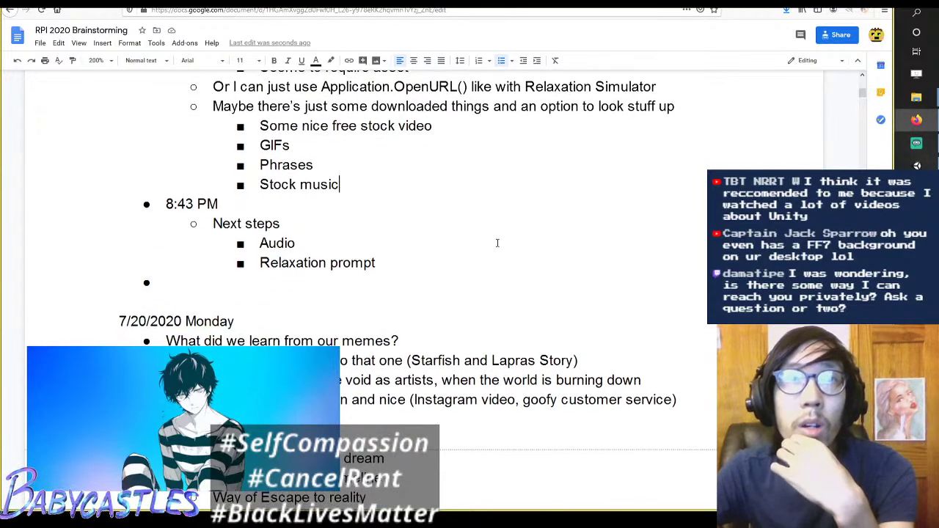
{"action": "left_click", "coordinate": [496, 243]}
{"action": "key", "text": "Down"}
{"action": "key", "text": "Return"}
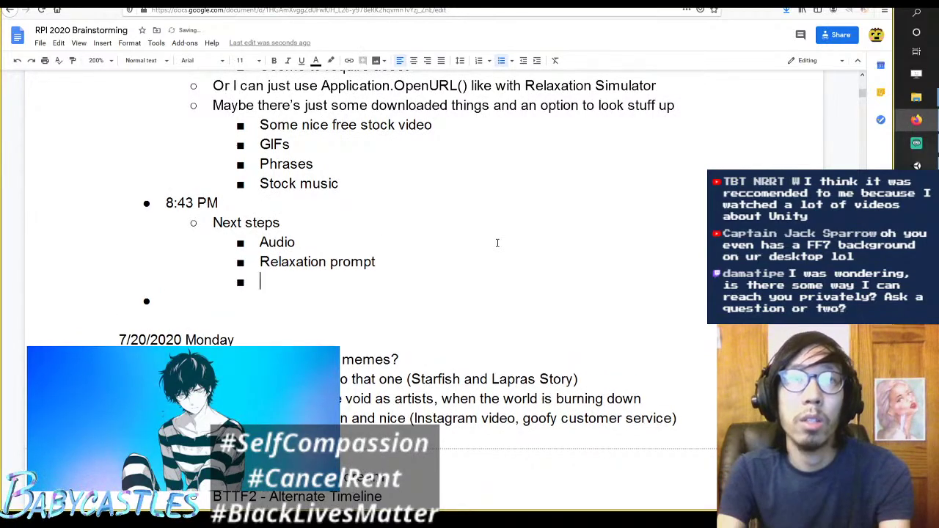
{"action": "key", "text": "Up"}
{"action": "key", "text": "Up"}
{"action": "type", "text": "Step"}
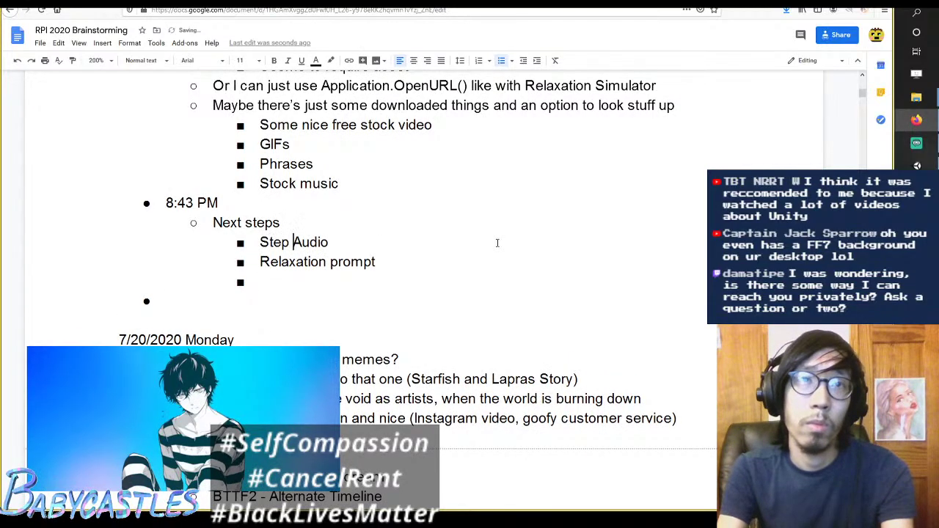
{"action": "key", "text": "ctrl+BackSpace"}
{"action": "key", "text": "Up"}
{"action": "key", "text": "End"}
{"action": "key", "text": "ctrl+BackSpace"}
{"action": "type", "text": "tasks"}
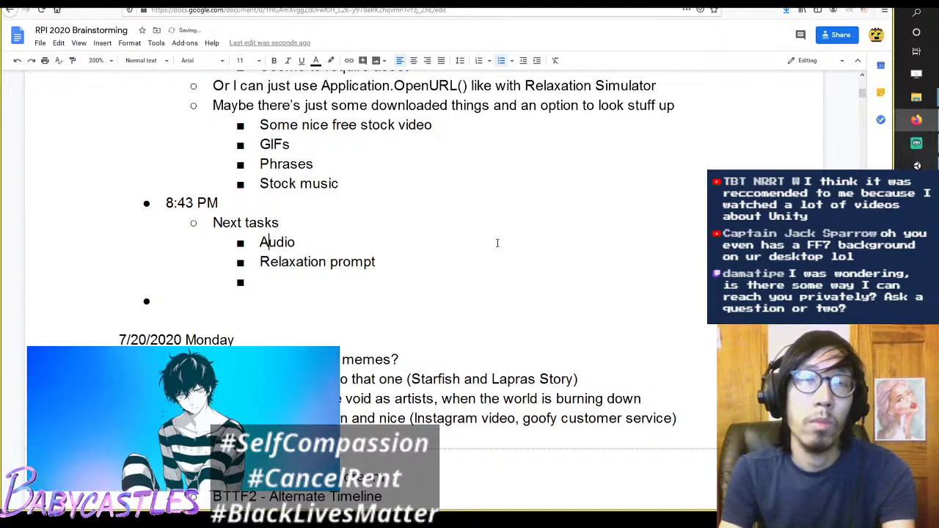
Step: Insert a 'First step' heading above Audio and nest Audio beneath it
{"action": "key", "text": "Home"}
{"action": "key", "text": "shift+Tab"}
{"action": "type", "text": "T"}
{"action": "key", "text": "BackSpace"}
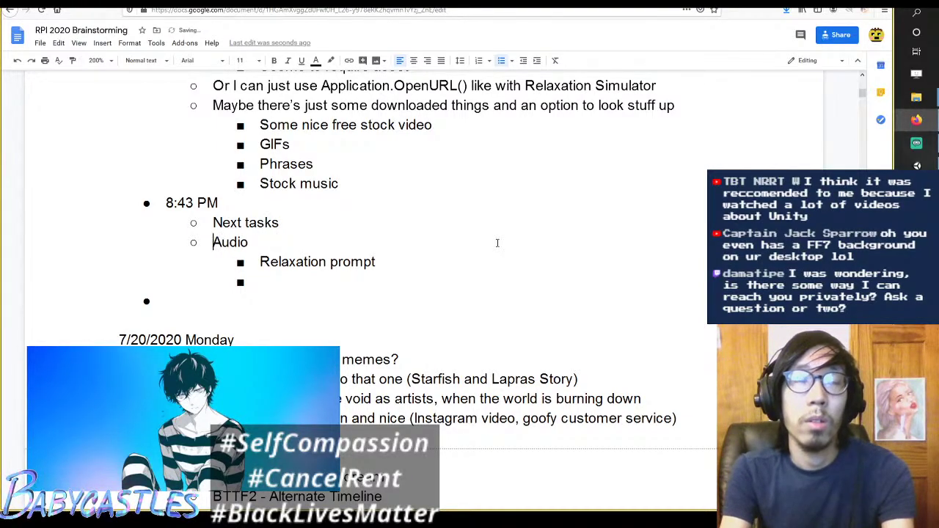
{"action": "type", "text": "First step"}
{"action": "key", "text": "Return"}
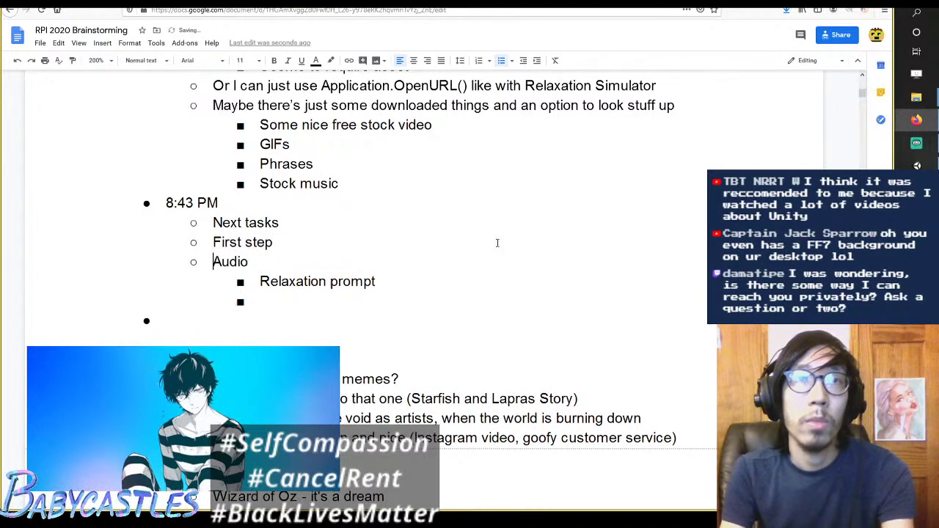
{"action": "key", "text": "Tab"}
{"action": "key", "text": "Down"}
{"action": "key", "text": "Down"}
{"action": "key", "text": "shift+Tab"}
Step: Rename the heading to '1st step' and add '2nd step' and '3rd step' headings with empty nested bullets
{"action": "type", "text": "2nd"}
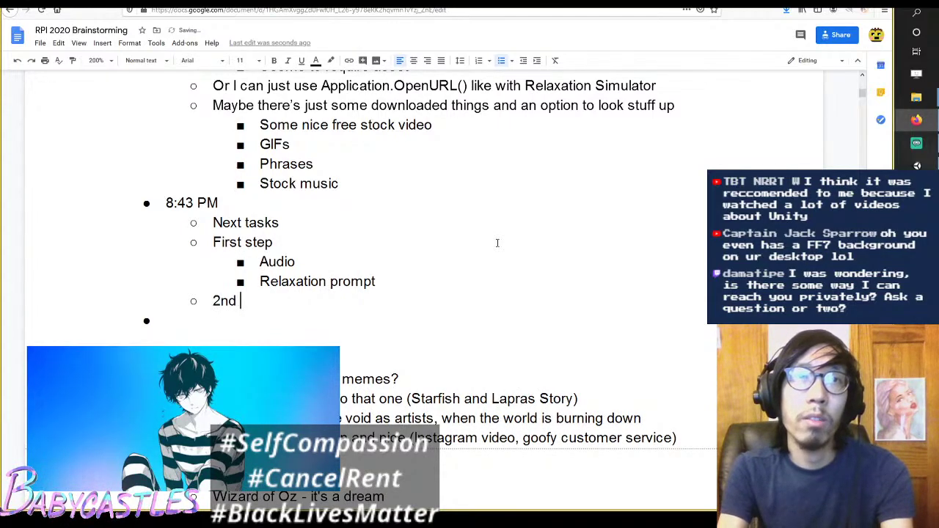
{"action": "key", "text": "Up"}
{"action": "key", "text": "Up"}
{"action": "key", "text": "ctrl+BackSpace"}
{"action": "type", "text": "1s"}
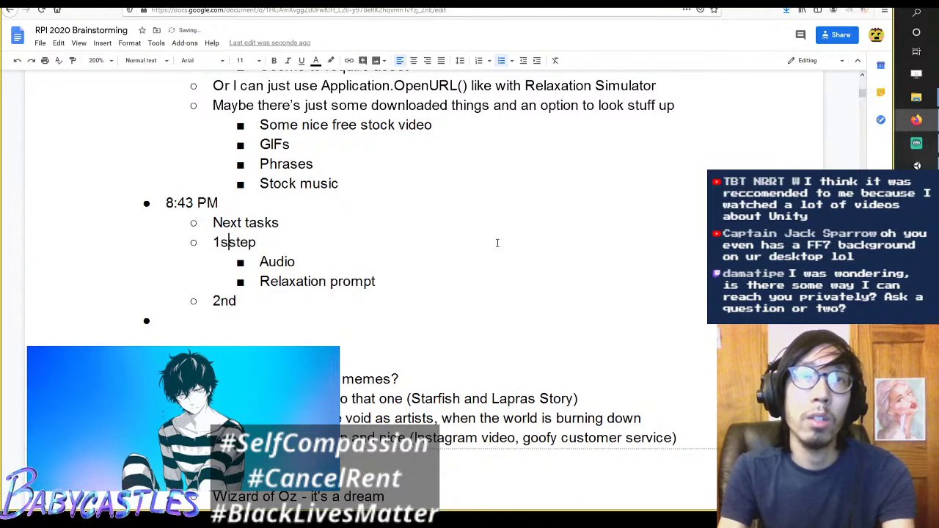
{"action": "type", "text": "t"}
{"action": "key", "text": "Down"}
{"action": "key", "text": "Down"}
{"action": "key", "text": "Down"}
{"action": "key", "text": "Return"}
{"action": "type", "text": "3"}
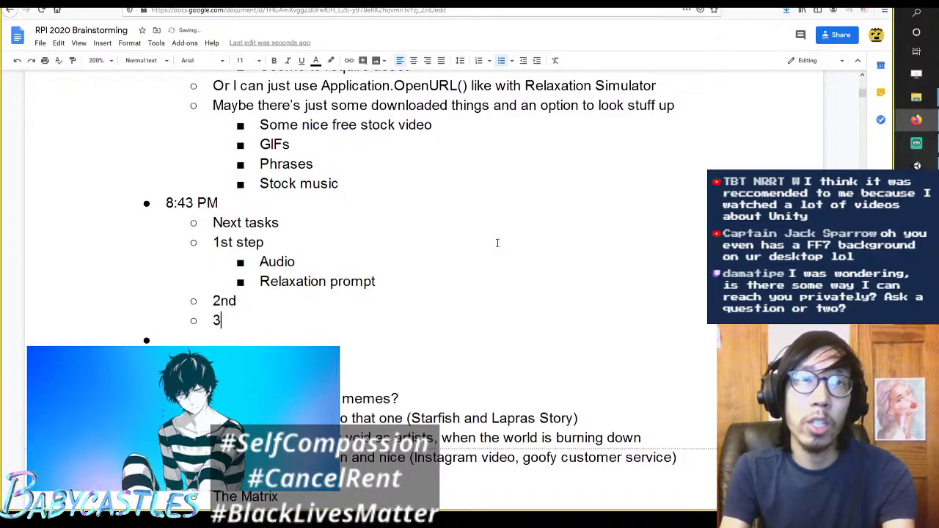
{"action": "type", "text": "rd step"}
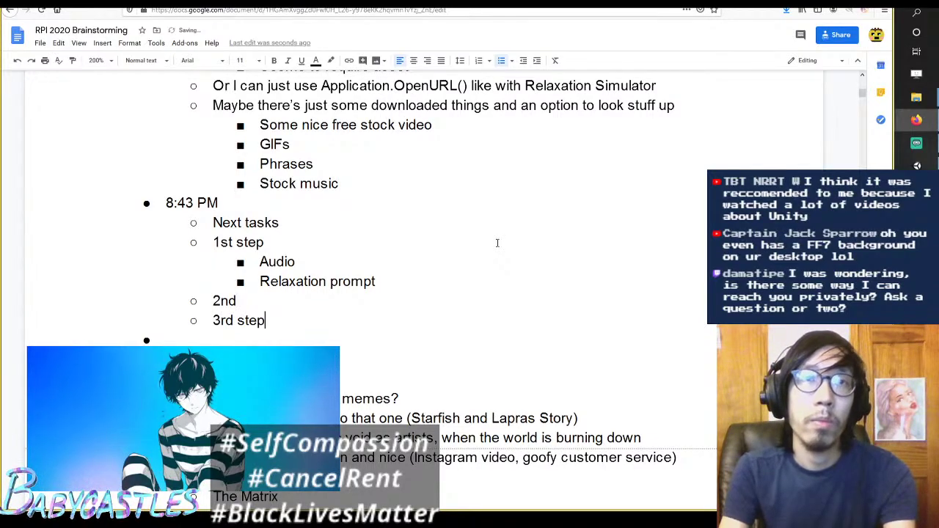
{"action": "key", "text": "Up"}
{"action": "key", "text": "Return"}
{"action": "key", "text": "Up"}
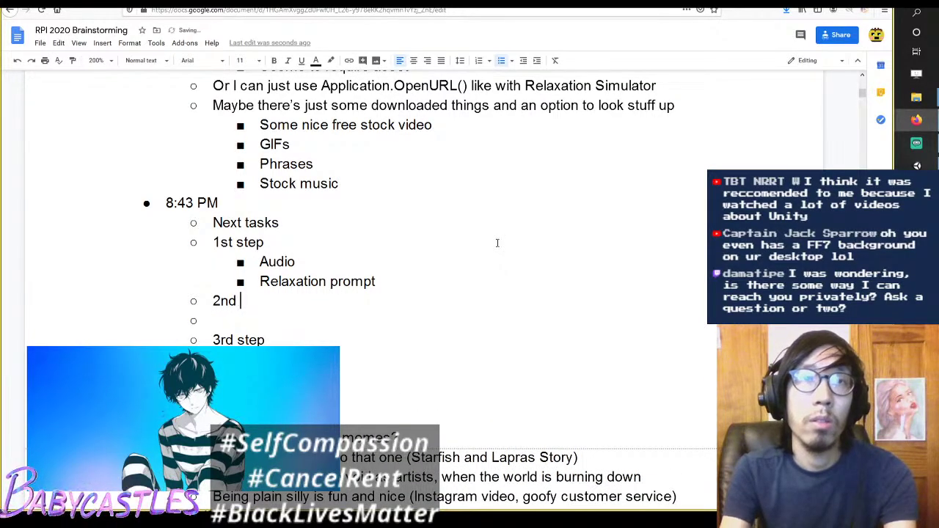
{"action": "type", "text": "step"}
{"action": "key", "text": "Down"}
{"action": "key", "text": "Tab"}
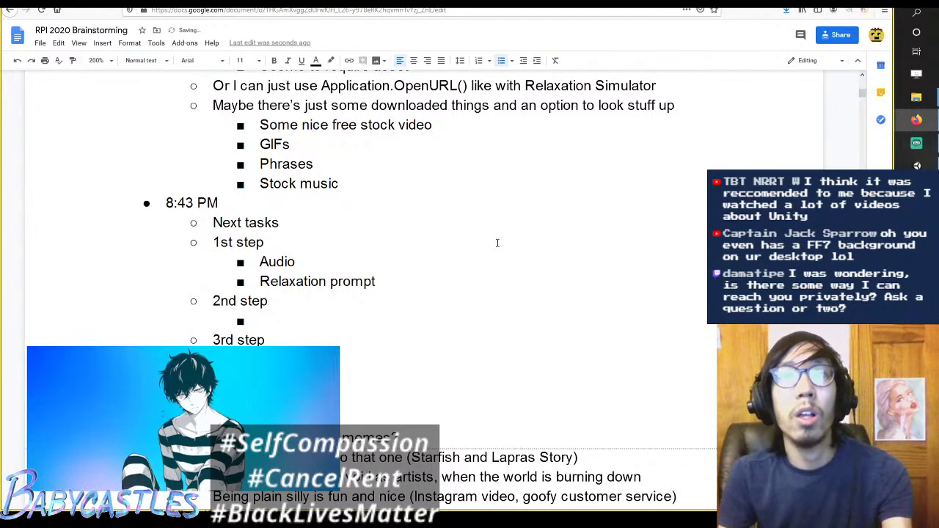
{"action": "scroll", "coordinate": [504, 237], "scroll_direction": "down", "scroll_amount": 1}
{"action": "key", "text": "Down"}
{"action": "key", "text": "End"}
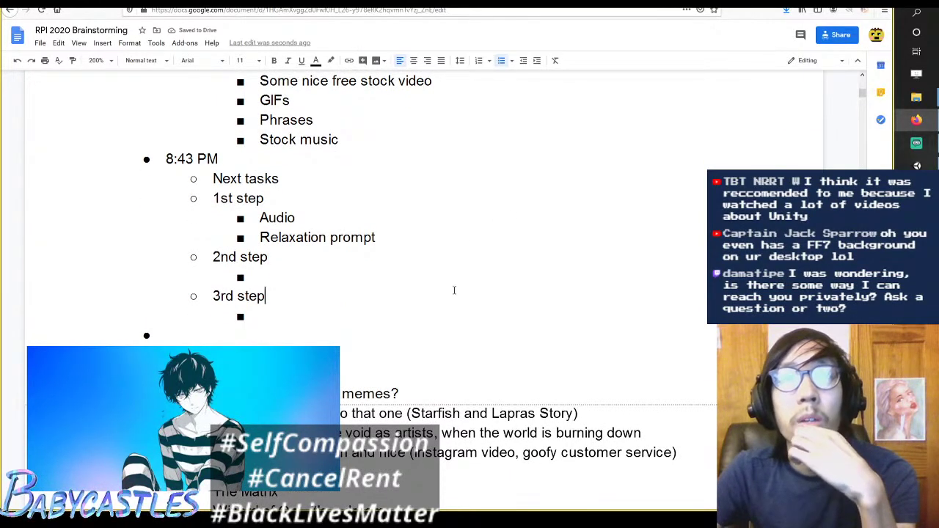
{"action": "key", "text": "Up"}
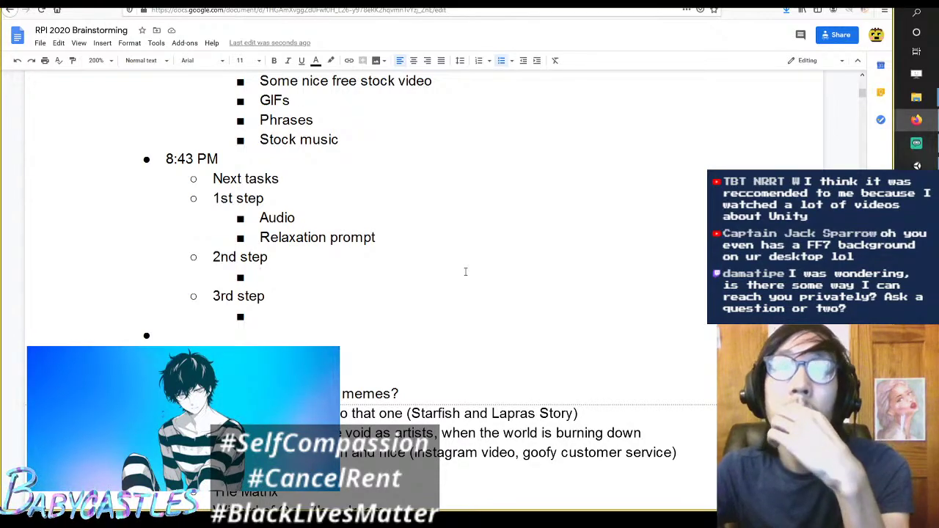
{"action": "left_click", "coordinate": [486, 242]}
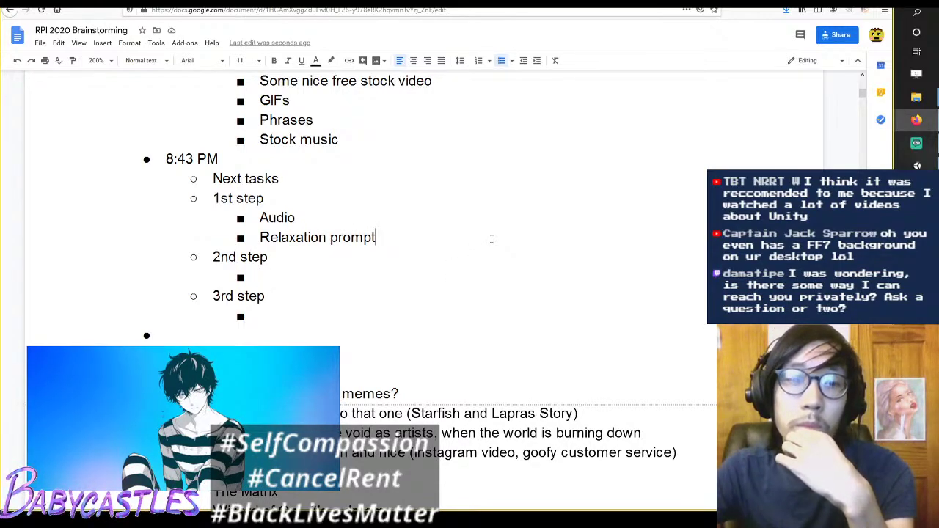
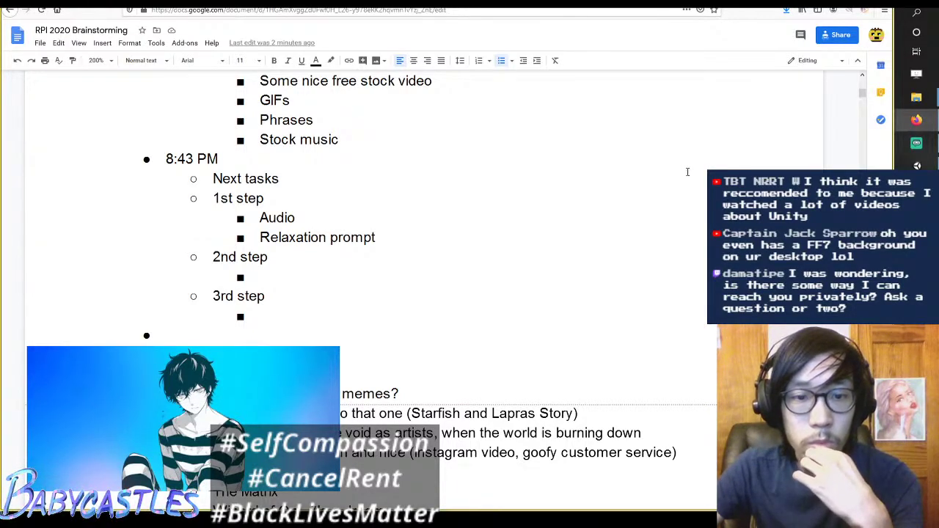
Step: Add a 'Check boxes' bullet under the 2nd step of the next tasks
{"action": "key", "text": "Down"}
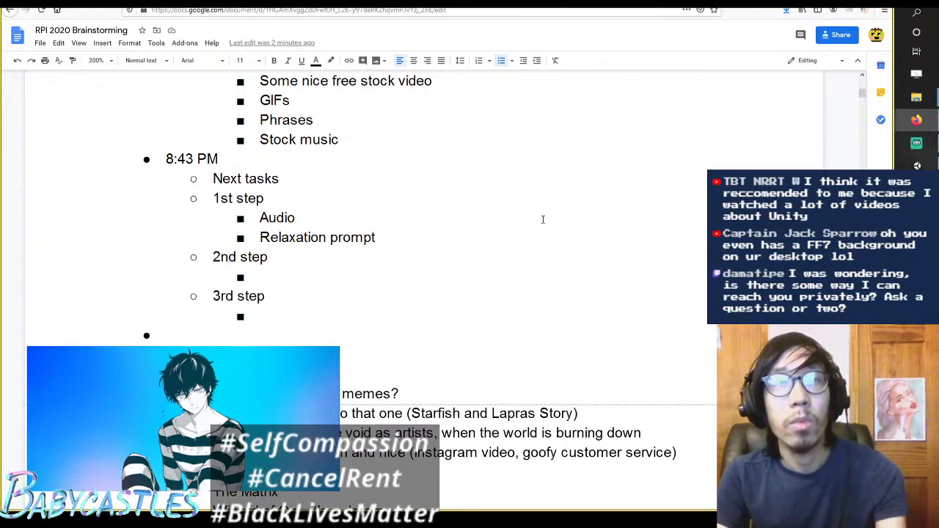
{"action": "key", "text": "Down"}
{"action": "key", "text": "Down"}
{"action": "key", "text": "Down"}
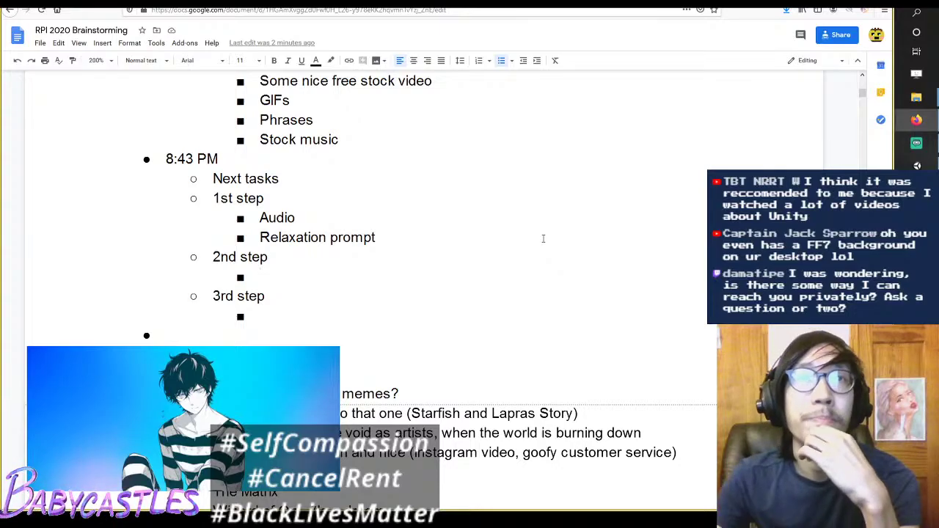
{"action": "scroll", "coordinate": [544, 238], "scroll_direction": "up", "scroll_amount": 10}
{"action": "scroll", "coordinate": [544, 239], "scroll_direction": "up", "scroll_amount": 10}
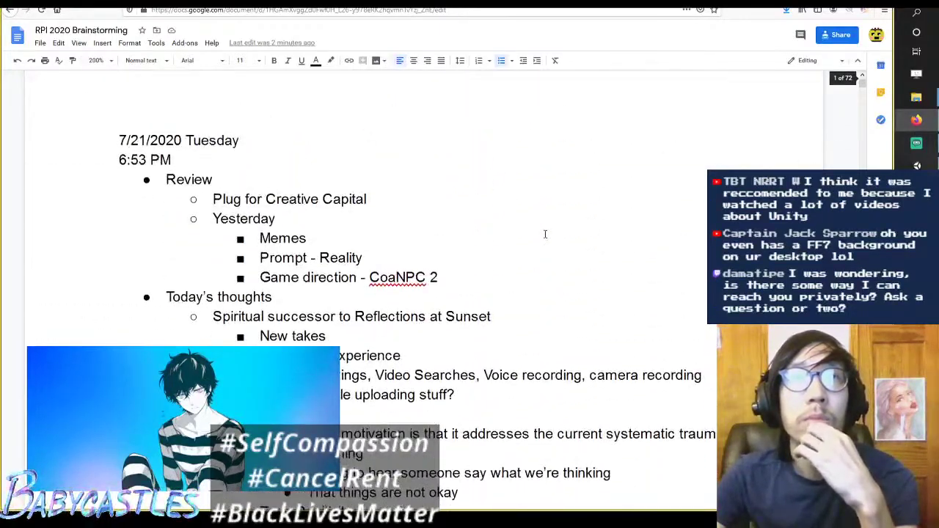
{"action": "scroll", "coordinate": [555, 192], "scroll_direction": "down", "scroll_amount": 1}
{"action": "scroll", "coordinate": [555, 193], "scroll_direction": "down", "scroll_amount": 10}
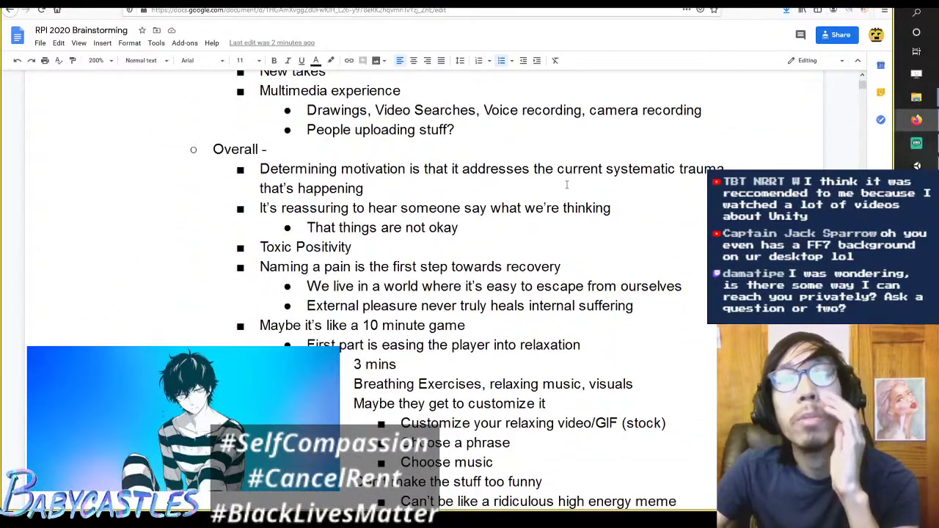
{"action": "scroll", "coordinate": [568, 189], "scroll_direction": "down", "scroll_amount": 6}
{"action": "scroll", "coordinate": [569, 188], "scroll_direction": "up", "scroll_amount": 2}
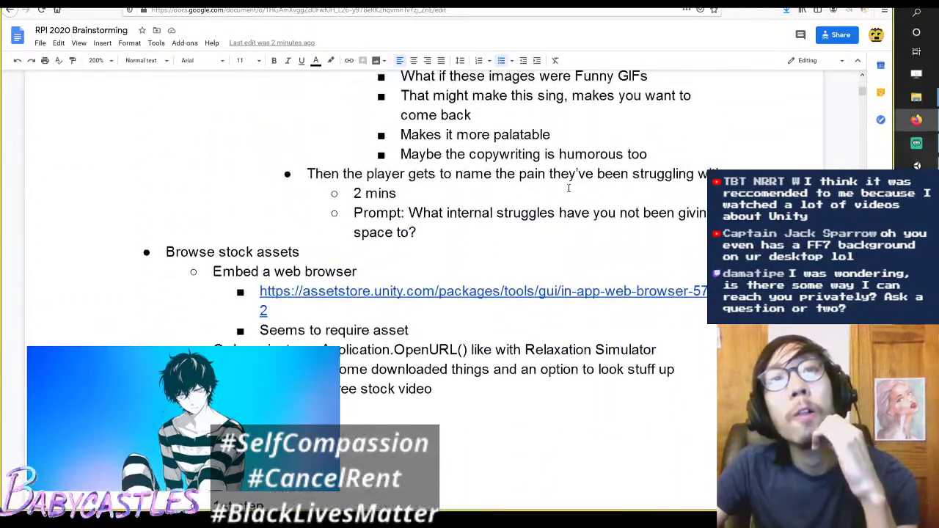
{"action": "scroll", "coordinate": [569, 189], "scroll_direction": "up", "scroll_amount": 3}
{"action": "scroll", "coordinate": [567, 194], "scroll_direction": "down", "scroll_amount": 10}
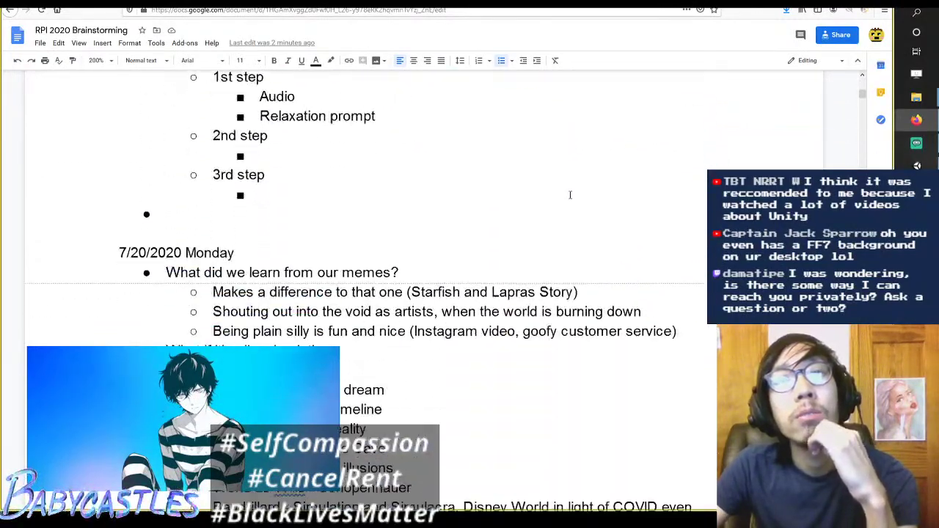
{"action": "scroll", "coordinate": [562, 195], "scroll_direction": "up", "scroll_amount": 2}
{"action": "key", "text": "ctrl+Tab"}
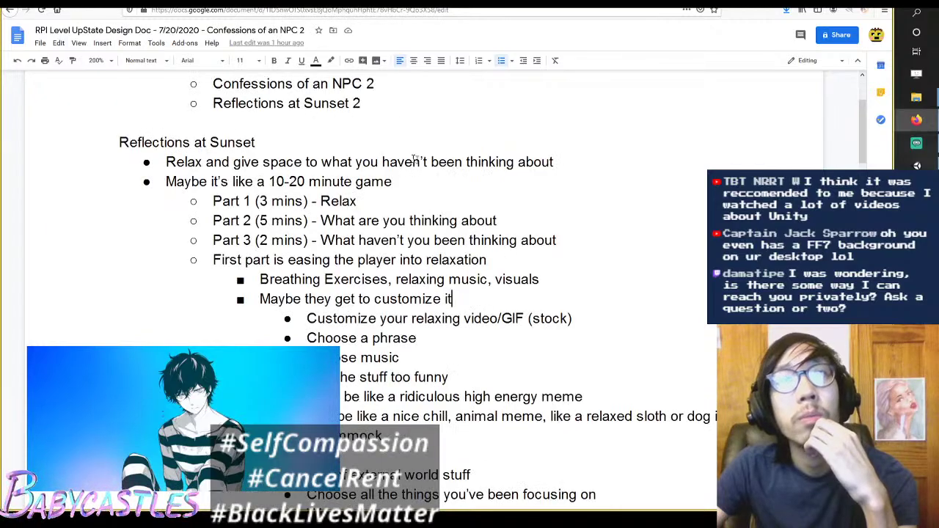
{"action": "scroll", "coordinate": [507, 162], "scroll_direction": "down", "scroll_amount": 2}
{"action": "scroll", "coordinate": [507, 162], "scroll_direction": "up", "scroll_amount": 1}
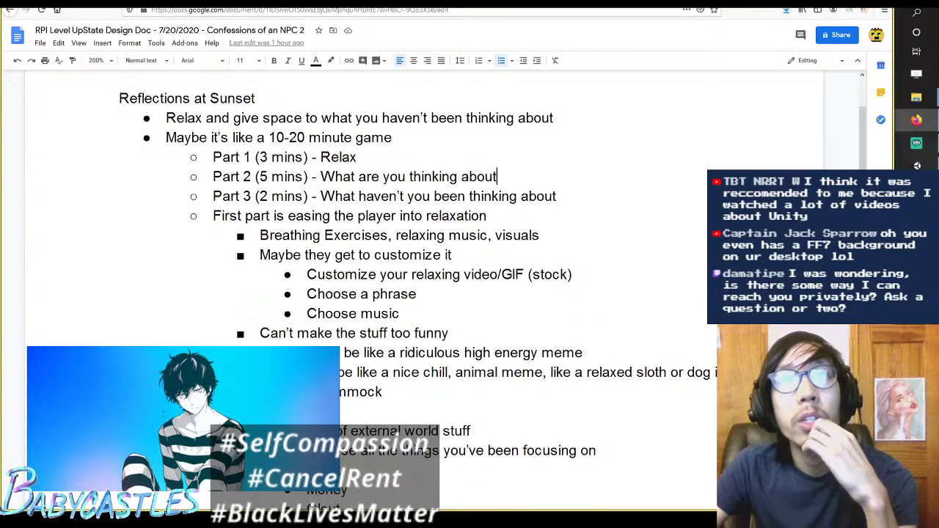
{"action": "key", "text": "ctrl+shift+Tab"}
{"action": "scroll", "coordinate": [365, 229], "scroll_direction": "down", "scroll_amount": 1}
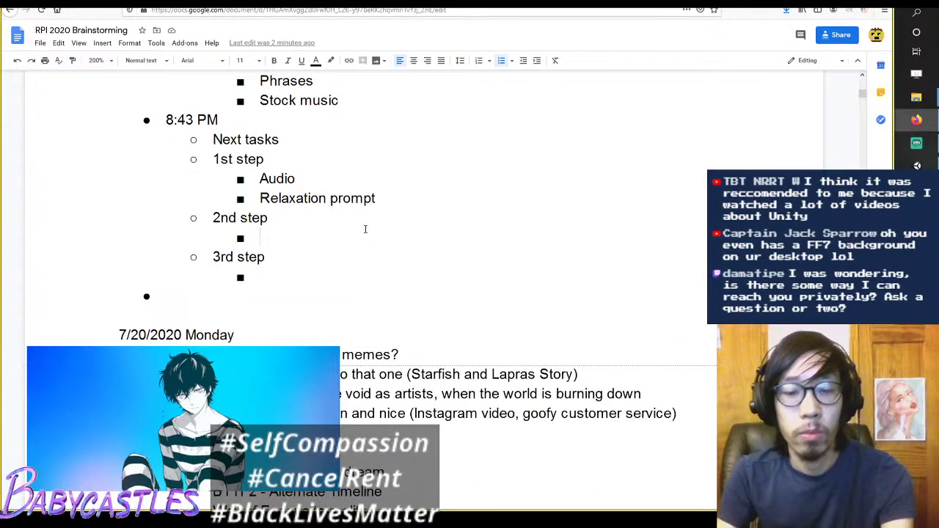
{"action": "type", "text": "Check boxes"}
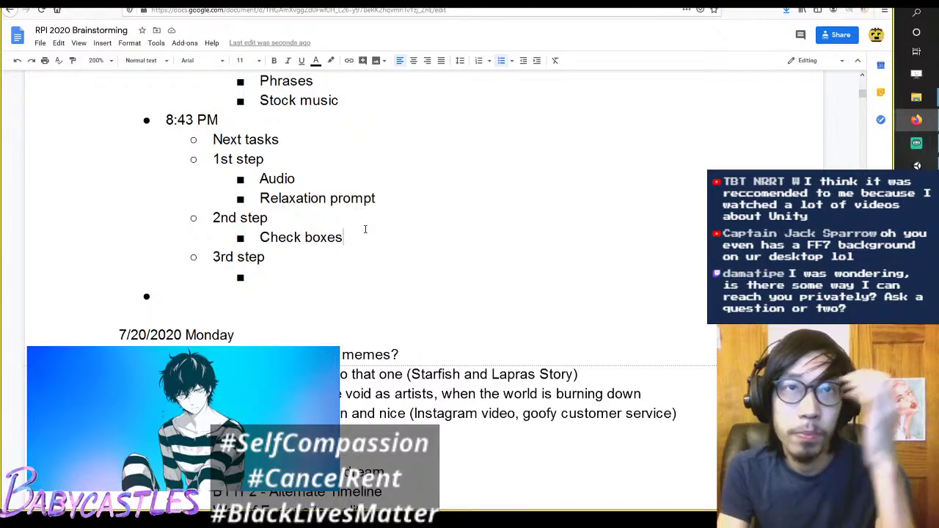
Step: Add a 'Queue up list' bullet below Check boxes under the 2nd step
{"action": "key", "text": "Return"}
{"action": "key", "text": "shift+Tab"}
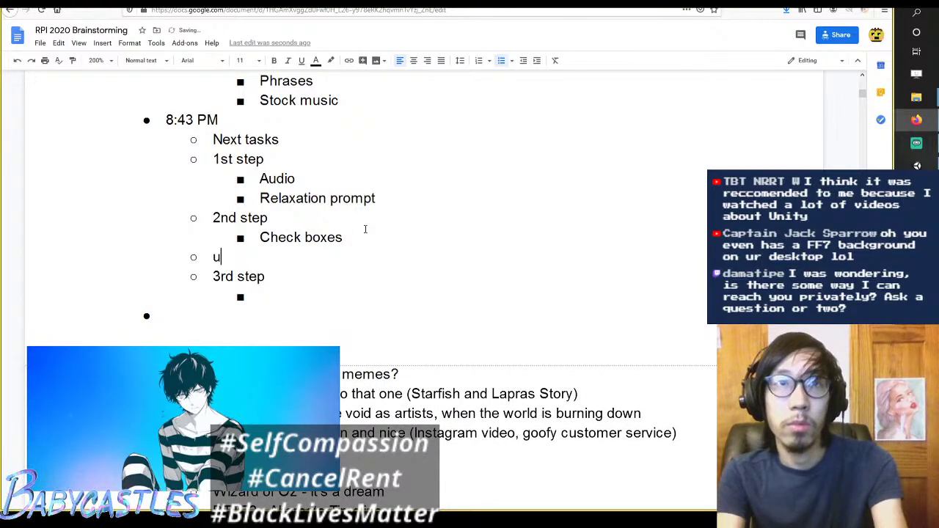
{"action": "key", "text": "BackSpace"}
{"action": "key", "text": "BackSpace"}
{"action": "key", "text": "Return"}
{"action": "key", "text": "shift+Tab"}
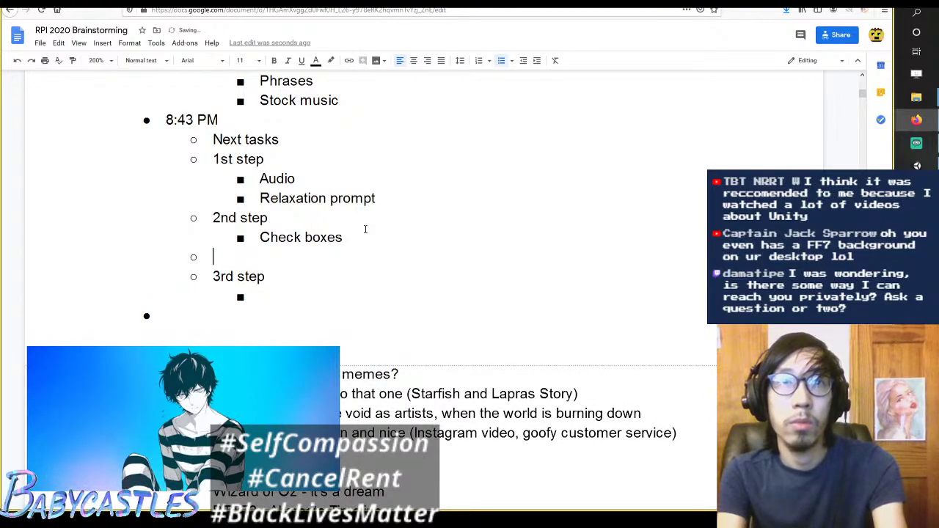
{"action": "key", "text": "Tab"}
{"action": "type", "text": "Queue up list"}
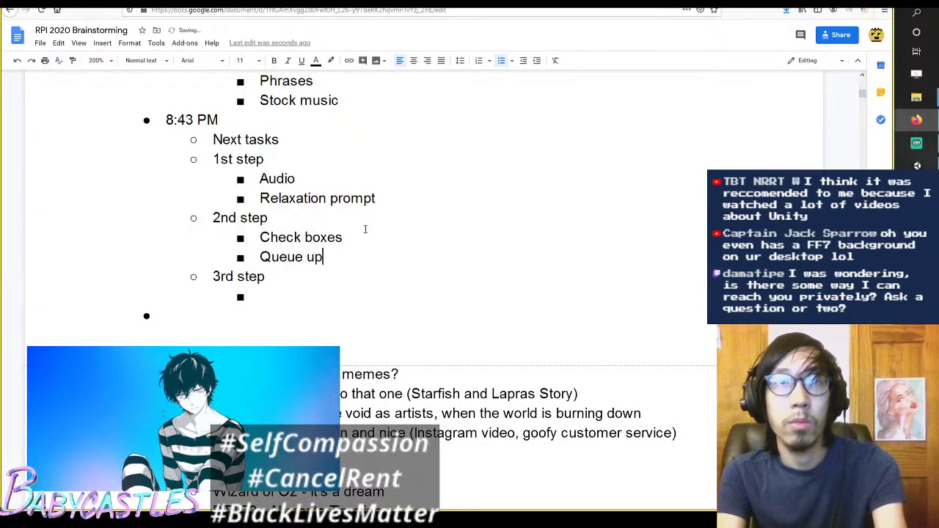
Step: Add a 'Timer' bullet below Relaxation prompt in the 1st step
{"action": "key", "text": "Up"}
{"action": "key", "text": "Up"}
{"action": "key", "text": "Up"}
{"action": "key", "text": "End"}
{"action": "key", "text": "Return"}
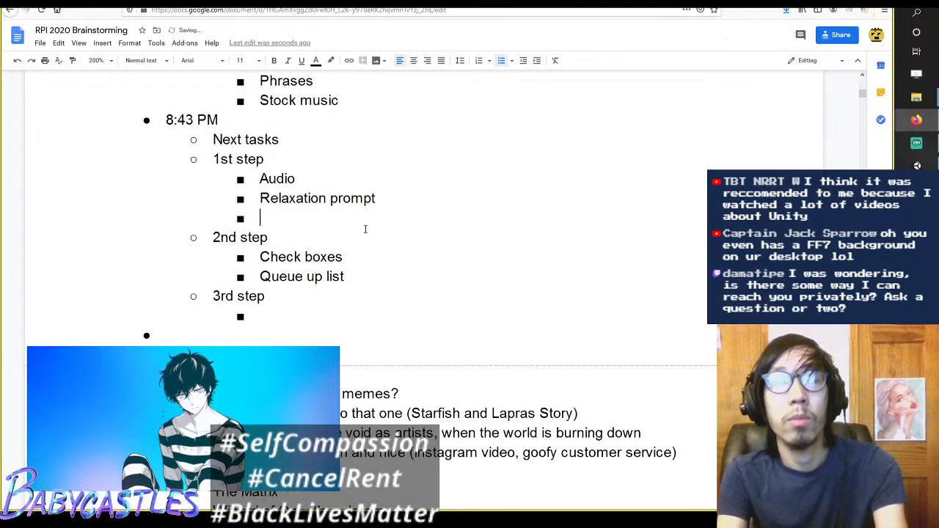
{"action": "type", "text": "Time"}
{"action": "key", "text": "BackSpace"}
{"action": "key", "text": "BackSpace"}
{"action": "key", "text": "BackSpace"}
{"action": "key", "text": "BackSpace"}
{"action": "type", "text": "S"}
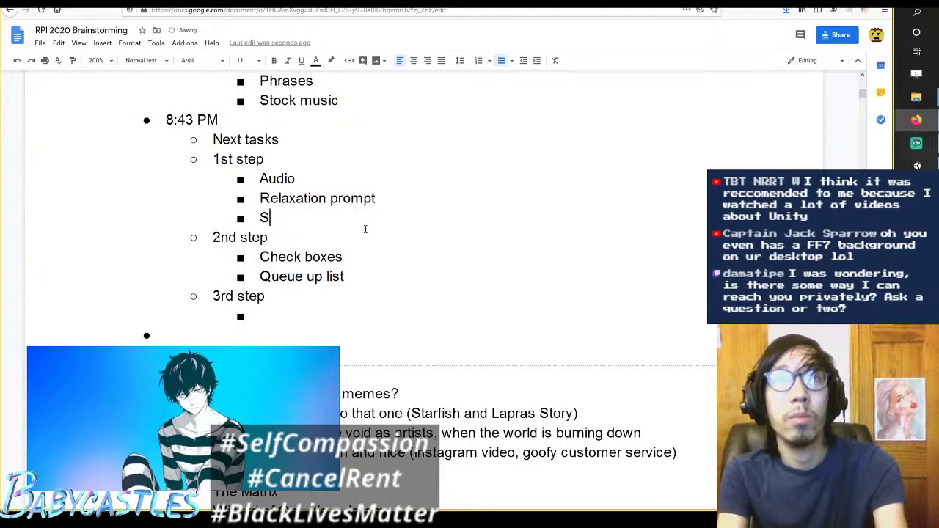
{"action": "key", "text": "BackSpace"}
{"action": "type", "text": "Timer"}
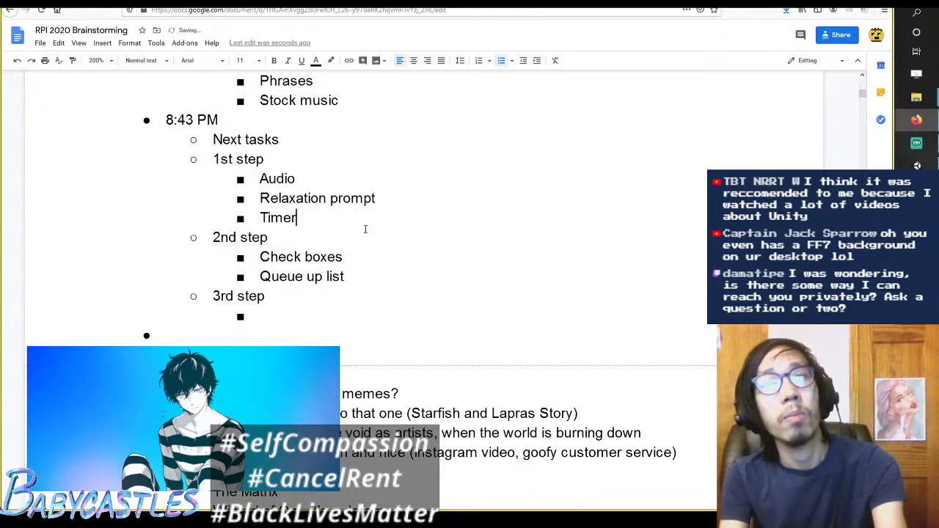
{"action": "key", "text": "BackSpace"}
{"action": "key", "text": "BackSpace"}
{"action": "key", "text": "BackSpace"}
{"action": "key", "text": "BackSpace"}
{"action": "key", "text": "BackSpace"}
{"action": "type", "text": "Timer"}
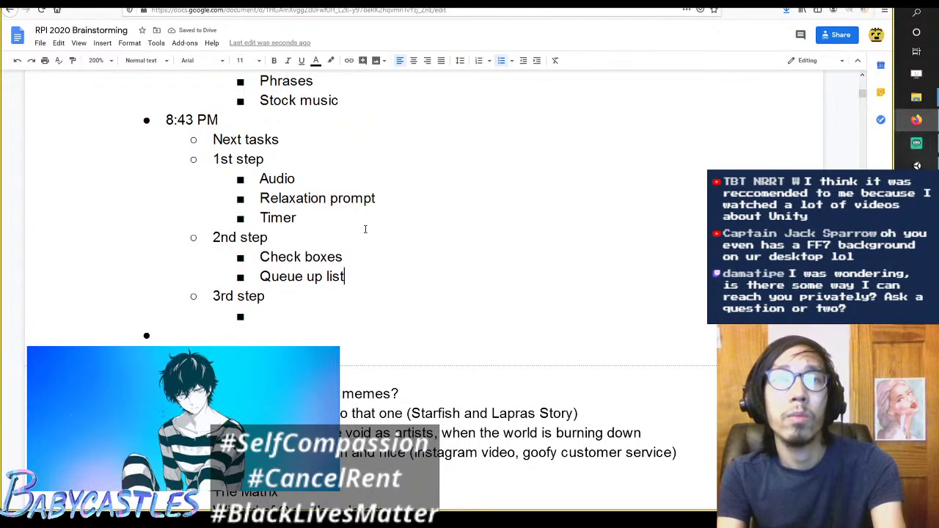
{"action": "key", "text": "BackSpace"}
Step: Reword the item to 'Queue up images for each in list' with nested sub-point 'show images, float them by'
{"action": "type", "text": "t, show images"}
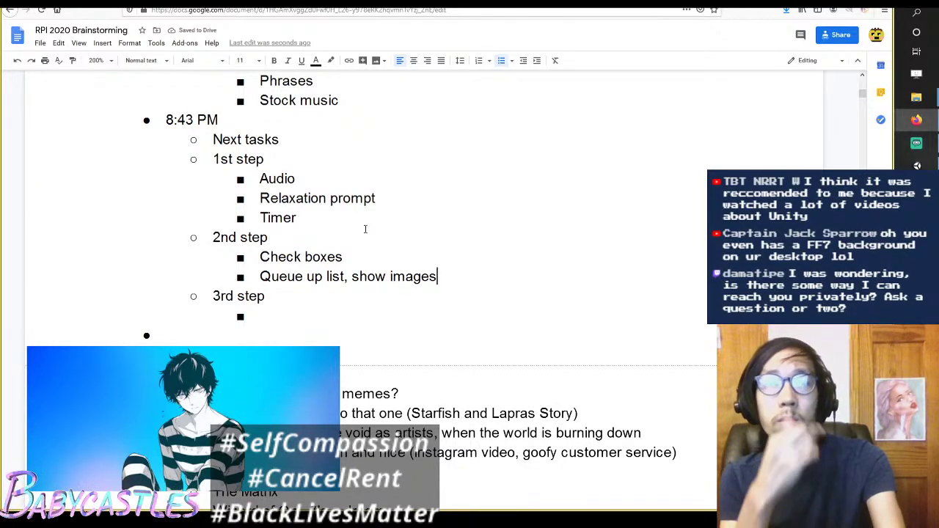
{"action": "type", "text": ", f"}
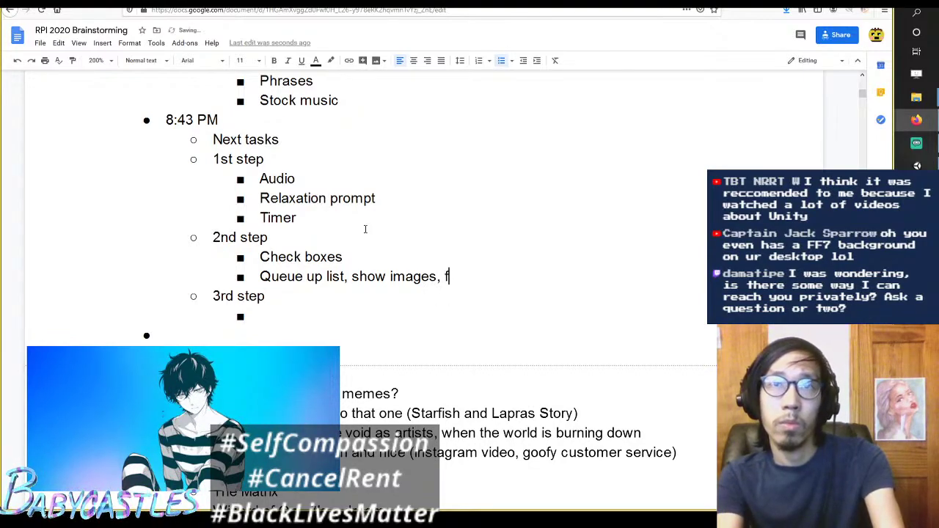
{"action": "type", "text": "loat them by"}
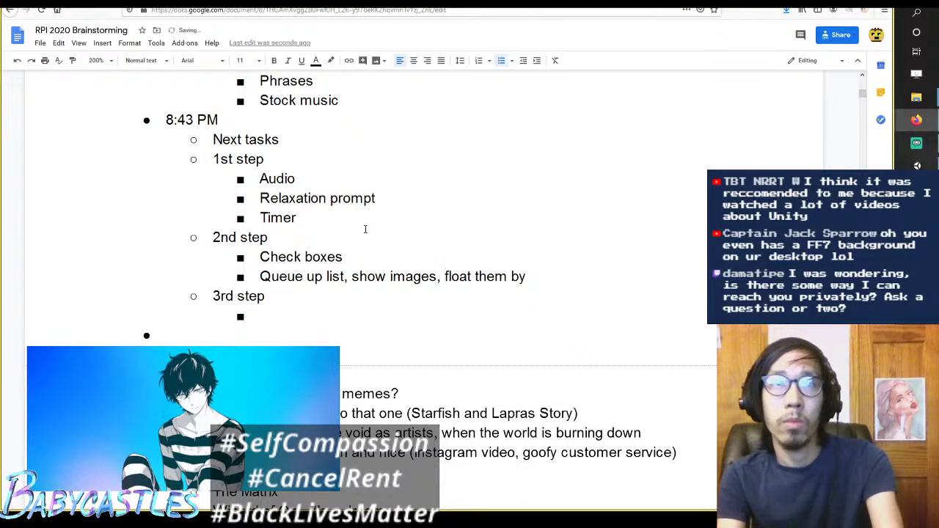
{"action": "key", "text": "ctrl+Left"}
{"action": "key", "text": "ctrl+Left"}
{"action": "key", "text": "ctrl+Left"}
{"action": "key", "text": "ctrl+Left"}
{"action": "key", "text": "ctrl+Left"}
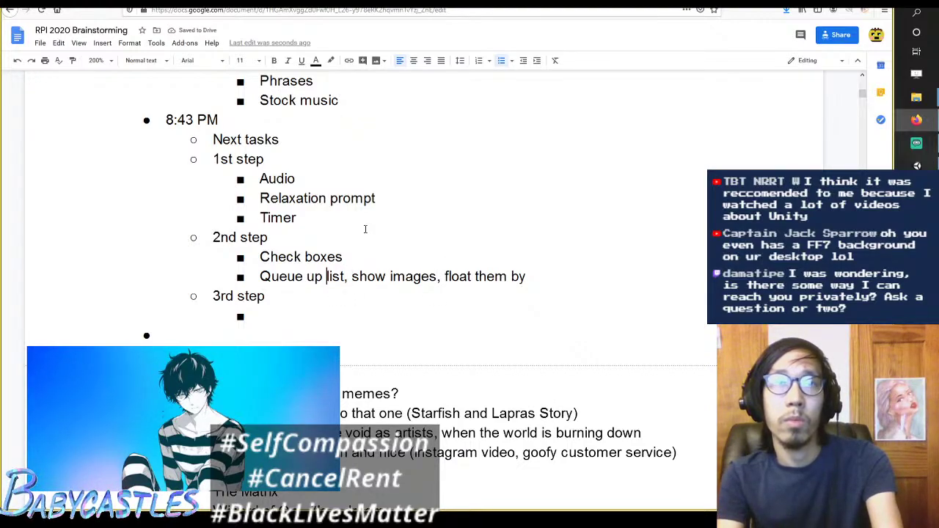
{"action": "type", "text": "images "}
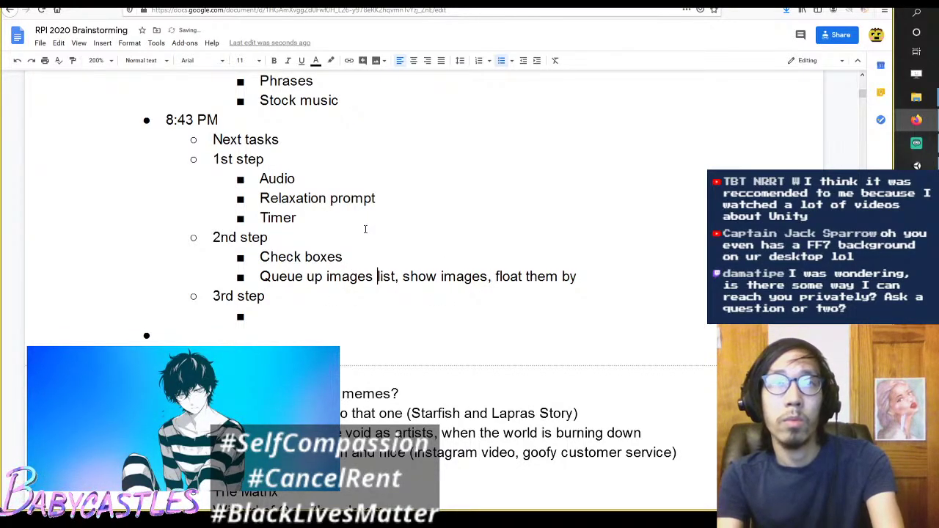
{"action": "type", "text": "for each in"}
{"action": "key", "text": "ctrl+Right"}
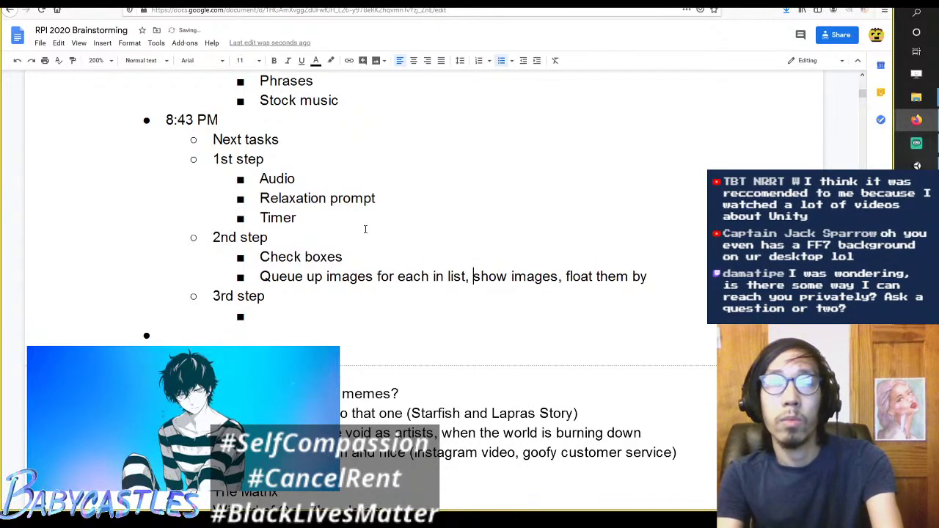
{"action": "key", "text": "Return"}
{"action": "key", "text": "Tab"}
{"action": "key", "text": "ctrl+Right"}
{"action": "key", "text": "BackSpace"}
{"action": "key", "text": "BackSpace"}
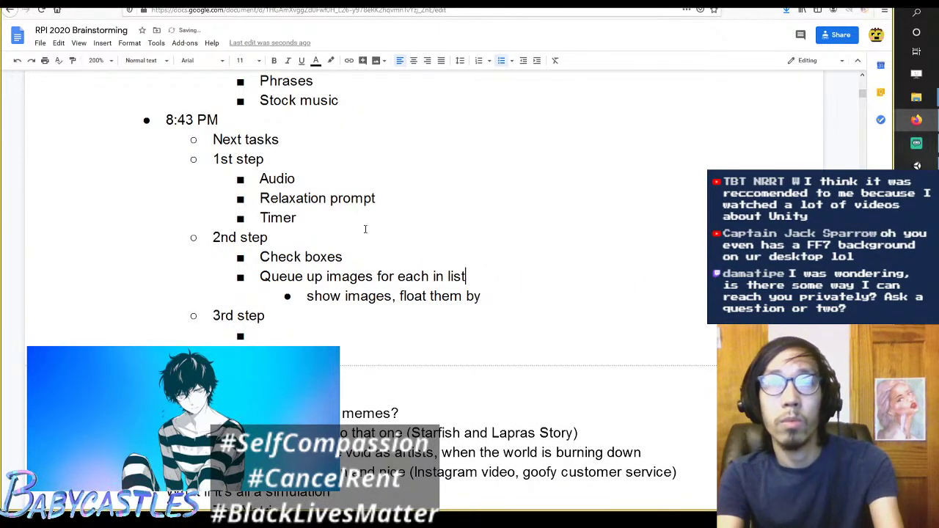
Step: Add a new empty point under the 3rd step
{"action": "key", "text": "Down"}
{"action": "key", "text": "Down"}
{"action": "key", "text": "Up"}
{"action": "key", "text": "Down"}
{"action": "key", "text": "Down"}
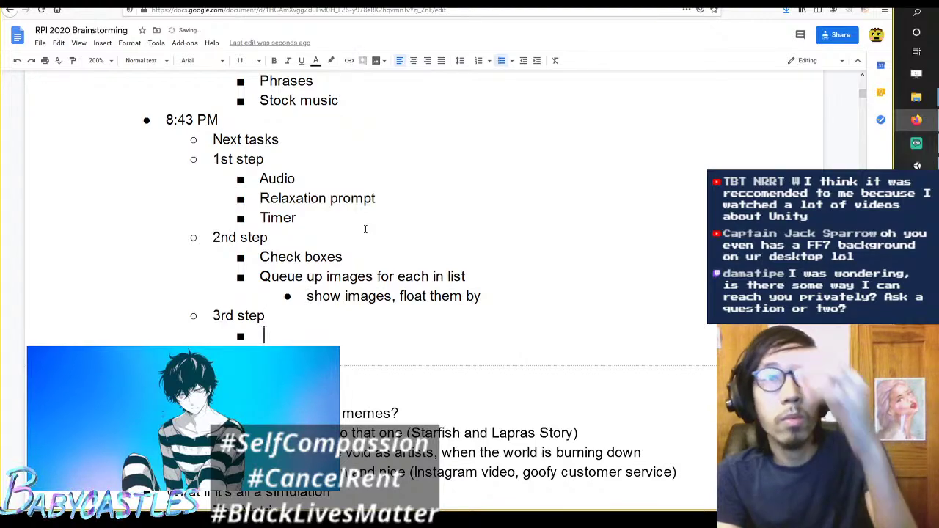
{"action": "key", "text": "Return"}
{"action": "key", "text": "shift+Tab"}
{"action": "key", "text": "shift+Tab"}
{"action": "left_click", "coordinate": [339, 299]}
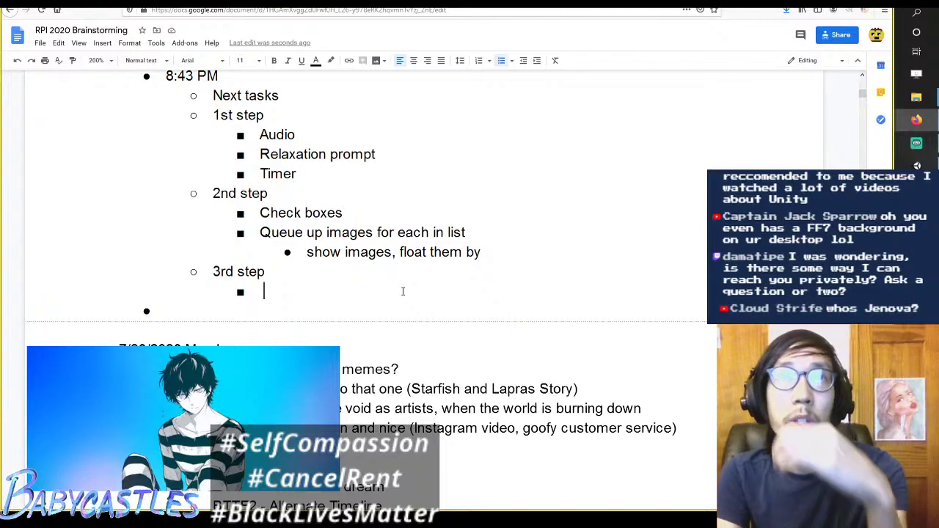
Step: Type 'Question text' as a placeholder point under the 3rd step
{"action": "key", "text": "ctrl+Tab"}
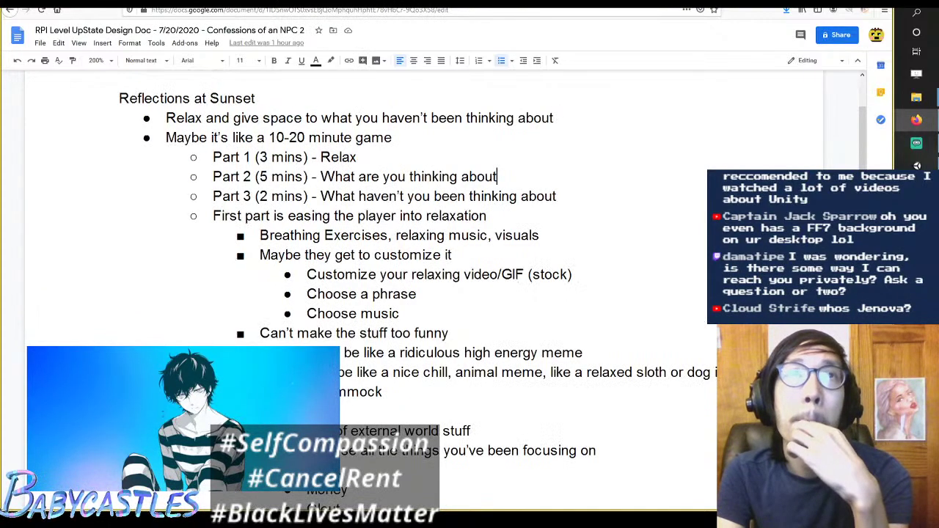
{"action": "key", "text": "ctrl+shift+Tab"}
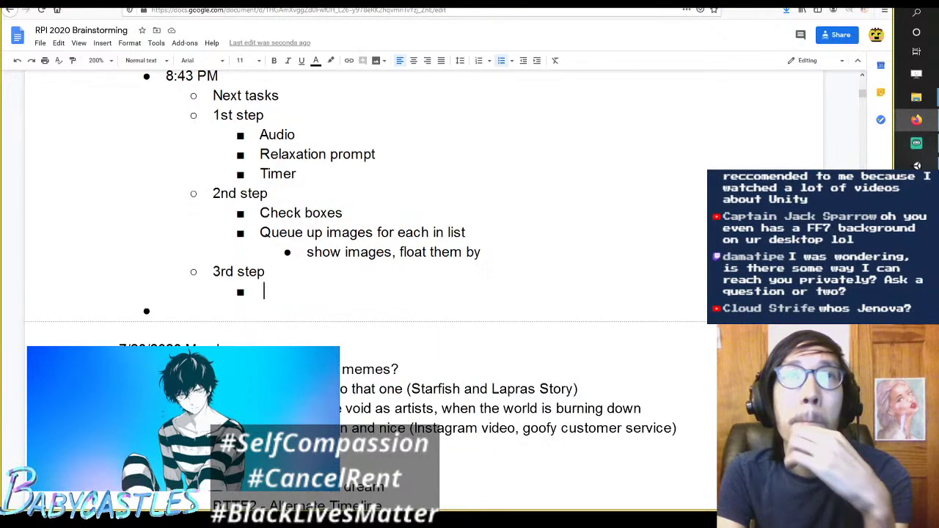
{"action": "type", "text": "Question text"}
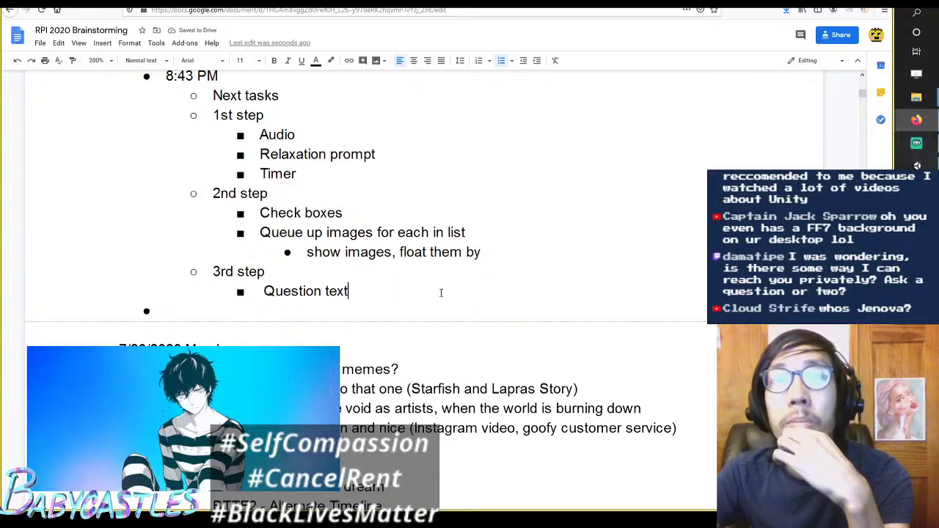
Step: Find the line about the player naming their pain in the Level UpState design doc
{"action": "key", "text": "ctrl+Tab"}
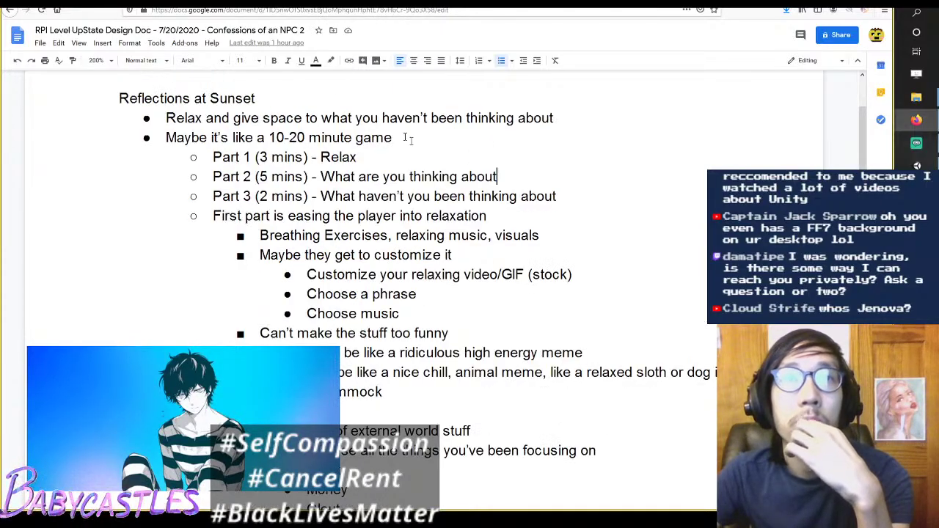
{"action": "scroll", "coordinate": [546, 242], "scroll_direction": "down", "scroll_amount": 15}
{"action": "scroll", "coordinate": [546, 242], "scroll_direction": "down", "scroll_amount": 10}
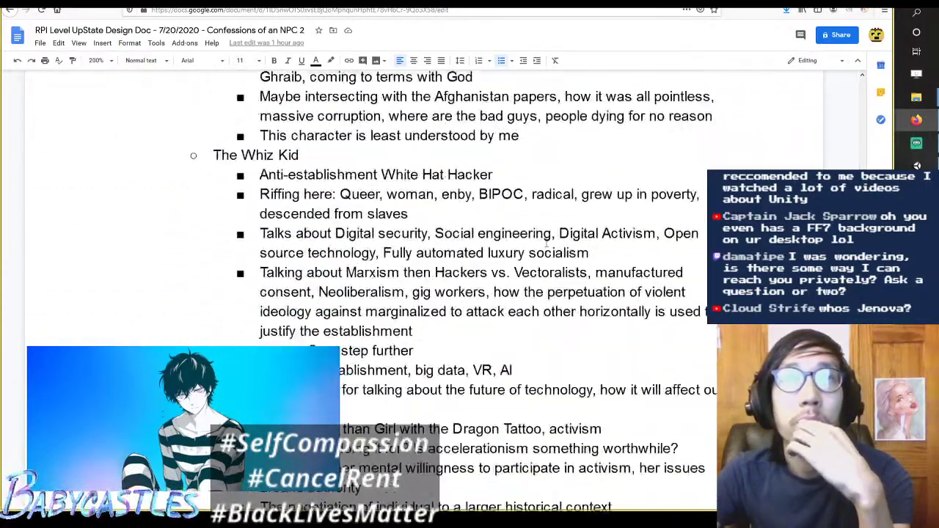
{"action": "scroll", "coordinate": [546, 242], "scroll_direction": "up", "scroll_amount": 12}
{"action": "scroll", "coordinate": [546, 242], "scroll_direction": "up", "scroll_amount": 10}
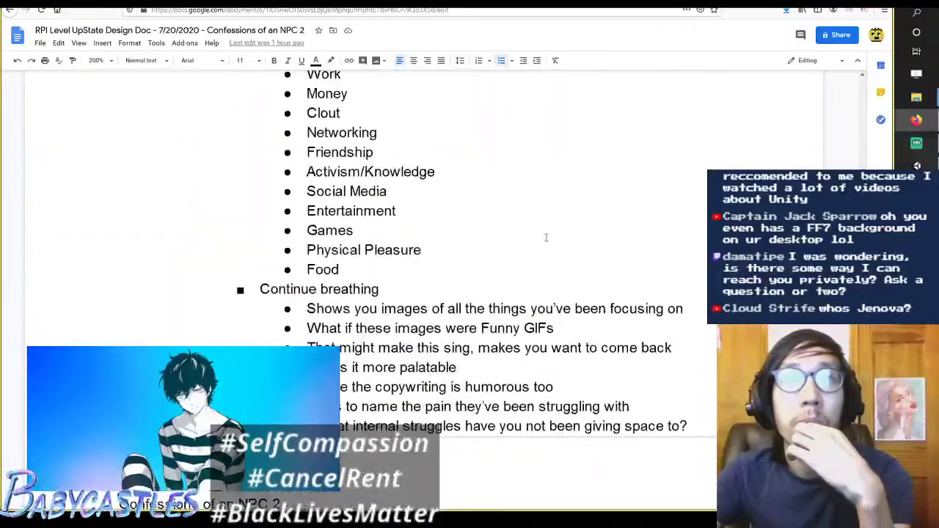
{"action": "scroll", "coordinate": [546, 242], "scroll_direction": "down", "scroll_amount": 3}
{"action": "scroll", "coordinate": [546, 240], "scroll_direction": "up", "scroll_amount": 5}
{"action": "scroll", "coordinate": [547, 240], "scroll_direction": "down", "scroll_amount": 10}
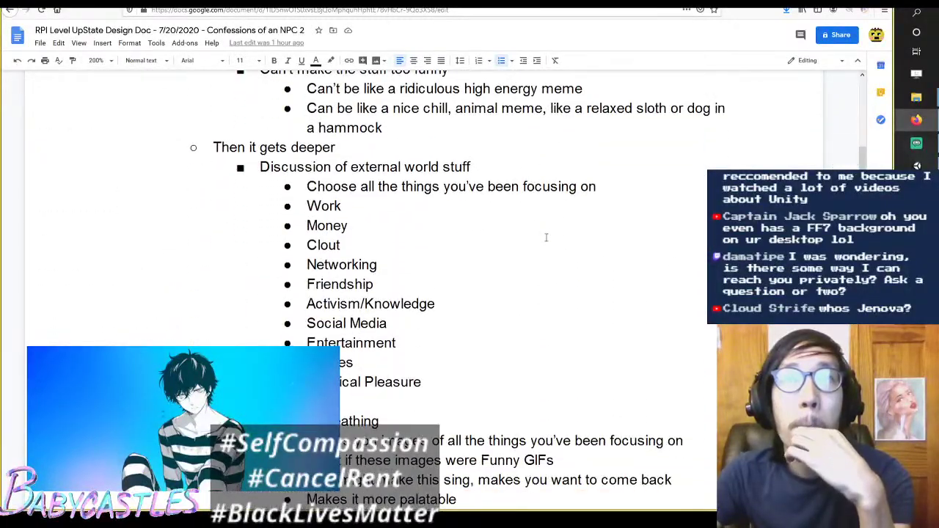
{"action": "left_click", "coordinate": [649, 223]}
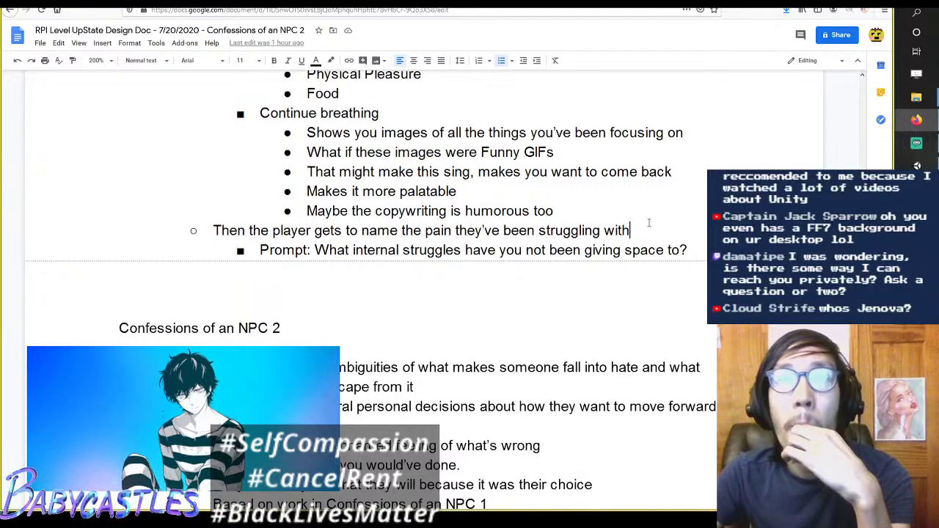
Step: Replace 'Question text' under the 3rd step with 'Prompt', checking the design doc's wording
{"action": "key", "text": "ctrl+Tab"}
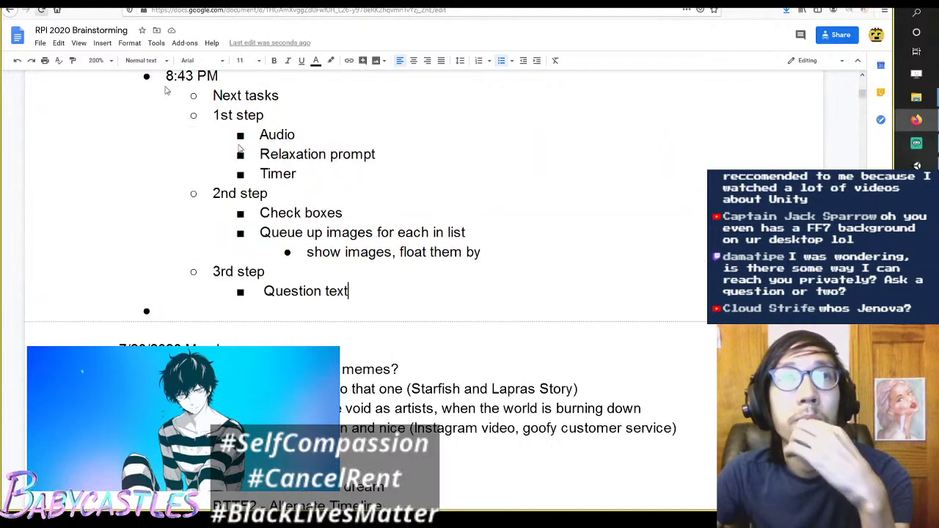
{"action": "left_click", "coordinate": [405, 290]}
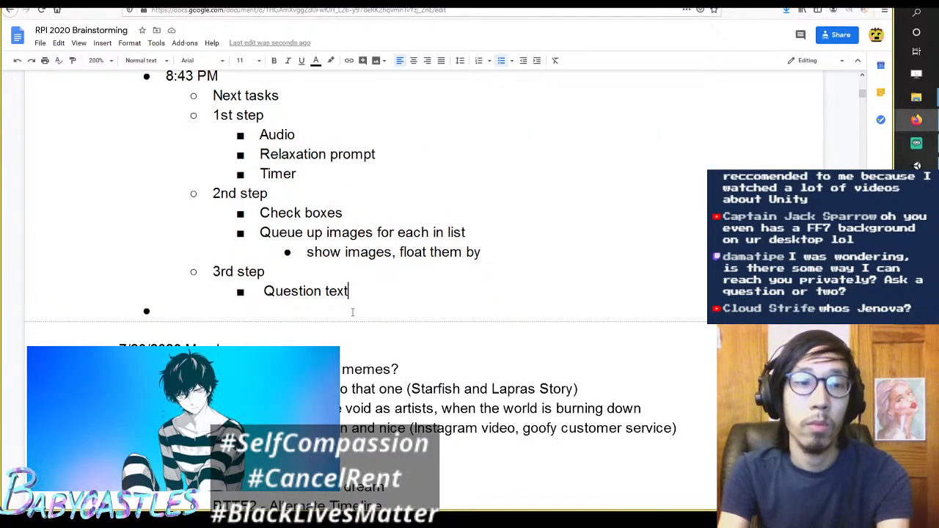
{"action": "key", "text": "ctrl+BackSpace"}
{"action": "key", "text": "ctrl+BackSpace"}
{"action": "type", "text": "Prompt:"}
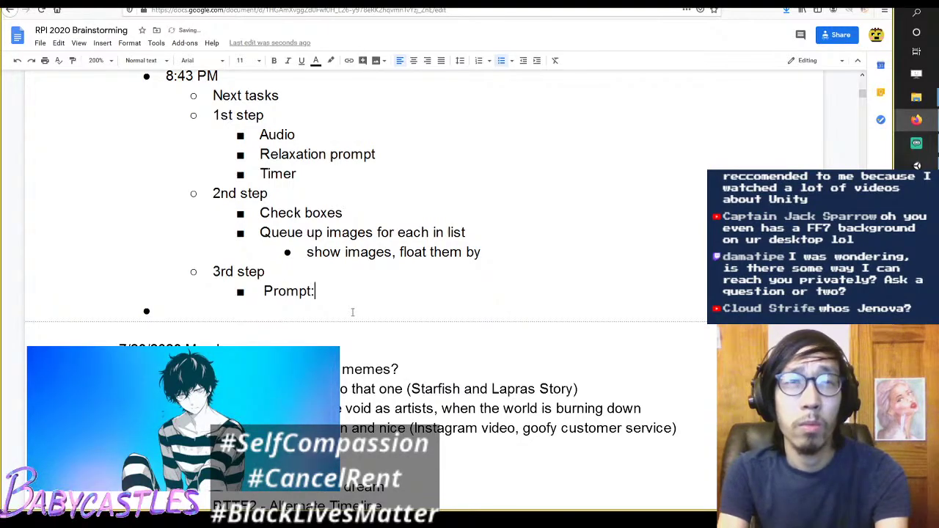
{"action": "key", "text": "ctrl+shift+Tab"}
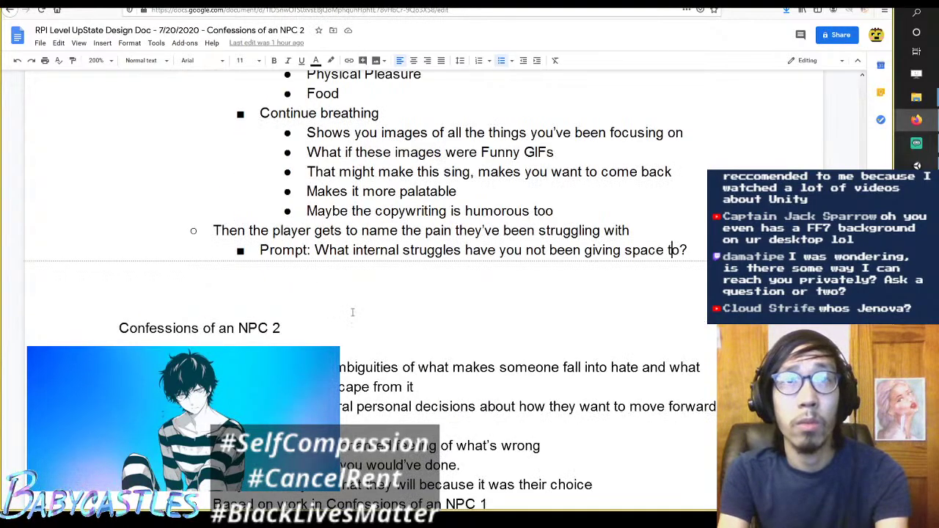
{"action": "key", "text": "ctrl+Tab"}
Step: Complete the point as 'Prompt: Internal struggles' with a capital I
{"action": "type", "text": "ni"}
{"action": "key", "text": "BackSpace"}
{"action": "key", "text": "BackSpace"}
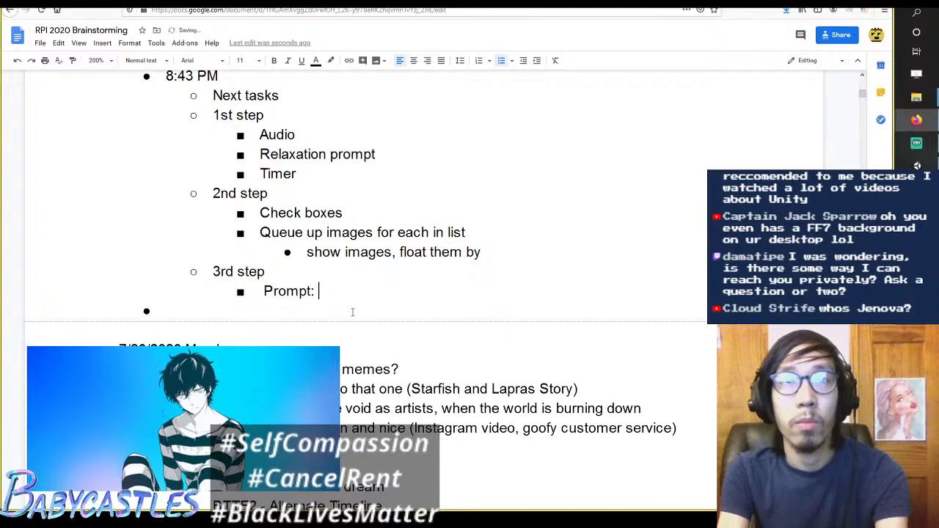
{"action": "type", "text": "Integ"}
{"action": "key", "text": "BackSpace"}
{"action": "key", "text": "BackSpace"}
{"action": "key", "text": "BackSpace"}
{"action": "key", "text": "BackSpace"}
{"action": "key", "text": "BackSpace"}
{"action": "type", "text": "in"}
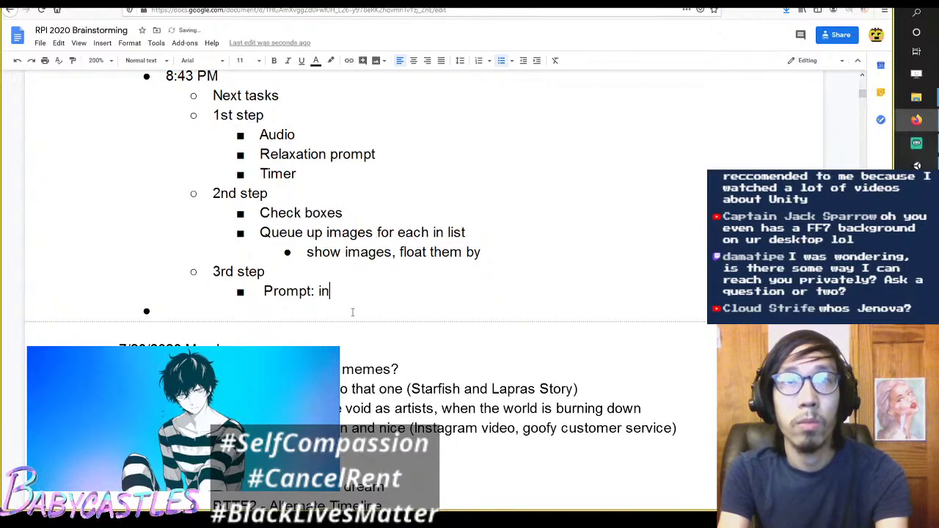
{"action": "type", "text": "ternal struggles"}
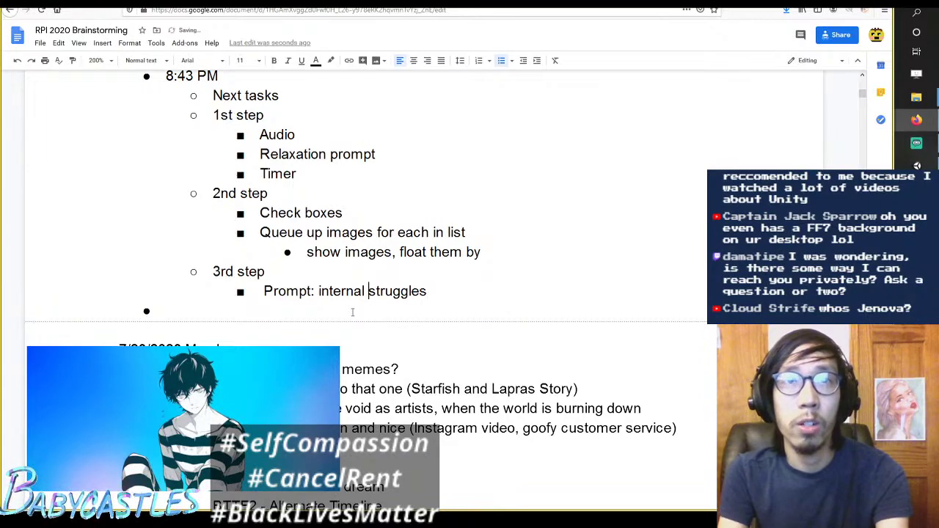
{"action": "key", "text": "ctrl+Left"}
{"action": "key", "text": "Delete"}
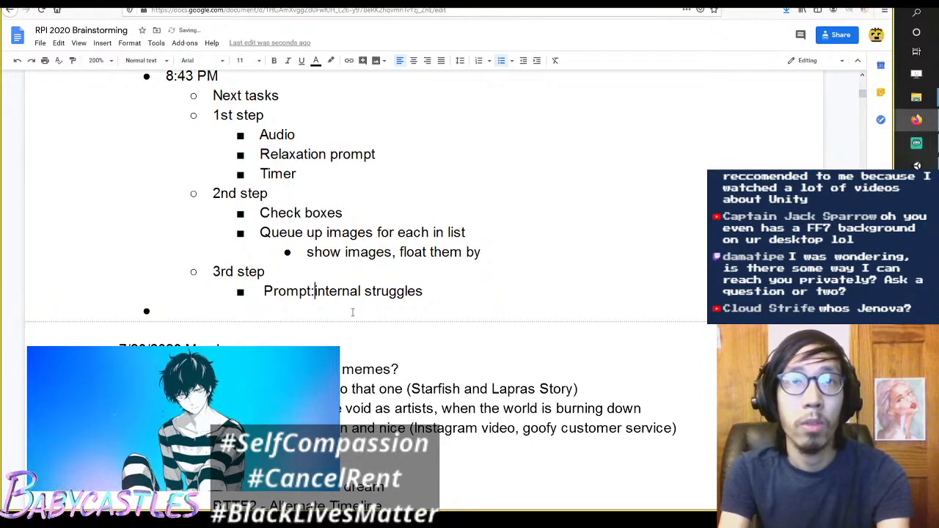
{"action": "type", "text": "I"}
{"action": "left_click", "coordinate": [352, 312]}
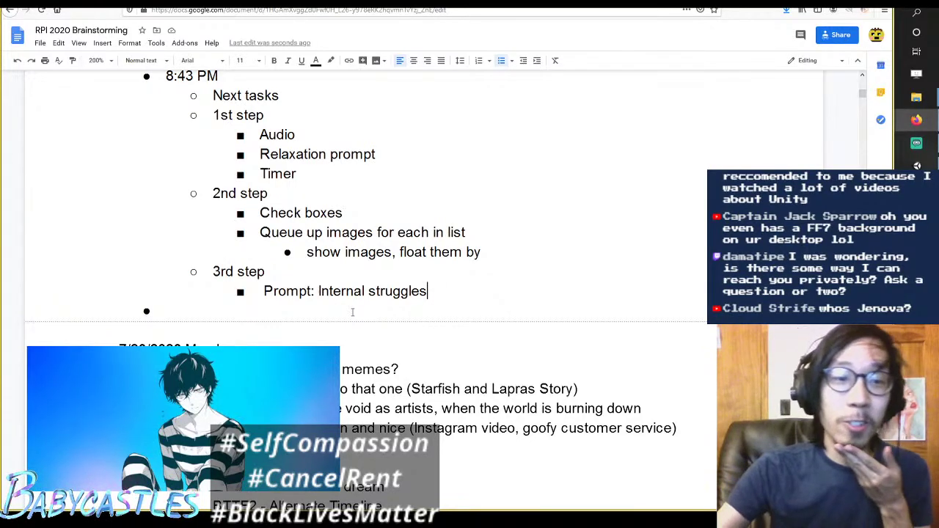
{"action": "left_click", "coordinate": [559, 243]}
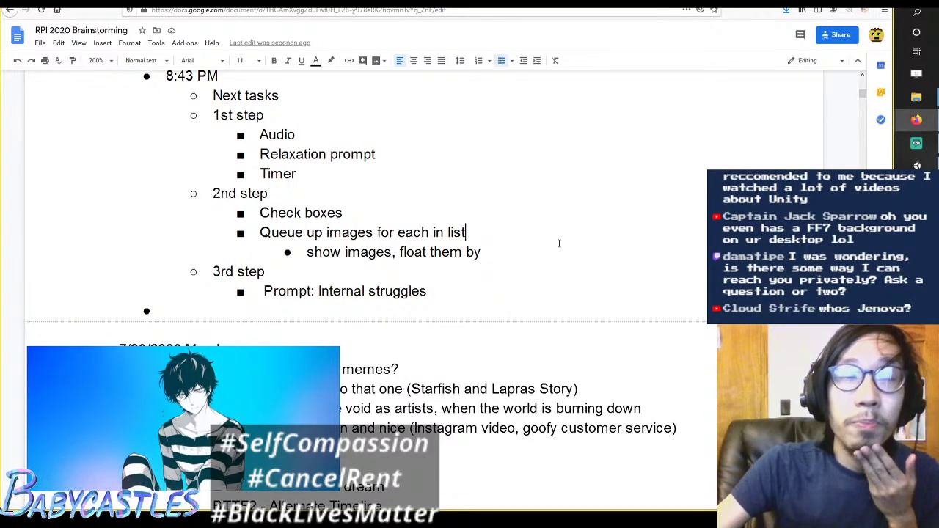
{"action": "scroll", "coordinate": [560, 243], "scroll_direction": "up", "scroll_amount": 1}
{"action": "scroll", "coordinate": [559, 242], "scroll_direction": "down", "scroll_amount": 1}
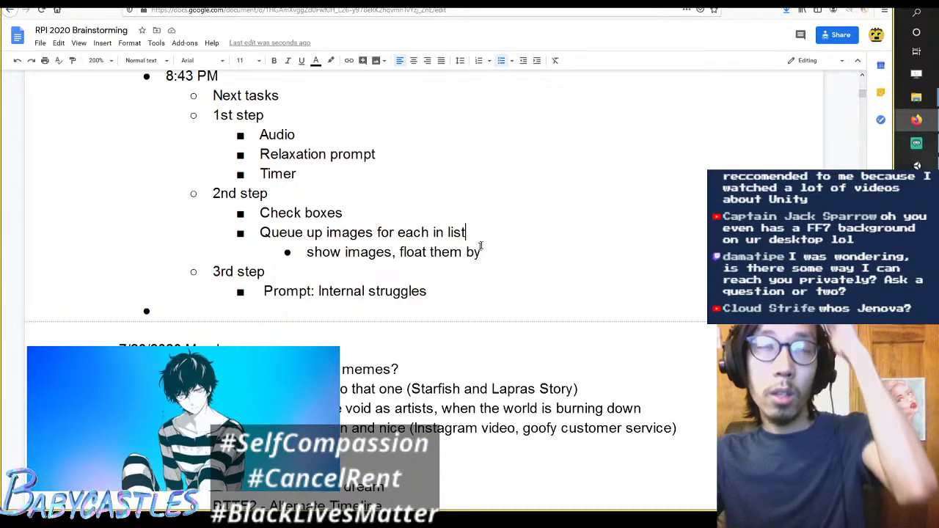
{"action": "scroll", "coordinate": [517, 217], "scroll_direction": "up", "scroll_amount": 1}
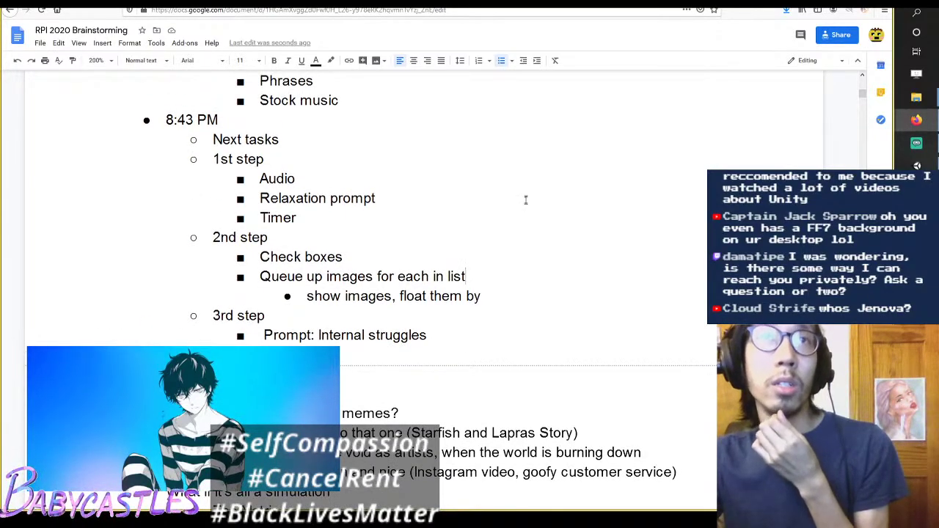
{"action": "scroll", "coordinate": [517, 220], "scroll_direction": "down", "scroll_amount": 1}
Step: Rewrite the prompt as 'Are there any struggles you haven't normally given space to that are suffacing now?'
{"action": "left_click", "coordinate": [482, 297]}
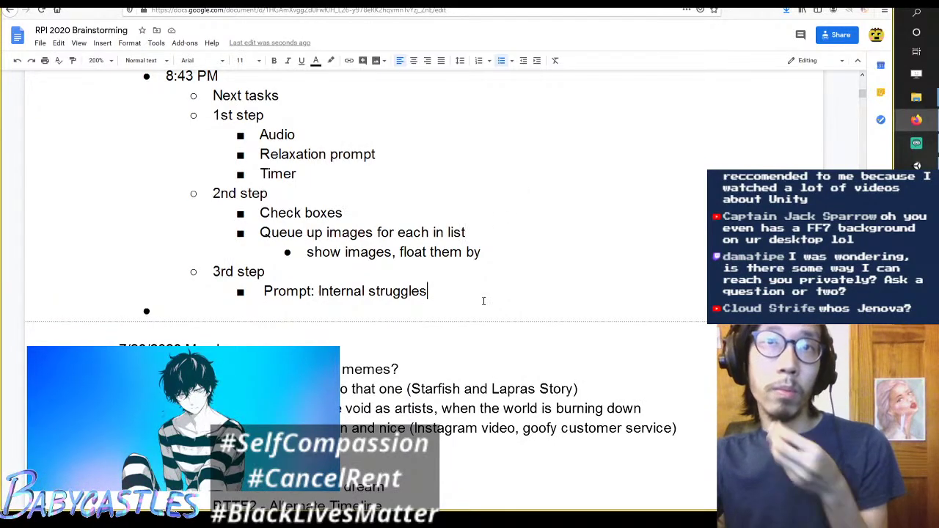
{"action": "key", "text": "ctrl+shift+Left"}
{"action": "key", "text": "ctrl+shift+Left"}
{"action": "type", "text": "What str"}
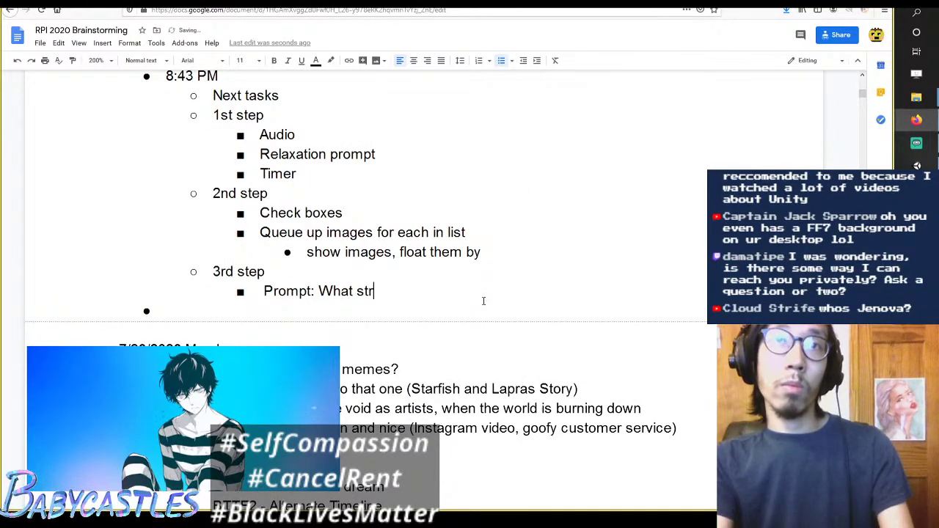
{"action": "type", "text": "uggles haven't you b"}
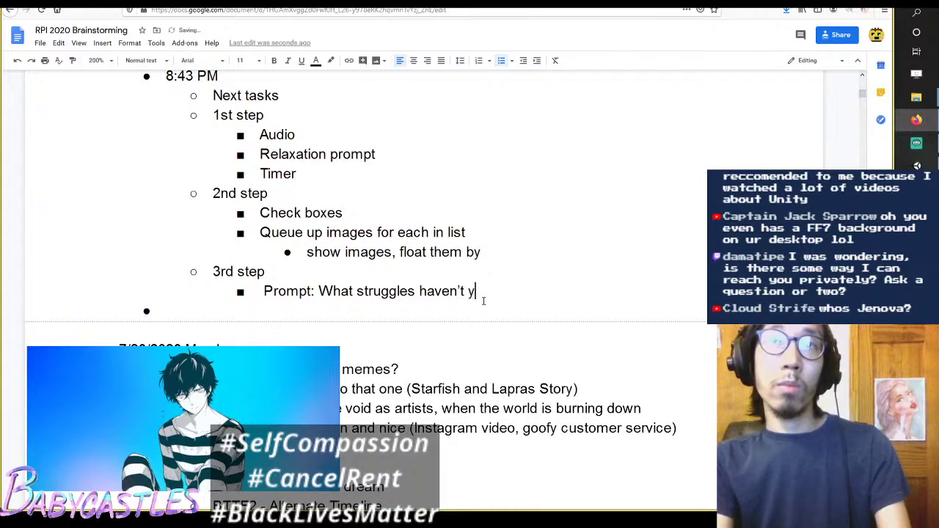
{"action": "key", "text": "BackSpace"}
{"action": "key", "text": "BackSpace"}
{"action": "key", "text": "BackSpace"}
{"action": "key", "text": "BackSpace"}
{"action": "key", "text": "BackSpace"}
{"action": "key", "text": "BackSpace"}
{"action": "key", "text": "BackSpace"}
{"action": "key", "text": "BackSpace"}
{"action": "key", "text": "BackSpace"}
{"action": "key", "text": "BackSpace"}
{"action": "key", "text": "BackSpace"}
{"action": "key", "text": "BackSpace"}
{"action": "key", "text": "BackSpace"}
{"action": "key", "text": "ctrl+BackSpace"}
{"action": "key", "text": "ctrl+BackSpace"}
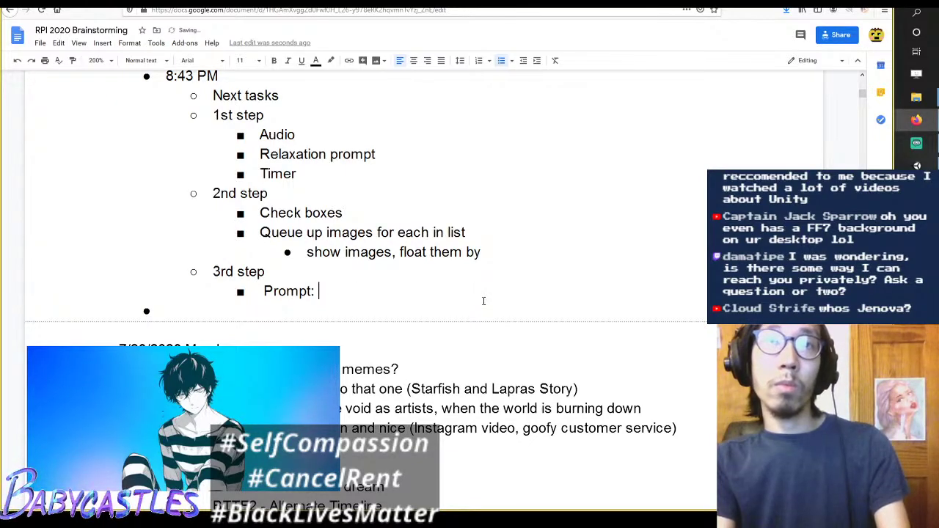
{"action": "type", "text": "Are"}
{"action": "key", "text": "BackSpace"}
{"action": "key", "text": "BackSpace"}
{"action": "key", "text": "BackSpace"}
{"action": "type", "text": "are"}
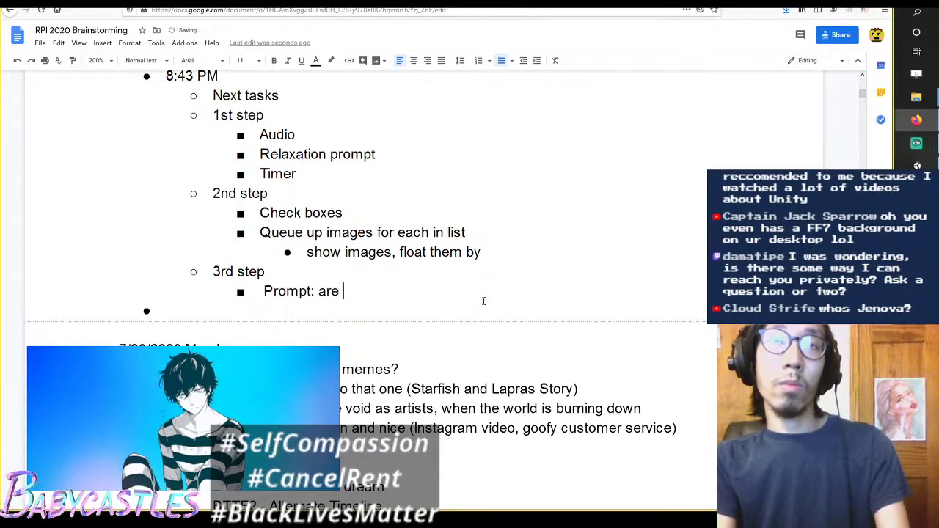
{"action": "key", "text": "BackSpace"}
{"action": "key", "text": "BackSpace"}
{"action": "key", "text": "BackSpace"}
{"action": "type", "text": "Are there any"}
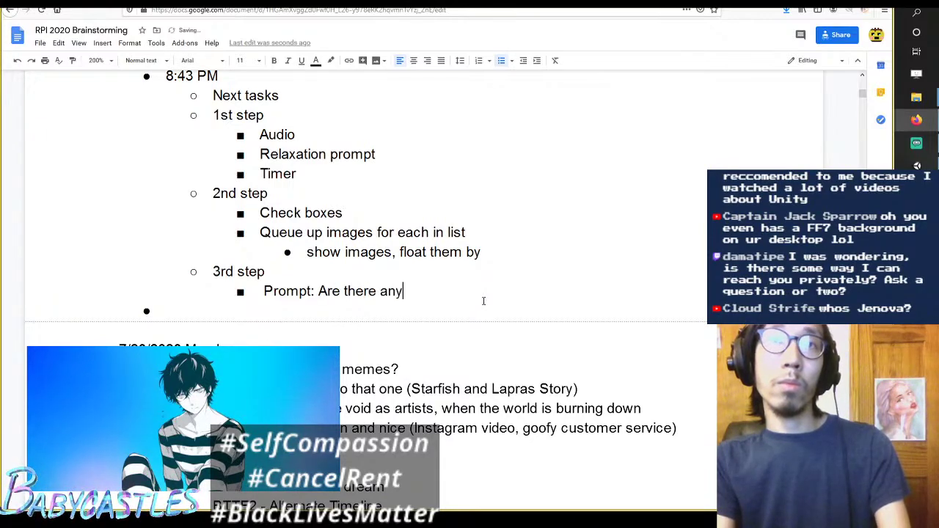
{"action": "type", "text": " struggles you "}
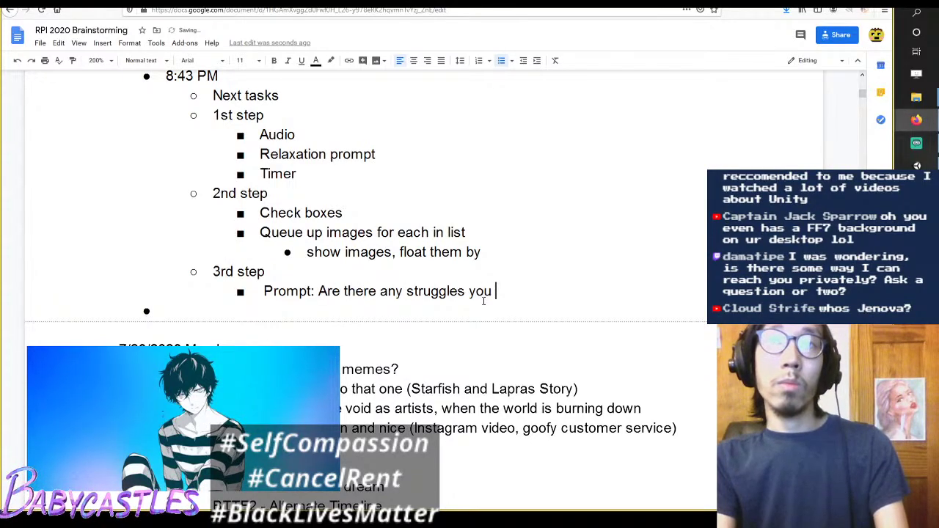
{"action": "type", "text": "have"}
{"action": "type", "text": "n't normally "}
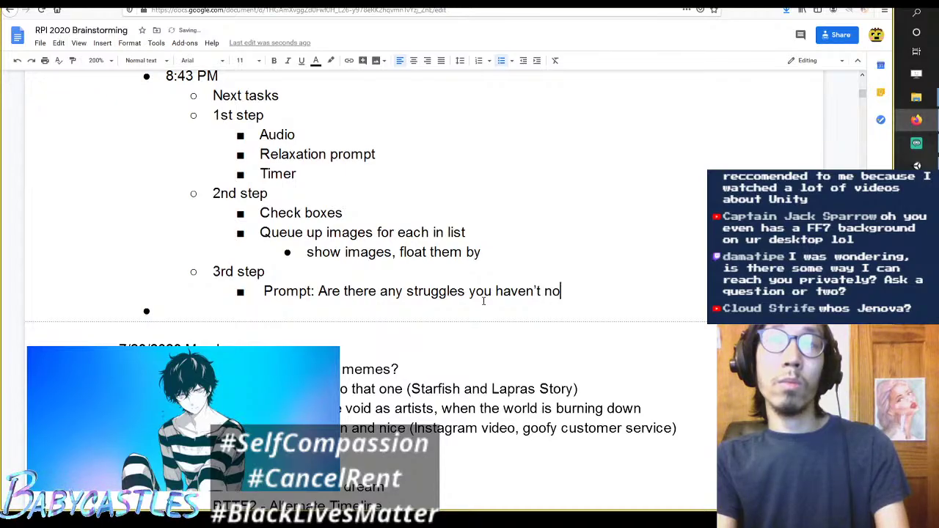
{"action": "type", "text": "given "}
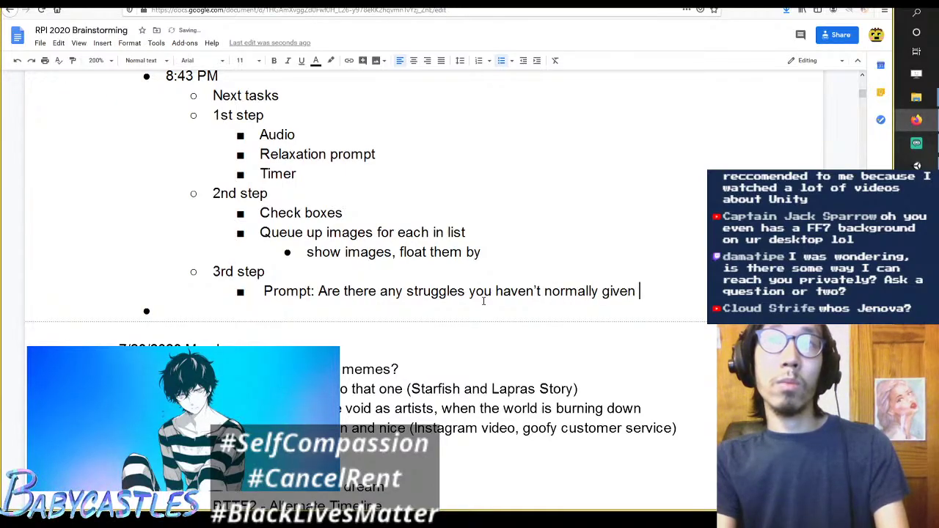
{"action": "type", "text": "space to t"}
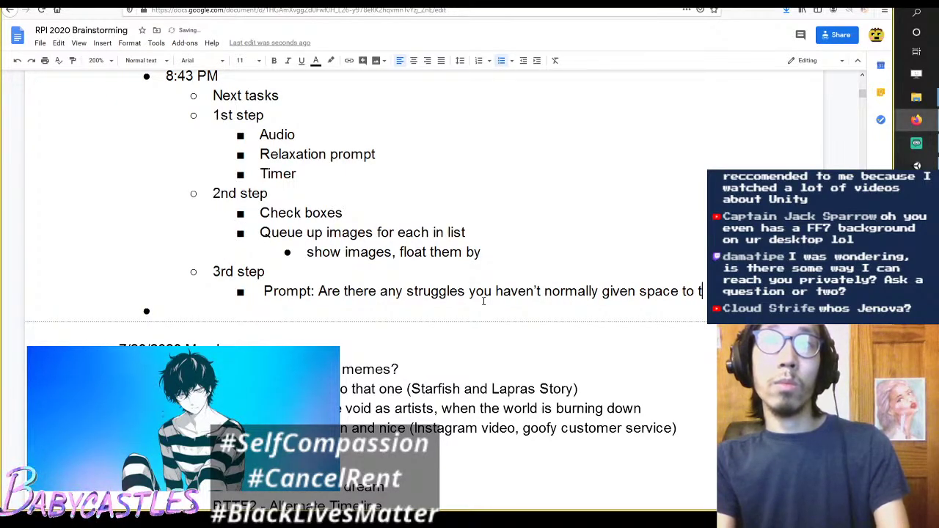
{"action": "type", "text": "hat are suffa"}
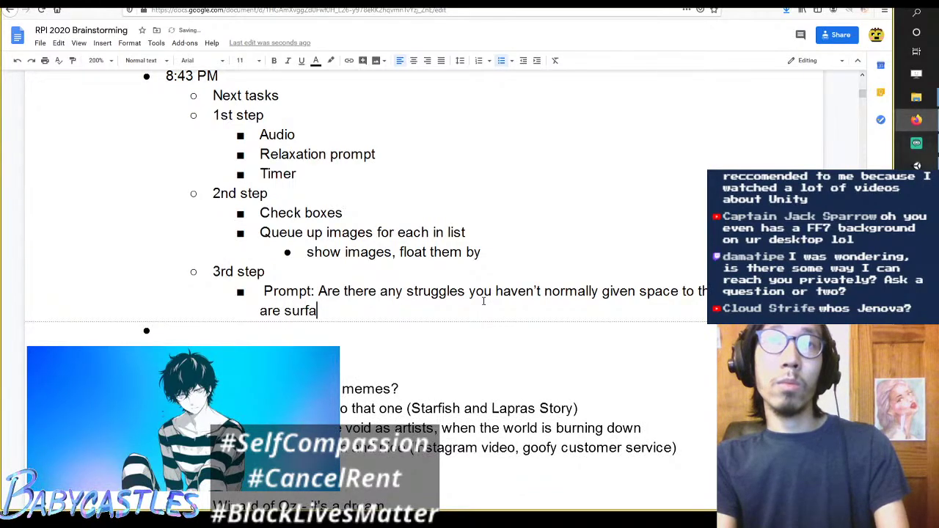
{"action": "type", "text": "cing now/"}
{"action": "key", "text": "shift+Return"}
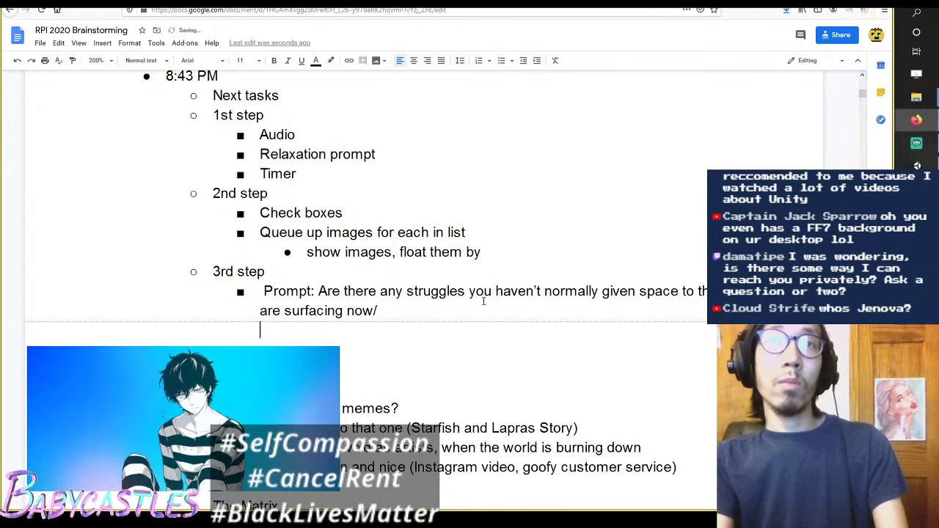
{"action": "key", "text": "BackSpace"}
{"action": "key", "text": "BackSpace"}
{"action": "type", "text": "?"}
Step: Add a new 'Text Input:' point below the prompt
{"action": "key", "text": "Return"}
{"action": "key", "text": "BackSpace"}
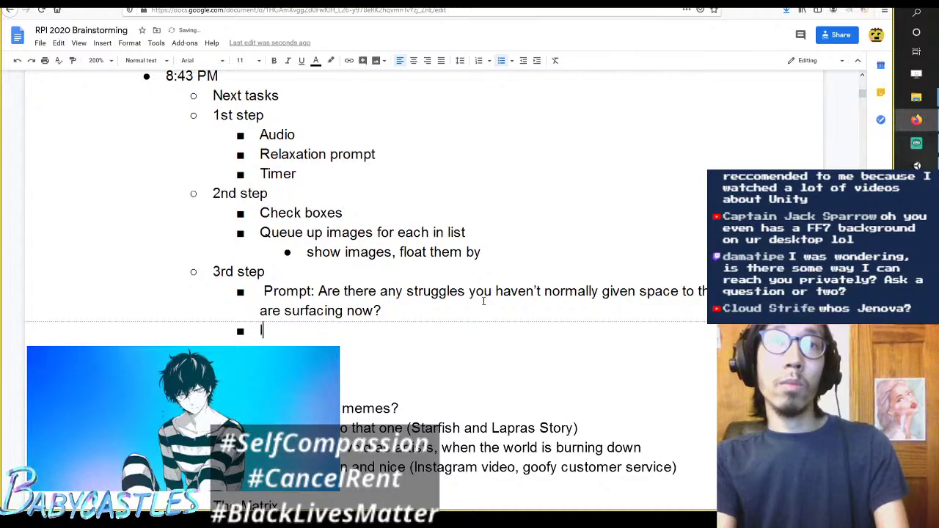
{"action": "type", "text": "Text Inpu"}
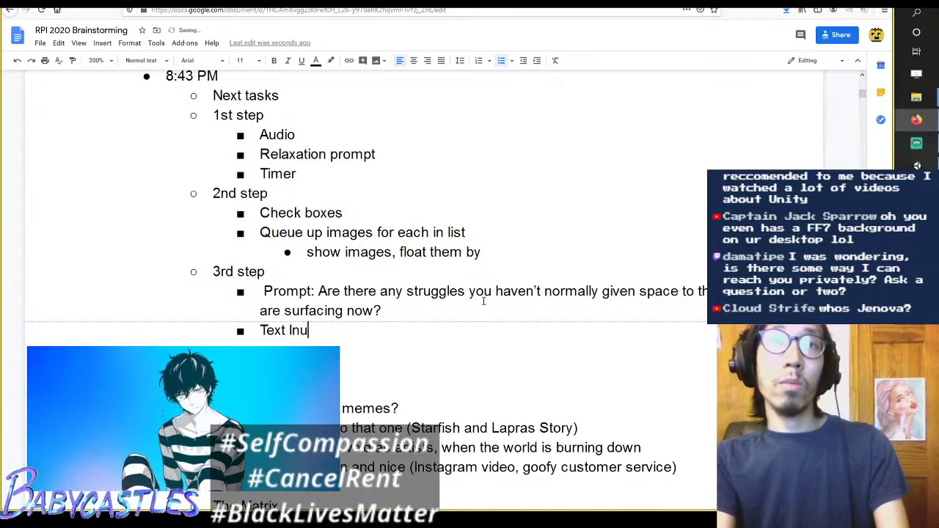
{"action": "key", "text": "BackSpace"}
{"action": "type", "text": "put:"}
Step: Remove the colon after Text Input and the leading space before Prompt
{"action": "key", "text": "BackSpace"}
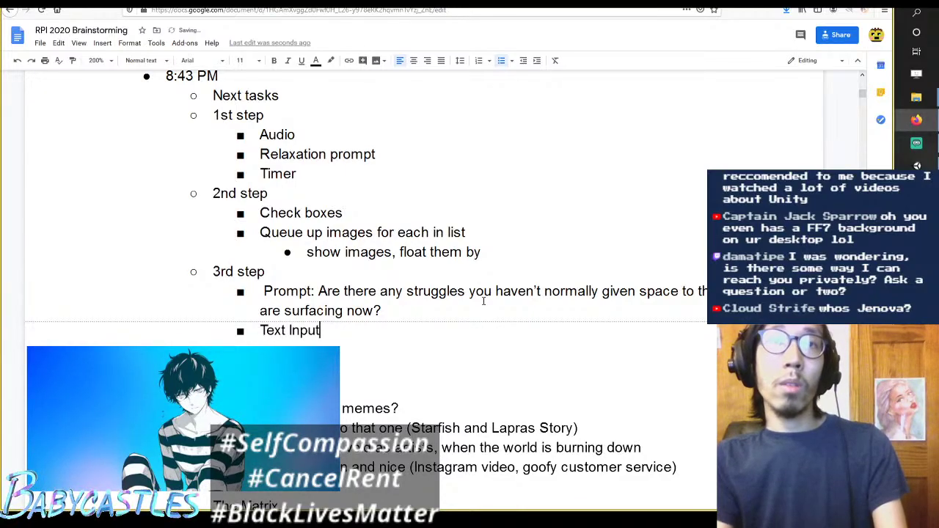
{"action": "key", "text": "Up"}
{"action": "key", "text": "Up"}
{"action": "key", "text": "Home"}
{"action": "key", "text": "Left"}
{"action": "key", "text": "Right"}
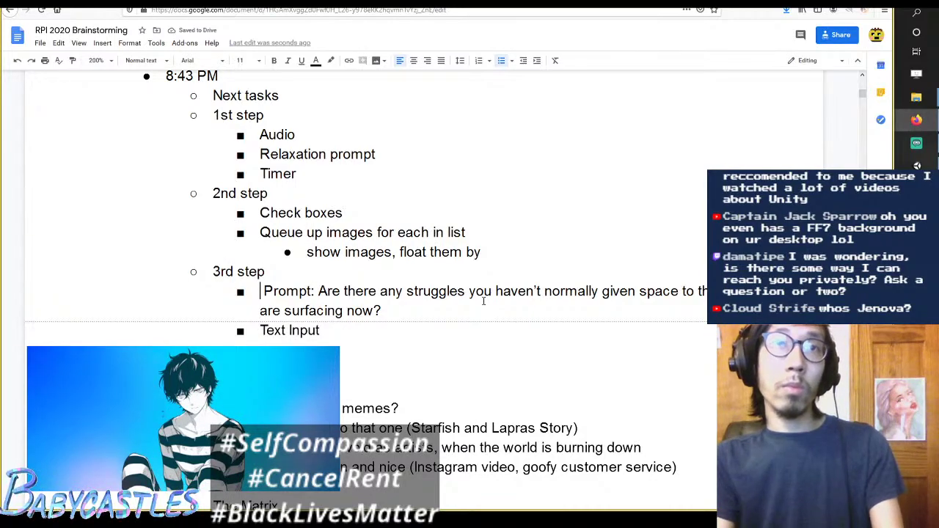
{"action": "key", "text": "BackSpace"}
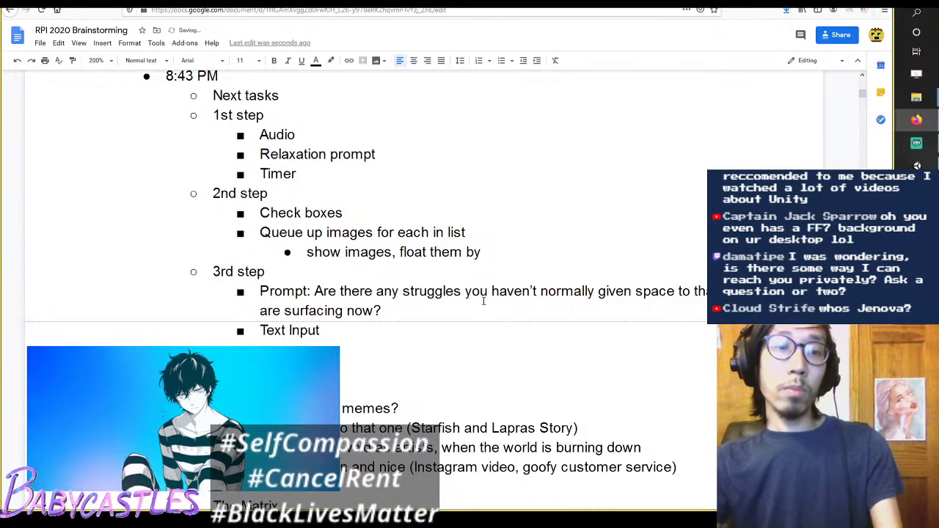
{"action": "scroll", "coordinate": [553, 228], "scroll_direction": "down", "scroll_amount": 1}
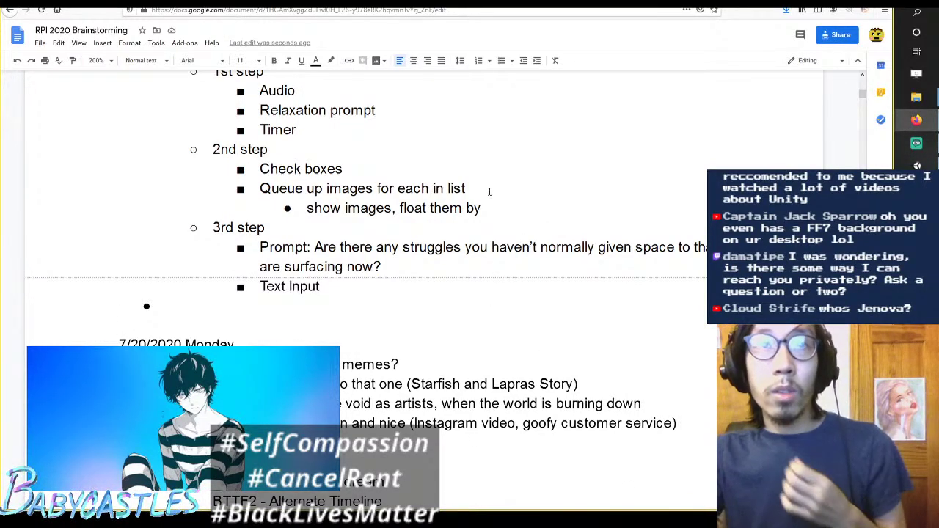
{"action": "left_click", "coordinate": [484, 189]}
{"action": "scroll", "coordinate": [497, 207], "scroll_direction": "up", "scroll_amount": 2}
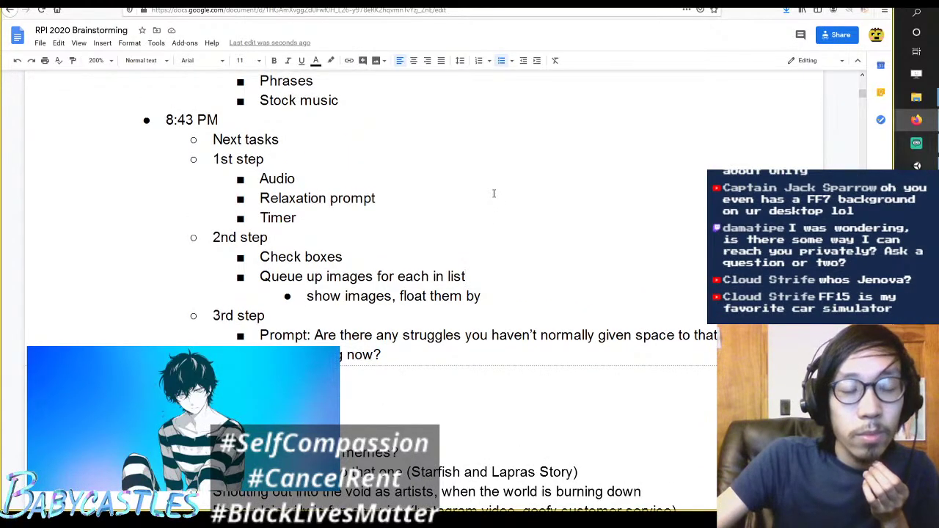
{"action": "left_click", "coordinate": [495, 187]}
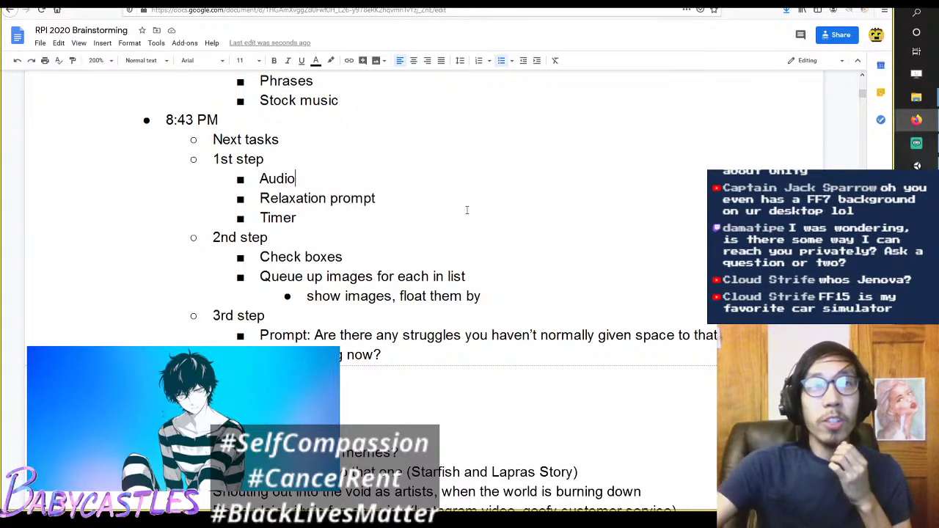
{"action": "middle_click", "coordinate": [504, 178]}
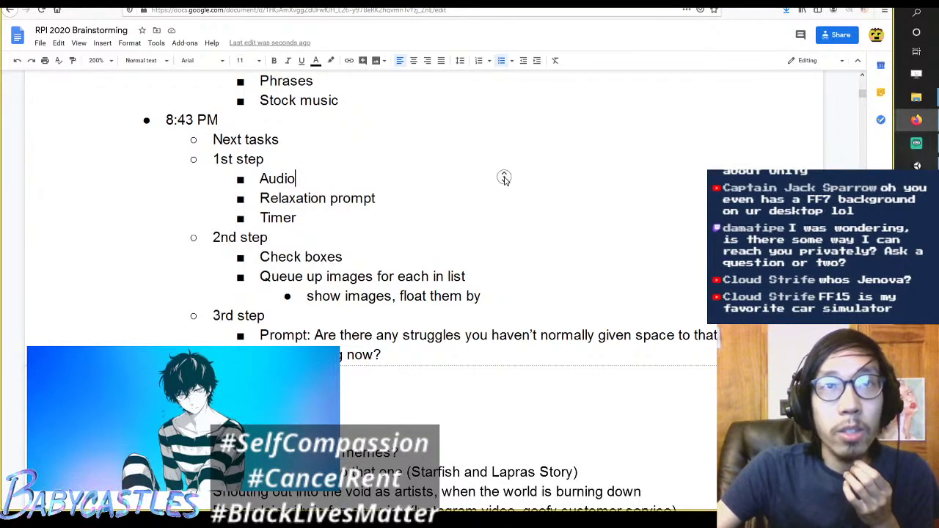
{"action": "middle_click", "coordinate": [520, 166]}
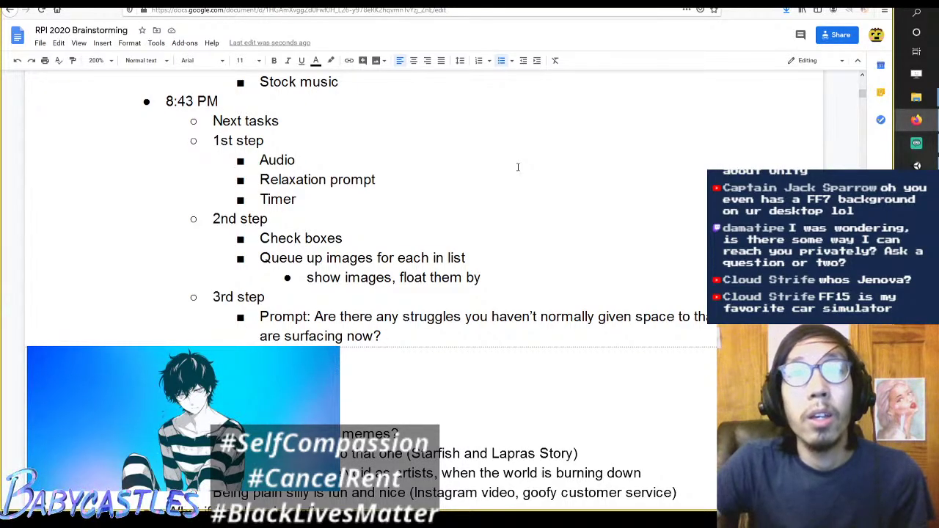
{"action": "scroll", "coordinate": [517, 167], "scroll_direction": "down", "scroll_amount": 1}
{"action": "scroll", "coordinate": [517, 167], "scroll_direction": "up", "scroll_amount": 1}
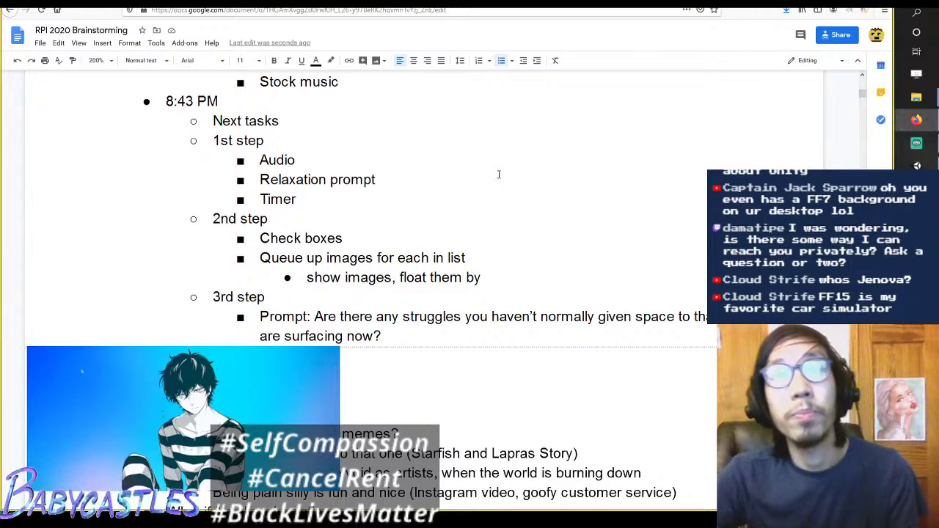
{"action": "left_click", "coordinate": [379, 207]}
{"action": "scroll", "coordinate": [426, 187], "scroll_direction": "down", "scroll_amount": 1}
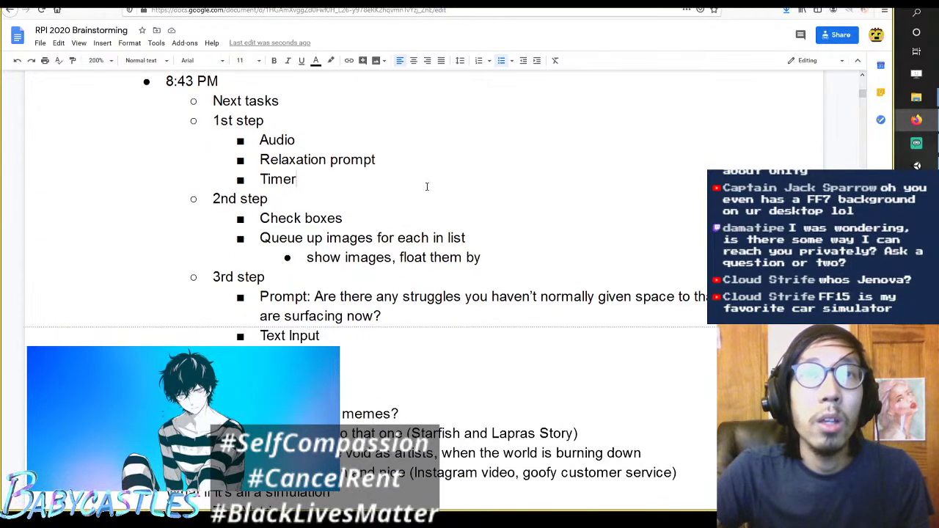
{"action": "scroll", "coordinate": [429, 185], "scroll_direction": "up", "scroll_amount": 1}
{"action": "scroll", "coordinate": [434, 183], "scroll_direction": "down", "scroll_amount": 2}
{"action": "left_click", "coordinate": [463, 143]}
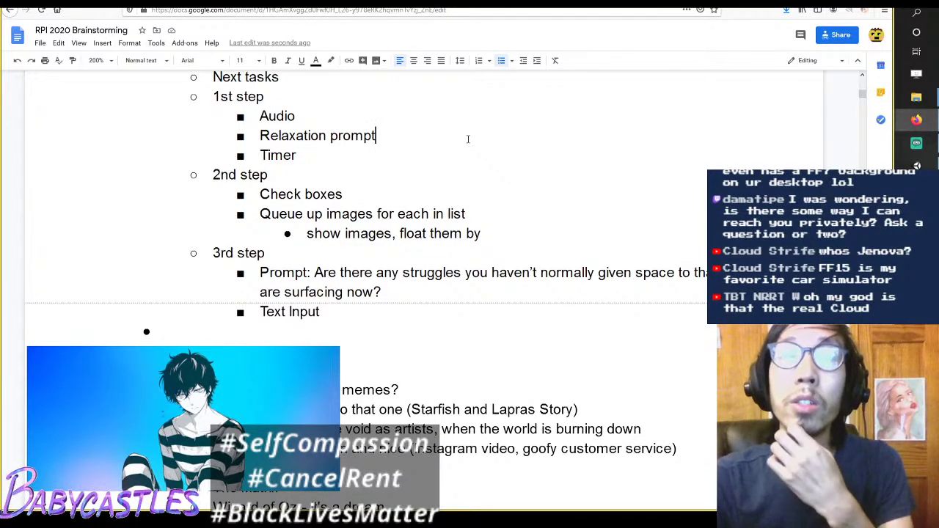
Step: Annotate Audio with '- use existing audio' and Relaxation prompt with '- some text'
{"action": "key", "text": "Up"}
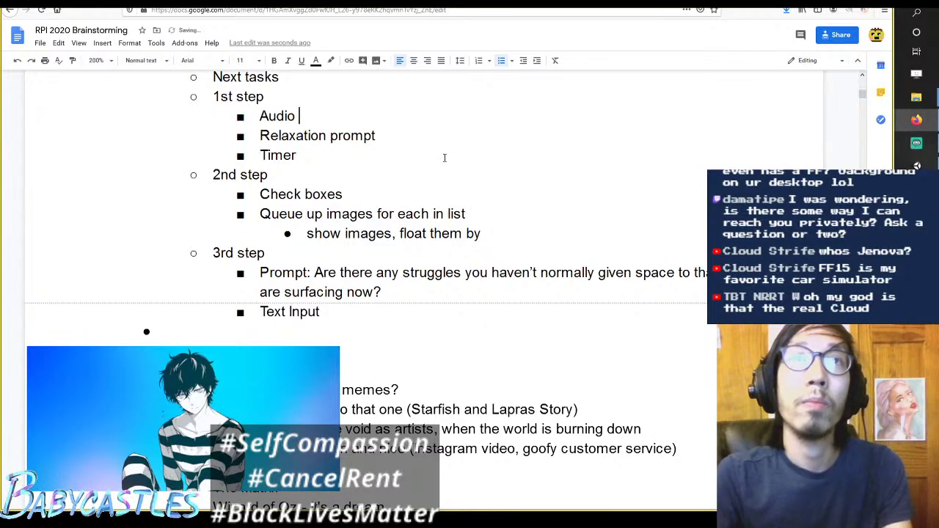
{"action": "type", "text": "- use existin"}
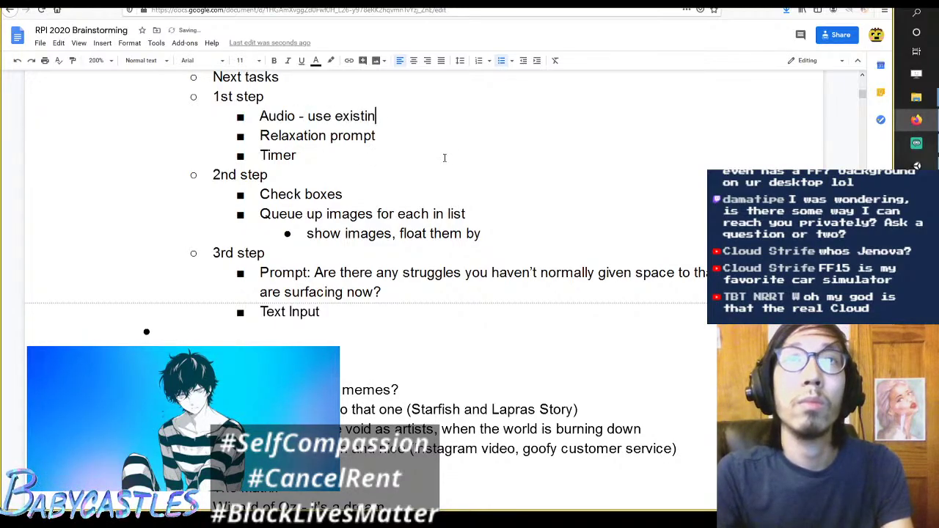
{"action": "type", "text": "g audio"}
{"action": "key", "text": "Down"}
{"action": "type", "text": "-"}
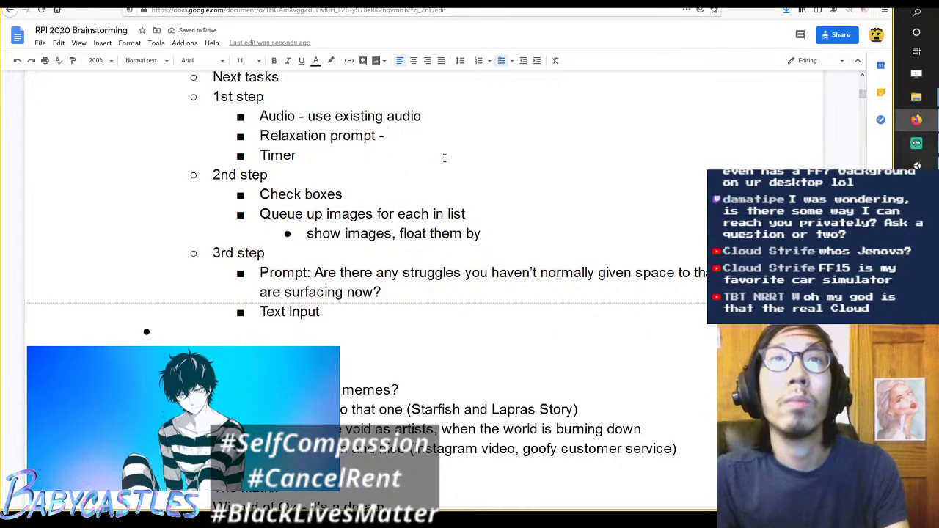
{"action": "key", "text": "Down"}
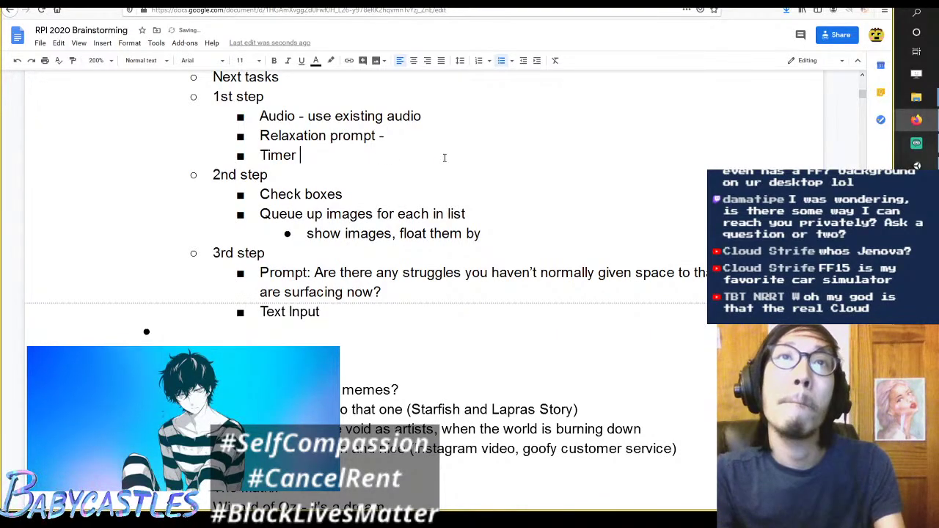
{"action": "type", "text": "-"}
{"action": "key", "text": "Up"}
{"action": "key", "text": "End"}
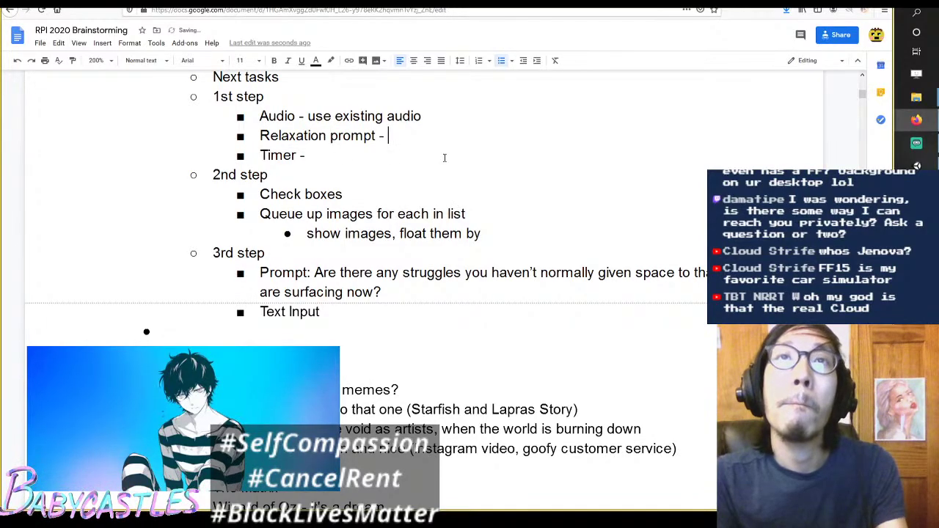
{"action": "type", "text": "some tex"}
{"action": "type", "text": "t"}
Step: Annotate the Timer bullet with '- wait, for 60 seconds'
{"action": "key", "text": "Down"}
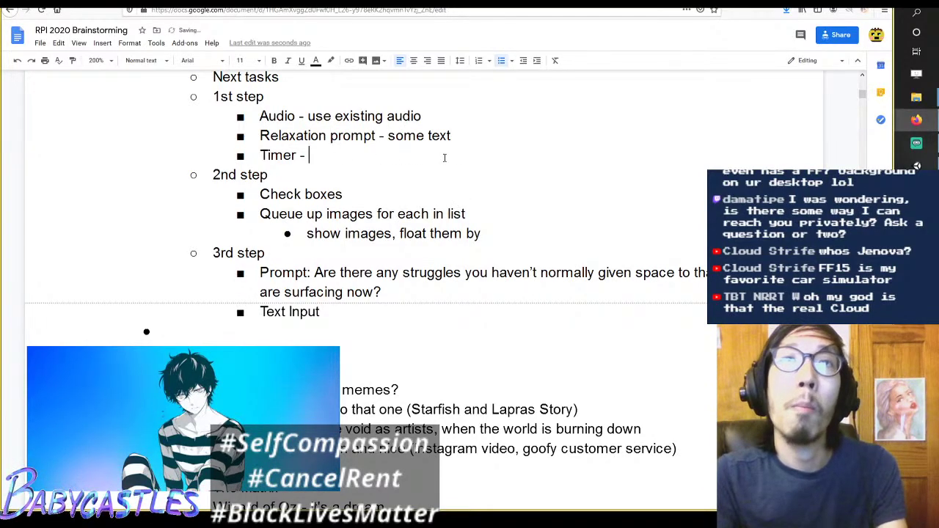
{"action": "type", "text": "wait field"}
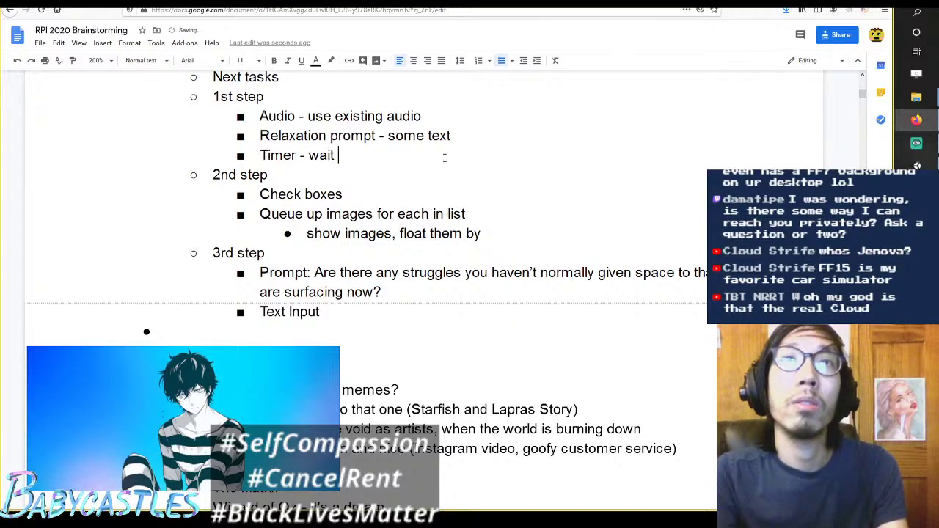
{"action": "key", "text": "BackSpace"}
{"action": "key", "text": "BackSpace"}
{"action": "key", "text": "BackSpace"}
{"action": "key", "text": "BackSpace"}
{"action": "key", "text": "BackSpace"}
{"action": "key", "text": "BackSpace"}
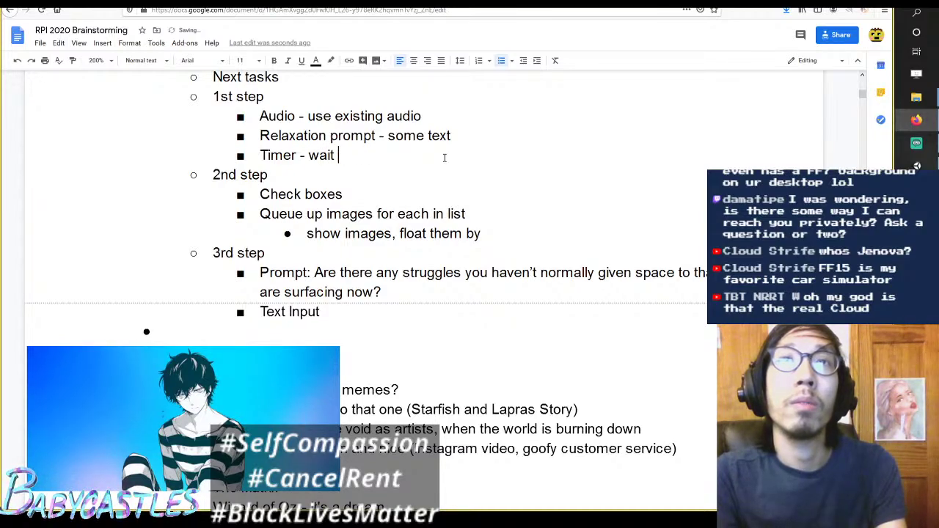
{"action": "key", "text": "BackSpace"}
{"action": "type", "text": ","}
{"action": "key", "text": "BackSpace"}
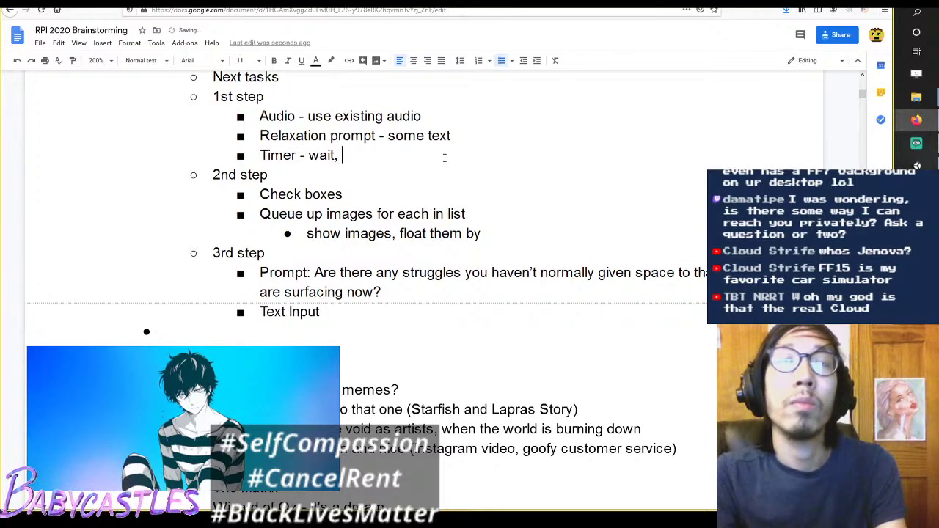
{"action": "type", "text": "for 60 se"}
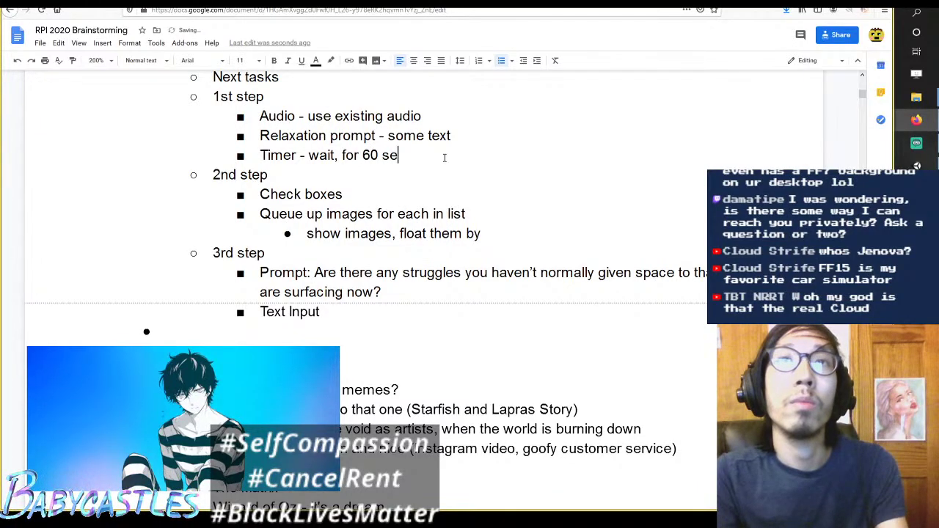
{"action": "type", "text": "conds"}
{"action": "key", "text": "Up"}
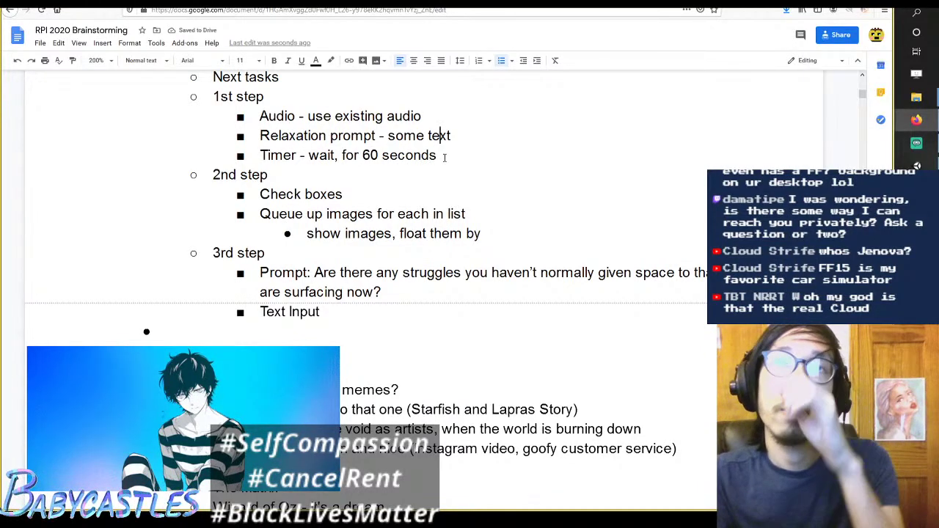
{"action": "key", "text": "Down"}
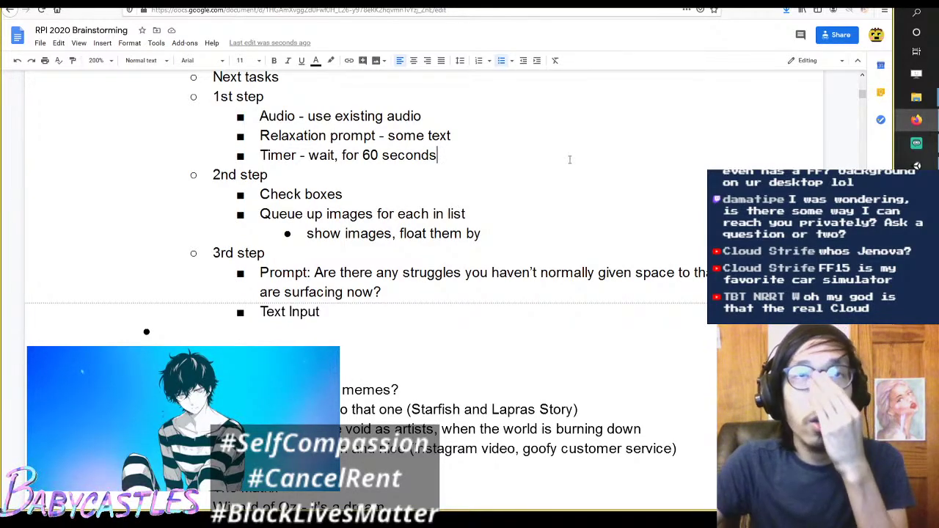
Step: Extend the Timer bullet with ', then increment to 120 seconds, then 180, then 5 minutes'
{"action": "left_click", "coordinate": [588, 125]}
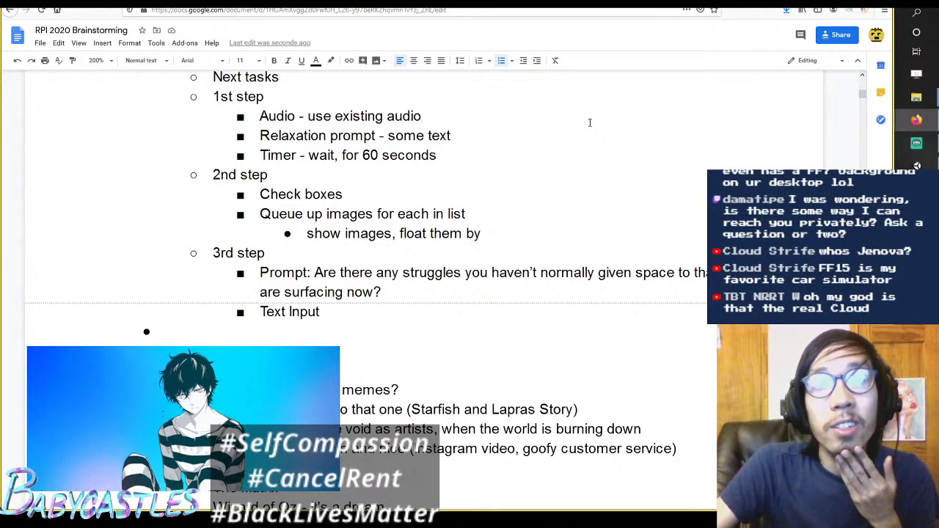
{"action": "left_click", "coordinate": [587, 125]}
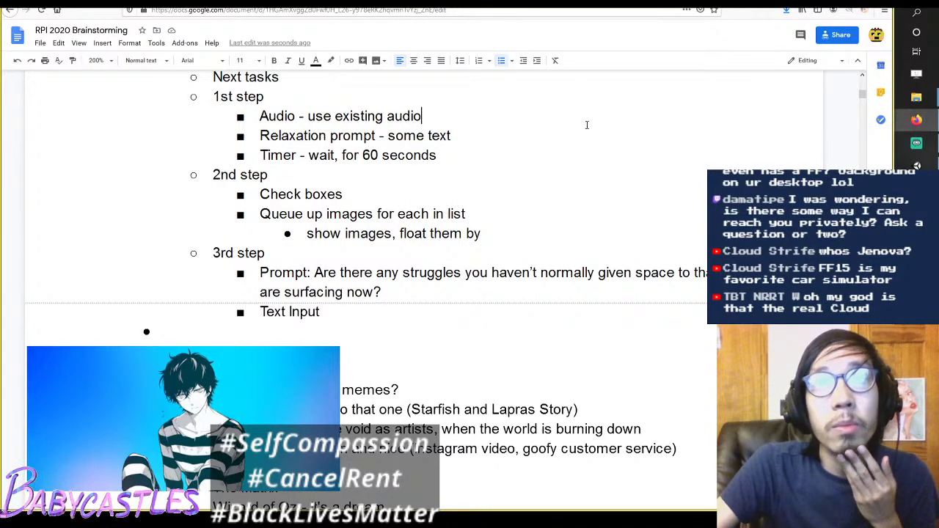
{"action": "left_click", "coordinate": [588, 139]}
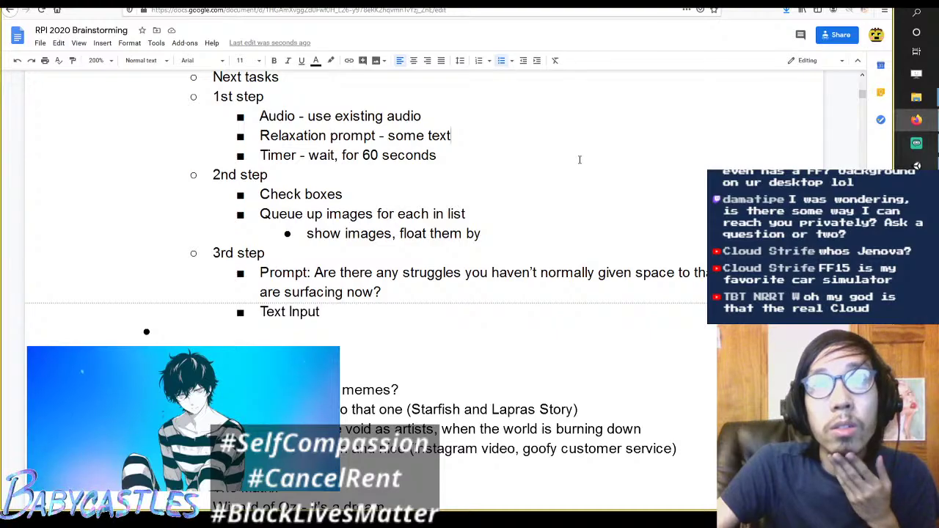
{"action": "left_click", "coordinate": [579, 159]}
{"action": "type", "text": ", then "}
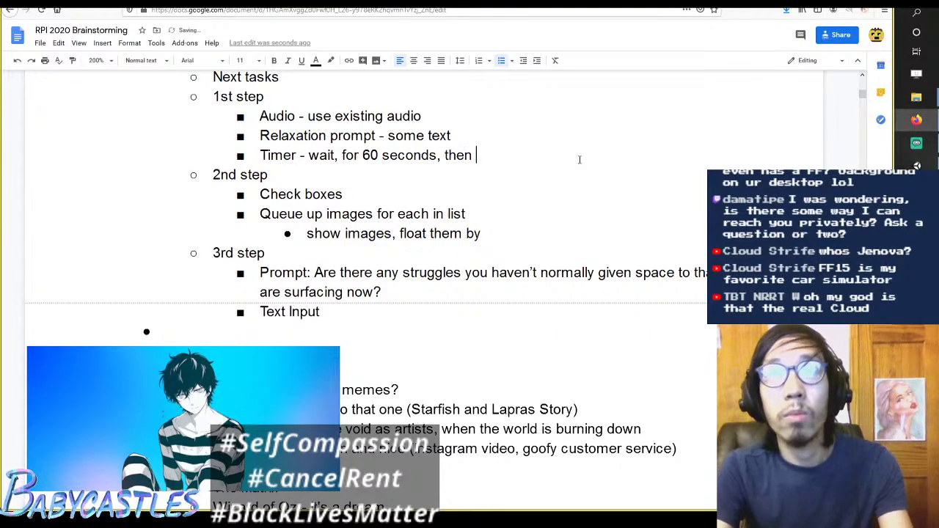
{"action": "type", "text": "increment t"}
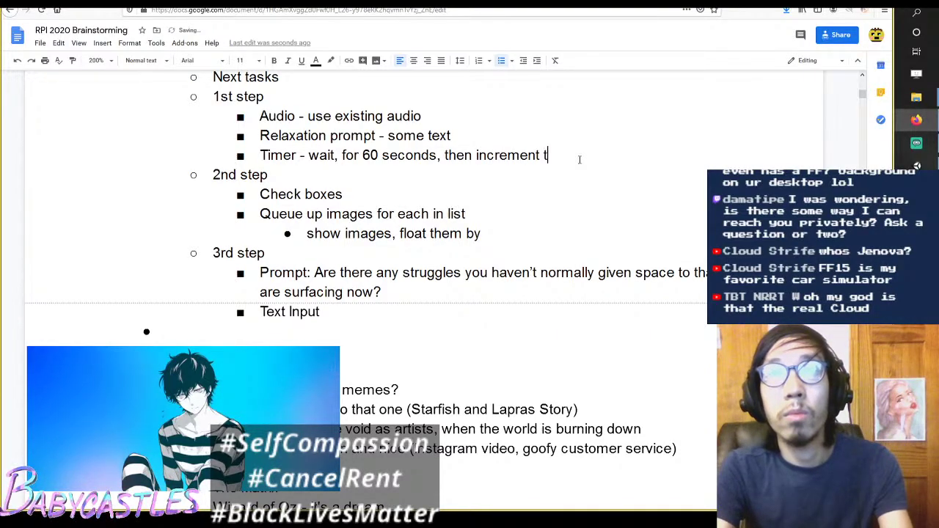
{"action": "type", "text": "o 120 seconds"}
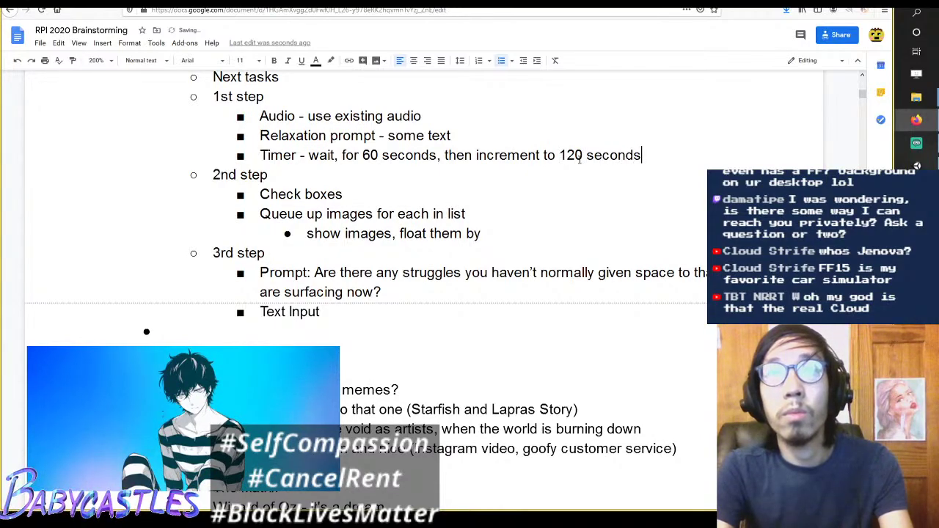
{"action": "type", "text": ", then 1"}
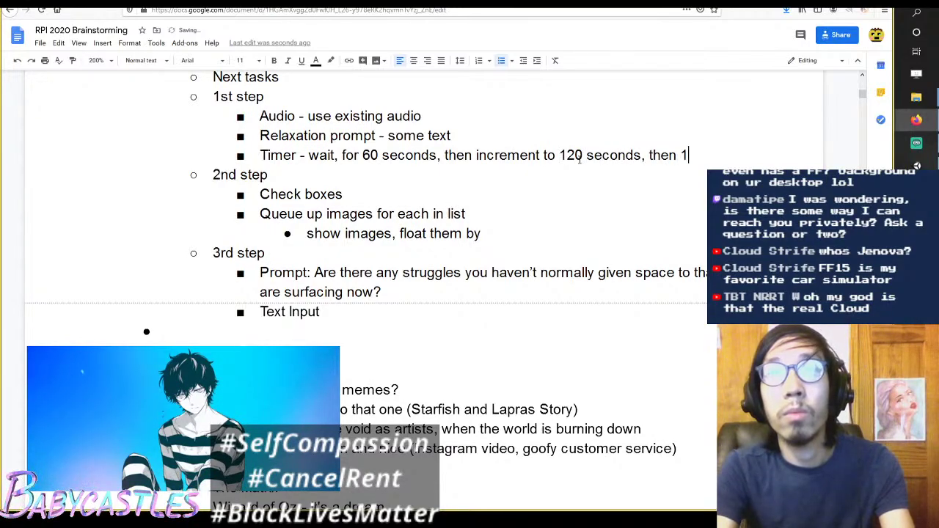
{"action": "type", "text": "80, "}
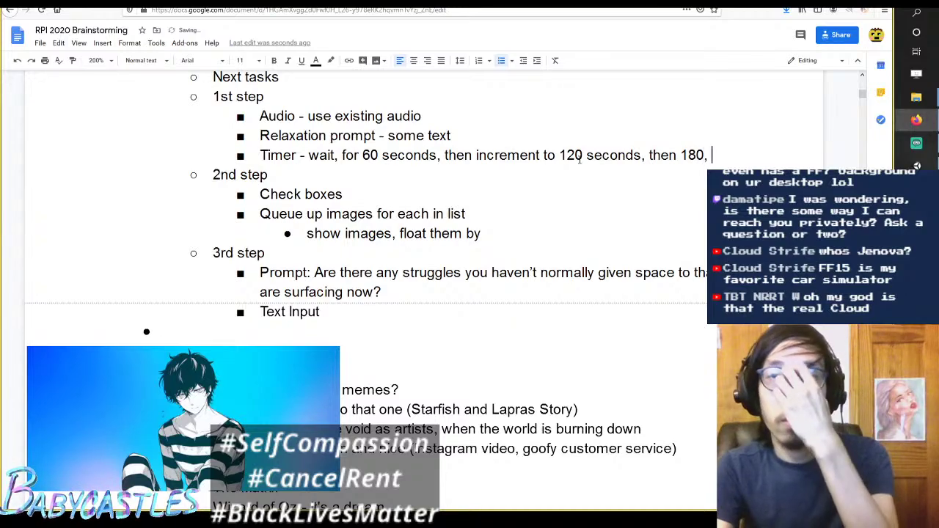
{"action": "type", "text": "the"}
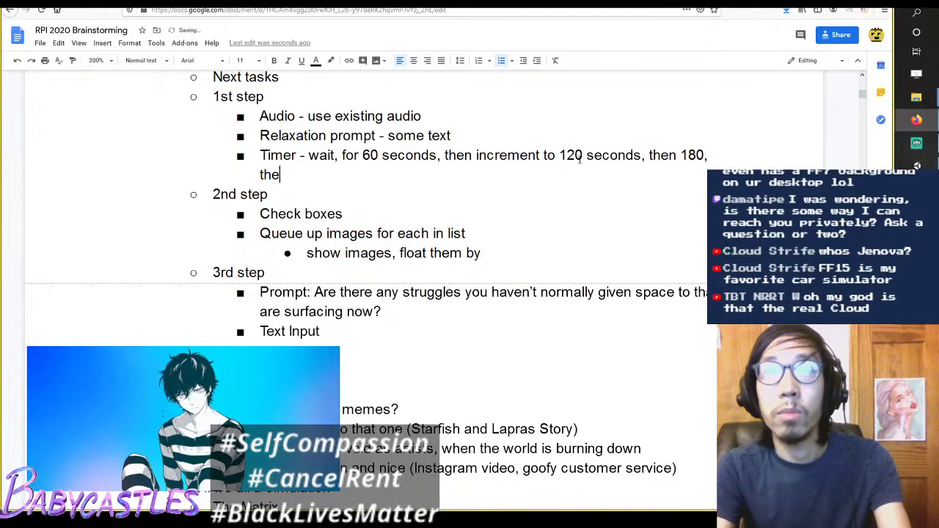
{"action": "type", "text": "n "}
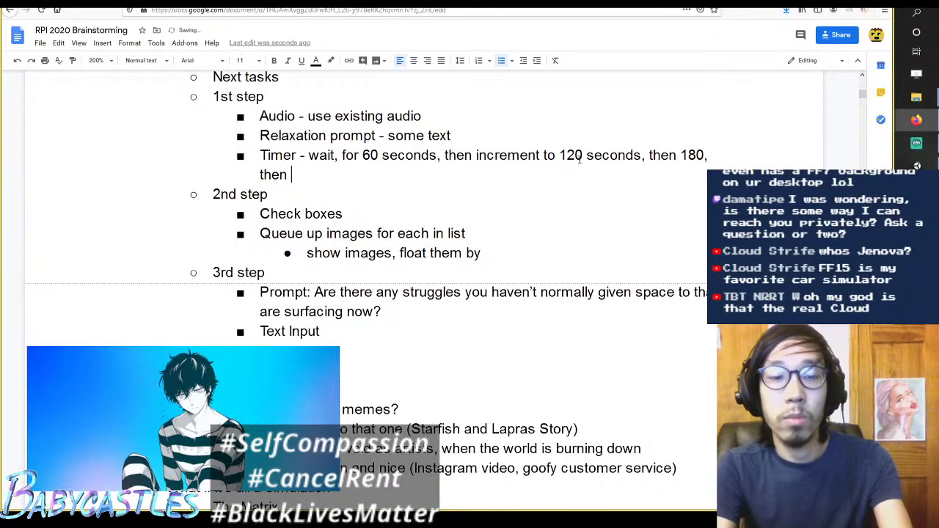
{"action": "type", "text": "5 minutes"}
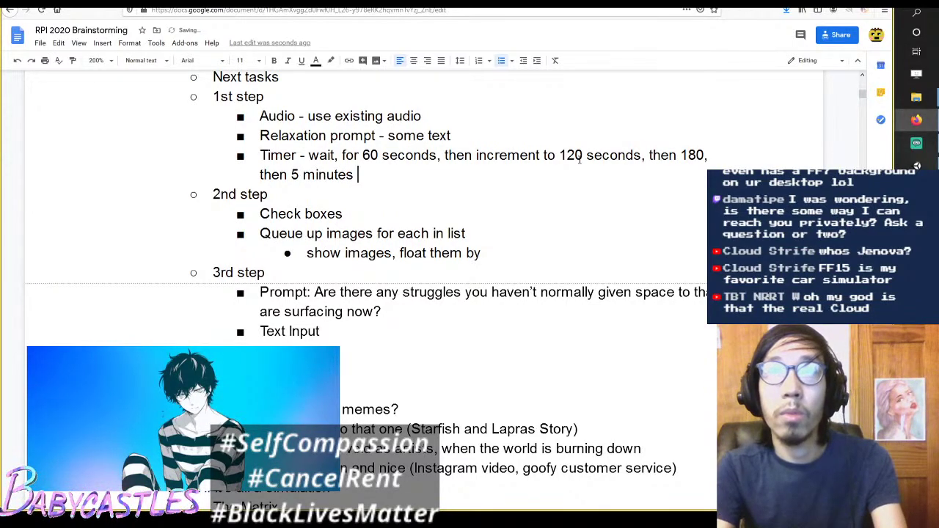
Step: In the Timer bullet, replace 180 with '3 mins' and 120 with '2 mins'
{"action": "key", "text": "Left"}
{"action": "key", "text": "Left"}
{"action": "key", "text": "BackSpace"}
{"action": "key", "text": "BackSpace"}
{"action": "key", "text": "BackSpace"}
{"action": "type", "text": "3 mi"}
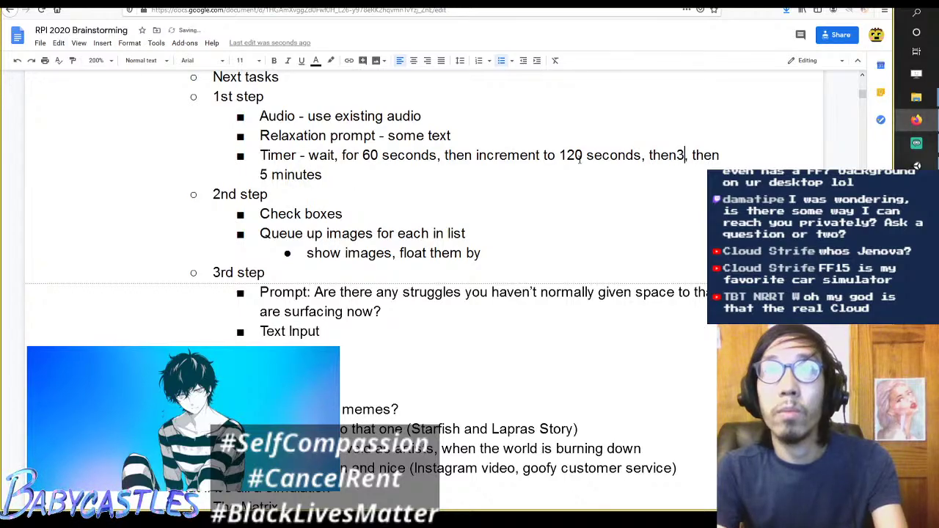
{"action": "type", "text": "n"}
{"action": "key", "text": "BackSpace"}
{"action": "key", "text": "BackSpace"}
{"action": "key", "text": "BackSpace"}
{"action": "type", "text": "mins"}
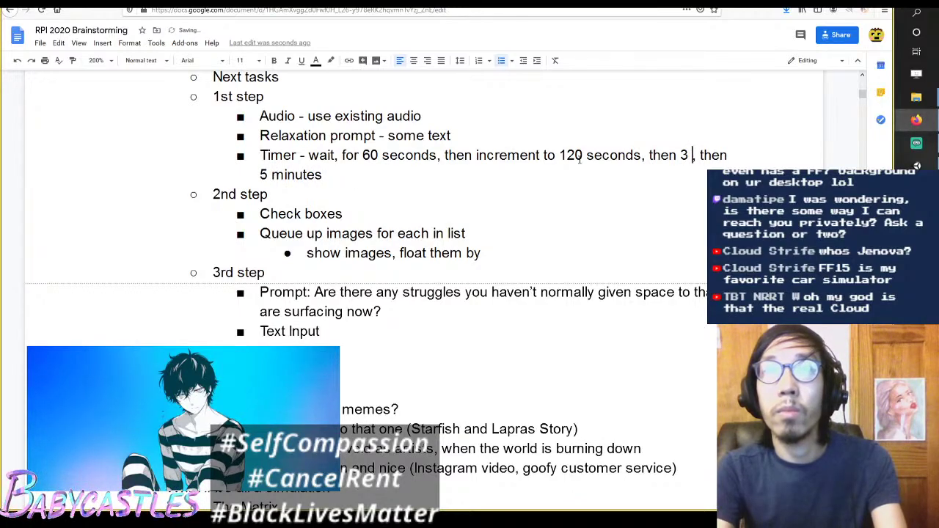
{"action": "key", "text": "ctrl+Left"}
{"action": "key", "text": "ctrl+Left"}
{"action": "key", "text": "ctrl+Left"}
{"action": "key", "text": "ctrl+Left"}
Step: Change the mistyped 5 back to '3 mins' and check the end of the Timer bullet
{"action": "key", "text": "ctrl+Left"}
{"action": "key", "text": "ctrl+Left"}
{"action": "key", "text": "ctrl+Delete"}
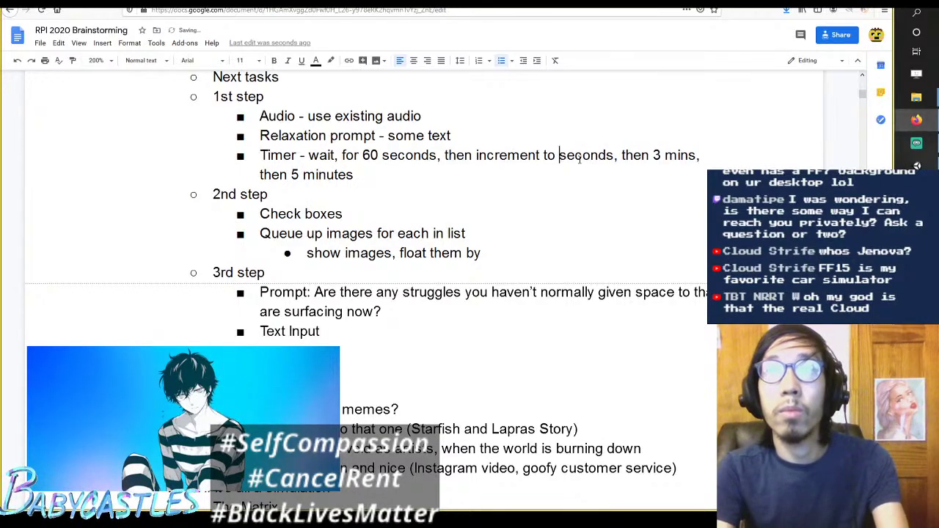
{"action": "type", "text": "2 mins"}
{"action": "key", "text": "ctrl+Left"}
{"action": "key", "text": "ctrl+Left"}
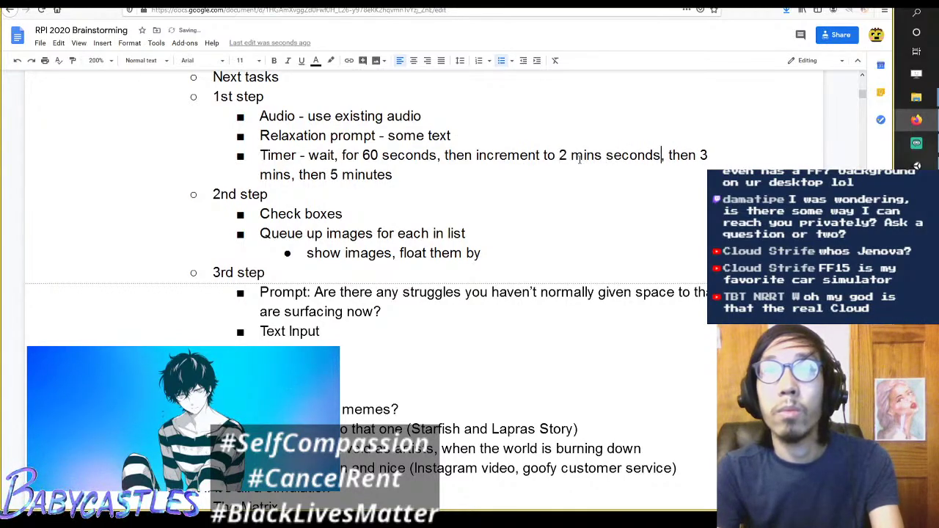
{"action": "key", "text": "ctrl+Right"}
{"action": "key", "text": "ctrl+Right"}
{"action": "key", "text": "Right"}
{"action": "key", "text": "BackSpace"}
{"action": "type", "text": "5"}
{"action": "key", "text": "Down"}
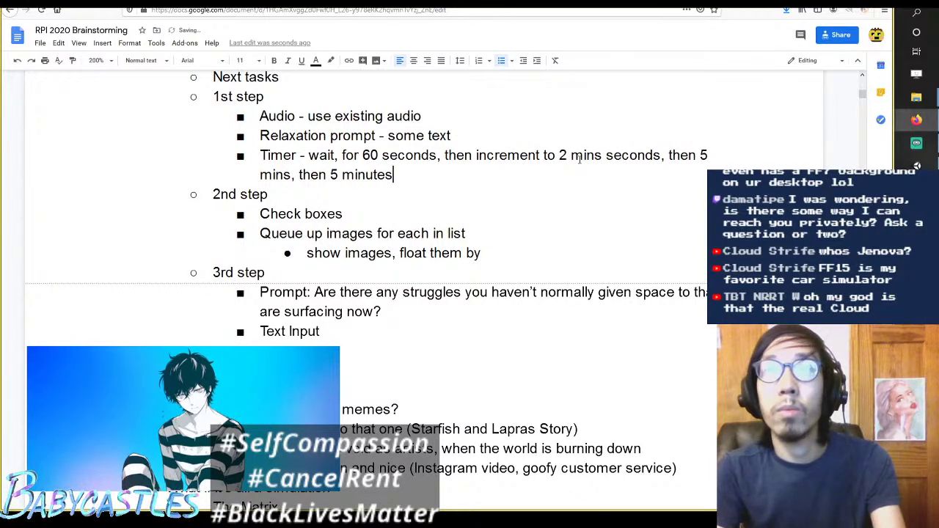
{"action": "key", "text": "Up"}
{"action": "key", "text": "Down"}
{"action": "key", "text": "Home"}
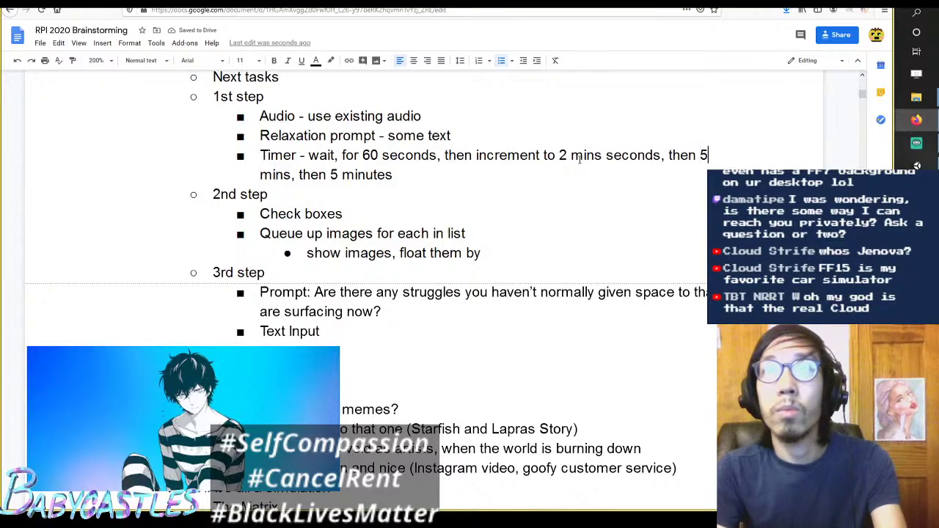
{"action": "key", "text": "BackSpace"}
{"action": "type", "text": "3"}
{"action": "key", "text": "Down"}
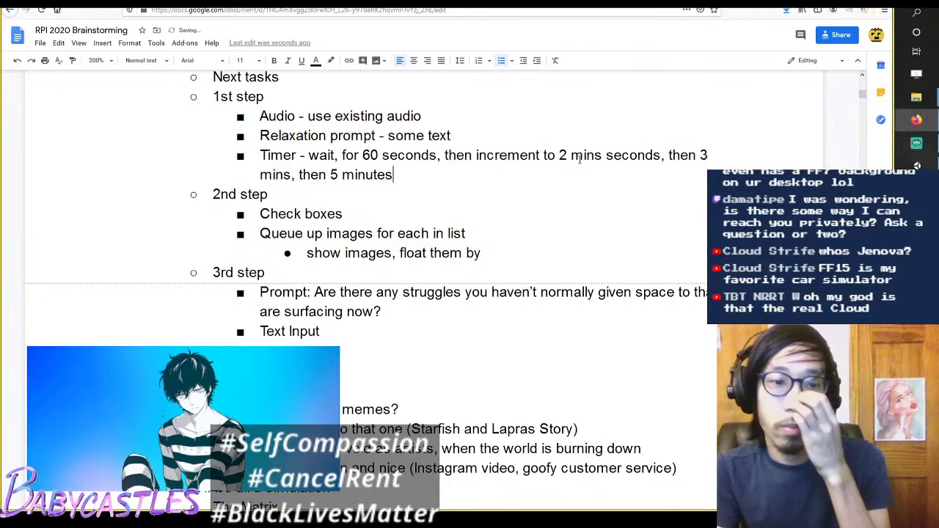
{"action": "key", "text": "Up"}
{"action": "key", "text": "Down"}
{"action": "key", "text": "Up"}
{"action": "key", "text": "Down"}
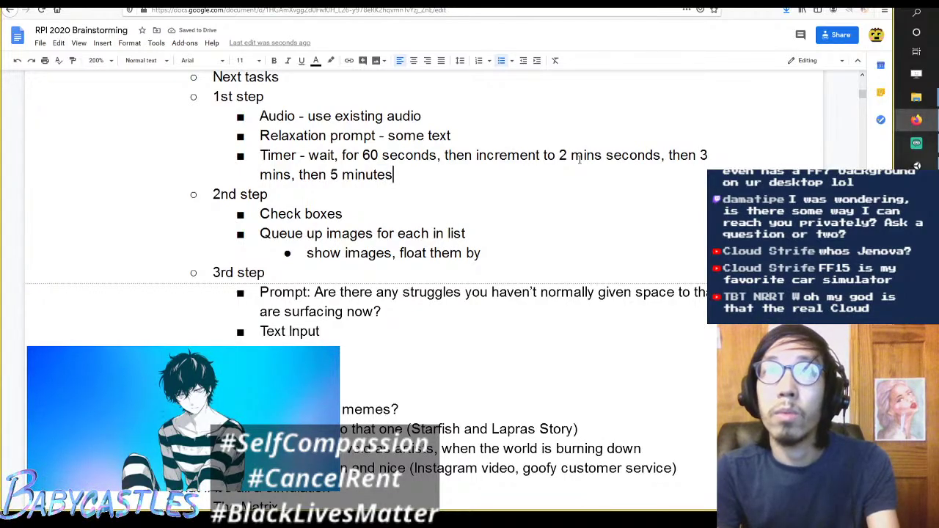
{"action": "key", "text": "Up"}
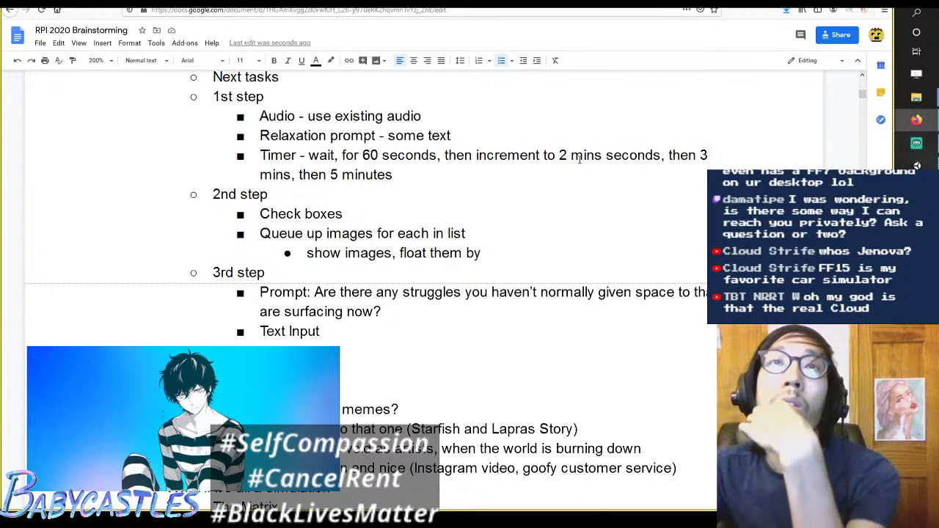
Step: Replace the Timer bullet's text after 60 with '5 mins'
{"action": "left_click", "coordinate": [487, 156]}
{"action": "key", "text": "Down"}
{"action": "key", "text": "shift+Up"}
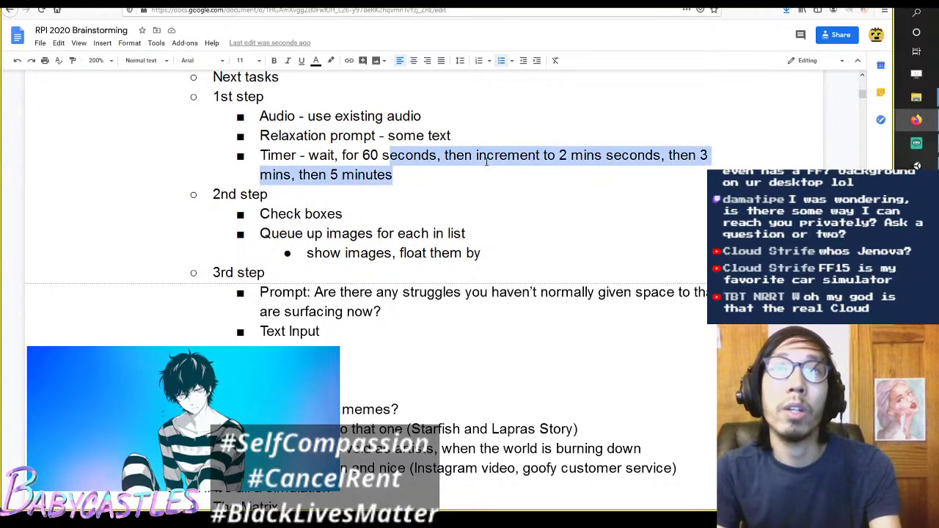
{"action": "key", "text": "ctrl+shift+Left"}
{"action": "key", "text": "ctrl+shift+Left"}
{"action": "type", "text": "5 mins"}
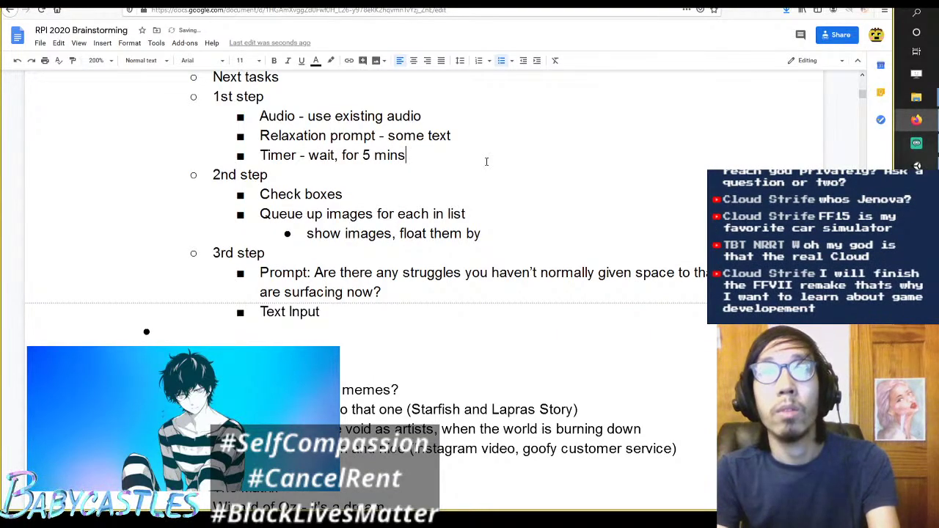
Step: Add a new bullet reading 'Some text comes up once in a while -'
{"action": "key", "text": "Return"}
{"action": "type", "text": "Some tex"}
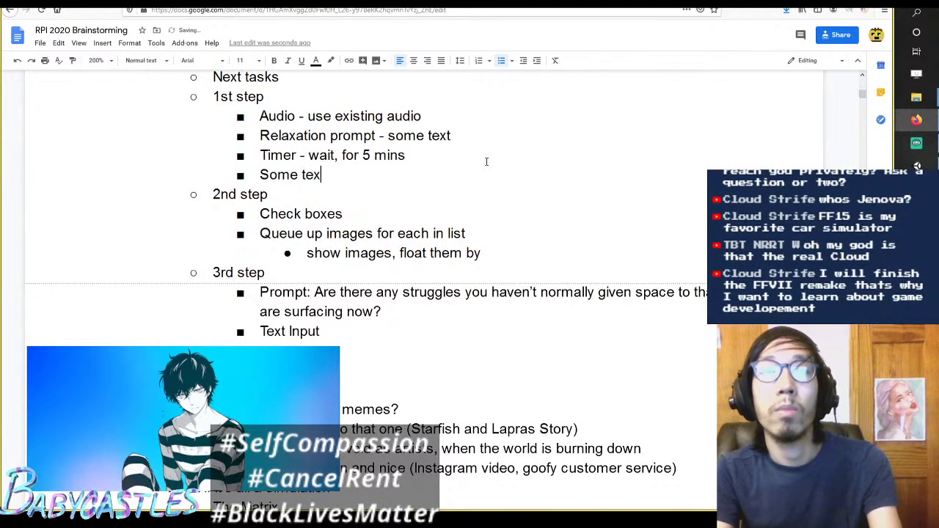
{"action": "type", "text": "t comes up "}
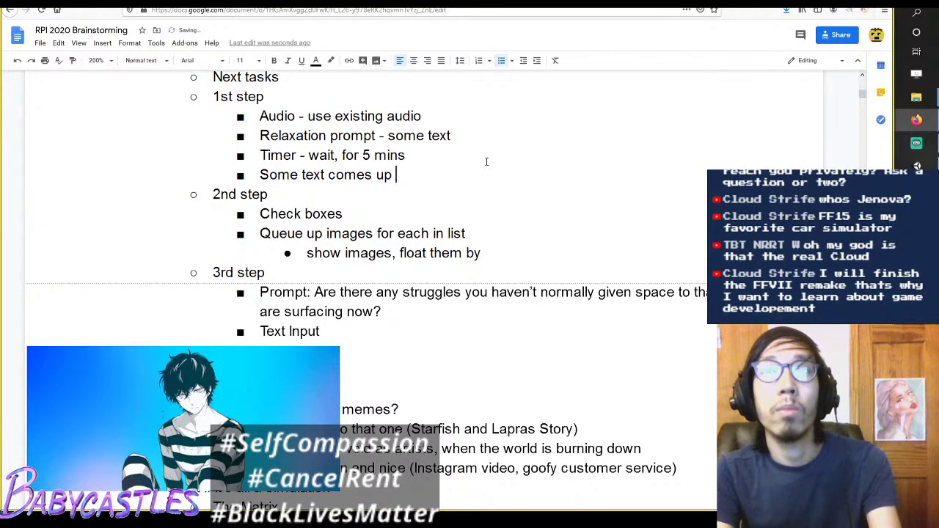
{"action": "type", "text": "once in a while"}
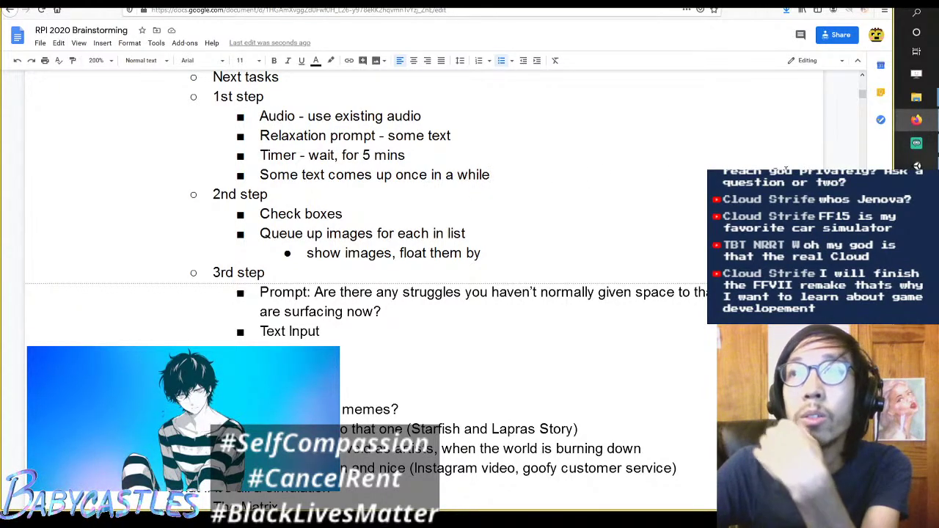
{"action": "left_click", "coordinate": [476, 137]}
{"action": "left_click", "coordinate": [511, 182]}
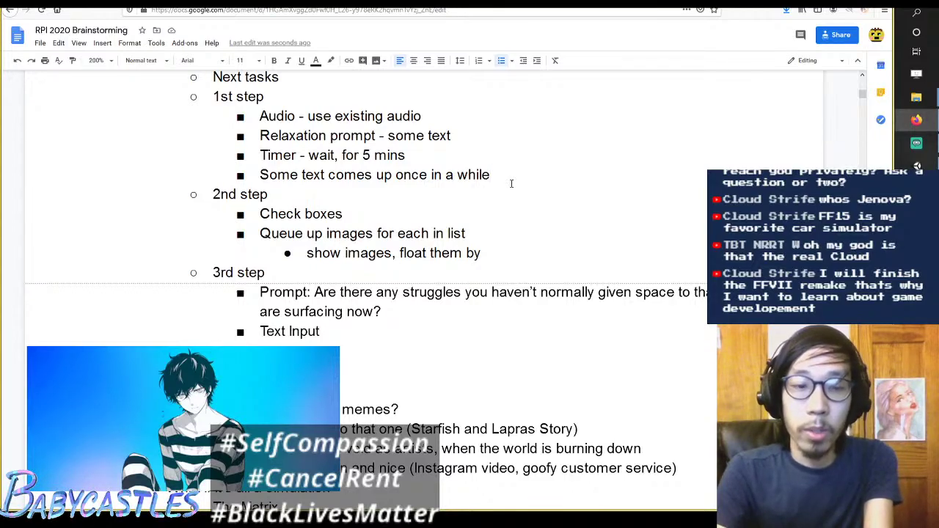
{"action": "type", "text": "-"}
Step: Review the ends of the Timer, Audio and Relaxation prompt bullets
{"action": "left_click", "coordinate": [576, 155]}
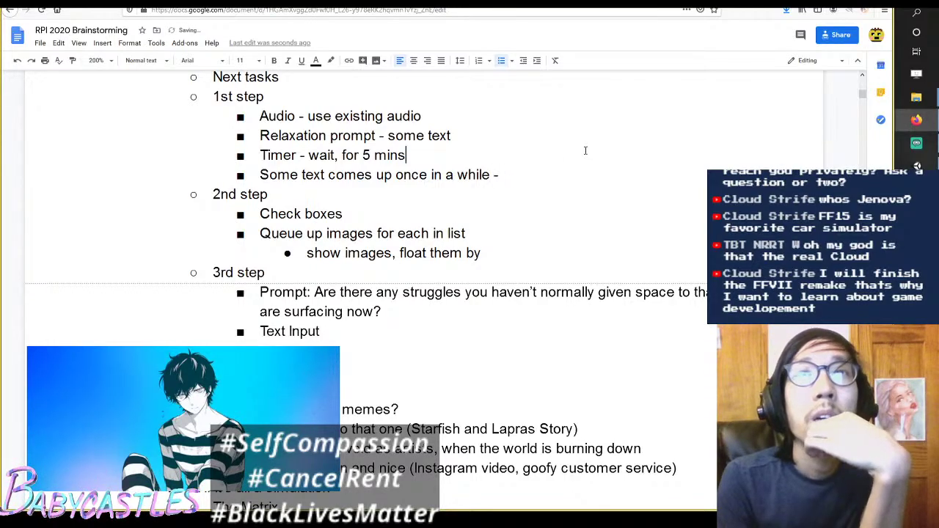
{"action": "left_click", "coordinate": [623, 124]}
{"action": "left_click", "coordinate": [595, 134]}
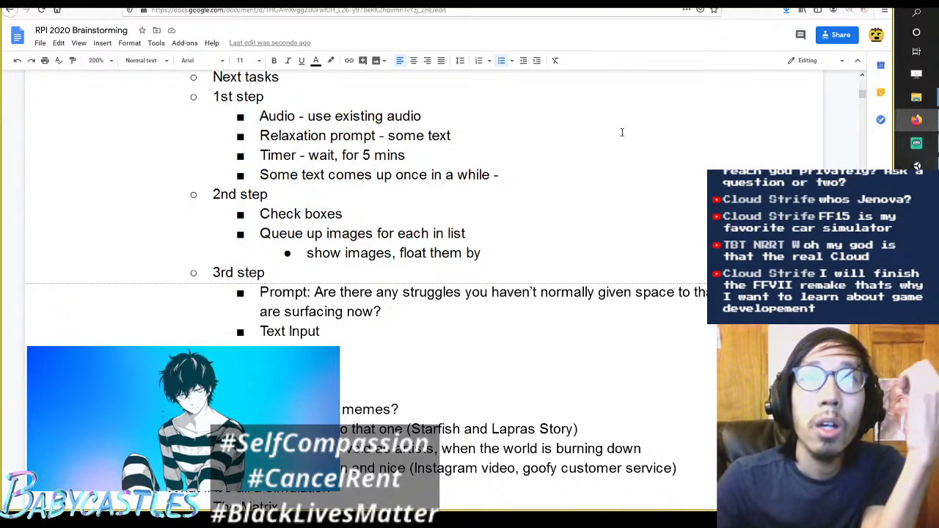
{"action": "left_click", "coordinate": [590, 120]}
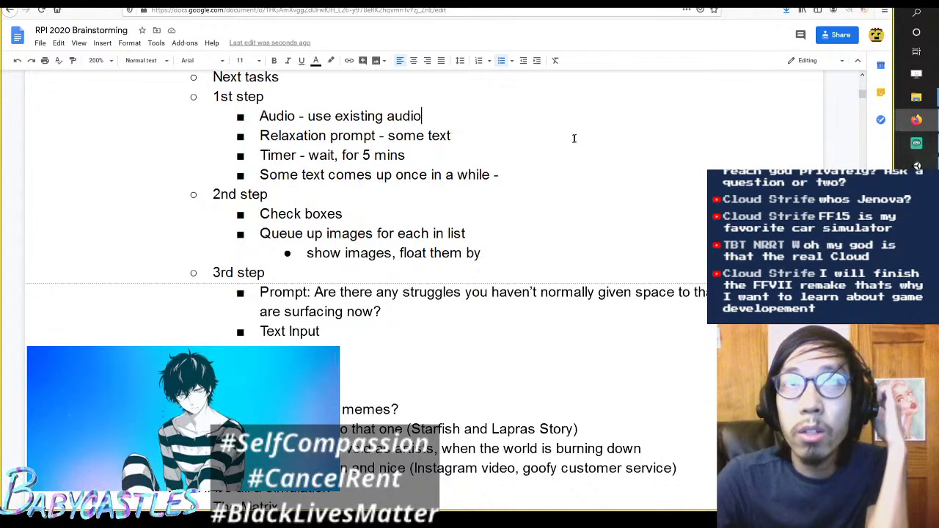
{"action": "left_click", "coordinate": [574, 138]}
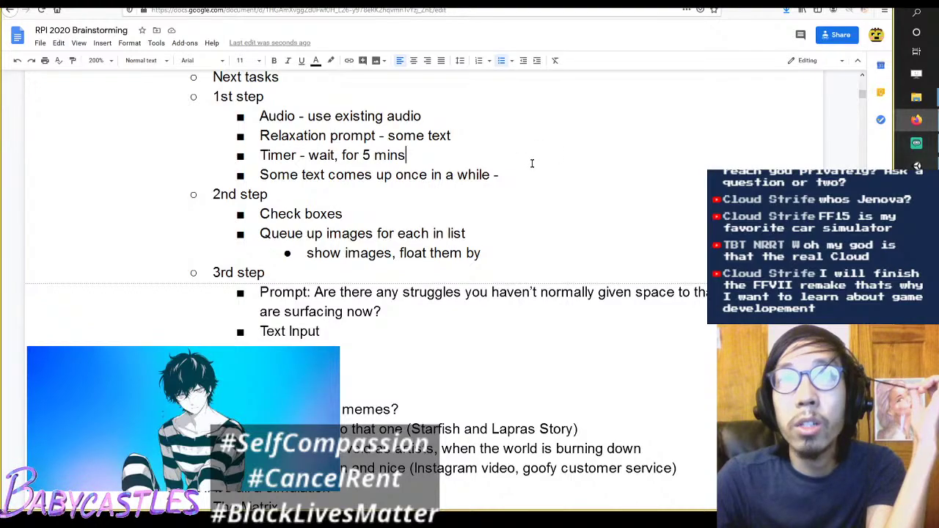
{"action": "left_click", "coordinate": [539, 140]}
Step: In Unity, go to the top-level Assets folder and open MusicController in the code editor
{"action": "left_click", "coordinate": [916, 165]}
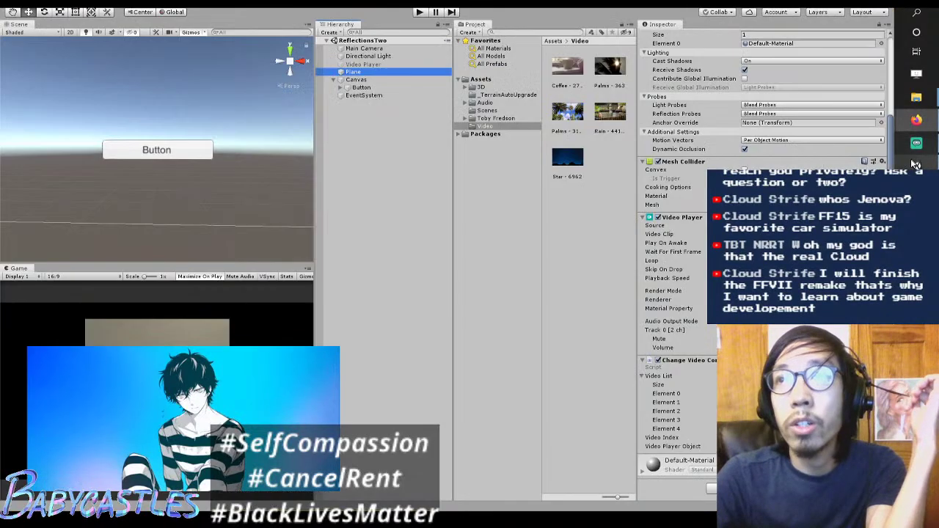
{"action": "left_click", "coordinate": [491, 87]}
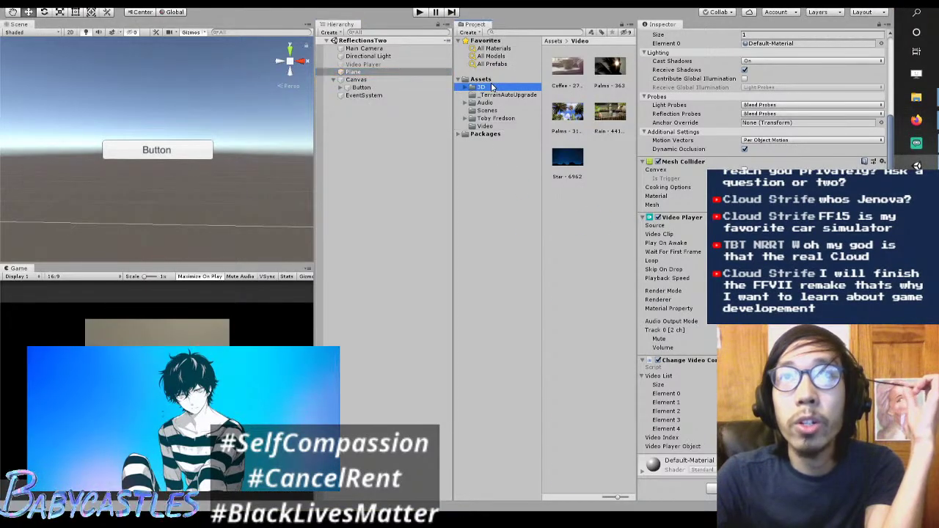
{"action": "left_click", "coordinate": [481, 79]}
{"action": "left_click", "coordinate": [570, 296]}
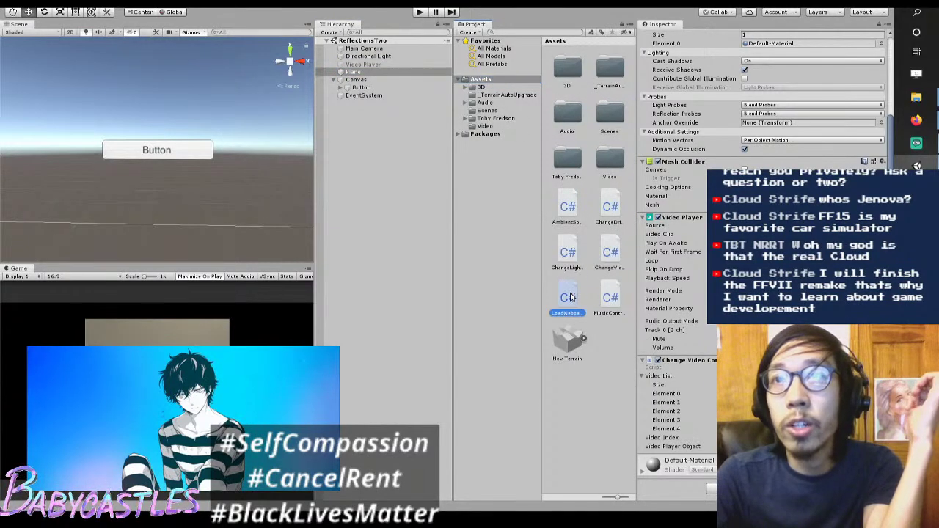
{"action": "left_click", "coordinate": [610, 298]}
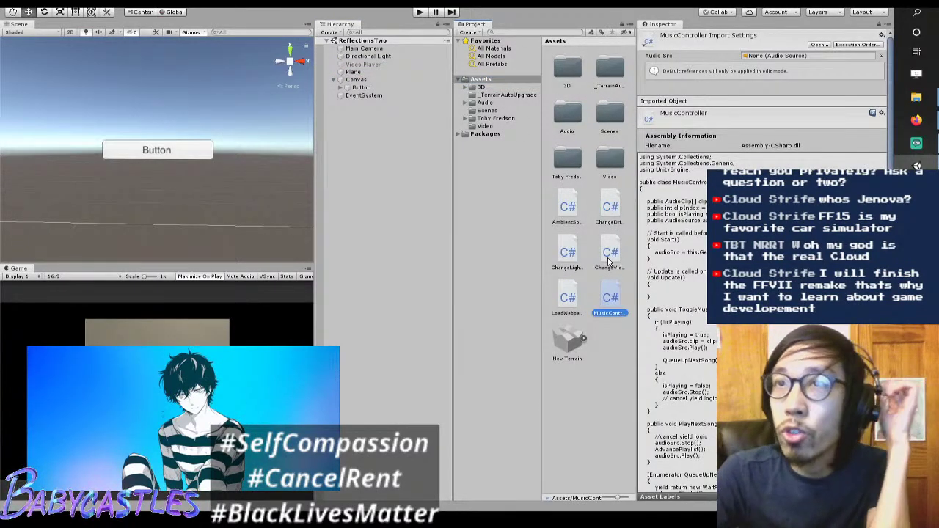
{"action": "double_click", "coordinate": [611, 298]}
Step: Read the ToggleMusic and QueueUpNextSong code, then select the Plane back in Unity
{"action": "left_click", "coordinate": [563, 247]}
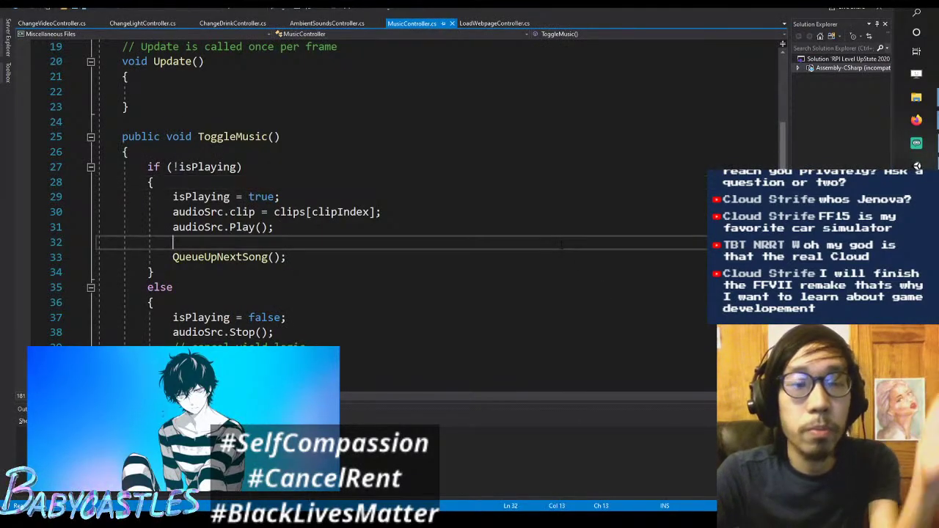
{"action": "left_click", "coordinate": [352, 212]}
{"action": "scroll", "coordinate": [377, 183], "scroll_direction": "down", "scroll_amount": 5}
{"action": "left_click", "coordinate": [376, 188]}
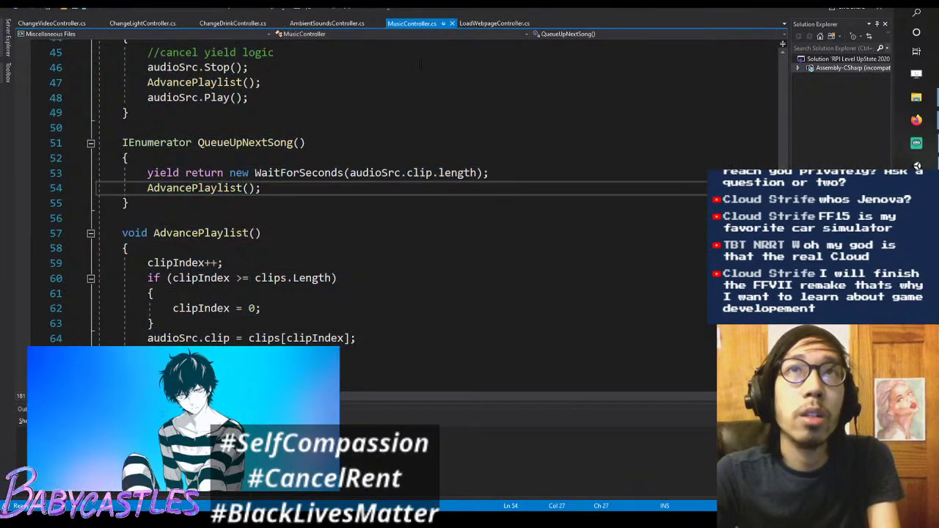
{"action": "left_click", "coordinate": [916, 166]}
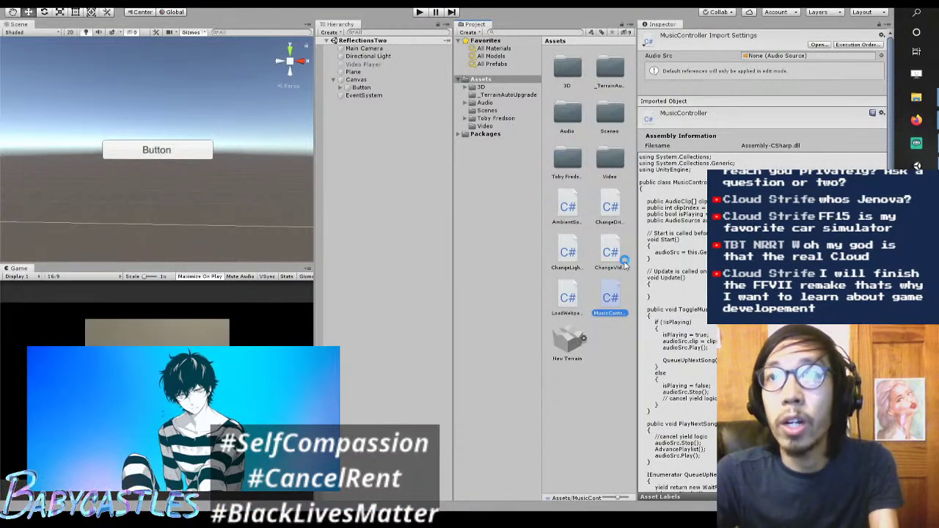
{"action": "left_click", "coordinate": [353, 72]}
{"action": "scroll", "coordinate": [676, 293], "scroll_direction": "down", "scroll_amount": 10}
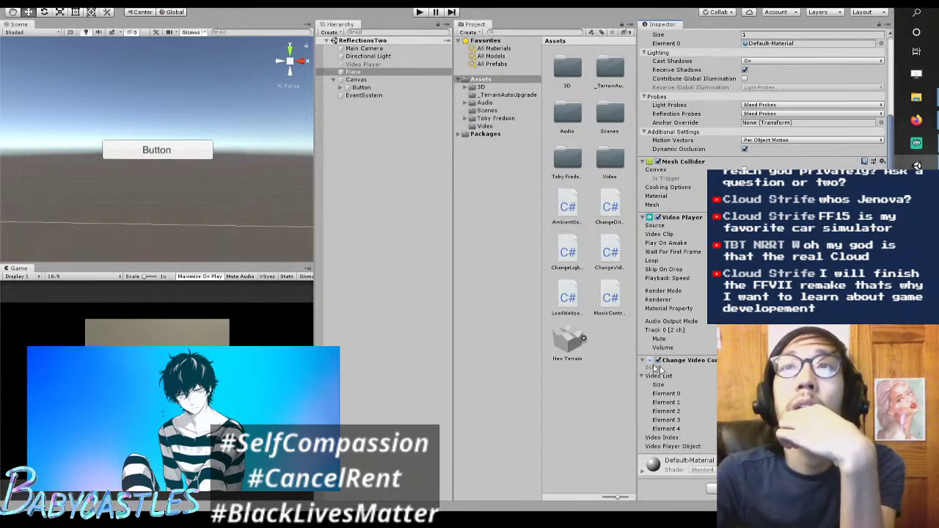
Step: Attach the MusicController script to the Plane and give it 5 clip slots
{"action": "left_click_drag", "start_coordinate": [606, 297], "coordinate": [386, 71]}
{"action": "scroll", "coordinate": [764, 95], "scroll_direction": "down", "scroll_amount": 4}
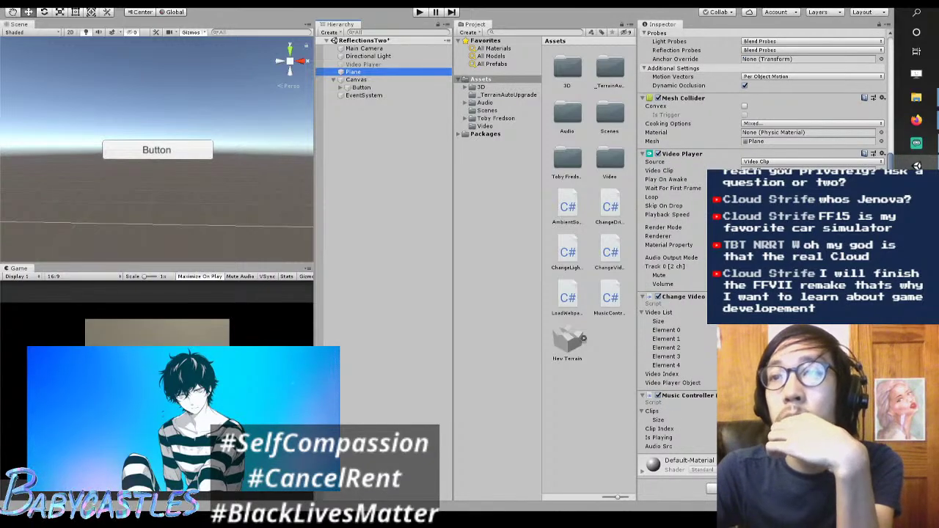
{"action": "left_click", "coordinate": [808, 420]}
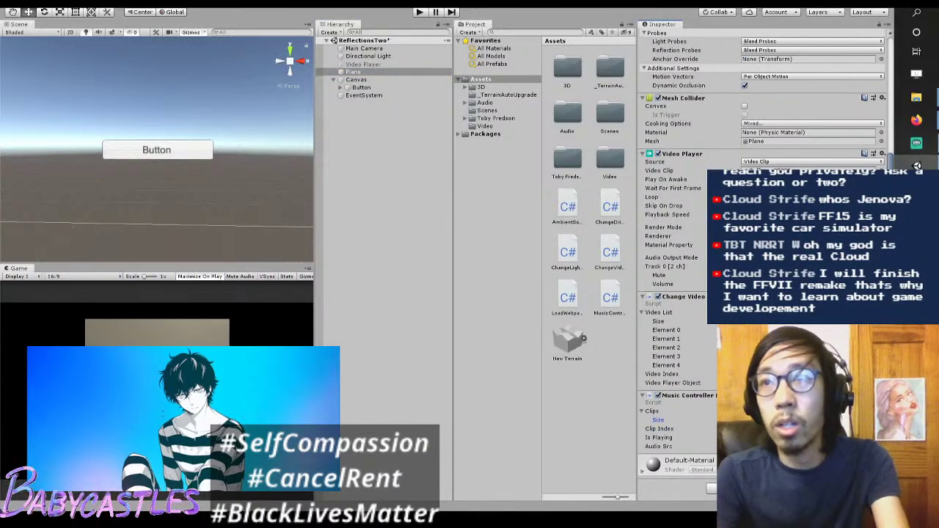
{"action": "type", "text": "5"}
{"action": "key", "text": "Return"}
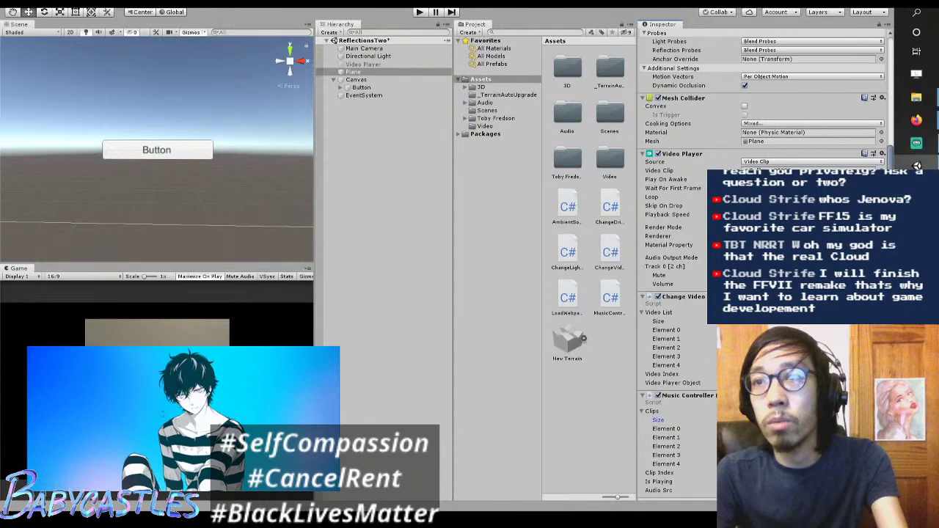
Step: Open Audio/Ambient in the Project panel to list its clips, then reselect the Plane
{"action": "double_click", "coordinate": [569, 117]}
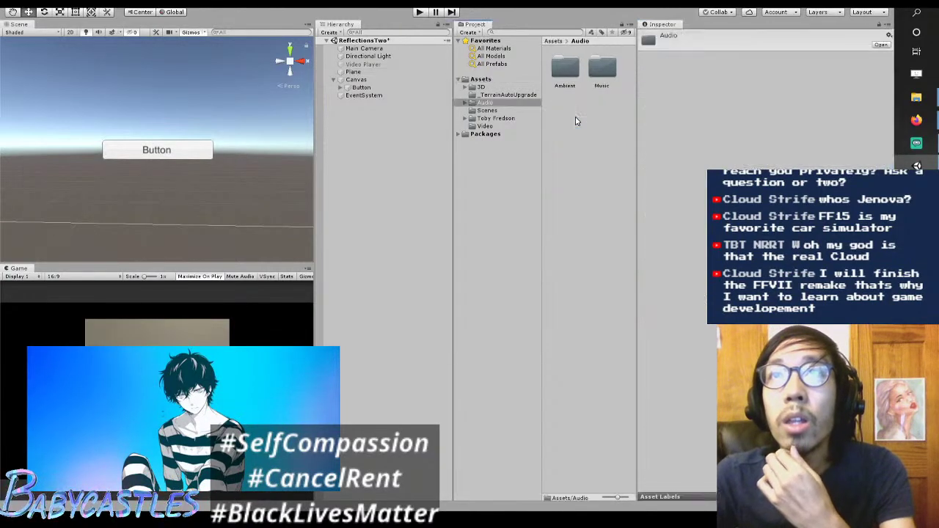
{"action": "double_click", "coordinate": [574, 71]}
{"action": "left_click", "coordinate": [575, 75]}
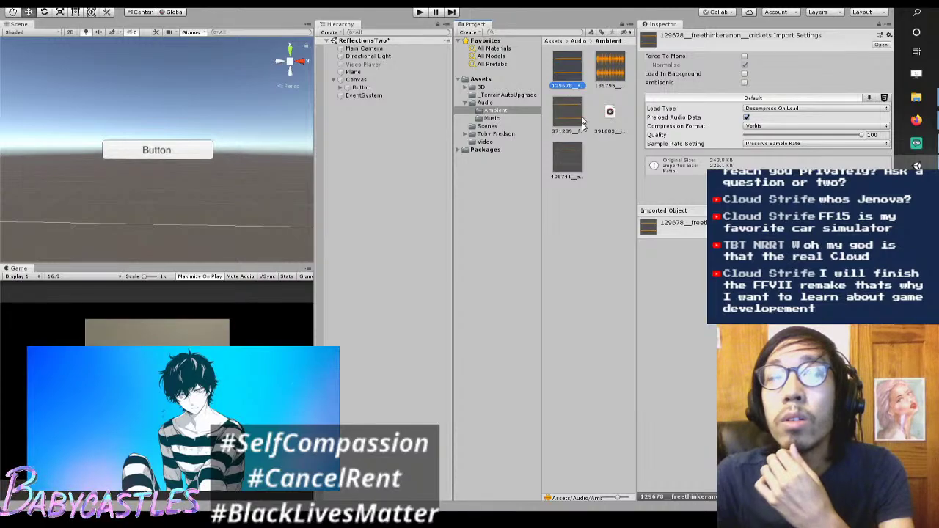
{"action": "key", "text": "BackSpace"}
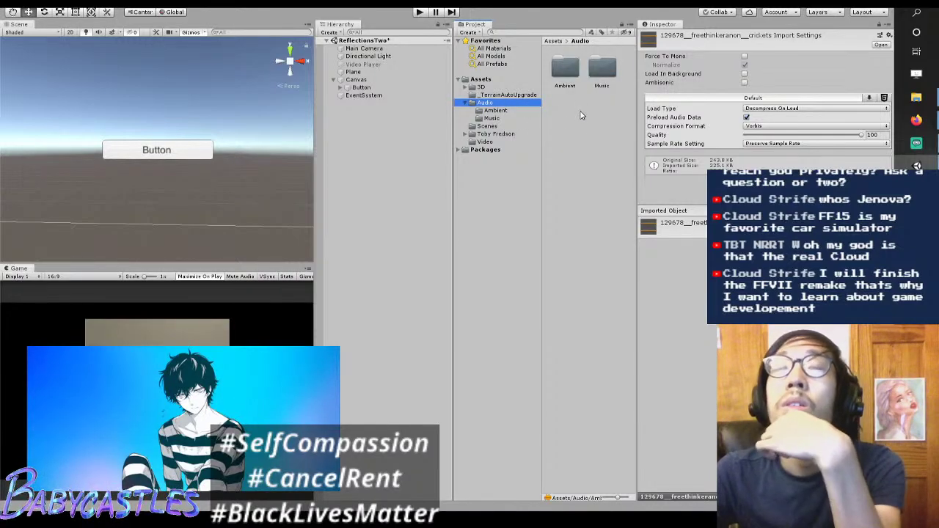
{"action": "left_click", "coordinate": [569, 69]}
{"action": "left_click", "coordinate": [561, 101]}
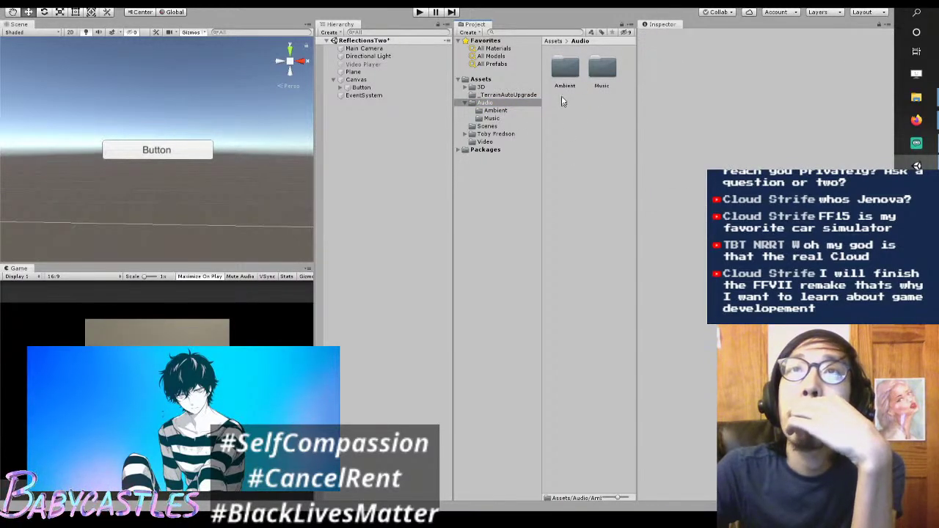
{"action": "double_click", "coordinate": [565, 70]}
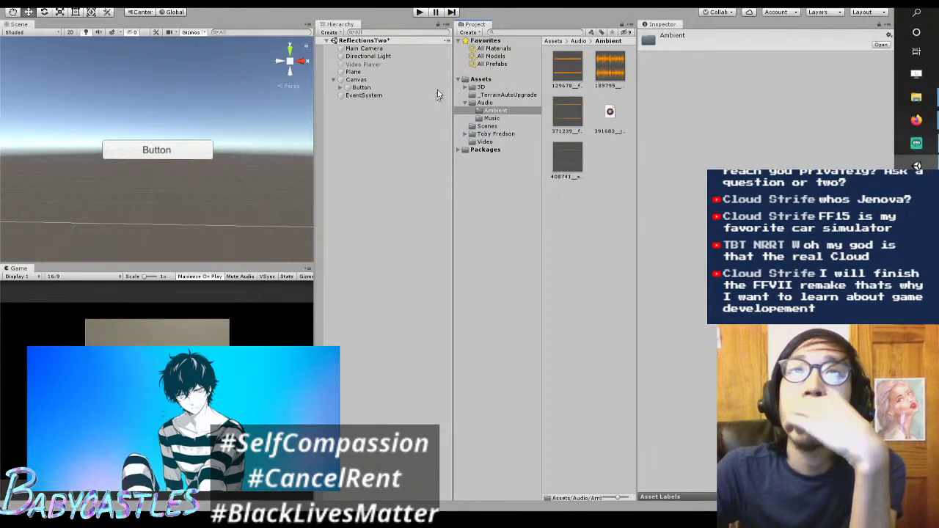
{"action": "left_click", "coordinate": [371, 72]}
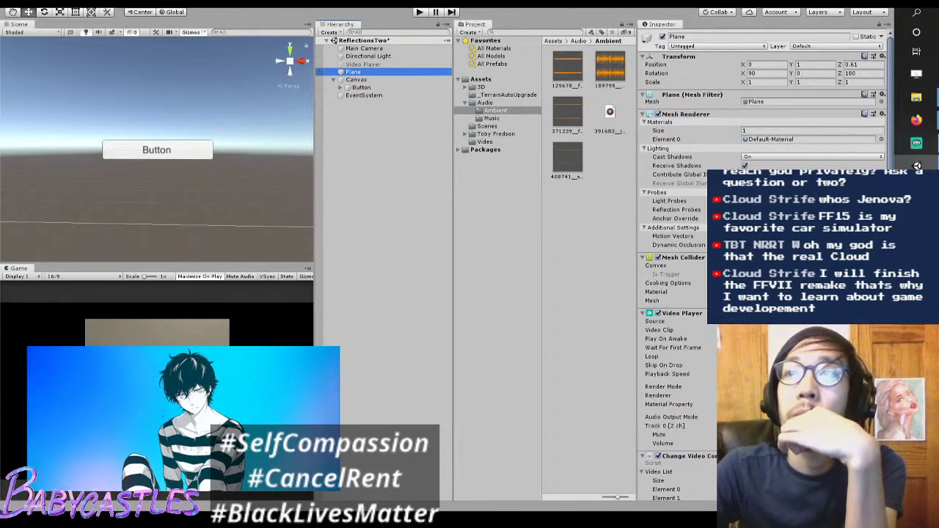
Step: Reduce the Music Controller's clip list on the Plane to 4 slots
{"action": "scroll", "coordinate": [715, 459], "scroll_direction": "down", "scroll_amount": 5}
{"action": "left_click_drag", "start_coordinate": [567, 69], "coordinate": [578, 112]}
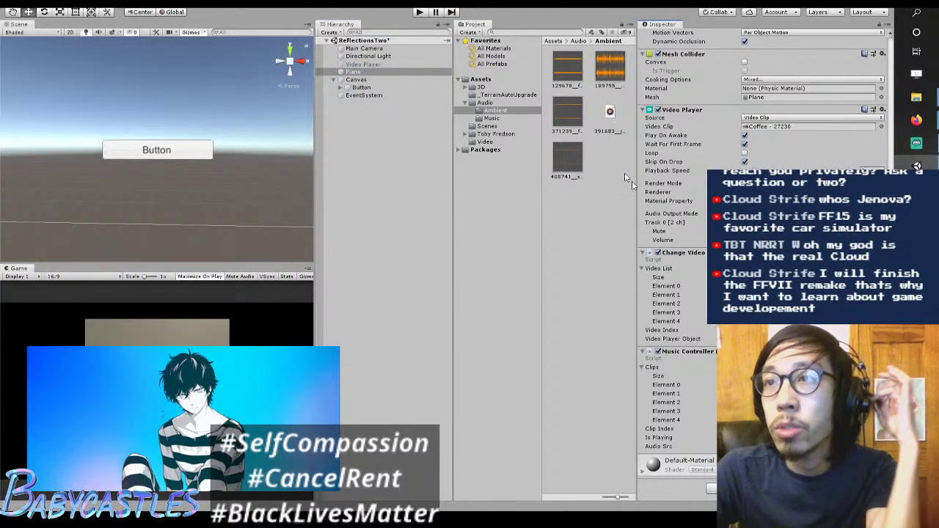
{"action": "left_click", "coordinate": [604, 71]}
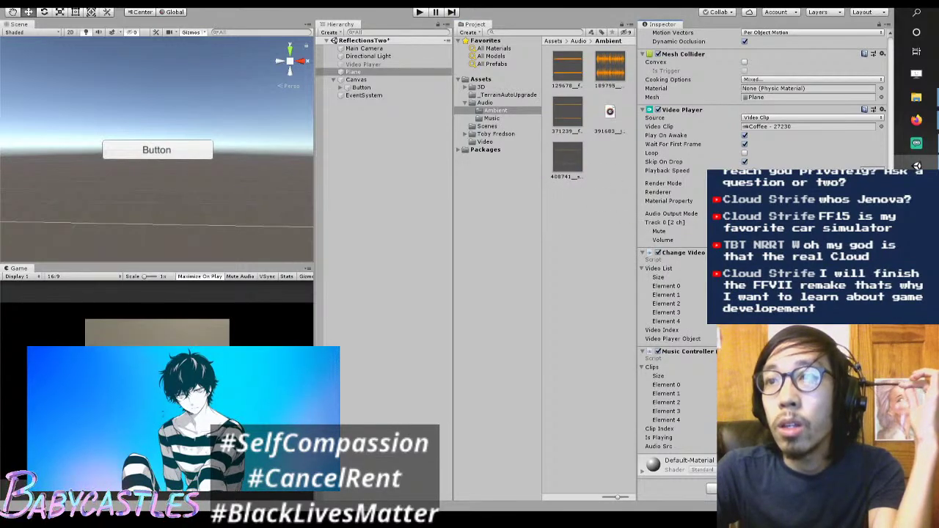
{"action": "left_click", "coordinate": [658, 376]}
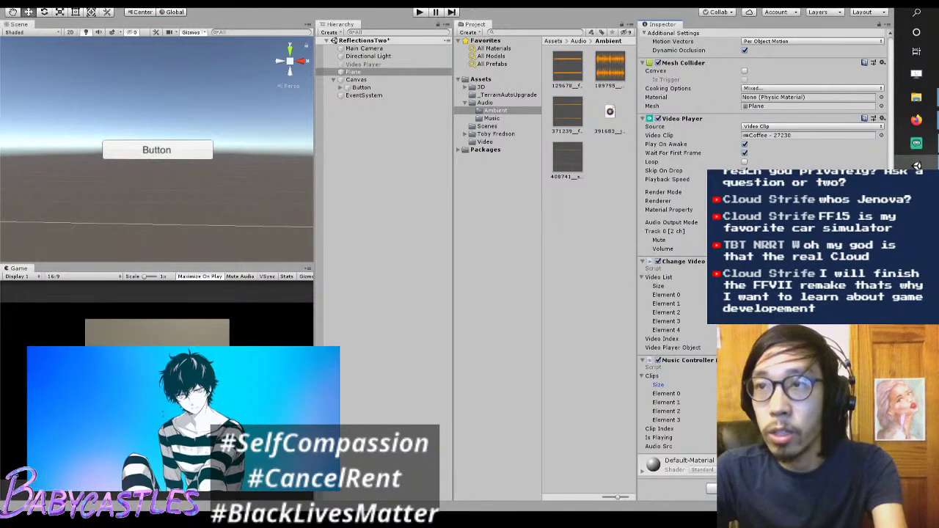
{"action": "type", "text": "4"}
{"action": "key", "text": "Return"}
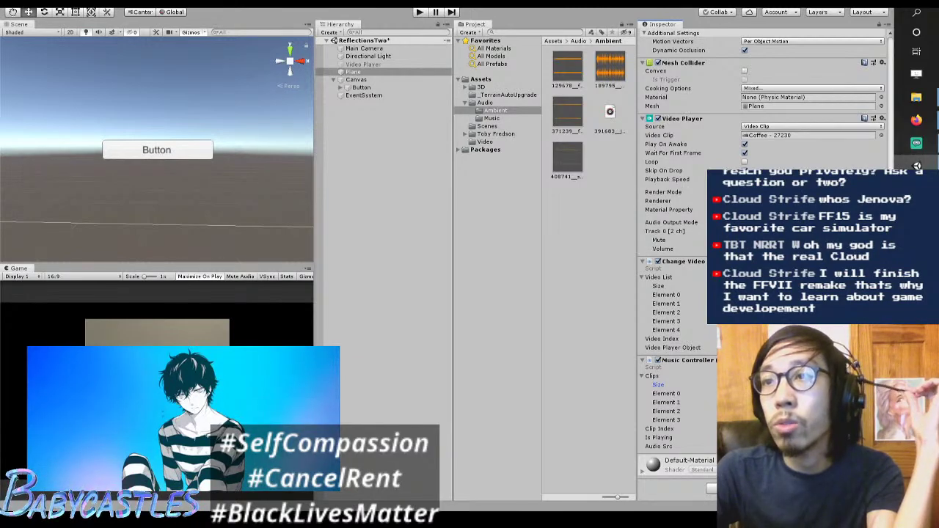
Step: Add an Audio Source component to the Plane
{"action": "scroll", "coordinate": [763, 110], "scroll_direction": "up", "scroll_amount": 6}
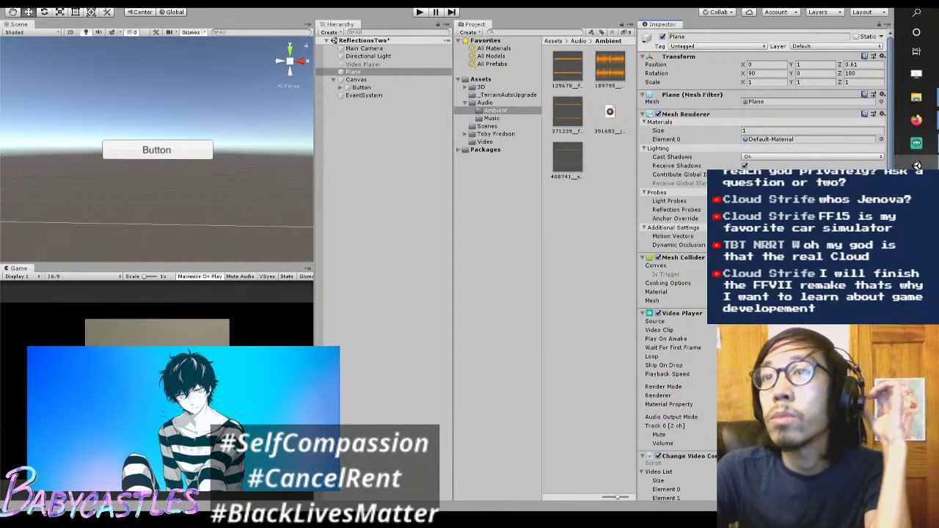
{"action": "scroll", "coordinate": [763, 110], "scroll_direction": "down", "scroll_amount": 6}
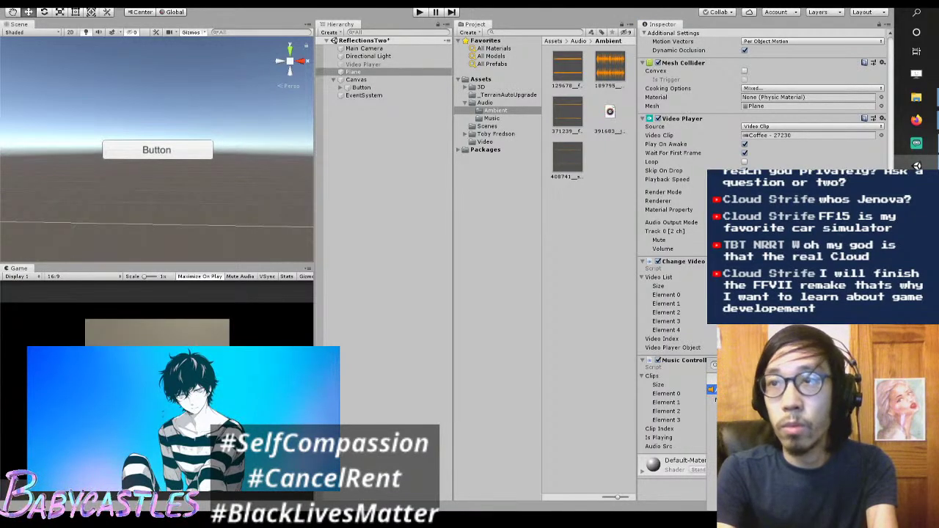
{"action": "key", "text": "Return"}
{"action": "scroll", "coordinate": [763, 220], "scroll_direction": "down", "scroll_amount": 5}
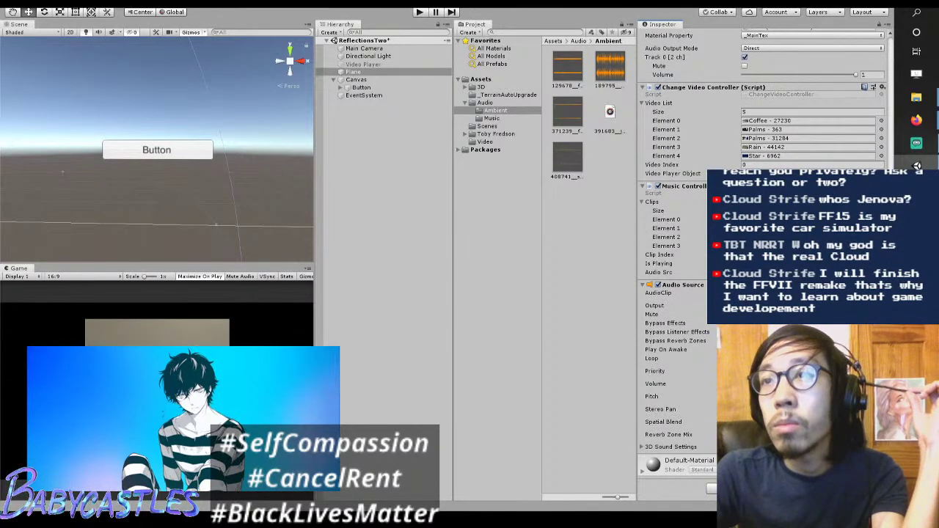
{"action": "scroll", "coordinate": [668, 350], "scroll_direction": "up", "scroll_amount": 3}
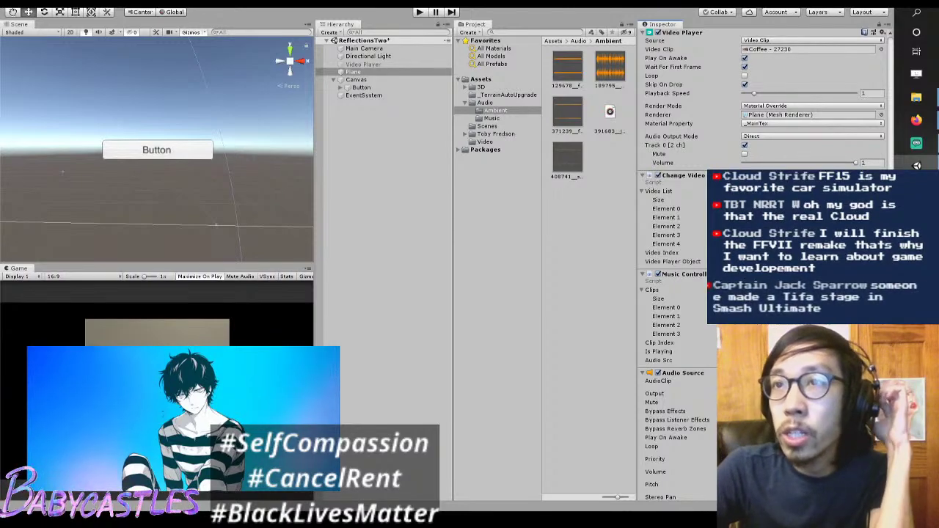
{"action": "scroll", "coordinate": [763, 264], "scroll_direction": "down", "scroll_amount": 3}
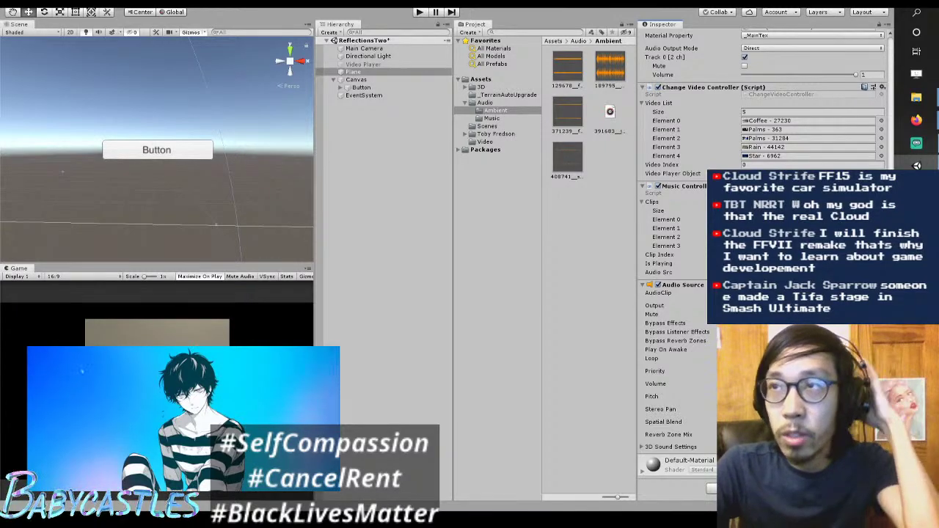
{"action": "key", "text": "alt+Tab"}
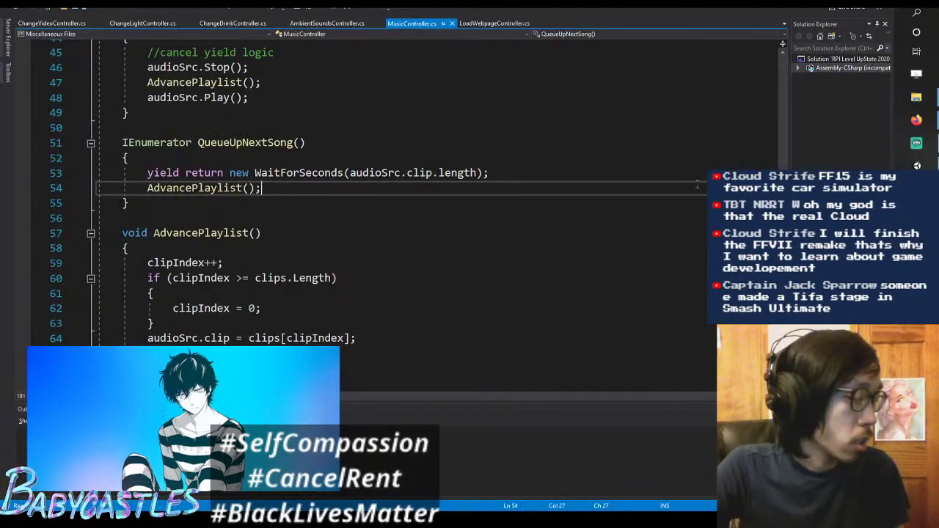
Step: Inspect the MusicController class line and its clips, isPlaying and audioSrc declarations
{"action": "scroll", "coordinate": [404, 198], "scroll_direction": "up", "scroll_amount": 15}
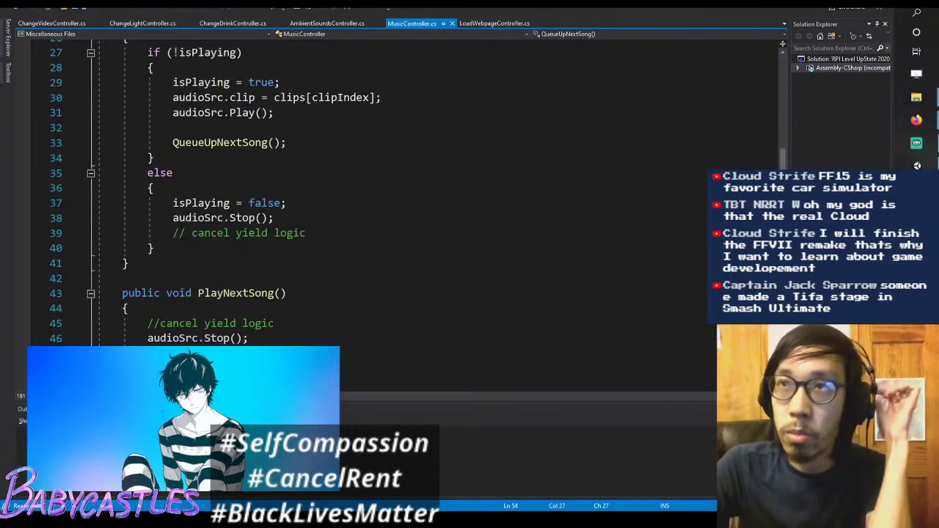
{"action": "left_click", "coordinate": [313, 181]}
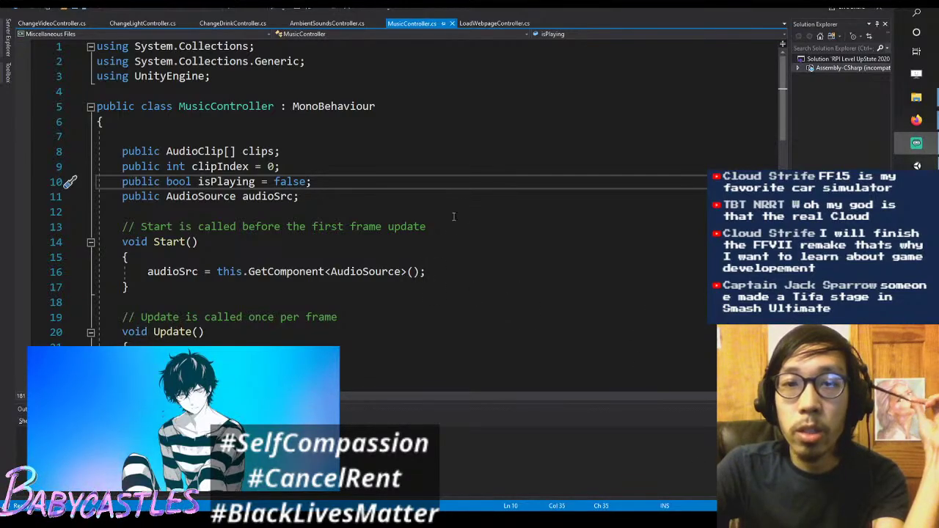
{"action": "left_click", "coordinate": [490, 195]}
{"action": "left_click", "coordinate": [280, 151]}
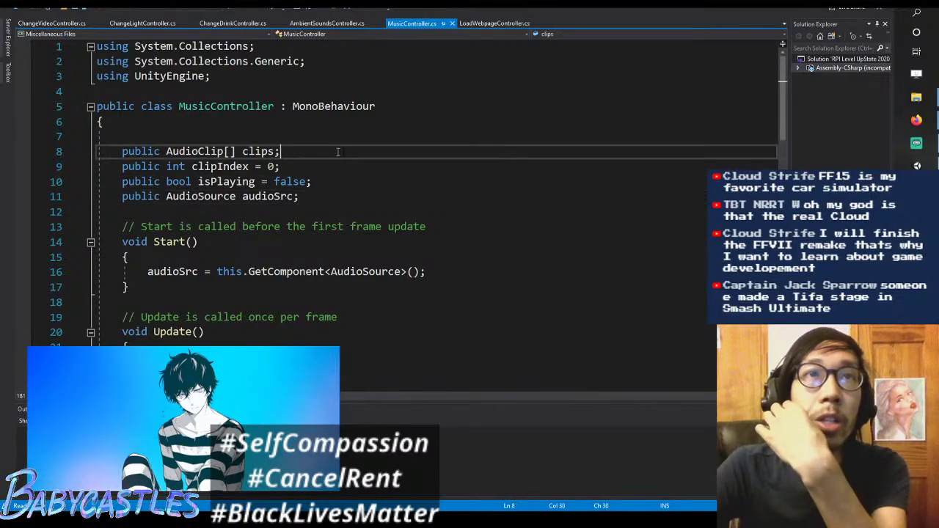
{"action": "left_click", "coordinate": [250, 106]}
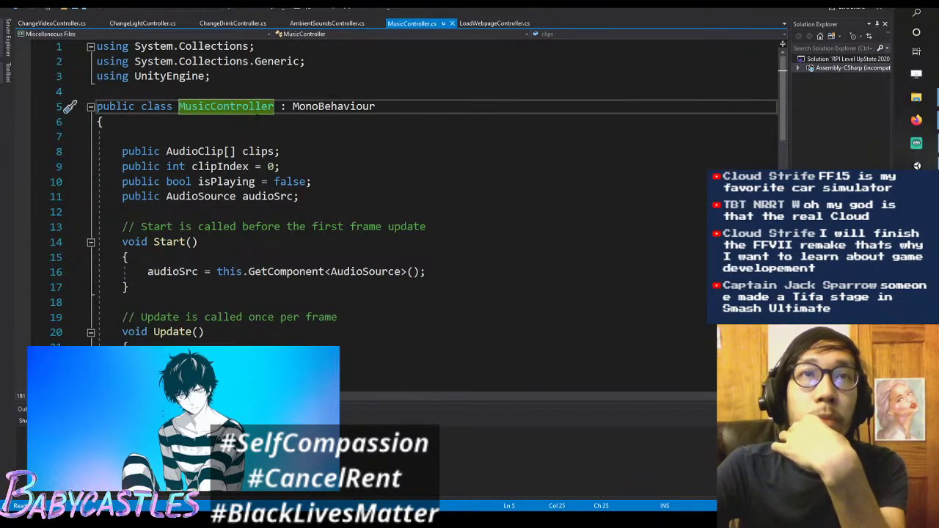
{"action": "scroll", "coordinate": [250, 107], "scroll_direction": "down", "scroll_amount": 1}
{"action": "left_click", "coordinate": [215, 106]}
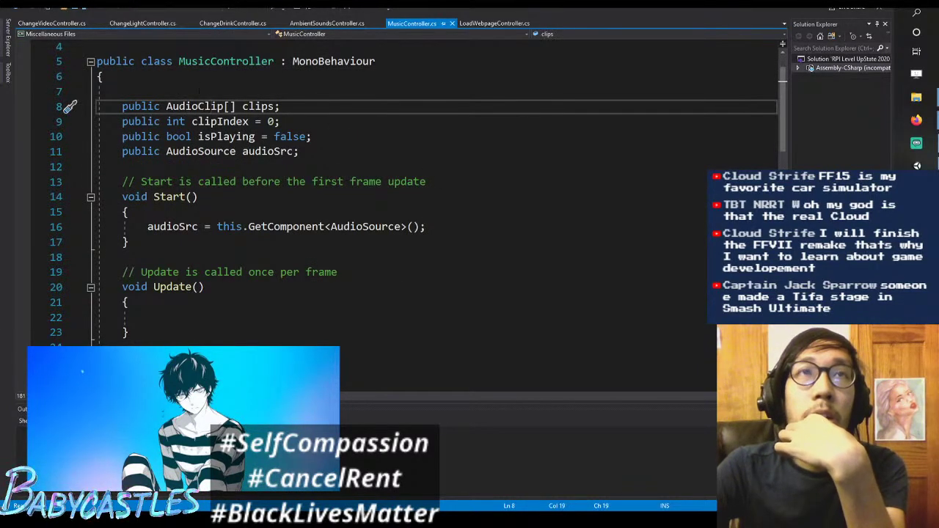
{"action": "scroll", "coordinate": [215, 153], "scroll_direction": "up", "scroll_amount": 1}
{"action": "left_click", "coordinate": [115, 106]}
{"action": "left_click", "coordinate": [224, 107]}
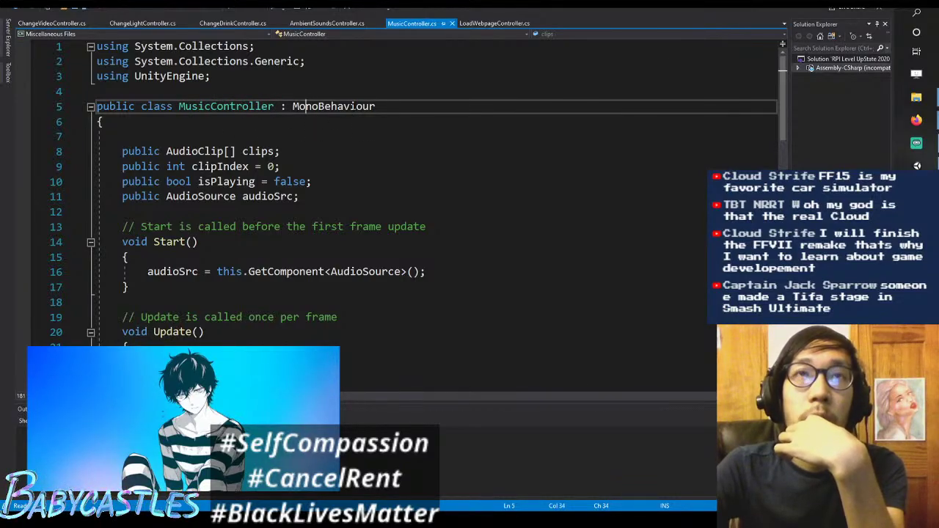
{"action": "left_click", "coordinate": [351, 106]}
{"action": "key", "text": "Down"}
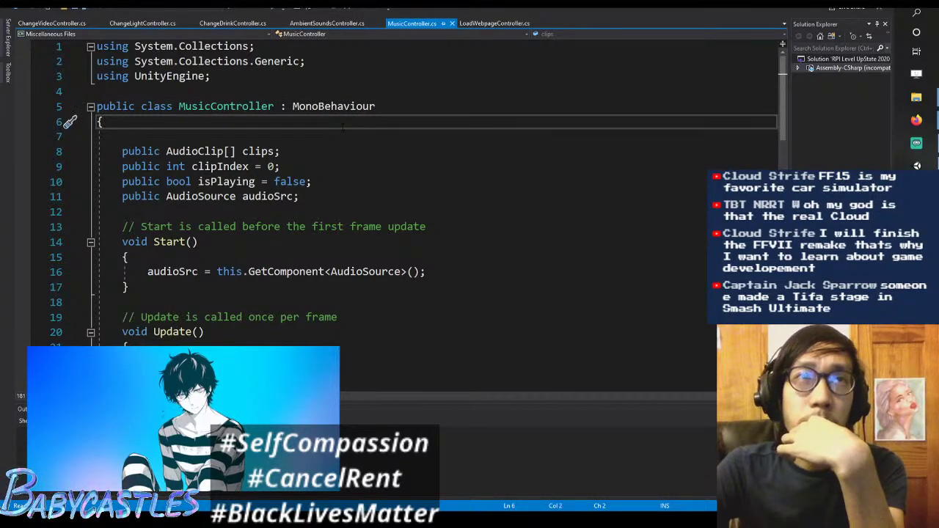
{"action": "scroll", "coordinate": [474, 147], "scroll_direction": "down", "scroll_amount": 11}
{"action": "scroll", "coordinate": [474, 147], "scroll_direction": "down", "scroll_amount": 10}
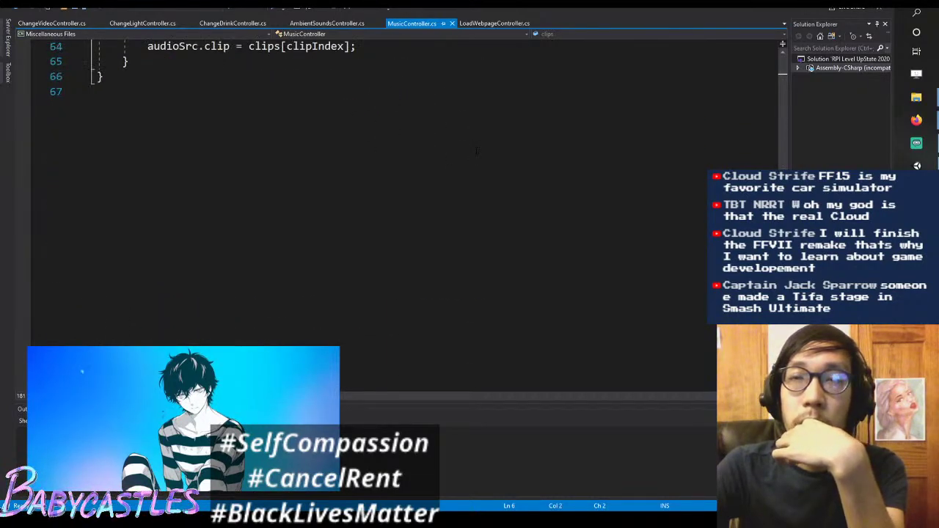
{"action": "scroll", "coordinate": [476, 152], "scroll_direction": "up", "scroll_amount": 20}
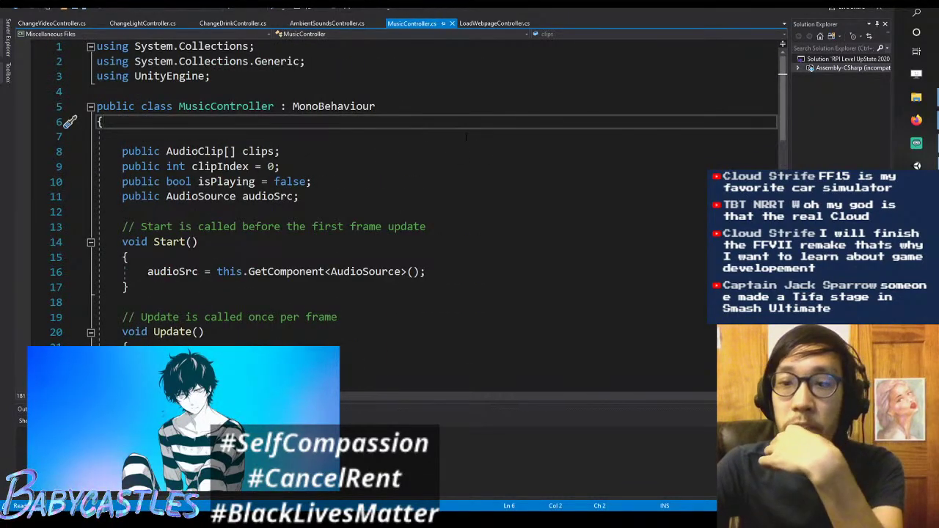
Step: Delete the empty line 7 above the clips field and save MusicController.cs
{"action": "left_click", "coordinate": [160, 152]}
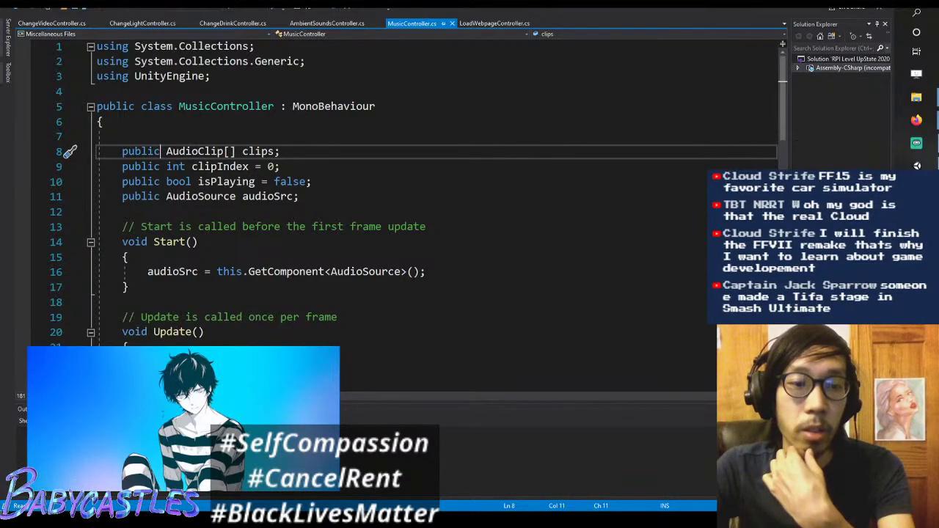
{"action": "left_click", "coordinate": [312, 181]}
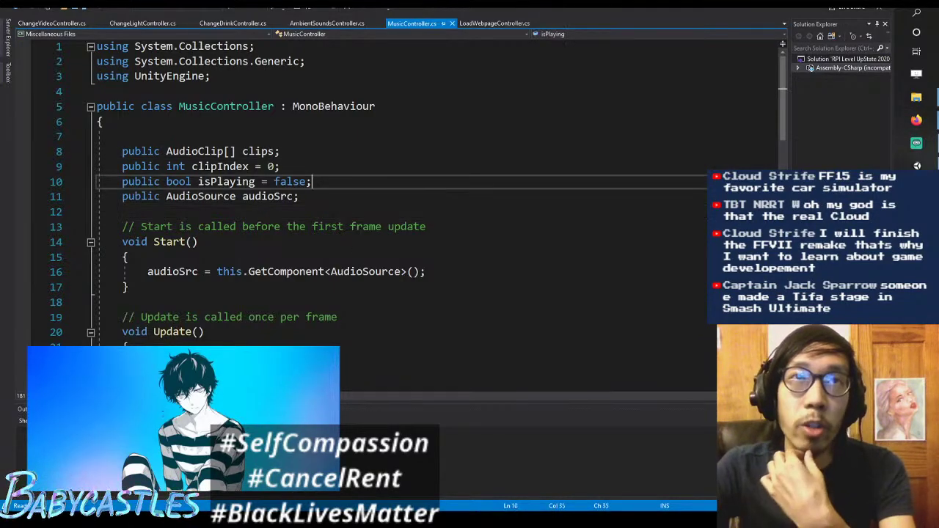
{"action": "left_click", "coordinate": [359, 151]}
{"action": "left_click", "coordinate": [246, 135]}
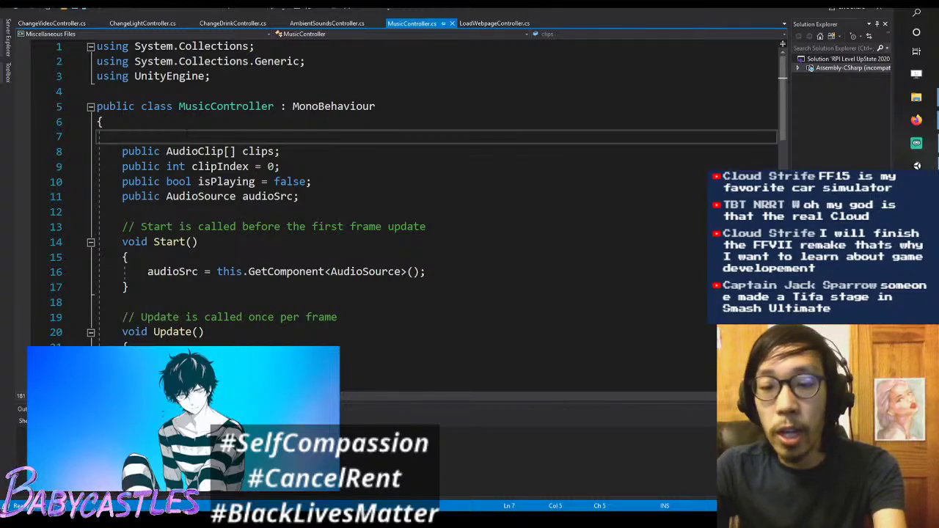
{"action": "key", "text": "BackSpace"}
{"action": "key", "text": "ctrl+s"}
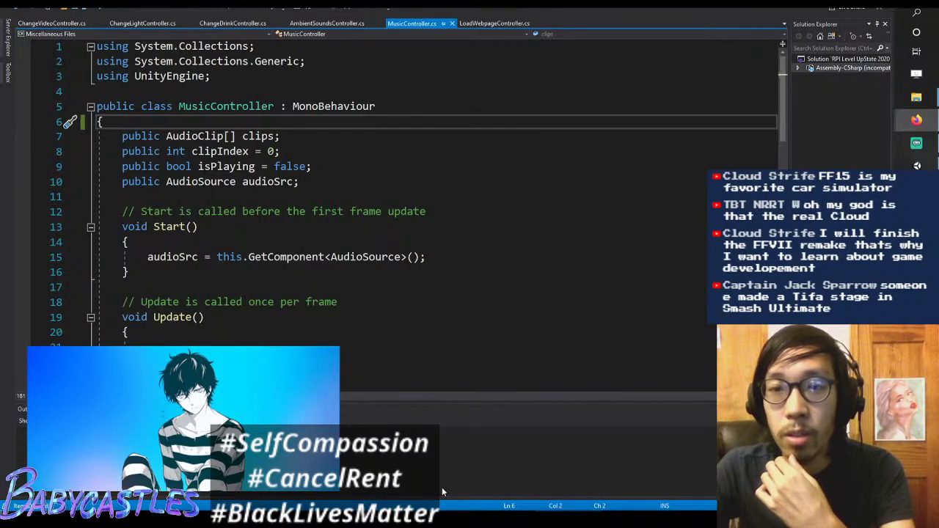
{"action": "left_click", "coordinate": [422, 197]}
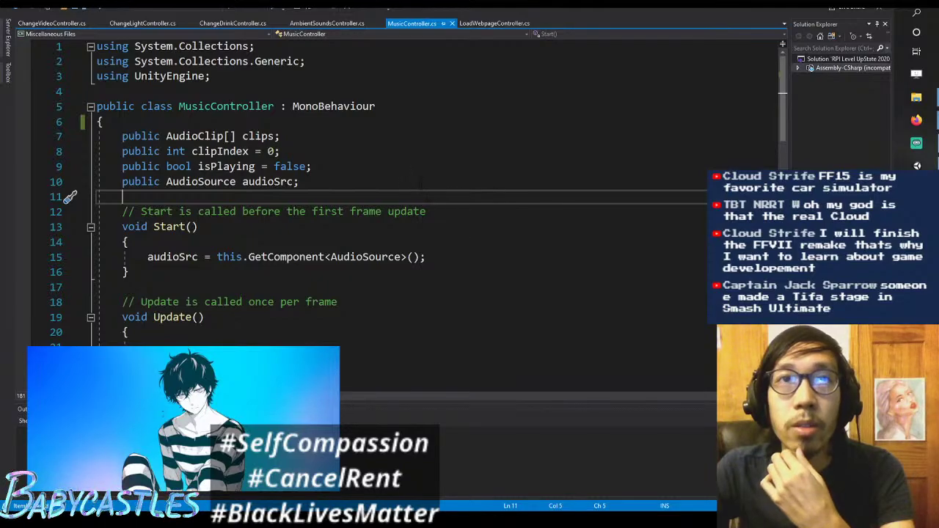
{"action": "left_click", "coordinate": [420, 166]}
{"action": "left_click", "coordinate": [419, 137]}
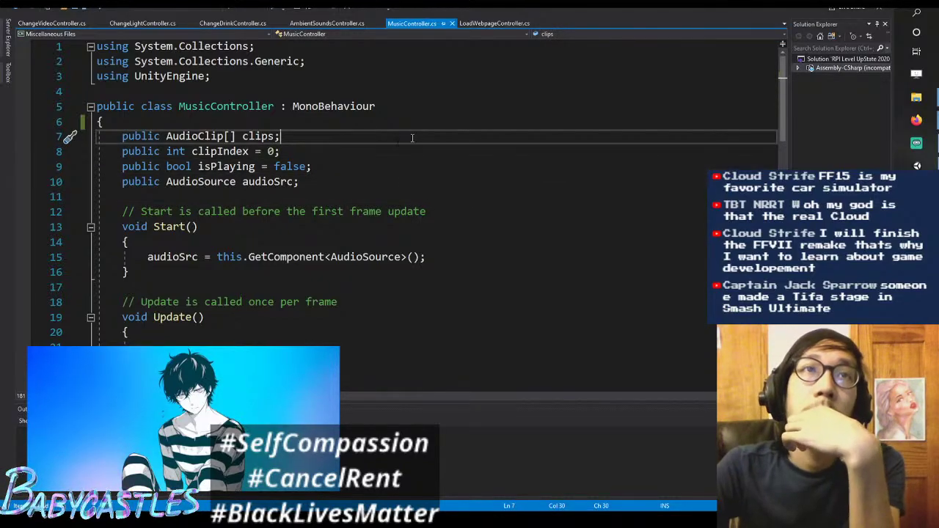
{"action": "left_click", "coordinate": [261, 137]}
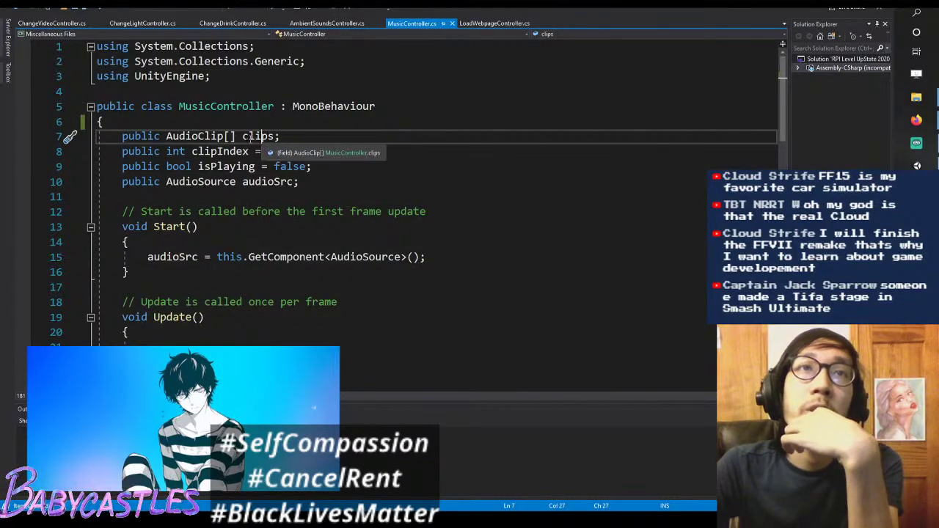
{"action": "left_click", "coordinate": [198, 137]}
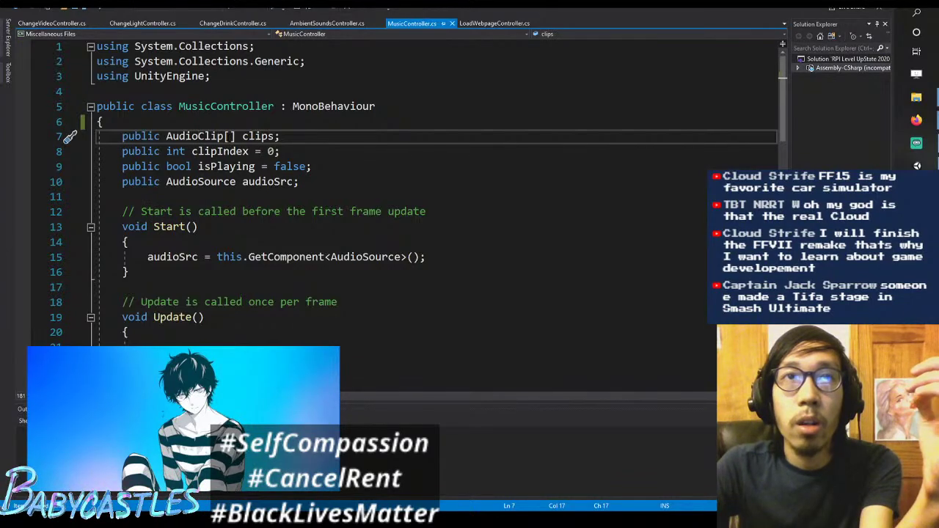
{"action": "left_click", "coordinate": [224, 137]}
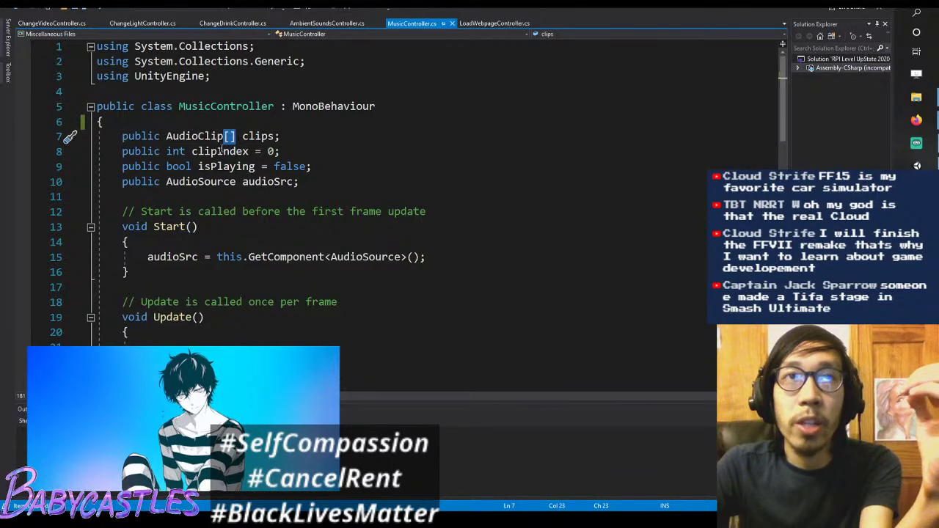
{"action": "key", "text": "Left"}
{"action": "key", "text": "Left"}
{"action": "key", "text": "Left"}
{"action": "key", "text": "Left"}
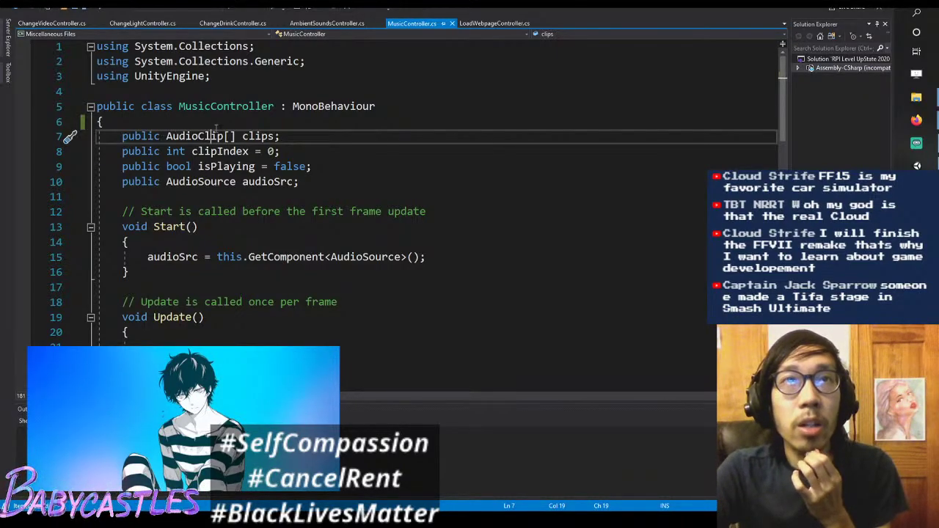
{"action": "left_click", "coordinate": [255, 137]}
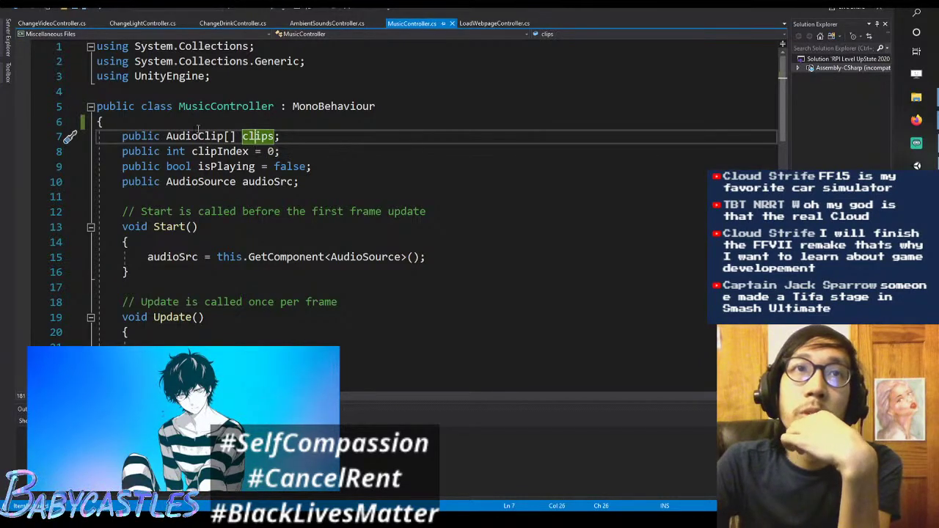
{"action": "left_click", "coordinate": [147, 137]}
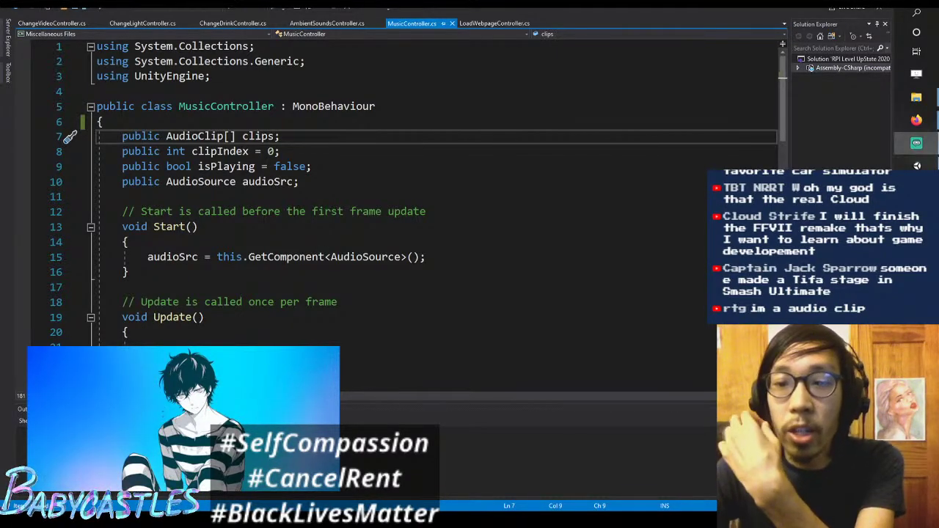
{"action": "left_click", "coordinate": [448, 154]}
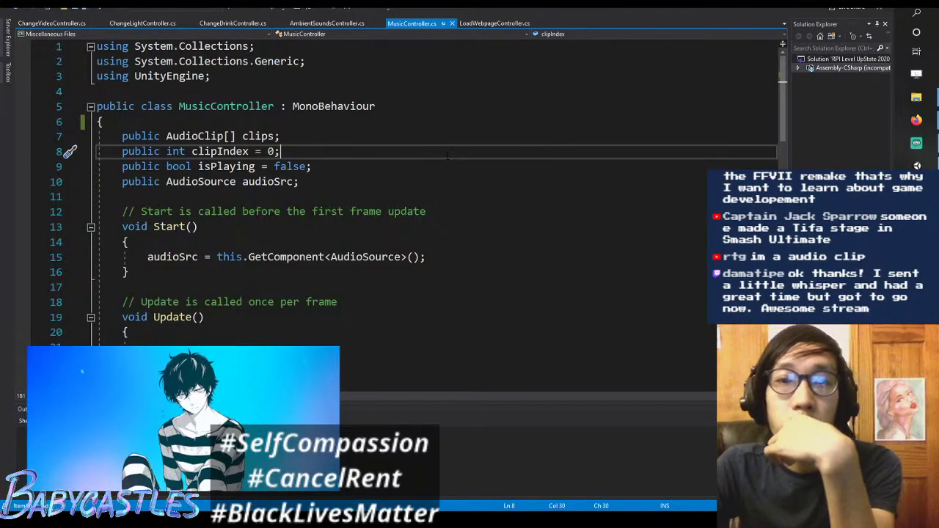
{"action": "left_click", "coordinate": [396, 169]}
{"action": "left_click", "coordinate": [199, 152]}
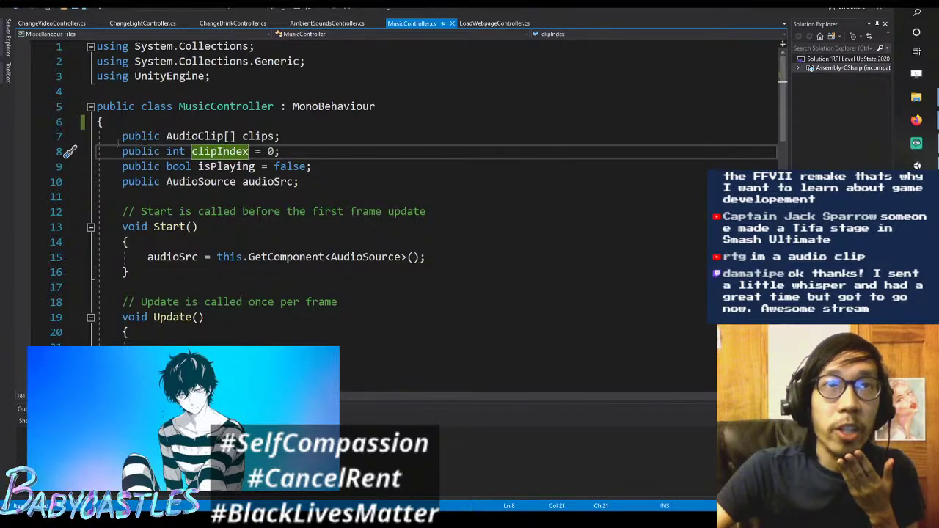
{"action": "double_click", "coordinate": [176, 152]}
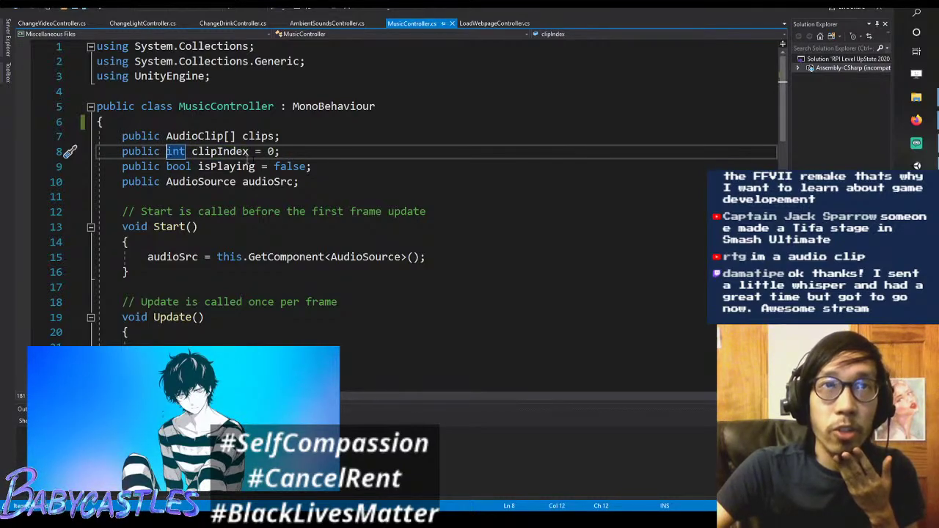
{"action": "left_click", "coordinate": [274, 152]}
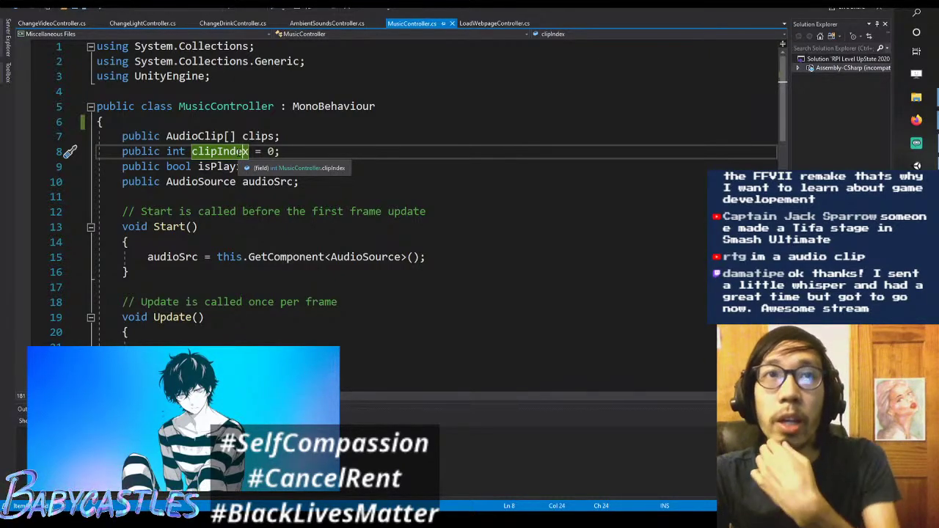
{"action": "left_click", "coordinate": [236, 152]}
{"action": "scroll", "coordinate": [236, 151], "scroll_direction": "down", "scroll_amount": 1}
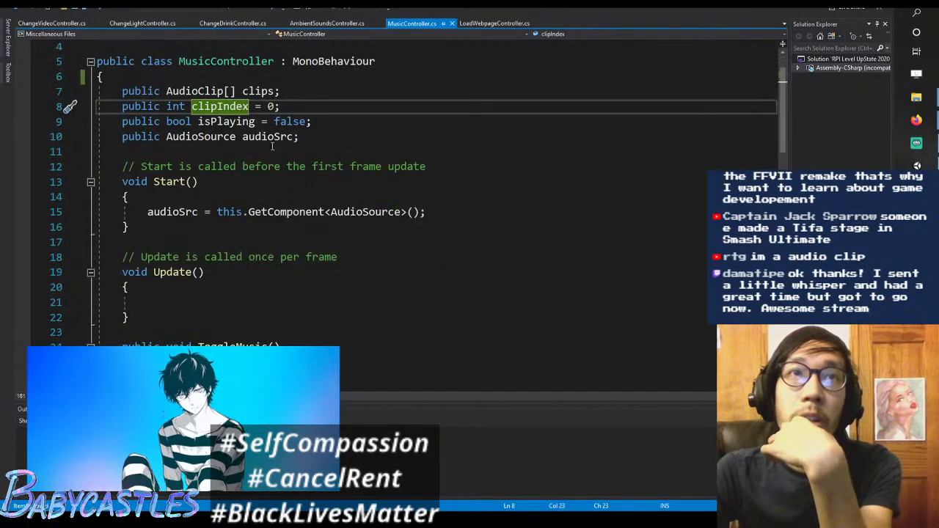
{"action": "left_click", "coordinate": [223, 122]}
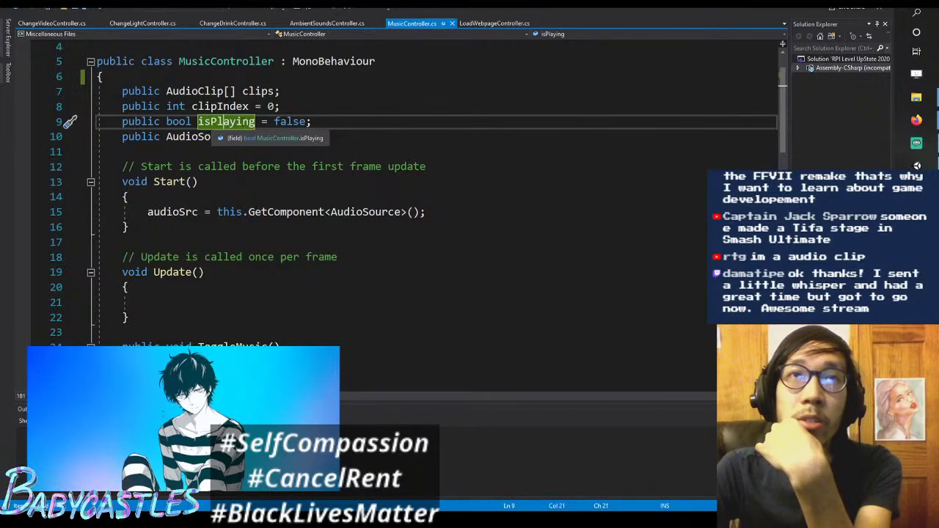
{"action": "left_click", "coordinate": [292, 122]}
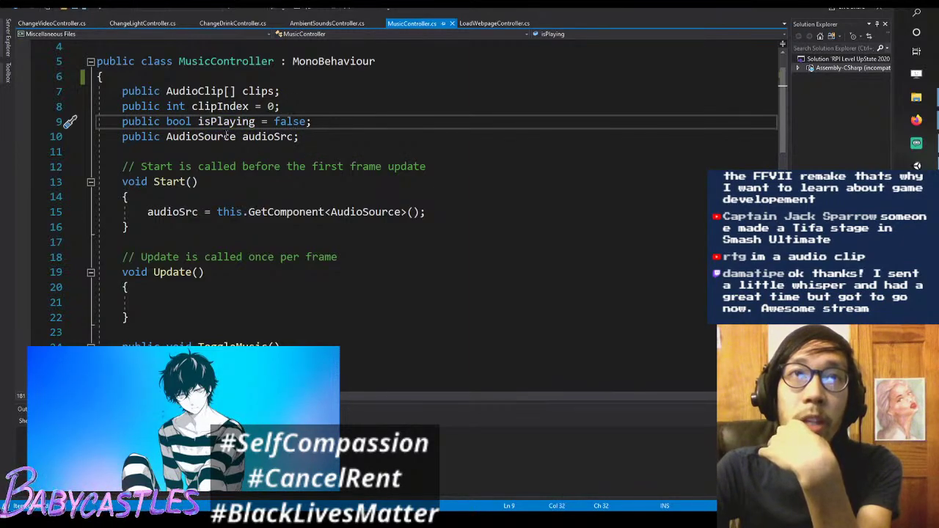
{"action": "left_click", "coordinate": [262, 137]}
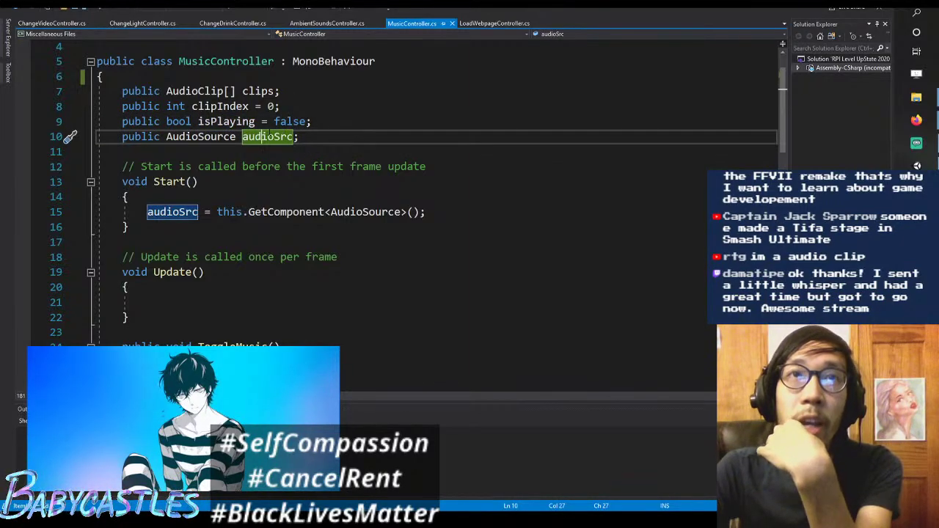
{"action": "double_click", "coordinate": [268, 137]}
{"action": "left_click", "coordinate": [263, 140]}
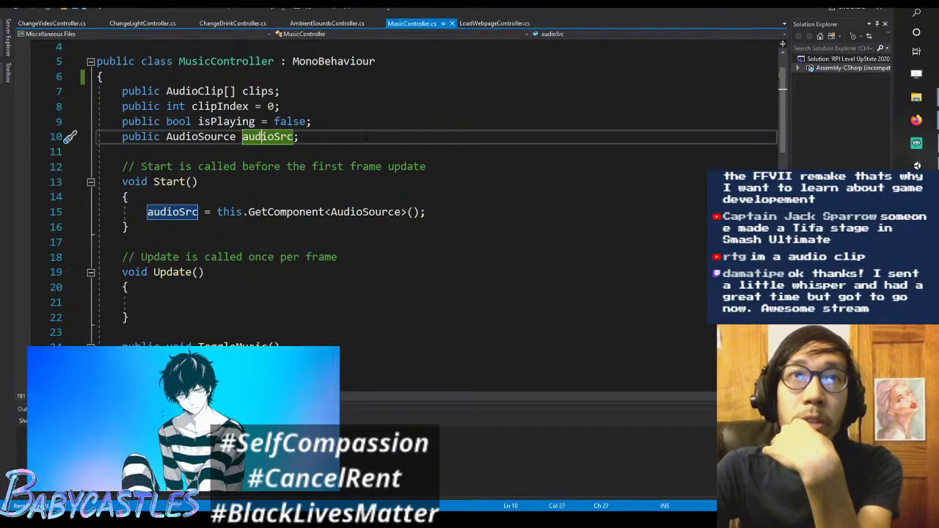
{"action": "scroll", "coordinate": [250, 137], "scroll_direction": "down", "scroll_amount": 3}
{"action": "scroll", "coordinate": [232, 135], "scroll_direction": "up", "scroll_amount": 2}
{"action": "double_click", "coordinate": [176, 136]}
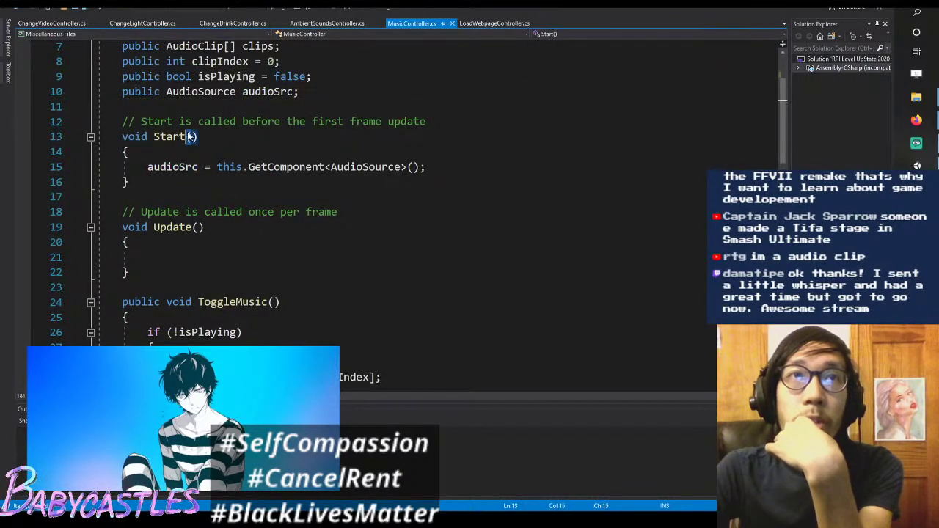
{"action": "left_click", "coordinate": [210, 122]}
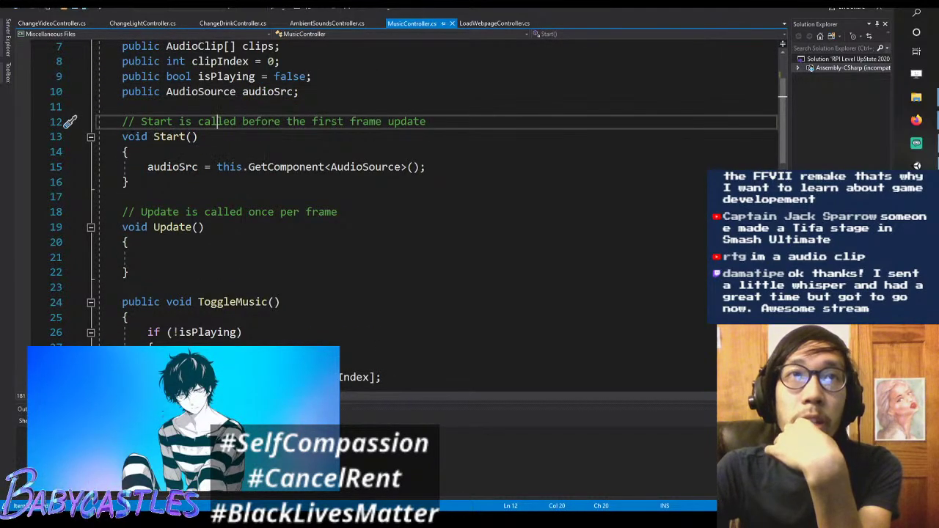
{"action": "left_click_drag", "start_coordinate": [125, 137], "coordinate": [242, 167]}
{"action": "left_click", "coordinate": [336, 180]}
{"action": "scroll", "coordinate": [336, 176], "scroll_direction": "up", "scroll_amount": 2}
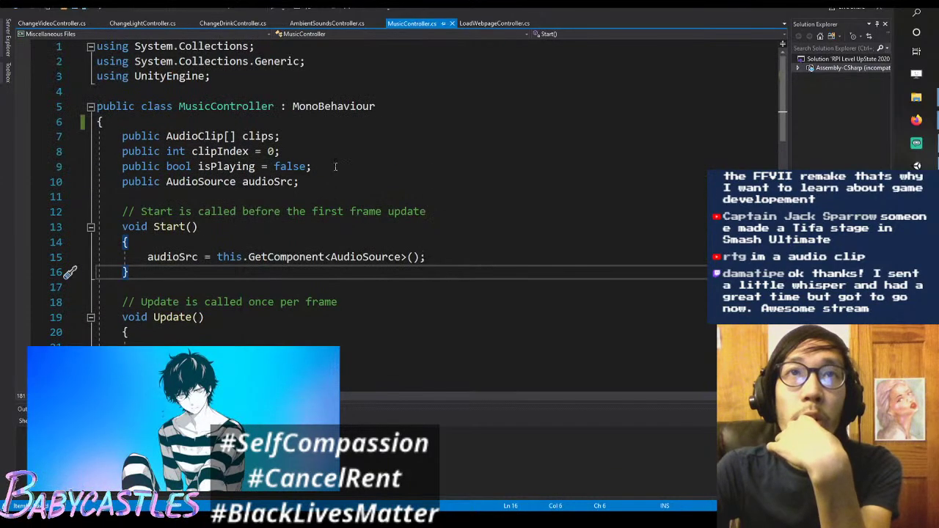
{"action": "scroll", "coordinate": [330, 126], "scroll_direction": "down", "scroll_amount": 1}
{"action": "left_click", "coordinate": [353, 181]}
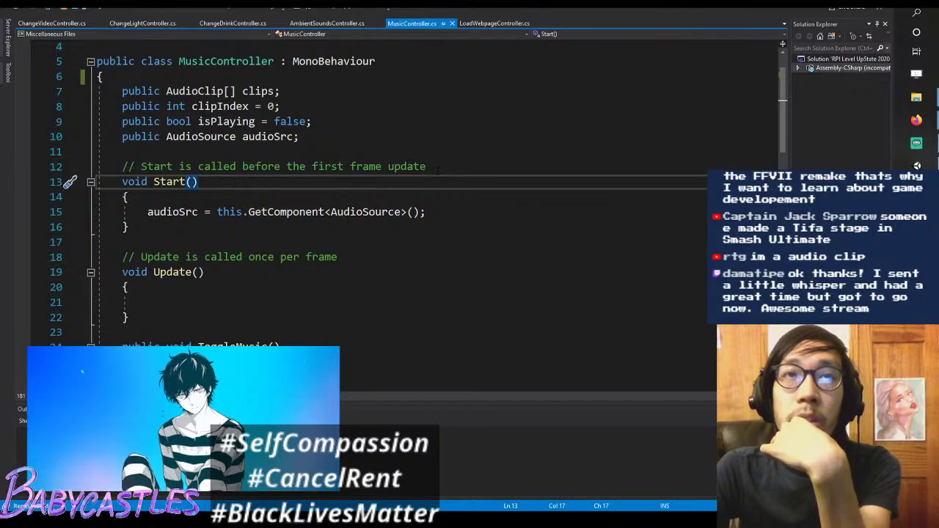
{"action": "scroll", "coordinate": [448, 158], "scroll_direction": "down", "scroll_amount": 1}
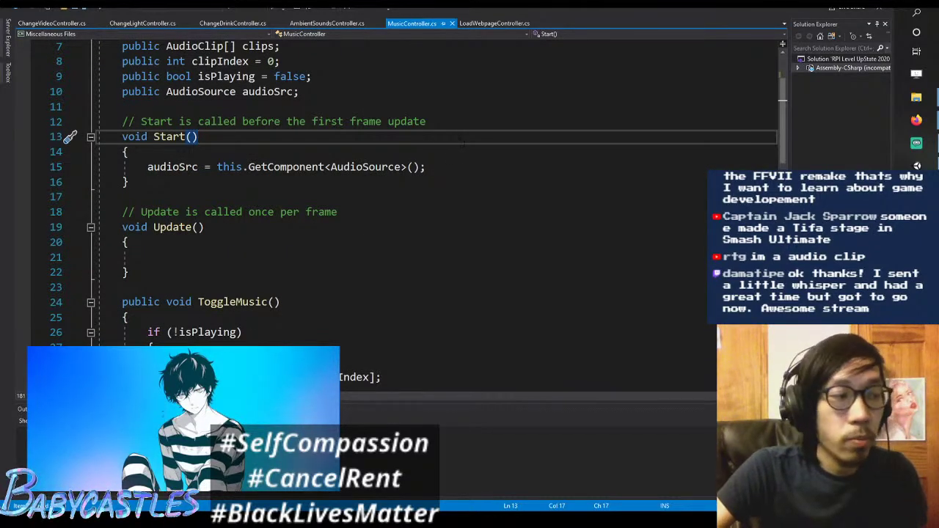
{"action": "scroll", "coordinate": [461, 138], "scroll_direction": "up", "scroll_amount": 2}
{"action": "scroll", "coordinate": [462, 139], "scroll_direction": "down", "scroll_amount": 1}
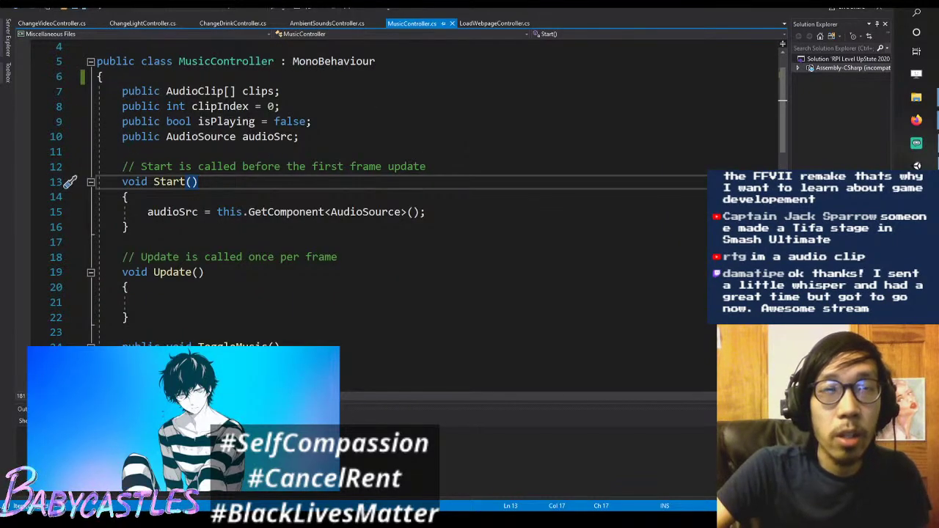
{"action": "scroll", "coordinate": [467, 140], "scroll_direction": "down", "scroll_amount": 1}
{"action": "scroll", "coordinate": [469, 142], "scroll_direction": "down", "scroll_amount": 1}
Step: Review the Start, Update and ToggleMusic methods in MusicController.cs
{"action": "left_click", "coordinate": [456, 151]}
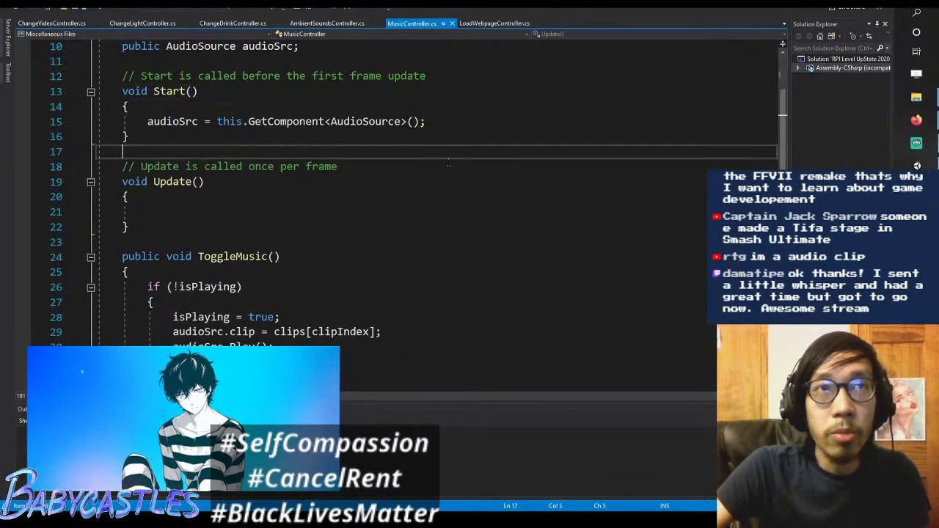
{"action": "left_click", "coordinate": [453, 177]}
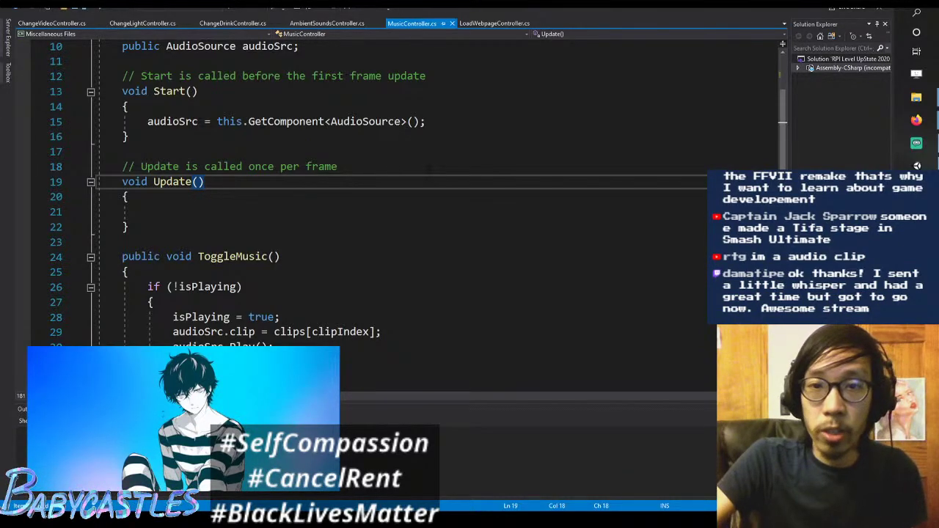
{"action": "scroll", "coordinate": [430, 169], "scroll_direction": "down", "scroll_amount": 3}
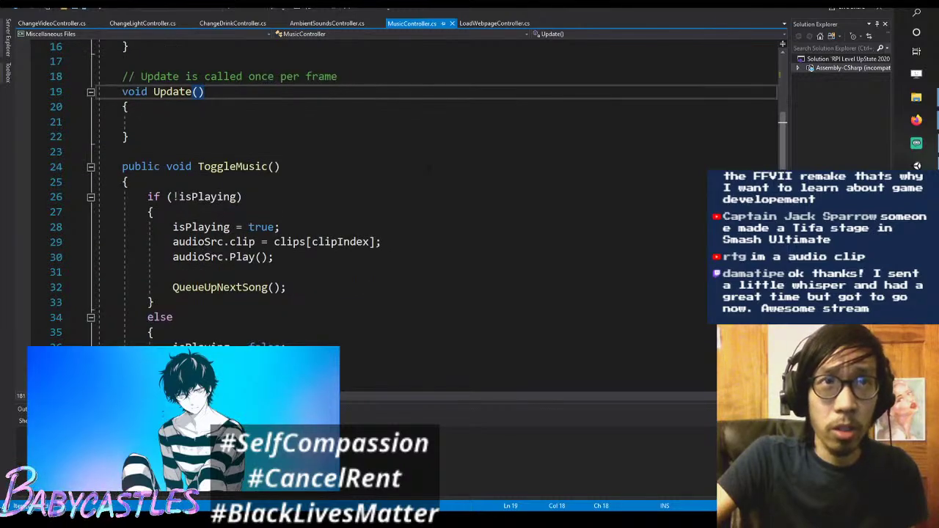
{"action": "left_click", "coordinate": [437, 126]}
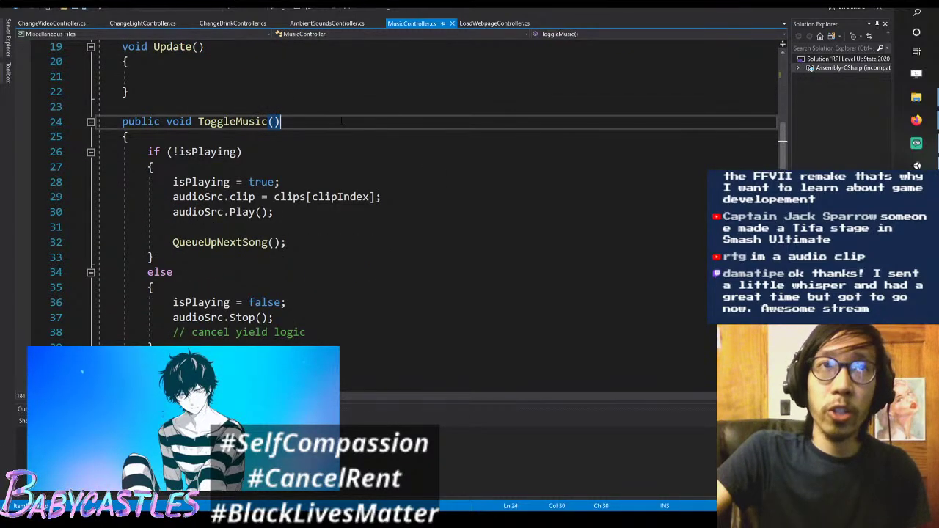
{"action": "scroll", "coordinate": [367, 129], "scroll_direction": "down", "scroll_amount": 6}
{"action": "scroll", "coordinate": [414, 140], "scroll_direction": "up", "scroll_amount": 3}
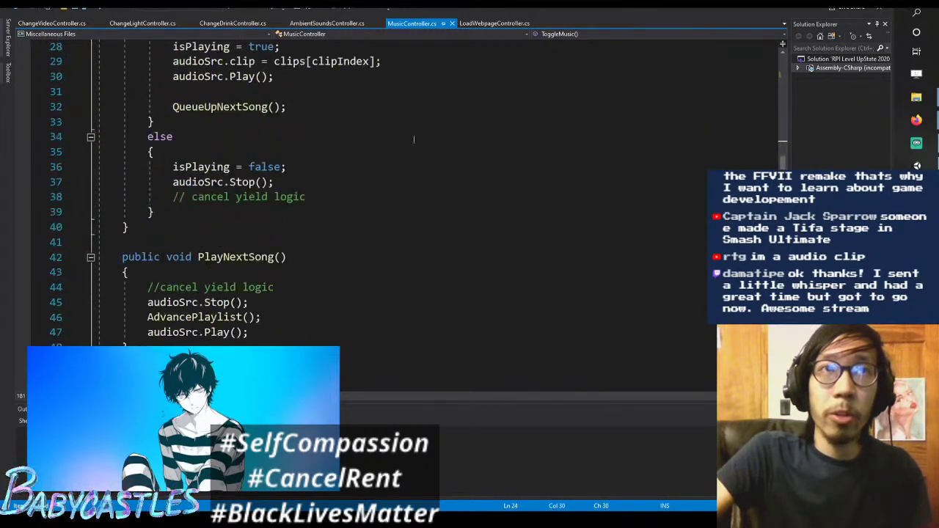
{"action": "scroll", "coordinate": [414, 139], "scroll_direction": "up", "scroll_amount": 3}
{"action": "scroll", "coordinate": [414, 139], "scroll_direction": "down", "scroll_amount": 2}
{"action": "scroll", "coordinate": [414, 139], "scroll_direction": "up", "scroll_amount": 2}
{"action": "scroll", "coordinate": [414, 140], "scroll_direction": "down", "scroll_amount": 1}
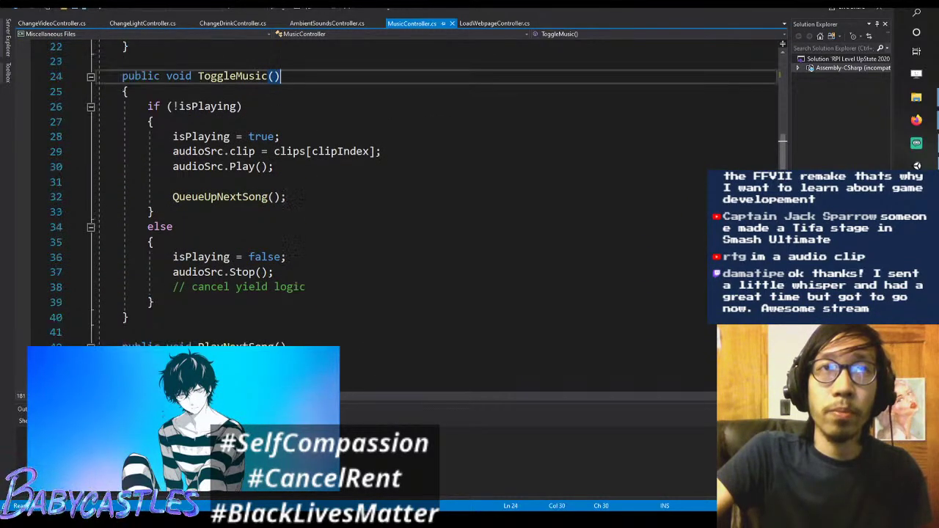
{"action": "scroll", "coordinate": [383, 135], "scroll_direction": "up", "scroll_amount": 1}
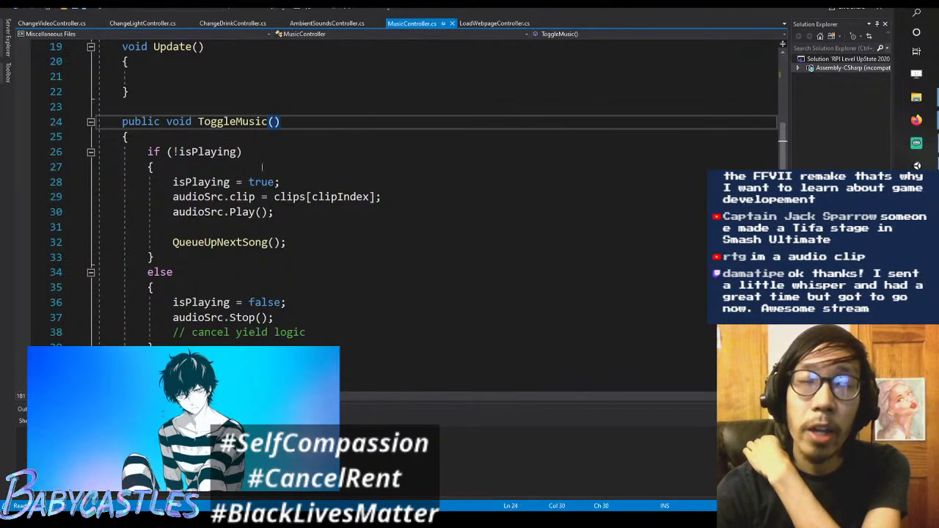
{"action": "scroll", "coordinate": [370, 116], "scroll_direction": "down", "scroll_amount": 3}
{"action": "scroll", "coordinate": [395, 183], "scroll_direction": "up", "scroll_amount": 2}
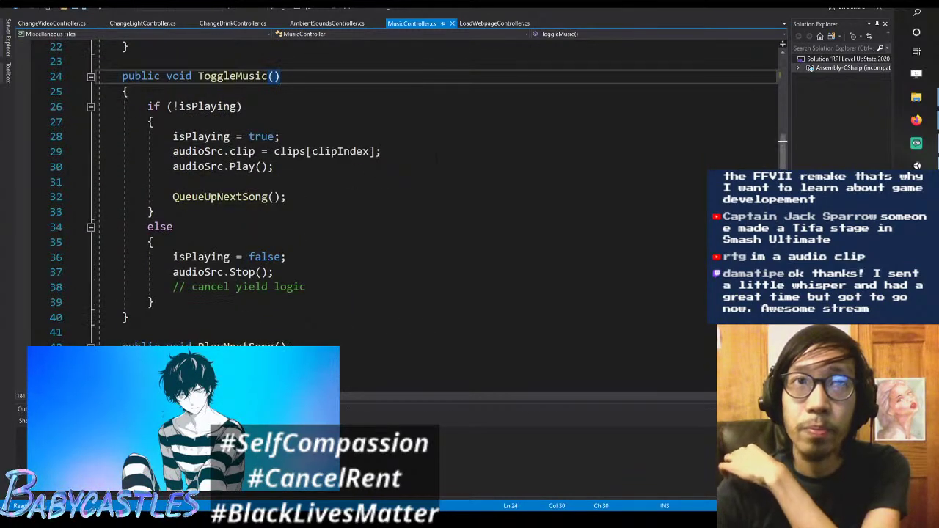
{"action": "scroll", "coordinate": [437, 158], "scroll_direction": "down", "scroll_amount": 4}
{"action": "scroll", "coordinate": [437, 158], "scroll_direction": "down", "scroll_amount": 4}
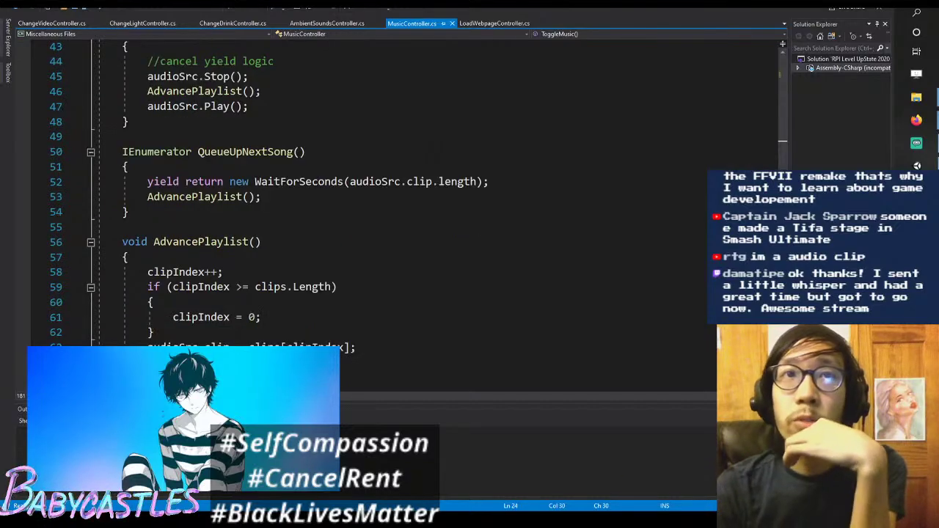
{"action": "scroll", "coordinate": [437, 158], "scroll_direction": "down", "scroll_amount": 1}
{"action": "scroll", "coordinate": [437, 159], "scroll_direction": "up", "scroll_amount": 3}
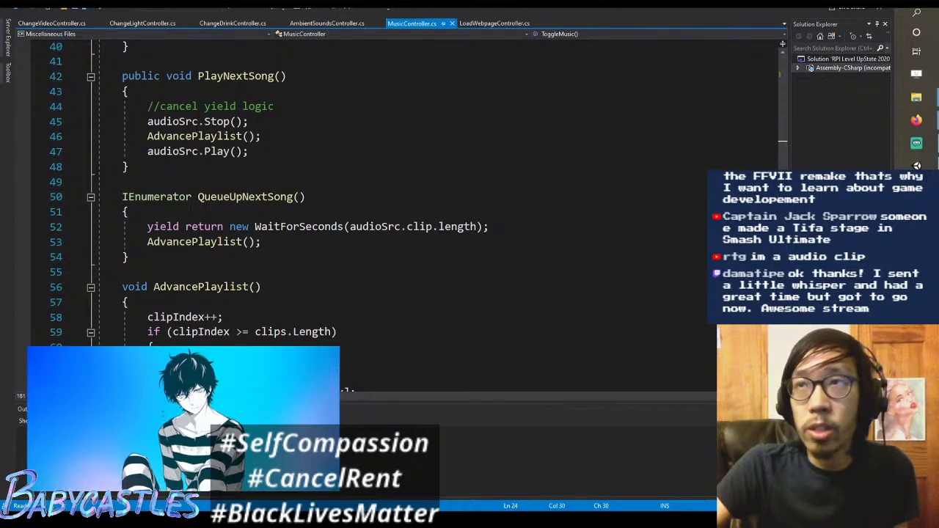
Step: Look over PlayNextSong and QueueUpNextSong, then bring Unity back to the front
{"action": "left_click", "coordinate": [424, 167]}
{"action": "scroll", "coordinate": [425, 162], "scroll_direction": "up", "scroll_amount": 7}
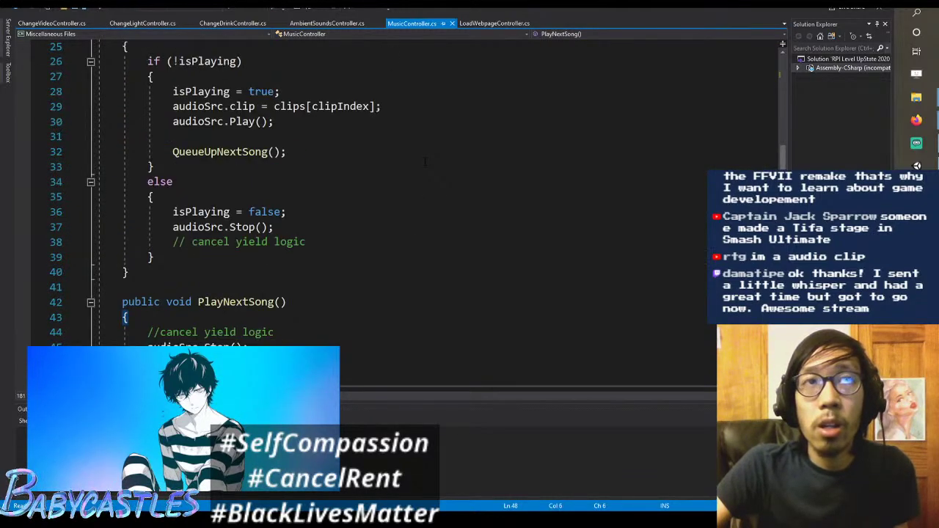
{"action": "scroll", "coordinate": [425, 161], "scroll_direction": "up", "scroll_amount": 3}
{"action": "scroll", "coordinate": [424, 161], "scroll_direction": "down", "scroll_amount": 8}
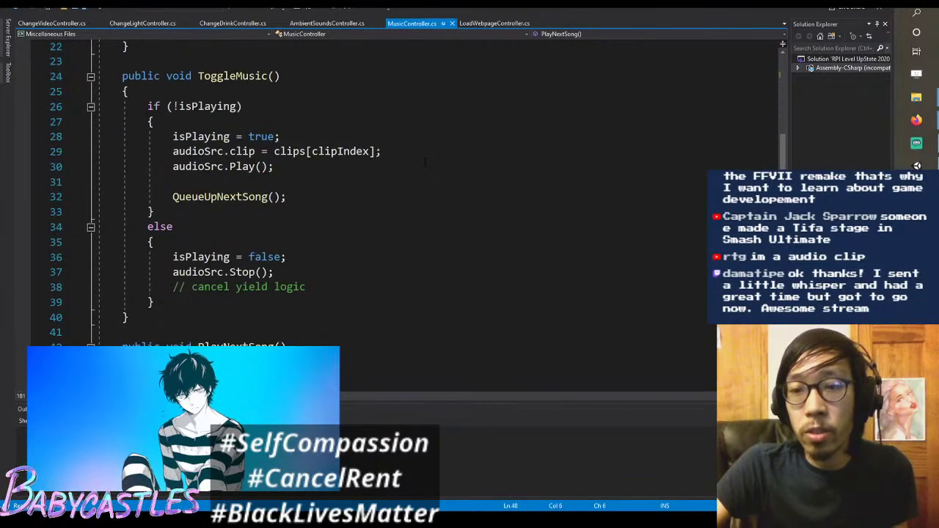
{"action": "scroll", "coordinate": [425, 162], "scroll_direction": "down", "scroll_amount": 5}
{"action": "scroll", "coordinate": [424, 161], "scroll_direction": "up", "scroll_amount": 12}
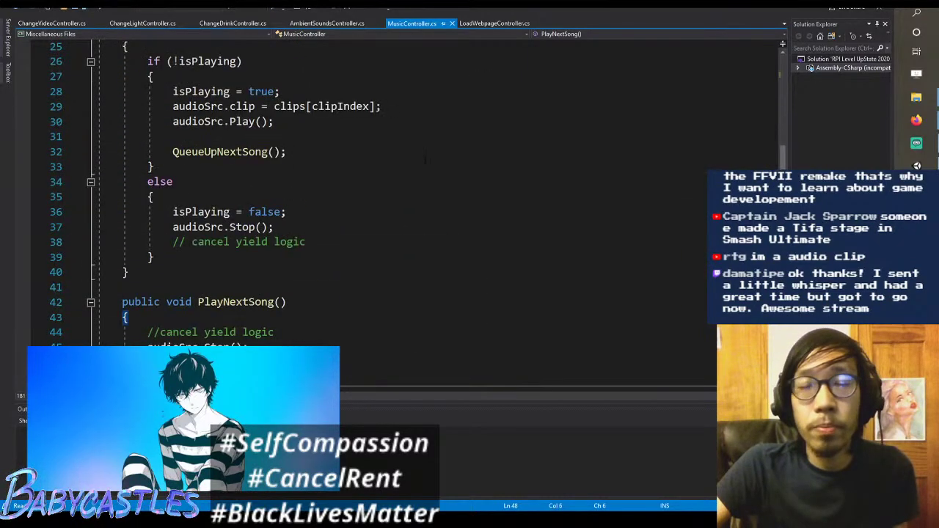
{"action": "scroll", "coordinate": [425, 160], "scroll_direction": "up", "scroll_amount": 4}
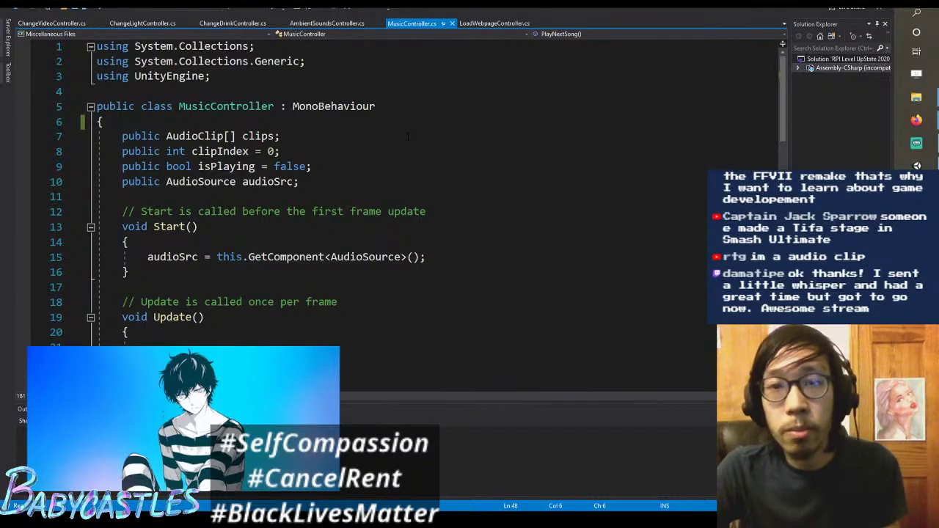
{"action": "scroll", "coordinate": [407, 136], "scroll_direction": "down", "scroll_amount": 12}
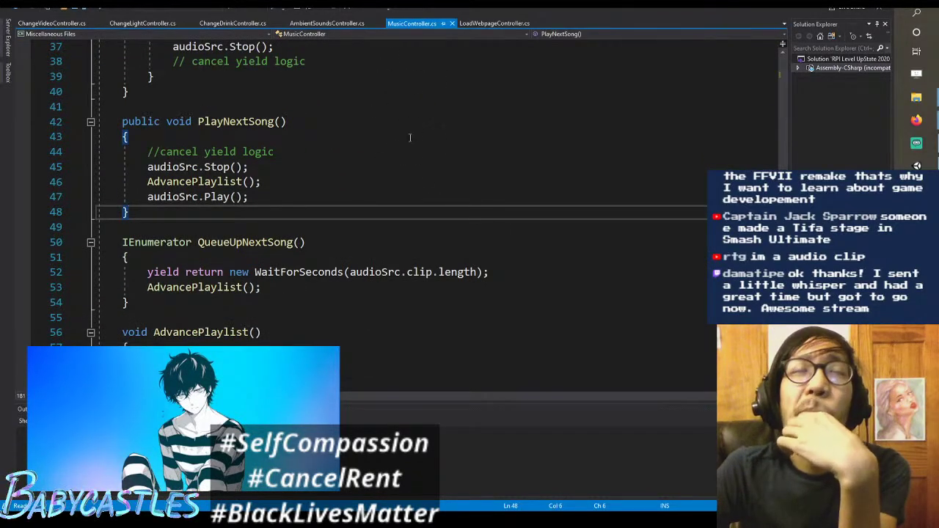
{"action": "left_click", "coordinate": [917, 166]}
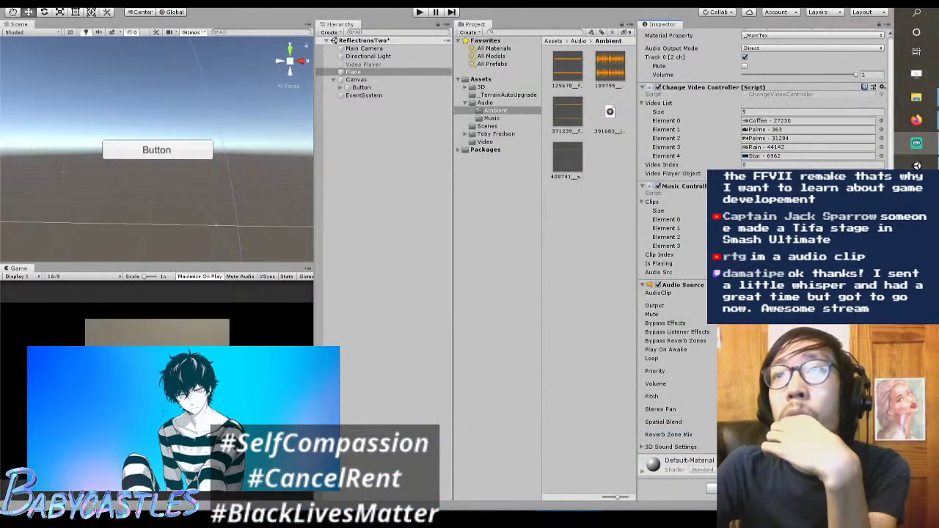
Step: Show the Audio/Music clips in Unity's Project panel
{"action": "left_click", "coordinate": [916, 166]}
{"action": "left_click", "coordinate": [917, 166]}
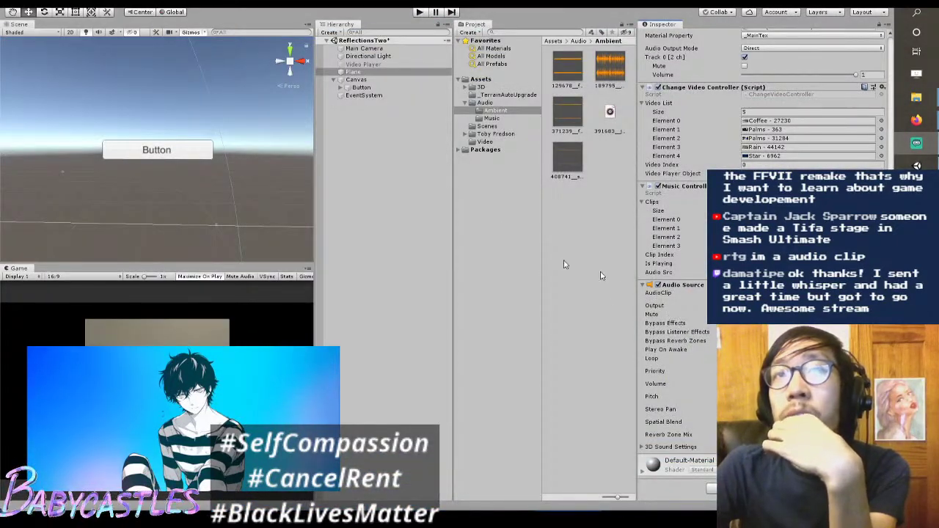
{"action": "scroll", "coordinate": [763, 110], "scroll_direction": "up", "scroll_amount": 5}
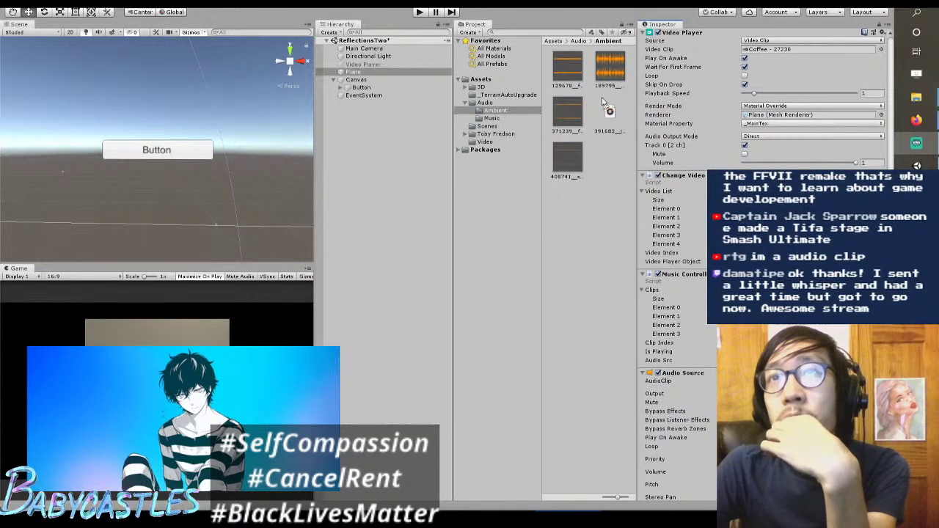
{"action": "left_click", "coordinate": [492, 118]}
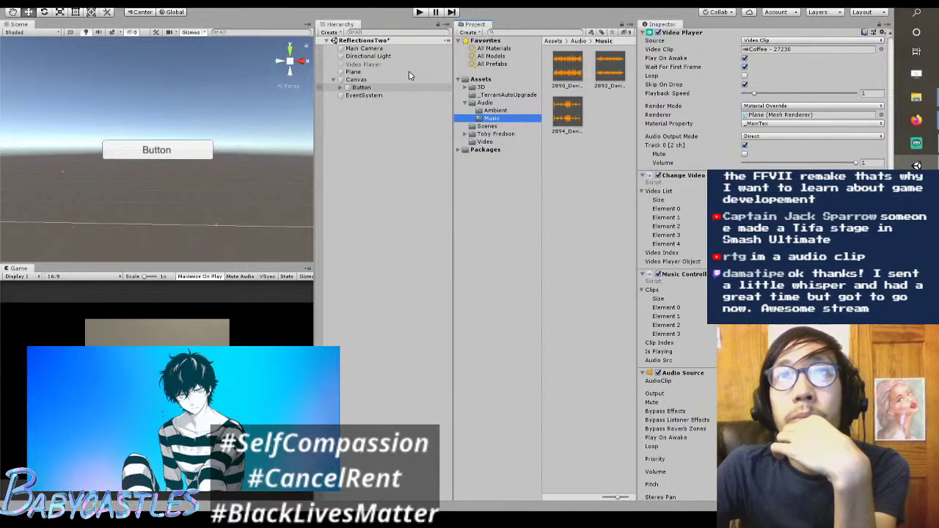
Step: Add a second Music Controller component to the Plane
{"action": "left_click", "coordinate": [410, 72]}
{"action": "scroll", "coordinate": [763, 220], "scroll_direction": "down", "scroll_amount": 3}
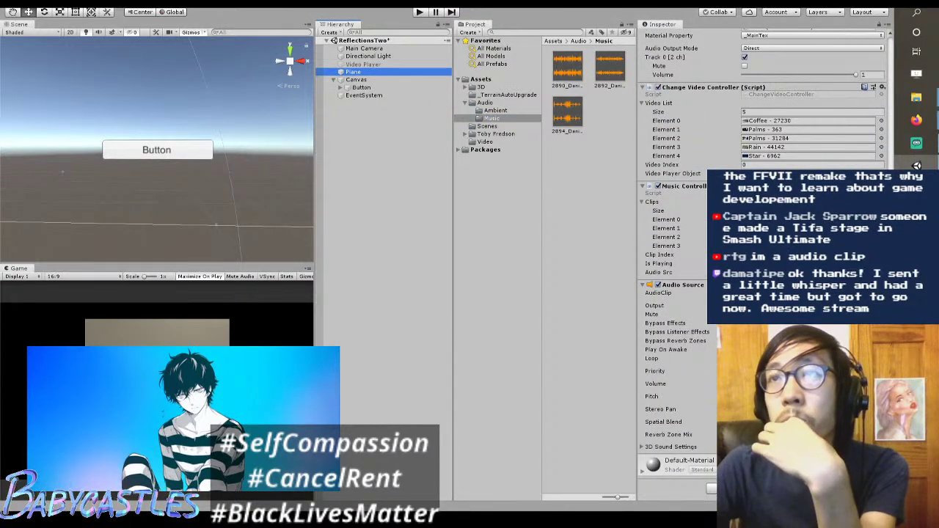
{"action": "left_click", "coordinate": [881, 293]}
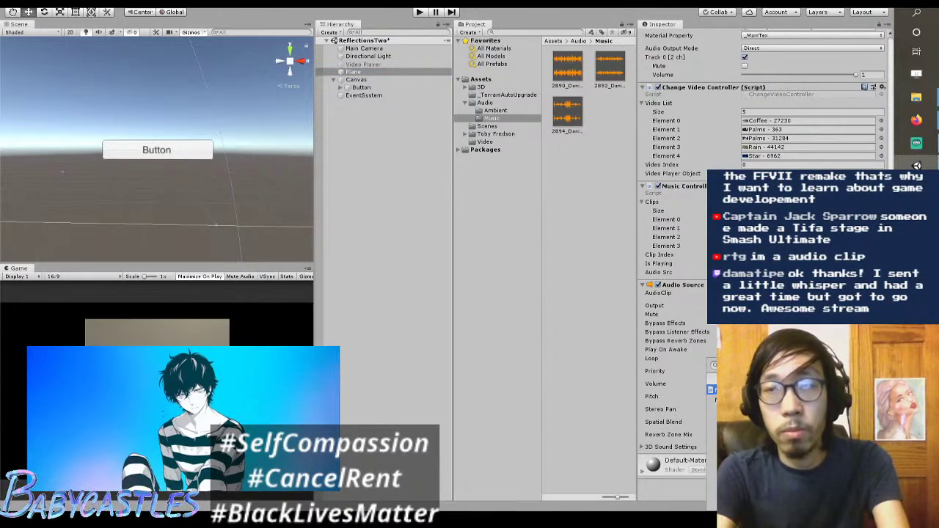
{"action": "key", "text": "Return"}
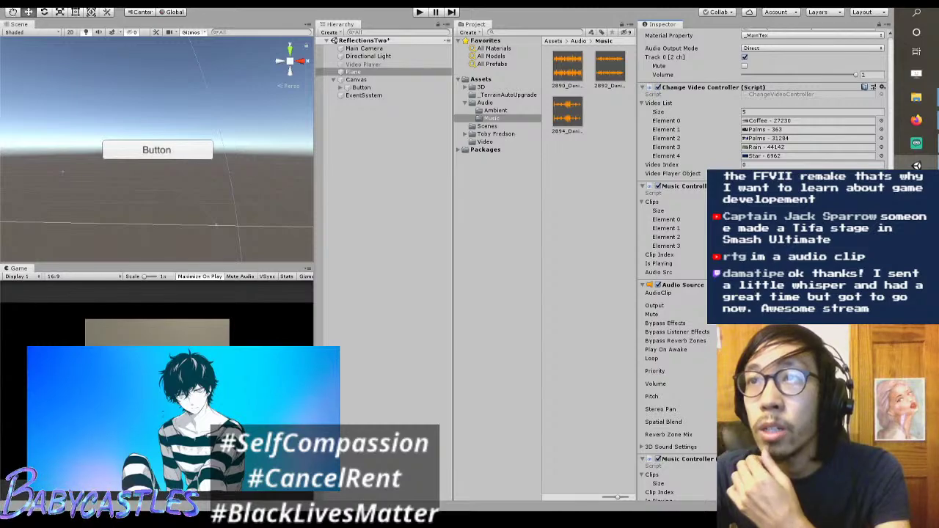
{"action": "scroll", "coordinate": [763, 257], "scroll_direction": "down", "scroll_amount": 3}
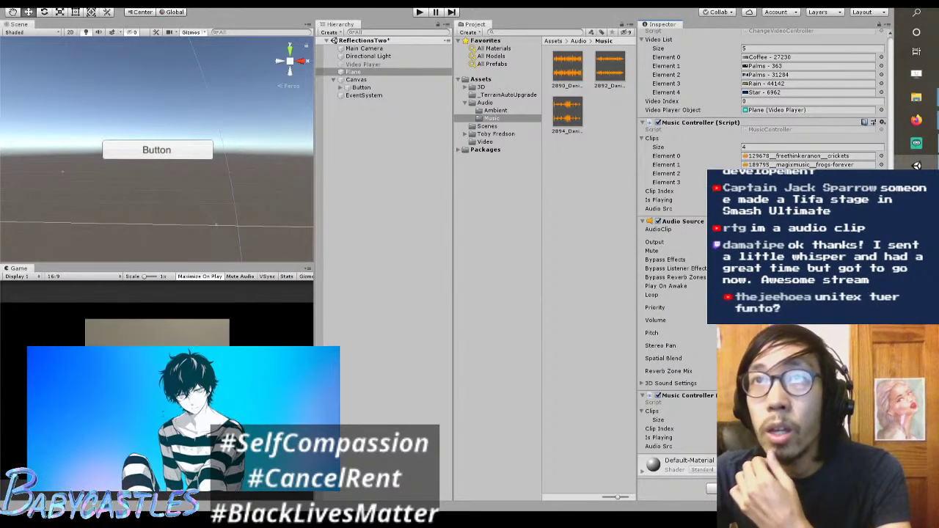
Step: Set the new Music Controller's Clips size to 3
{"action": "left_click", "coordinate": [771, 420]}
{"action": "type", "text": "3"}
{"action": "key", "text": "Return"}
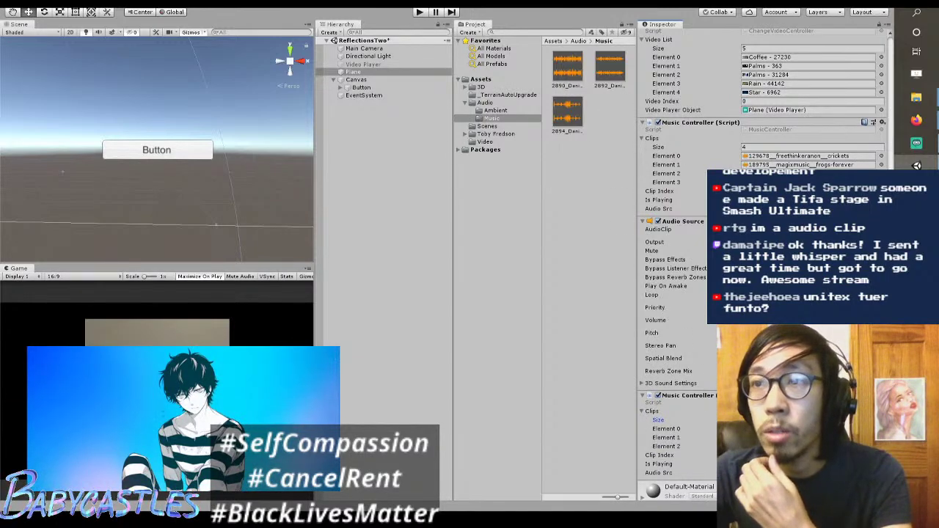
Step: Try dragging the first music clip from the Project into the Plane controller's clip slots
{"action": "left_click", "coordinate": [572, 73]}
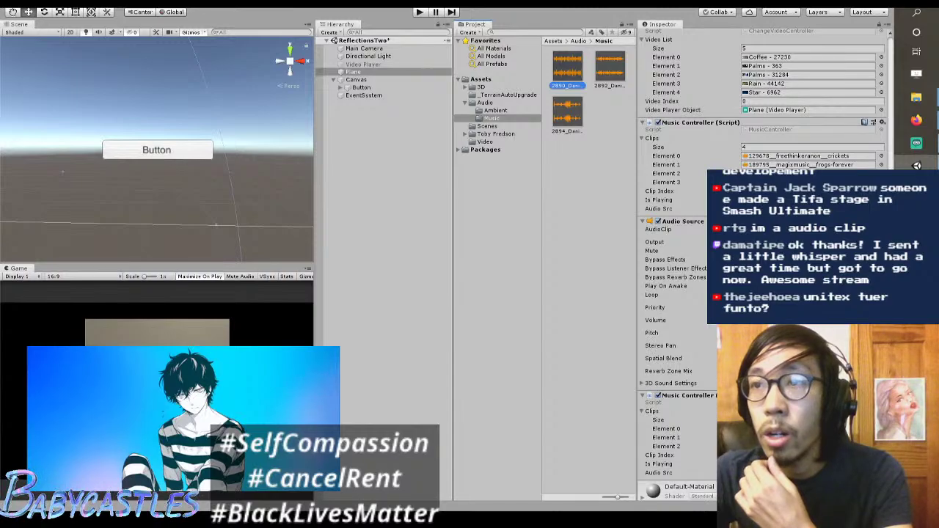
{"action": "left_click", "coordinate": [568, 64]}
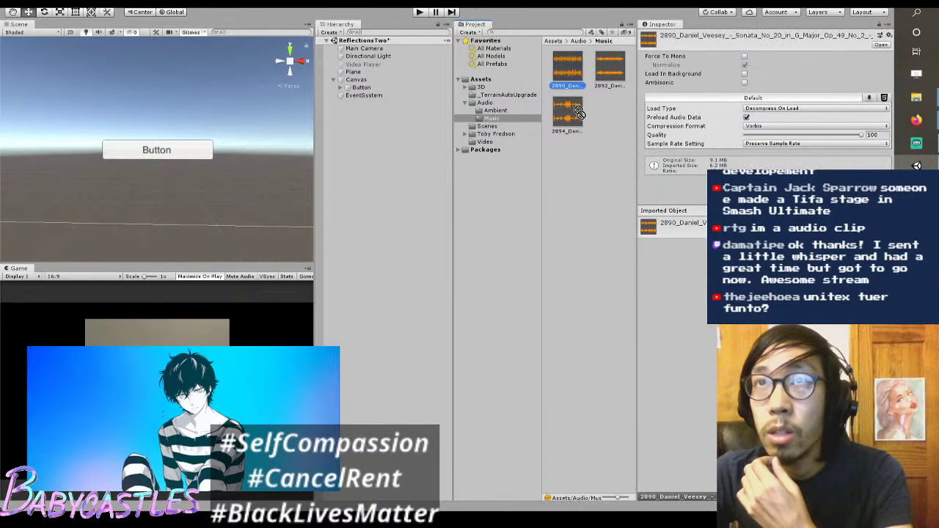
{"action": "left_click_drag", "start_coordinate": [567, 64], "coordinate": [370, 73]}
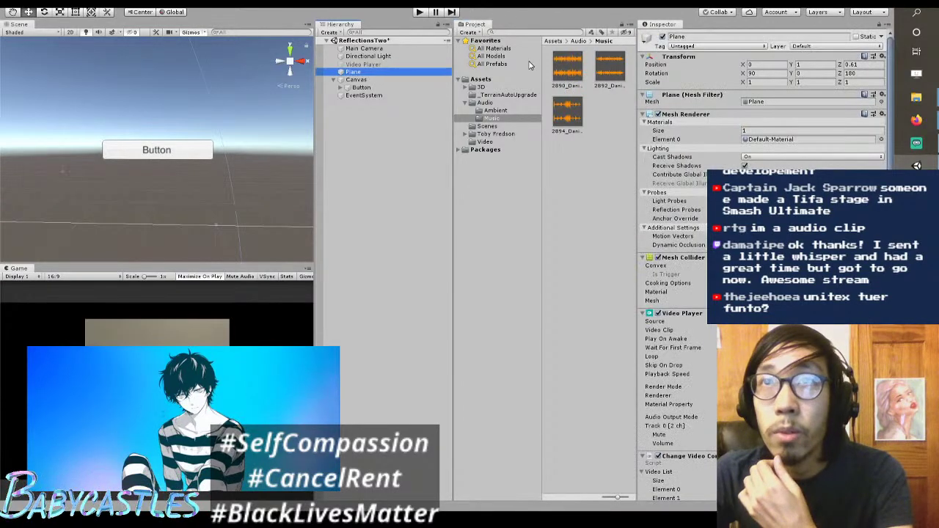
{"action": "left_click_drag", "start_coordinate": [567, 66], "coordinate": [682, 289]}
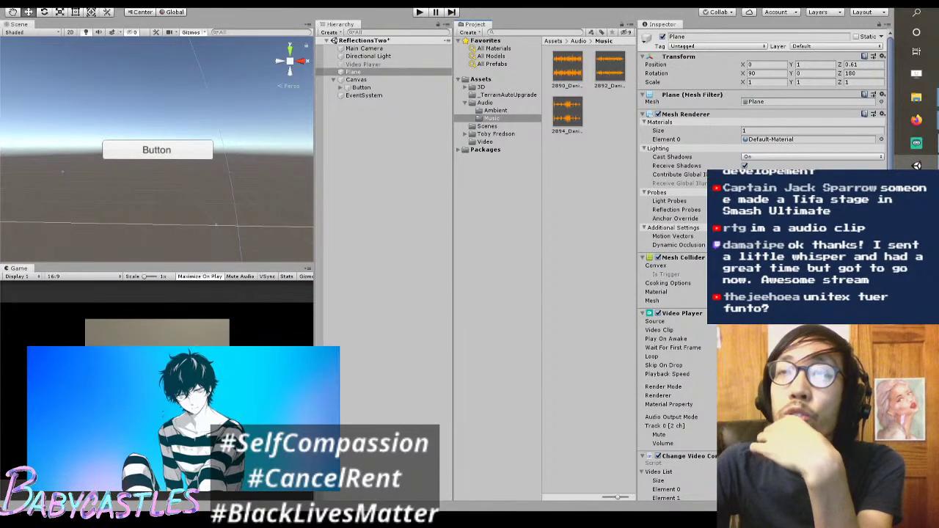
{"action": "scroll", "coordinate": [675, 264], "scroll_direction": "down", "scroll_amount": 10}
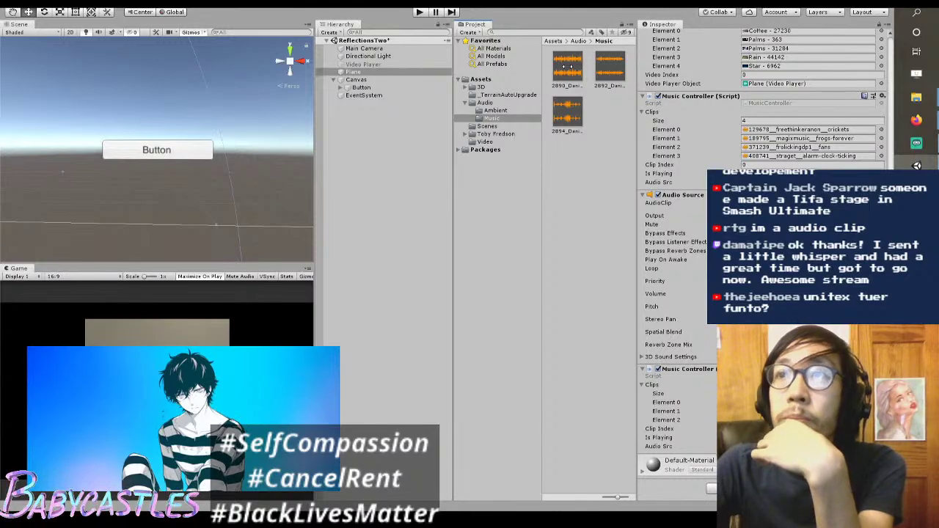
{"action": "left_click", "coordinate": [567, 67]}
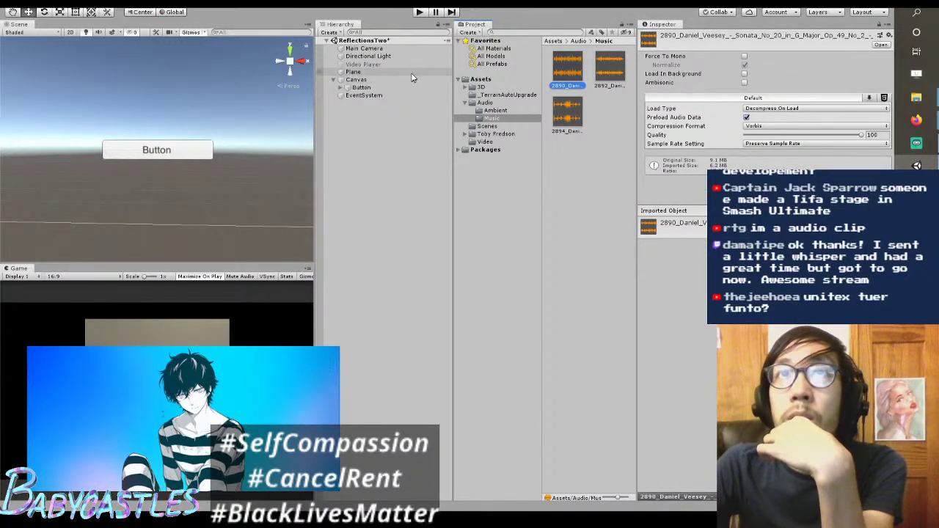
{"action": "left_click", "coordinate": [378, 71]}
{"action": "scroll", "coordinate": [638, 174], "scroll_direction": "down", "scroll_amount": 10}
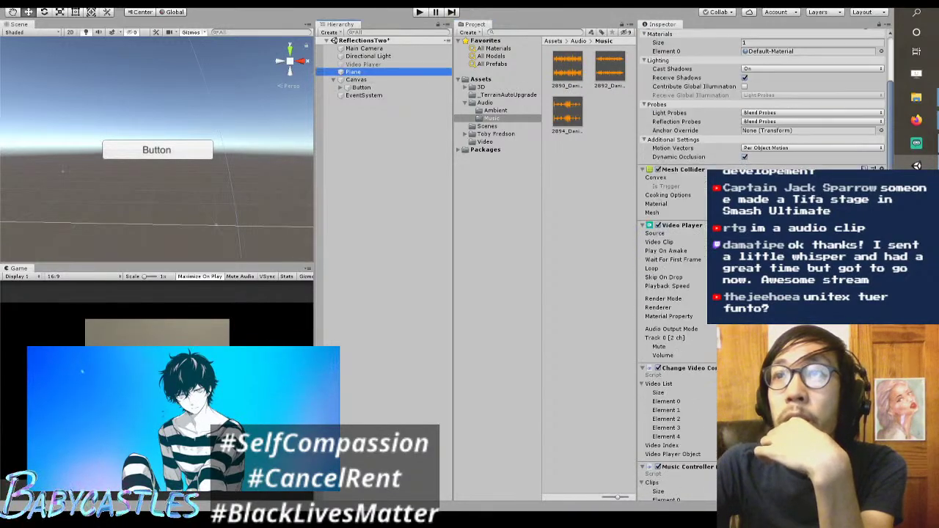
{"action": "left_click", "coordinate": [567, 67]}
{"action": "left_click_drag", "start_coordinate": [569, 67], "coordinate": [579, 74]}
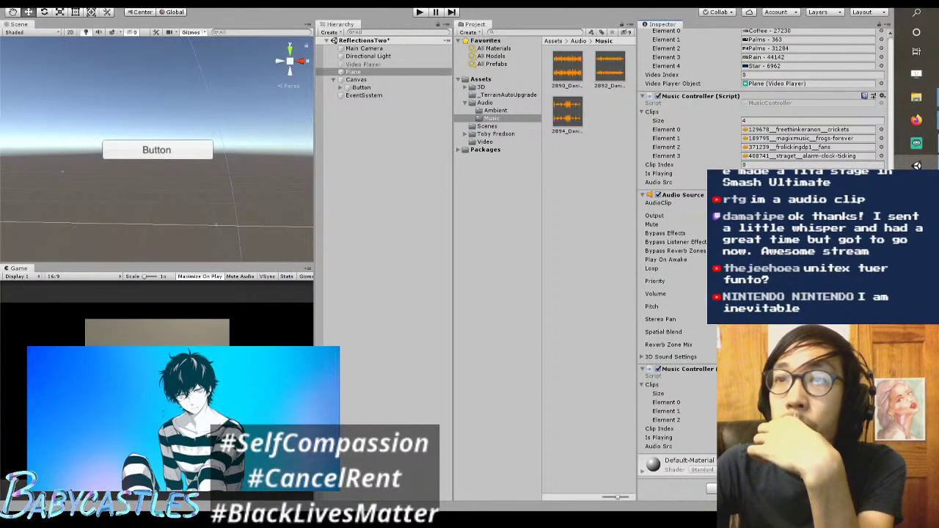
{"action": "scroll", "coordinate": [763, 118], "scroll_direction": "up", "scroll_amount": 4}
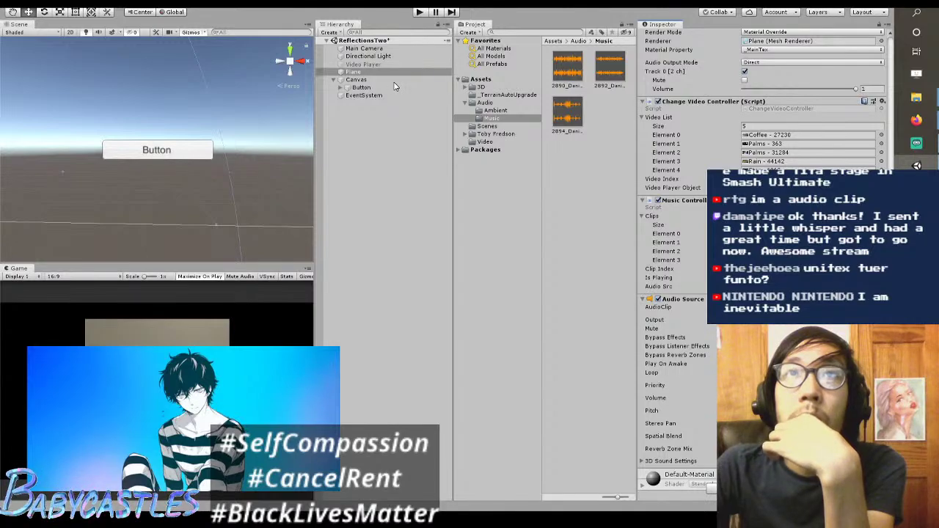
{"action": "left_click", "coordinate": [392, 79]}
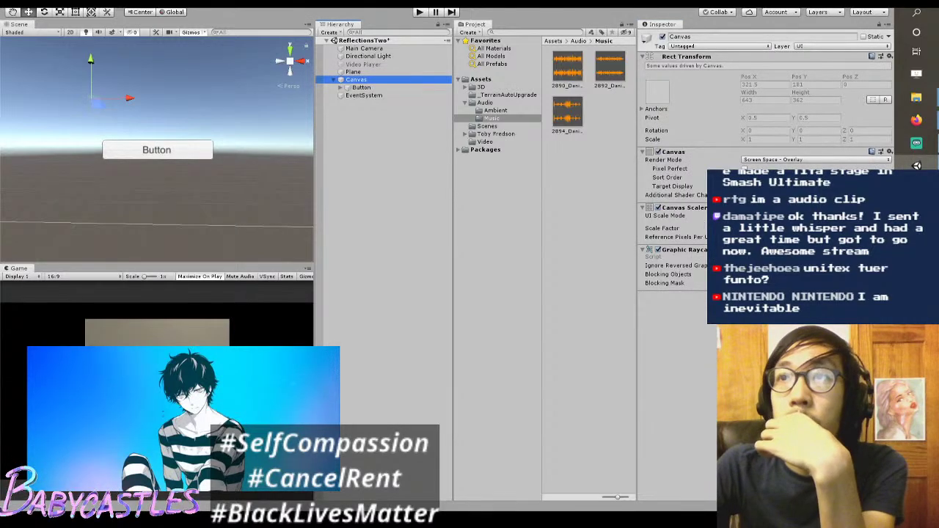
{"action": "left_click", "coordinate": [403, 81]}
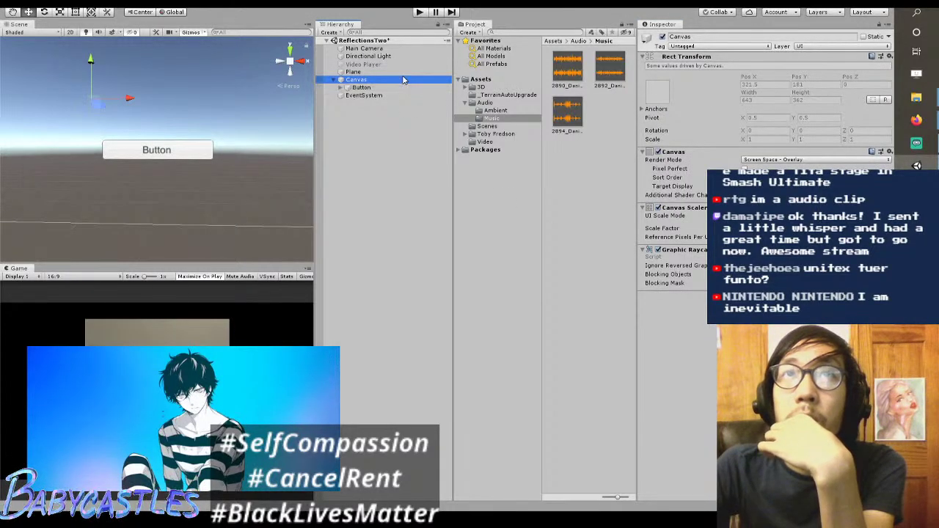
{"action": "left_click", "coordinate": [411, 72]}
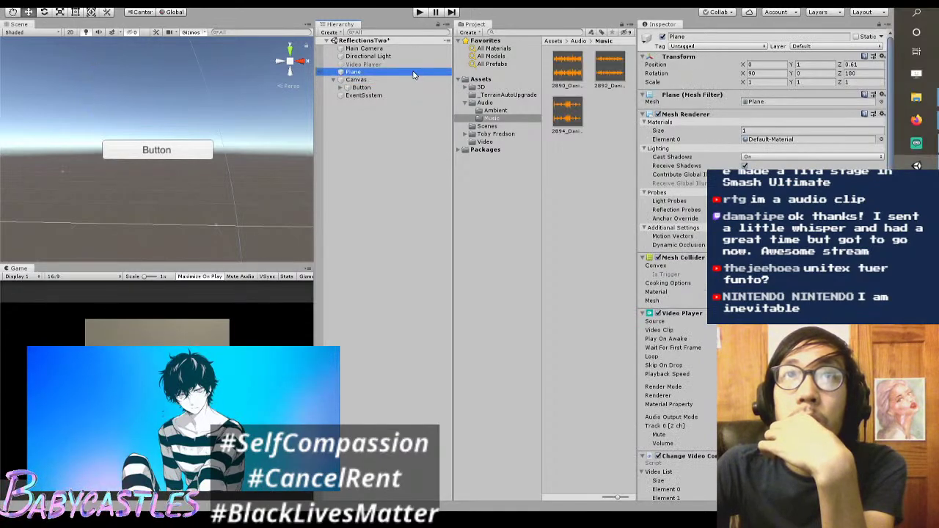
{"action": "left_click", "coordinate": [406, 124]}
{"action": "left_click", "coordinate": [387, 72]}
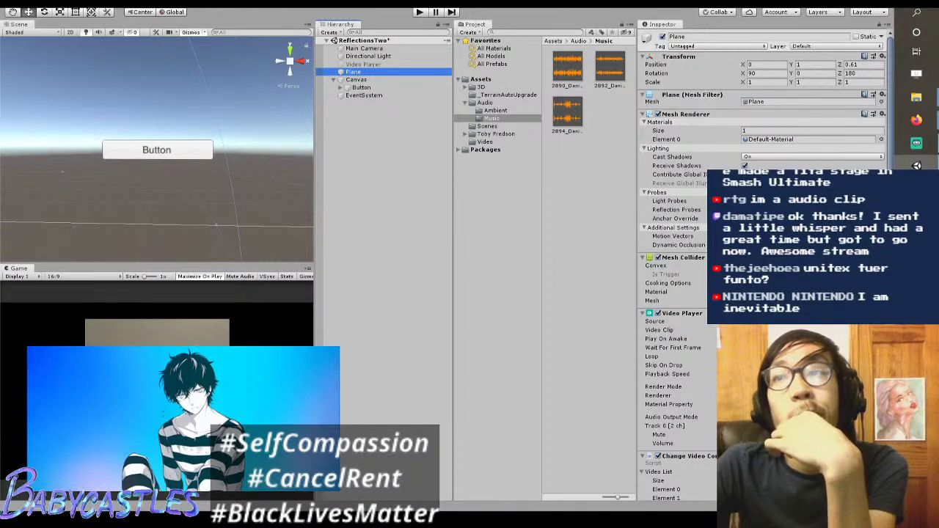
{"action": "scroll", "coordinate": [675, 293], "scroll_direction": "down", "scroll_amount": 10}
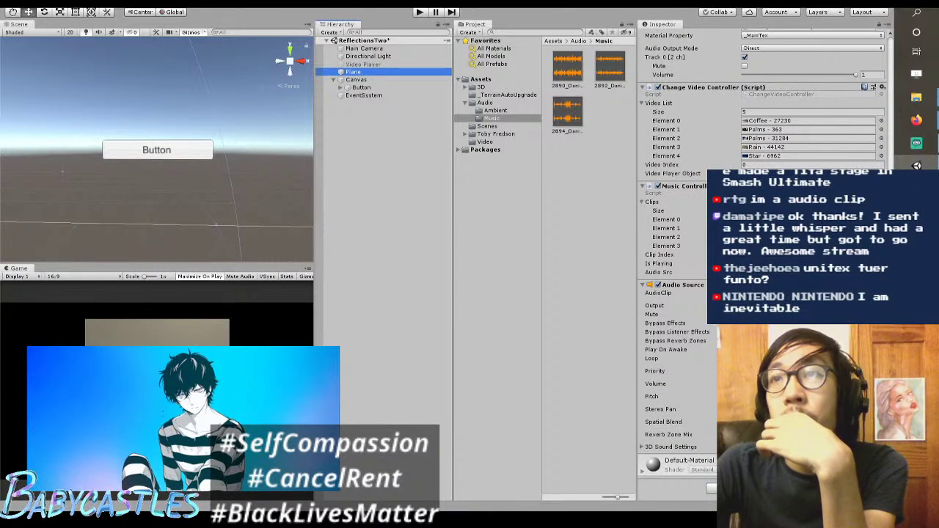
{"action": "scroll", "coordinate": [675, 220], "scroll_direction": "up", "scroll_amount": 10}
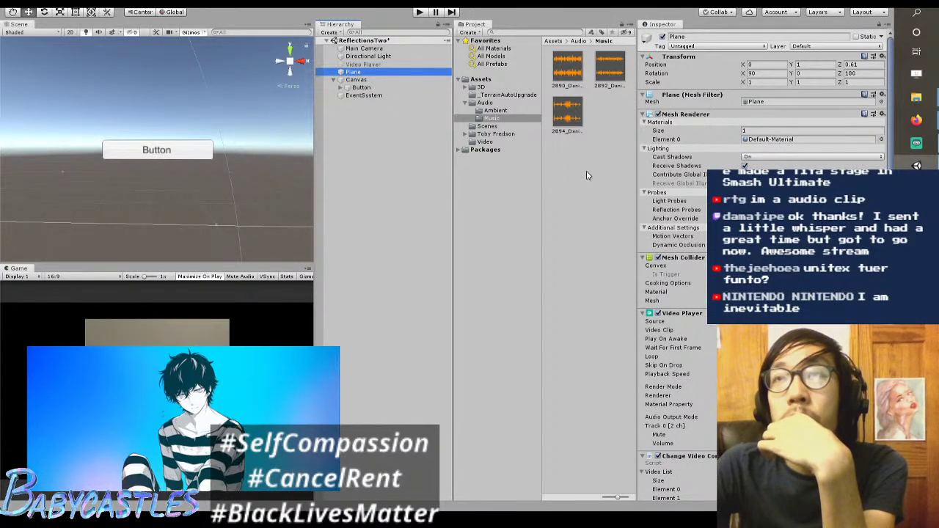
{"action": "scroll", "coordinate": [689, 194], "scroll_direction": "down", "scroll_amount": 10}
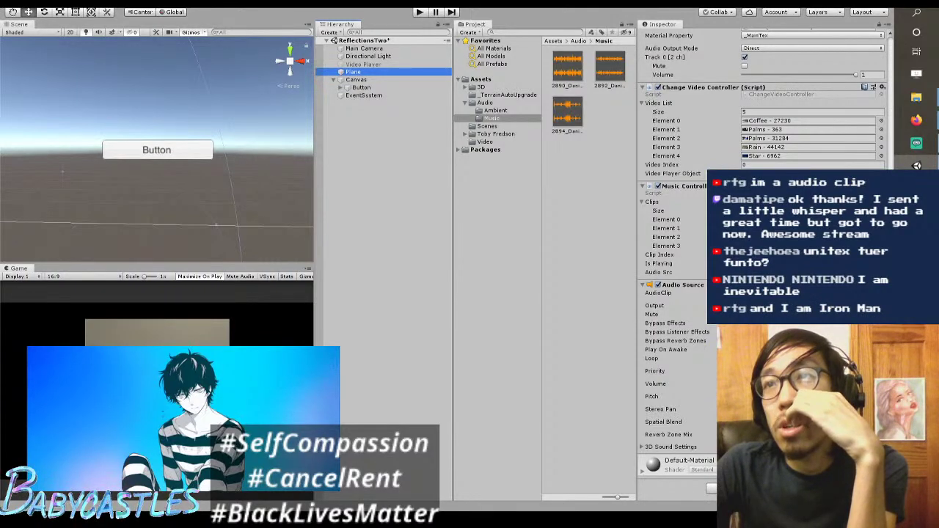
{"action": "scroll", "coordinate": [688, 194], "scroll_direction": "up", "scroll_amount": 10}
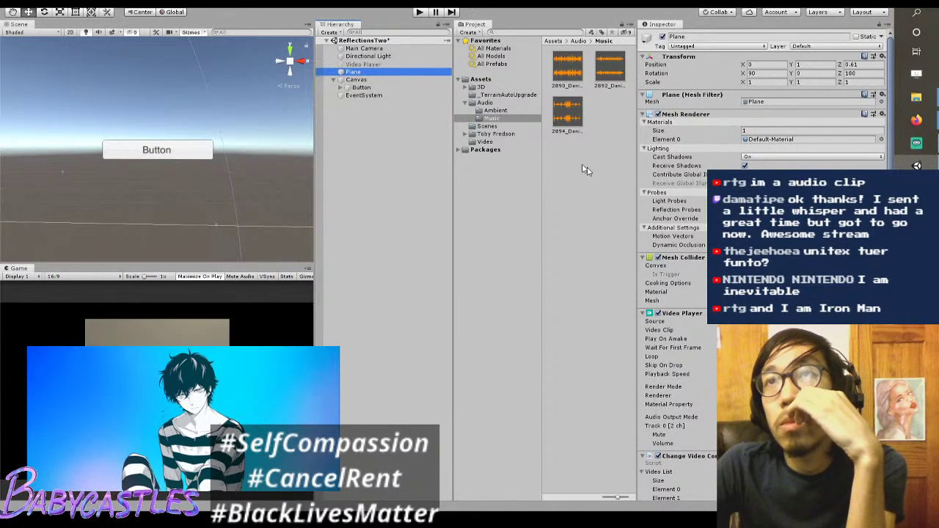
{"action": "scroll", "coordinate": [688, 242], "scroll_direction": "down", "scroll_amount": 3}
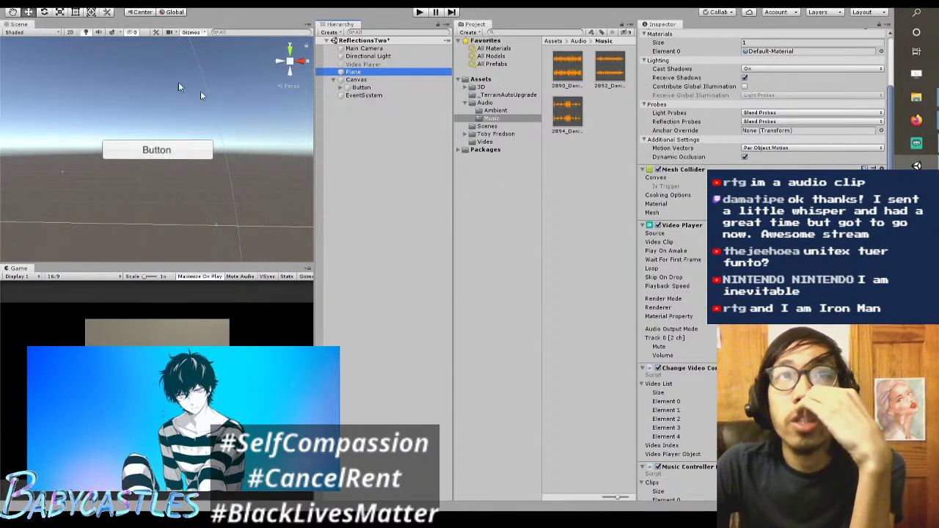
Step: Rename the canvas button to NextVideoButton
{"action": "left_click", "coordinate": [379, 89]}
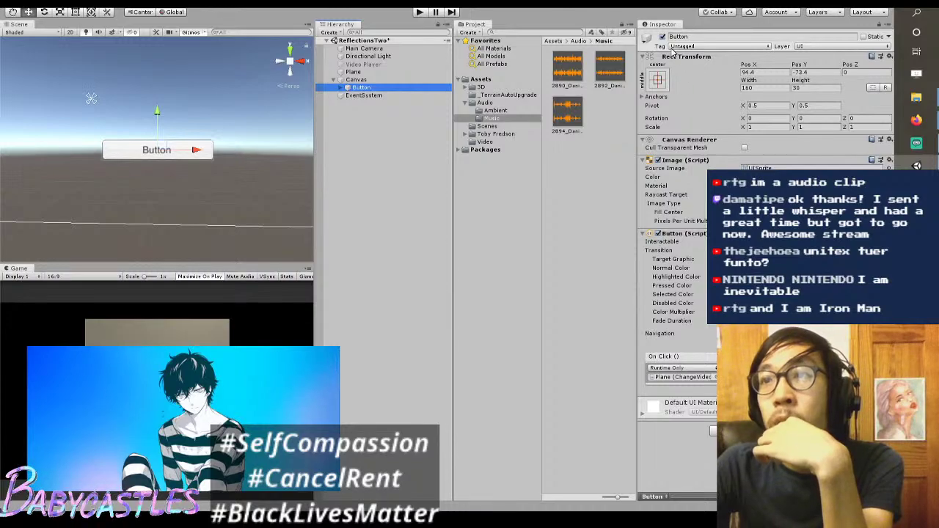
{"action": "left_click", "coordinate": [675, 37]}
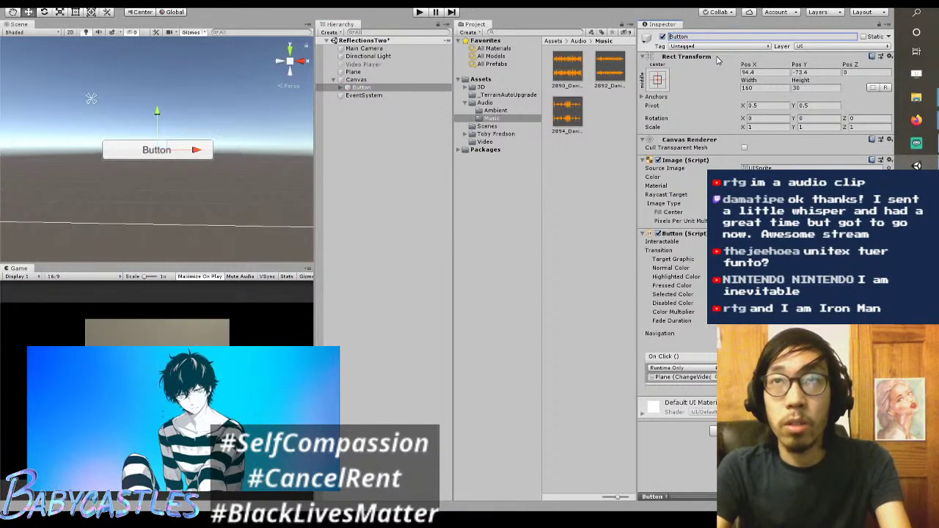
{"action": "type", "text": "Next"}
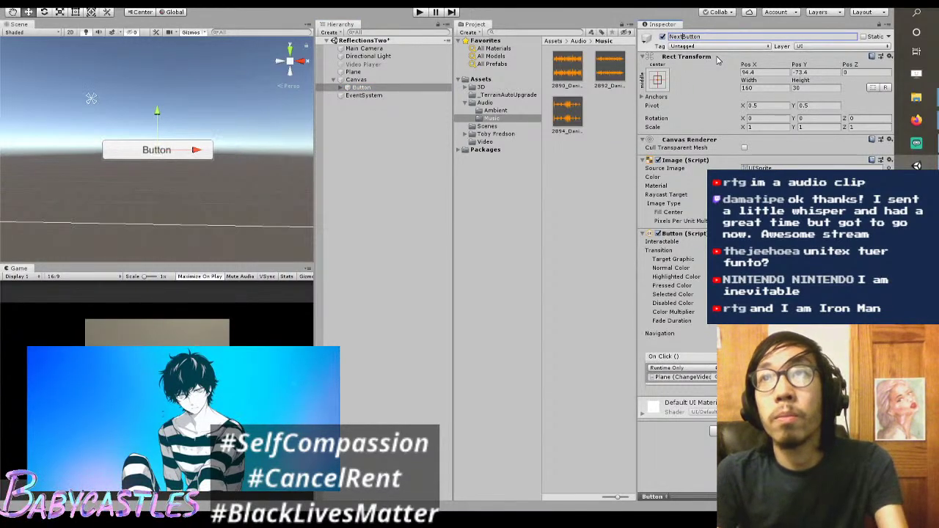
{"action": "type", "text": "Video"}
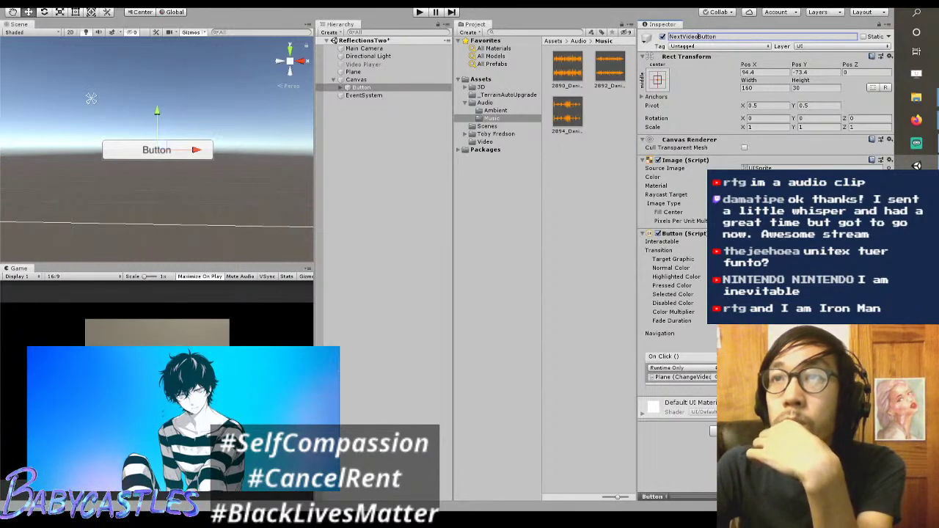
{"action": "left_click", "coordinate": [340, 89]}
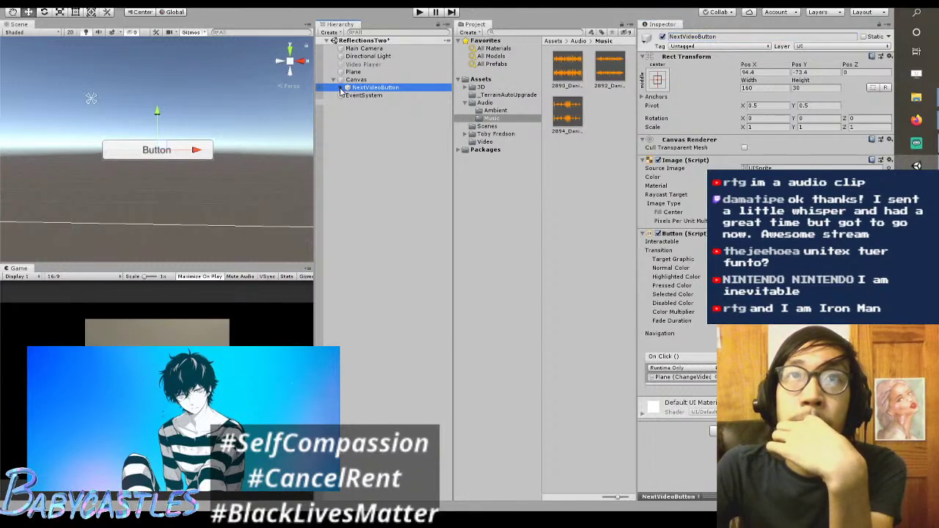
Step: Change the button's child Text label to 'Next Video'
{"action": "key", "text": "Right"}
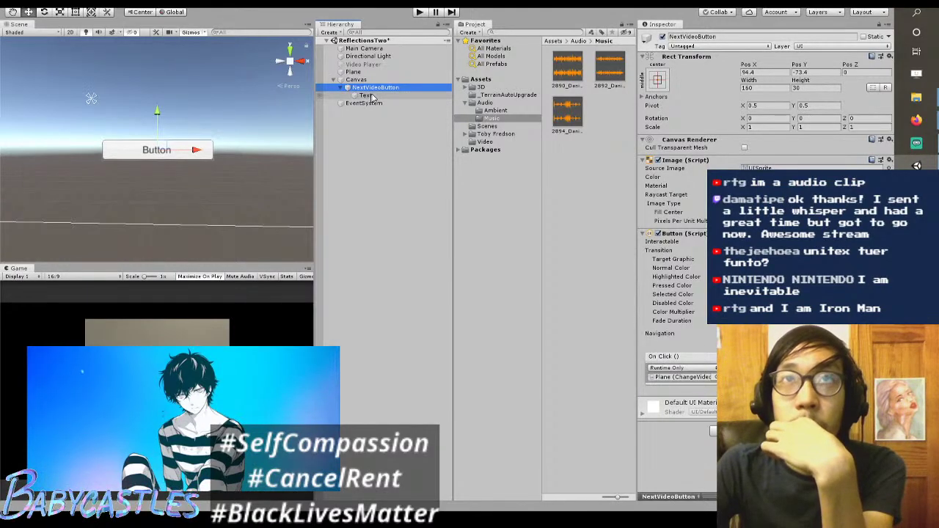
{"action": "left_click", "coordinate": [367, 96]}
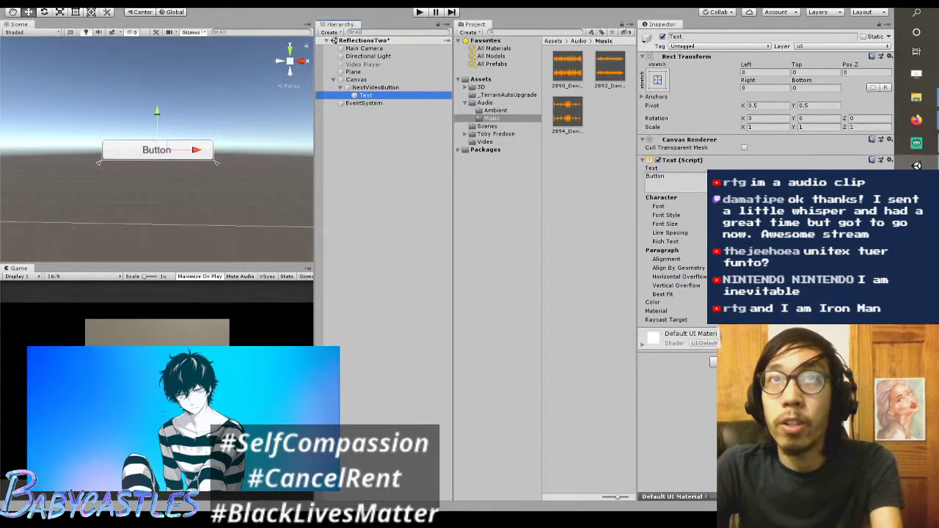
{"action": "left_click", "coordinate": [678, 187]}
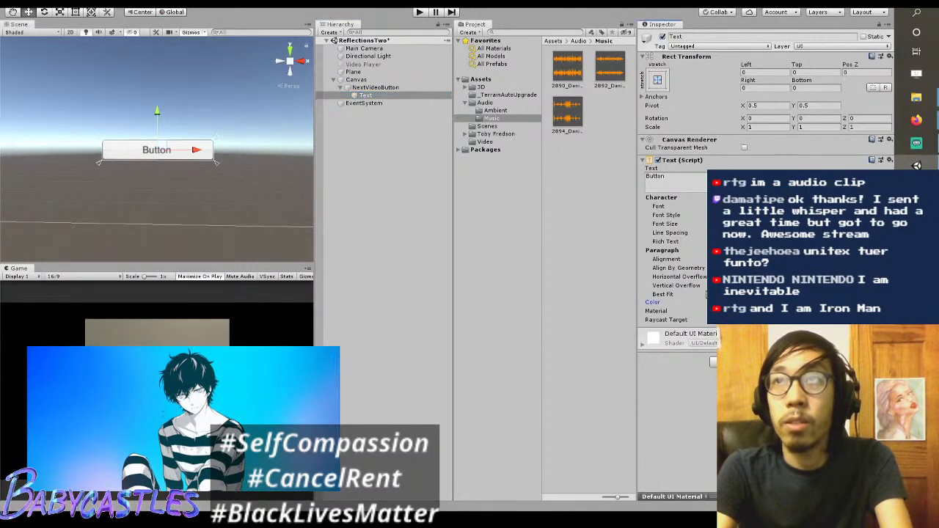
{"action": "left_click", "coordinate": [660, 179]}
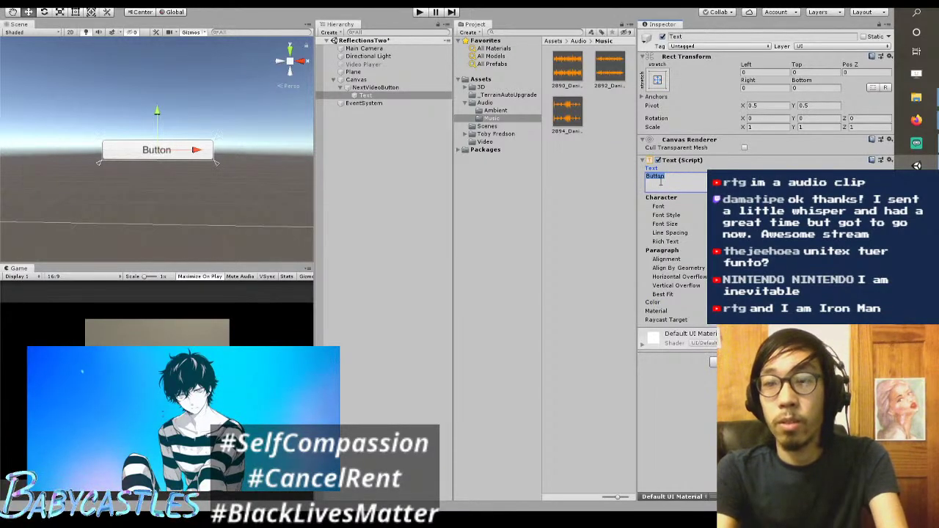
{"action": "type", "text": "Ve"}
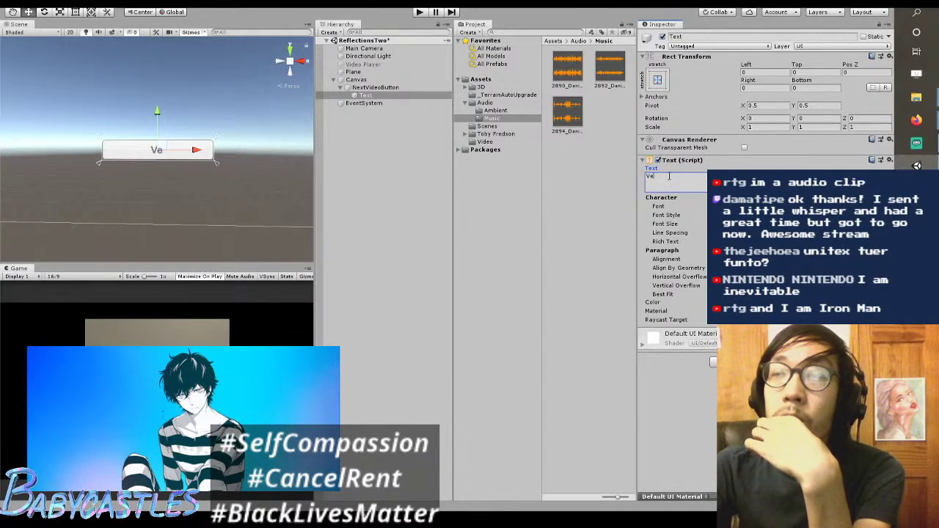
{"action": "key", "text": "BackSpace"}
{"action": "key", "text": "BackSpace"}
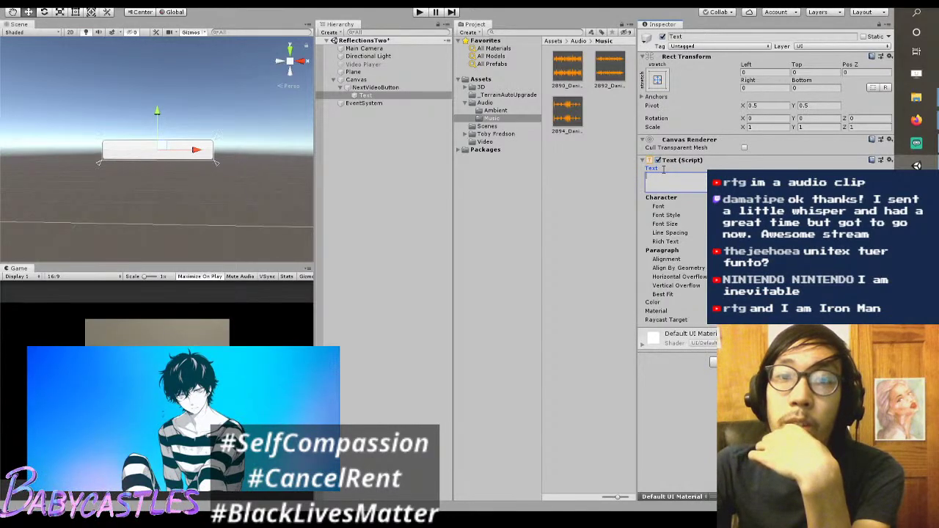
{"action": "type", "text": "Next Vid"}
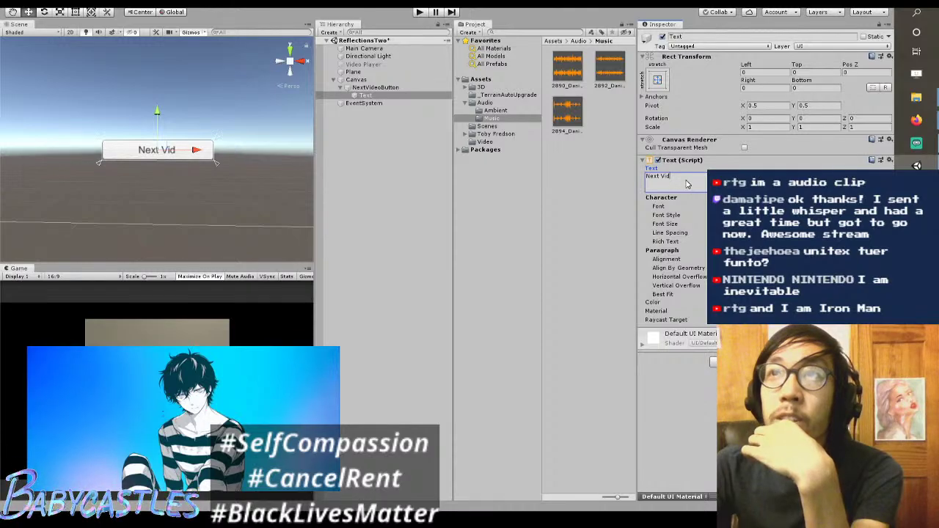
{"action": "type", "text": "eo"}
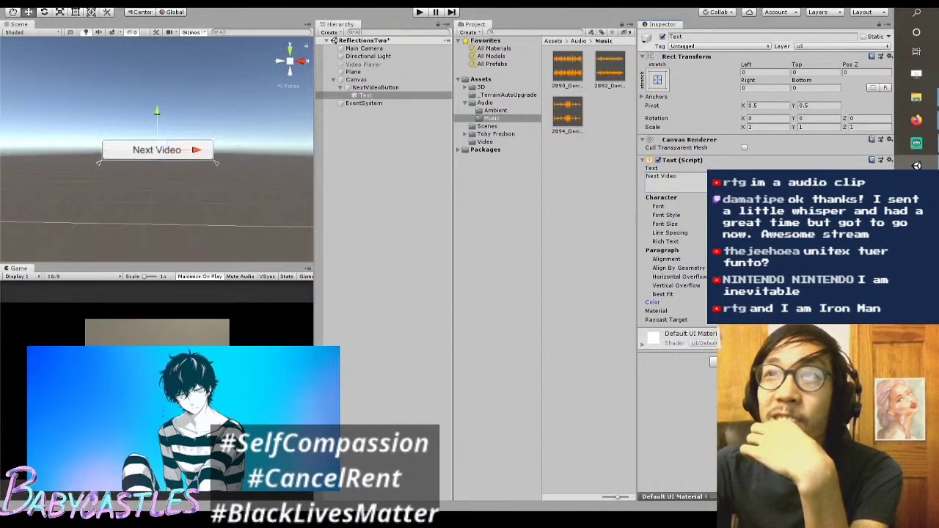
Step: Add a new UI Button to the scene via GameObject > UI > Button
{"action": "left_click", "coordinate": [386, 88]}
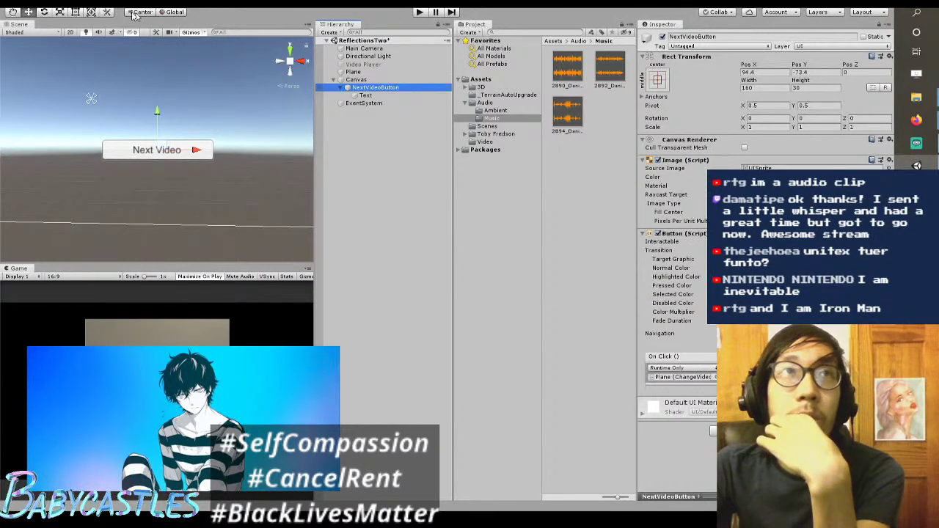
{"action": "left_click", "coordinate": [73, 2]}
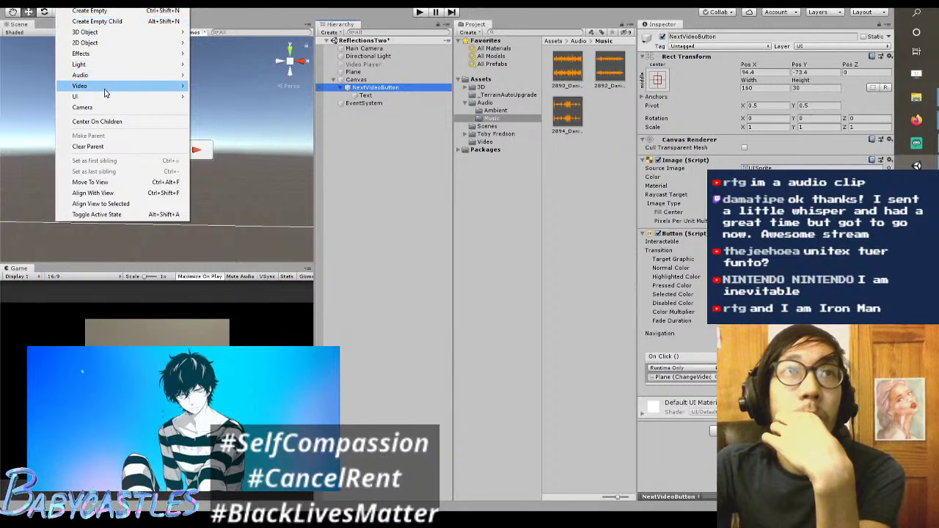
{"action": "mouse_move", "coordinate": [110, 97]}
{"action": "left_click", "coordinate": [247, 143]}
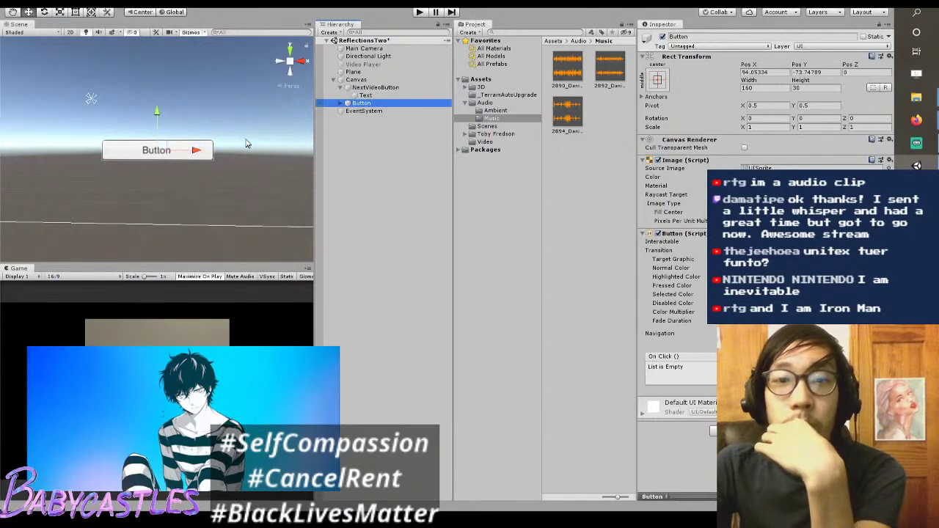
Step: Move the new button below Next Video and rename it NextAmbientButton
{"action": "left_click_drag", "start_coordinate": [156, 115], "coordinate": [156, 171]}
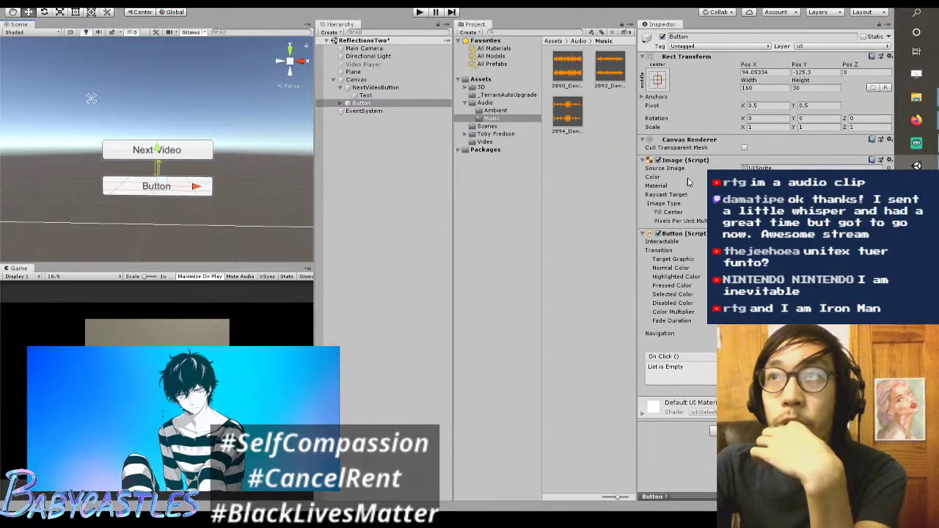
{"action": "left_click", "coordinate": [343, 106]}
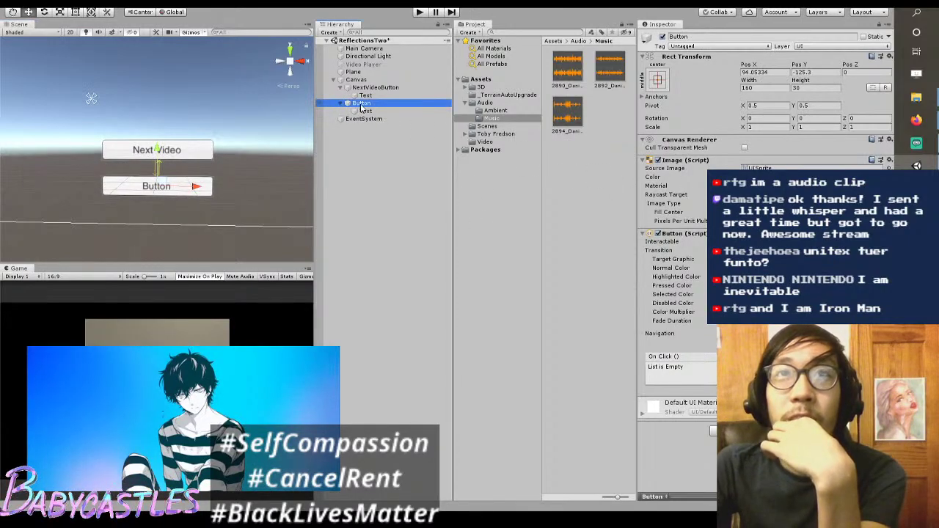
{"action": "left_click", "coordinate": [704, 37]}
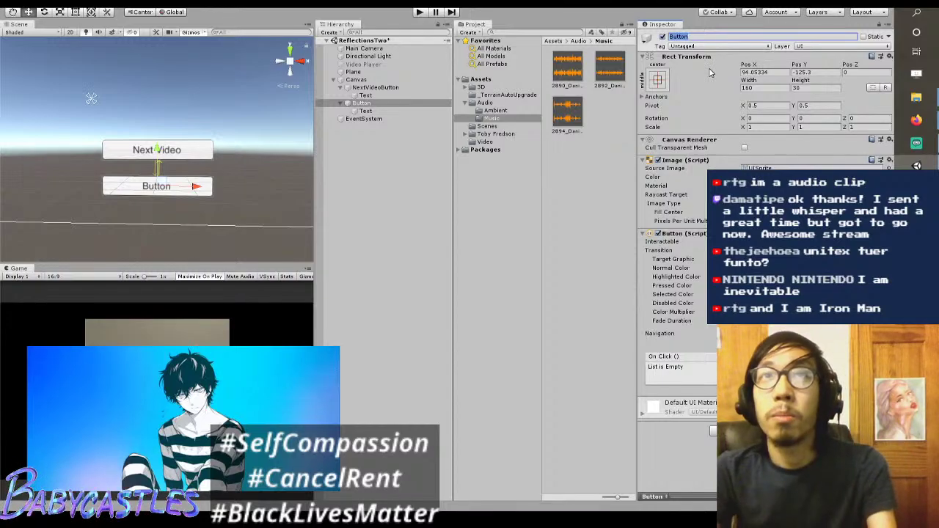
{"action": "key", "text": "Return"}
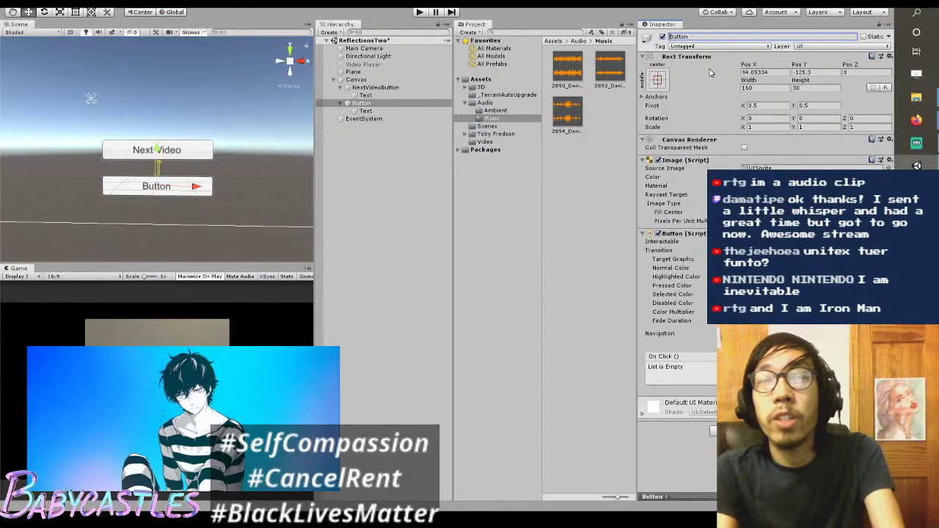
{"action": "type", "text": "Next"}
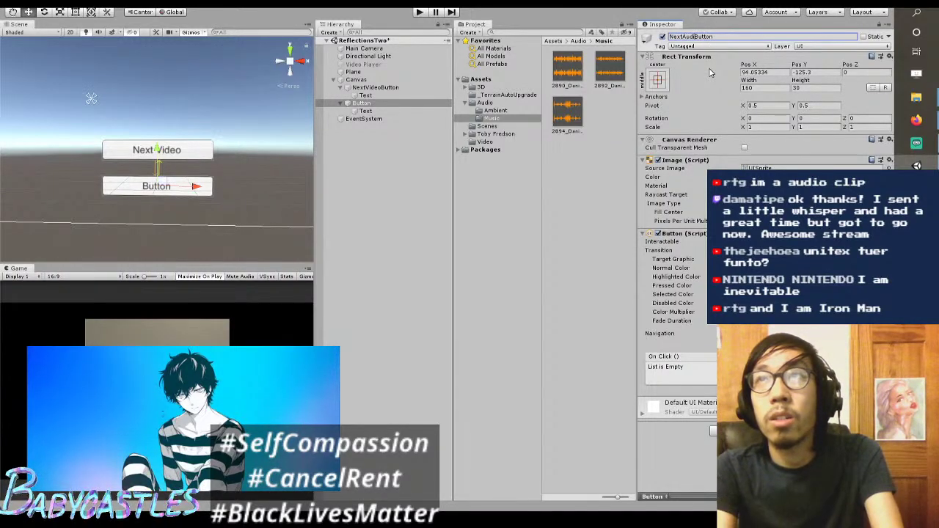
{"action": "type", "text": "Amb"}
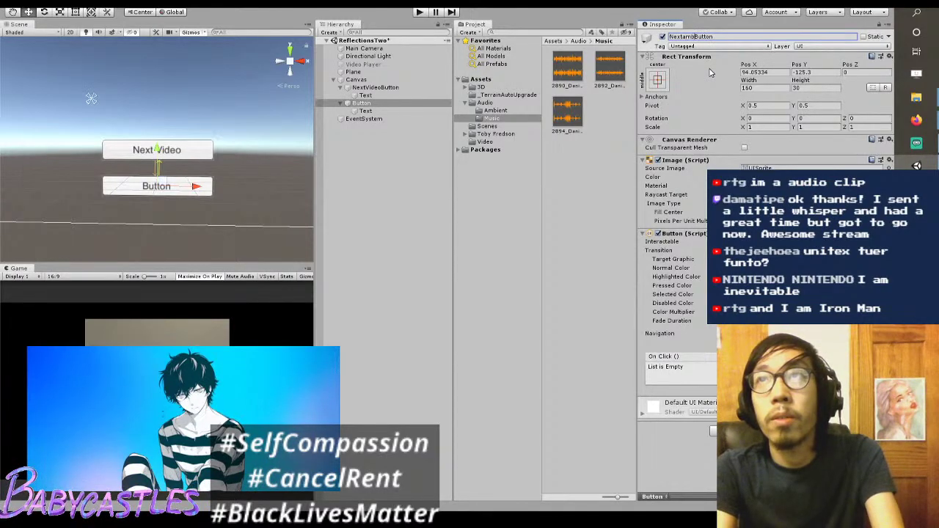
{"action": "type", "text": "ient"}
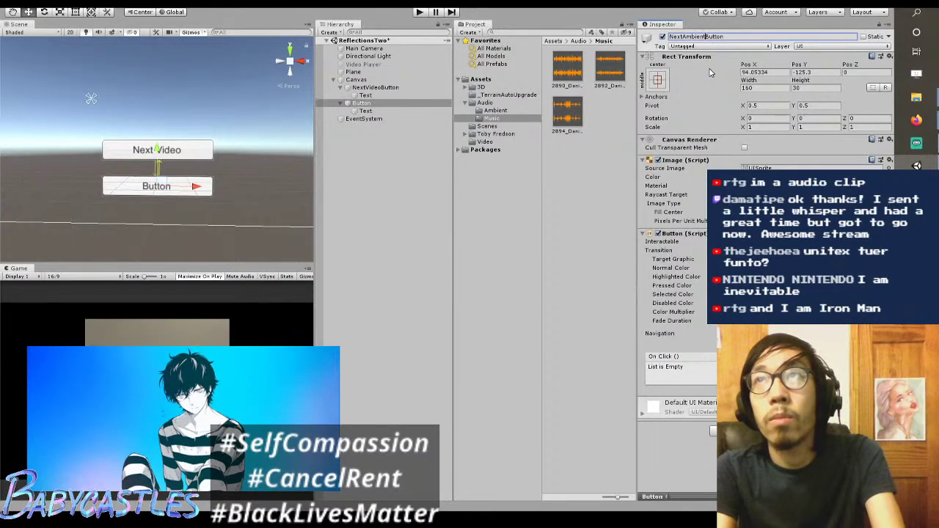
{"action": "left_click", "coordinate": [418, 103]}
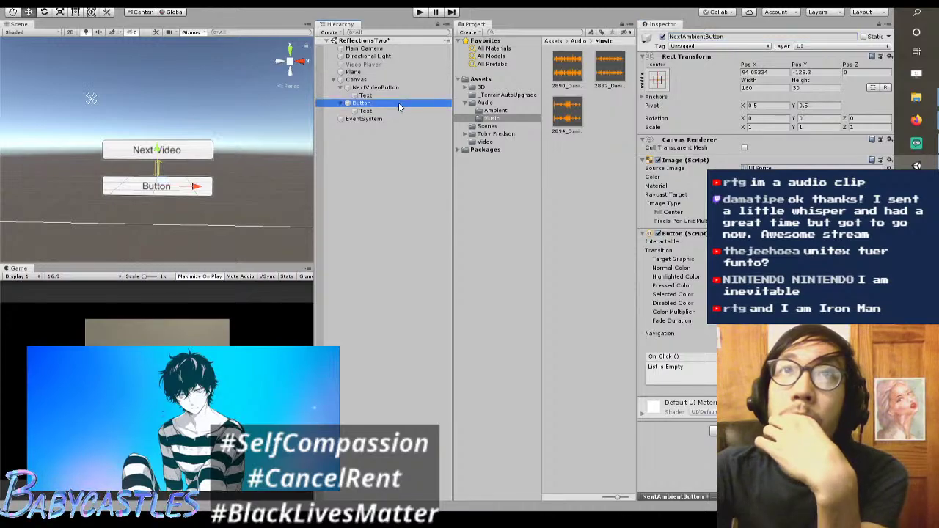
Step: Set the new button's child Text label to 'Next Ambient'
{"action": "left_click", "coordinate": [365, 111]}
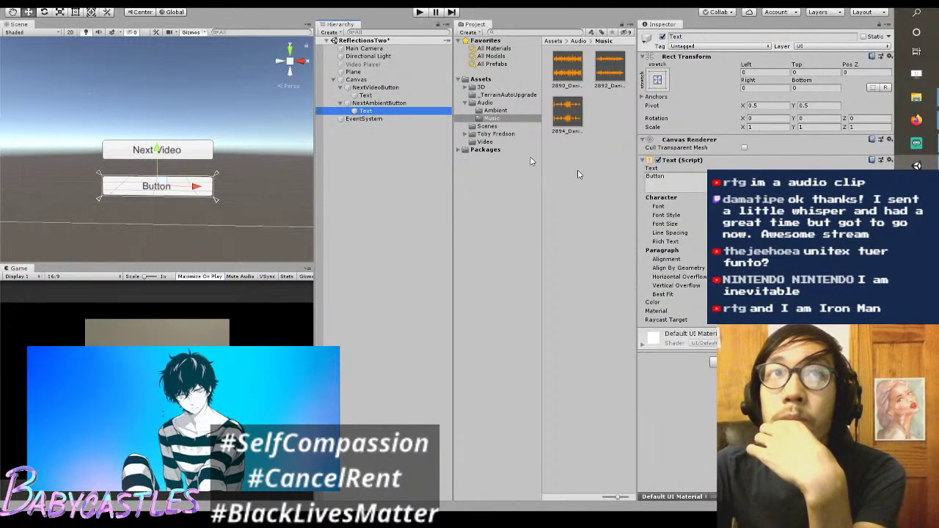
{"action": "double_click", "coordinate": [661, 176]}
{"action": "type", "text": "Nex"}
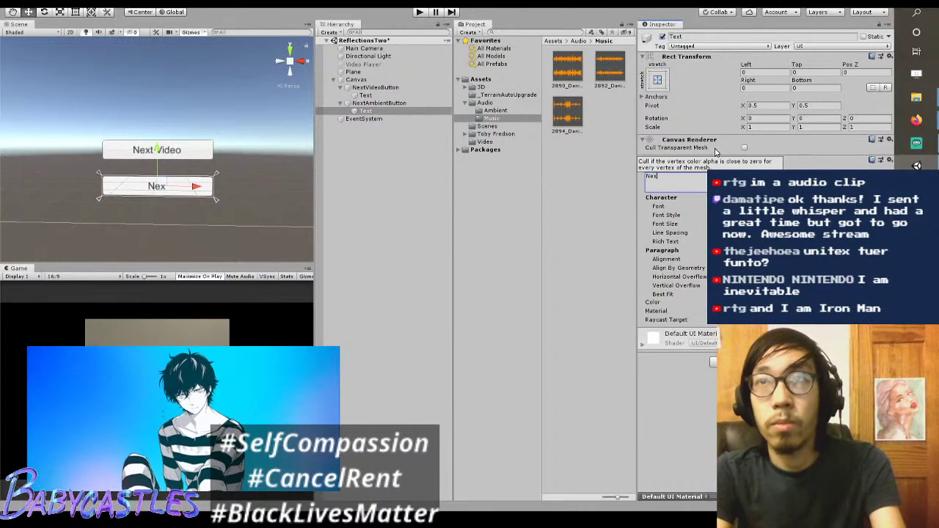
{"action": "type", "text": "t Mabinet"}
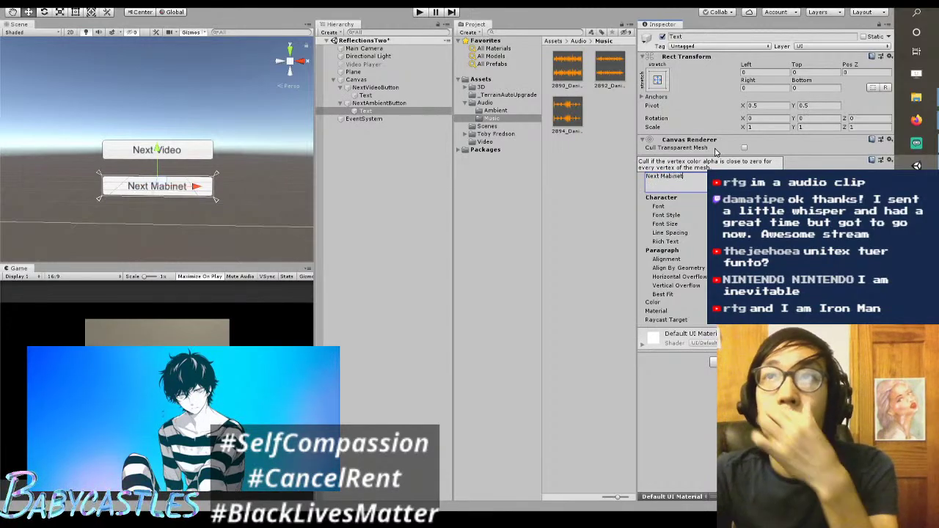
{"action": "key", "text": "BackSpace"}
{"action": "key", "text": "BackSpace"}
{"action": "key", "text": "BackSpace"}
{"action": "key", "text": "BackSpace"}
{"action": "key", "text": "BackSpace"}
{"action": "key", "text": "BackSpace"}
{"action": "key", "text": "BackSpace"}
{"action": "type", "text": "Ambient"}
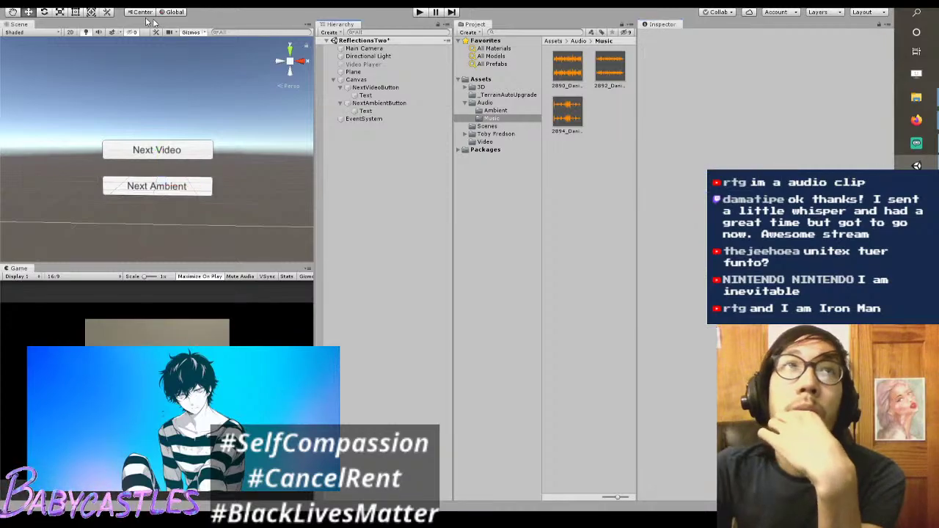
Step: Add an extra UI Button, move it off Next Video, and delete it
{"action": "left_click", "coordinate": [77, 2]}
{"action": "mouse_move", "coordinate": [106, 97]}
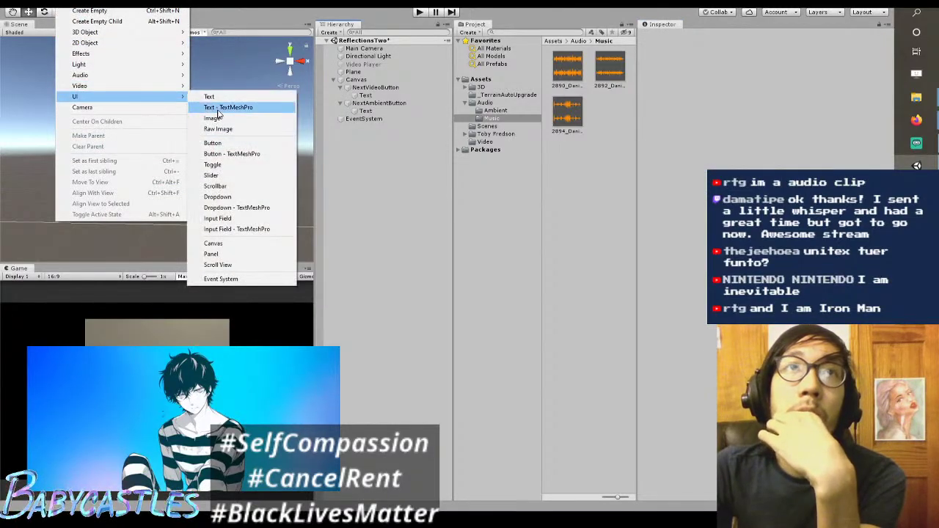
{"action": "left_click", "coordinate": [259, 154]}
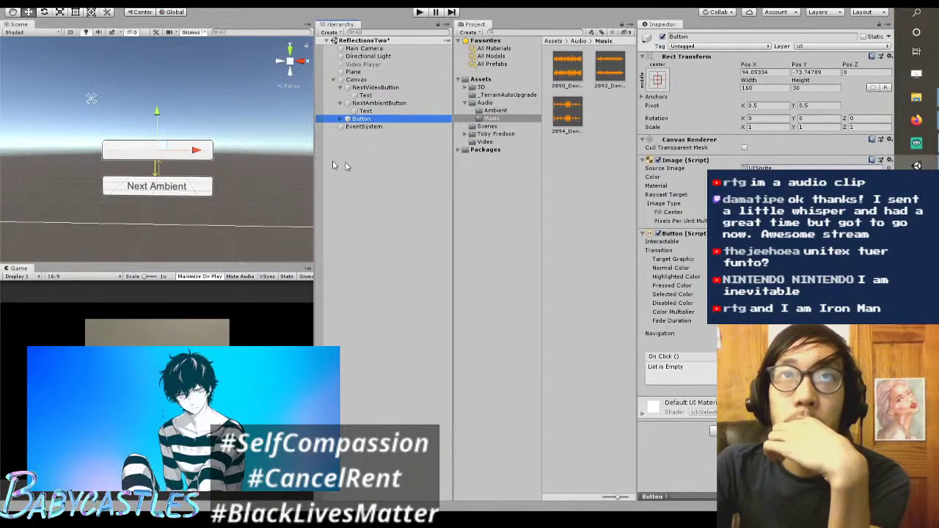
{"action": "left_click_drag", "start_coordinate": [162, 114], "coordinate": [162, 74]}
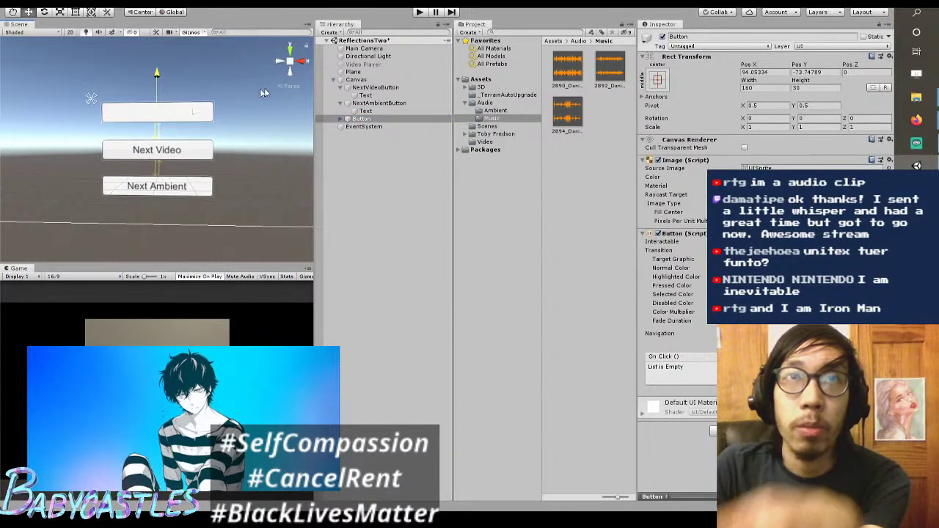
{"action": "key", "text": "Delete"}
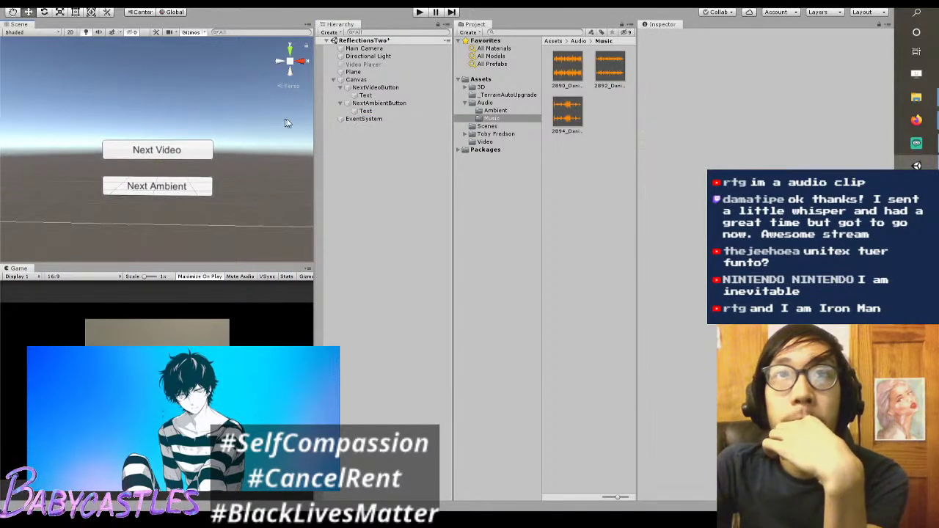
Step: Paste the copied Music Controller component onto NextAmbientButton
{"action": "left_click", "coordinate": [369, 104]}
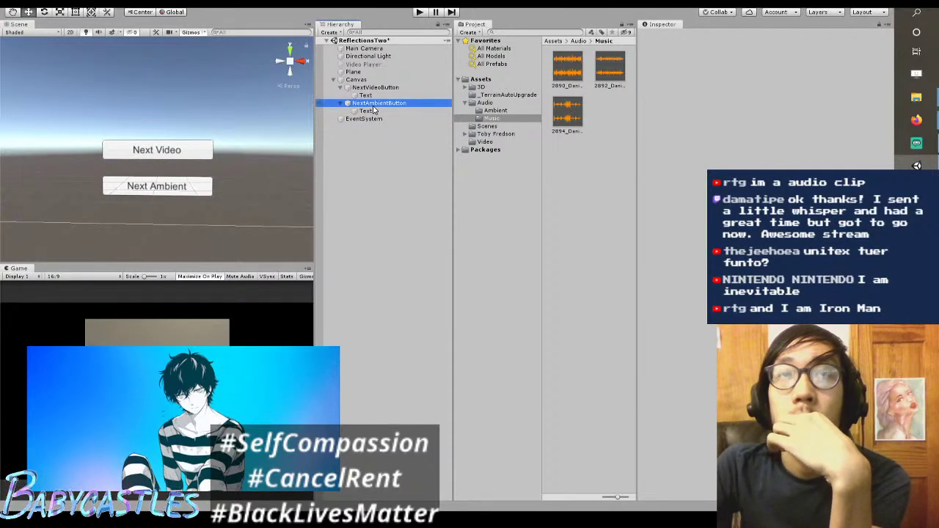
{"action": "left_click", "coordinate": [366, 111]}
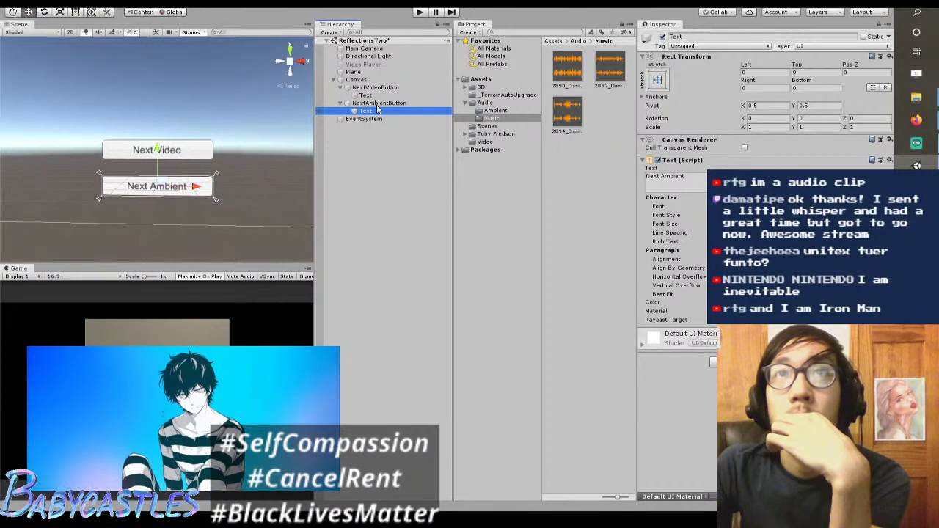
{"action": "left_click", "coordinate": [377, 103]}
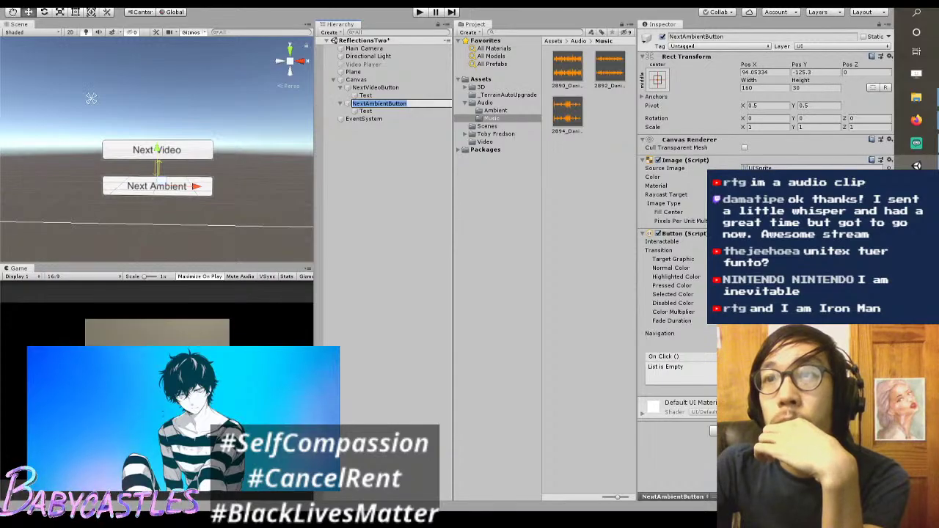
{"action": "left_click", "coordinate": [714, 389]}
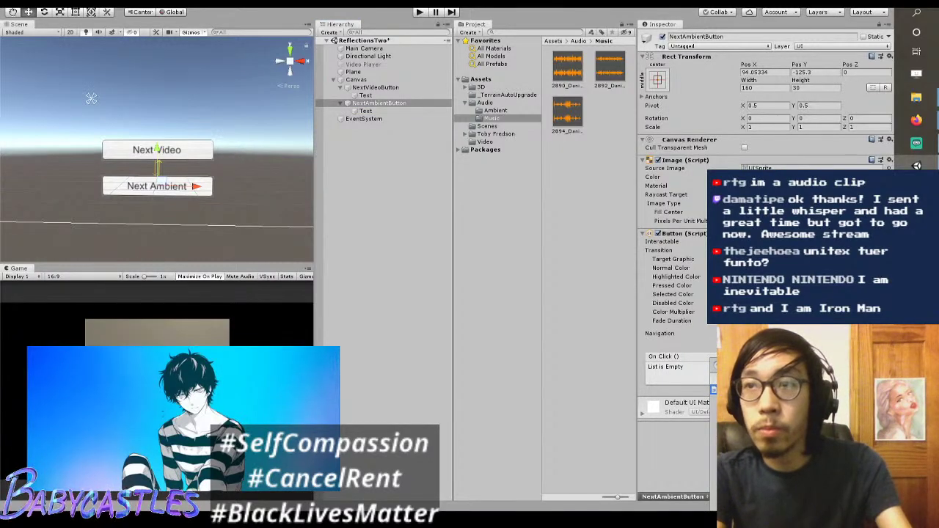
{"action": "key", "text": "Return"}
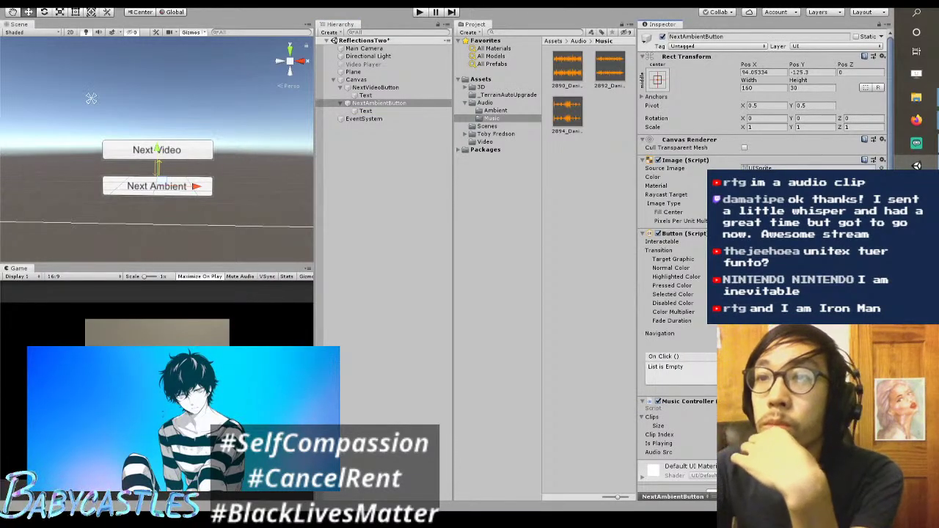
Step: Set NextAmbientButton's Music Controller Clips size to 3
{"action": "scroll", "coordinate": [675, 294], "scroll_direction": "down", "scroll_amount": 1}
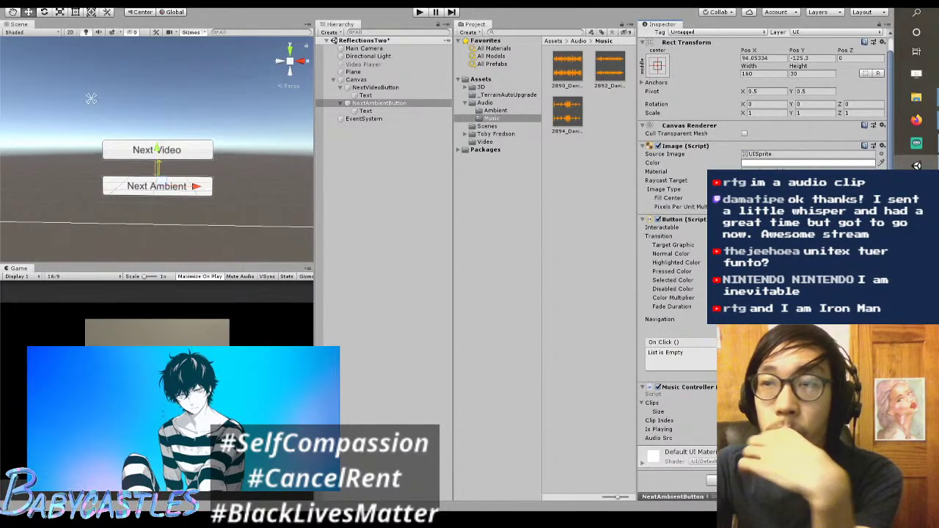
{"action": "left_click", "coordinate": [658, 412]}
{"action": "type", "text": "3"}
{"action": "key", "text": "Return"}
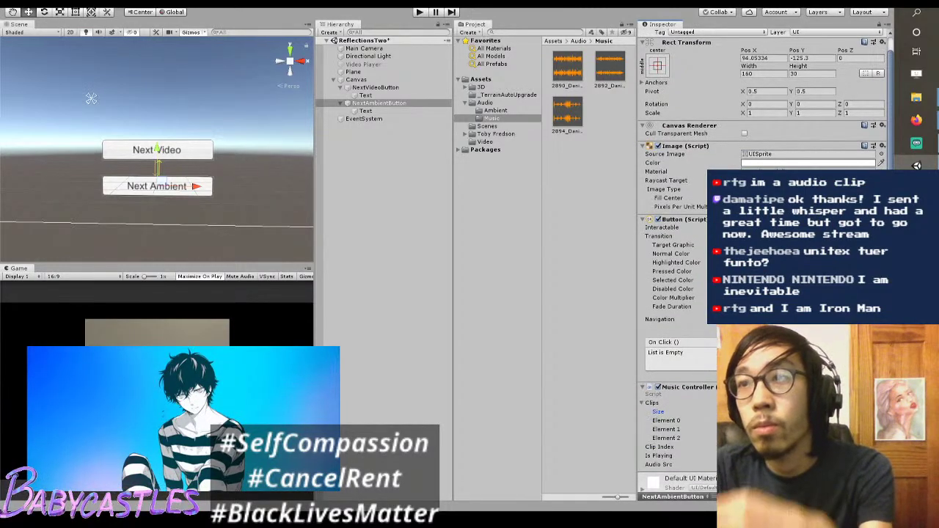
Step: Drag the first two Music folder clips into the Clips slots and pick the third
{"action": "left_click_drag", "start_coordinate": [576, 71], "coordinate": [771, 420]}
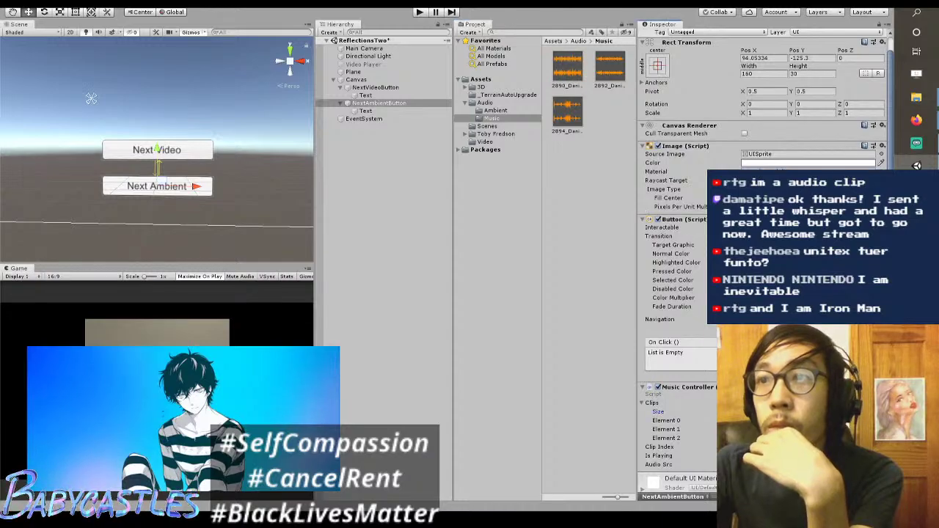
{"action": "left_click", "coordinate": [612, 72]}
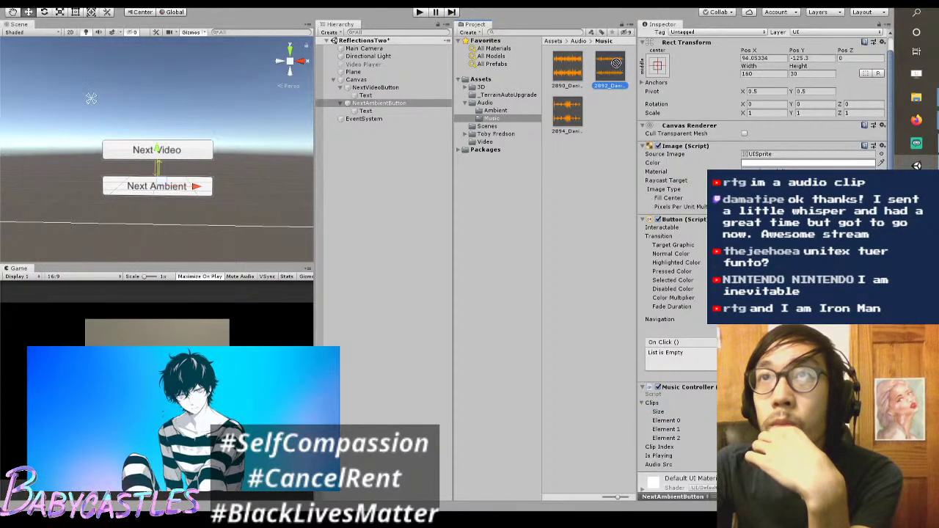
{"action": "left_click_drag", "start_coordinate": [611, 74], "coordinate": [701, 264]}
{"action": "left_click", "coordinate": [444, 102]}
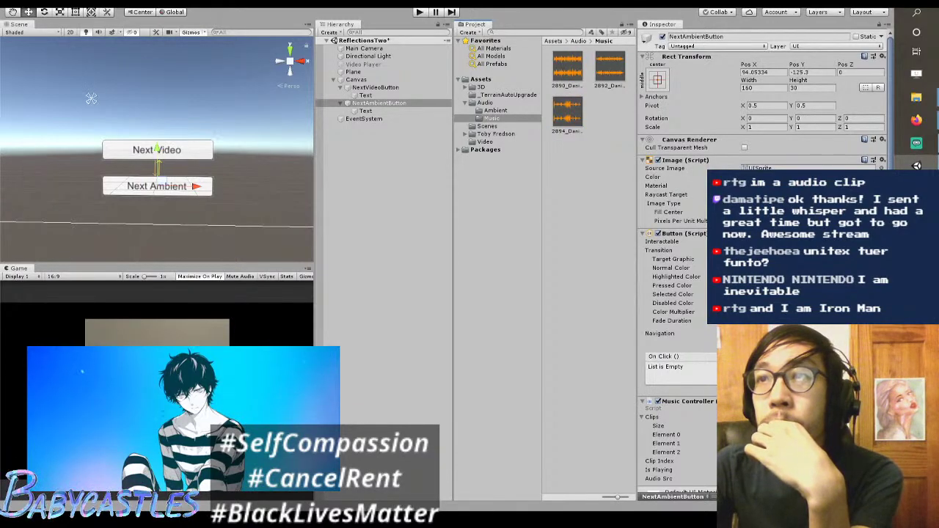
{"action": "left_click", "coordinate": [569, 116]}
{"action": "left_click", "coordinate": [378, 102]}
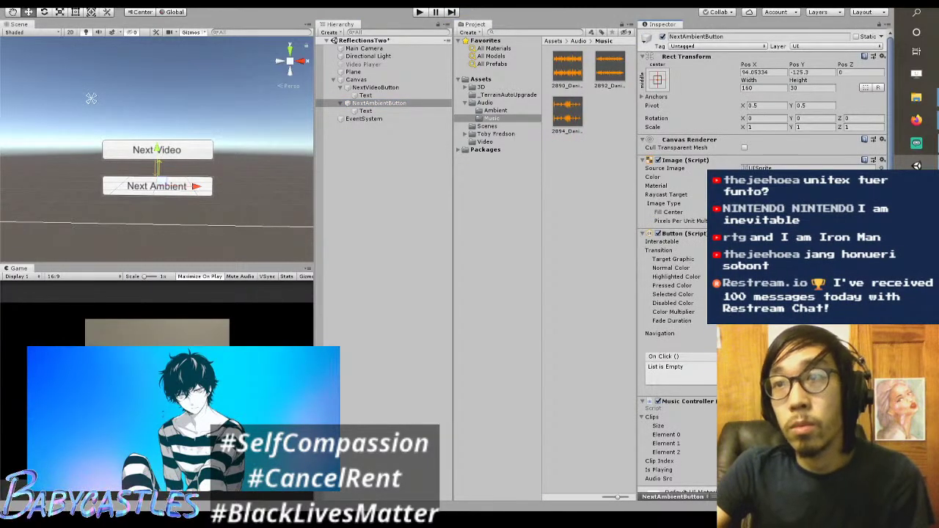
Step: Rename NextAmbientButton to NextMusicButton
{"action": "left_click", "coordinate": [703, 36]}
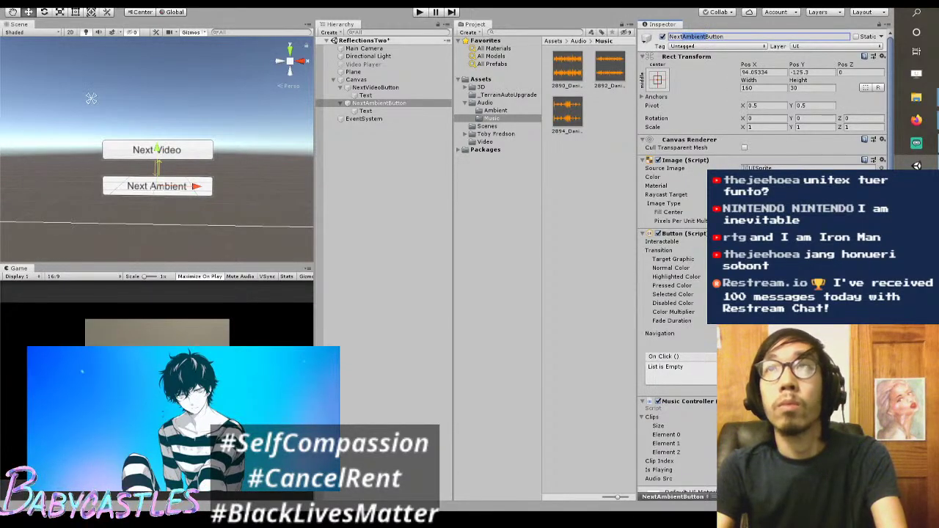
{"action": "type", "text": "Music"}
{"action": "key", "text": "Return"}
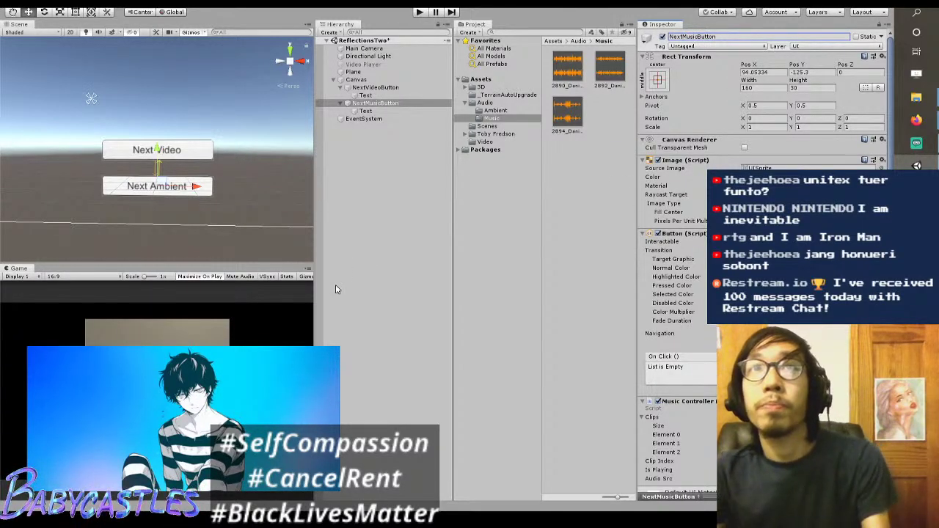
Step: Change the button's label text to 'Next Music'
{"action": "left_click", "coordinate": [366, 110]}
{"action": "left_click", "coordinate": [695, 172]}
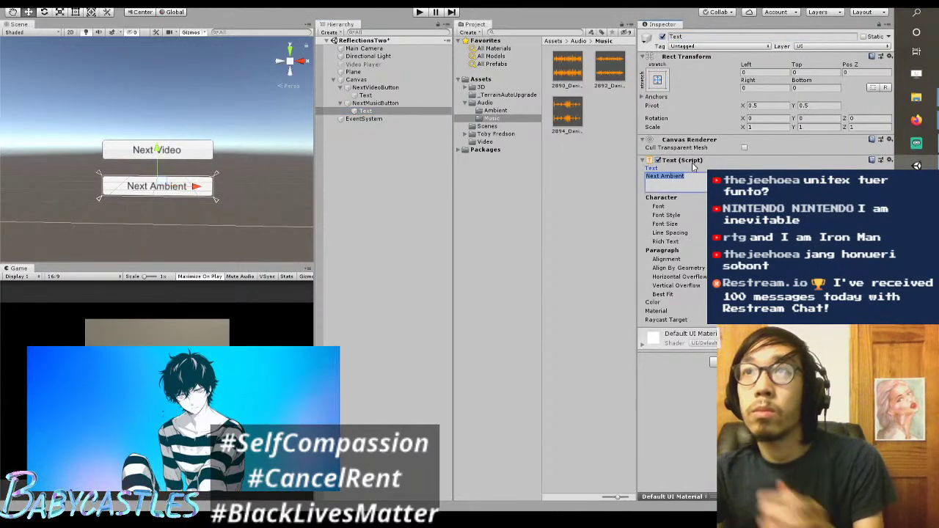
{"action": "left_click", "coordinate": [695, 173]}
{"action": "key", "text": "BackSpace"}
{"action": "key", "text": "BackSpace"}
{"action": "key", "text": "BackSpace"}
{"action": "key", "text": "BackSpace"}
{"action": "key", "text": "BackSpace"}
{"action": "key", "text": "BackSpace"}
{"action": "key", "text": "BackSpace"}
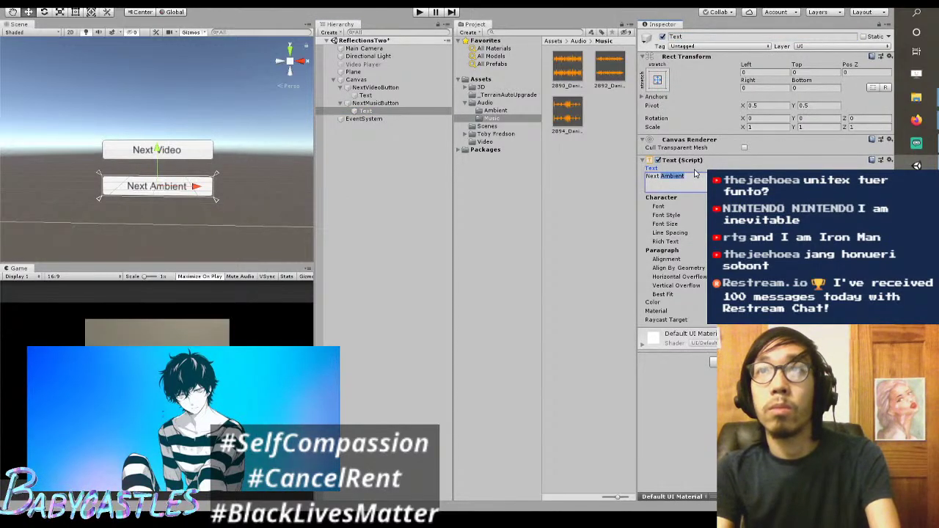
{"action": "type", "text": "Music"}
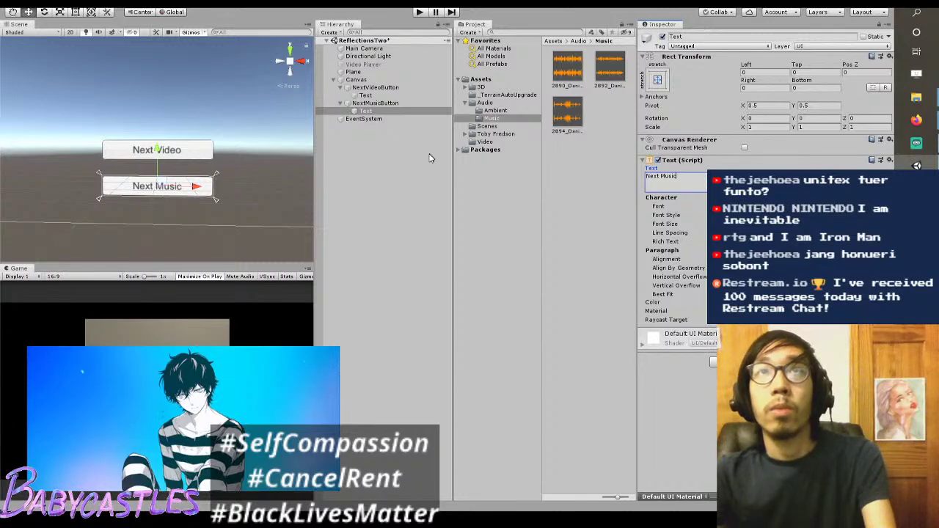
{"action": "left_click", "coordinate": [422, 104]}
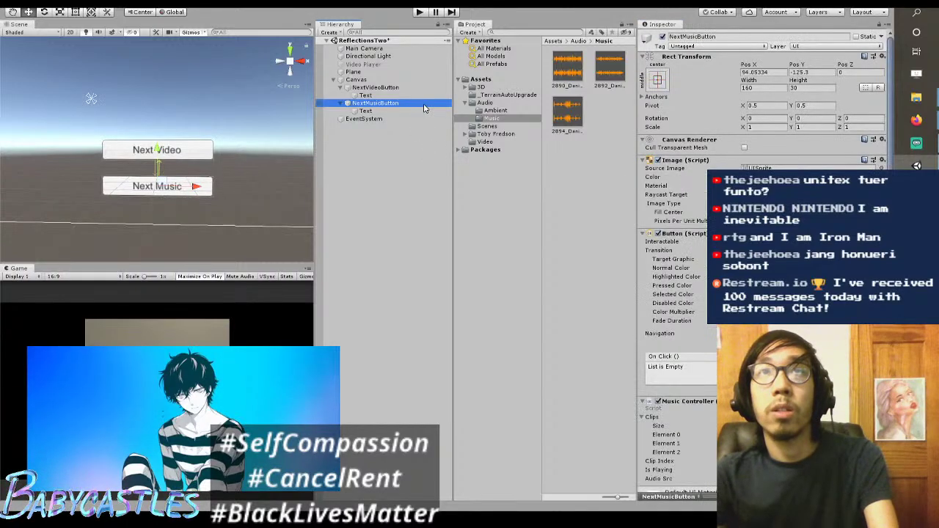
Step: Duplicate NextMusicButton and rename the copy NextAudioButton
{"action": "key", "text": "ctrl+d"}
{"action": "left_click", "coordinate": [407, 120]}
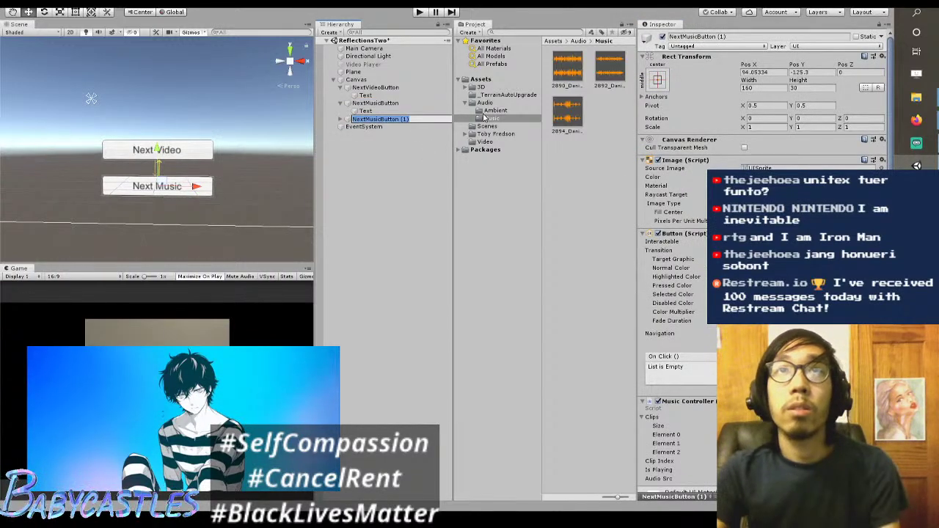
{"action": "key", "text": "Right"}
{"action": "key", "text": "BackSpace"}
{"action": "key", "text": "BackSpace"}
{"action": "key", "text": "BackSpace"}
{"action": "key", "text": "BackSpace"}
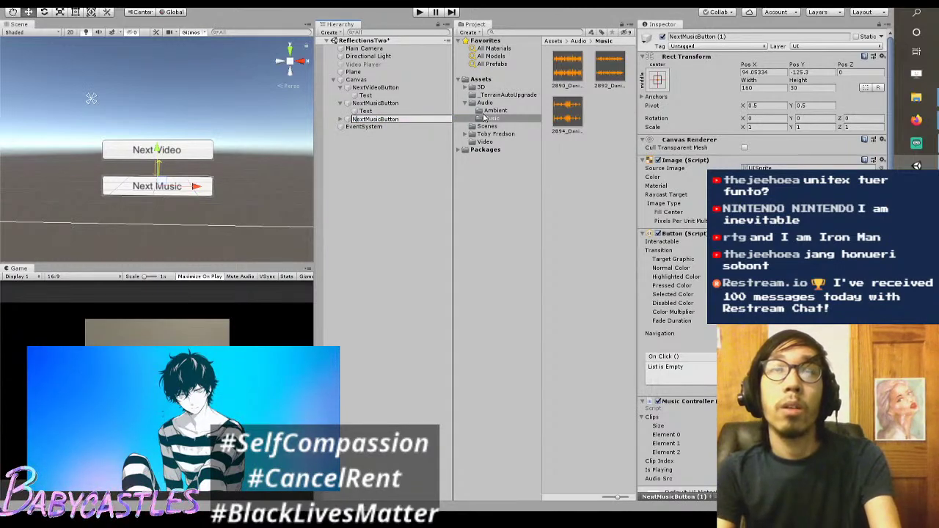
{"action": "key", "text": "Left"}
{"action": "key", "text": "Left"}
{"action": "key", "text": "Left"}
{"action": "key", "text": "Left"}
{"action": "key", "text": "Left"}
{"action": "key", "text": "Left"}
{"action": "key", "text": "Left"}
{"action": "key", "text": "Left"}
{"action": "key", "text": "Left"}
{"action": "key", "text": "Left"}
{"action": "key", "text": "Left"}
{"action": "key", "text": "shift+Right"}
{"action": "key", "text": "shift+Right"}
{"action": "key", "text": "shift+Right"}
{"action": "key", "text": "shift+Right"}
{"action": "key", "text": "shift+Right"}
{"action": "type", "text": "Audio"}
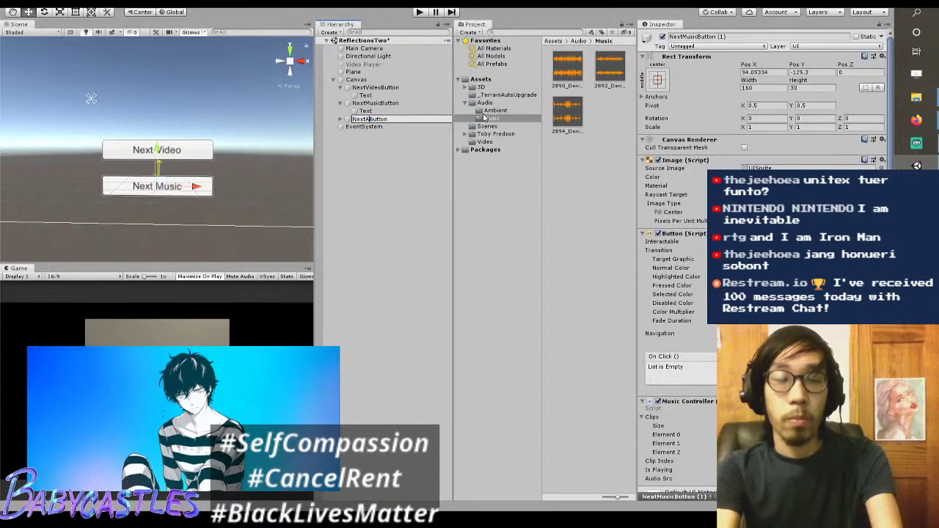
{"action": "key", "text": "Return"}
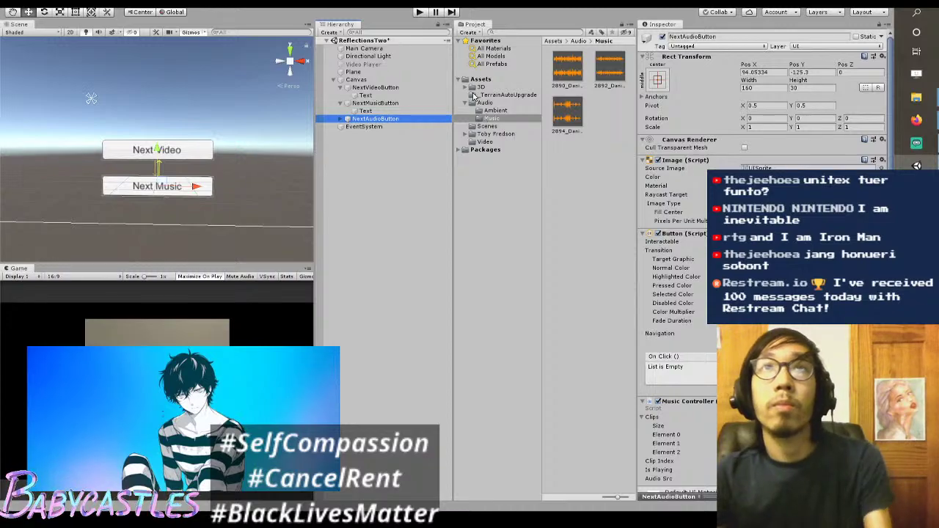
Step: Drag the Plane's Music Controller onto NextAudioButton and compare it with NextMusicButton
{"action": "left_click", "coordinate": [353, 72]}
{"action": "scroll", "coordinate": [694, 200], "scroll_direction": "down", "scroll_amount": 8}
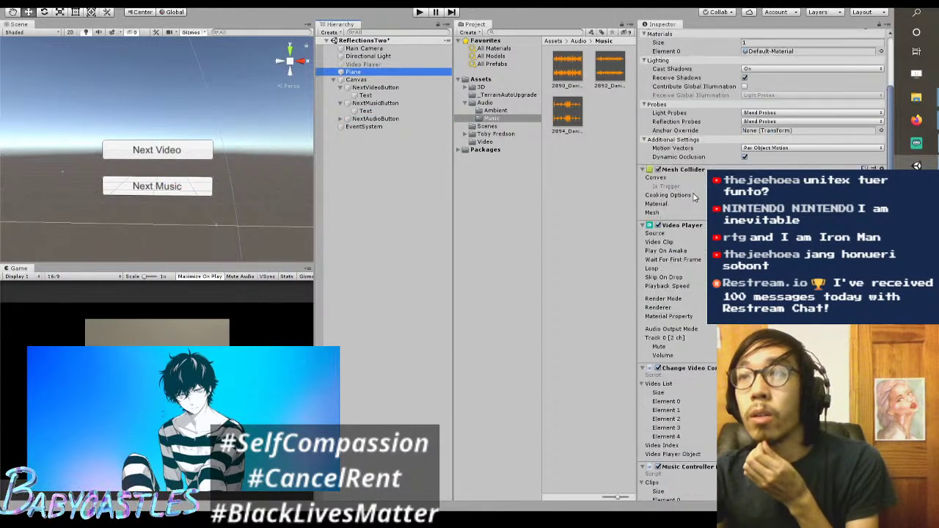
{"action": "left_click_drag", "start_coordinate": [354, 72], "coordinate": [400, 122]}
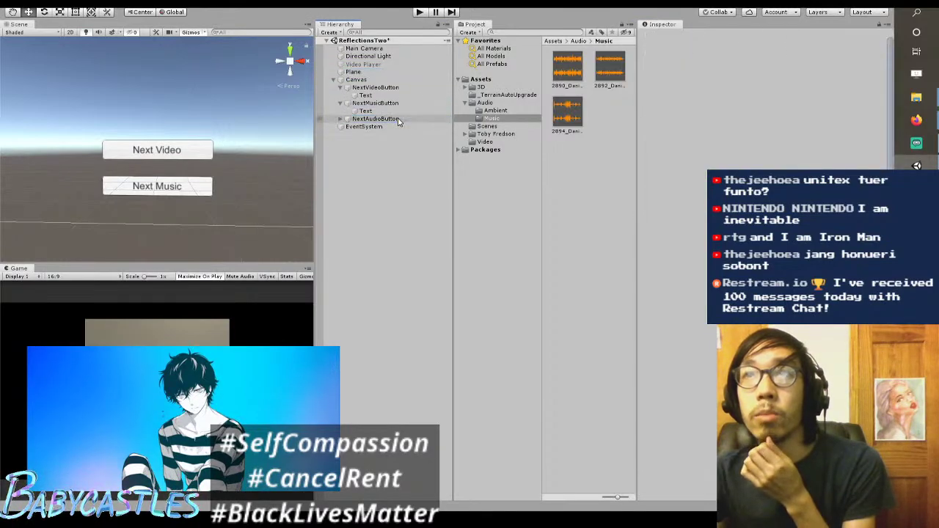
{"action": "left_click", "coordinate": [400, 120]}
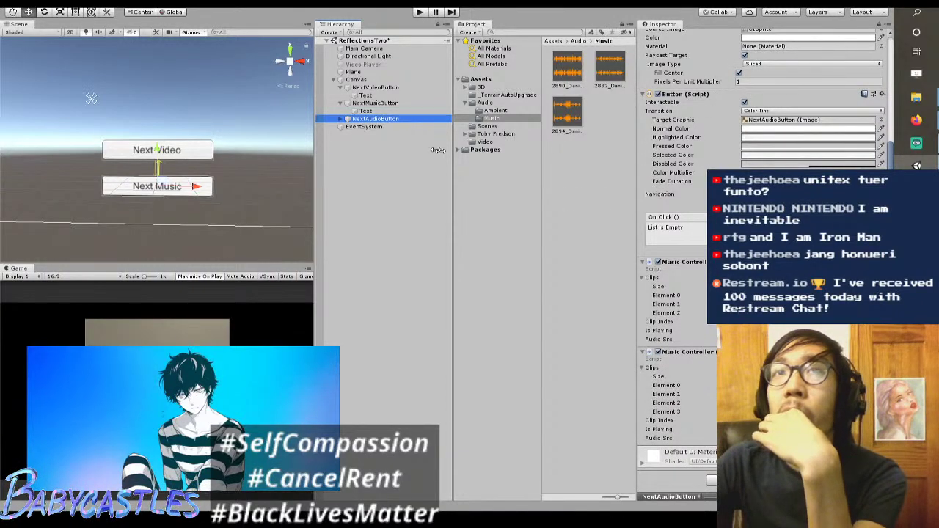
{"action": "left_click", "coordinate": [376, 103]}
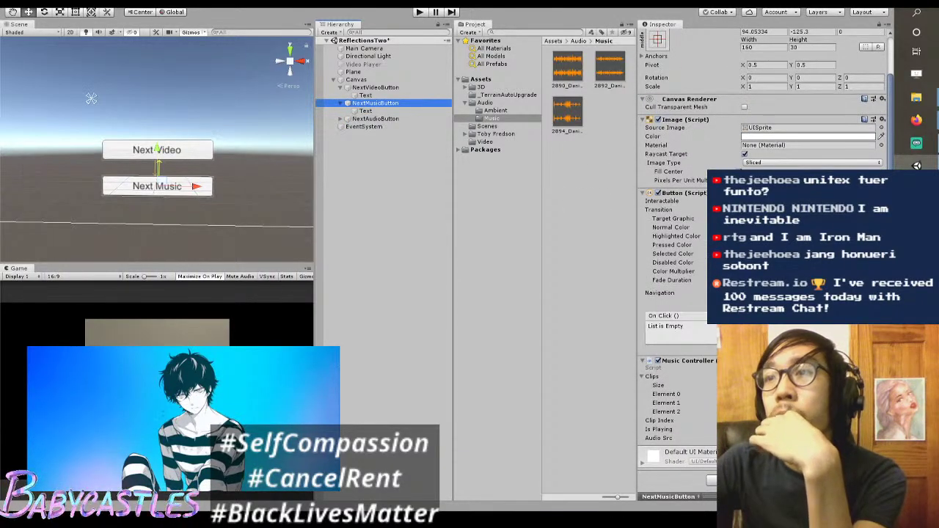
{"action": "left_click", "coordinate": [411, 118]}
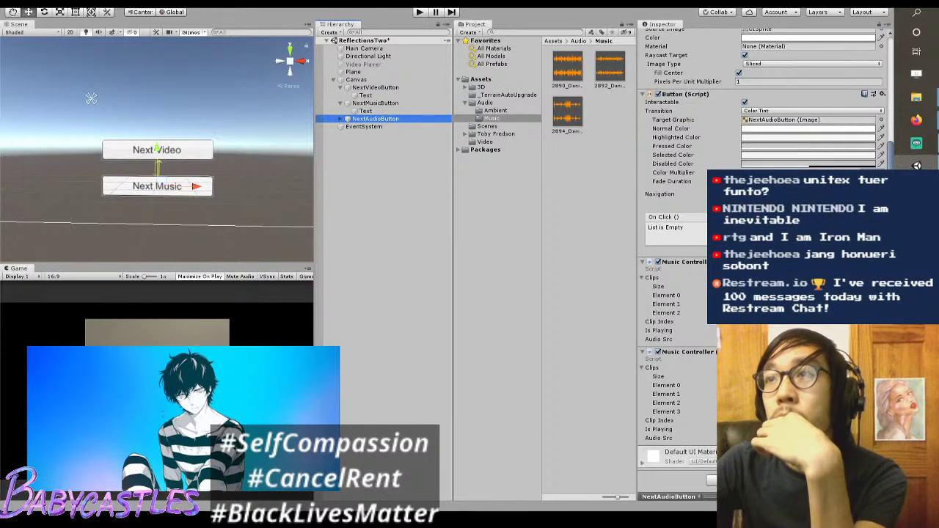
{"action": "scroll", "coordinate": [763, 117], "scroll_direction": "up", "scroll_amount": 4}
{"action": "scroll", "coordinate": [763, 118], "scroll_direction": "down", "scroll_amount": 1}
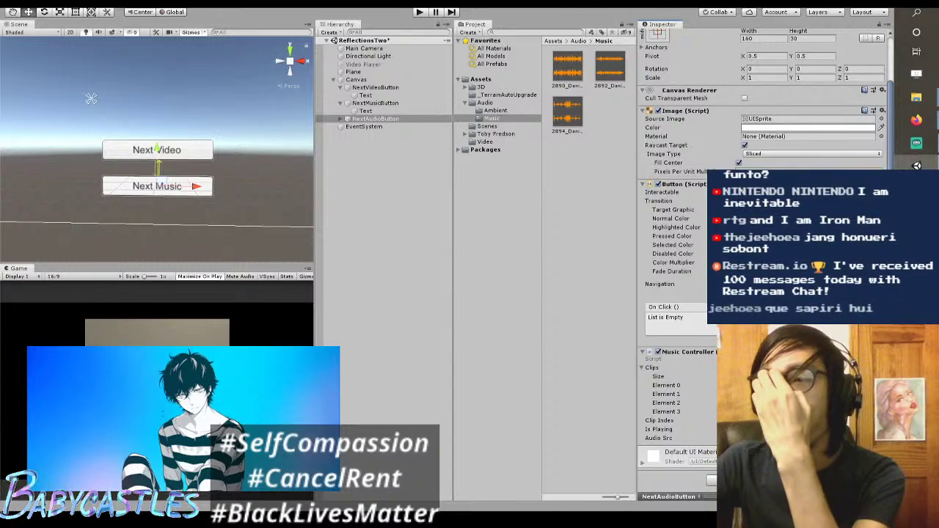
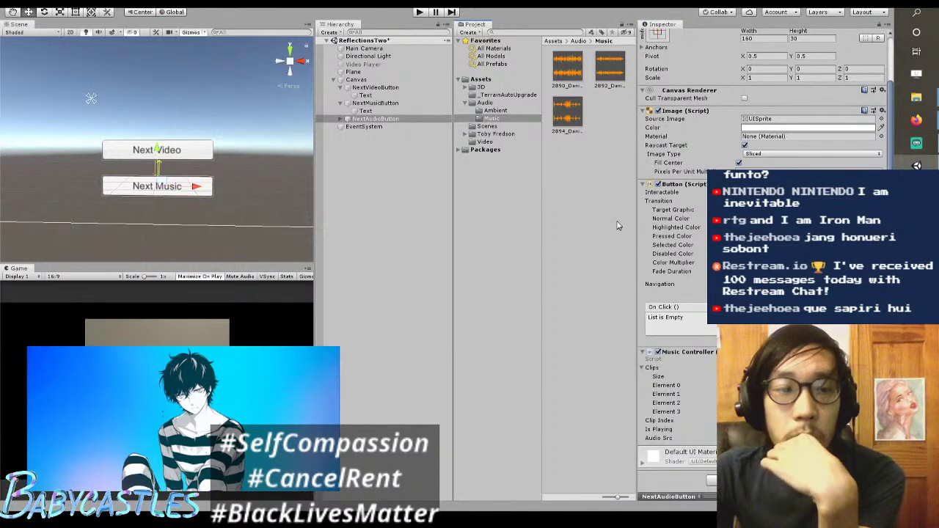
Step: Review the NextMusicButton, NextAudioButton and Plane video player settings in the Inspector
{"action": "scroll", "coordinate": [690, 146], "scroll_direction": "up", "scroll_amount": 3}
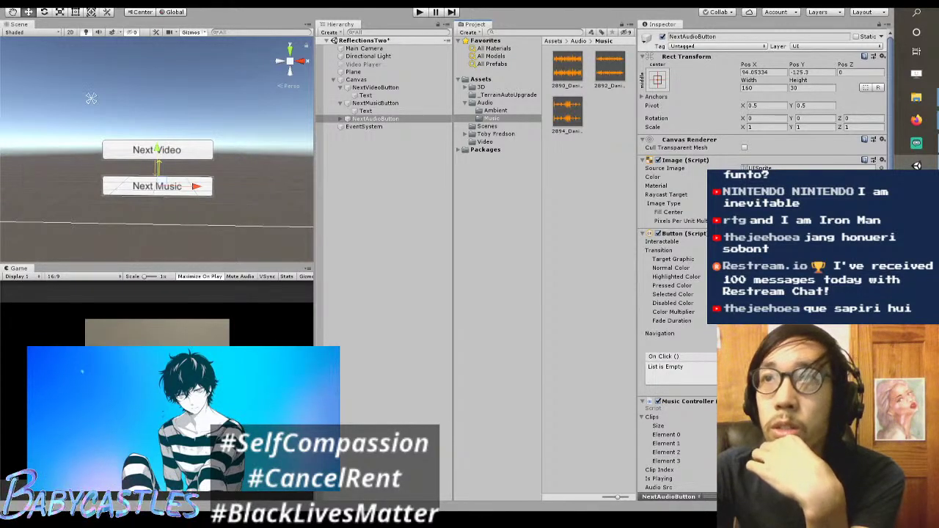
{"action": "left_click", "coordinate": [379, 106]}
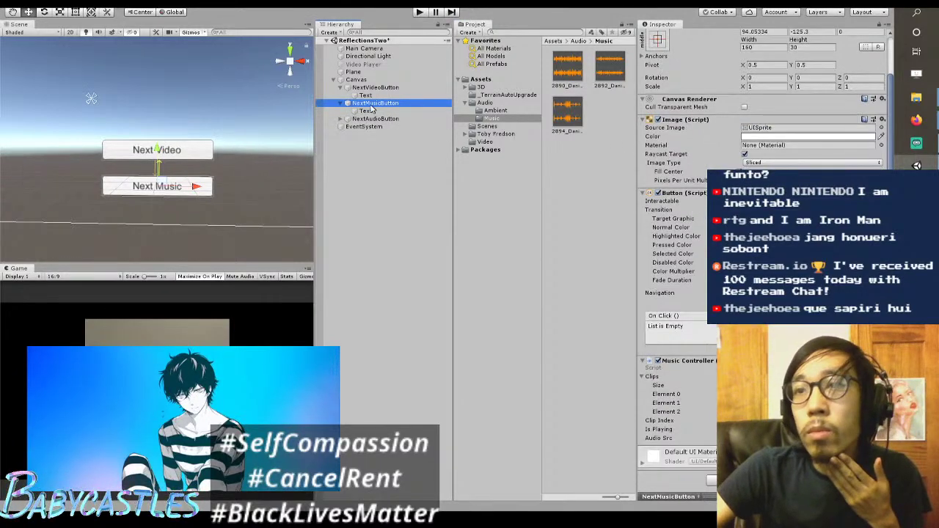
{"action": "left_click", "coordinate": [375, 119]}
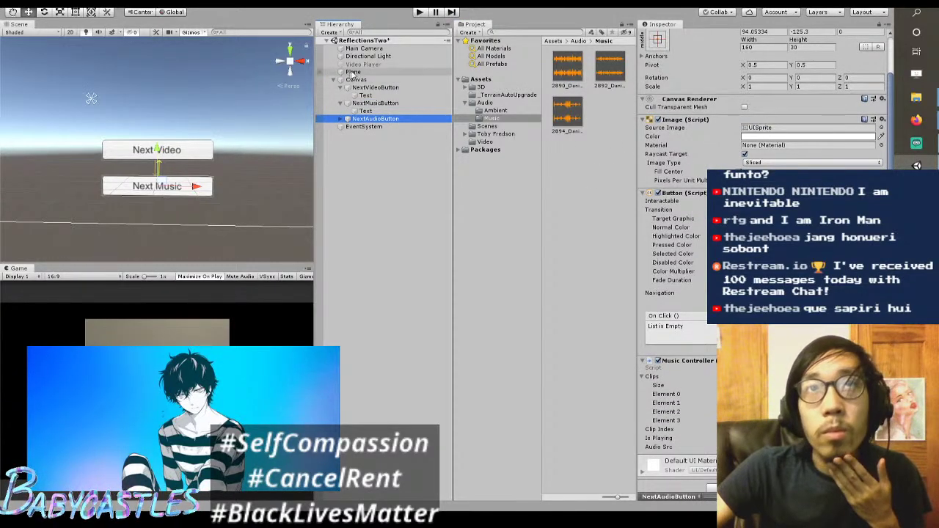
{"action": "left_click", "coordinate": [353, 72]}
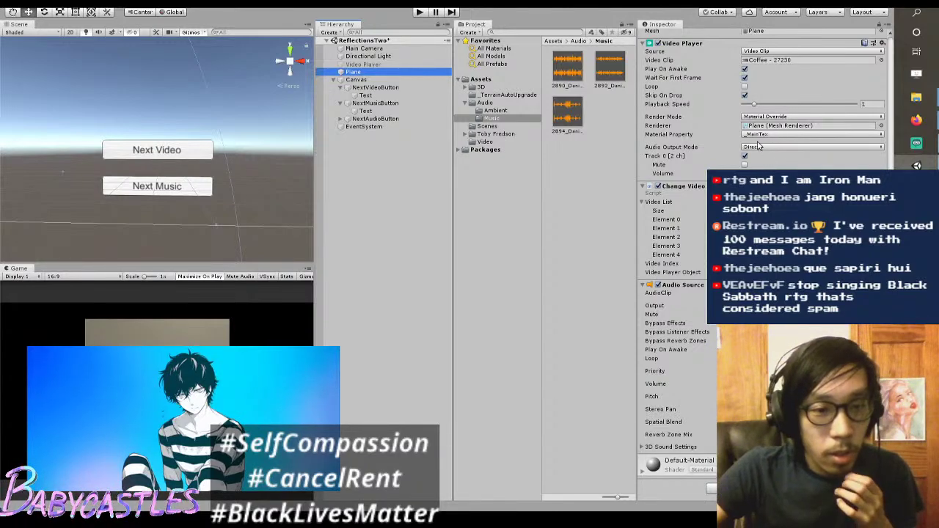
Step: Play-test the scene, cycling through the relaxation videos, then stop play mode
{"action": "left_click", "coordinate": [570, 157]}
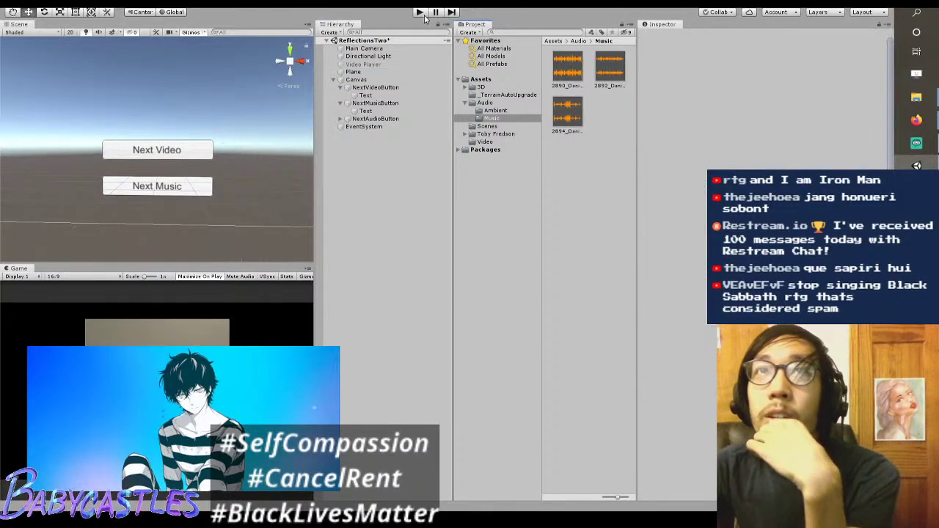
{"action": "left_click", "coordinate": [419, 12]}
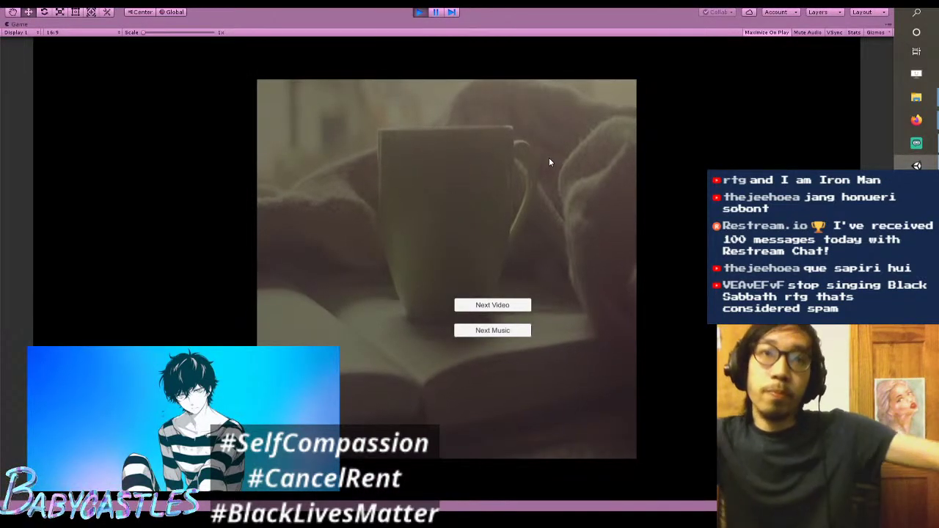
{"action": "left_click", "coordinate": [487, 305]}
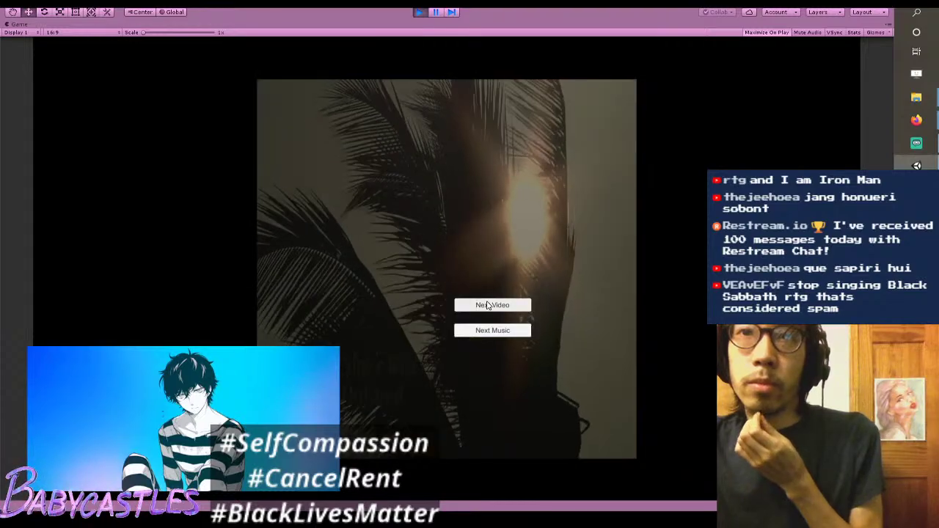
{"action": "left_click", "coordinate": [488, 305]}
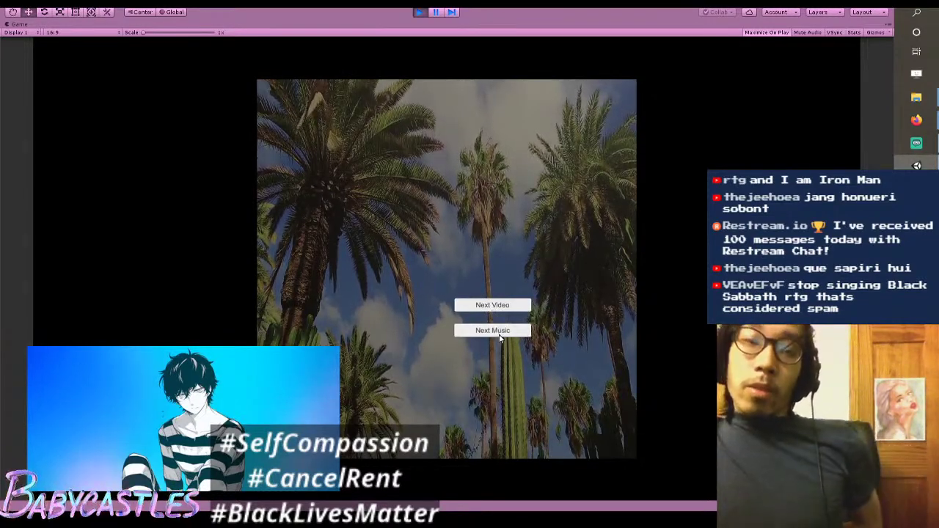
{"action": "left_click", "coordinate": [514, 310]}
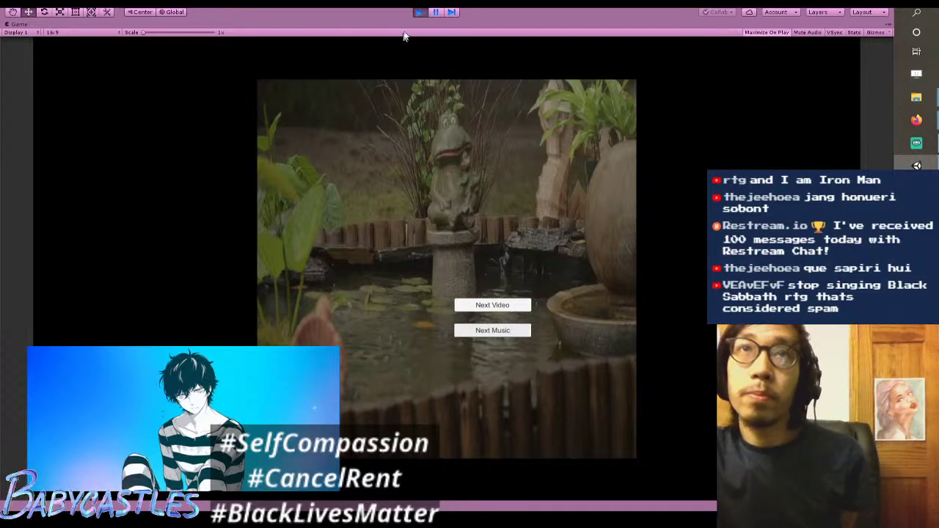
{"action": "left_click", "coordinate": [416, 13]}
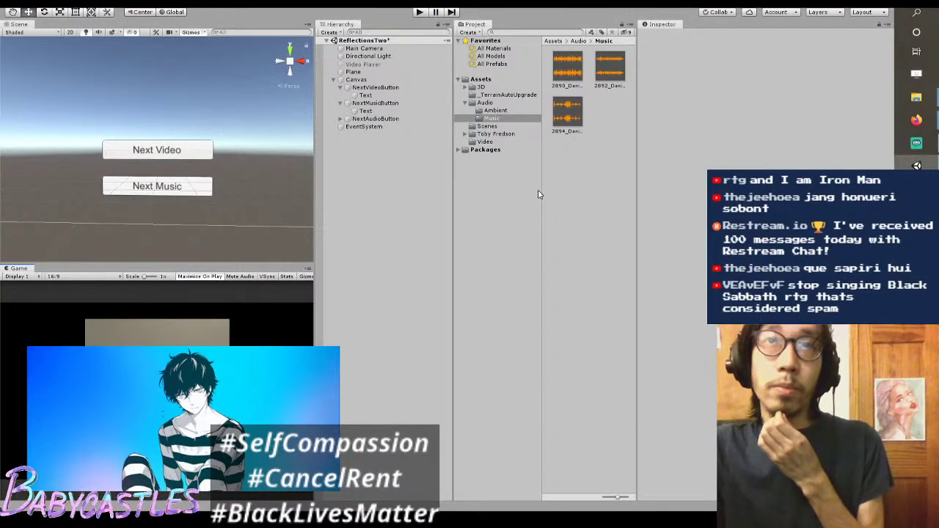
Step: Drag NextMusicButton down and place NextAudioButton between it and Next Video
{"action": "left_click", "coordinate": [389, 118]}
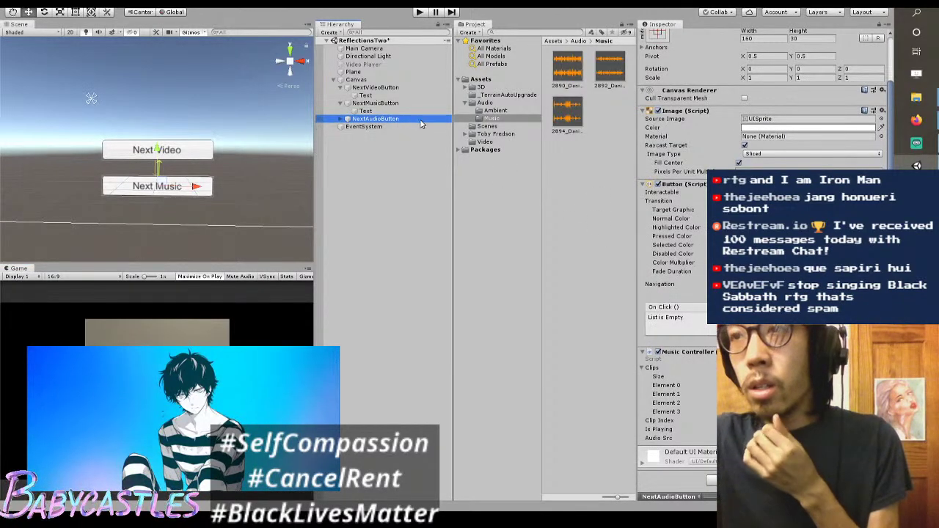
{"action": "left_click", "coordinate": [389, 103]}
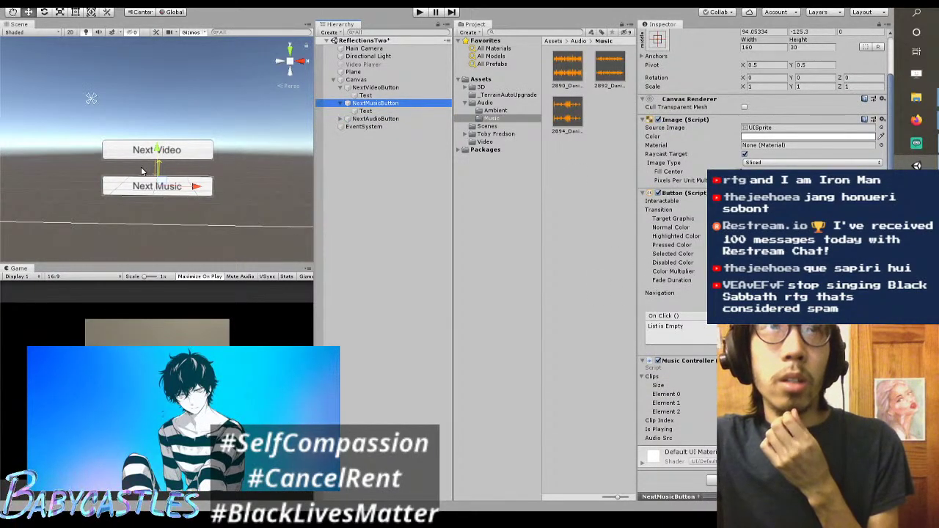
{"action": "mouse_move", "coordinate": [162, 160]}
{"action": "left_mouse_down"}
{"action": "mouse_move", "coordinate": [161, 185]}
{"action": "mouse_move", "coordinate": [157, 142]}
{"action": "mouse_move", "coordinate": [159, 172]}
{"action": "left_mouse_up"}
{"action": "left_click", "coordinate": [204, 183]}
{"action": "left_click", "coordinate": [172, 212]}
{"action": "left_click", "coordinate": [194, 181]}
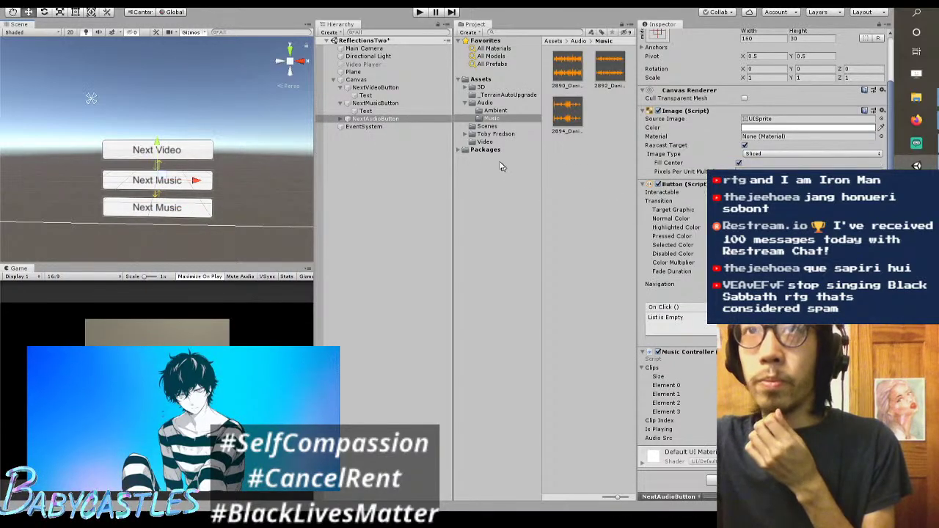
{"action": "left_click", "coordinate": [360, 119]}
Step: Change the middle button's label from Next Music to Next Ambient
{"action": "left_click", "coordinate": [348, 119]}
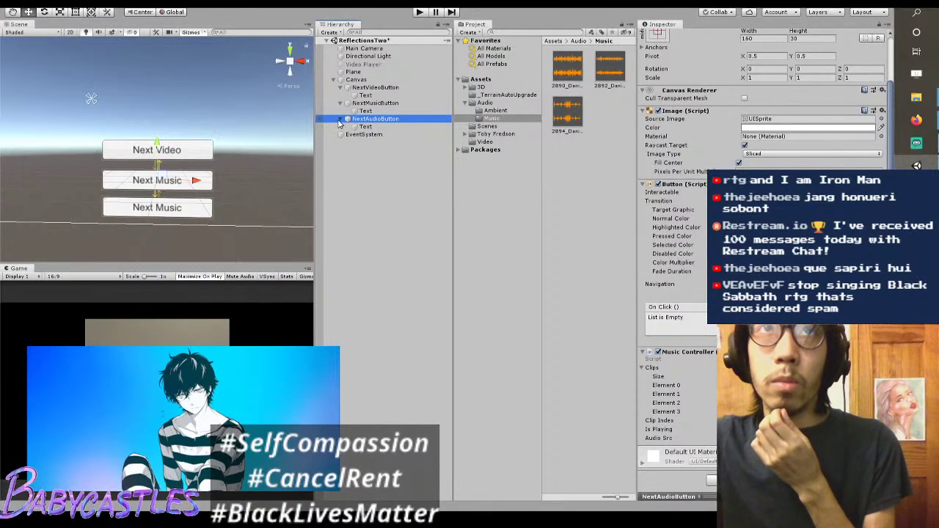
{"action": "left_click", "coordinate": [366, 127]}
{"action": "left_click", "coordinate": [673, 178]}
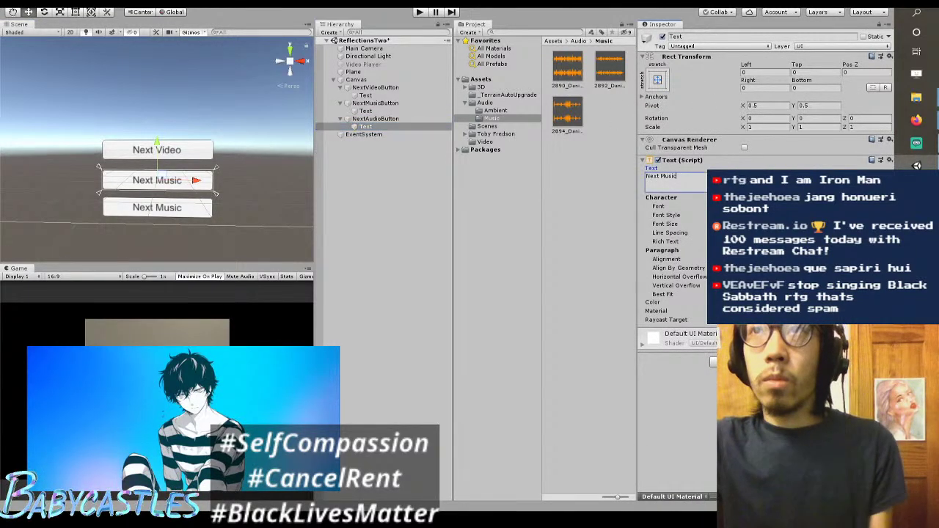
{"action": "double_click", "coordinate": [667, 176]}
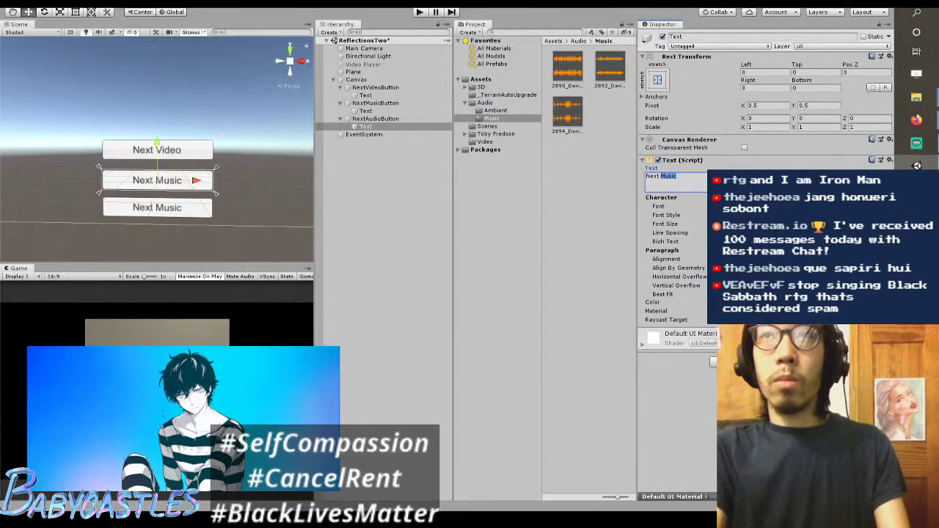
{"action": "type", "text": "Ambient"}
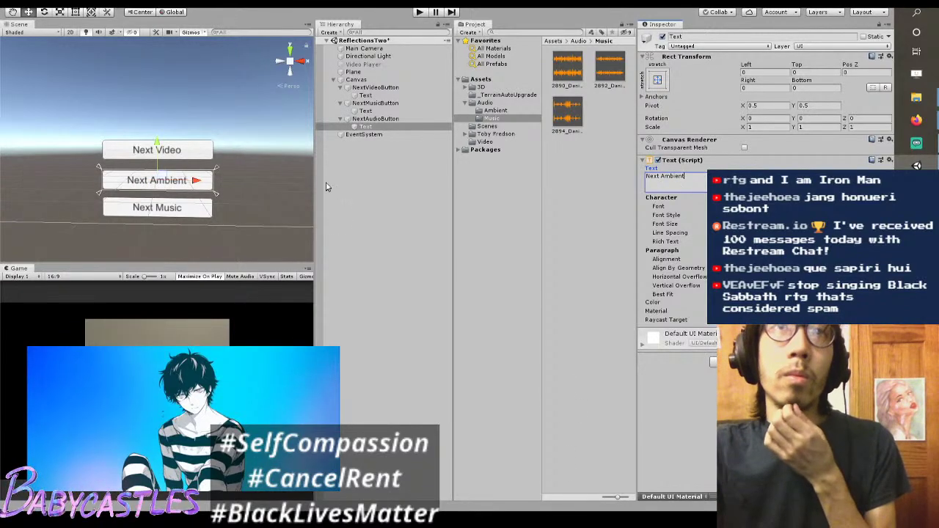
Step: Add On Click events to NextMusicButton and NextAudioButton, assigning each button's Music Controller as target
{"action": "left_click", "coordinate": [375, 119]}
{"action": "left_click", "coordinate": [373, 103]}
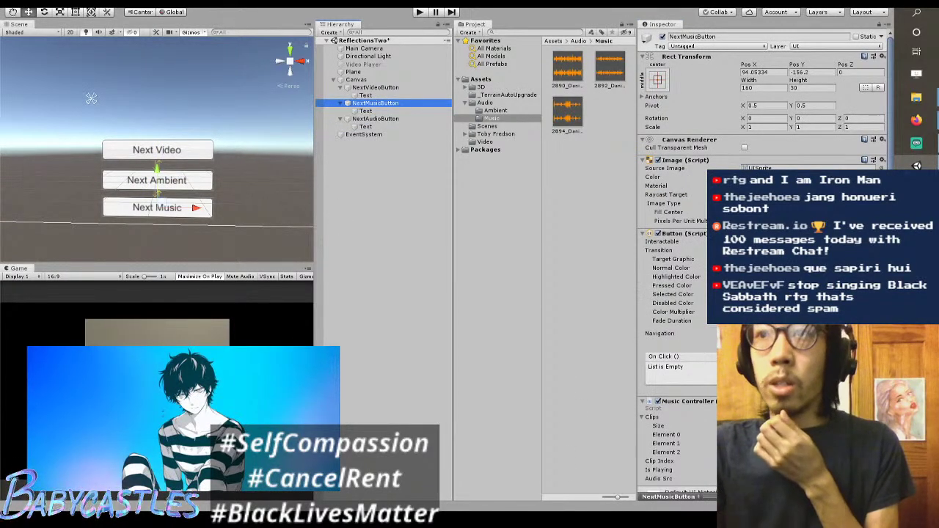
{"action": "scroll", "coordinate": [683, 220], "scroll_direction": "down", "scroll_amount": 2}
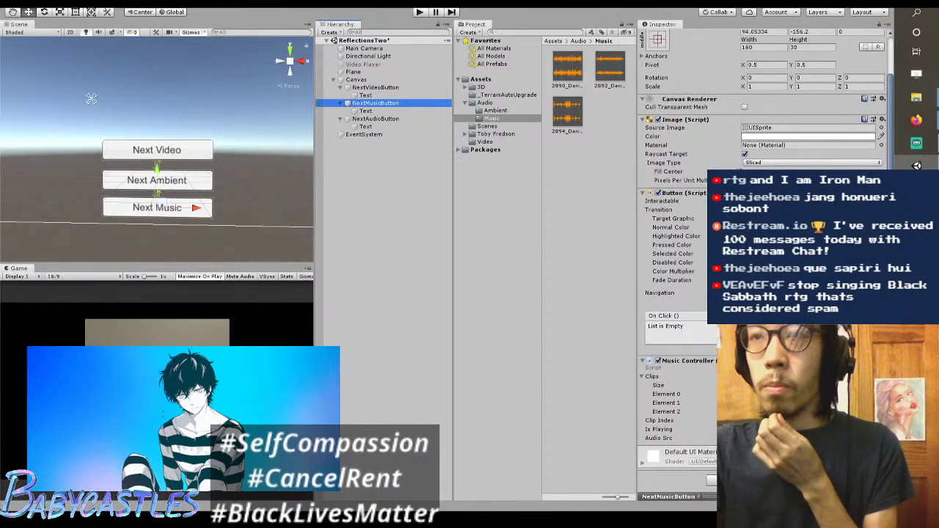
{"action": "left_click", "coordinate": [866, 337]}
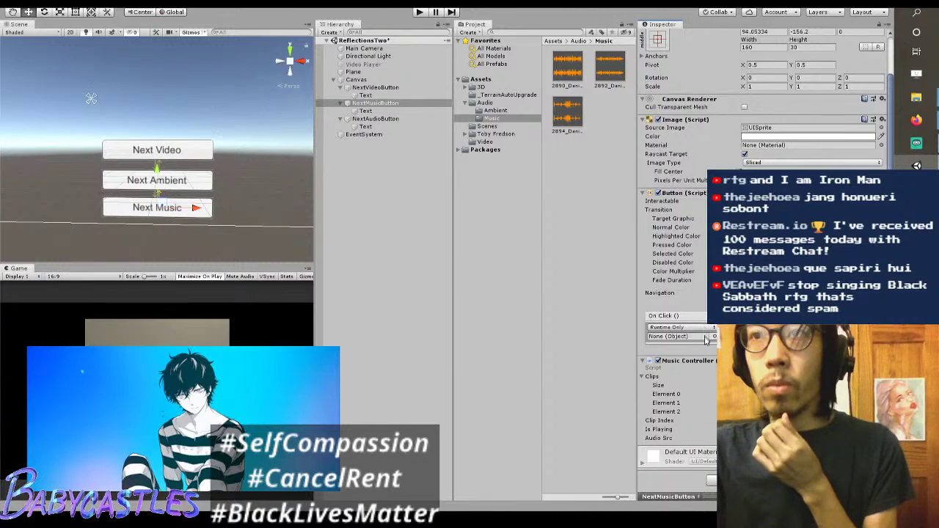
{"action": "left_click_drag", "start_coordinate": [701, 363], "coordinate": [690, 337]}
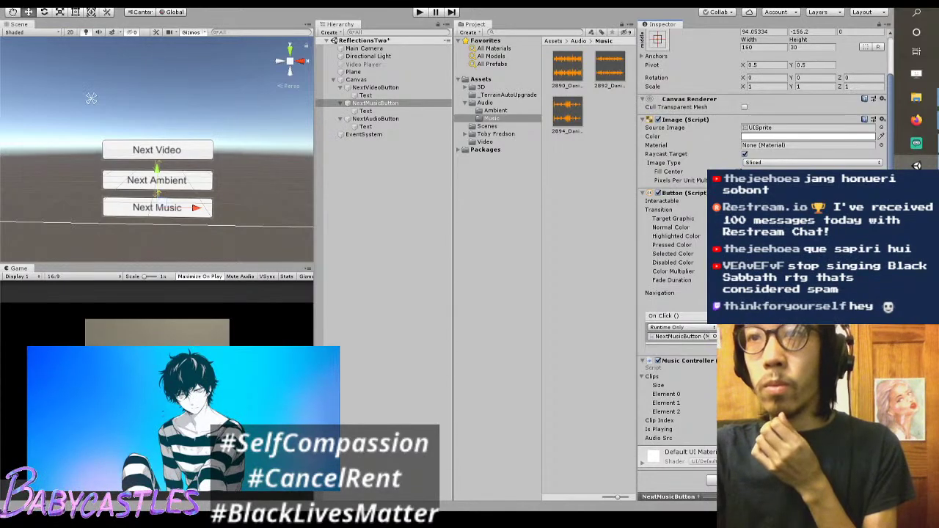
{"action": "left_click", "coordinate": [392, 119]}
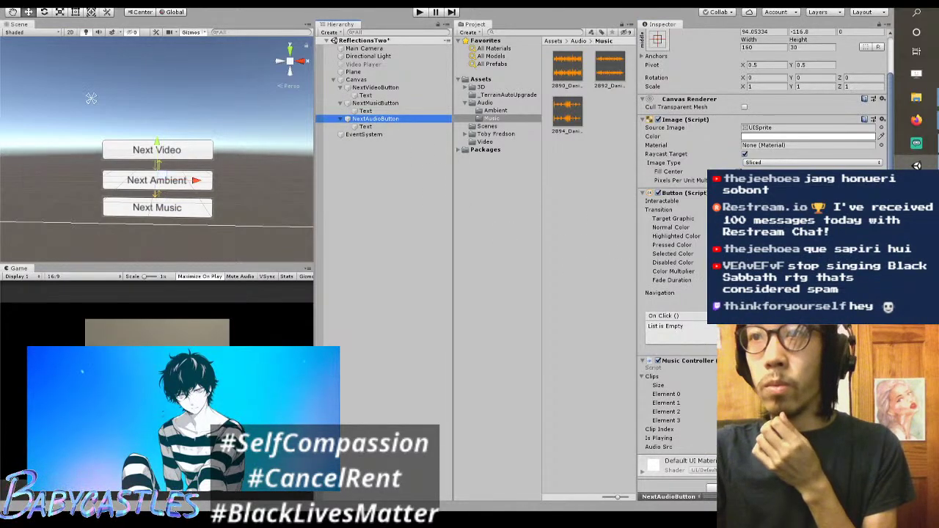
{"action": "left_click", "coordinate": [870, 348]}
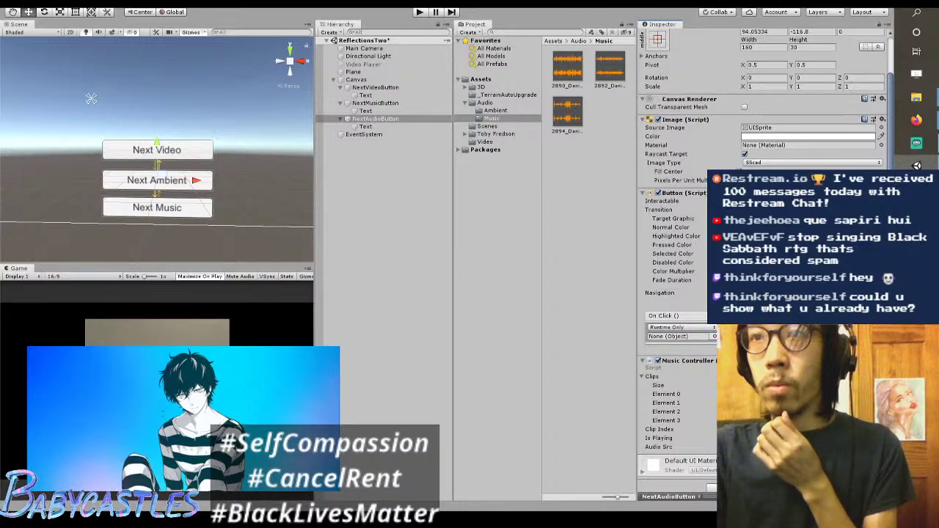
{"action": "left_click_drag", "start_coordinate": [376, 119], "coordinate": [679, 337]}
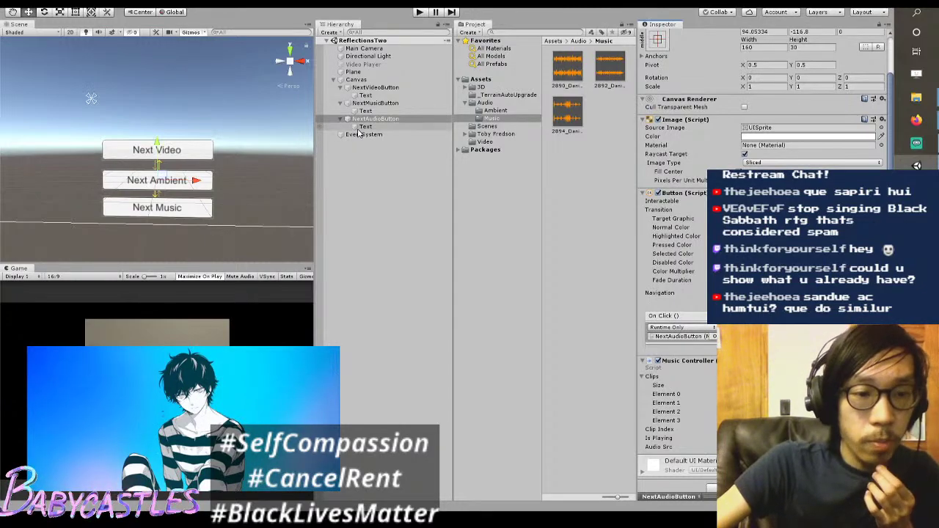
{"action": "left_click", "coordinate": [421, 13]}
{"action": "key", "text": "ctrl+p"}
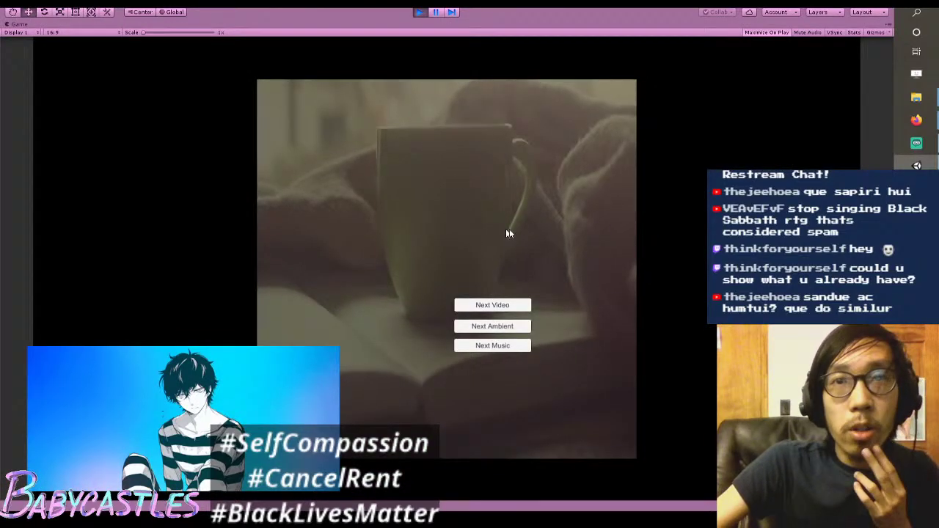
{"action": "left_click", "coordinate": [499, 306]}
{"action": "left_click", "coordinate": [497, 305]}
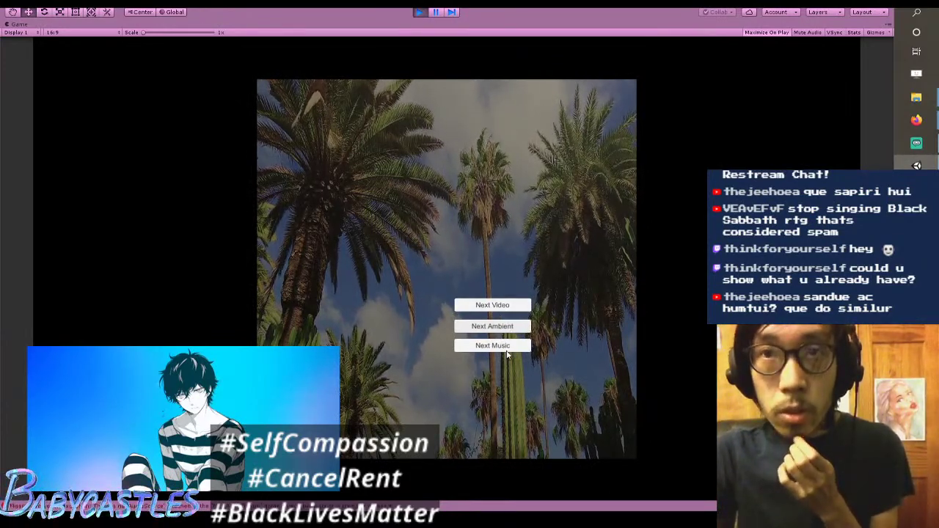
{"action": "key", "text": "ctrl+shift+c"}
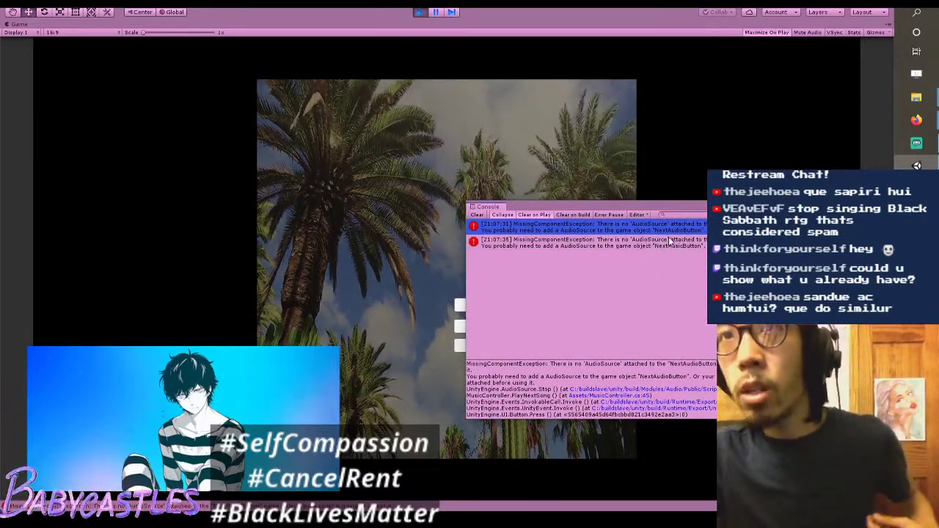
{"action": "left_click_drag", "start_coordinate": [631, 209], "coordinate": [200, 151]}
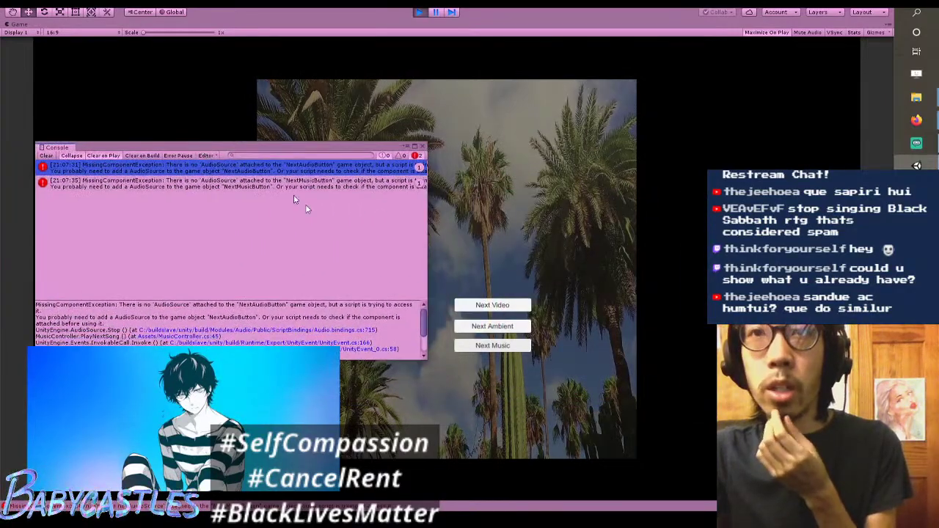
{"action": "left_click", "coordinate": [487, 348]}
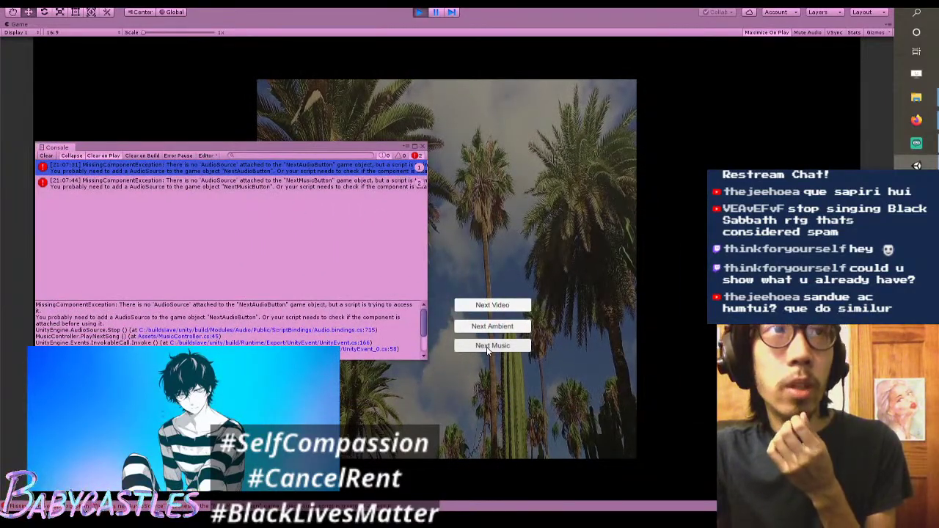
{"action": "left_click", "coordinate": [498, 329]}
{"action": "left_click", "coordinate": [498, 329]}
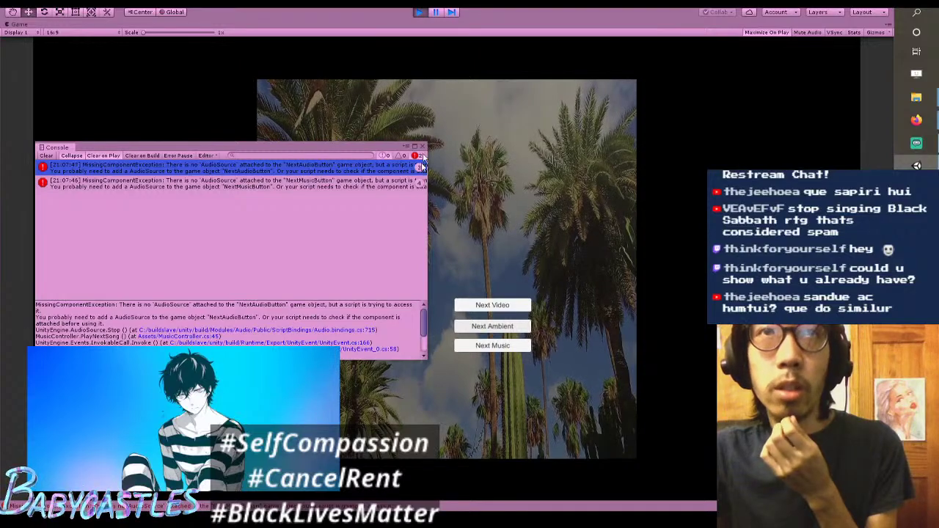
{"action": "key", "text": "ctrl+p"}
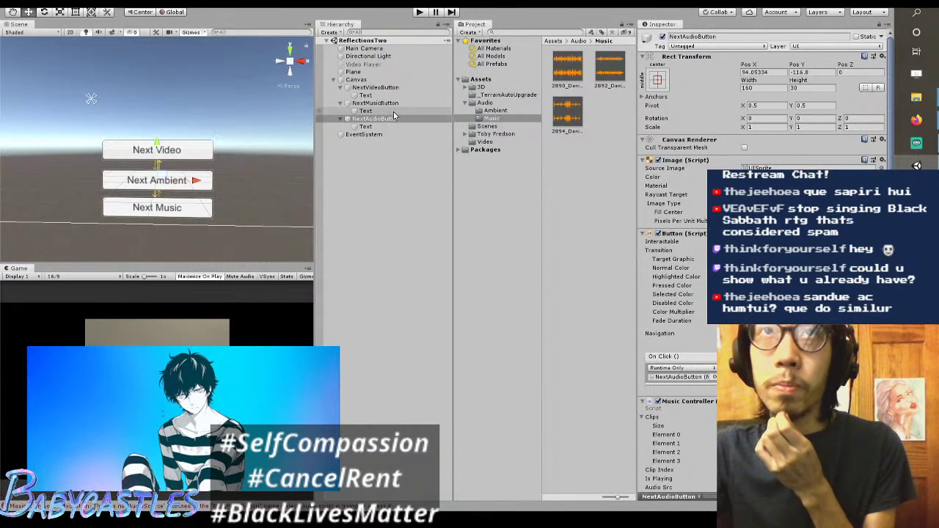
Step: Scroll through NextAudioButton's Inspector, then review NextMusicButton's Music Controller clips and Audio Source
{"action": "scroll", "coordinate": [763, 146], "scroll_direction": "down", "scroll_amount": 2}
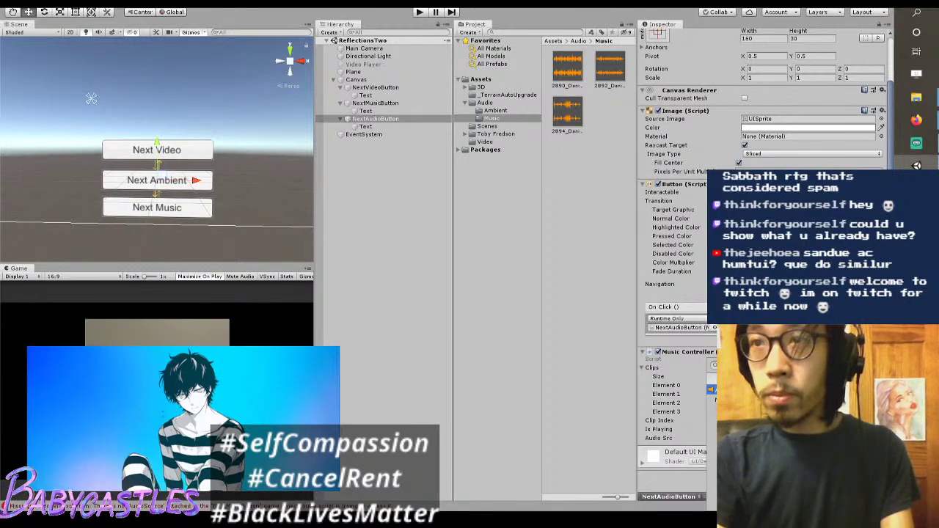
{"action": "scroll", "coordinate": [764, 147], "scroll_direction": "down", "scroll_amount": 5}
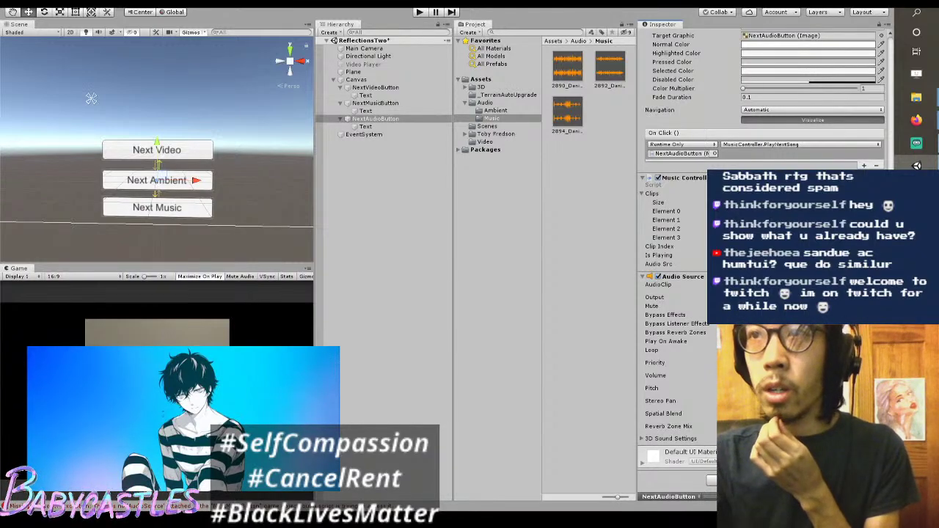
{"action": "scroll", "coordinate": [690, 309], "scroll_direction": "up", "scroll_amount": 6}
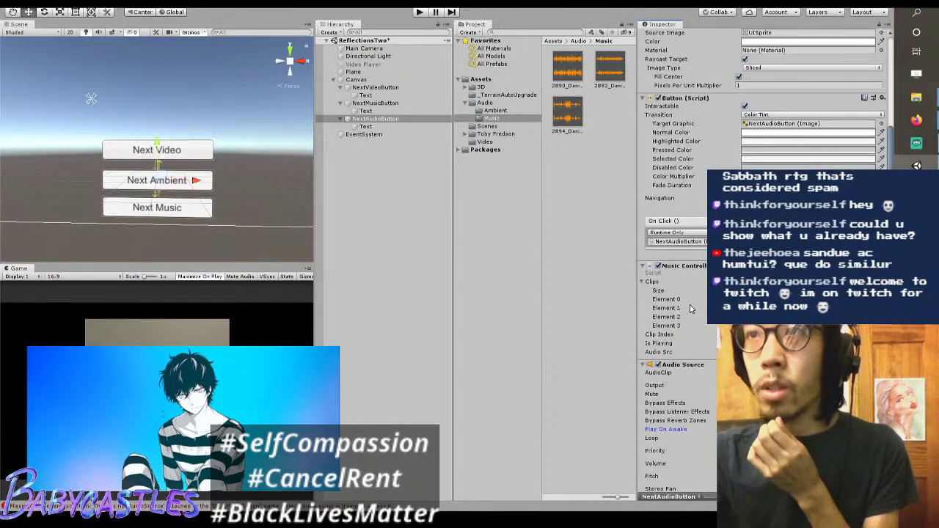
{"action": "scroll", "coordinate": [693, 307], "scroll_direction": "down", "scroll_amount": 2}
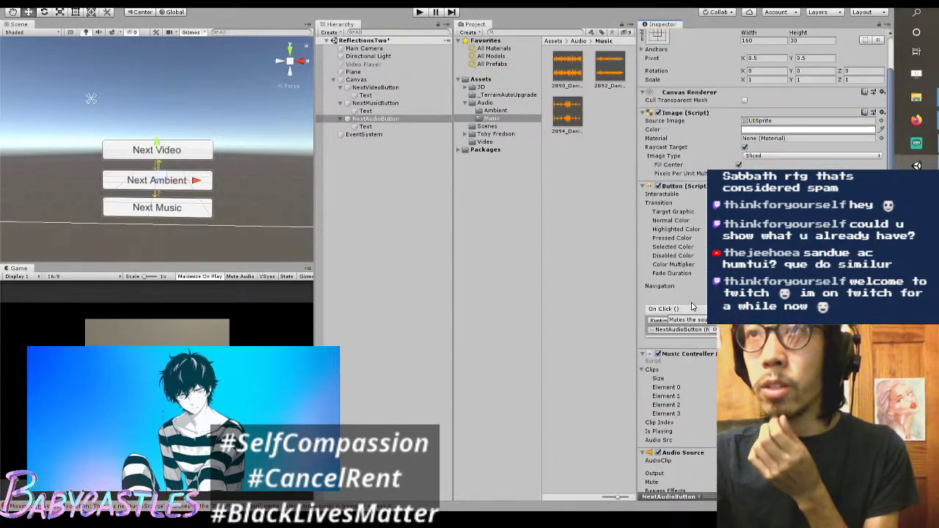
{"action": "scroll", "coordinate": [699, 298], "scroll_direction": "down", "scroll_amount": 7}
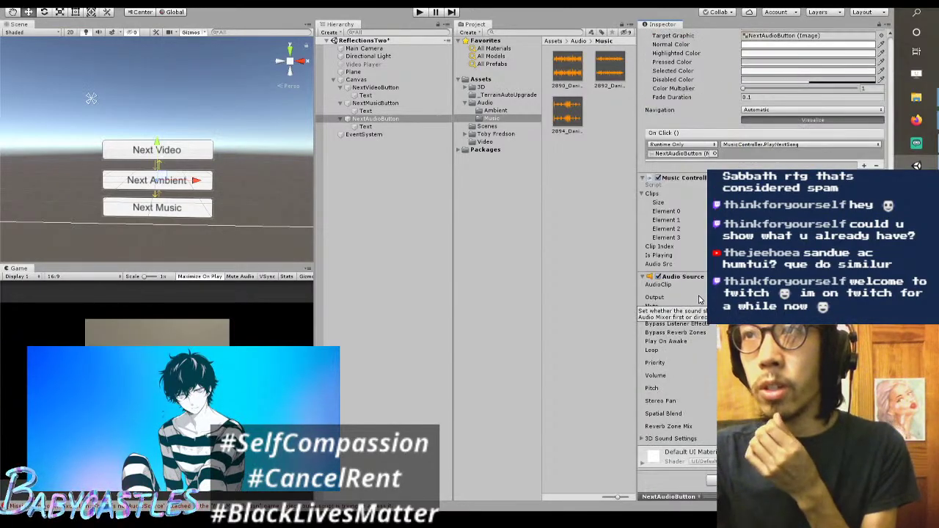
{"action": "scroll", "coordinate": [693, 304], "scroll_direction": "up", "scroll_amount": 3}
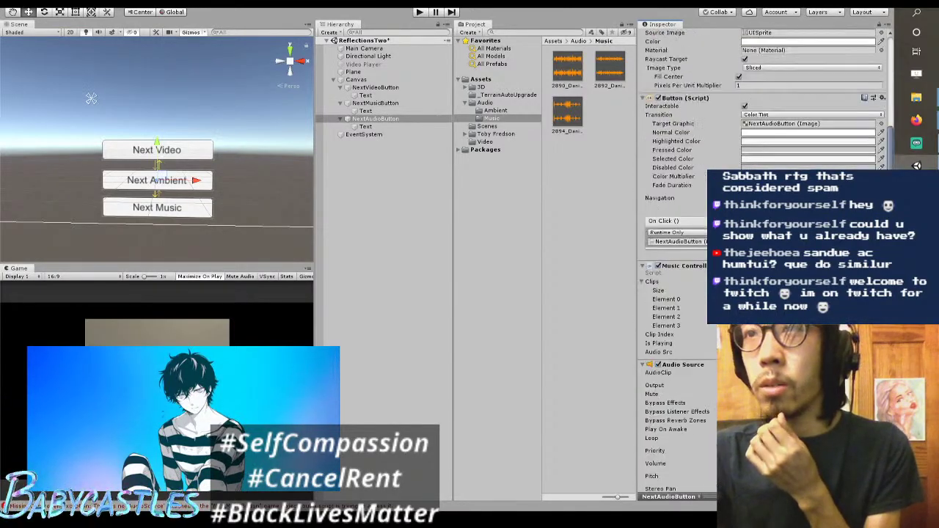
{"action": "left_click", "coordinate": [375, 103]}
{"action": "left_click_drag", "start_coordinate": [567, 110], "coordinate": [705, 411]}
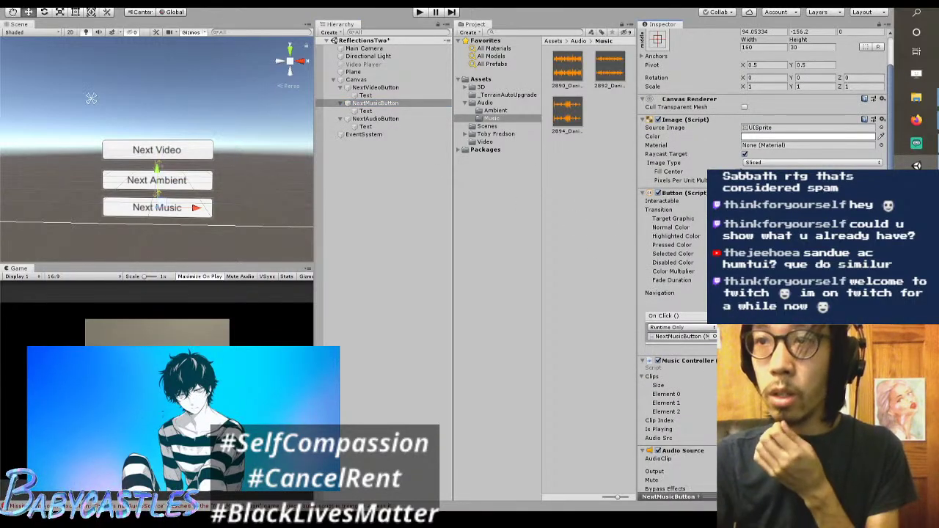
{"action": "scroll", "coordinate": [790, 140], "scroll_direction": "down", "scroll_amount": 5}
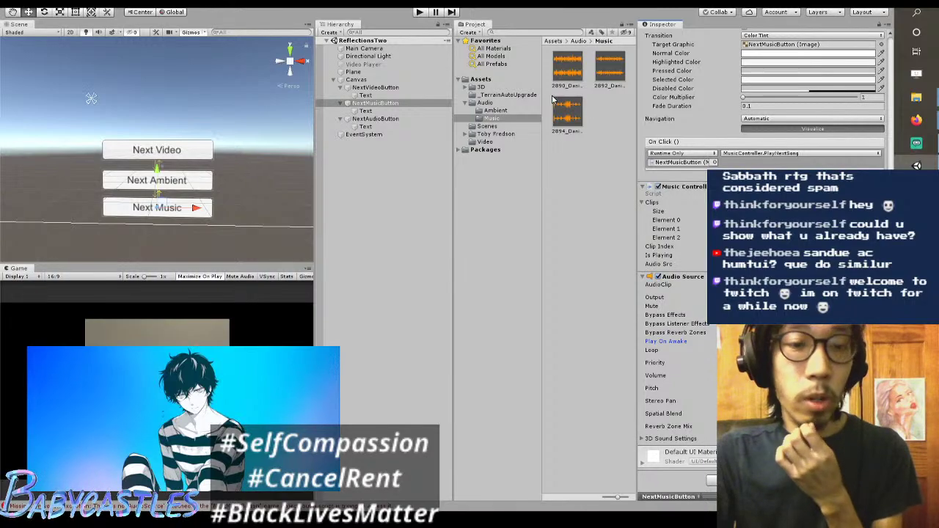
Step: Play-test the scene, switching background videos and the ambient sound, then stop play mode
{"action": "left_click", "coordinate": [419, 12]}
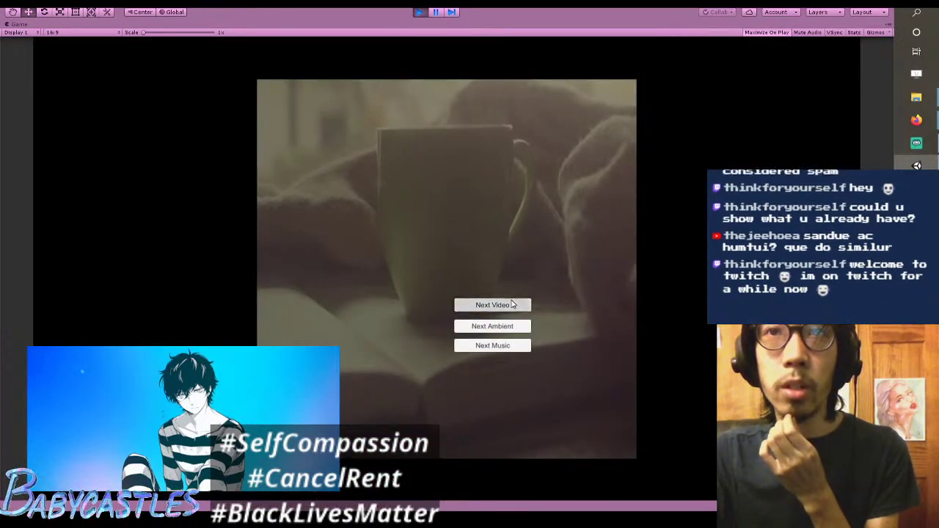
{"action": "left_click", "coordinate": [513, 305]}
{"action": "left_click", "coordinate": [516, 304]}
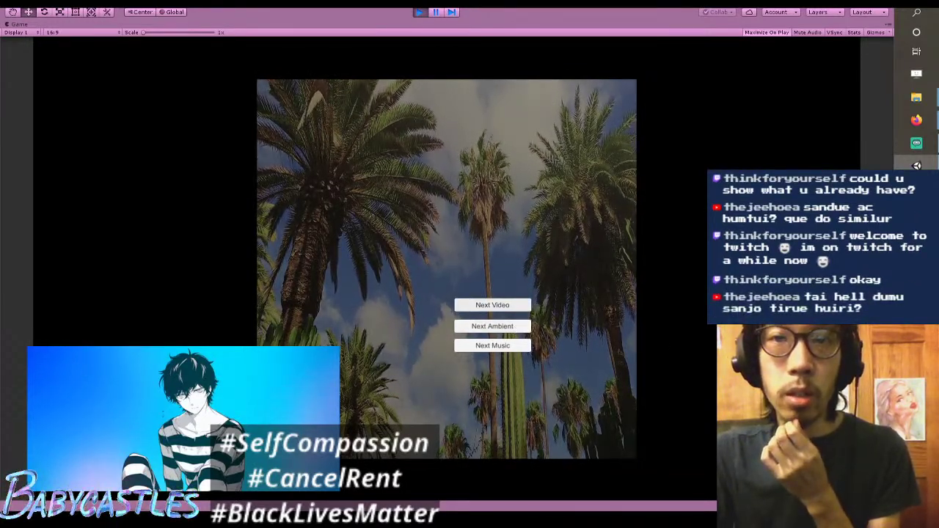
{"action": "left_click", "coordinate": [512, 327]}
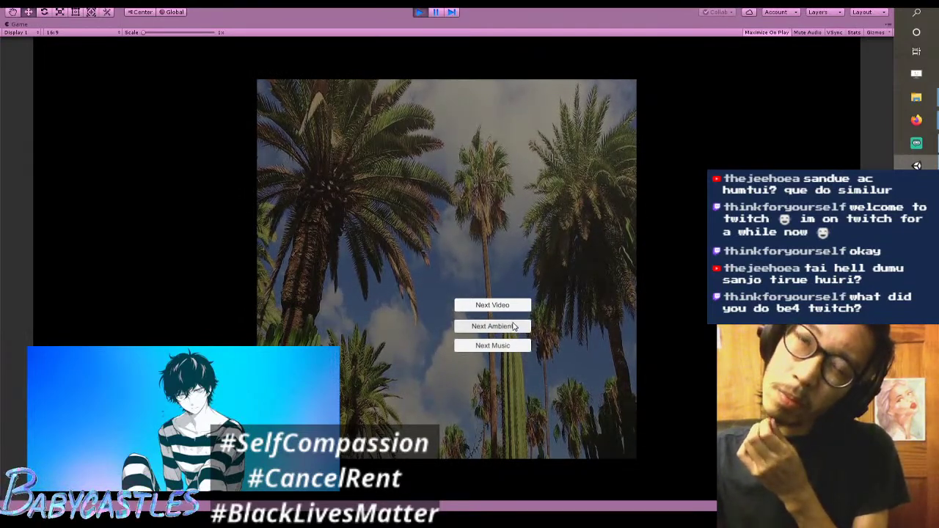
{"action": "left_click", "coordinate": [510, 306]}
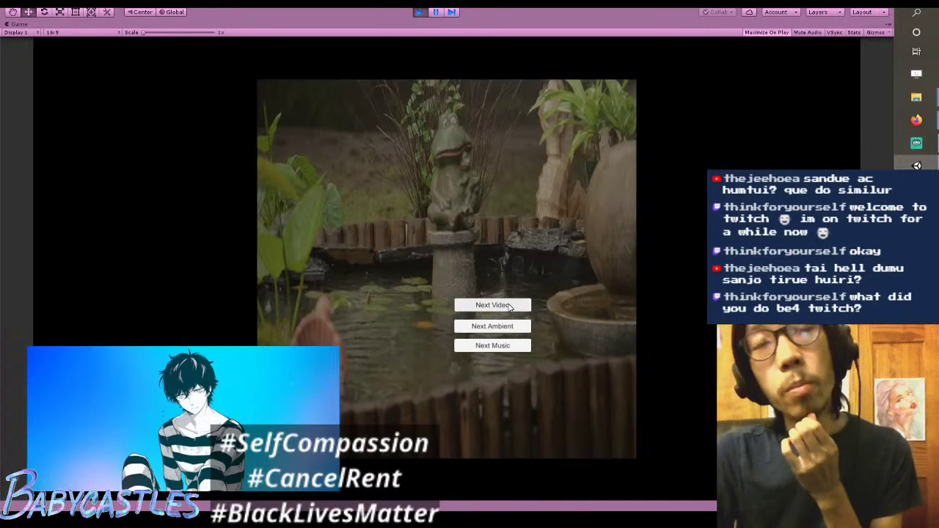
{"action": "left_click", "coordinate": [510, 306]}
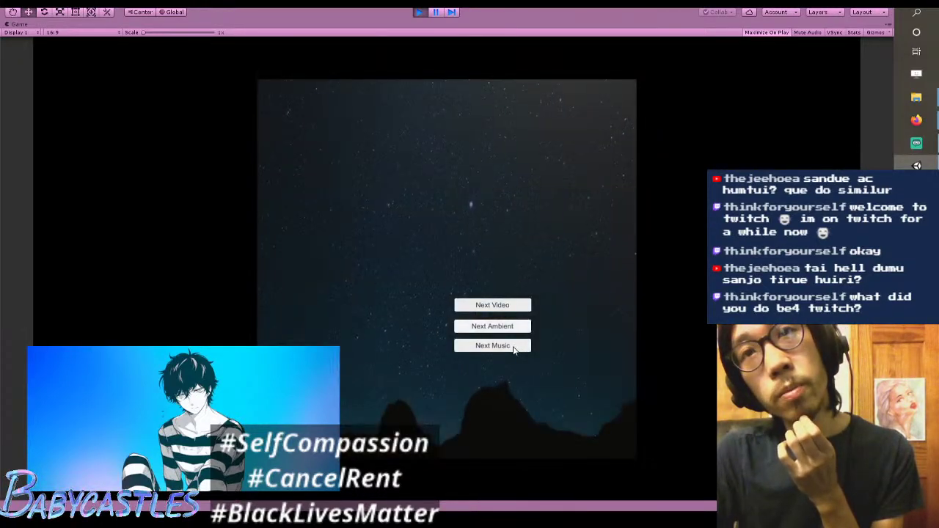
{"action": "left_click", "coordinate": [419, 13]}
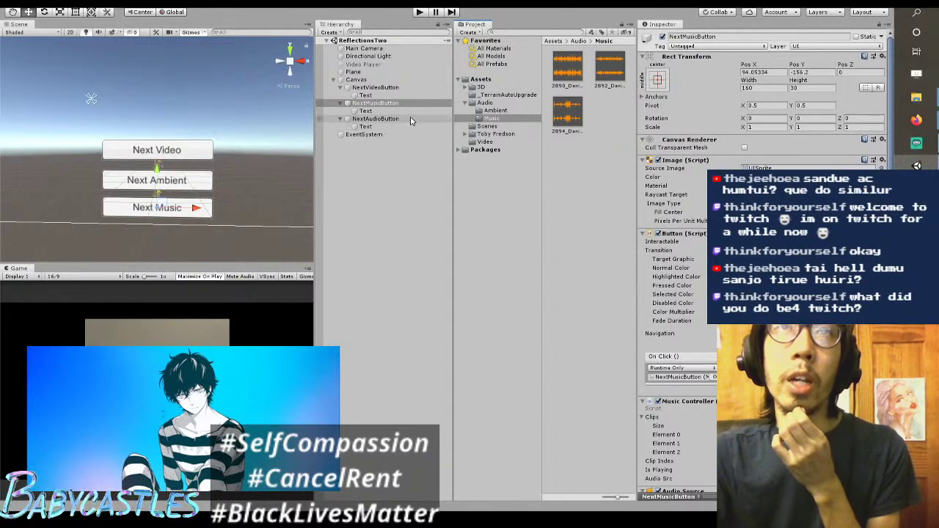
Step: Hide the Next Ambient button in the Scene view and switch to the planning notes document
{"action": "left_click", "coordinate": [325, 119]}
{"action": "left_click", "coordinate": [318, 119]}
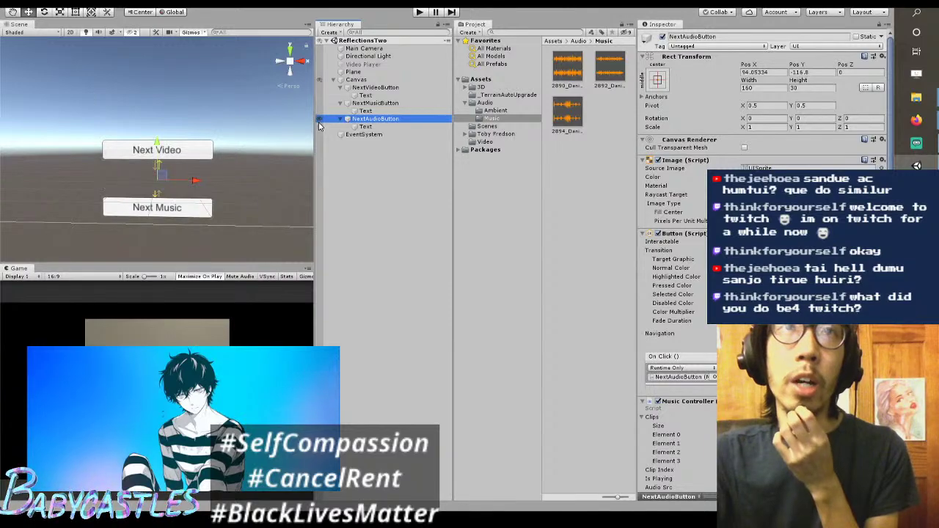
{"action": "left_click", "coordinate": [463, 187]}
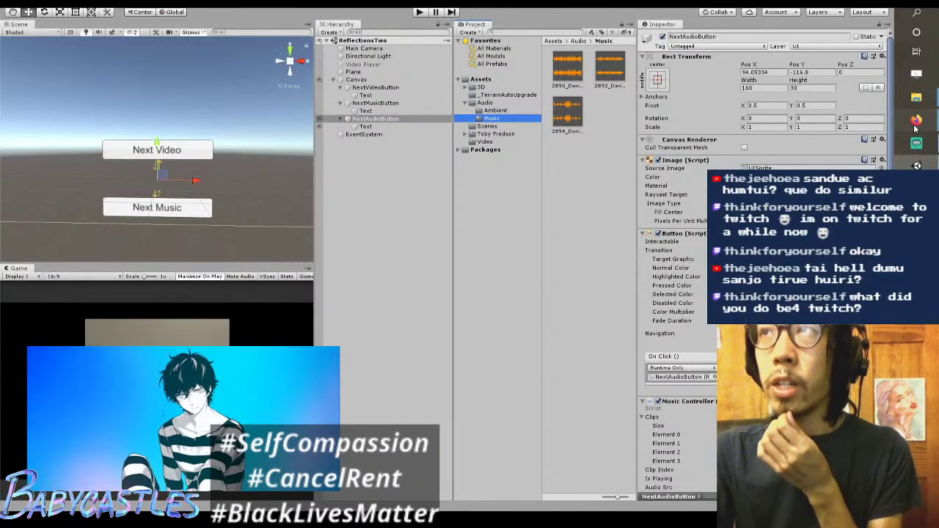
{"action": "mouse_move", "coordinate": [916, 120]}
{"action": "left_click", "coordinate": [844, 95]}
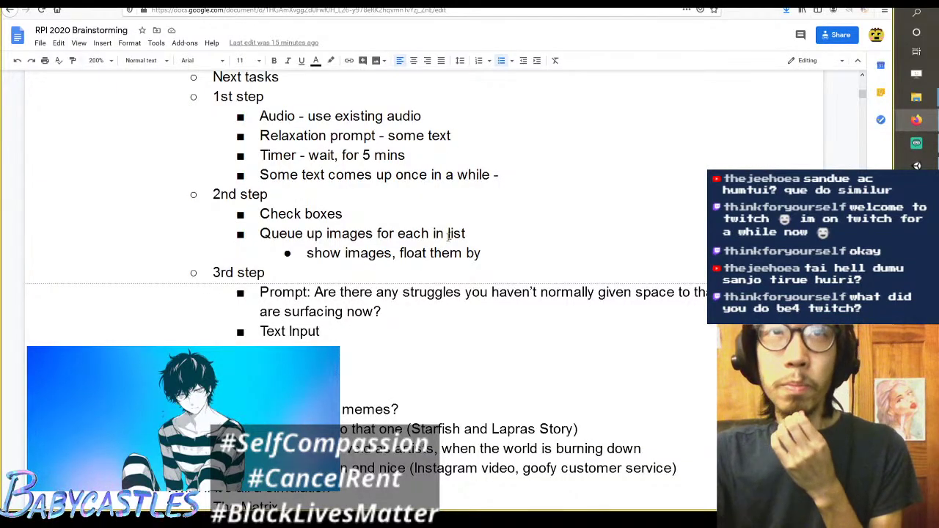
Step: Look over the 1st step task list, undo an accidental text move, and return to Unity
{"action": "scroll", "coordinate": [480, 203], "scroll_direction": "up", "scroll_amount": 1}
{"action": "left_click", "coordinate": [496, 198]}
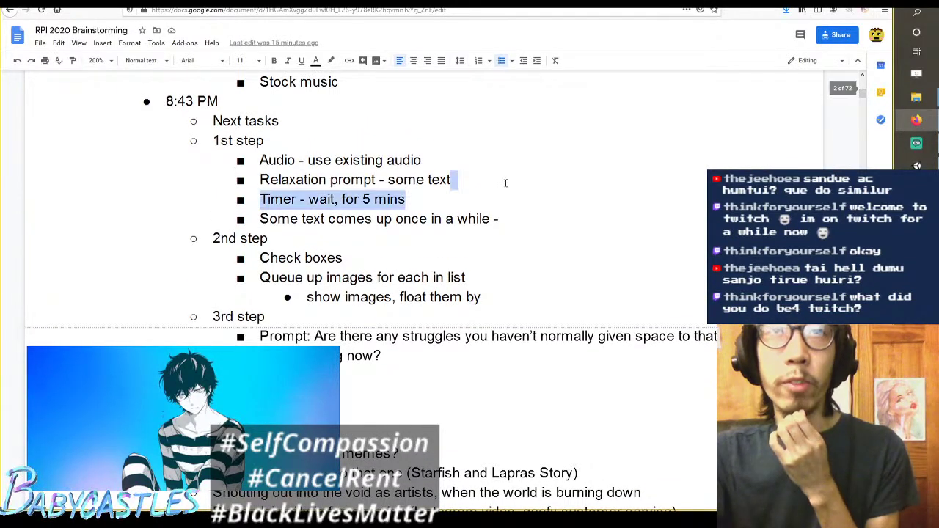
{"action": "left_click", "coordinate": [510, 186]}
{"action": "double_click", "coordinate": [511, 200]}
{"action": "left_click_drag", "start_coordinate": [519, 193], "coordinate": [518, 198]}
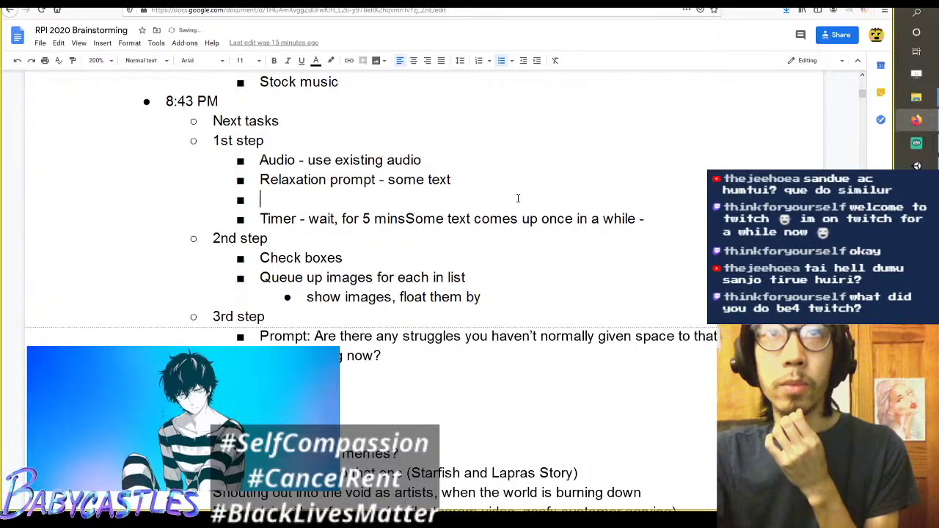
{"action": "key", "text": "ctrl+z"}
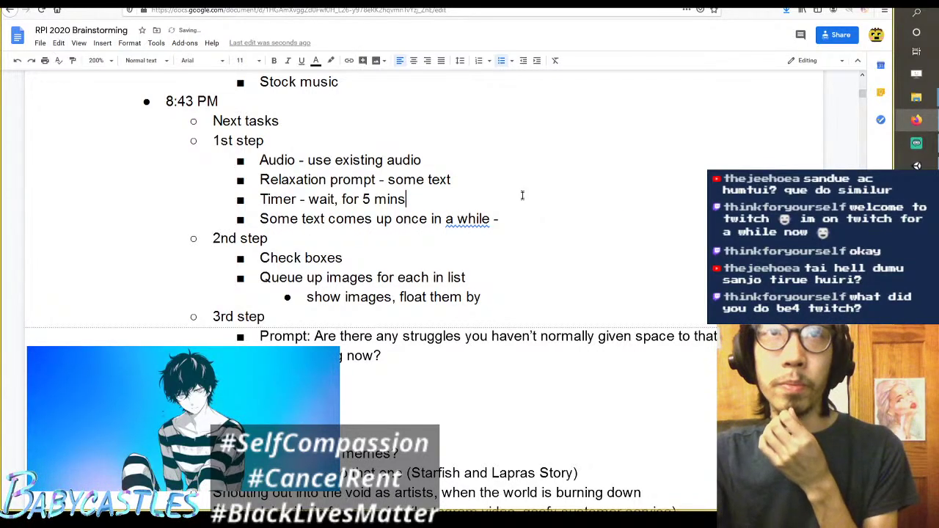
{"action": "left_click", "coordinate": [519, 179]}
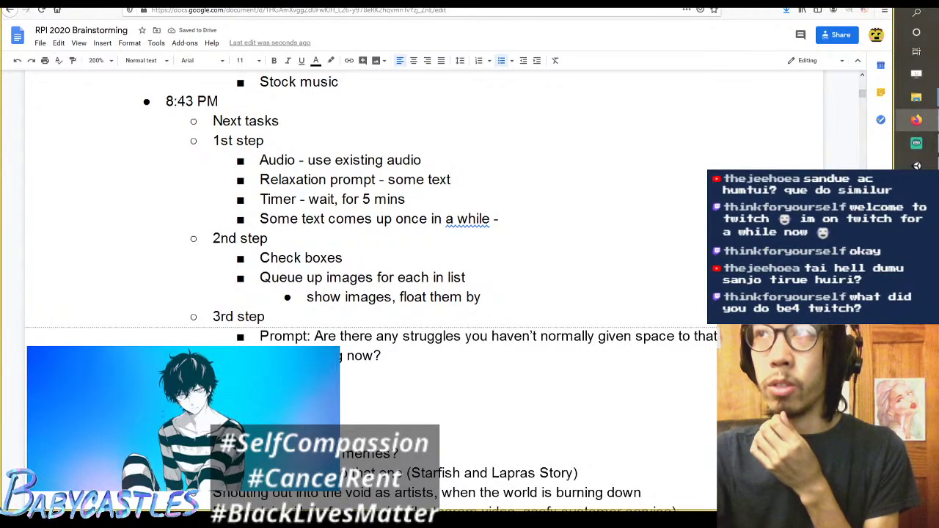
{"action": "mouse_move", "coordinate": [917, 166]}
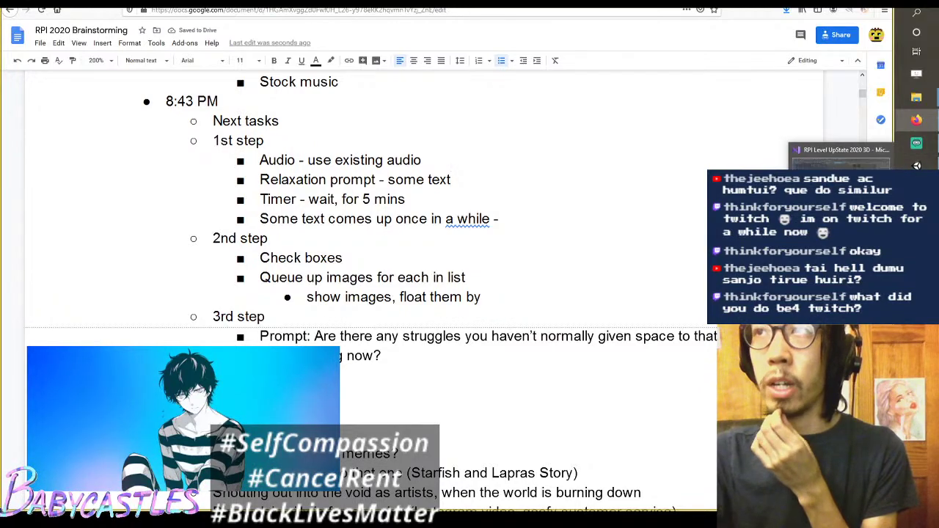
{"action": "left_click", "coordinate": [840, 157]}
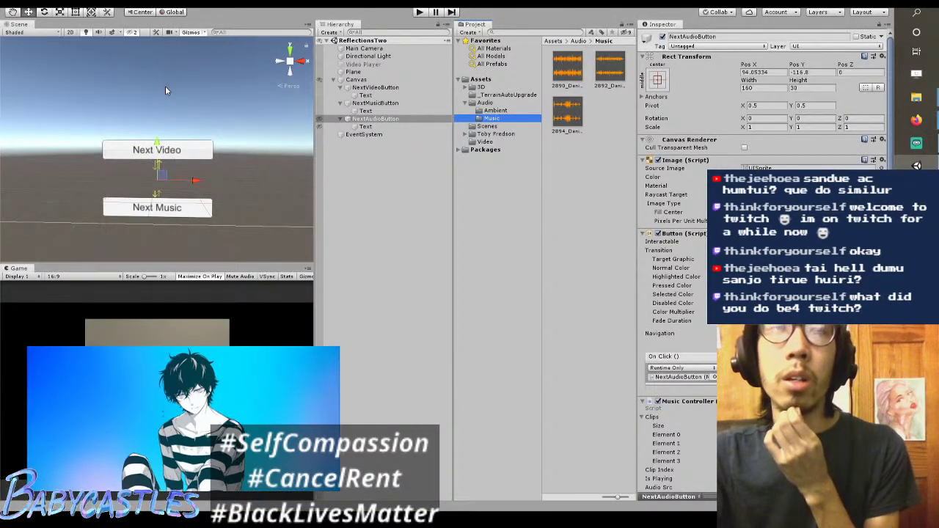
Step: Create a new UI Button on the canvas and drag it into position
{"action": "left_click", "coordinate": [73, 2]}
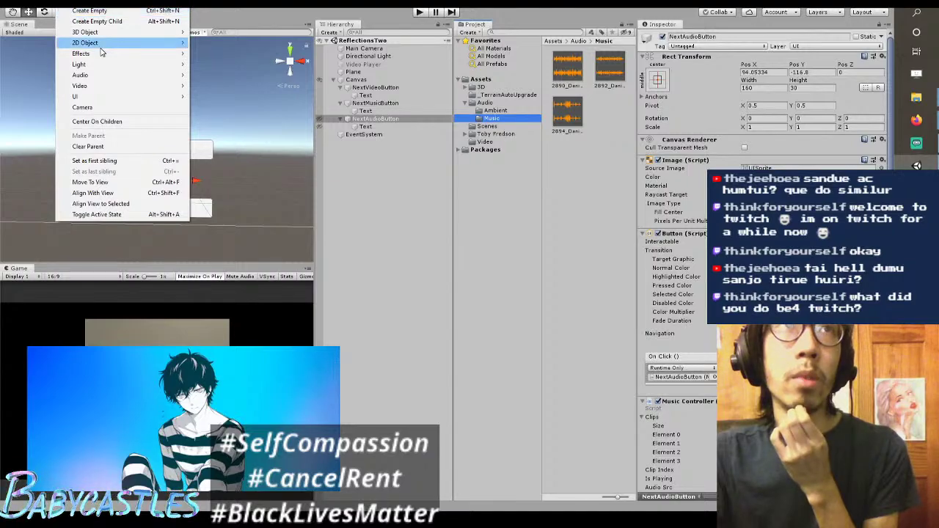
{"action": "mouse_move", "coordinate": [209, 95]}
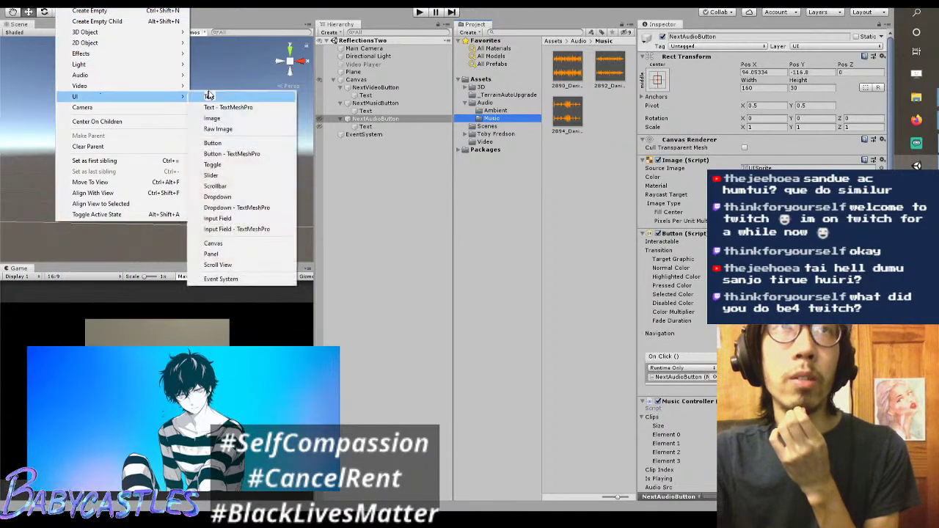
{"action": "left_click", "coordinate": [213, 143]}
{"action": "left_click_drag", "start_coordinate": [195, 151], "coordinate": [80, 141]}
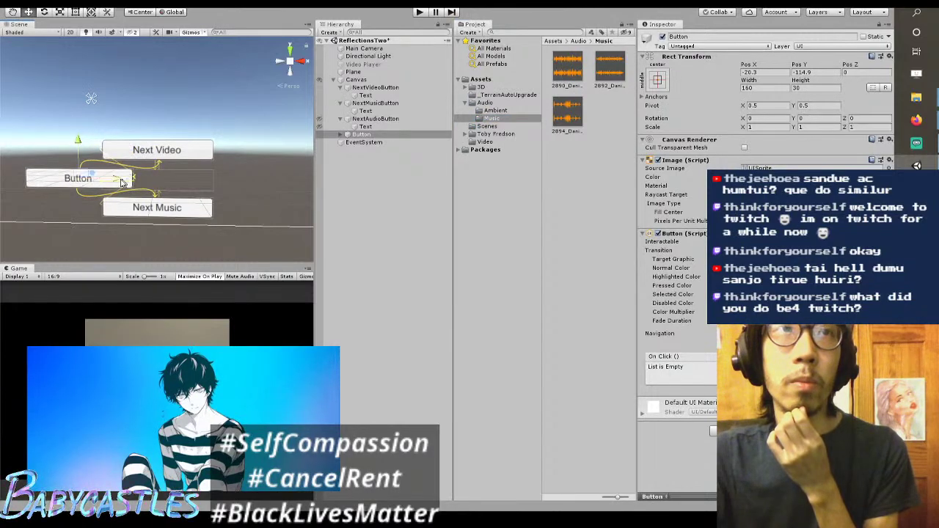
{"action": "left_click_drag", "start_coordinate": [122, 182], "coordinate": [80, 182]}
{"action": "left_click_drag", "start_coordinate": [37, 140], "coordinate": [38, 164]}
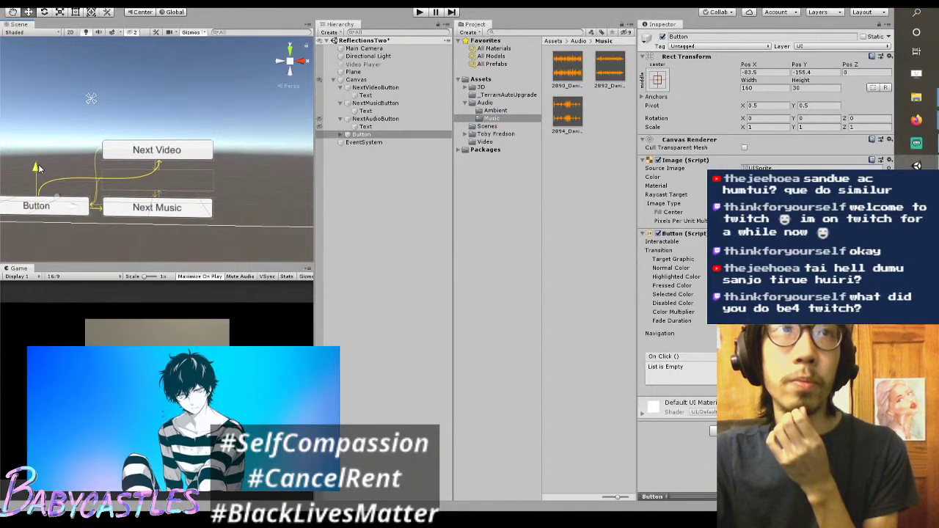
Step: Rename the new button to RelaxButton and shift it right above the other buttons
{"action": "left_click", "coordinate": [671, 36]}
{"action": "type", "text": "Relax"}
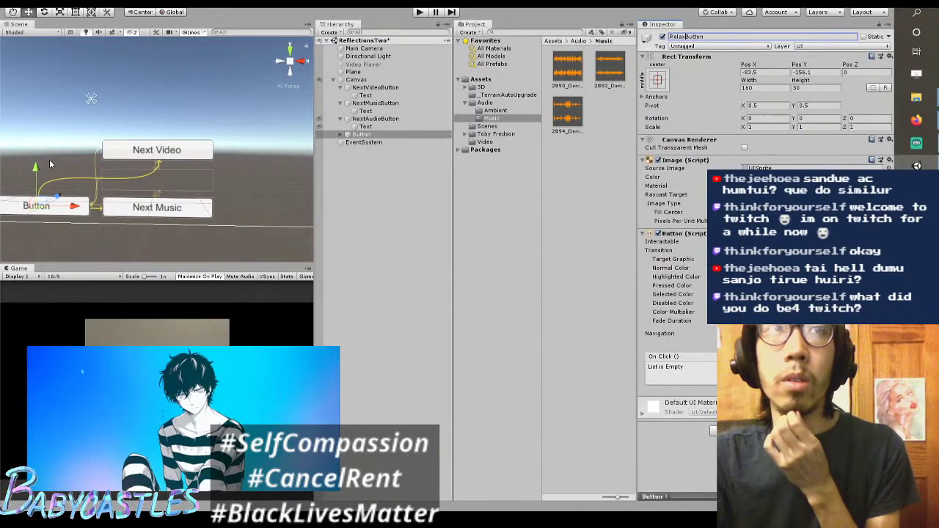
{"action": "left_click_drag", "start_coordinate": [50, 163], "coordinate": [48, 36]}
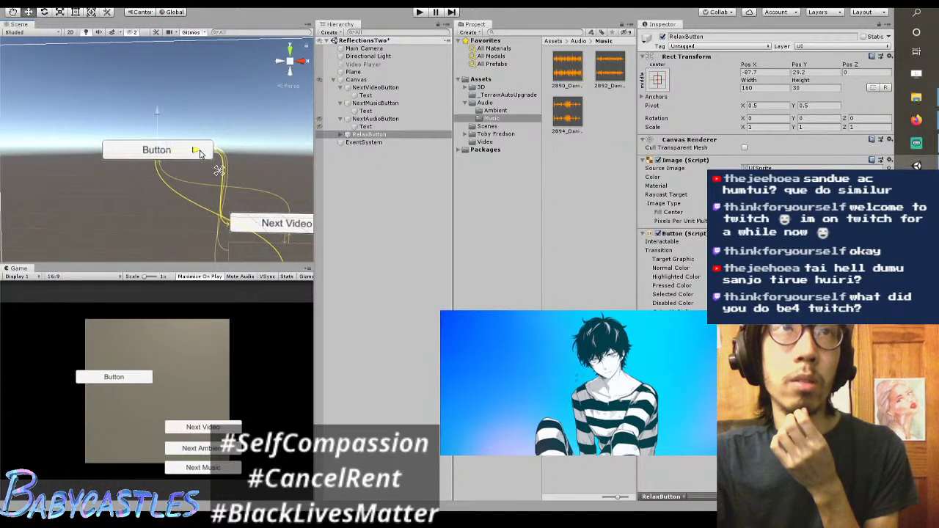
{"action": "left_click_drag", "start_coordinate": [197, 151], "coordinate": [253, 155]}
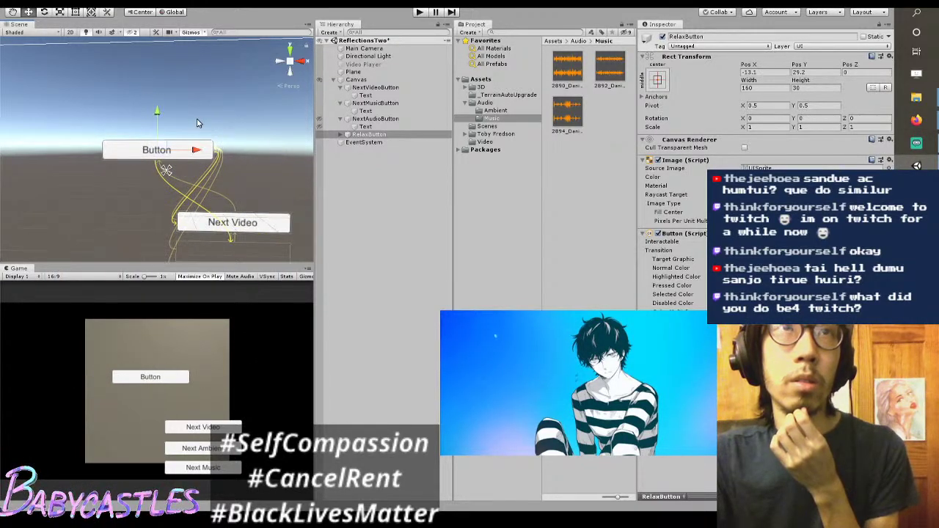
{"action": "left_click_drag", "start_coordinate": [156, 111], "coordinate": [216, 151]}
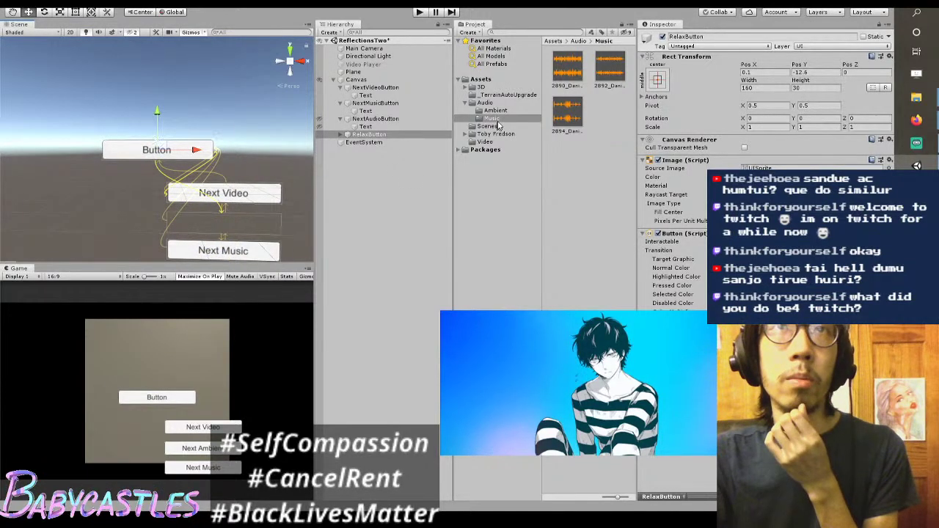
{"action": "left_click", "coordinate": [408, 72]}
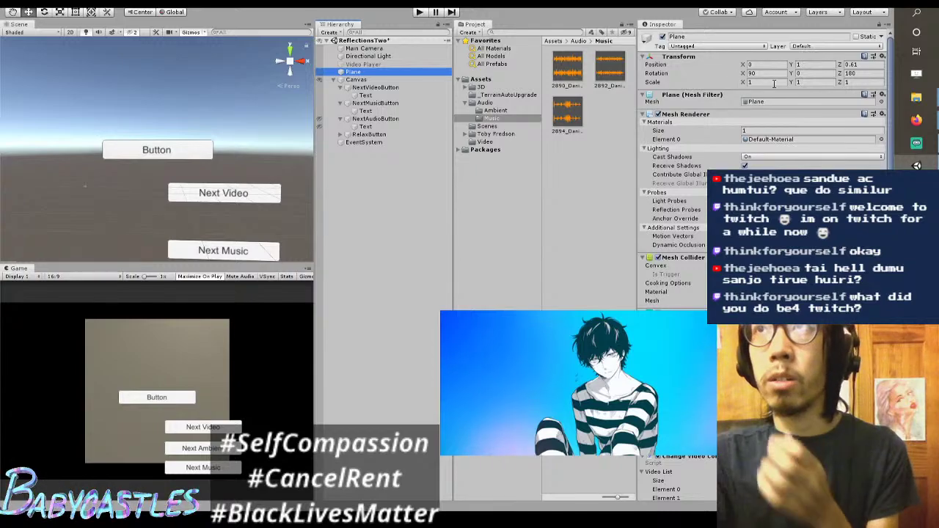
Step: Set the Plane's X and Z scale to 2
{"action": "left_click", "coordinate": [778, 81]}
{"action": "type", "text": "2"}
{"action": "left_click", "coordinate": [851, 81]}
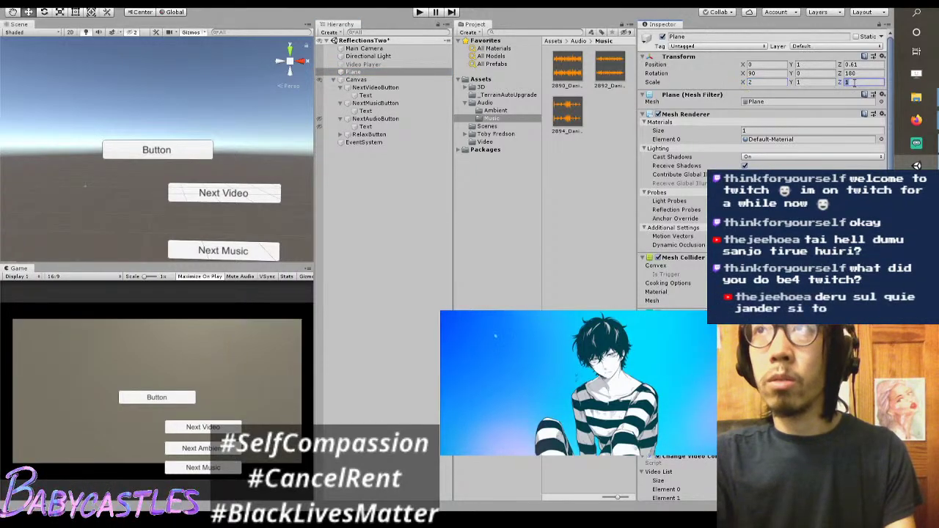
{"action": "type", "text": "2"}
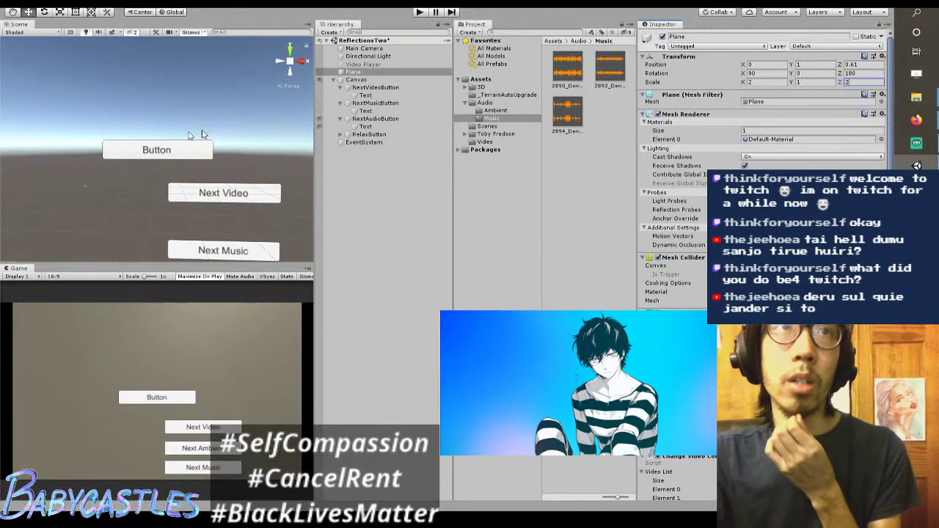
Step: Deactivate NextAudioButton and move Next Video down to Pos Y -116.2 in its place
{"action": "left_click", "coordinate": [162, 151]}
{"action": "left_click", "coordinate": [227, 197]}
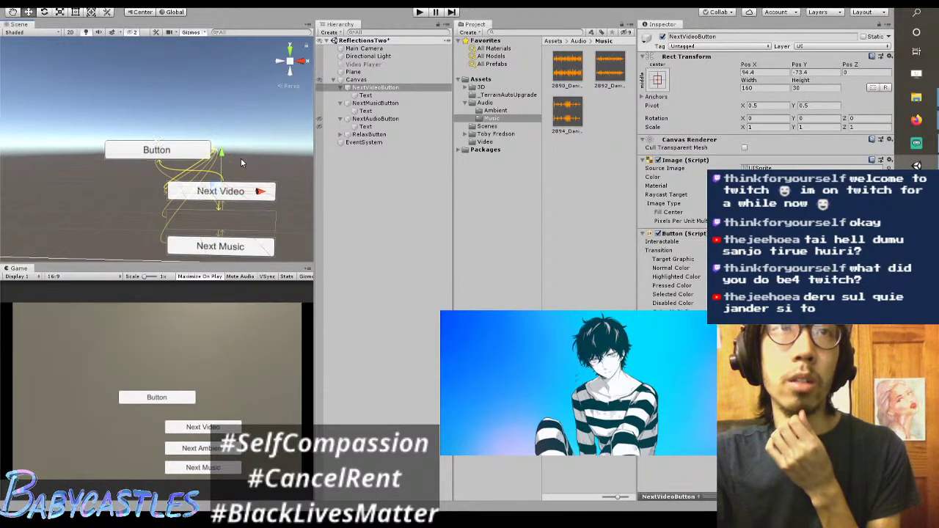
{"action": "left_click", "coordinate": [388, 120]}
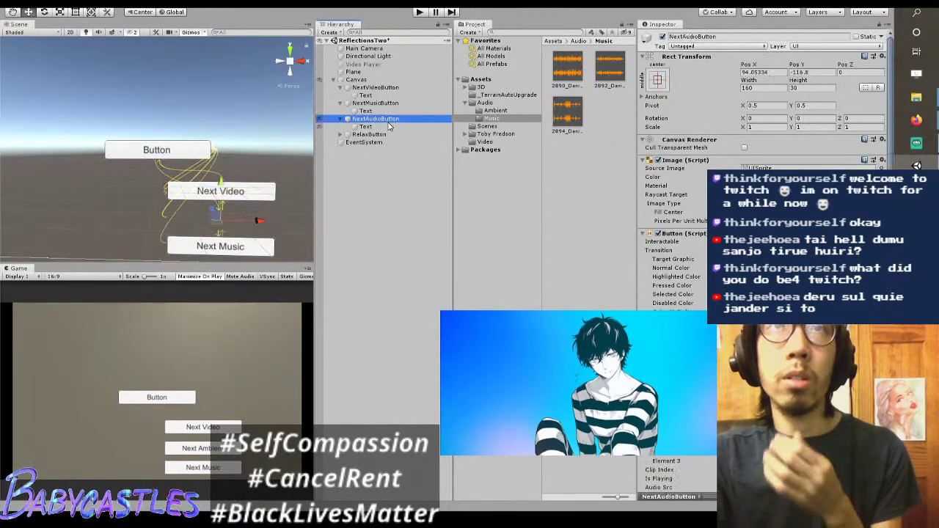
{"action": "left_click", "coordinate": [663, 37]}
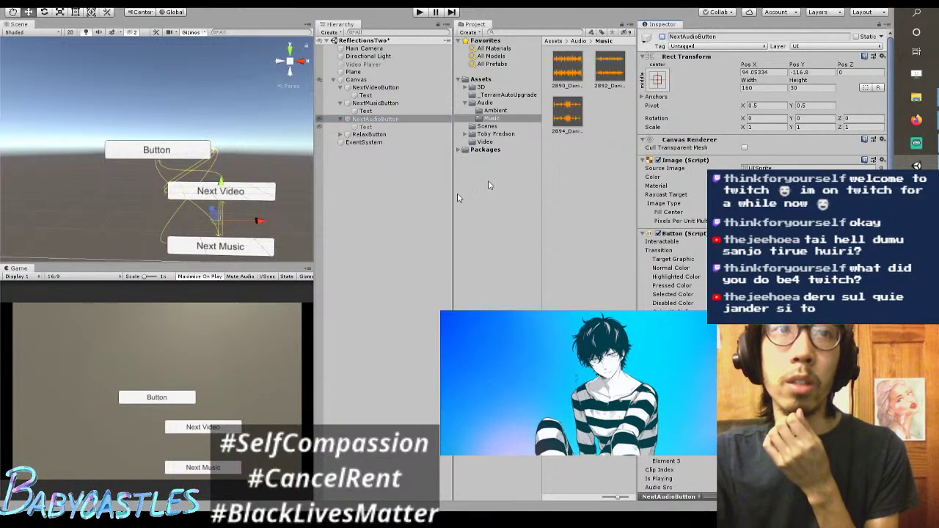
{"action": "left_click", "coordinate": [224, 187]}
{"action": "left_click_drag", "start_coordinate": [224, 154], "coordinate": [227, 182]}
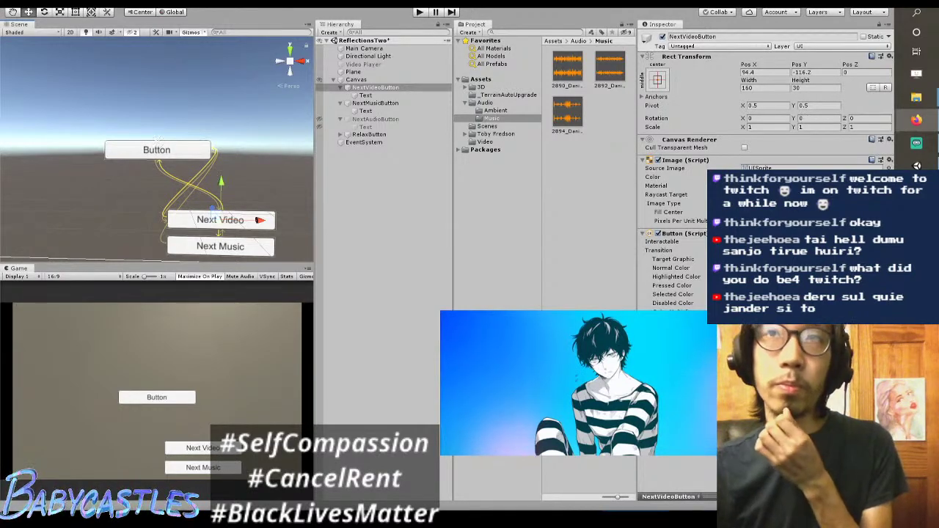
{"action": "left_click", "coordinate": [554, 243]}
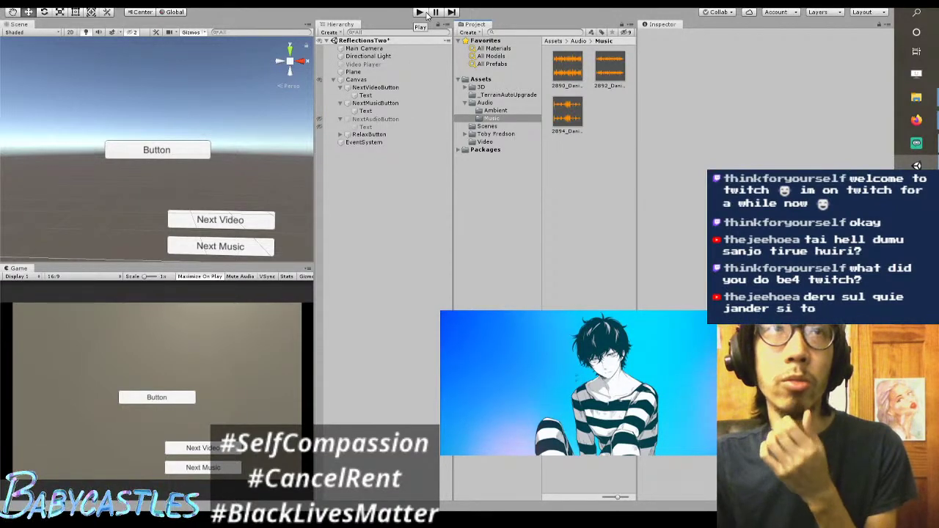
{"action": "left_click", "coordinate": [202, 143]}
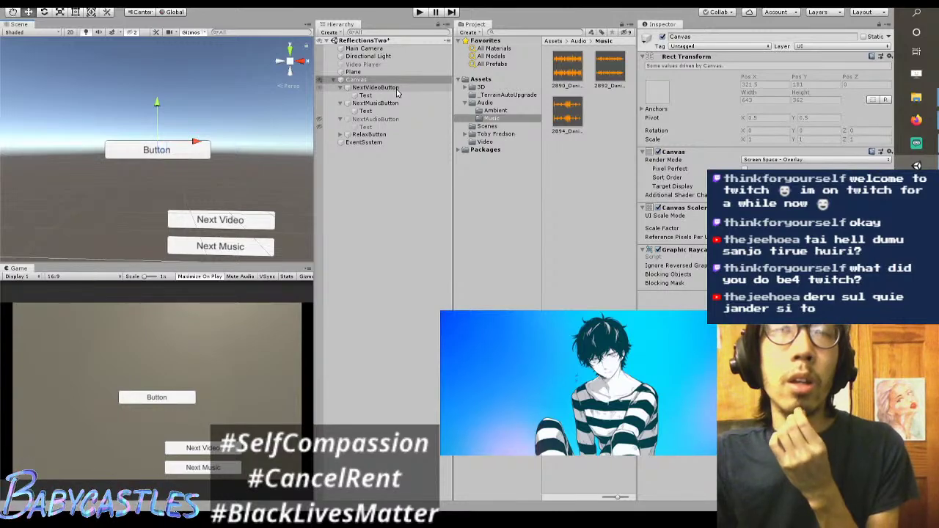
Step: Change RelaxButton's Text child from Button to Relax, correcting the 'RElax' typo
{"action": "left_click", "coordinate": [371, 134]}
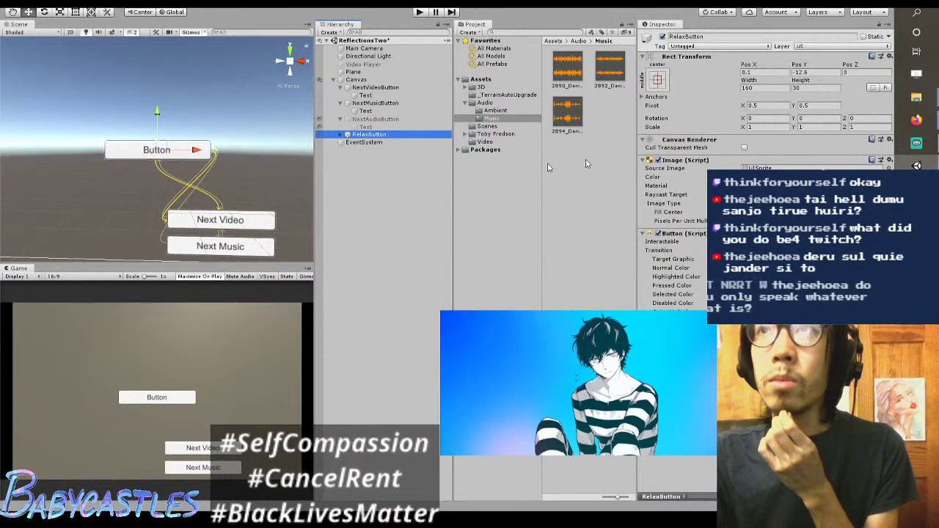
{"action": "left_click", "coordinate": [341, 134]}
{"action": "left_click", "coordinate": [392, 150]}
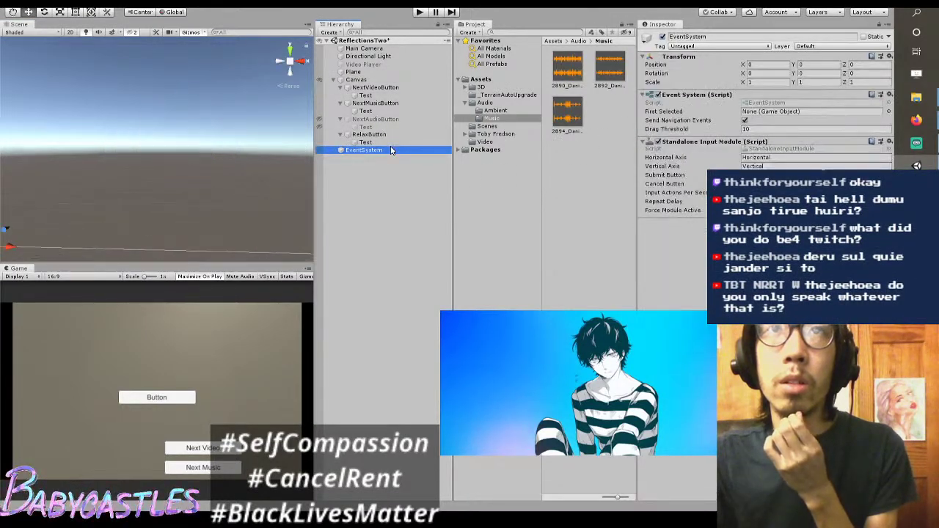
{"action": "double_click", "coordinate": [382, 142]}
{"action": "left_click", "coordinate": [655, 176]}
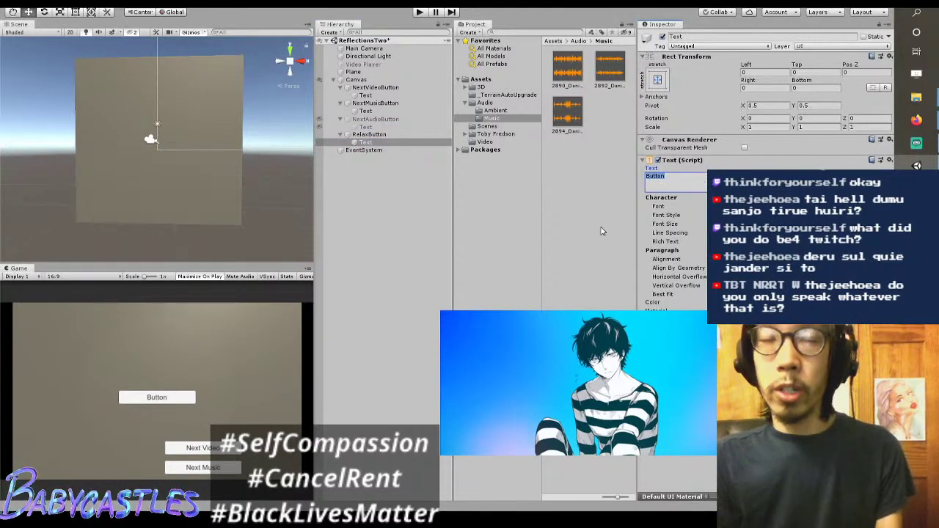
{"action": "type", "text": "RElax"}
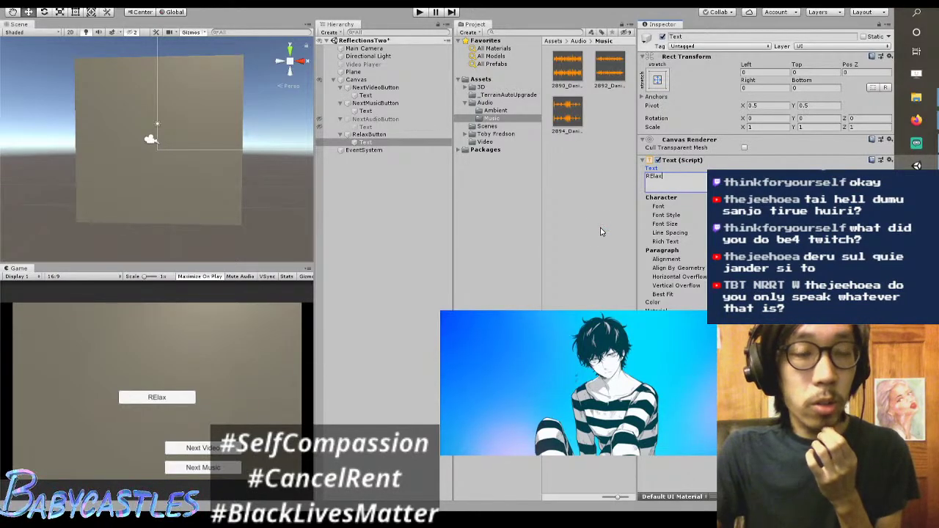
{"action": "double_click", "coordinate": [683, 184]}
{"action": "type", "text": "Relax"}
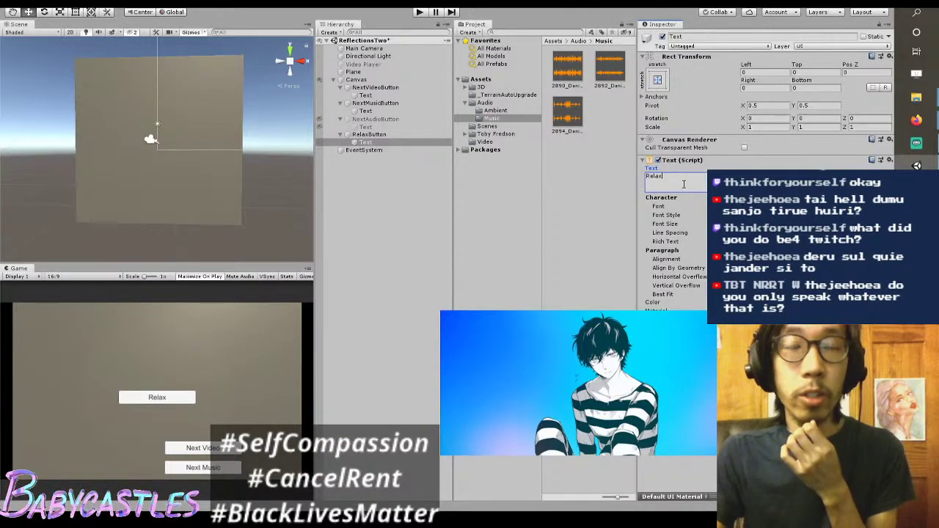
{"action": "left_click", "coordinate": [413, 137]}
{"action": "left_click", "coordinate": [426, 143]}
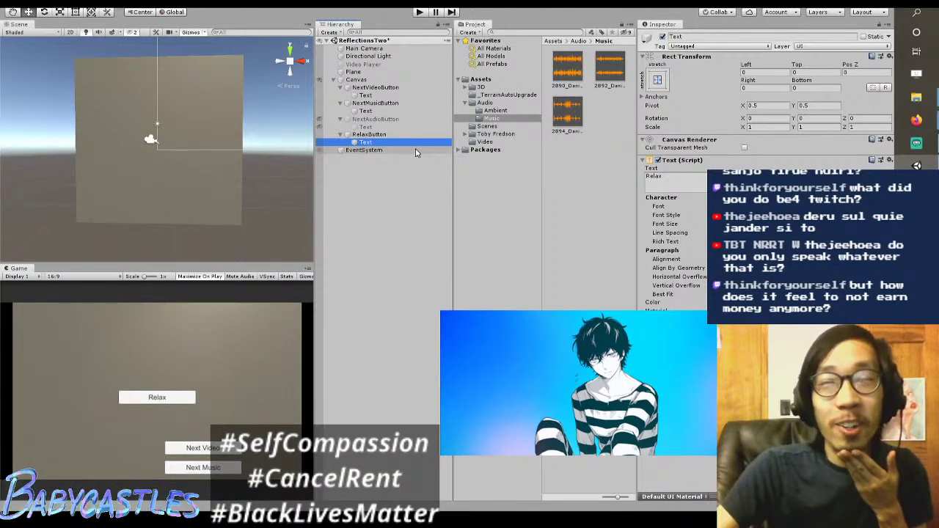
{"action": "left_click", "coordinate": [609, 203]}
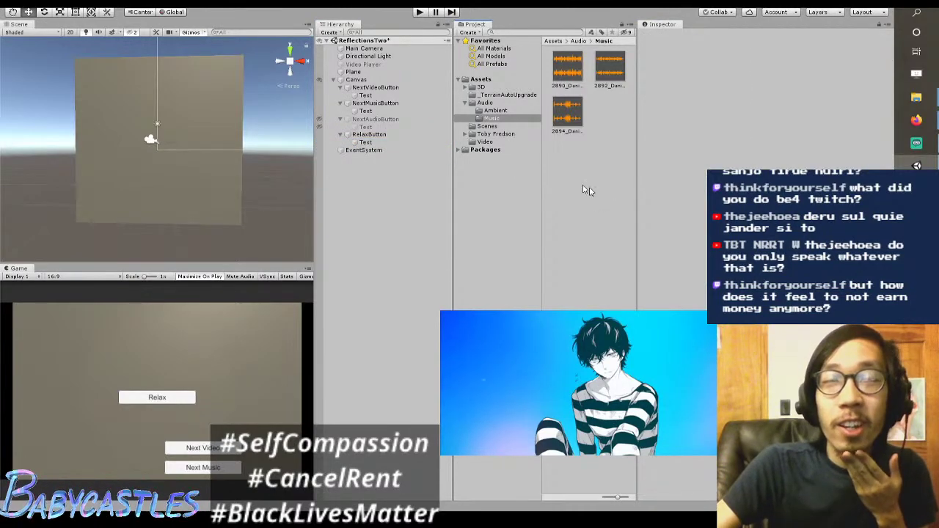
{"action": "left_click", "coordinate": [432, 136]}
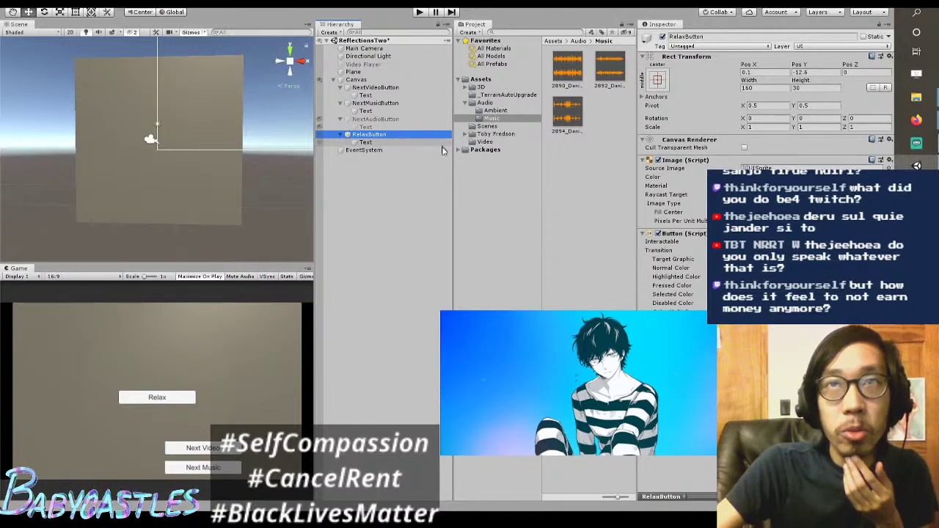
{"action": "left_click", "coordinate": [627, 196]}
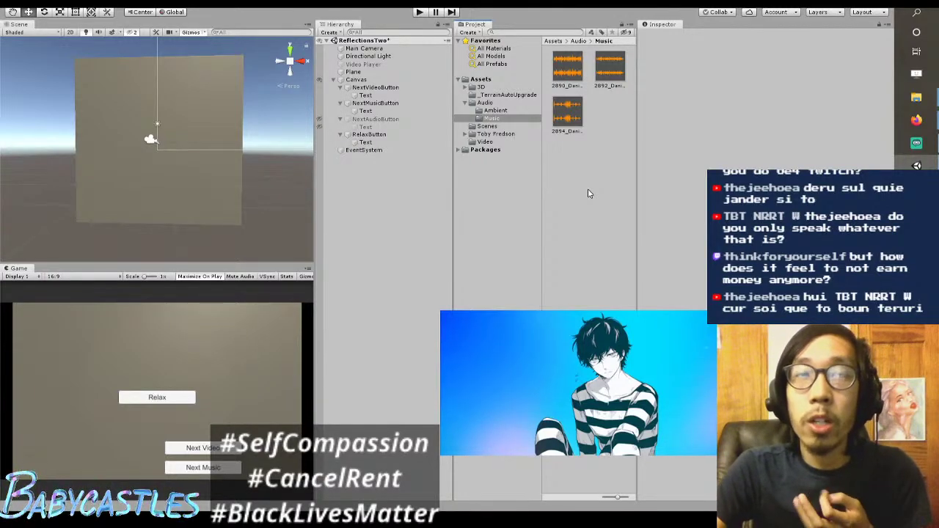
{"action": "left_click", "coordinate": [419, 11]}
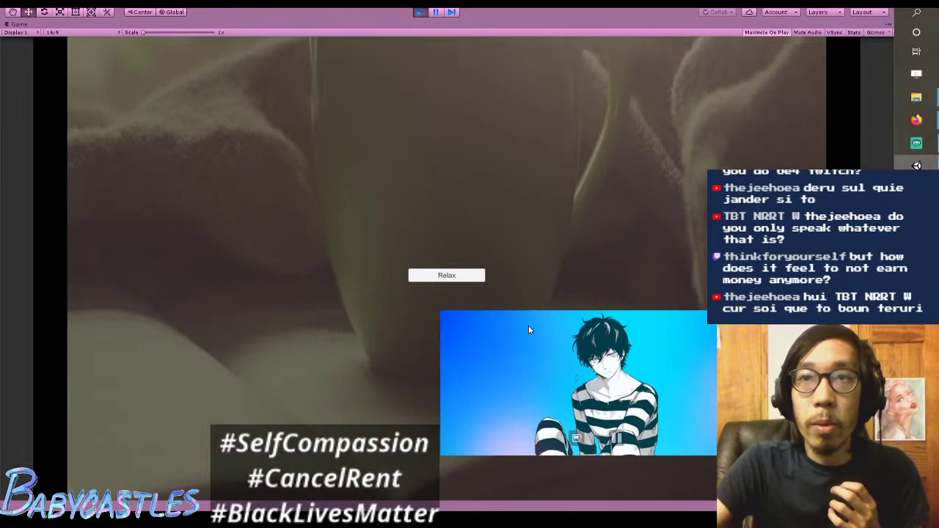
{"action": "left_click", "coordinate": [470, 275]}
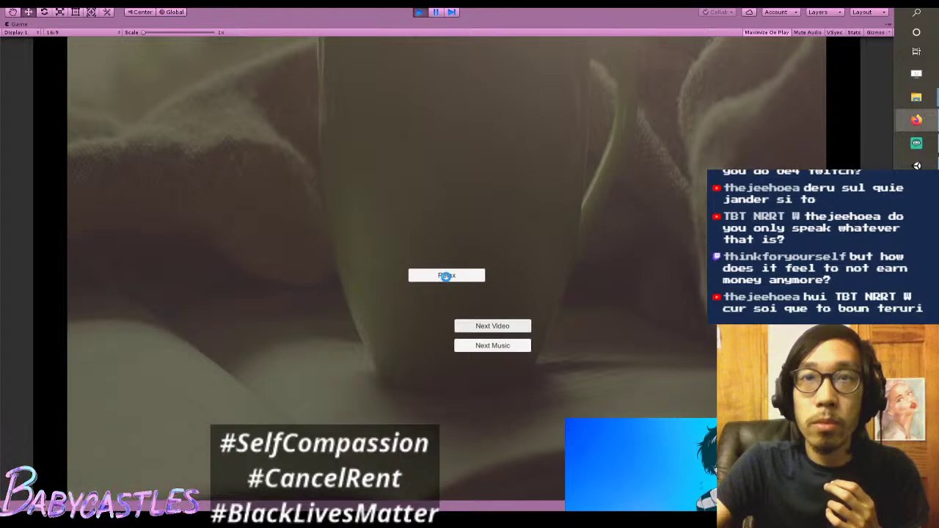
{"action": "left_click", "coordinate": [419, 11]}
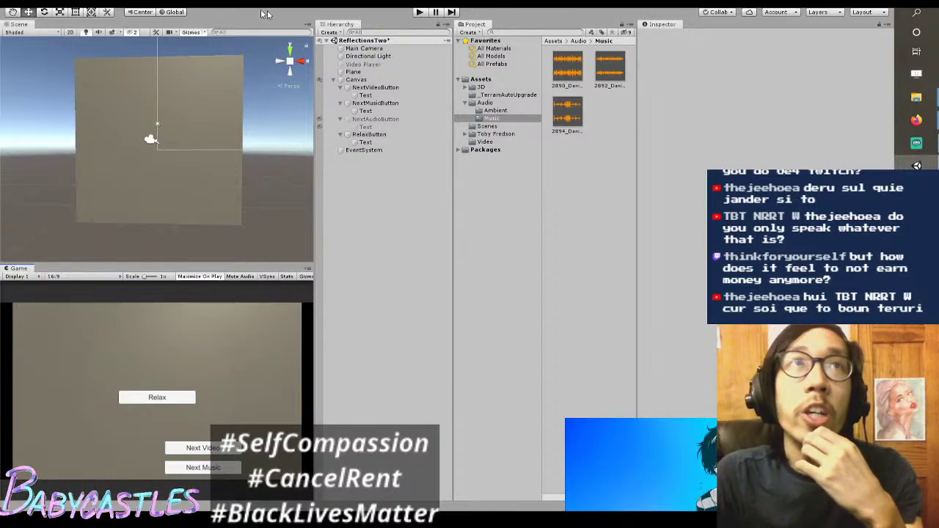
Step: Create a new UI Text object and set its alignment to centre and middle
{"action": "left_click", "coordinate": [70, 2]}
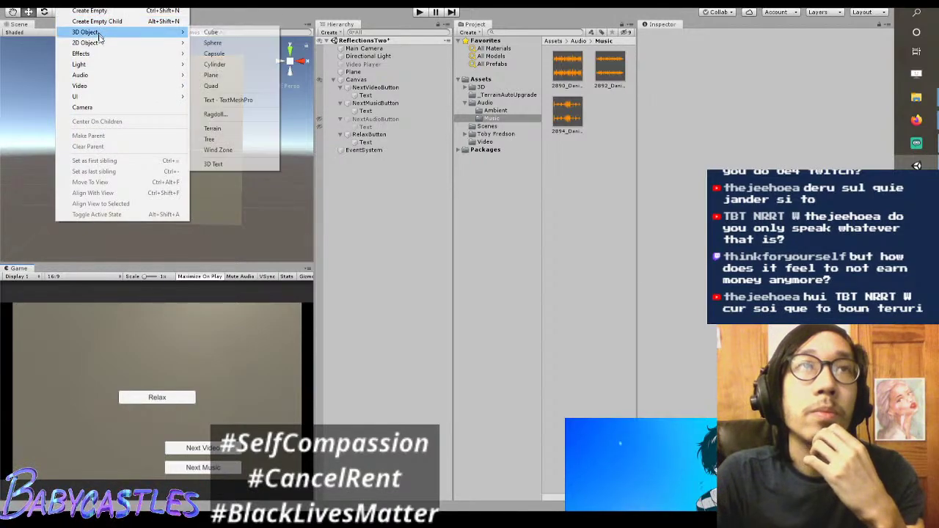
{"action": "mouse_move", "coordinate": [111, 100]}
{"action": "left_click", "coordinate": [212, 96]}
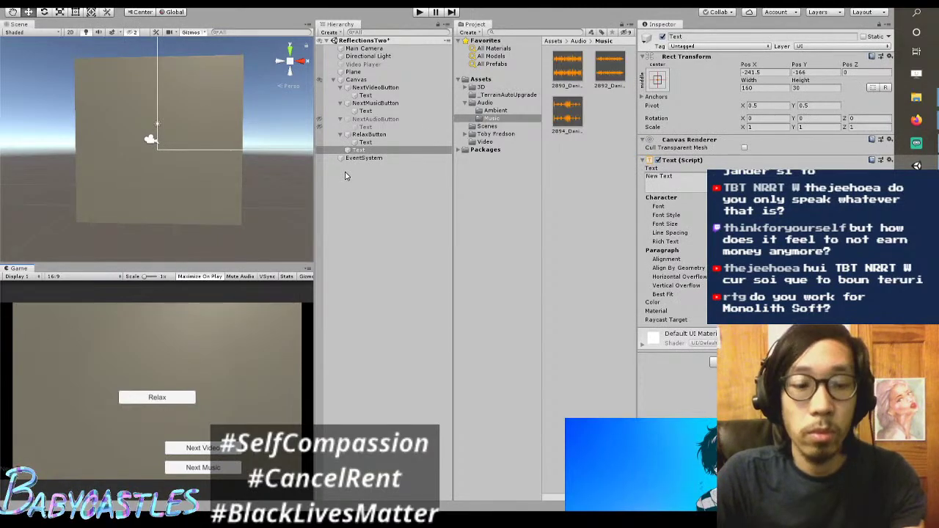
{"action": "key", "text": "f"}
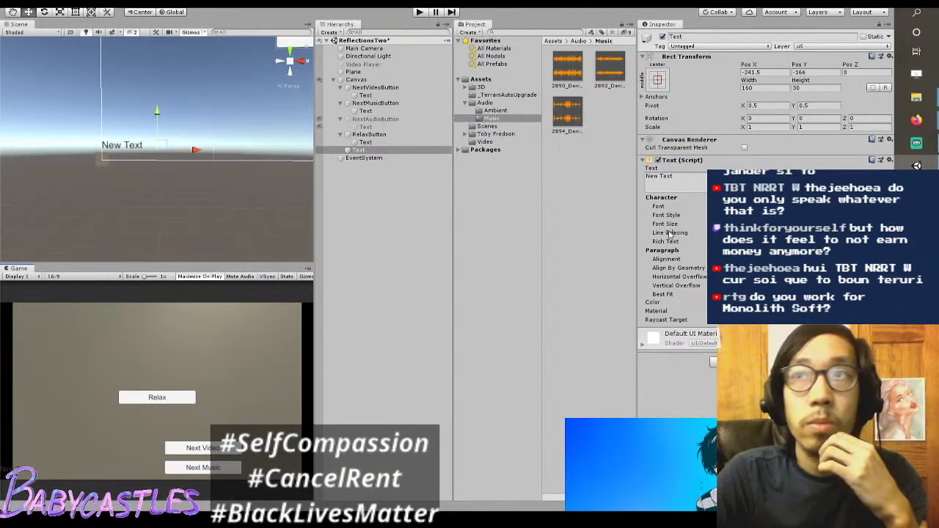
{"action": "left_click", "coordinate": [756, 259]}
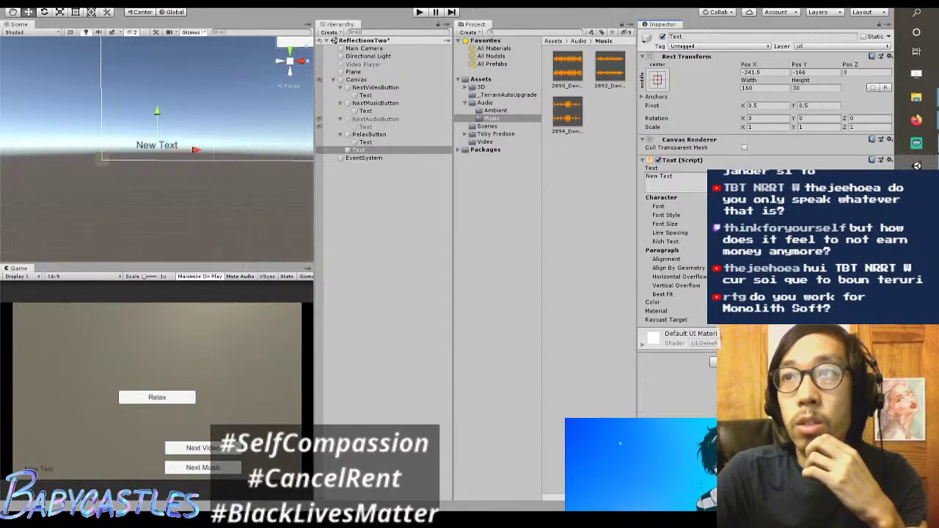
{"action": "left_click", "coordinate": [796, 259]}
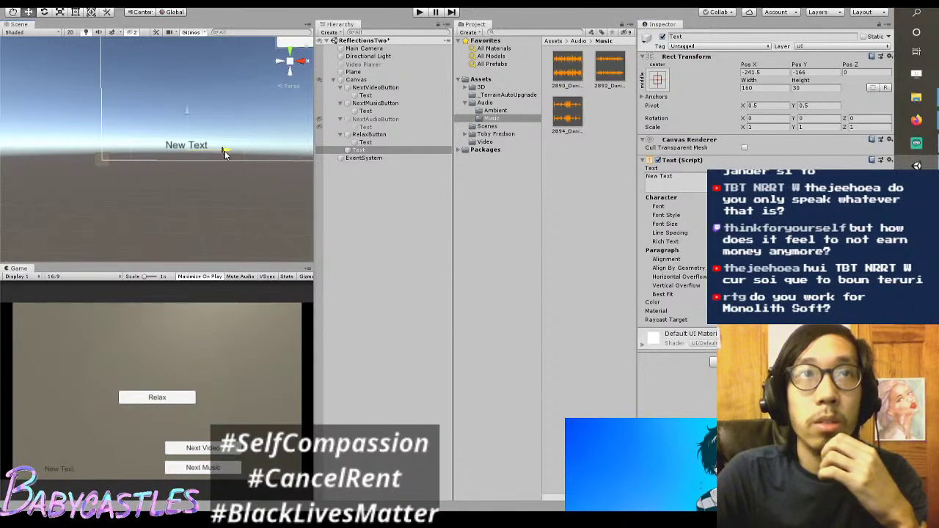
Step: Move the New Text label to the centre, just above the Relax button
{"action": "left_click_drag", "start_coordinate": [188, 149], "coordinate": [241, 153]}
{"action": "scroll", "coordinate": [241, 154], "scroll_direction": "down", "scroll_amount": 4}
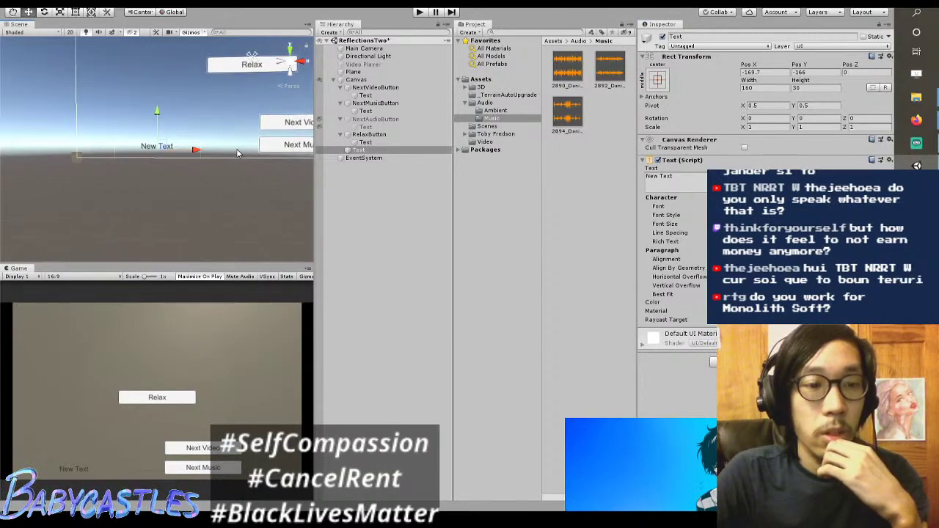
{"action": "scroll", "coordinate": [237, 153], "scroll_direction": "down", "scroll_amount": 3}
{"action": "left_click_drag", "start_coordinate": [194, 157], "coordinate": [246, 162]}
{"action": "key", "text": "f"}
{"action": "left_click_drag", "start_coordinate": [159, 124], "coordinate": [160, 51]}
{"action": "key", "text": "f"}
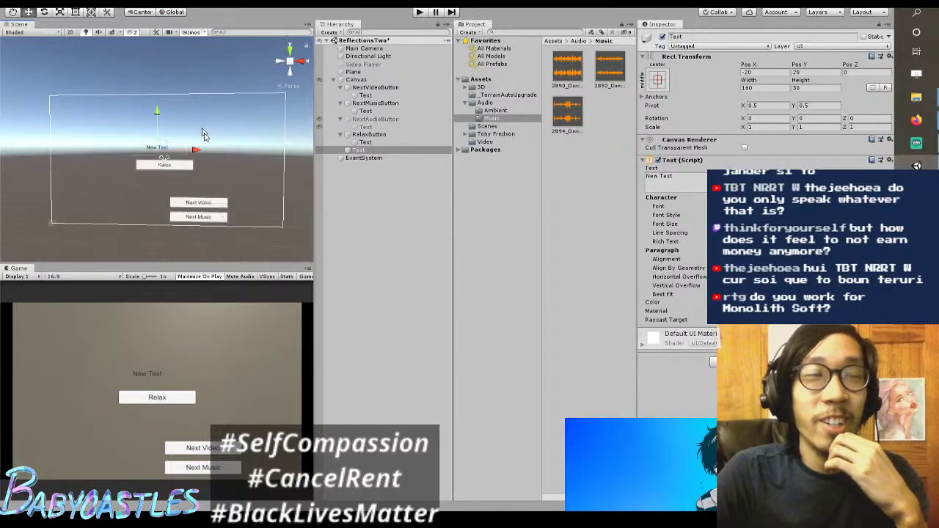
{"action": "left_click_drag", "start_coordinate": [197, 200], "coordinate": [202, 199]}
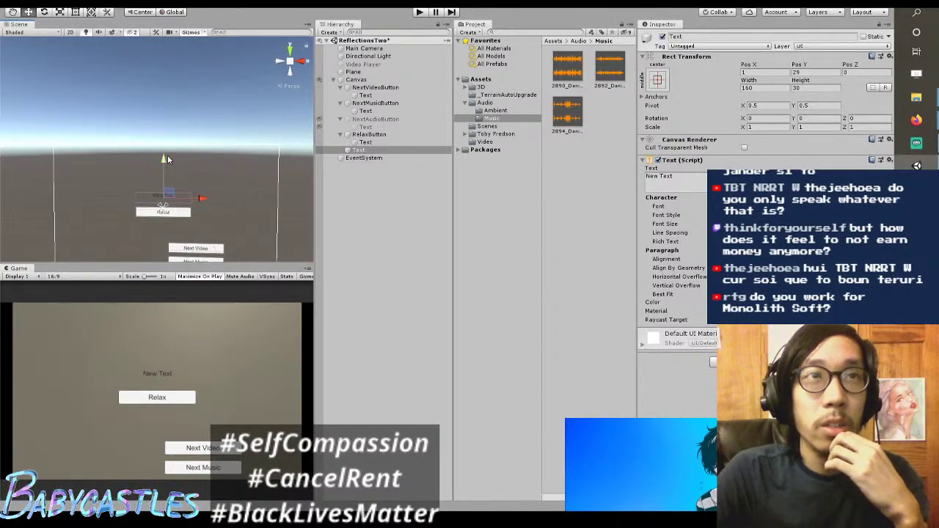
{"action": "left_click_drag", "start_coordinate": [168, 155], "coordinate": [172, 157]}
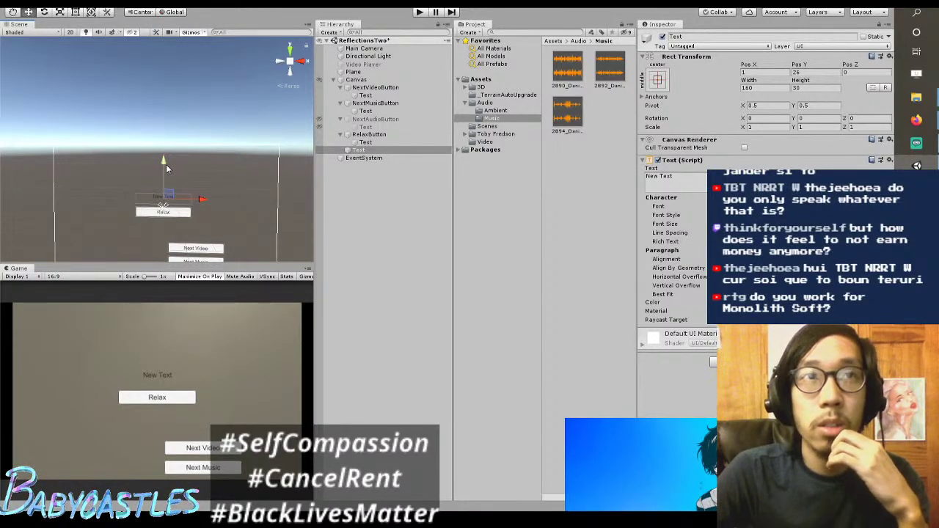
Step: Replace New Text with 'Set your scene...' and draft follow-up lines, then raise the label
{"action": "double_click", "coordinate": [690, 179]}
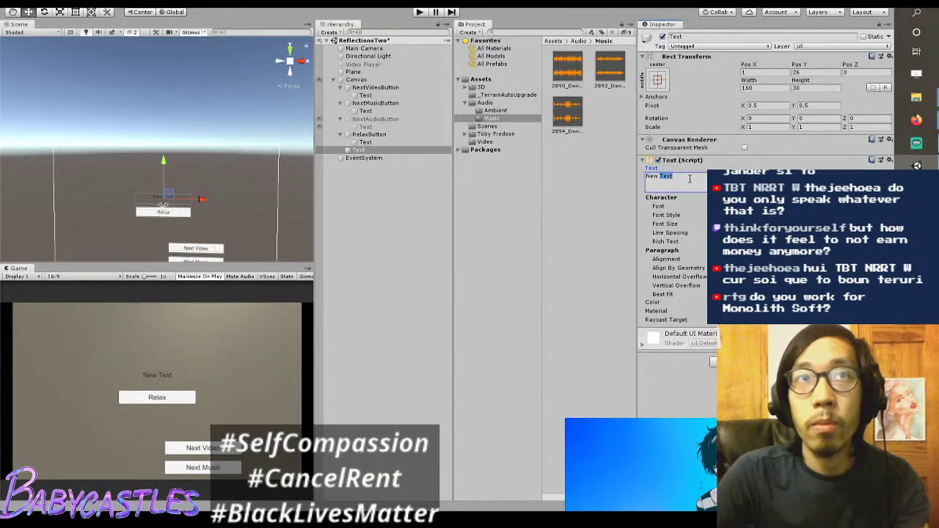
{"action": "key", "text": "ctrl+a"}
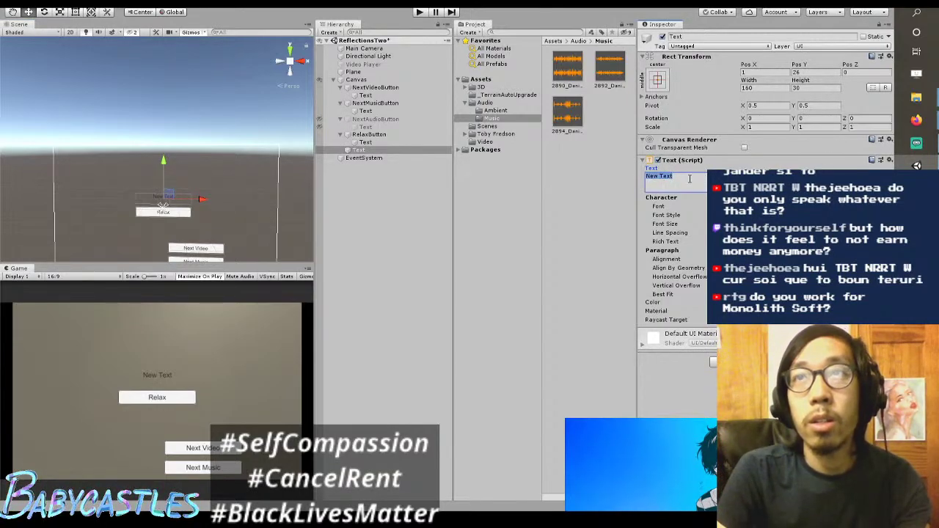
{"action": "key", "text": "BackSpace"}
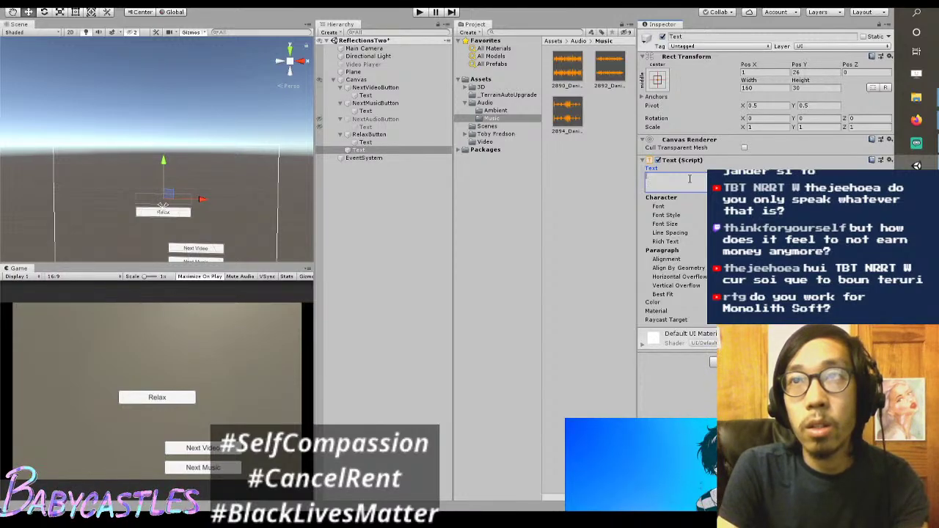
{"action": "type", "text": "Set your scene."}
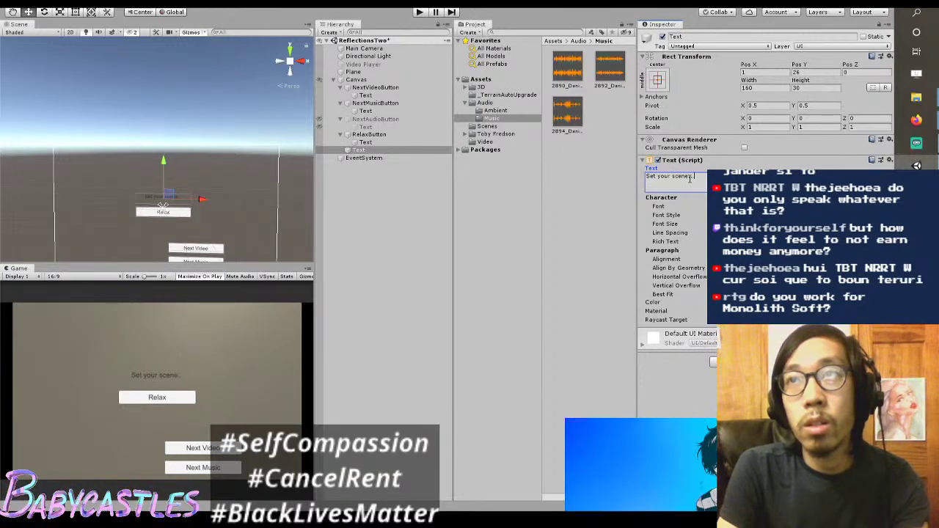
{"action": "type", "text": ".. Get"}
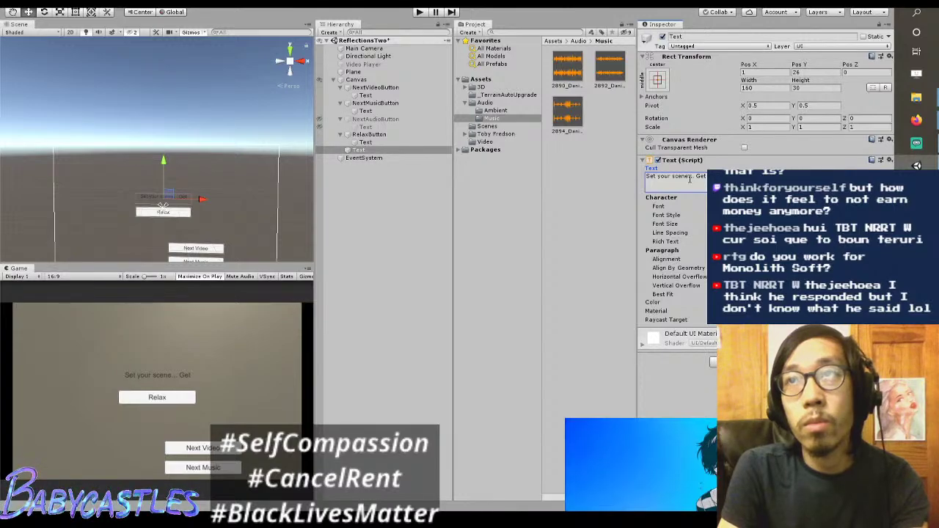
{"action": "key", "text": "BackSpace"}
{"action": "key", "text": "BackSpace"}
{"action": "key", "text": "BackSpace"}
{"action": "key", "text": "BackSpace"}
{"action": "key", "text": "Return"}
{"action": "type", "text": "When you're ready..."}
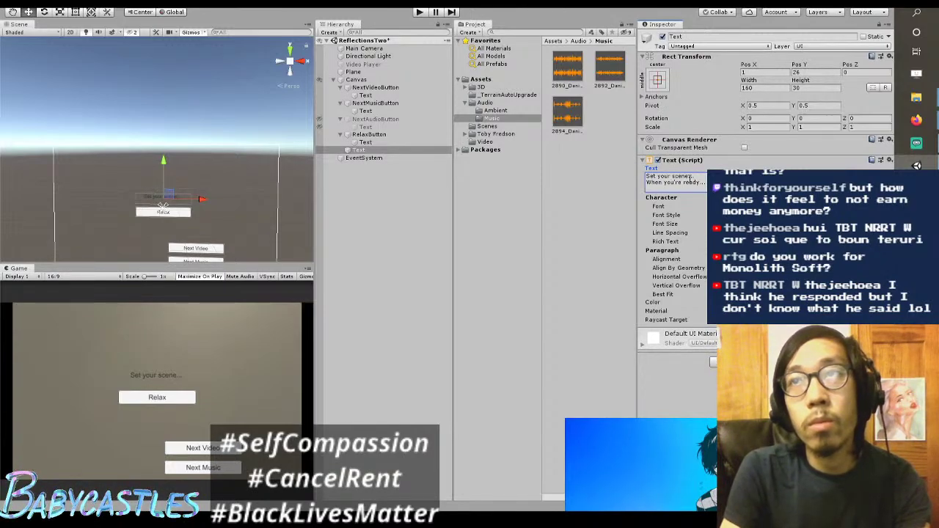
{"action": "key", "text": "Return"}
{"action": "type", "text": "Relax."}
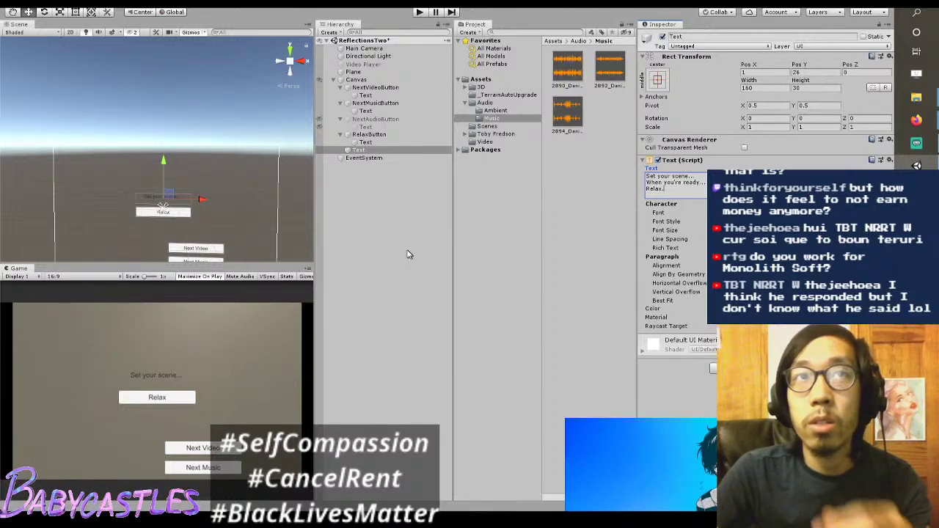
{"action": "left_click_drag", "start_coordinate": [163, 162], "coordinate": [167, 149]}
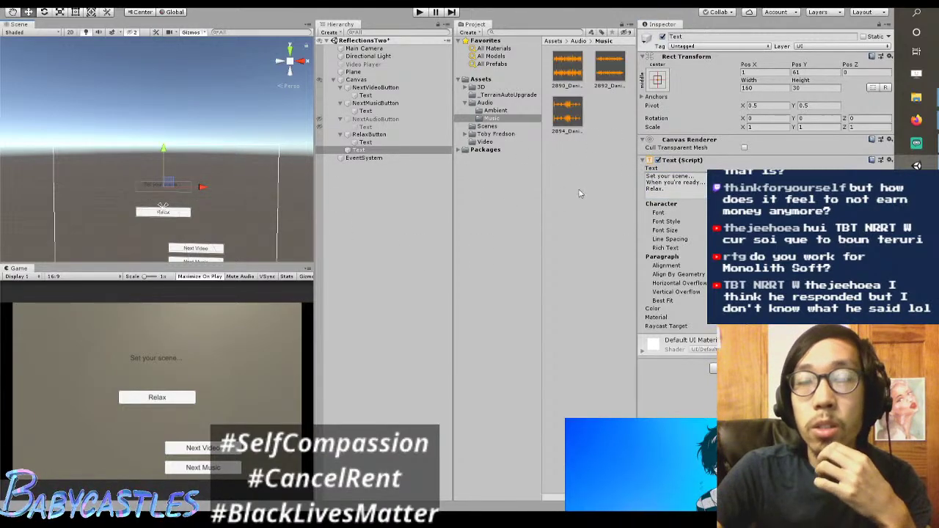
Step: Rewrite the second line to begin Press 'Relax' and delete the extra third line
{"action": "left_click", "coordinate": [686, 190]}
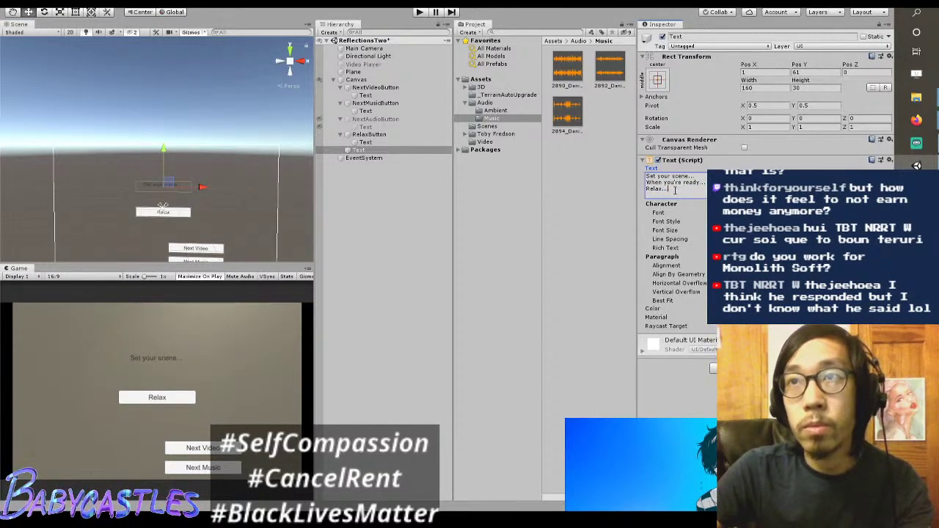
{"action": "key", "text": "shift+Left"}
{"action": "key", "text": "shift+Left"}
{"action": "key", "text": "shift+Left"}
{"action": "key", "text": "shift+Left"}
{"action": "key", "text": "shift+Left"}
{"action": "key", "text": "shift+Left"}
{"action": "key", "text": "shift+Left"}
{"action": "key", "text": "shift+Left"}
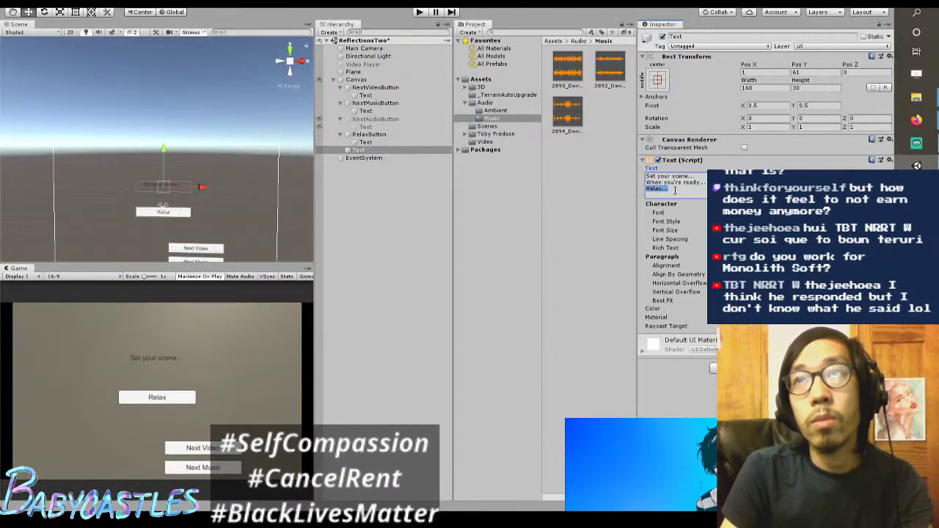
{"action": "type", "text": "Relax."}
{"action": "key", "text": "BackSpace"}
{"action": "key", "text": "BackSpace"}
{"action": "key", "text": "Home"}
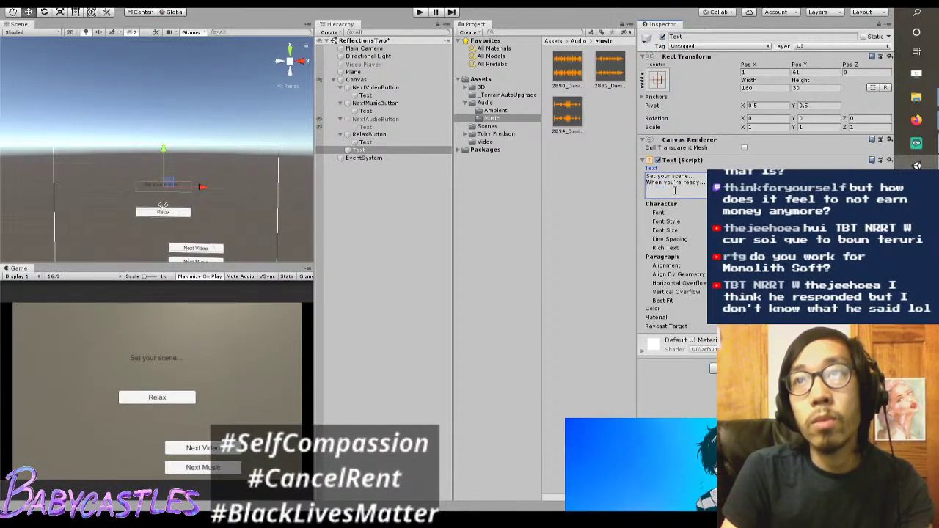
{"action": "type", "text": "Press RelaxWhen you"}
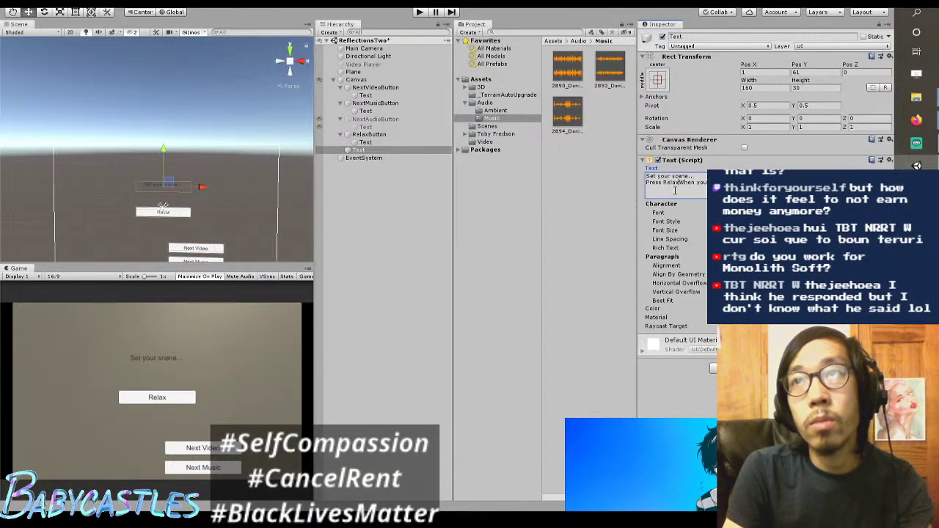
{"action": "type", "text": " \""}
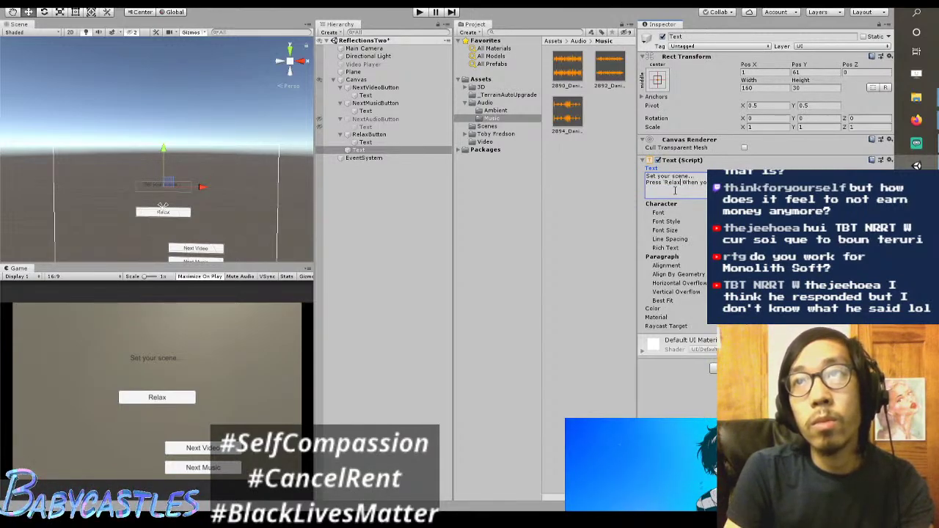
{"action": "type", "text": "\""}
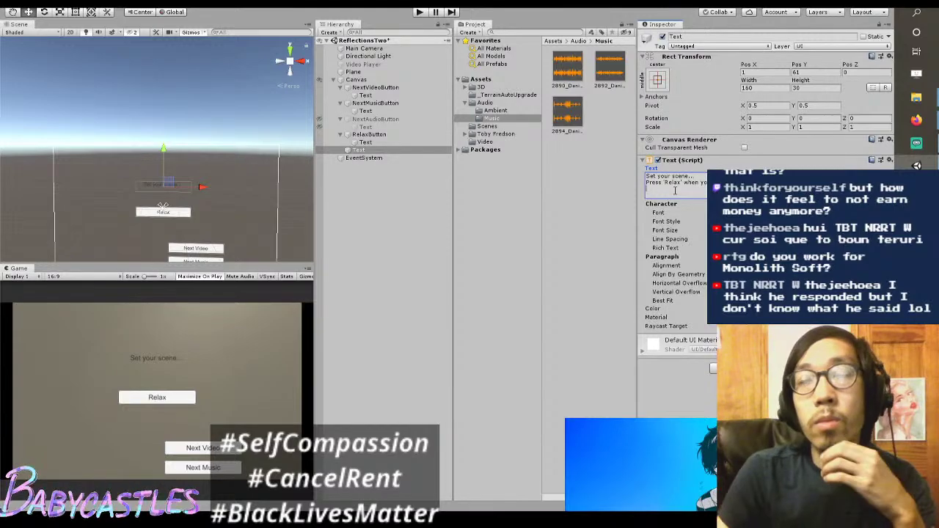
{"action": "key", "text": "BackSpace"}
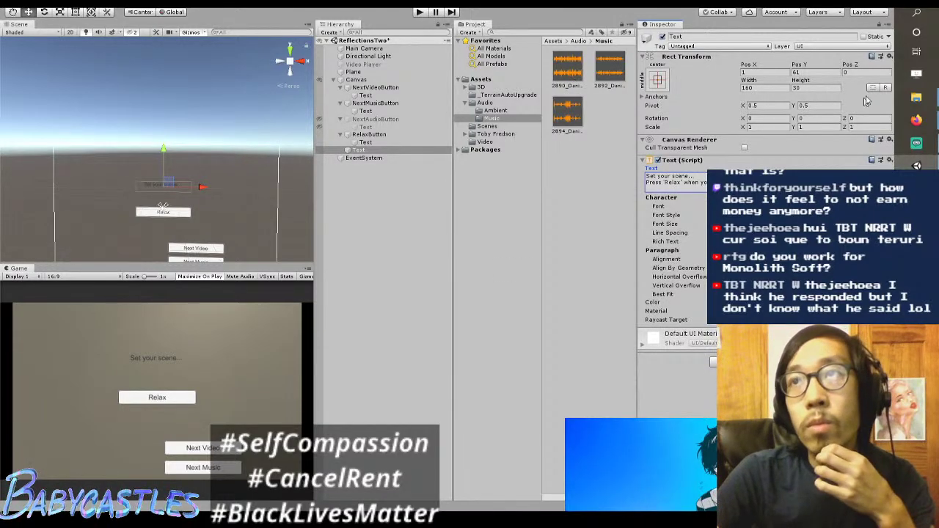
Step: Resize the prompt text box to width 300 and height 90, then deselect it
{"action": "left_click", "coordinate": [784, 88]}
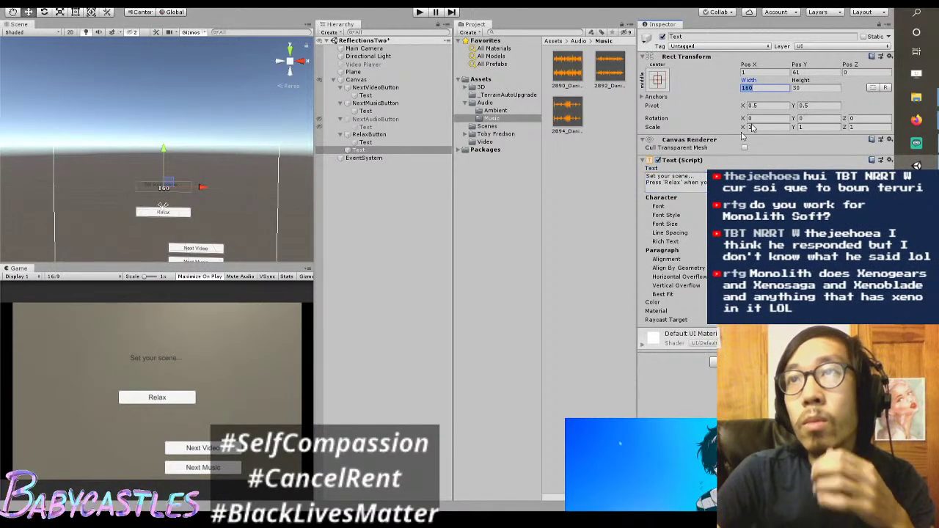
{"action": "key", "text": "Tab"}
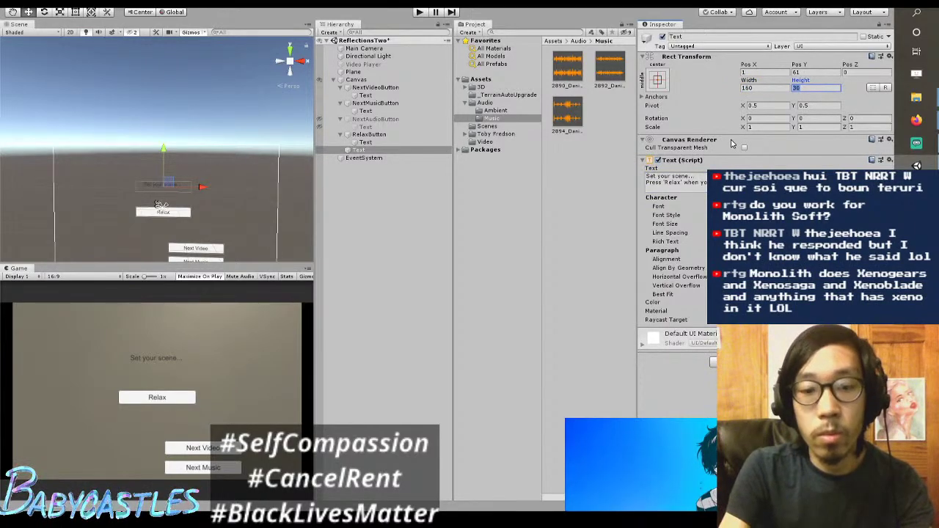
{"action": "type", "text": "90"}
{"action": "key", "text": "shift+Tab"}
{"action": "type", "text": "300"}
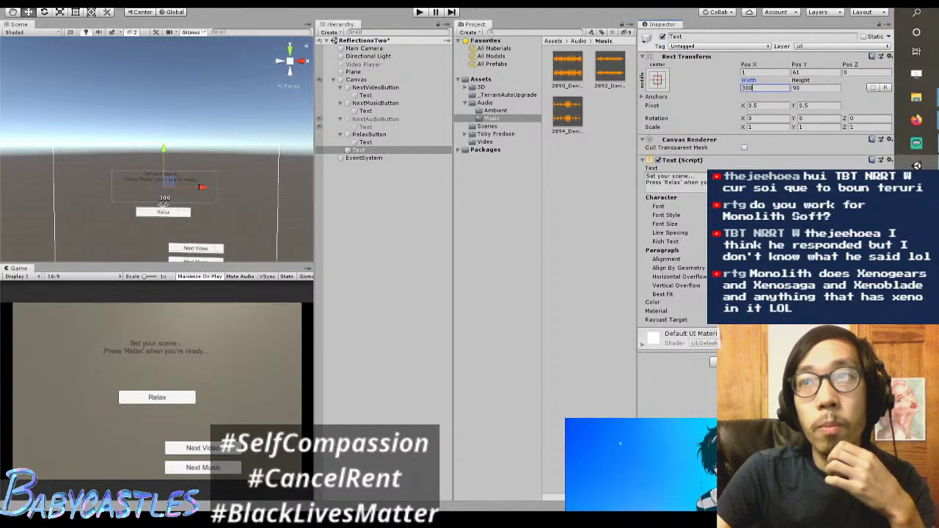
{"action": "left_click", "coordinate": [163, 206]}
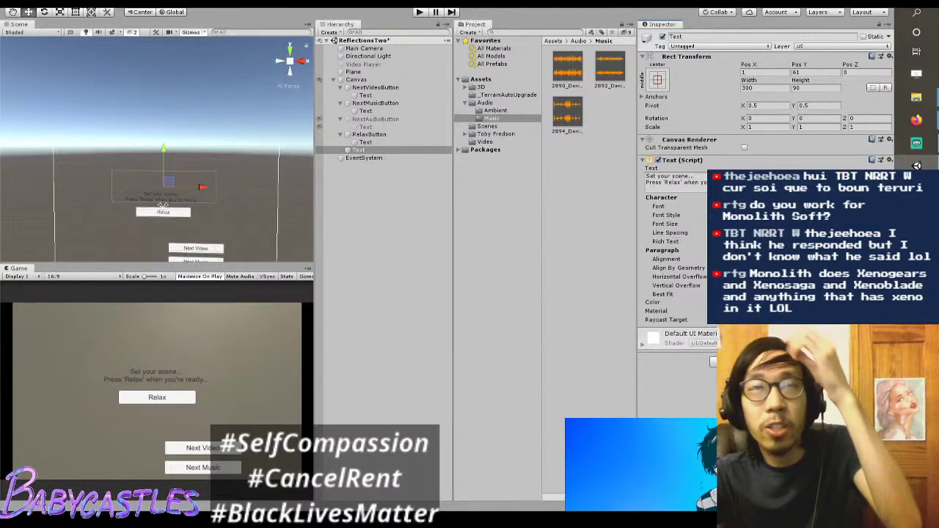
{"action": "left_click", "coordinate": [574, 188]}
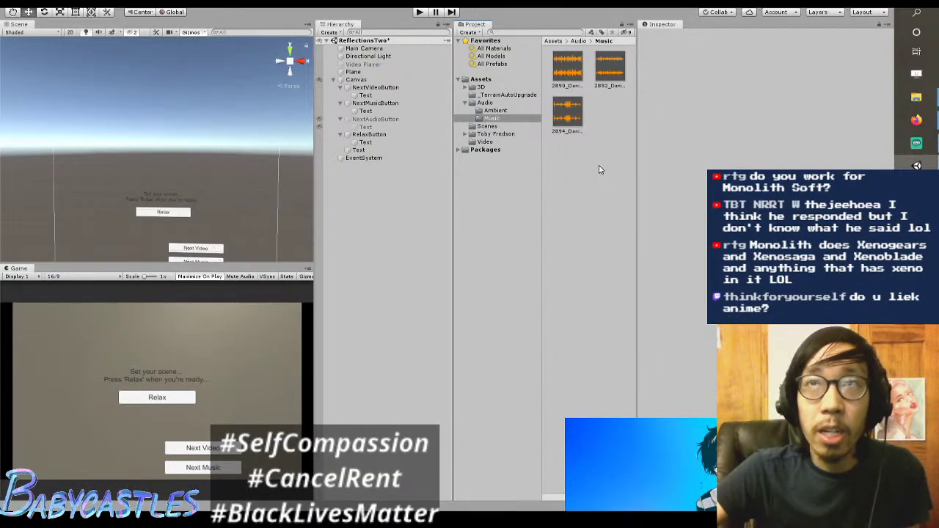
{"action": "left_click", "coordinate": [416, 143]}
{"action": "key", "text": "Up"}
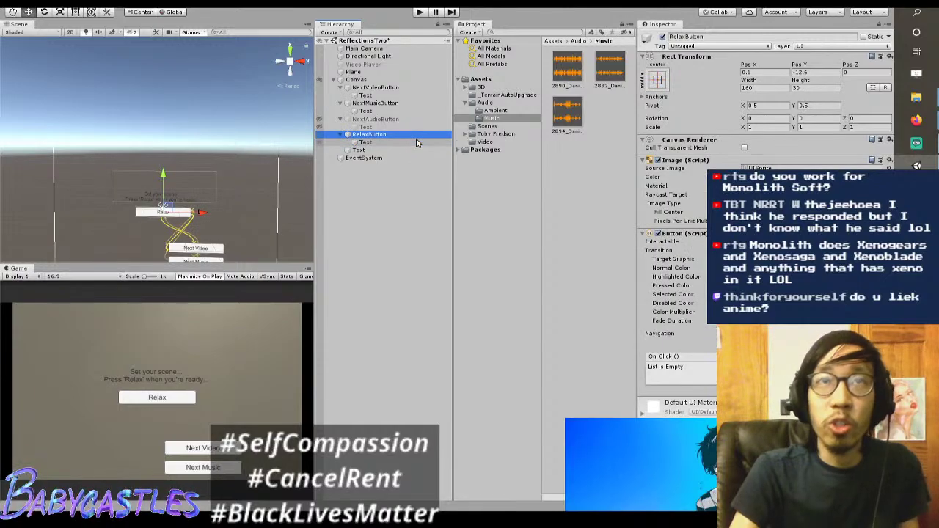
{"action": "key", "text": "Up"}
{"action": "key", "text": "Up"}
{"action": "key", "text": "Up"}
{"action": "key", "text": "Up"}
{"action": "key", "text": "Up"}
{"action": "key", "text": "Up"}
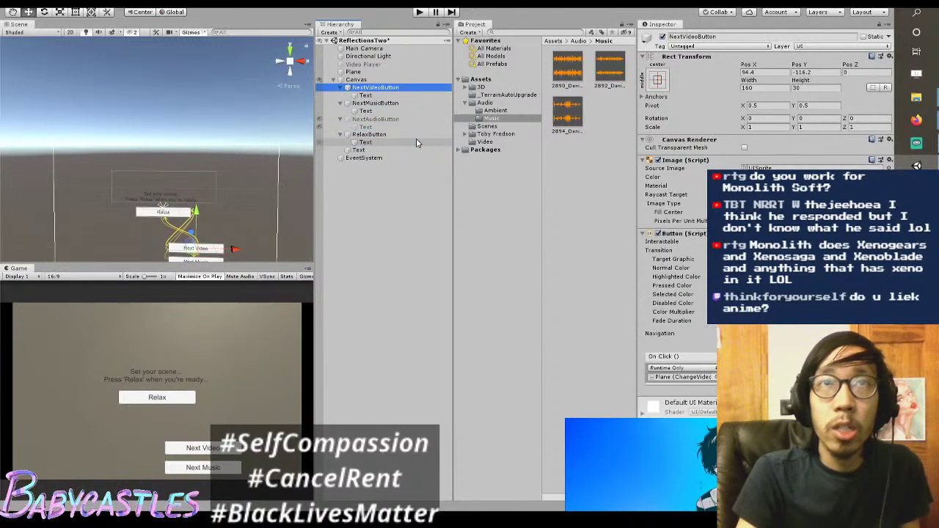
{"action": "key", "text": "Down"}
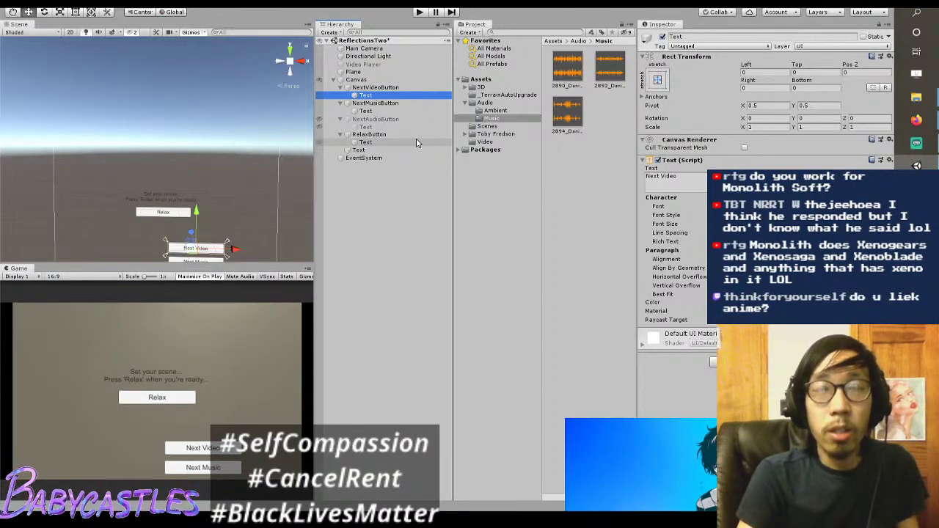
{"action": "key", "text": "Up"}
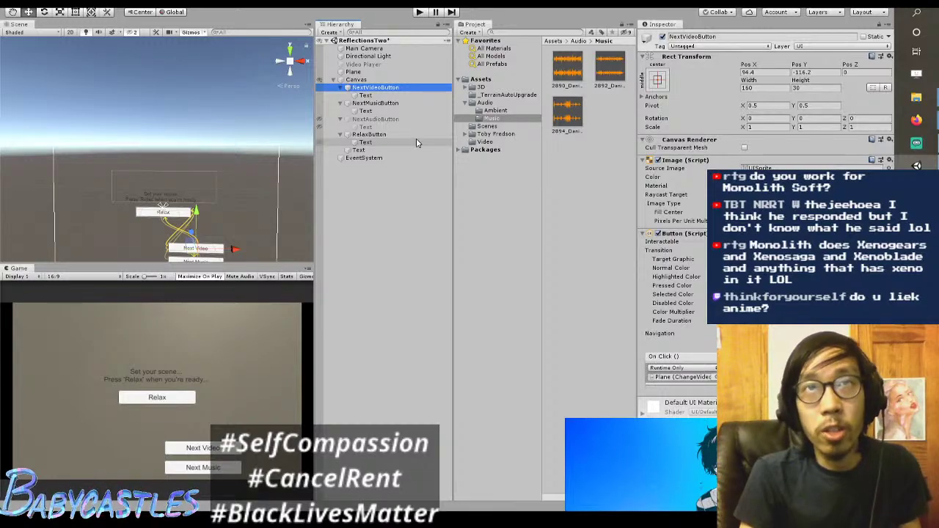
{"action": "key", "text": "Down"}
{"action": "key", "text": "Down"}
{"action": "key", "text": "Down"}
{"action": "key", "text": "Down"}
{"action": "key", "text": "Down"}
{"action": "key", "text": "Down"}
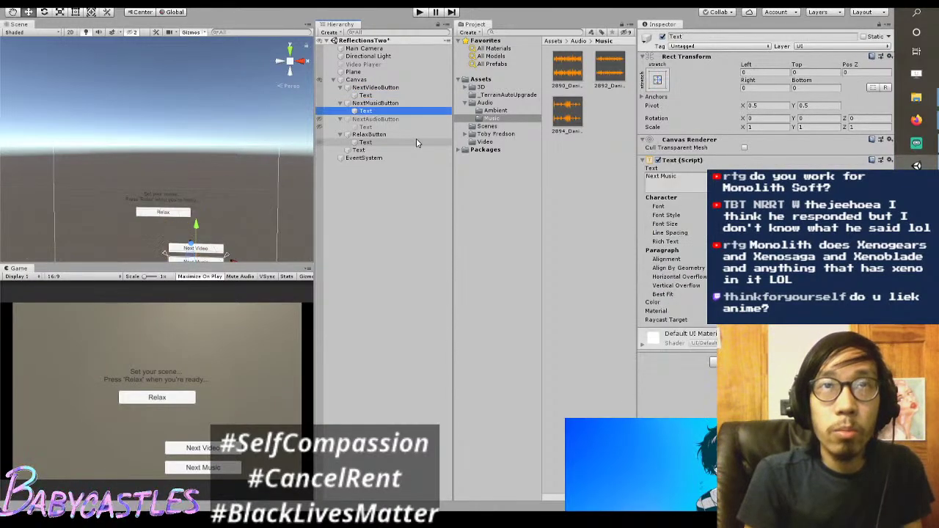
{"action": "key", "text": "Down"}
{"action": "key", "text": "Up"}
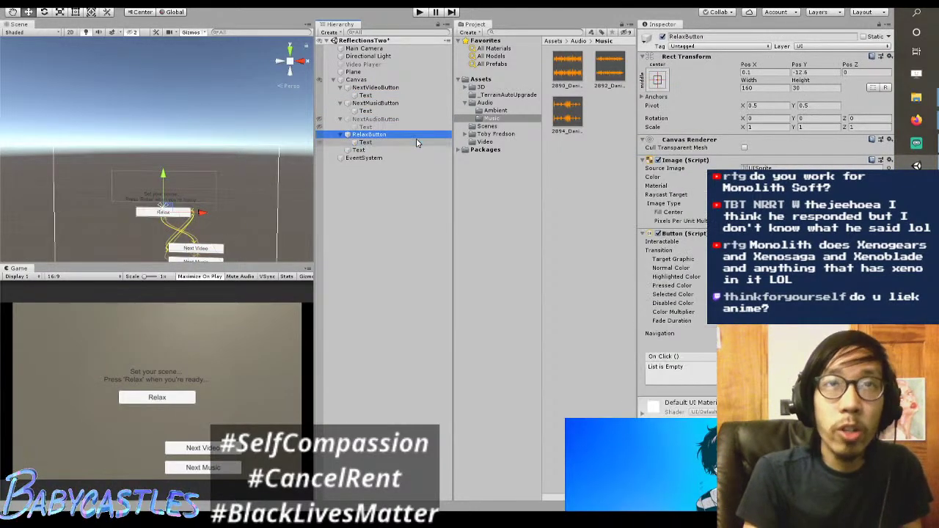
{"action": "key", "text": "Down"}
{"action": "key", "text": "Up"}
{"action": "key", "text": "Down"}
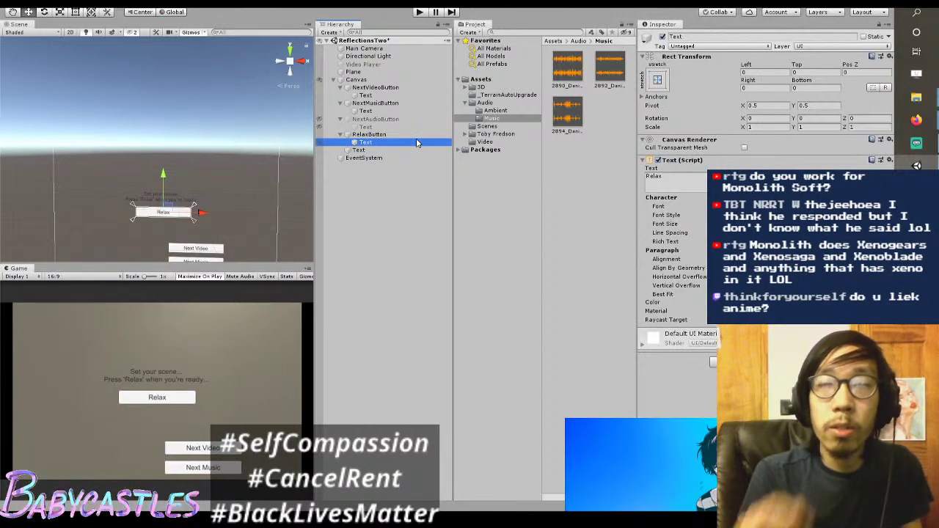
{"action": "key", "text": "Up"}
{"action": "key", "text": "Down"}
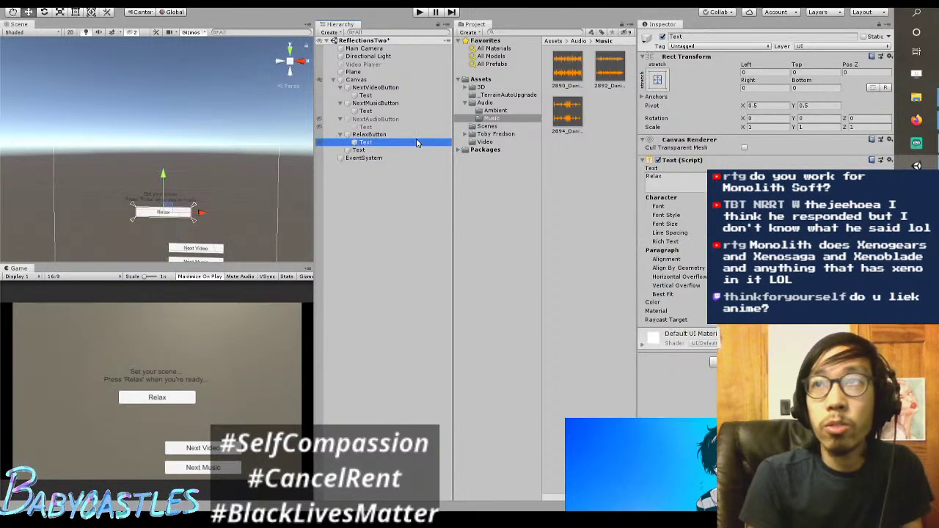
{"action": "key", "text": "Up"}
{"action": "key", "text": "Down"}
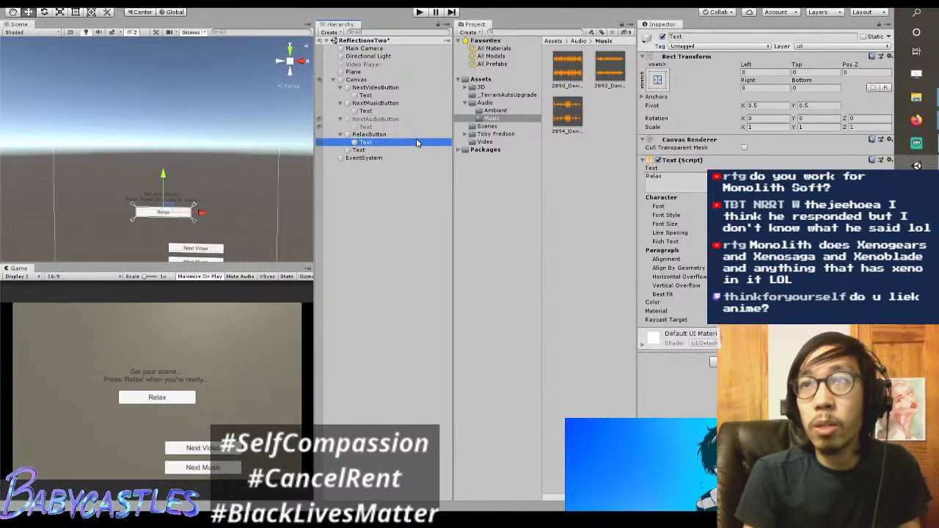
{"action": "key", "text": "Up"}
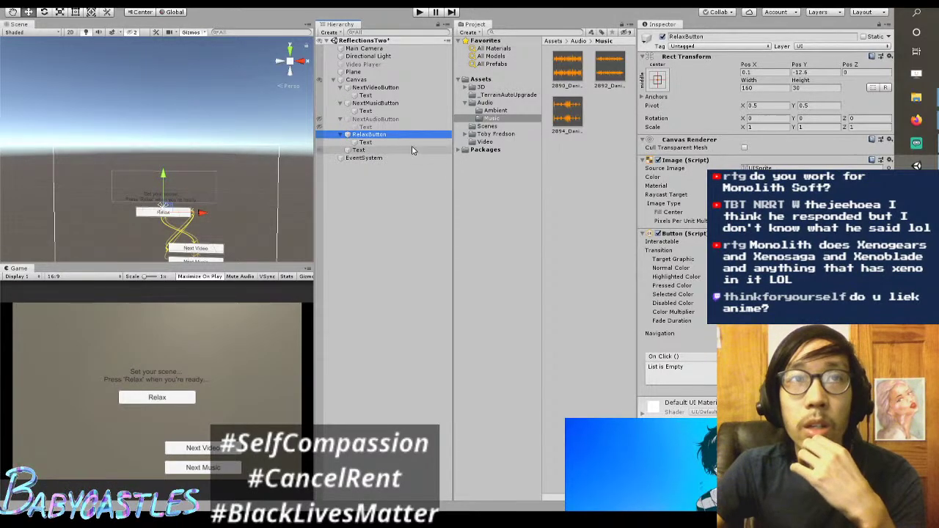
{"action": "left_click", "coordinate": [202, 184]}
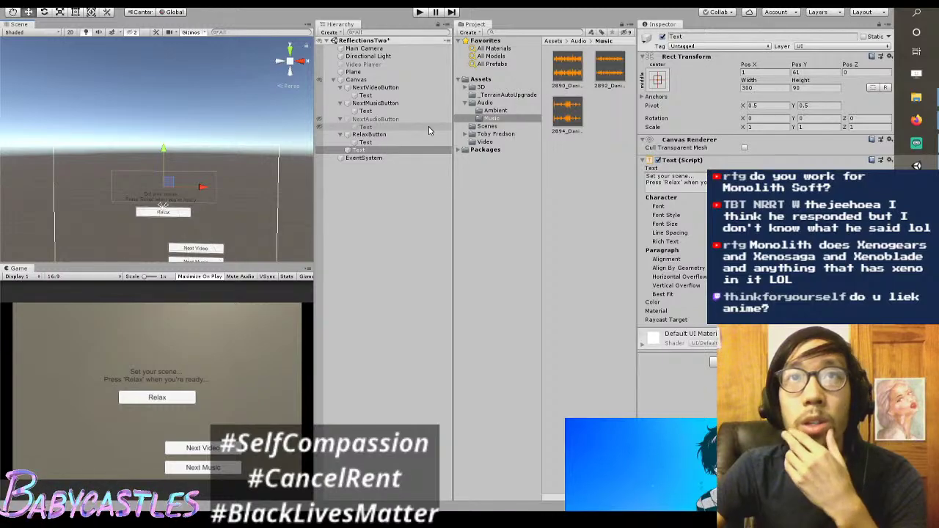
Step: Rename the Text object under Canvas to PromptText
{"action": "left_click", "coordinate": [395, 151]}
{"action": "double_click", "coordinate": [395, 150]}
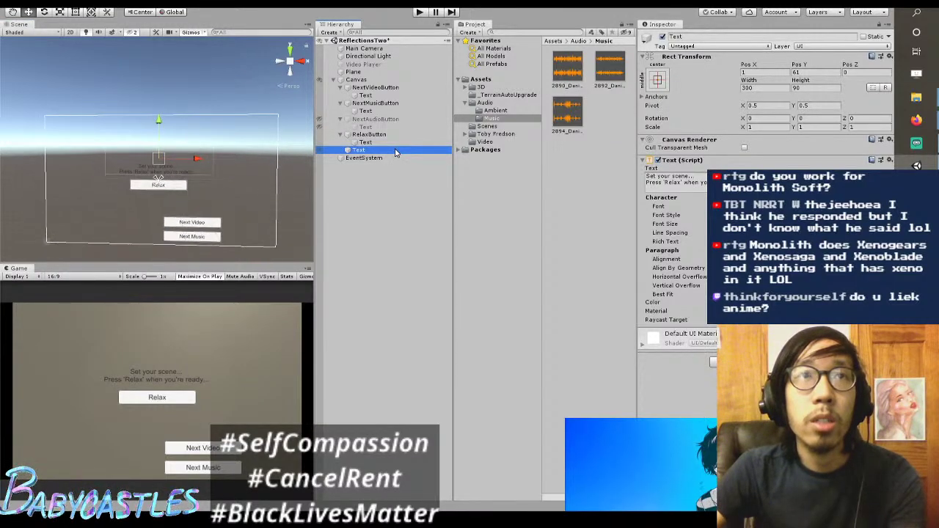
{"action": "left_click", "coordinate": [792, 37]}
{"action": "key", "text": "Home"}
{"action": "type", "text": "Relax"}
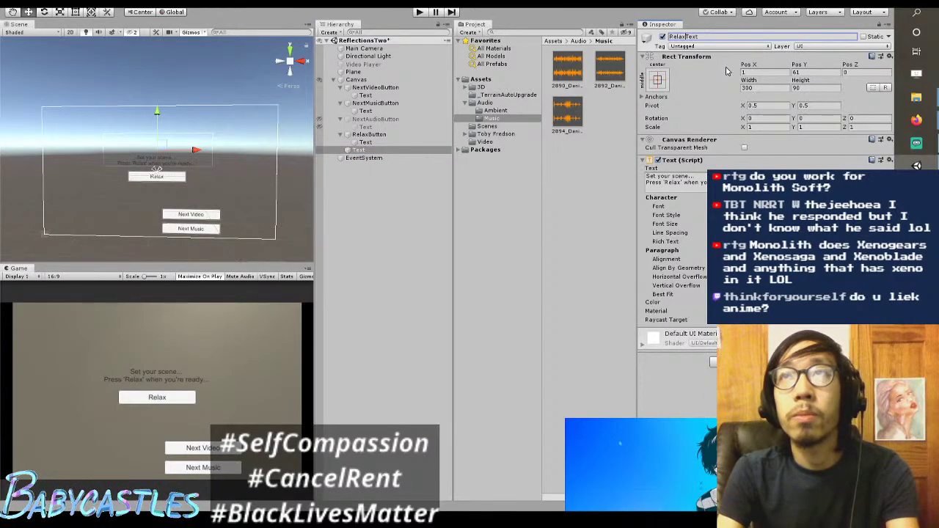
{"action": "key", "text": "BackSpace"}
{"action": "key", "text": "BackSpace"}
{"action": "key", "text": "BackSpace"}
{"action": "key", "text": "BackSpace"}
{"action": "key", "text": "BackSpace"}
{"action": "type", "text": "Prompt"}
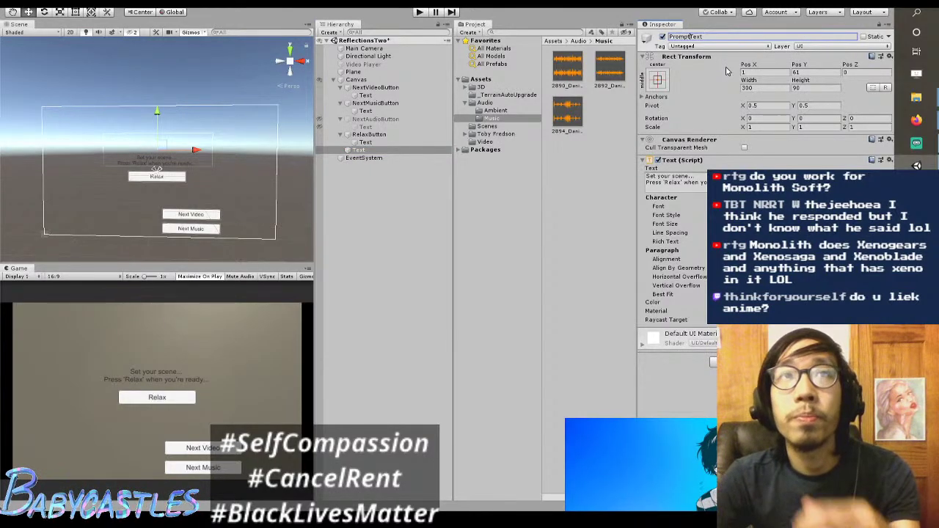
{"action": "left_click", "coordinate": [369, 134]}
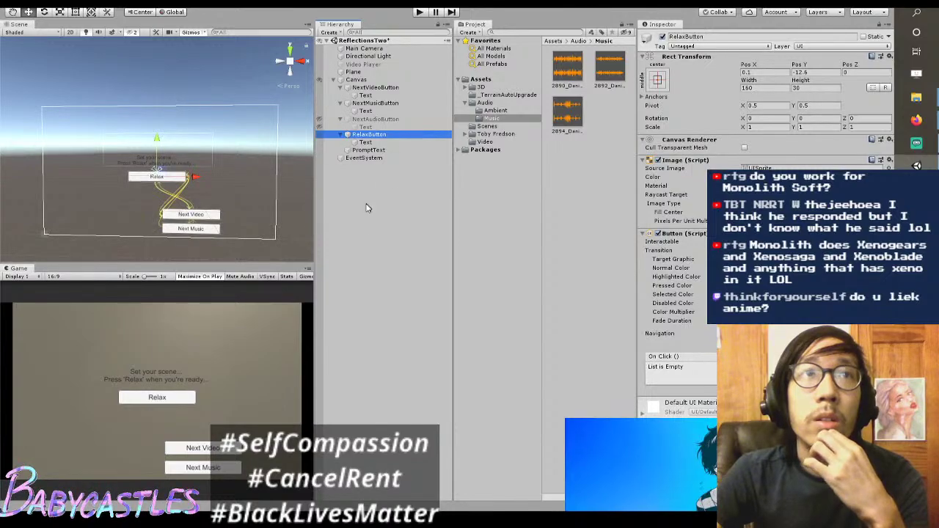
Step: Lower the Relax button and place Next Video and Next Music side by side above it
{"action": "left_click_drag", "start_coordinate": [157, 155], "coordinate": [199, 144]}
{"action": "left_click", "coordinate": [205, 215]}
{"action": "left_click_drag", "start_coordinate": [236, 178], "coordinate": [193, 137]}
{"action": "left_click", "coordinate": [203, 231]}
{"action": "scroll", "coordinate": [180, 191], "scroll_direction": "up", "scroll_amount": 5}
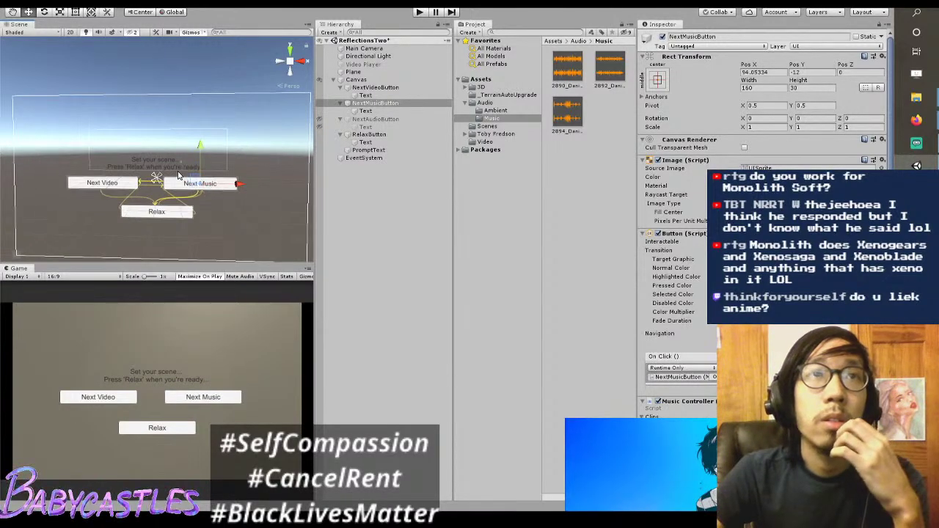
{"action": "middle_click_drag", "start_coordinate": [177, 199], "coordinate": [181, 175]}
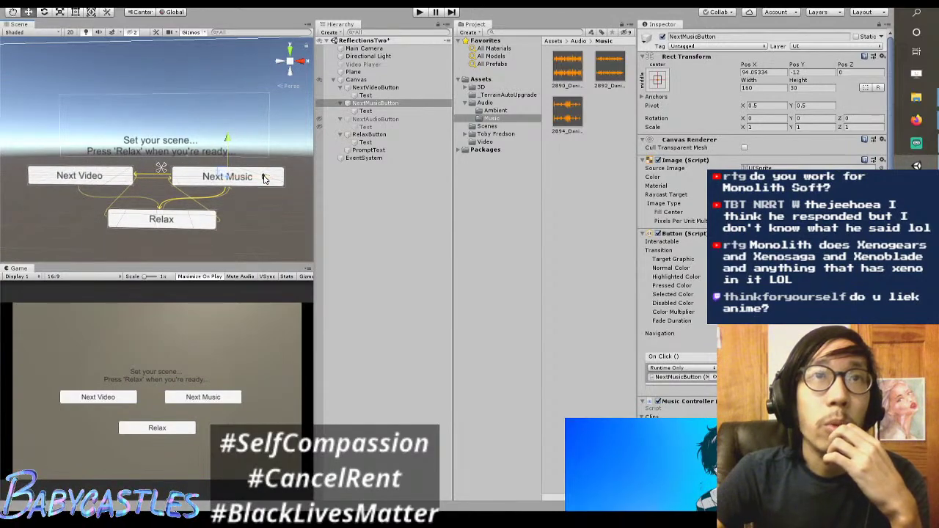
{"action": "left_click_drag", "start_coordinate": [263, 177], "coordinate": [259, 178]}
{"action": "left_click", "coordinate": [92, 176]}
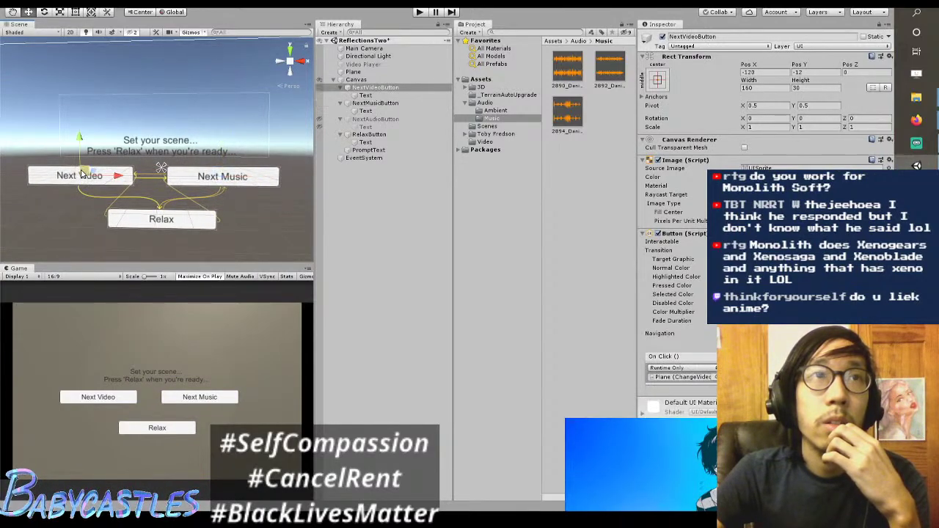
{"action": "left_click_drag", "start_coordinate": [121, 184], "coordinate": [133, 183]}
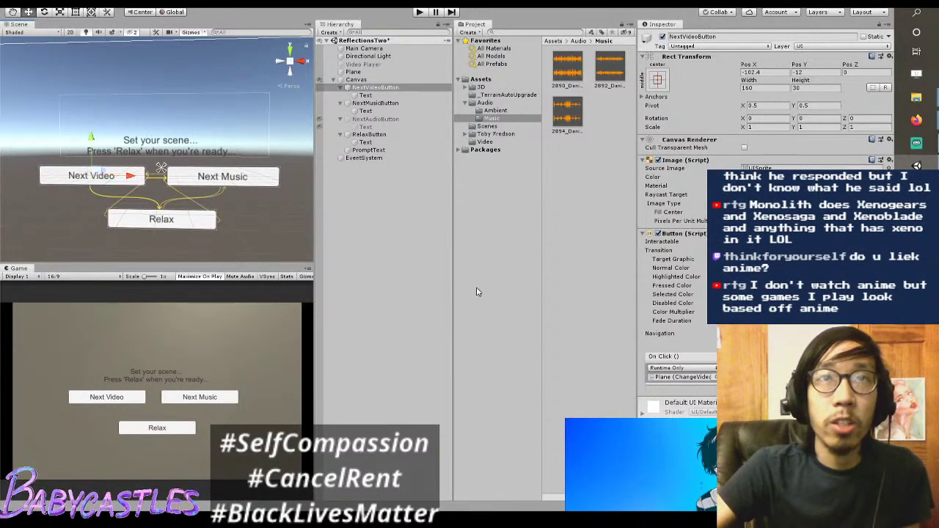
{"action": "left_click", "coordinate": [423, 226]}
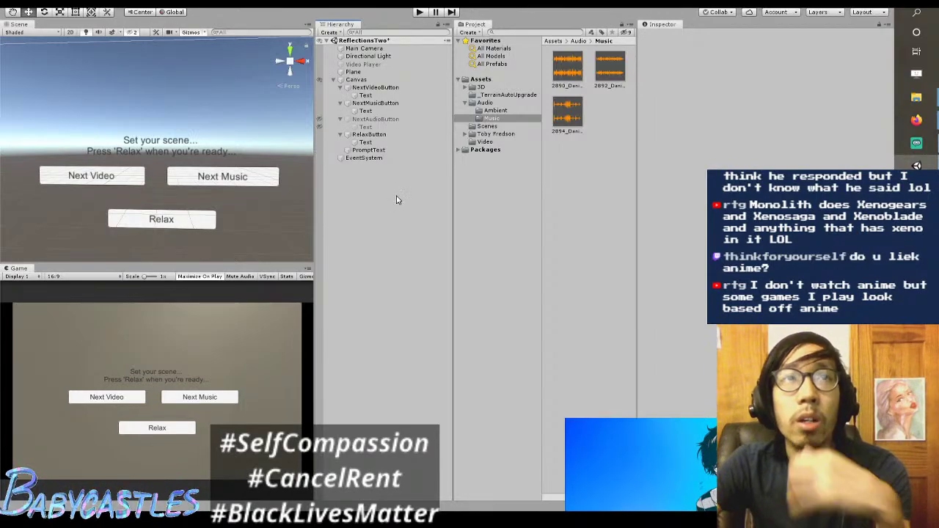
Step: Inspect the components of the Next Music and Next Video buttons
{"action": "left_click", "coordinate": [257, 182]}
{"action": "left_click", "coordinate": [358, 213]}
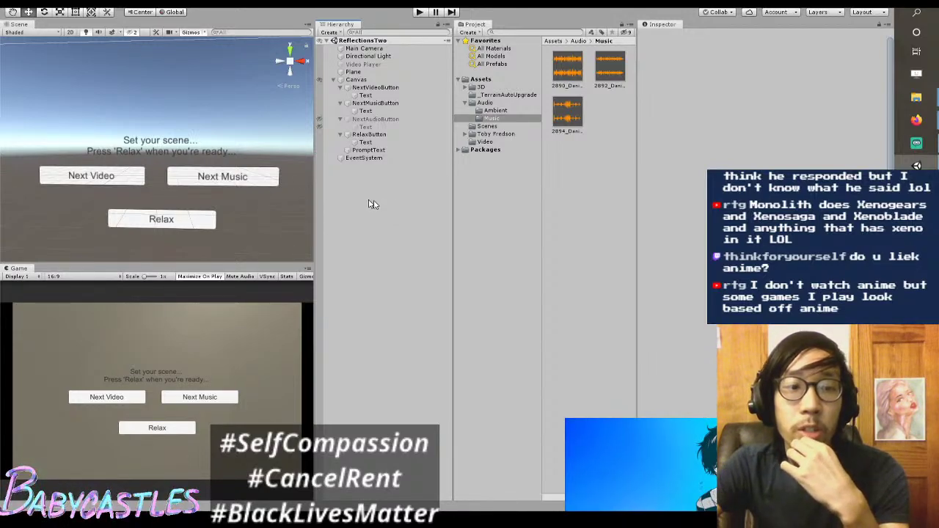
{"action": "left_click", "coordinate": [129, 176]}
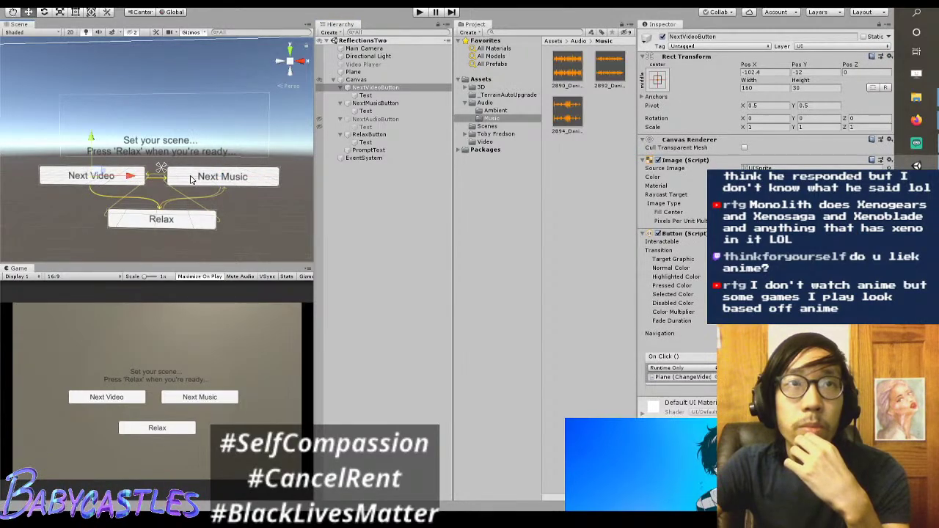
{"action": "left_click", "coordinate": [382, 192]}
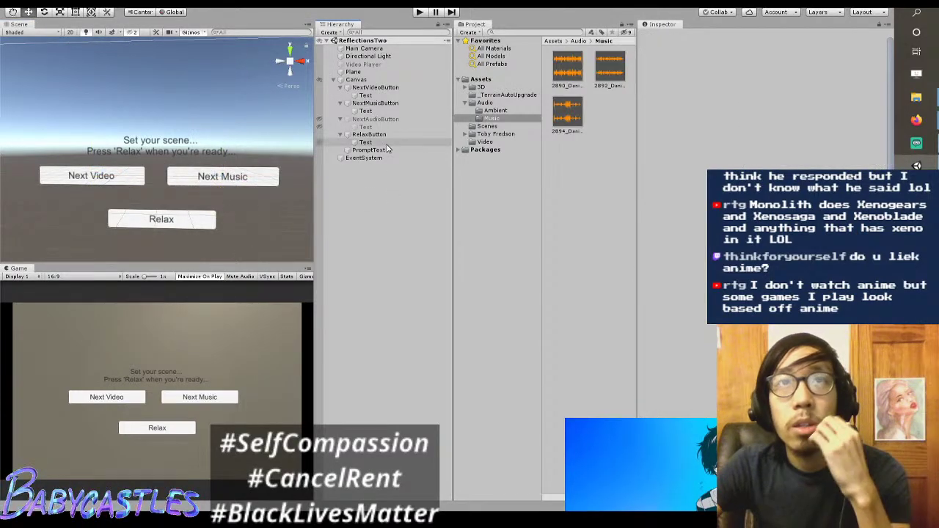
{"action": "left_click", "coordinate": [410, 104]}
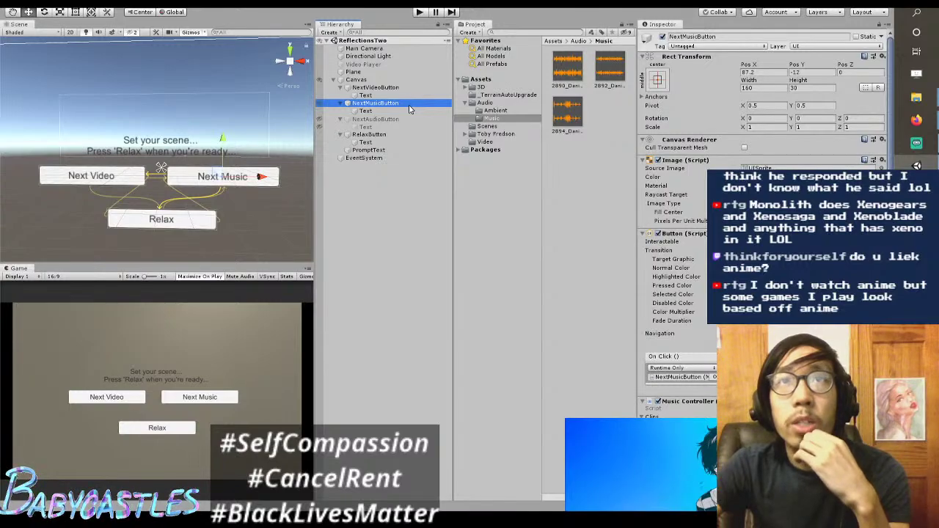
Step: Add a new RelaxButtonController script component to RelaxButton
{"action": "left_click", "coordinate": [396, 135]}
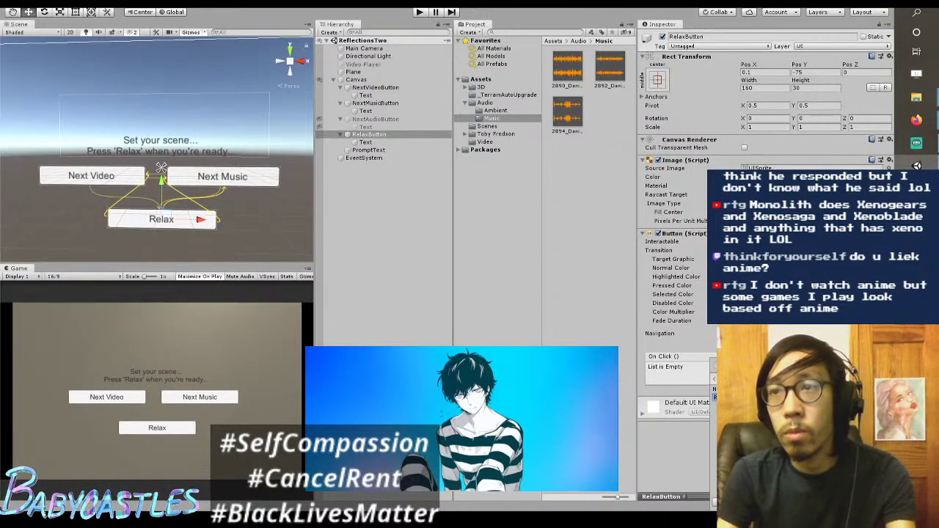
{"action": "left_click", "coordinate": [714, 367]}
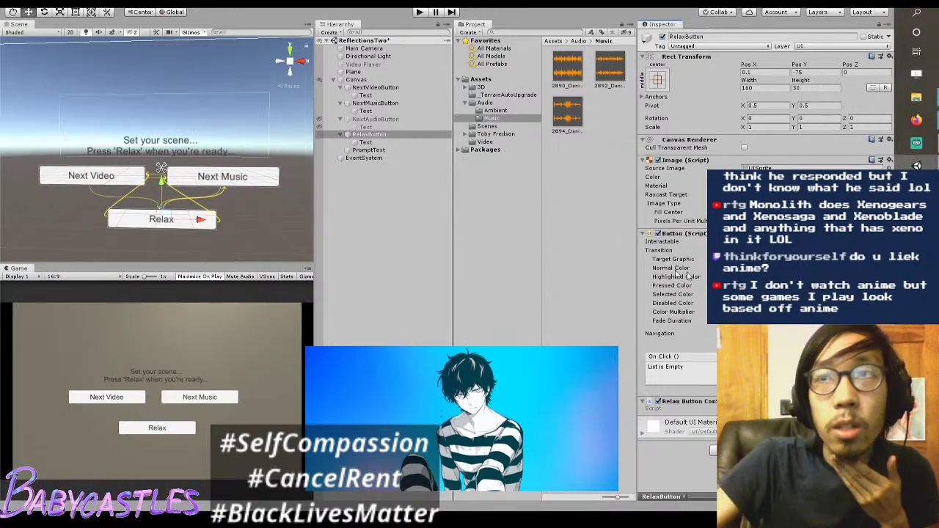
{"action": "left_click", "coordinate": [481, 79]}
Step: Open RelaxButtonController and add a void BeginRelaxing() method after Update
{"action": "double_click", "coordinate": [566, 132]}
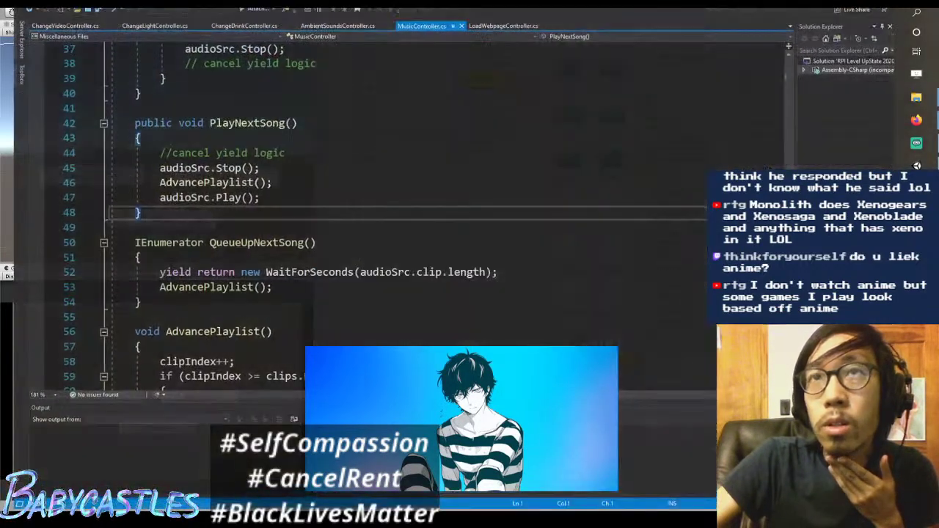
{"action": "key", "text": "Down"}
{"action": "key", "text": "Down"}
{"action": "key", "text": "Down"}
{"action": "key", "text": "Down"}
{"action": "key", "text": "Down"}
{"action": "key", "text": "Down"}
{"action": "key", "text": "Down"}
{"action": "key", "text": "Down"}
{"action": "key", "text": "Down"}
{"action": "key", "text": "Down"}
{"action": "key", "text": "Down"}
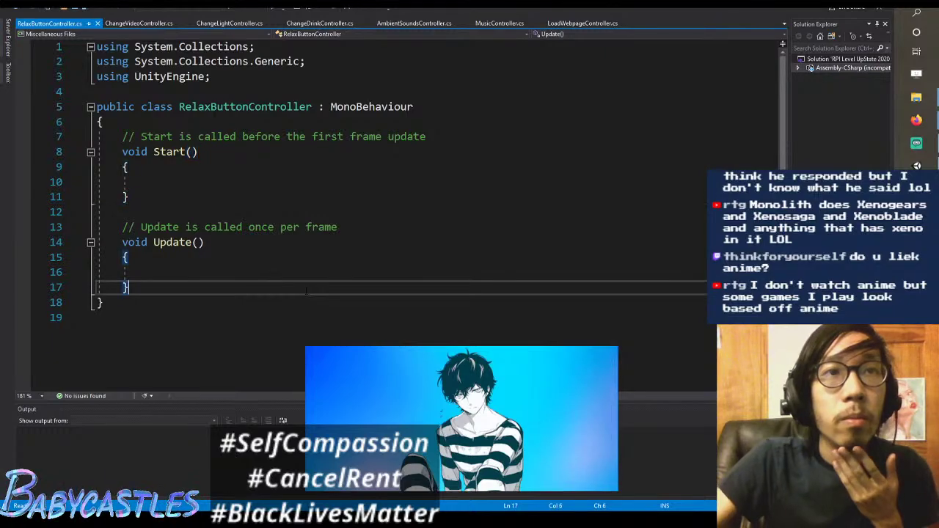
{"action": "key", "text": "End"}
{"action": "key", "text": "Return"}
{"action": "key", "text": "Return"}
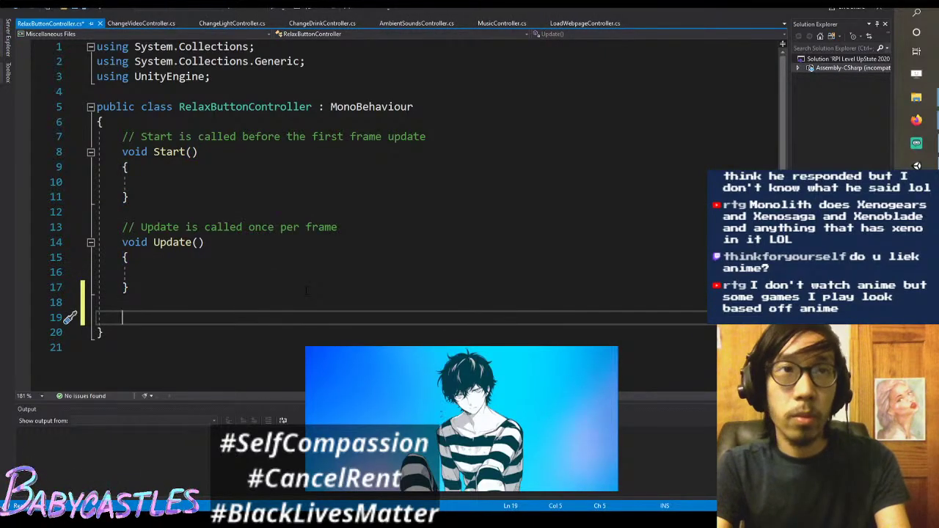
{"action": "type", "text": "void BeginRe"}
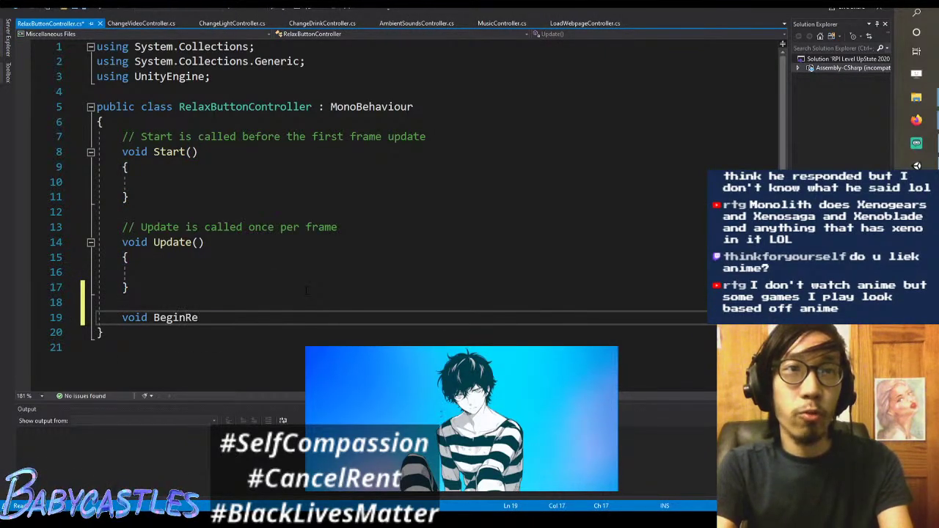
{"action": "type", "text": "laxing()"}
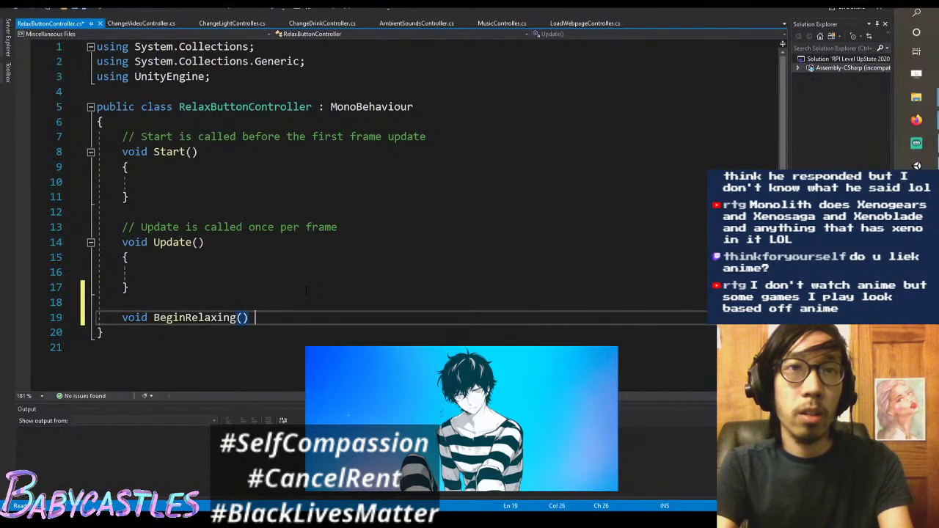
{"action": "key", "text": "Return"}
{"action": "type", "text": "{"}
{"action": "key", "text": "Return"}
Step: Add comments '// hide relax button', '// hide customize scene buttons, video, audio', '// pause' and '// start carousel'
{"action": "type", "text": "// hide"}
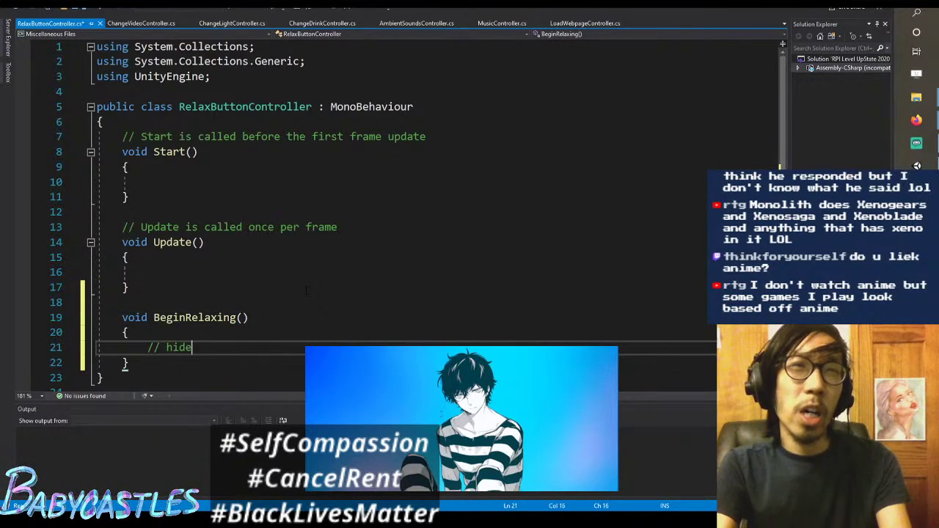
{"action": "type", "text": " relax button"}
{"action": "key", "text": "Return"}
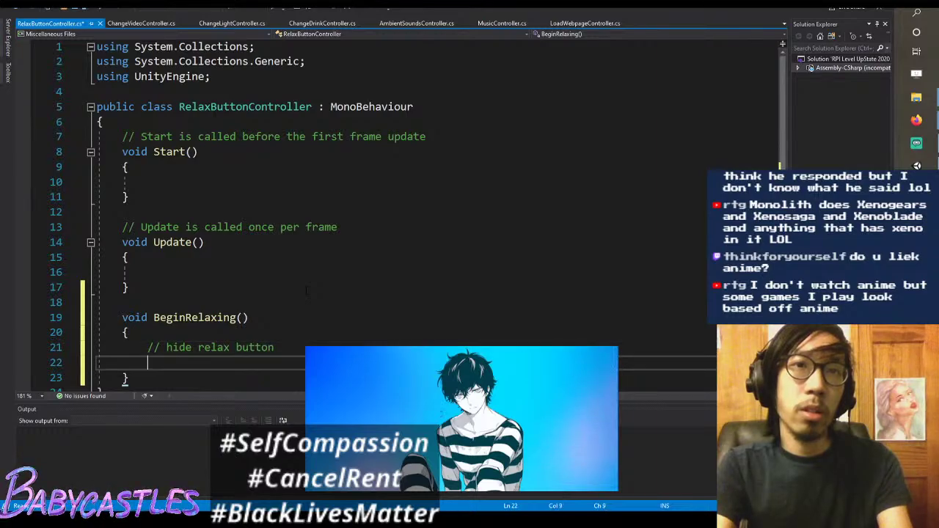
{"action": "type", "text": "// hide "}
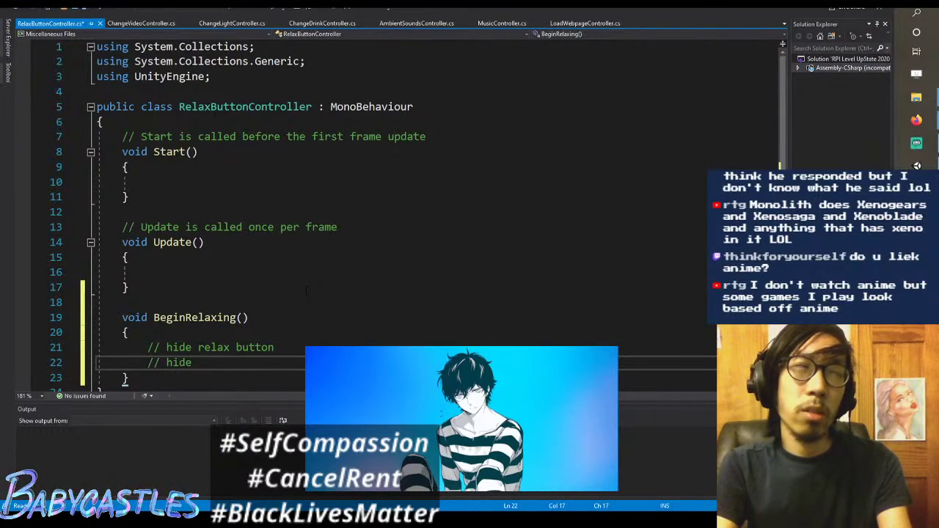
{"action": "type", "text": "customize s"}
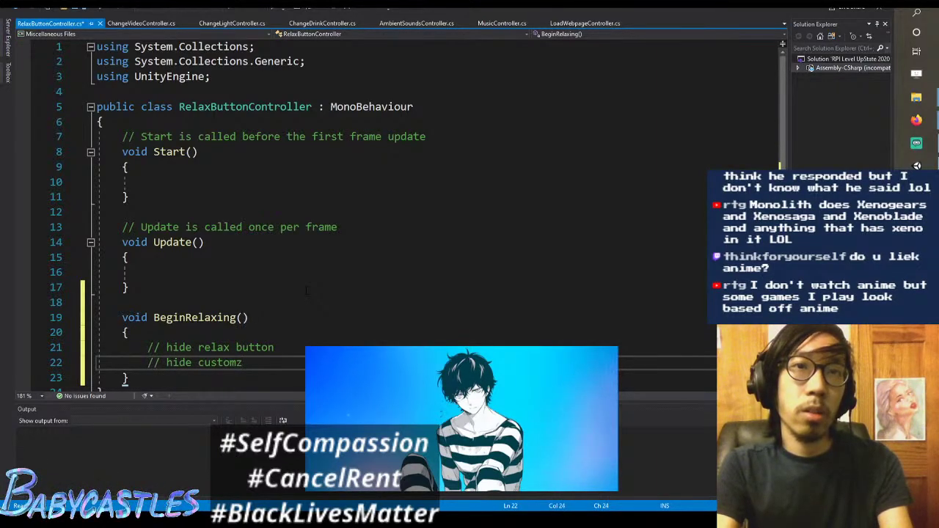
{"action": "type", "text": "cene b"}
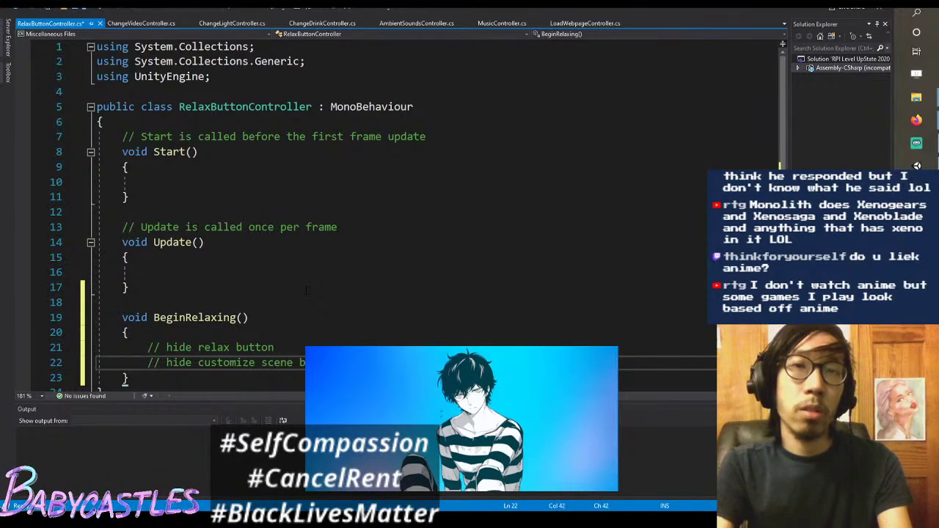
{"action": "type", "text": "uttons,"}
{"action": "scroll", "coordinate": [307, 290], "scroll_direction": "down", "scroll_amount": 2}
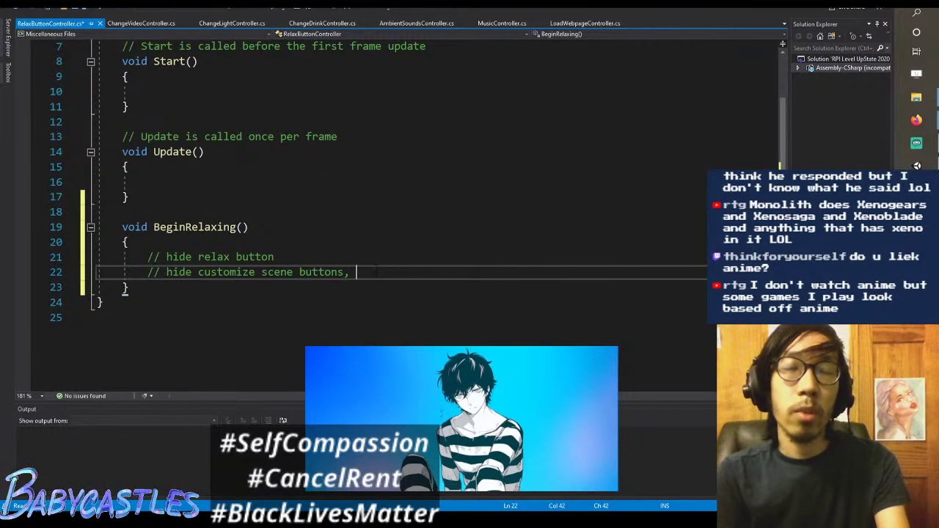
{"action": "type", "text": "n"}
{"action": "key", "text": "BackSpace"}
{"action": "type", "text": "video"}
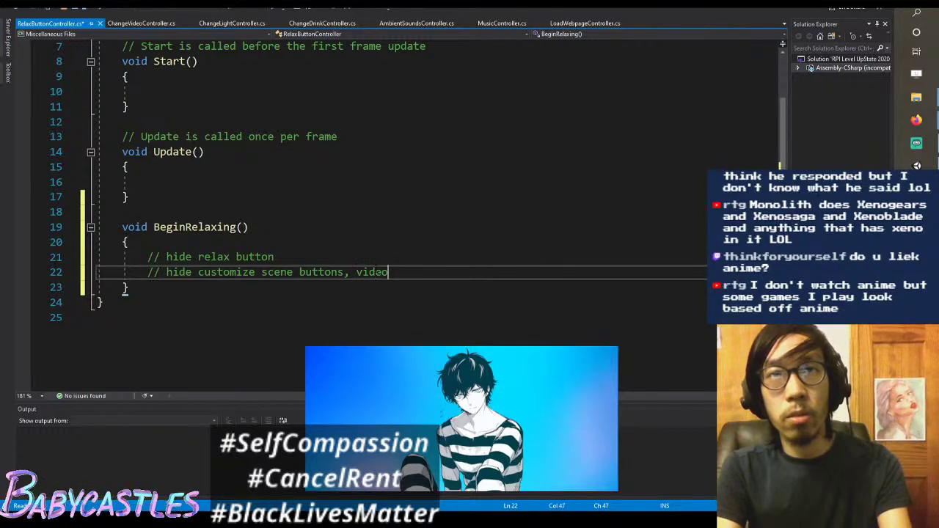
{"action": "type", "text": ", audio"}
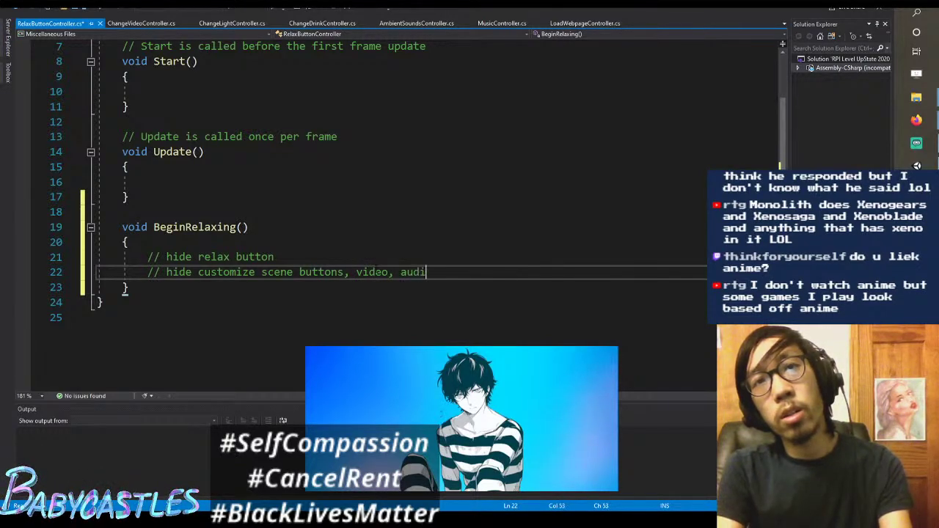
{"action": "key", "text": "Return"}
{"action": "type", "text": "//"}
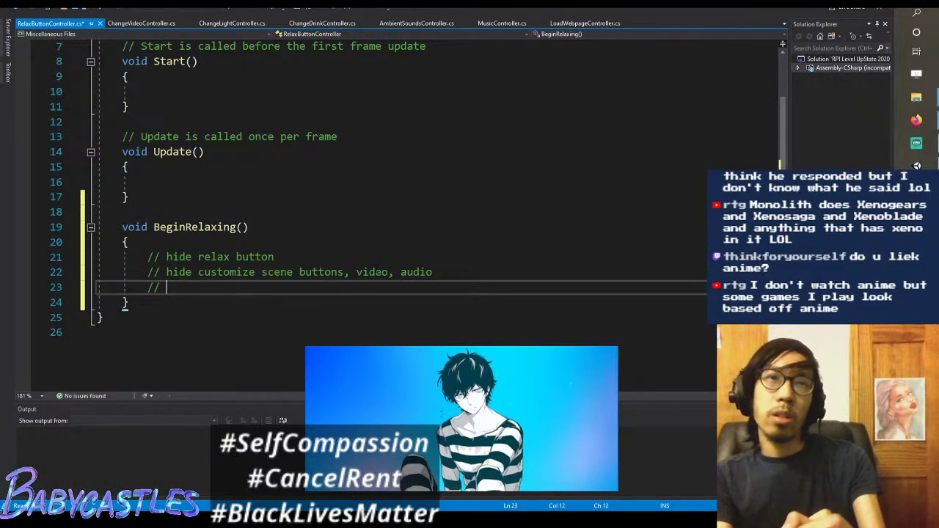
{"action": "type", "text": " pause"}
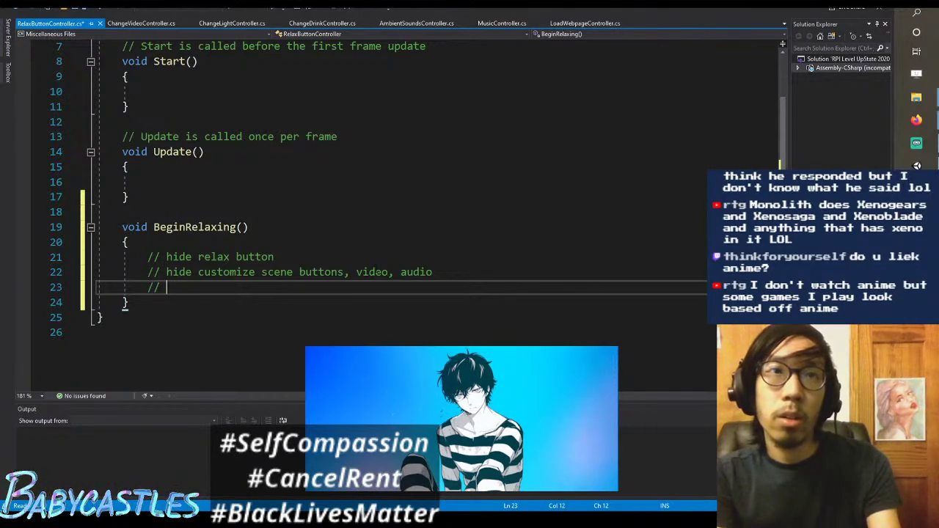
{"action": "key", "text": "Return"}
{"action": "type", "text": "// sta"}
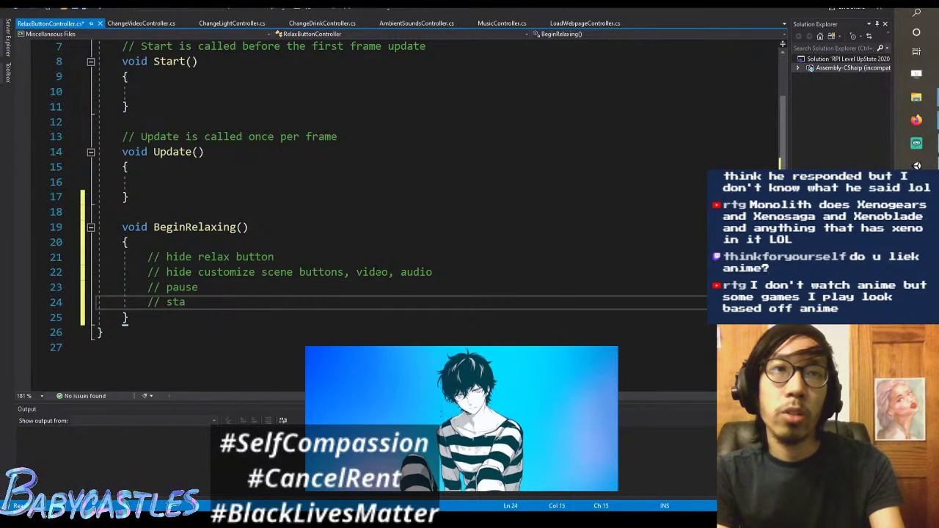
{"action": "type", "text": "rt ca"}
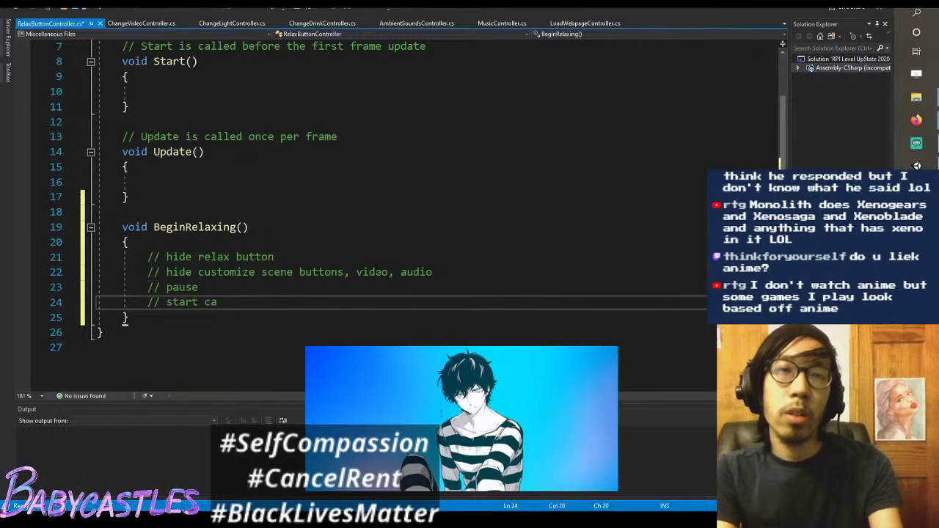
{"action": "type", "text": "rousel"}
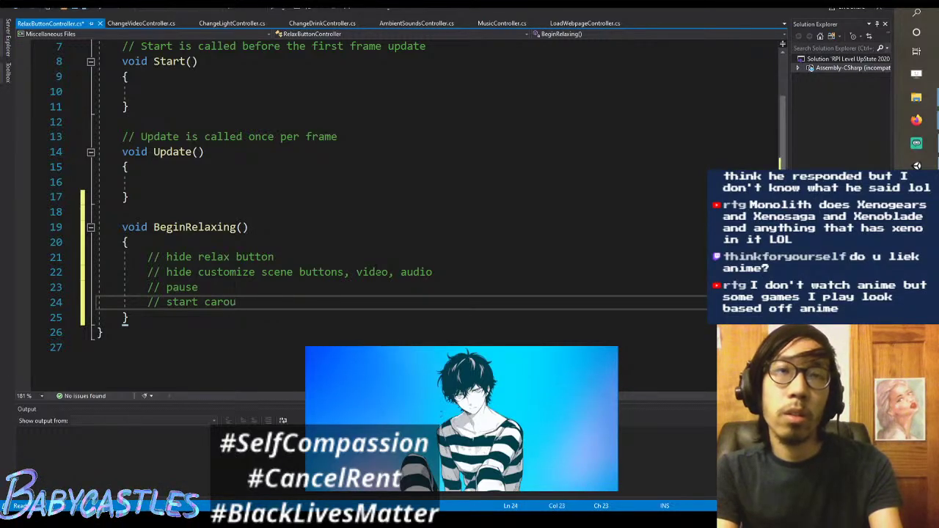
Step: Reword the carousel comment on line 24 to '// change text to relax...'
{"action": "key", "text": "ctrl+BackSpace"}
{"action": "key", "text": "ctrl+BackSpace"}
{"action": "type", "text": "ca"}
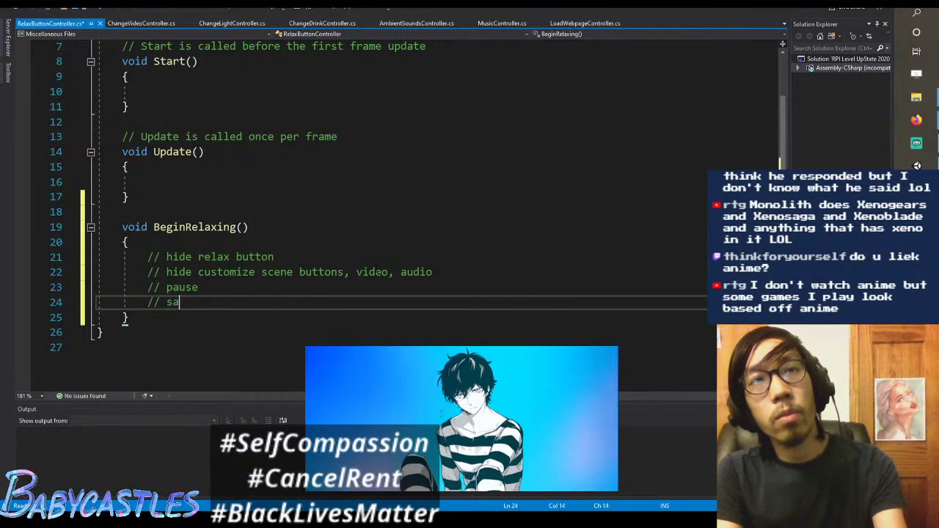
{"action": "key", "text": "BackSpace"}
{"action": "key", "text": "BackSpace"}
{"action": "type", "text": "start"}
{"action": "key", "text": "ctrl+BackSpace"}
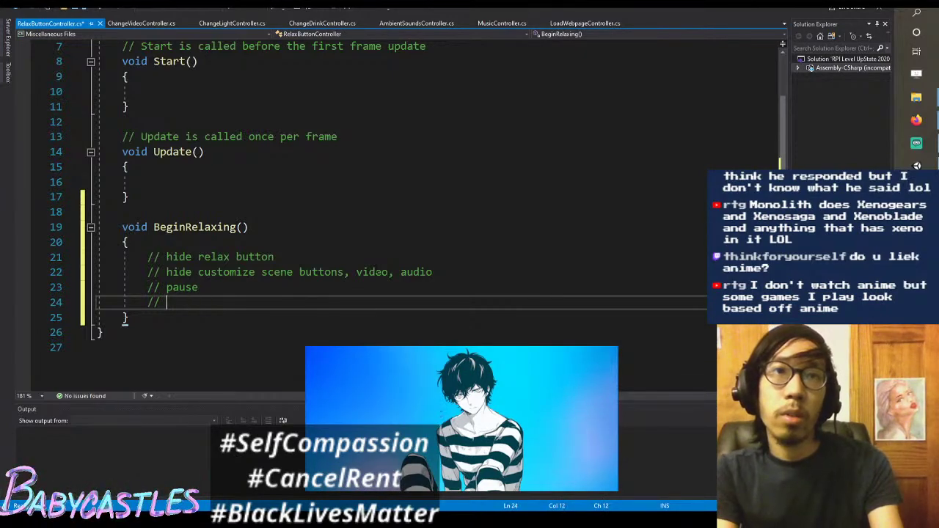
{"action": "type", "text": "change text to relax..."}
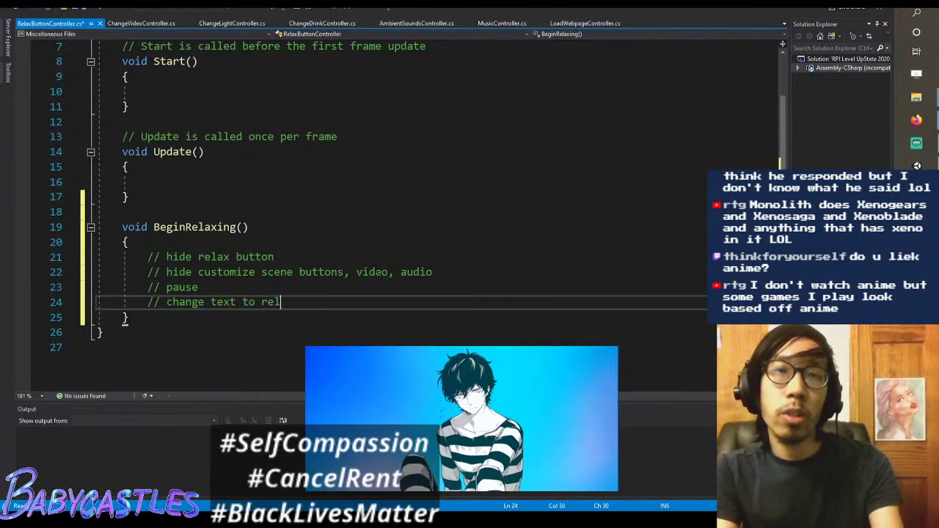
Step: Add the comment '// start relaxing animated text (floating by?)' on line 25
{"action": "key", "text": "Return"}
{"action": "type", "text": "// s"}
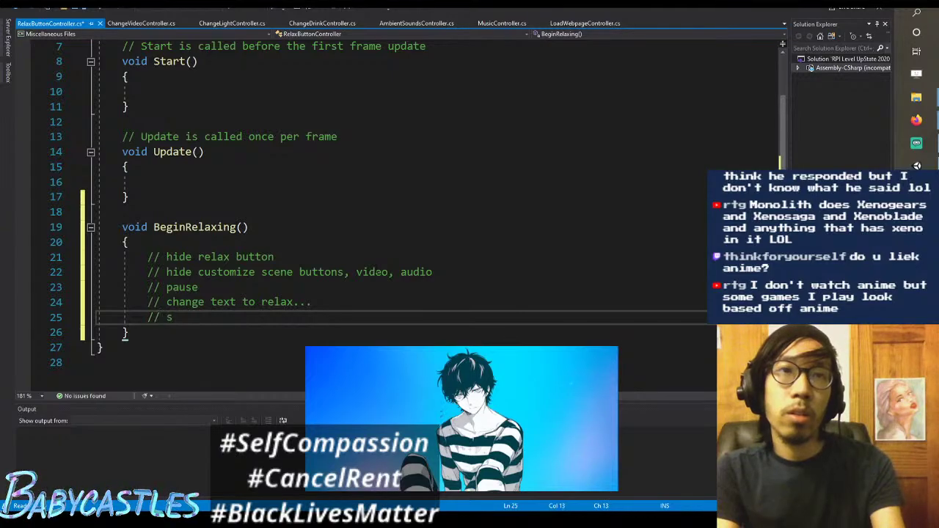
{"action": "type", "text": "tart relaxing animations?"}
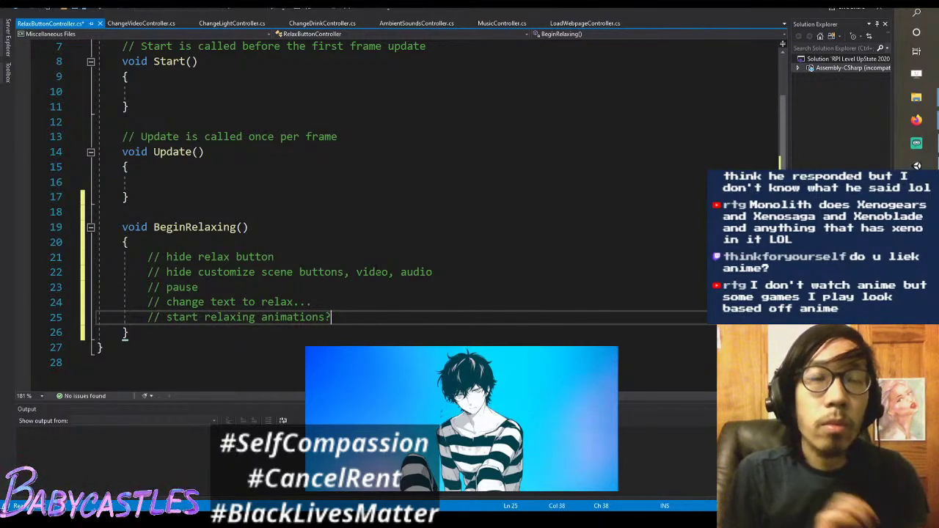
{"action": "key", "text": "BackSpace"}
{"action": "key", "text": "ctrl+BackSpace"}
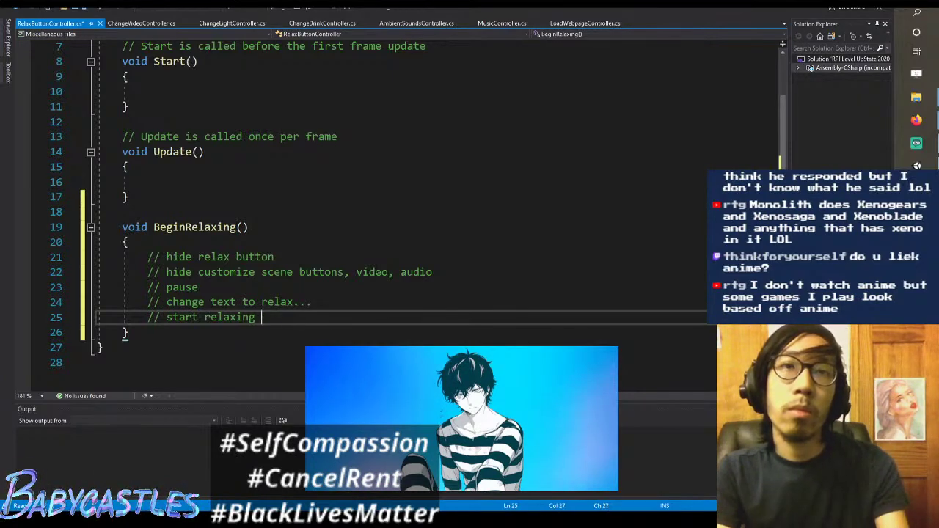
{"action": "type", "text": "animated text?"}
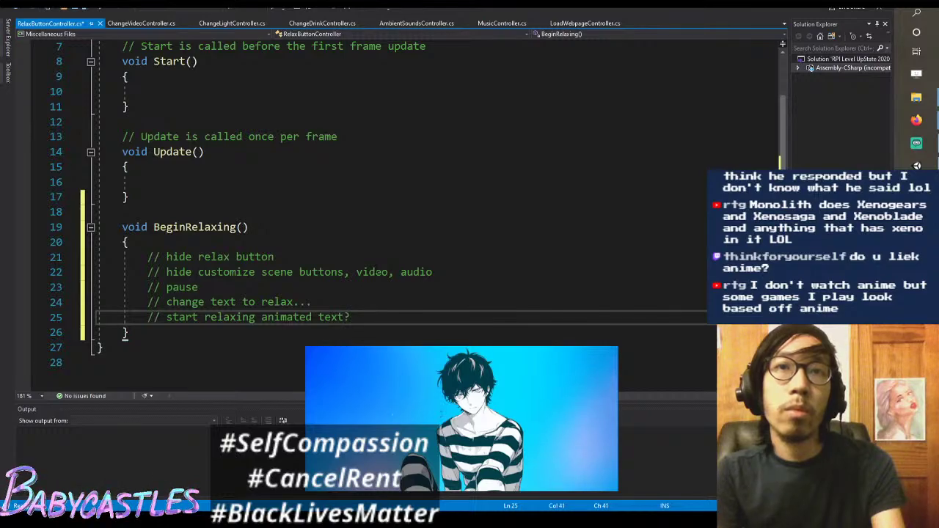
{"action": "key", "text": "BackSpace"}
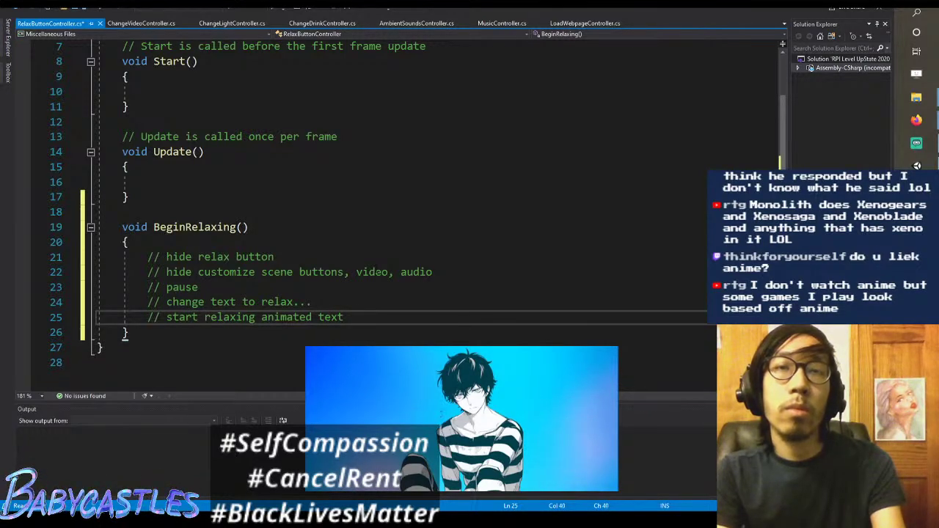
{"action": "key", "text": "BackSpace"}
{"action": "key", "text": "BackSpace"}
{"action": "key", "text": "BackSpace"}
{"action": "type", "text": "??"}
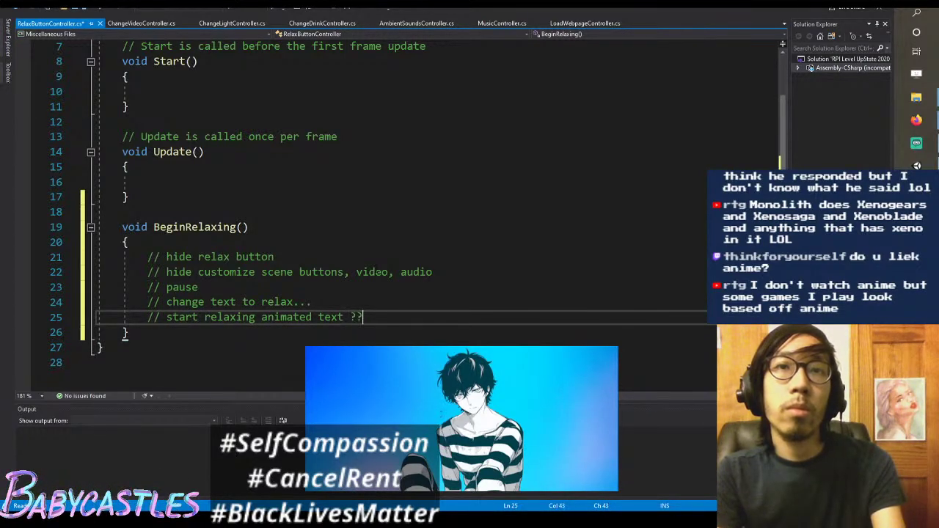
{"action": "key", "text": "Left"}
{"action": "type", "text": "(floating "}
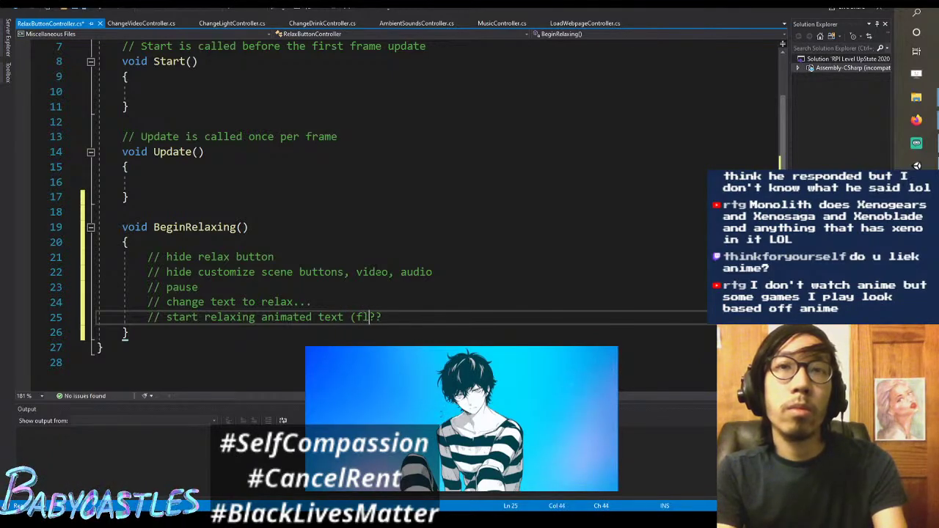
{"action": "type", "text": "bu"}
{"action": "key", "text": "End"}
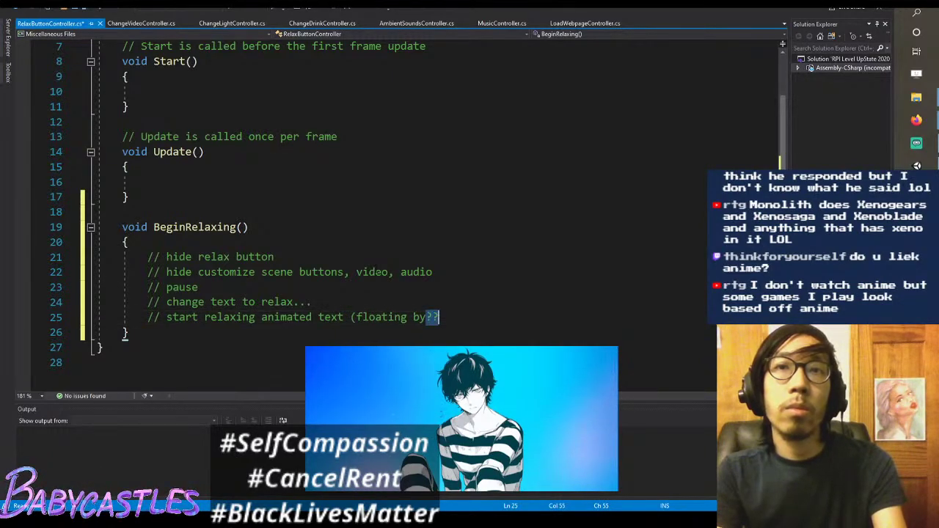
{"action": "key", "text": "BackSpace"}
{"action": "type", "text": ")"}
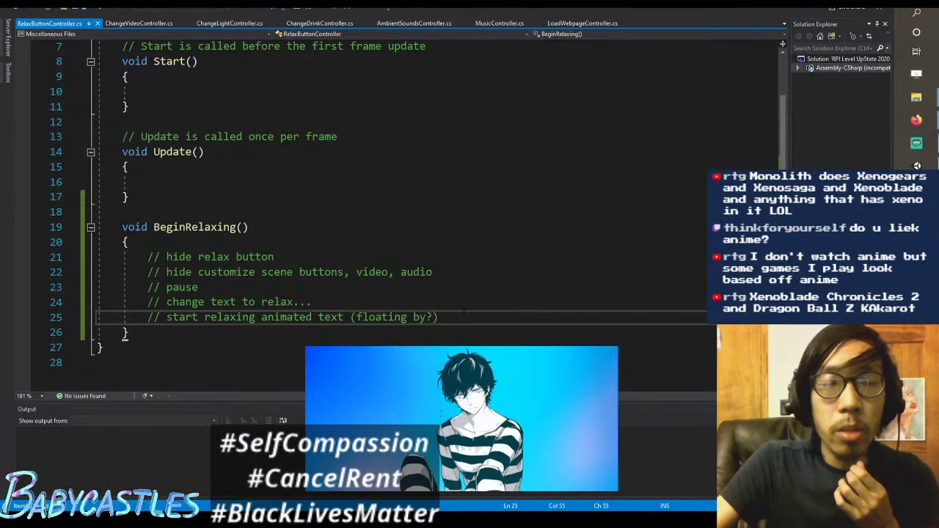
Step: Add an empty '//' comment line below the floating animated text step
{"action": "key", "text": "Up"}
{"action": "key", "text": "Up"}
{"action": "key", "text": "Down"}
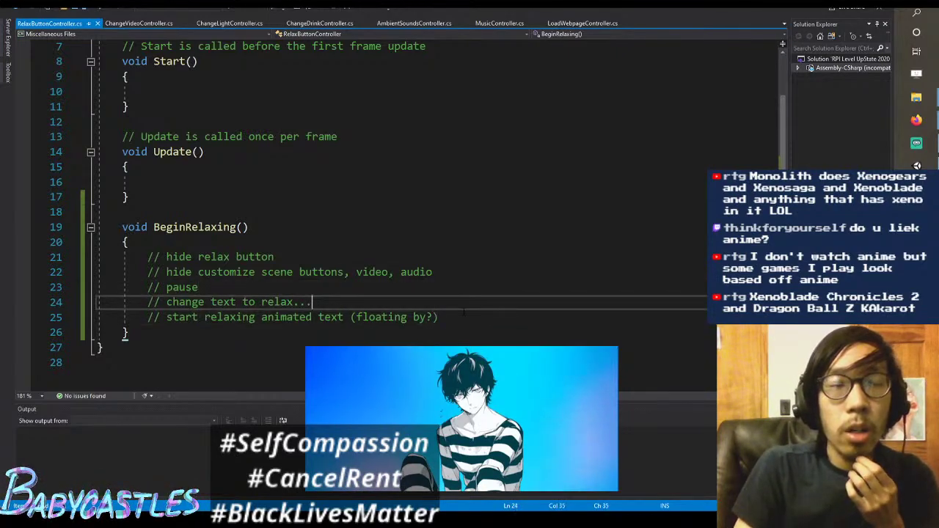
{"action": "key", "text": "Down"}
{"action": "key", "text": "Down"}
{"action": "key", "text": "Up"}
{"action": "key", "text": "Up"}
{"action": "key", "text": "Up"}
{"action": "key", "text": "Up"}
{"action": "key", "text": "Up"}
{"action": "key", "text": "End"}
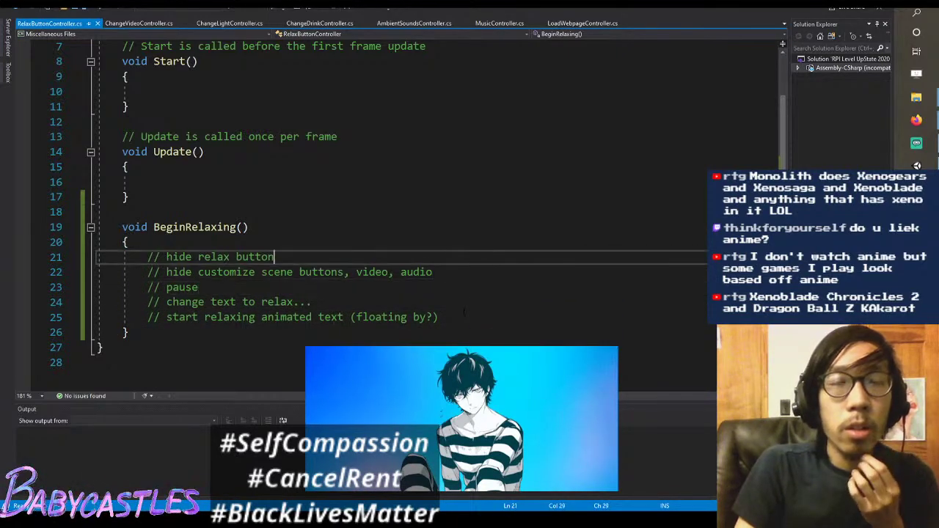
{"action": "key", "text": "Down"}
{"action": "key", "text": "Up"}
{"action": "key", "text": "Up"}
{"action": "key", "text": "Down"}
{"action": "key", "text": "Down"}
{"action": "key", "text": "Down"}
{"action": "key", "text": "Down"}
{"action": "key", "text": "Down"}
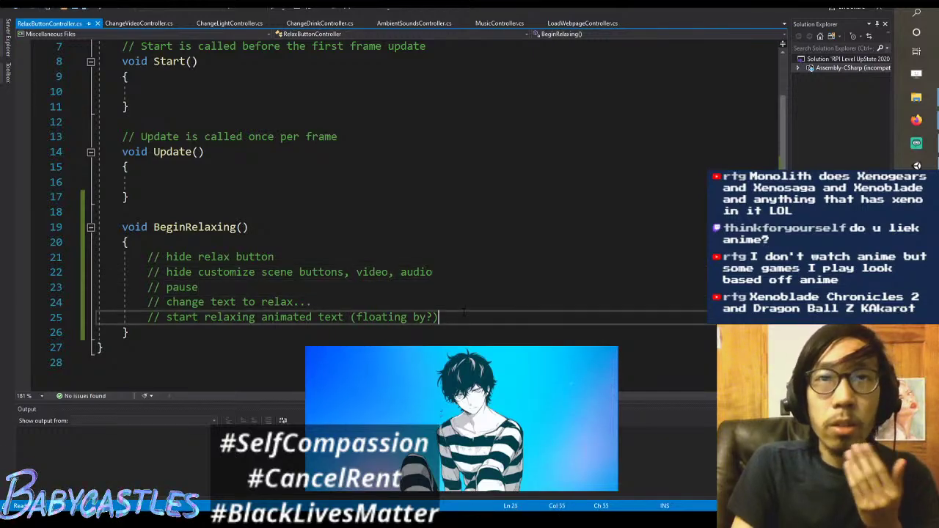
{"action": "key", "text": "Down"}
{"action": "key", "text": "Up"}
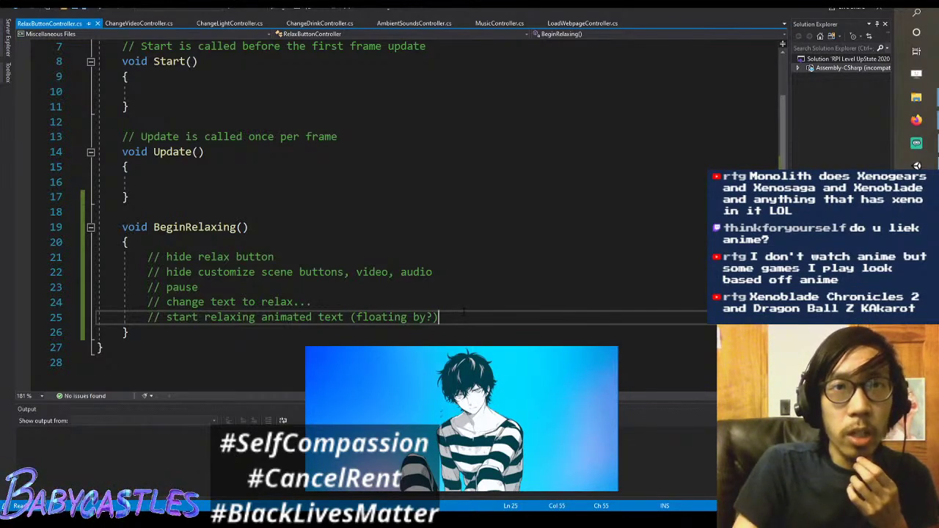
{"action": "key", "text": "Return"}
{"action": "type", "text": "//"}
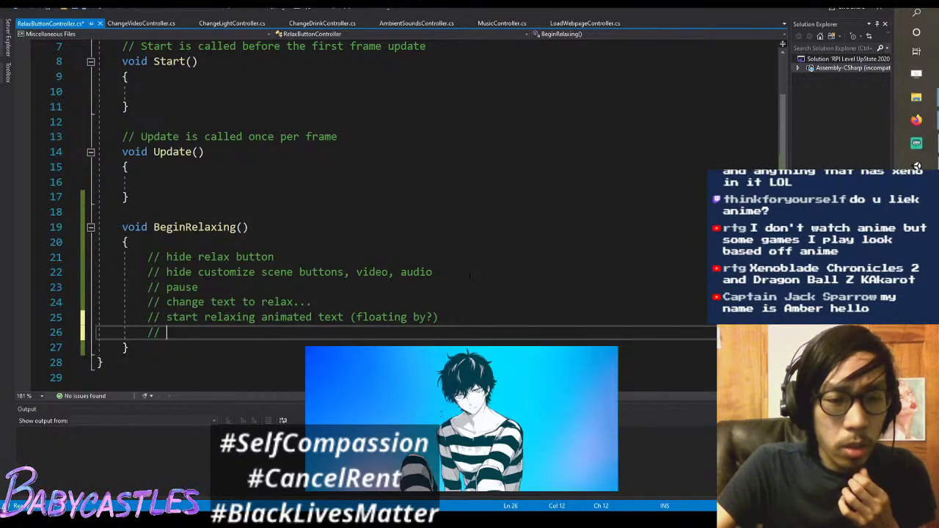
Step: Check the brainstorming notes document in Google Docs, then return to the code editor
{"action": "left_click", "coordinate": [470, 275]}
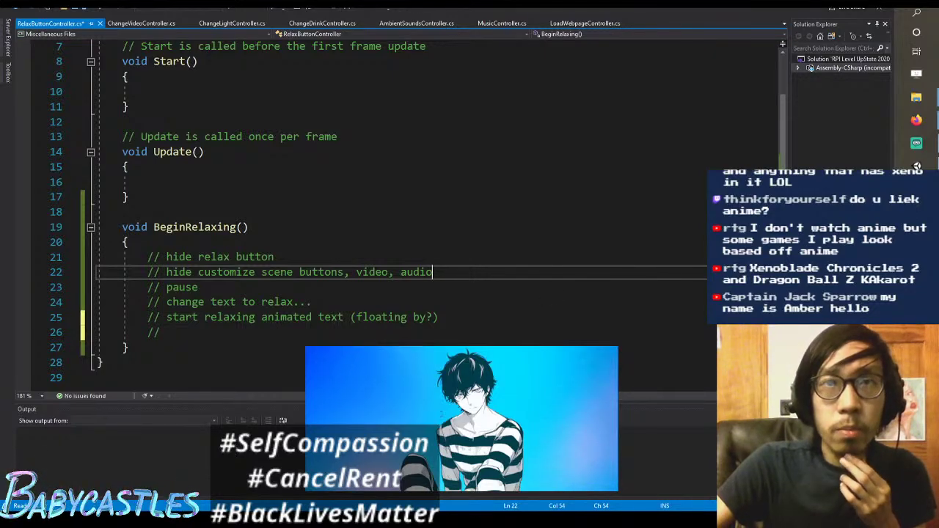
{"action": "scroll", "coordinate": [532, 284], "scroll_direction": "down", "scroll_amount": 1}
{"action": "left_click", "coordinate": [532, 286]}
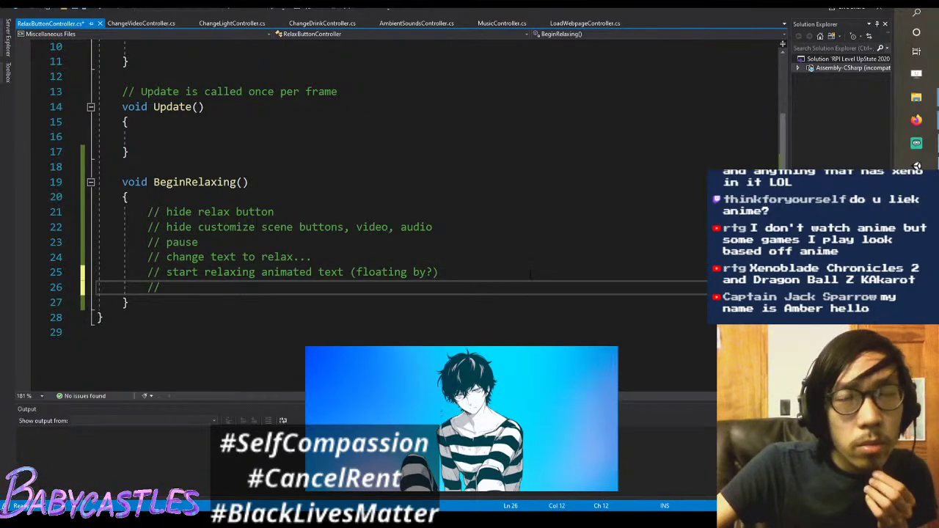
{"action": "left_click", "coordinate": [530, 273]}
{"action": "mouse_move", "coordinate": [917, 119]}
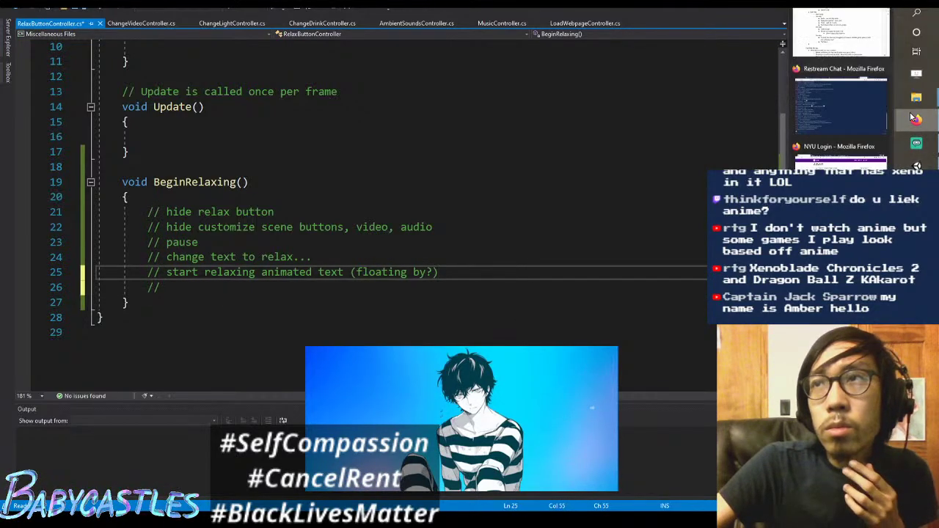
{"action": "left_click", "coordinate": [857, 33]}
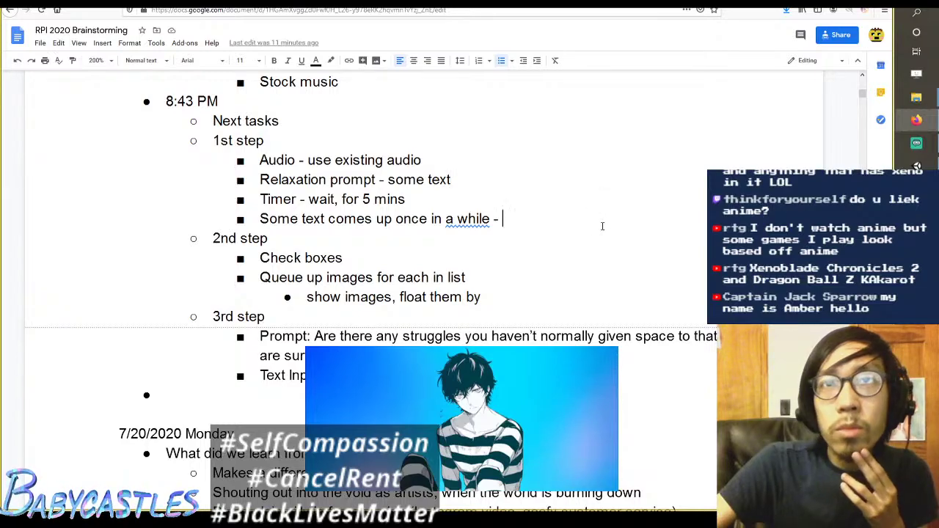
{"action": "scroll", "coordinate": [554, 205], "scroll_direction": "down", "scroll_amount": 2}
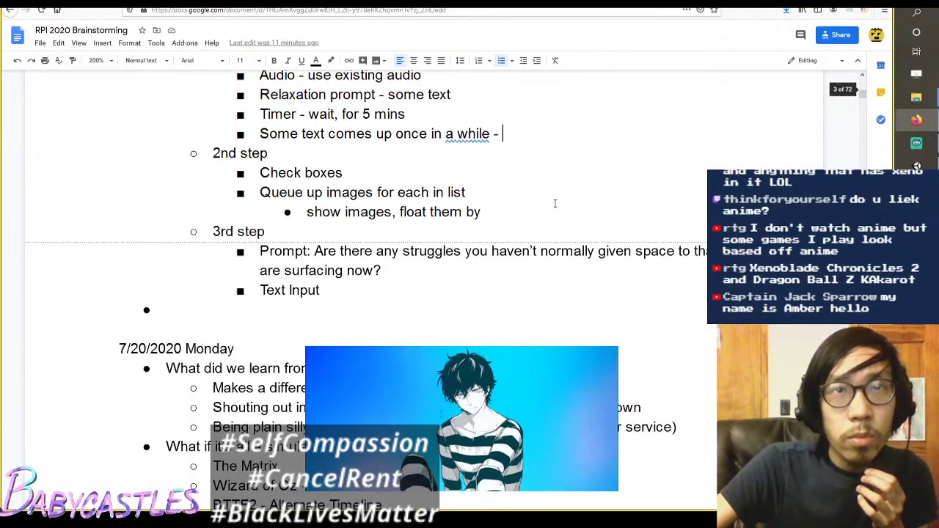
{"action": "scroll", "coordinate": [555, 210], "scroll_direction": "up", "scroll_amount": 2}
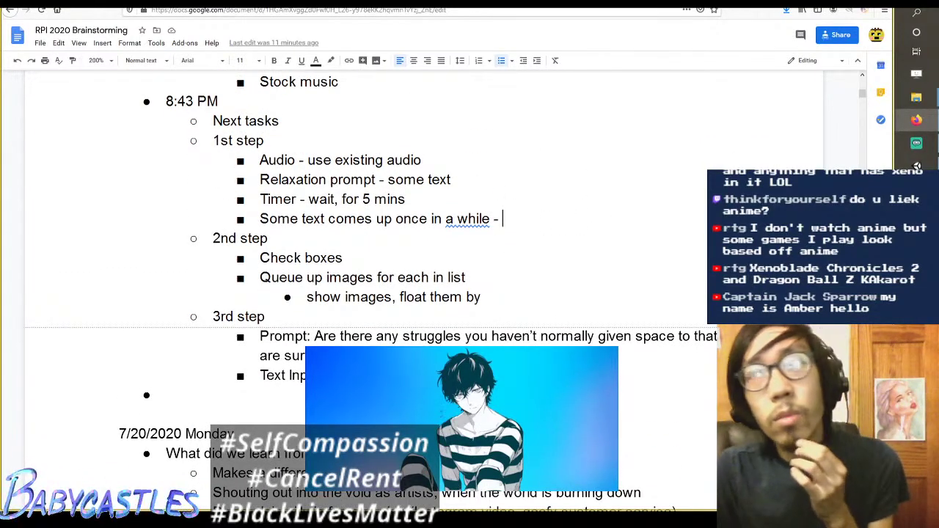
{"action": "key", "text": "alt+Tab"}
Step: Open a blank line under the '// hide relax button' comment
{"action": "left_click", "coordinate": [464, 271]}
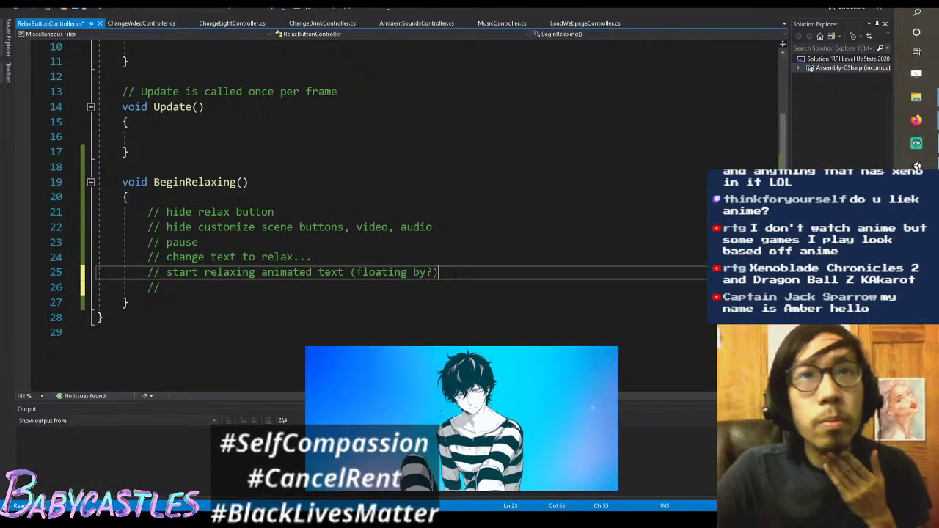
{"action": "key", "text": "Down"}
{"action": "key", "text": "Up"}
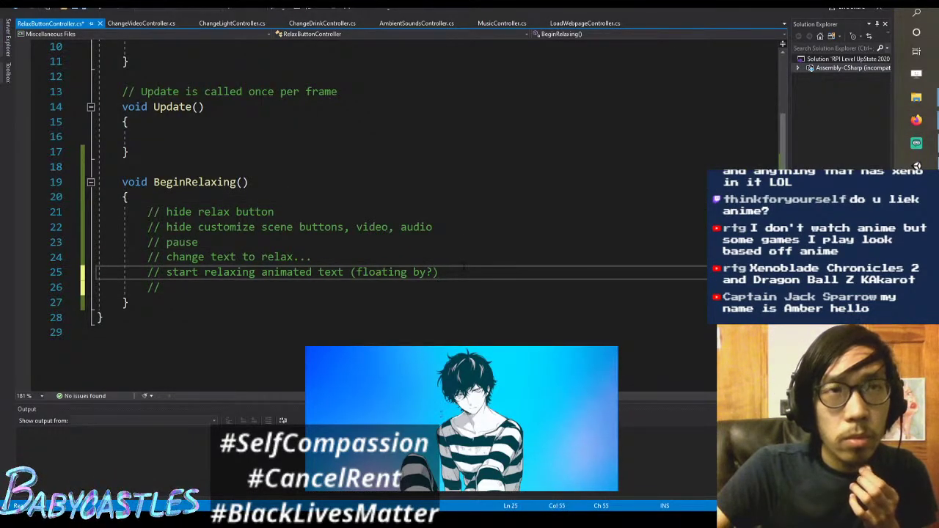
{"action": "left_click", "coordinate": [476, 244]}
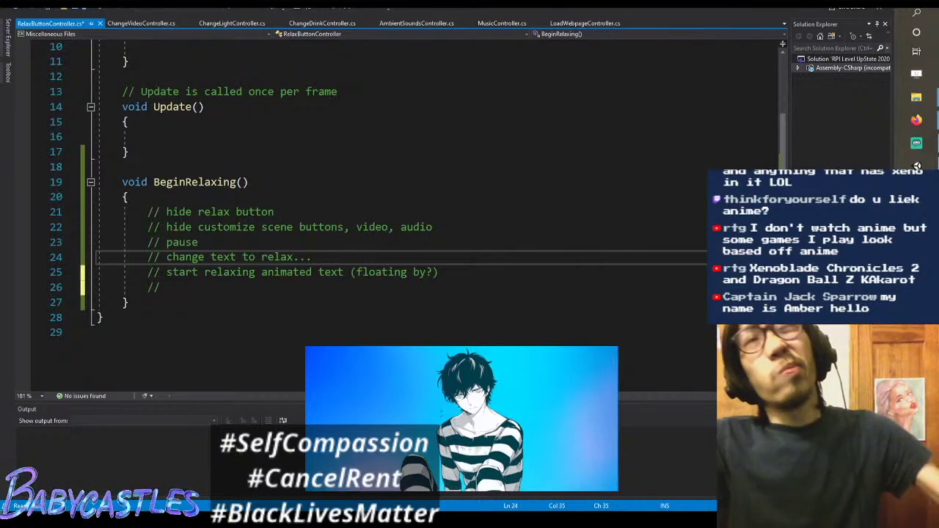
{"action": "key", "text": "Up"}
{"action": "key", "text": "Up"}
{"action": "key", "text": "Up"}
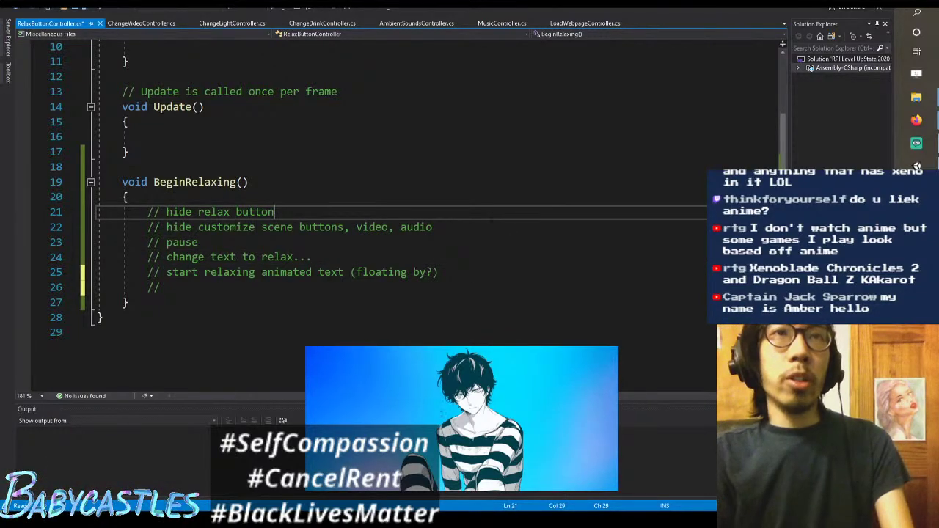
{"action": "key", "text": "Return"}
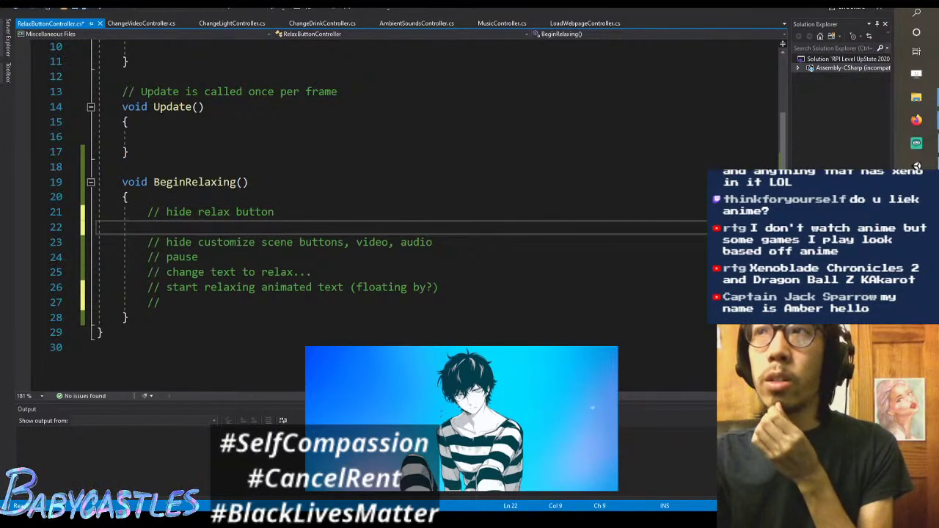
{"action": "key", "text": "alt+Tab"}
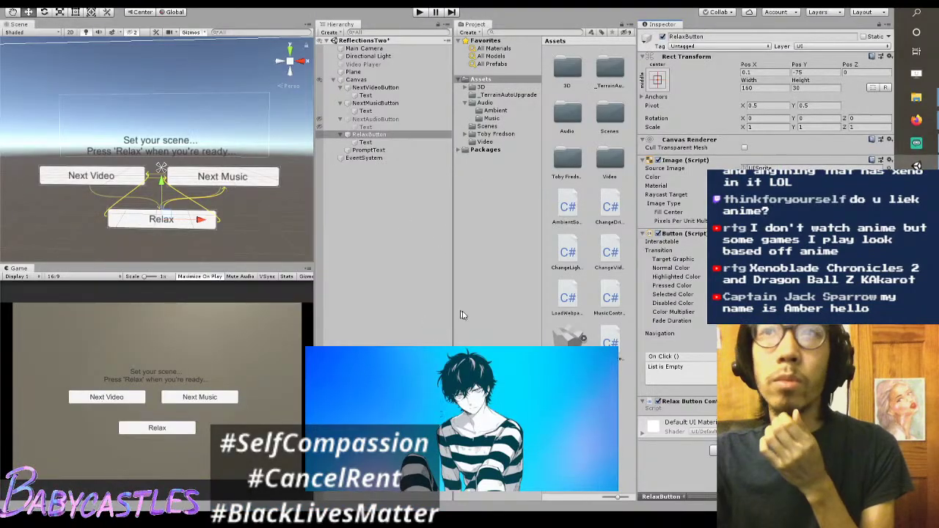
{"action": "key", "text": "alt+Tab"}
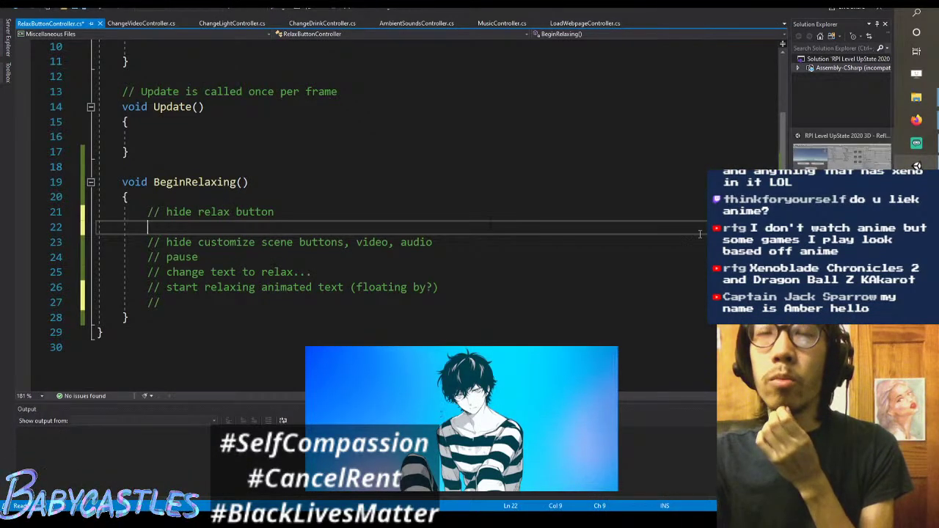
Step: Type 'RelaxButton.' on the new line, discarding the RelaxButtonController autocomplete
{"action": "type", "text": "relax"}
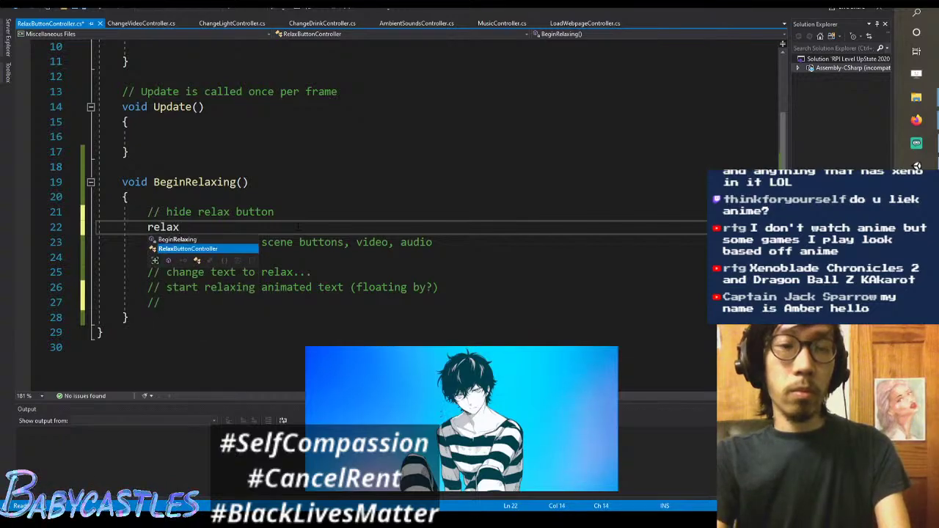
{"action": "type", "text": "Butt"}
{"action": "key", "text": "BackSpace"}
{"action": "key", "text": "BackSpace"}
{"action": "key", "text": "BackSpace"}
{"action": "key", "text": "BackSpace"}
{"action": "key", "text": "BackSpace"}
{"action": "key", "text": "BackSpace"}
{"action": "key", "text": "BackSpace"}
{"action": "key", "text": "BackSpace"}
{"action": "key", "text": "BackSpace"}
{"action": "type", "text": "RelaxButton"}
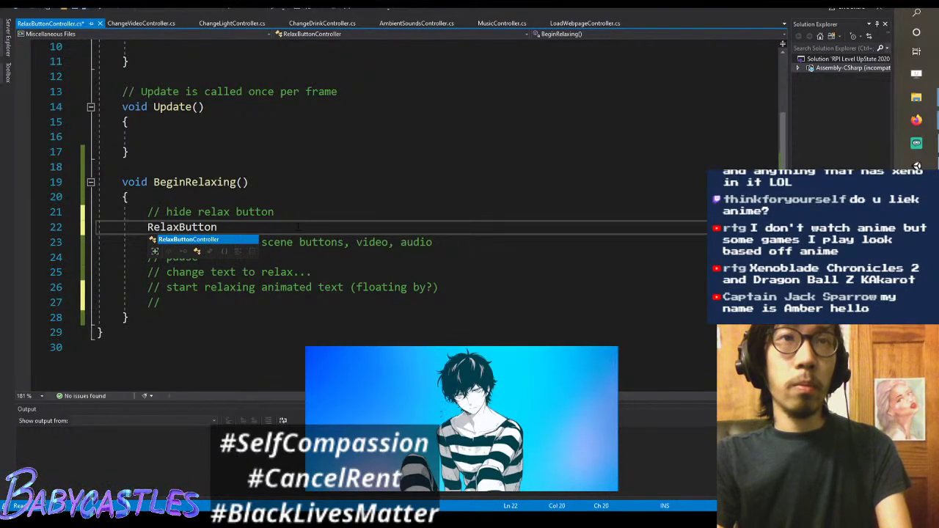
{"action": "key", "text": "Tab"}
{"action": "key", "text": "ctrl+BackSpace"}
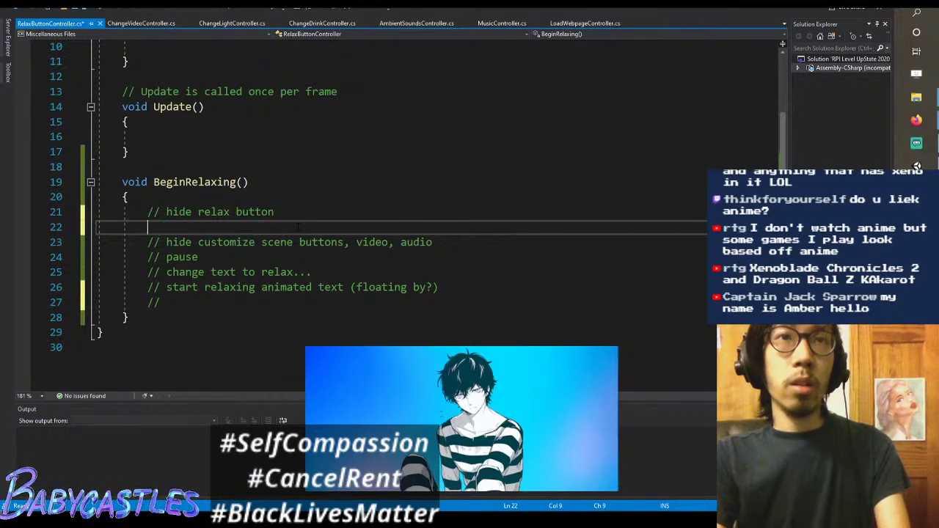
{"action": "type", "text": "RelaxButton"}
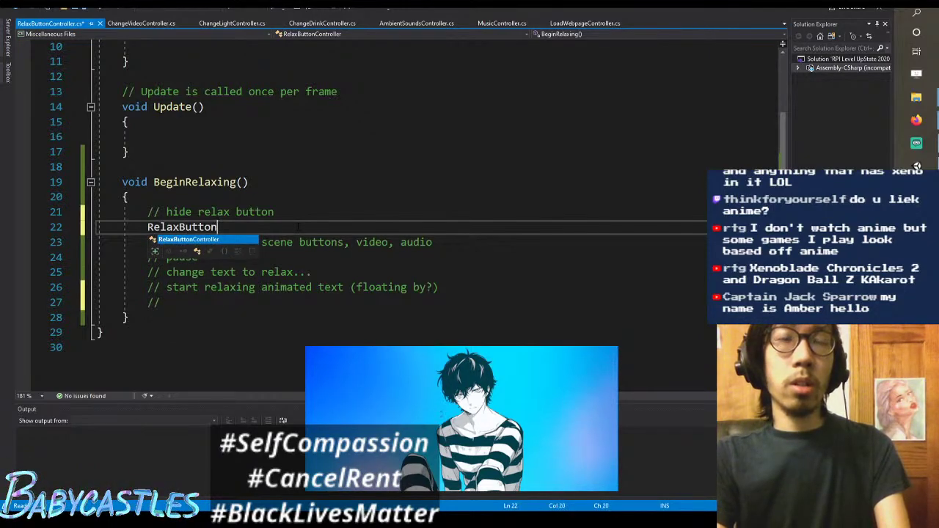
{"action": "type", "text": "Controller."}
{"action": "key", "text": "BackSpace"}
{"action": "key", "text": "ctrl+BackSpace"}
{"action": "type", "text": "RelaxButton"}
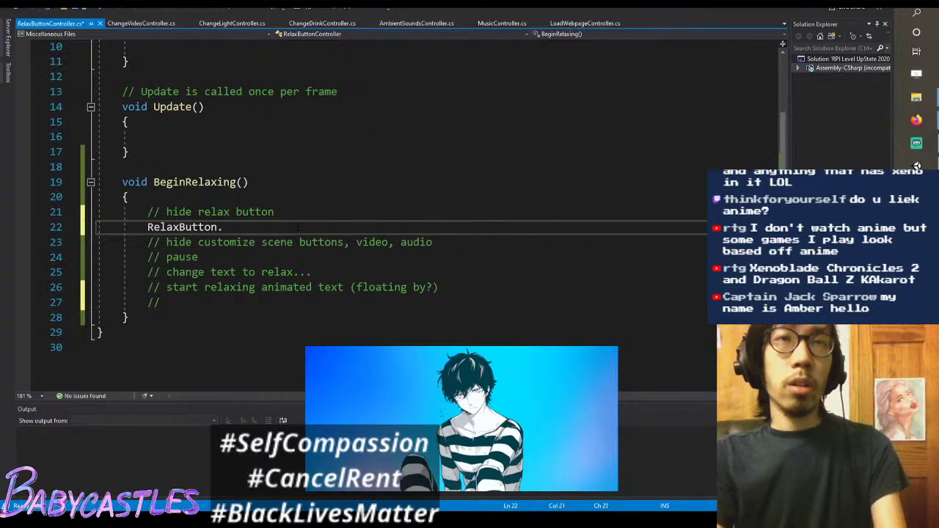
{"action": "type", "text": "."}
Step: Declare a field 'public Button RelaxButton;' at the top of the class
{"action": "scroll", "coordinate": [416, 208], "scroll_direction": "up", "scroll_amount": 3}
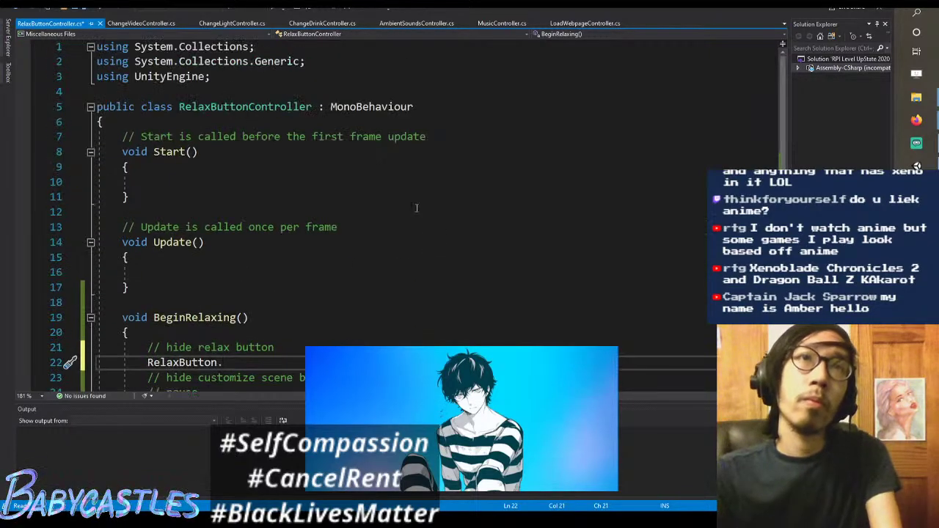
{"action": "left_click", "coordinate": [102, 122]}
{"action": "key", "text": "Return"}
{"action": "key", "text": "Return"}
{"action": "key", "text": "Up"}
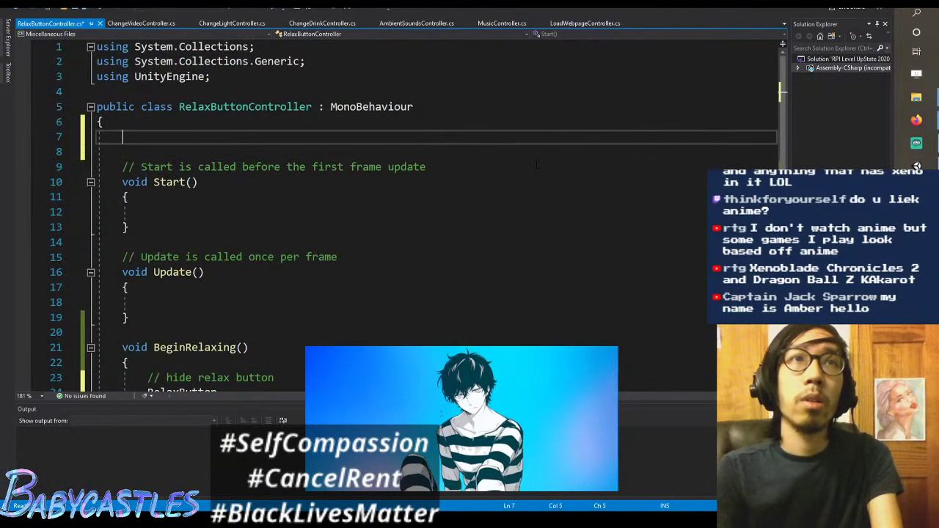
{"action": "type", "text": "public Button"}
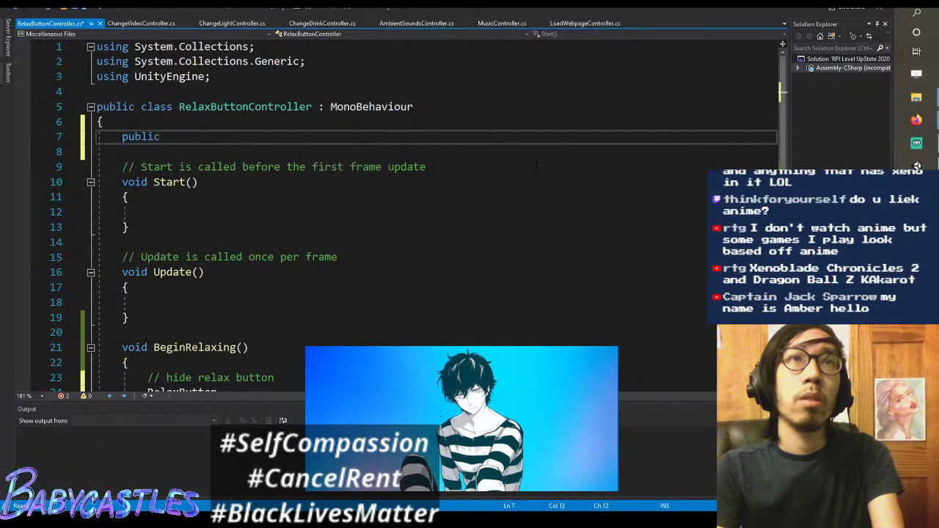
{"action": "key", "text": "ctrl+z"}
{"action": "type", "text": "RelaxButton;"}
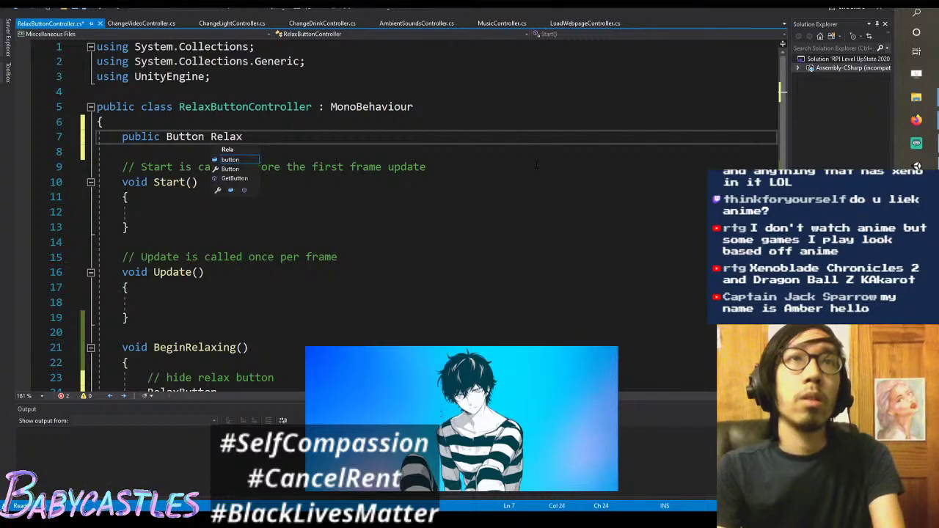
Step: Add a 'using UnityEngine.UI;' directive below the existing UnityEngine import
{"action": "key", "text": "Up"}
{"action": "key", "text": "Up"}
{"action": "key", "text": "Up"}
{"action": "key", "text": "Up"}
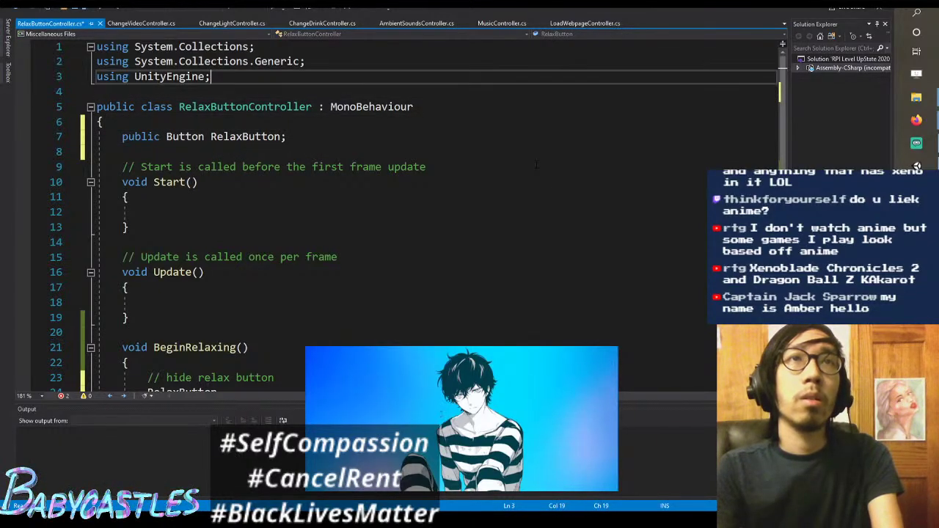
{"action": "key", "text": "Return"}
{"action": "type", "text": "using UnityEngine"}
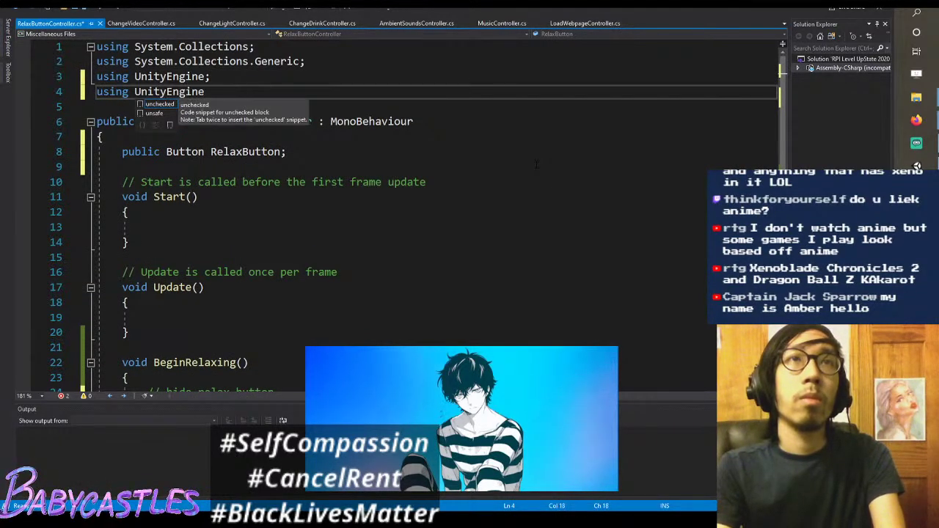
{"action": "key", "text": "Escape"}
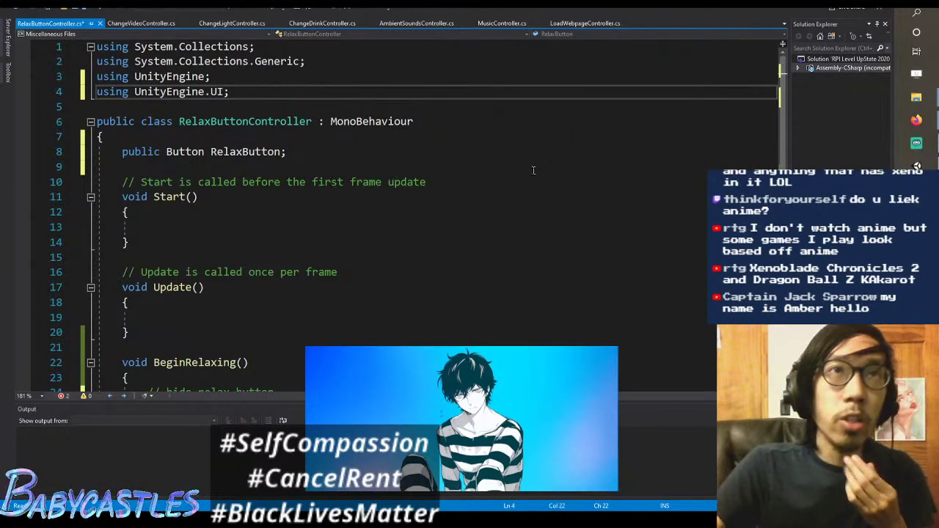
Step: Complete the hide relax button line as 'RelaxButton.Hide()'
{"action": "scroll", "coordinate": [536, 167], "scroll_direction": "down", "scroll_amount": 5}
{"action": "left_click", "coordinate": [443, 179]}
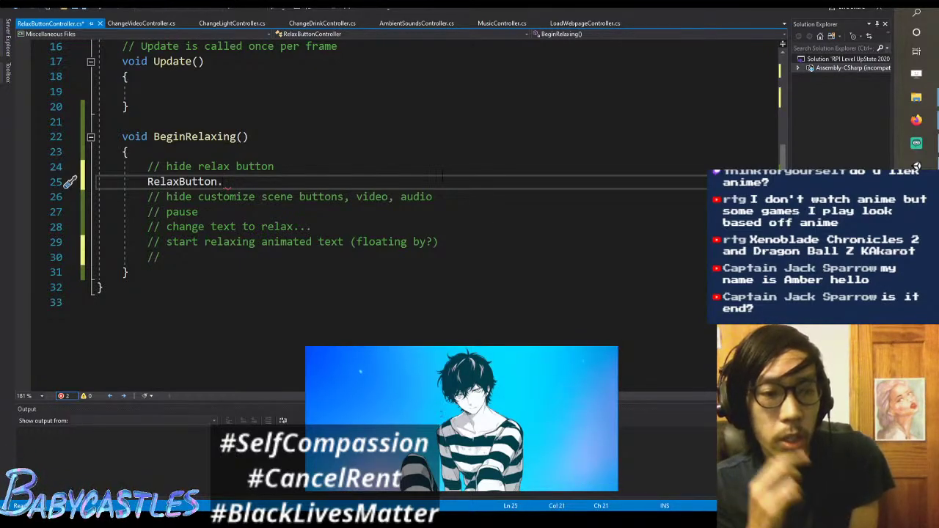
{"action": "type", "text": "Hide()"}
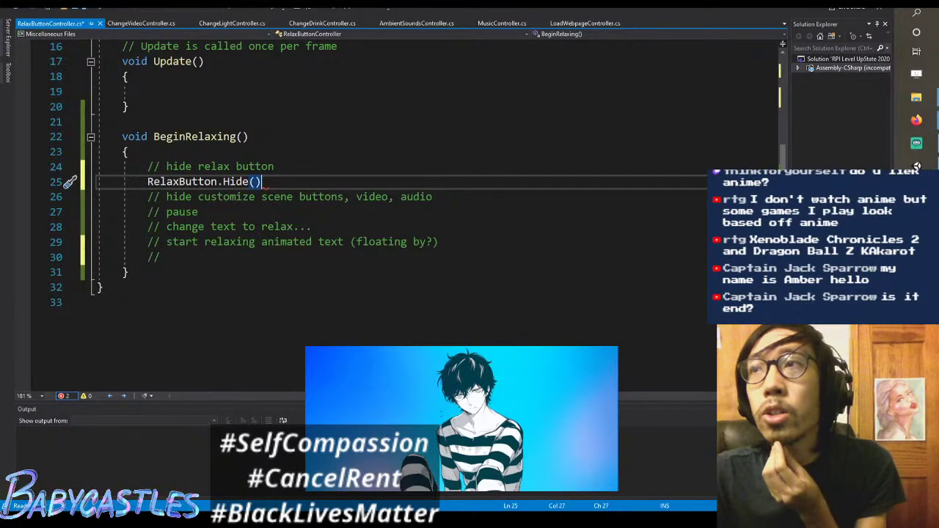
{"action": "key", "text": "alt+Tab"}
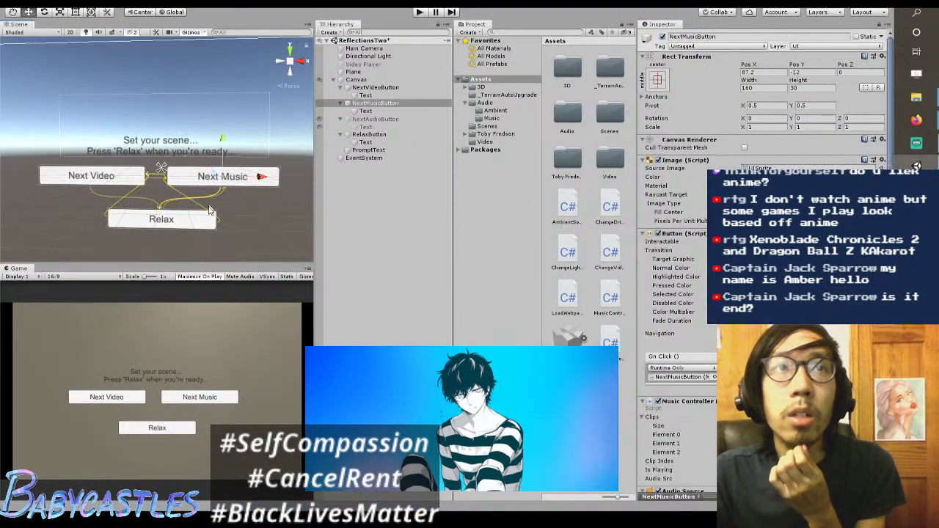
{"action": "left_click", "coordinate": [205, 221]}
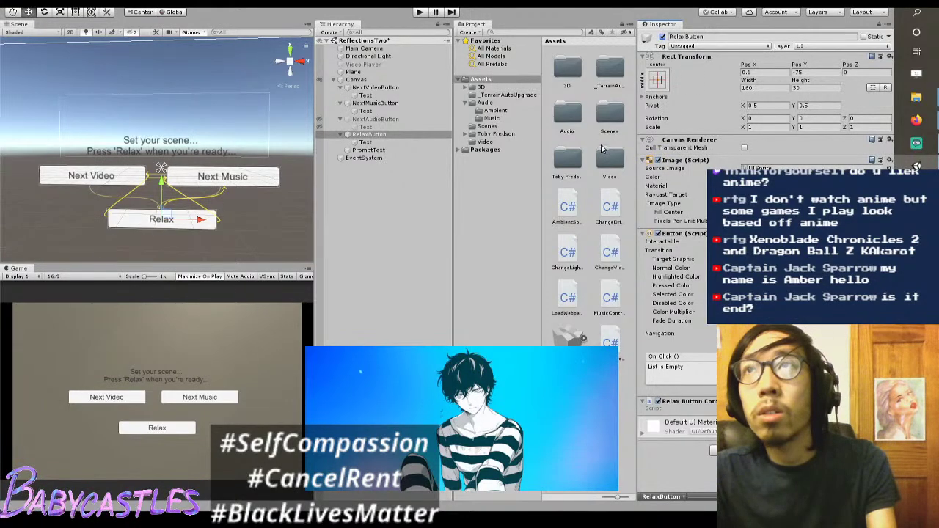
{"action": "key", "text": "alt+Tab"}
{"action": "left_click", "coordinate": [400, 197]}
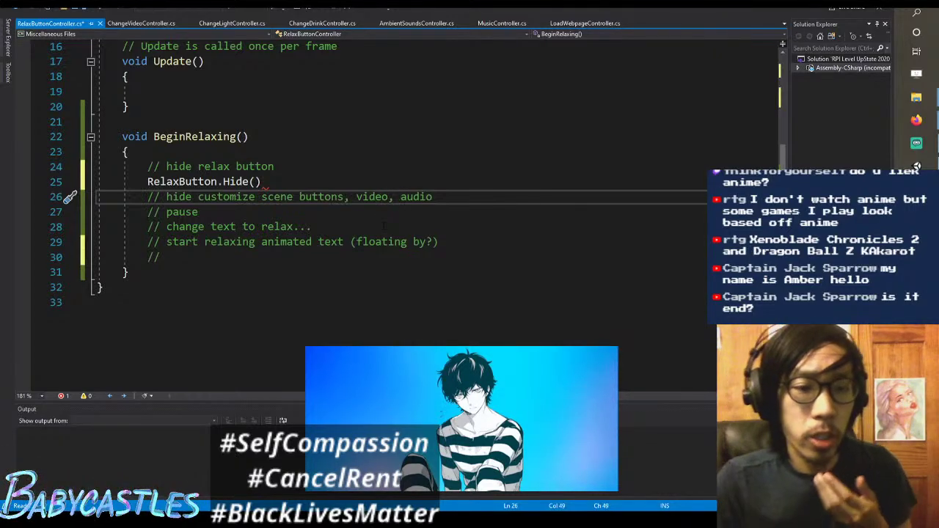
{"action": "left_click", "coordinate": [325, 182]}
{"action": "left_click", "coordinate": [325, 197]}
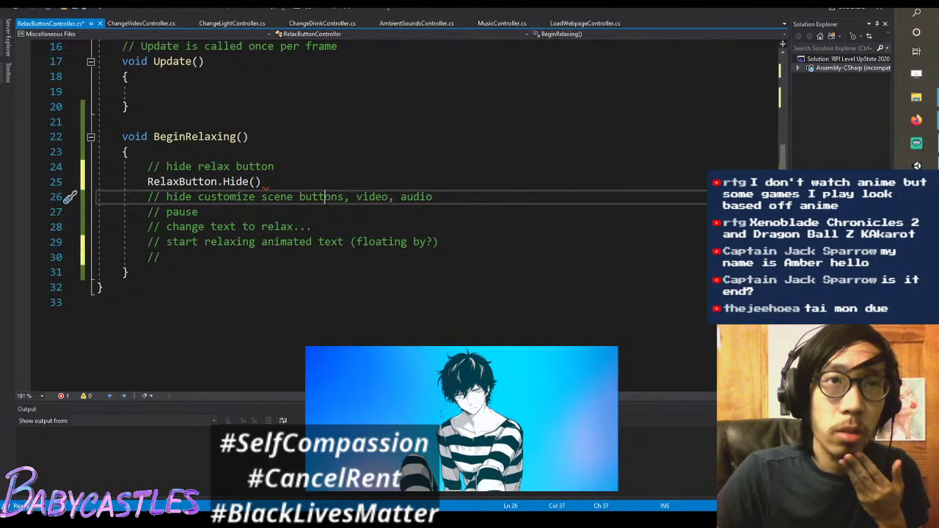
{"action": "left_click", "coordinate": [325, 166]}
{"action": "left_click", "coordinate": [325, 181]}
{"action": "key", "text": "alt+Tab"}
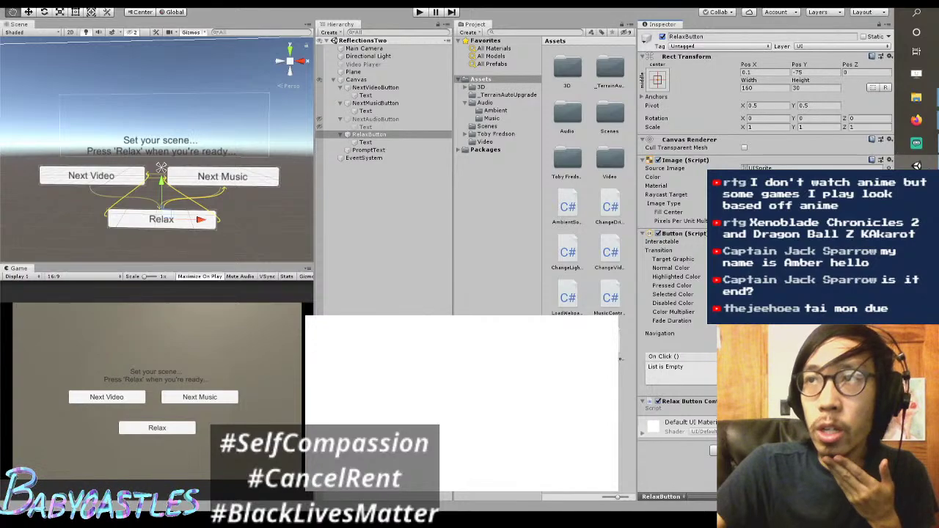
{"action": "key", "text": "alt+Tab"}
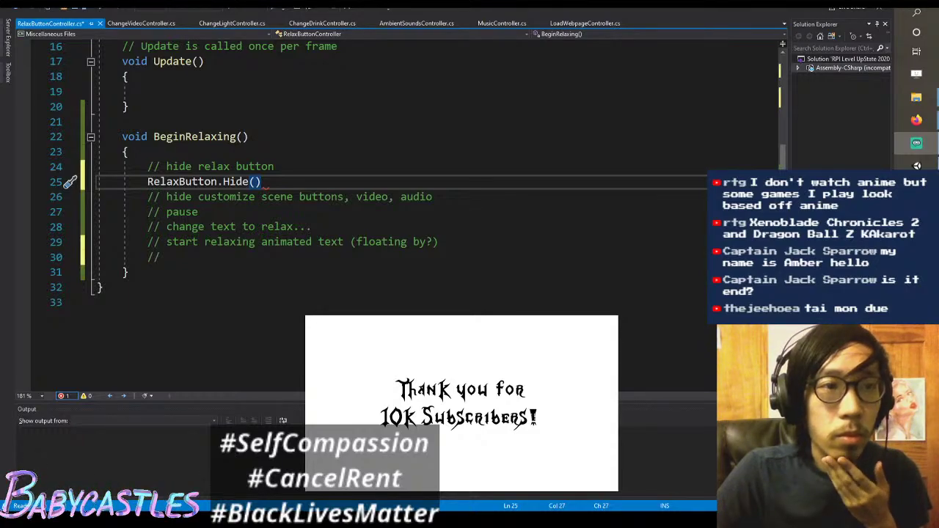
{"action": "key", "text": "alt+Tab"}
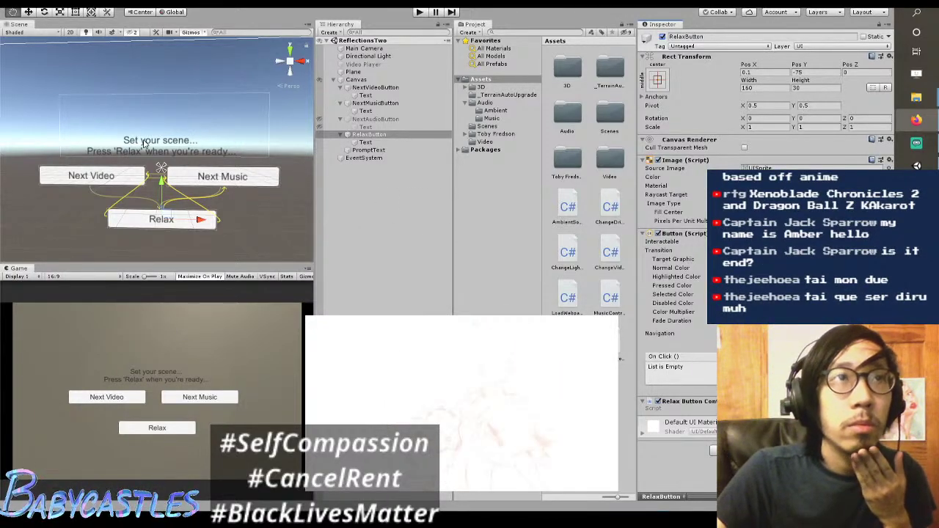
{"action": "left_click", "coordinate": [168, 143]}
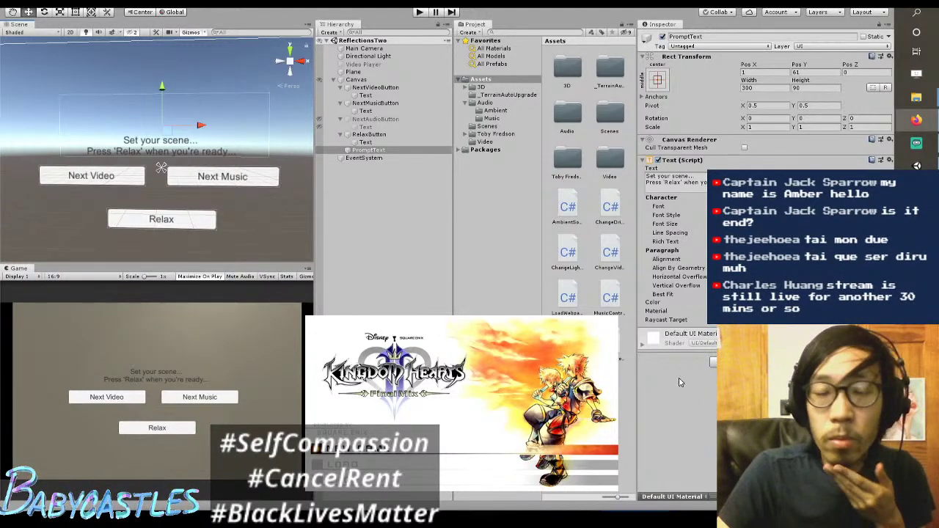
Step: Toggle RelaxButton's Image component and active checkbox off and on, leaving it visible
{"action": "left_click", "coordinate": [400, 230]}
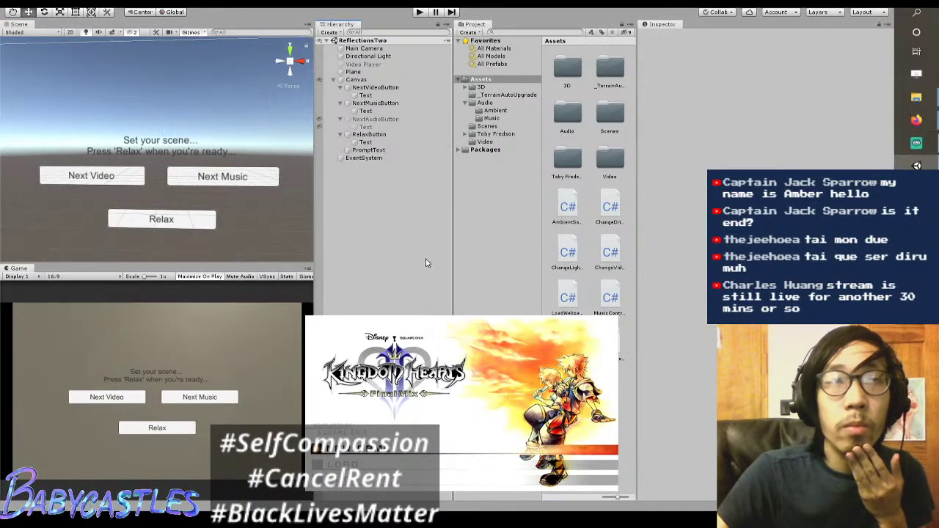
{"action": "left_click", "coordinate": [209, 219]}
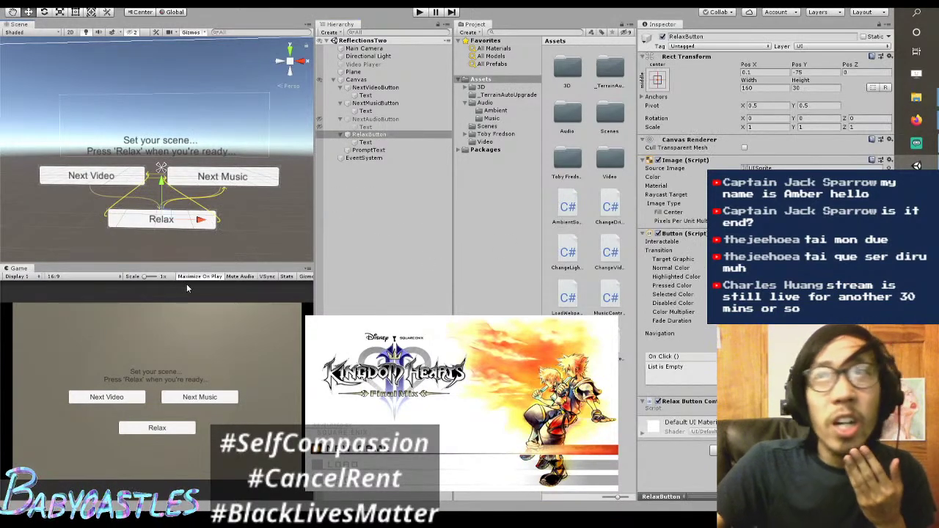
{"action": "left_click", "coordinate": [659, 160]}
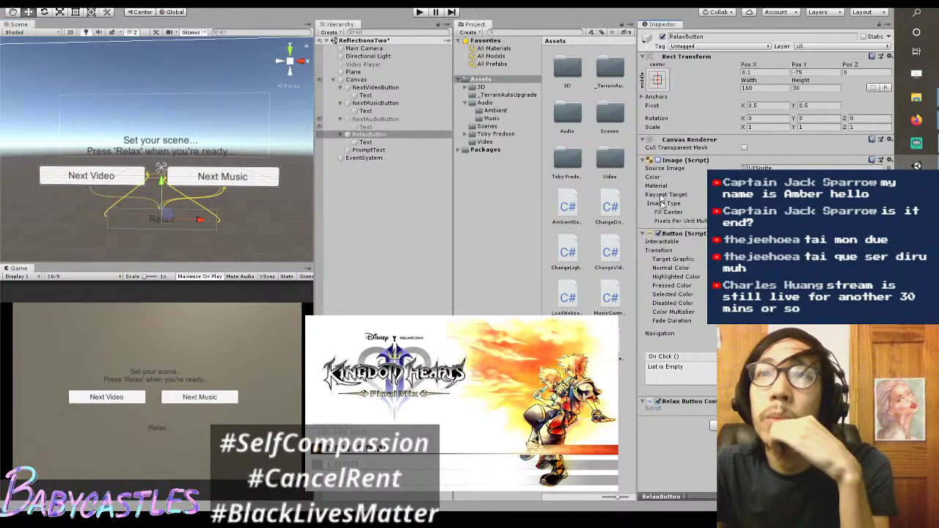
{"action": "left_click", "coordinate": [659, 161]}
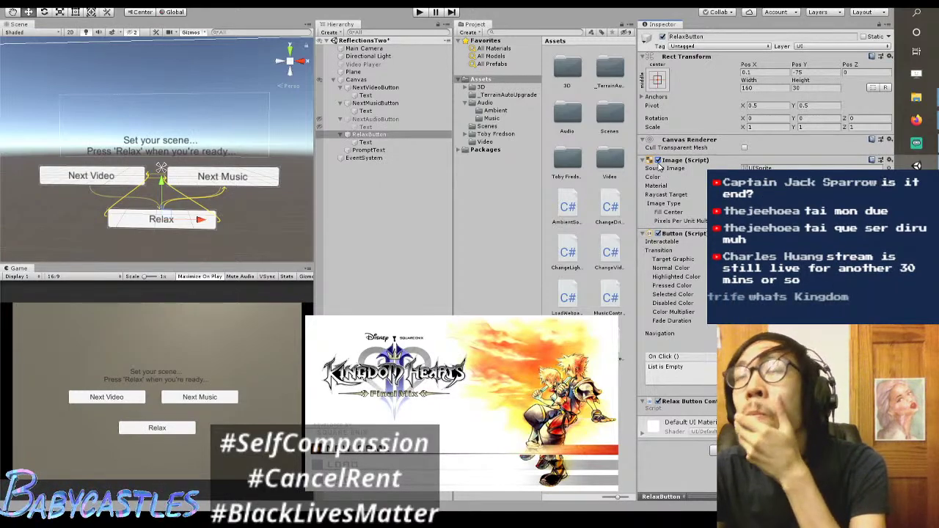
{"action": "left_click", "coordinate": [662, 36]}
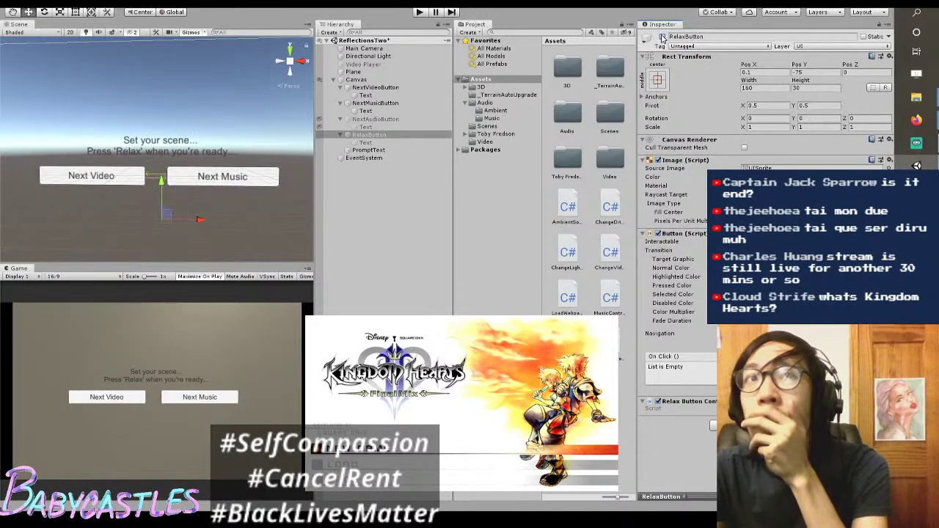
{"action": "left_click", "coordinate": [663, 37]}
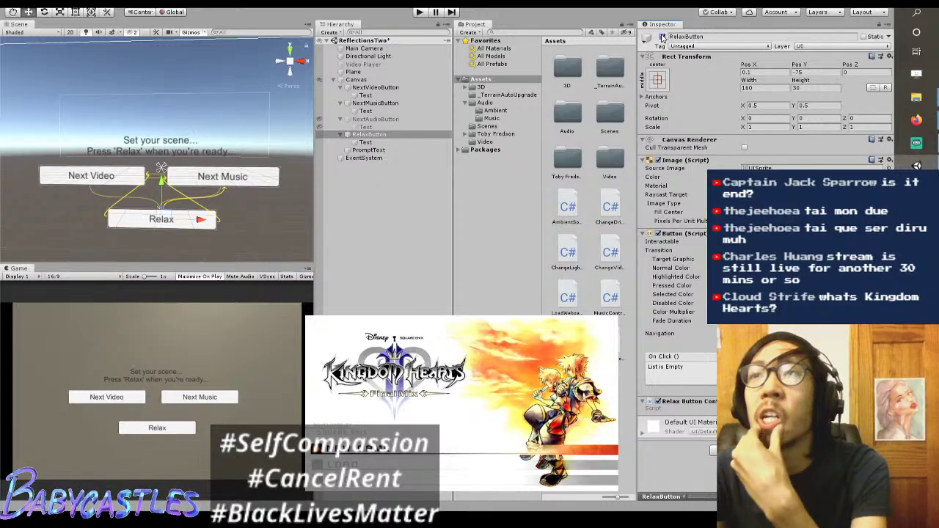
{"action": "left_click", "coordinate": [662, 37]}
{"action": "left_click", "coordinate": [663, 37]}
{"action": "left_click", "coordinate": [662, 37]}
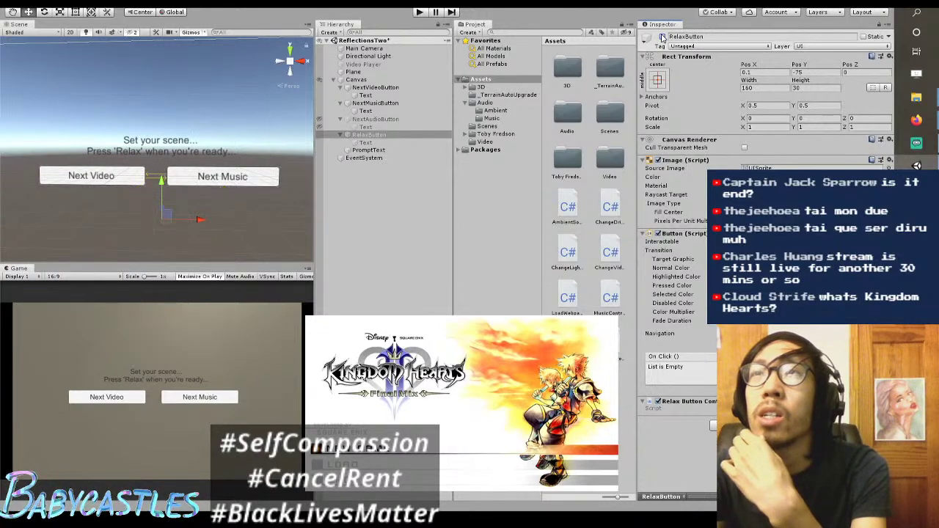
{"action": "left_click", "coordinate": [662, 36]}
Step: Replace RelaxButton.Hide() with 'RelaxButton.enabled = false;' in the RelaxButtonController script
{"action": "key", "text": "alt+Tab"}
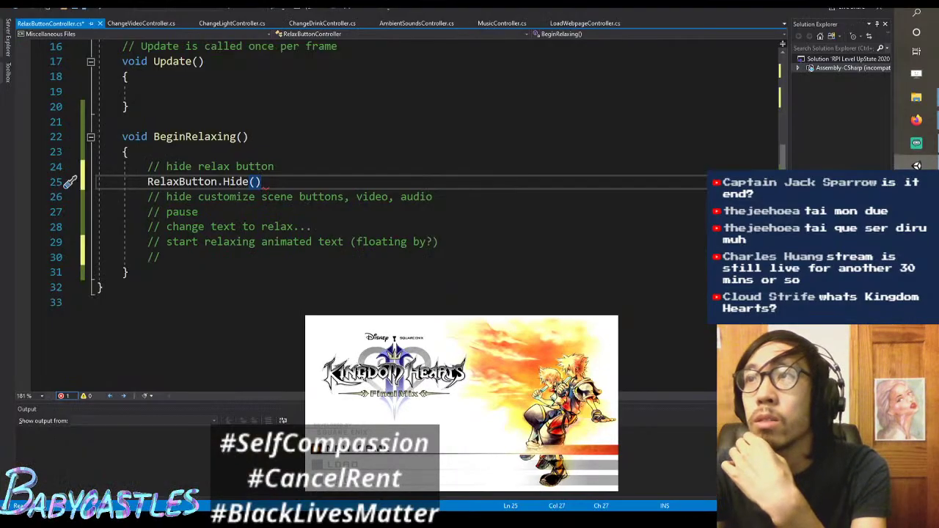
{"action": "left_click", "coordinate": [344, 197]}
{"action": "key", "text": "Up"}
{"action": "key", "text": "Up"}
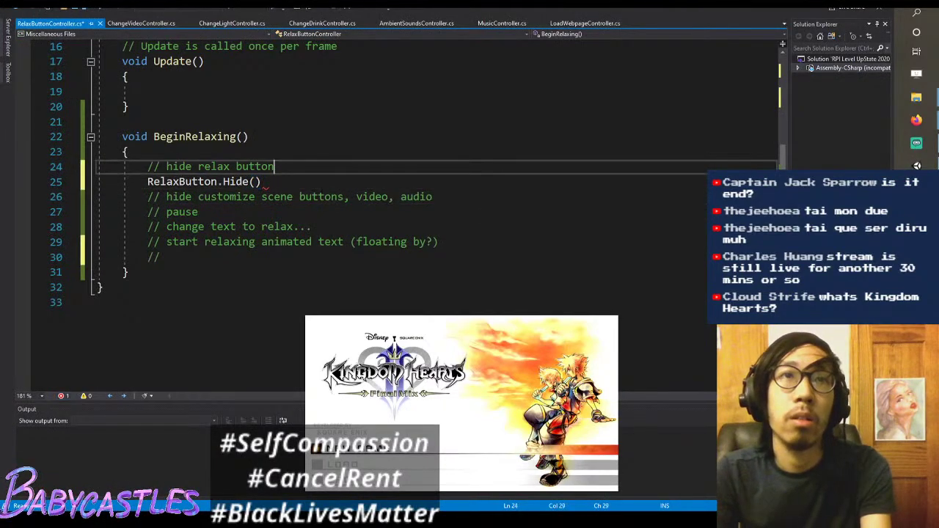
{"action": "key", "text": "Down"}
{"action": "key", "text": "Left"}
{"action": "key", "text": "Left"}
{"action": "key", "text": "BackSpace"}
{"action": "key", "text": "BackSpace"}
{"action": "key", "text": "BackSpace"}
{"action": "key", "text": "BackSpace"}
{"action": "key", "text": "Delete"}
{"action": "key", "text": "Delete"}
{"action": "type", "text": "enabe"}
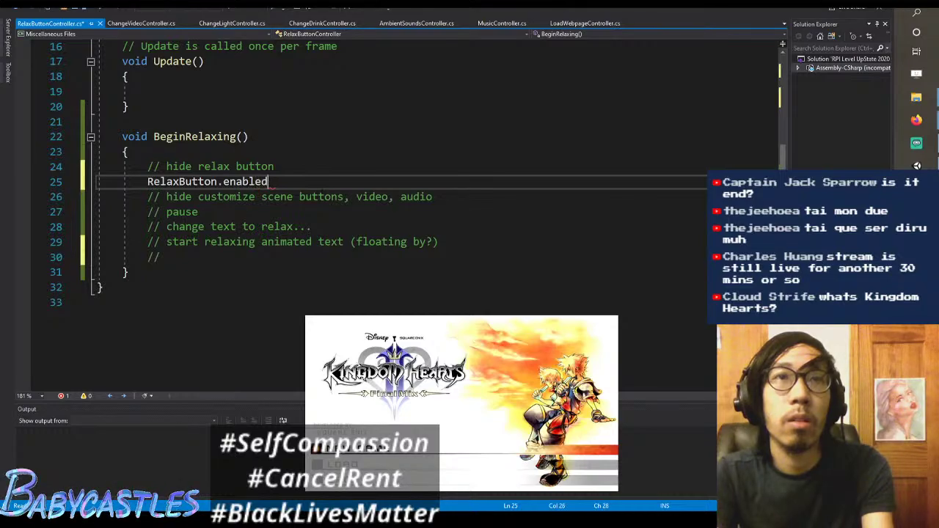
{"action": "type", "text": ";"}
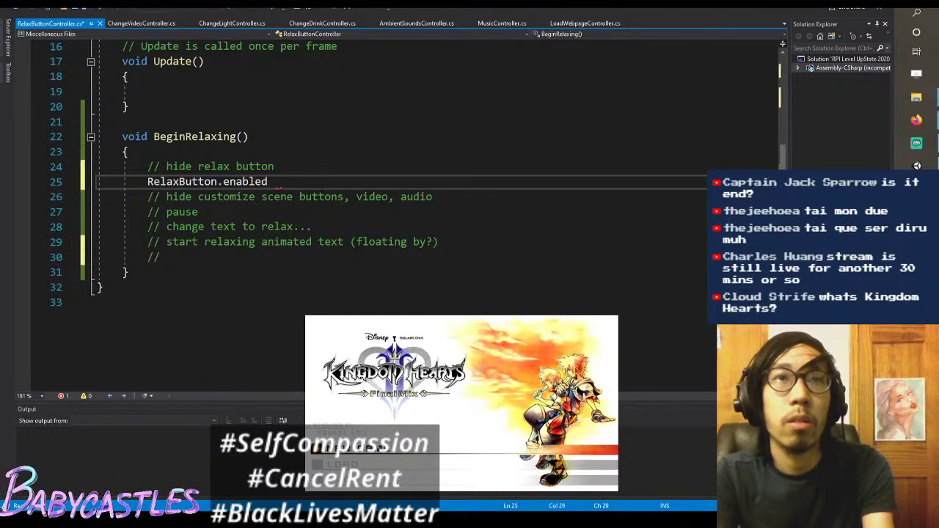
{"action": "type", "text": "= false;"}
Step: Move the hide-relax-button lines to just before BeginRelaxing's closing brace
{"action": "key", "text": "shift+Up"}
{"action": "key", "text": "shift+Up"}
{"action": "key", "text": "ctrl+c"}
{"action": "key", "text": "Delete"}
{"action": "key", "text": "Down"}
{"action": "key", "text": "Down"}
{"action": "key", "text": "Down"}
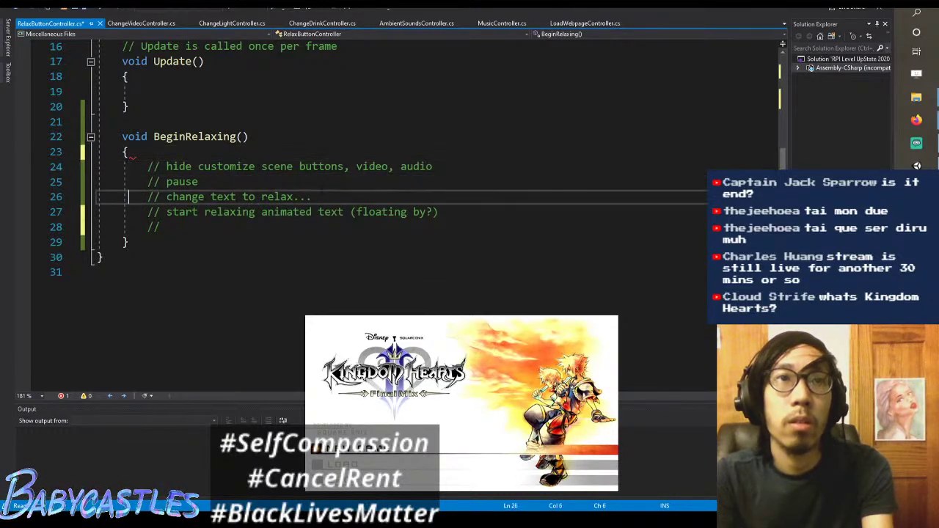
{"action": "key", "text": "Down"}
{"action": "key", "text": "Down"}
{"action": "key", "text": "Down"}
{"action": "key", "text": "Home"}
{"action": "key", "text": "Return"}
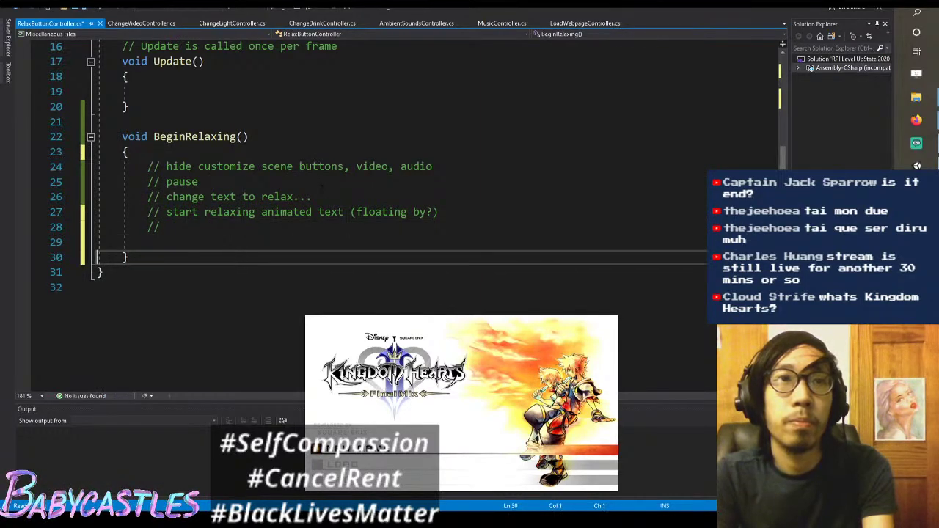
{"action": "left_click", "coordinate": [98, 242]}
{"action": "key", "text": "ctrl+v"}
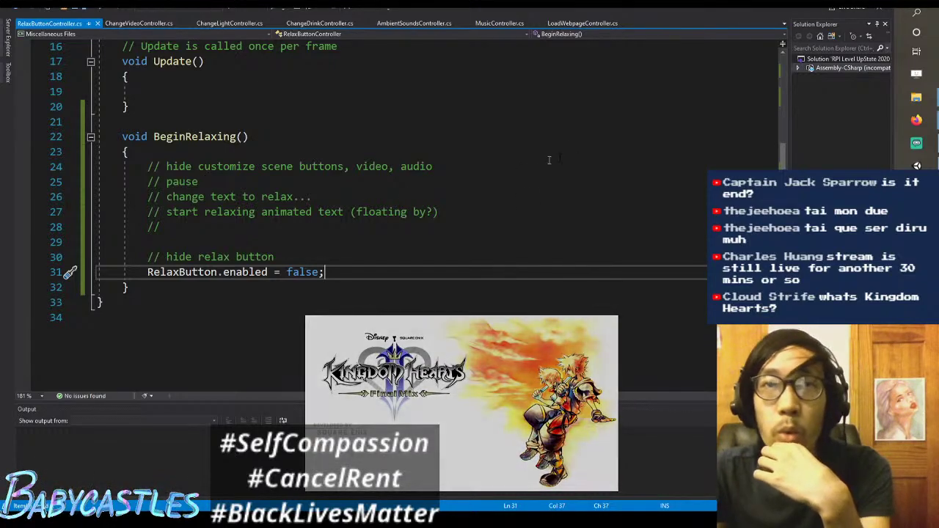
Step: Glance at the VideoPlayer scripting reference and the RPI 2020 Brainstorming notes, then return to the script
{"action": "mouse_move", "coordinate": [886, 137]}
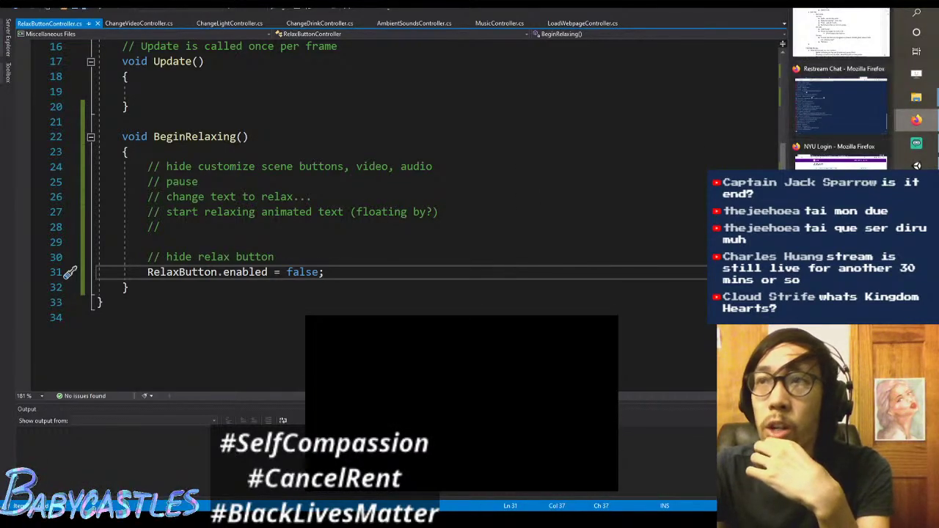
{"action": "left_click", "coordinate": [841, 32]}
{"action": "key", "text": "ctrl+Tab"}
{"action": "key", "text": "ctrl+Tab"}
{"action": "key", "text": "ctrl+Tab"}
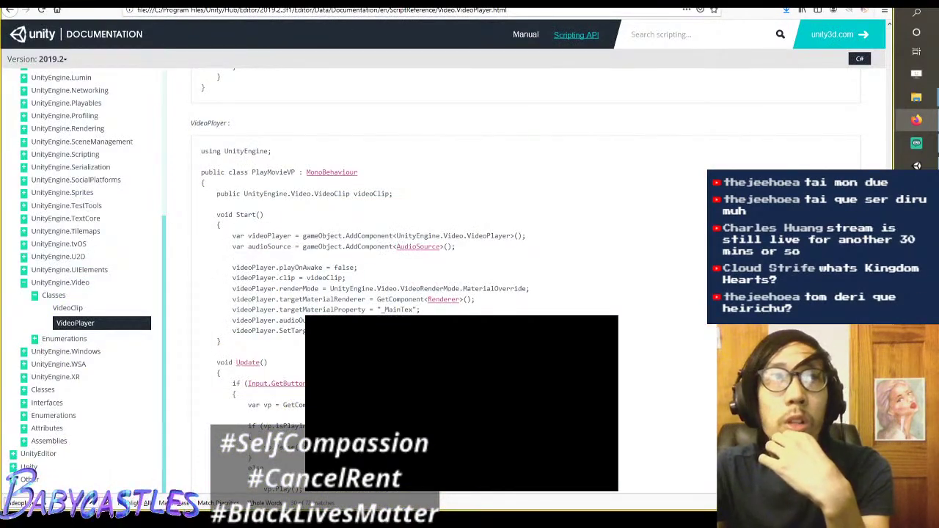
{"action": "key", "text": "ctrl+shift+Tab"}
{"action": "key", "text": "ctrl+shift+Tab"}
{"action": "key", "text": "ctrl+shift+Tab"}
{"action": "key", "text": "alt+Tab"}
{"action": "key", "text": "alt+Tab"}
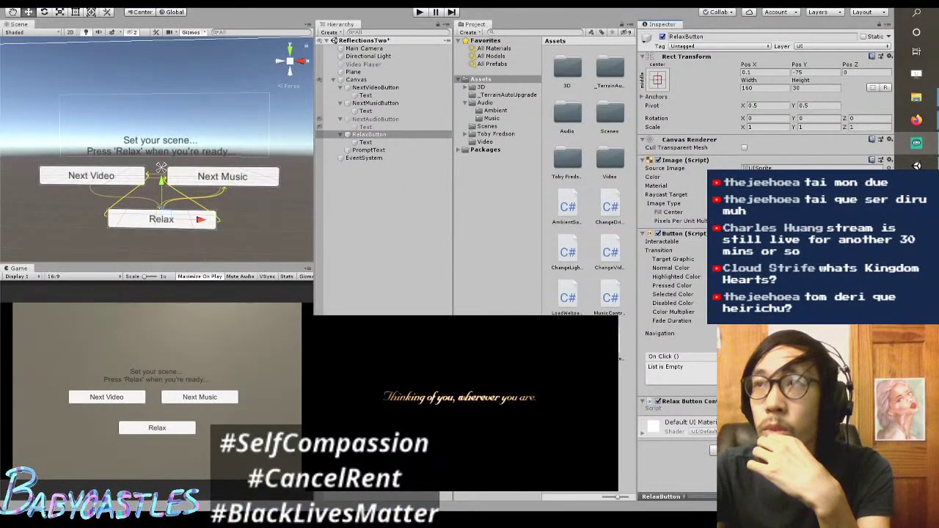
{"action": "key", "text": "alt+Tab"}
{"action": "mouse_move", "coordinate": [916, 119]}
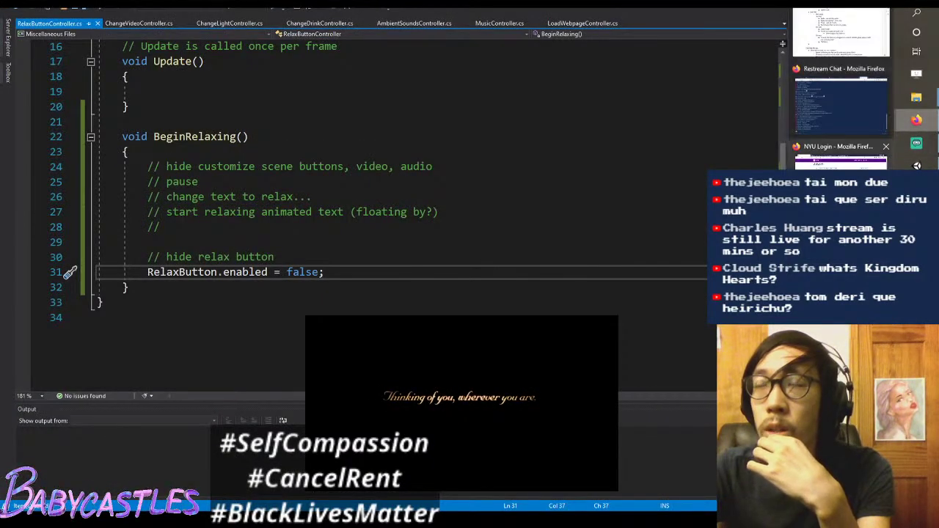
{"action": "left_click", "coordinate": [842, 33]}
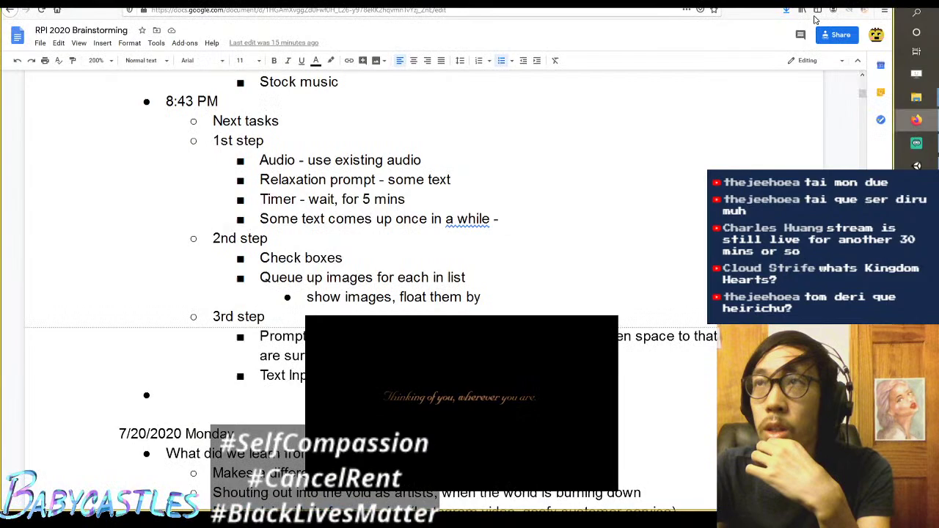
{"action": "left_click", "coordinate": [916, 163]}
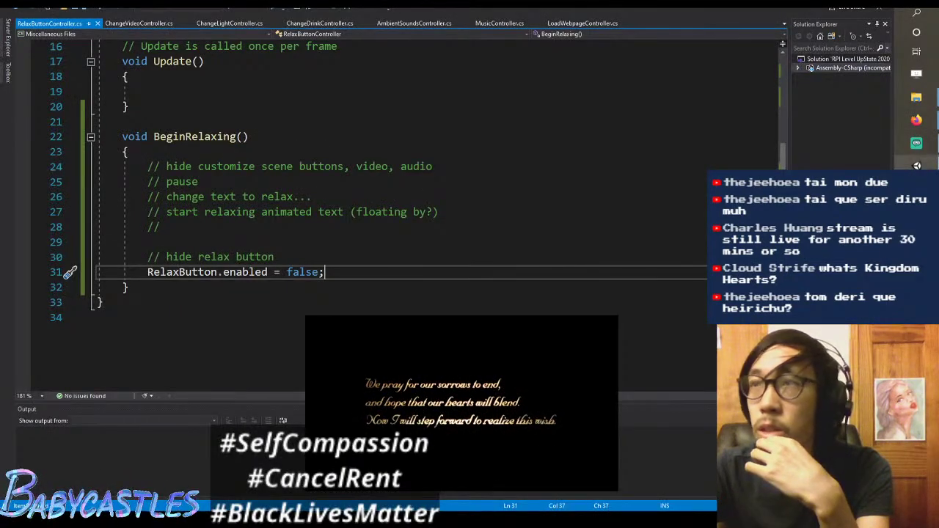
{"action": "mouse_move", "coordinate": [918, 166]}
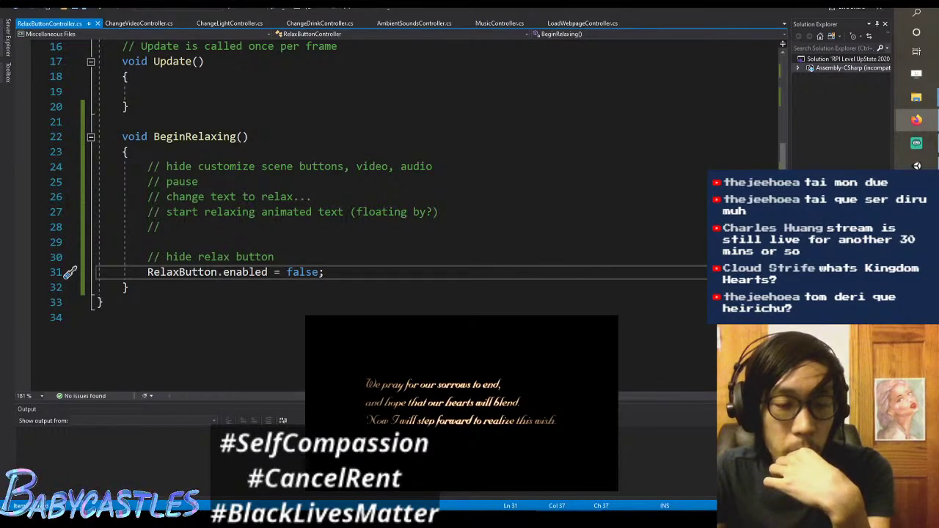
Step: Bring the Unity editor with the relaxation scene to the front
{"action": "left_click", "coordinate": [916, 119]}
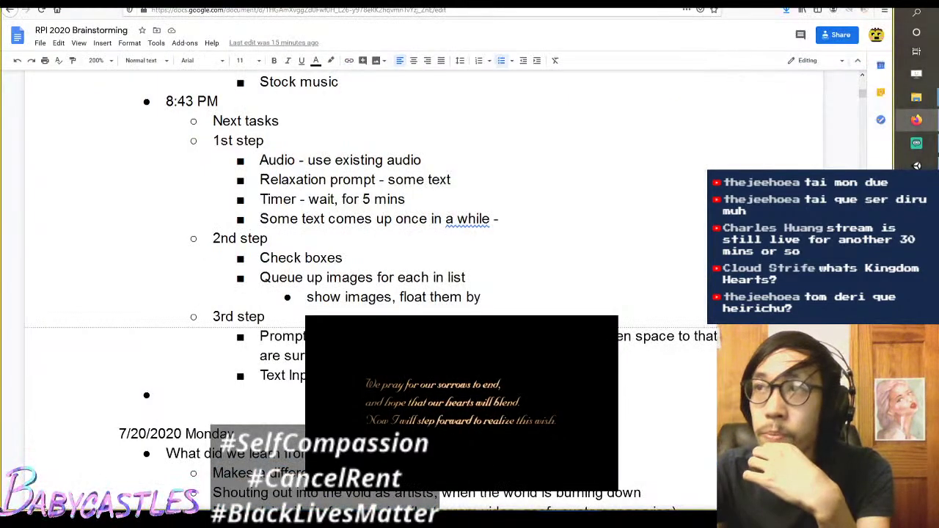
{"action": "left_click", "coordinate": [916, 119]}
{"action": "left_click", "coordinate": [917, 166]}
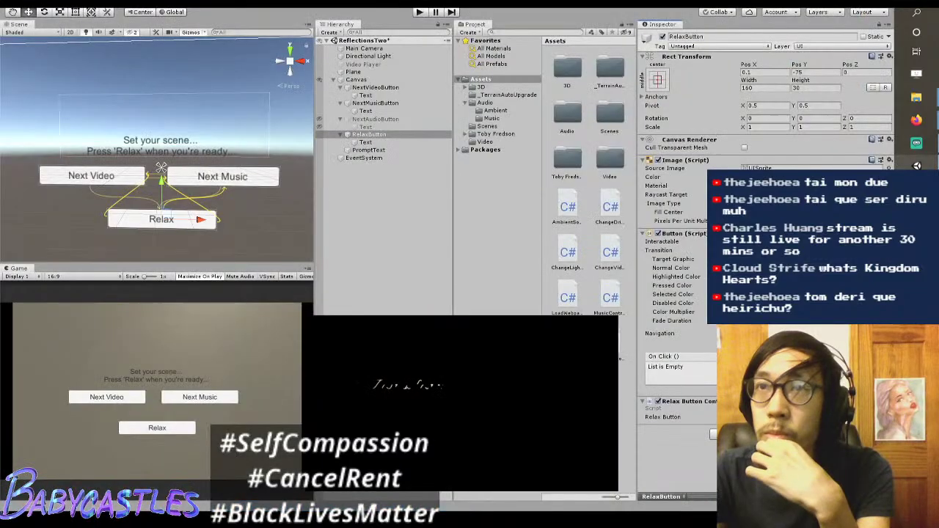
{"action": "mouse_move", "coordinate": [917, 120]}
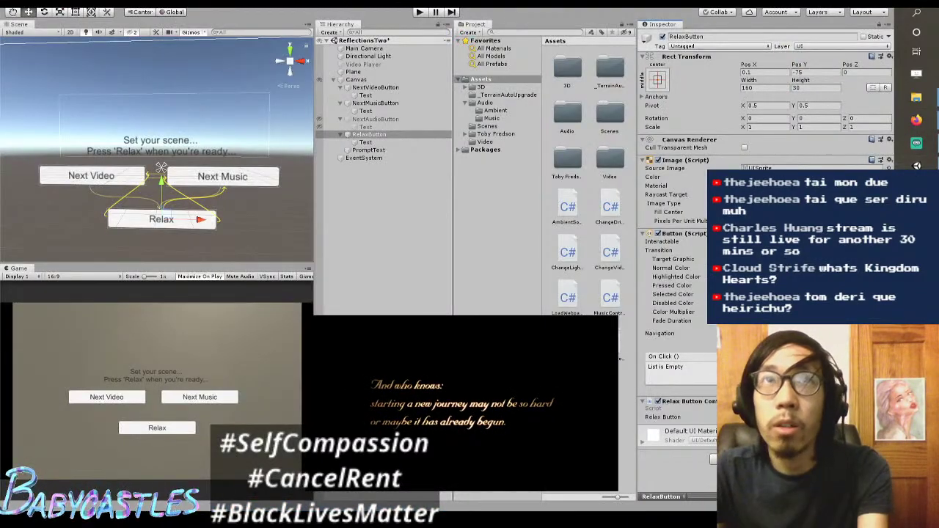
Step: Play the scene, press Next Video twice to reach the palm-tree clip, then stop
{"action": "key", "text": "ctrl+p"}
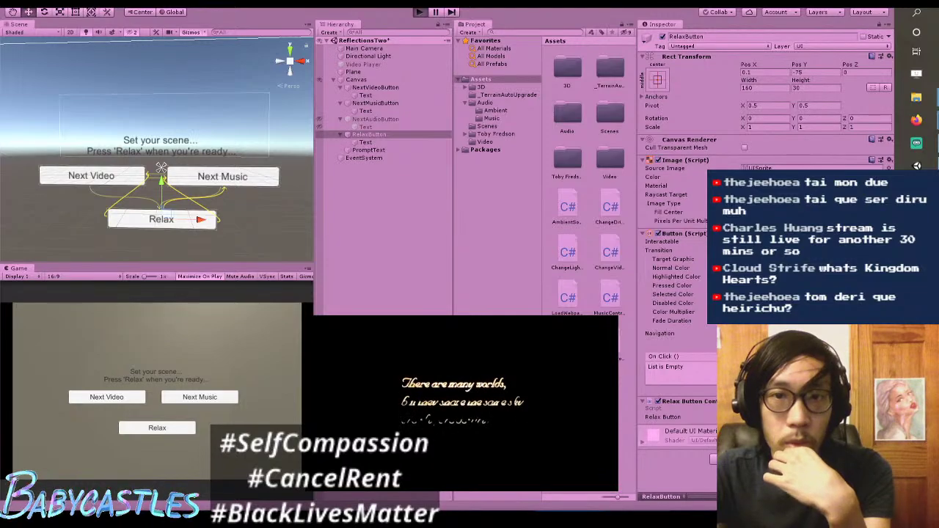
{"action": "key", "text": "ctrl+p"}
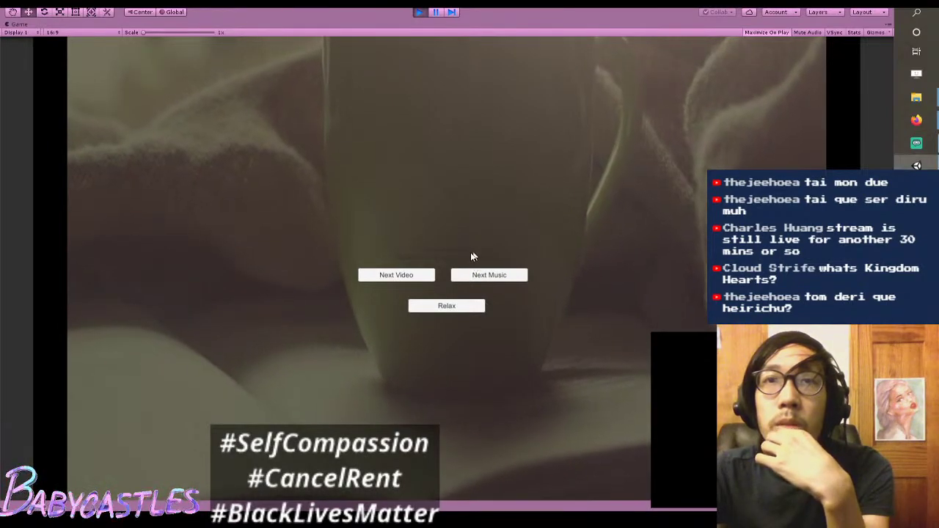
{"action": "left_click", "coordinate": [412, 279]}
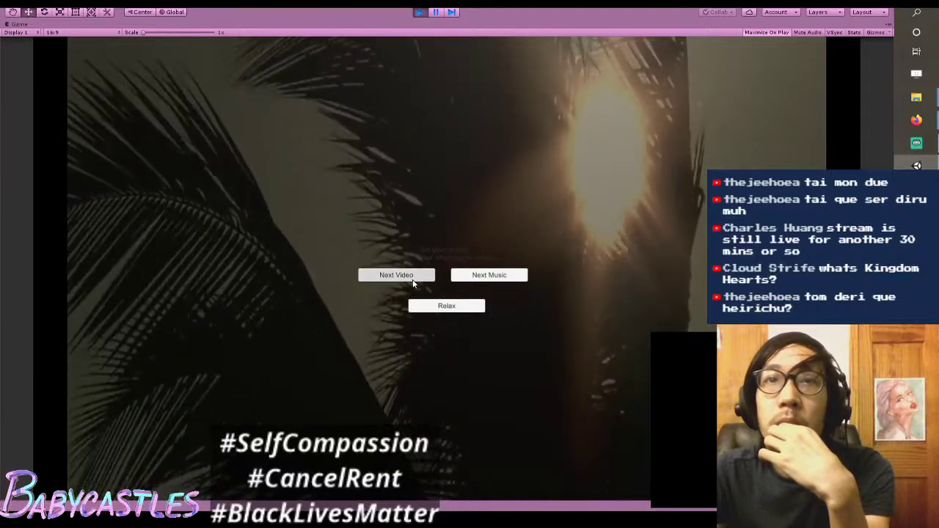
{"action": "left_click", "coordinate": [413, 279]}
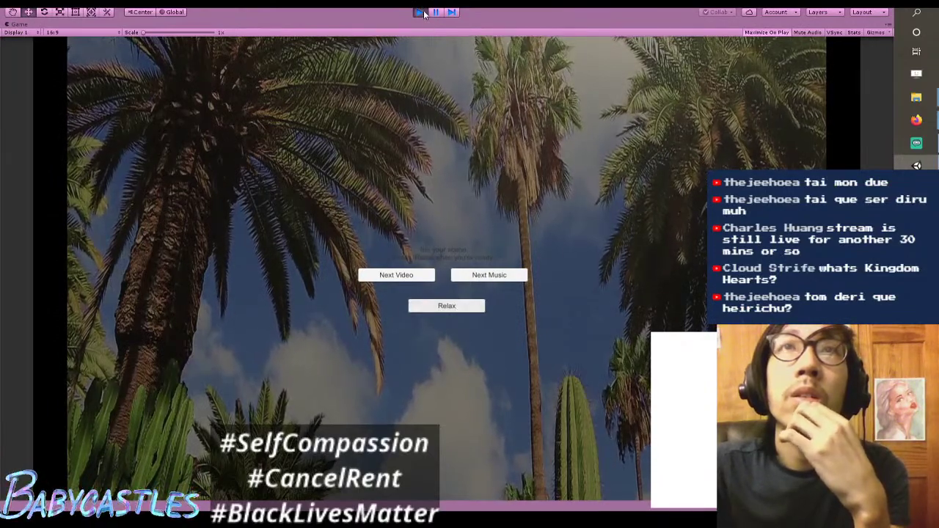
{"action": "key", "text": "ctrl+p"}
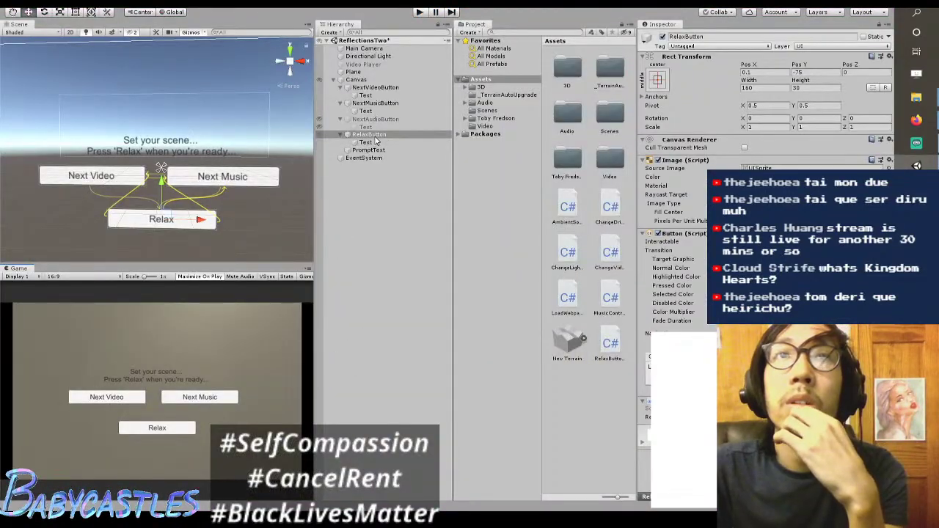
Step: Set the Relax Button Controller's Relax Button field to the RelaxButton object
{"action": "left_click", "coordinate": [374, 136]}
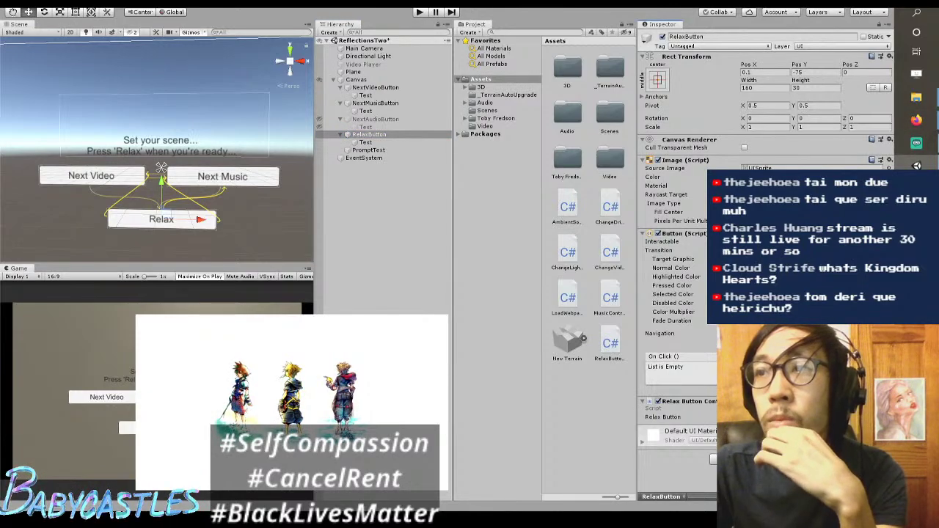
{"action": "left_click", "coordinate": [889, 417]}
{"action": "left_click", "coordinate": [41, 50]}
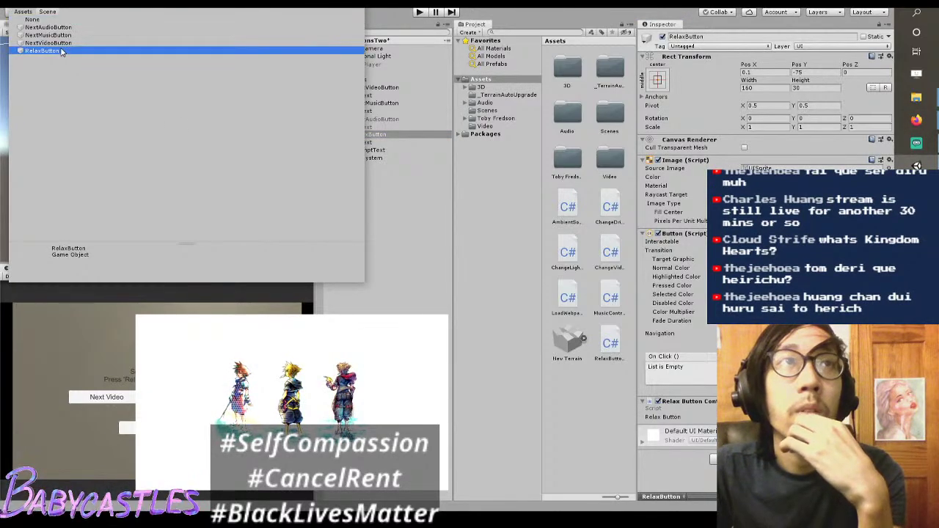
{"action": "key", "text": "Return"}
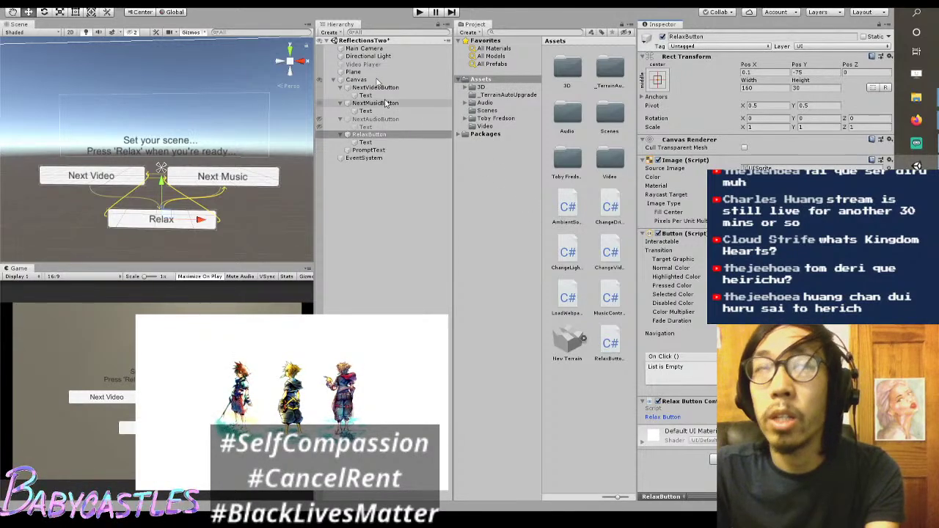
Step: Play-test the scene and press Relax to check whether the Relax button hides
{"action": "key", "text": "ctrl+p"}
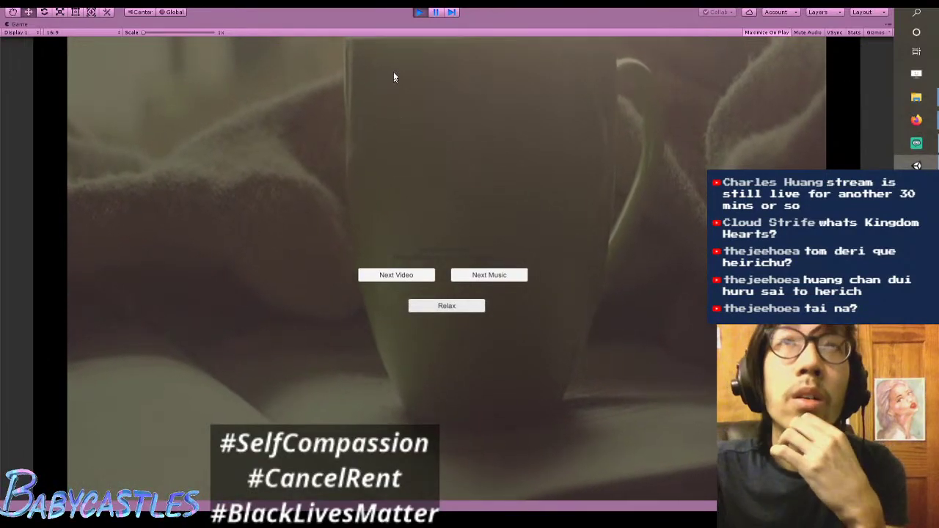
{"action": "left_click", "coordinate": [420, 12]}
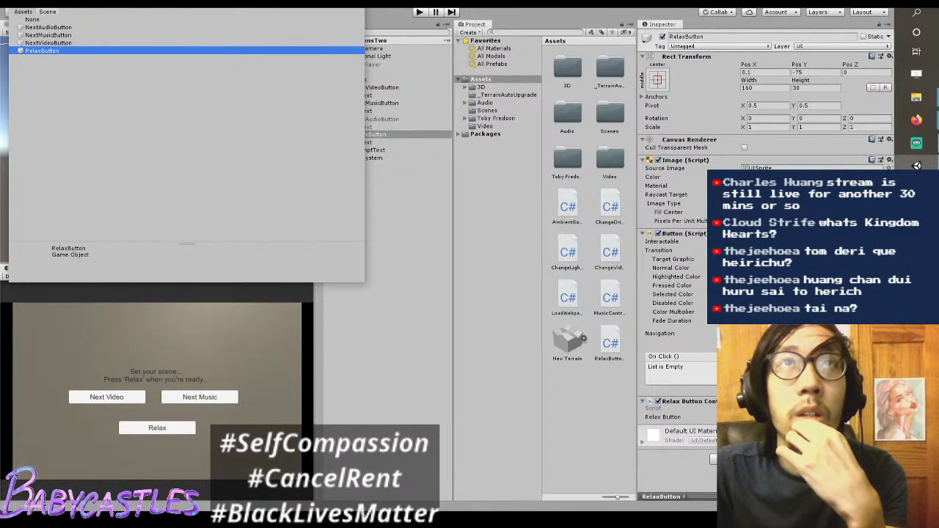
{"action": "key", "text": "Return"}
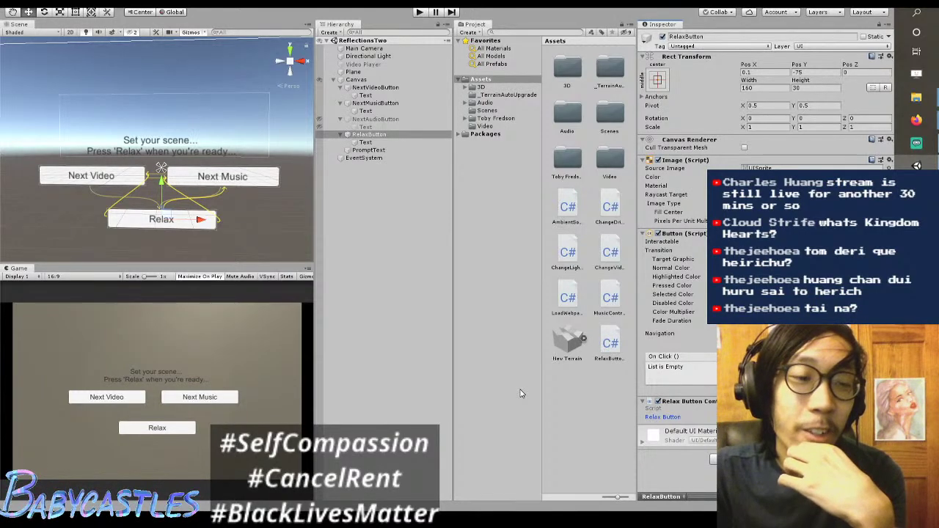
{"action": "left_click", "coordinate": [527, 347]}
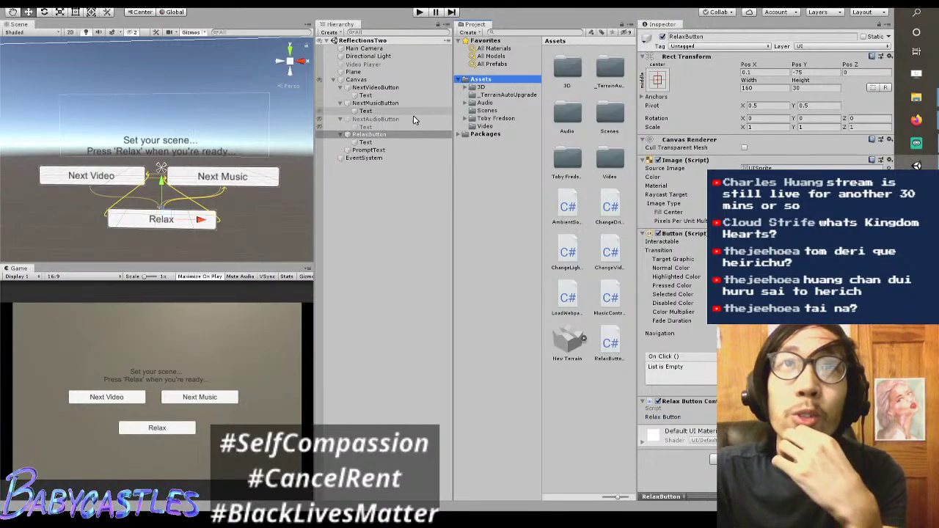
{"action": "left_click", "coordinate": [391, 136]}
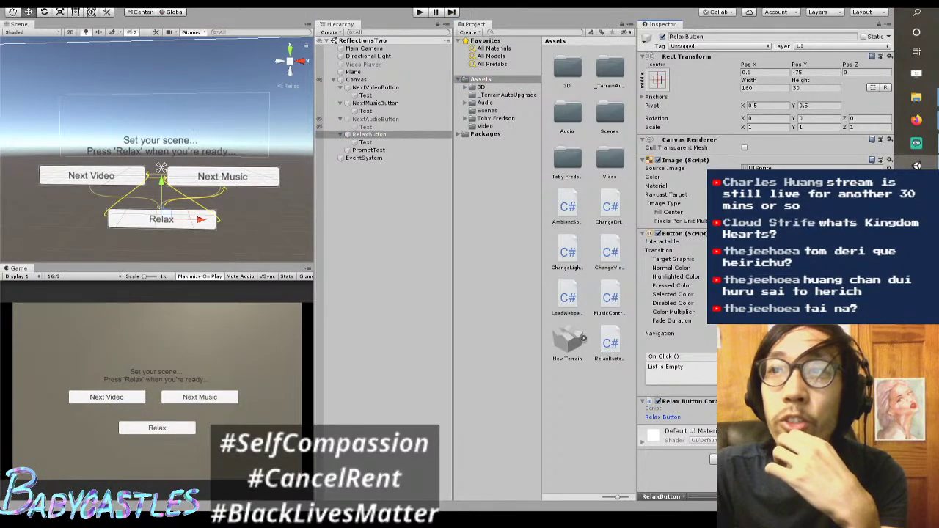
{"action": "left_click", "coordinate": [421, 13]}
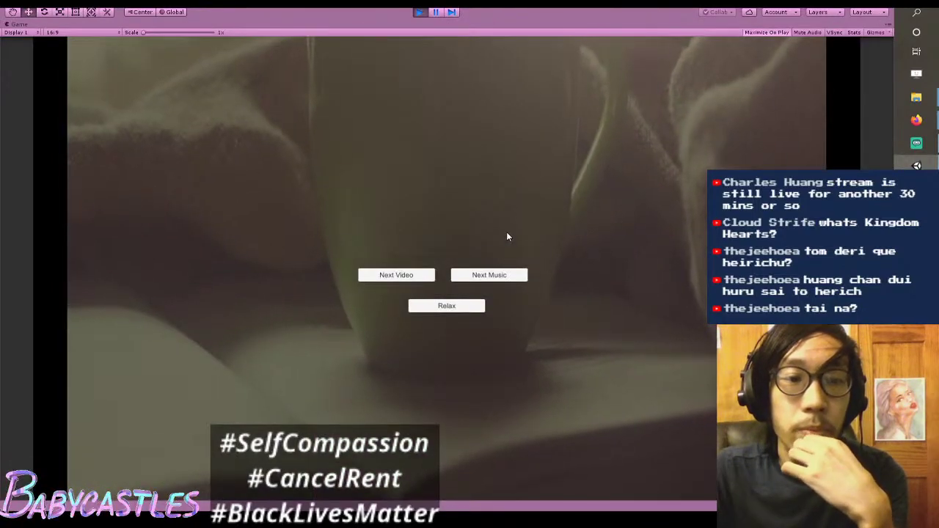
{"action": "left_click", "coordinate": [442, 306]}
{"action": "left_click", "coordinate": [419, 11]}
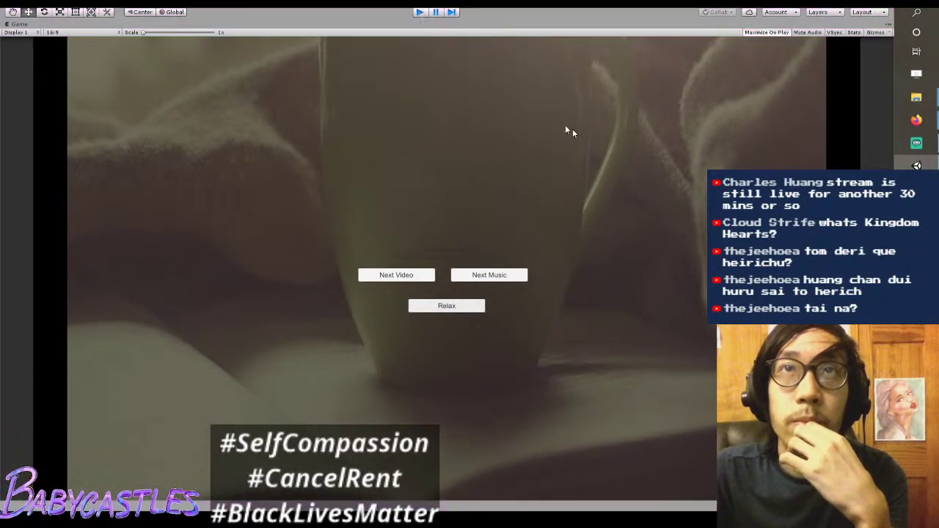
Step: Delete the RelaxButton reference from the 'RelaxButton.enabled = false;' line 31
{"action": "key", "text": "alt+Tab"}
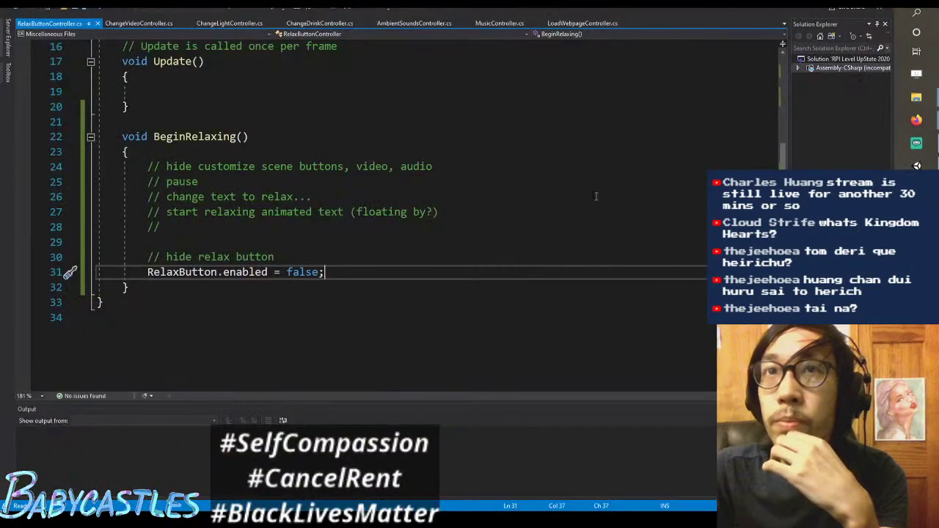
{"action": "scroll", "coordinate": [477, 177], "scroll_direction": "up", "scroll_amount": 5}
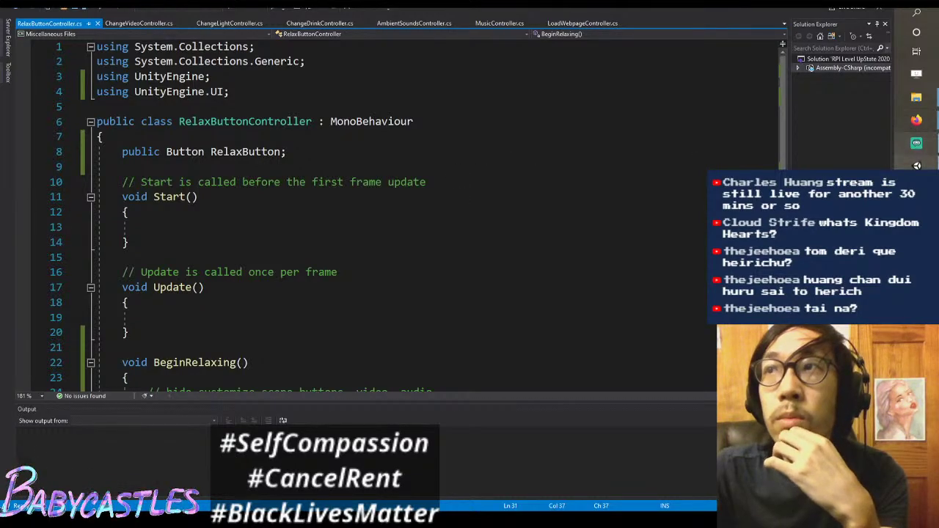
{"action": "left_click", "coordinate": [917, 165]}
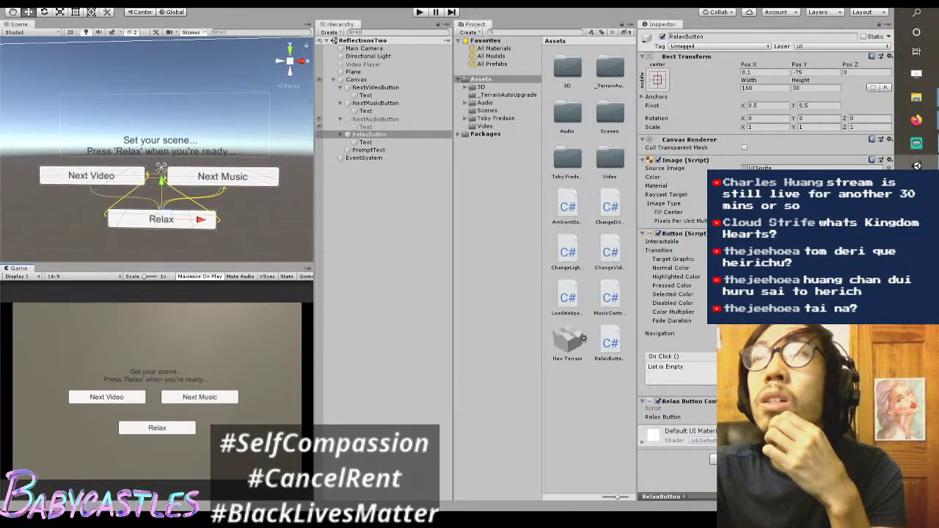
{"action": "left_click", "coordinate": [917, 165]}
{"action": "scroll", "coordinate": [390, 284], "scroll_direction": "down", "scroll_amount": 3}
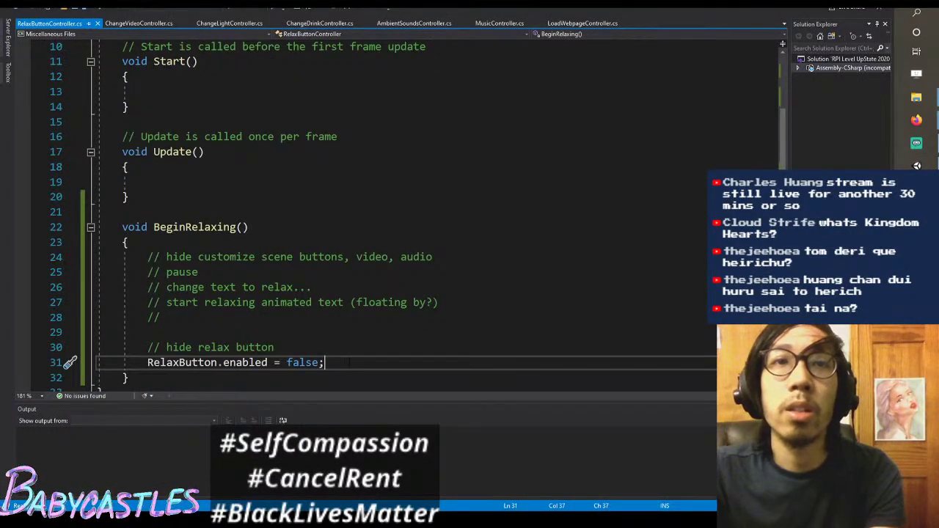
{"action": "key", "text": "ctrl+shift+Left"}
{"action": "key", "text": "BackSpace"}
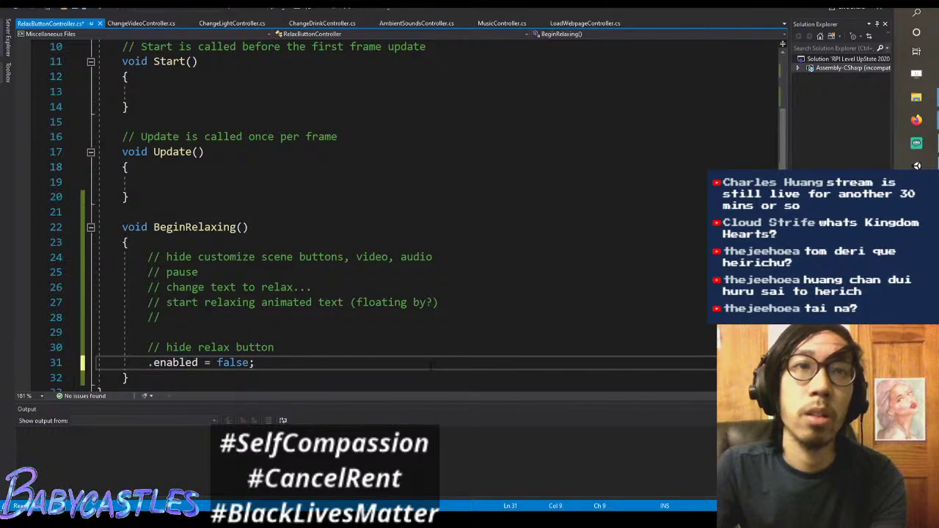
{"action": "key", "text": "ctrl+s"}
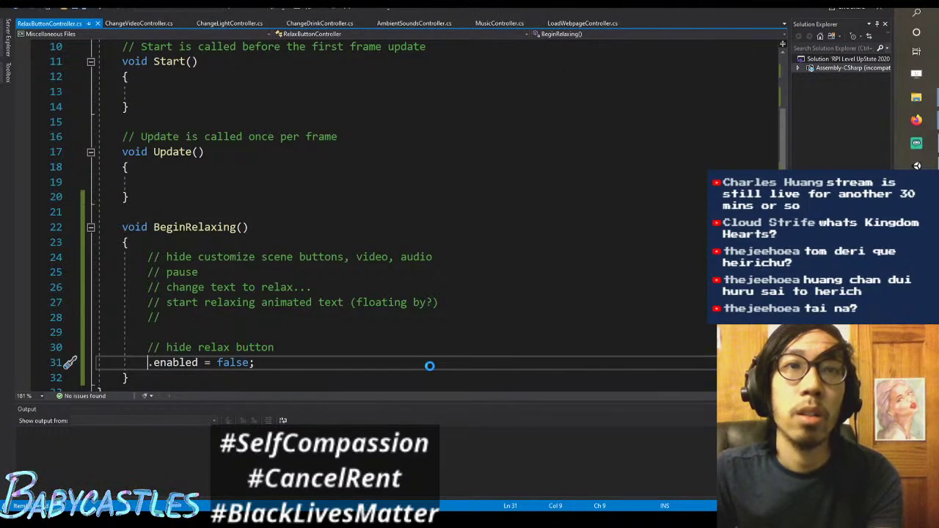
Step: Make line 31 read 'this.enabled = false;' and save RelaxButtonController.cs
{"action": "type", "text": "this."}
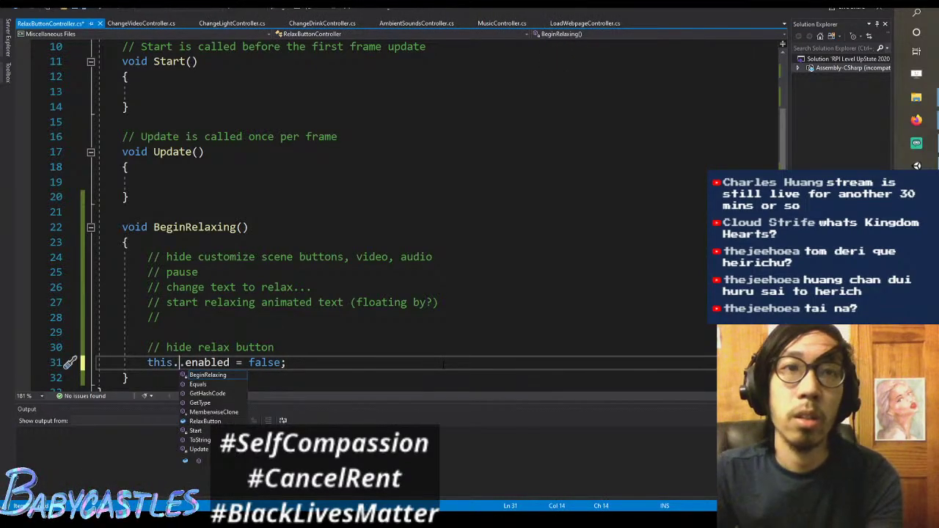
{"action": "key", "text": "BackSpace"}
{"action": "key", "text": "ctrl+BackSpace"}
{"action": "key", "text": "ctrl+space"}
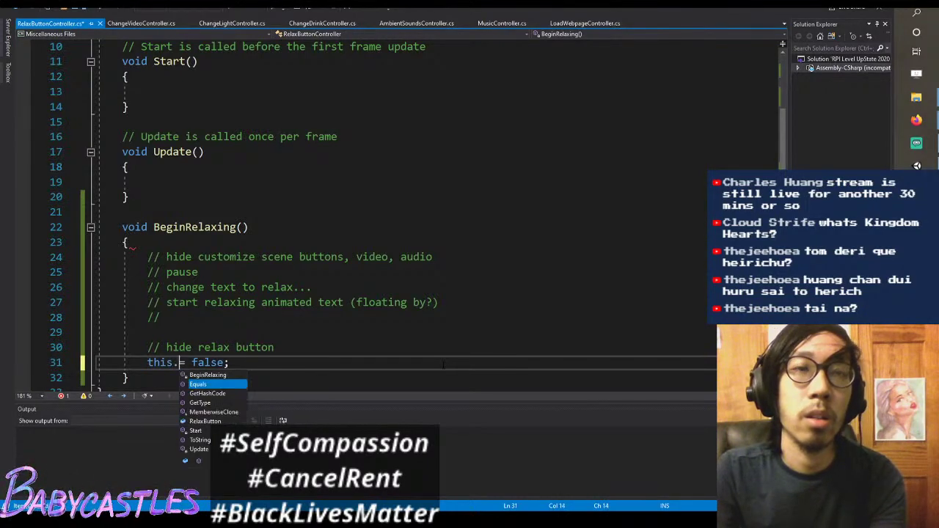
{"action": "key", "text": "BackSpace"}
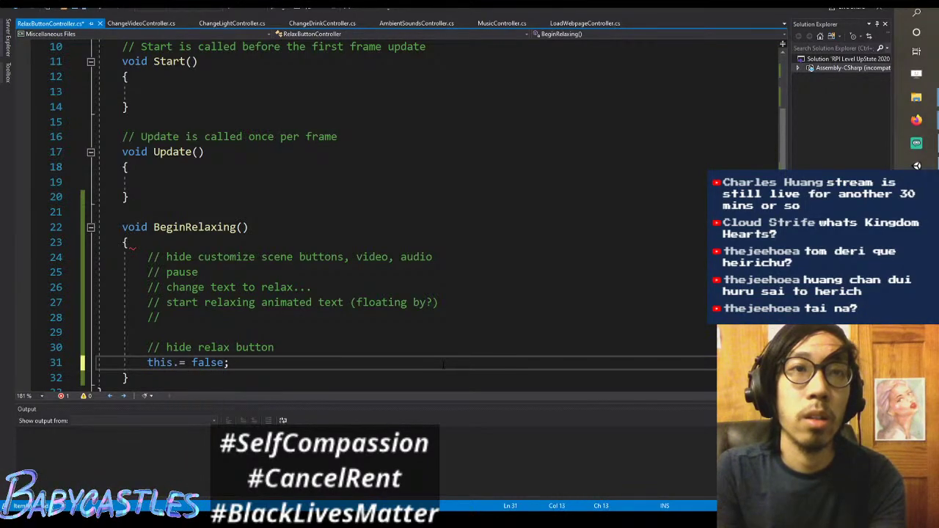
{"action": "key", "text": "Right"}
{"action": "key", "text": "ctrl+space"}
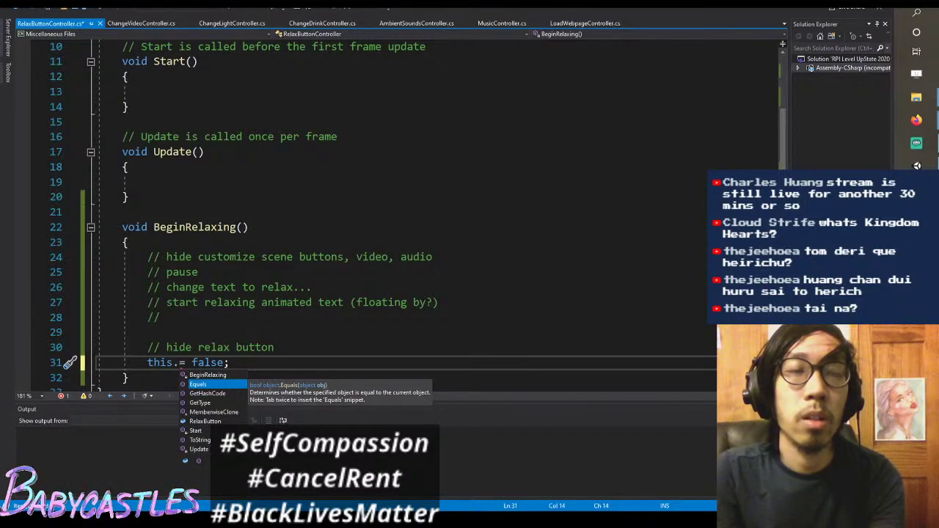
{"action": "key", "text": "Tab"}
{"action": "key", "text": "ctrl+BackSpace"}
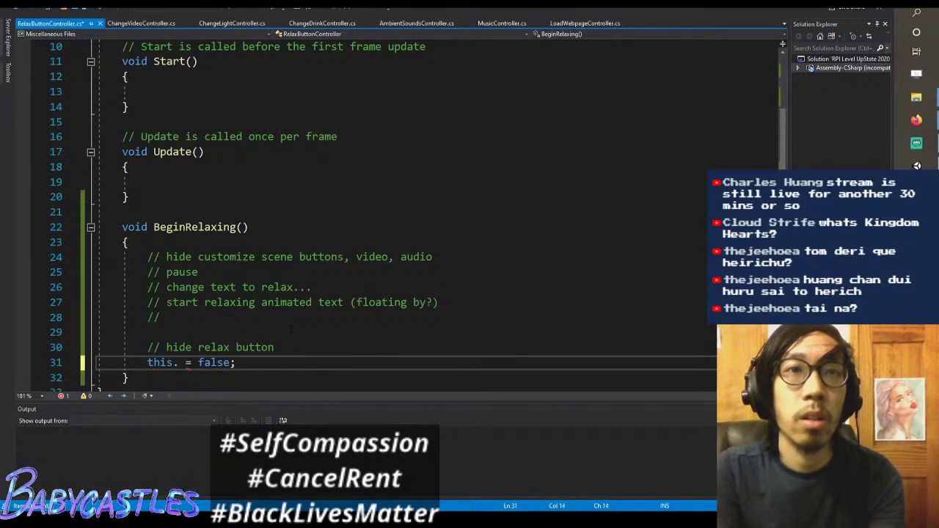
{"action": "type", "text": "visible"}
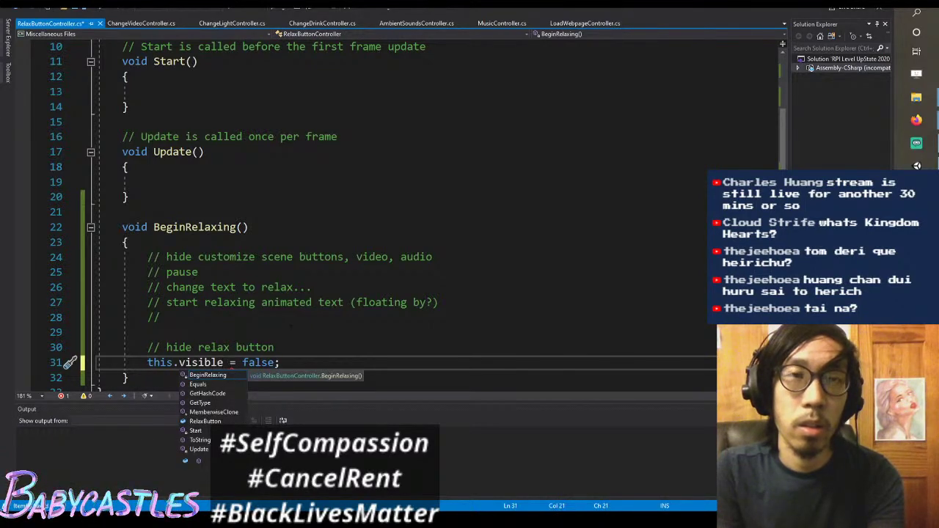
{"action": "key", "text": "ctrl+BackSpace"}
{"action": "type", "text": "enabled"}
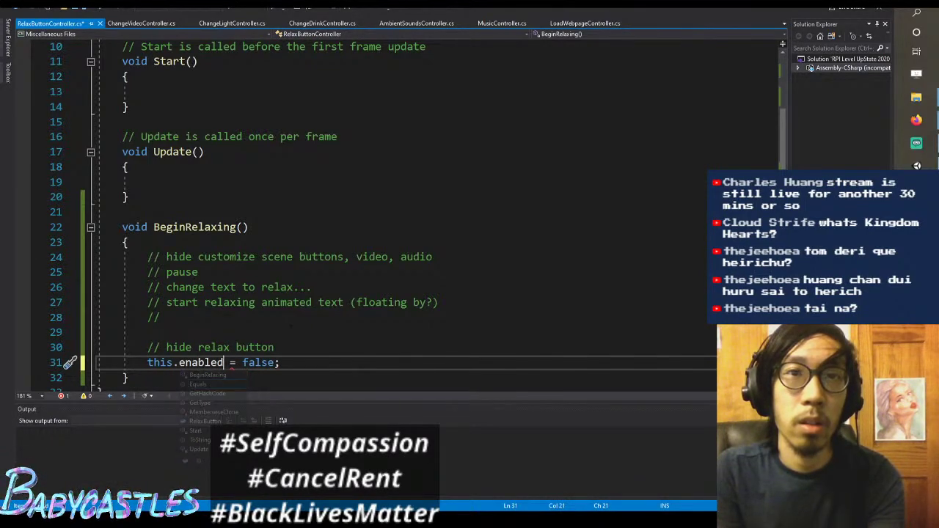
{"action": "key", "text": "ctrl+s"}
{"action": "key", "text": "alt+Tab"}
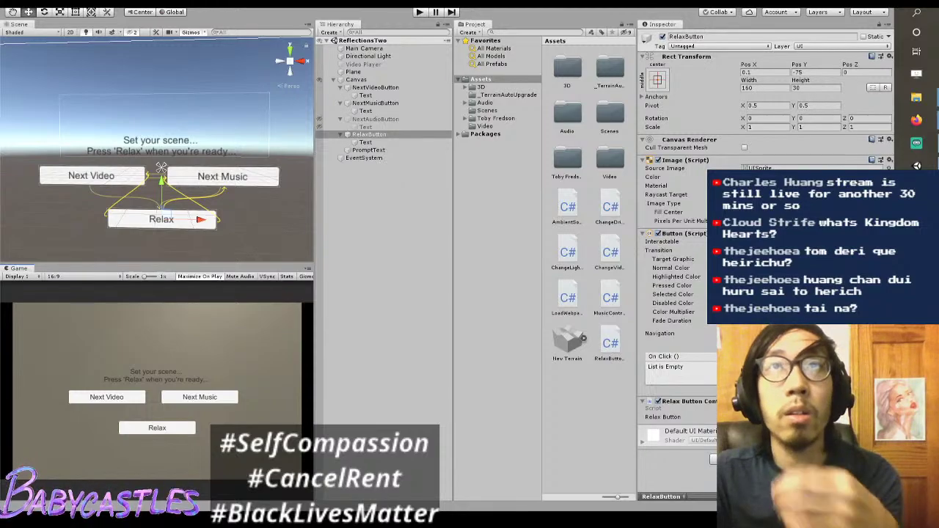
Step: Play the scene with the Game view maximized, restore the full layout, then stop playing
{"action": "left_click", "coordinate": [420, 12]}
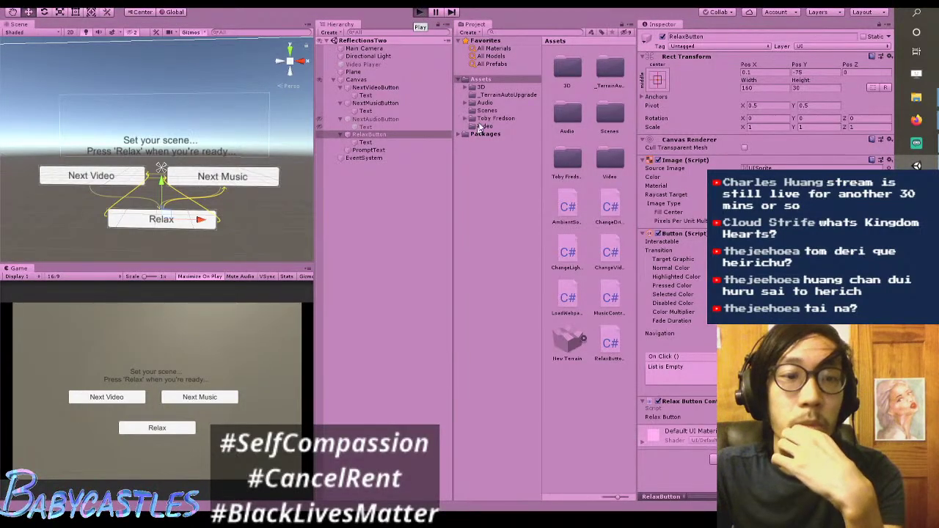
{"action": "key", "text": "shift+space"}
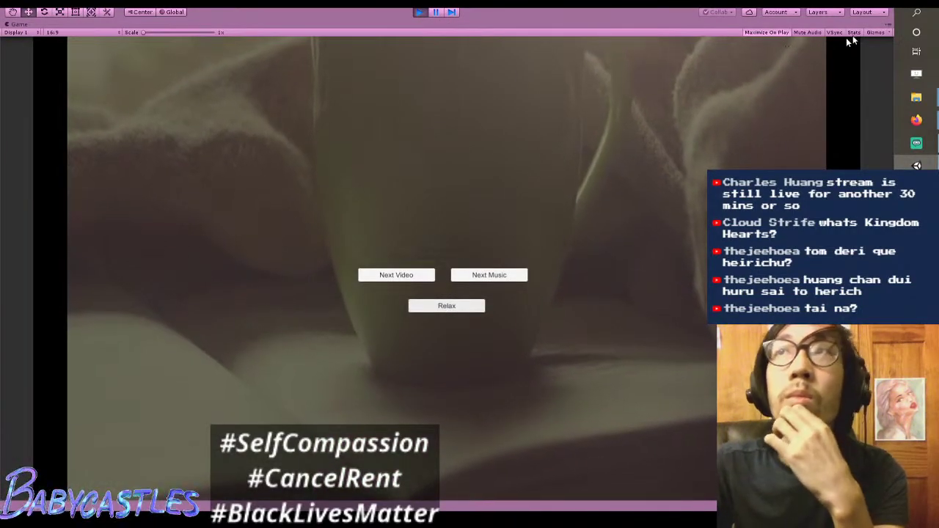
{"action": "left_click", "coordinate": [888, 26]}
{"action": "left_click", "coordinate": [853, 59]}
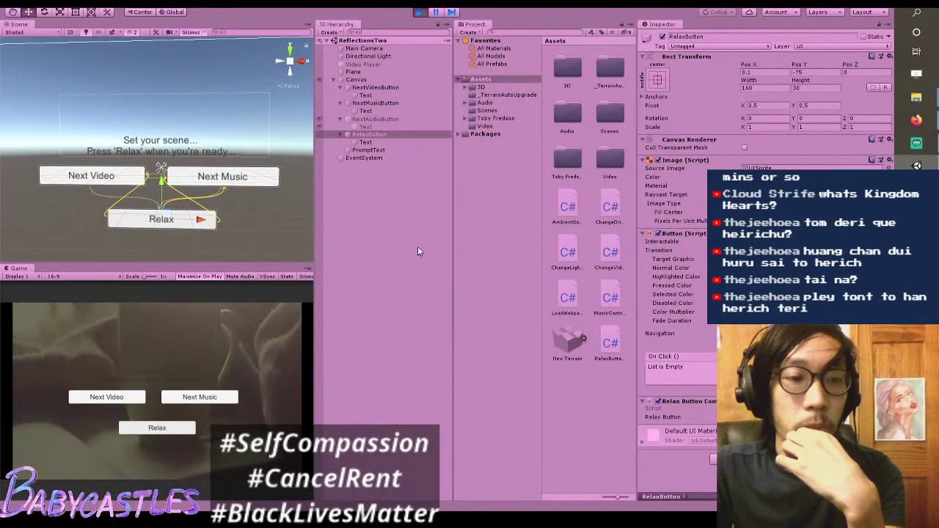
{"action": "left_click", "coordinate": [457, 218]}
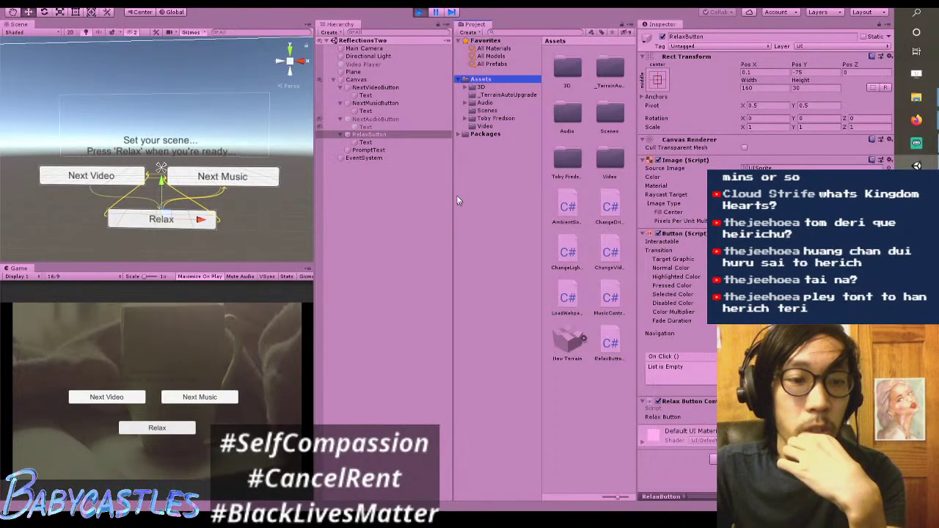
{"action": "key", "text": "ctrl+p"}
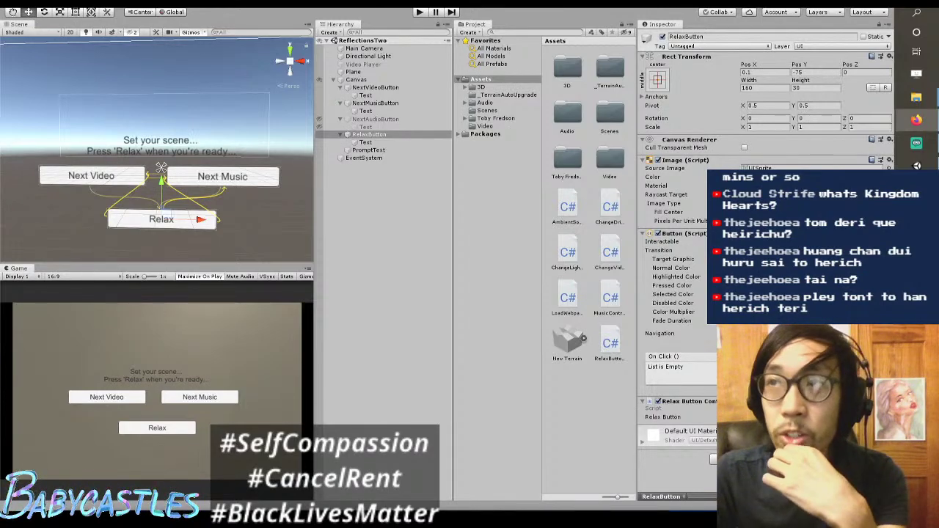
{"action": "key", "text": "alt+Tab"}
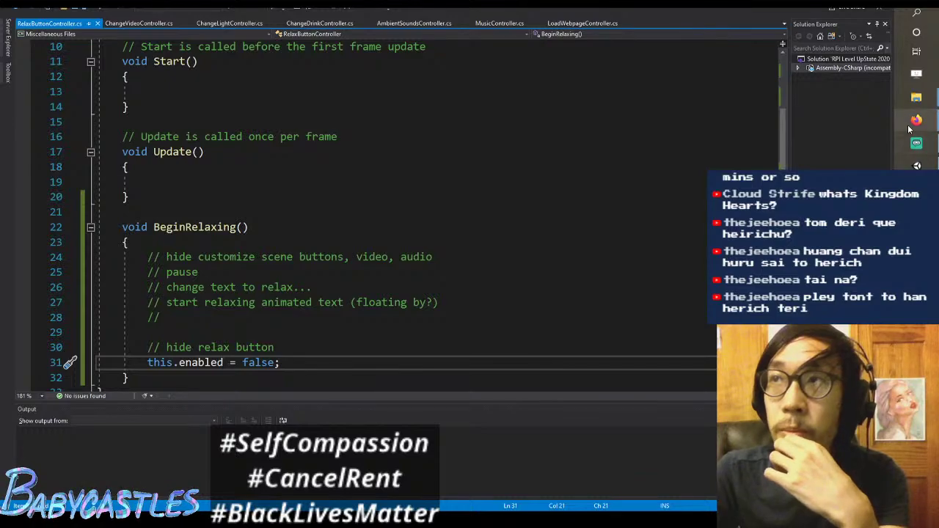
Step: Leave BeginRelaxing as is and return to the Unity editor's ReflectionsTwo scene
{"action": "mouse_move", "coordinate": [916, 139]}
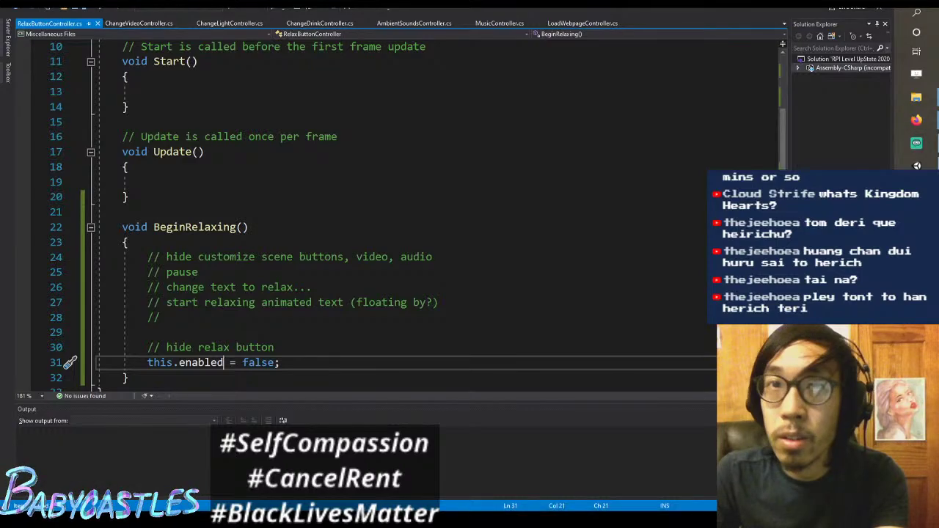
{"action": "left_click", "coordinate": [917, 144]}
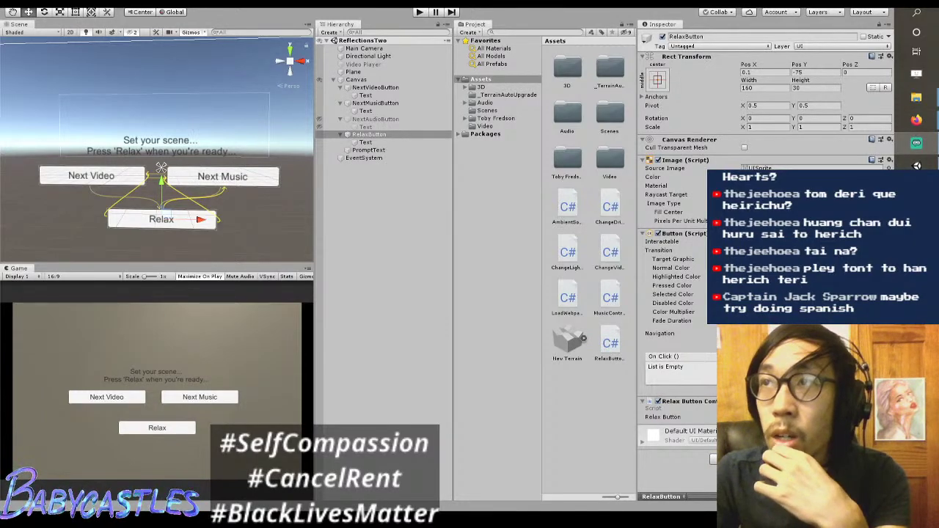
{"action": "mouse_move", "coordinate": [916, 120]}
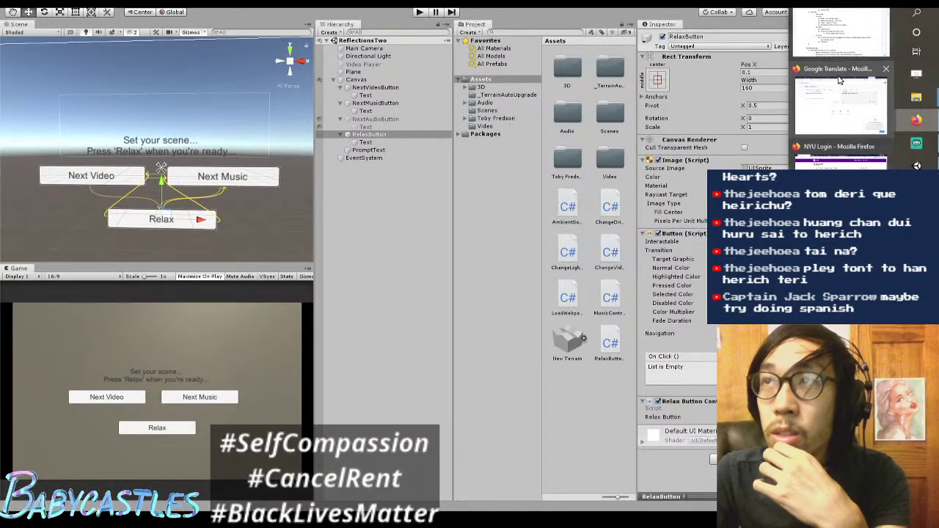
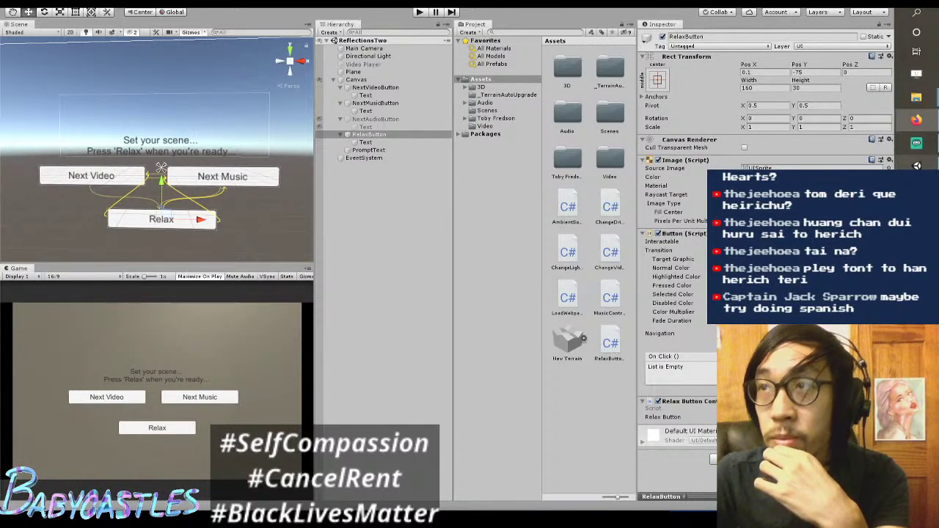
Step: Glance at the script, then inspect NextVideoButton and NextMusicButton and select RelaxButton
{"action": "key", "text": "alt+Tab"}
{"action": "key", "text": "alt+Tab"}
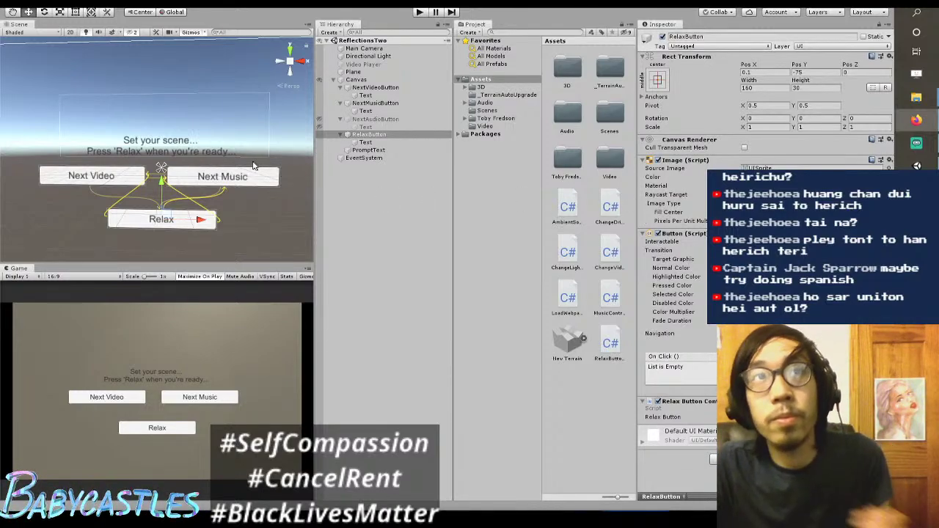
{"action": "left_click", "coordinate": [77, 170]}
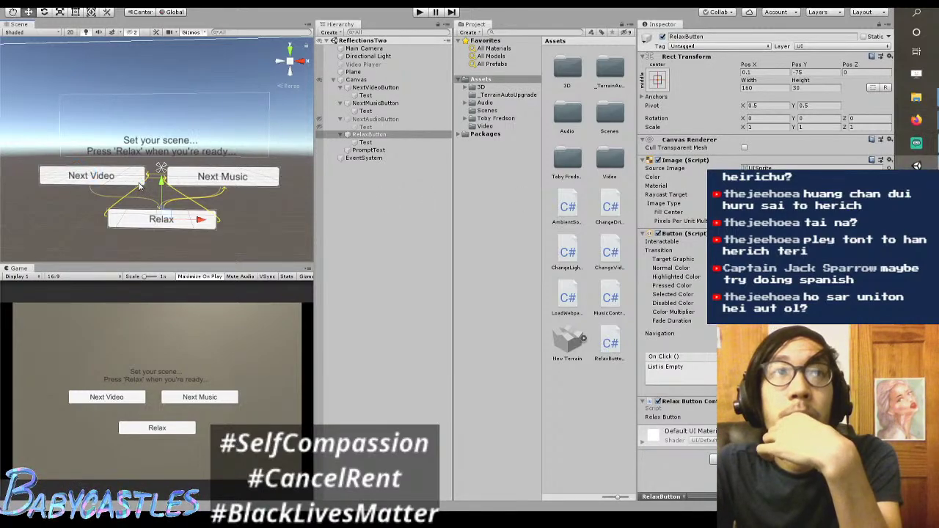
{"action": "left_click", "coordinate": [214, 179]}
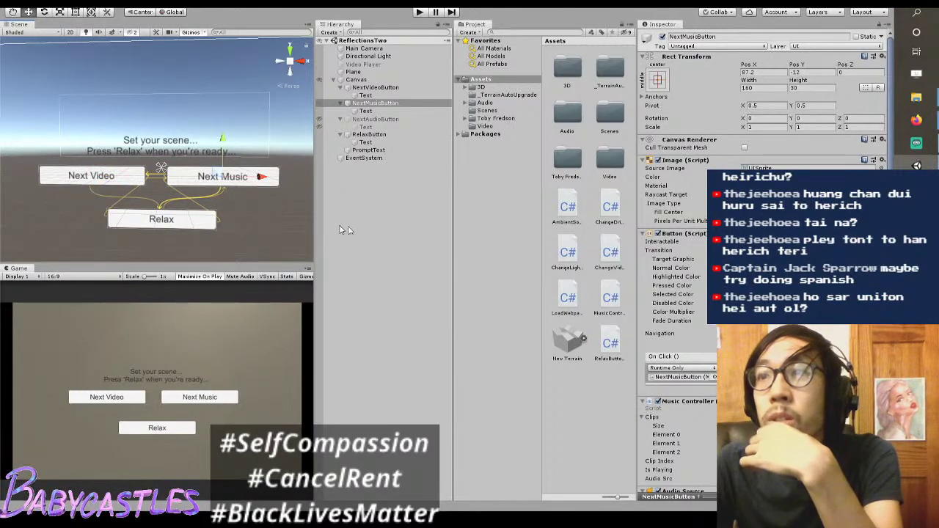
{"action": "left_click", "coordinate": [163, 219]}
{"action": "left_click", "coordinate": [163, 220]}
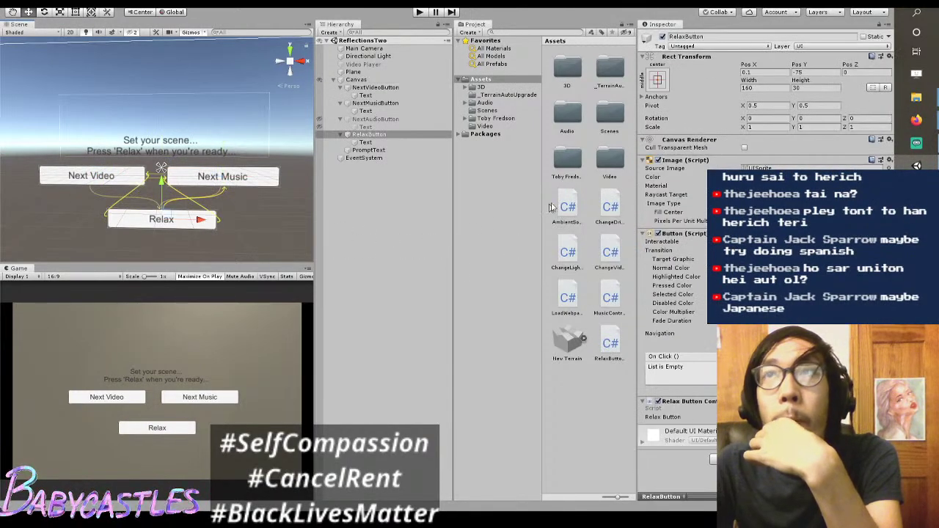
Step: Toggle RelaxButton's active checkbox off and on repeatedly, leaving the button visible
{"action": "left_click", "coordinate": [663, 37]}
{"action": "left_click", "coordinate": [663, 37]}
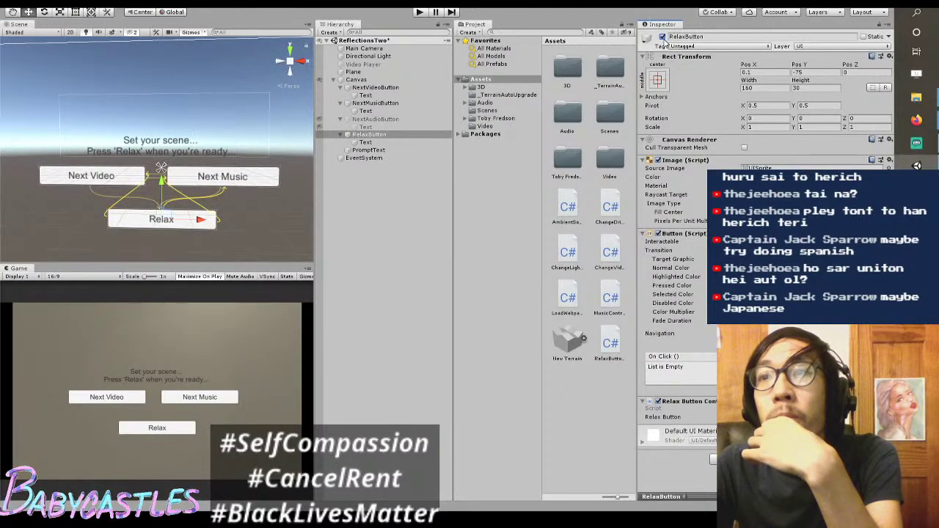
{"action": "left_click", "coordinate": [663, 37]}
{"action": "left_click", "coordinate": [663, 37]}
{"action": "left_click", "coordinate": [663, 37]}
{"action": "left_click", "coordinate": [662, 37]}
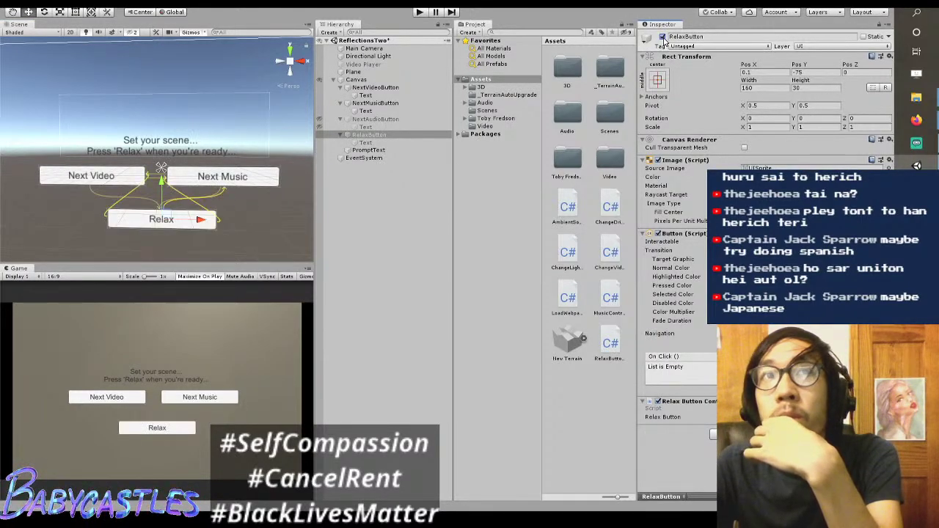
{"action": "left_click", "coordinate": [663, 37]}
{"action": "left_click", "coordinate": [663, 37]}
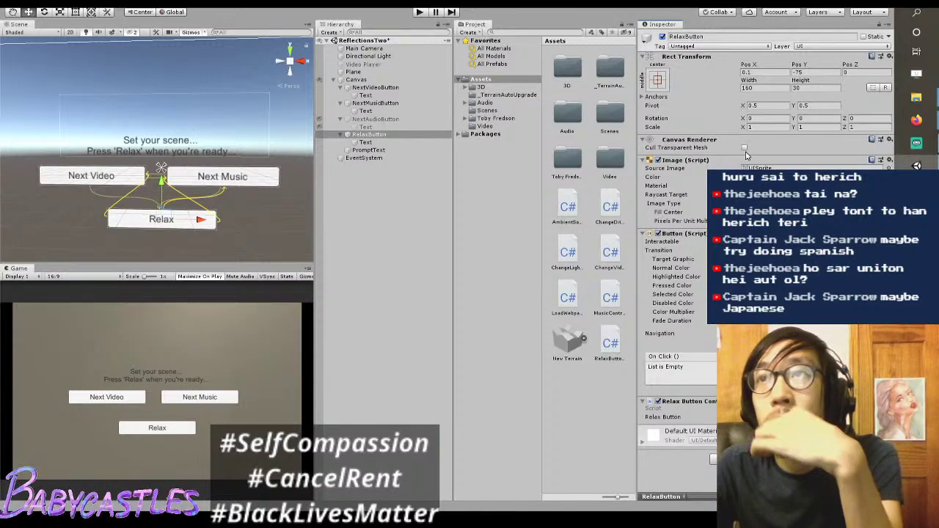
Step: Collapse and re-expand Canvas Renderer, then scrub RelaxButton's Pos Z and settle it at -1.57
{"action": "left_click", "coordinate": [743, 147]}
{"action": "left_click", "coordinate": [744, 142]}
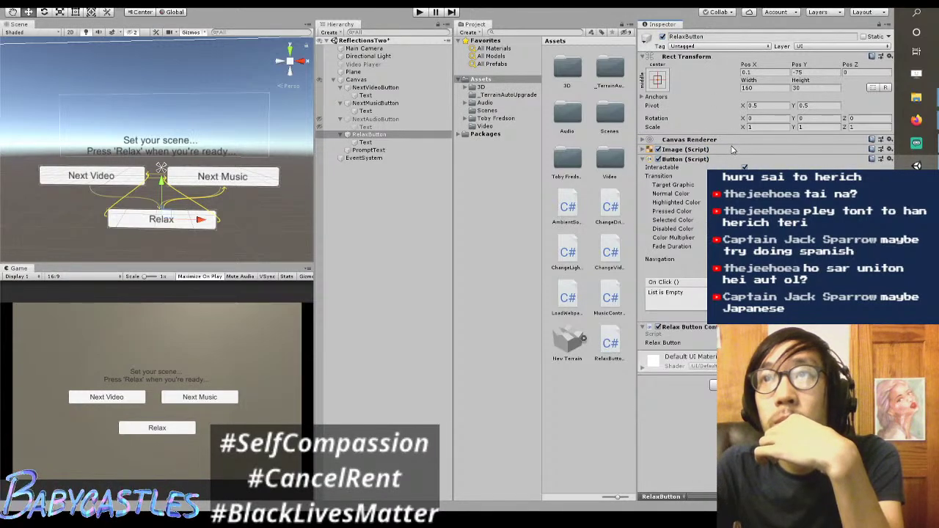
{"action": "left_click", "coordinate": [745, 143]}
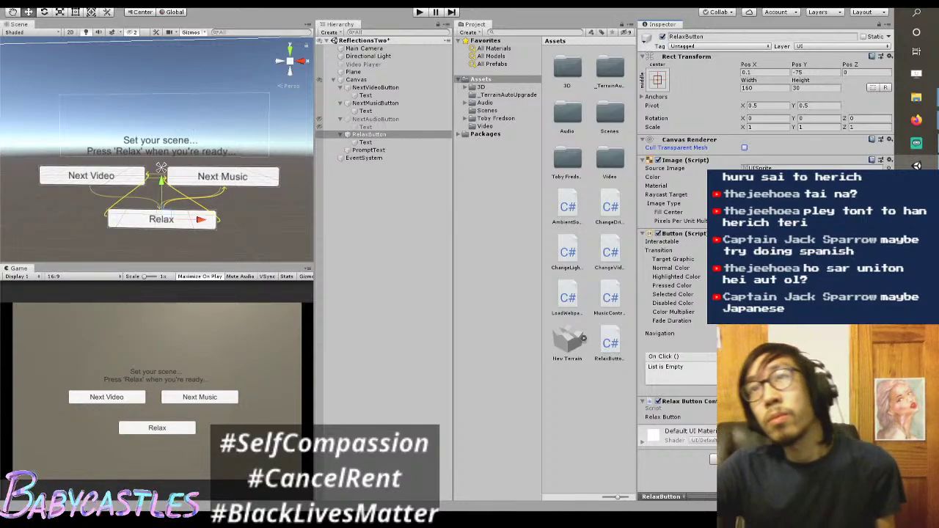
{"action": "left_click_drag", "start_coordinate": [850, 64], "coordinate": [874, 100]}
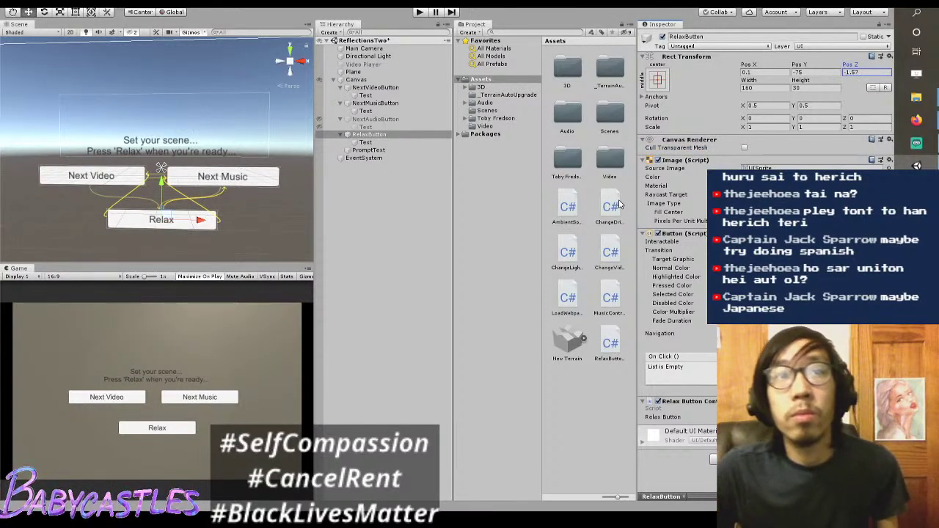
{"action": "left_click_drag", "start_coordinate": [849, 66], "coordinate": [192, 349]}
{"action": "key", "text": "ctrl+z"}
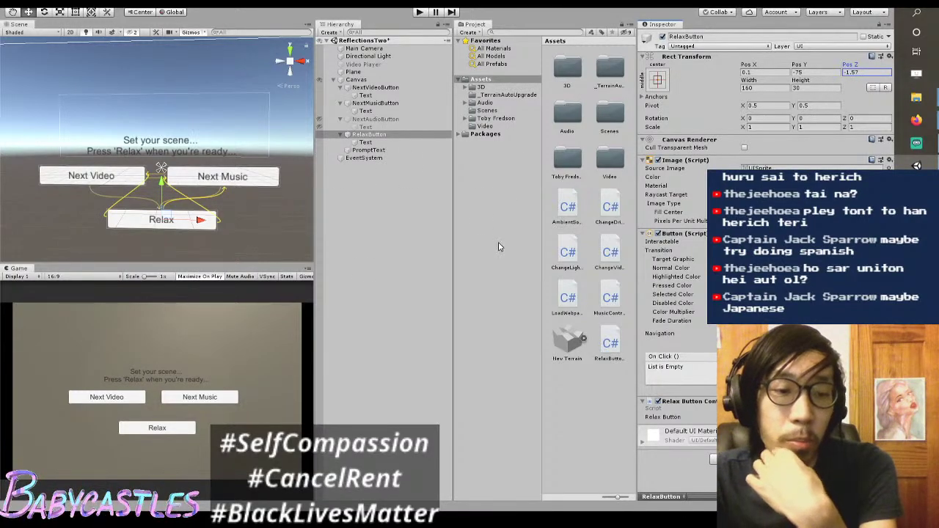
{"action": "left_click", "coordinate": [461, 199]}
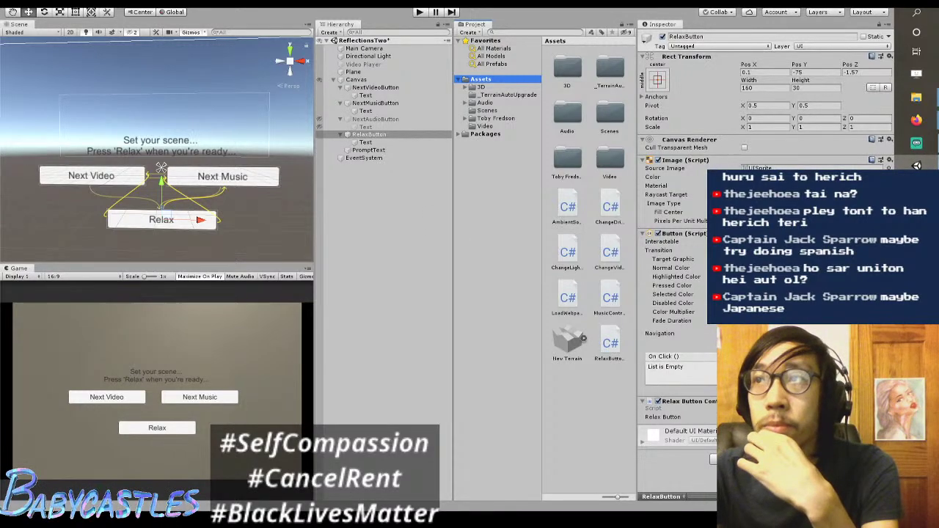
{"action": "key", "text": "alt+Tab"}
{"action": "left_click", "coordinate": [560, 197]}
{"action": "scroll", "coordinate": [560, 175], "scroll_direction": "down", "scroll_amount": 3}
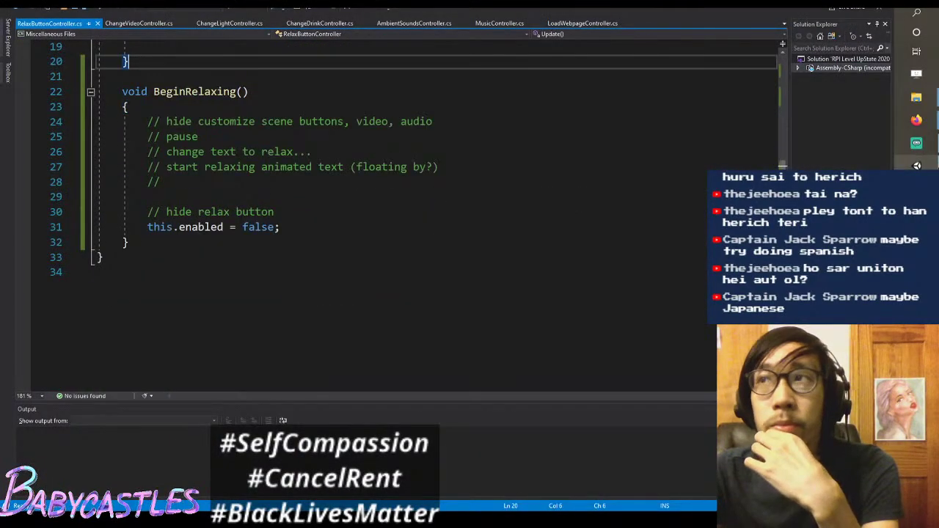
{"action": "mouse_move", "coordinate": [916, 120]}
{"action": "key", "text": "alt+Tab"}
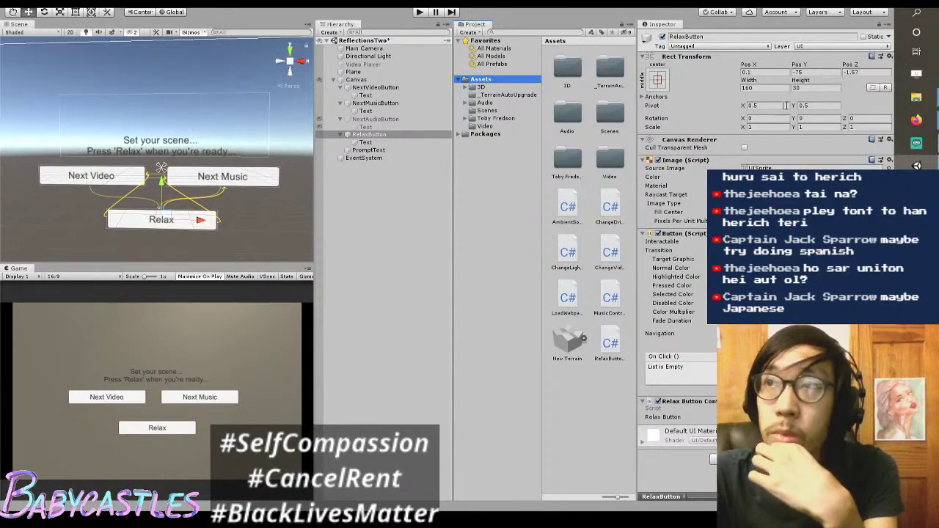
Step: Find the inherited enabled property on the VideoPlayer scripting page by searching 'nab'
{"action": "mouse_move", "coordinate": [916, 120]}
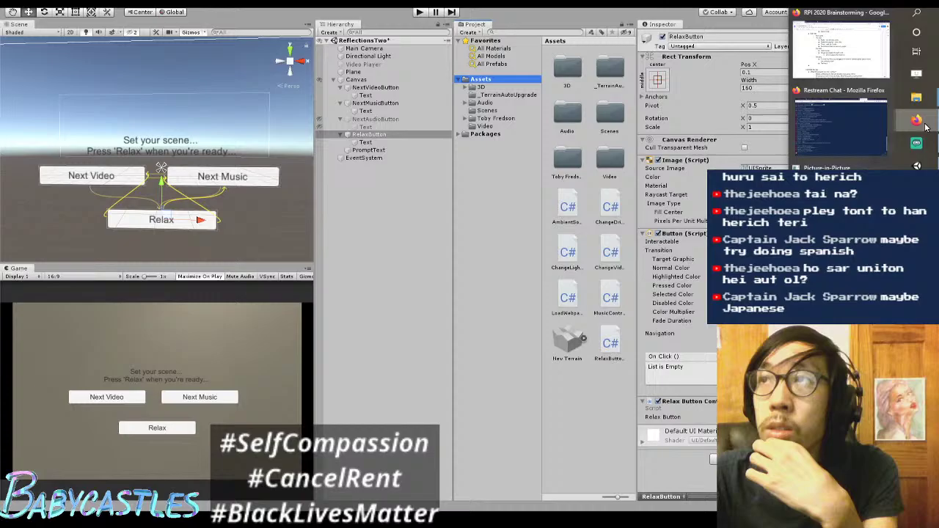
{"action": "left_click", "coordinate": [843, 41]}
{"action": "key", "text": "ctrl+Tab"}
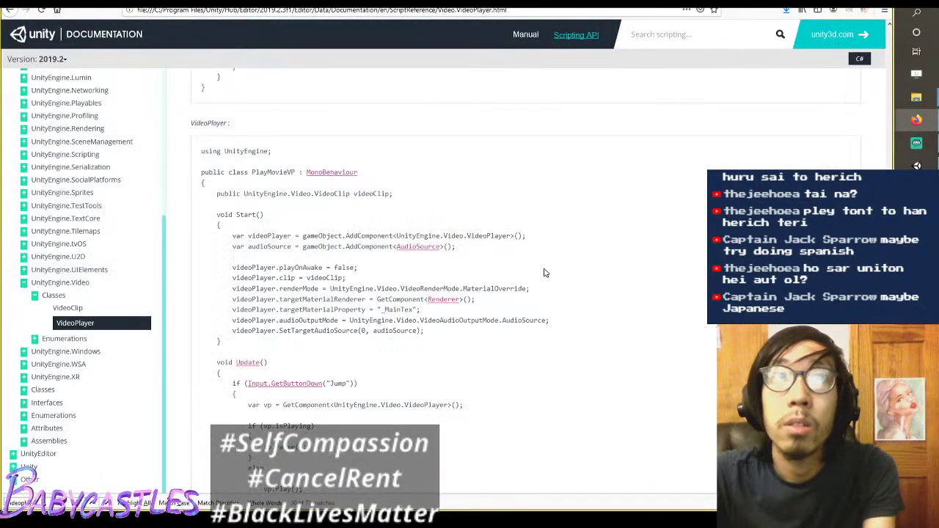
{"action": "scroll", "coordinate": [651, 235], "scroll_direction": "down", "scroll_amount": 15}
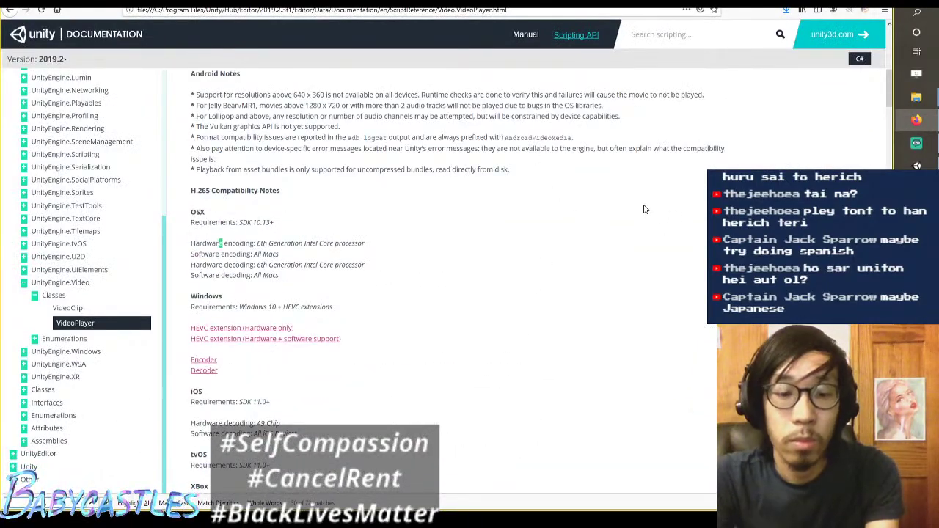
{"action": "type", "text": "nab"}
{"action": "key", "text": "Return"}
{"action": "key", "text": "Return"}
{"action": "key", "text": "Return"}
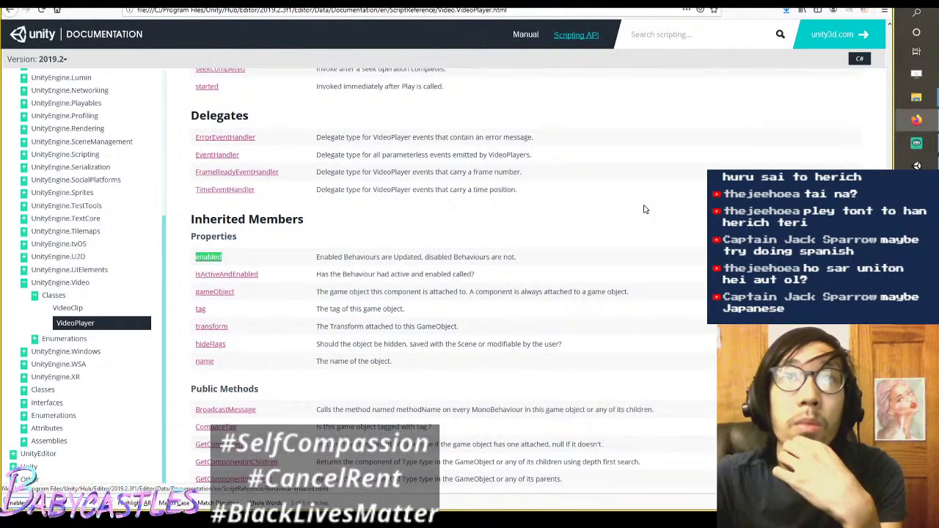
{"action": "scroll", "coordinate": [645, 209], "scroll_direction": "down", "scroll_amount": 2}
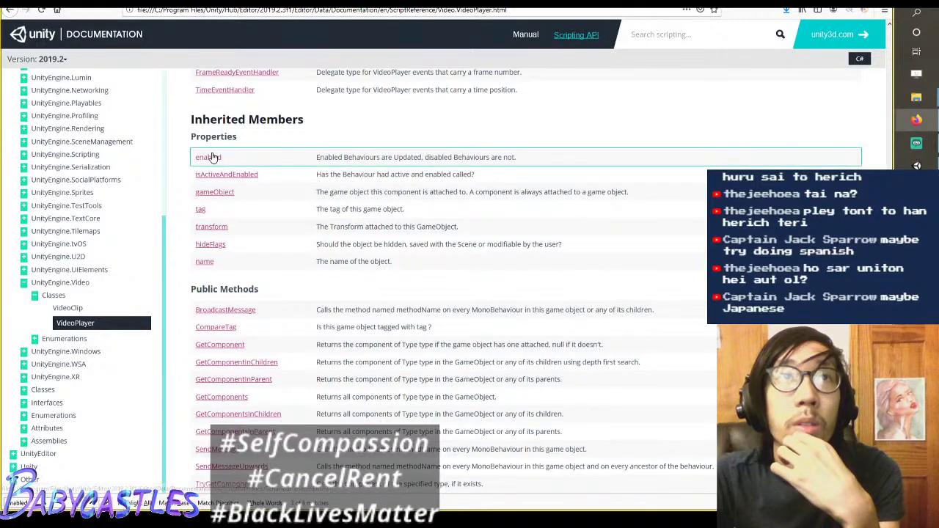
{"action": "scroll", "coordinate": [257, 180], "scroll_direction": "up", "scroll_amount": 15}
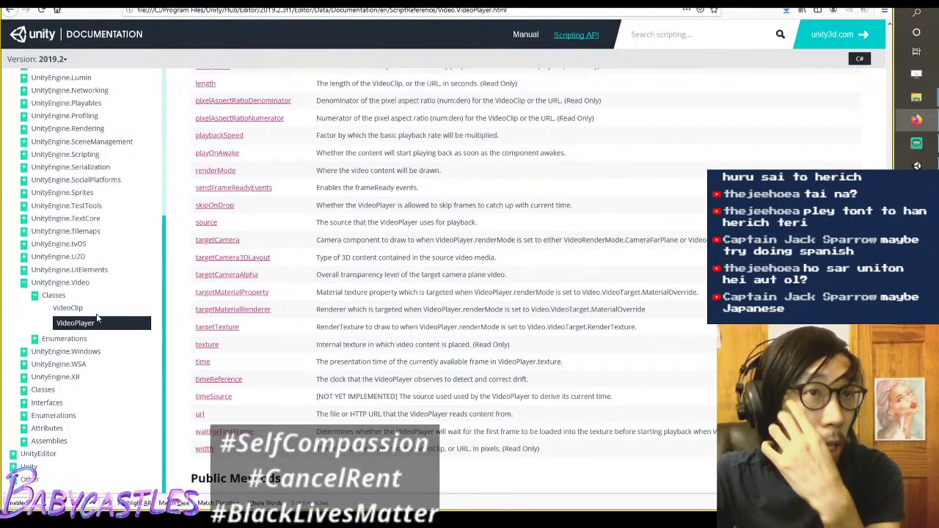
Step: Expand UnityEngine.UIElements and its Classes list in the documentation sidebar
{"action": "left_click", "coordinate": [96, 271]}
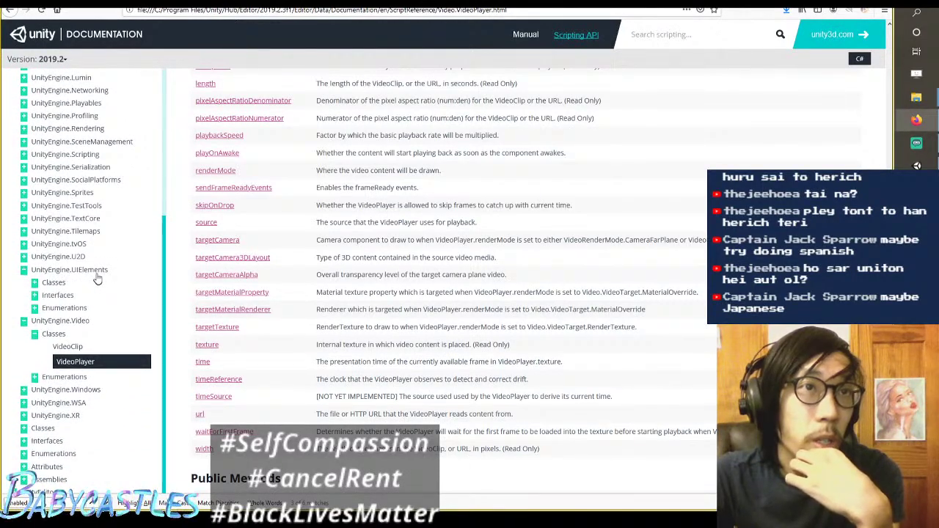
{"action": "left_click", "coordinate": [61, 285]}
{"action": "scroll", "coordinate": [99, 257], "scroll_direction": "down", "scroll_amount": 5}
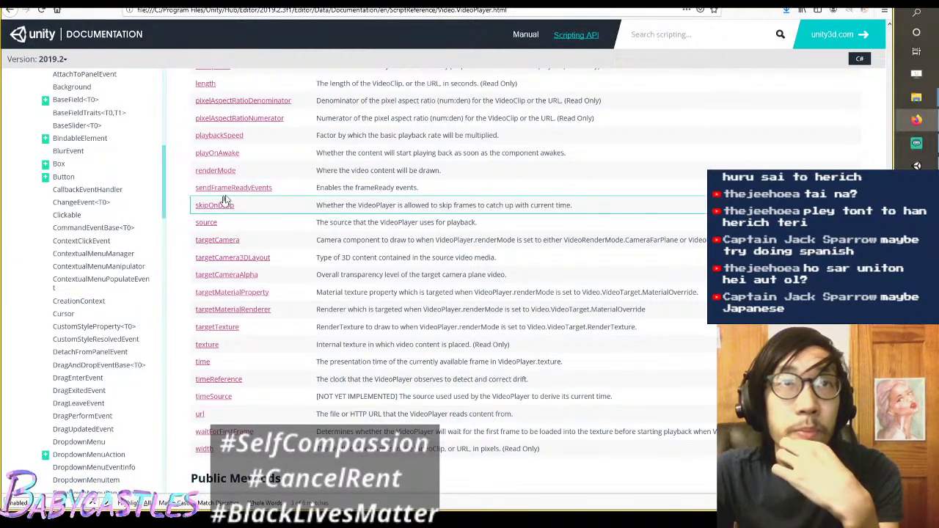
{"action": "scroll", "coordinate": [571, 336], "scroll_direction": "up", "scroll_amount": 7}
{"action": "scroll", "coordinate": [570, 336], "scroll_direction": "up", "scroll_amount": 15}
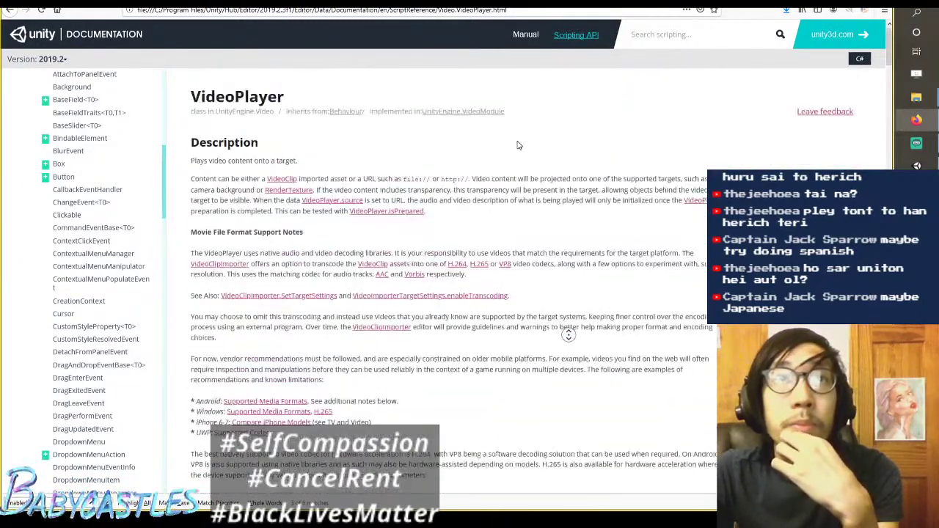
{"action": "scroll", "coordinate": [547, 144], "scroll_direction": "down", "scroll_amount": 10}
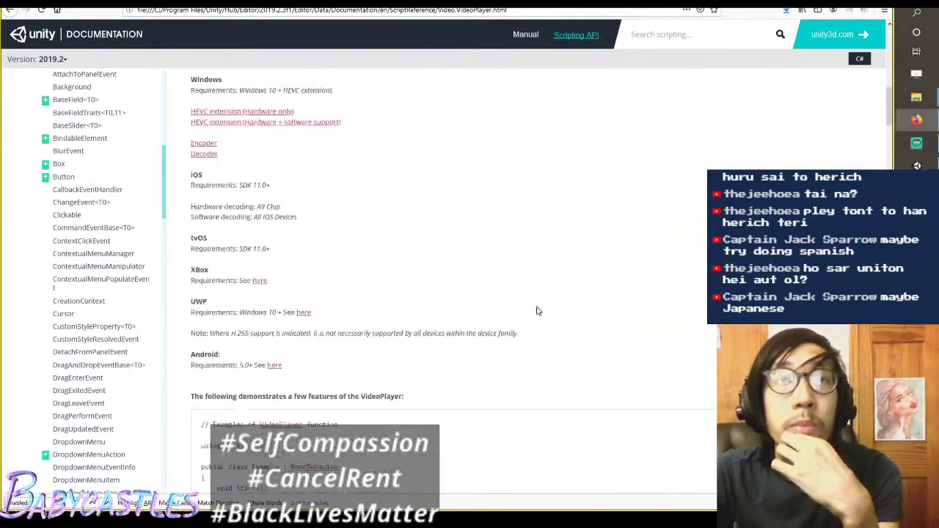
Step: Open the UIElements Button documentation page and browse its member list
{"action": "left_click", "coordinate": [63, 178]}
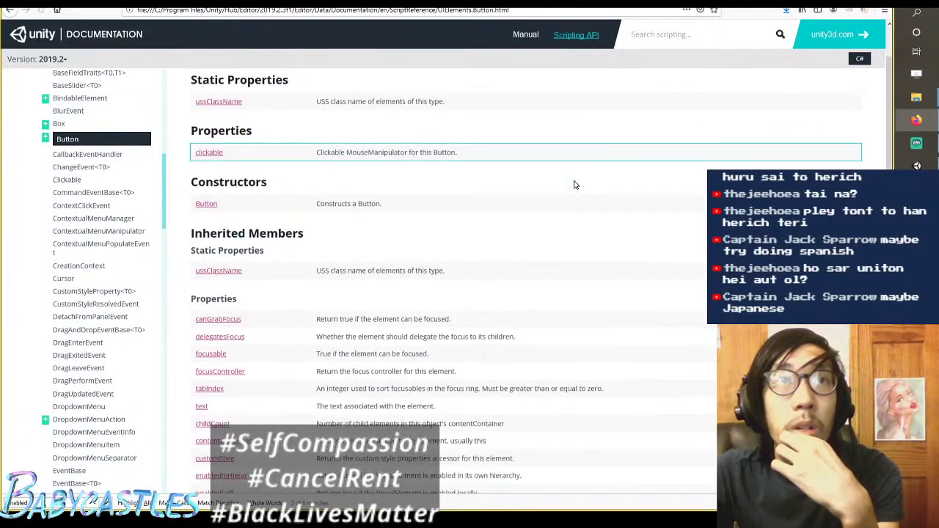
{"action": "scroll", "coordinate": [604, 151], "scroll_direction": "down", "scroll_amount": 5}
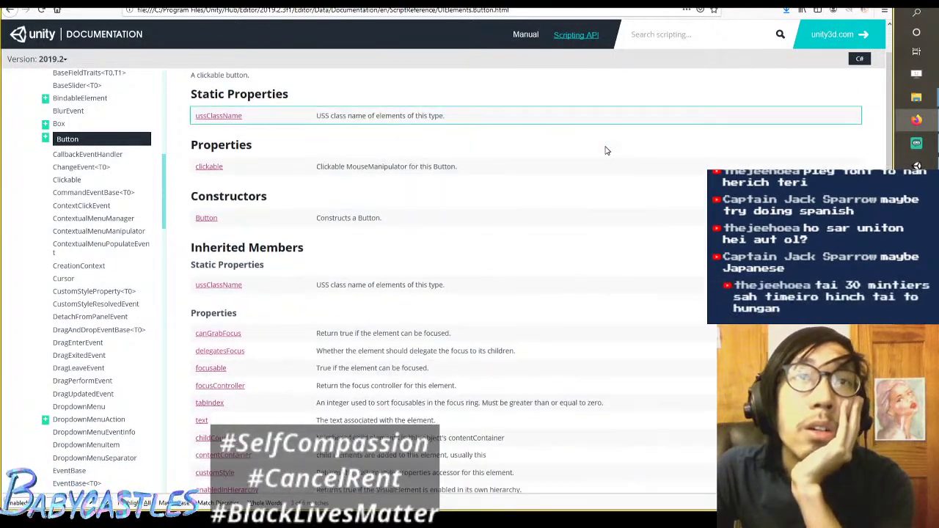
{"action": "scroll", "coordinate": [639, 178], "scroll_direction": "up", "scroll_amount": 1}
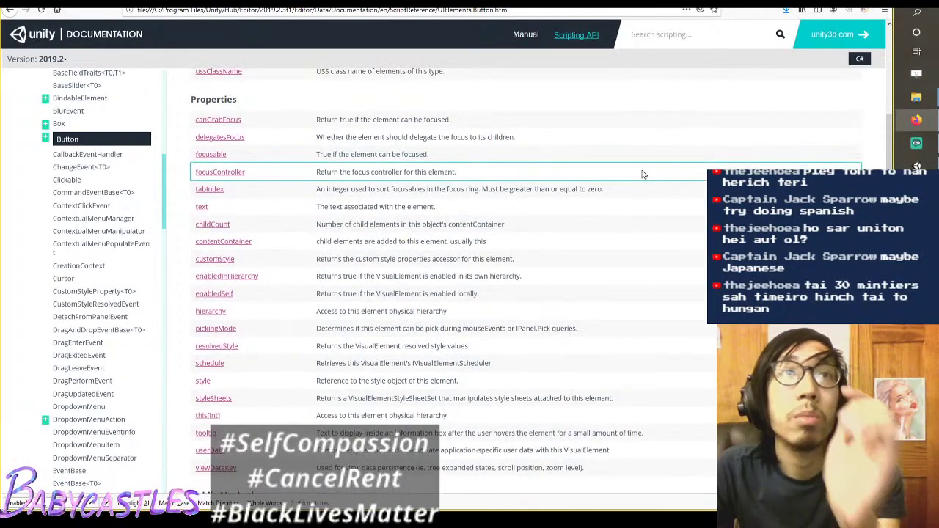
{"action": "scroll", "coordinate": [641, 175], "scroll_direction": "down", "scroll_amount": 2}
{"action": "scroll", "coordinate": [641, 174], "scroll_direction": "down", "scroll_amount": 3}
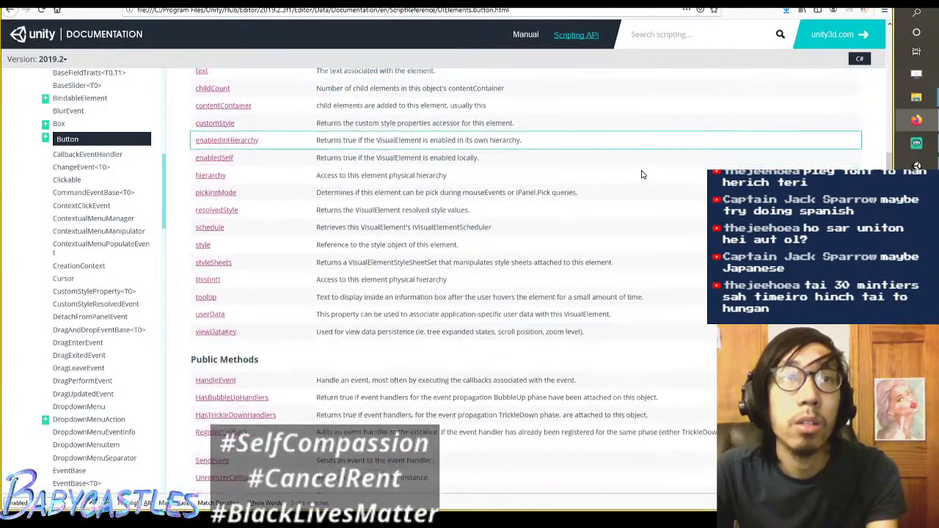
{"action": "scroll", "coordinate": [642, 175], "scroll_direction": "down", "scroll_amount": 3}
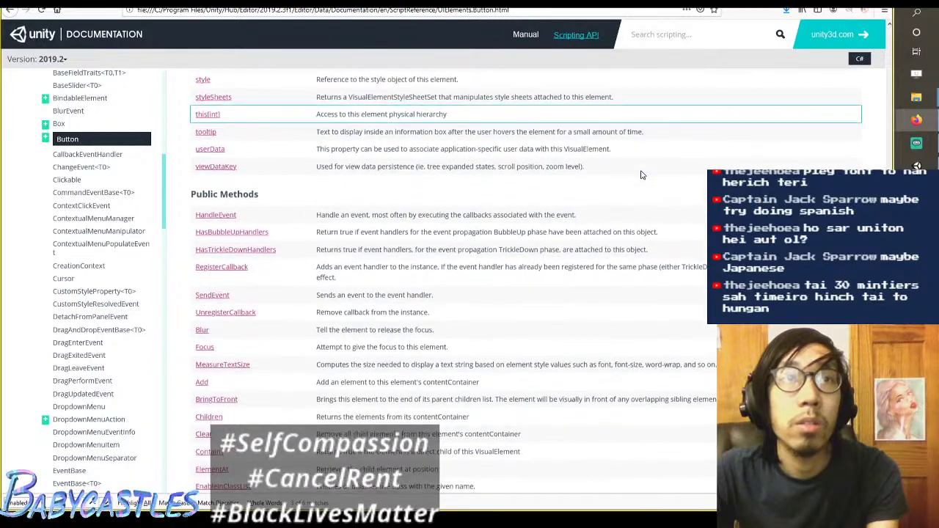
{"action": "scroll", "coordinate": [642, 172], "scroll_direction": "down", "scroll_amount": 3}
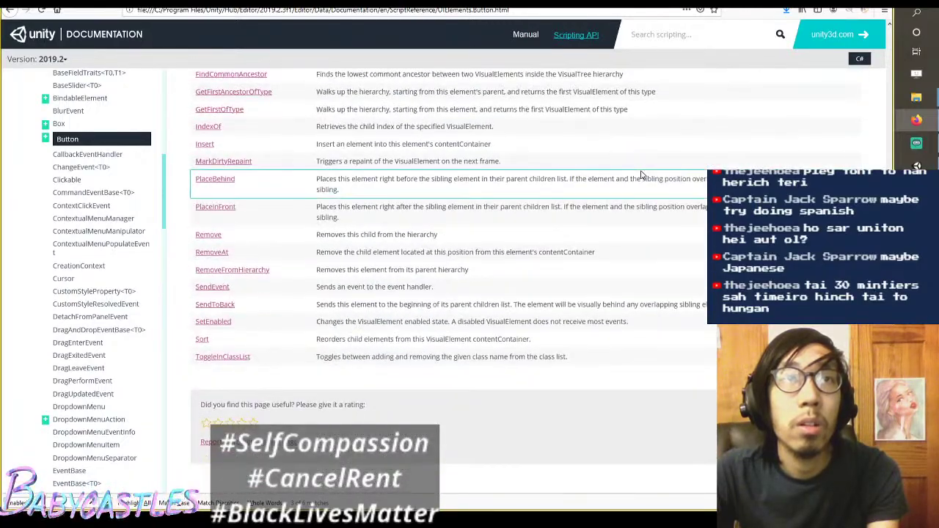
{"action": "scroll", "coordinate": [642, 171], "scroll_direction": "up", "scroll_amount": 3}
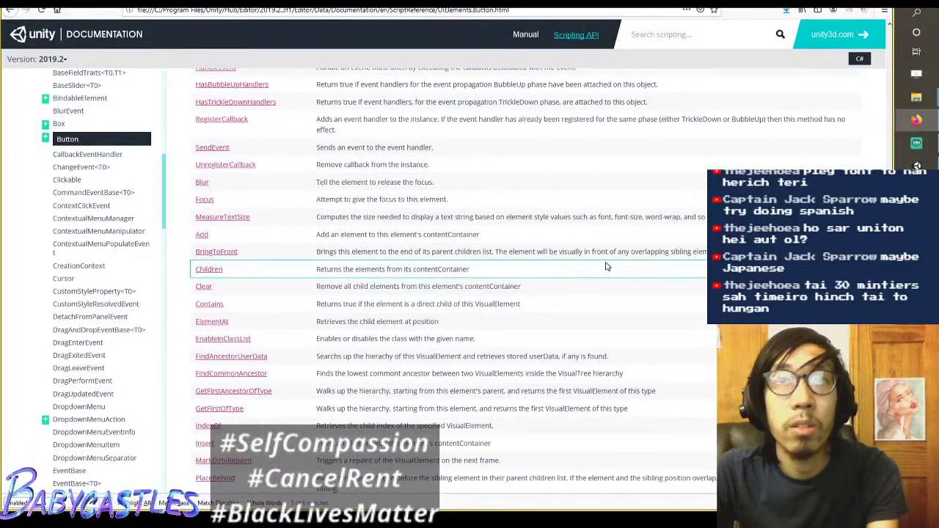
{"action": "scroll", "coordinate": [554, 217], "scroll_direction": "down", "scroll_amount": 3}
{"action": "scroll", "coordinate": [554, 220], "scroll_direction": "down", "scroll_amount": 1}
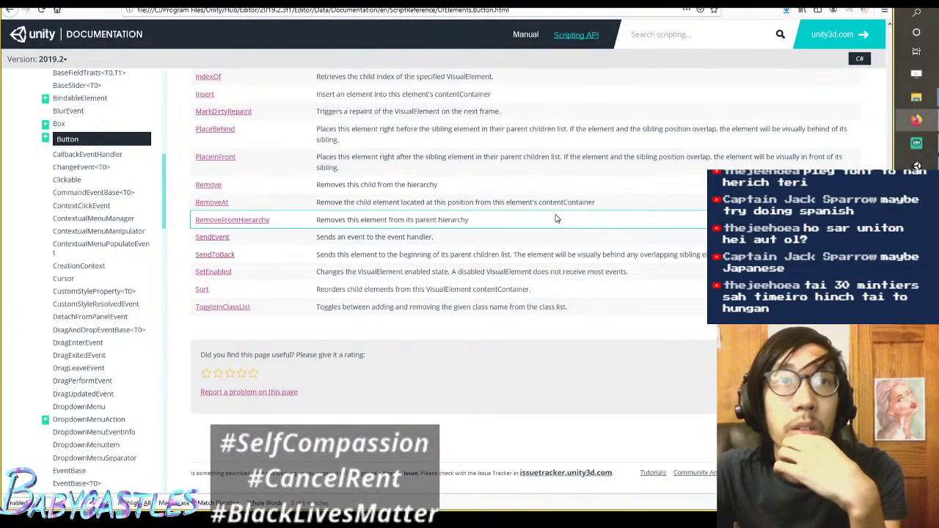
{"action": "scroll", "coordinate": [555, 218], "scroll_direction": "up", "scroll_amount": 3}
{"action": "scroll", "coordinate": [228, 325], "scroll_direction": "down", "scroll_amount": 3}
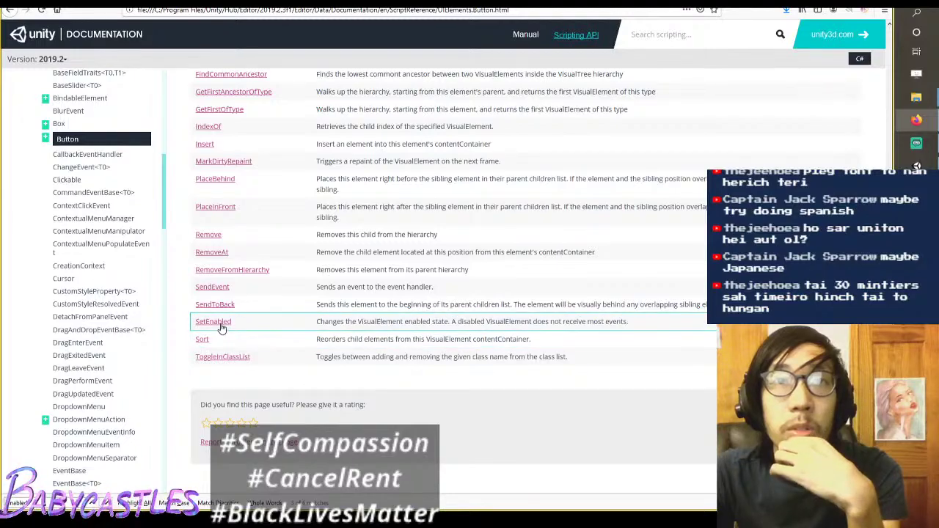
Step: Read the SetEnabled page, search the Button page for 'visible', then return to the script's hide line
{"action": "left_click", "coordinate": [213, 323]}
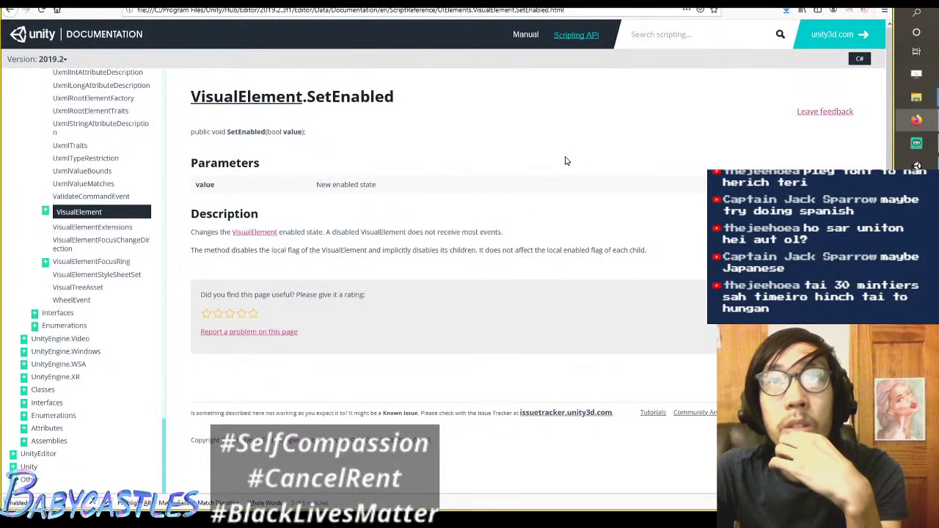
{"action": "key", "text": "alt+Left"}
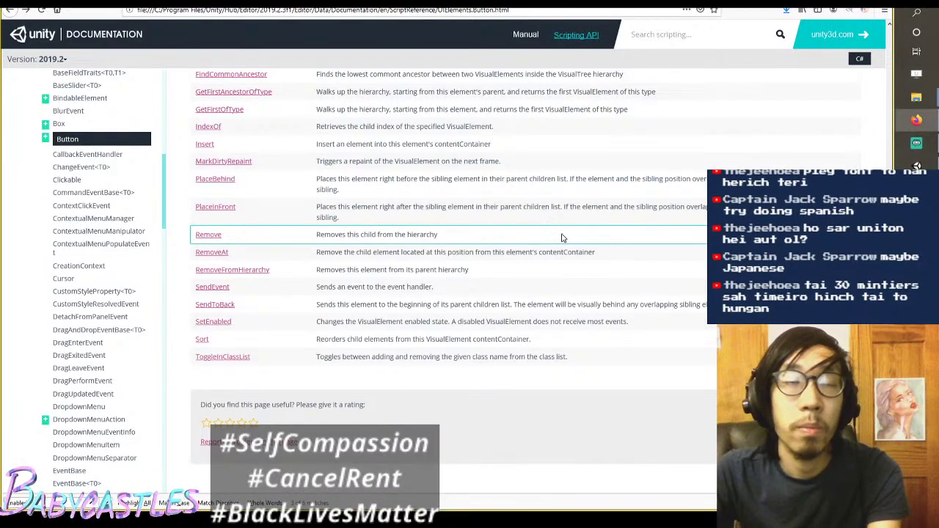
{"action": "type", "text": "visible"}
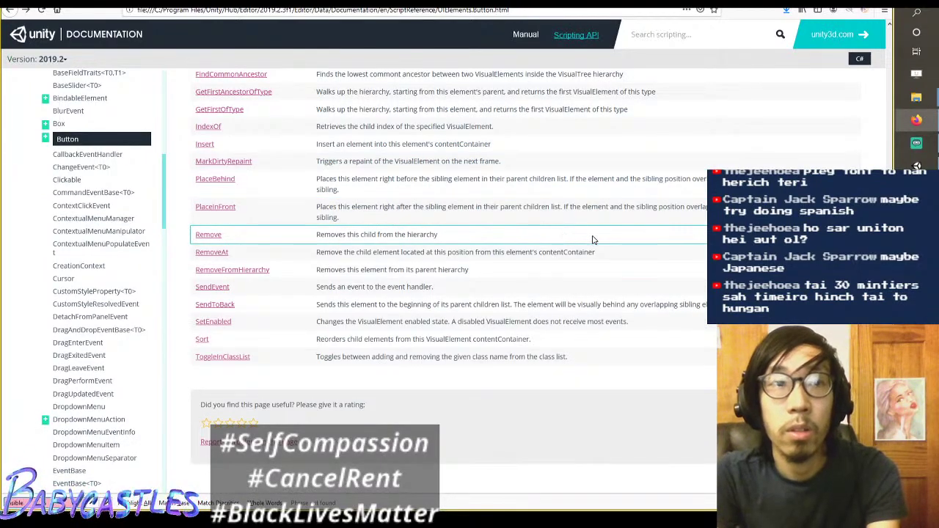
{"action": "key", "text": "Return"}
{"action": "key", "text": "Return"}
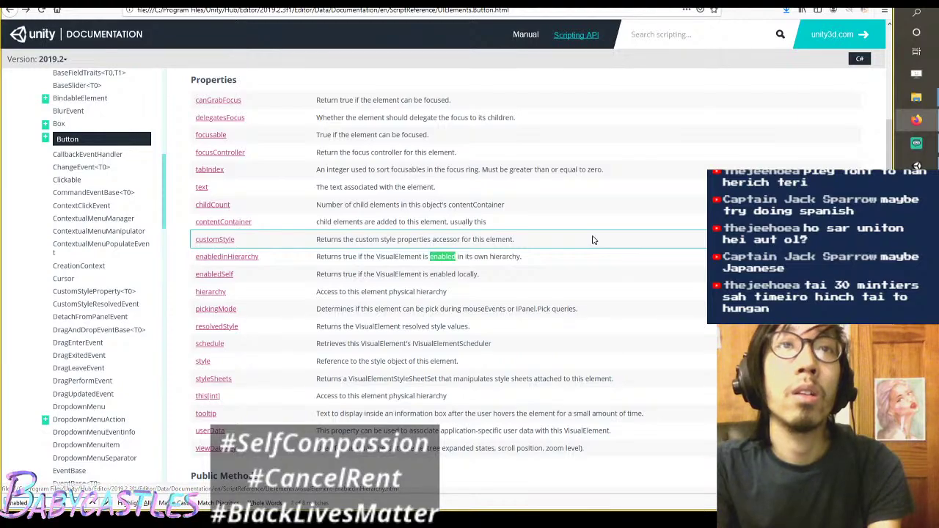
{"action": "key", "text": "Return"}
{"action": "key", "text": "Return"}
{"action": "key", "text": "Return"}
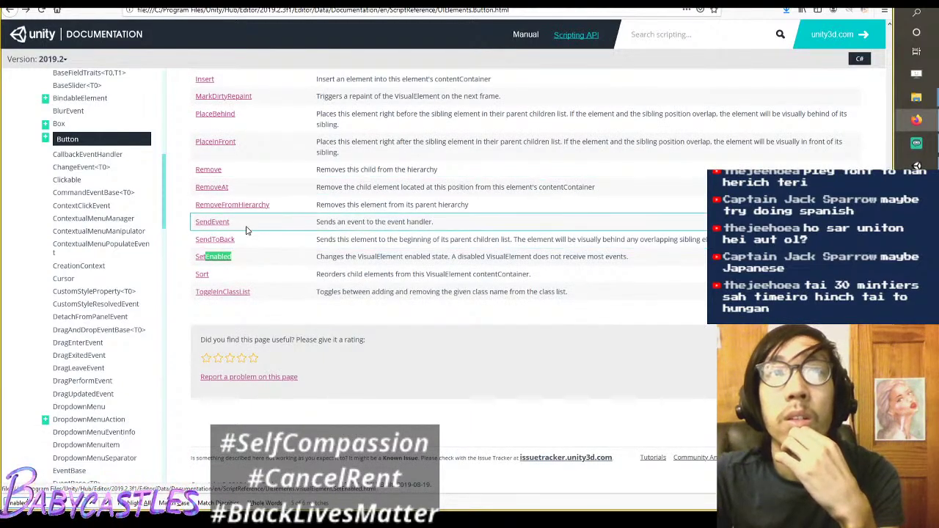
{"action": "left_click", "coordinate": [224, 257]}
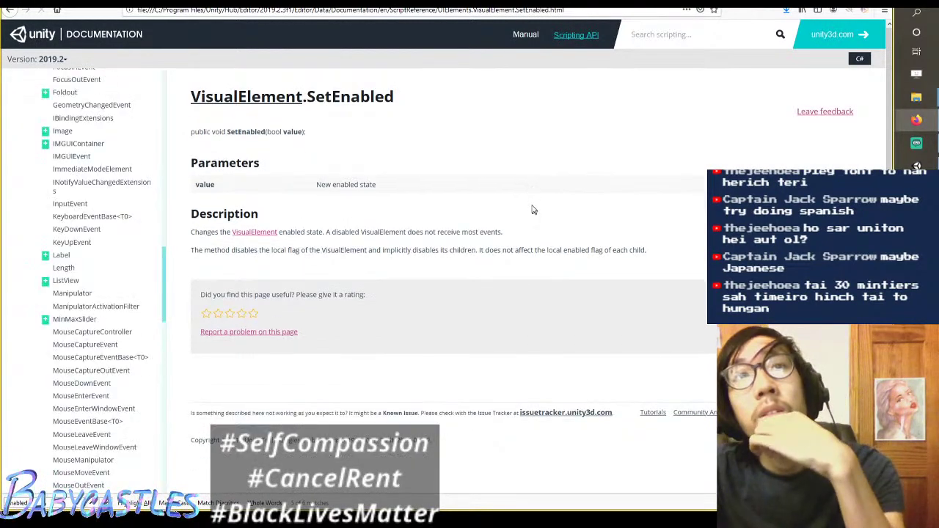
{"action": "middle_click", "coordinate": [578, 160]}
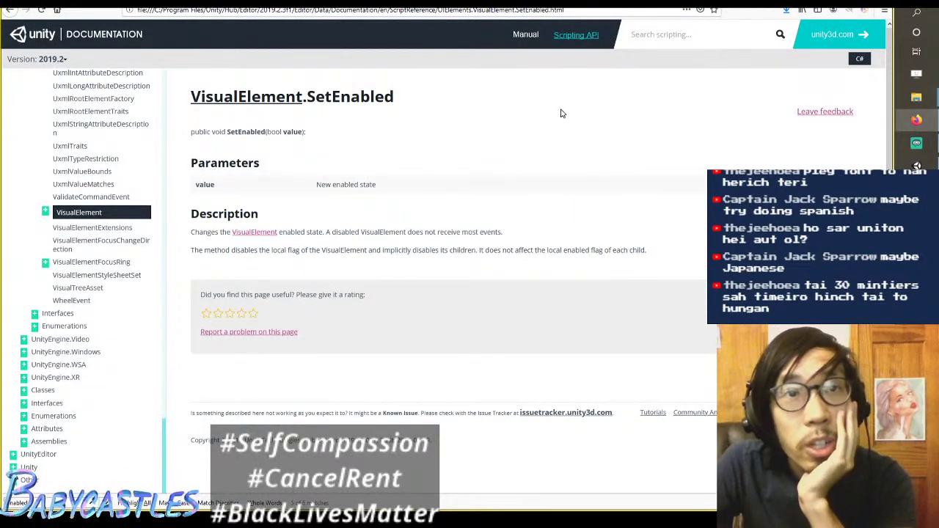
{"action": "key", "text": "alt+Left"}
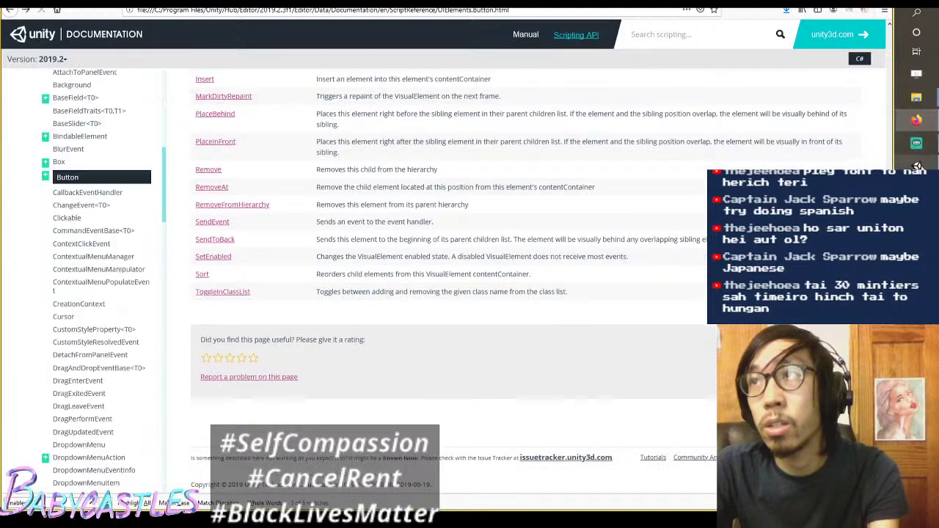
{"action": "key", "text": "alt+Tab"}
{"action": "left_click", "coordinate": [348, 252]}
Step: Change line 31 from enabled = false to this.SetEnabled(false) and save RelaxButtonController.cs
{"action": "key", "text": "Up"}
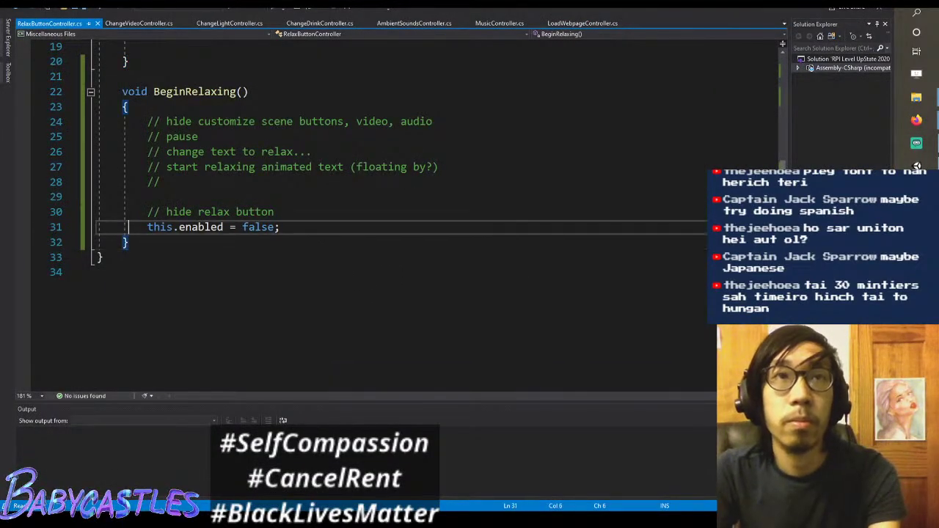
{"action": "key", "text": "ctrl+shift+Right"}
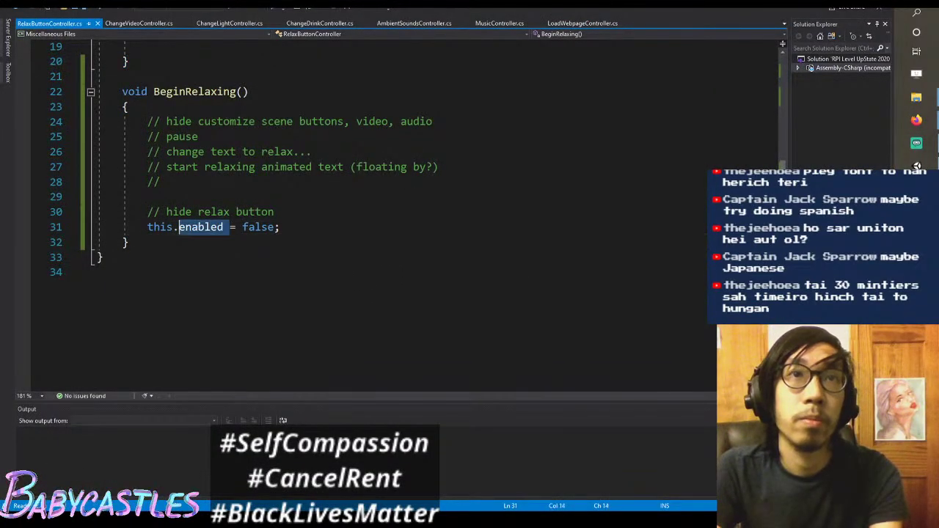
{"action": "type", "text": "SetEnabl"}
{"action": "type", "text": "ed"}
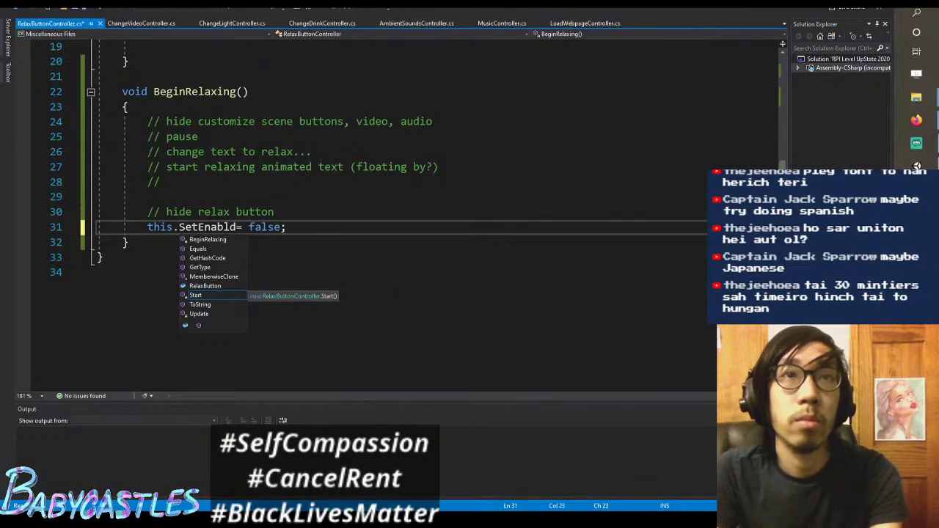
{"action": "key", "text": "Right"}
{"action": "key", "text": "BackSpace"}
{"action": "key", "text": "BackSpace"}
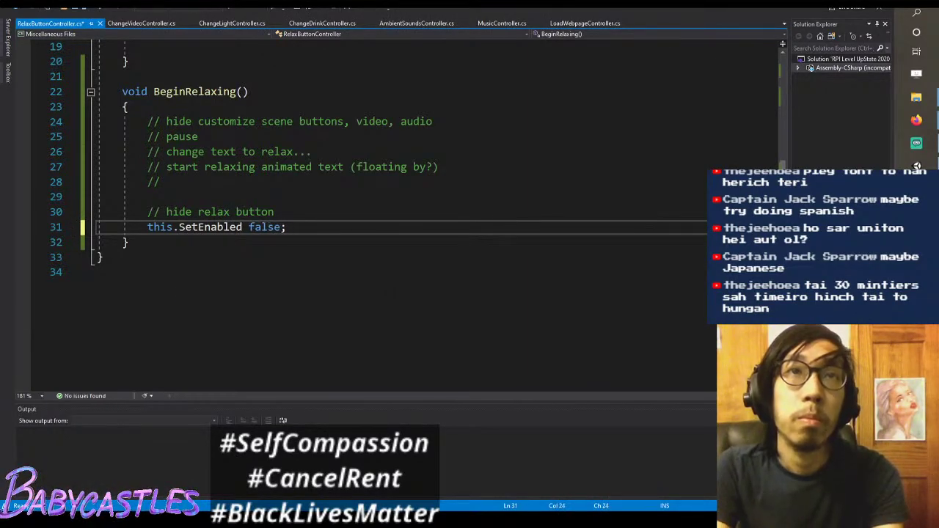
{"action": "key", "text": "Delete"}
{"action": "type", "text": "("}
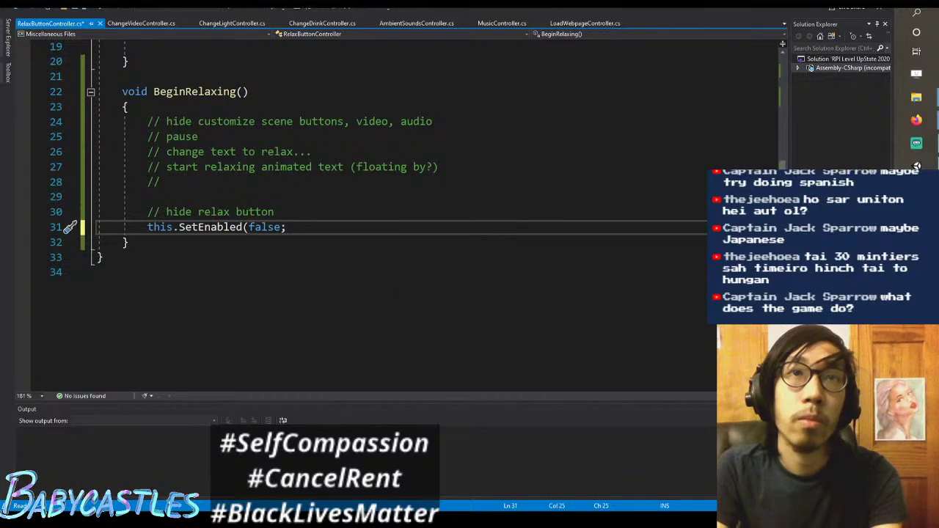
{"action": "key", "text": "ctrl+Right"}
{"action": "type", "text": ")"}
{"action": "key", "text": "ctrl+s"}
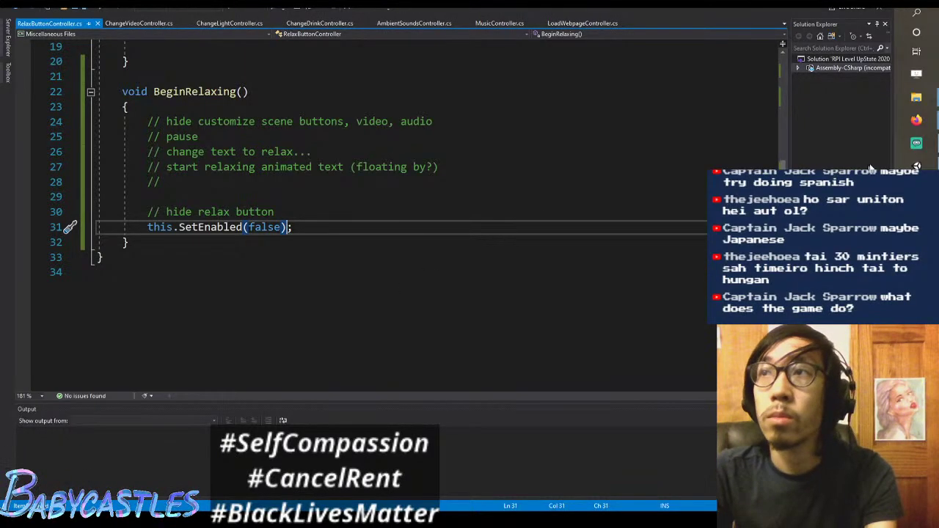
{"action": "left_click", "coordinate": [917, 166]}
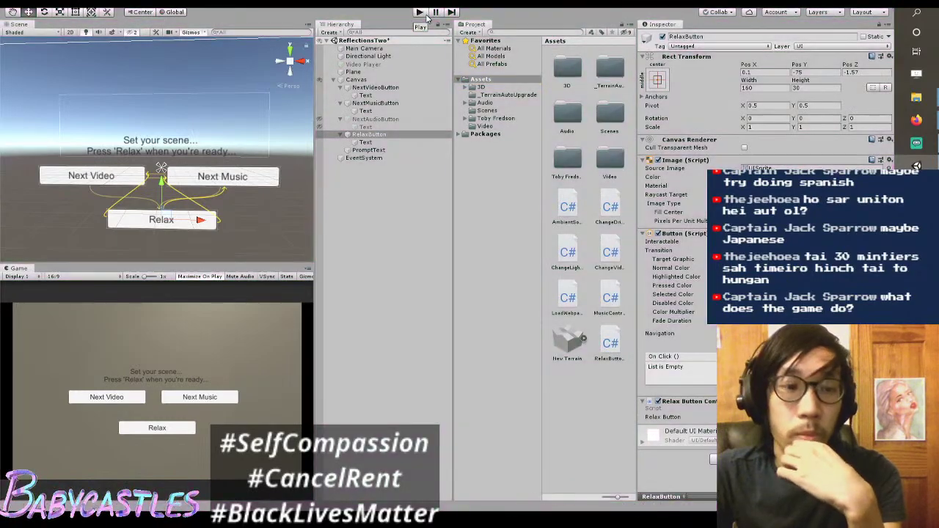
Step: Try Play twice; the SetEnabled compiler error blocks play mode, so go back to the script
{"action": "left_click", "coordinate": [424, 13]}
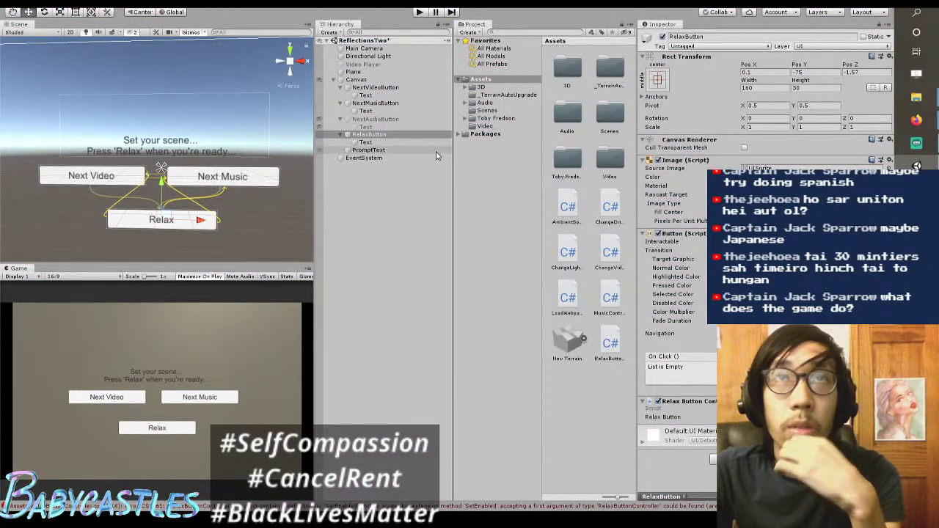
{"action": "left_click", "coordinate": [419, 13]}
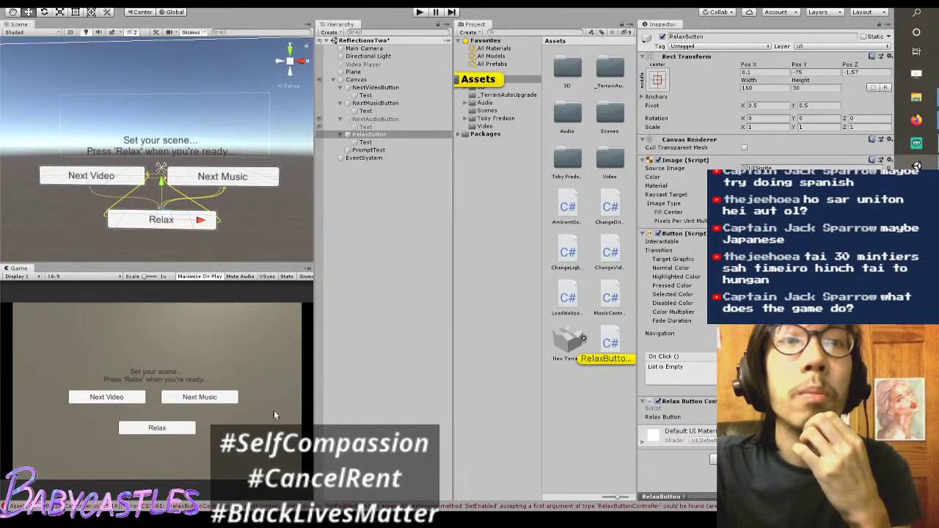
{"action": "key", "text": "alt+Tab"}
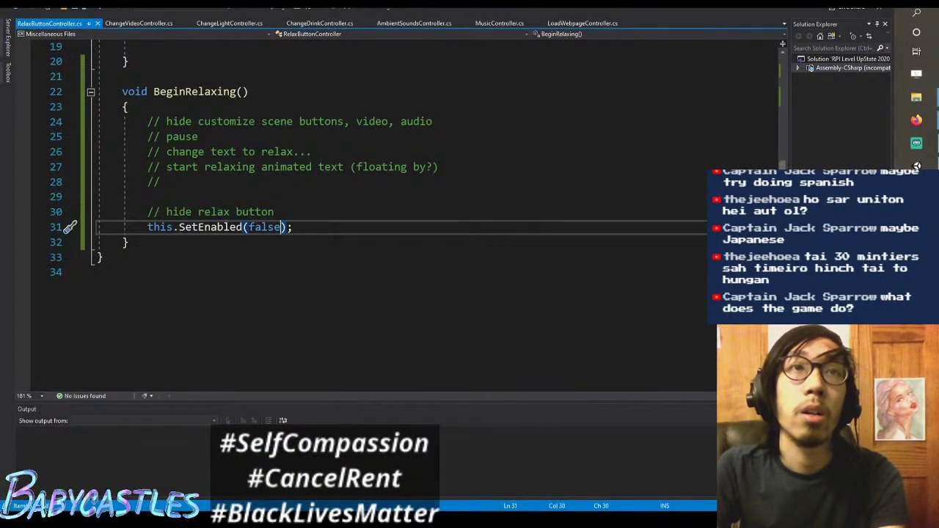
Step: Rewrite line 31 as this.GetComponent<Button>().SetEnabled(false) and save the script
{"action": "key", "text": "ctrl+Left"}
{"action": "type", "text": "GetComponent"}
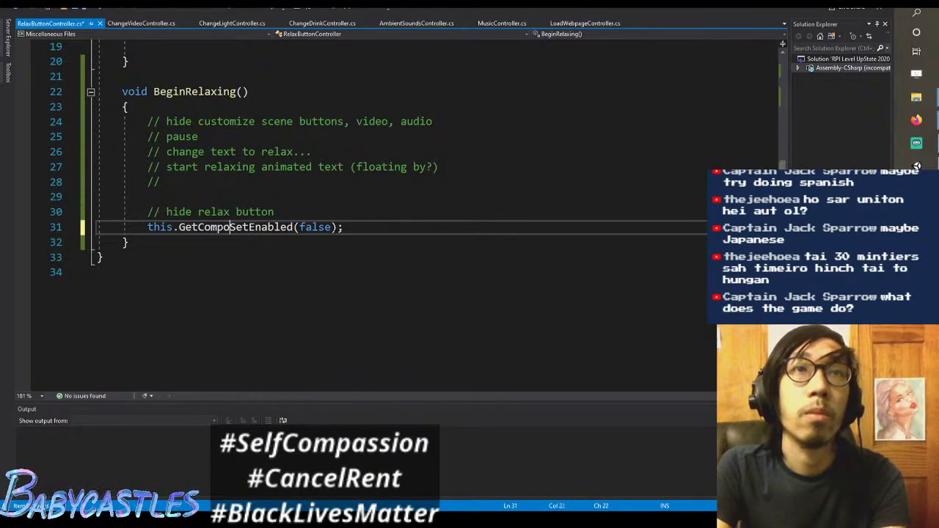
{"action": "type", "text": "<"}
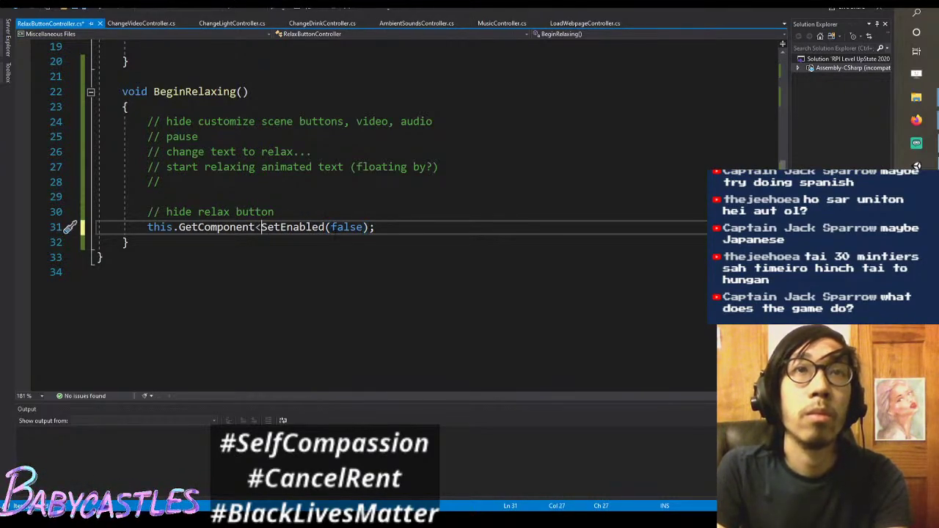
{"action": "type", "text": "Relax"}
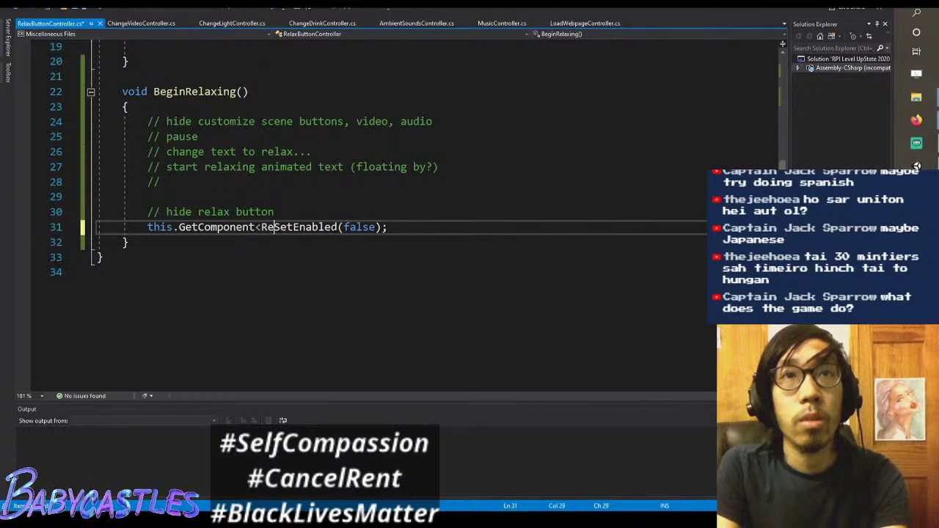
{"action": "key", "text": "BackSpace"}
{"action": "key", "text": "BackSpace"}
{"action": "key", "text": "BackSpace"}
{"action": "key", "text": "BackSpace"}
{"action": "key", "text": "BackSpace"}
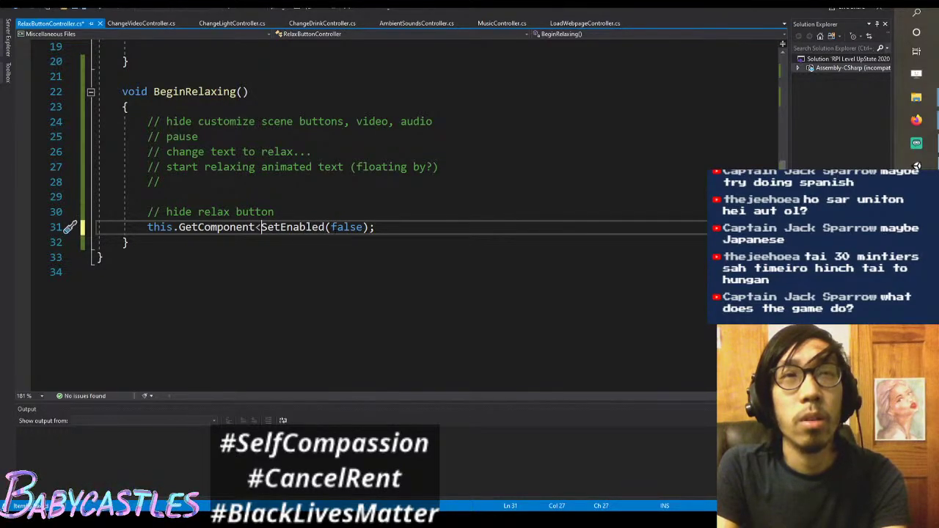
{"action": "type", "text": "Button>("}
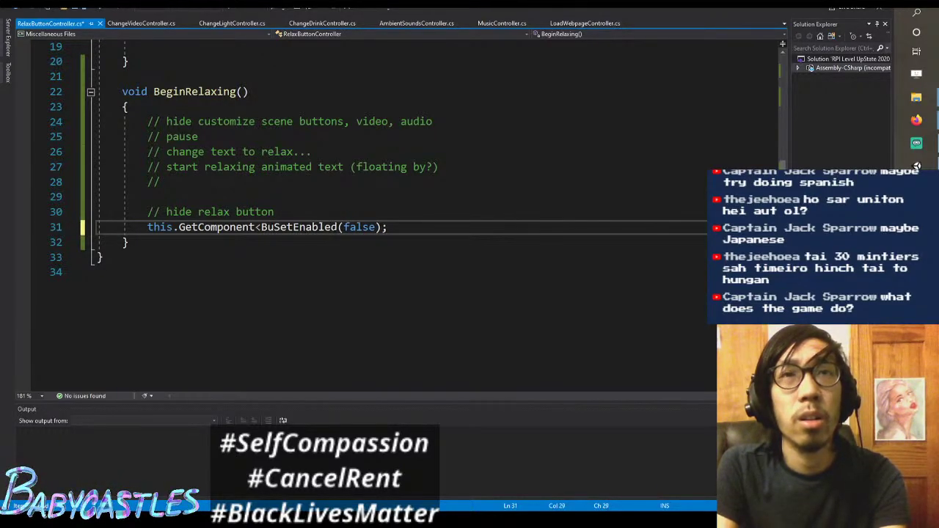
{"action": "type", "text": ")"}
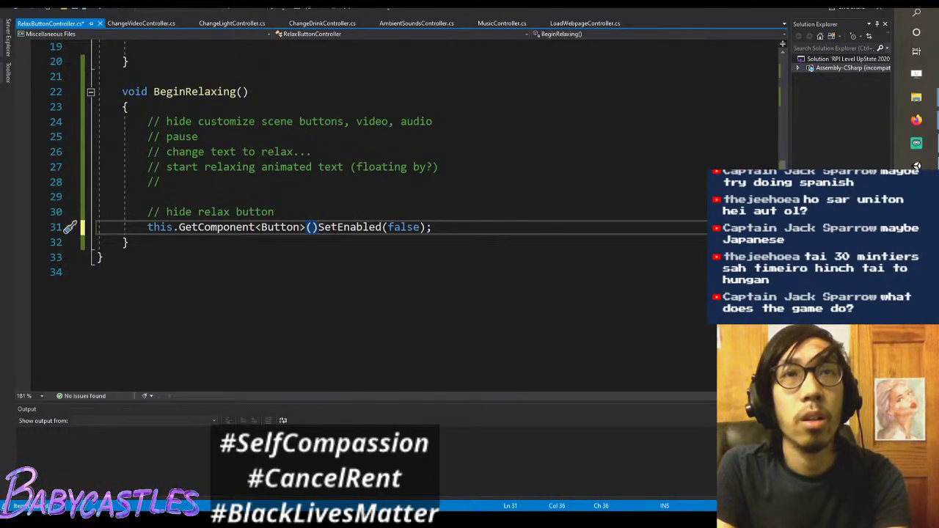
{"action": "type", "text": "."}
{"action": "key", "text": "ctrl+s"}
{"action": "key", "text": "alt+Tab"}
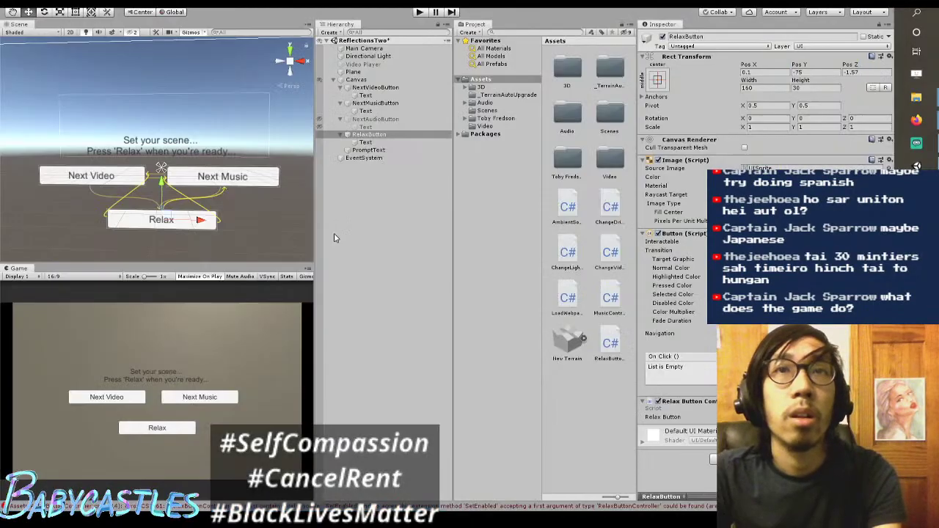
Step: Attempt play mode three times, each blocked by the Button SetEnabled compiler error
{"action": "left_click", "coordinate": [418, 13]}
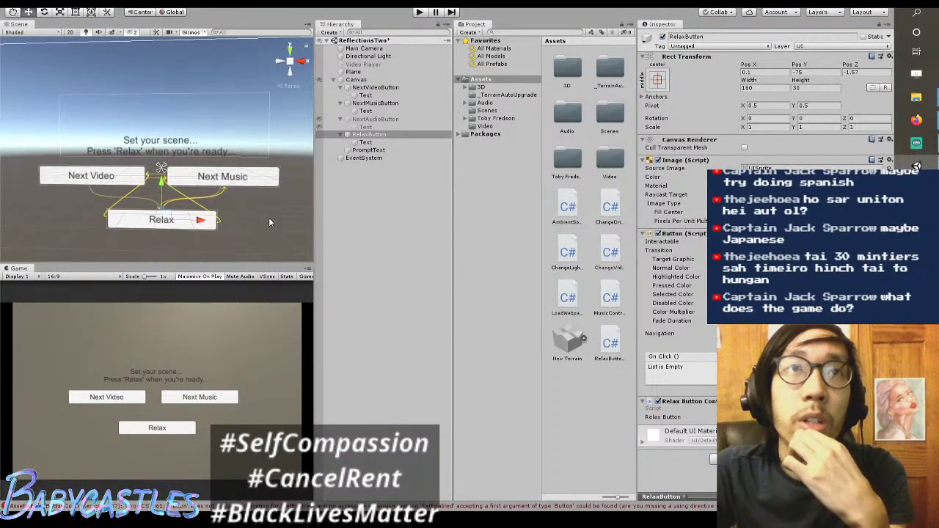
{"action": "scroll", "coordinate": [269, 217], "scroll_direction": "down", "scroll_amount": 1}
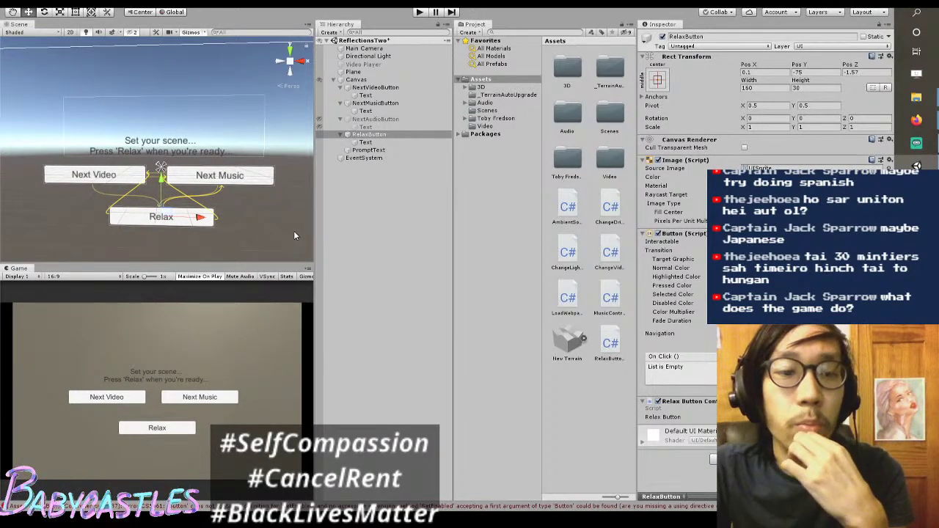
{"action": "scroll", "coordinate": [274, 220], "scroll_direction": "up", "scroll_amount": 1}
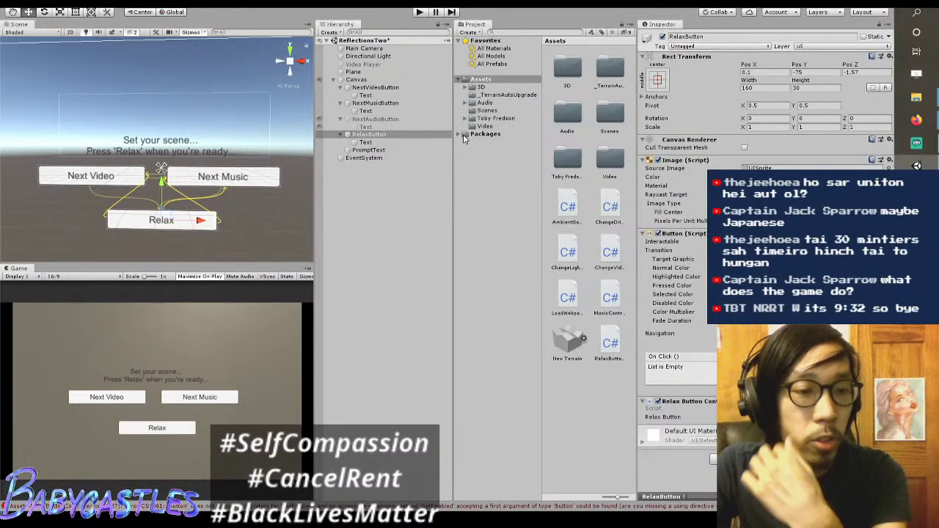
{"action": "left_click", "coordinate": [419, 13]}
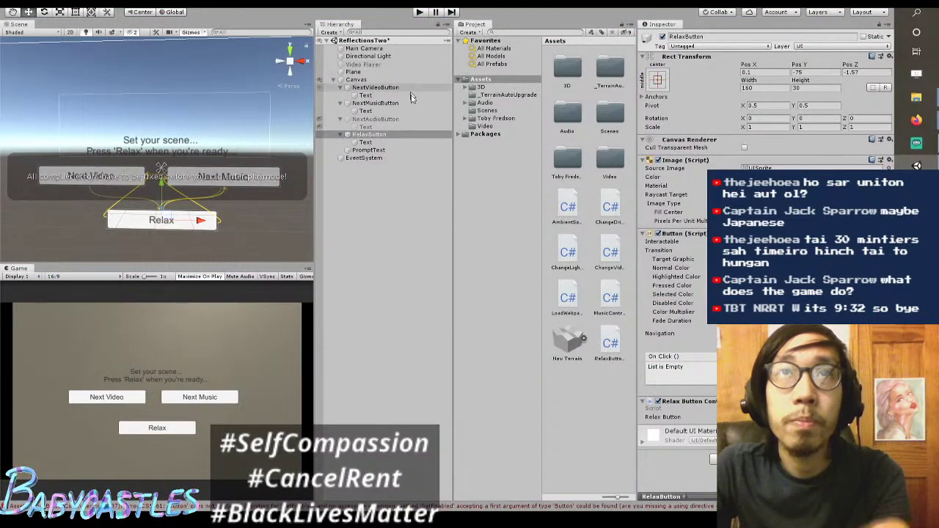
{"action": "left_click", "coordinate": [418, 13]}
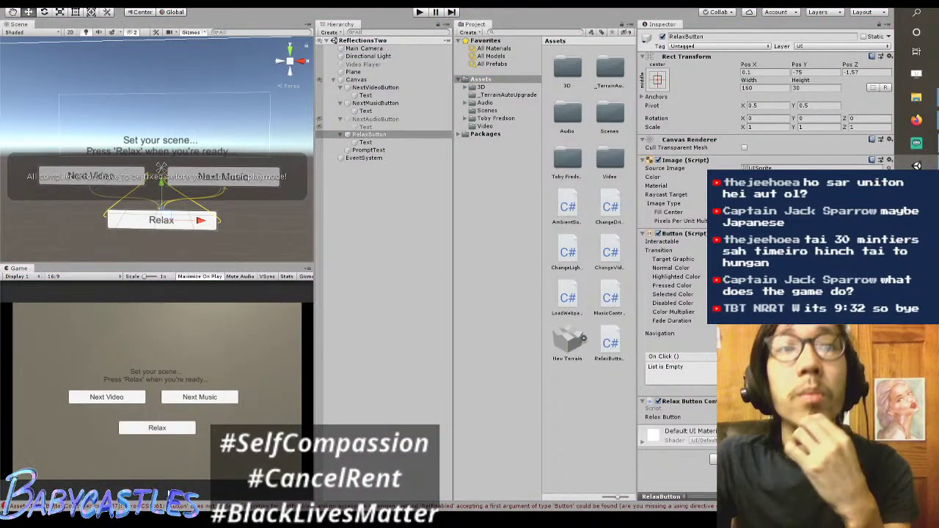
{"action": "key", "text": "alt+Tab"}
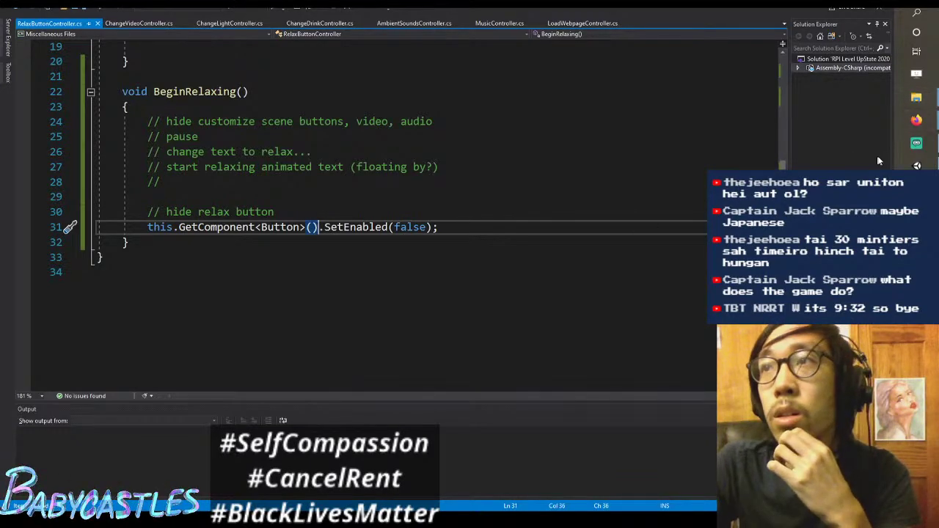
Step: Review the Button scripting page's members, including SetEnabled, and return to its top
{"action": "mouse_move", "coordinate": [917, 121]}
{"action": "left_click", "coordinate": [841, 50]}
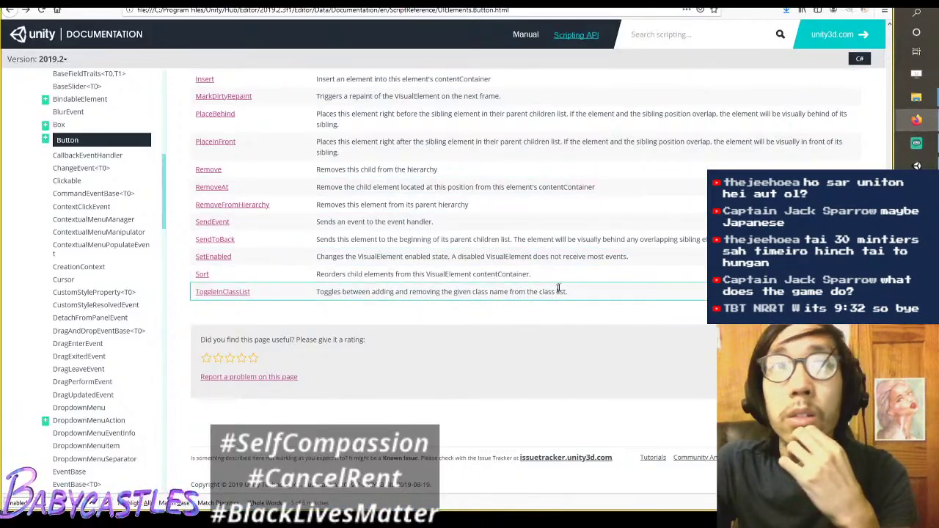
{"action": "scroll", "coordinate": [557, 229], "scroll_direction": "up", "scroll_amount": 5}
{"action": "scroll", "coordinate": [559, 230], "scroll_direction": "up", "scroll_amount": 2}
{"action": "scroll", "coordinate": [565, 246], "scroll_direction": "down", "scroll_amount": 5}
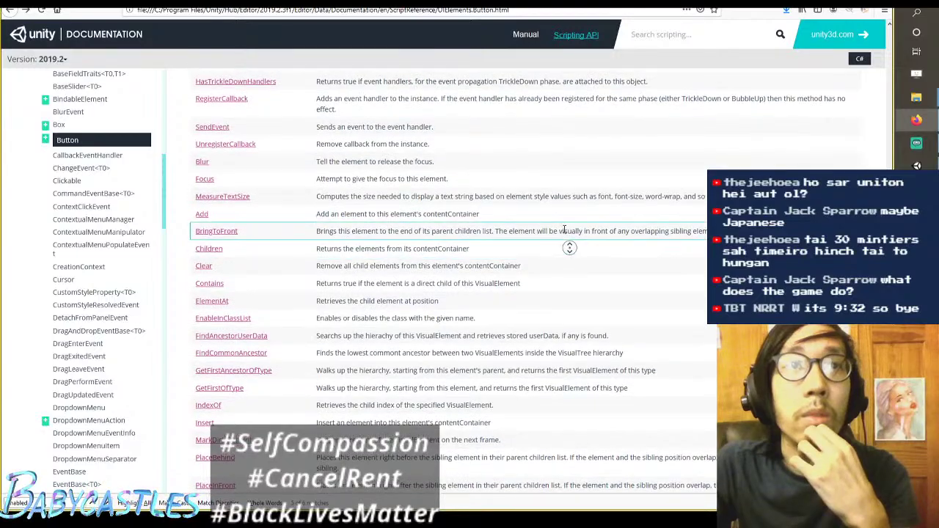
{"action": "scroll", "coordinate": [547, 312], "scroll_direction": "down", "scroll_amount": 3}
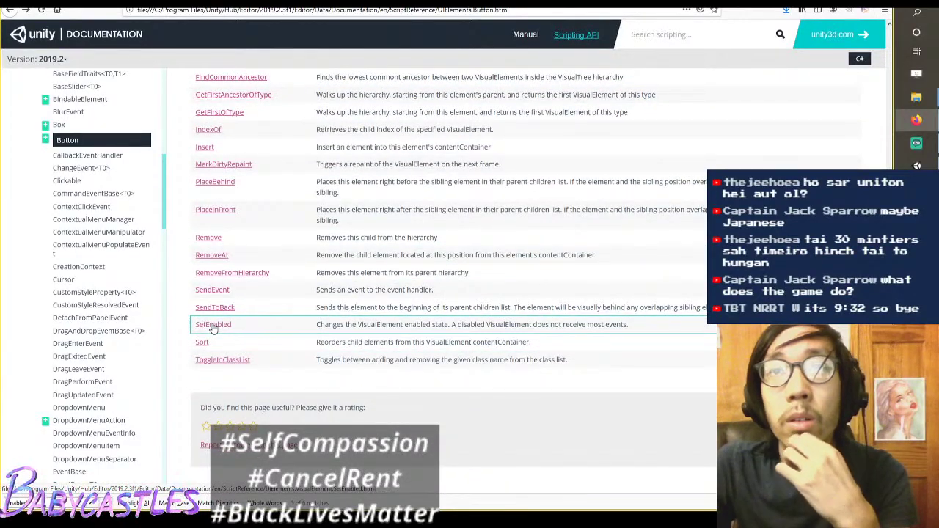
{"action": "key", "text": "Home"}
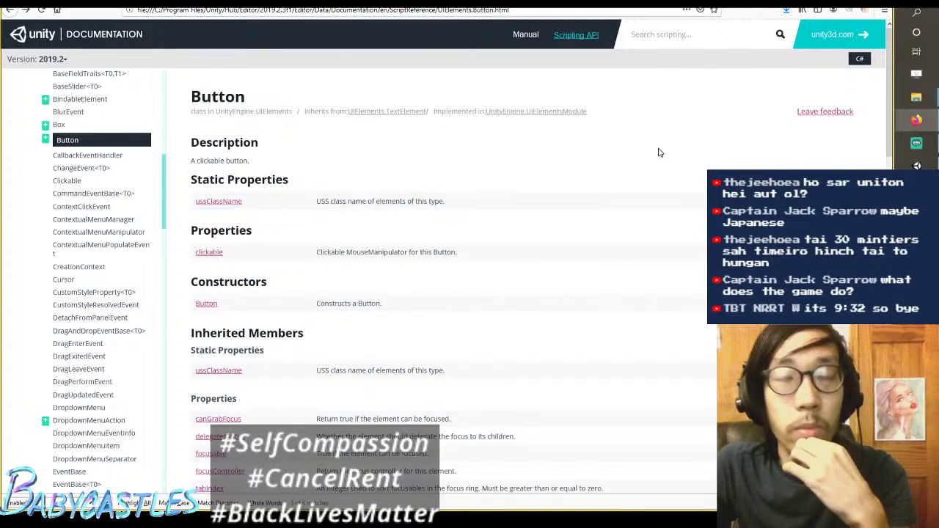
Step: Open the TextElement parent class page and browse its members
{"action": "left_click", "coordinate": [397, 110]}
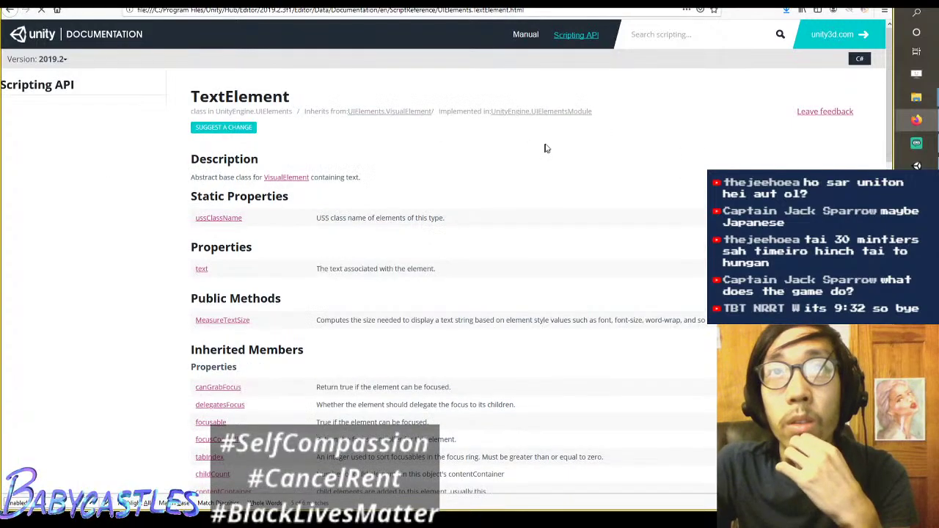
{"action": "middle_click", "coordinate": [583, 148]}
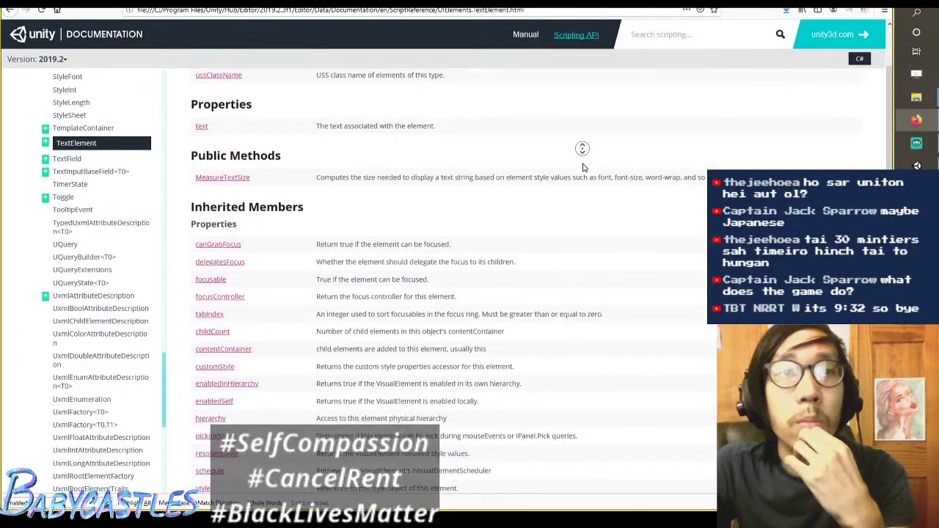
{"action": "left_click", "coordinate": [585, 174]}
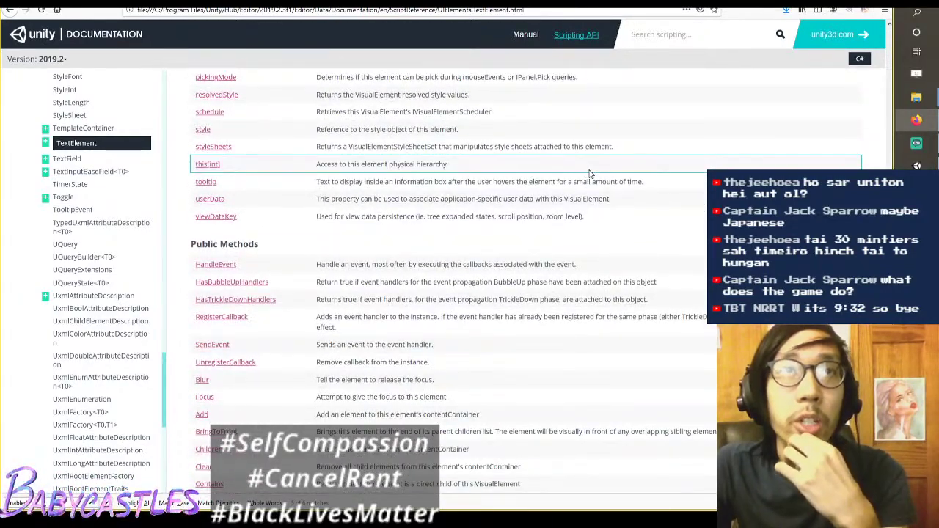
{"action": "scroll", "coordinate": [589, 173], "scroll_direction": "down", "scroll_amount": 4}
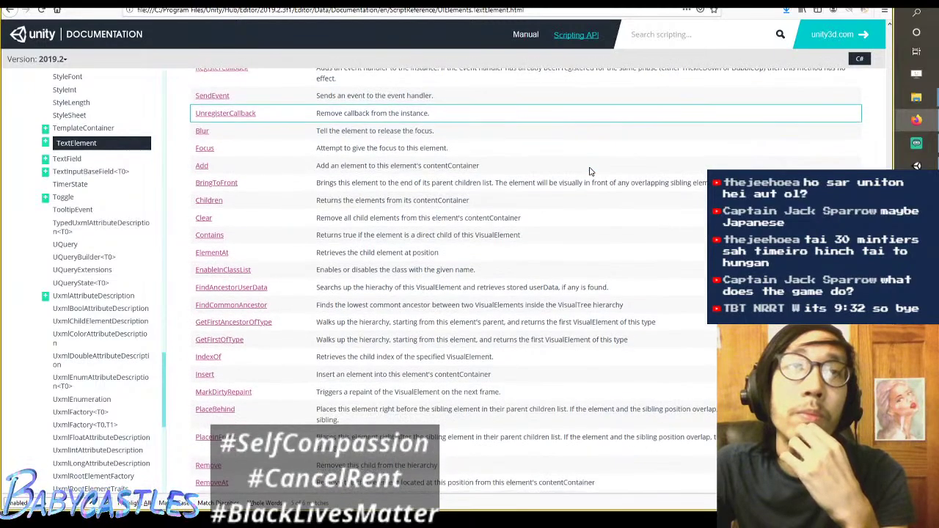
{"action": "scroll", "coordinate": [590, 172], "scroll_direction": "down", "scroll_amount": 6}
{"action": "middle_click", "coordinate": [603, 241]}
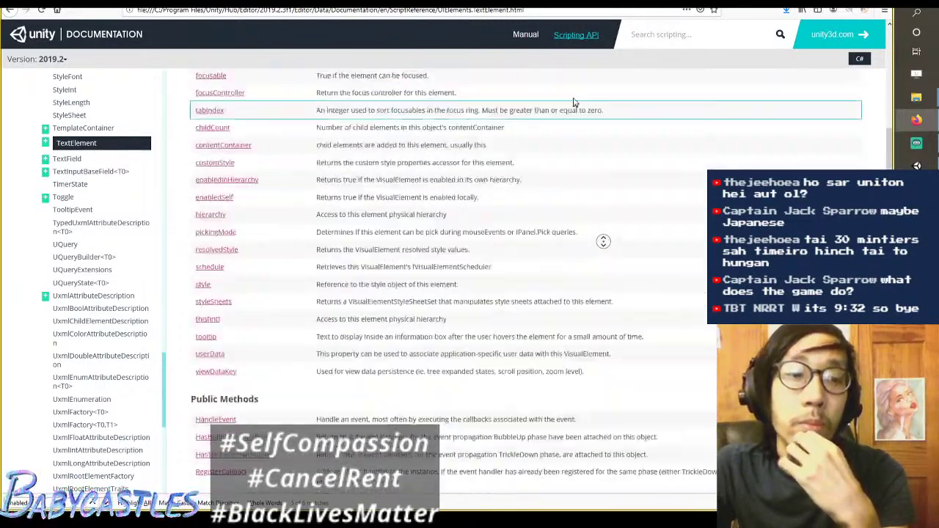
{"action": "left_click", "coordinate": [575, 102]}
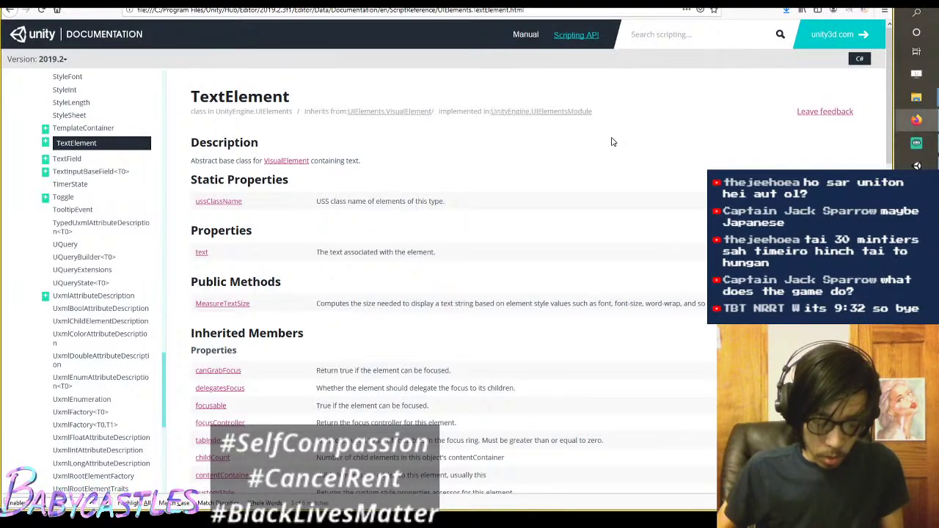
Step: Cycle browser tabs to land on the RPI Level UpState design document
{"action": "key", "text": "ctrl+Tab"}
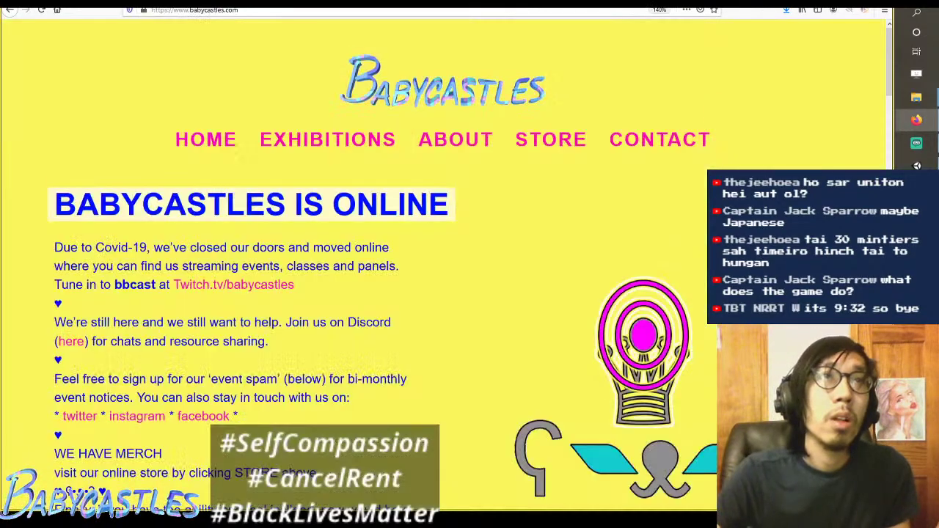
{"action": "key", "text": "ctrl+Tab"}
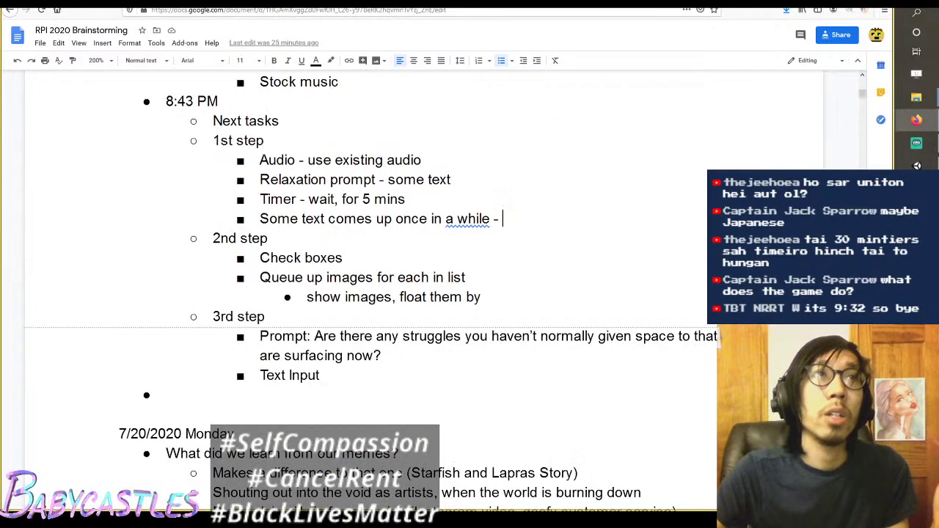
{"action": "key", "text": "ctrl+Tab"}
{"action": "key", "text": "ctrl+shift+Tab"}
{"action": "scroll", "coordinate": [524, 209], "scroll_direction": "up", "scroll_amount": 10}
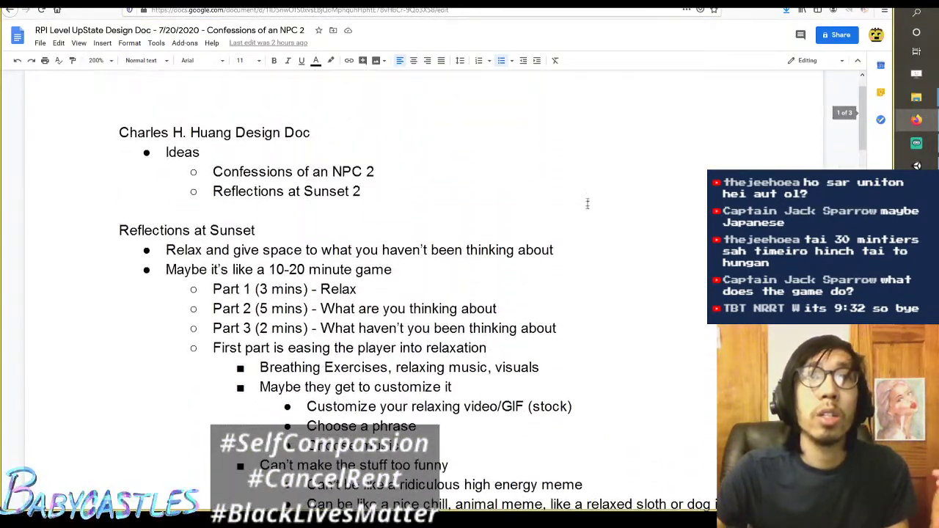
{"action": "scroll", "coordinate": [580, 203], "scroll_direction": "down", "scroll_amount": 2}
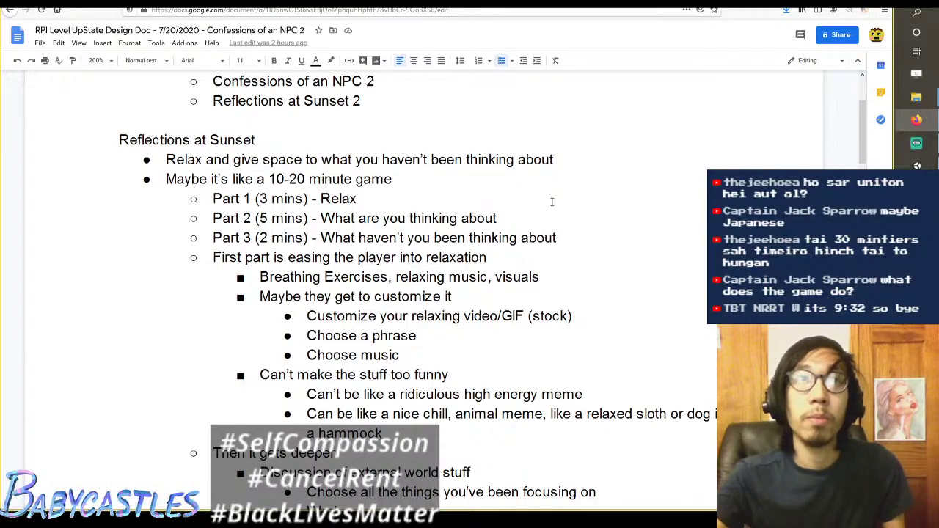
{"action": "scroll", "coordinate": [552, 202], "scroll_direction": "up", "scroll_amount": 2}
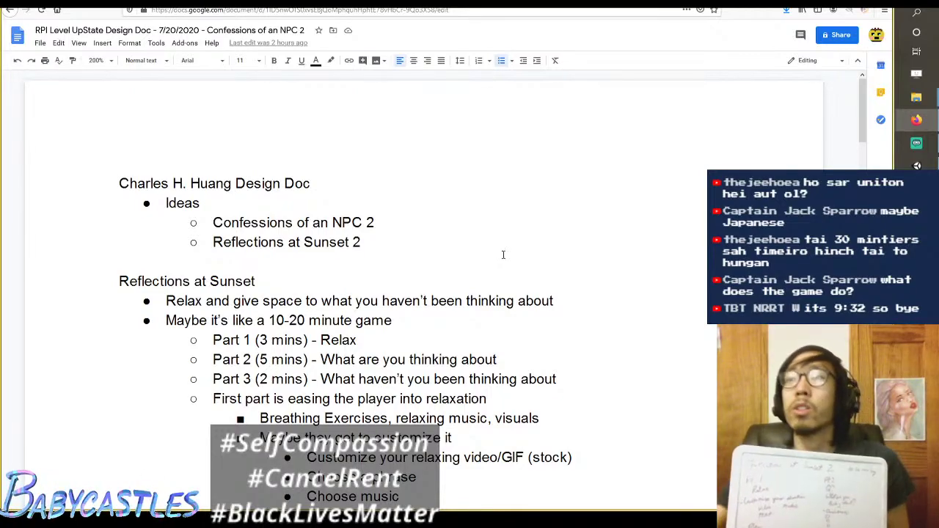
{"action": "mouse_move", "coordinate": [916, 162]}
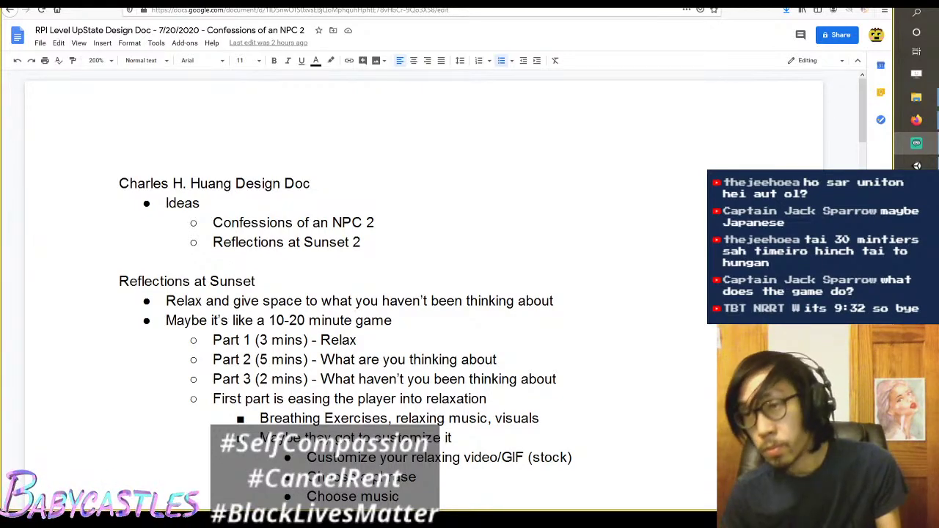
{"action": "scroll", "coordinate": [628, 220], "scroll_direction": "down", "scroll_amount": 15}
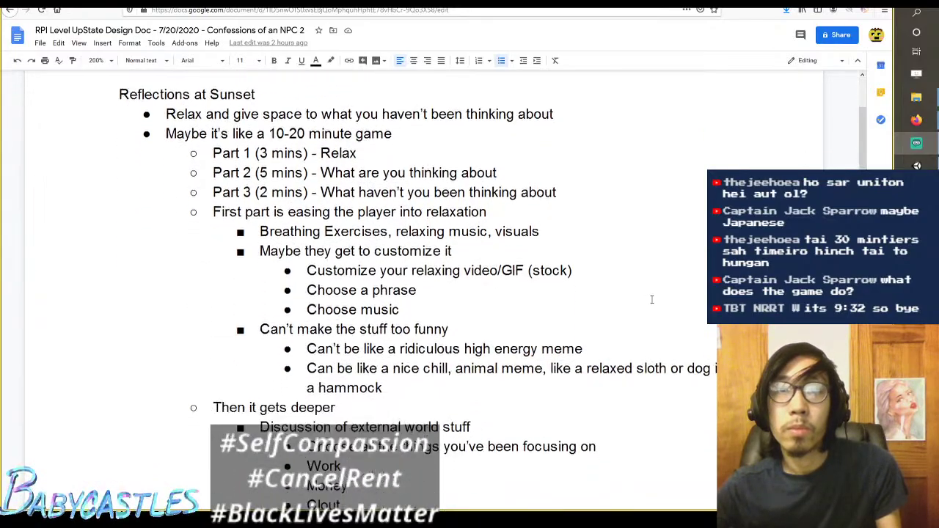
{"action": "scroll", "coordinate": [628, 221], "scroll_direction": "up", "scroll_amount": 3}
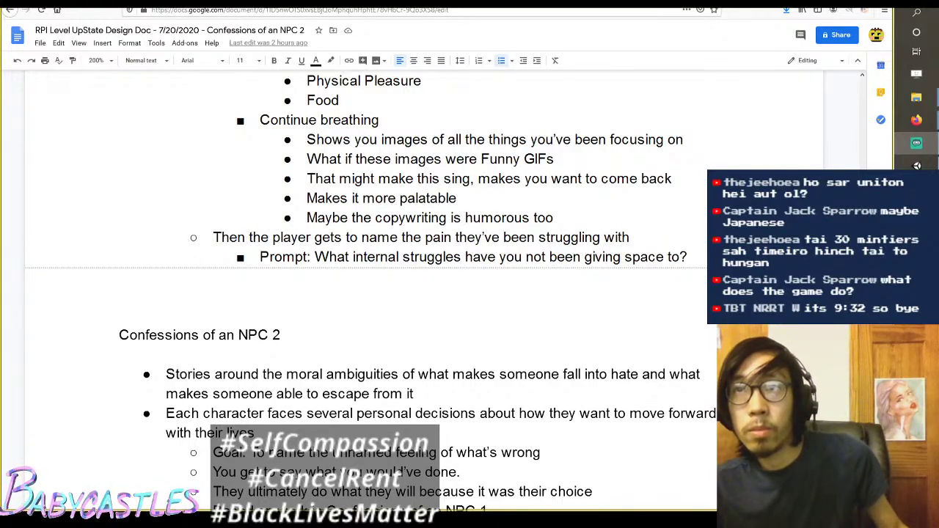
Step: Add the bullet 'Express as webcam video, drawing' below the internal-struggles prompt
{"action": "left_click", "coordinate": [688, 257]}
{"action": "key", "text": "Return"}
{"action": "type", "text": "E"}
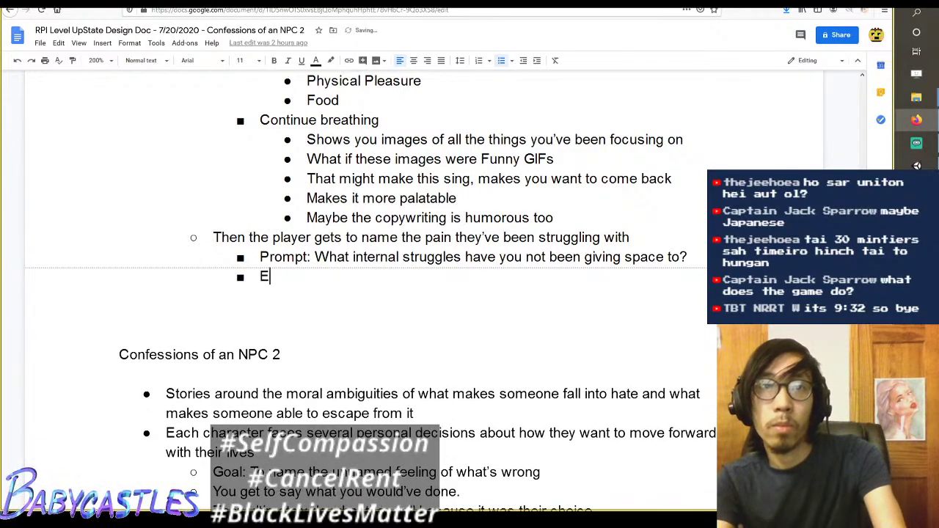
{"action": "type", "text": "xpress as "}
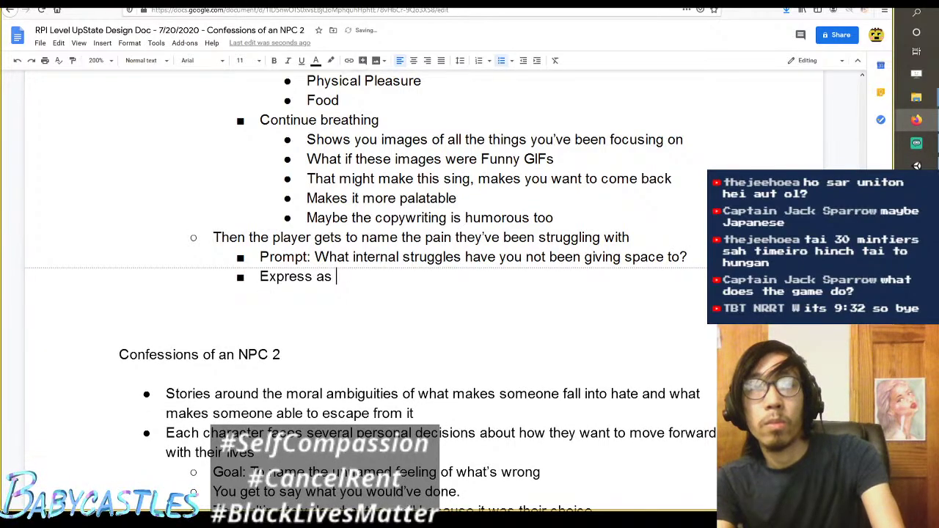
{"action": "type", "text": "webcam video, "}
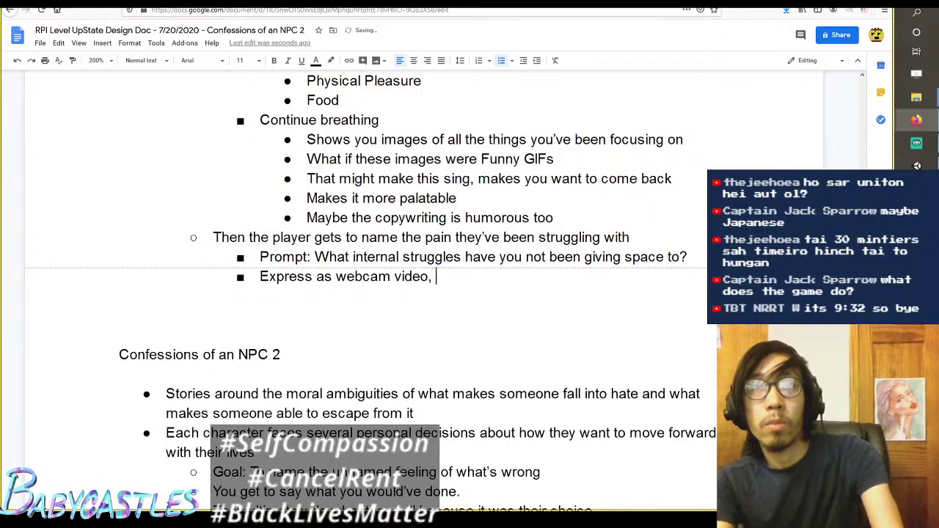
{"action": "type", "text": "drawing"}
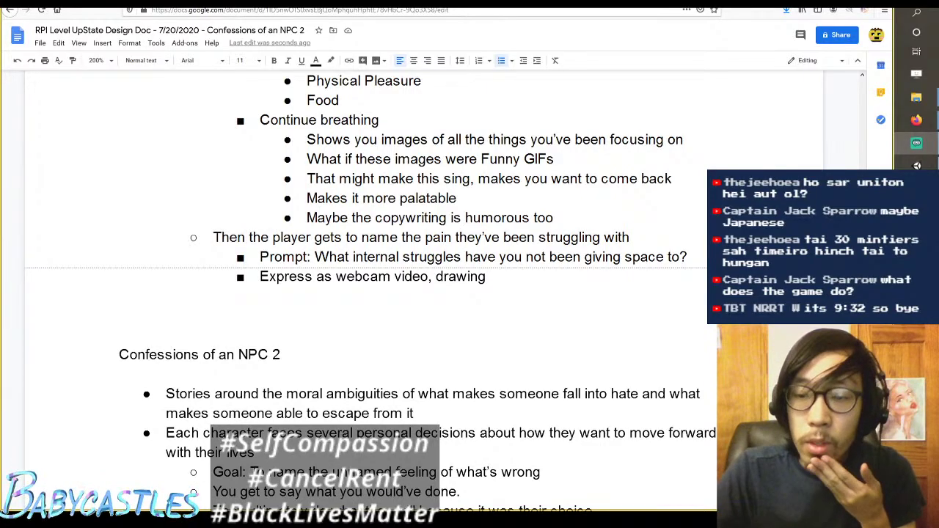
{"action": "left_click", "coordinate": [554, 218]}
{"action": "scroll", "coordinate": [596, 258], "scroll_direction": "up", "scroll_amount": 2}
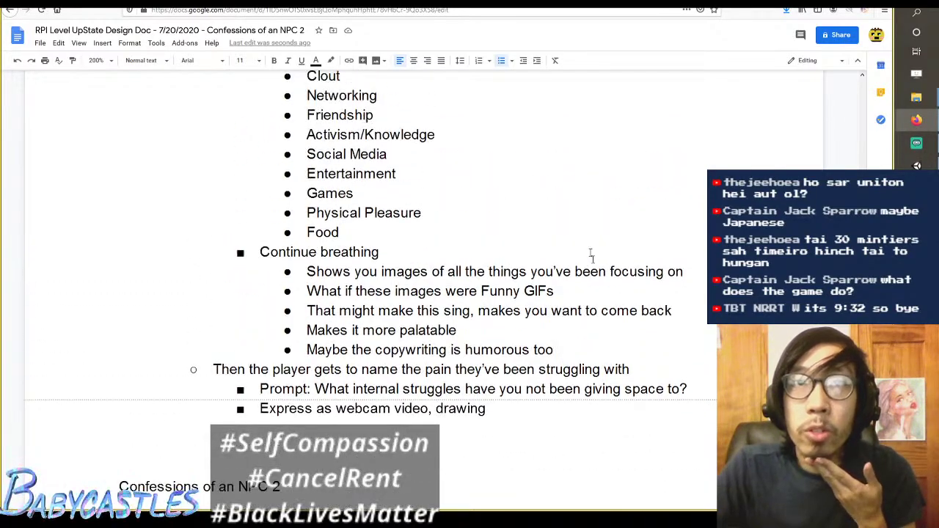
{"action": "scroll", "coordinate": [591, 221], "scroll_direction": "down", "scroll_amount": 6}
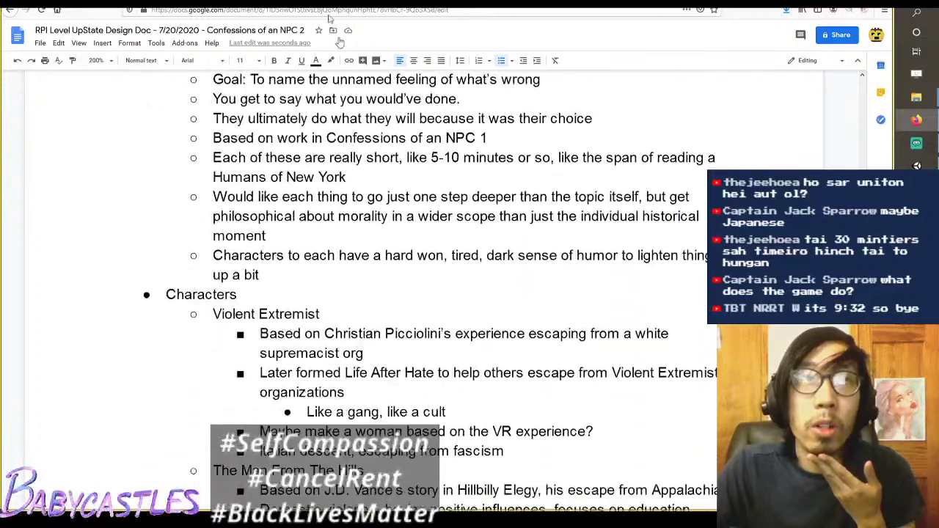
Step: Move to the RPI 2020 Brainstorming doc and put the caret on its Timer line
{"action": "key", "text": "ctrl+Tab"}
{"action": "scroll", "coordinate": [514, 182], "scroll_direction": "down", "scroll_amount": 1}
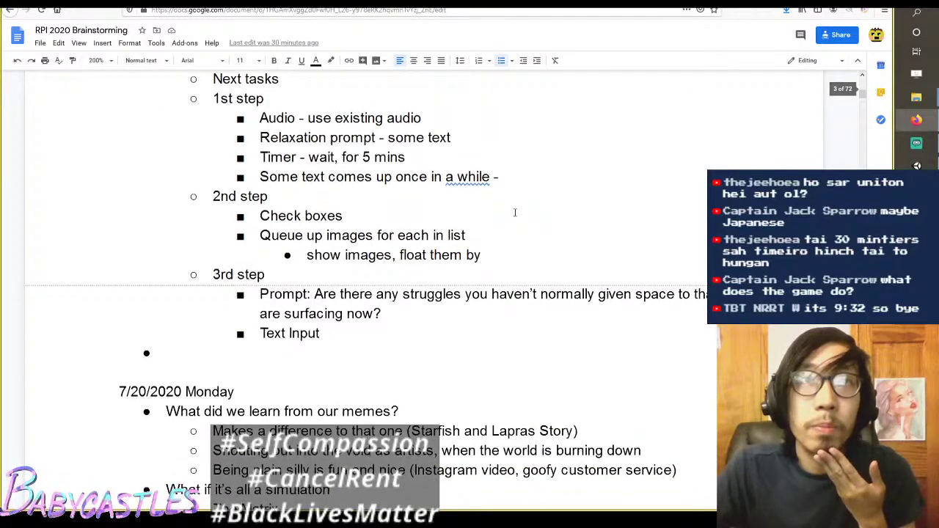
{"action": "scroll", "coordinate": [542, 182], "scroll_direction": "up", "scroll_amount": 1}
{"action": "left_click", "coordinate": [540, 179]}
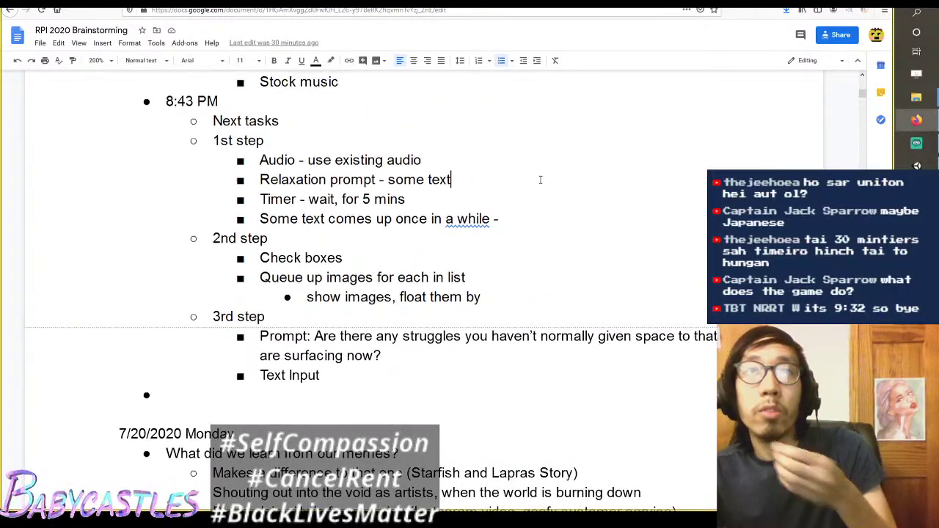
{"action": "left_click", "coordinate": [542, 199]}
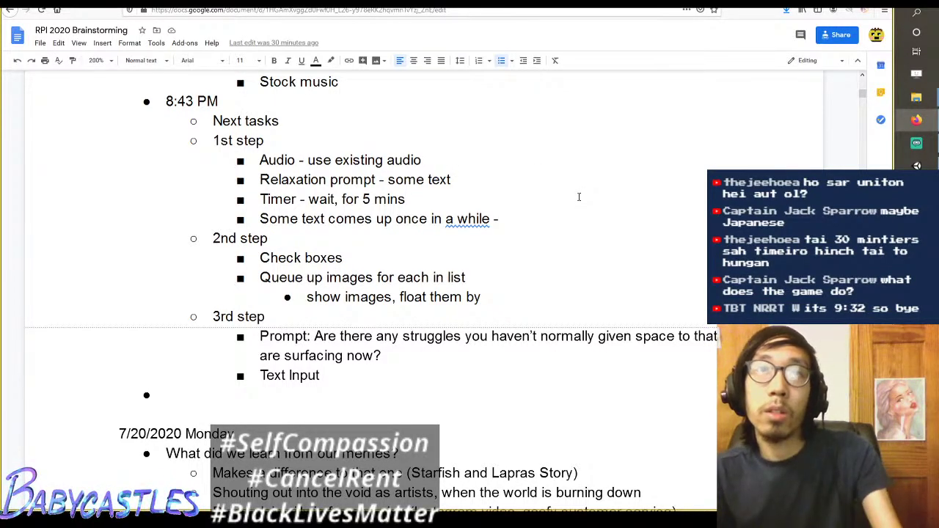
Step: Insert a 'Press Relax button' bullet below the relaxation prompt line
{"action": "key", "text": "Up"}
{"action": "key", "text": "Up"}
{"action": "key", "text": "Down"}
{"action": "key", "text": "Down"}
{"action": "key", "text": "Down"}
{"action": "key", "text": "Up"}
{"action": "key", "text": "Up"}
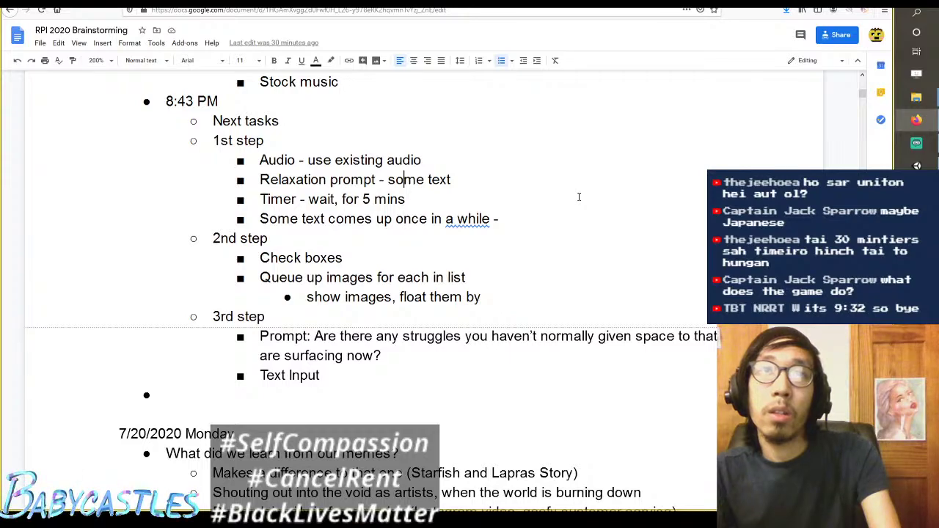
{"action": "key", "text": "ctrl+Right"}
{"action": "key", "text": "ctrl+Right"}
{"action": "key", "text": "Return"}
{"action": "type", "text": "Press bu"}
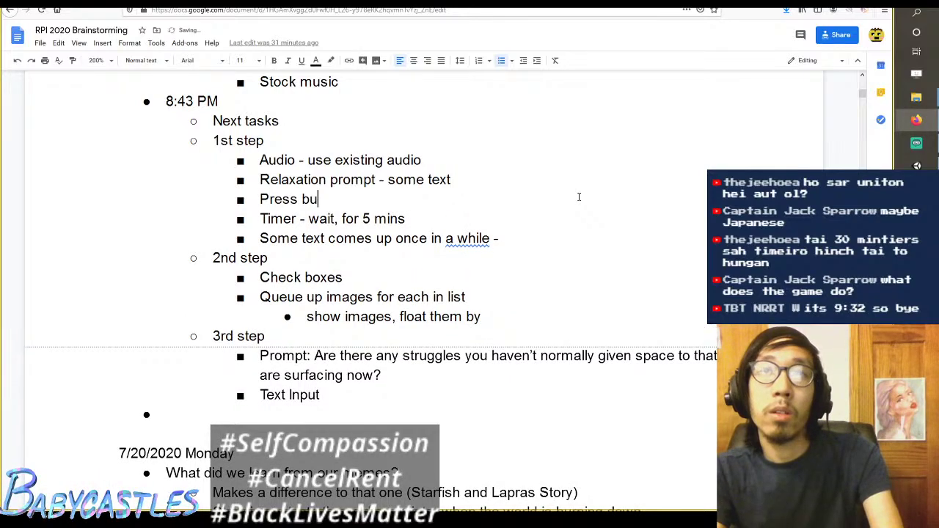
{"action": "type", "text": "tton"}
{"action": "key", "text": "Return"}
{"action": "key", "text": "Up"}
{"action": "key", "text": "Right"}
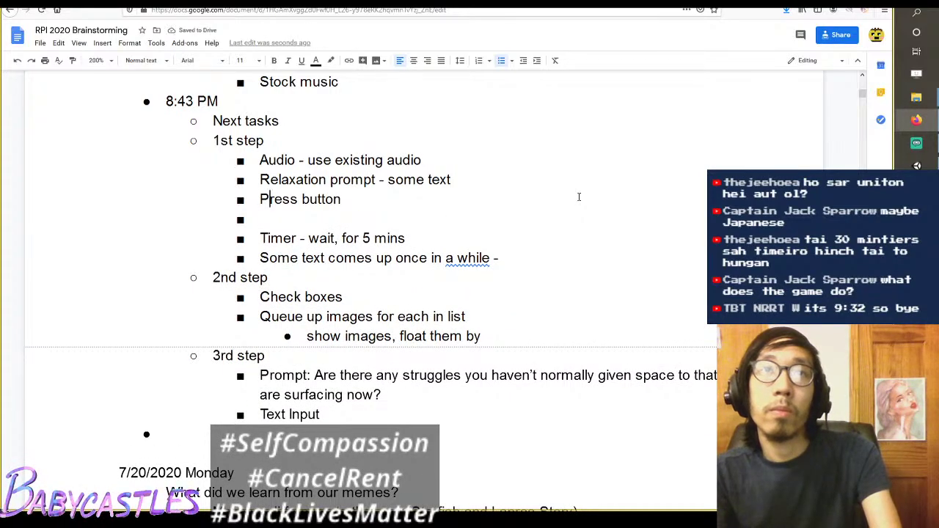
{"action": "key", "text": "ctrl+Right"}
{"action": "type", "text": "Relax"}
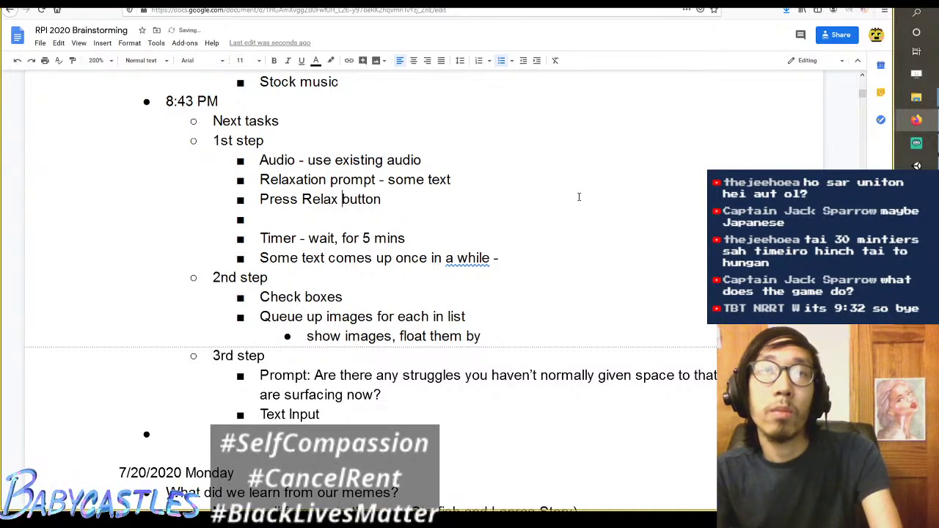
Step: Remove the empty bullet, nest the Timer and 'Some text' lines, and delete the trailing dash
{"action": "key", "text": "Down"}
{"action": "key", "text": "Down"}
{"action": "key", "text": "BackSpace"}
{"action": "key", "text": "Down"}
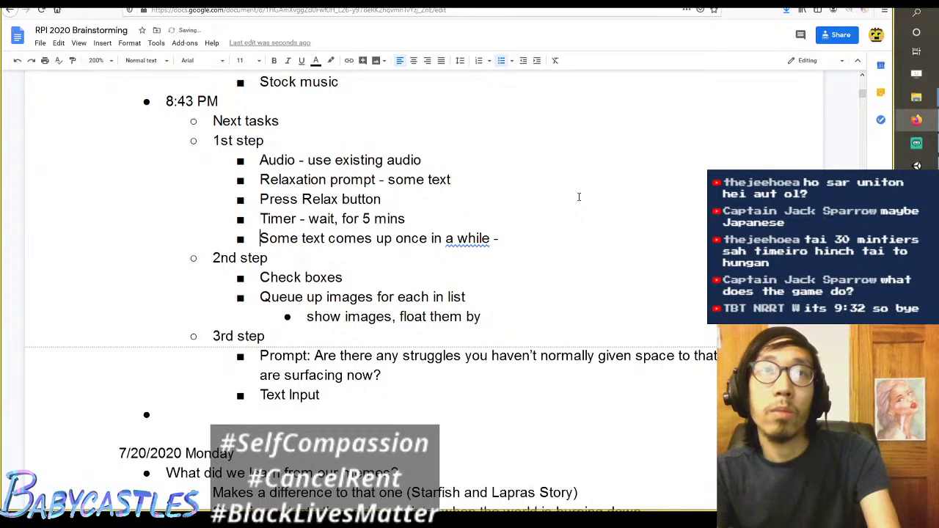
{"action": "key", "text": "Tab"}
{"action": "key", "text": "Up"}
{"action": "key", "text": "ctrl+Left"}
{"action": "key", "text": "ctrl+Left"}
{"action": "key", "text": "Tab"}
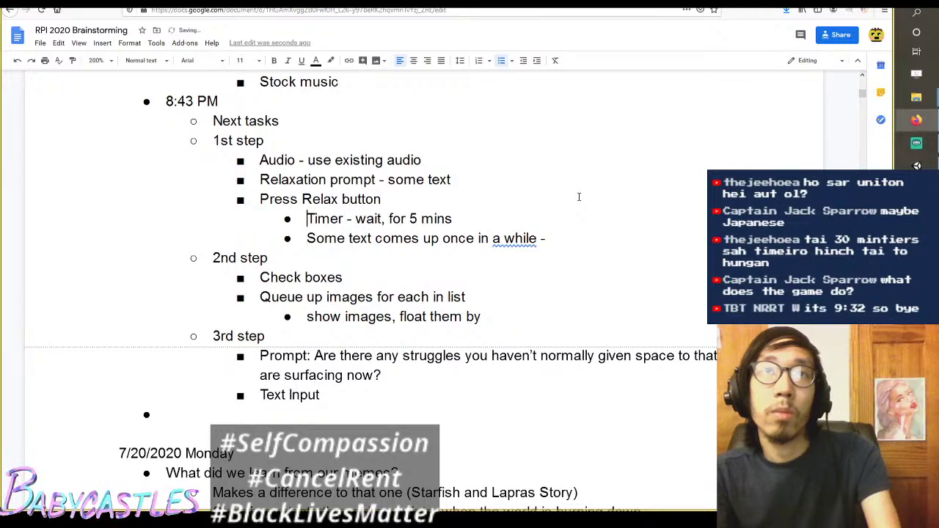
{"action": "key", "text": "ctrl+Right"}
{"action": "key", "text": "ctrl+Right"}
{"action": "key", "text": "ctrl+Right"}
{"action": "key", "text": "End"}
{"action": "key", "text": "Down"}
{"action": "key", "text": "ctrl+Right"}
{"action": "key", "text": "ctrl+Right"}
{"action": "key", "text": "ctrl+Right"}
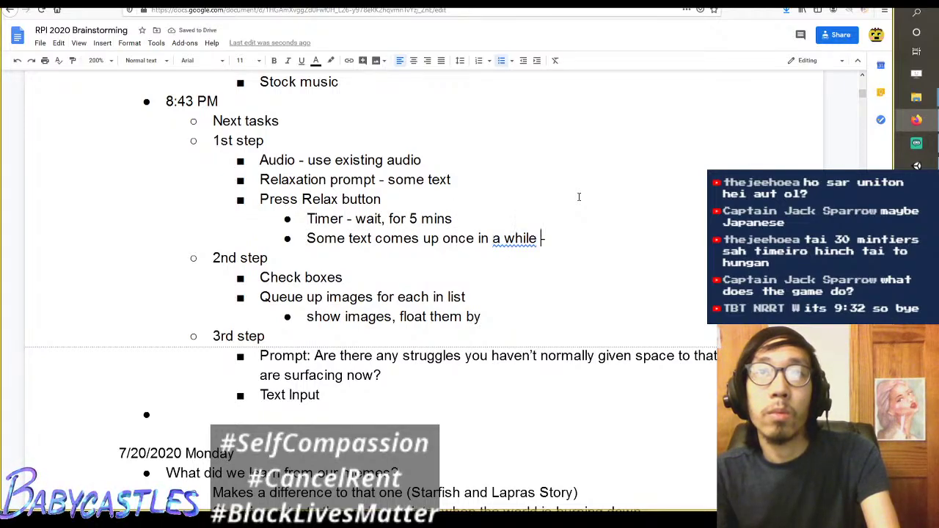
{"action": "key", "text": "End"}
{"action": "key", "text": "BackSpace"}
{"action": "key", "text": "BackSpace"}
{"action": "key", "text": "Up"}
{"action": "key", "text": "Up"}
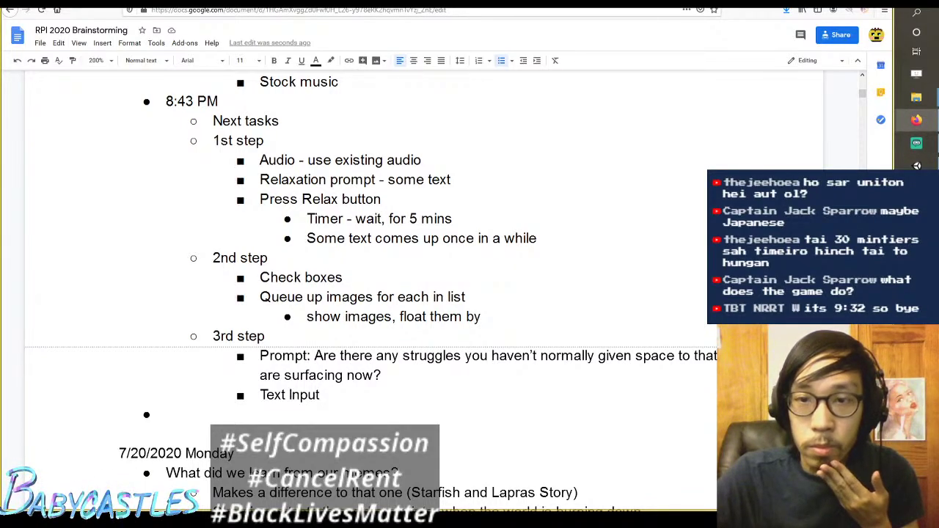
{"action": "left_click", "coordinate": [572, 241]}
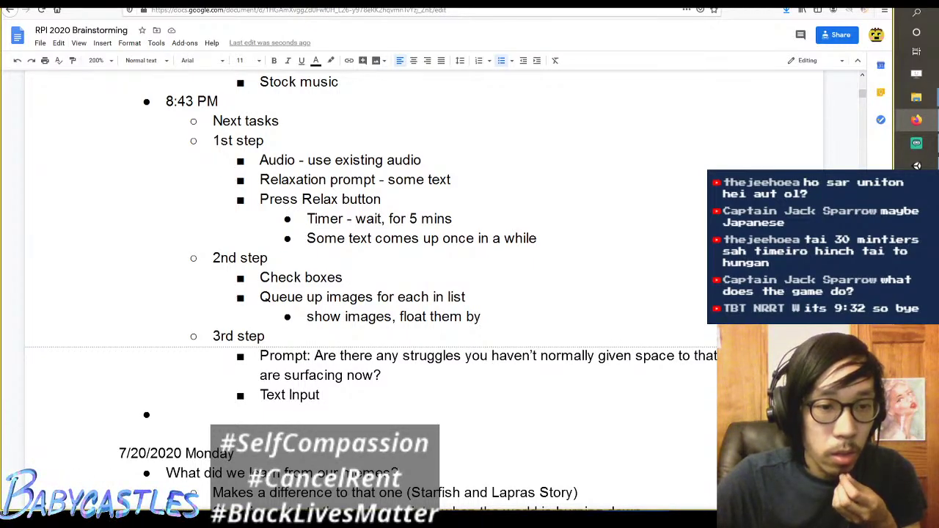
{"action": "left_click", "coordinate": [608, 195]}
{"action": "left_click", "coordinate": [607, 157]}
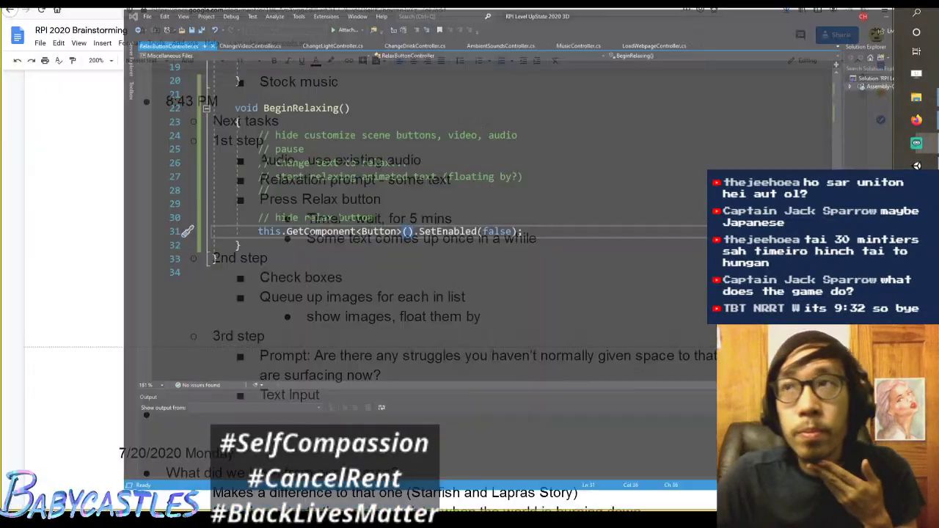
{"action": "left_click", "coordinate": [917, 165]}
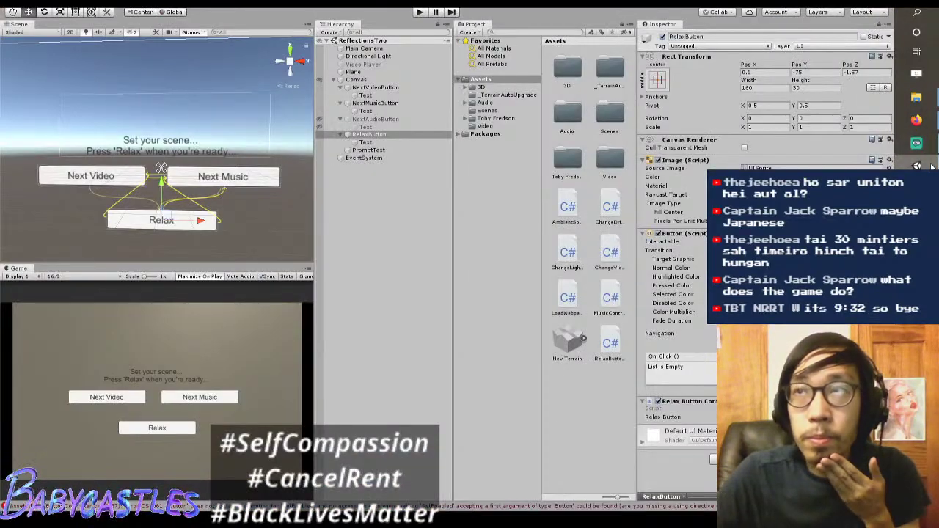
{"action": "left_click", "coordinate": [916, 145]}
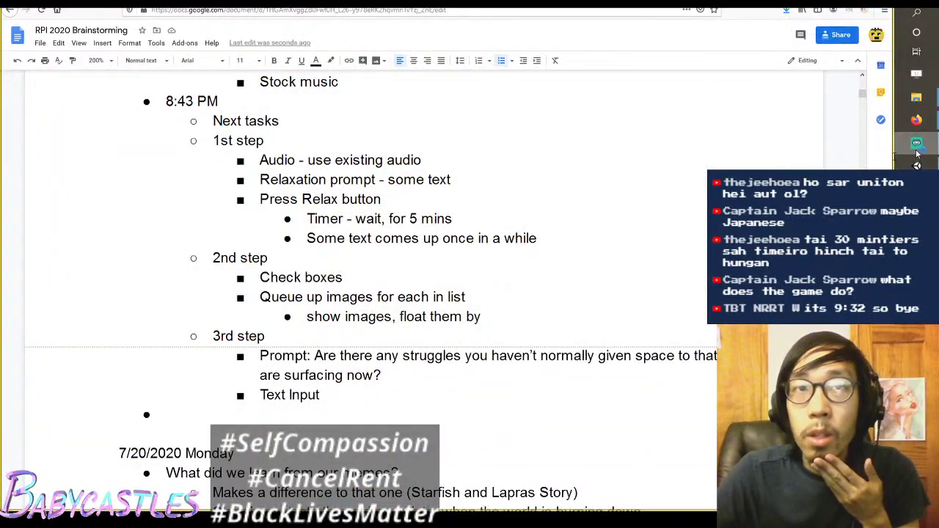
{"action": "left_click", "coordinate": [916, 119]}
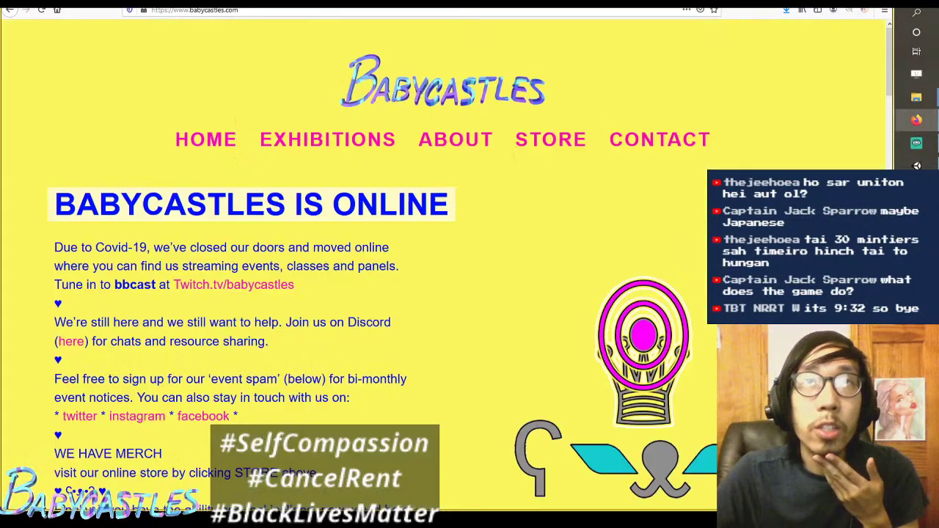
{"action": "key", "text": "ctrl+Tab"}
{"action": "key", "text": "ctrl+shift+Tab"}
{"action": "key", "text": "alt+Tab"}
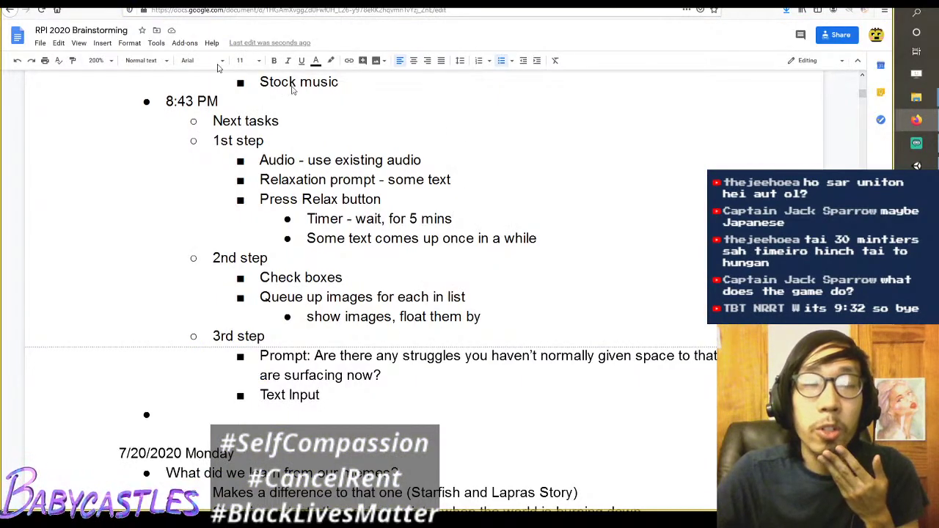